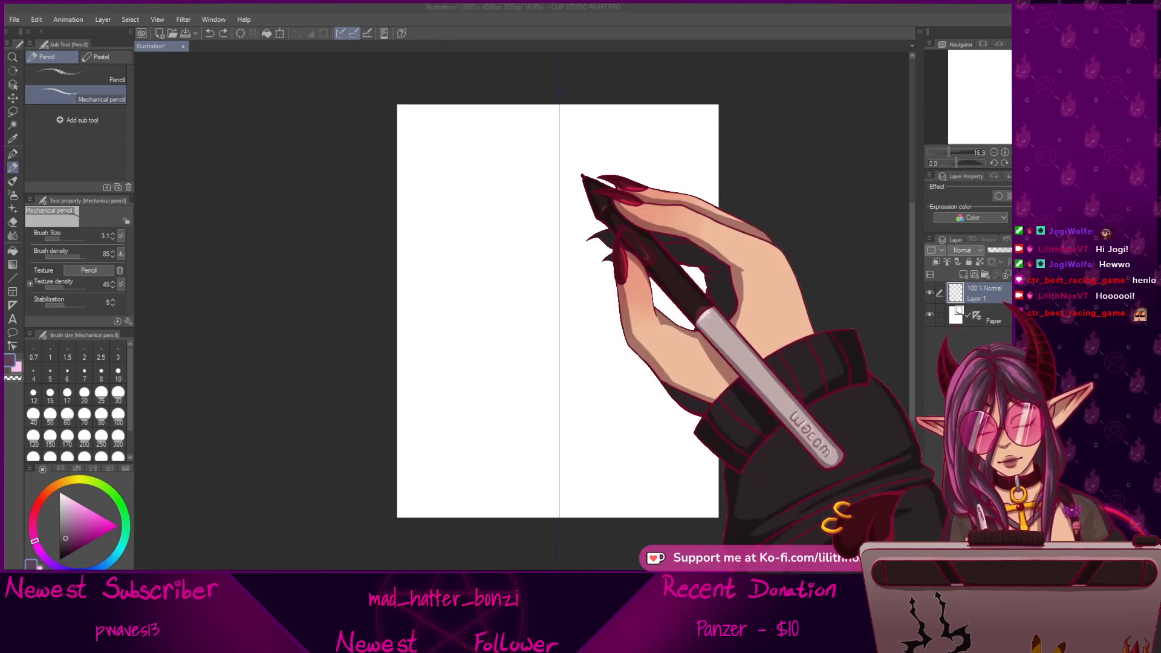
Sketch a round head with face guidelines on the symmetry line near the page's top, plus rounded shoulders and rib-cage sides below.
left_click_drag(541, 123, 544, 119)
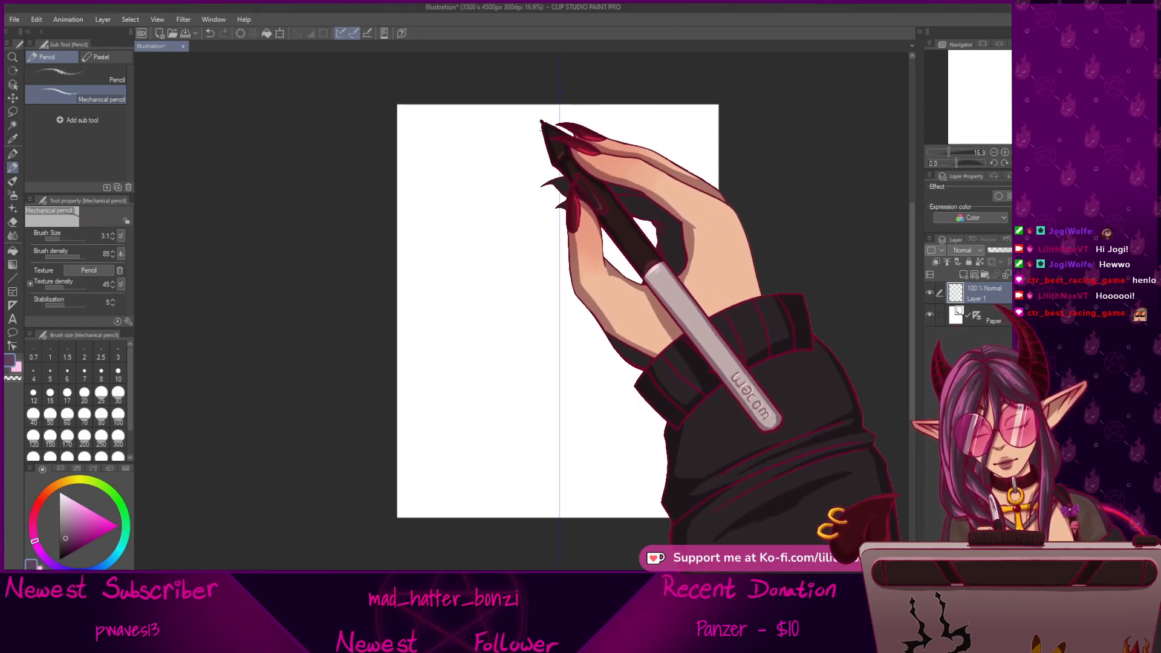
mouse_move(540, 159)
left_mouse_down()
mouse_move(545, 129)
mouse_move(576, 133)
mouse_move(561, 165)
mouse_move(570, 128)
mouse_move(536, 141)
mouse_move(591, 147)
left_mouse_up()
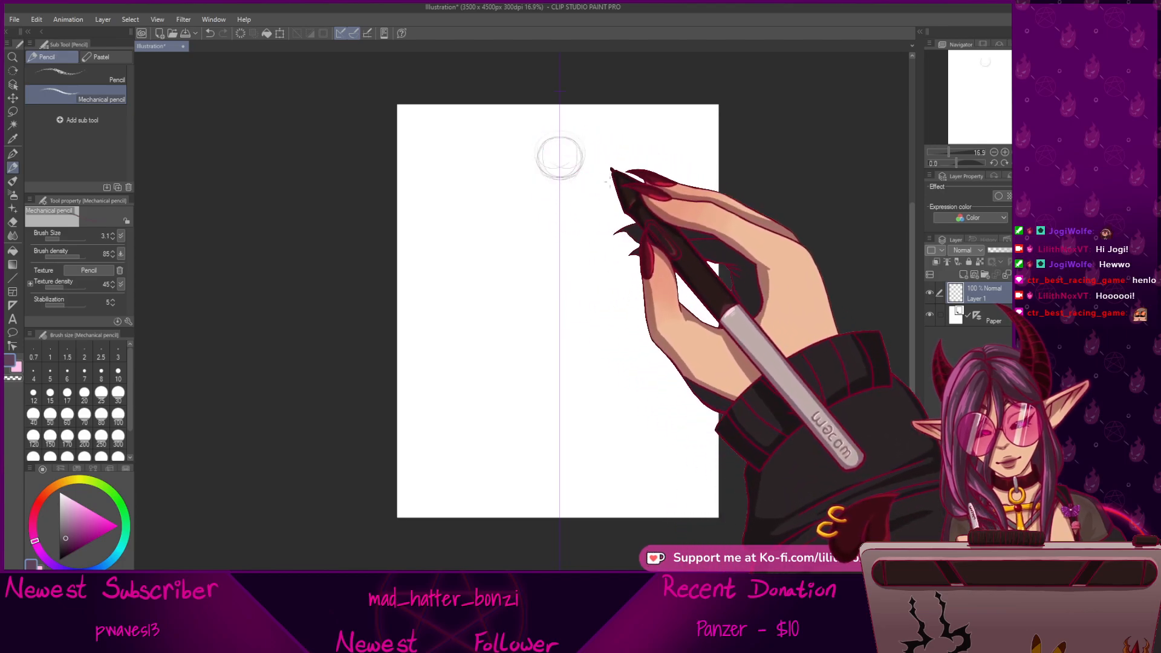
left_click_drag(948, 152, 955, 152)
left_click_drag(689, 203, 638, 380)
left_click_drag(573, 342, 593, 294)
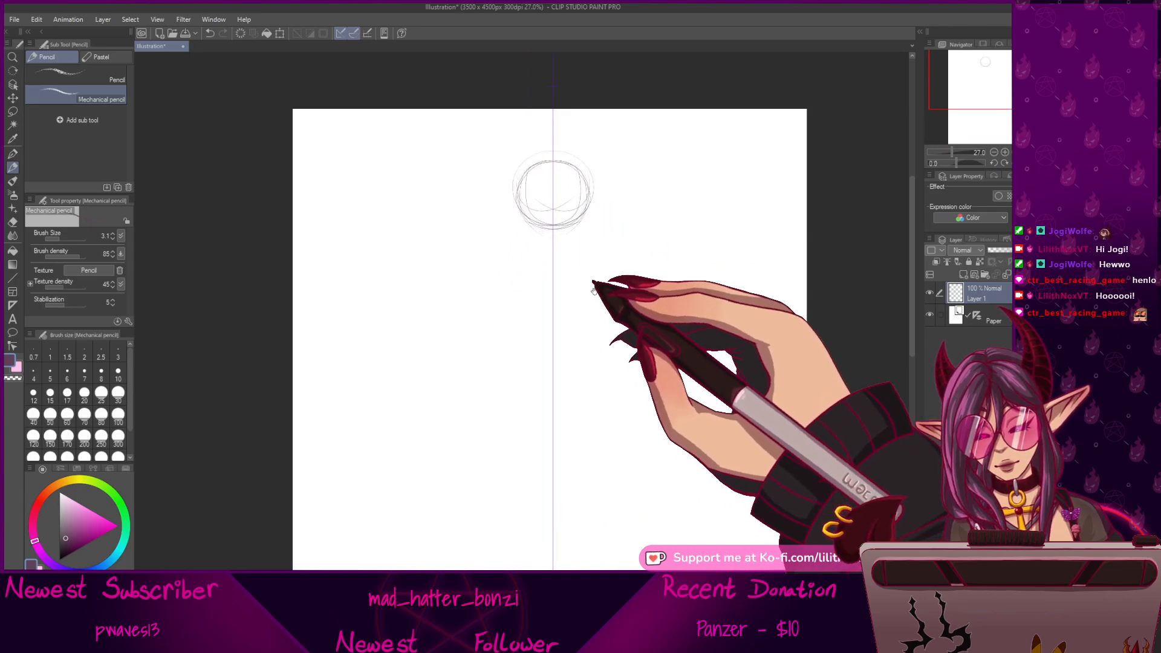
mouse_move(502, 261)
left_mouse_down()
mouse_move(513, 282)
mouse_move(530, 265)
mouse_move(515, 269)
mouse_move(584, 276)
mouse_move(600, 255)
mouse_move(583, 272)
left_mouse_up()
Sketch the waist curve and wide, flaring hips below the rib cage, closing the pelvis with a V-shaped lower edge.
scroll(591, 261, "down", 3)
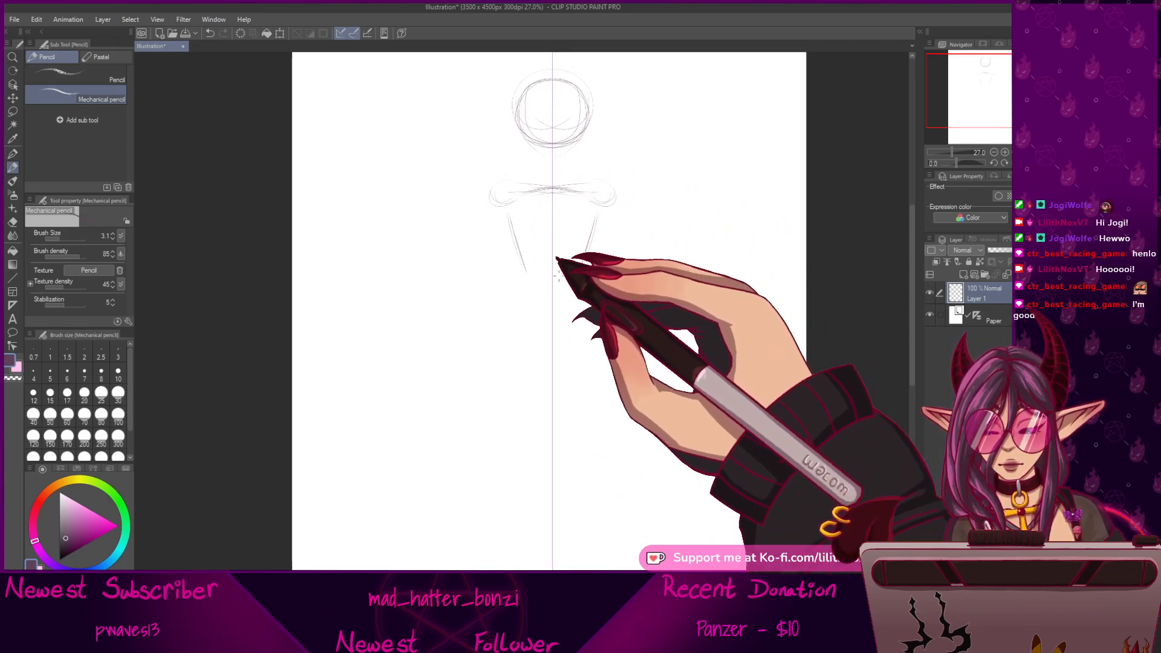
scroll(566, 260, "down", 2)
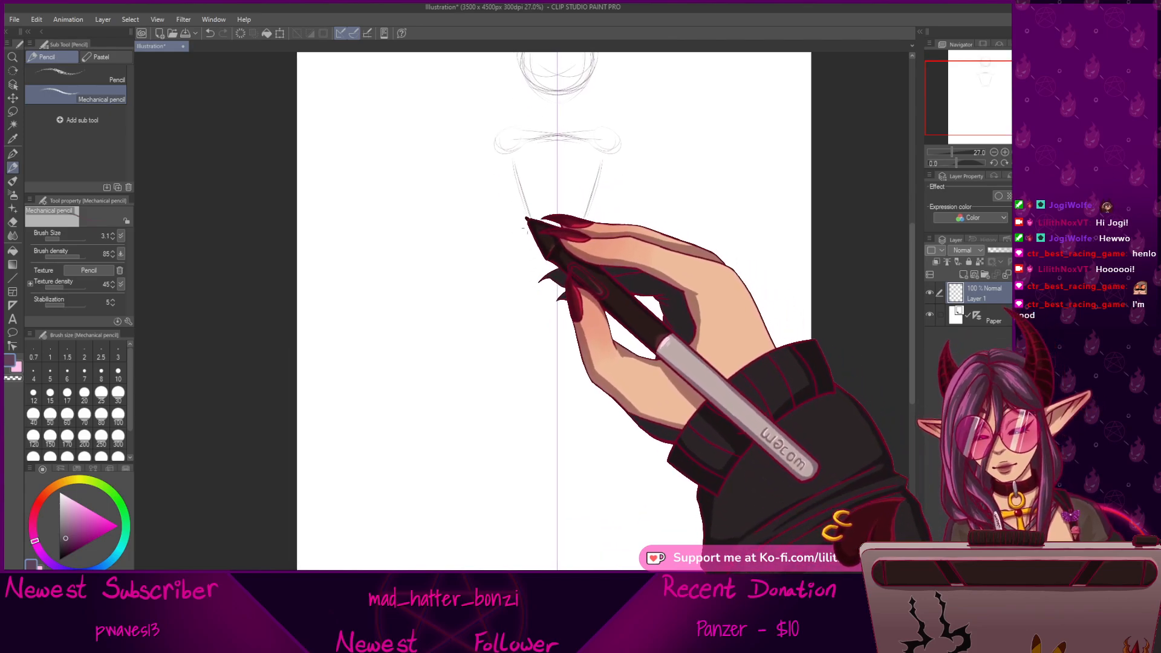
mouse_move(529, 230)
left_mouse_down()
mouse_move(489, 290)
mouse_move(502, 251)
mouse_move(490, 279)
mouse_move(512, 233)
mouse_move(486, 327)
mouse_move(509, 303)
mouse_move(492, 292)
mouse_move(551, 322)
mouse_move(532, 303)
mouse_move(502, 293)
mouse_move(638, 358)
mouse_move(645, 399)
mouse_move(659, 333)
mouse_move(627, 329)
left_mouse_up()
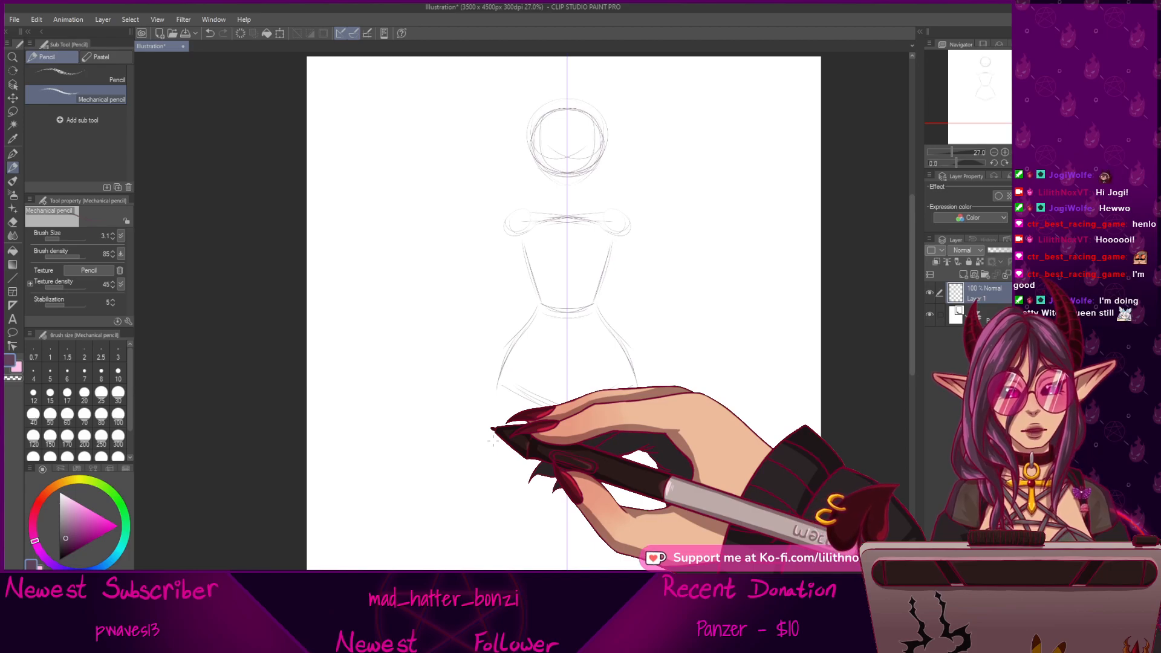
Sketch both thighs from the hips down to rounded knees, with curved outer contours and nearly straight inner lines.
left_click_drag(676, 428, 705, 289)
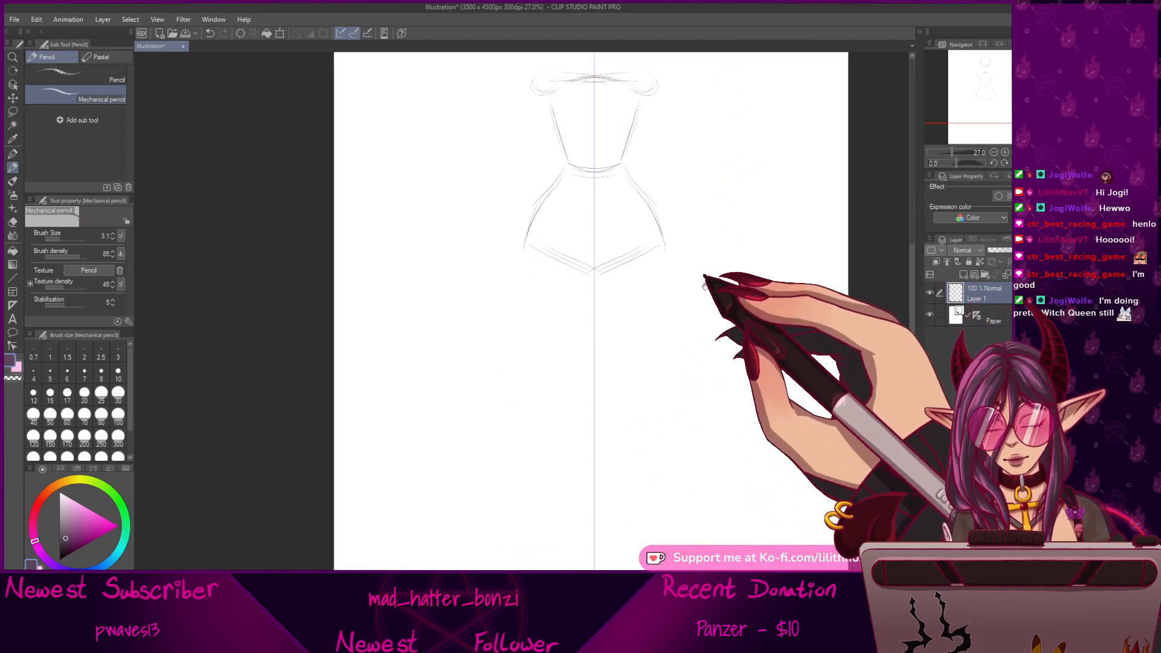
left_click_drag(672, 337, 688, 291)
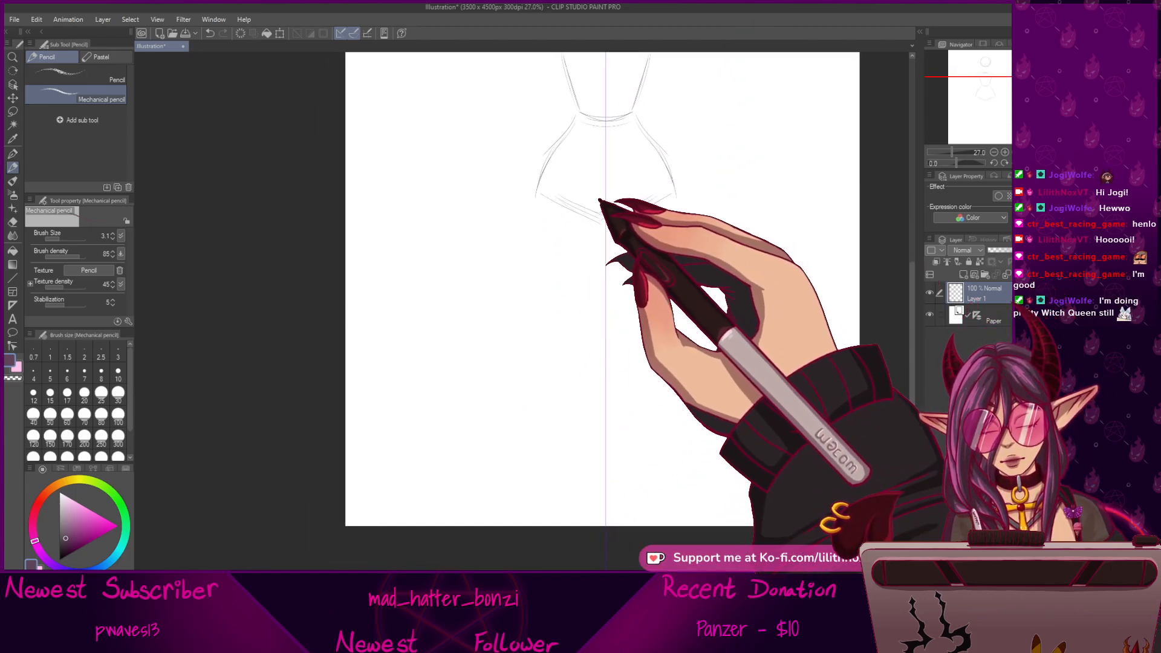
left_click_drag(659, 202, 637, 384)
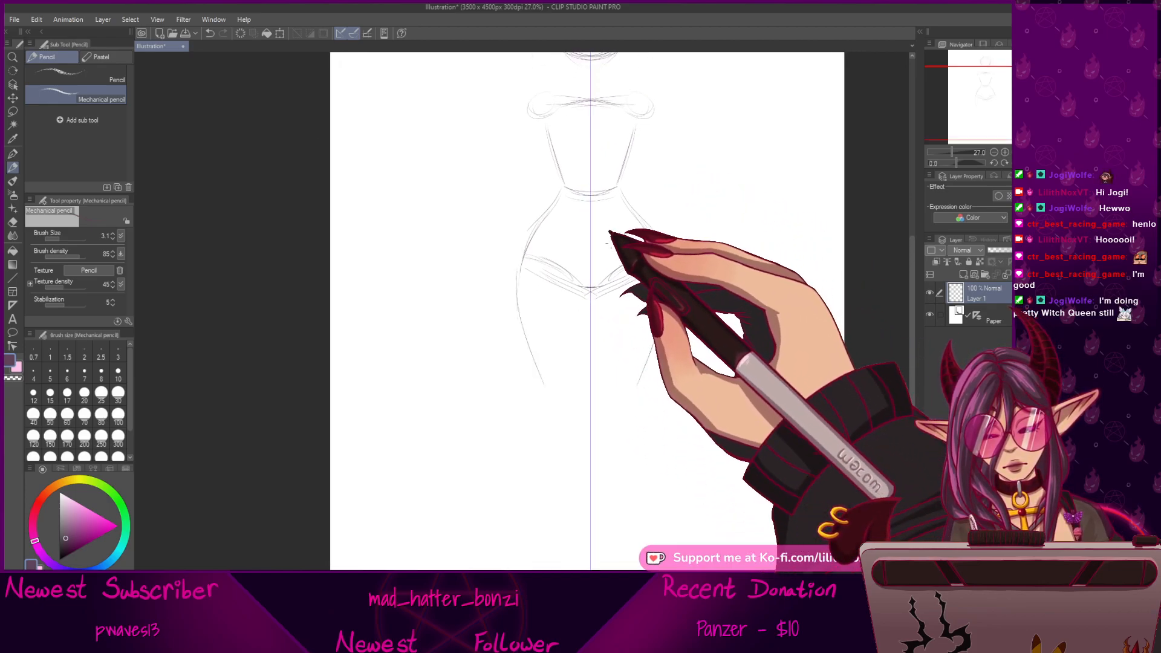
left_click_drag(598, 292, 605, 378)
mouse_move(664, 284)
left_mouse_down()
mouse_move(632, 397)
mouse_move(614, 403)
left_mouse_up()
mouse_move(599, 292)
left_mouse_down()
mouse_move(602, 388)
mouse_move(661, 376)
mouse_move(652, 333)
left_mouse_up()
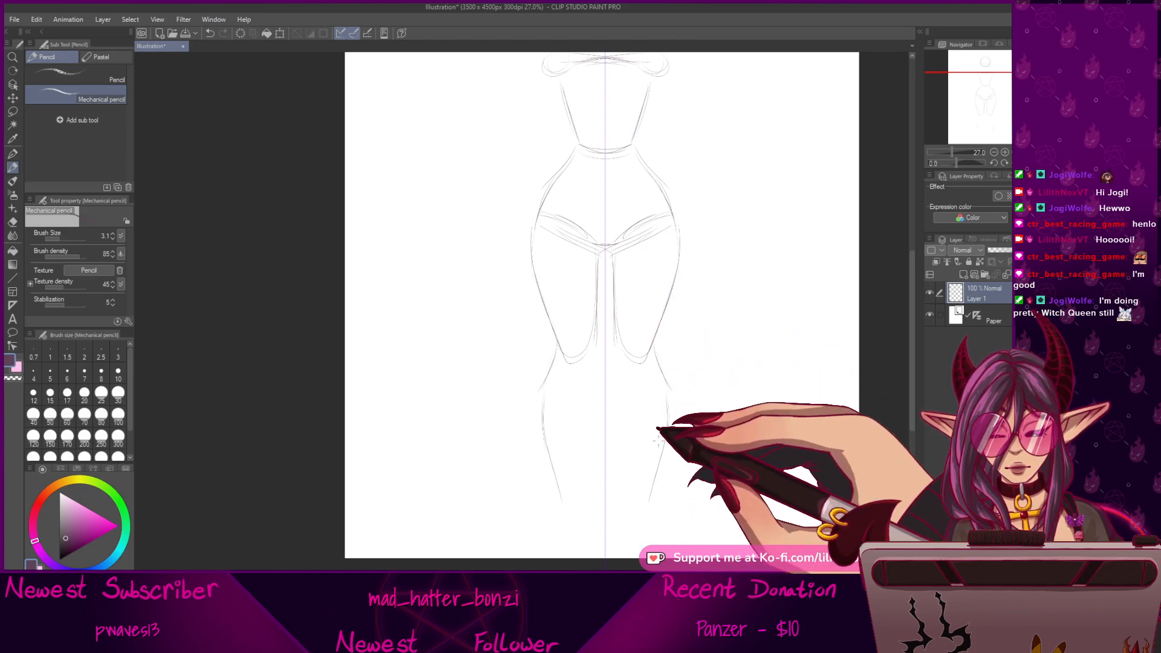
Sketch the inner and outer calf contours of both lower legs, tapering from the knees toward the ankles.
left_click_drag(657, 441, 644, 531)
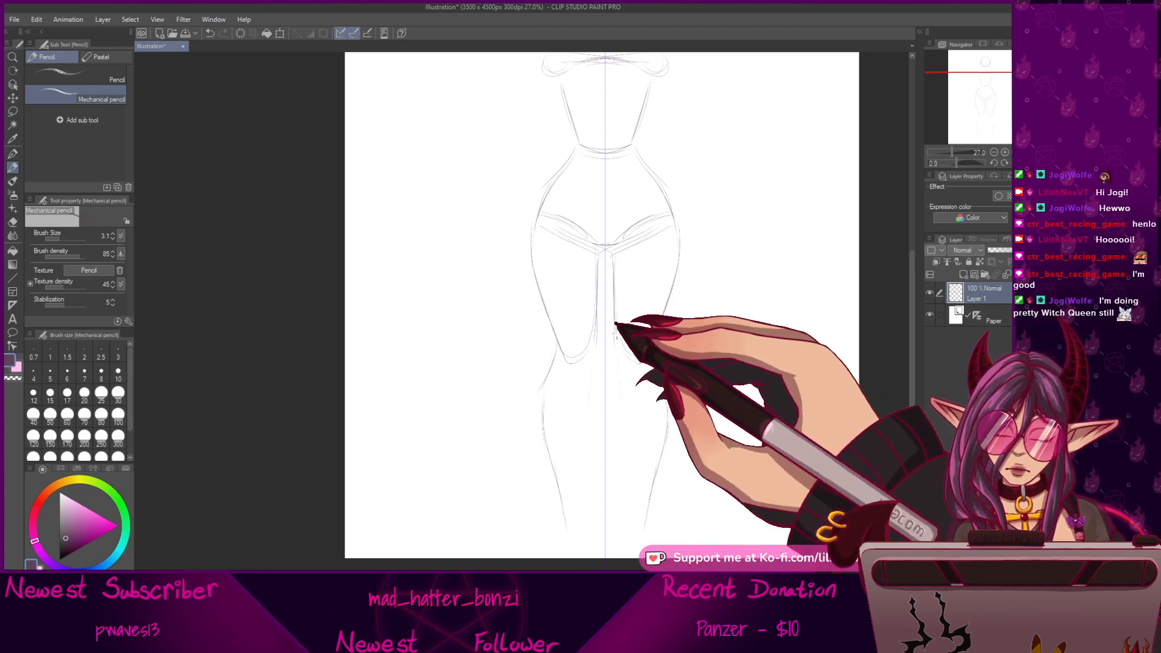
left_click_drag(616, 419, 633, 510)
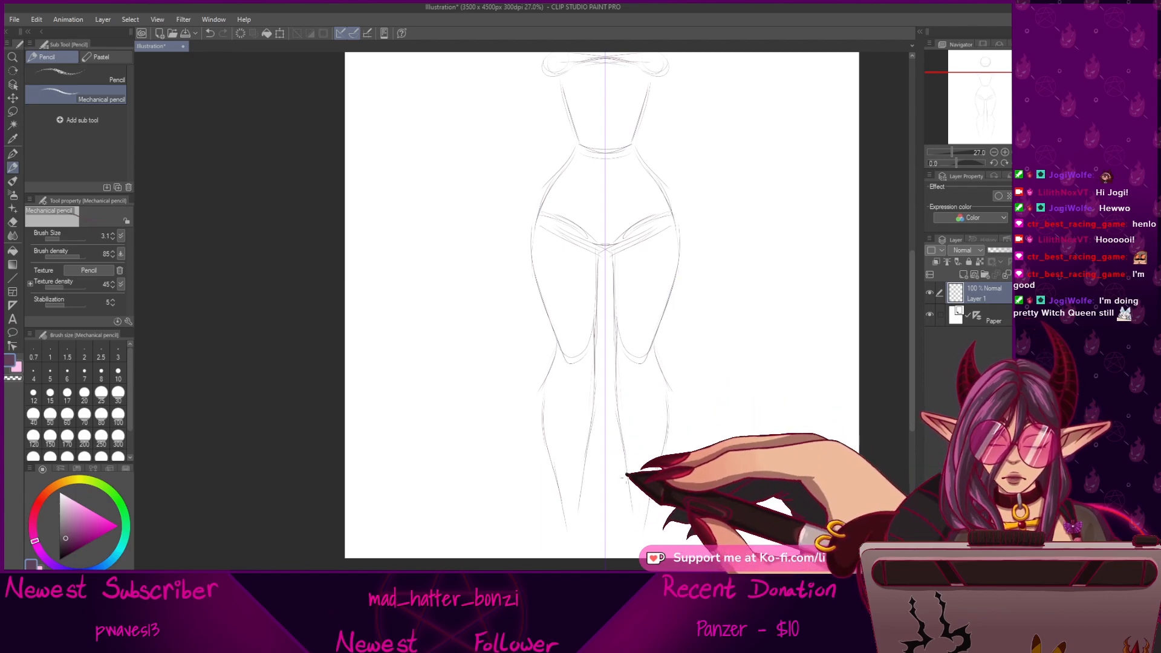
left_click_drag(652, 346, 657, 407)
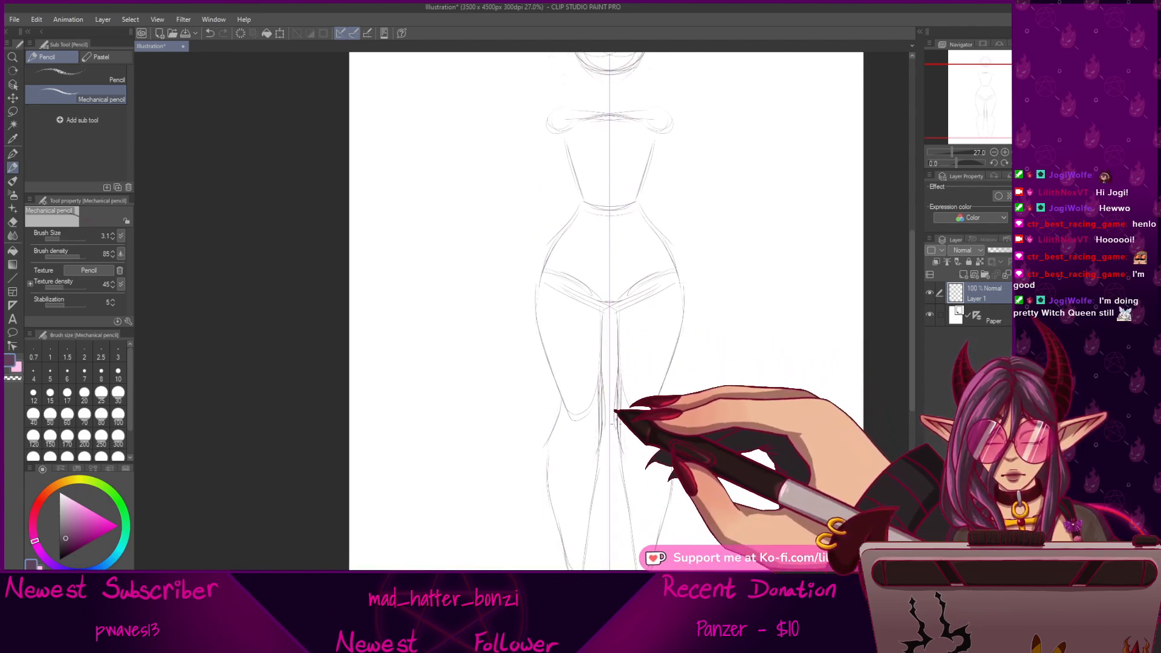
Close the ankles and sketch both feet standing at the bottom edge of the page.
scroll(618, 439, "down", 2)
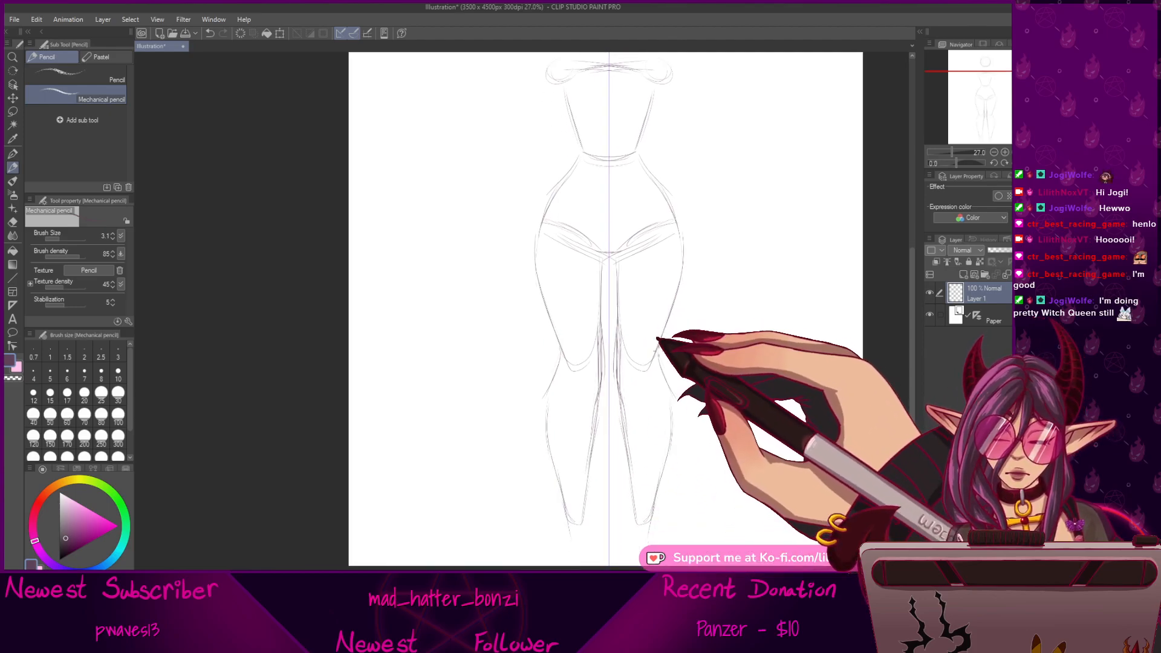
mouse_move(680, 459)
left_mouse_down()
mouse_move(695, 364)
mouse_move(725, 346)
mouse_move(663, 591)
mouse_move(682, 438)
left_mouse_up()
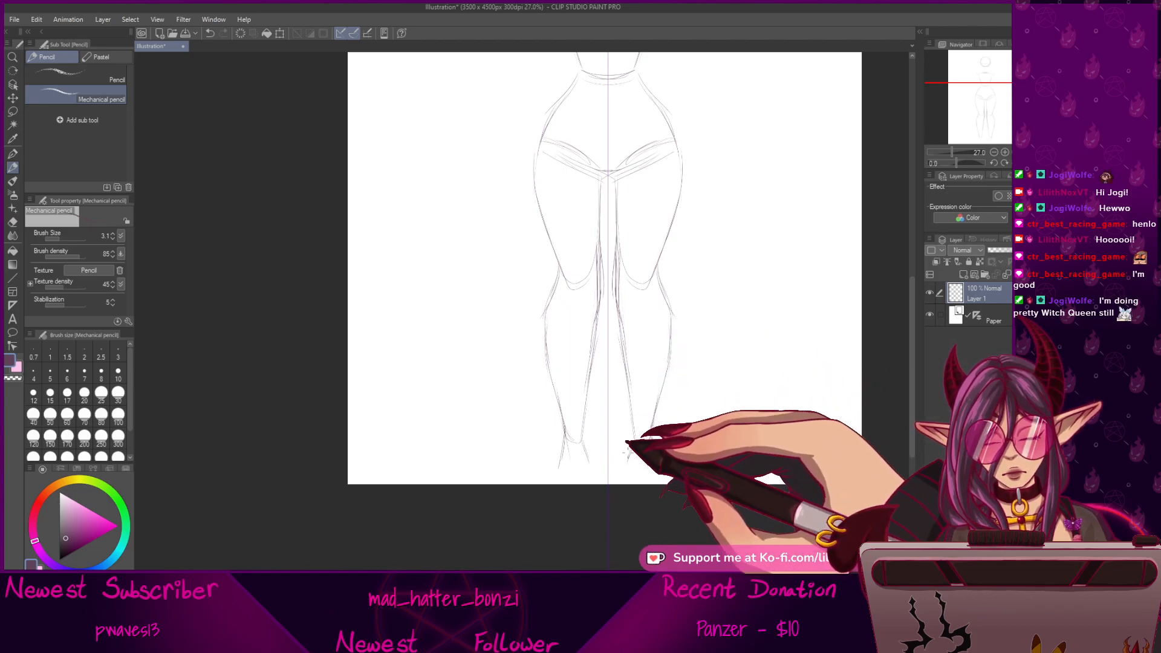
mouse_move(615, 472)
left_mouse_down()
mouse_move(639, 460)
mouse_move(655, 467)
mouse_move(612, 461)
mouse_move(613, 472)
mouse_move(655, 482)
left_mouse_up()
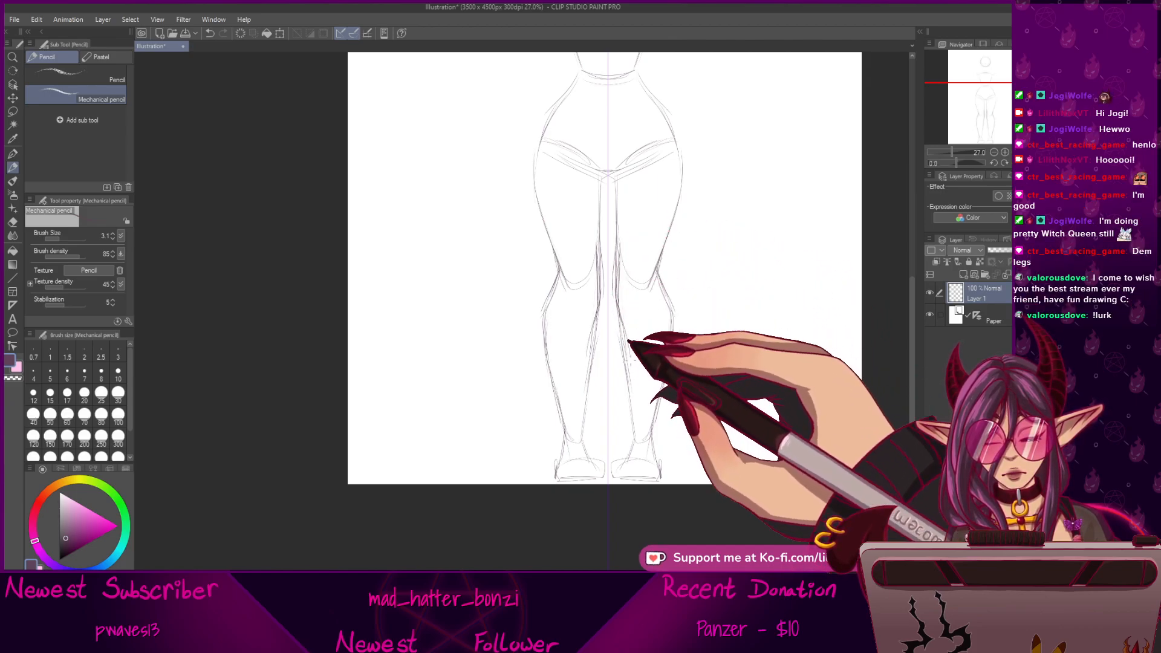
Sketch mirrored arm guidelines curving from the shoulders outward past the waist to hip level.
mouse_move(668, 172)
left_mouse_down()
mouse_move(659, 441)
mouse_move(672, 415)
left_mouse_up()
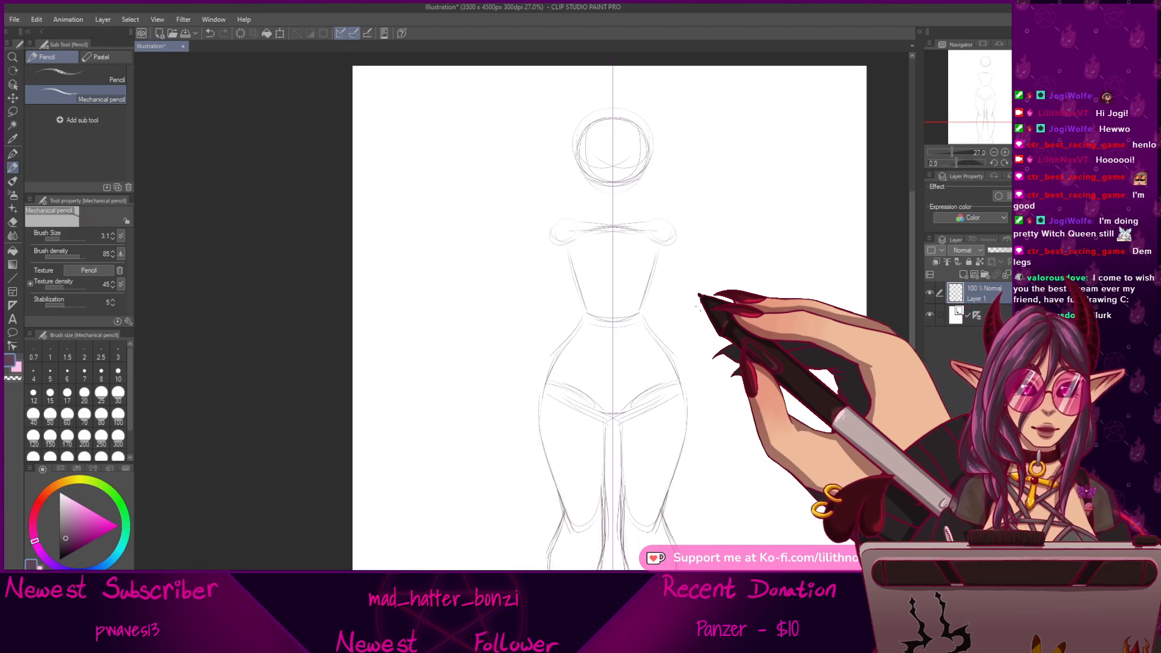
scroll(698, 299, "down", 3)
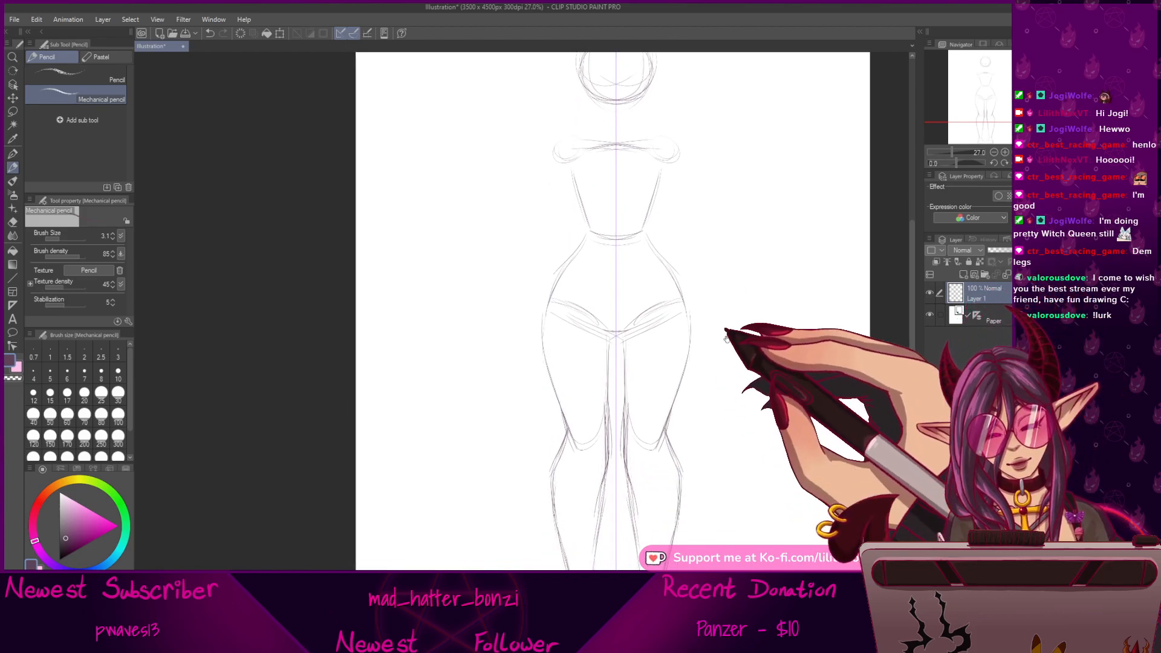
left_click_drag(723, 477, 712, 399)
left_click_drag(677, 251, 679, 460)
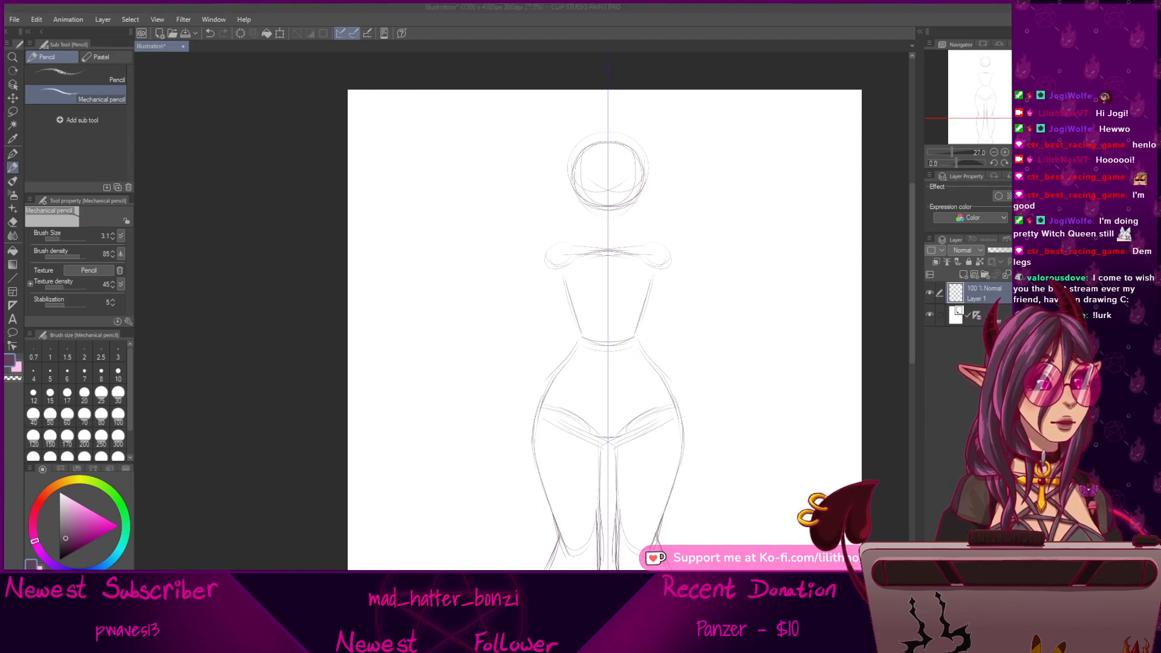
left_click_drag(552, 255, 534, 249)
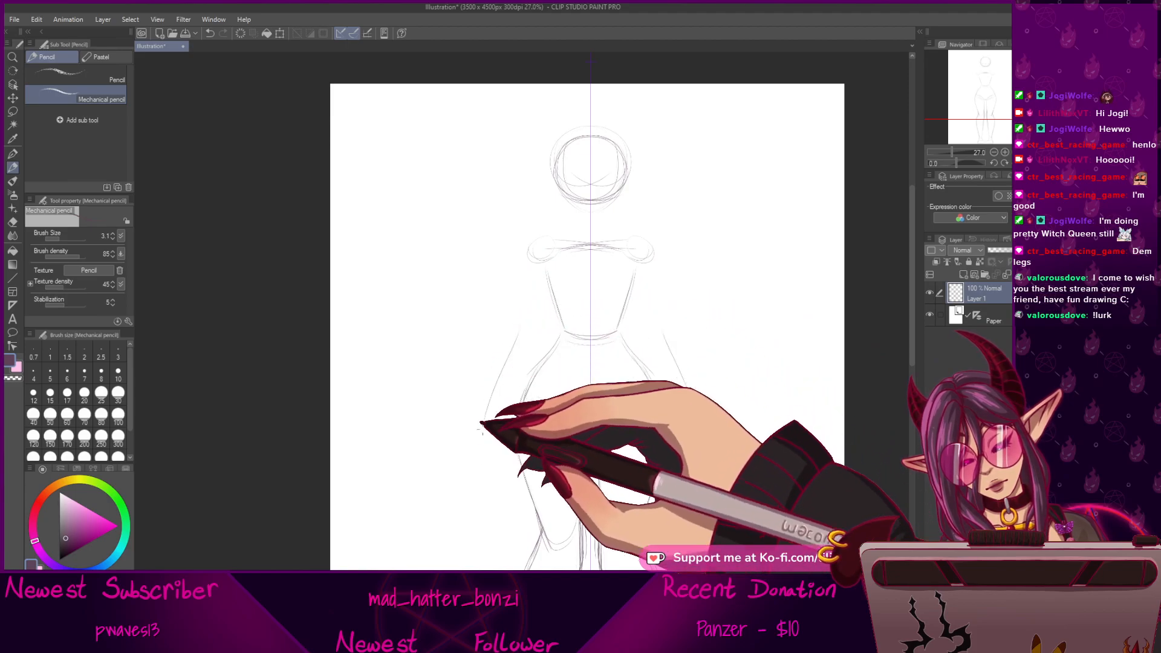
left_click_drag(533, 269, 491, 396)
left_click_drag(529, 310, 490, 398)
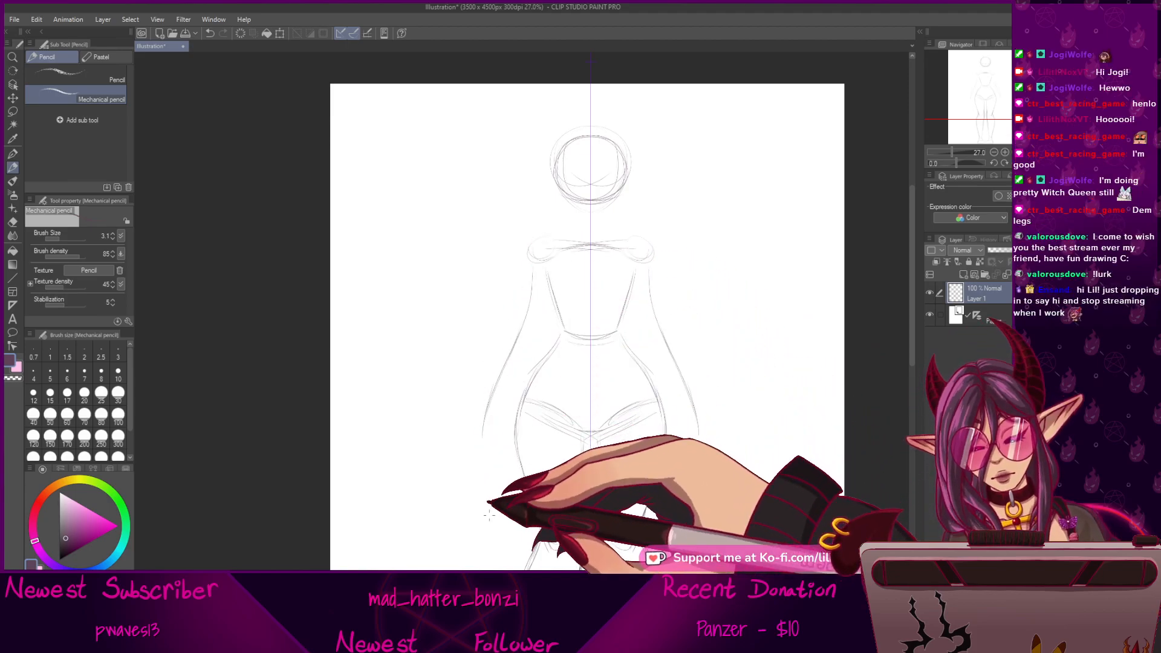
Mark the elbows and wrists with small circles and sketch simple hand shapes below the wrists.
left_click_drag(617, 412, 664, 434)
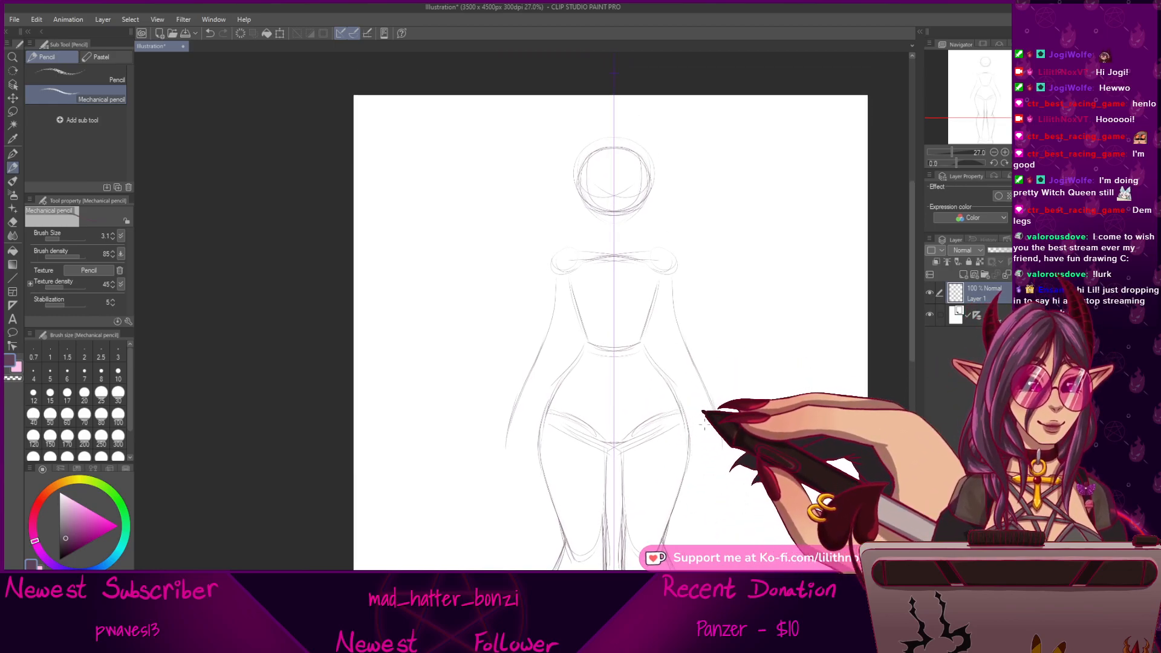
left_click_drag(605, 452, 598, 479)
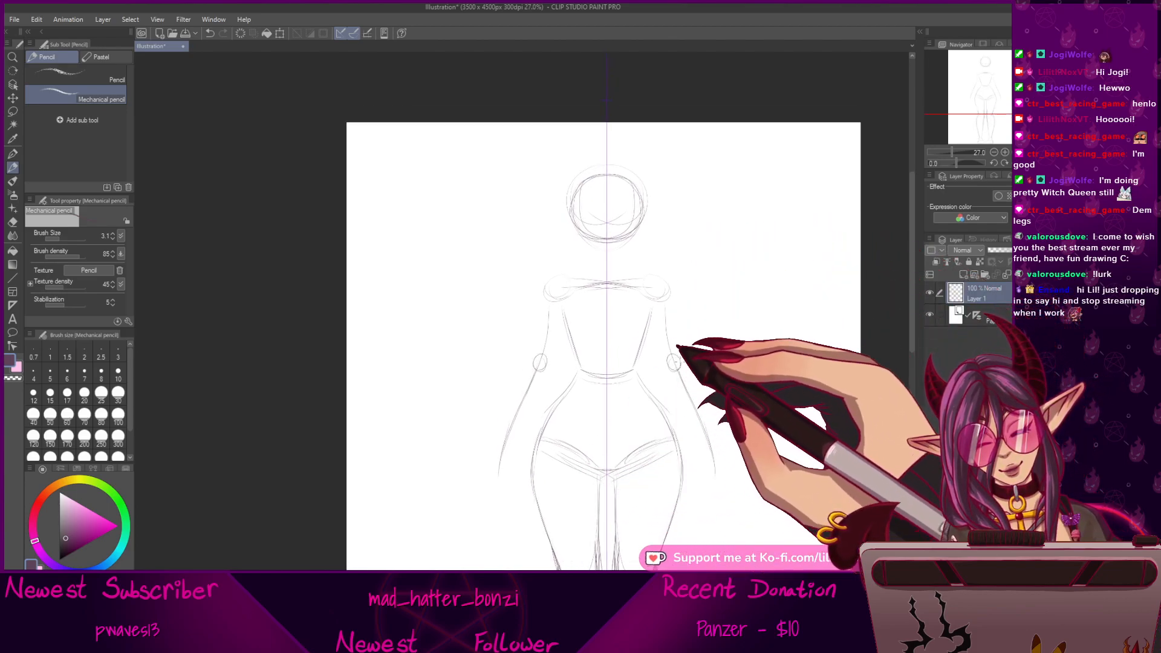
left_click_drag(661, 429, 689, 396)
left_click_drag(538, 382, 562, 317)
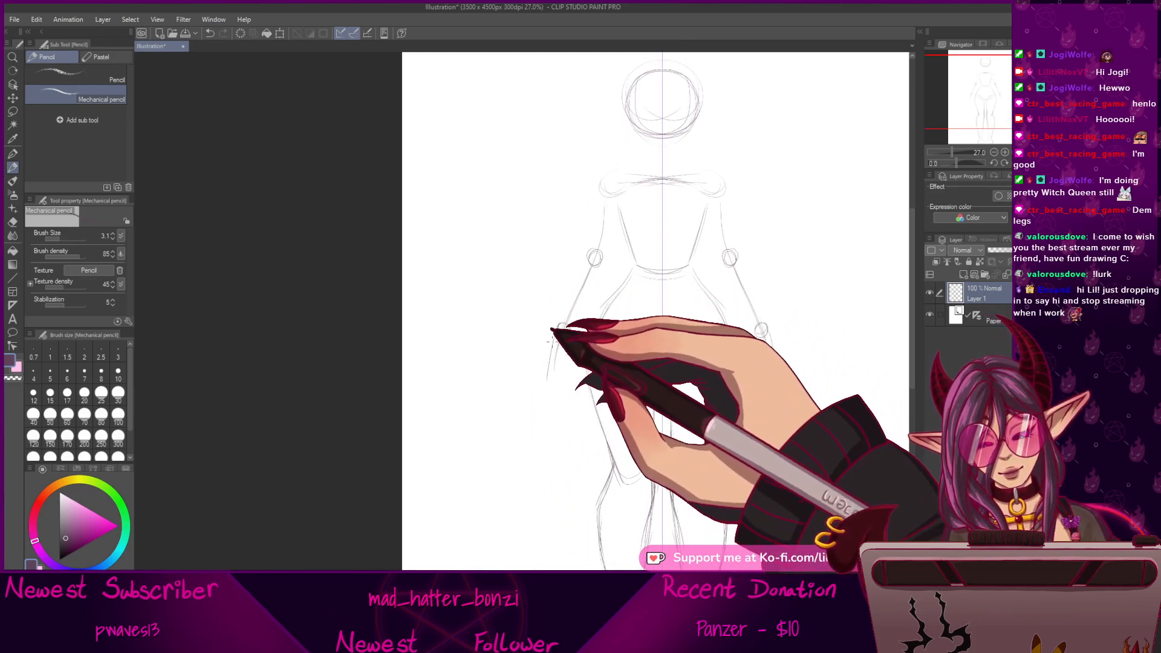
mouse_move(546, 373)
left_mouse_down()
mouse_move(570, 371)
mouse_move(617, 337)
left_mouse_up()
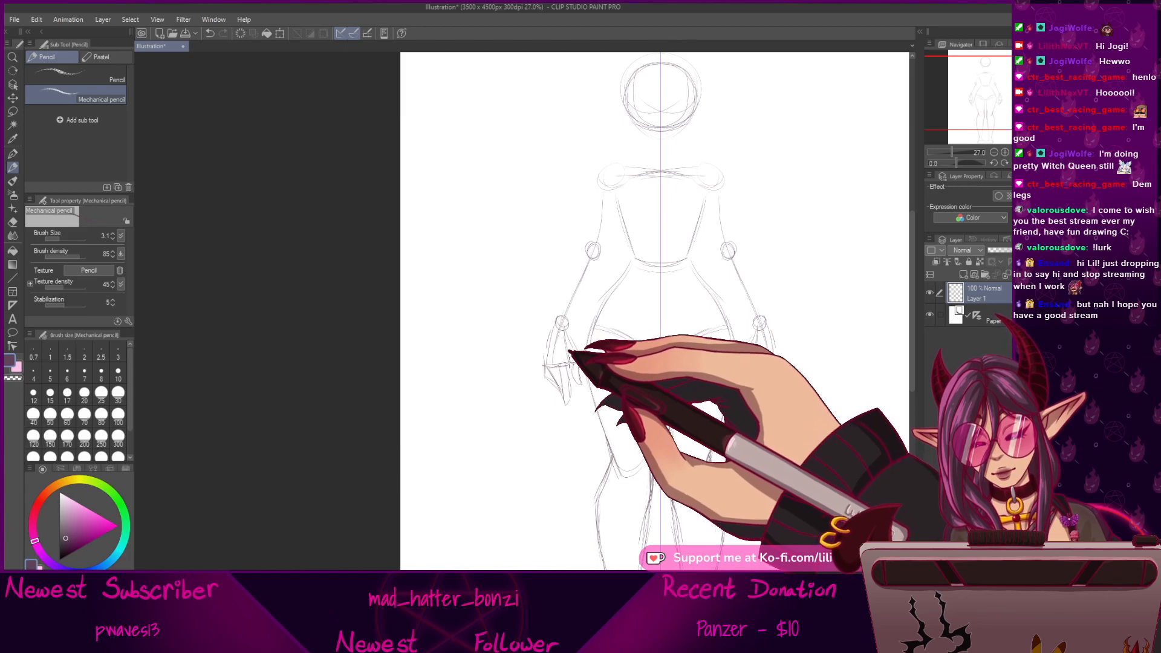
Sketch a tapering jaw with a short flat chin below the head circle.
left_click_drag(797, 423, 730, 491)
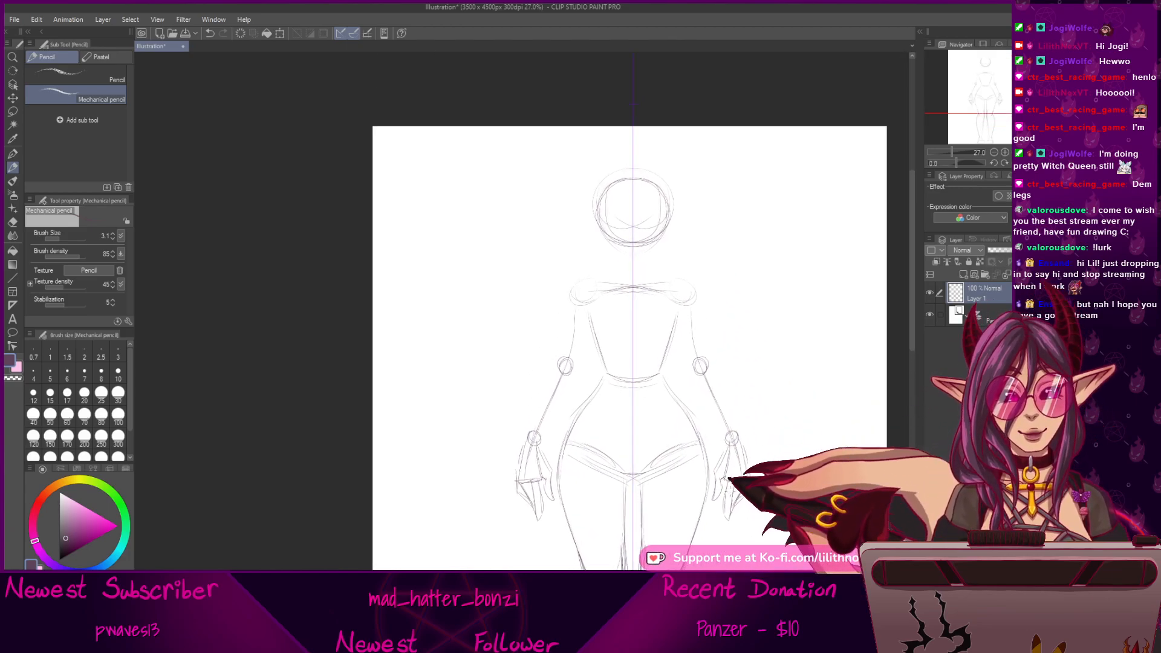
mouse_move(723, 355)
left_mouse_down()
mouse_move(746, 268)
mouse_move(711, 364)
left_mouse_up()
scroll(621, 332, "up", 2)
left_click_drag(681, 271, 646, 425)
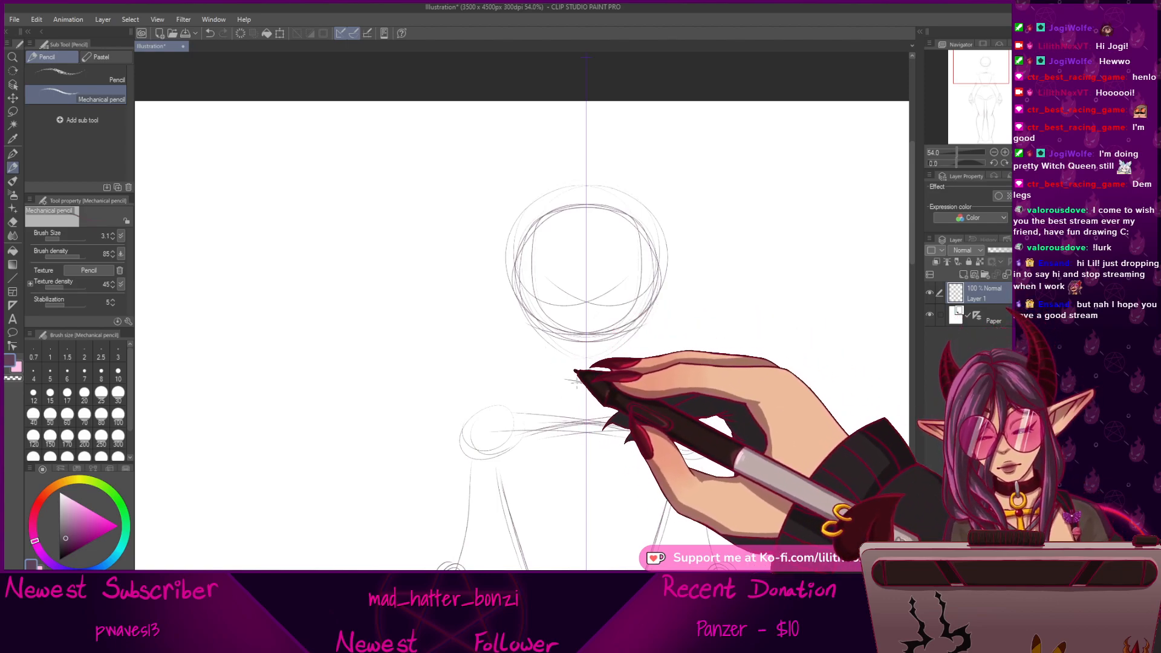
left_click_drag(569, 383, 586, 384)
left_click_drag(633, 349, 607, 379)
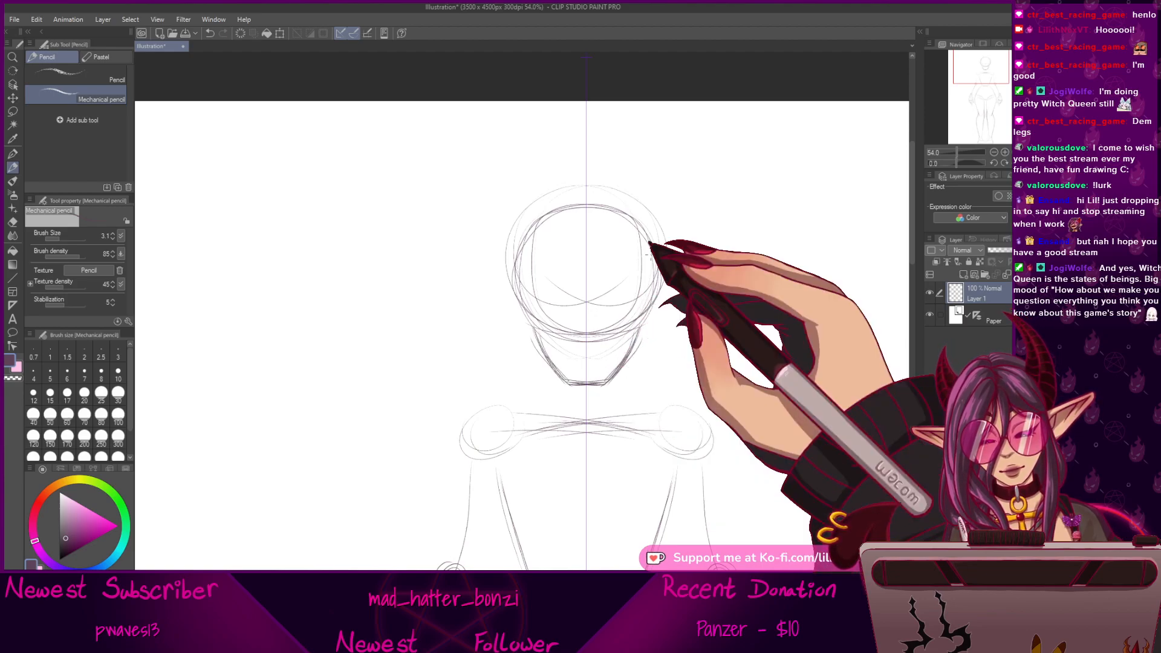
Reinforce the face outline from the crown to the jaw and sketch tilted oval eyes on the eye guideline.
left_click_drag(651, 227, 633, 332)
left_click_drag(647, 262, 642, 303)
mouse_move(569, 192)
left_mouse_down()
mouse_move(521, 229)
mouse_move(583, 182)
mouse_move(541, 201)
mouse_move(523, 240)
mouse_move(544, 353)
left_mouse_up()
left_click_drag(525, 263, 554, 355)
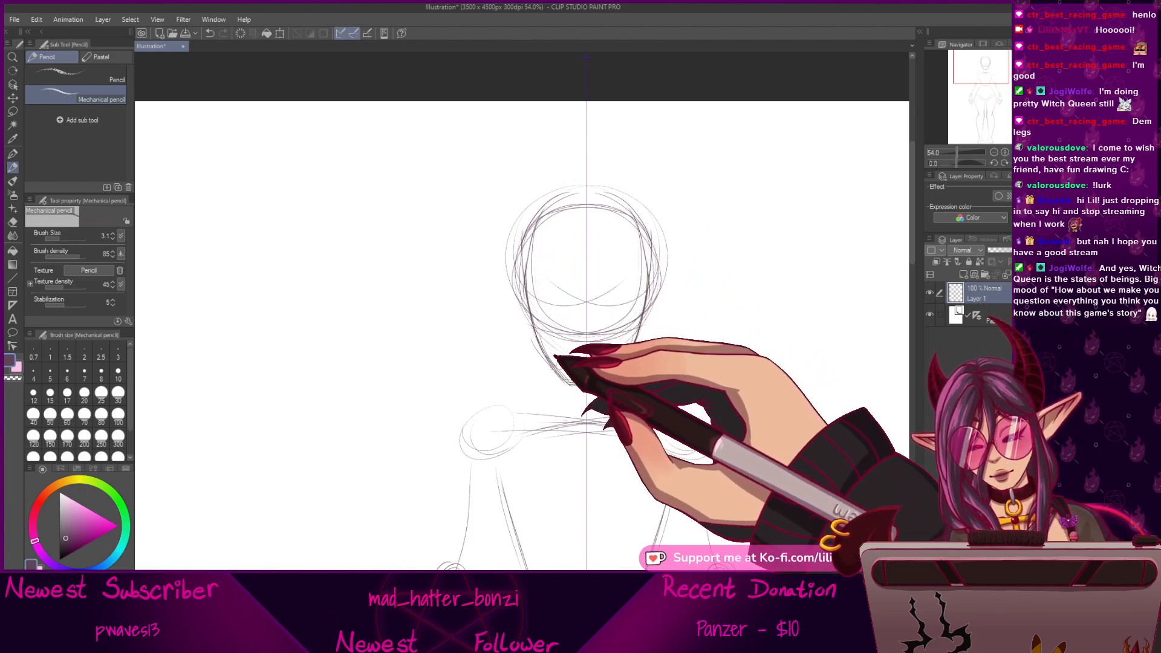
mouse_move(533, 212)
left_mouse_down()
mouse_move(522, 242)
mouse_move(539, 326)
left_mouse_up()
left_click_drag(529, 219, 599, 195)
mouse_move(548, 279)
left_mouse_down()
mouse_move(591, 293)
mouse_move(533, 282)
mouse_move(619, 293)
left_mouse_up()
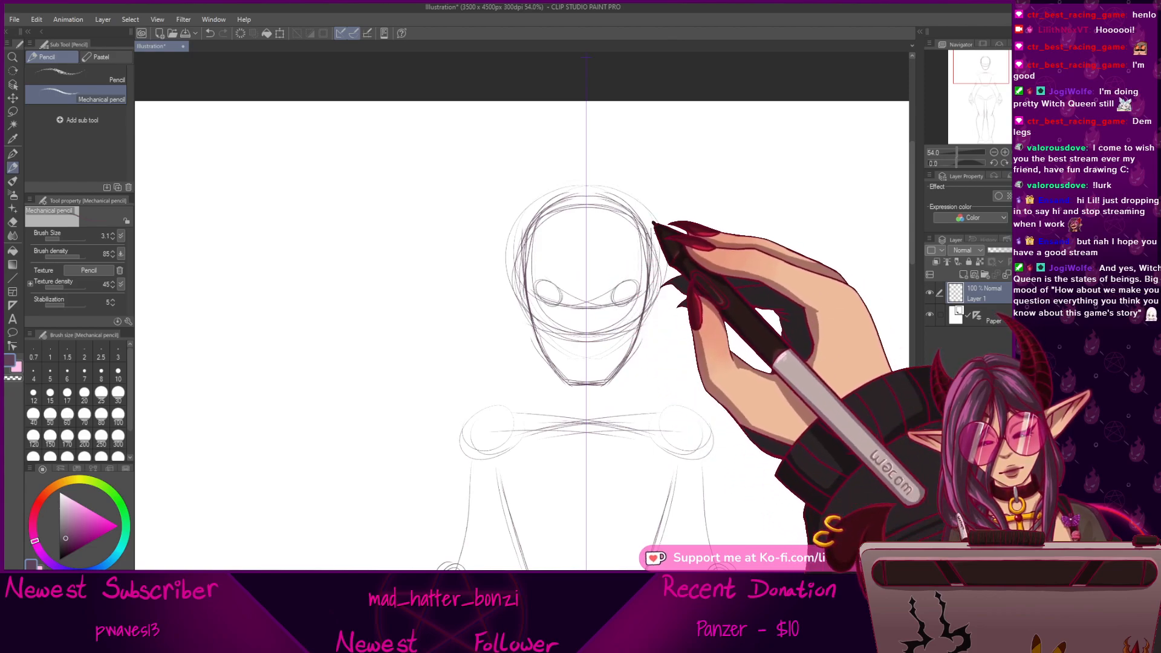
key("ctrl+z")
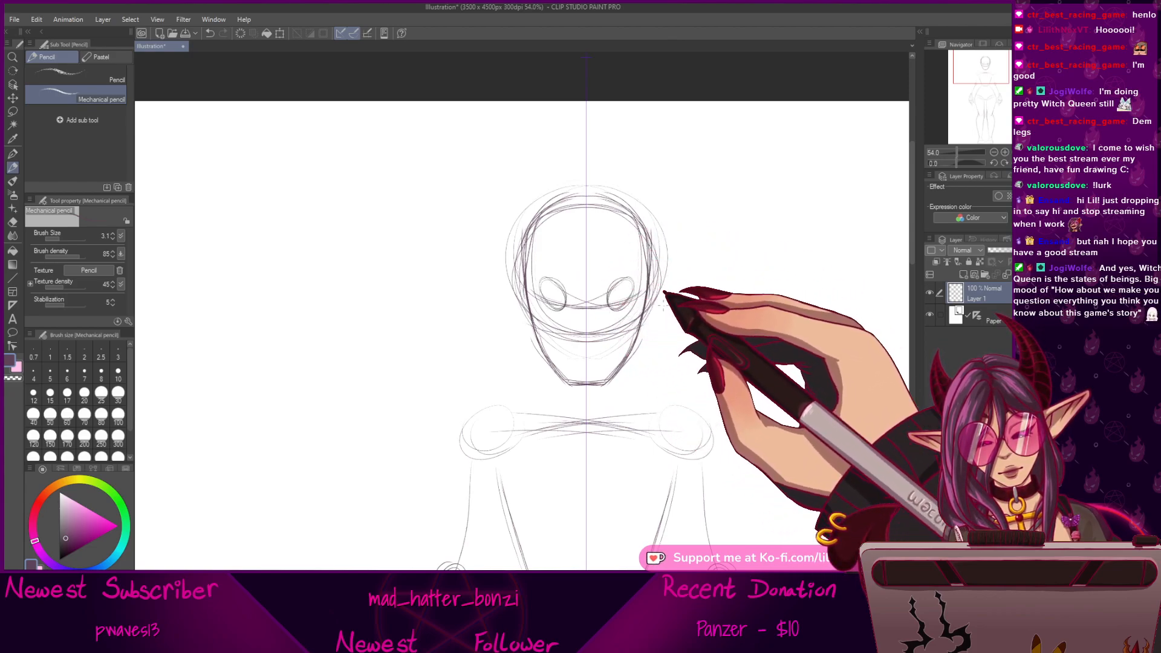
Sketch the neck flowing into sloping shoulders and outline the upper arms down to the elbow circles.
left_click_drag(633, 419, 628, 355)
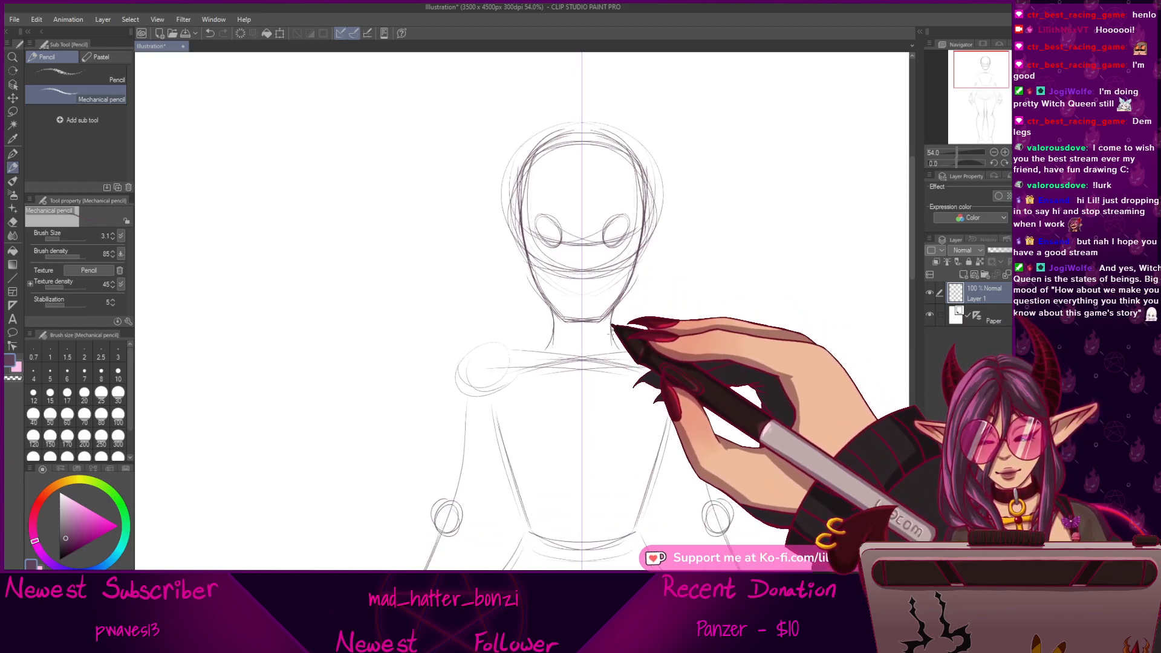
mouse_move(550, 340)
left_mouse_down()
mouse_move(485, 354)
mouse_move(466, 397)
left_mouse_up()
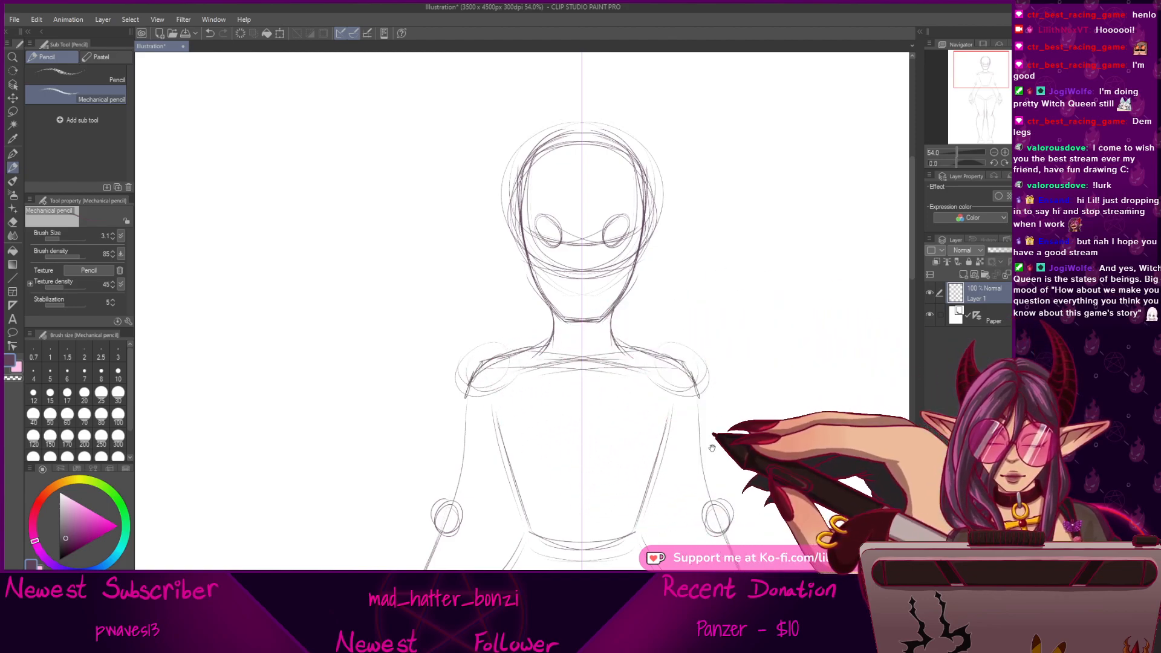
left_click_drag(714, 446, 757, 321)
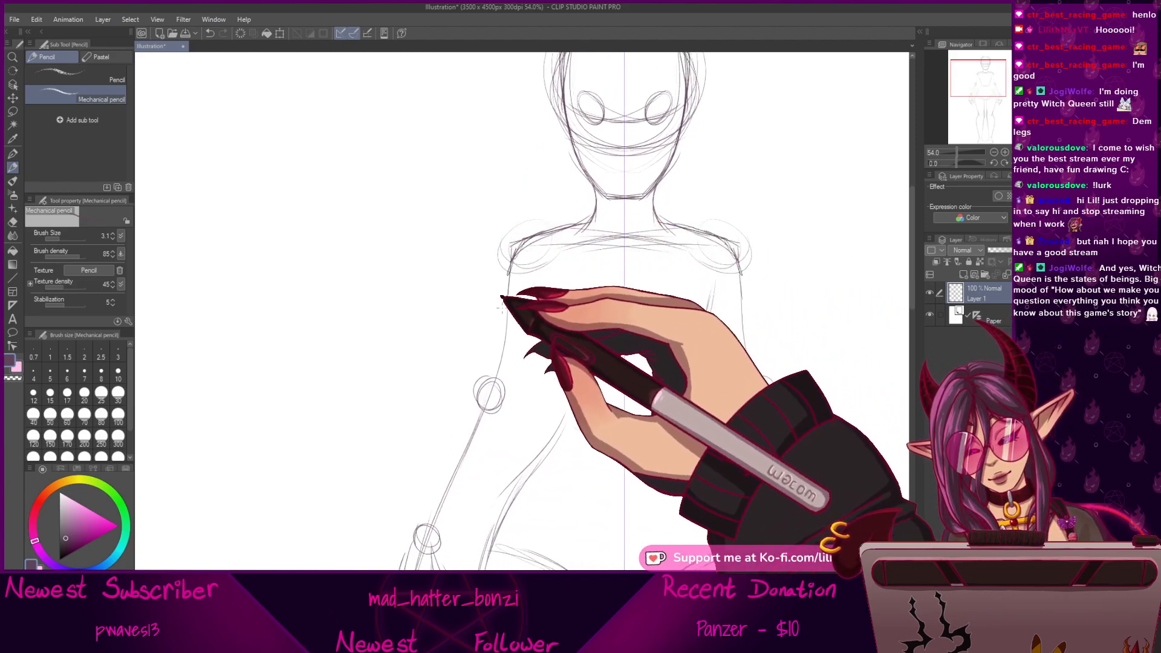
mouse_move(507, 285)
left_mouse_down()
mouse_move(505, 246)
mouse_move(482, 382)
left_mouse_up()
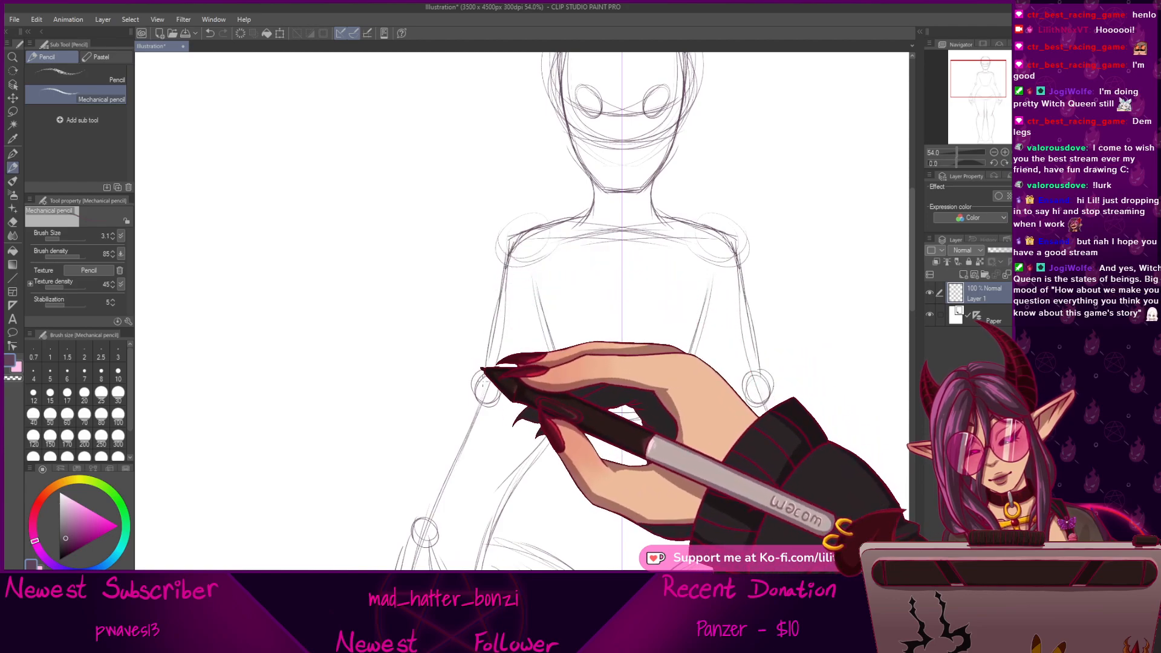
Sketch the upper arms' inner and outer lines converging on the elbow circles.
left_click_drag(543, 341, 502, 392)
left_click_drag(542, 342, 496, 396)
left_click_drag(511, 244, 461, 395)
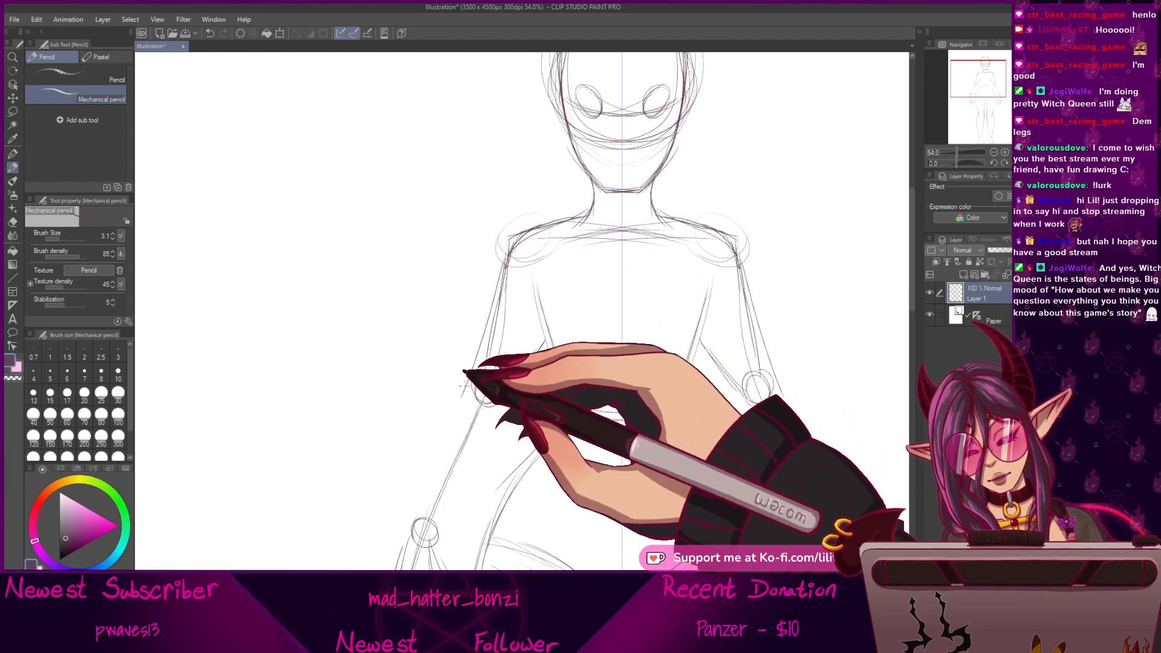
left_click_drag(740, 472, 655, 469)
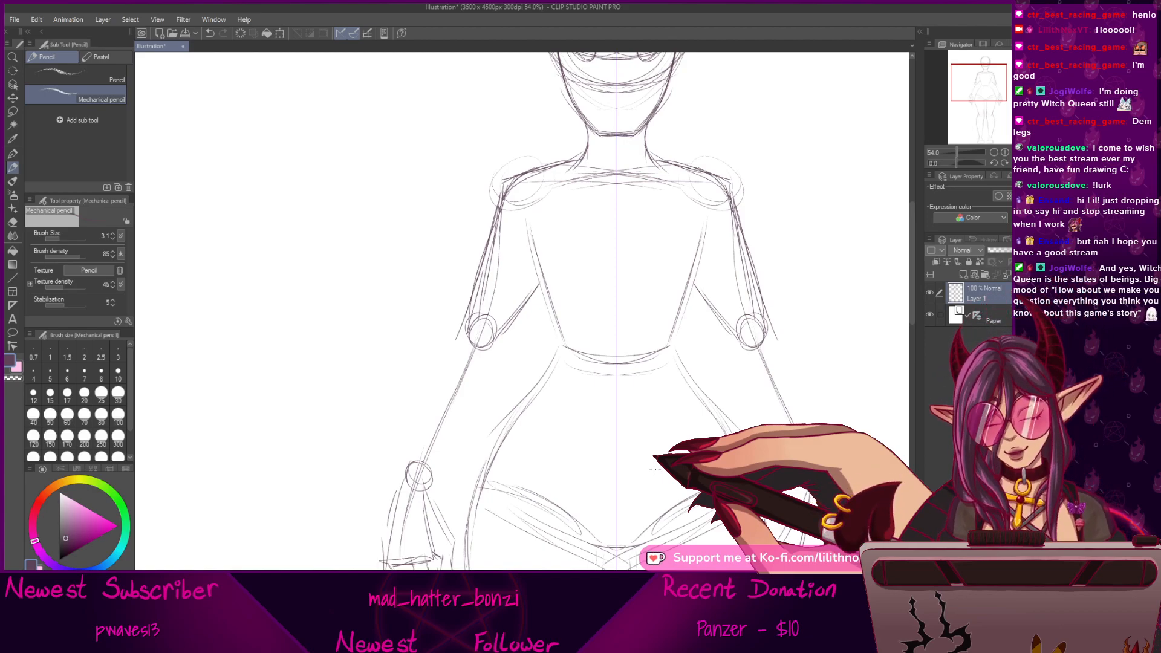
Outline both forearms with gently curved lines tapering from the elbow circles to the wrist circles.
mouse_move(528, 408)
left_mouse_down()
mouse_move(599, 226)
mouse_move(602, 347)
left_mouse_up()
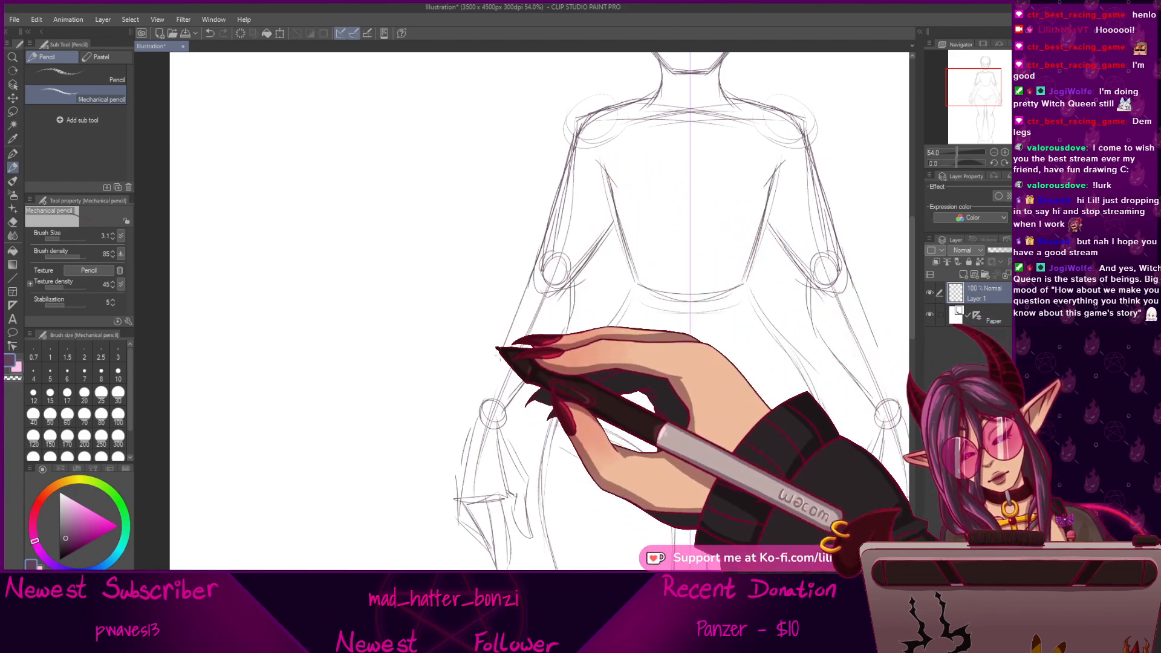
left_click_drag(506, 338, 479, 412)
mouse_move(810, 445)
left_mouse_down()
mouse_move(789, 293)
mouse_move(748, 492)
mouse_move(753, 462)
left_mouse_up()
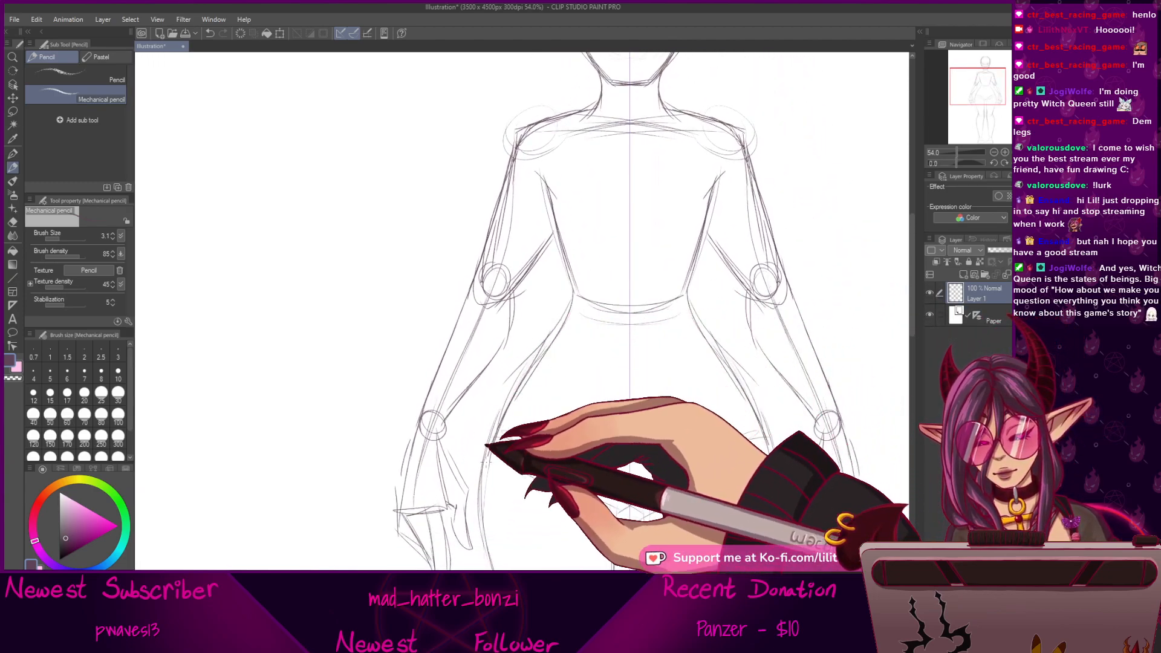
left_click_drag(498, 432, 581, 478)
left_click_drag(588, 249, 566, 347)
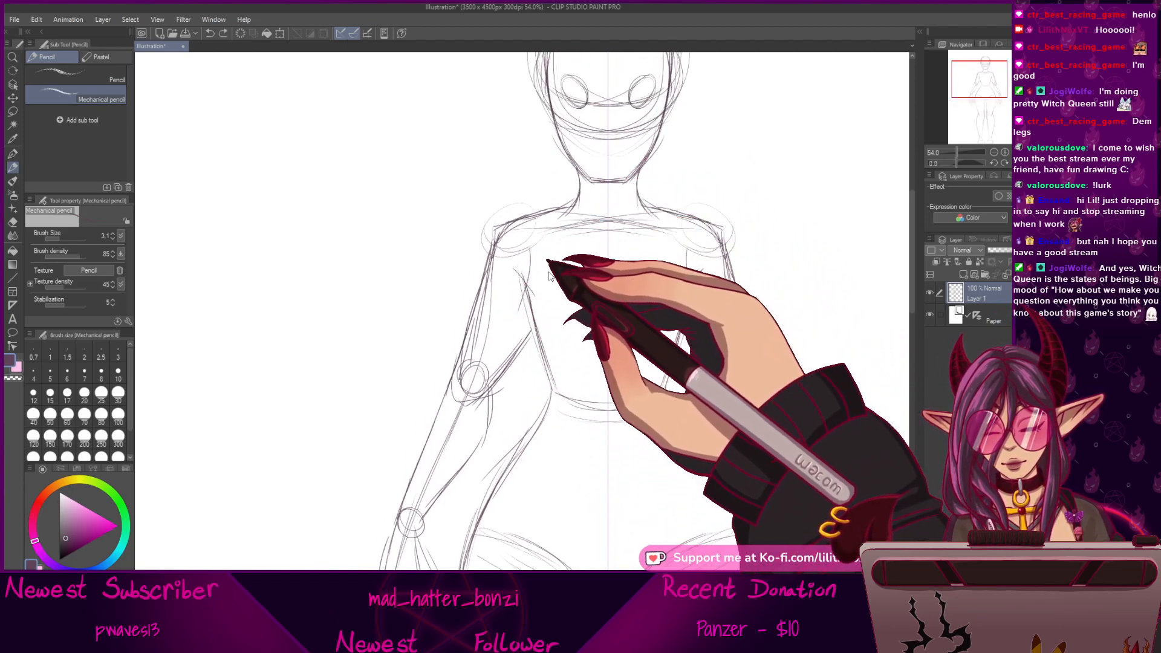
Sketch the bust's side and lower curves on the chest and reinforce the torso outline from armpits through waist to hips.
mouse_move(544, 261)
left_mouse_down()
mouse_move(520, 315)
mouse_move(524, 348)
left_mouse_up()
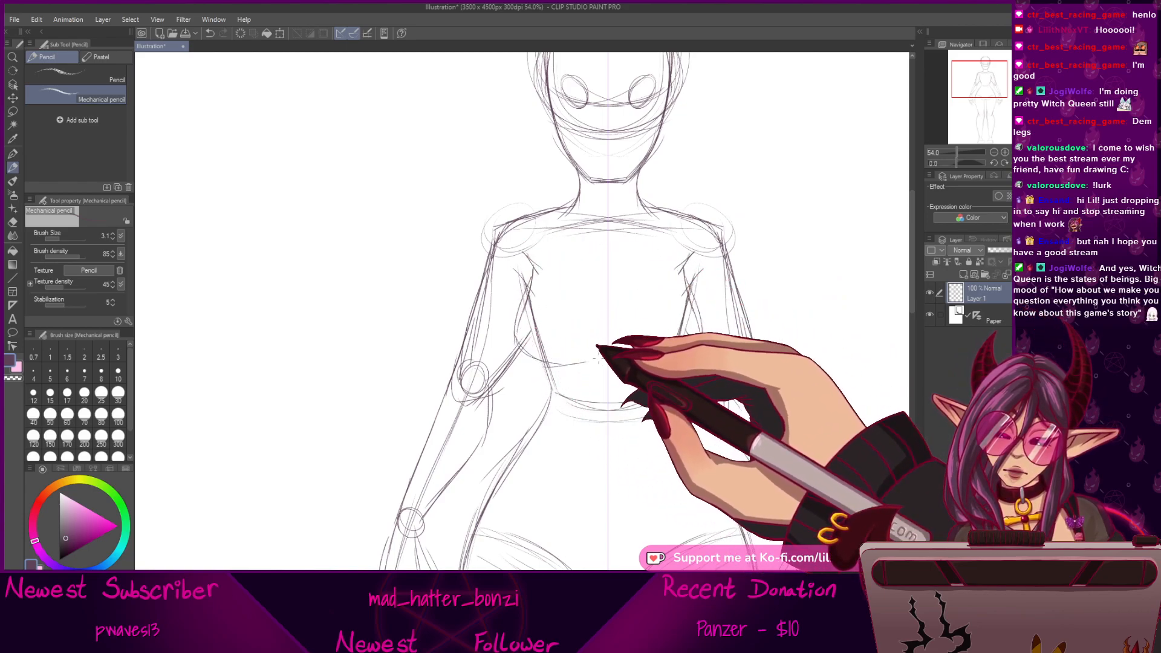
mouse_move(533, 266)
left_mouse_down()
mouse_move(556, 393)
mouse_move(552, 375)
left_mouse_up()
mouse_move(685, 275)
left_mouse_down()
mouse_move(674, 347)
mouse_move(715, 476)
left_mouse_up()
left_click_drag(551, 395, 488, 507)
left_click_drag(664, 340, 665, 373)
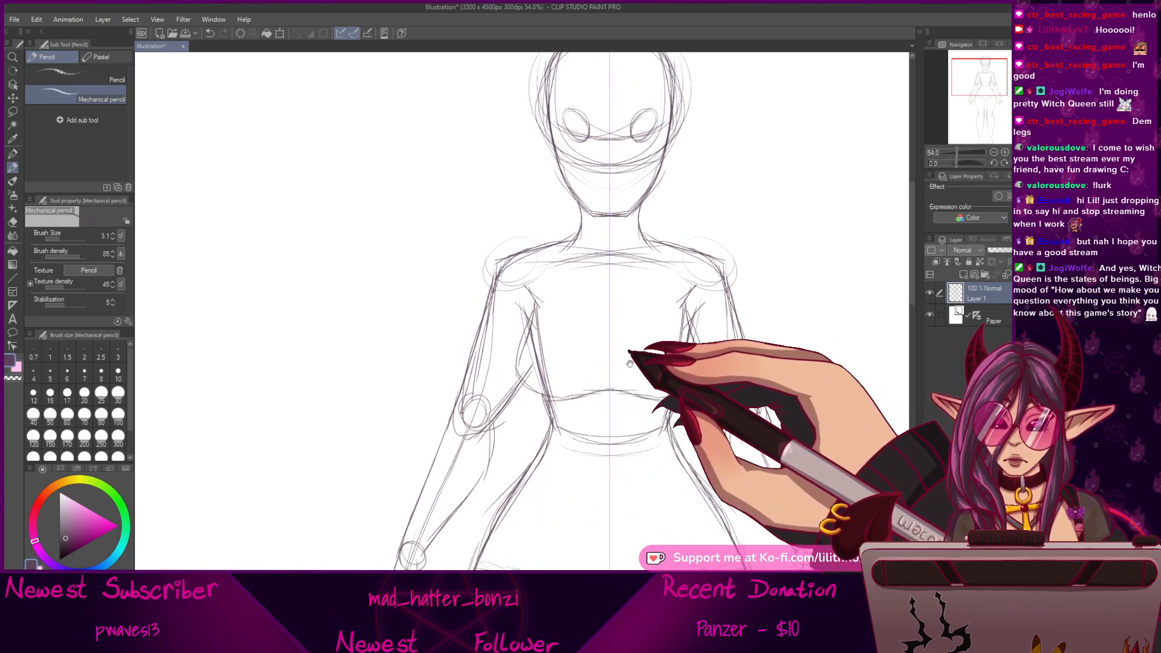
Sketch a small nose with short nostril marks on the face's centre line, mirrored with special-ruler snapping enabled.
left_click_drag(629, 366, 615, 414)
left_click_drag(645, 251, 647, 350)
left_click_drag(625, 284, 629, 296)
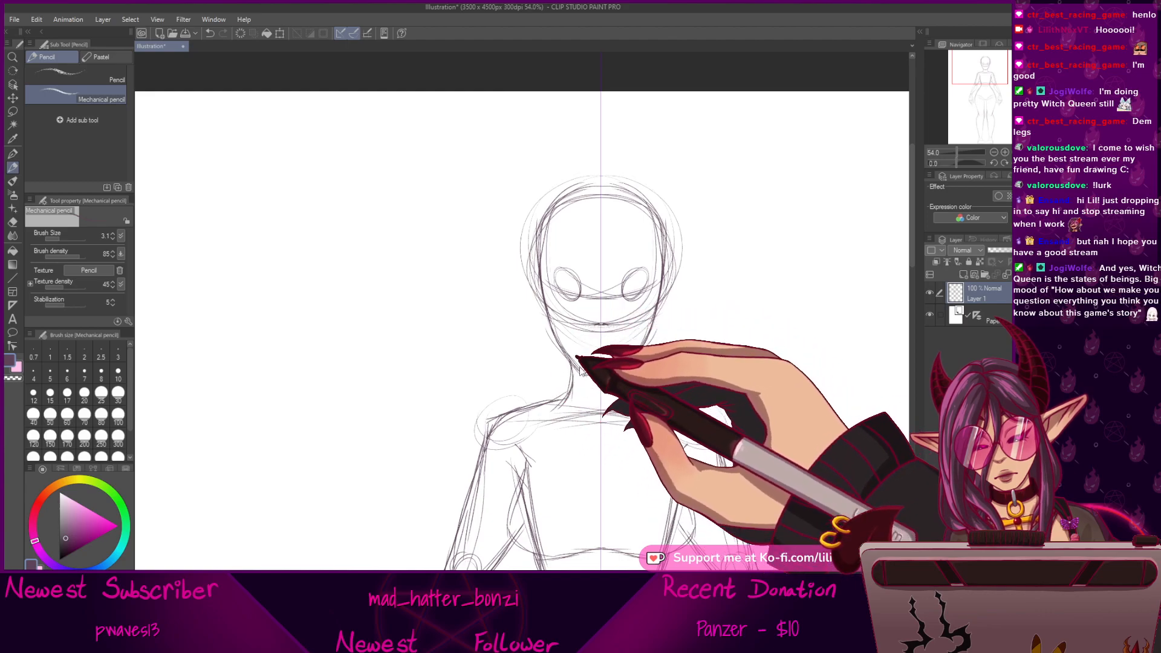
left_click_drag(595, 326, 600, 326)
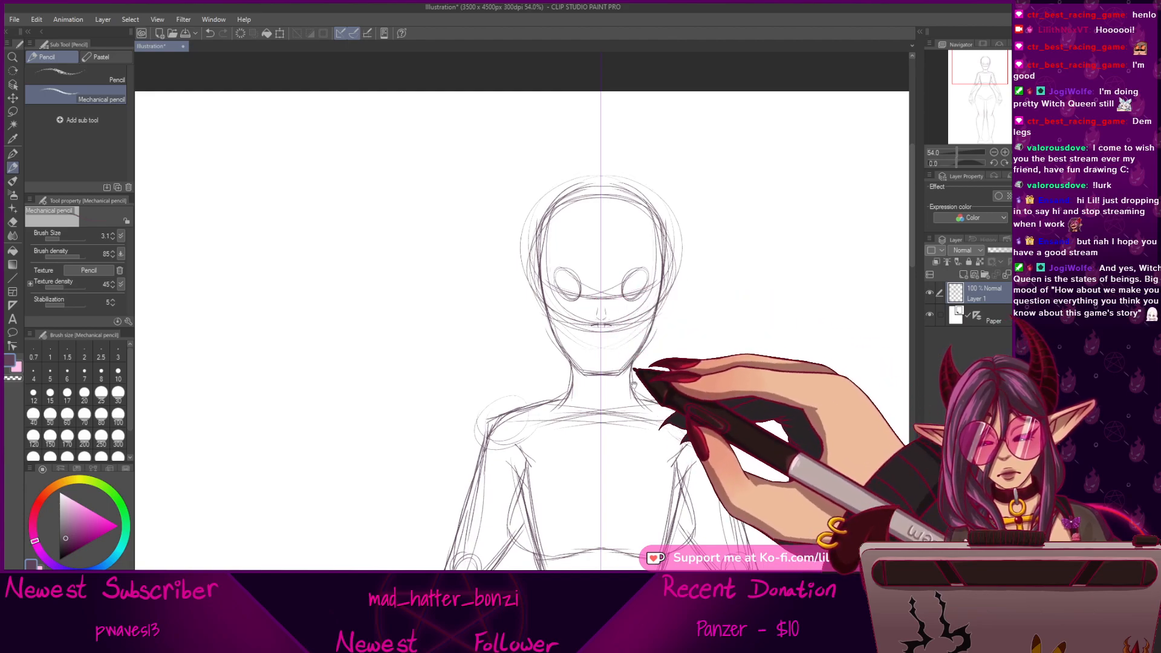
left_click_drag(635, 379, 645, 378)
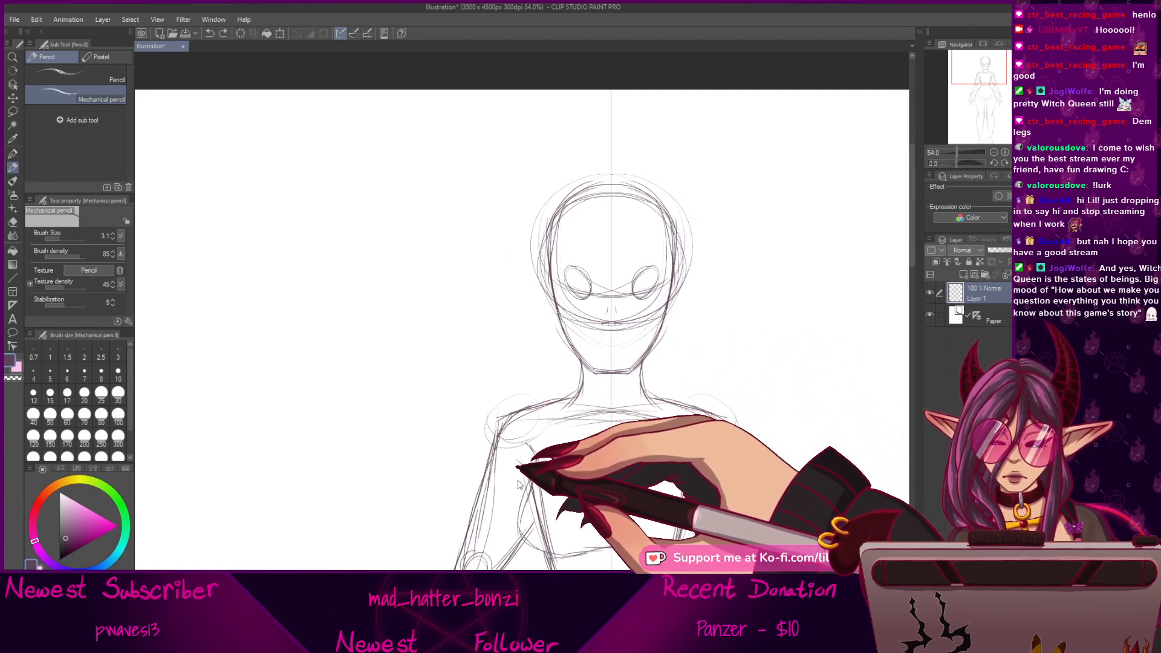
left_click_drag(956, 152, 962, 153)
left_click_drag(752, 323, 598, 321)
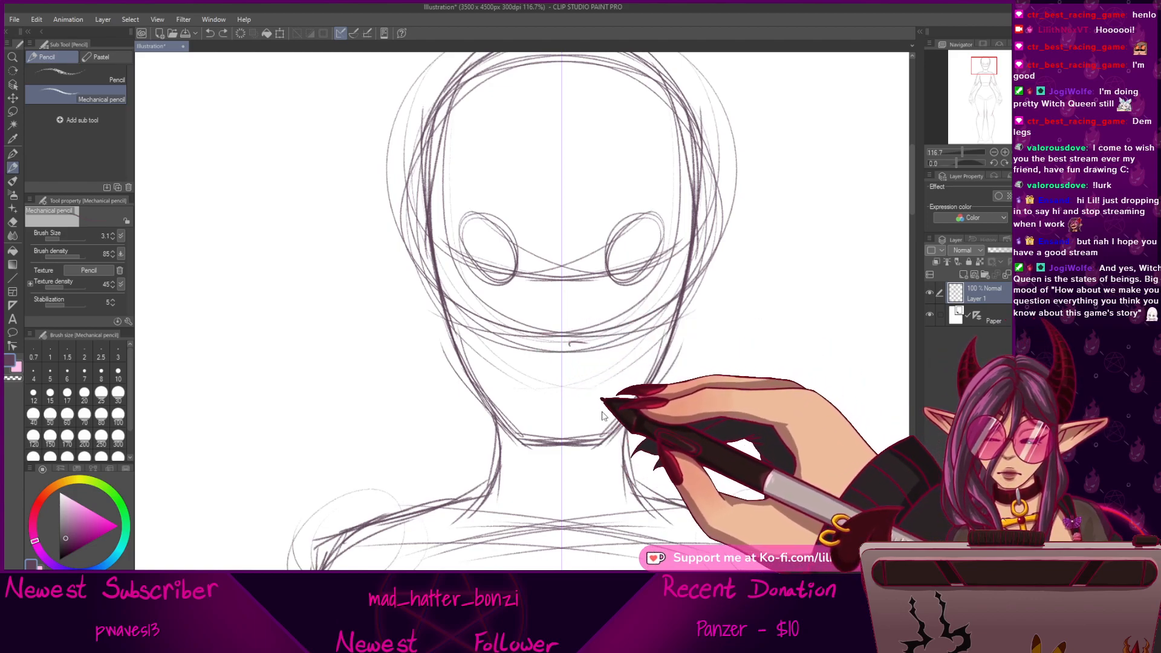
left_click(353, 33)
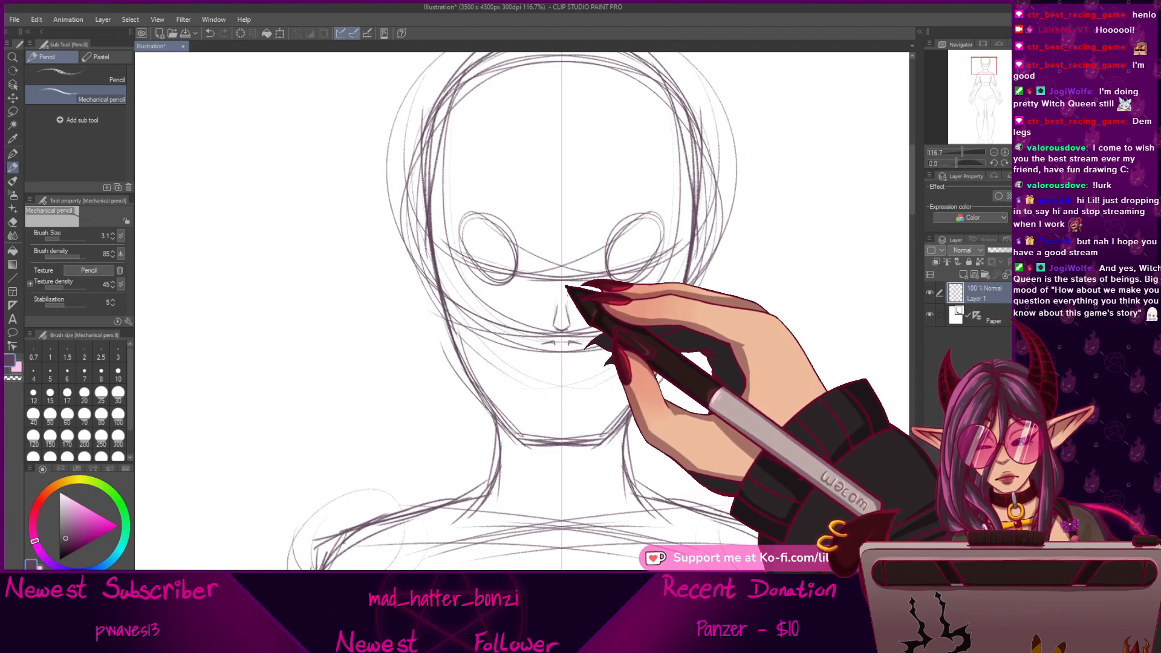
Draw dark arched upper eyelids over the eye ovals, with winged outer lashes and lines down the eyes' outer sides.
left_click_drag(676, 402, 645, 465)
left_click_drag(457, 281, 498, 324)
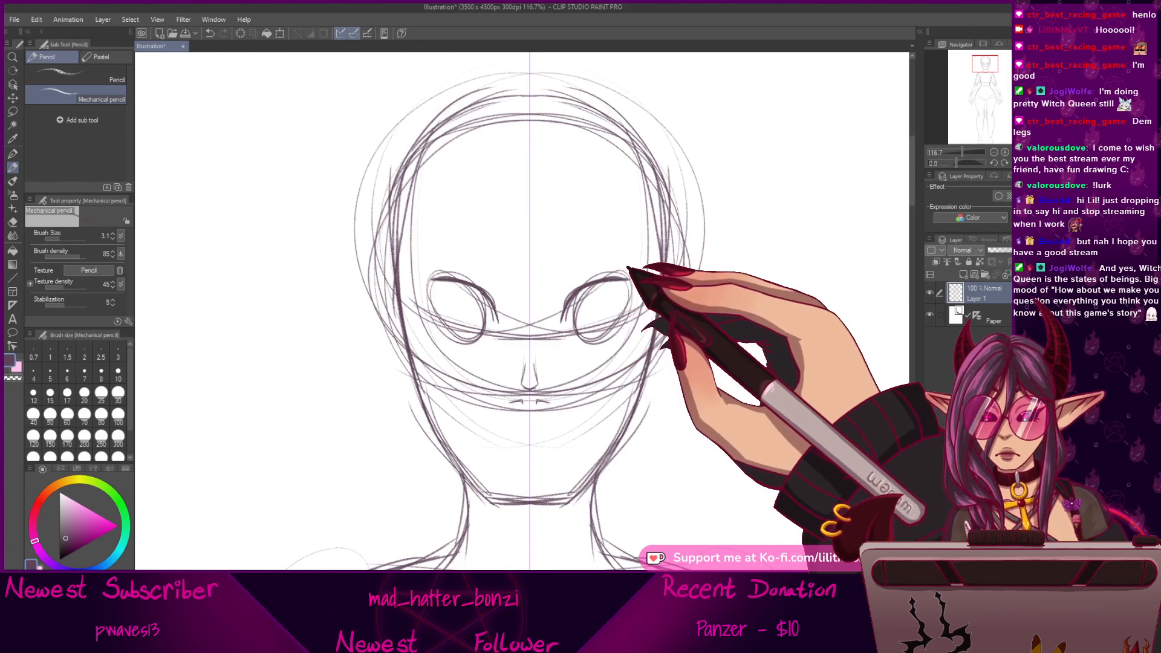
left_click_drag(404, 269, 433, 282)
key("ctrl+z")
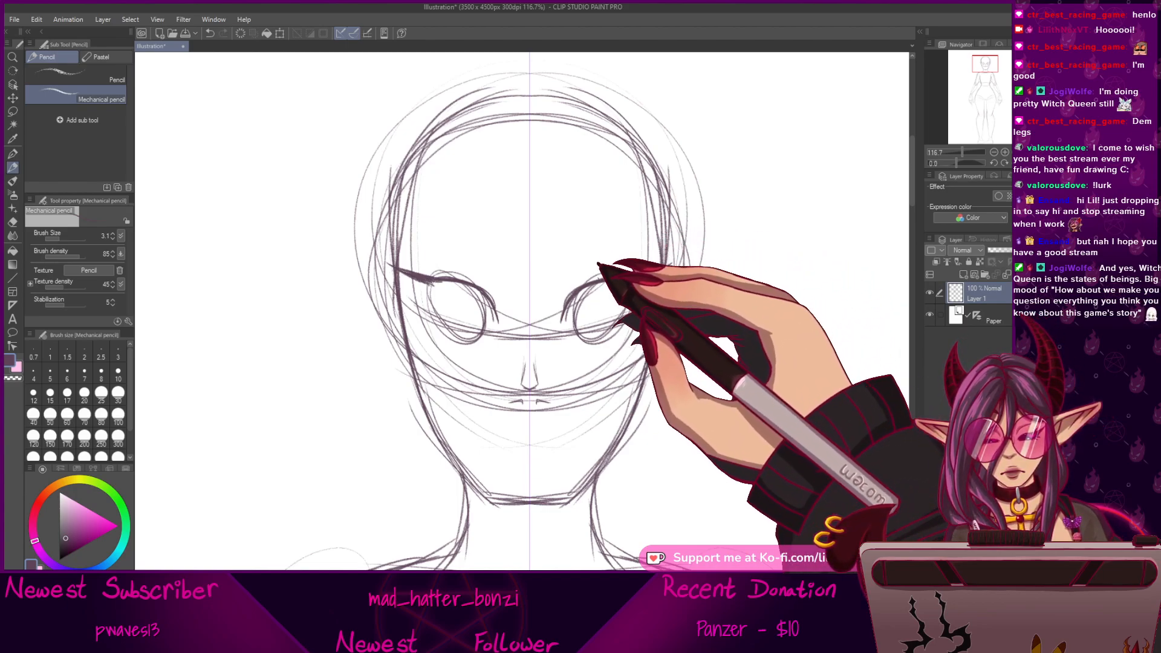
left_click_drag(430, 271, 443, 278)
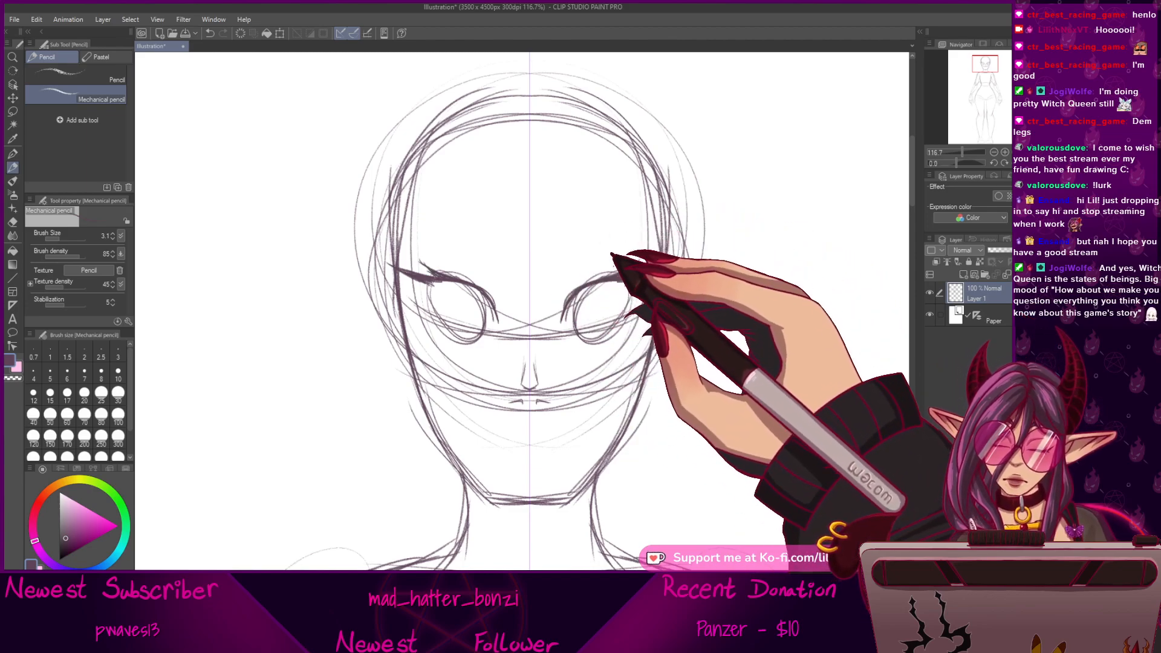
left_click_drag(430, 282, 430, 315)
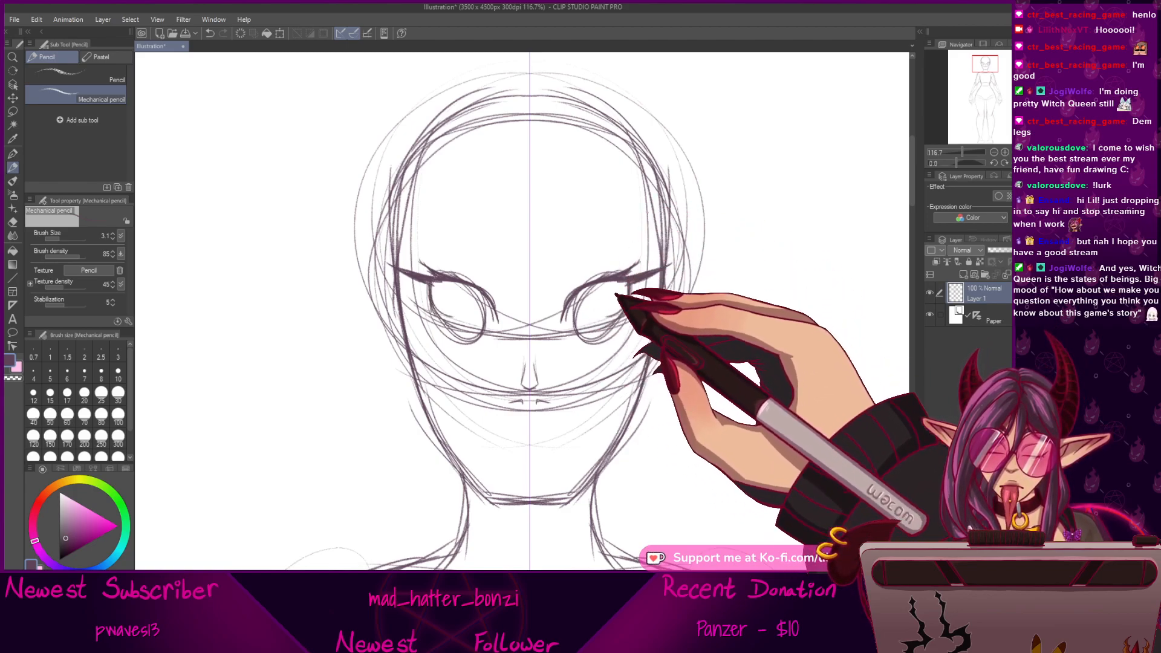
Draw the eyes' slanted lower lids and add short lash and crease lines around the outer and inner corners.
left_click_drag(568, 328, 618, 315)
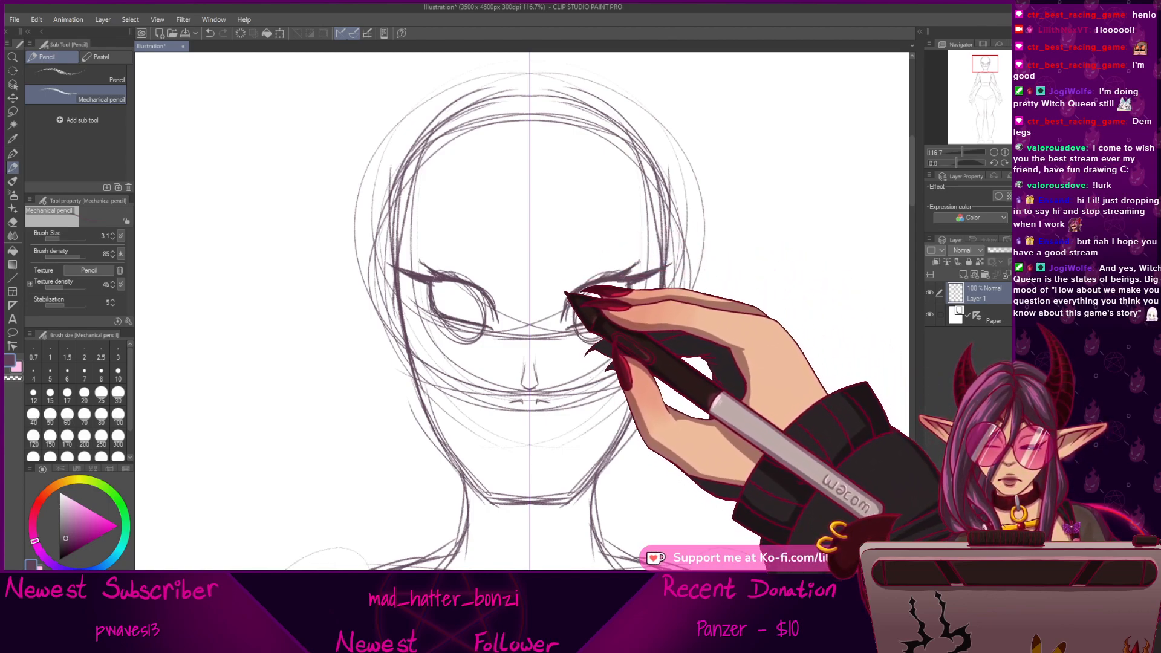
left_click_drag(621, 377, 618, 405)
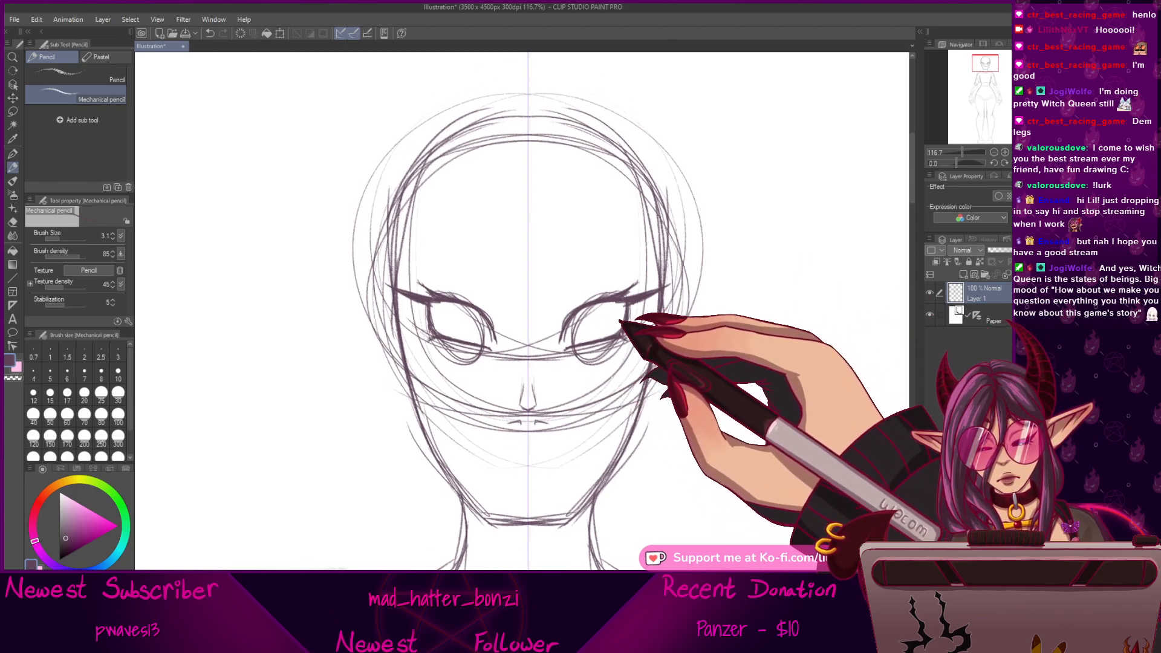
left_click_drag(607, 365, 591, 382)
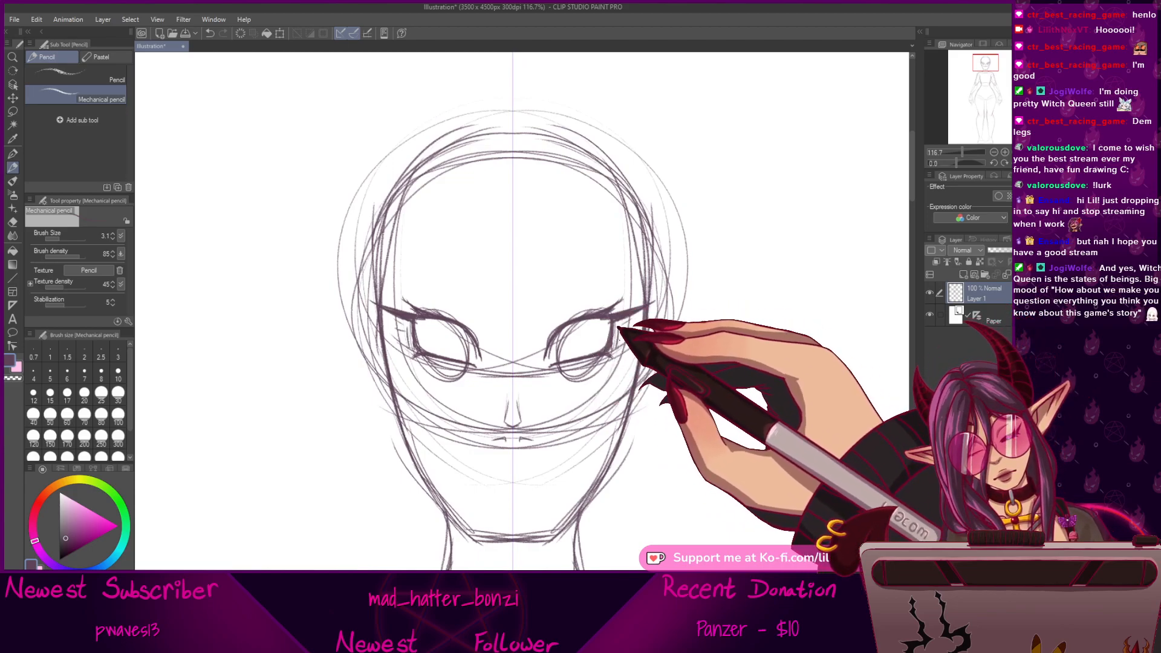
mouse_move(635, 341)
left_mouse_down()
mouse_move(662, 438)
mouse_move(702, 309)
mouse_move(663, 456)
left_mouse_up()
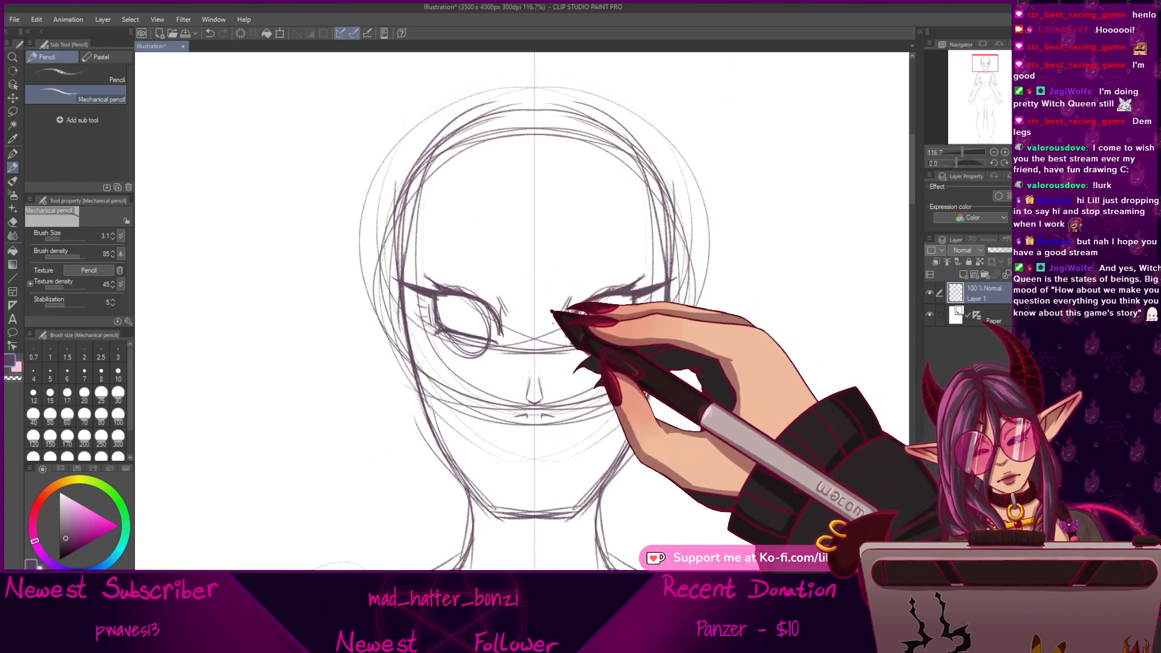
left_click_drag(578, 293, 563, 312)
Draw thin arched eyebrows above the eyes and add oval irises between the lids.
mouse_move(633, 286)
left_mouse_down()
mouse_move(637, 296)
mouse_move(634, 263)
left_mouse_up()
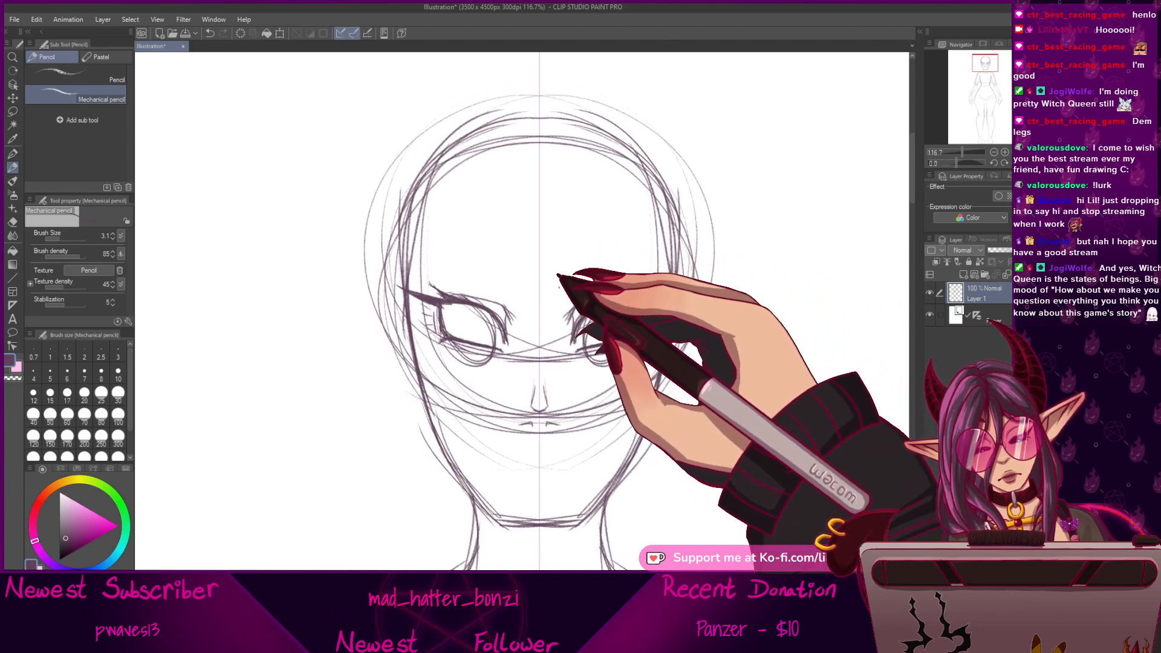
left_click_drag(594, 277, 641, 271)
mouse_move(555, 280)
left_mouse_down()
mouse_move(569, 291)
mouse_move(602, 265)
left_mouse_up()
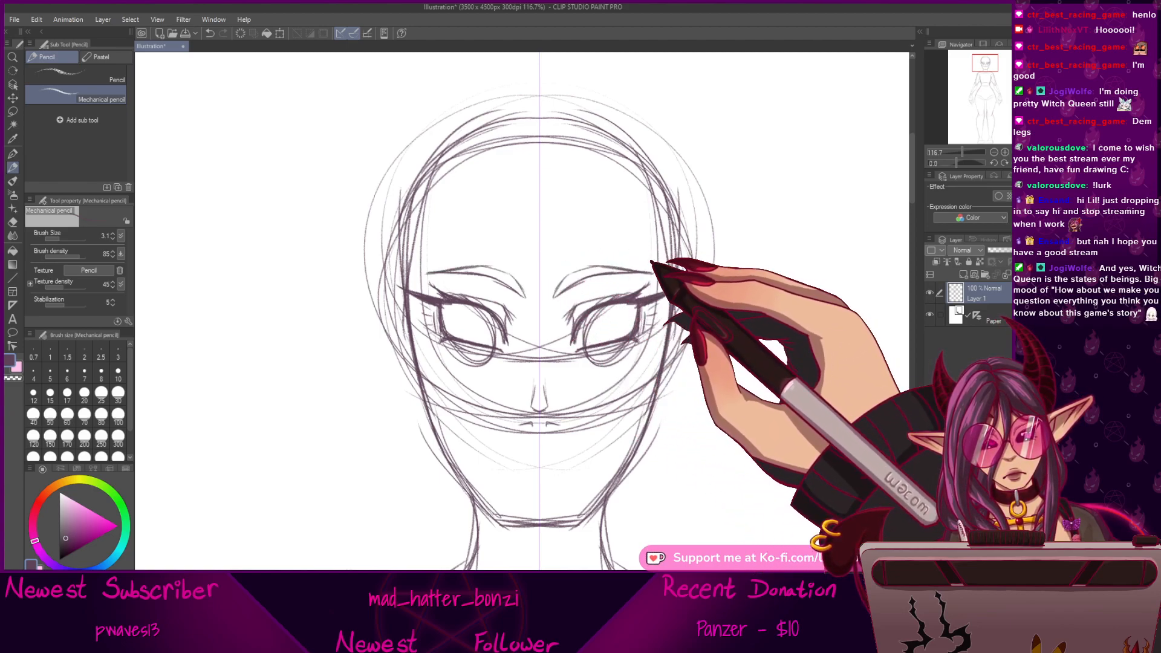
mouse_move(649, 399)
left_mouse_down()
mouse_move(700, 327)
mouse_move(678, 388)
mouse_move(622, 289)
left_mouse_up()
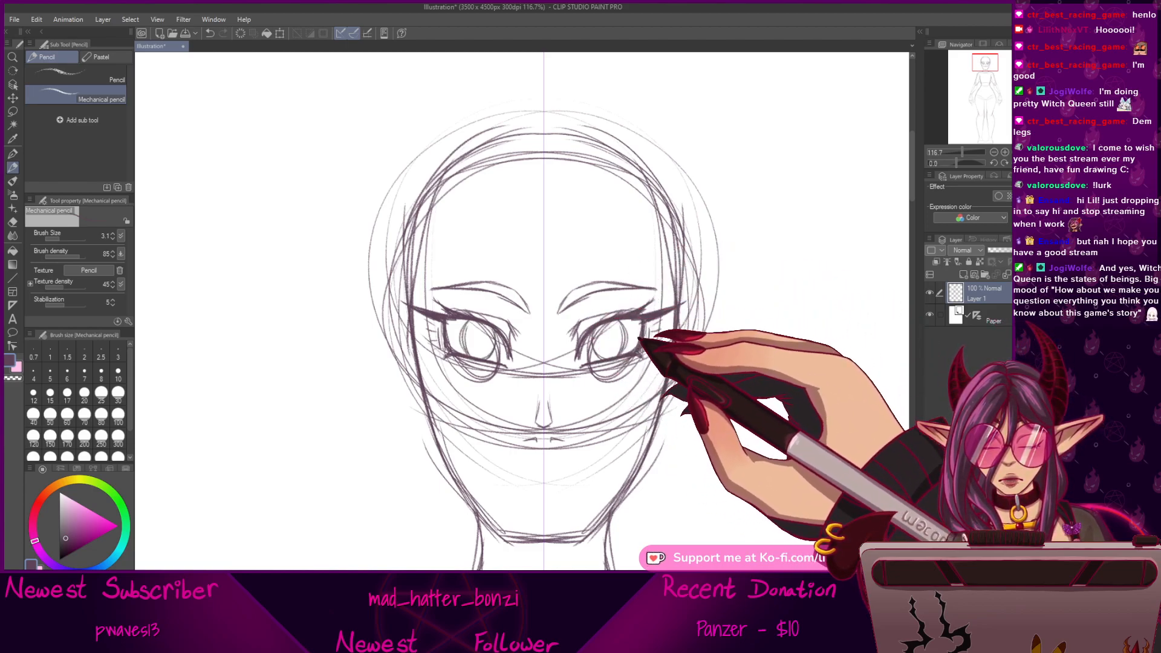
Round off the flat chin and draw a closed mouth with a short lower-lip line beneath it.
left_click_drag(962, 152, 960, 152)
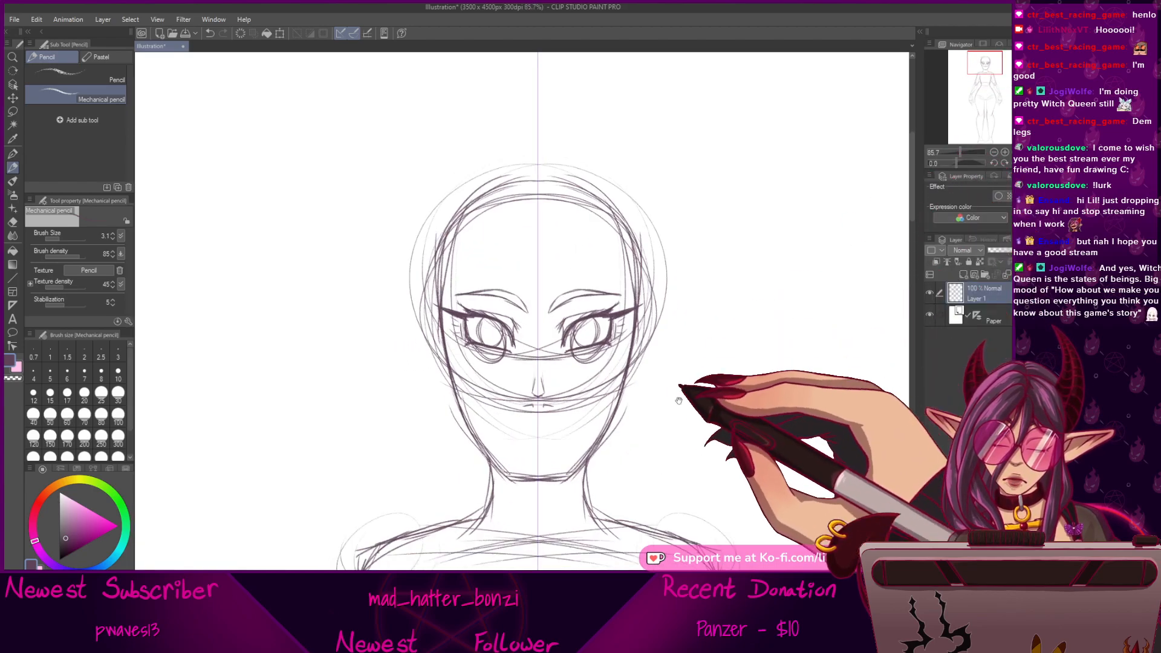
left_click_drag(688, 387, 715, 321)
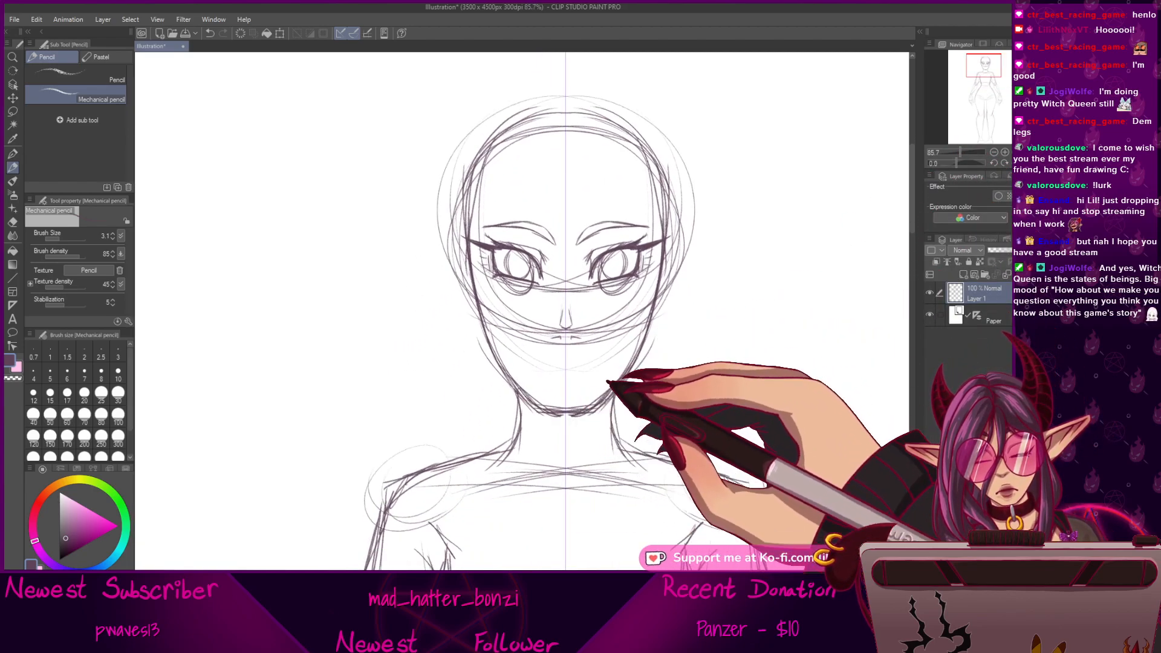
left_click_drag(646, 373, 649, 400)
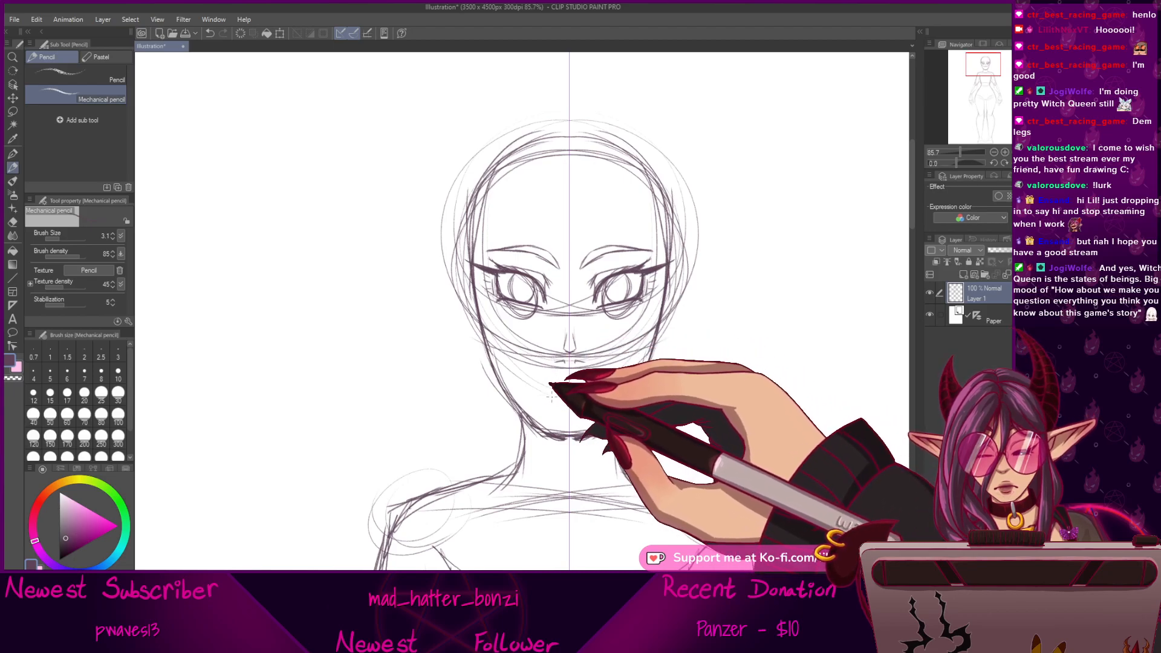
left_click_drag(553, 394, 583, 393)
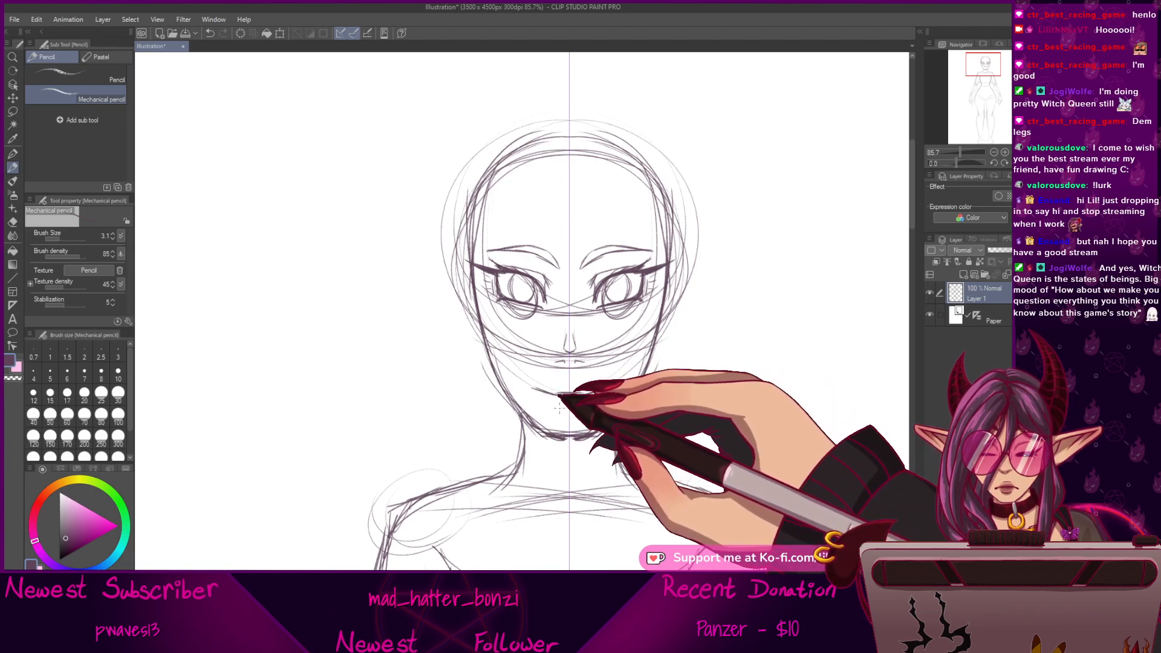
left_click_drag(560, 408, 579, 409)
Sketch long pointed elf ears angling up and outward from eye level, with the lower edges returning to the jaw.
left_click_drag(625, 358, 609, 424)
left_click_drag(701, 376, 680, 355)
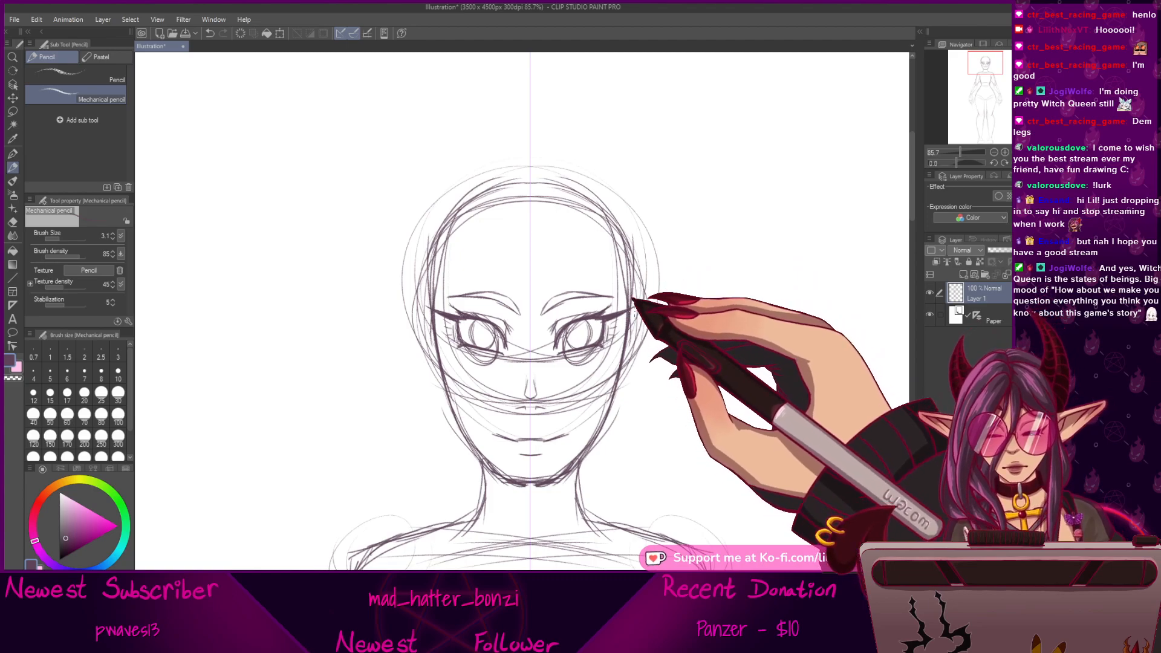
left_click_drag(636, 306, 689, 259)
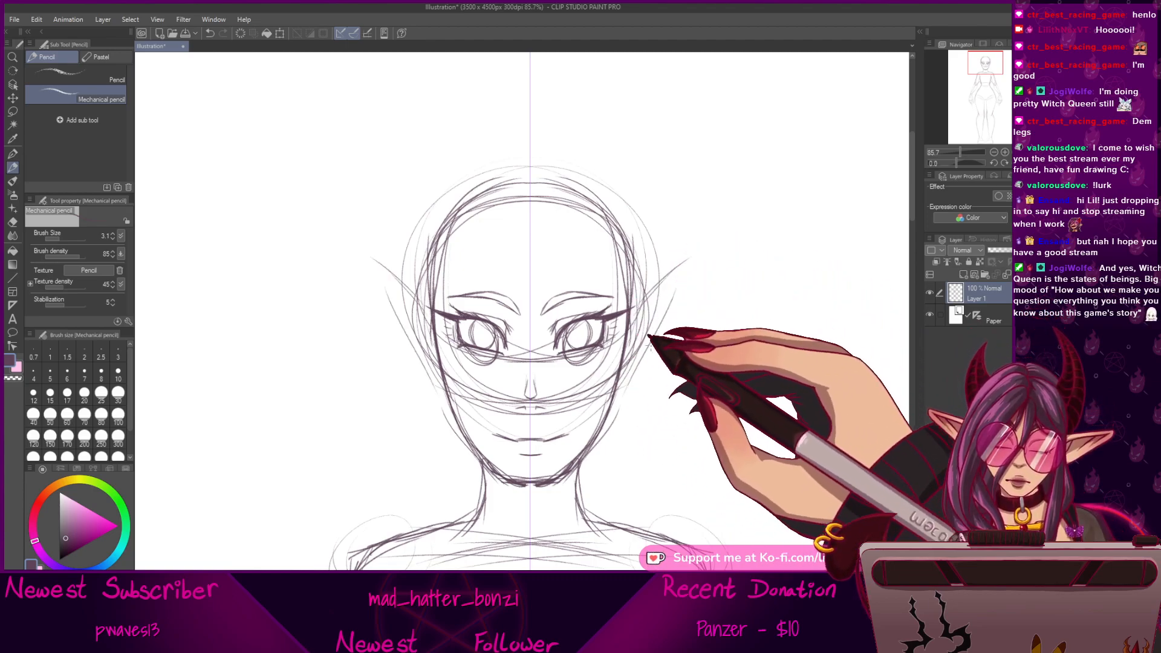
key("ctrl+z")
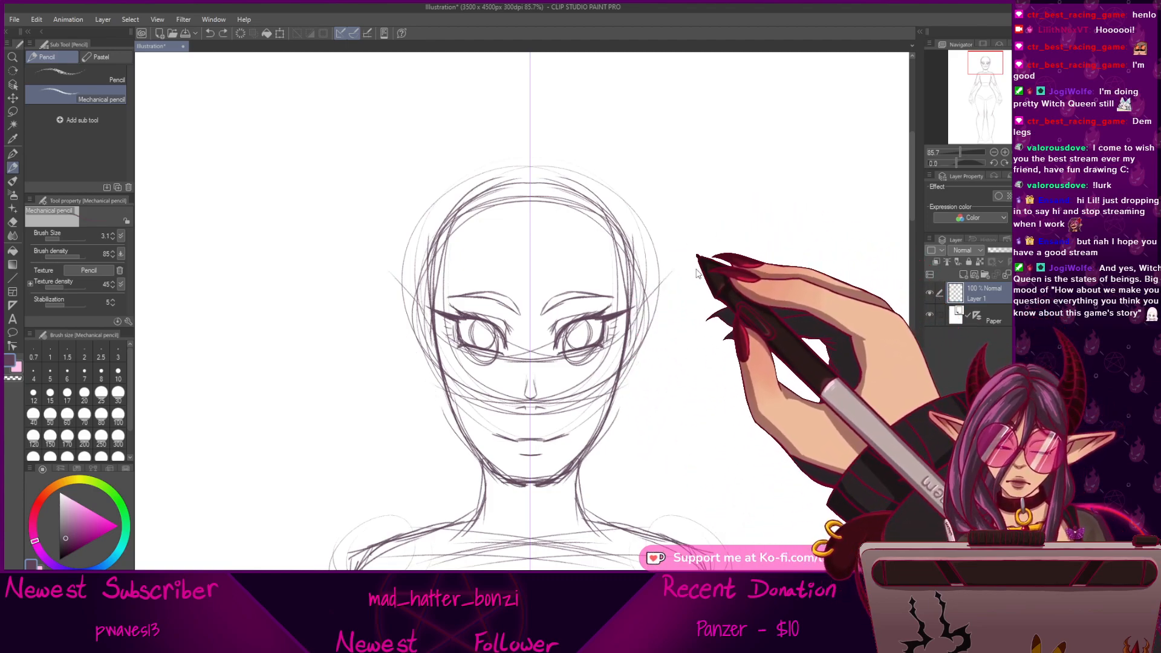
left_click_drag(635, 310, 614, 400)
mouse_move(632, 309)
left_mouse_down()
mouse_move(689, 266)
mouse_move(672, 324)
left_mouse_up()
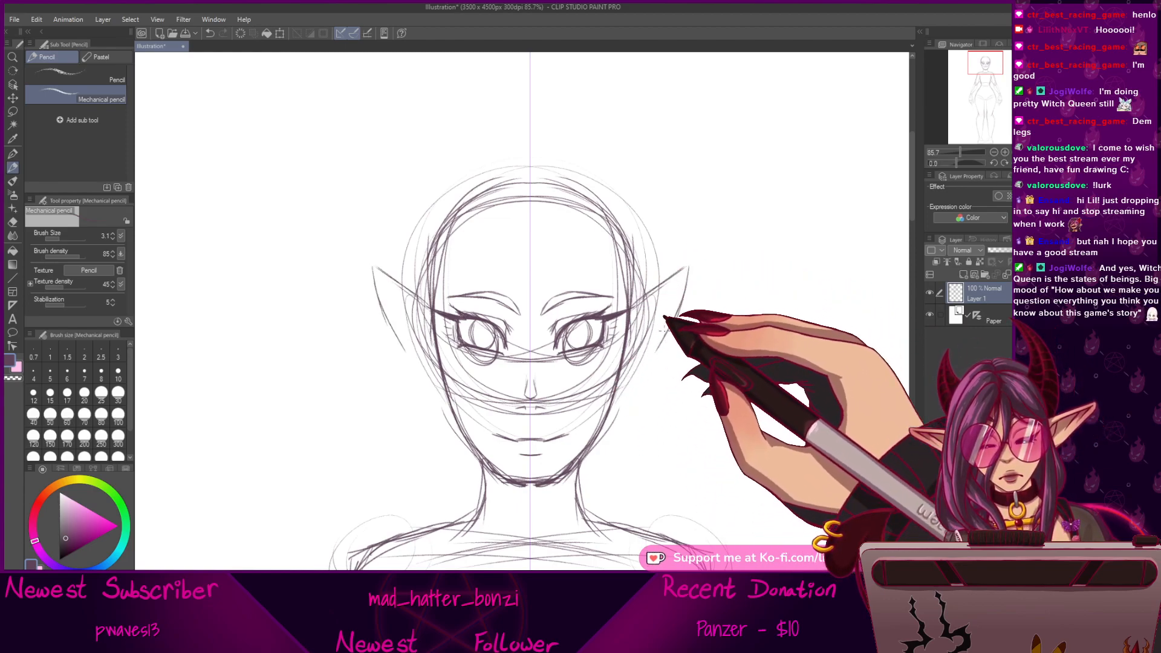
left_click_drag(645, 372, 614, 411)
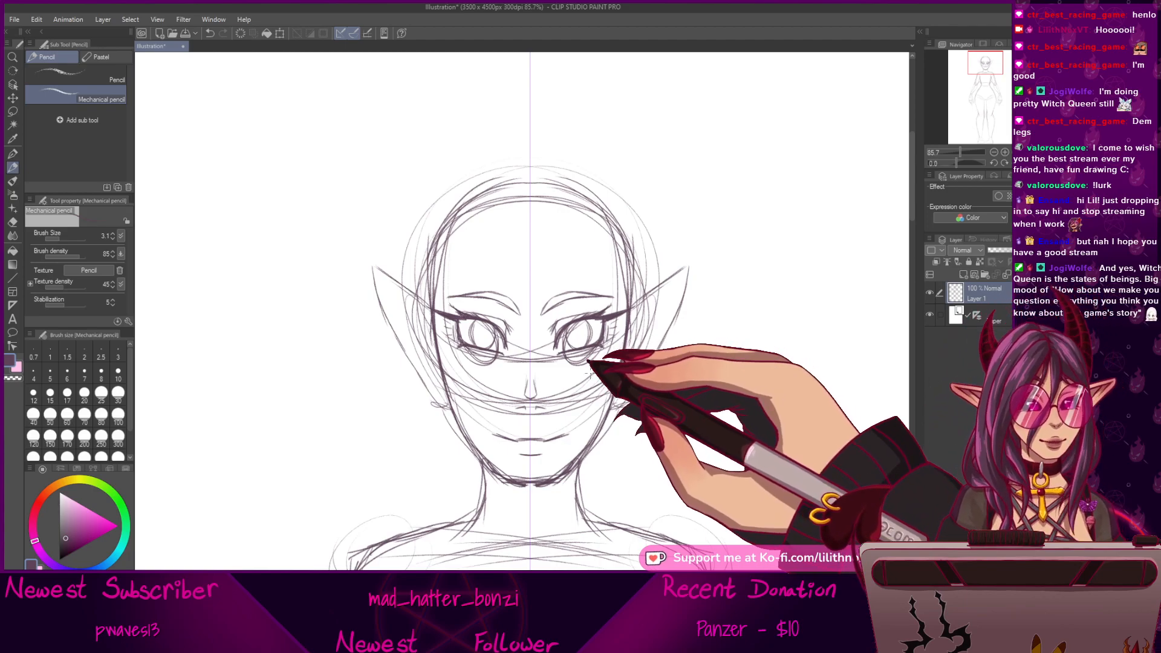
Sketch a pair of tall curved horns rising from the hairline, tapering to upward-pointing tips above the head.
mouse_move(645, 424)
left_mouse_down()
mouse_move(675, 370)
mouse_move(669, 420)
left_mouse_up()
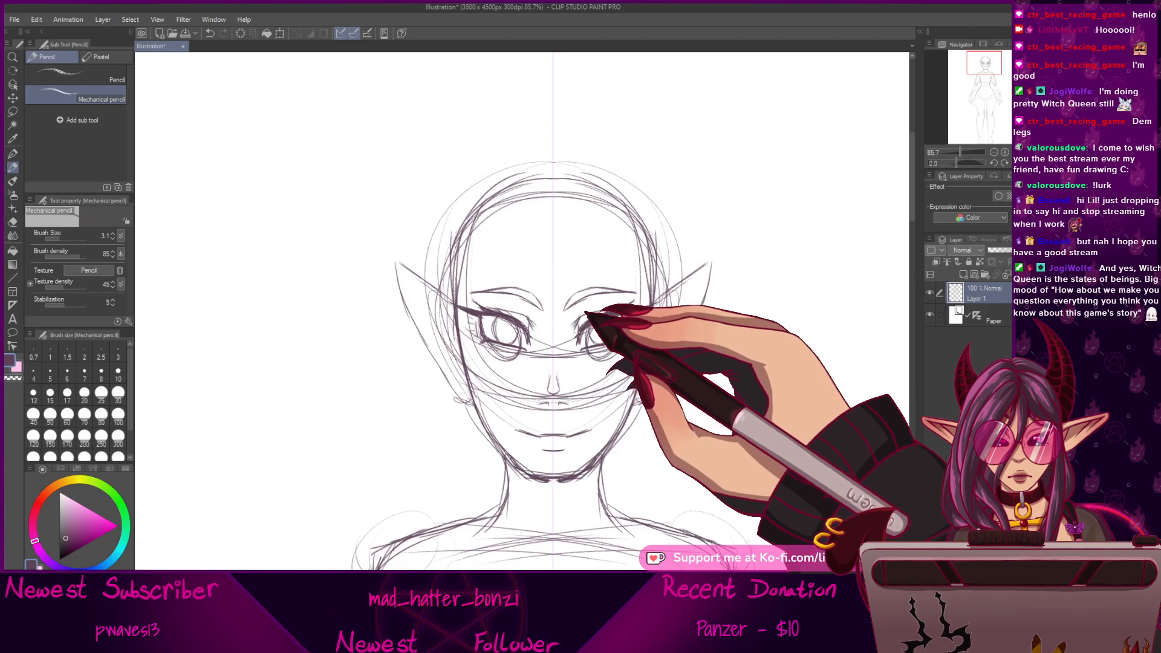
left_click_drag(640, 340, 657, 363)
mouse_move(629, 491)
left_mouse_down()
mouse_move(668, 354)
mouse_move(626, 439)
left_mouse_up()
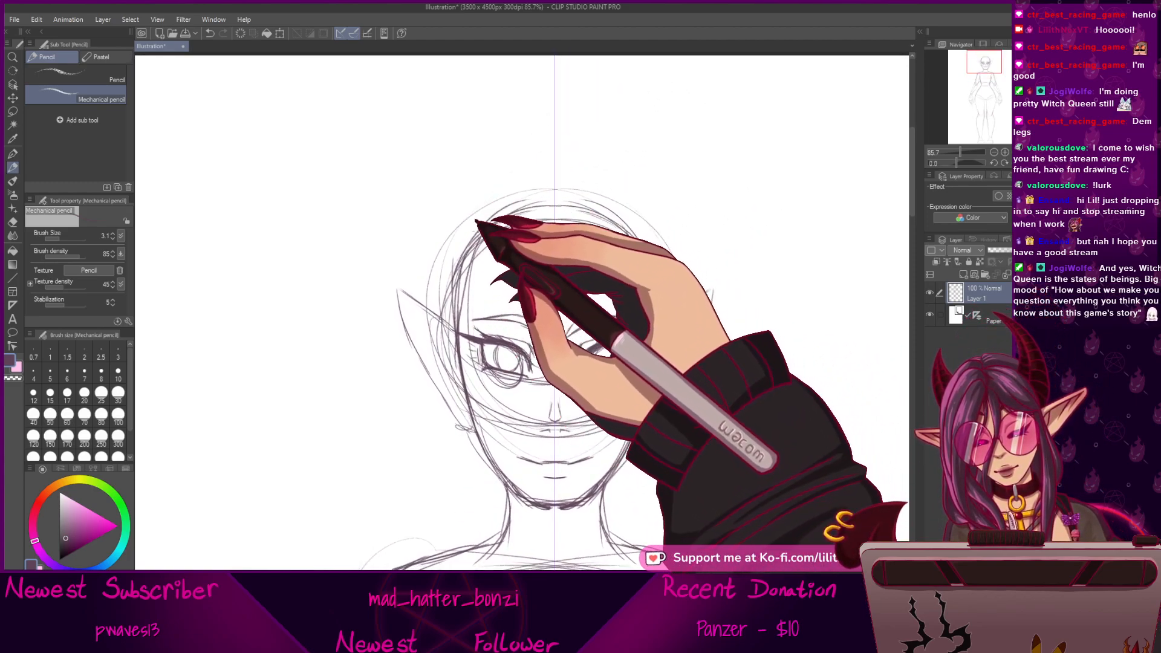
left_click_drag(453, 260, 472, 196)
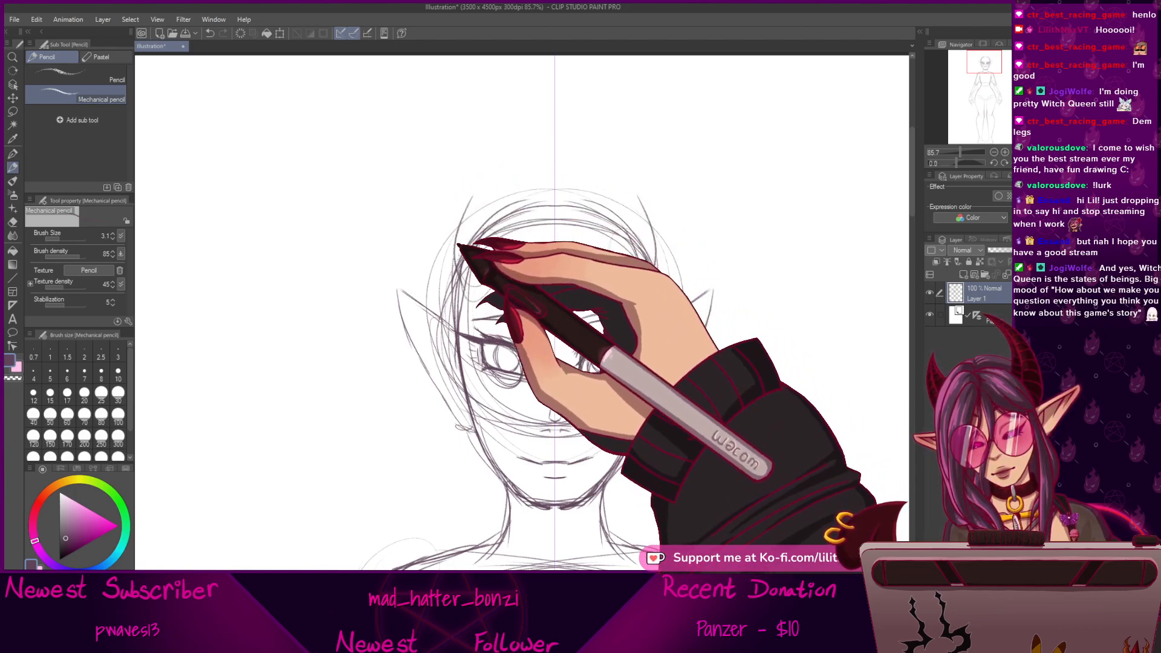
left_click_drag(450, 292, 490, 168)
left_click_drag(453, 239, 499, 157)
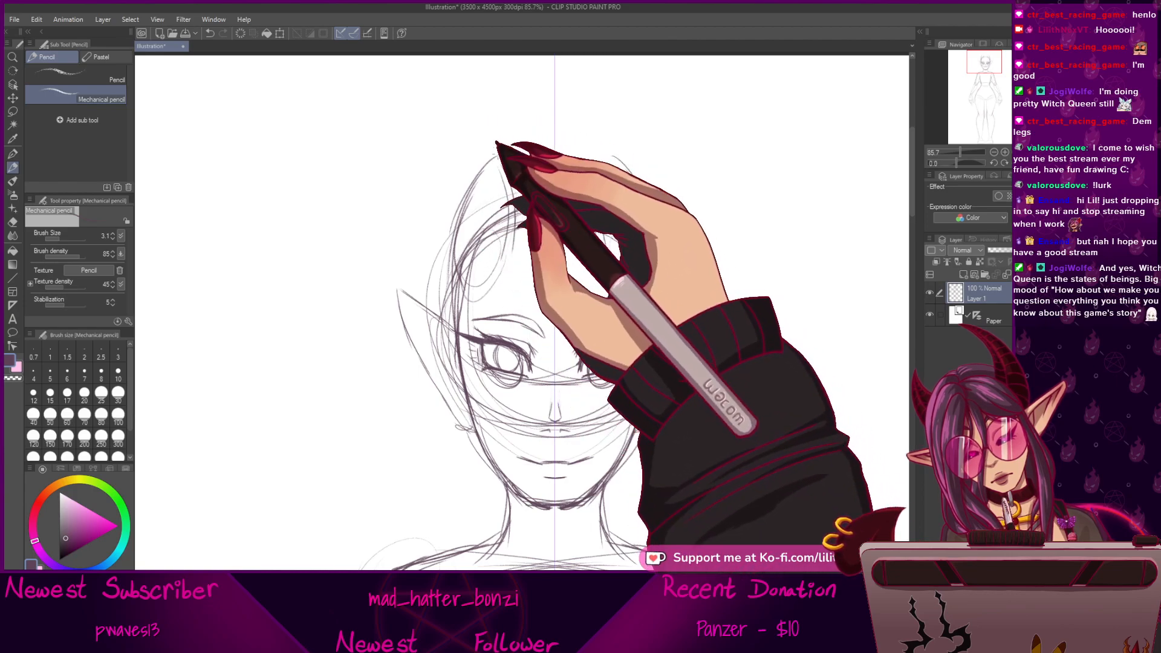
mouse_move(458, 213)
left_mouse_down()
mouse_move(468, 112)
mouse_move(480, 174)
left_mouse_up()
left_click_drag(465, 130, 452, 198)
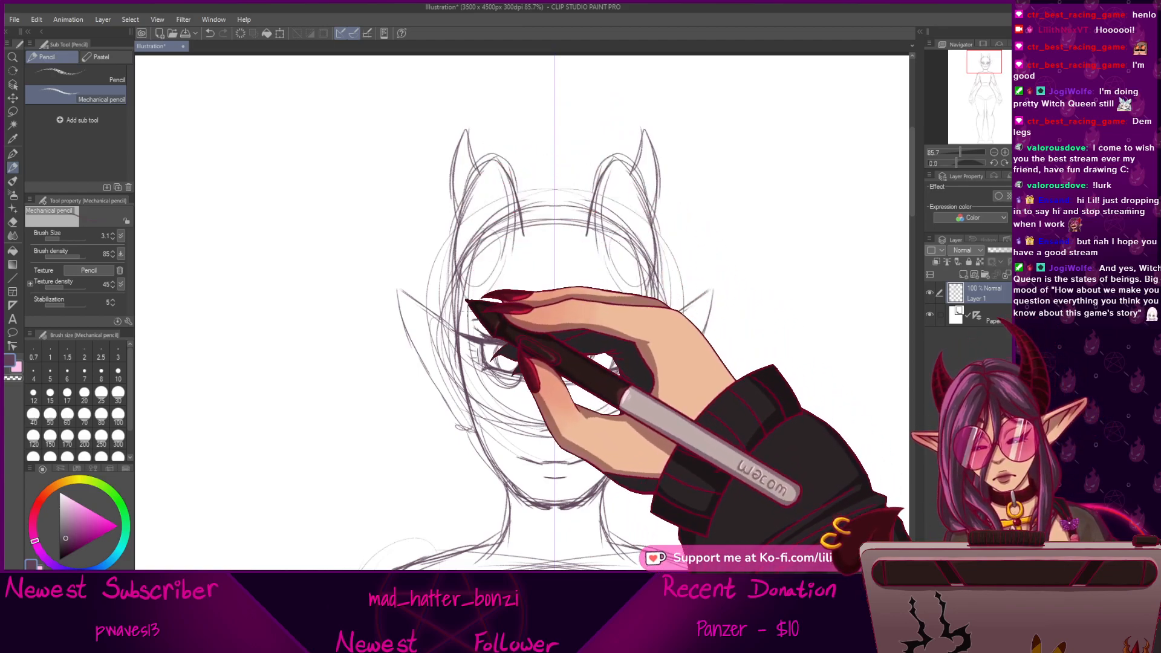
Add pointed marks on the forehead, short wispy hair locks around the ears and jaw, and slit pupils in the irises.
mouse_move(682, 335)
left_mouse_down()
mouse_move(712, 238)
mouse_move(704, 330)
left_mouse_up()
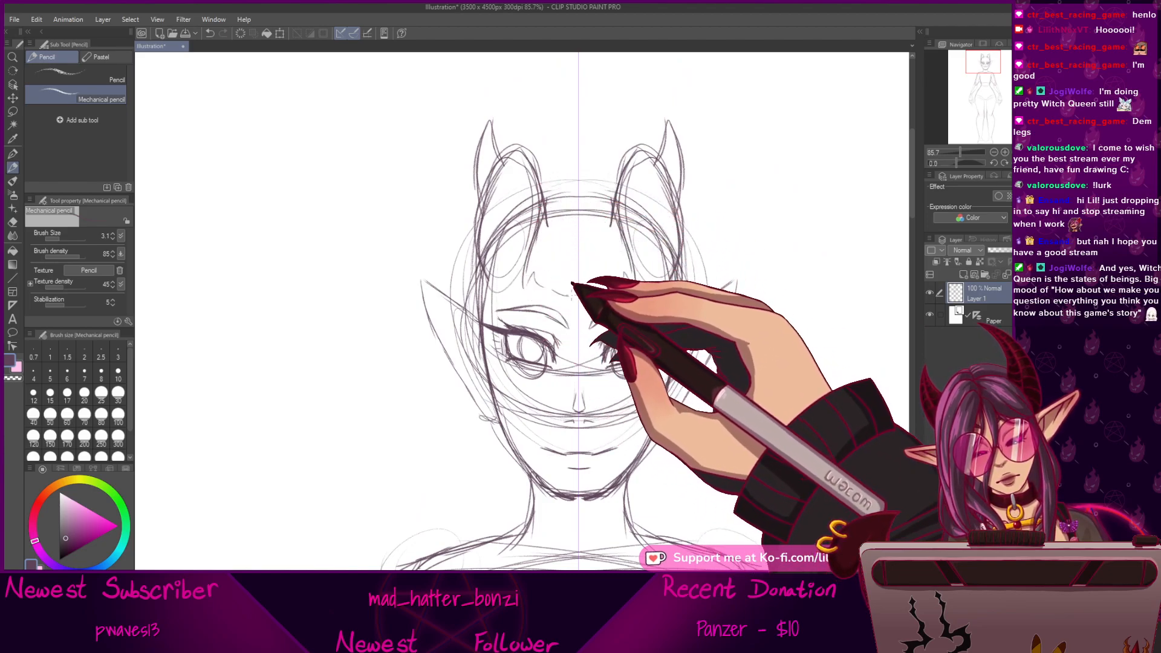
left_click_drag(596, 299, 615, 232)
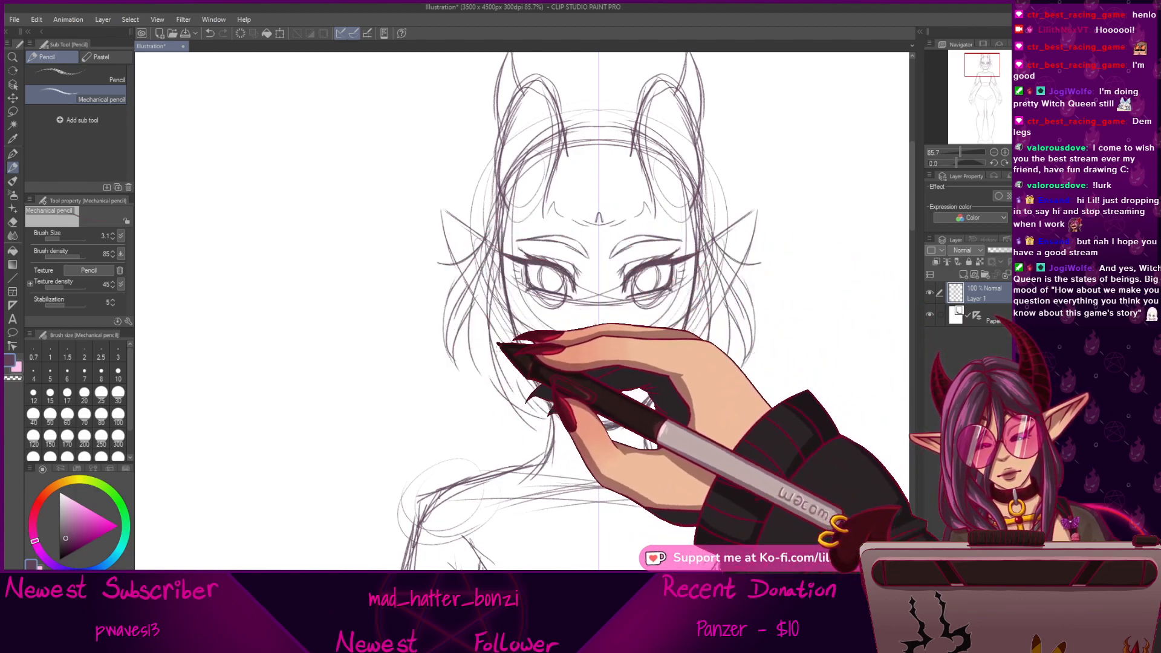
left_click_drag(654, 379, 649, 404)
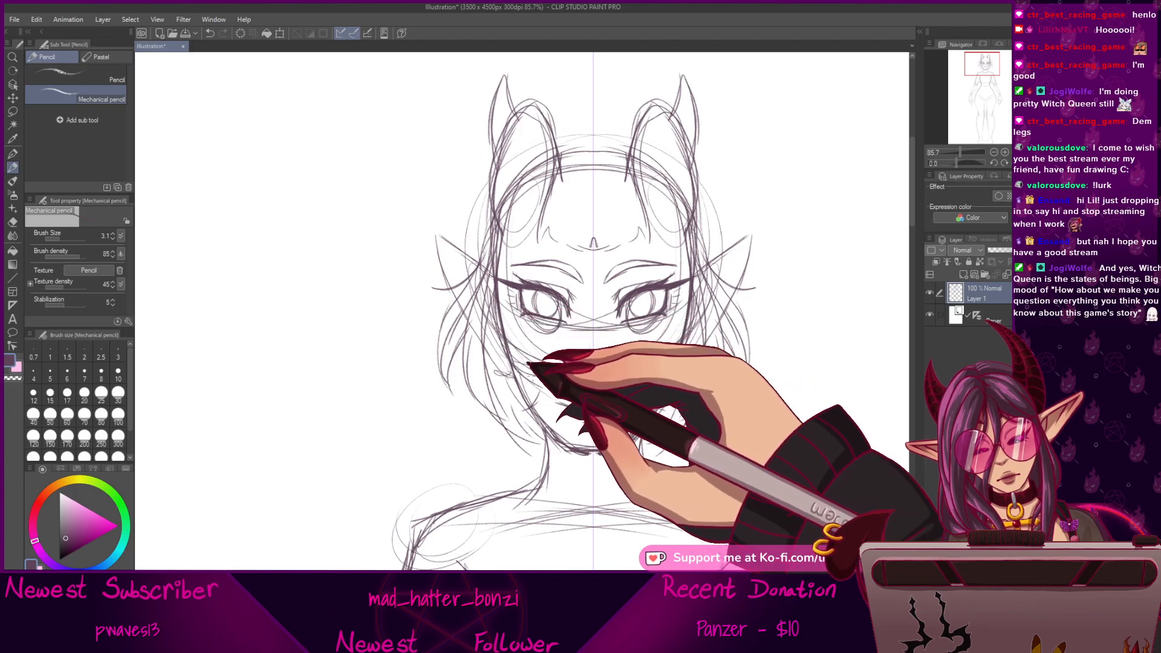
scroll(718, 419, "down", 5)
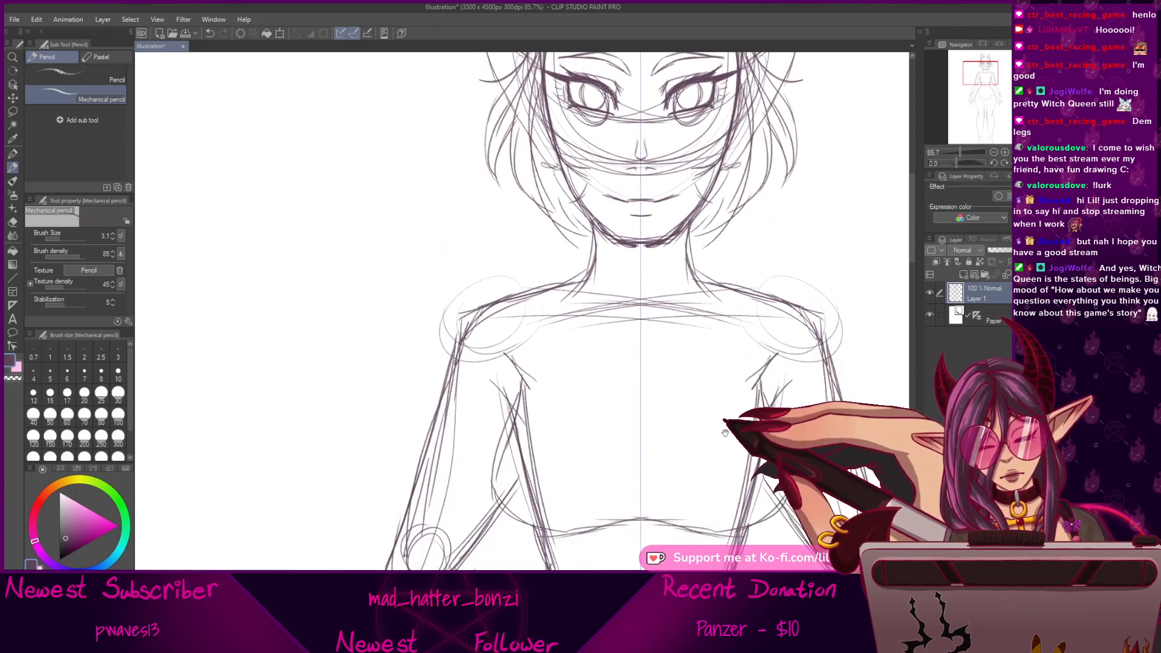
scroll(689, 526, "up", 3)
scroll(590, 384, "up", 2)
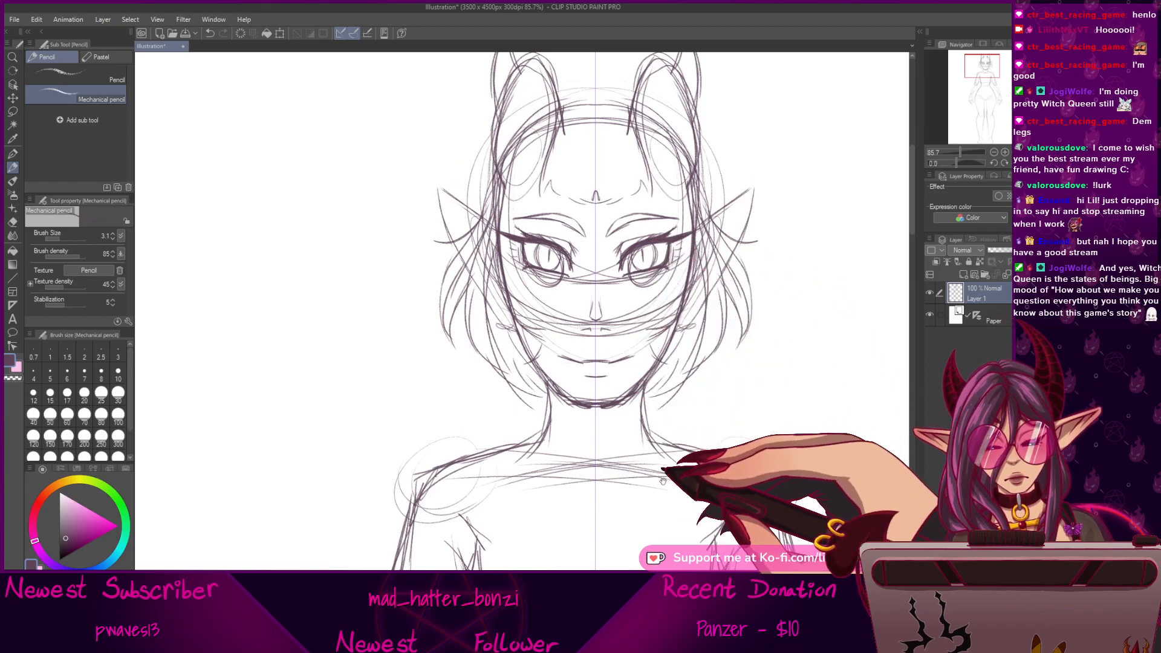
Sketch a collar at the neck's base and a deep V-neckline on the chest, with snapping to the symmetry ruler on.
scroll(662, 482, "down", 5)
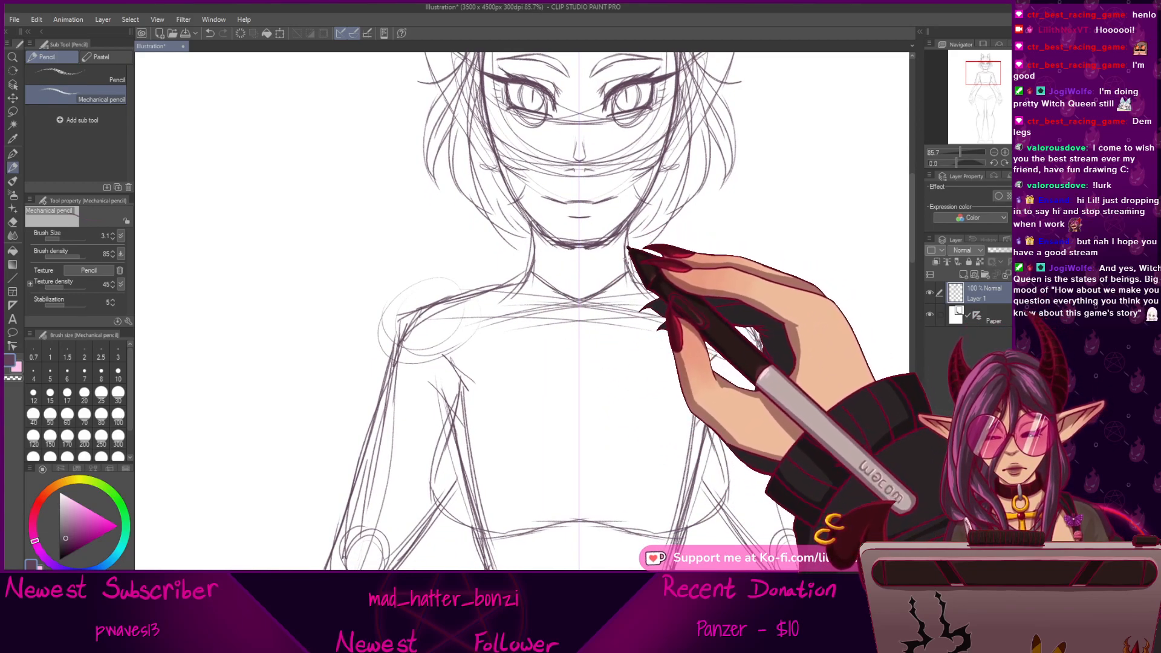
left_click_drag(515, 270, 615, 294)
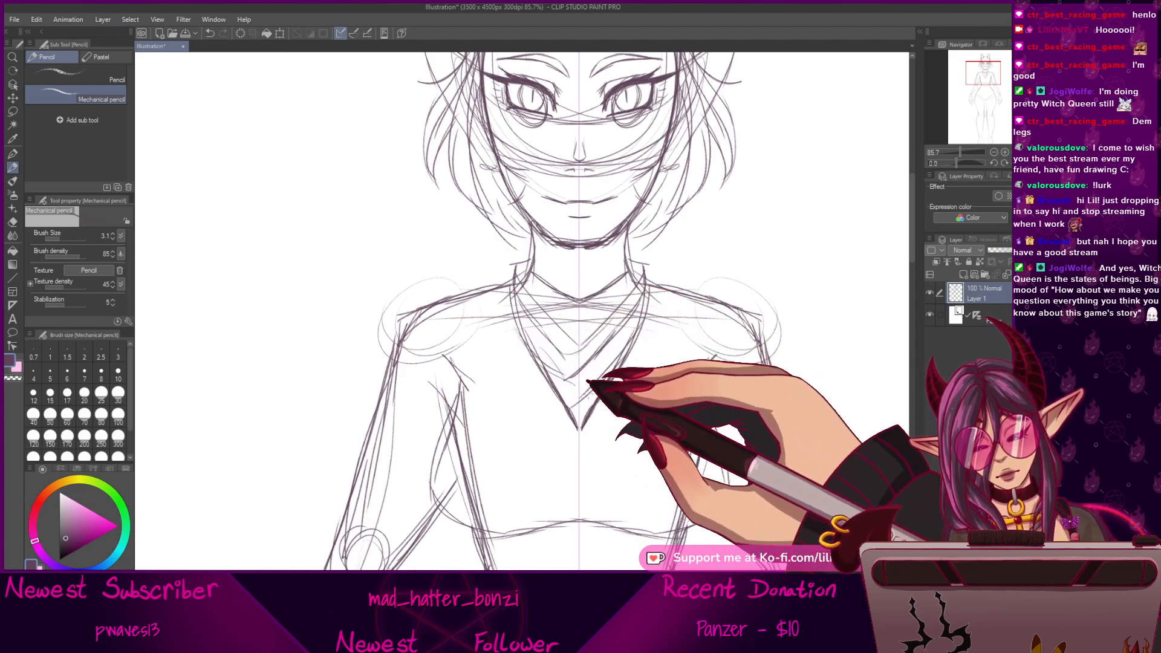
left_click(355, 33)
left_click_drag(657, 326, 695, 317)
left_click_drag(636, 376, 597, 469)
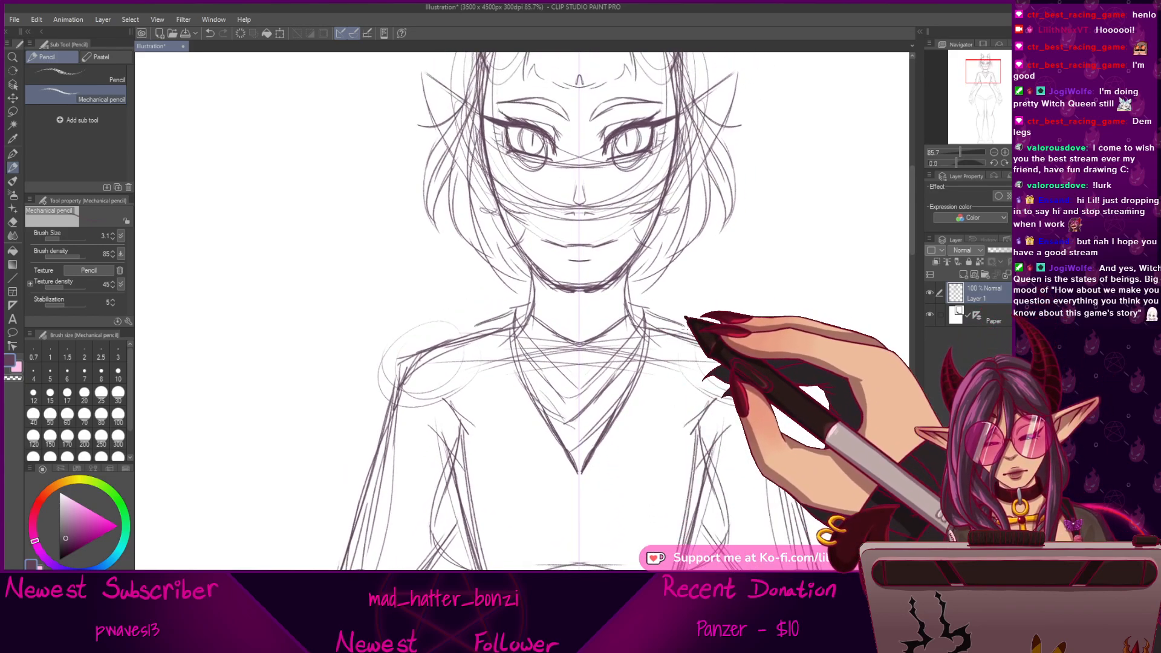
left_click_drag(645, 338, 651, 280)
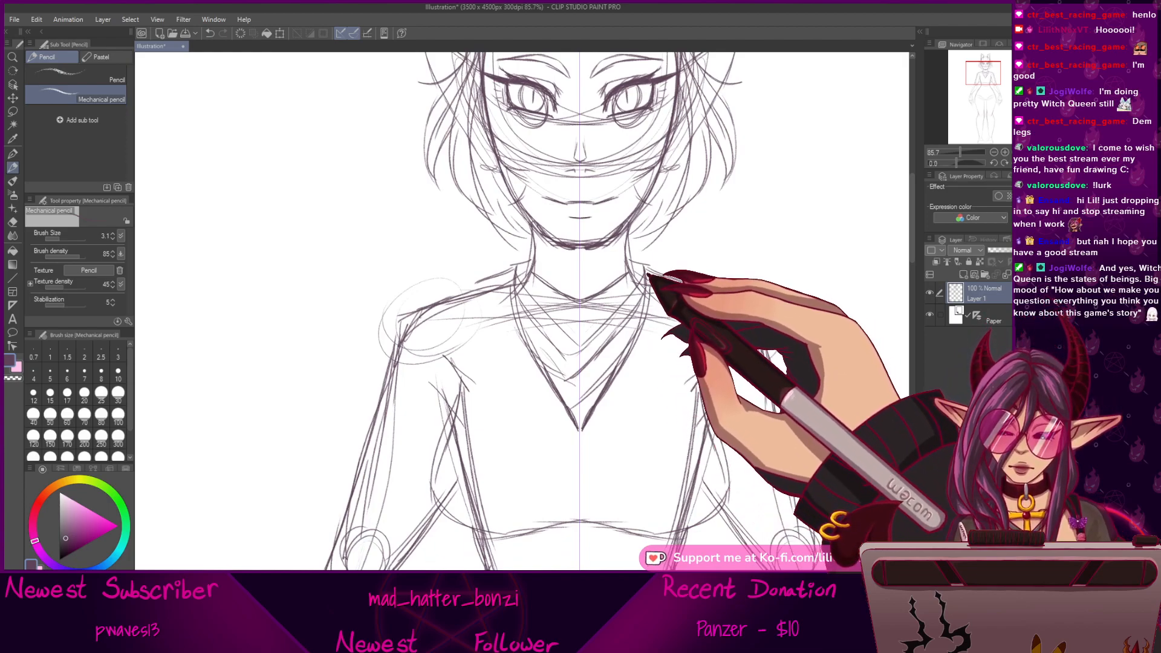
Draw the vest's armhole edges from the collar over the shoulders and down both sides of the chest.
mouse_move(678, 287)
left_mouse_down()
mouse_move(693, 371)
mouse_move(707, 412)
left_mouse_up()
left_click_drag(704, 362, 719, 426)
left_click_drag(702, 371, 710, 404)
left_click_drag(751, 480, 756, 423)
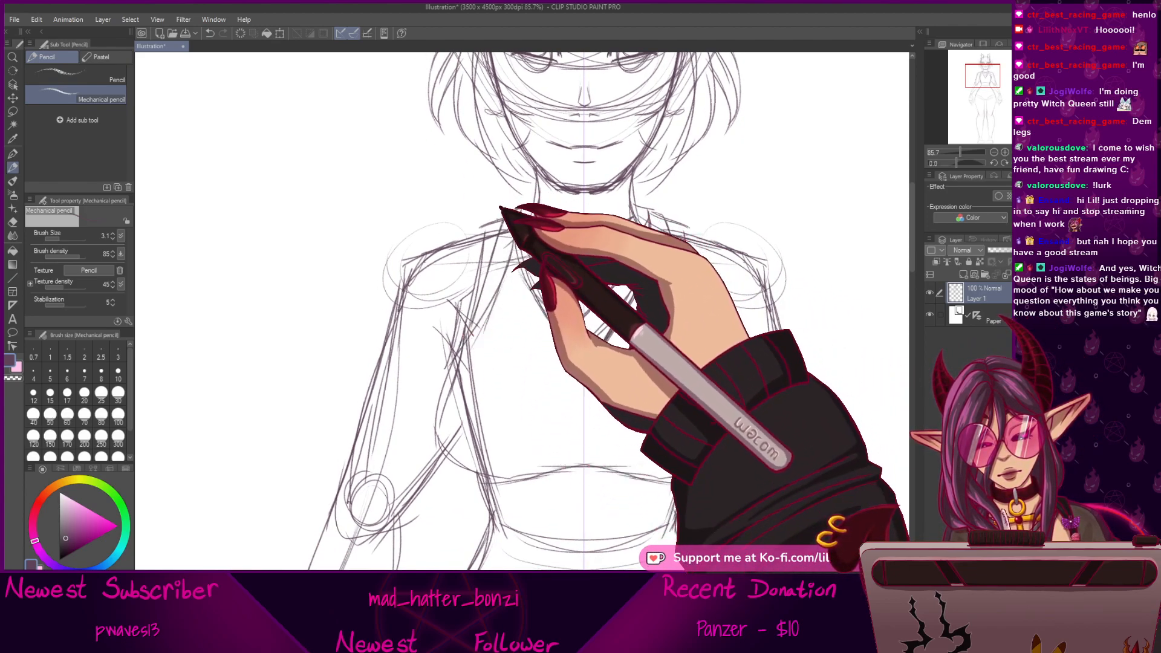
mouse_move(745, 422)
left_mouse_down()
mouse_move(747, 336)
mouse_move(726, 450)
mouse_move(774, 424)
left_mouse_up()
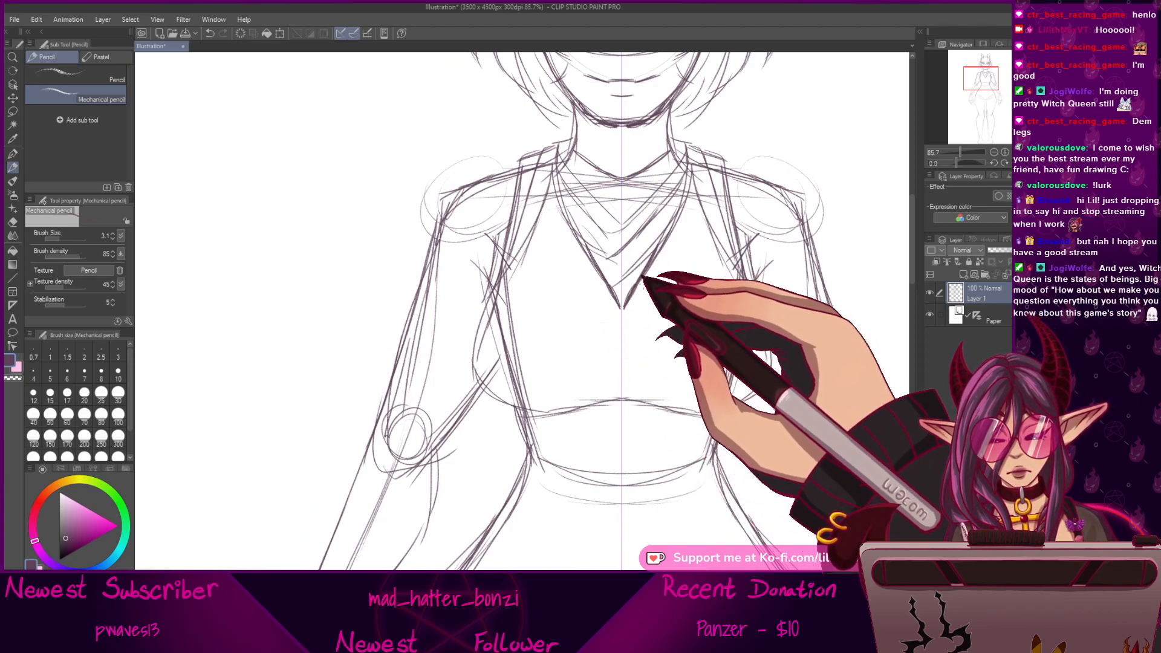
Sketch the vest's vertical center panel down to the waist, reinforce its sides, and add two rounded horizontal straps below the neckline.
mouse_move(596, 330)
left_mouse_down()
mouse_move(593, 397)
mouse_move(634, 332)
left_mouse_up()
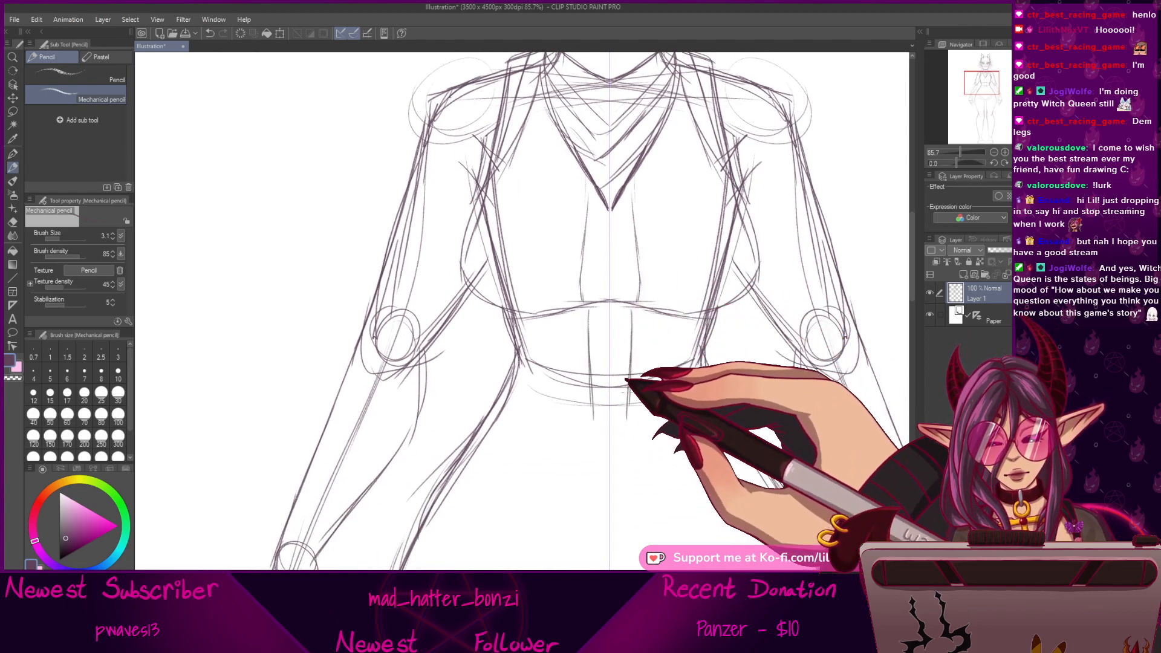
left_click_drag(729, 331, 694, 384)
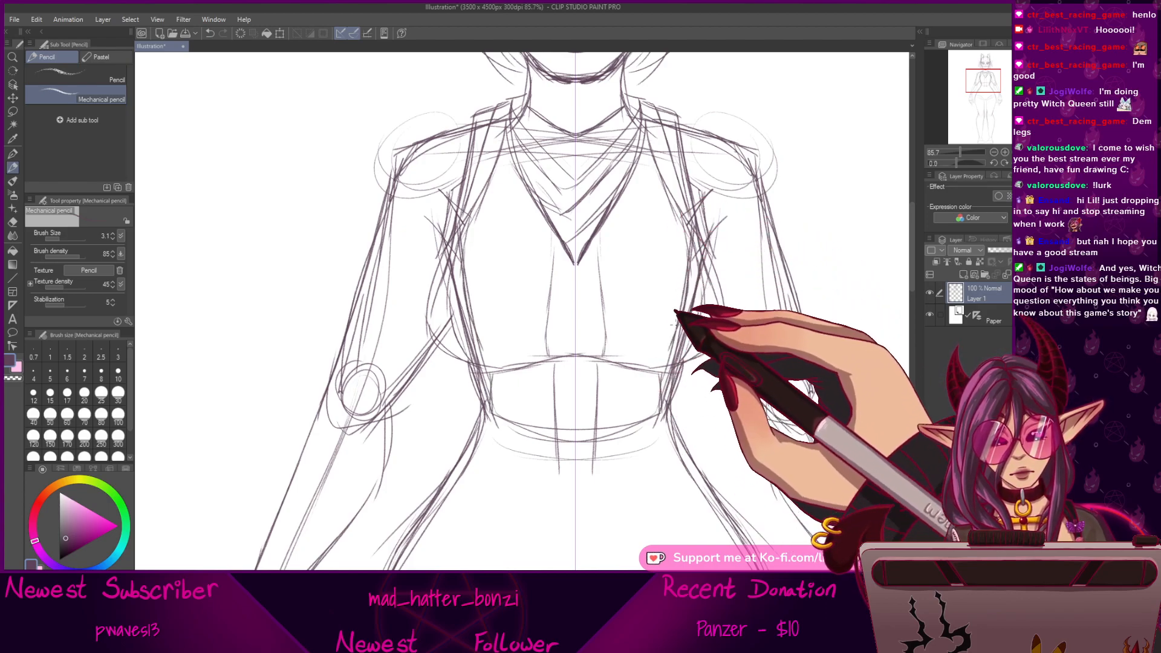
left_click_drag(616, 316, 680, 364)
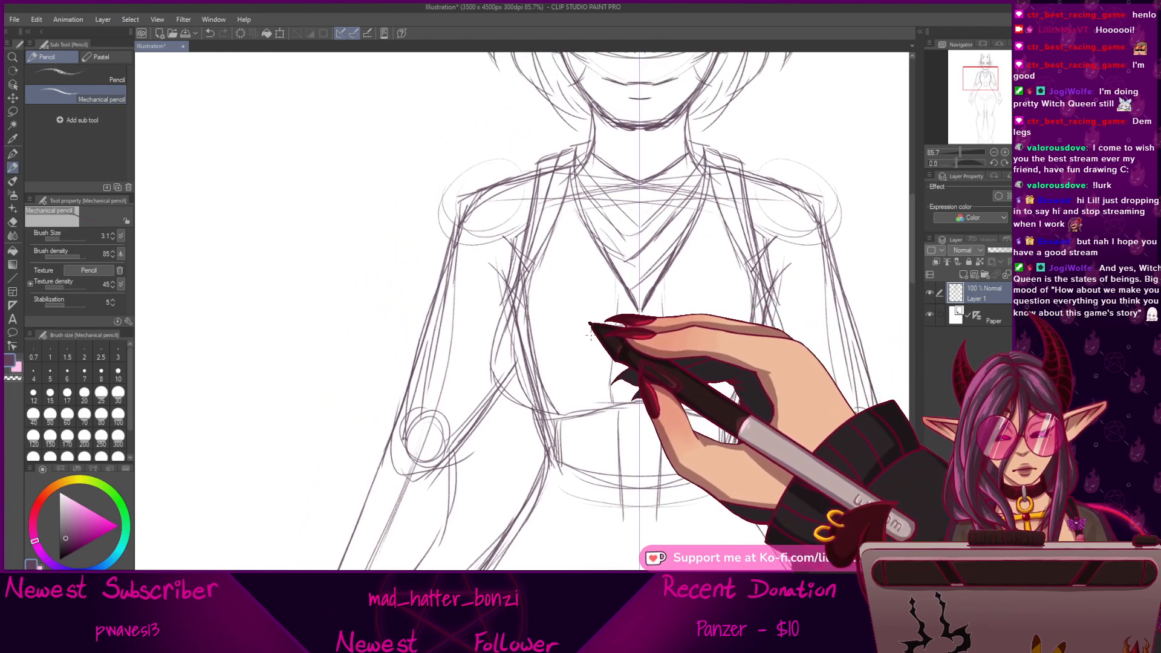
mouse_move(609, 326)
left_mouse_down()
mouse_move(616, 316)
mouse_move(596, 310)
mouse_move(629, 305)
left_mouse_up()
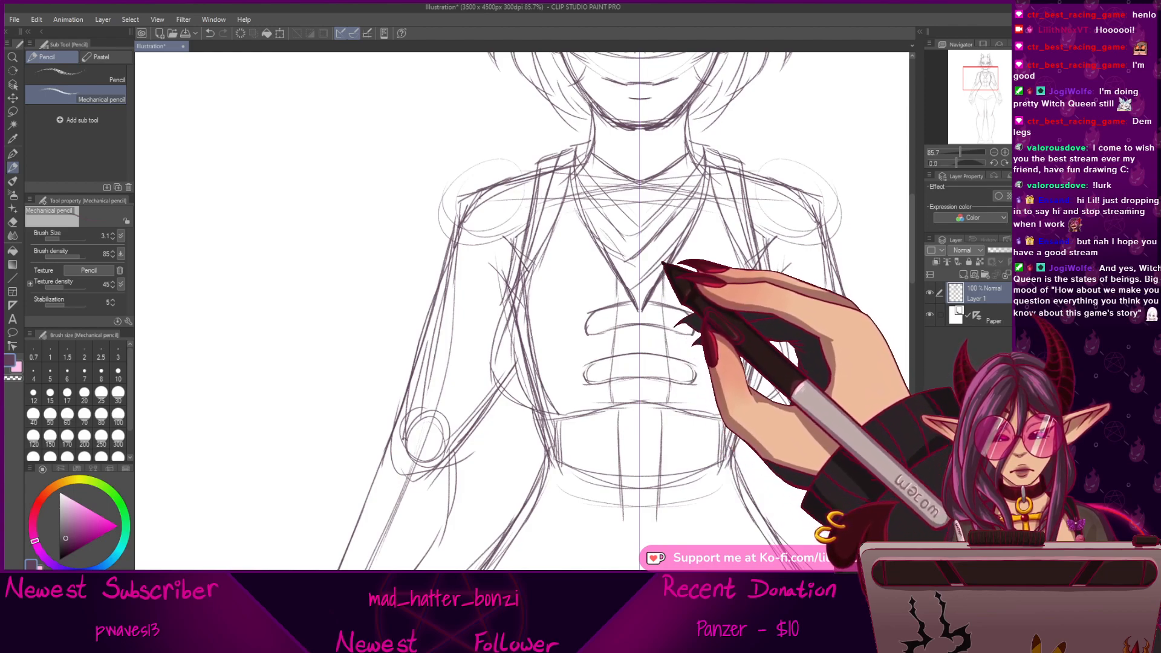
left_click_drag(679, 320, 639, 345)
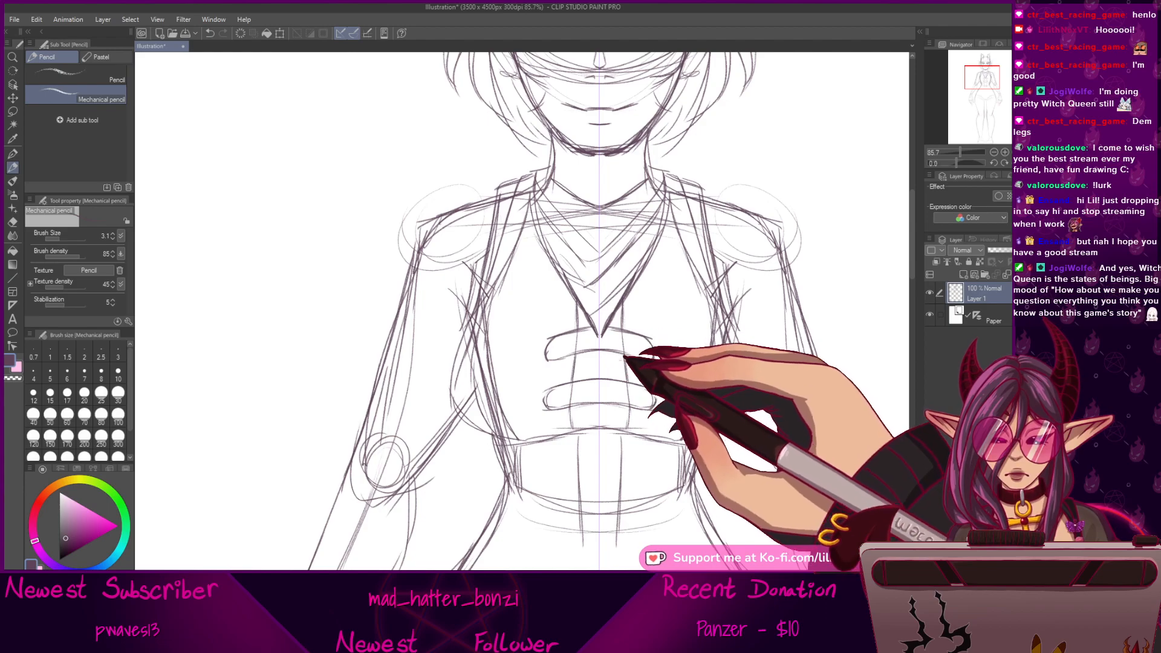
Erase the panel lines overlapping the chest straps with the hard eraser at size 36.1, and redraw the panel edges with the mechanical pencil.
left_click(13, 221)
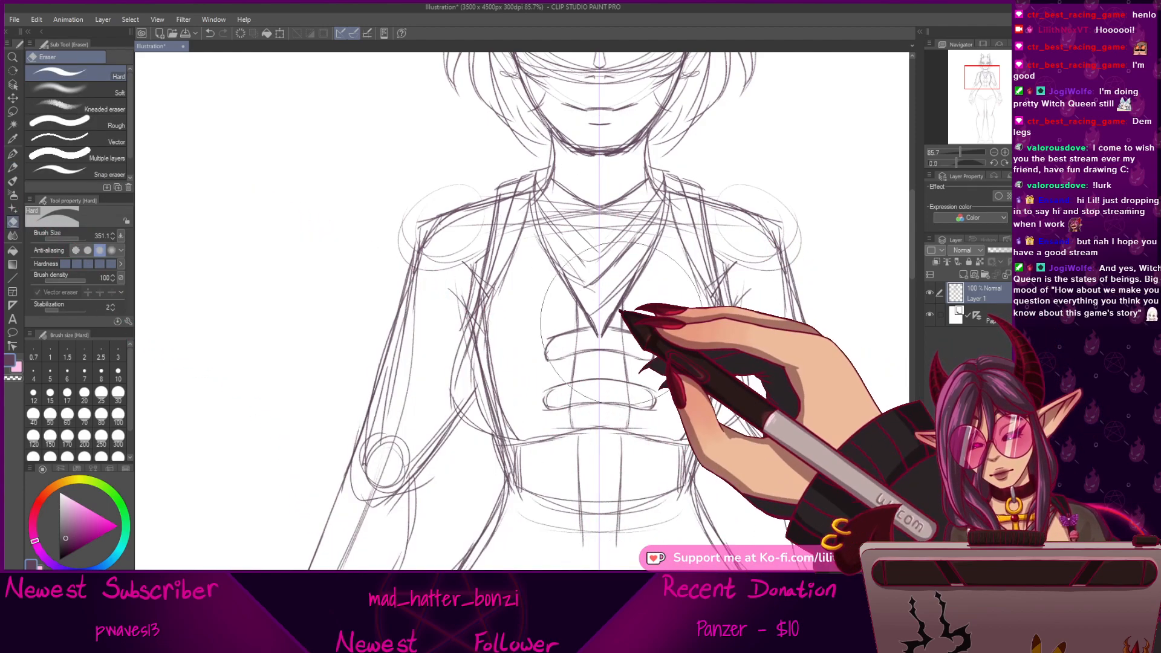
left_click_drag(77, 239, 70, 229)
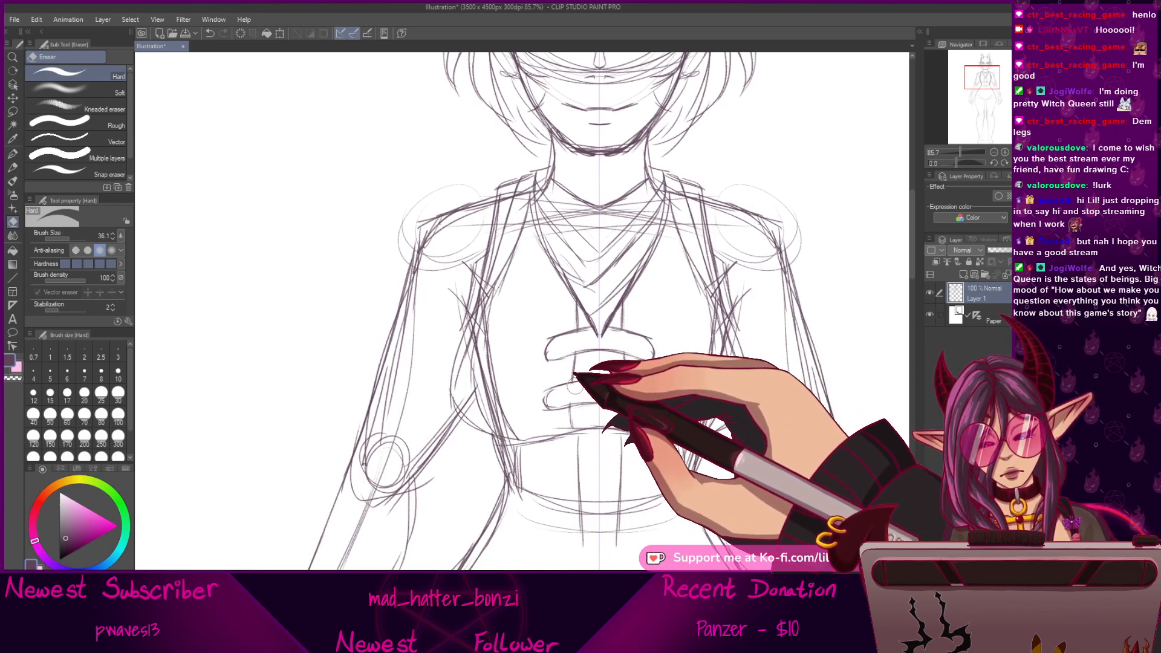
left_click(12, 167)
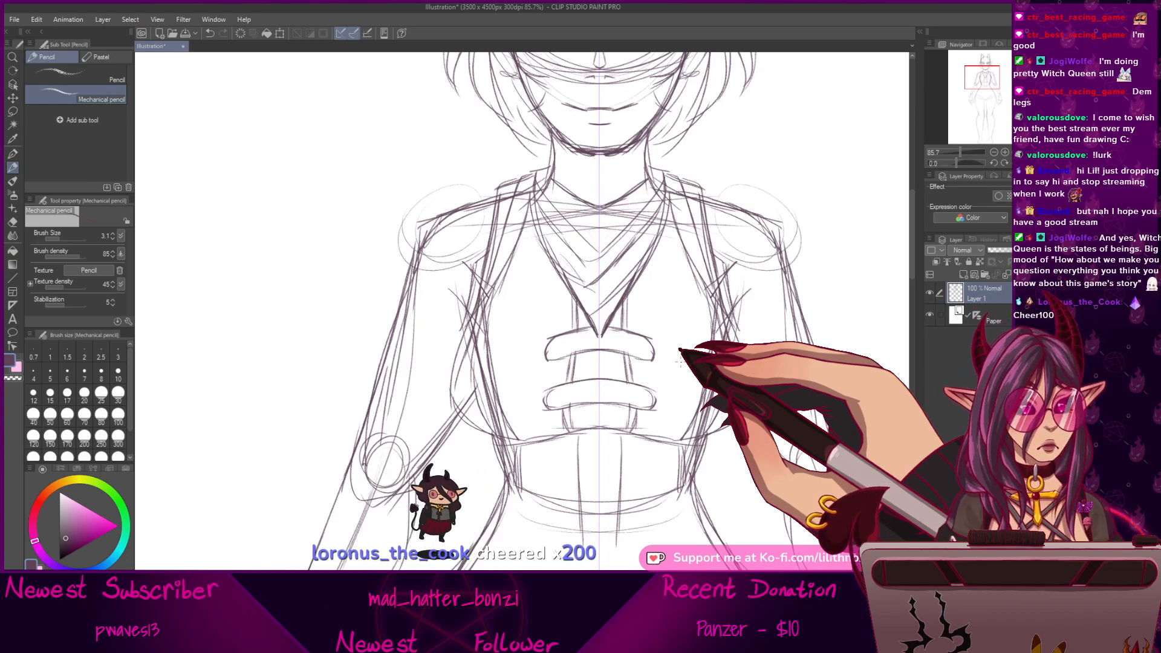
left_click_drag(657, 406, 665, 374)
mouse_move(564, 306)
left_mouse_down()
mouse_move(564, 327)
mouse_move(605, 319)
mouse_move(565, 298)
left_mouse_up()
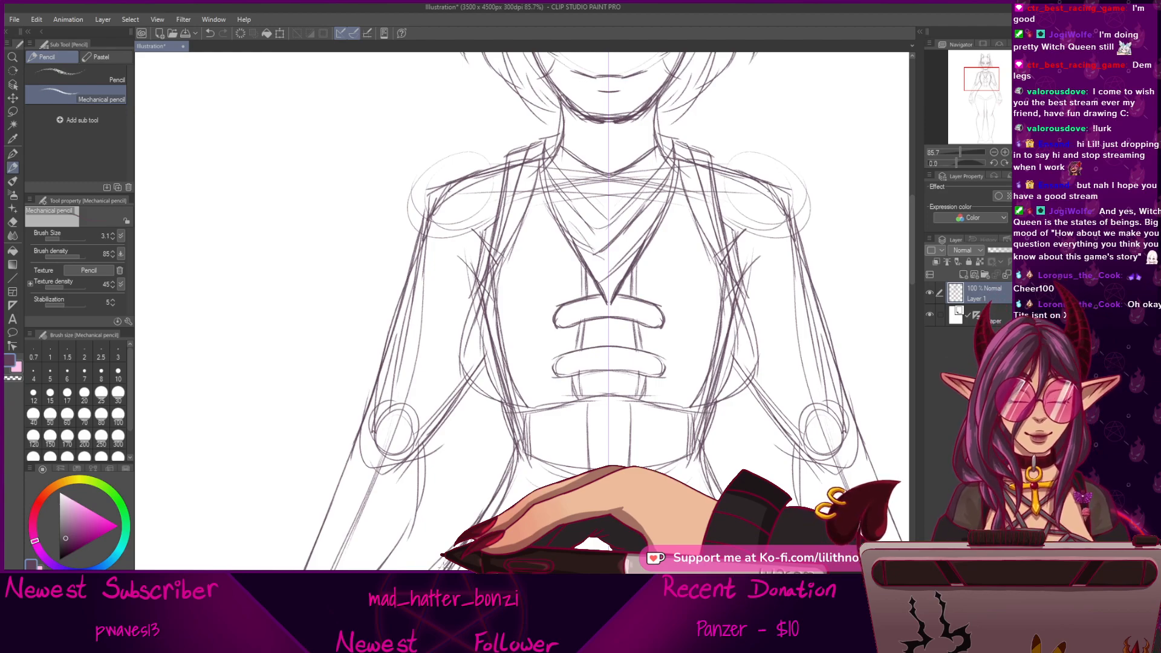
left_click_drag(729, 330, 724, 437)
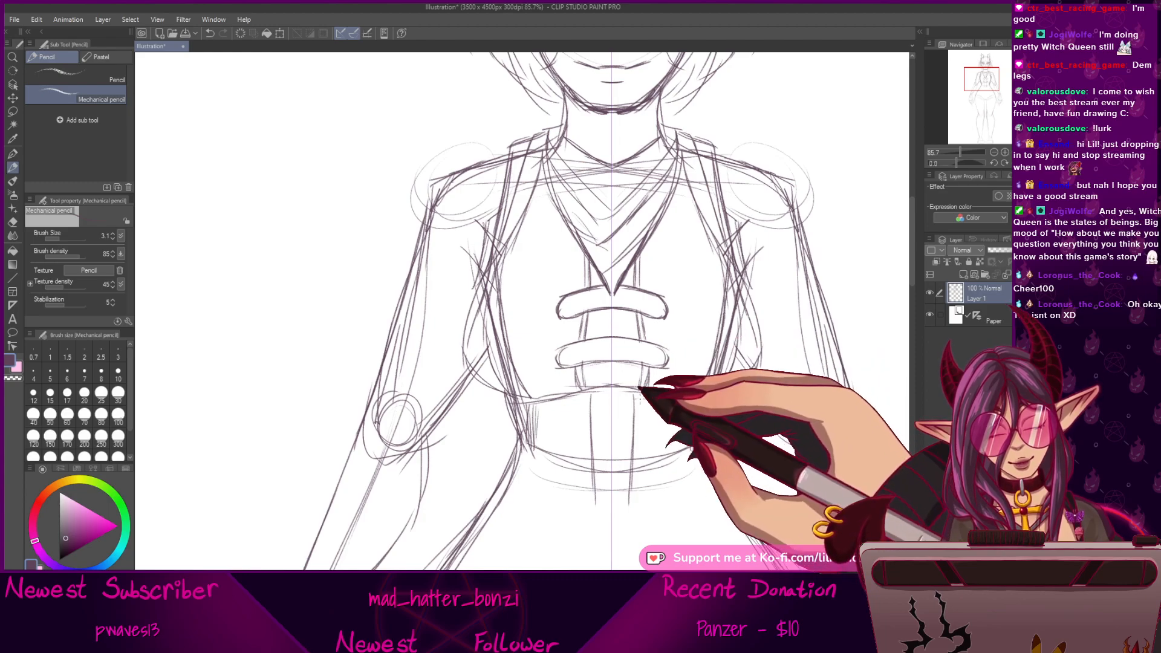
left_click_drag(670, 448, 671, 357)
Turn off symmetry ruler snapping and sketch a slanted waist sash with a round knot at one hip.
left_click(355, 34)
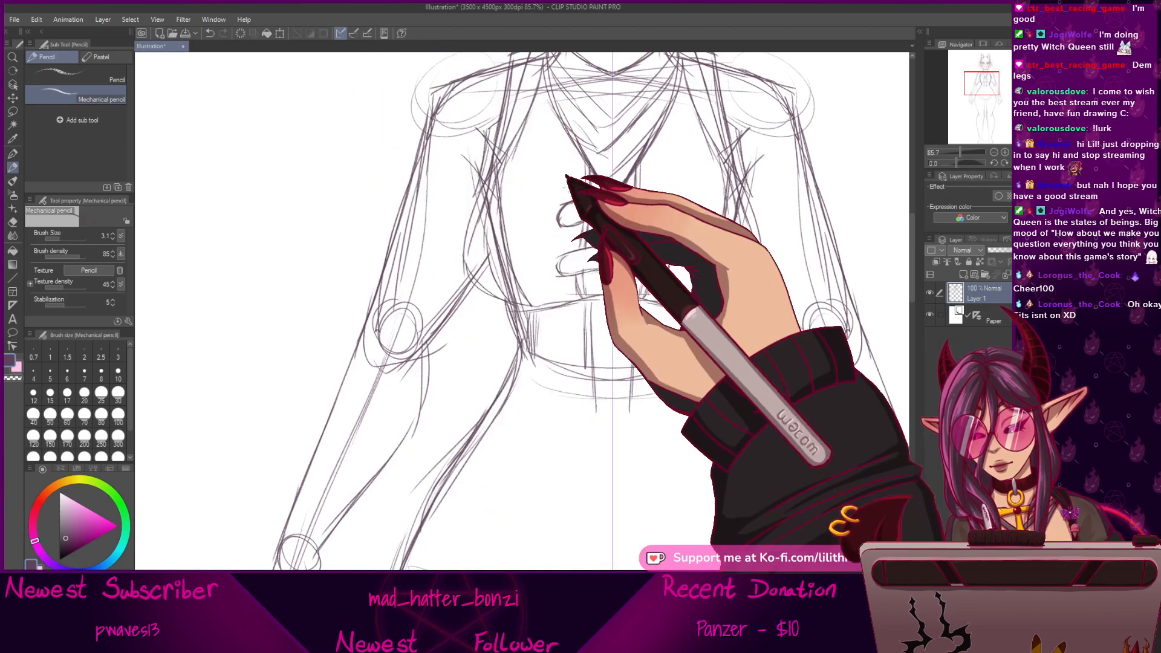
left_click_drag(616, 411, 629, 355)
mouse_move(529, 324)
left_mouse_down()
mouse_move(502, 346)
mouse_move(555, 355)
left_mouse_up()
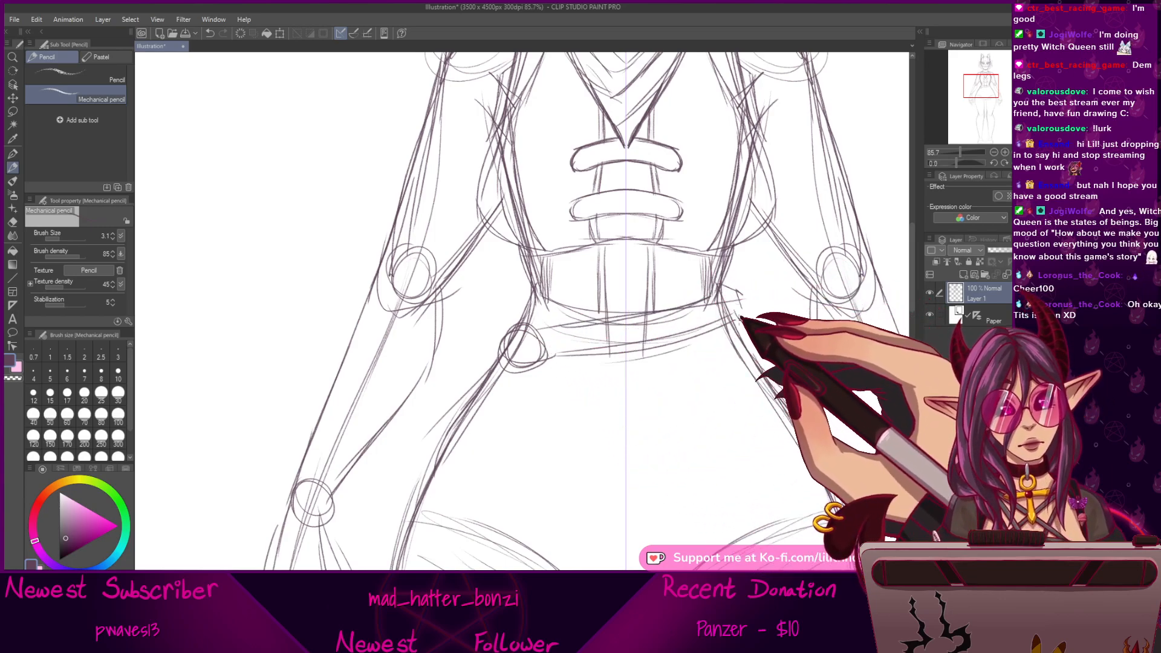
left_click_drag(546, 361, 776, 346)
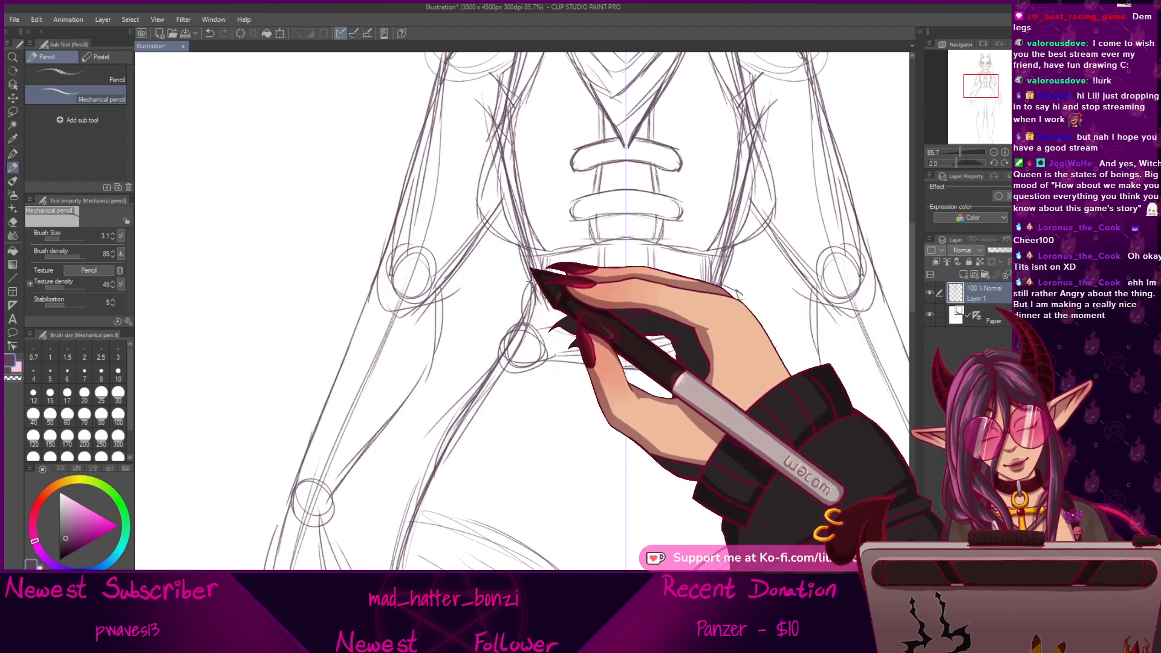
mouse_move(509, 291)
left_mouse_down()
mouse_move(499, 321)
mouse_move(527, 277)
mouse_move(539, 324)
mouse_move(534, 305)
mouse_move(522, 311)
mouse_move(615, 295)
left_mouse_up()
left_click_drag(746, 461, 646, 402)
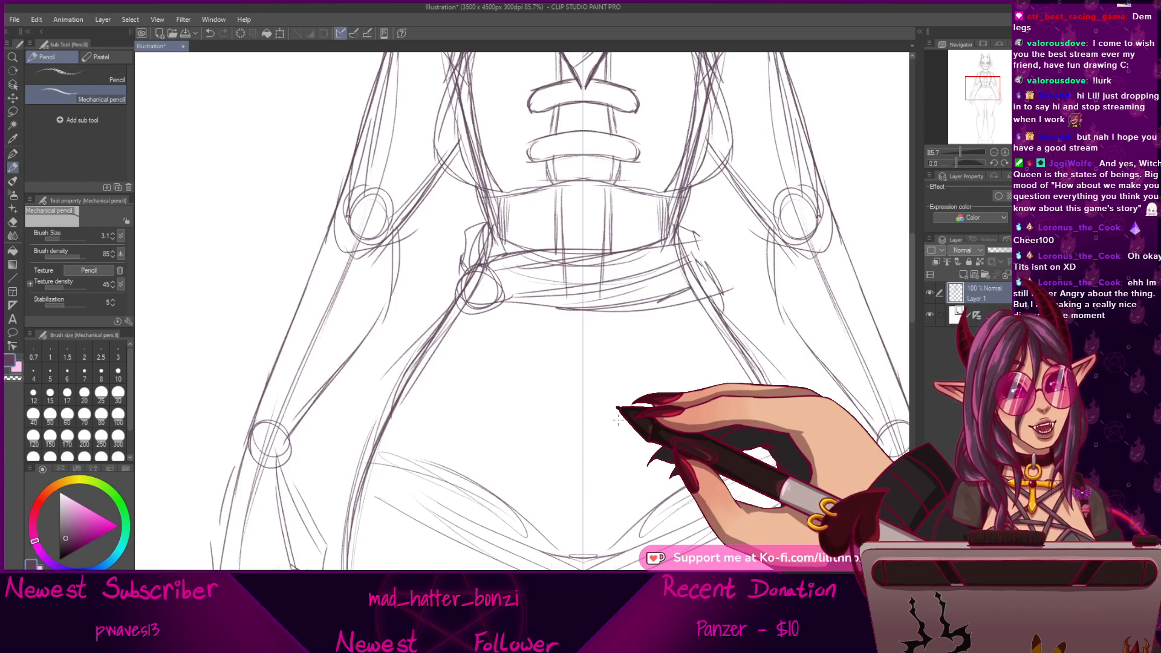
Zoom out to 46.3% and sketch long flowing sash tails hanging from the hip knot along the outer thigh.
mouse_move(724, 446)
left_mouse_down()
mouse_move(733, 435)
mouse_move(772, 449)
left_mouse_up()
left_click(955, 151)
left_click_drag(655, 342, 668, 339)
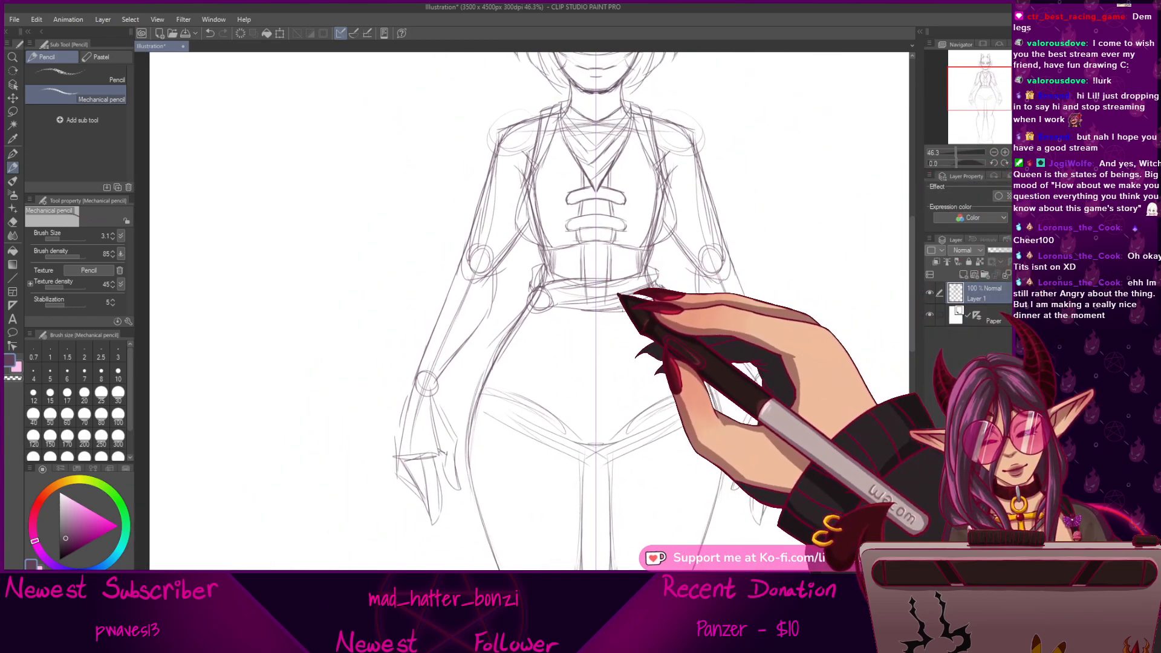
left_click_drag(601, 241, 614, 206)
left_click_drag(546, 284, 473, 414)
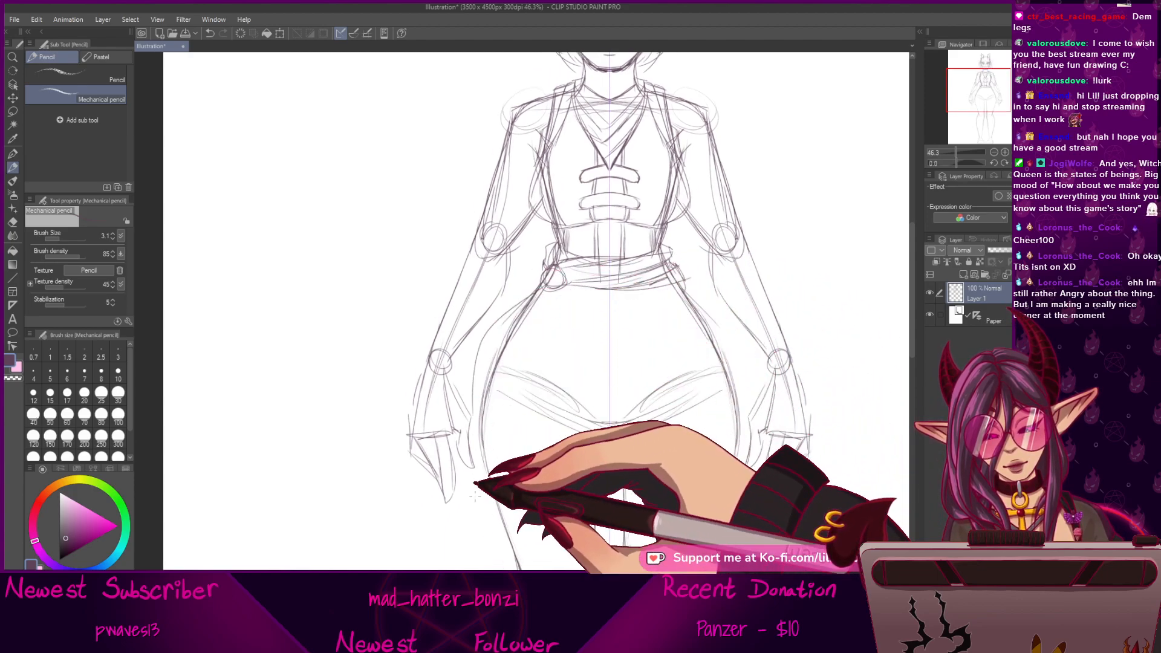
left_click_drag(577, 335, 601, 291)
mouse_move(572, 232)
left_mouse_down()
mouse_move(555, 323)
mouse_move(486, 495)
left_mouse_up()
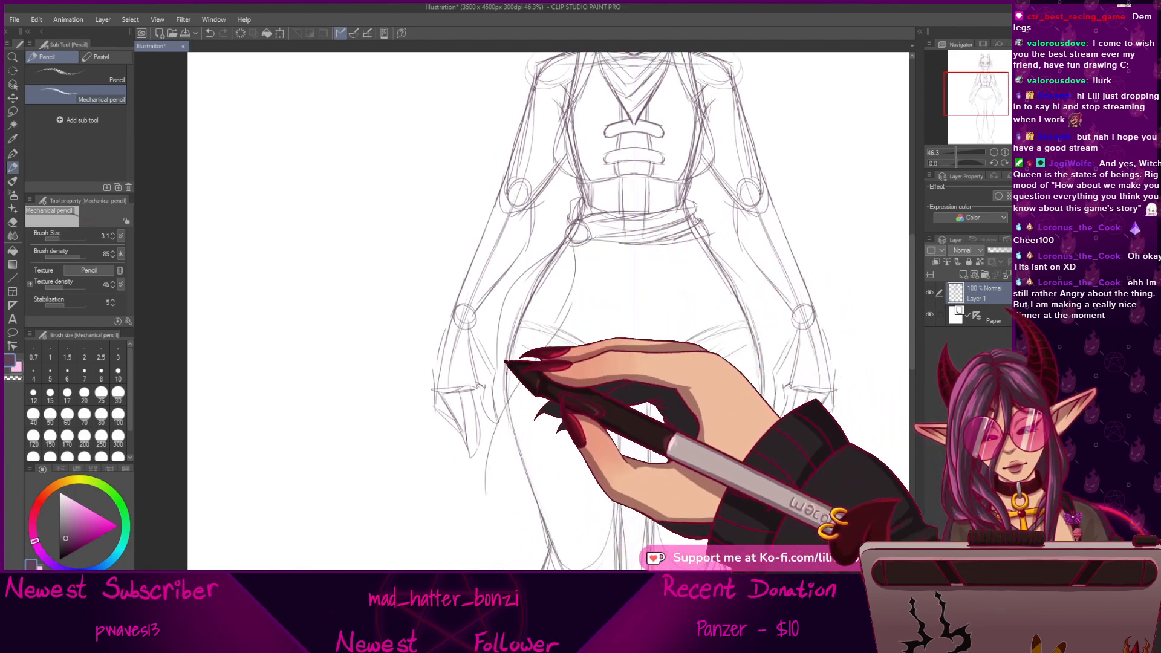
left_click_drag(503, 319, 486, 484)
left_click_drag(527, 279, 485, 404)
mouse_move(561, 243)
left_mouse_down()
mouse_move(497, 273)
mouse_move(491, 451)
left_mouse_up()
left_click_drag(550, 266, 487, 345)
Sketch a curved lower edge beneath the waist sash across the hips.
mouse_move(694, 386)
left_mouse_down()
mouse_move(639, 497)
mouse_move(654, 490)
left_mouse_up()
left_click_drag(532, 334, 670, 339)
mouse_move(537, 354)
left_mouse_down()
mouse_move(671, 368)
mouse_move(634, 422)
mouse_move(622, 401)
mouse_move(577, 470)
mouse_move(588, 436)
left_mouse_up()
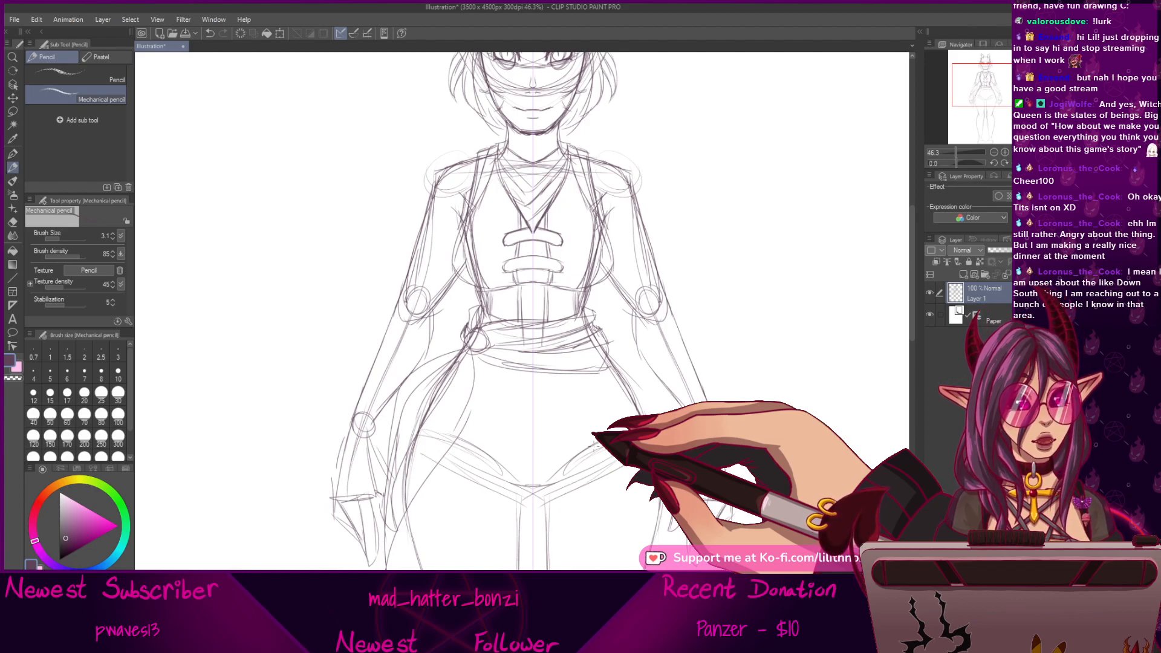
mouse_move(650, 374)
left_mouse_down()
mouse_move(713, 359)
mouse_move(684, 380)
mouse_move(677, 364)
mouse_move(641, 367)
left_mouse_up()
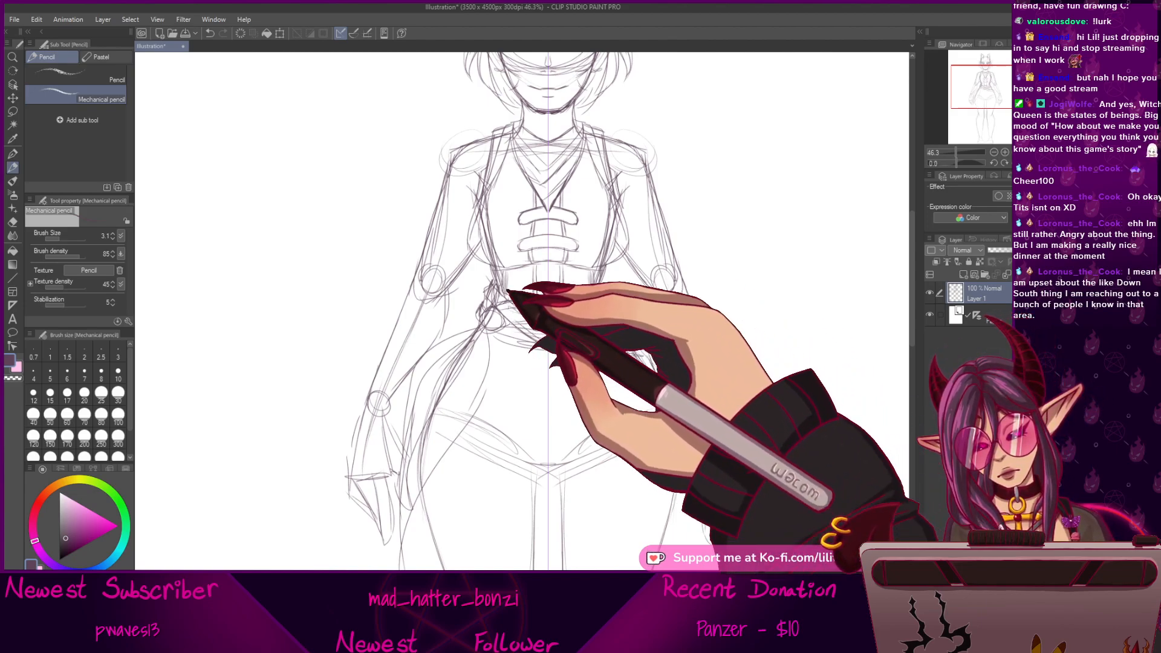
Sketch a row of small narrow pouches hanging from the waist sash at the hip opposite the knot.
left_click_drag(655, 415, 654, 465)
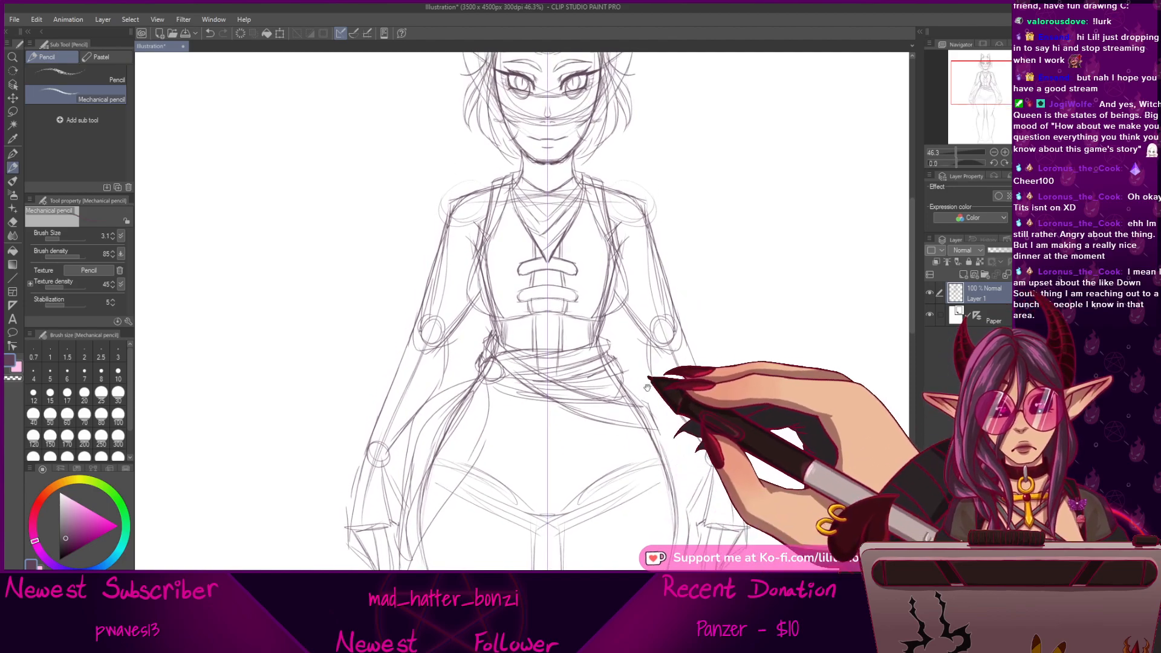
left_click_drag(631, 388, 637, 402)
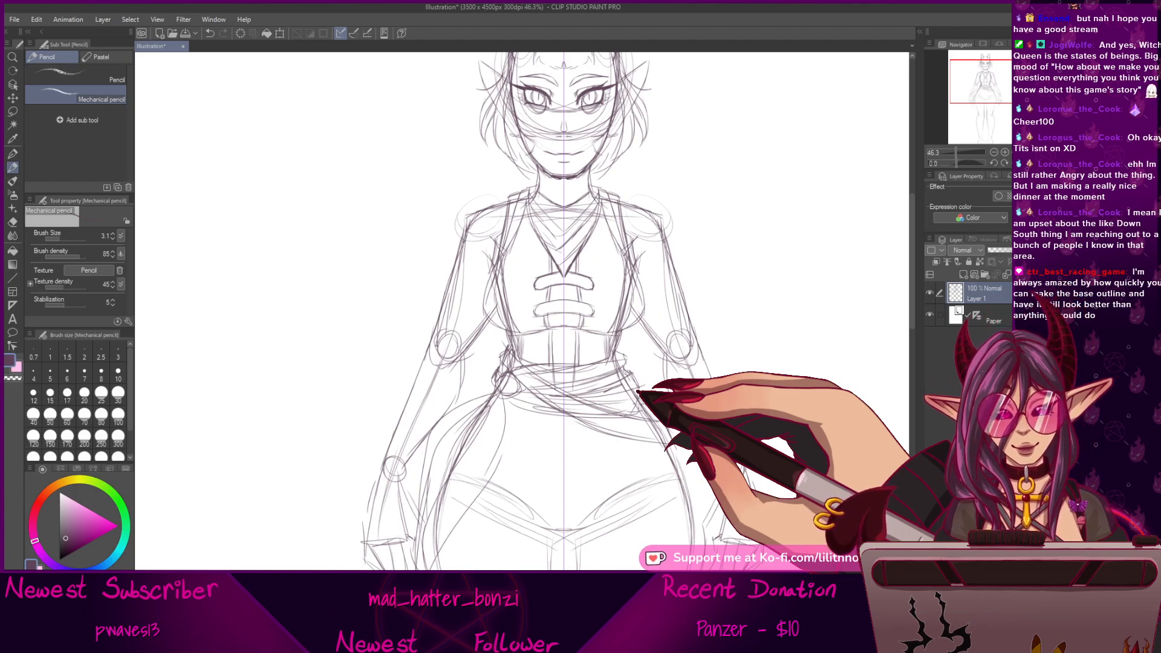
left_click_drag(667, 467, 633, 394)
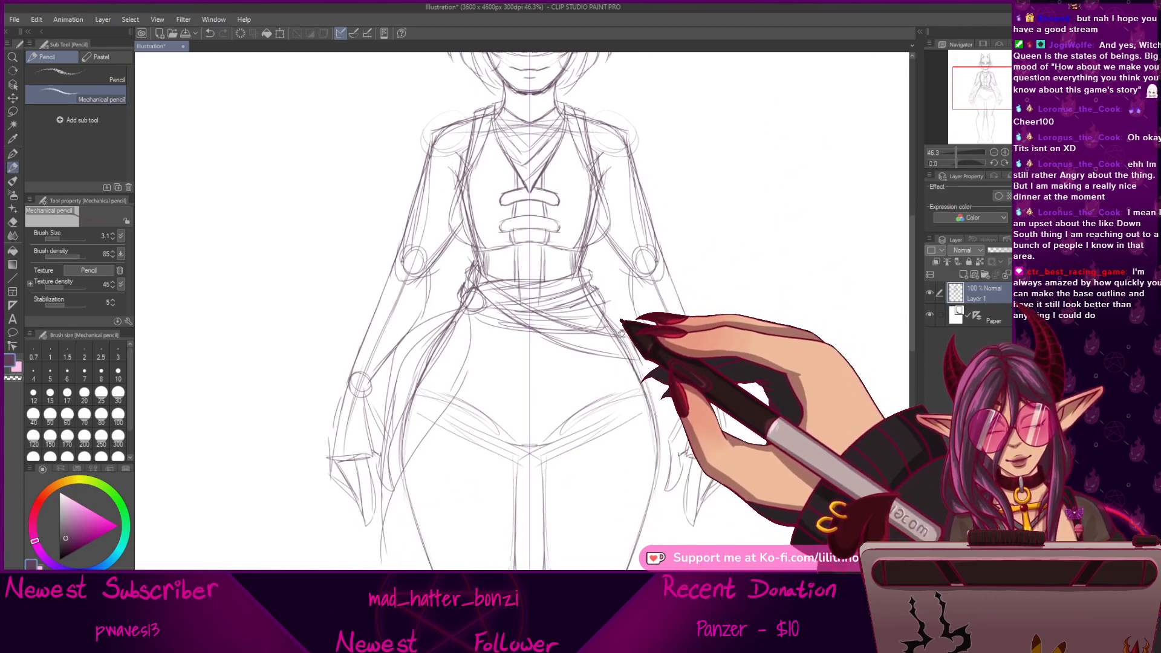
left_click_drag(623, 296, 630, 314)
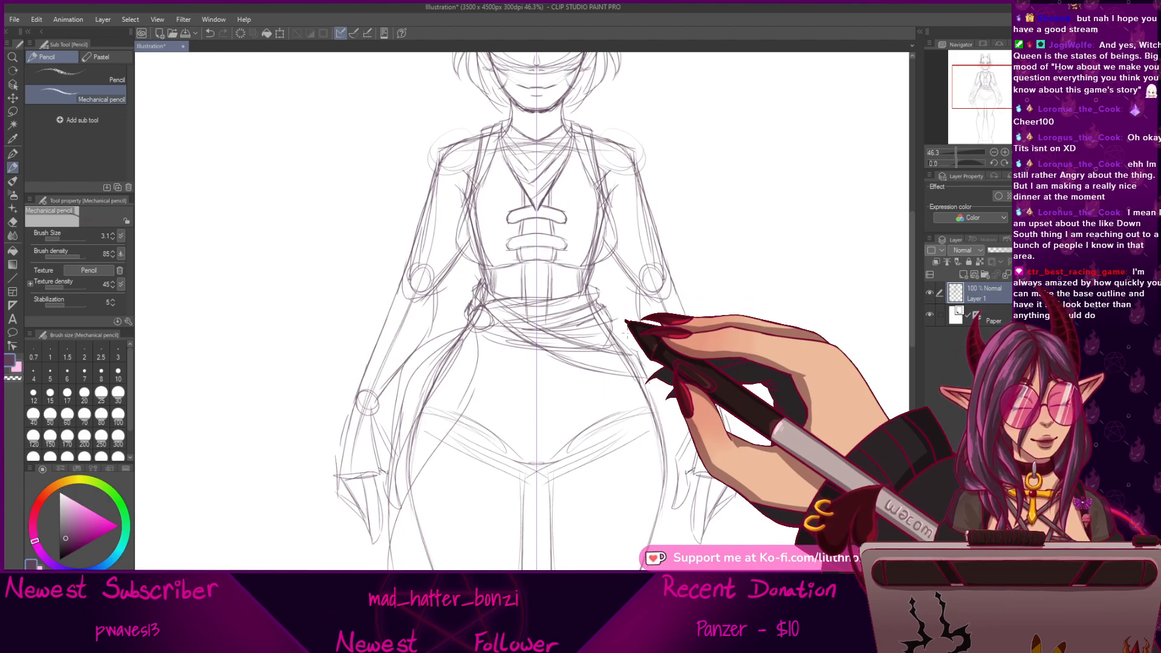
left_click_drag(626, 326, 610, 330)
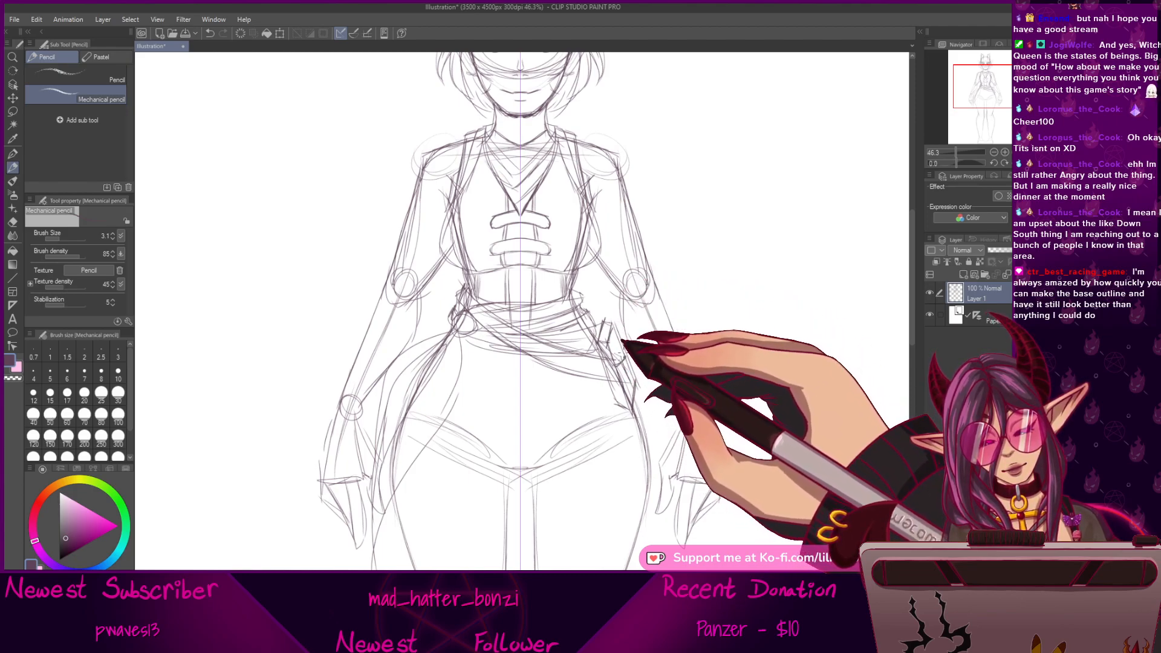
left_click_drag(622, 352, 615, 367)
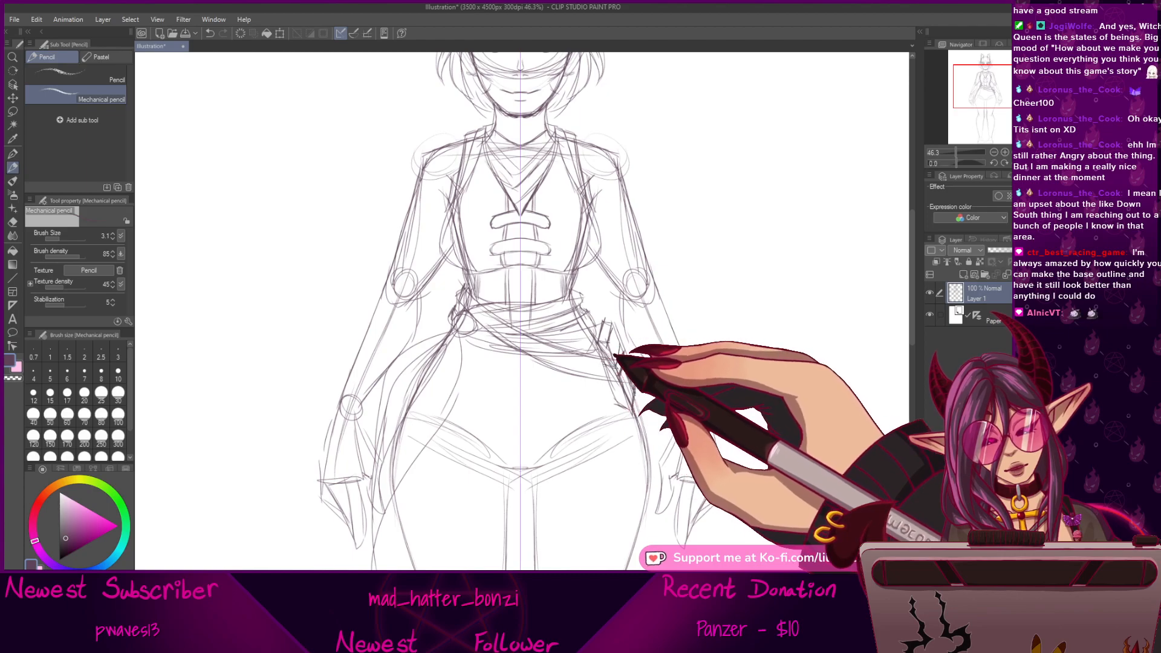
mouse_move(677, 430)
left_mouse_down()
mouse_move(707, 517)
mouse_move(682, 426)
left_mouse_up()
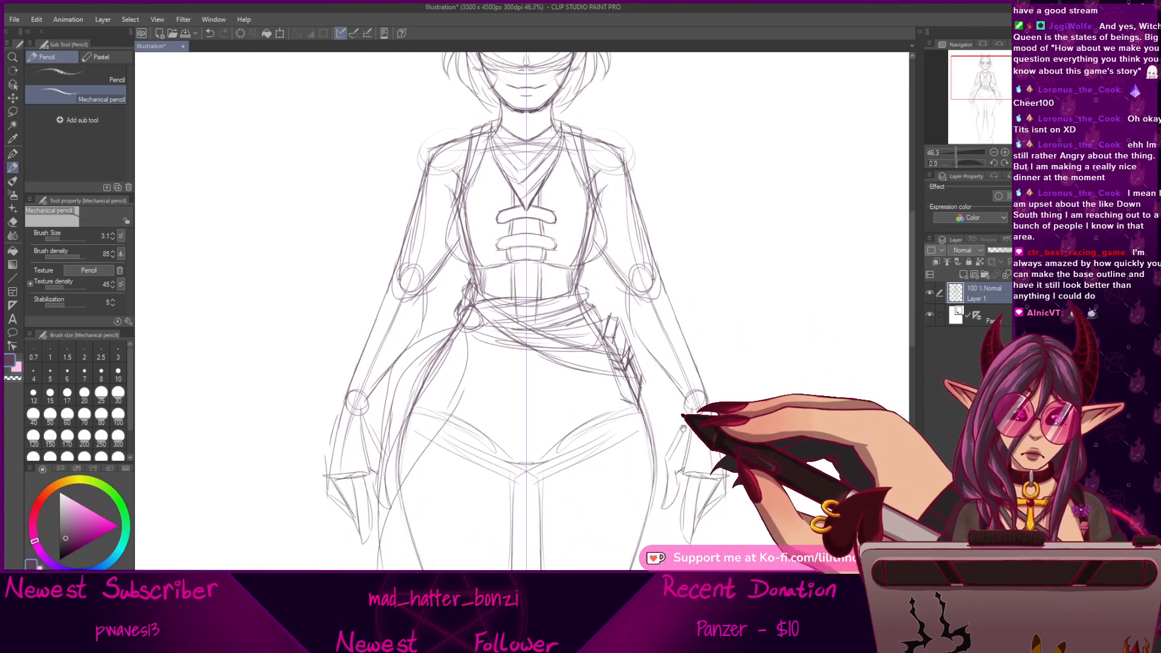
Sketch a short hanging strip and a small rolled pouch on a slanted belt across the front of the sash.
mouse_move(658, 347)
left_mouse_down()
mouse_move(656, 466)
mouse_move(649, 353)
left_mouse_up()
mouse_move(692, 514)
left_mouse_down()
mouse_move(696, 446)
mouse_move(701, 518)
left_mouse_up()
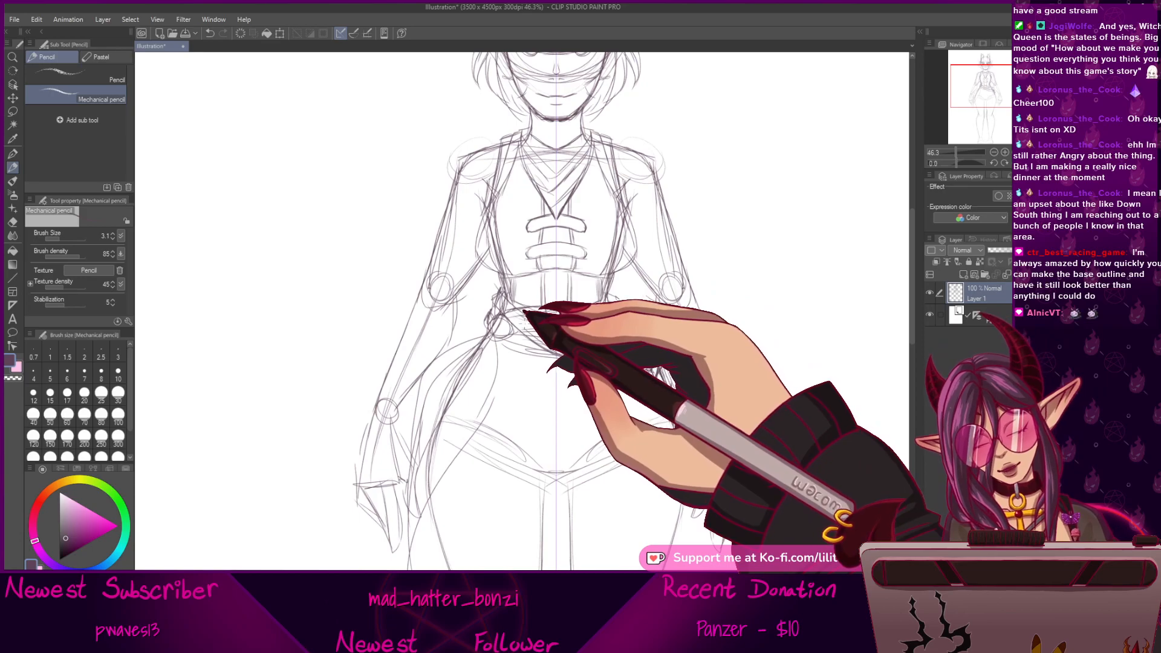
left_click_drag(526, 311, 549, 337)
left_click_drag(660, 397, 704, 408)
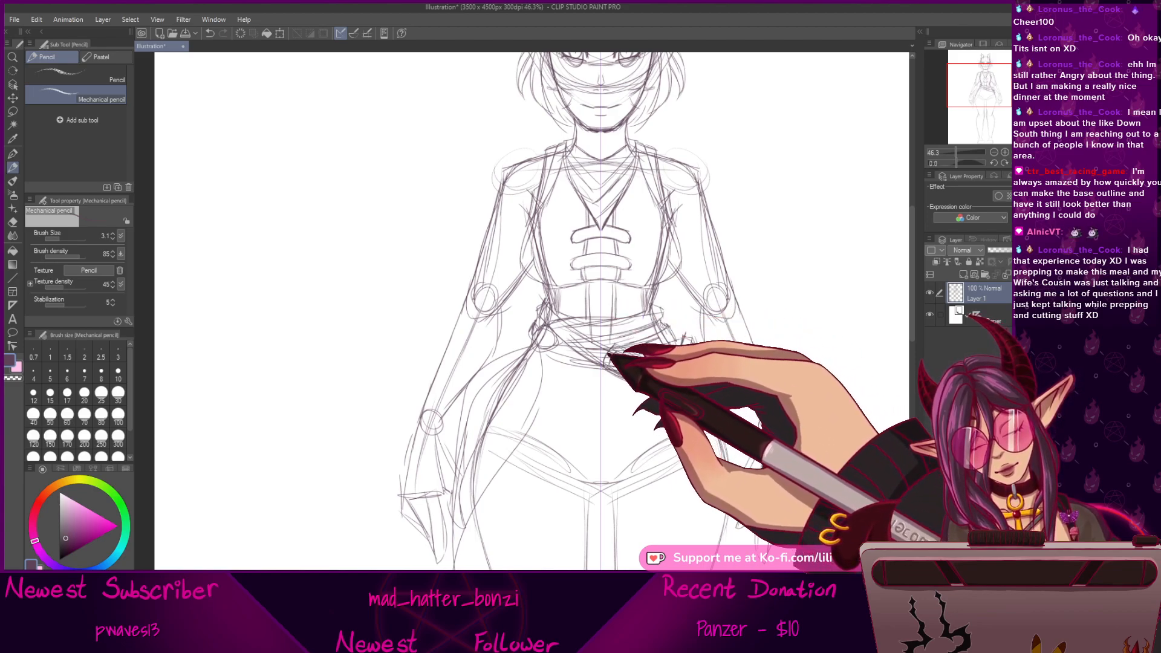
left_click_drag(625, 350, 666, 414)
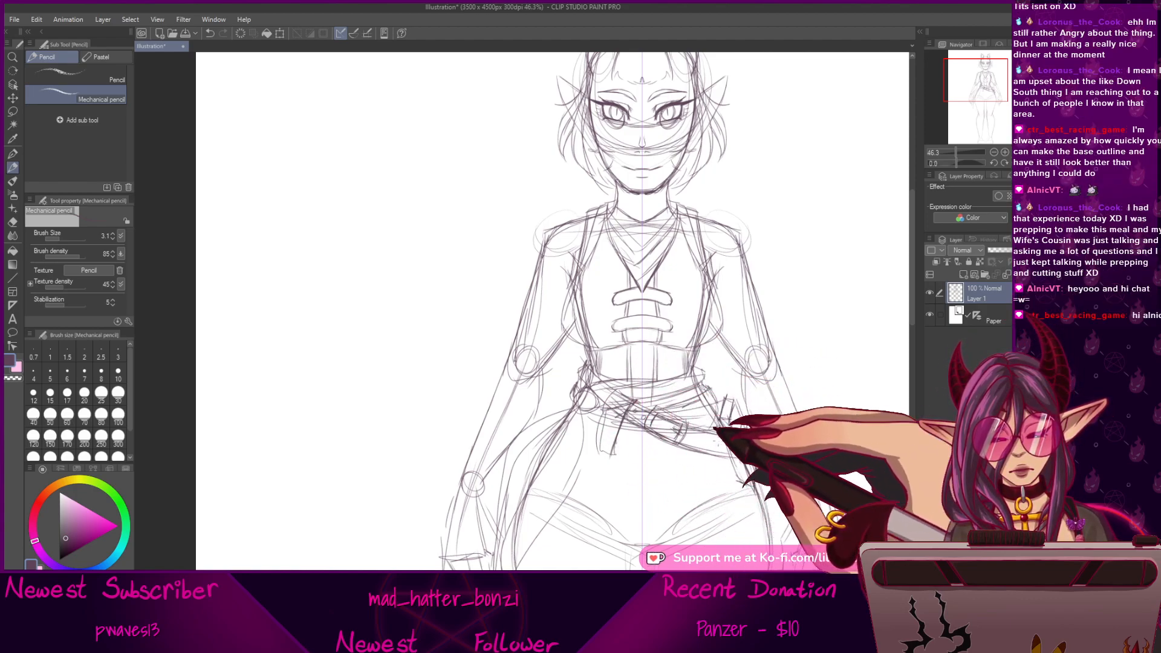
left_click_drag(720, 471, 701, 510)
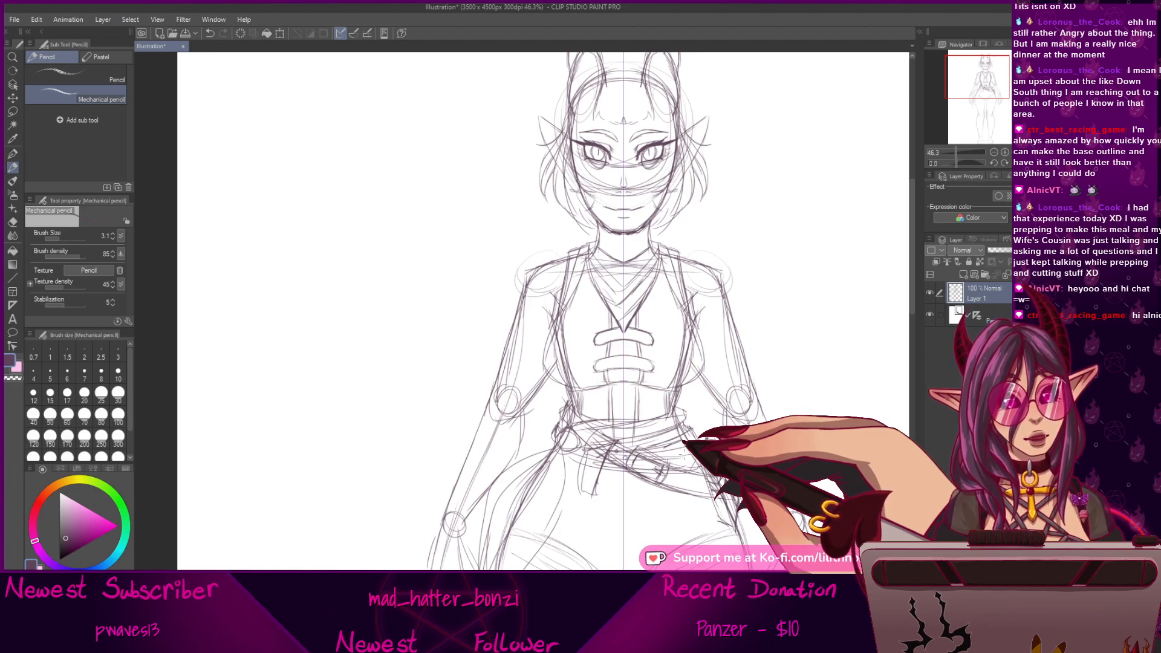
Turn symmetry ruler snapping back on and sketch V-shaped trouser lines from the hips meeting in a small crease at the crotch.
mouse_move(759, 320)
left_mouse_down()
mouse_move(760, 163)
mouse_move(764, 272)
left_mouse_up()
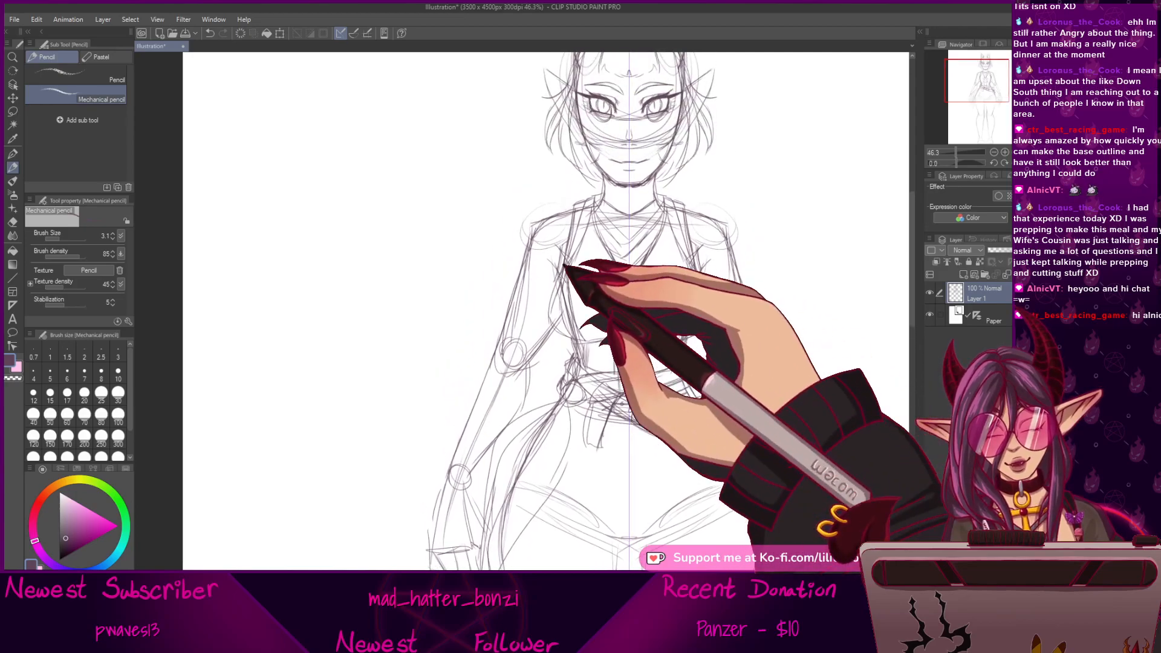
left_click_drag(561, 273, 560, 332)
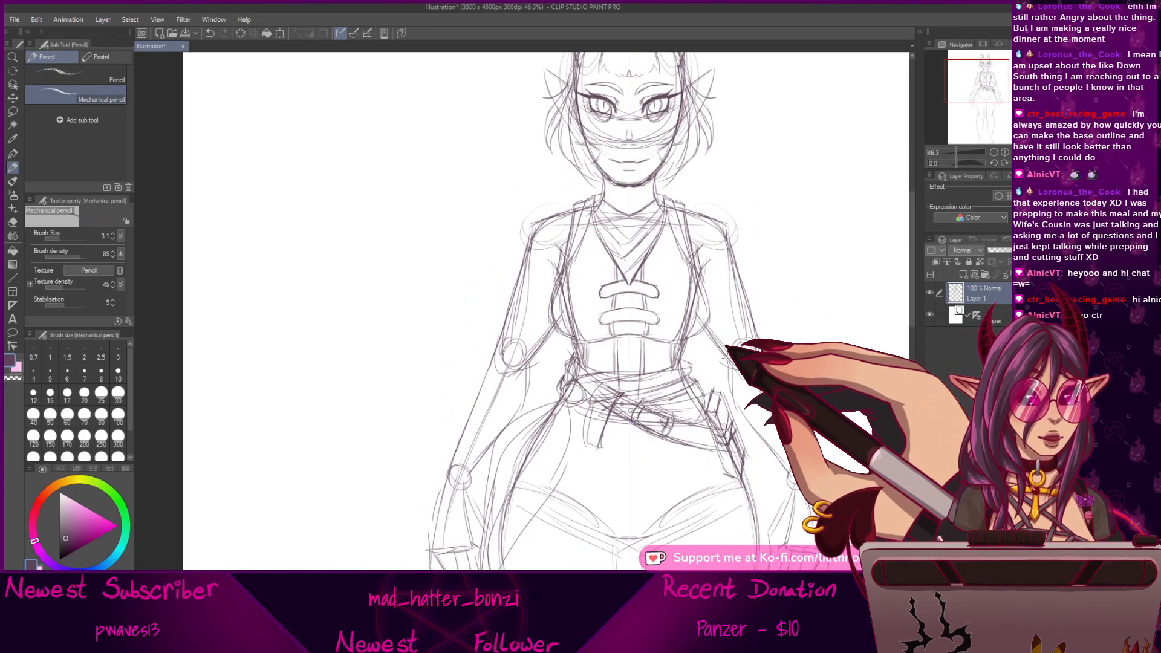
mouse_move(775, 561)
left_mouse_down()
mouse_move(778, 455)
mouse_move(766, 541)
mouse_move(776, 522)
left_mouse_up()
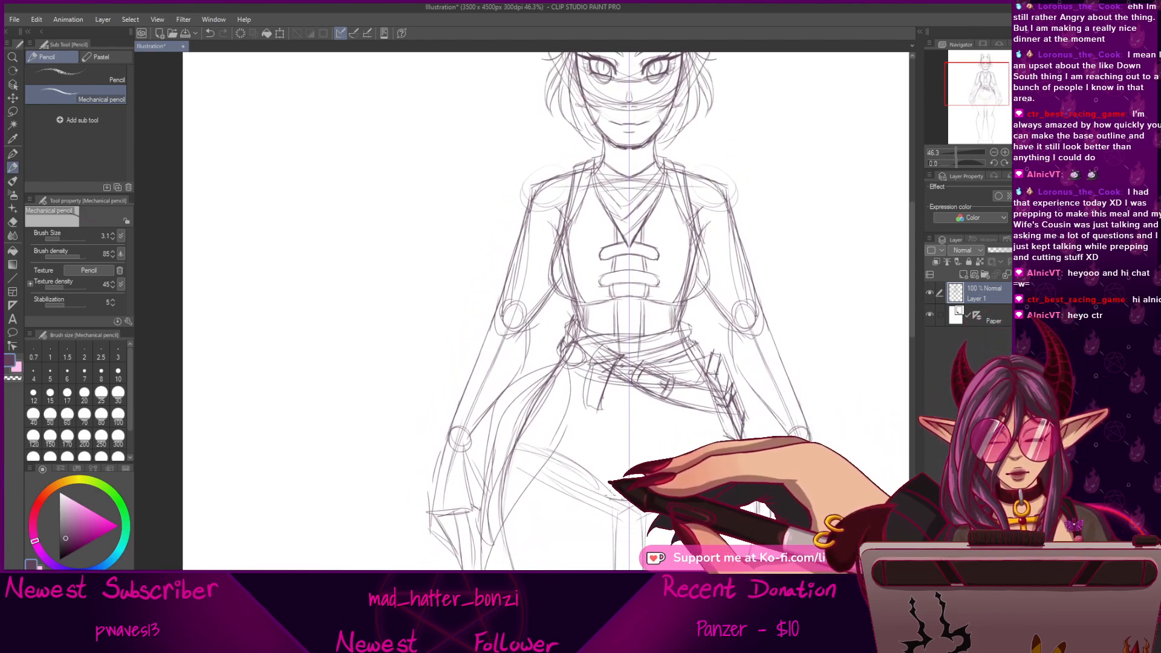
mouse_move(716, 497)
left_mouse_down()
mouse_move(612, 458)
mouse_move(622, 444)
left_mouse_up()
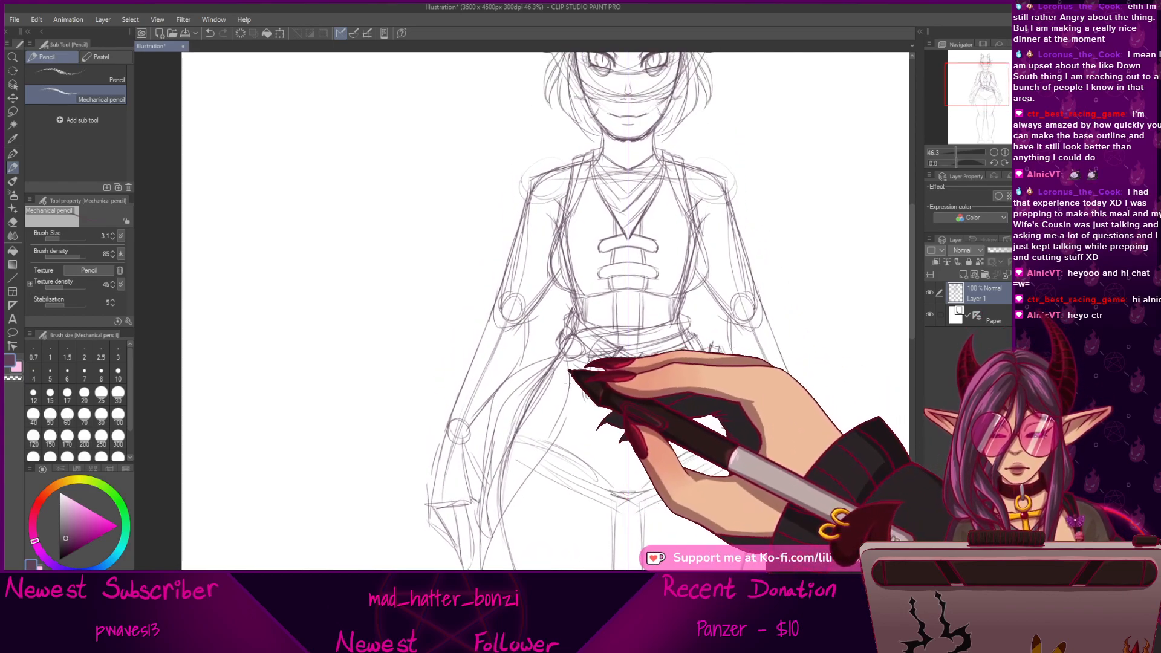
mouse_move(677, 477)
left_mouse_down()
mouse_move(697, 440)
mouse_move(700, 493)
left_mouse_up()
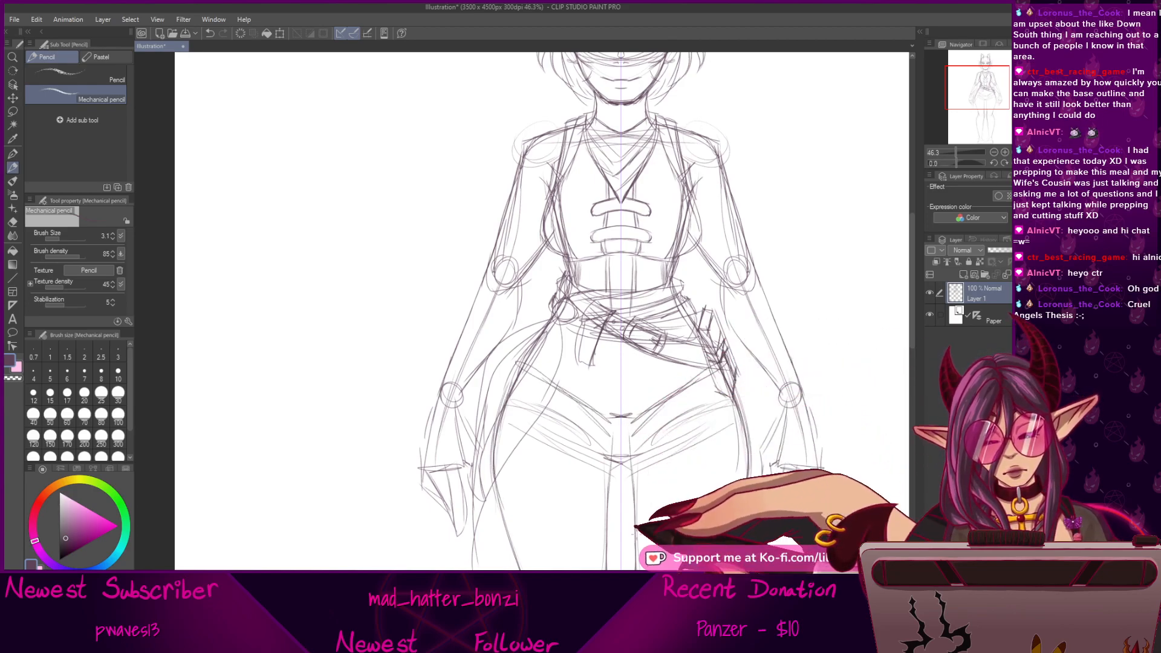
mouse_move(718, 456)
left_mouse_down()
mouse_move(724, 396)
mouse_move(795, 249)
mouse_move(730, 450)
mouse_move(740, 430)
left_mouse_up()
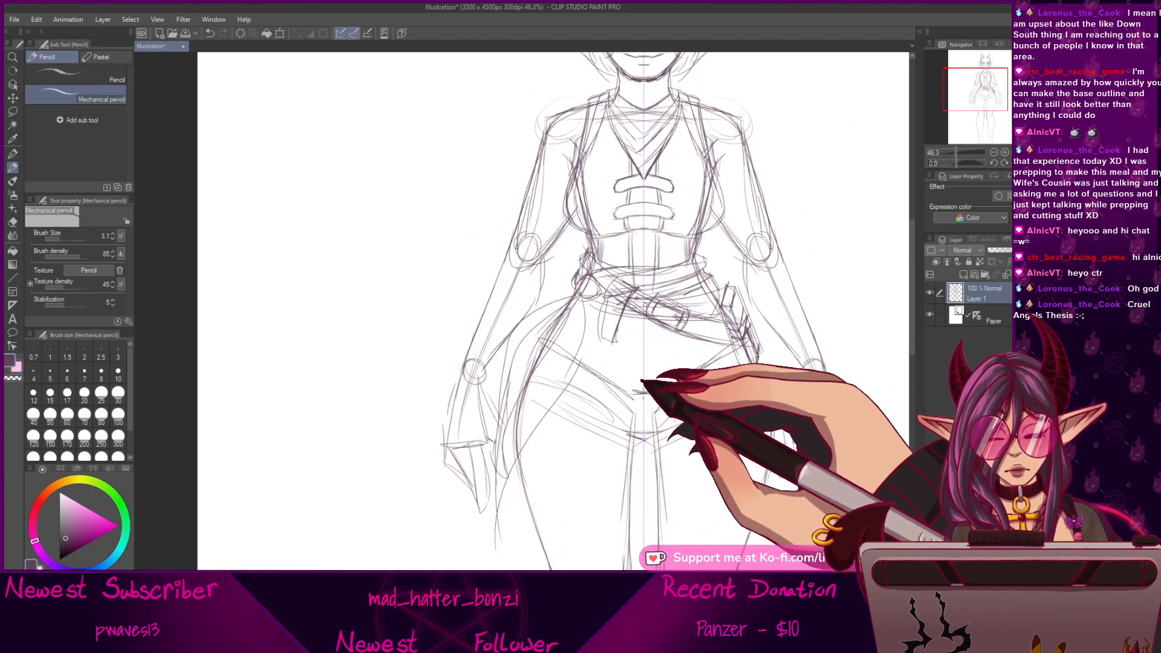
Sketch mirrored baggy trouser legs that puff outward below the knees and gather in a curved hem at the calves.
left_click_drag(681, 514, 751, 415)
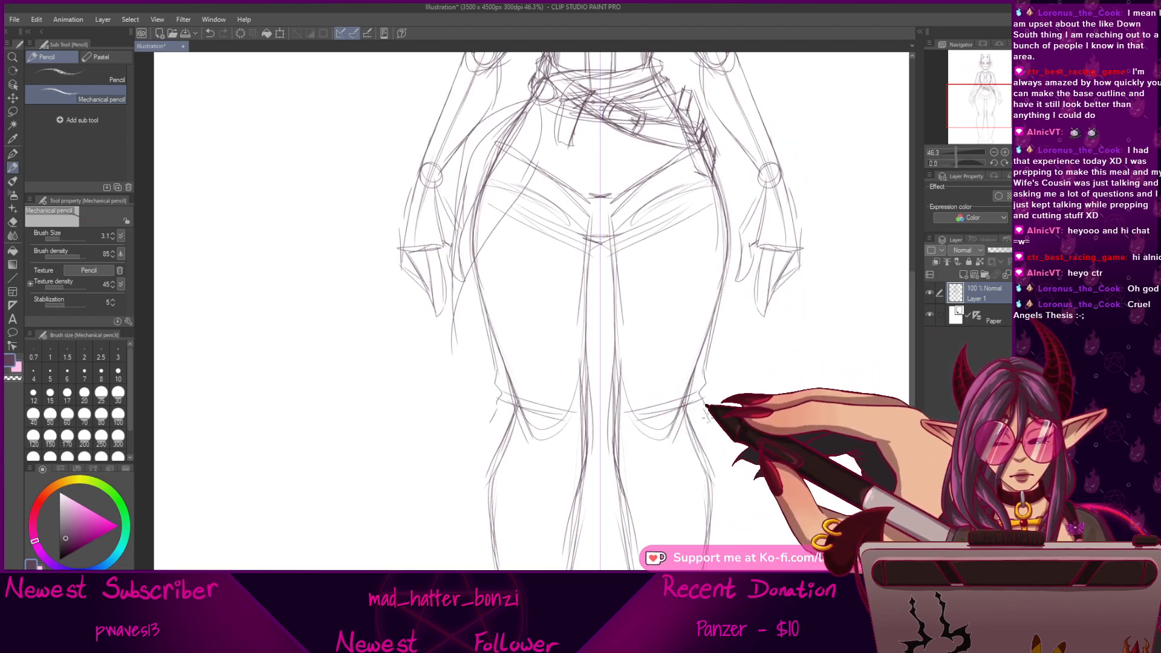
left_click_drag(711, 505, 658, 376)
mouse_move(654, 292)
left_mouse_down()
mouse_move(669, 385)
mouse_move(654, 396)
left_mouse_up()
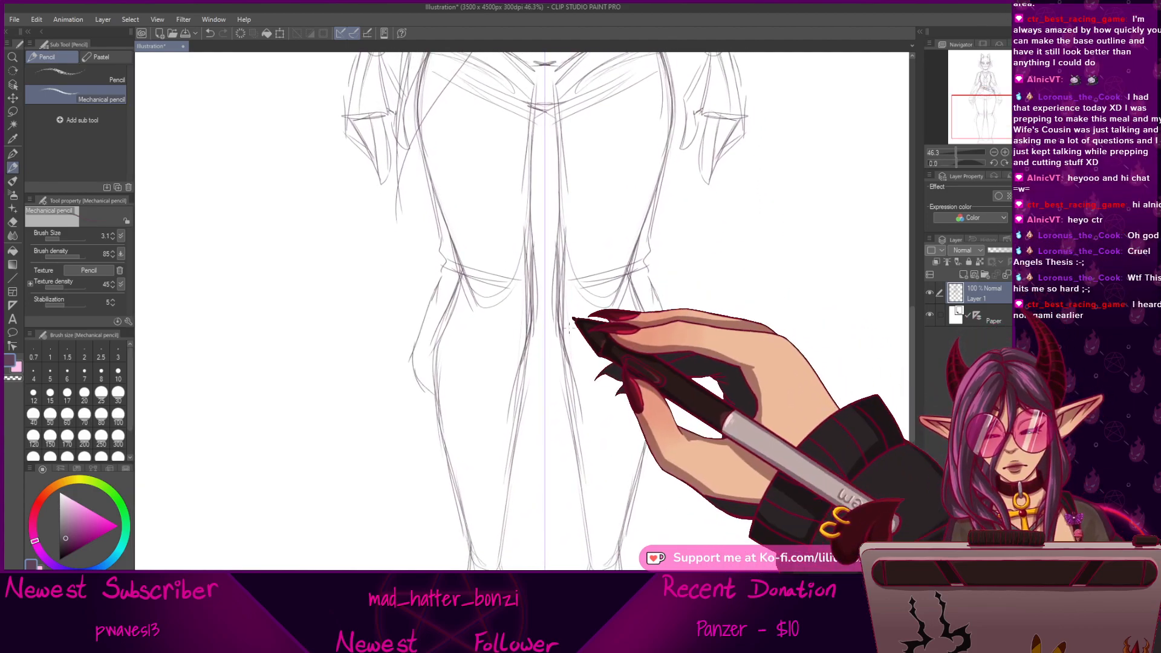
left_click_drag(555, 284, 556, 382)
mouse_move(553, 302)
left_mouse_down()
mouse_move(554, 381)
mouse_move(552, 367)
mouse_move(570, 395)
left_mouse_up()
mouse_move(555, 321)
left_mouse_down()
mouse_move(610, 402)
mouse_move(659, 393)
mouse_move(633, 403)
mouse_move(663, 390)
left_mouse_up()
mouse_move(587, 399)
left_mouse_down()
mouse_move(660, 398)
mouse_move(675, 570)
mouse_move(692, 324)
left_mouse_up()
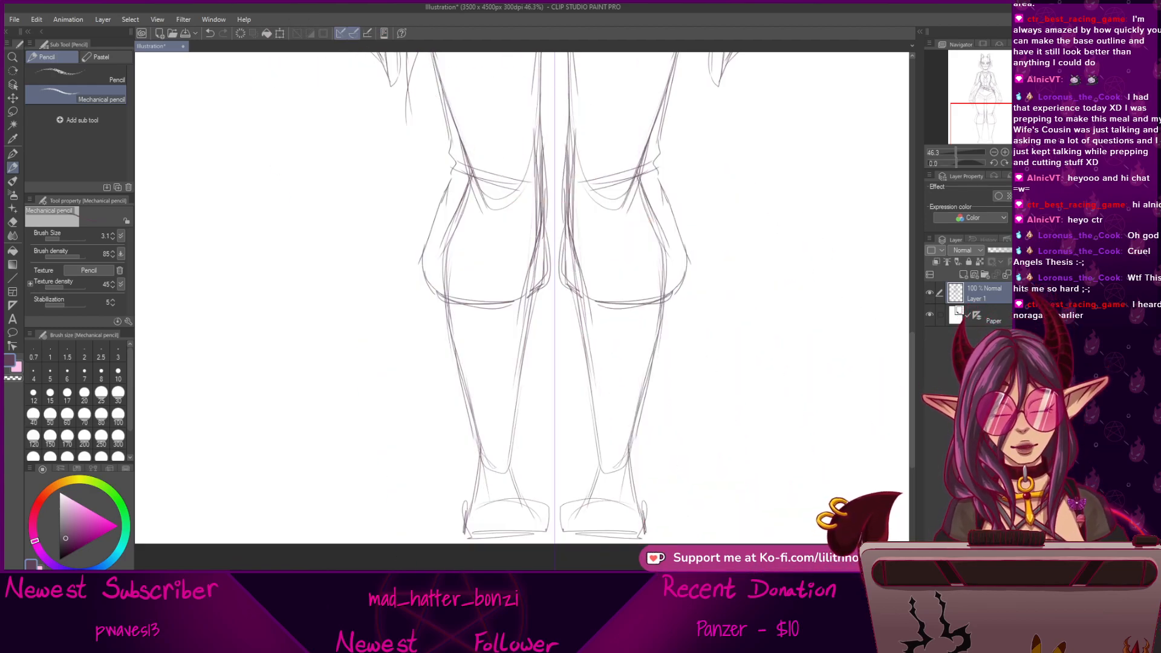
left_click_drag(729, 487, 735, 406)
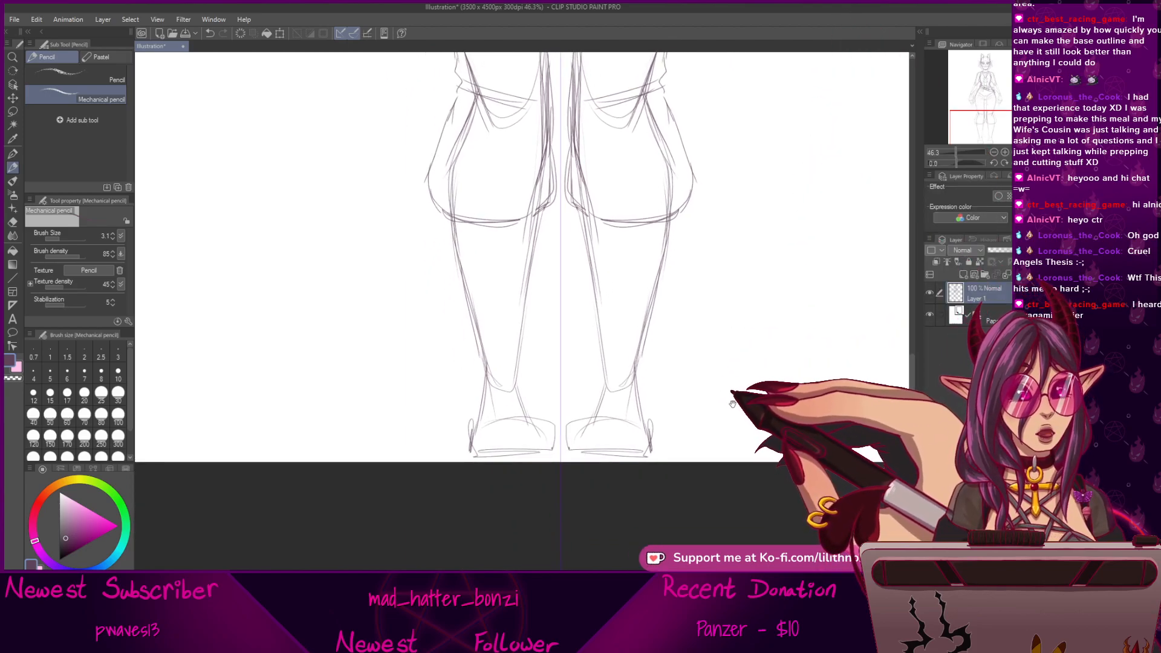
left_click_drag(665, 326, 607, 428)
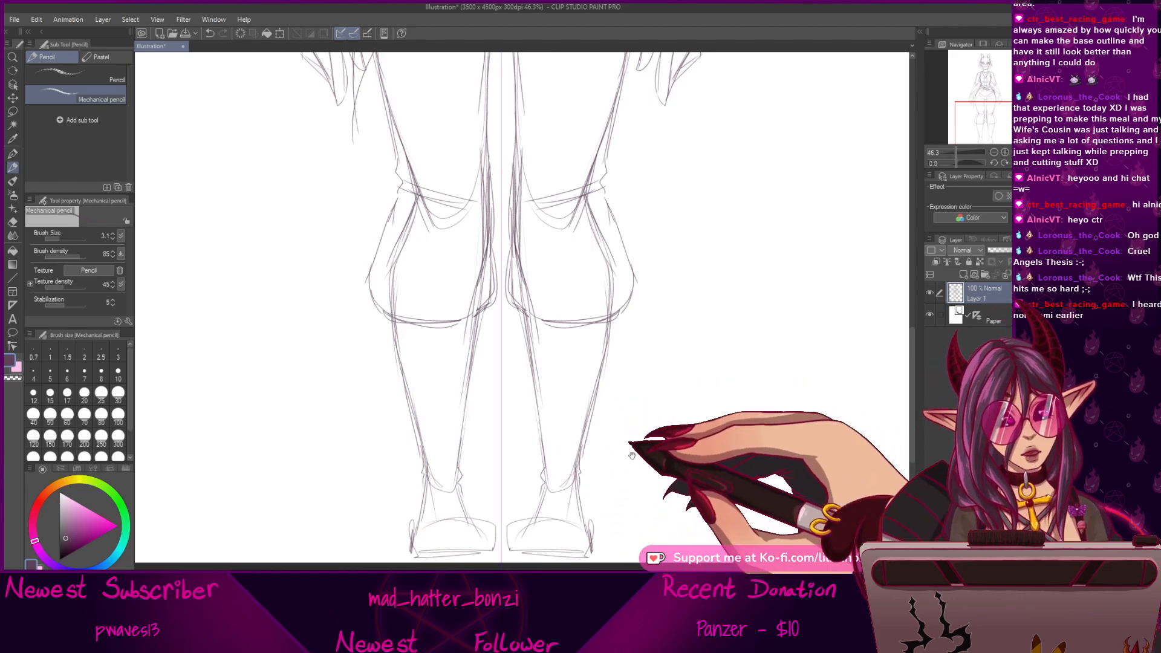
Sketch mirrored boot cuffs beneath the puffed trouser hems and buckled straps around the ankles.
left_click_drag(627, 455, 652, 431)
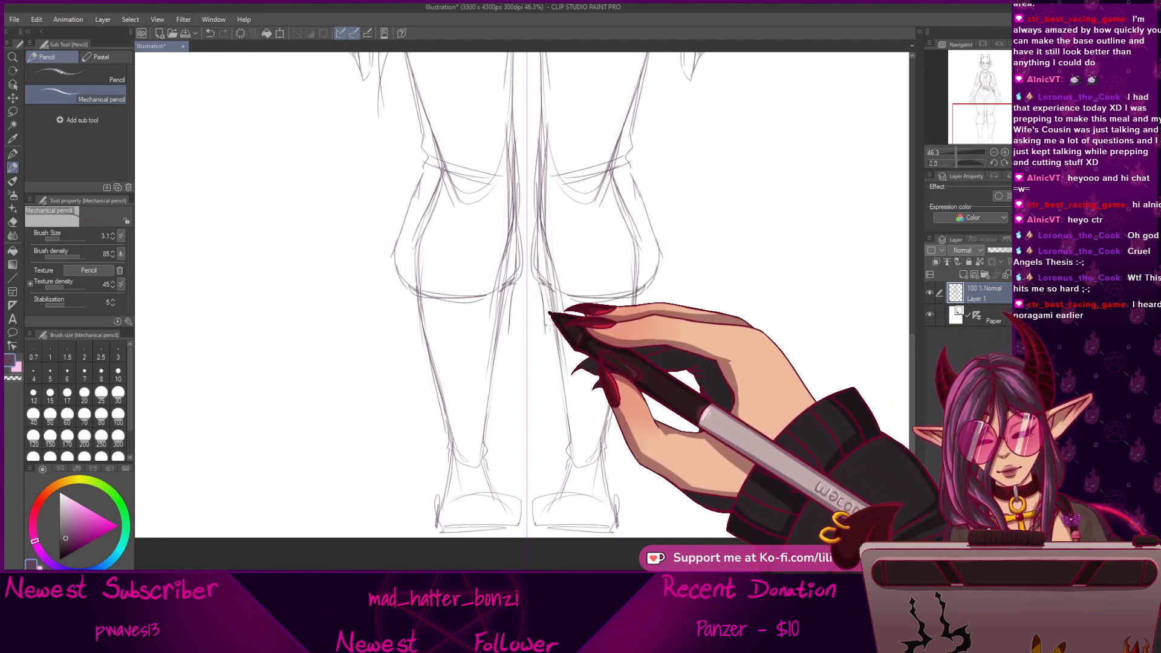
left_click_drag(502, 329, 413, 332)
left_click_drag(551, 331, 628, 346)
left_click_drag(641, 283, 650, 296)
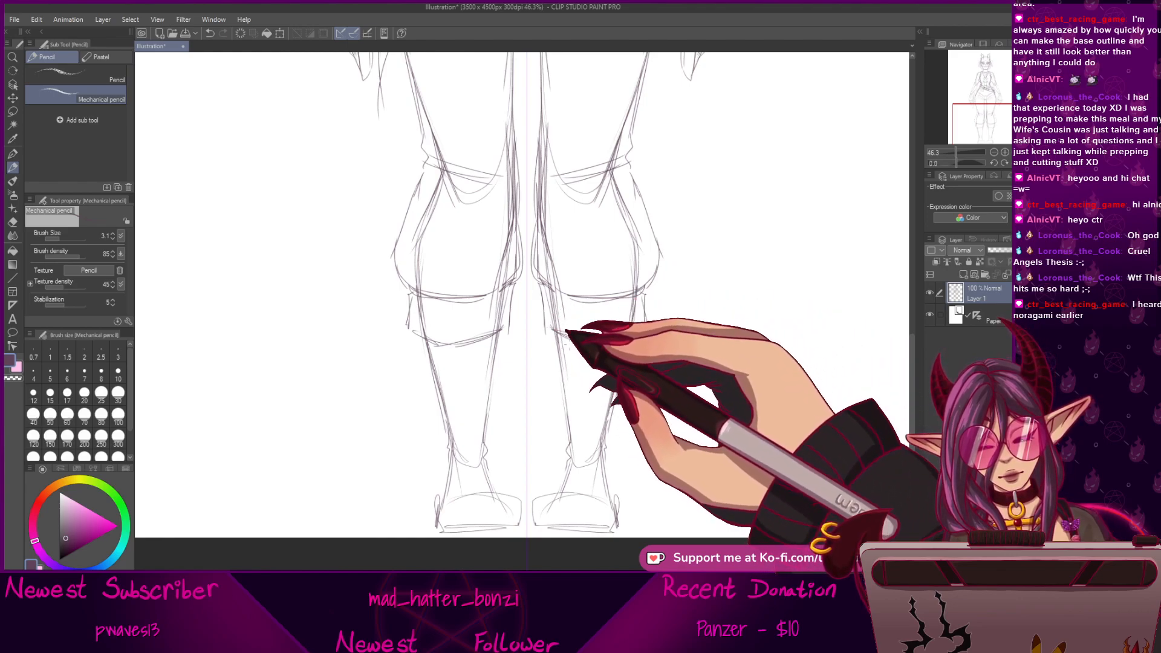
mouse_move(444, 424)
left_mouse_down()
mouse_move(490, 422)
mouse_move(446, 434)
left_mouse_up()
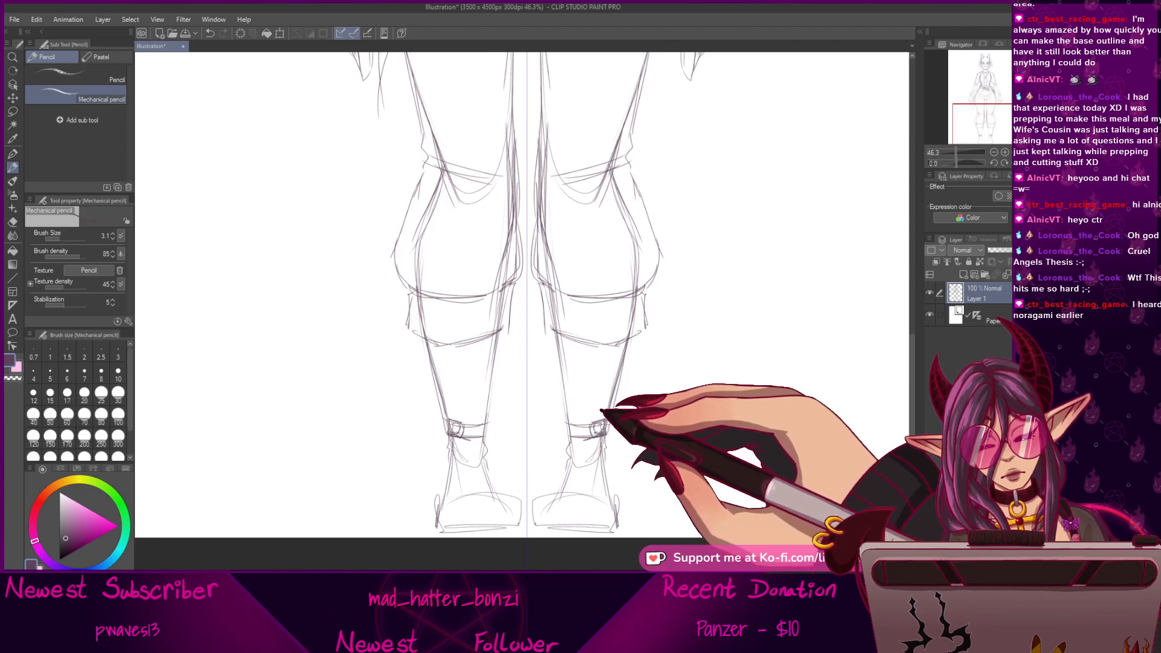
key("ctrl+z")
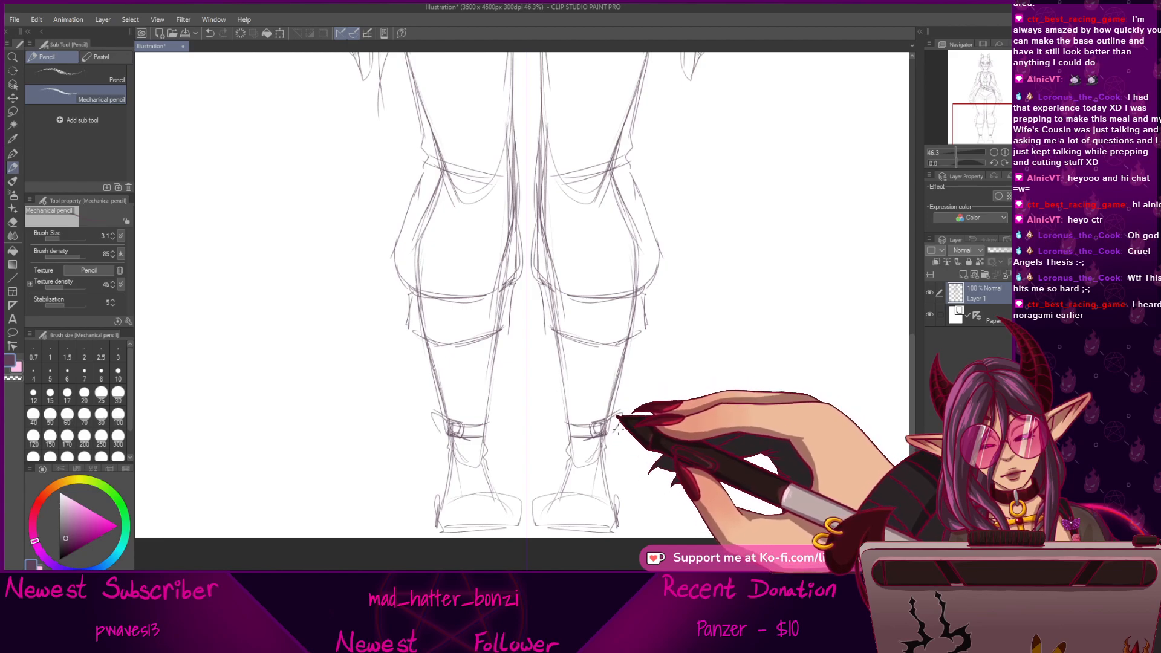
left_click_drag(622, 425, 661, 330)
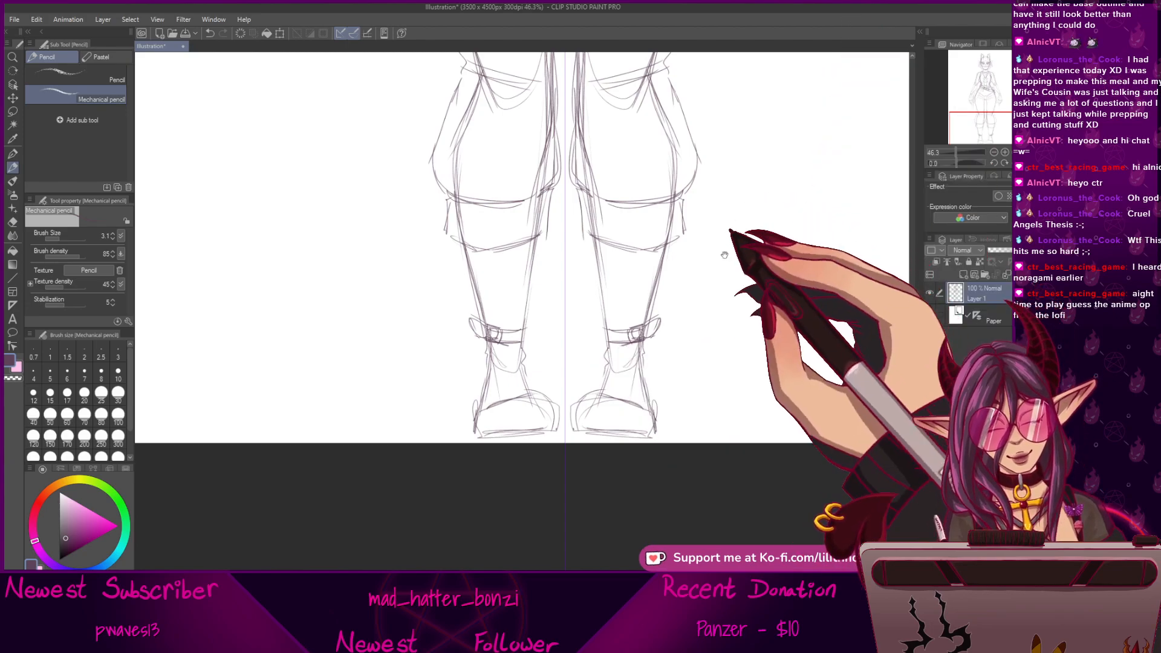
Sketch the curved toe and sole lines of both boots and add wrap bands below the ankle straps.
left_click_drag(659, 413, 670, 402)
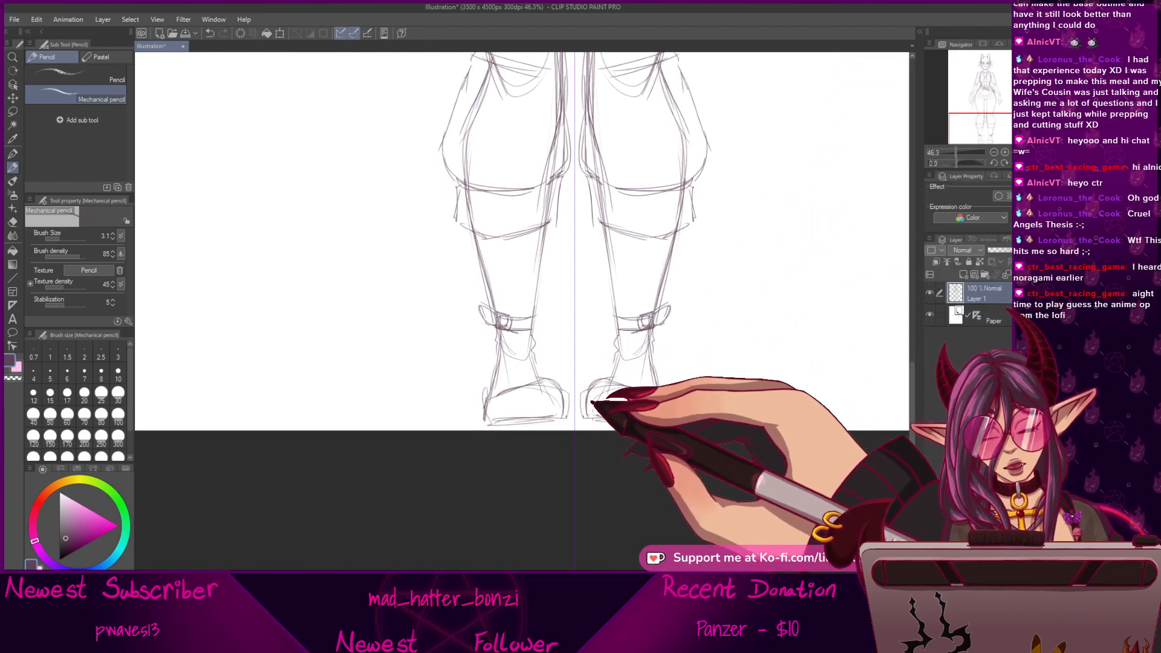
mouse_move(518, 411)
left_mouse_down()
mouse_move(623, 408)
mouse_move(656, 422)
mouse_move(620, 414)
mouse_move(641, 432)
left_mouse_up()
key("ctrl+z")
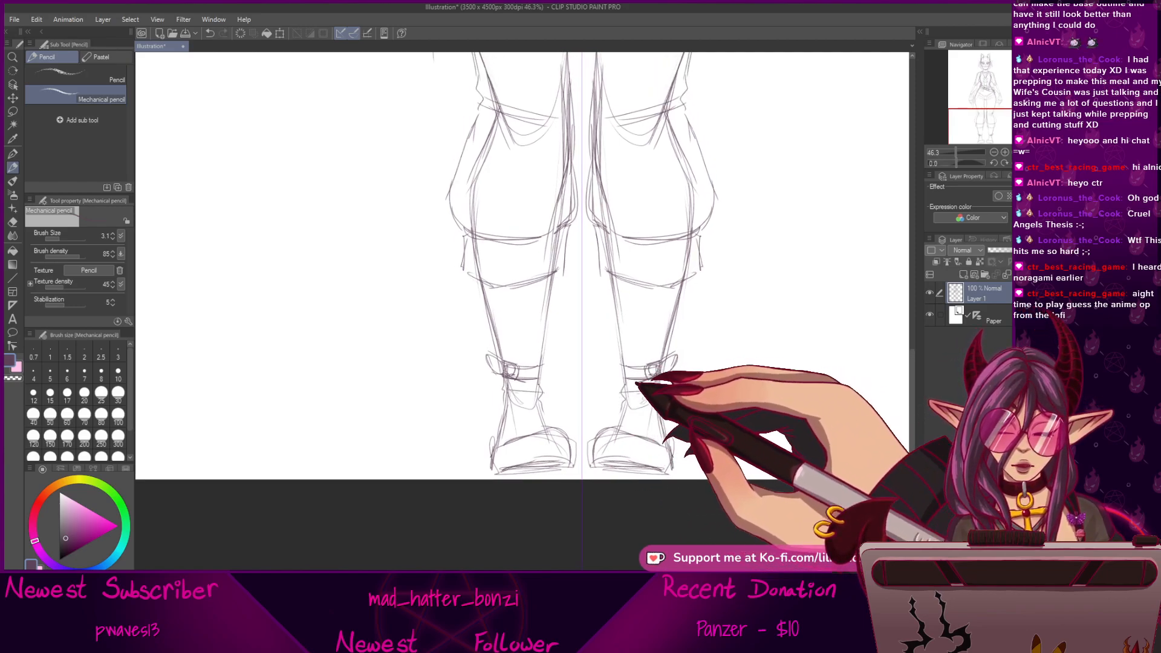
left_click_drag(700, 324, 615, 381)
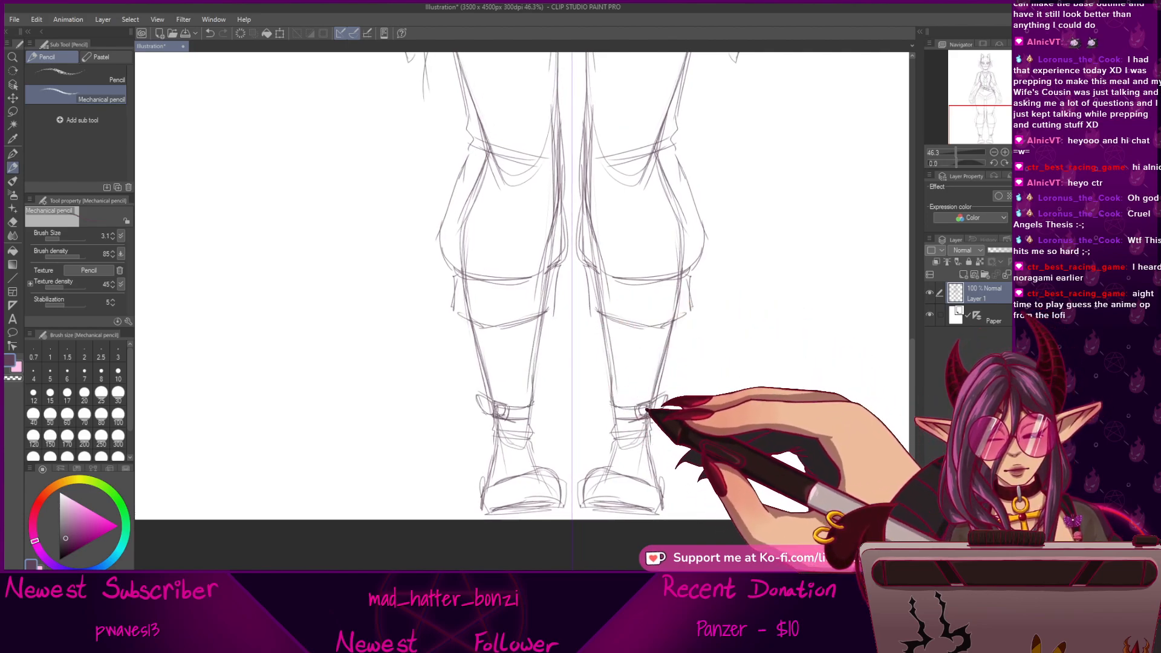
left_click_drag(635, 445, 676, 464)
mouse_move(726, 321)
left_mouse_down()
mouse_move(743, 371)
mouse_move(668, 453)
mouse_move(679, 399)
mouse_move(712, 454)
mouse_move(670, 470)
mouse_move(679, 401)
mouse_move(661, 484)
mouse_move(599, 411)
left_mouse_up()
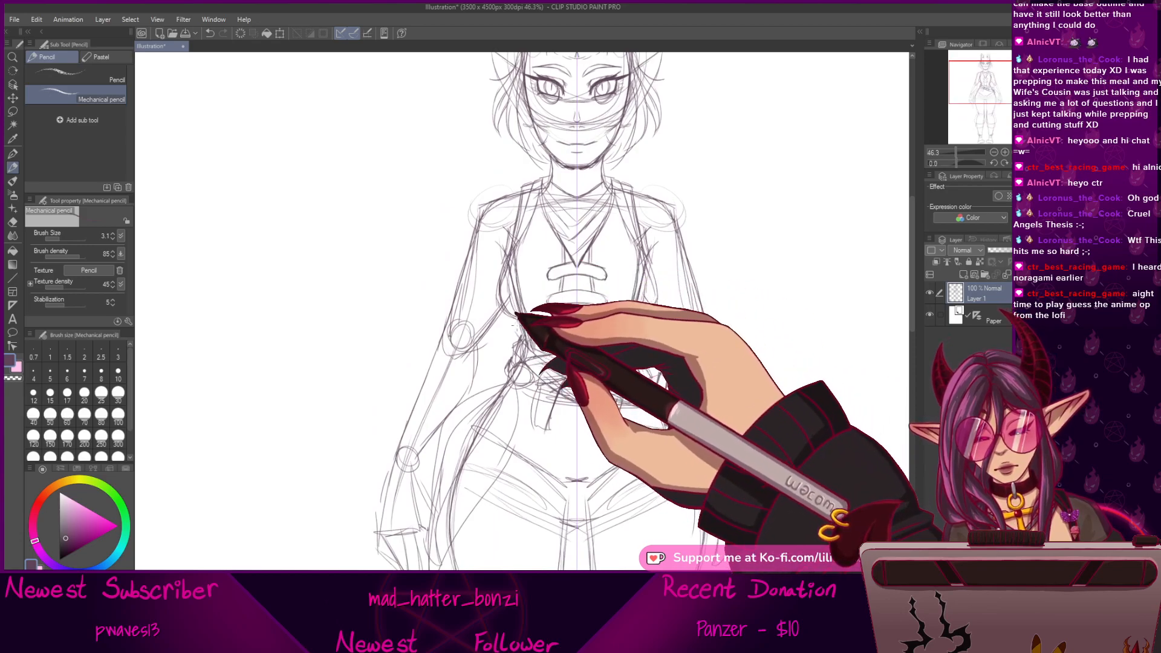
Undo the last strokes and sketch mirrored coat tails sweeping outward from the hips to points beside the calves.
scroll(744, 271, "down", 3)
left_click_drag(744, 272, 770, 181)
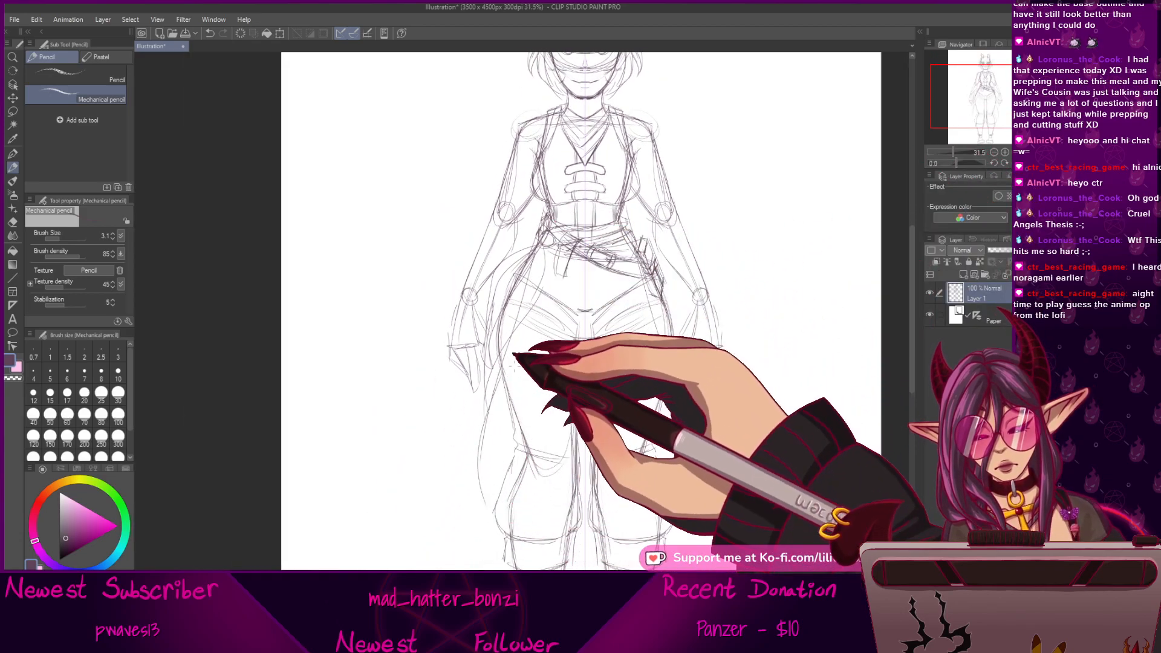
key("ctrl+z")
key("ctrl+z")
left_click_drag(545, 242, 443, 540)
left_click_drag(548, 398, 626, 267)
left_click_drag(722, 246, 712, 293)
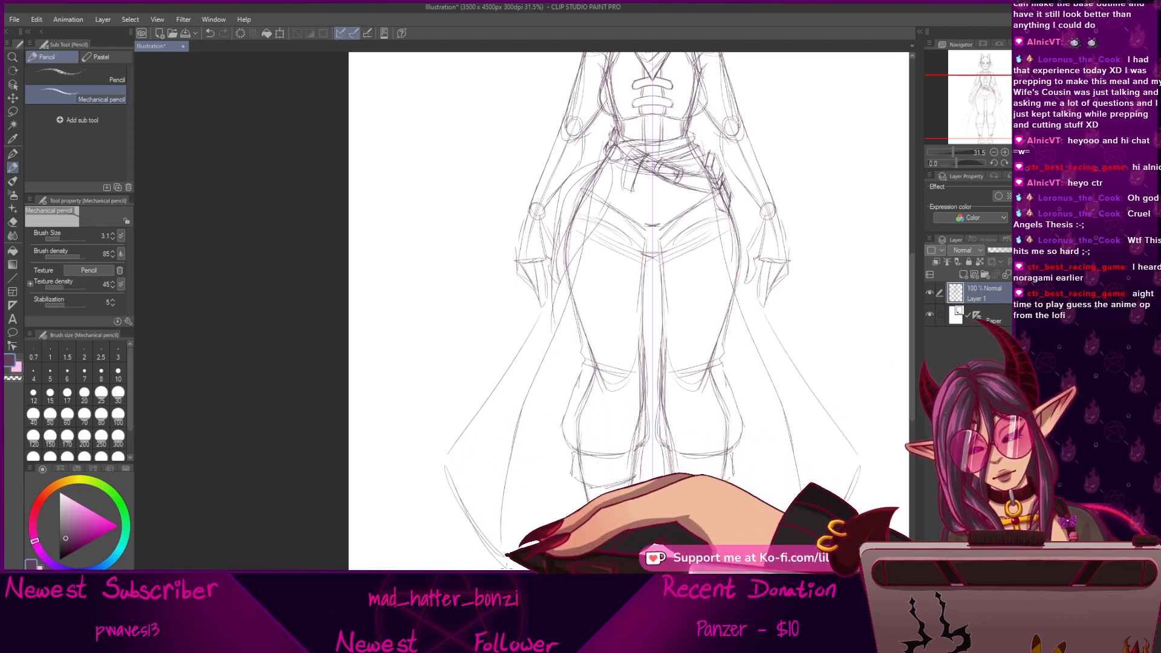
Reinforce the coat tails' outer and inner edges and sketch a curved back hem passing behind the legs.
mouse_move(559, 476)
left_mouse_down()
mouse_move(559, 380)
mouse_move(531, 337)
left_mouse_up()
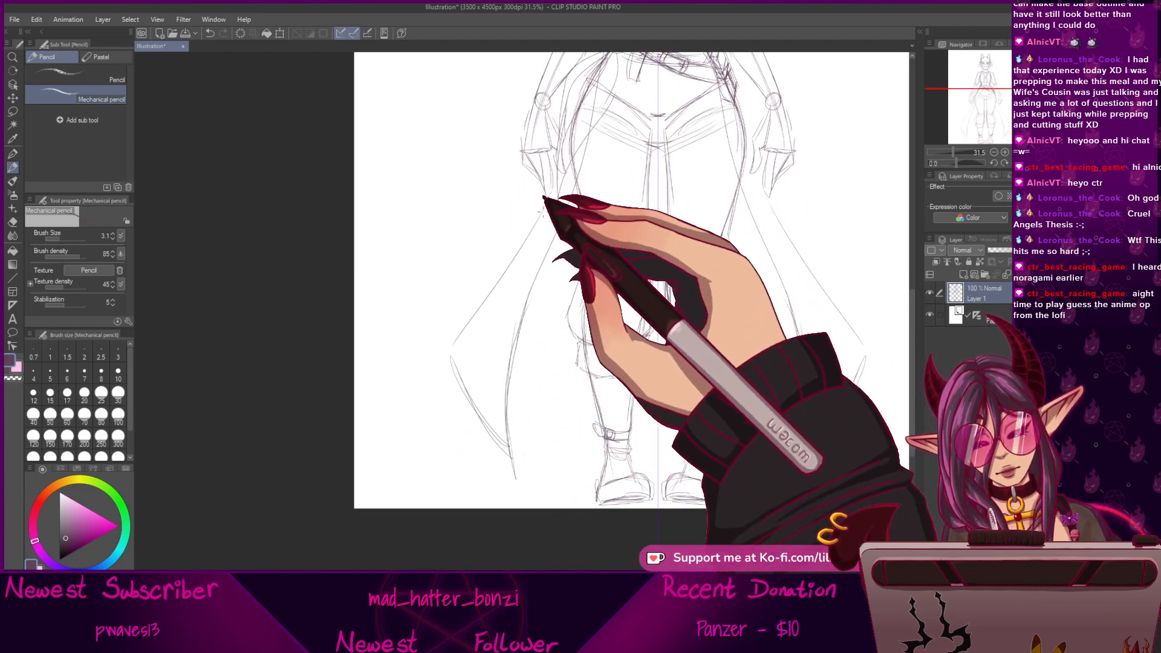
left_click_drag(557, 272, 540, 488)
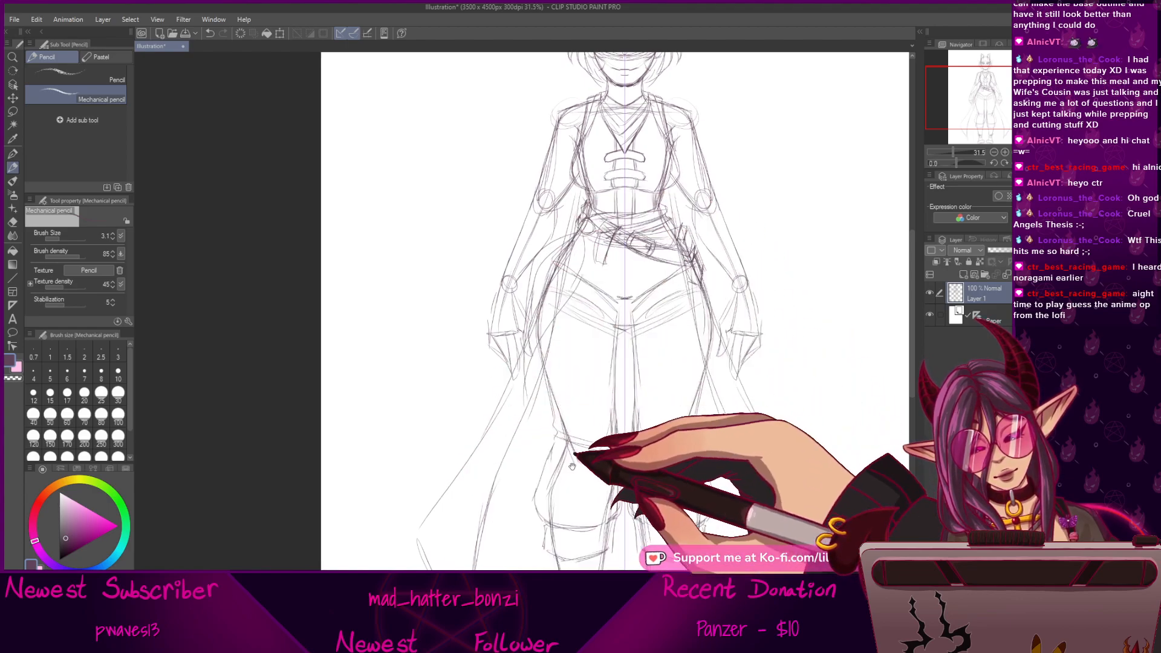
left_click_drag(487, 549, 520, 410)
left_click_drag(572, 345, 673, 332)
mouse_move(845, 446)
left_mouse_down()
mouse_move(730, 533)
mouse_move(826, 443)
left_mouse_up()
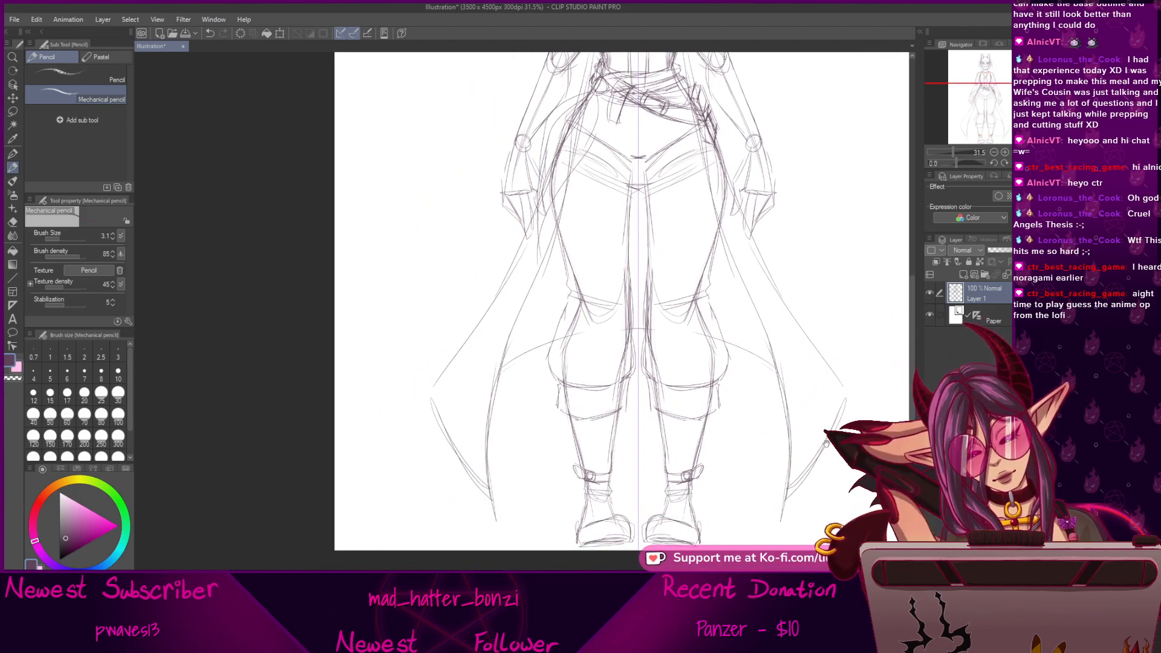
mouse_move(814, 298)
left_mouse_down()
mouse_move(777, 426)
mouse_move(750, 459)
left_mouse_up()
mouse_move(745, 406)
left_mouse_down()
mouse_move(748, 470)
mouse_move(756, 414)
mouse_move(754, 477)
left_mouse_up()
Lower the body sketch layer's opacity to 46% and add a new layer above it.
left_click_drag(953, 152, 959, 153)
left_click_drag(778, 278, 751, 306)
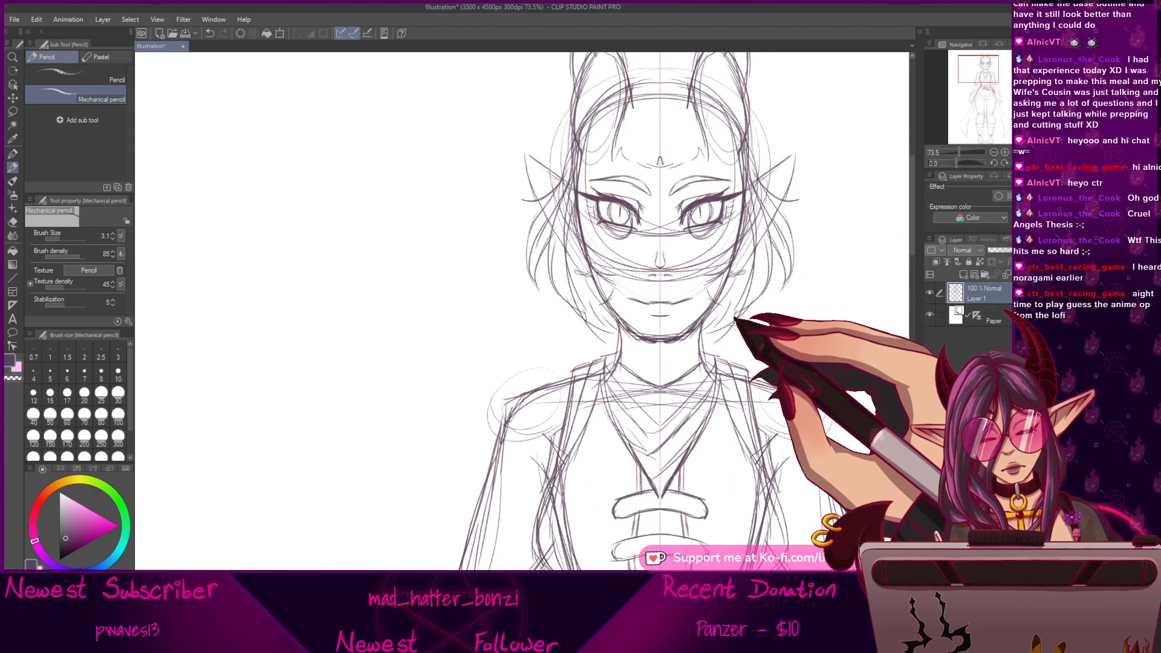
left_click_drag(727, 306, 700, 375)
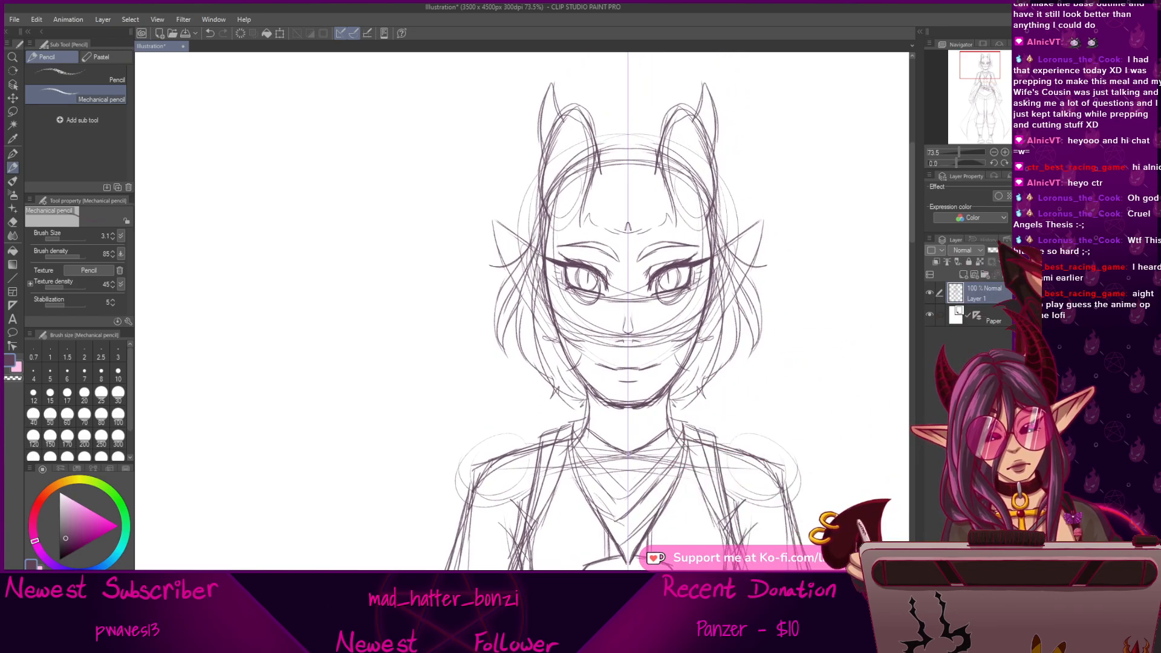
left_click_drag(1011, 250, 1003, 249)
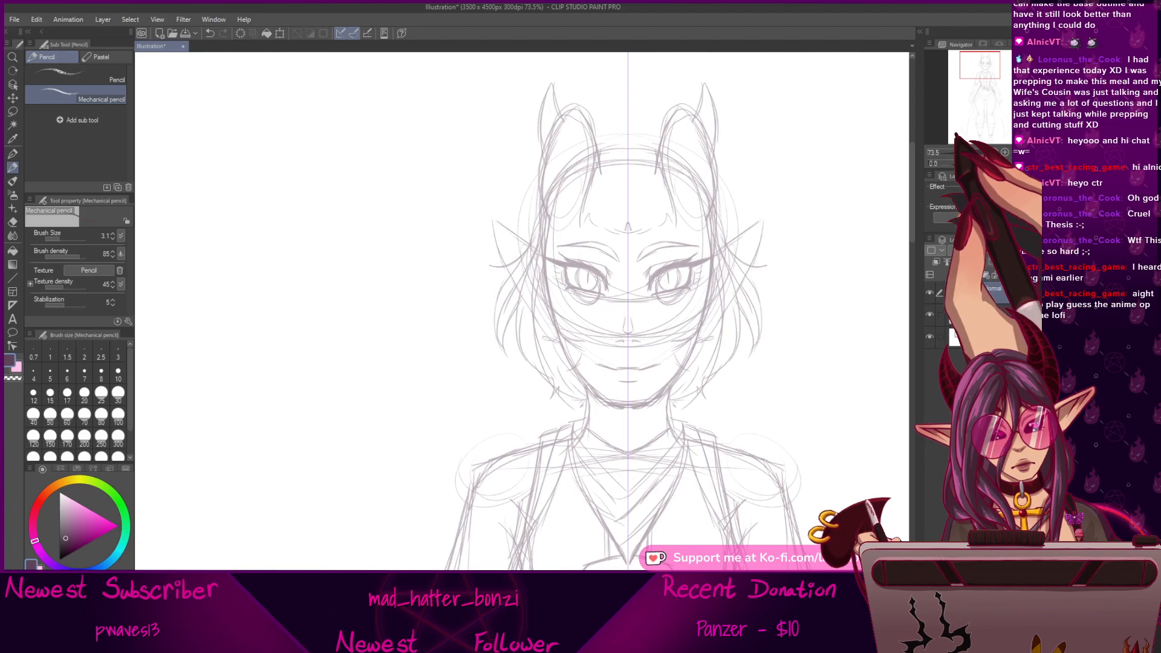
Redraw both eyes on the new layer with thick winged upper lash lines and darker lower lids.
scroll(891, 216, "up", 2)
left_click_drag(891, 215, 730, 275)
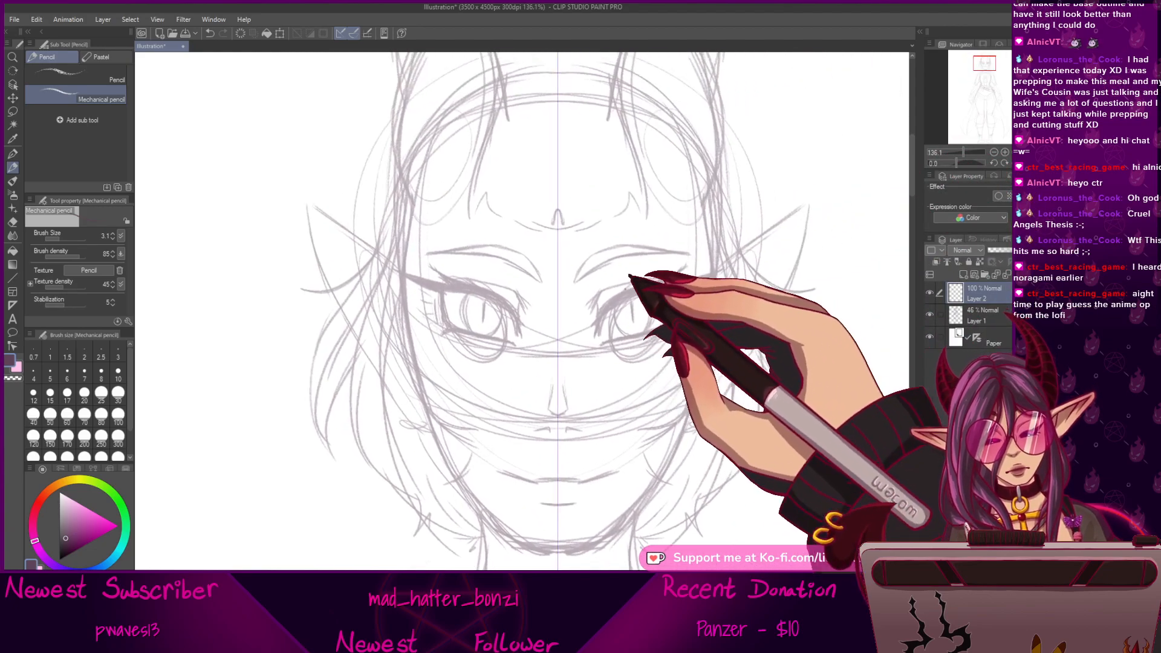
mouse_move(594, 337)
left_mouse_down()
mouse_move(628, 287)
mouse_move(598, 310)
mouse_move(681, 277)
mouse_move(614, 292)
mouse_move(714, 264)
mouse_move(641, 294)
left_mouse_up()
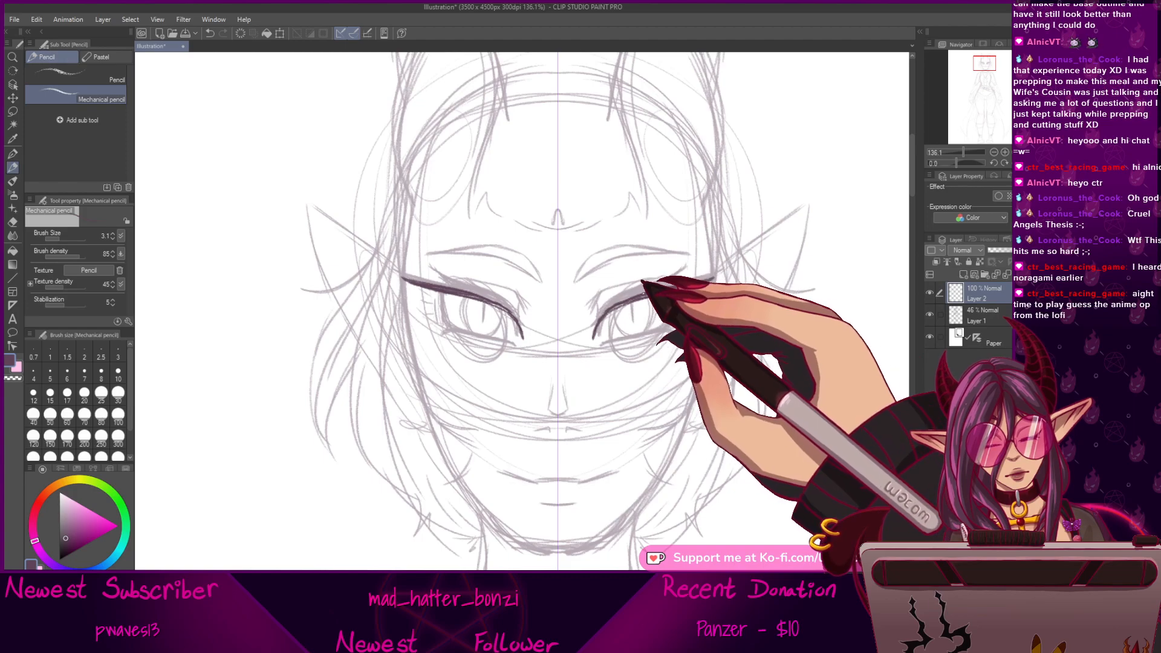
mouse_move(656, 288)
left_mouse_down()
mouse_move(672, 268)
mouse_move(608, 310)
left_mouse_up()
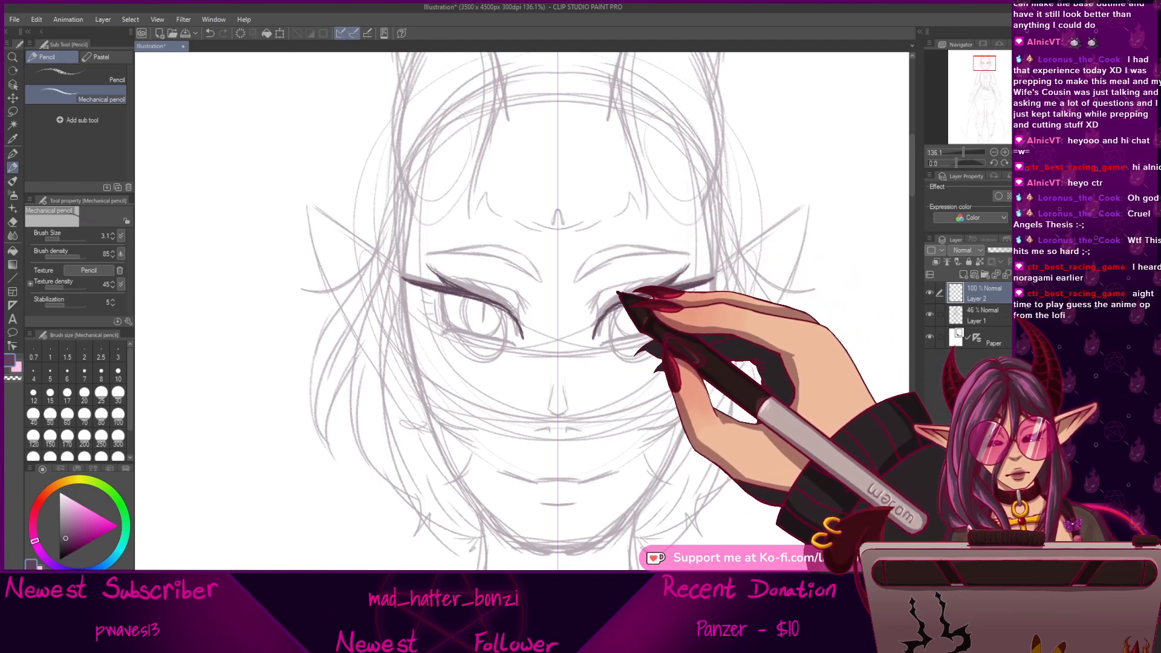
mouse_move(676, 293)
left_mouse_down()
mouse_move(667, 321)
mouse_move(673, 279)
mouse_move(654, 320)
mouse_move(674, 310)
mouse_move(674, 301)
mouse_move(601, 342)
left_mouse_up()
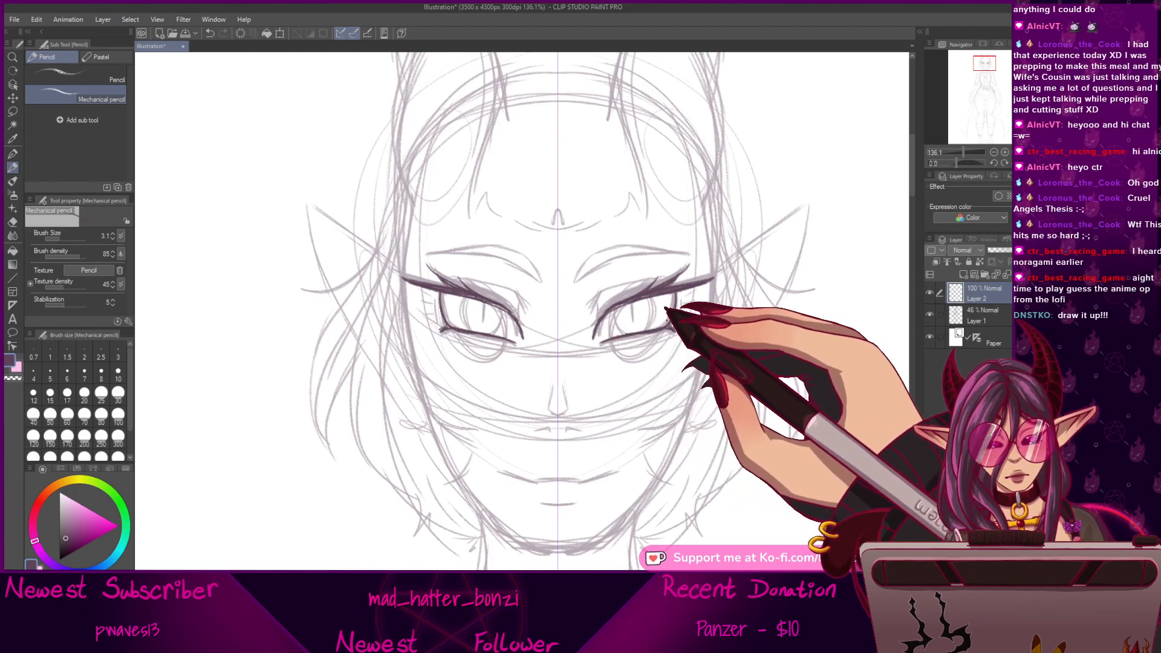
Complete both eyes with side contours, round irises, vertical slit pupils and small outer lashes.
mouse_move(690, 397)
left_mouse_down()
mouse_move(686, 368)
mouse_move(678, 395)
left_mouse_up()
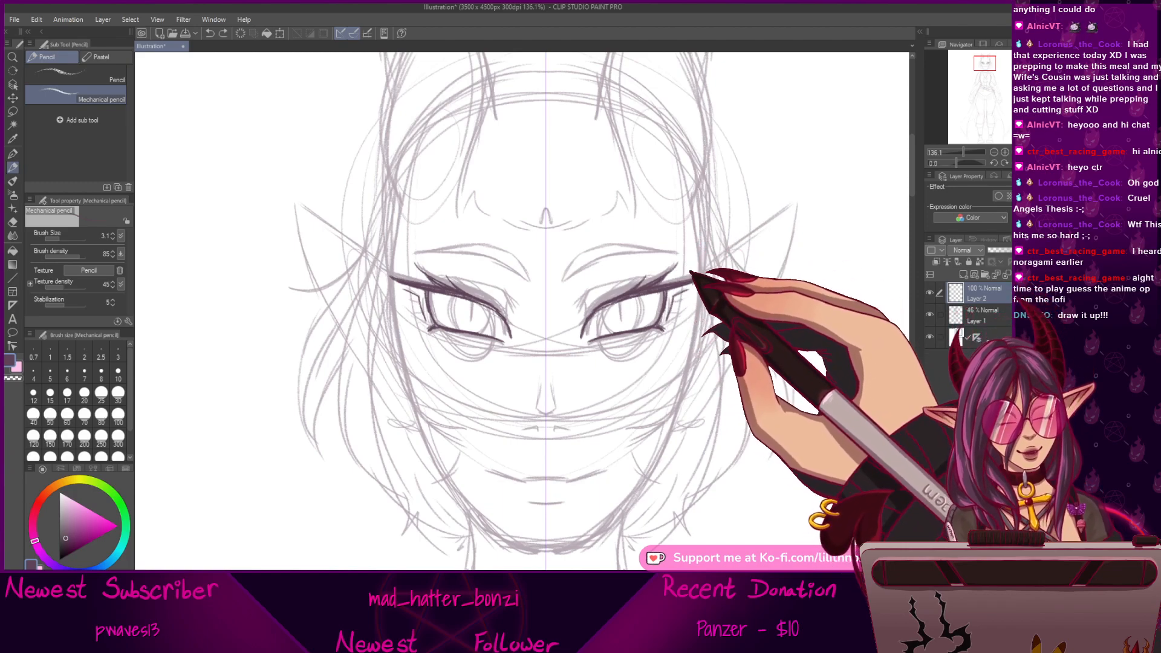
left_click_drag(673, 296, 681, 293)
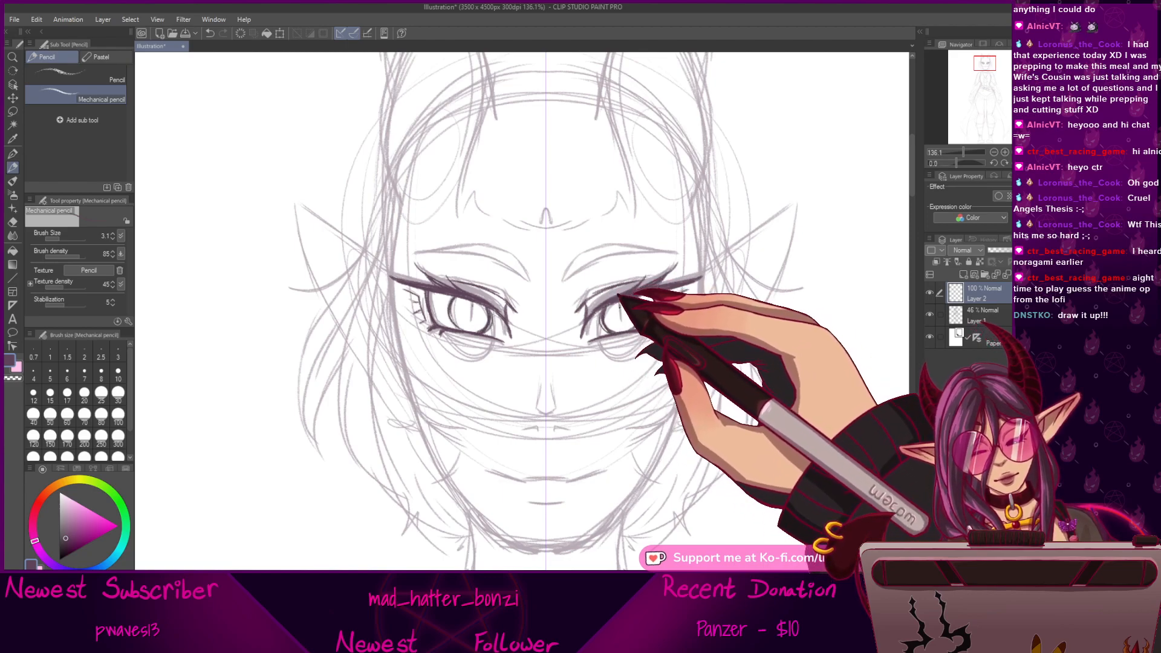
mouse_move(645, 530)
left_mouse_down()
mouse_move(669, 409)
mouse_move(662, 463)
mouse_move(626, 527)
left_mouse_up()
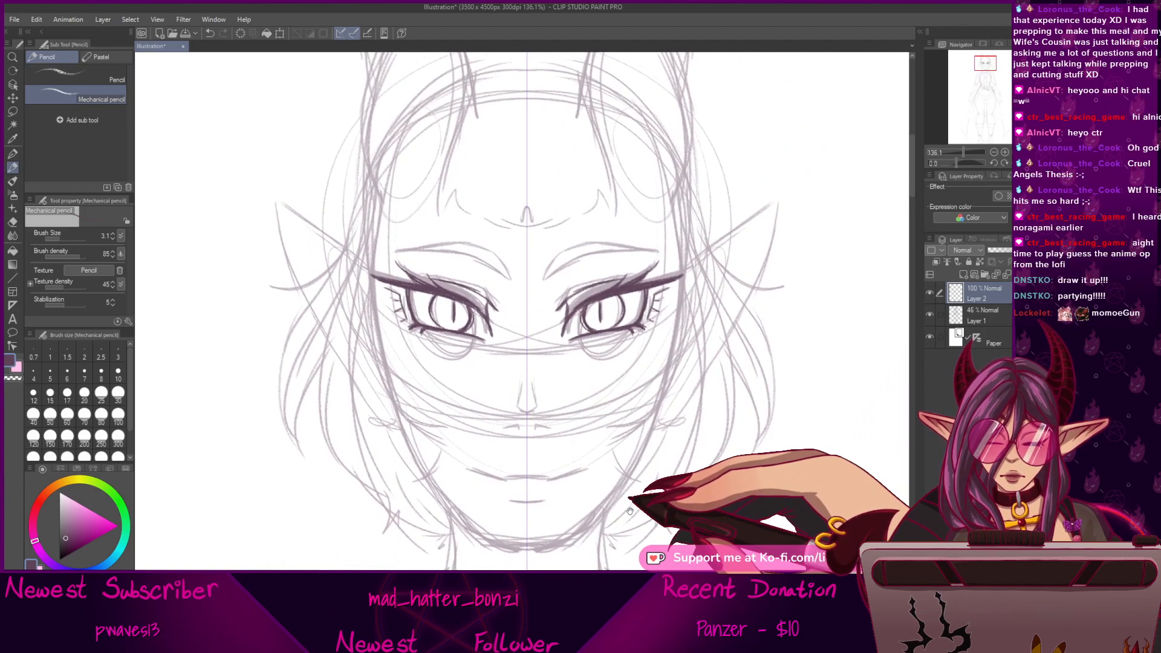
Lower Layer 2's opacity to 39% and group both sketch layers in a folder named Sketches.
left_click_drag(962, 151, 955, 152)
left_click_drag(698, 432, 748, 261)
left_click_drag(735, 472, 687, 440)
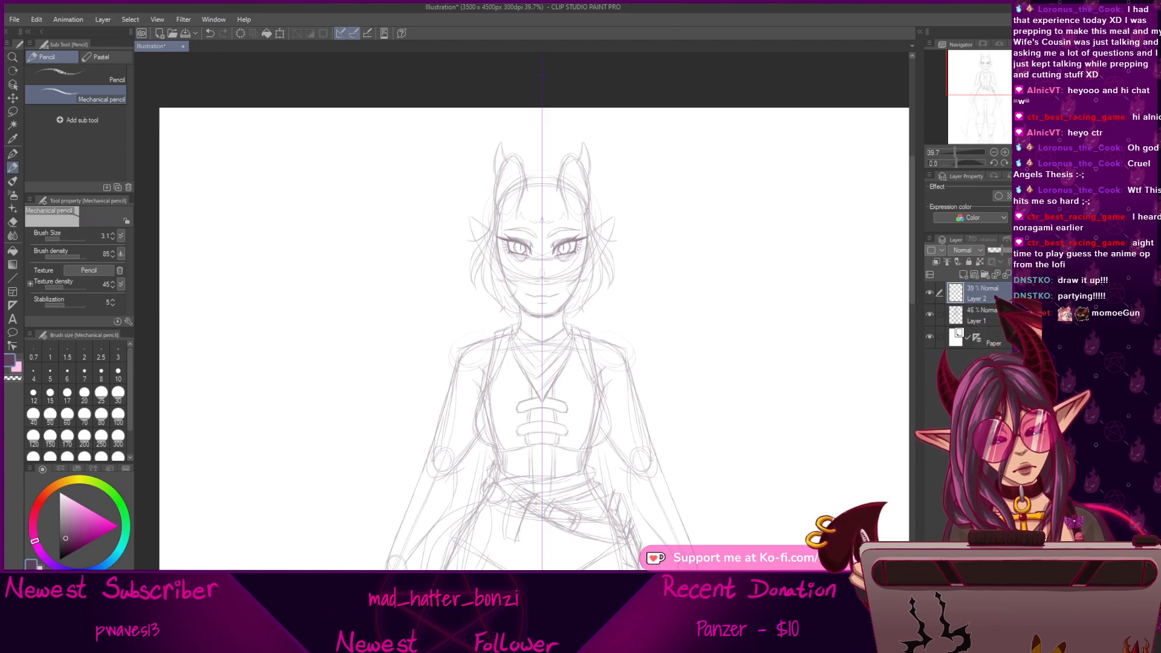
left_click(985, 274)
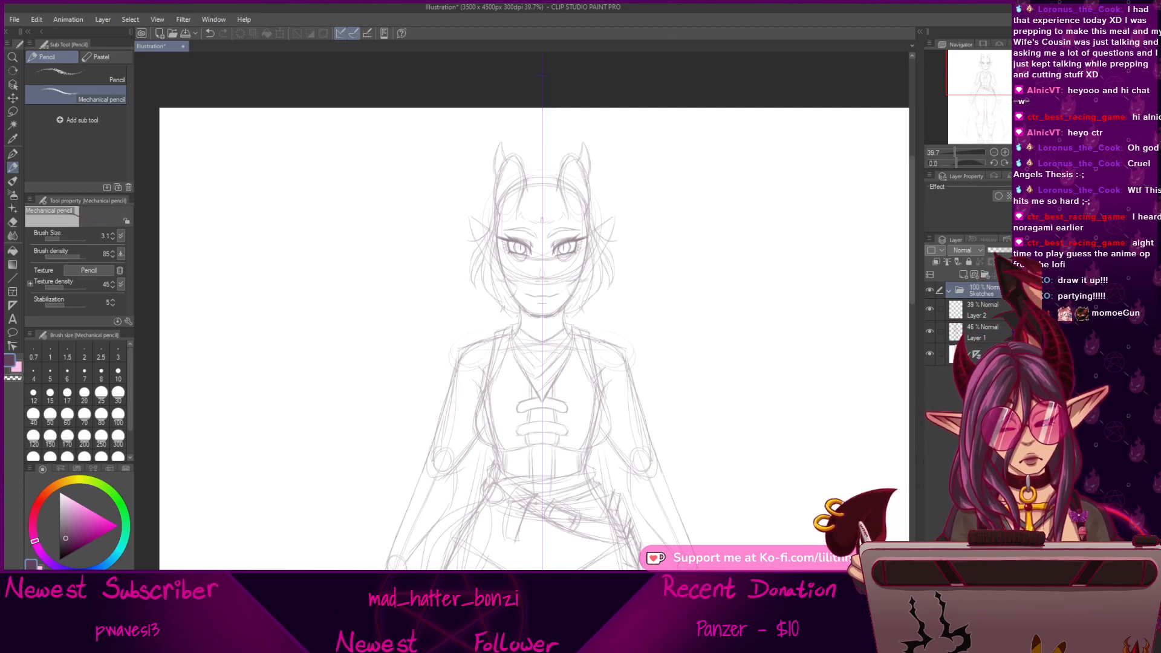
left_click(981, 310)
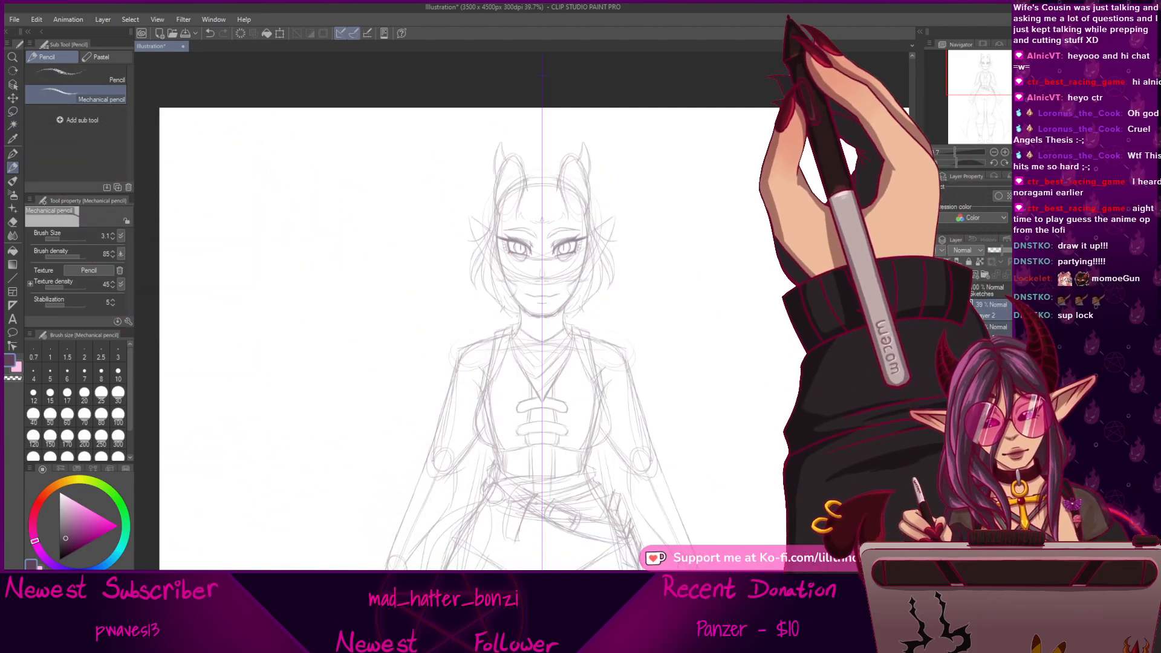
Add a new layer above the Sketches folder, collapse the folder and make the new layer active.
left_click_drag(714, 557, 737, 345)
left_click_drag(718, 455, 722, 212)
mouse_move(712, 514)
left_mouse_down()
mouse_move(735, 328)
mouse_move(702, 563)
left_mouse_up()
left_click_drag(676, 229, 703, 563)
left_click(968, 293)
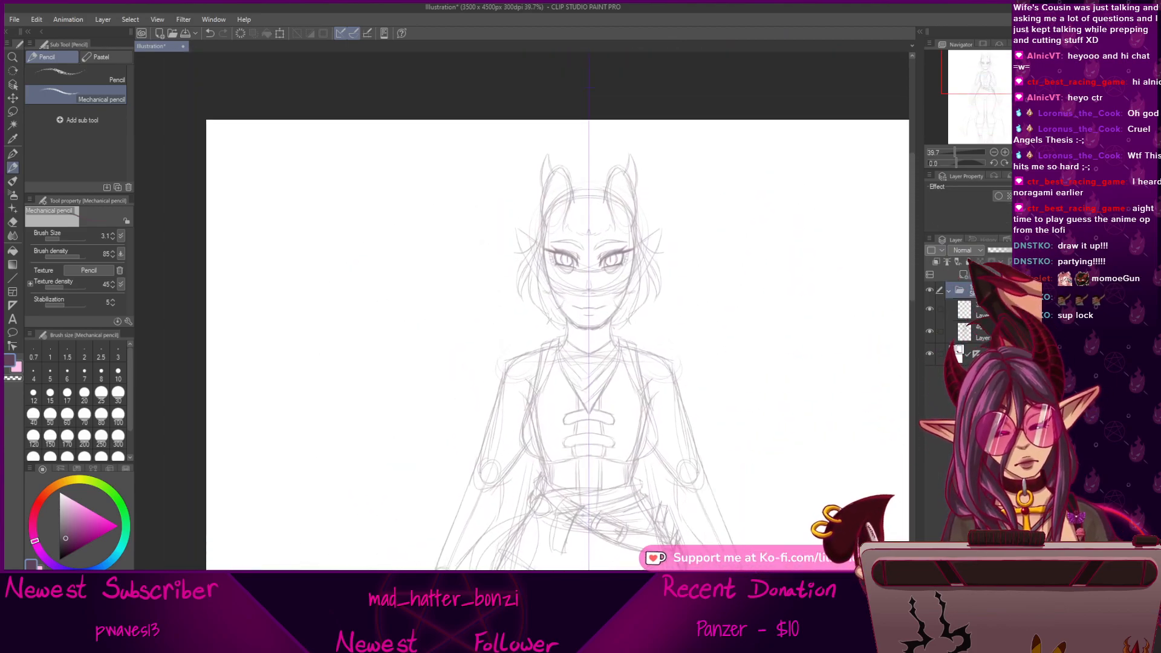
left_click(987, 316)
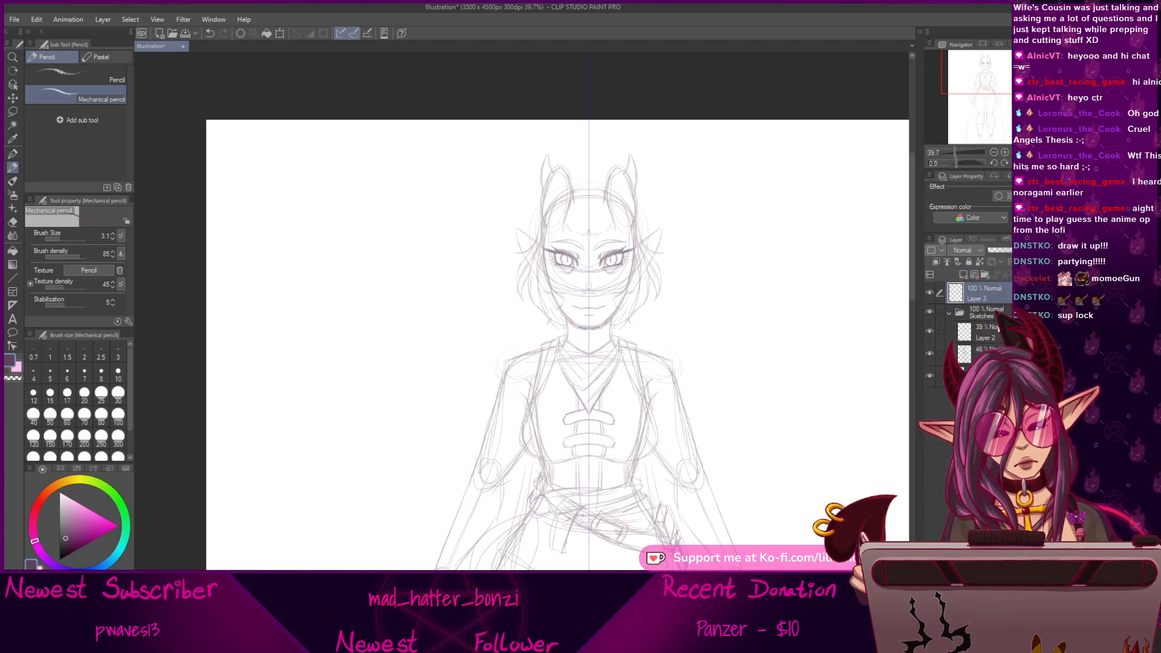
left_click(984, 312)
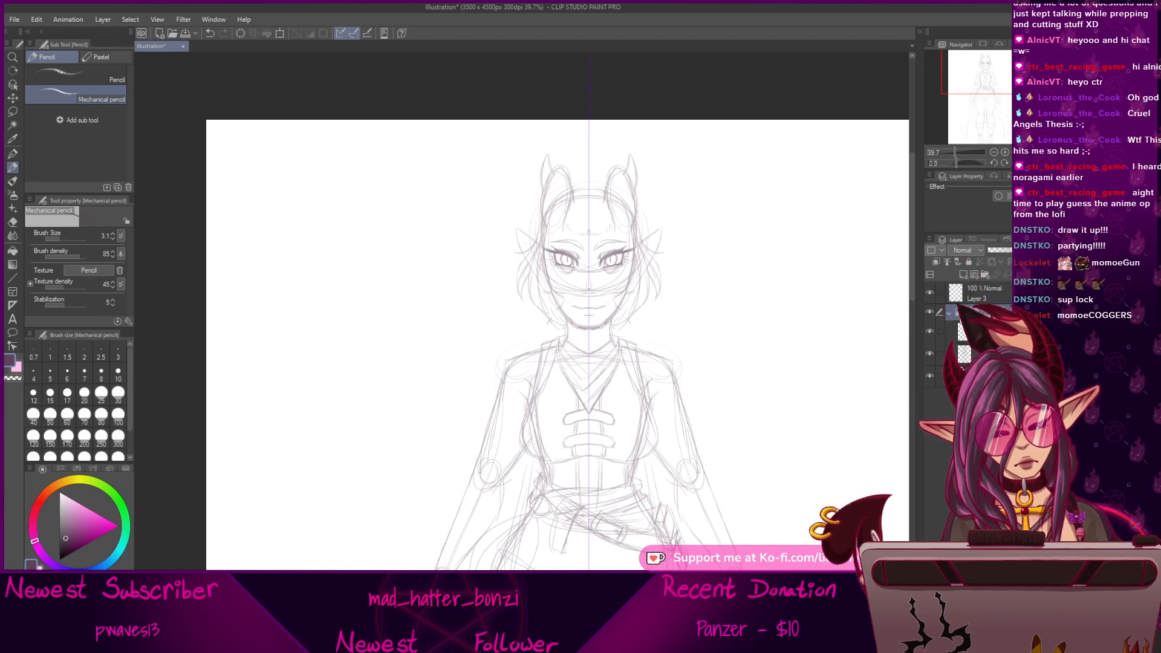
left_click(984, 293)
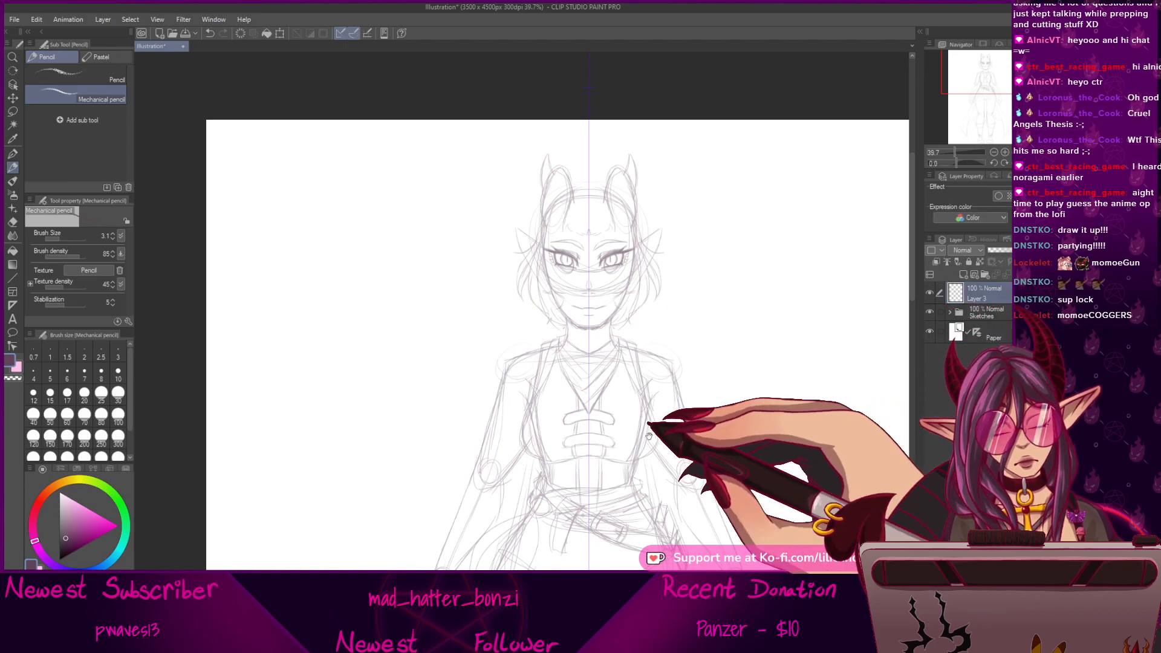
Put the new layer in a folder named Head and select it for drawing the face.
left_click_drag(649, 432, 630, 444)
left_click_drag(955, 153, 960, 153)
mouse_move(810, 350)
left_mouse_down()
mouse_move(705, 362)
mouse_move(637, 513)
left_mouse_up()
left_click(974, 274)
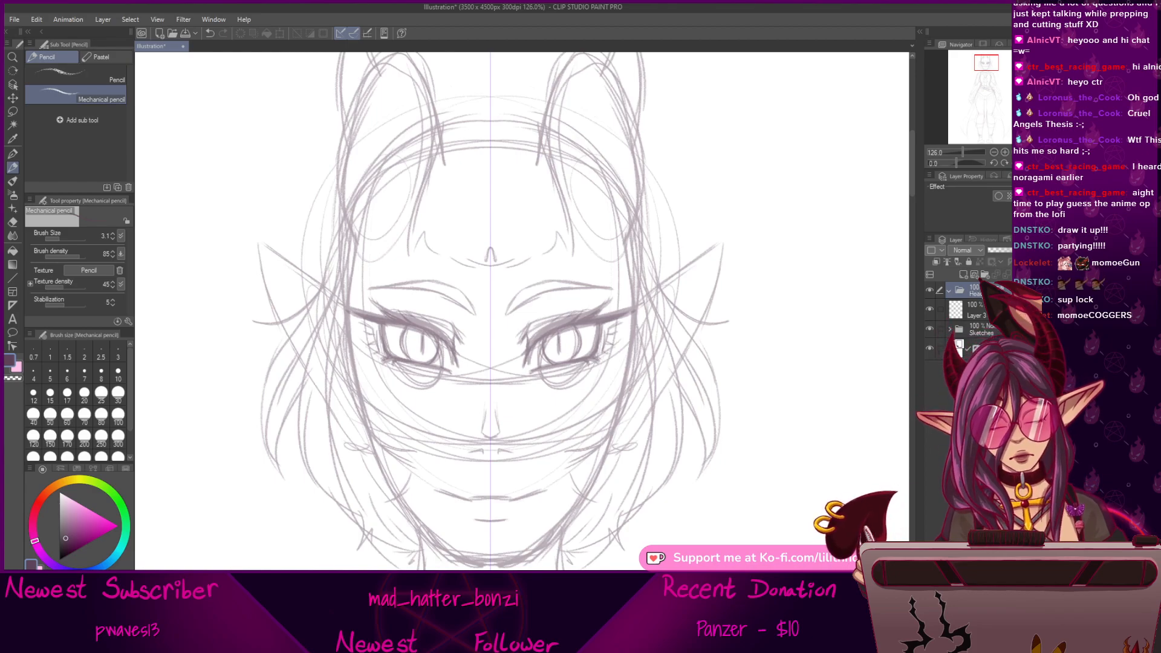
left_click(976, 310)
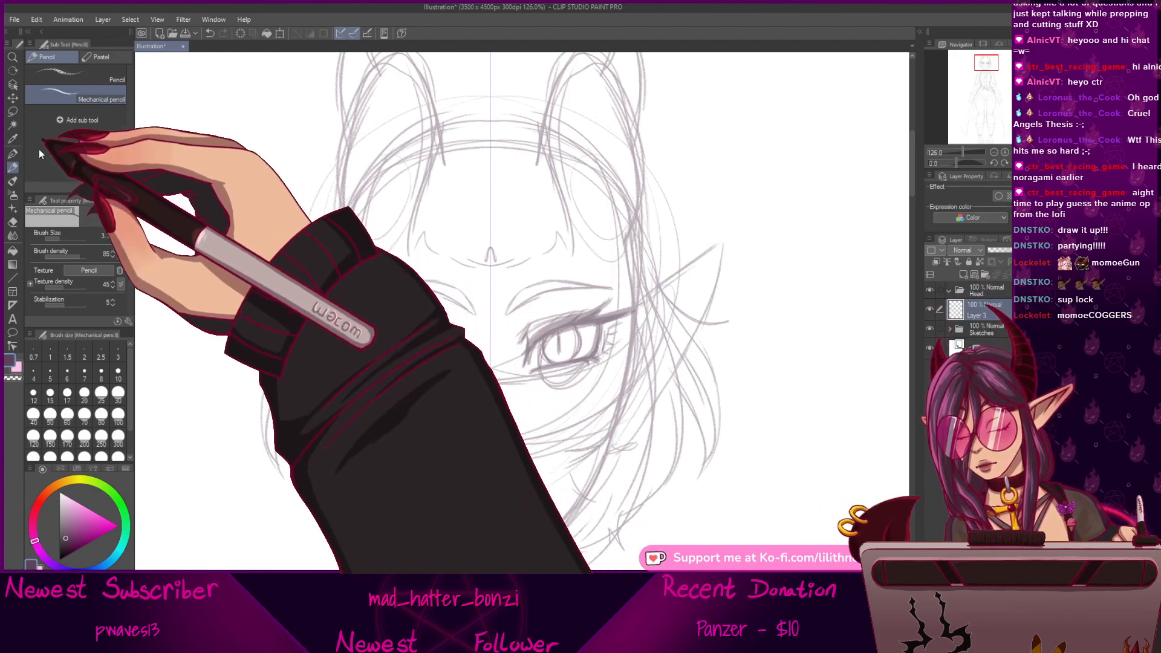
Switch to the G-pen and pick a dark red line colour.
left_click(13, 153)
left_click(33, 515)
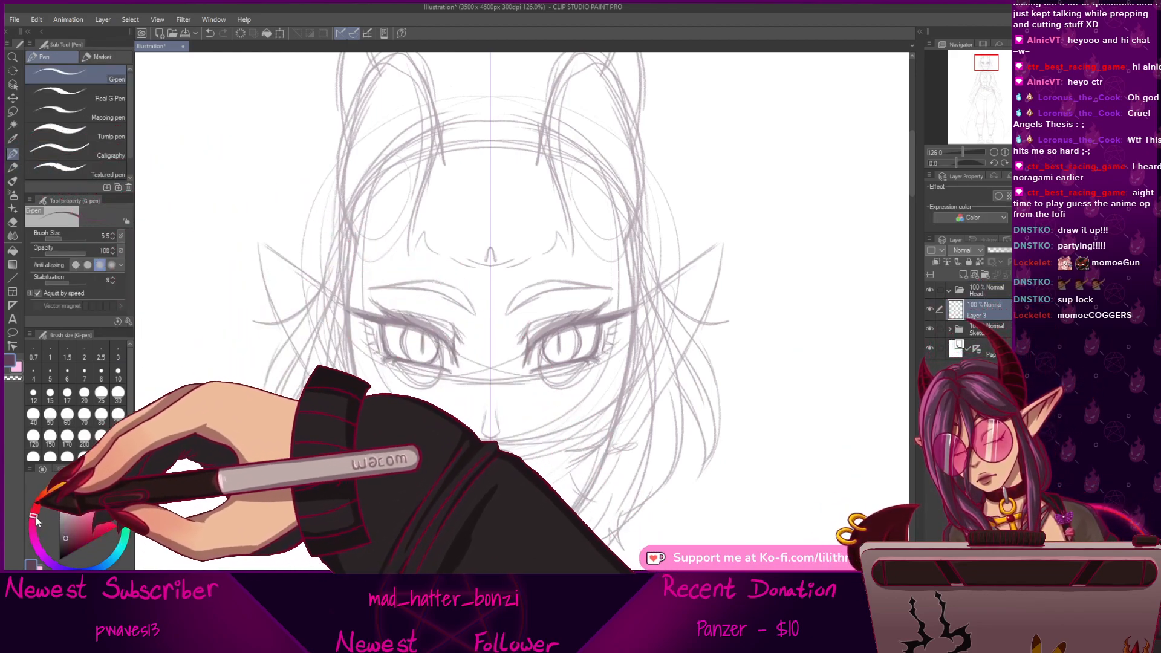
left_click(78, 538)
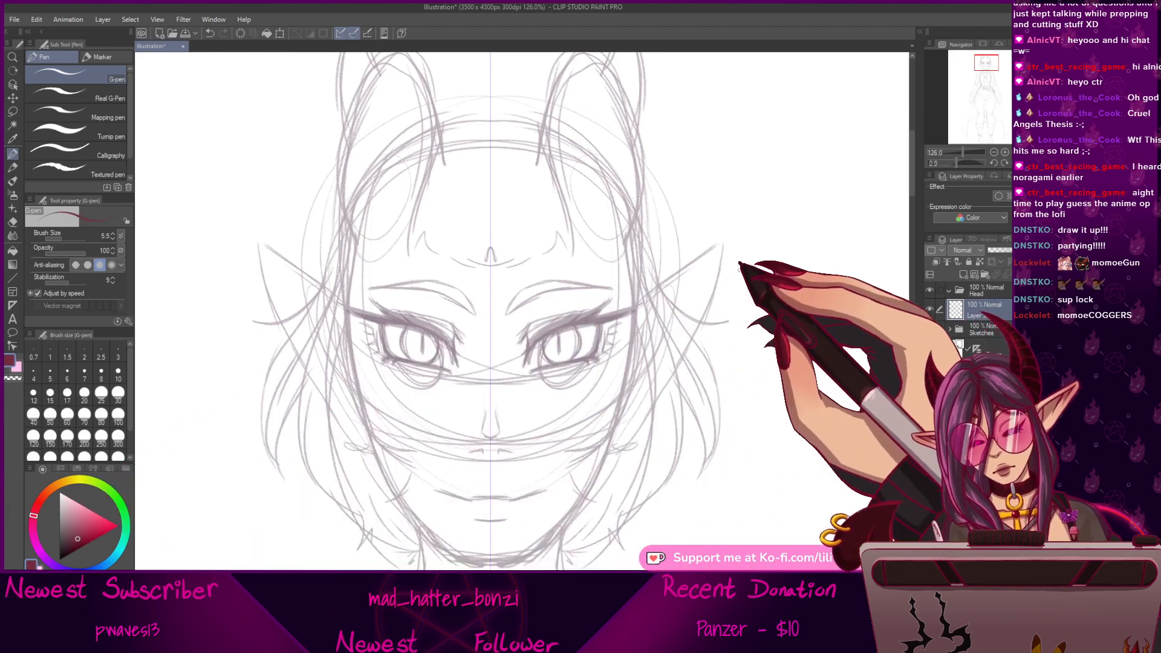
Fine-tune the line colour to a dark crimson, testing it with scribbles beside the head and undoing them.
left_click_drag(813, 183, 805, 434)
key("ctrl+z")
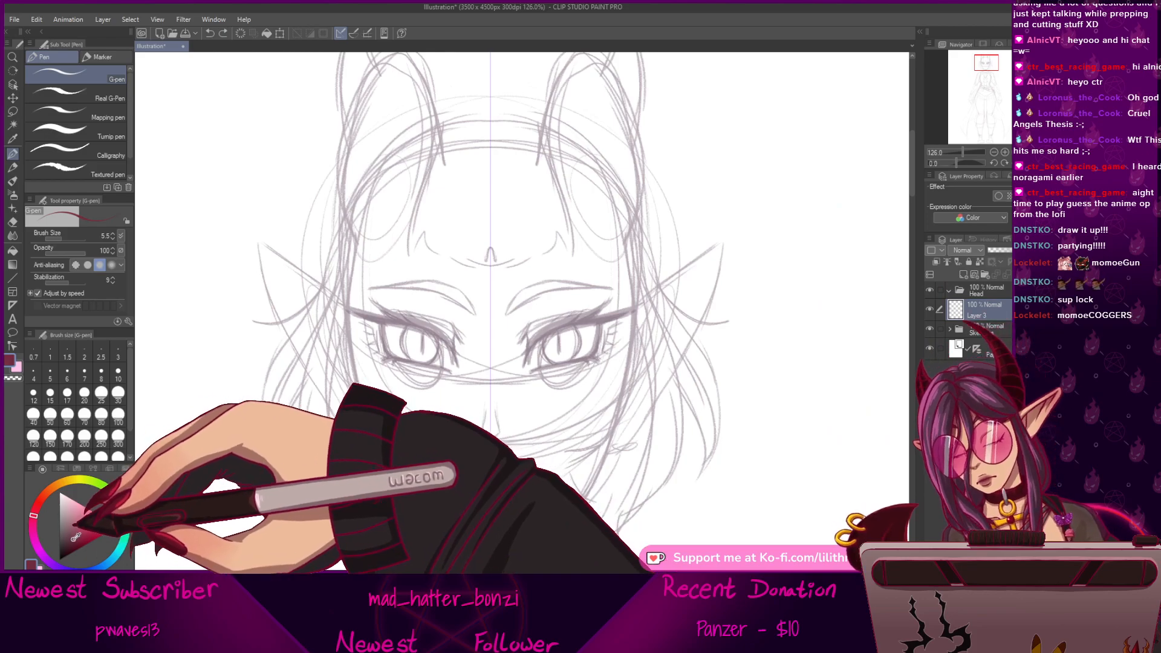
mouse_move(744, 130)
left_mouse_down()
mouse_move(822, 182)
mouse_move(783, 266)
left_mouse_up()
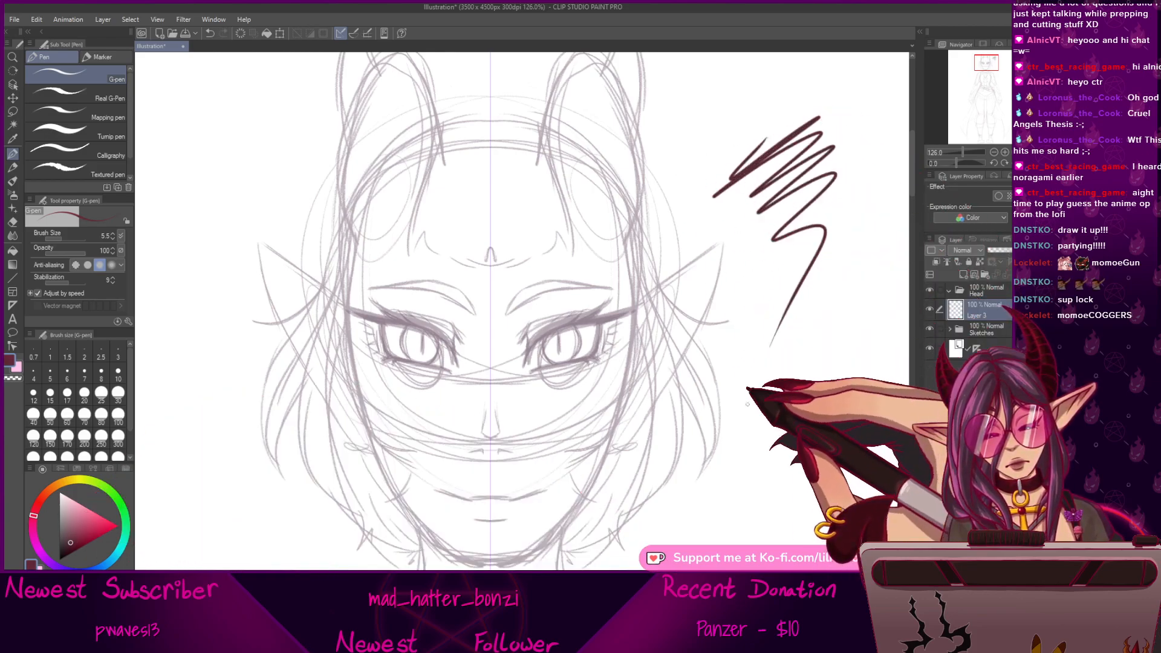
key("ctrl+z")
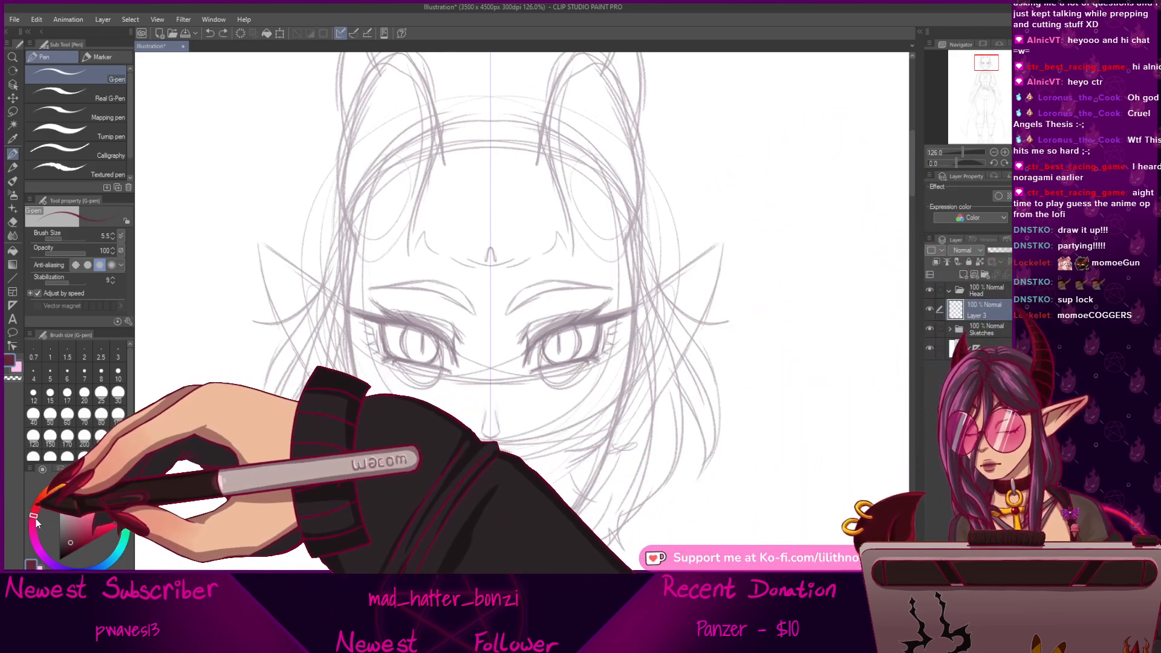
mouse_move(745, 180)
left_mouse_down()
mouse_move(759, 172)
mouse_move(795, 235)
mouse_move(813, 323)
left_mouse_up()
key("ctrl+z")
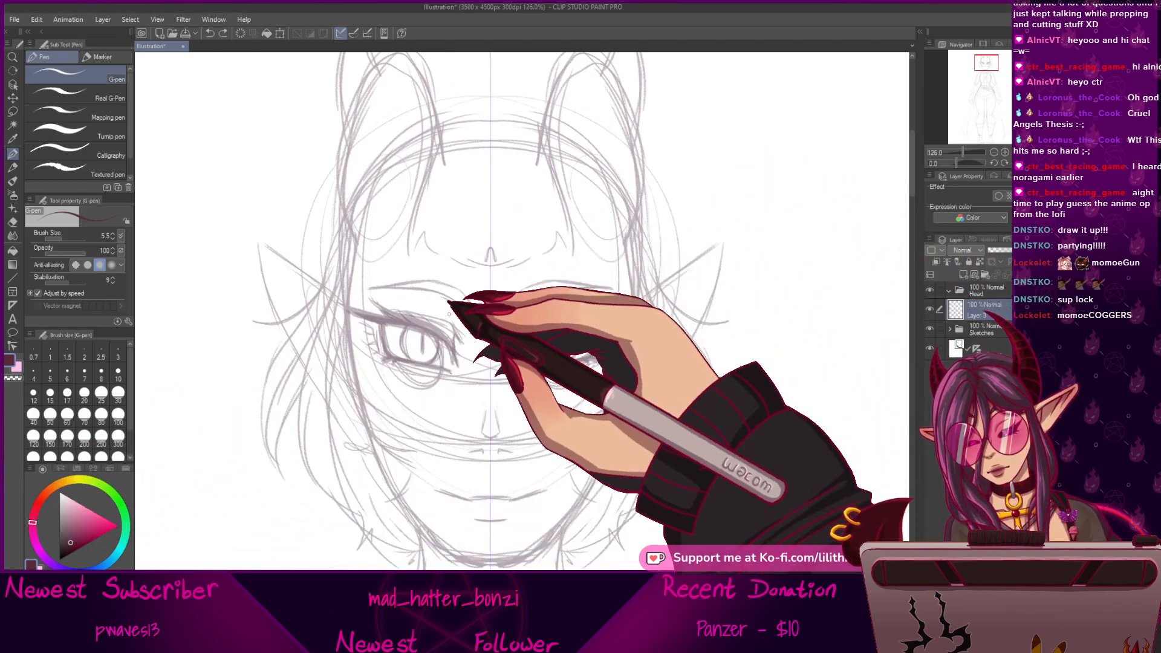
mouse_move(834, 189)
left_mouse_down()
mouse_move(789, 330)
mouse_move(795, 487)
left_mouse_up()
key("ctrl+z")
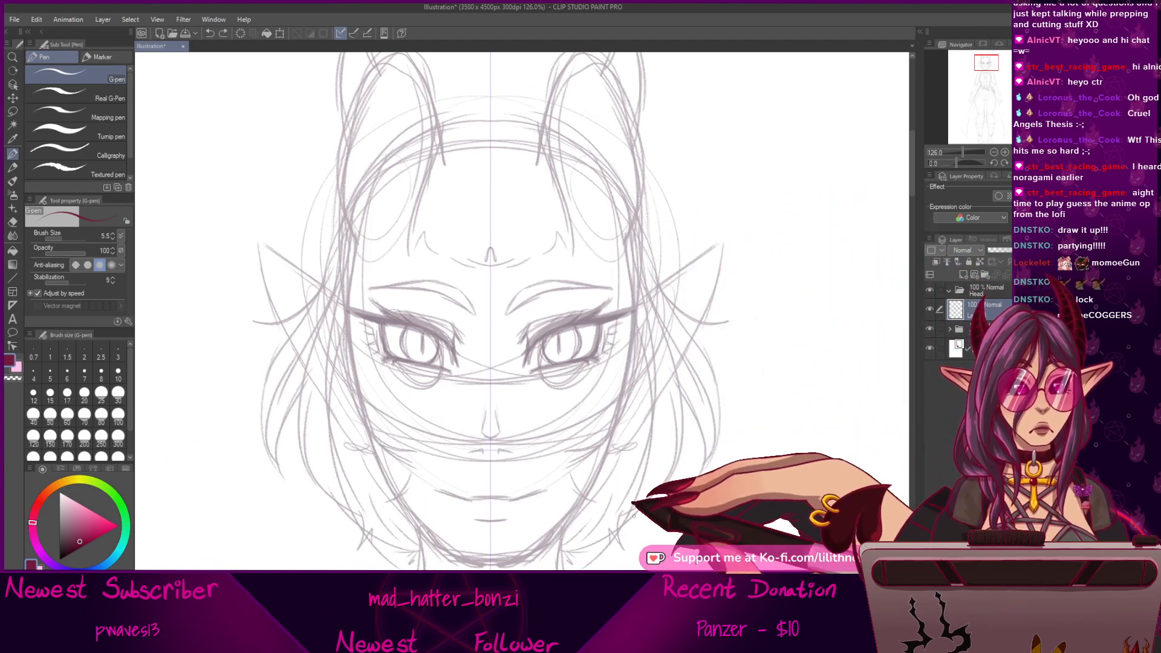
Ink the curved underside of the chin over the sketch, undoing the first stroke and redrawing it across the symmetry line.
left_click_drag(642, 463, 656, 300)
left_click_drag(962, 152, 961, 152)
left_click_drag(596, 453, 609, 389)
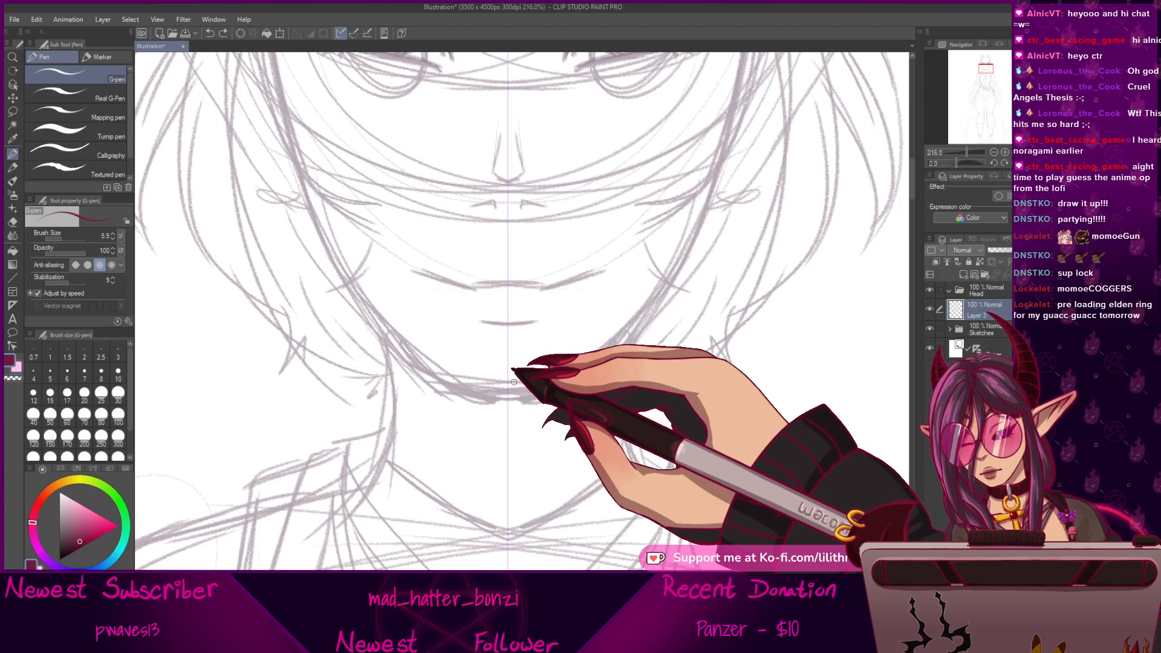
left_click_drag(514, 380, 501, 392)
key("ctrl+z")
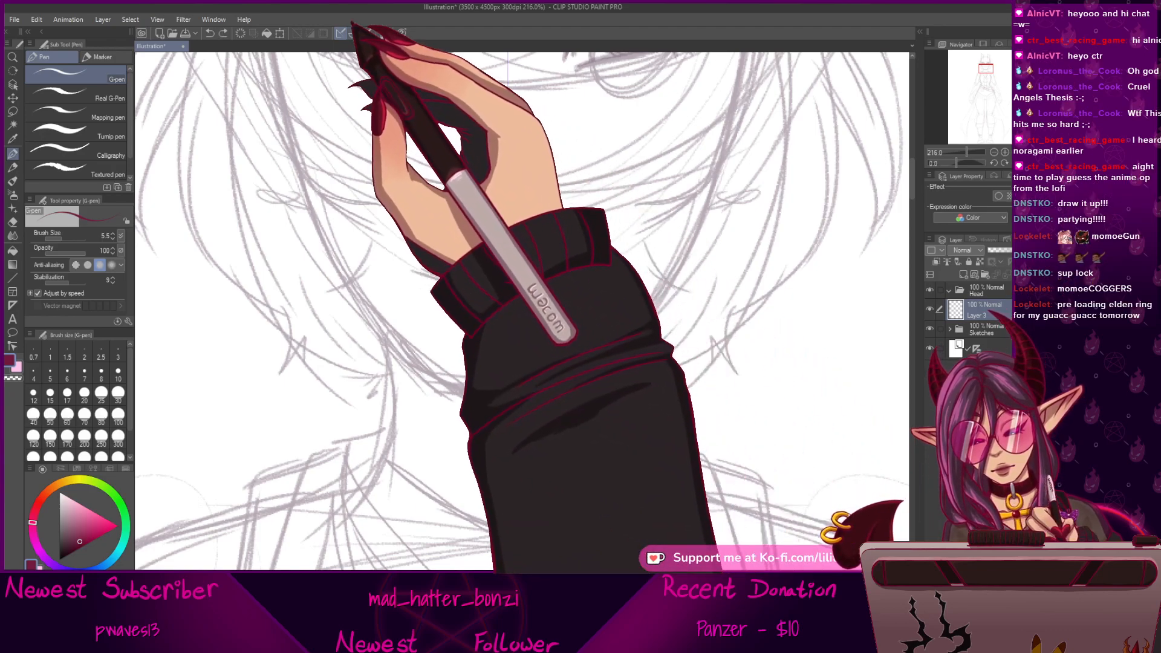
left_click_drag(467, 391, 520, 393)
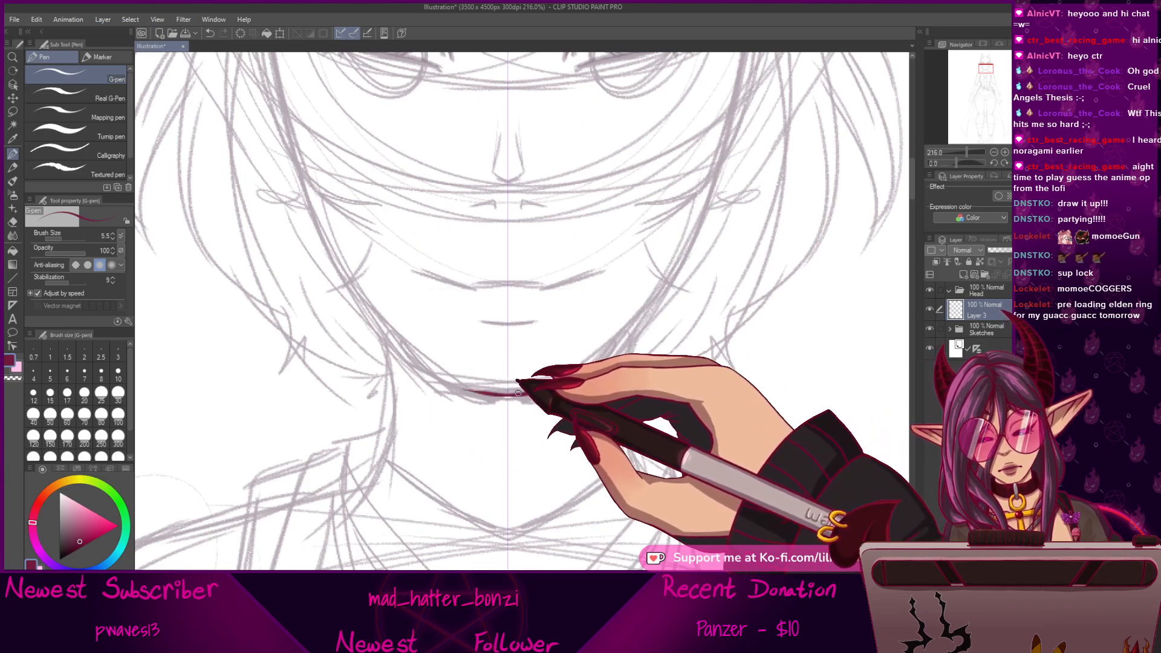
left_click_drag(423, 371, 533, 398)
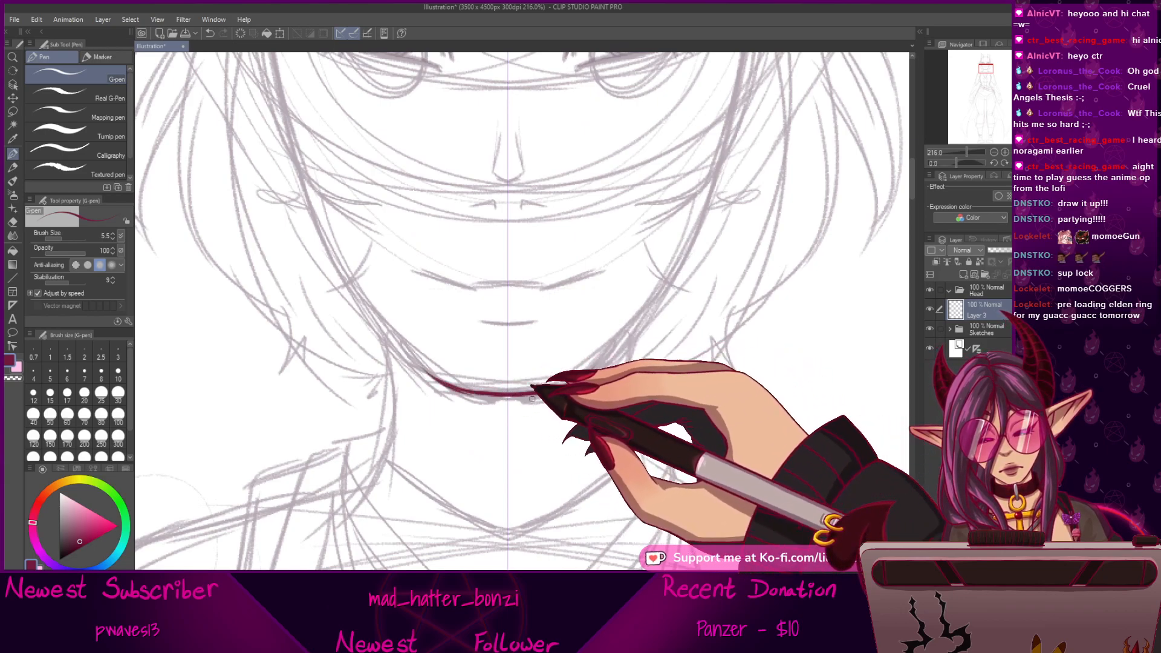
Ink the mirrored sides of the face from the temples past the eyes to the cheeks, replacing the first stroke.
left_click_drag(700, 322, 595, 424)
left_click_drag(966, 152, 964, 153)
left_click_drag(606, 156, 598, 235)
key("ctrl+z")
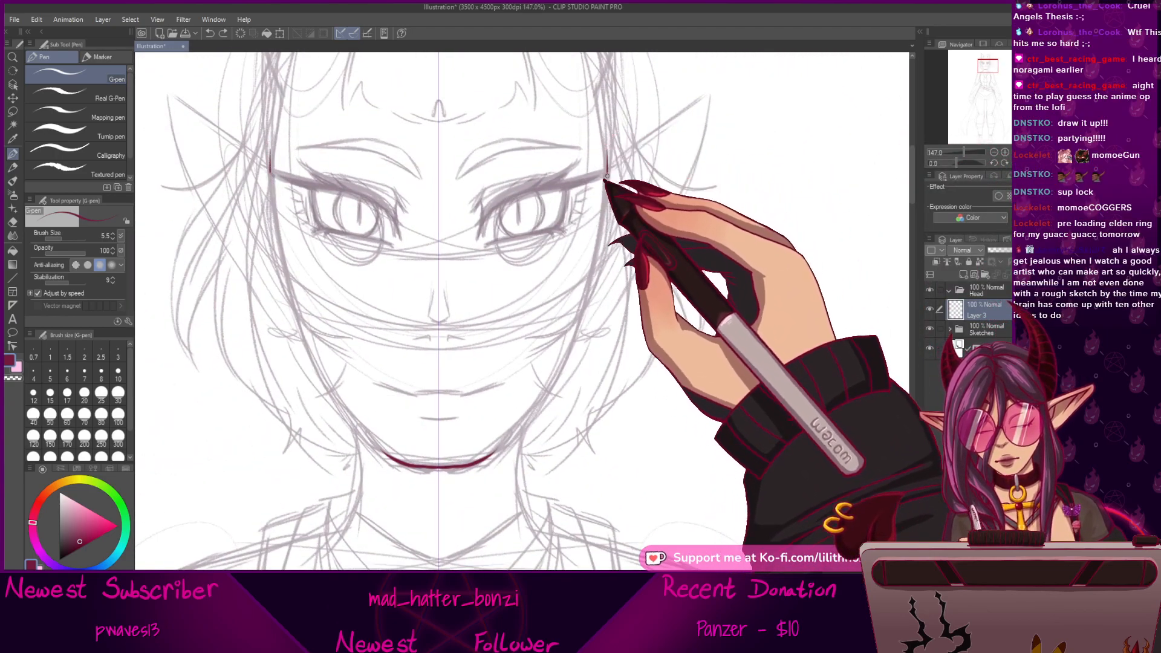
left_click_drag(607, 151, 596, 245)
left_click_drag(602, 194, 578, 313)
left_click_drag(597, 233, 577, 321)
left_click_drag(589, 278, 577, 317)
Ink the mirrored jawline from the cheeks to the chin line, redoing the stroke where it joins the chin.
mouse_move(534, 427)
left_mouse_down()
mouse_move(622, 321)
mouse_move(628, 333)
left_mouse_up()
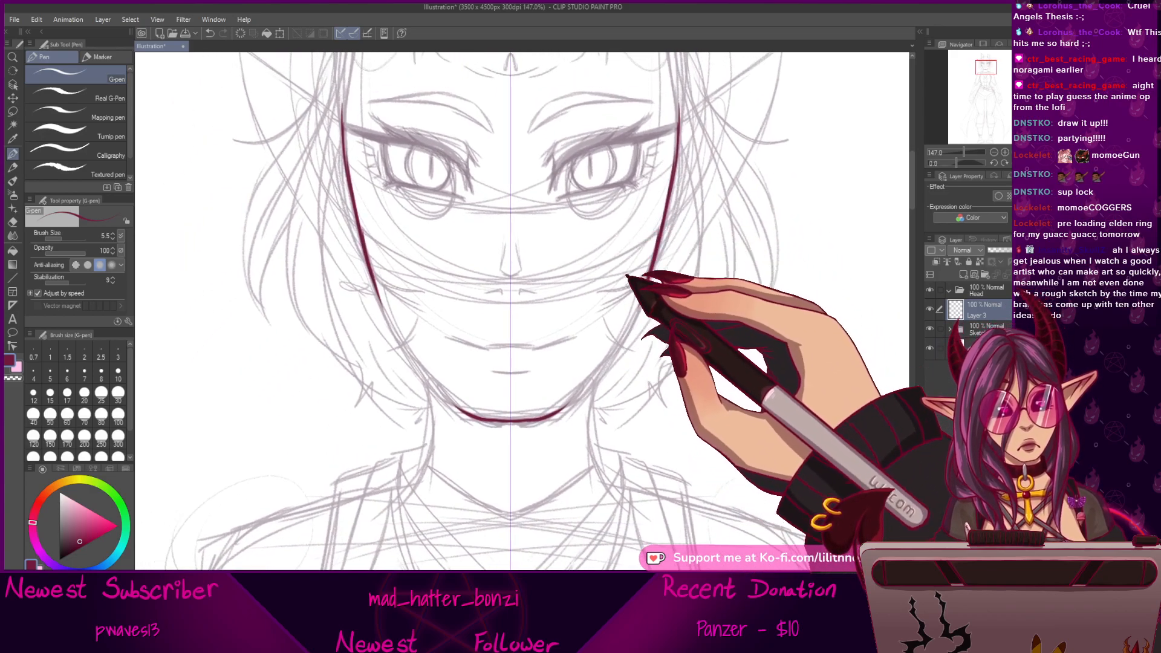
left_click_drag(643, 292, 606, 363)
mouse_move(642, 294)
left_mouse_down()
mouse_move(572, 379)
mouse_move(628, 321)
mouse_move(549, 402)
mouse_move(616, 337)
mouse_move(556, 411)
left_mouse_up()
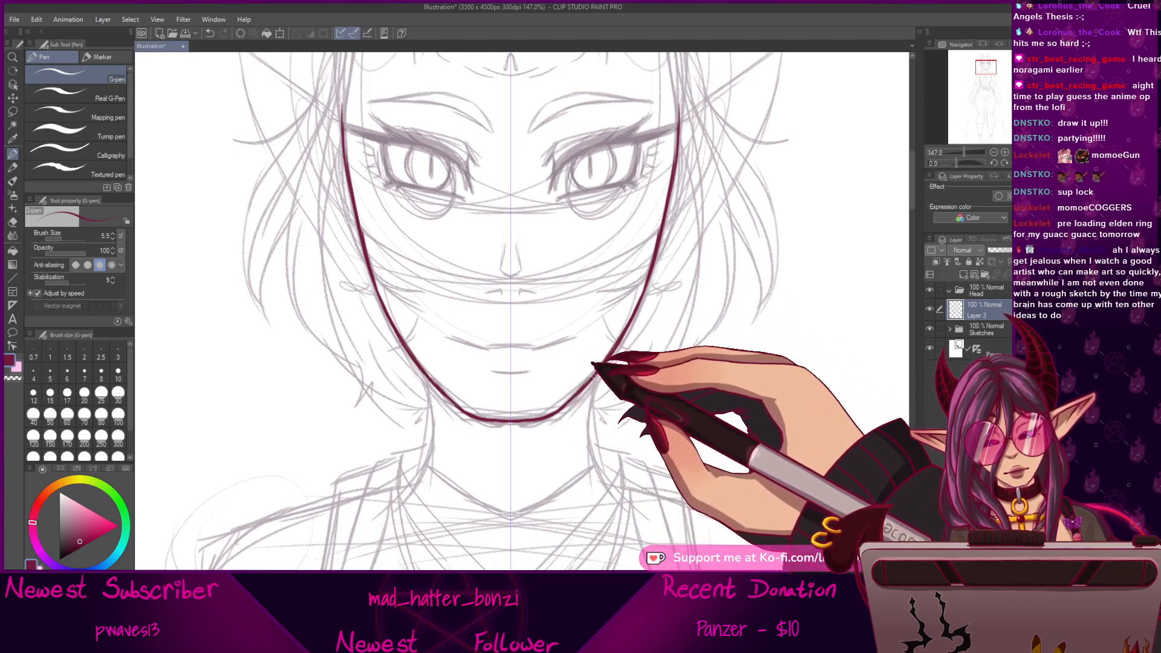
key("ctrl+z")
left_click_drag(594, 373, 557, 411)
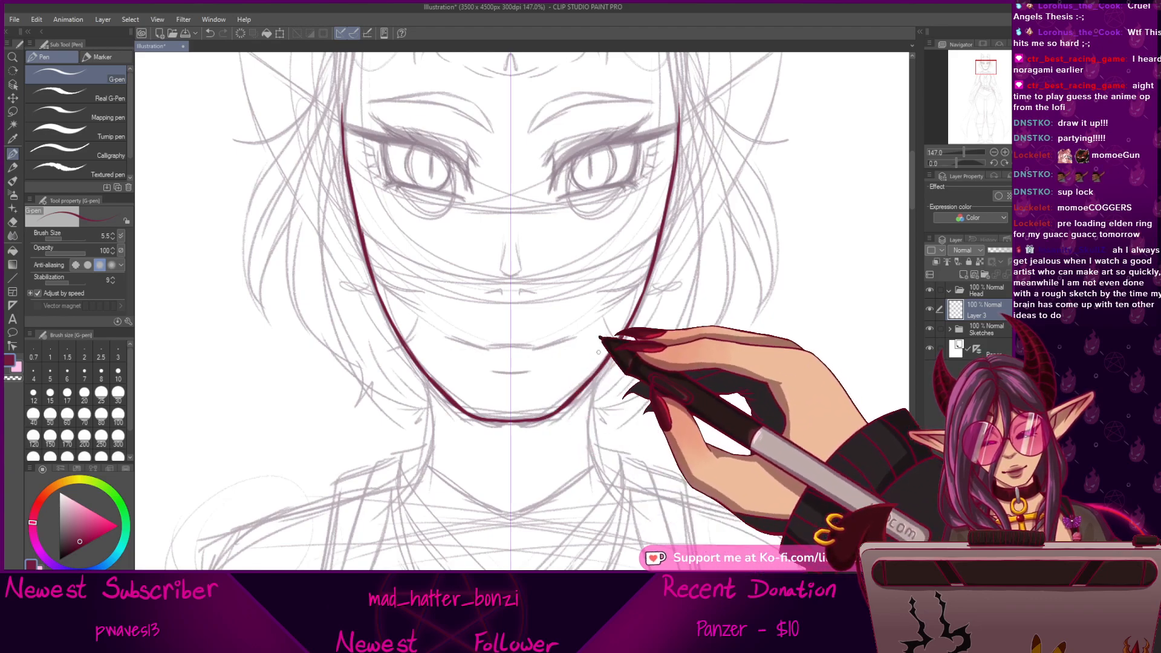
Extend the face outline up from the temples and close it over the crown to complete the head shape.
mouse_move(614, 186)
left_mouse_down()
mouse_move(614, 318)
mouse_move(640, 391)
mouse_move(657, 388)
left_mouse_up()
left_click_drag(384, 293, 393, 366)
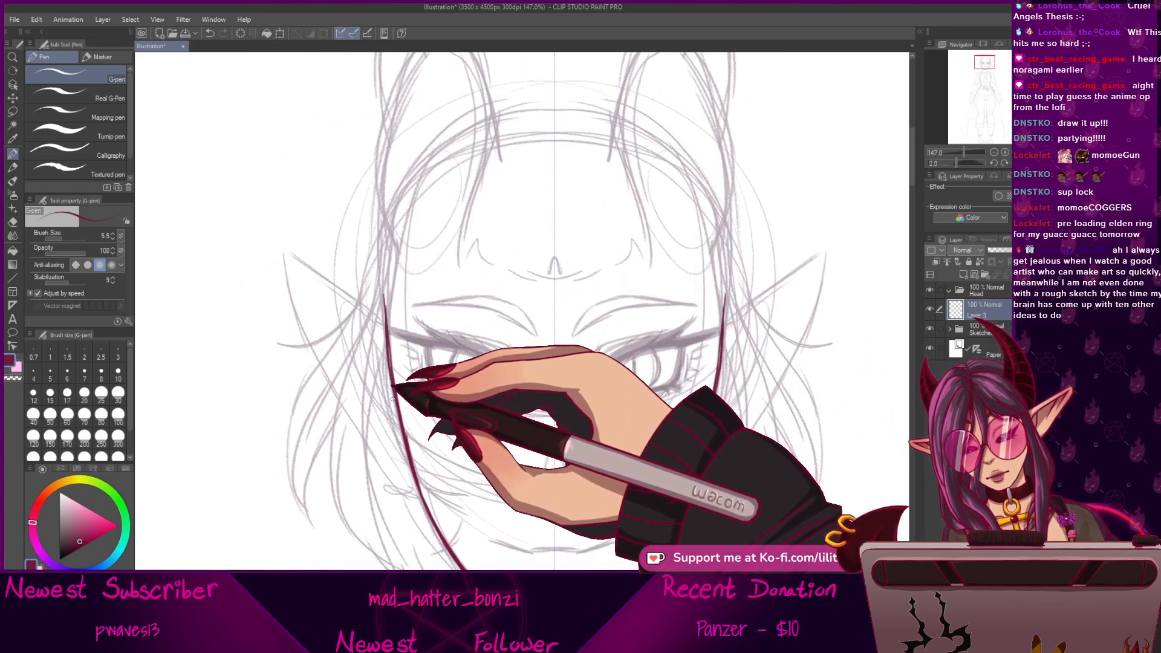
left_click_drag(423, 181, 385, 294)
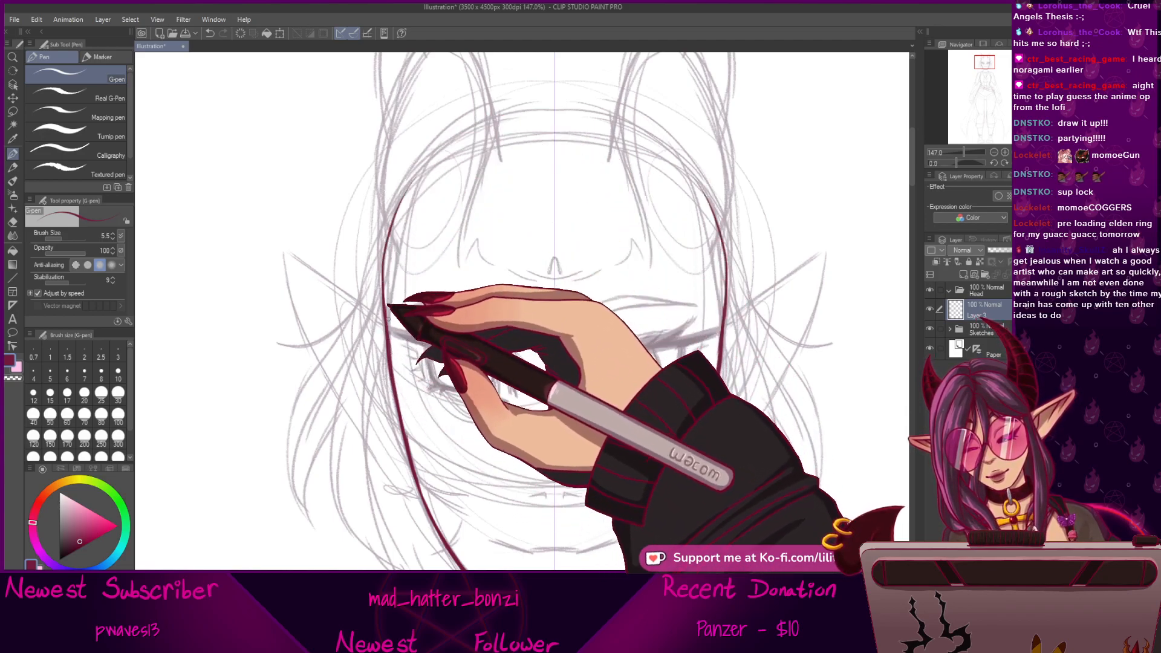
left_click_drag(426, 172, 561, 107)
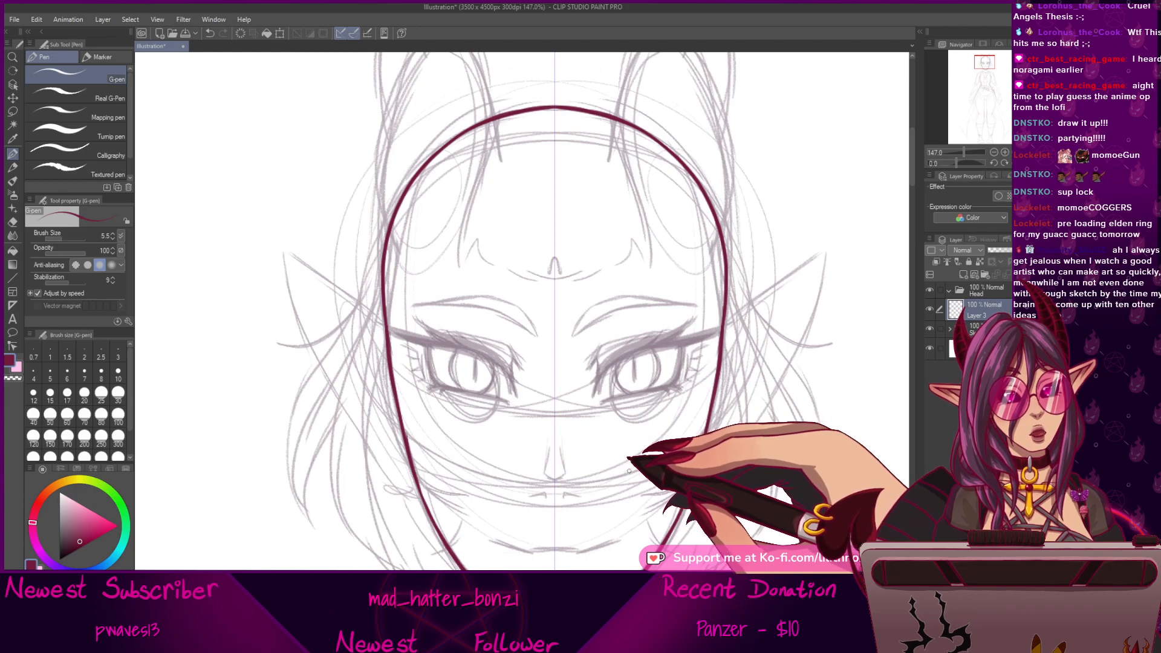
Reinforce the chin line with a short stroke beside the symmetry line.
left_click_drag(700, 555, 676, 376)
left_click_drag(706, 486, 705, 487)
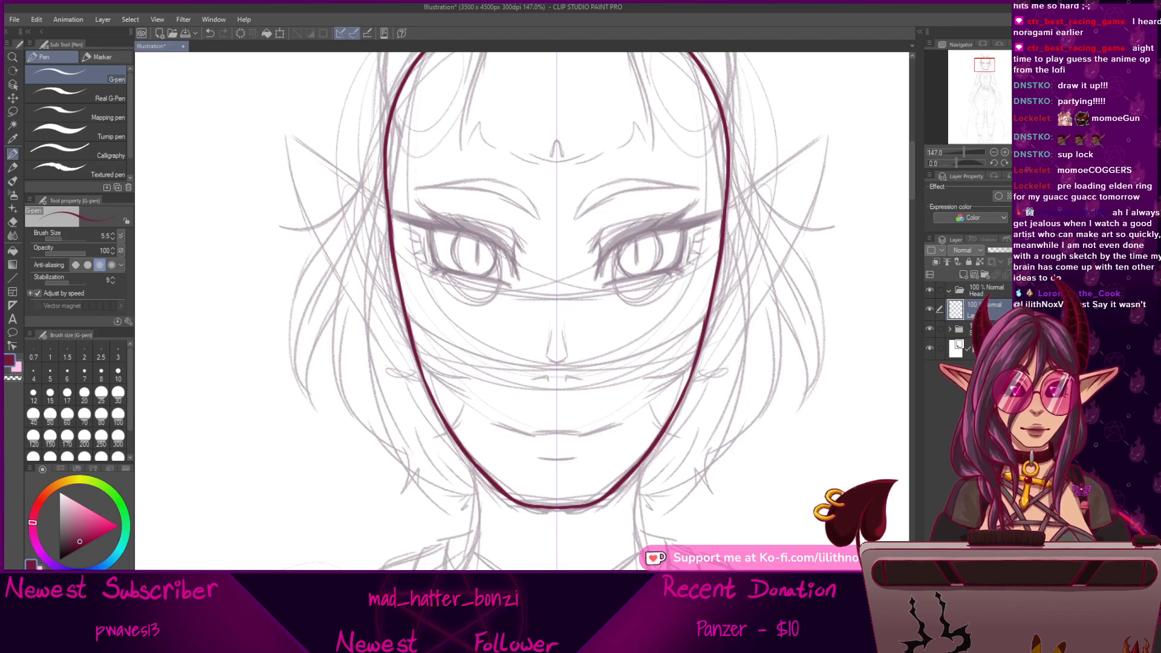
left_click_drag(695, 432, 752, 319)
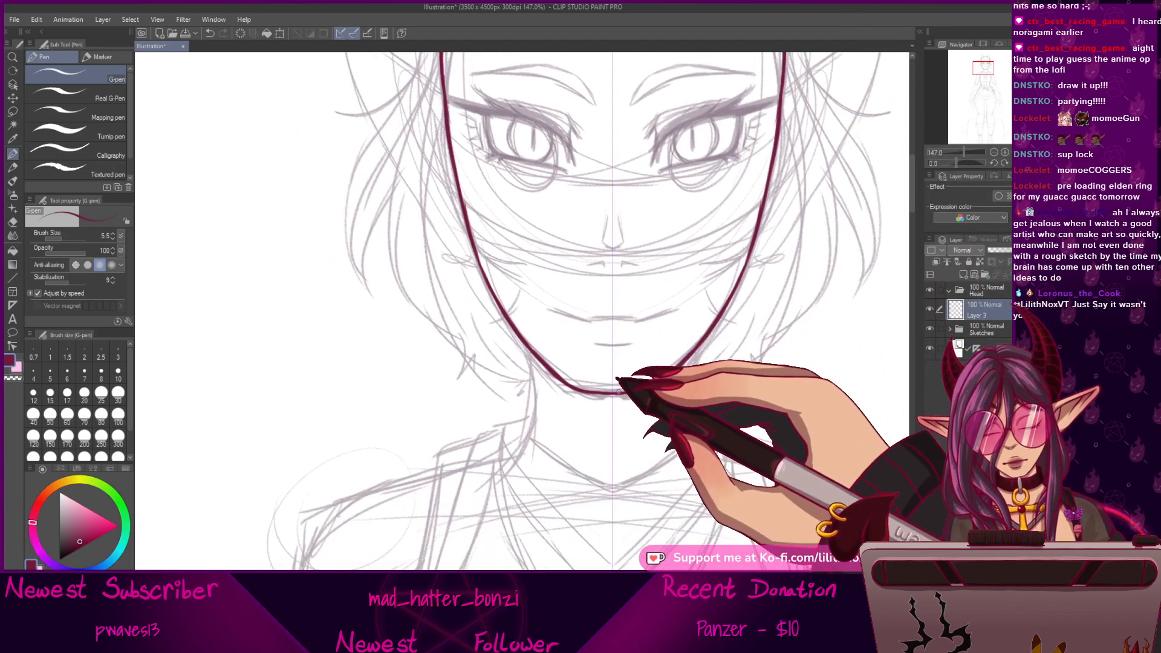
left_click_drag(620, 393, 650, 386)
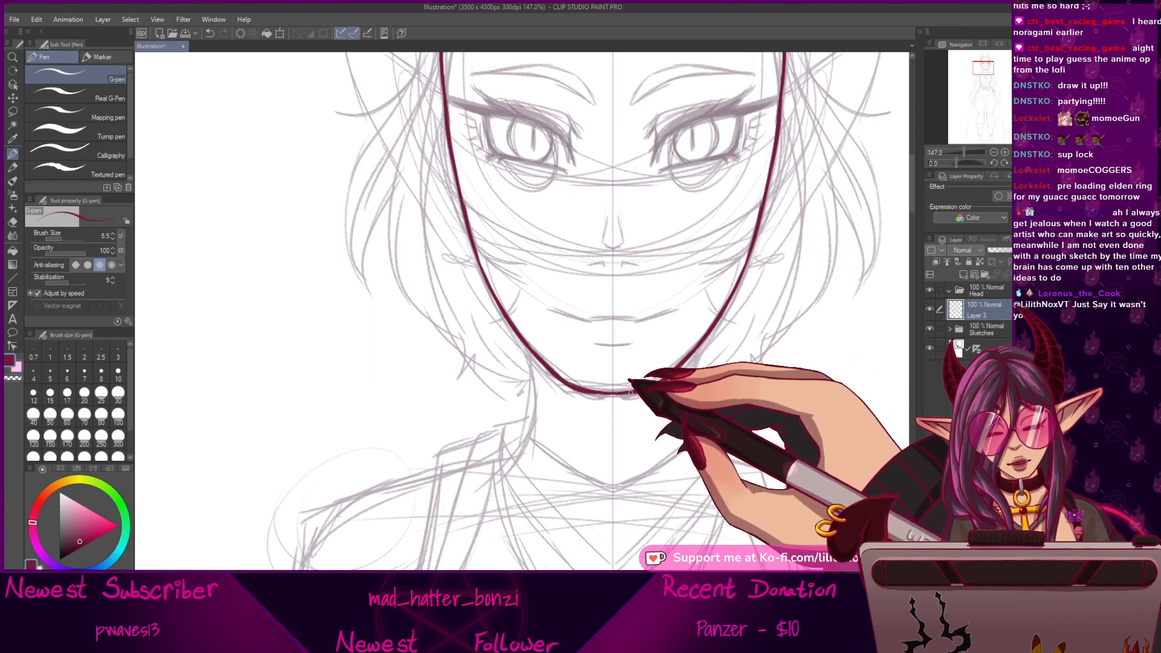
left_click_drag(715, 358, 677, 421)
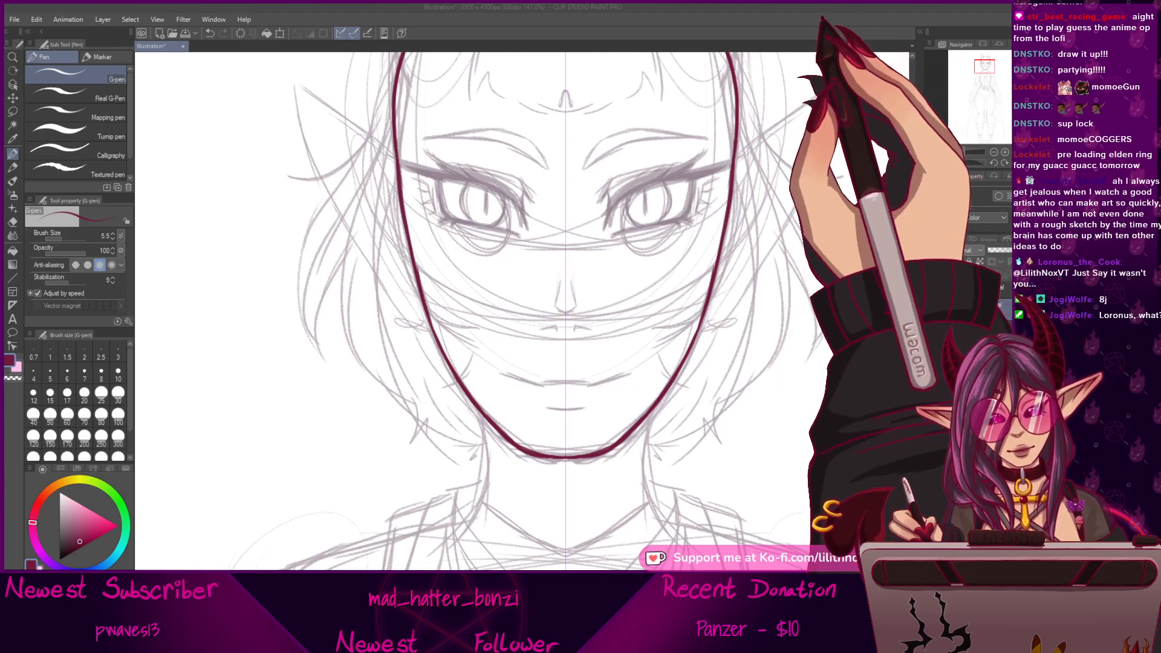
left_click_drag(738, 343, 722, 428)
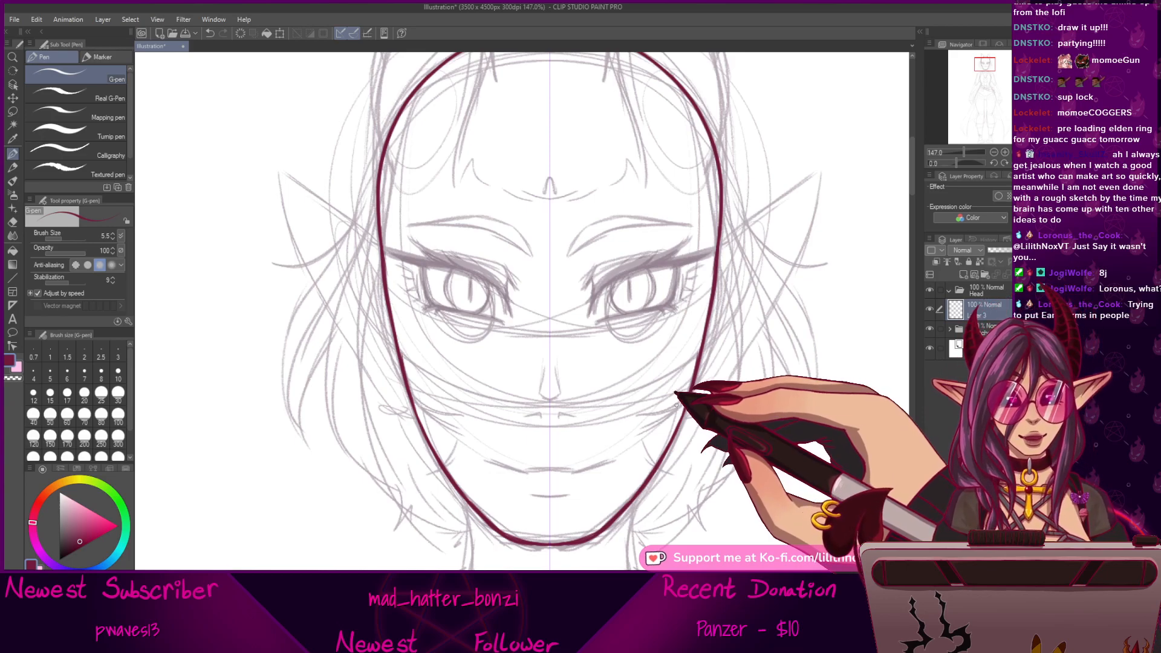
left_click_drag(684, 350, 712, 325)
left_click_drag(705, 454, 703, 495)
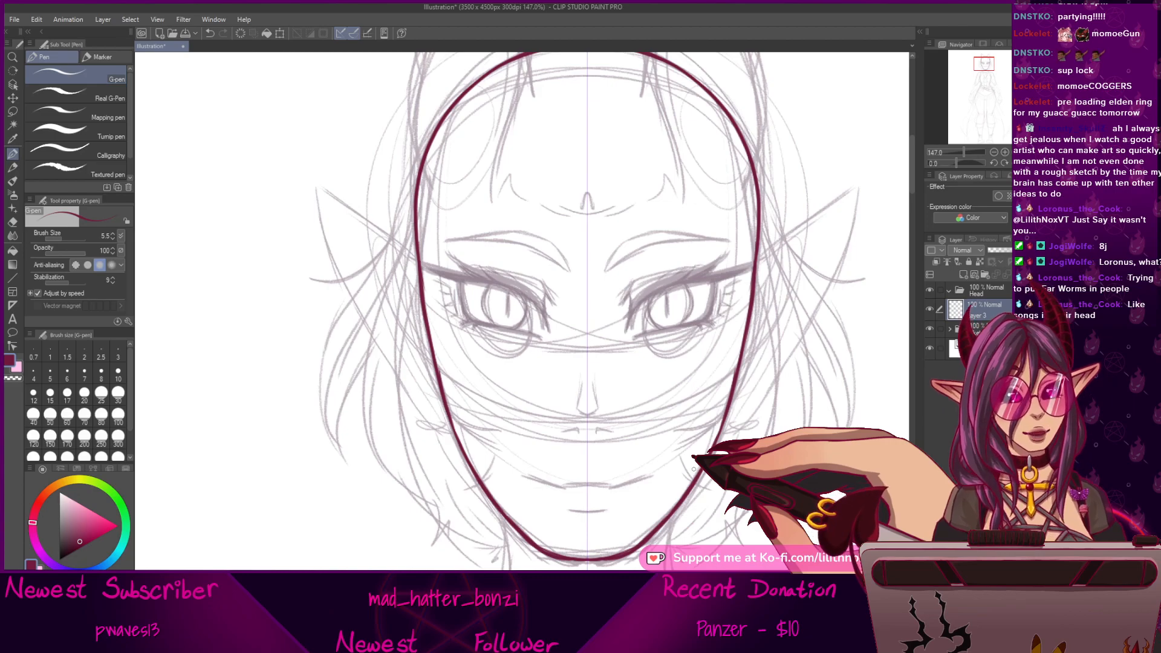
mouse_move(747, 455)
left_mouse_down()
mouse_move(710, 434)
mouse_move(713, 481)
mouse_move(694, 439)
left_mouse_up()
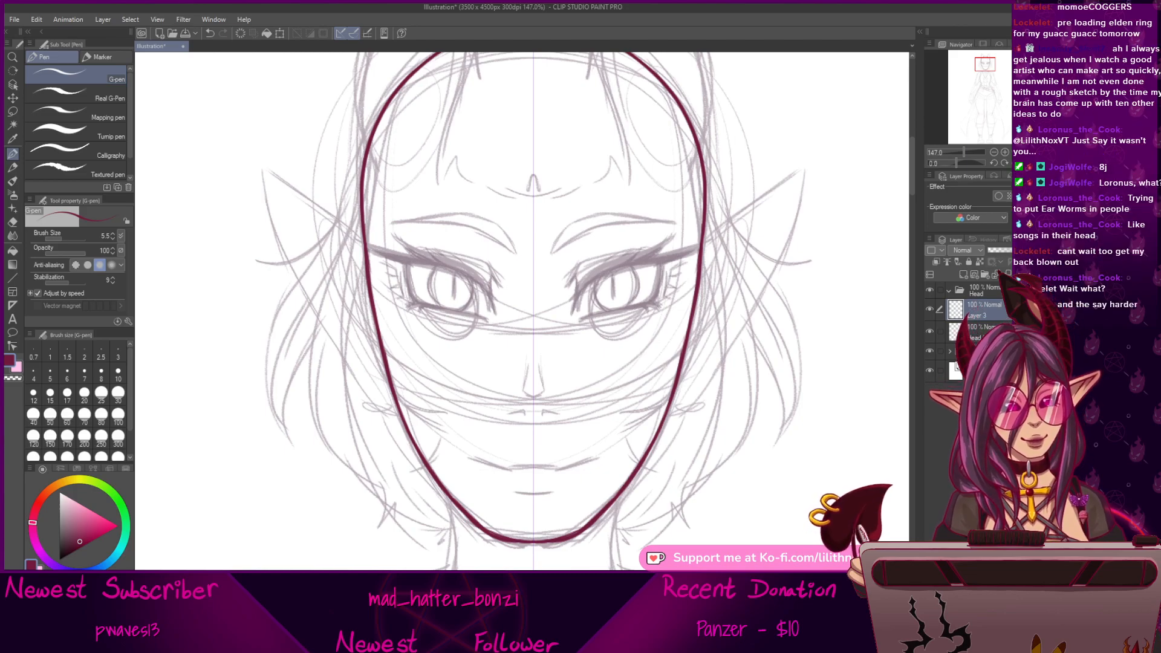
Ink the upper eyelid curve of both eyes on the new layer, from the inner corners to the outer ends.
scroll(596, 308, "up", 5)
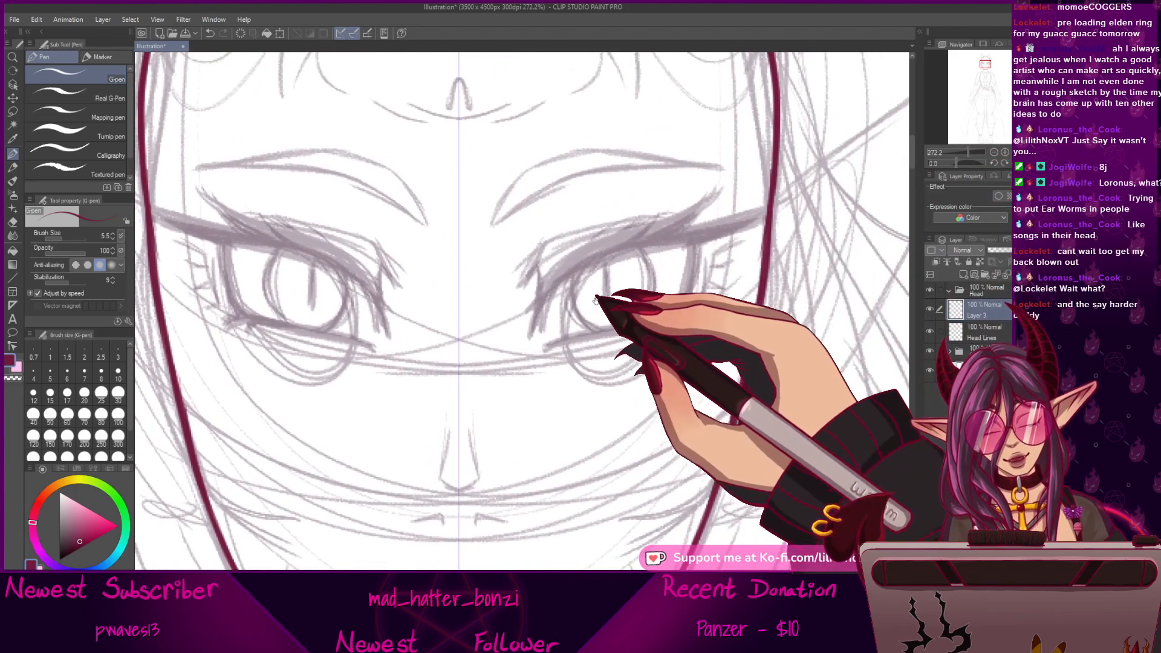
left_click_drag(541, 298, 532, 327)
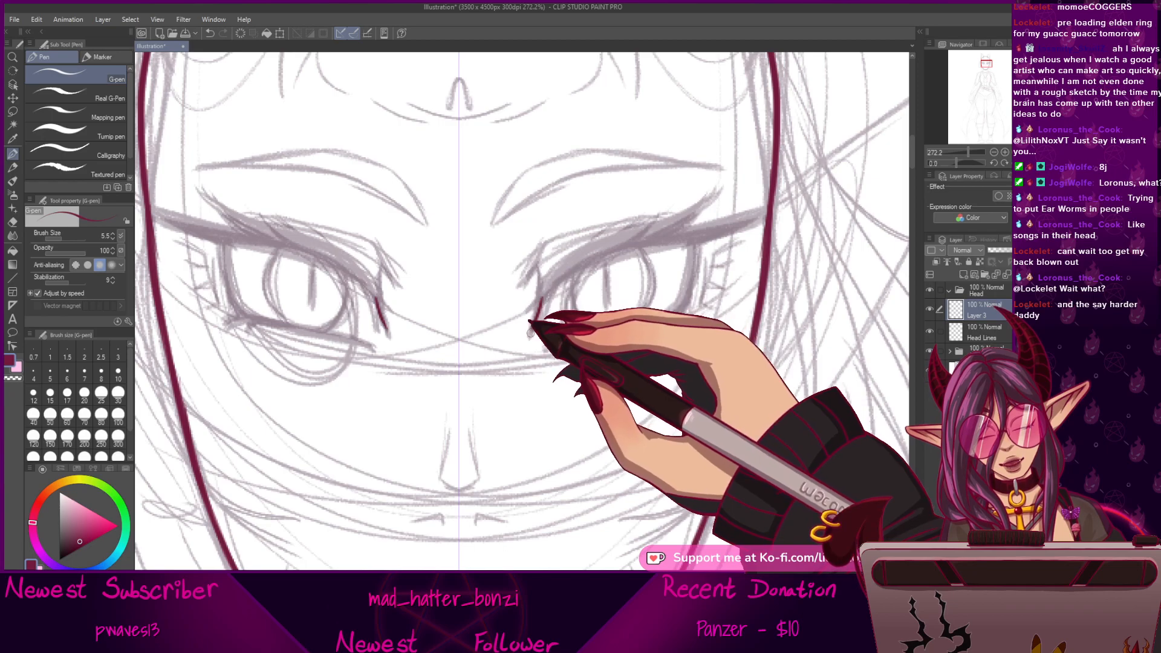
left_click_drag(551, 283, 675, 242)
mouse_move(580, 269)
left_mouse_down()
mouse_move(704, 223)
mouse_move(610, 257)
left_mouse_up()
mouse_move(683, 242)
left_mouse_down()
mouse_move(576, 268)
mouse_move(537, 294)
left_mouse_up()
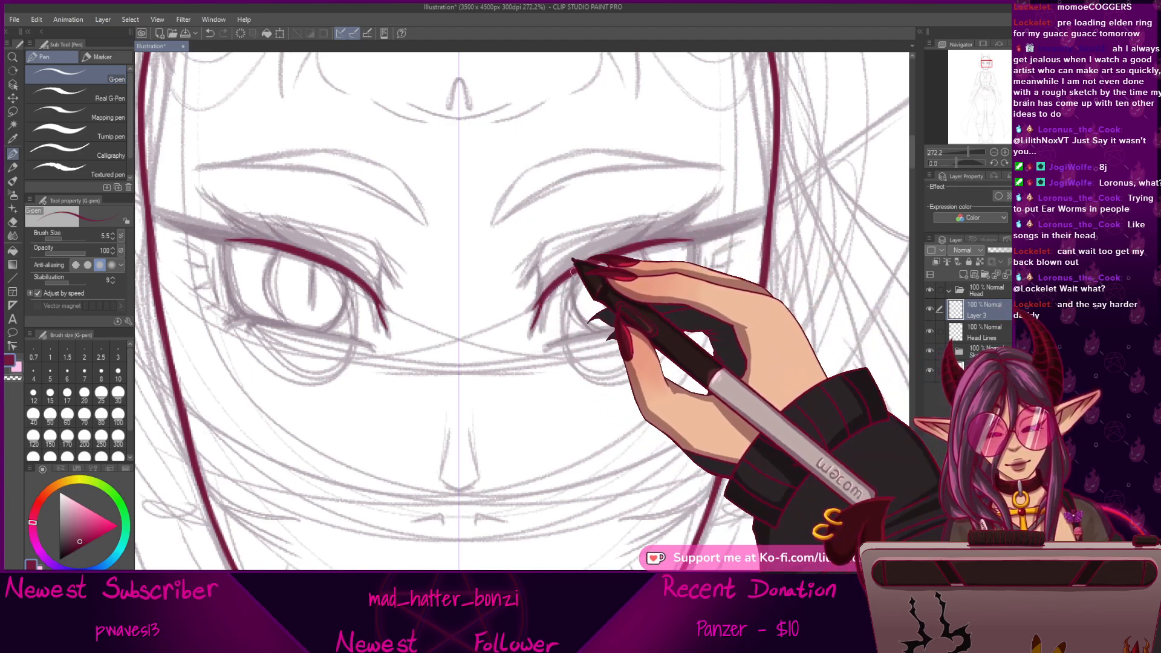
Thicken the upper eyelid lines into tapered bands, undoing one stroke and filling out the outer ends.
mouse_move(657, 240)
left_mouse_down()
mouse_move(548, 274)
mouse_move(648, 229)
mouse_move(579, 250)
mouse_move(640, 231)
mouse_move(544, 289)
left_mouse_up()
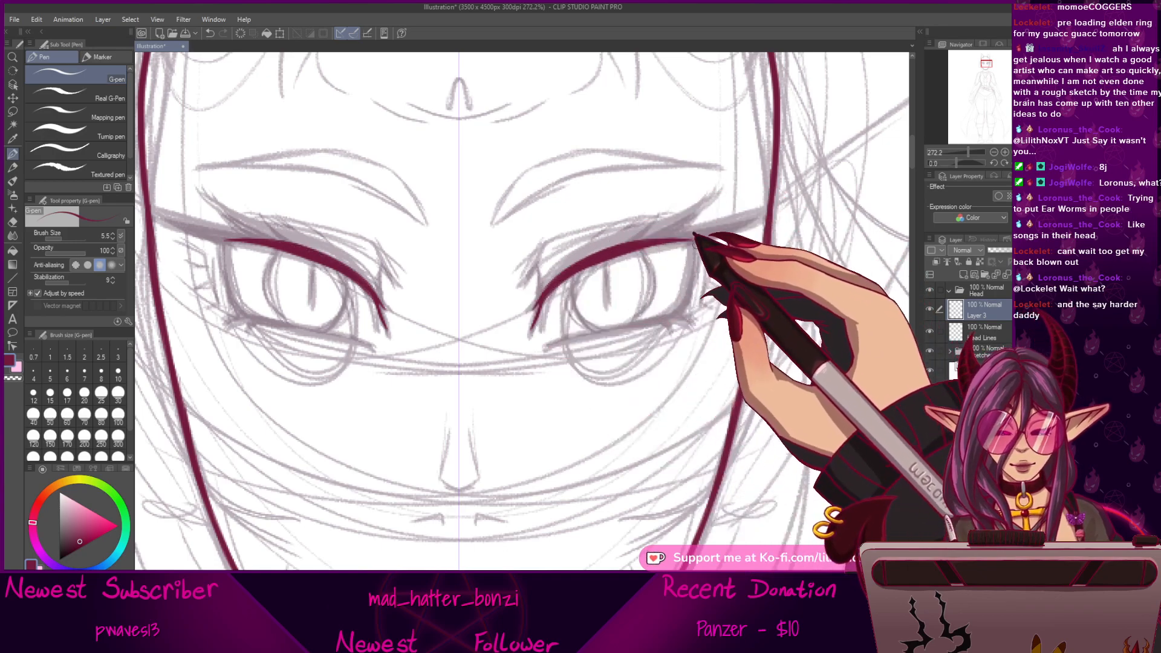
left_click_drag(675, 242, 650, 247)
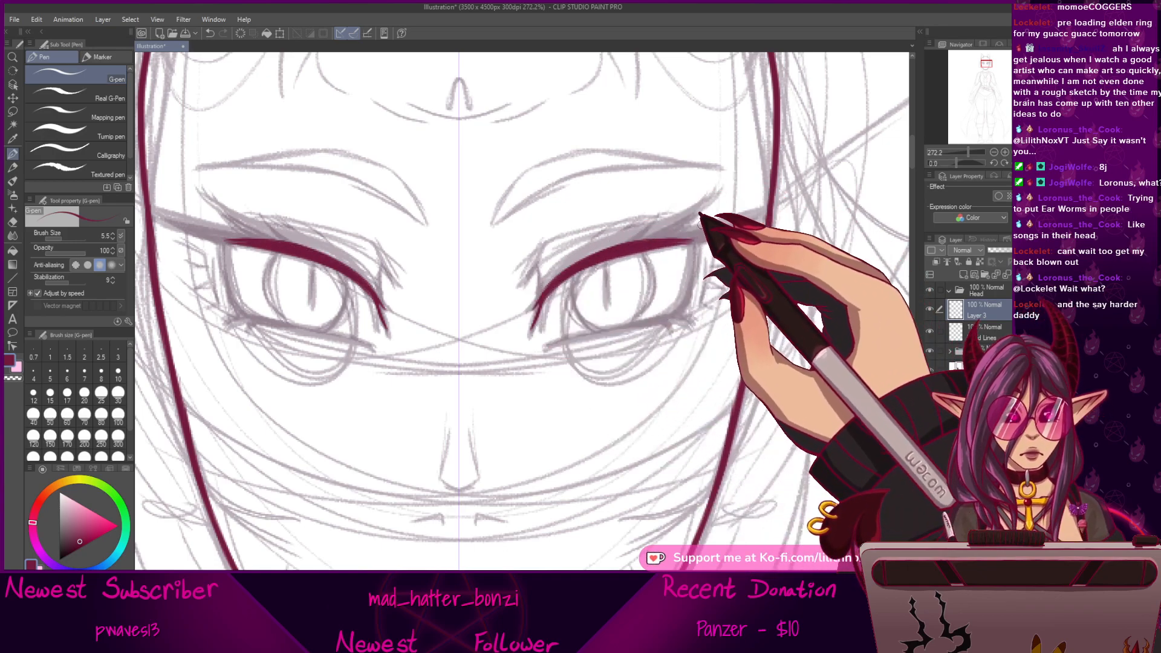
key("ctrl+z")
left_click_drag(689, 235, 595, 260)
left_click_drag(692, 233, 557, 273)
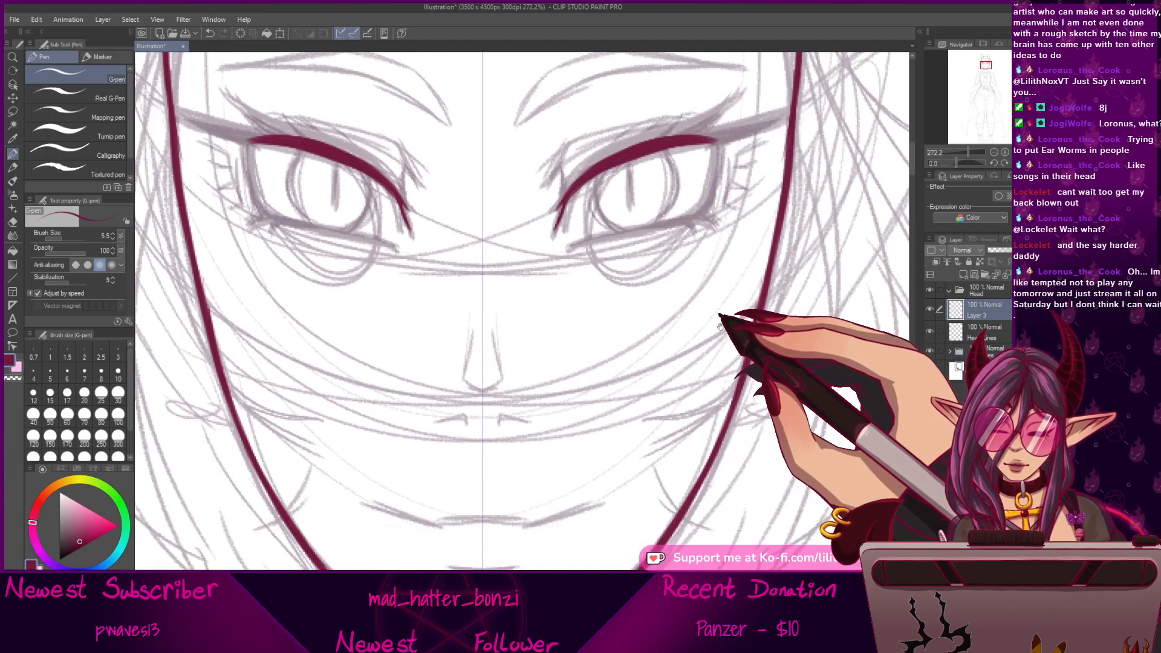
Hide the sketches to check the inked eyelids and face outline on their own, and show the sketches again.
left_click_drag(693, 427, 665, 434)
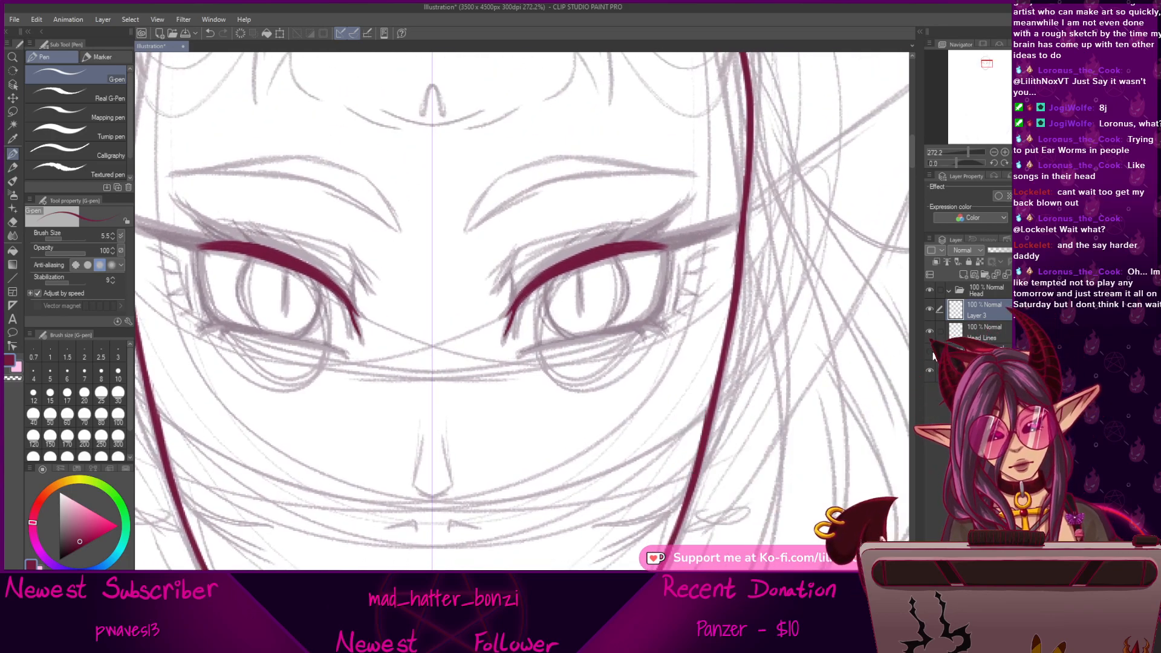
left_click(930, 350)
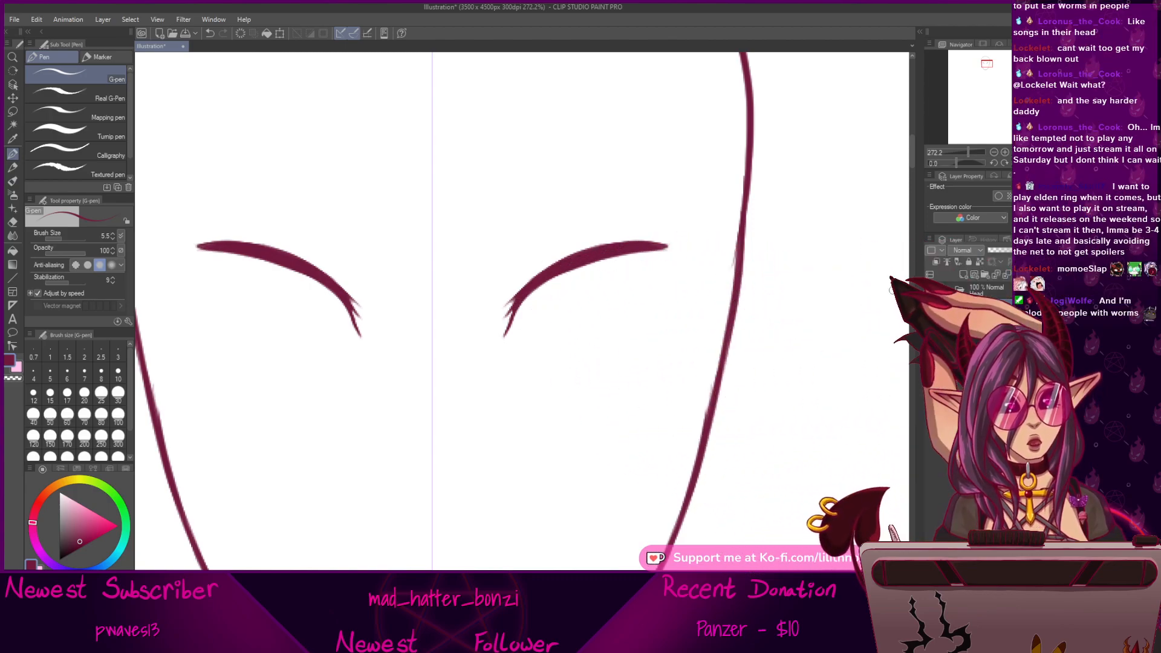
left_click(929, 351)
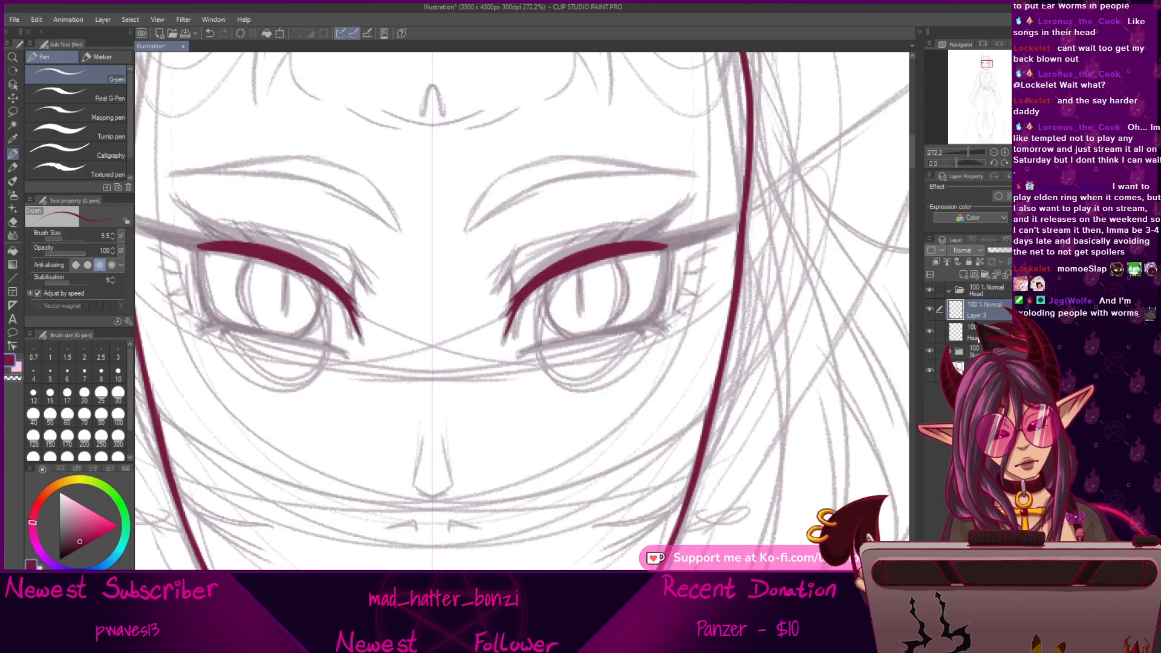
Add a new layer above Head Lines and ink the outer side lash line of both eyes down from the upper lid.
left_click(979, 334)
left_click(963, 275)
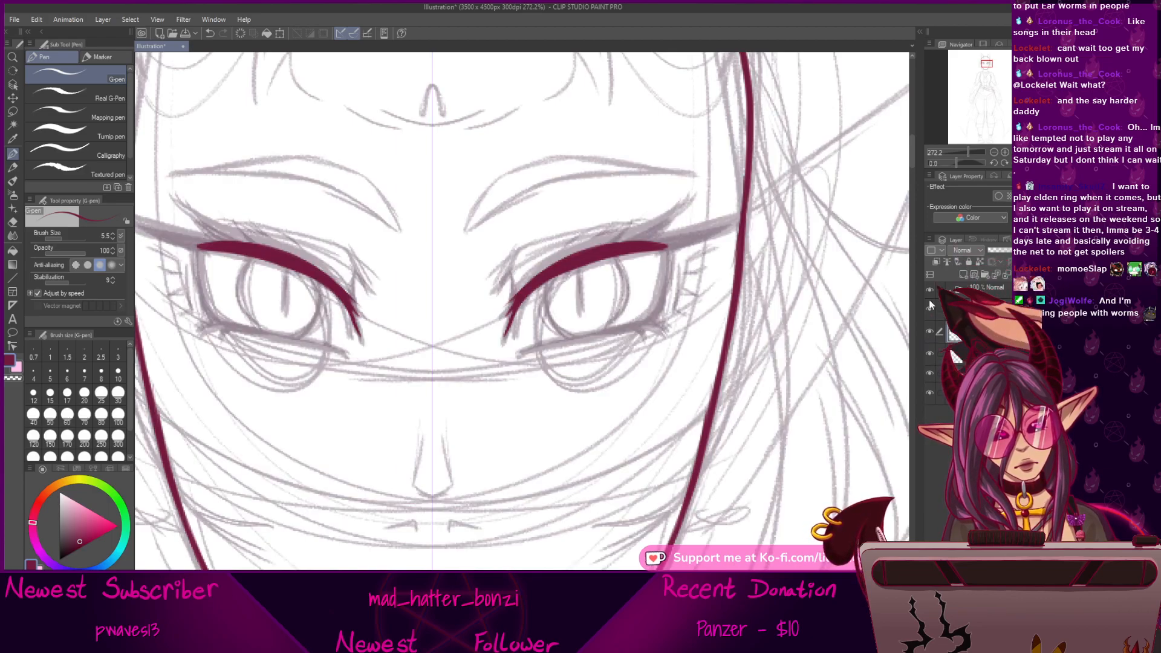
left_click_drag(640, 352, 622, 371)
mouse_move(649, 265)
left_mouse_down()
mouse_move(640, 299)
mouse_move(646, 258)
mouse_move(632, 342)
left_mouse_up()
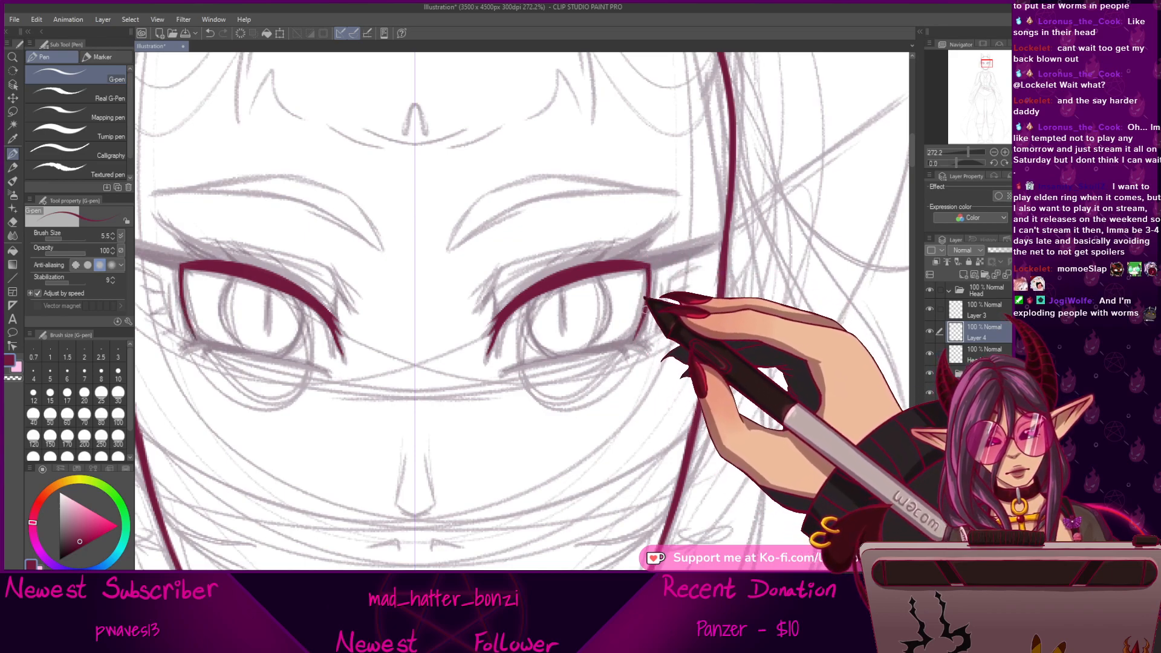
left_click_drag(650, 285, 631, 343)
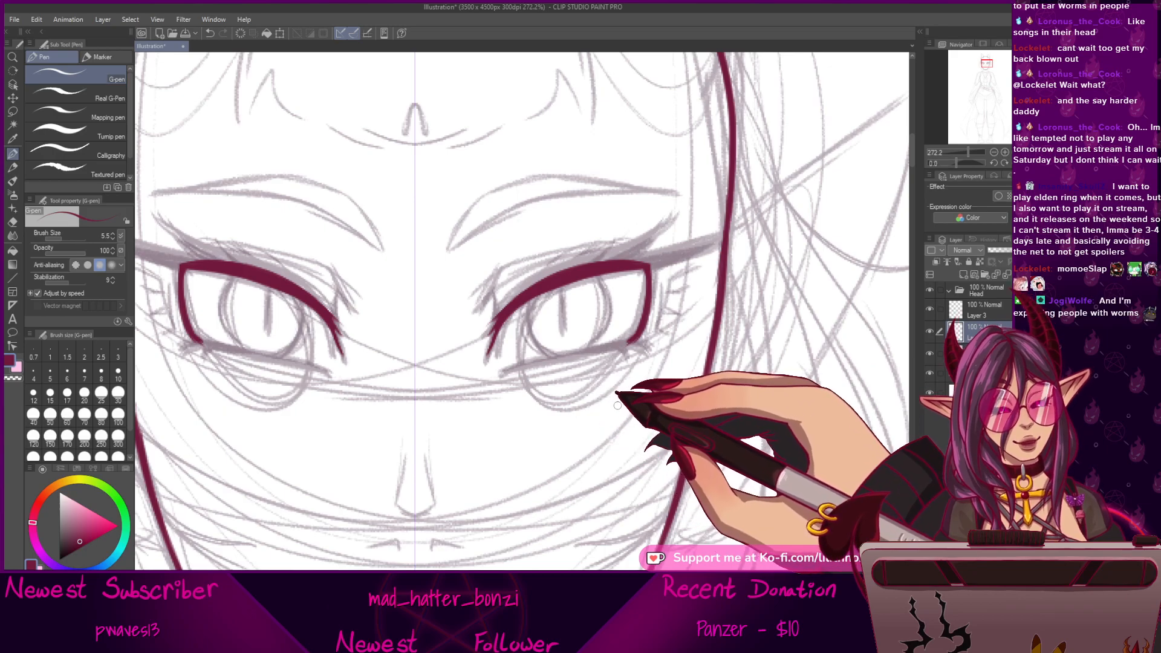
Ink the lower eyelid lines of both eyes on their own layer, redoing one stroke, and hide the Side Lash layer.
left_click_drag(668, 394, 722, 382)
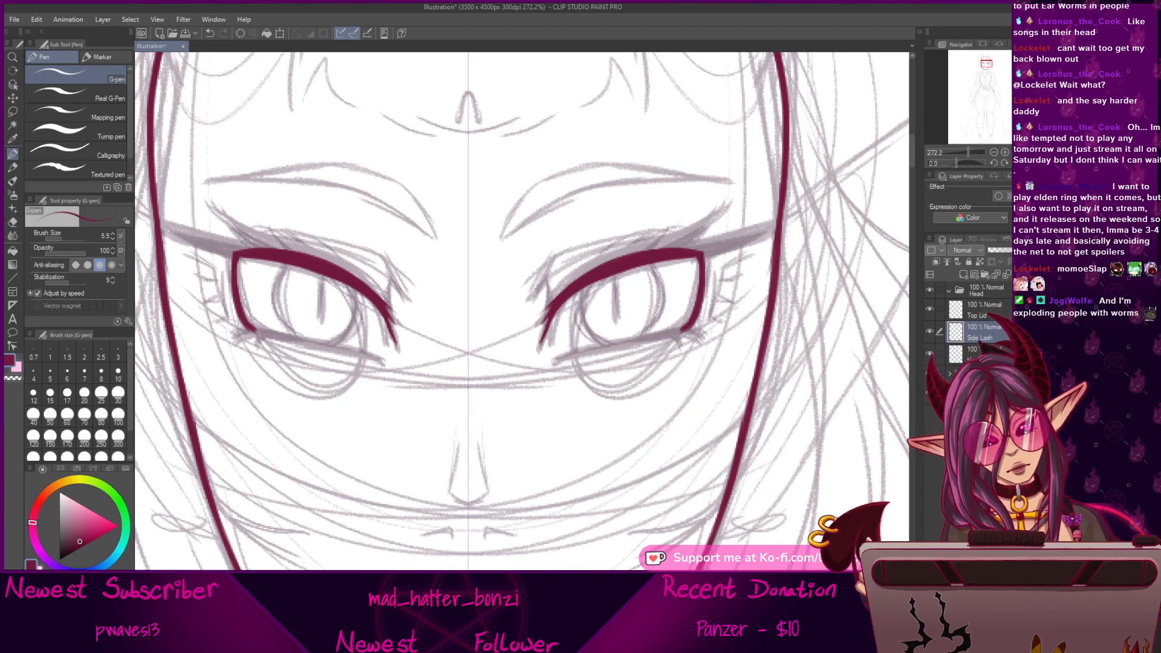
left_click_drag(675, 361, 775, 321)
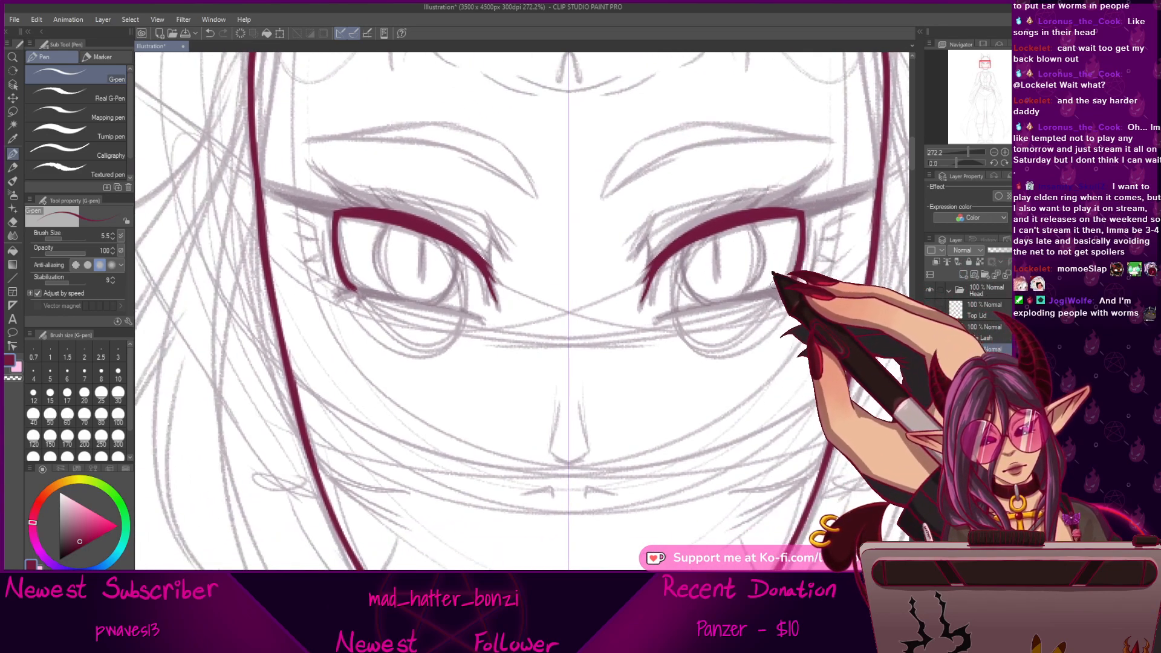
left_click_drag(353, 291, 419, 297)
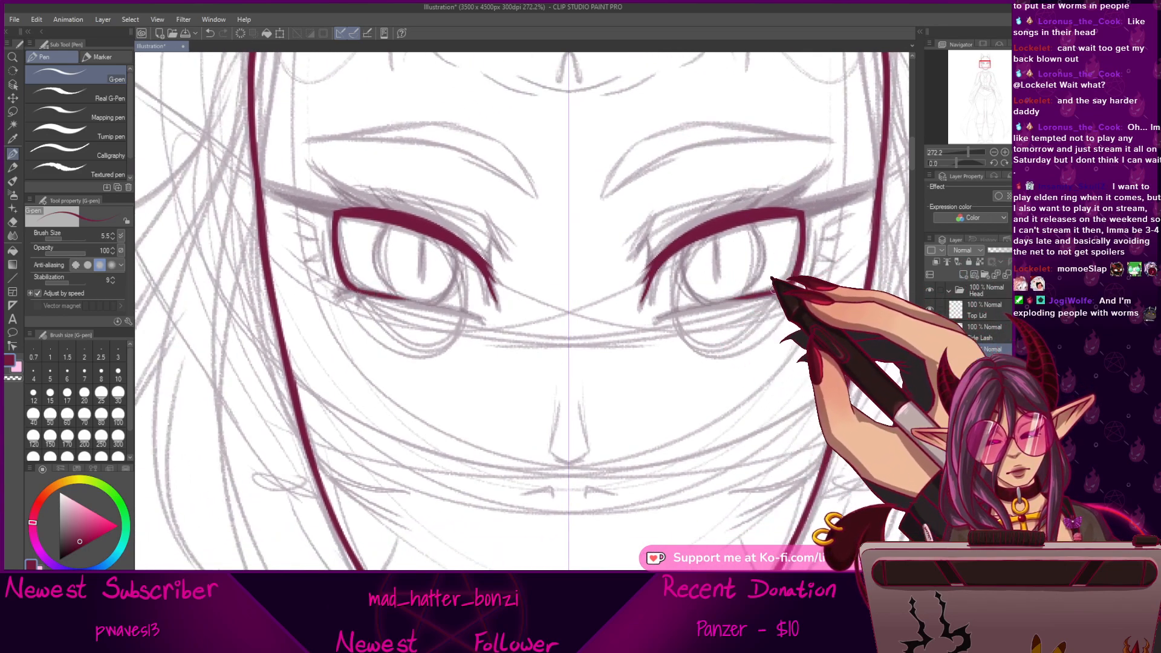
left_click_drag(709, 299, 700, 302)
key("ctrl+z")
left_click_drag(778, 293, 657, 318)
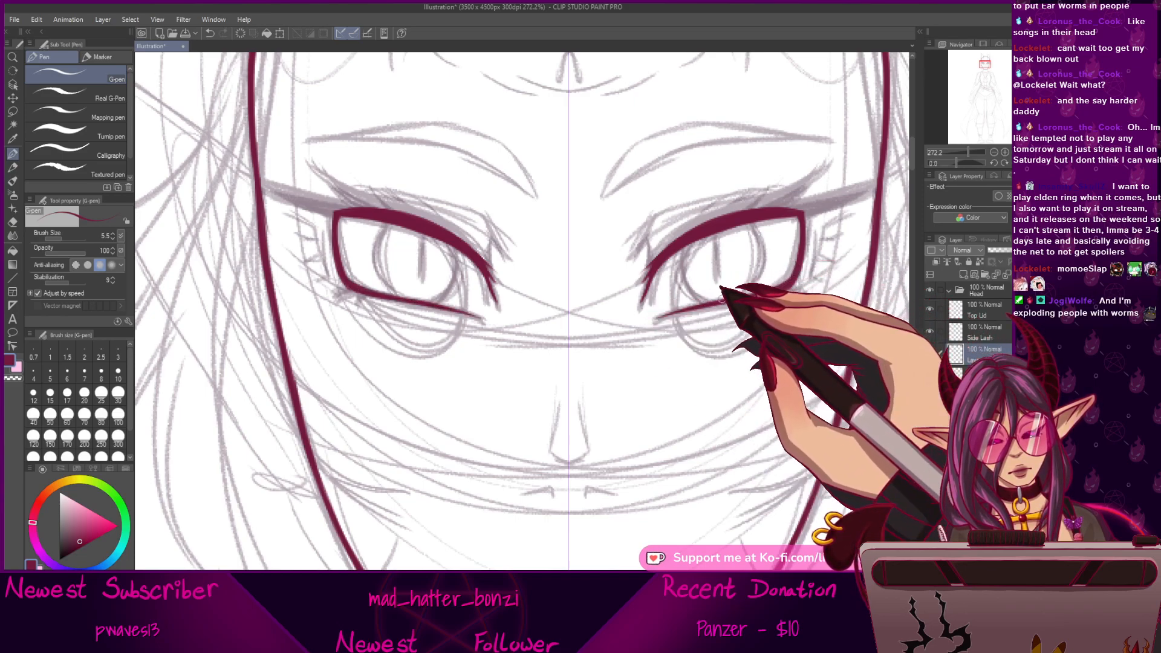
left_click(930, 331)
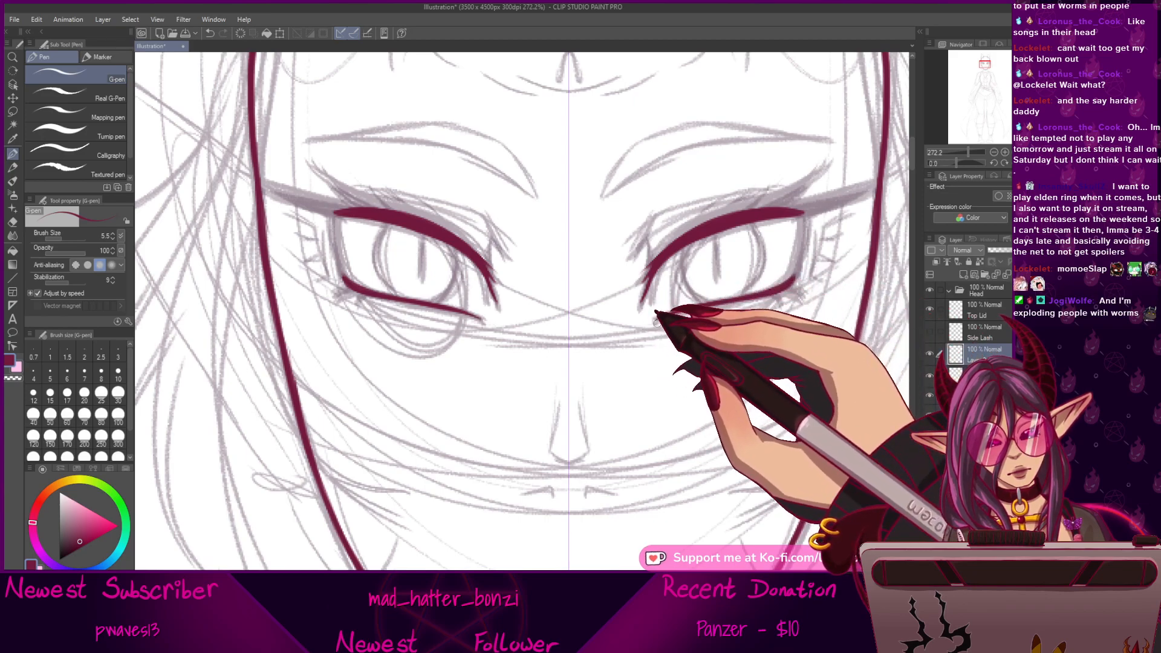
Bring back the outer side lines that join the upper and lower lids, and add a new layer above Top Lid.
left_click_drag(335, 214, 345, 290)
left_click_drag(830, 470, 738, 513)
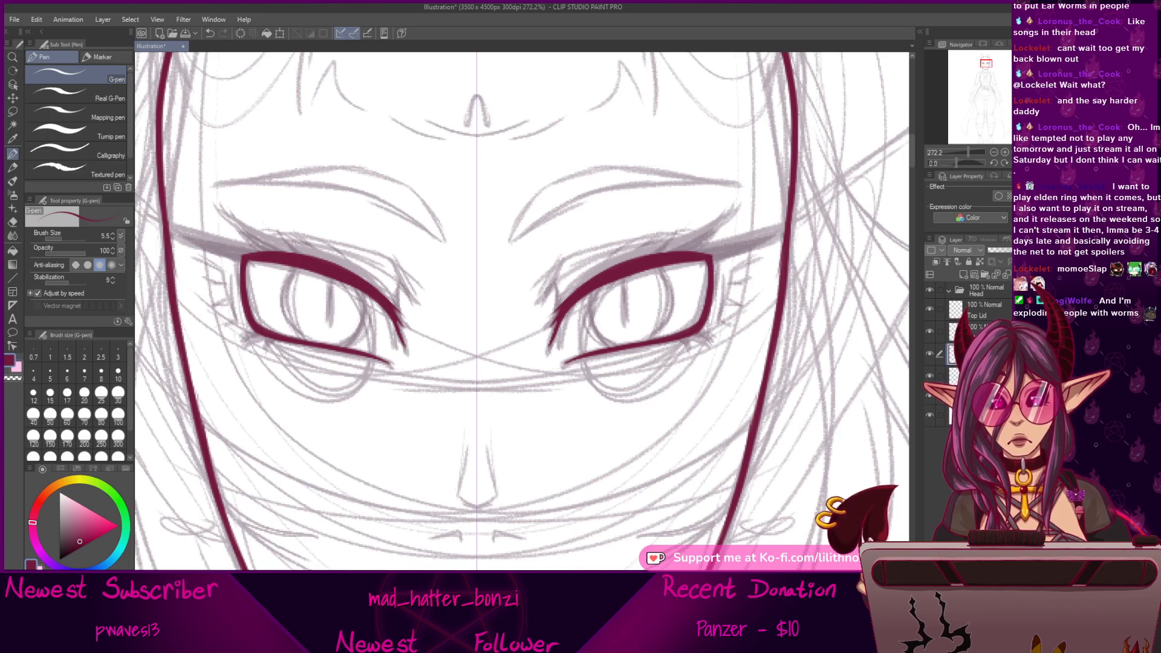
left_click(976, 310)
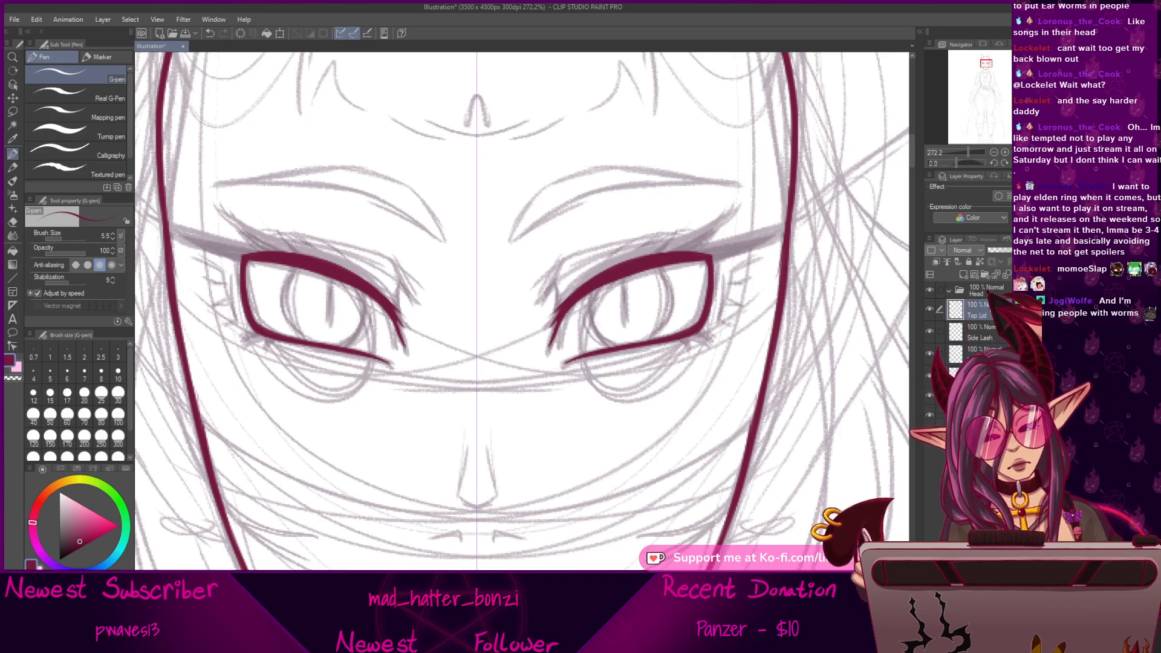
left_click(963, 274)
Ink pointed lash spikes along the outer half of both upper eyelids, undoing the long thin outermost lash.
left_click_drag(668, 339, 641, 388)
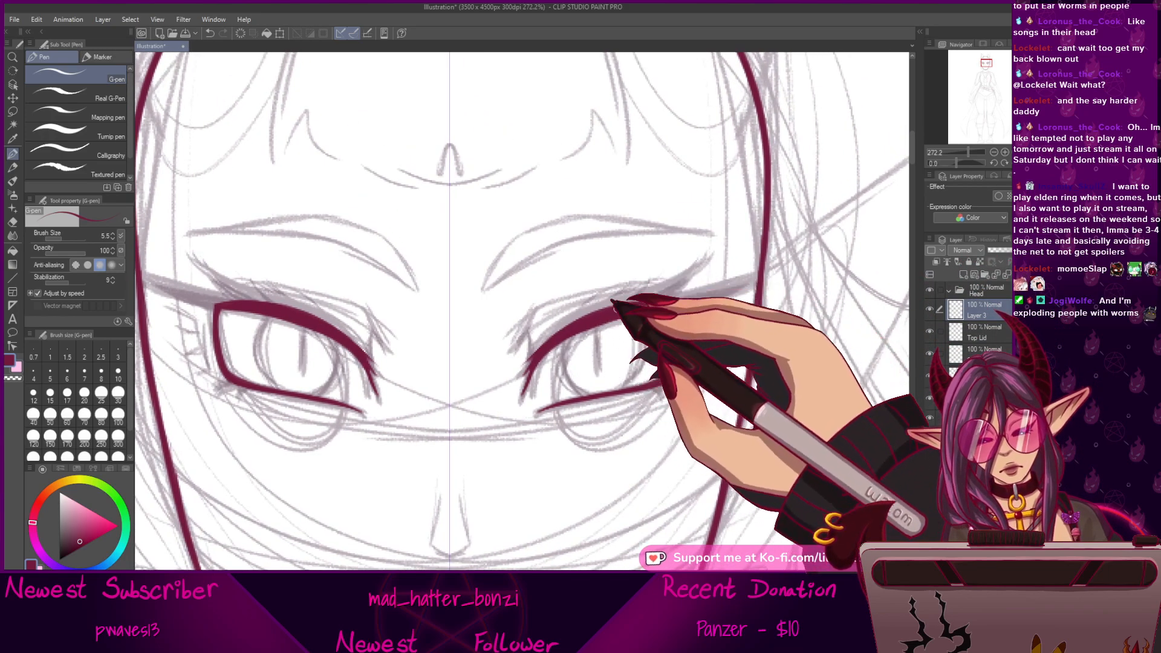
left_click_drag(604, 313, 656, 305)
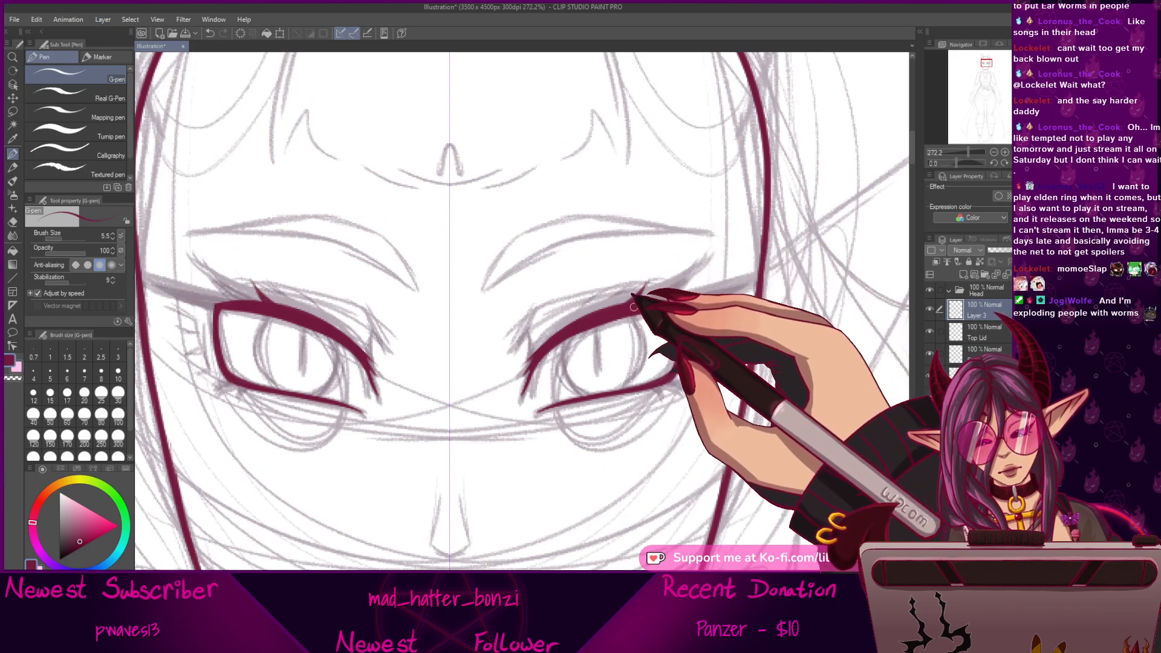
mouse_move(676, 289)
left_mouse_down()
mouse_move(703, 263)
mouse_move(668, 304)
mouse_move(698, 268)
mouse_move(647, 302)
mouse_move(693, 261)
mouse_move(637, 303)
mouse_move(690, 282)
mouse_move(663, 304)
mouse_move(691, 282)
mouse_move(664, 303)
mouse_move(698, 261)
mouse_move(669, 306)
left_mouse_up()
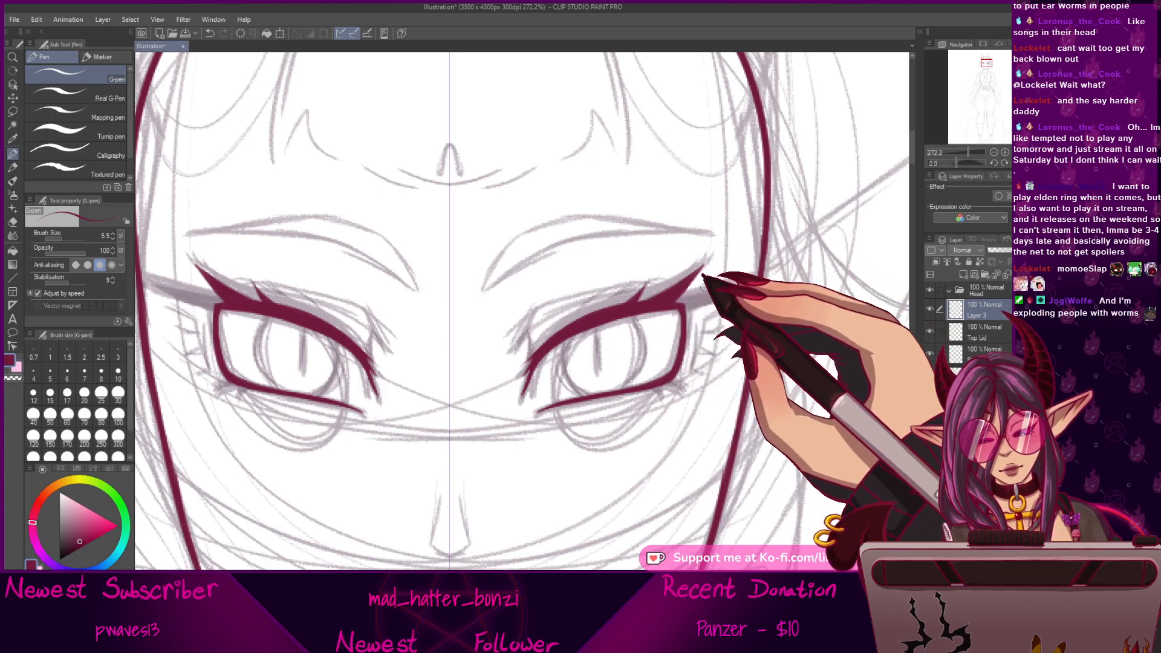
left_click_drag(674, 301, 748, 277)
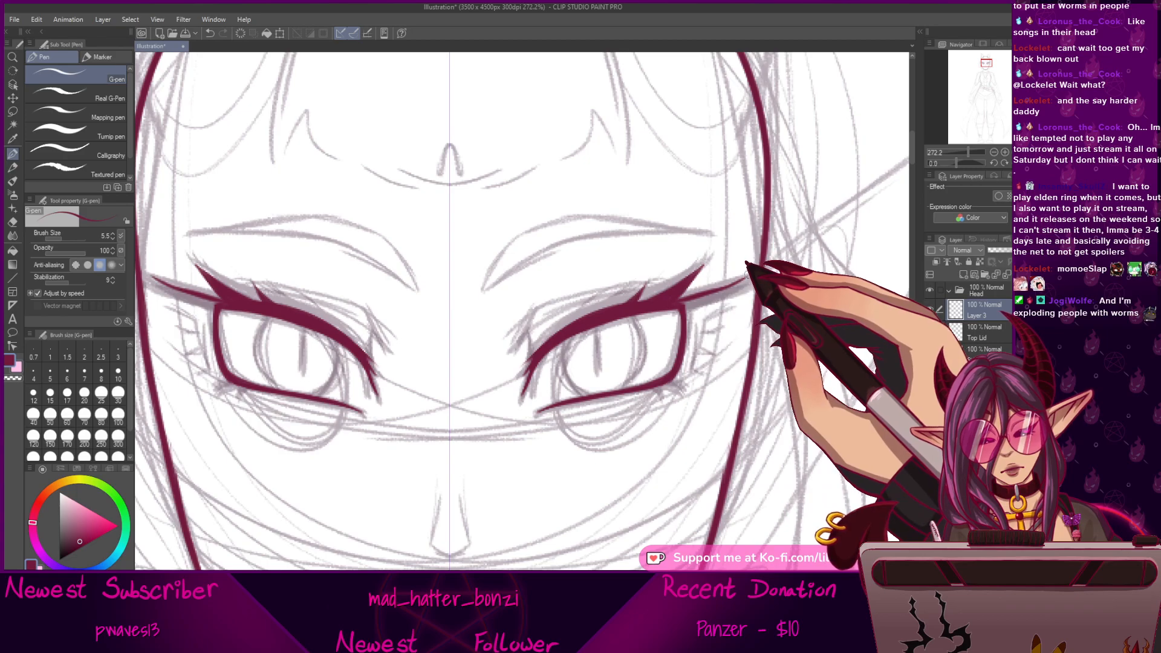
key("ctrl+z")
key("ctrl+z")
key("ctrl+z")
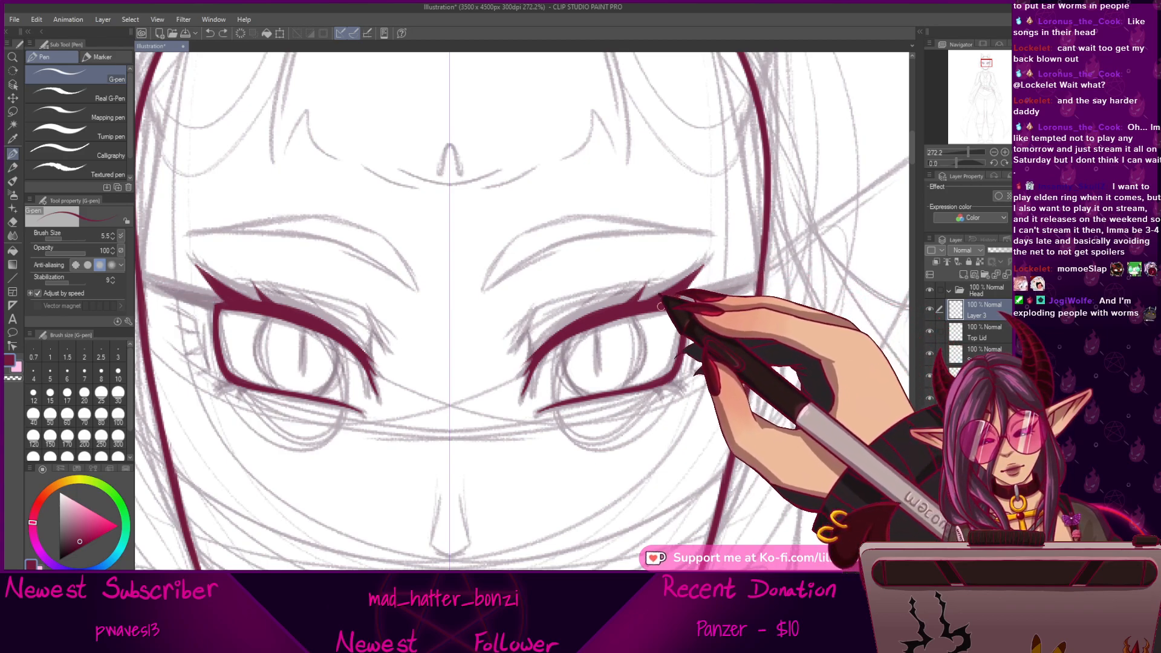
Ink thicker tapered outermost lashes on both upper eyelids, redoing one stroke, and add small lash spikes further inward.
mouse_move(682, 297)
left_mouse_down()
mouse_move(739, 265)
mouse_move(680, 302)
left_mouse_up()
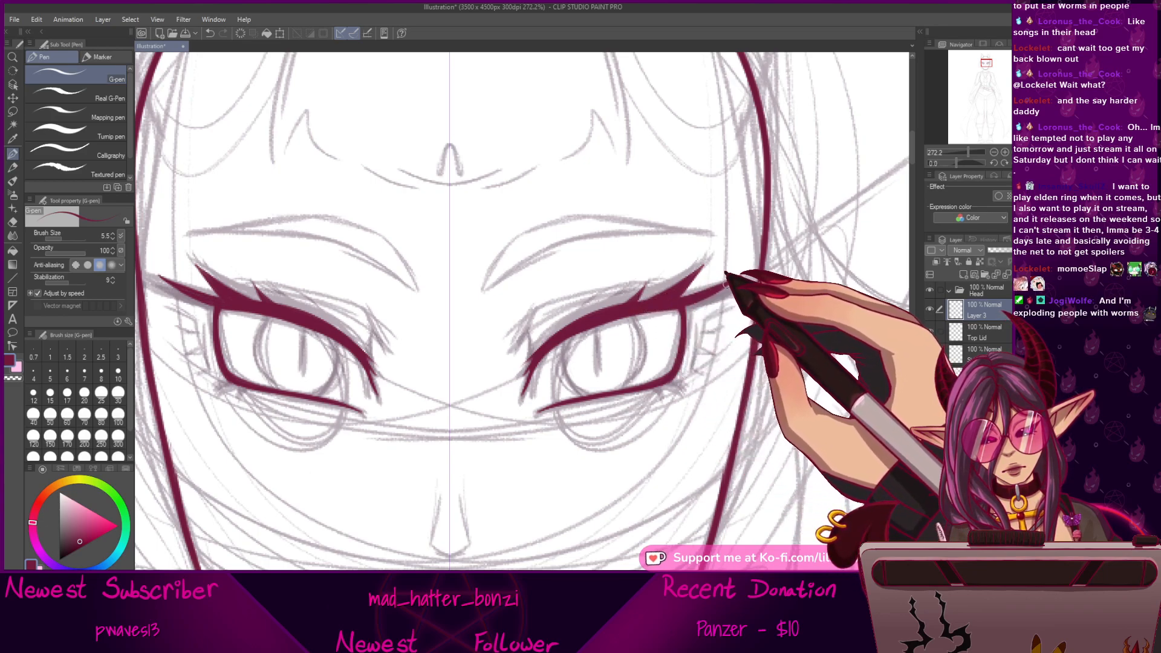
left_click_drag(722, 284, 680, 298)
key("ctrl+z")
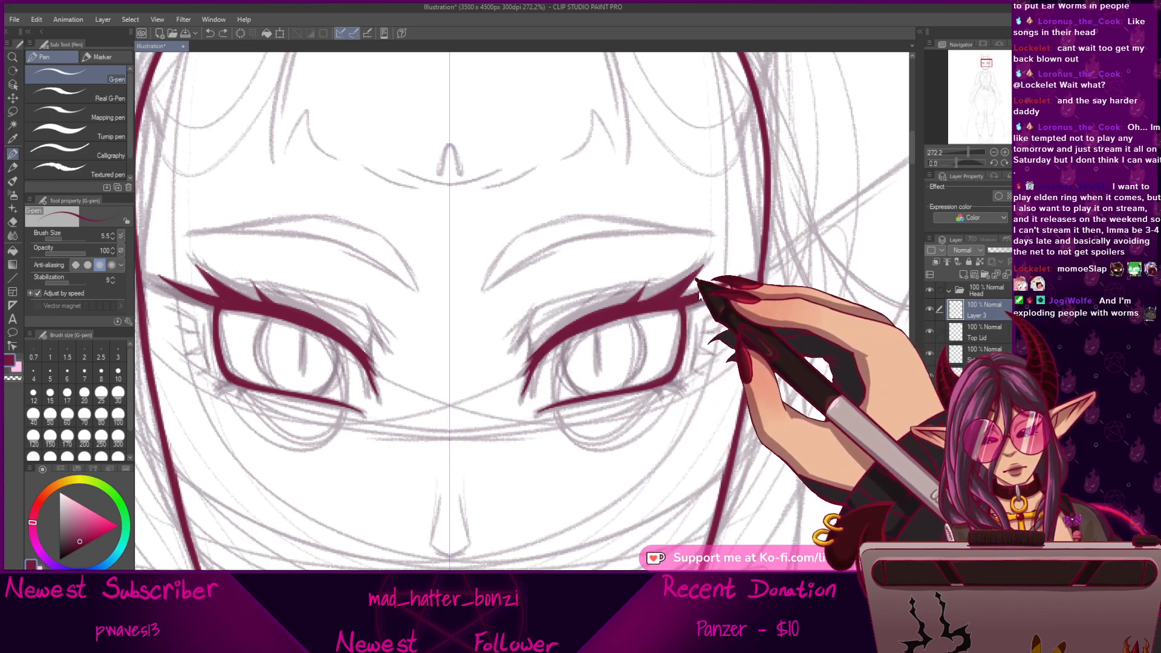
left_click_drag(738, 278, 701, 298)
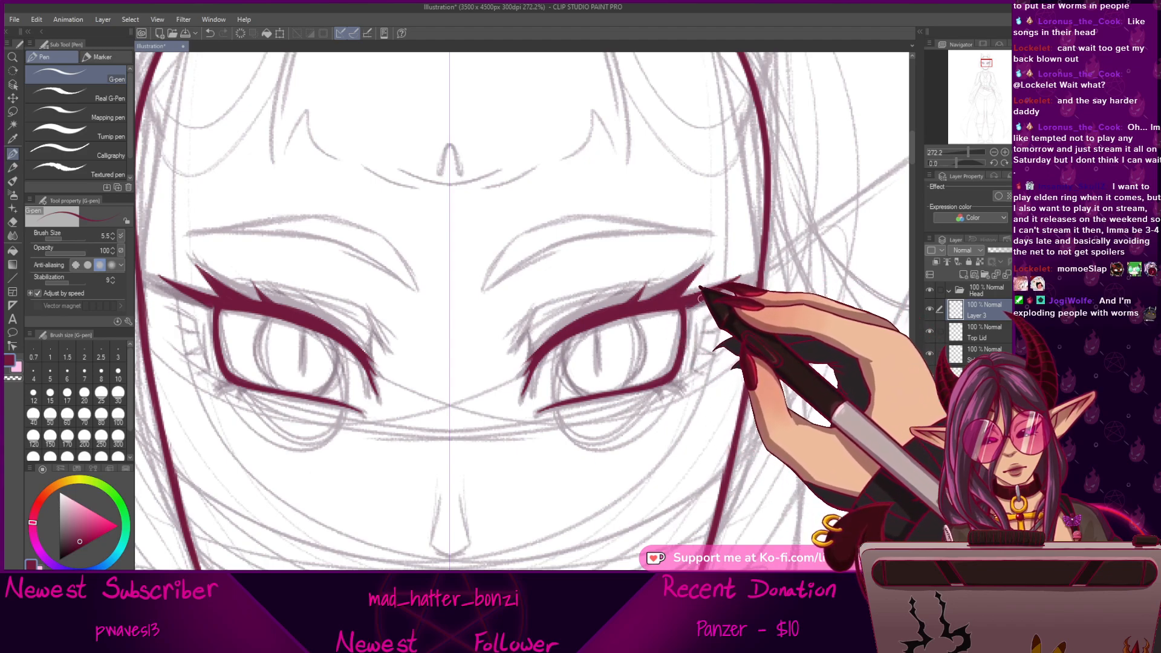
mouse_move(621, 315)
left_mouse_down()
mouse_move(650, 304)
mouse_move(615, 302)
left_mouse_up()
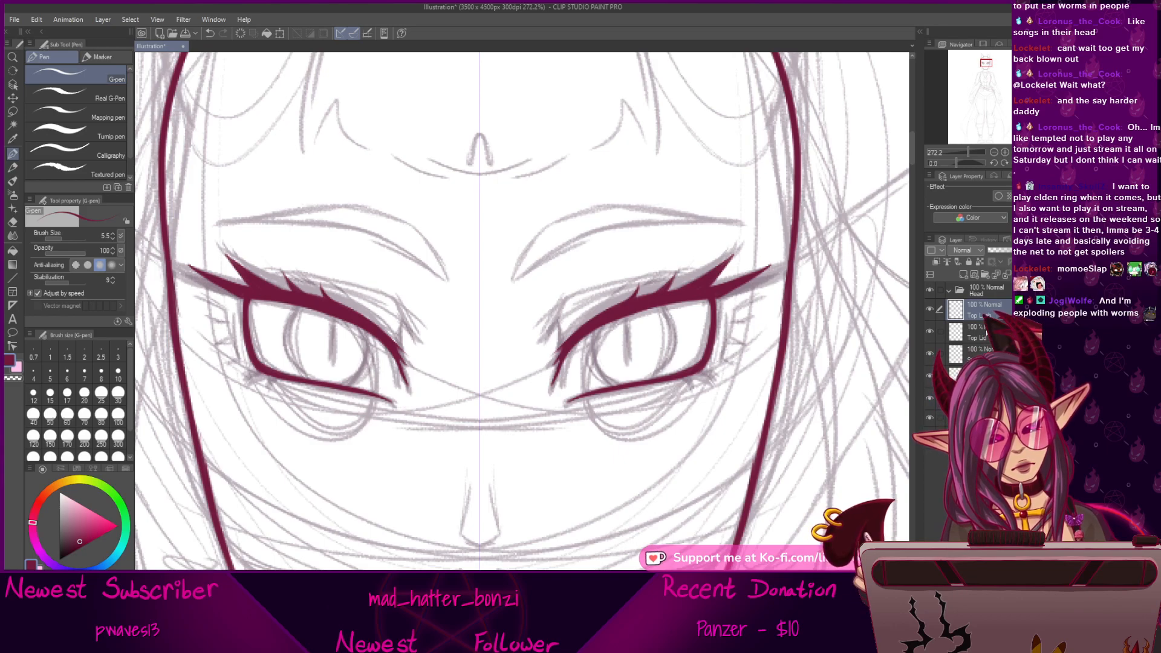
Name the lower lash layer Bottom Lash and ink a thin side line with short outward lashes beside both eyes, undoing one stroke.
scroll(710, 317, "down", 3)
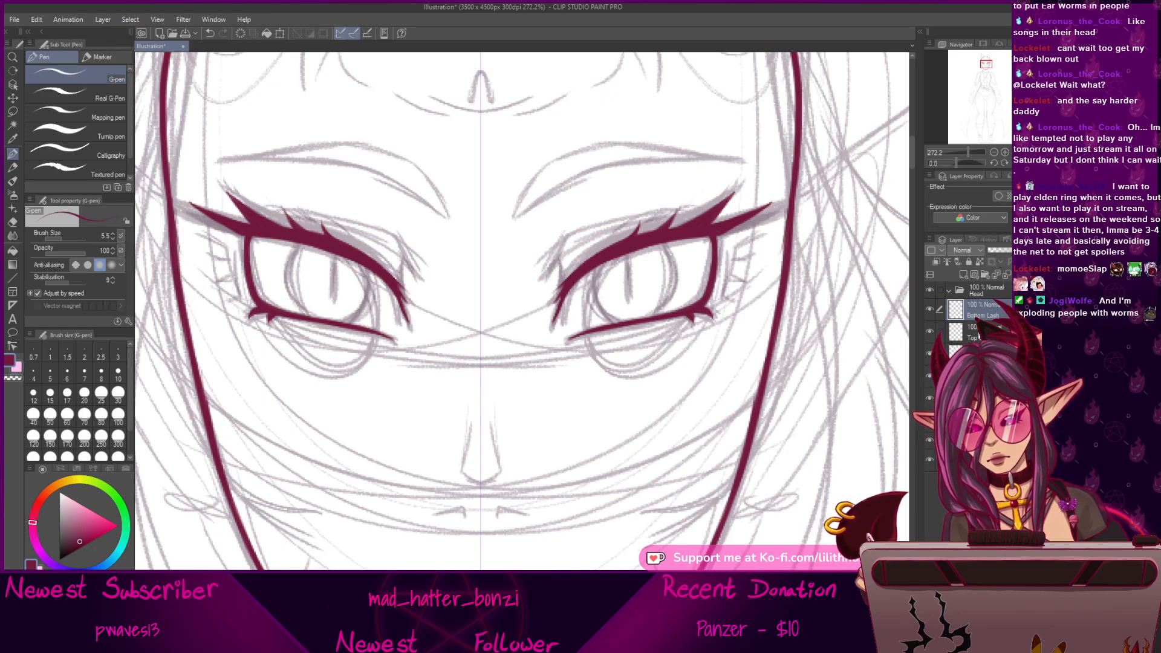
key("Return")
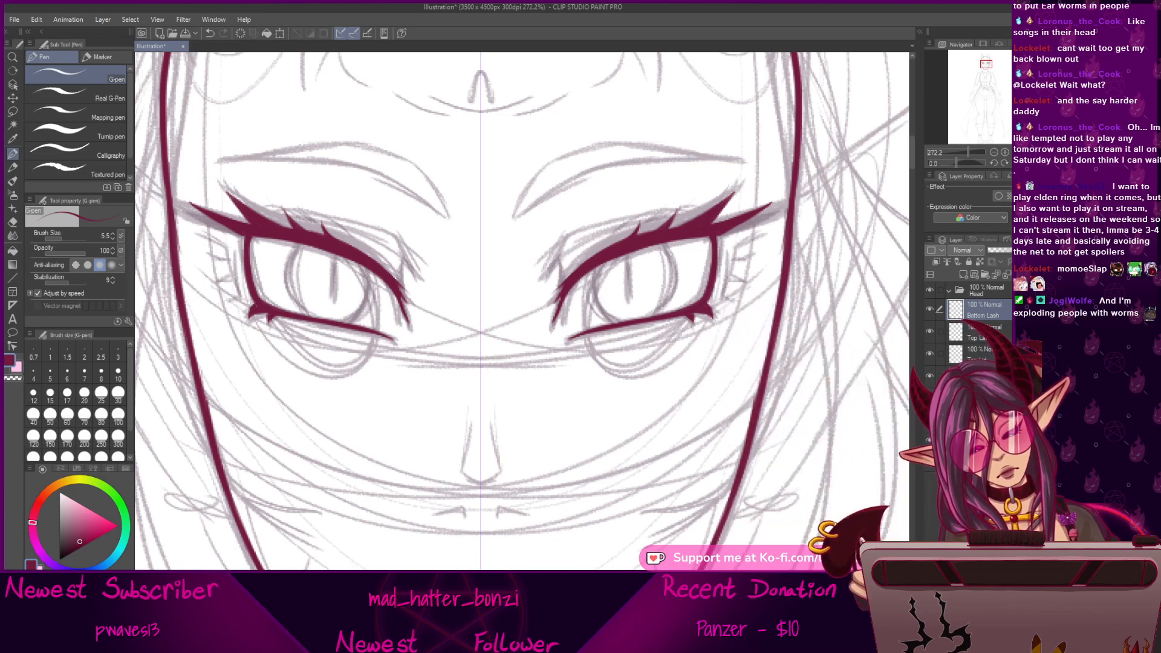
left_click_drag(726, 243, 718, 298)
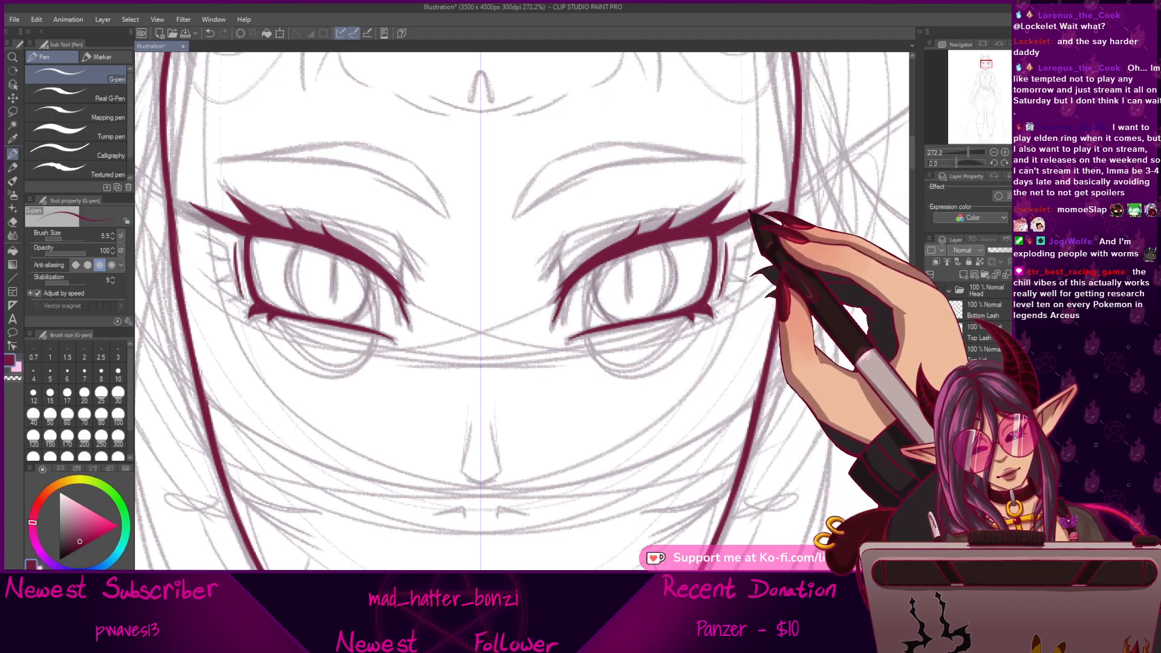
left_click_drag(727, 244, 756, 229)
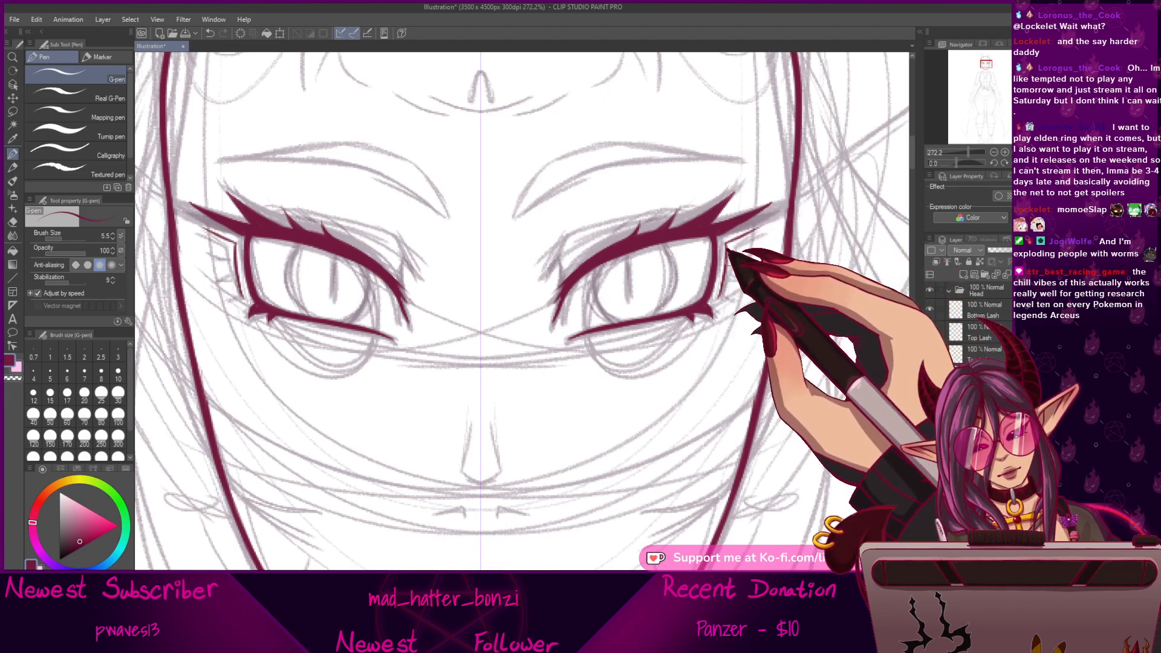
left_click_drag(726, 276, 734, 284)
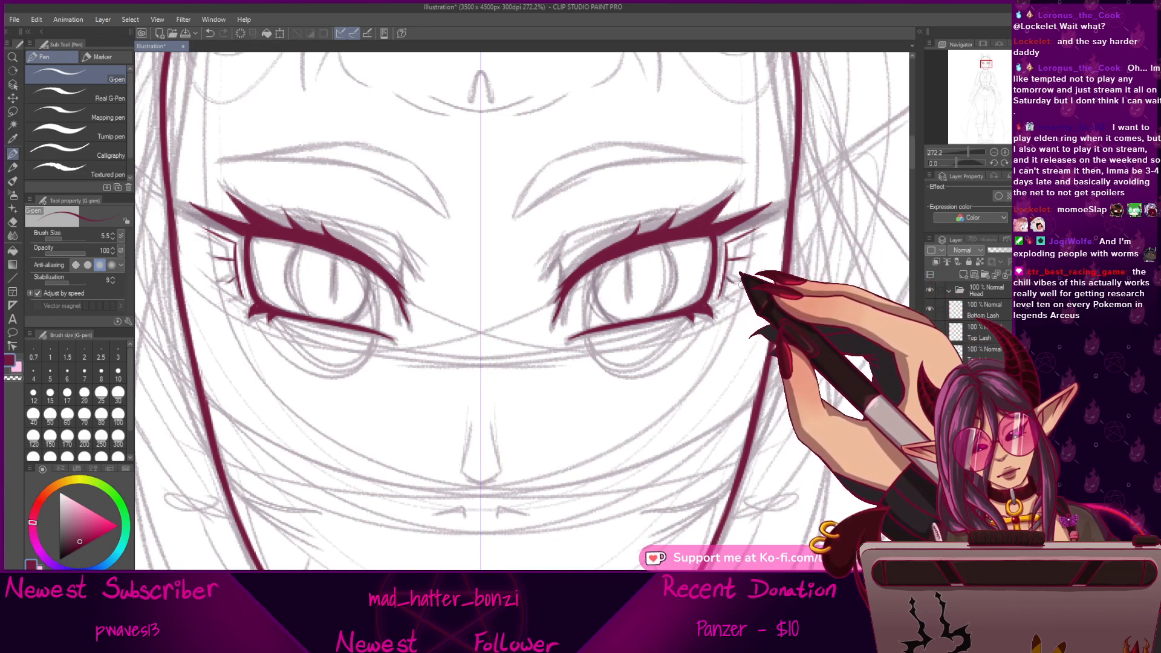
key("ctrl+z")
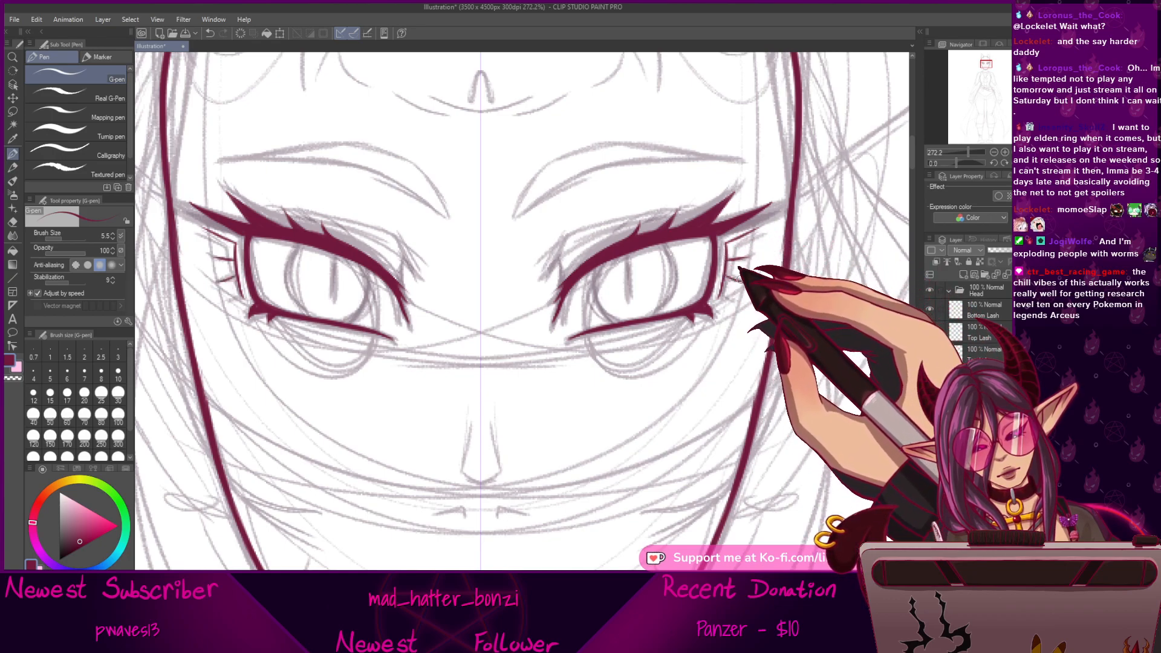
left_click_drag(756, 432, 760, 471)
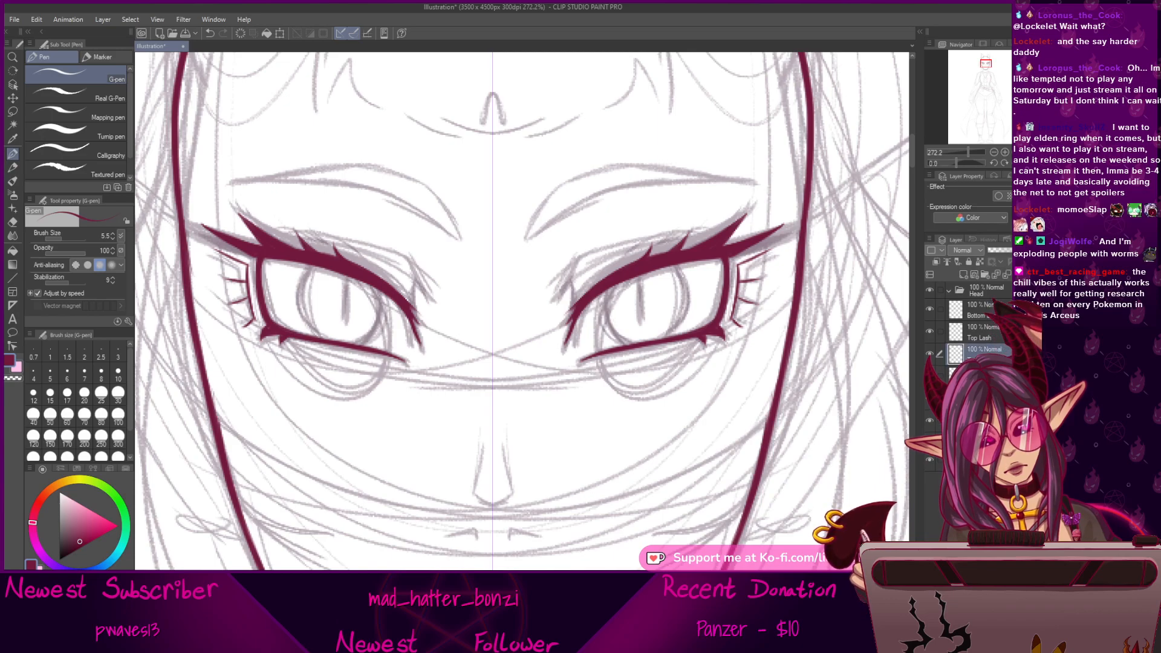
Check the finished lashes against the whole head, toggling a lower layer's visibility off and on.
left_click_drag(720, 357, 697, 411)
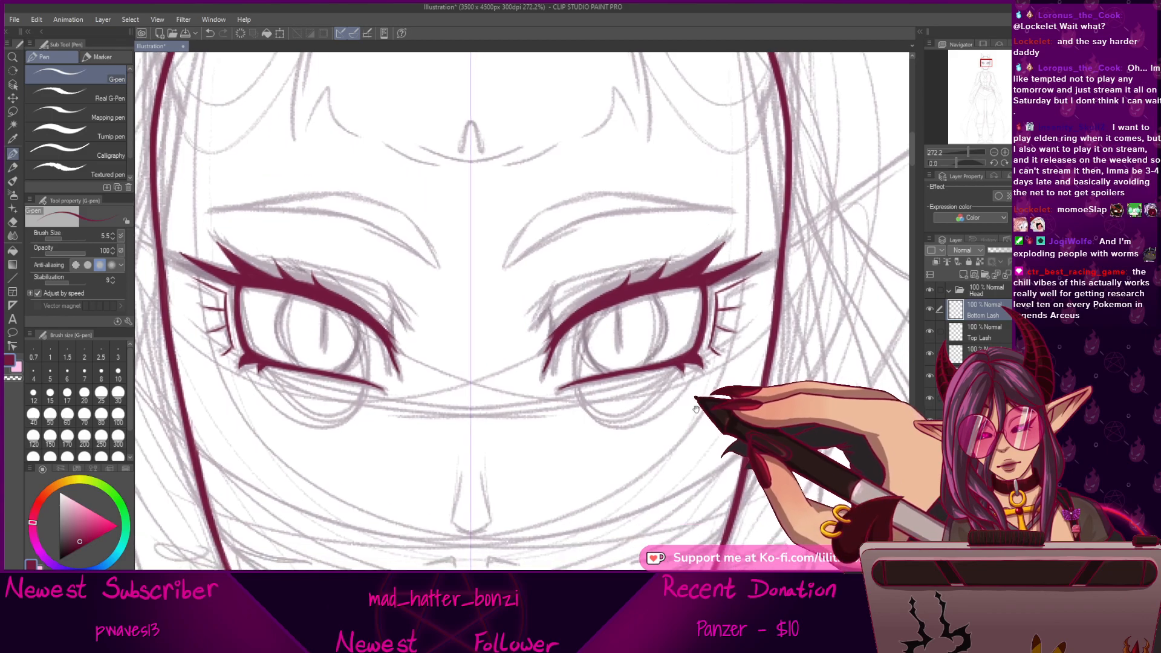
key("ctrl+minus")
key("ctrl+minus")
key("ctrl+minus")
key("ctrl+minus")
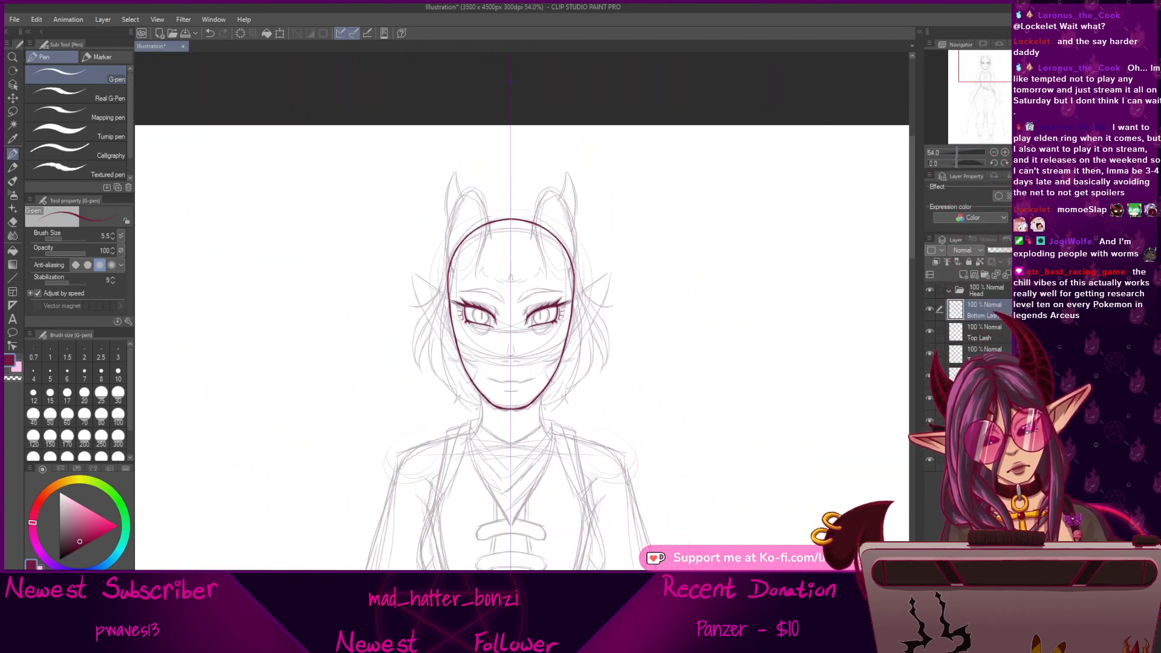
left_click(931, 447)
left_click(931, 446)
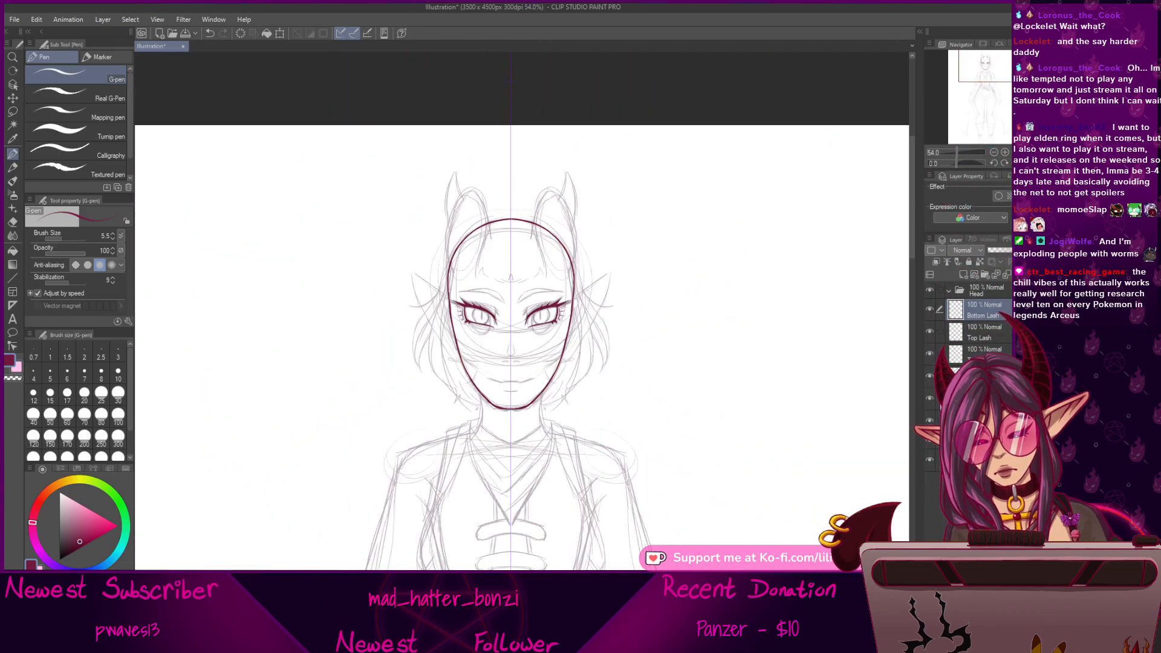
On a new layer, ink the inner-corner folds and the creases above both upper eyelids, redoing one stroke.
key("ctrl+plus")
key("ctrl+plus")
key("ctrl+plus")
key("ctrl+plus")
left_click_drag(637, 387, 671, 429)
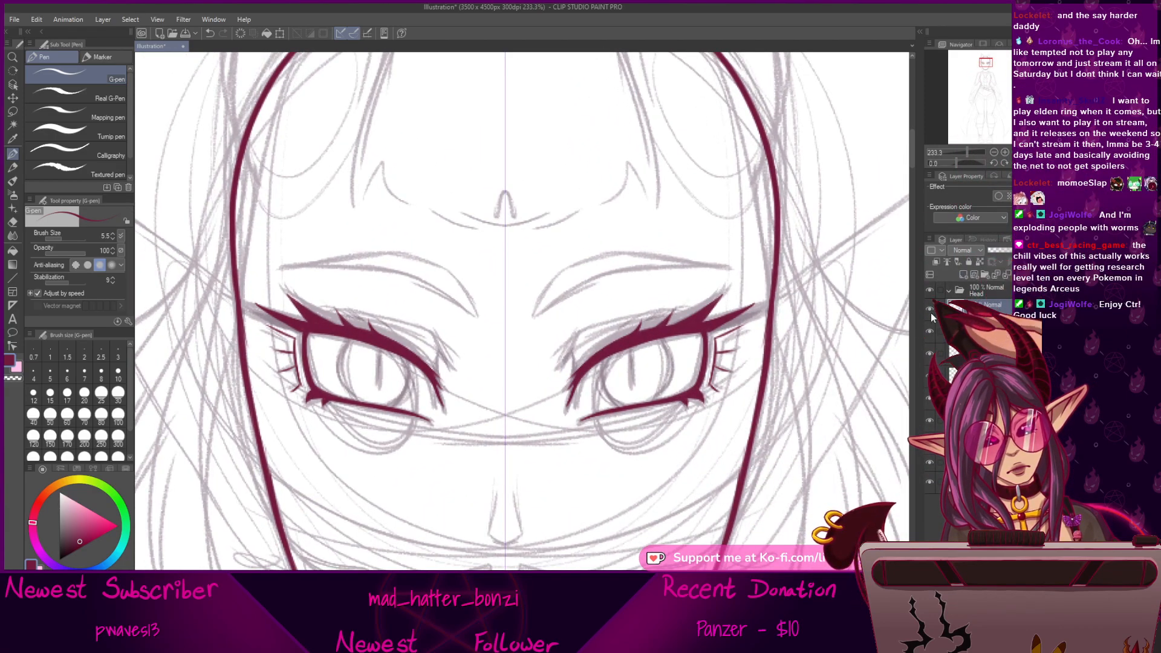
left_click_drag(614, 350, 609, 272)
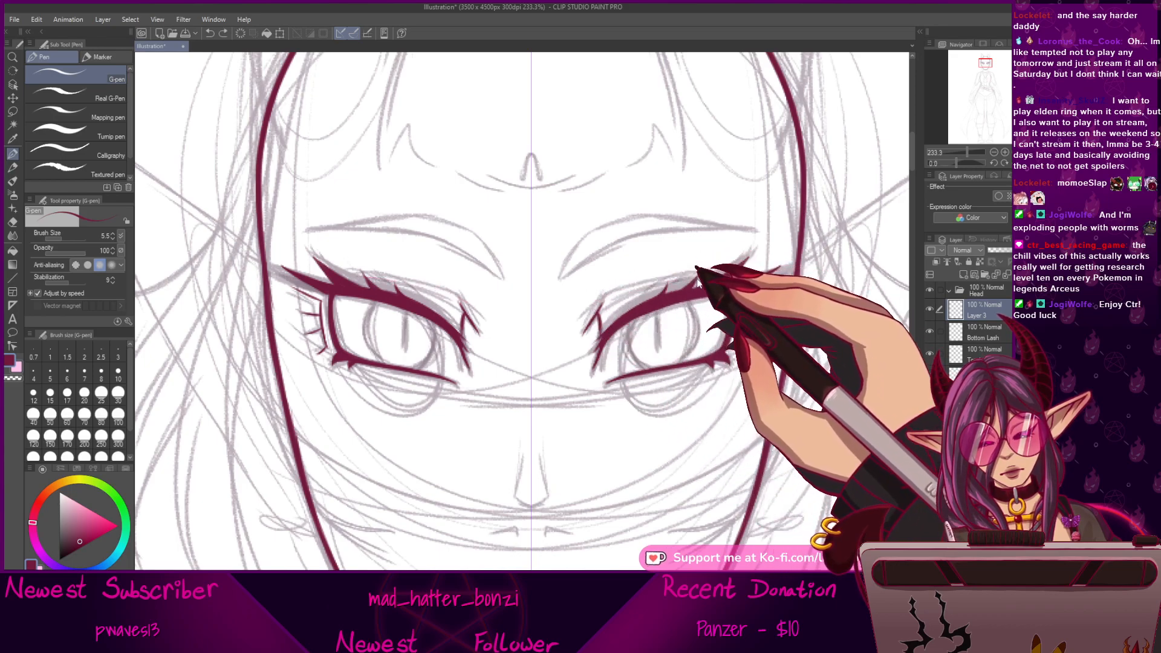
key("ctrl+z")
left_click_drag(704, 278, 617, 291)
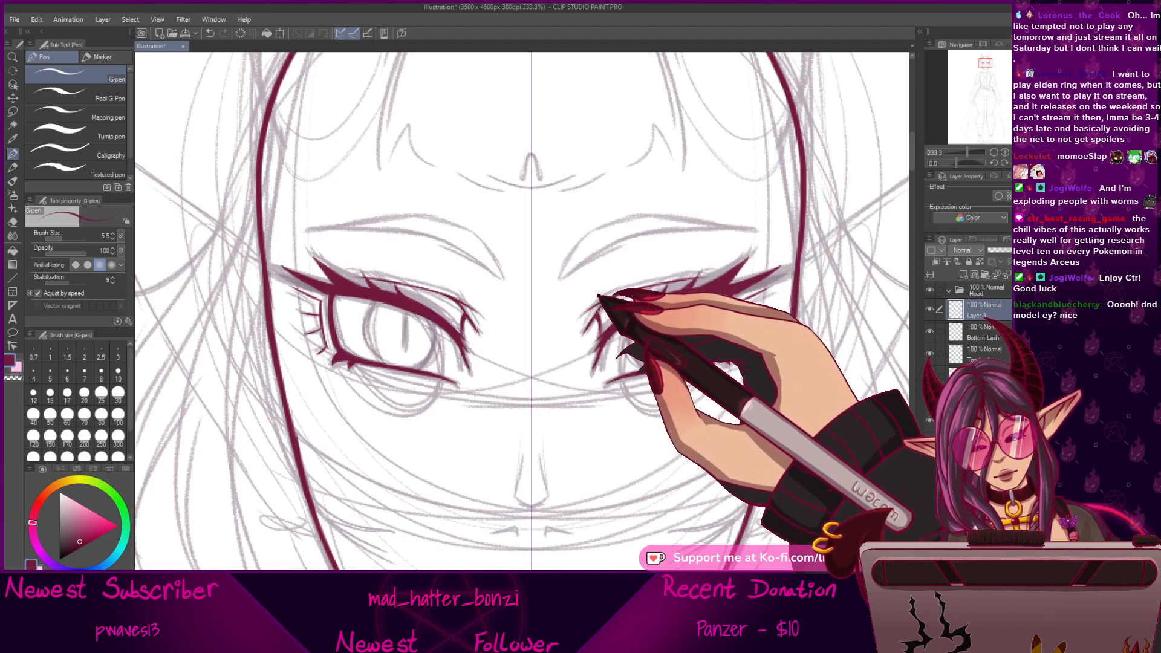
mouse_move(756, 449)
left_mouse_down()
mouse_move(802, 375)
mouse_move(743, 441)
left_mouse_up()
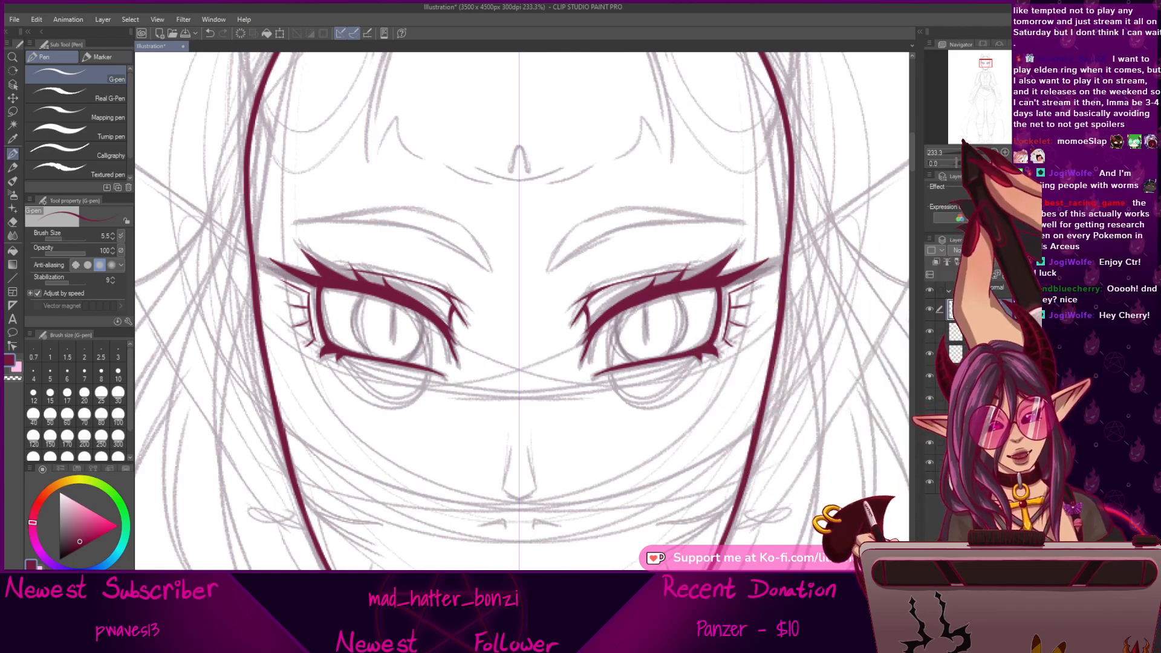
Name the fold layer Eye Fold, hide it, and add a new layer above it for the eyebrows.
scroll(759, 444, "down", 5)
mouse_move(760, 444)
left_mouse_down()
mouse_move(763, 376)
mouse_move(765, 446)
left_mouse_up()
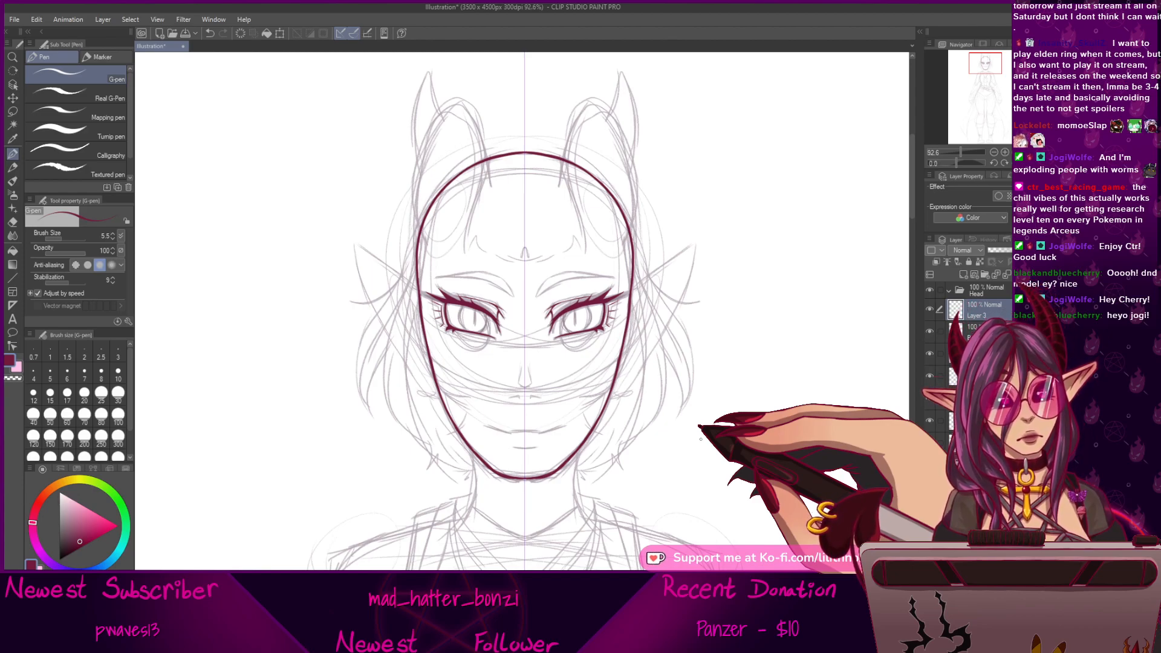
mouse_move(710, 434)
left_mouse_down()
mouse_move(703, 380)
mouse_move(702, 420)
left_mouse_up()
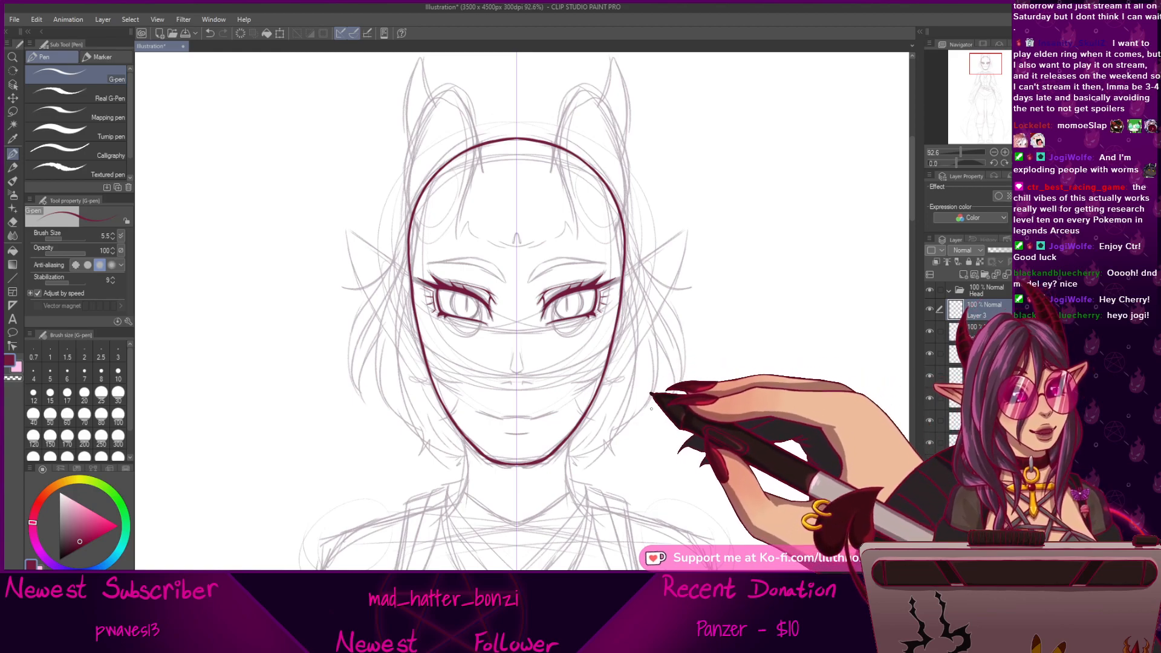
left_click_drag(690, 428, 700, 406)
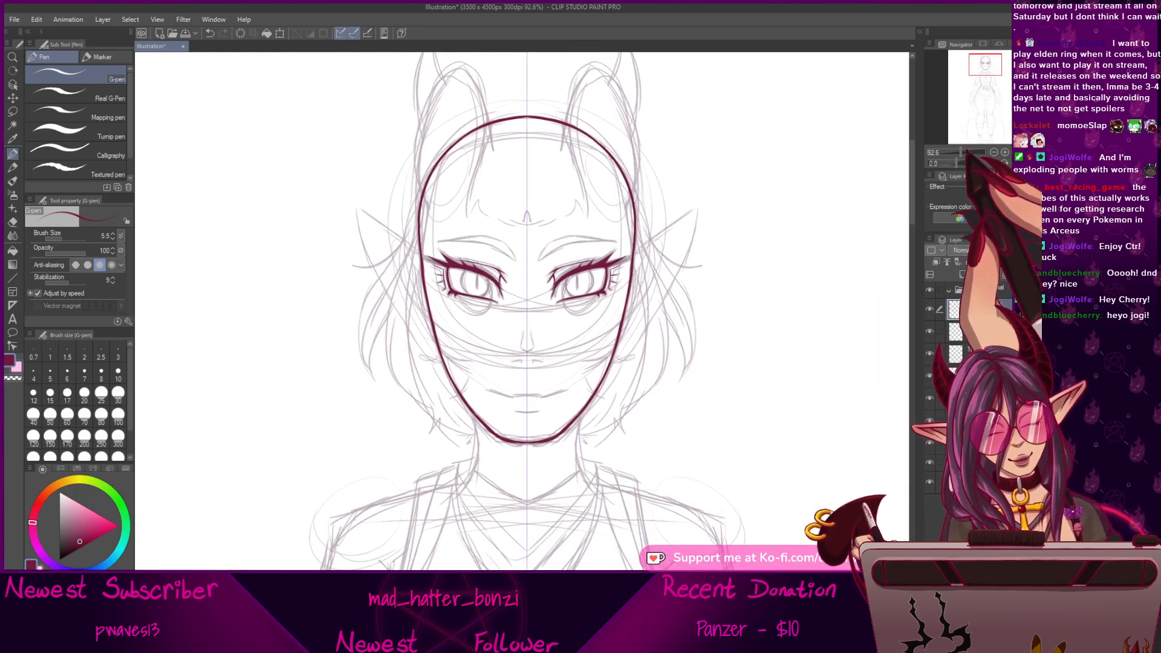
left_click(969, 152)
left_click_drag(969, 152, 965, 153)
mouse_move(715, 369)
left_mouse_down()
mouse_move(649, 446)
mouse_move(686, 475)
left_mouse_up()
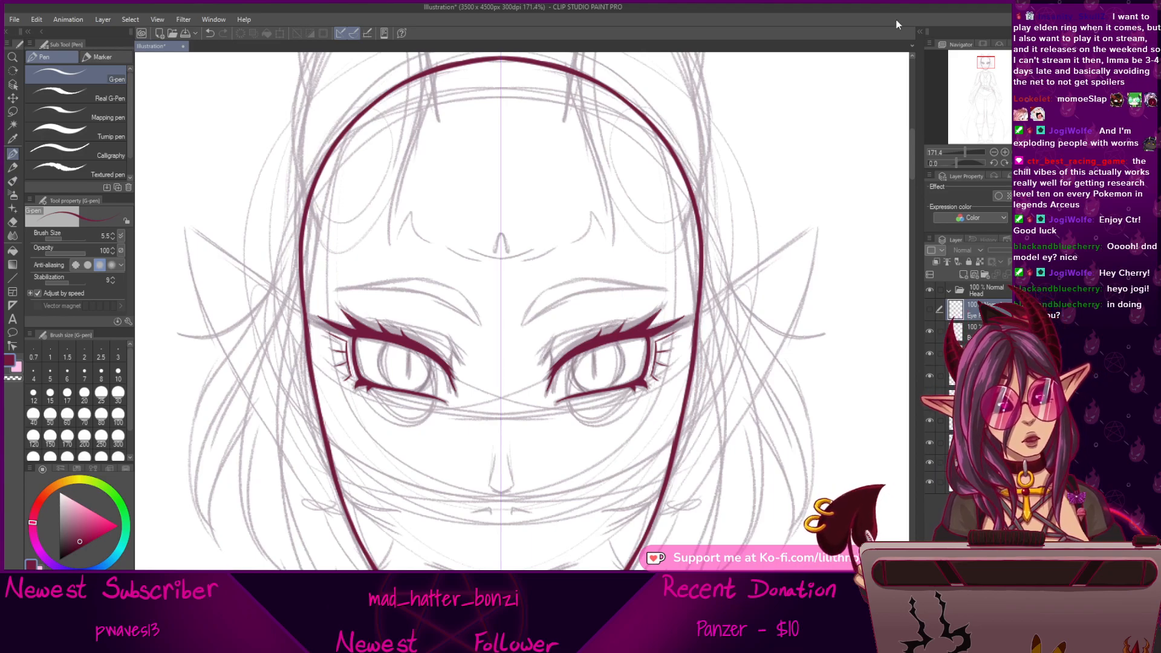
mouse_move(614, 392)
left_mouse_down()
mouse_move(687, 332)
mouse_move(665, 384)
left_mouse_up()
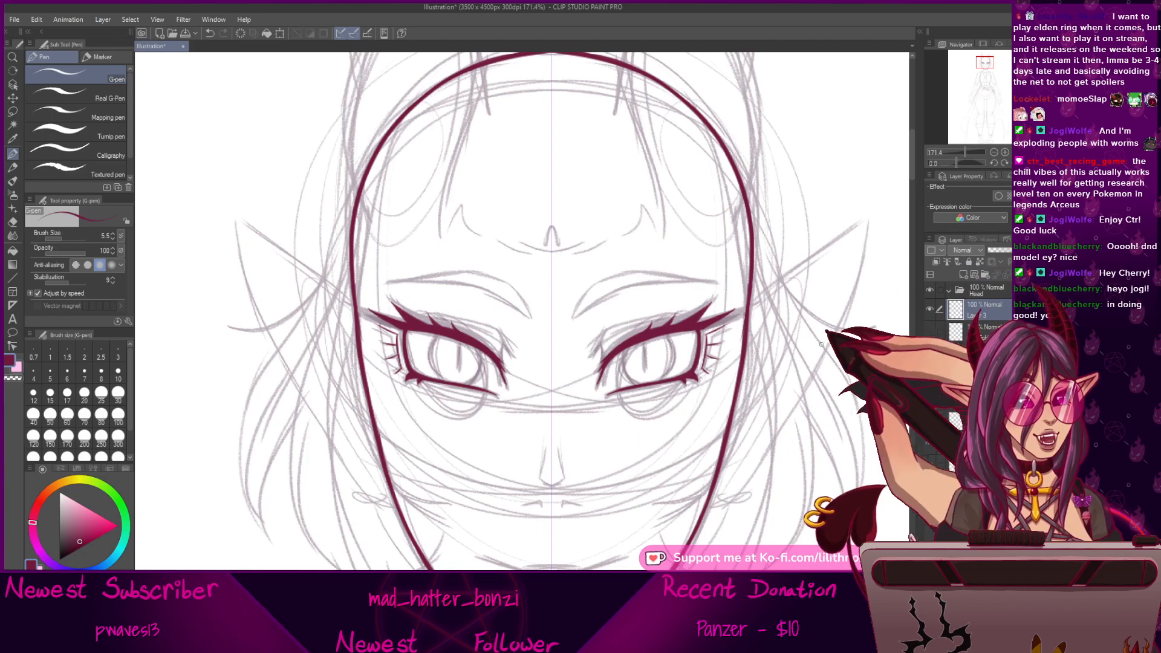
left_click_drag(683, 389, 674, 393)
Ink the long curved lower edge of both eyebrows from the inner tips to the outer ends.
left_click_drag(965, 153, 969, 153)
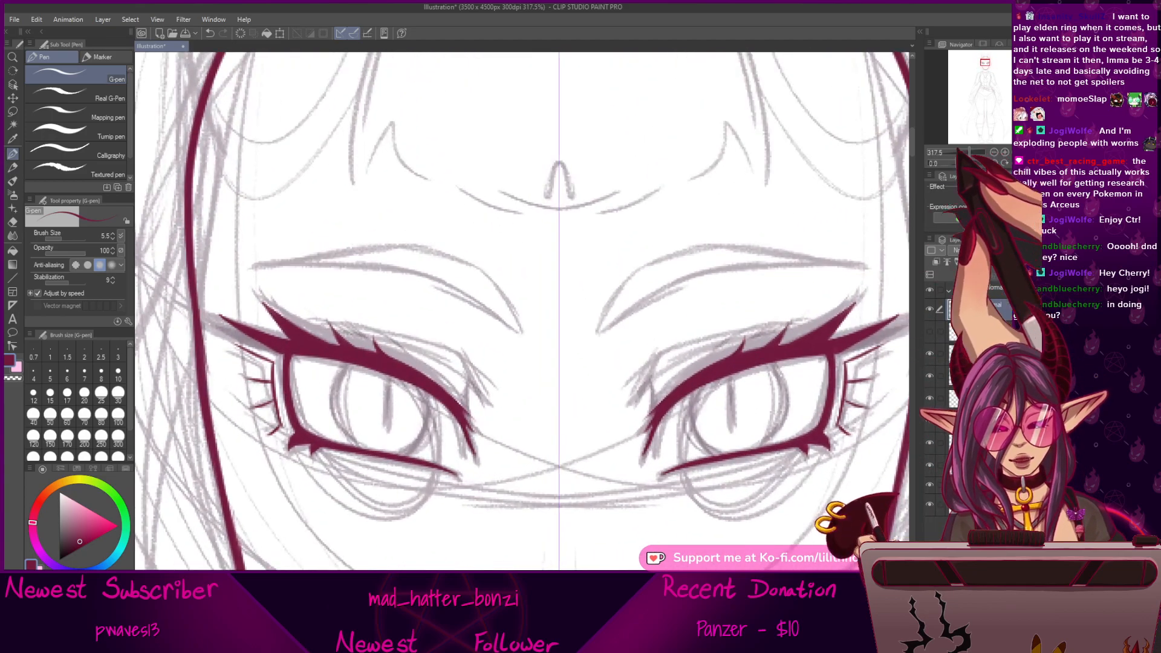
left_click_drag(678, 379, 663, 386)
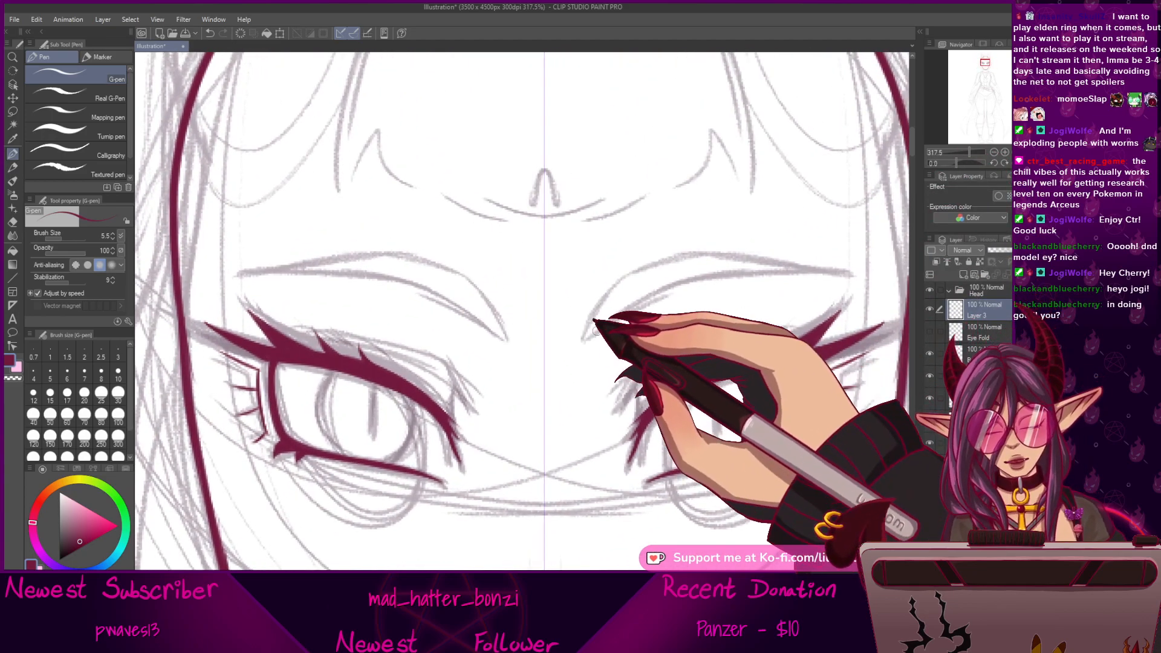
left_click_drag(584, 340, 676, 284)
left_click_drag(956, 163, 952, 163)
left_click_drag(699, 264, 602, 325)
left_click_drag(533, 312, 628, 260)
mouse_move(569, 282)
left_mouse_down()
mouse_move(728, 223)
mouse_move(661, 235)
mouse_move(720, 226)
left_mouse_up()
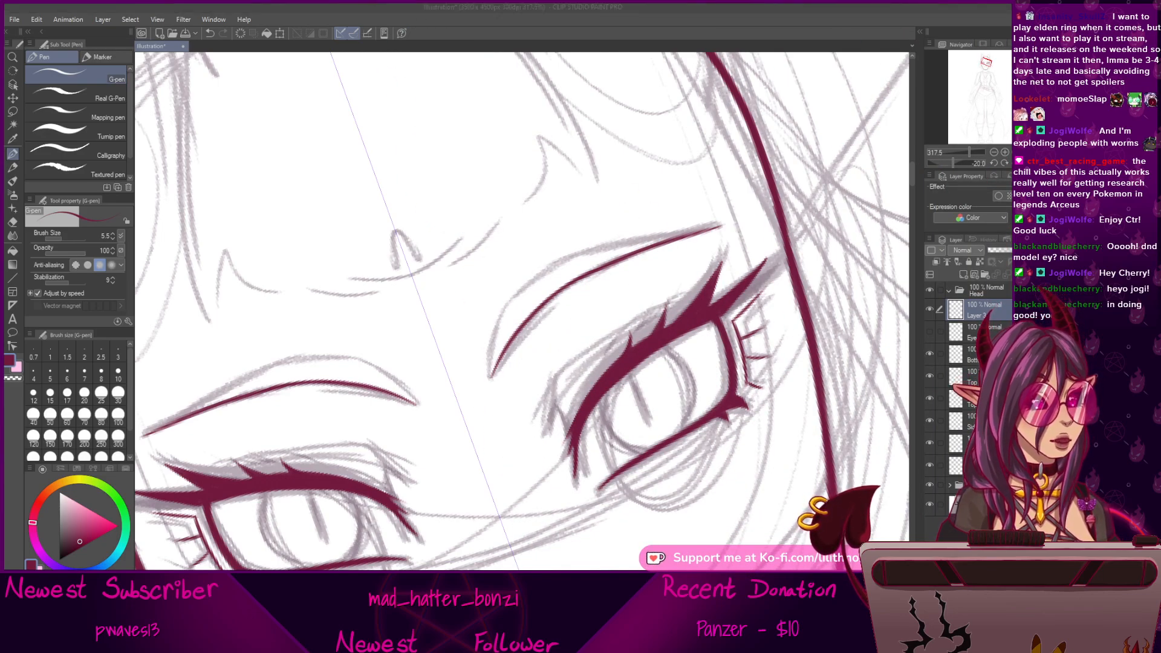
left_click(785, 19)
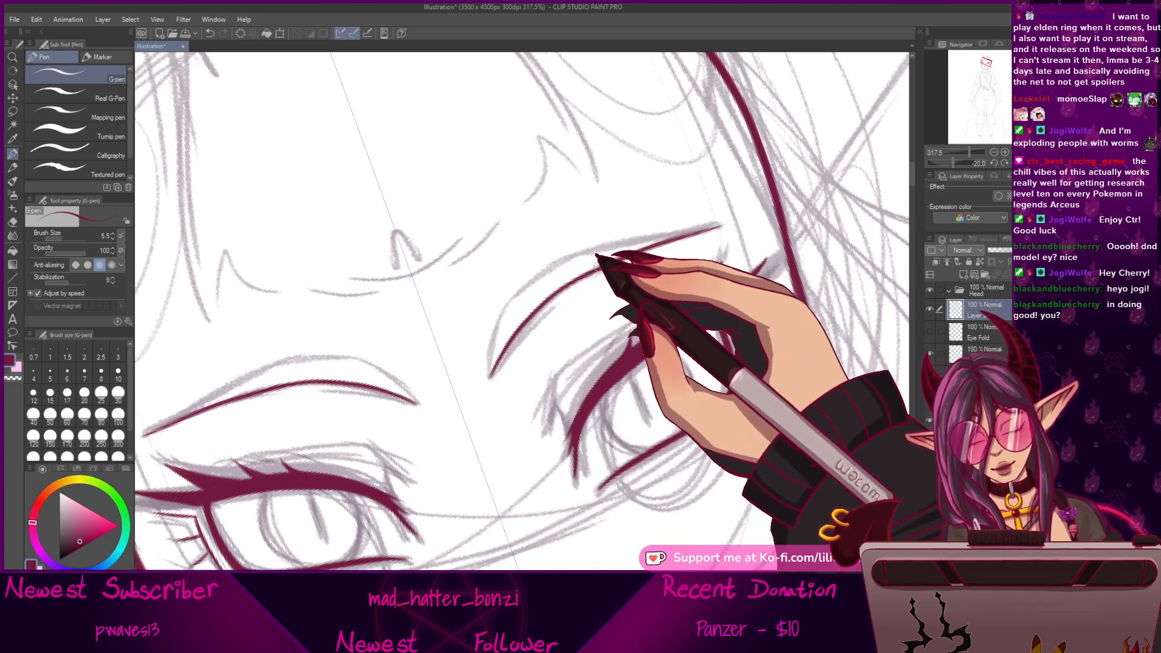
left_click_drag(490, 374, 505, 310)
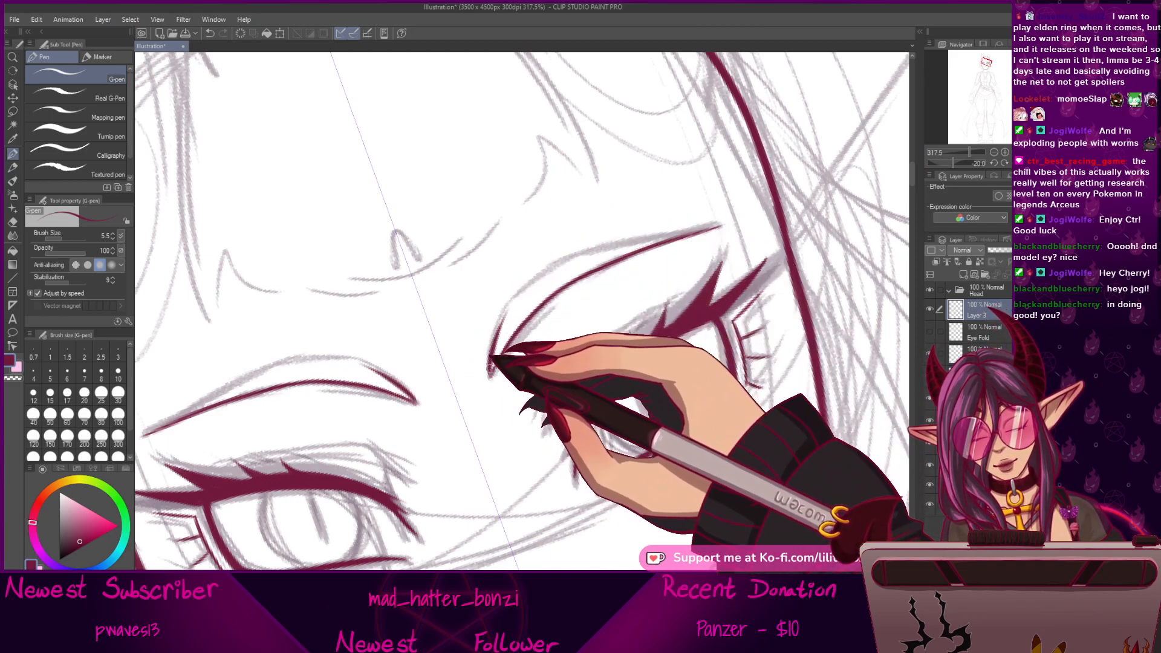
left_click_drag(573, 301, 700, 270)
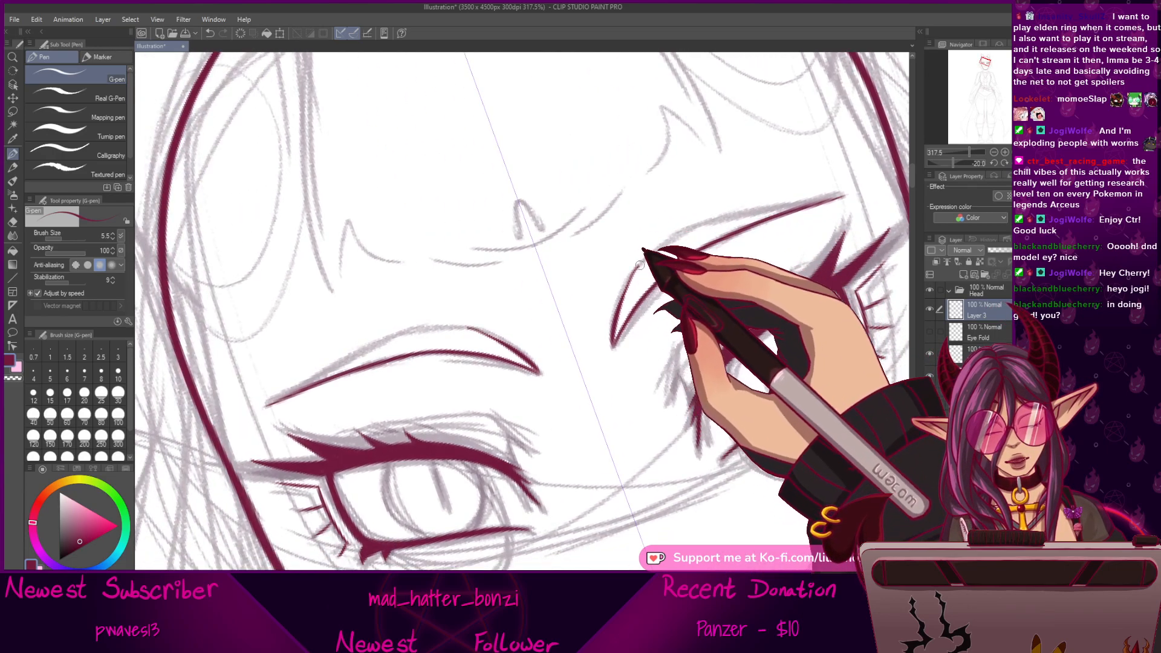
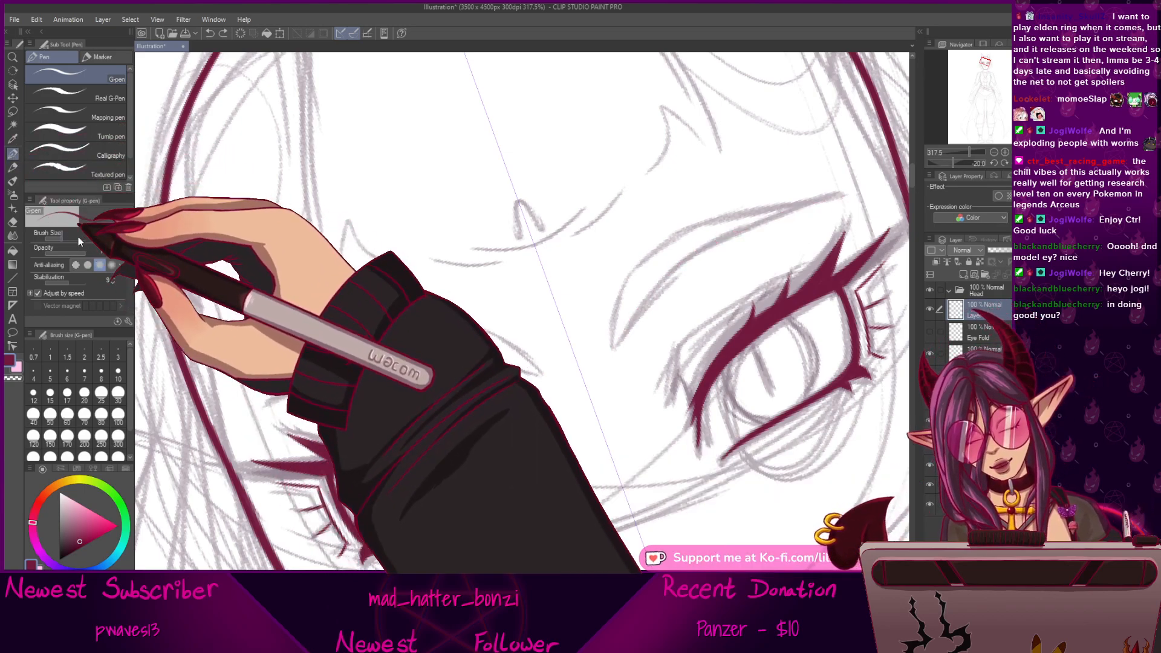
Redraw the long curved lower edge of both eyebrows from the inner tips to the outer ends.
mouse_move(614, 346)
left_mouse_down()
mouse_move(658, 288)
mouse_move(641, 305)
mouse_move(705, 250)
mouse_move(658, 285)
mouse_move(746, 228)
mouse_move(720, 237)
mouse_move(829, 204)
left_mouse_up()
key("ctrl+z")
key("ctrl+z")
mouse_move(640, 311)
left_mouse_down()
mouse_move(681, 257)
mouse_move(653, 290)
mouse_move(754, 220)
mouse_move(645, 290)
mouse_move(745, 224)
mouse_move(686, 250)
mouse_move(844, 188)
left_mouse_up()
key("ctrl+z")
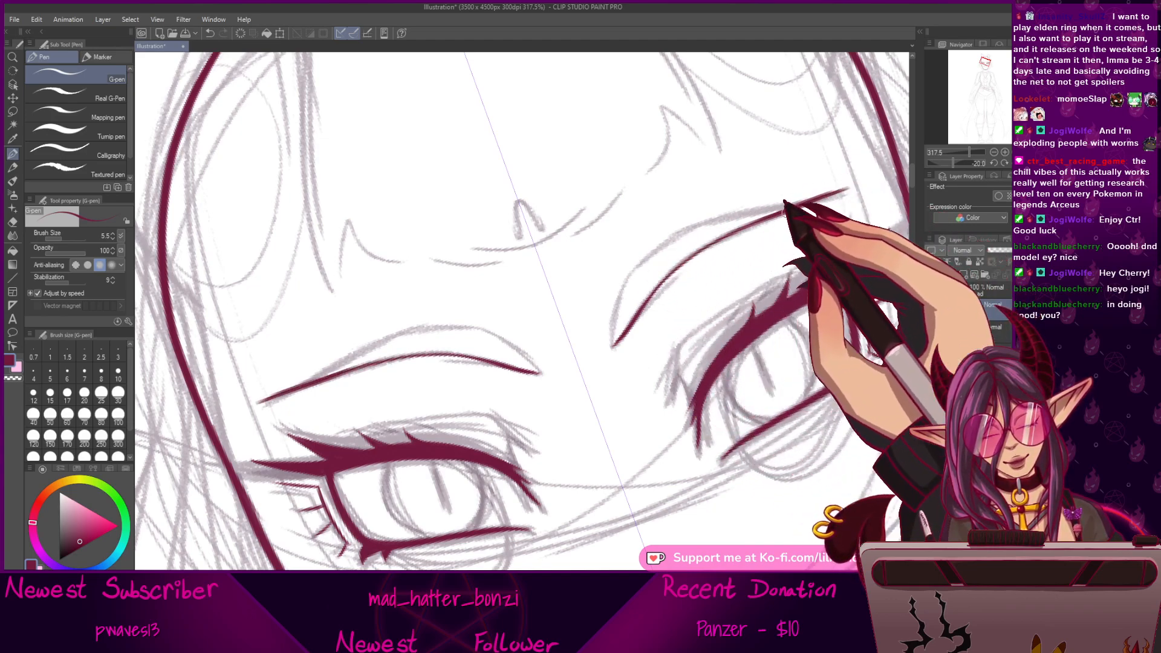
left_click_drag(612, 346, 629, 273)
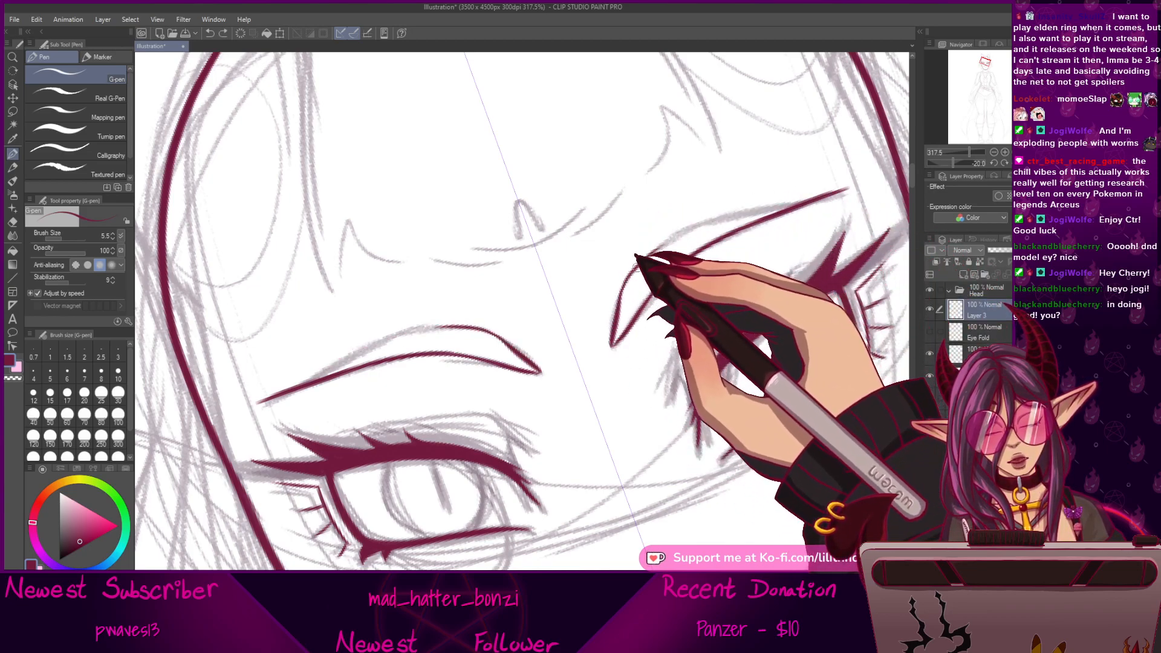
key("ctrl+z")
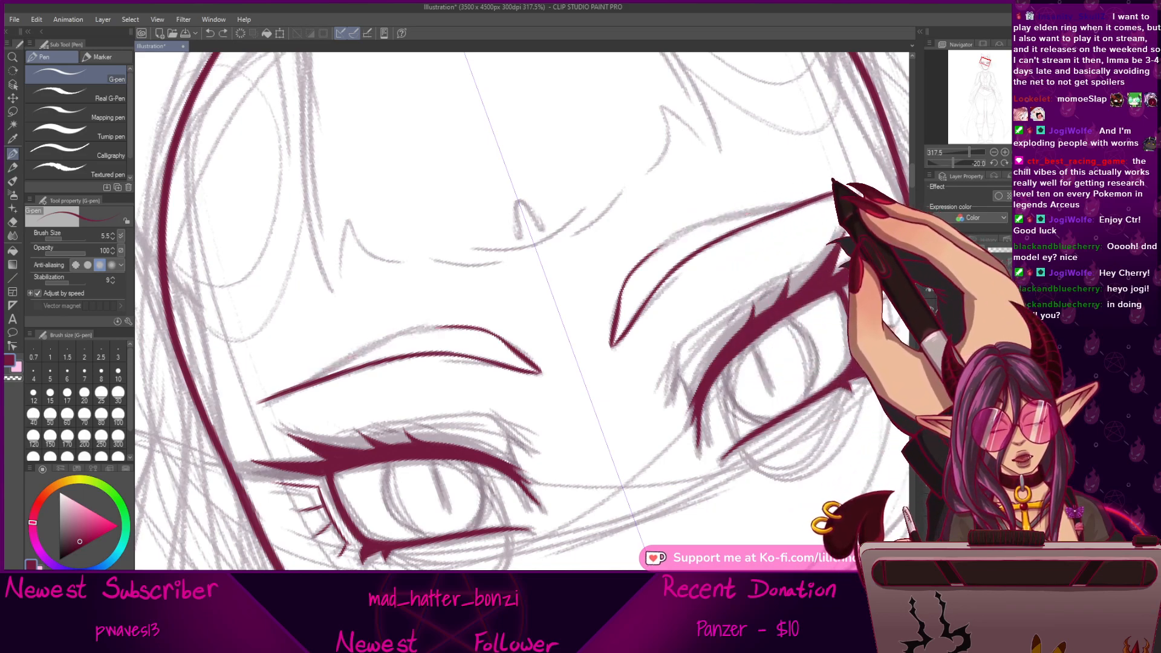
key("ctrl+z")
left_click_drag(832, 190, 679, 228)
key("ctrl+z")
left_click_drag(801, 193, 676, 236)
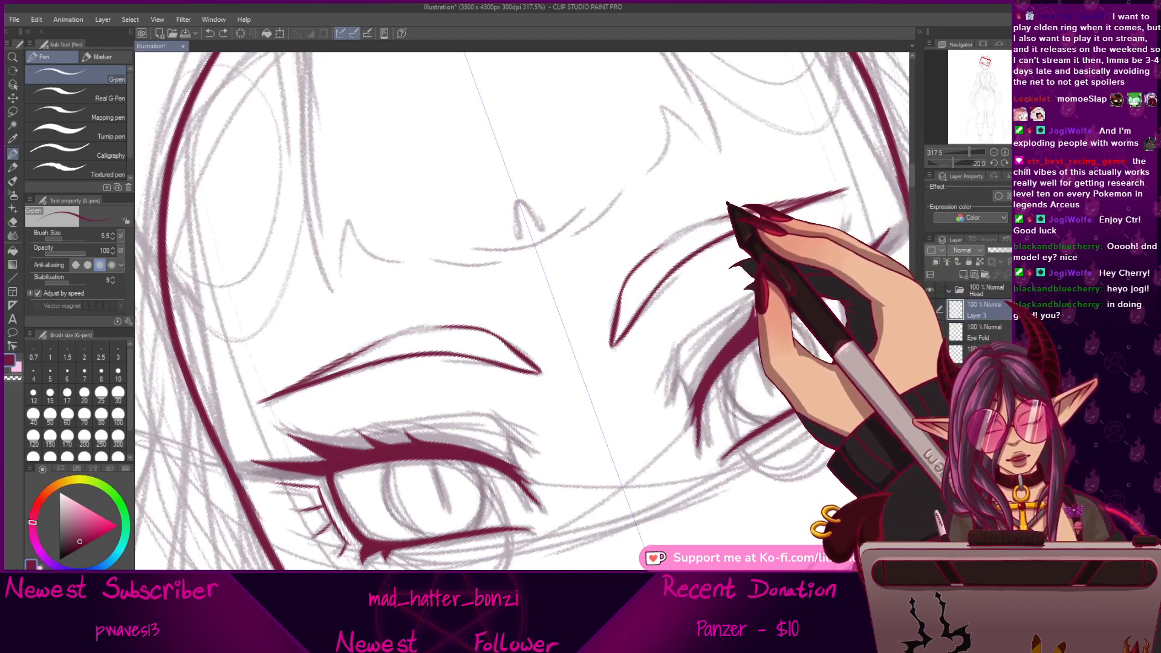
key("ctrl+z")
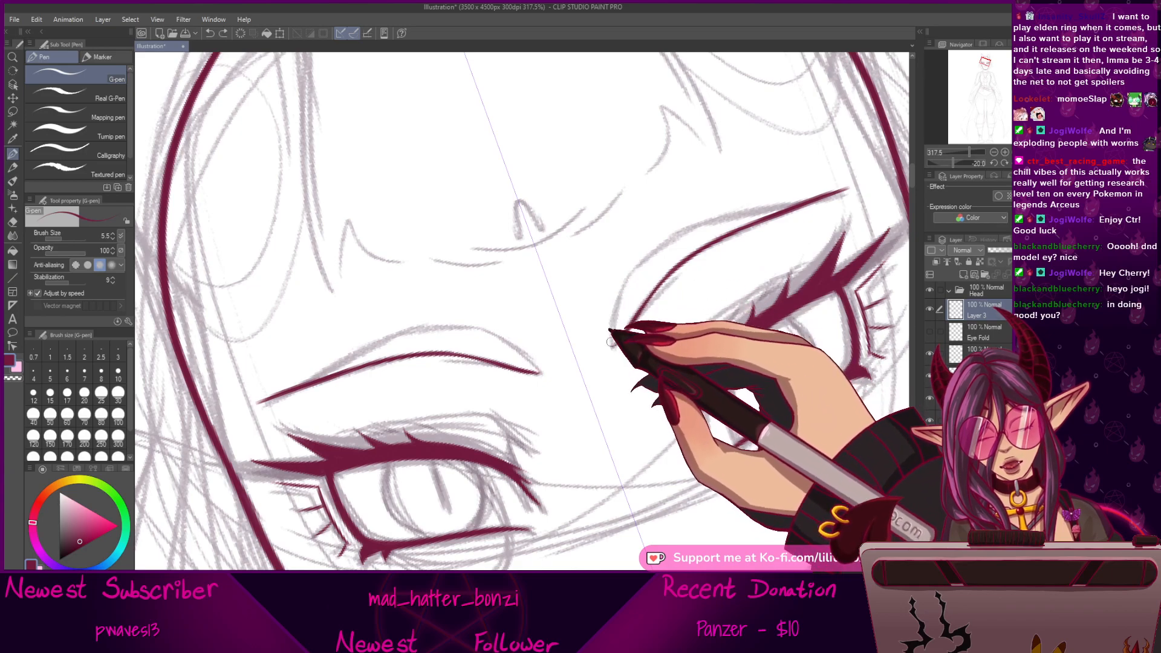
Ink the arched upper edge of both eyebrows from the inner tips to the tapered outer ends, closing the shapes.
left_click_drag(610, 346, 618, 295)
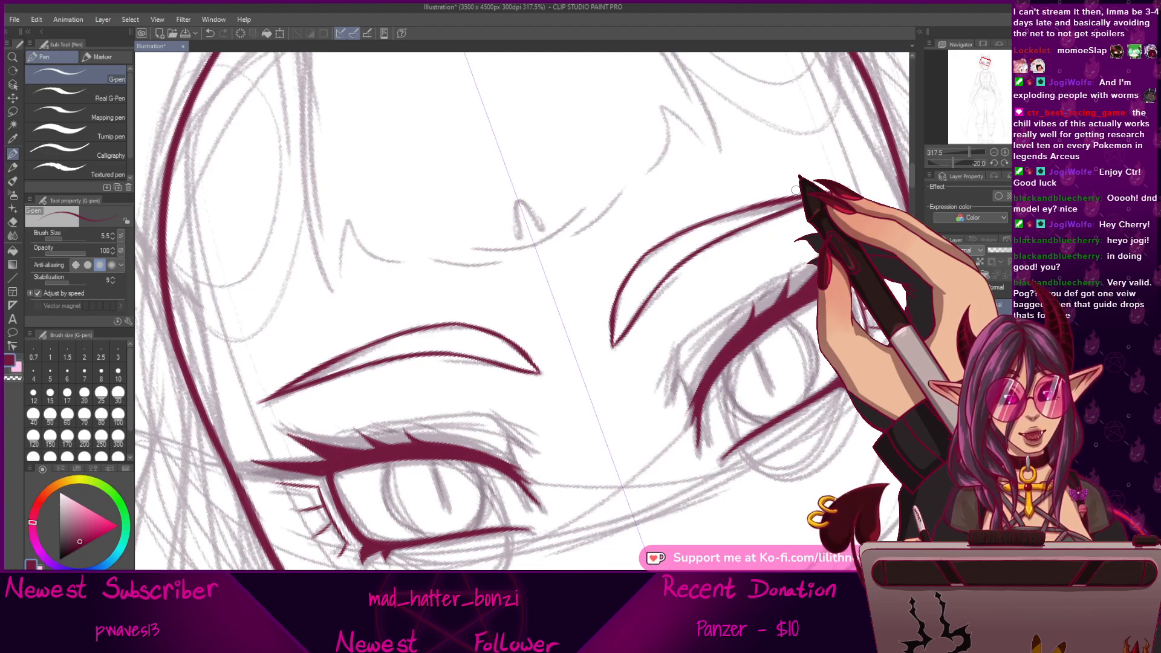
mouse_move(856, 221)
left_mouse_down()
mouse_move(802, 253)
mouse_move(833, 218)
left_mouse_up()
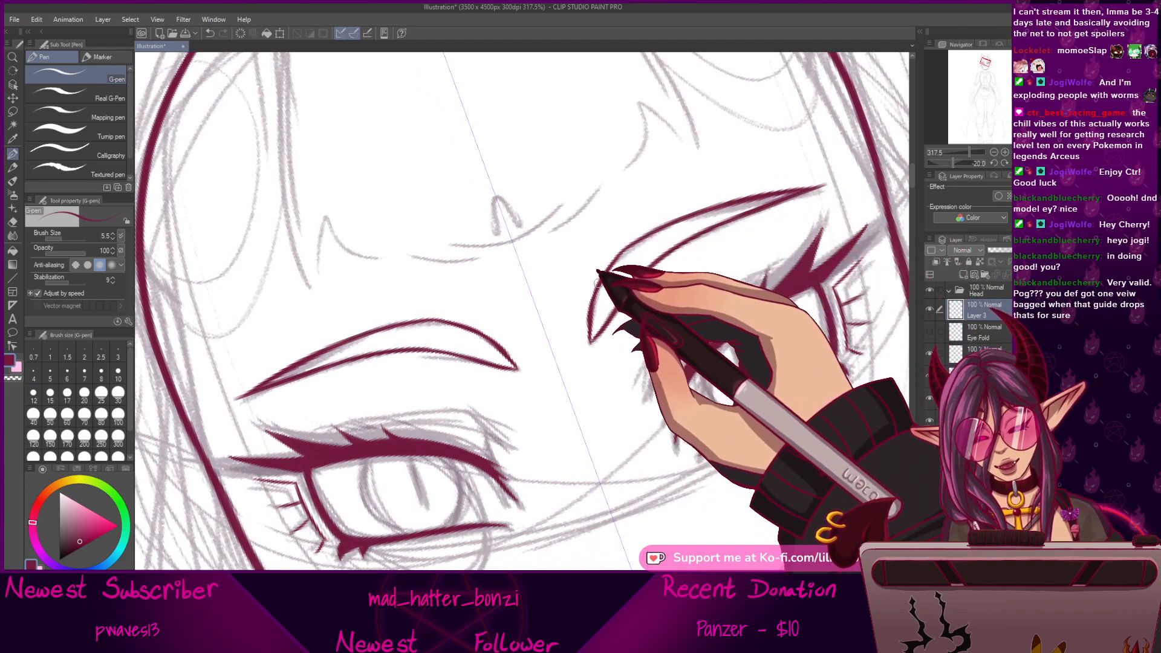
left_click_drag(598, 283, 590, 339)
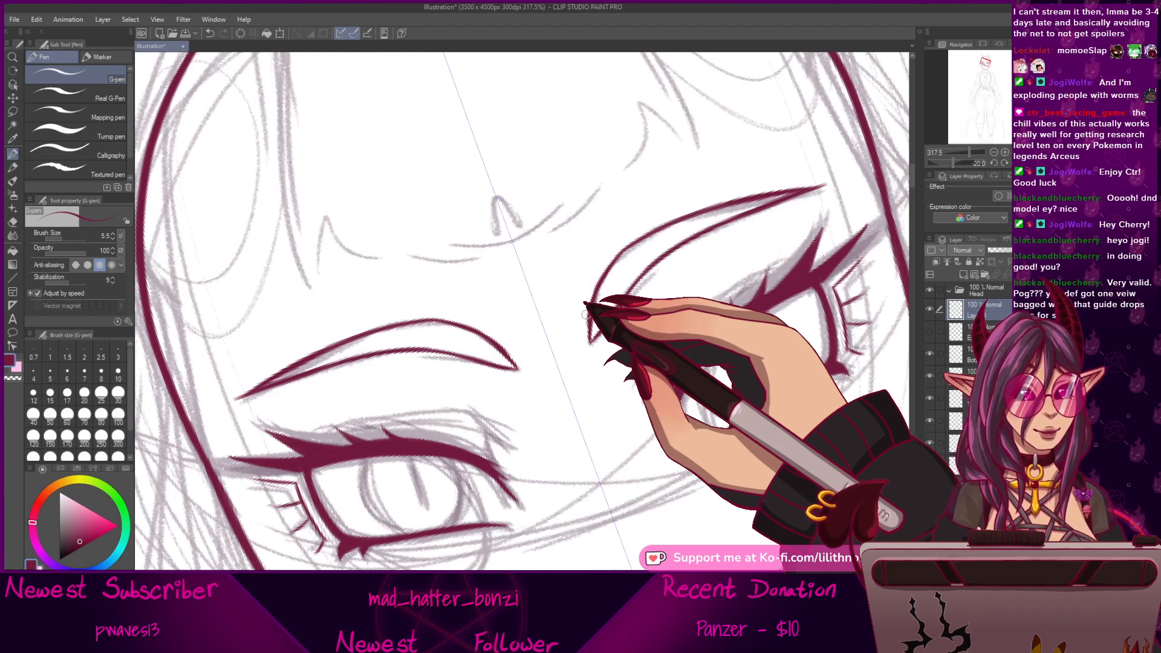
left_click_drag(970, 153, 934, 162)
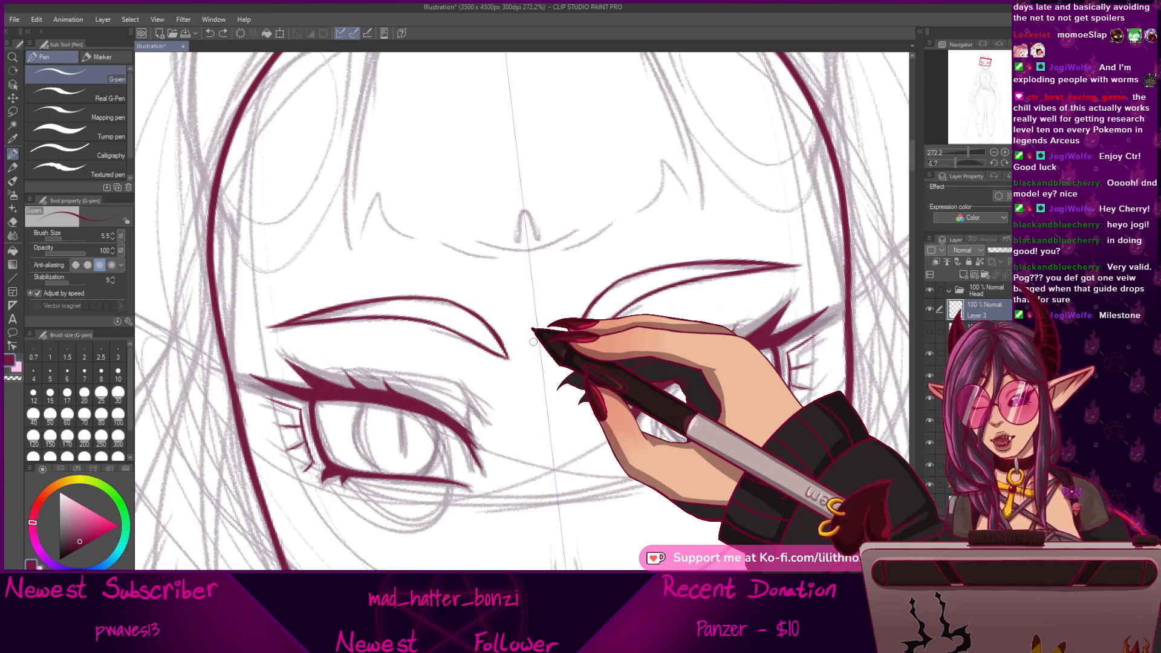
Erase and re-ink the eyebrows' rounded inner arches as sharper angles, adding short hair strokes along the inner tips.
key("e")
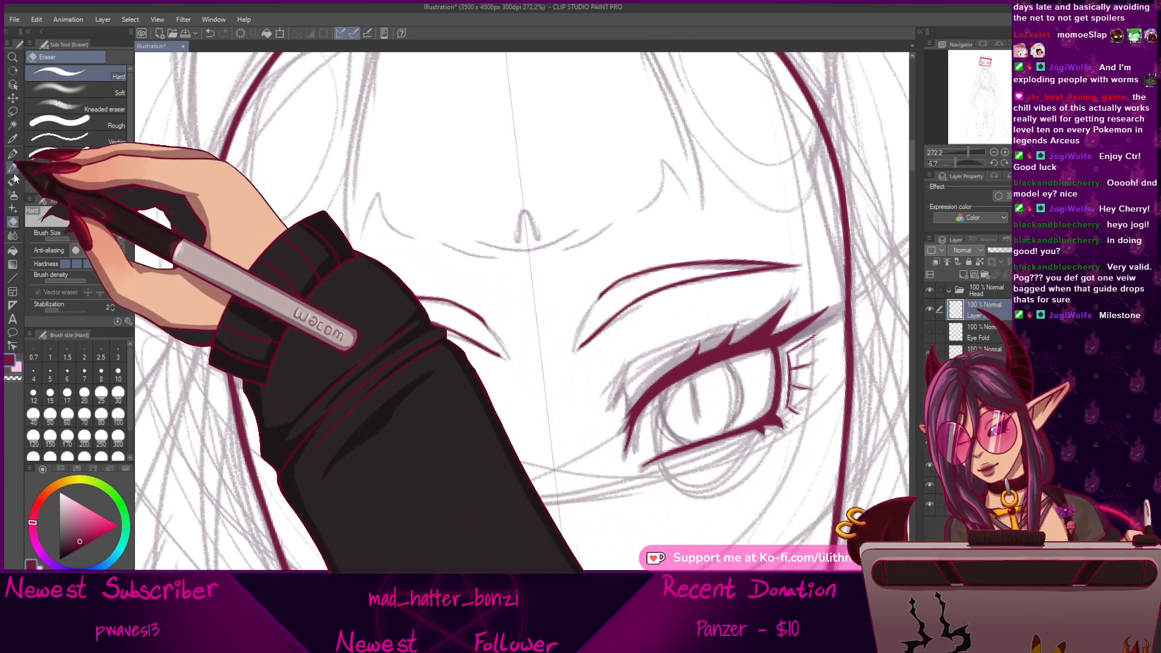
left_click(12, 153)
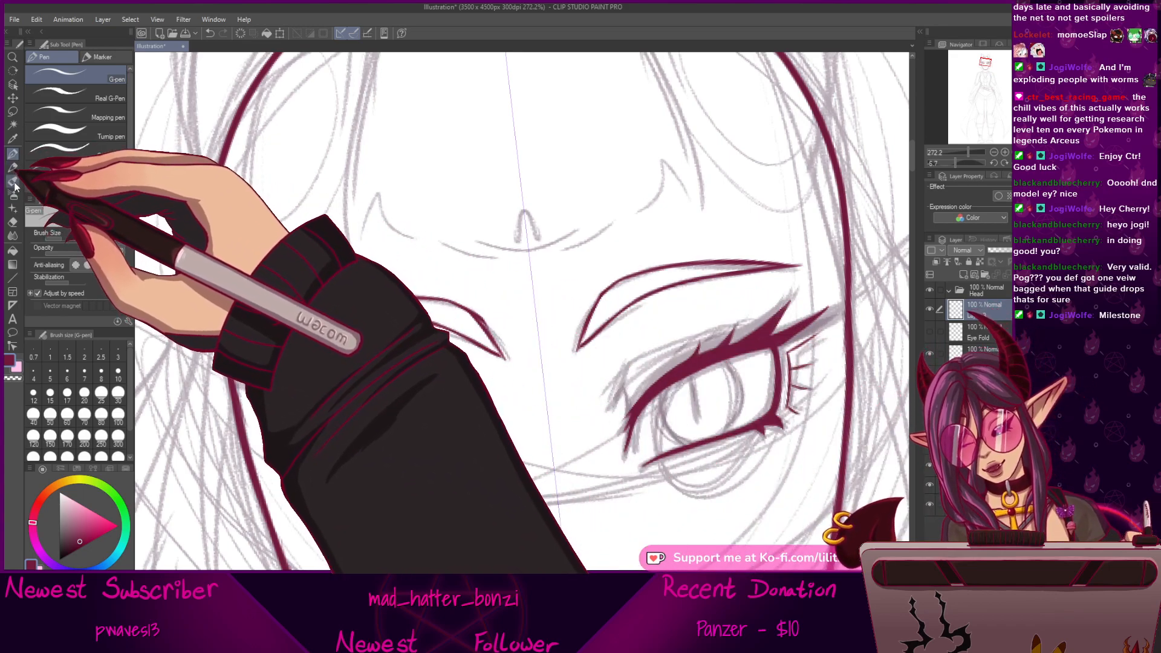
left_click(13, 181)
left_click(12, 221)
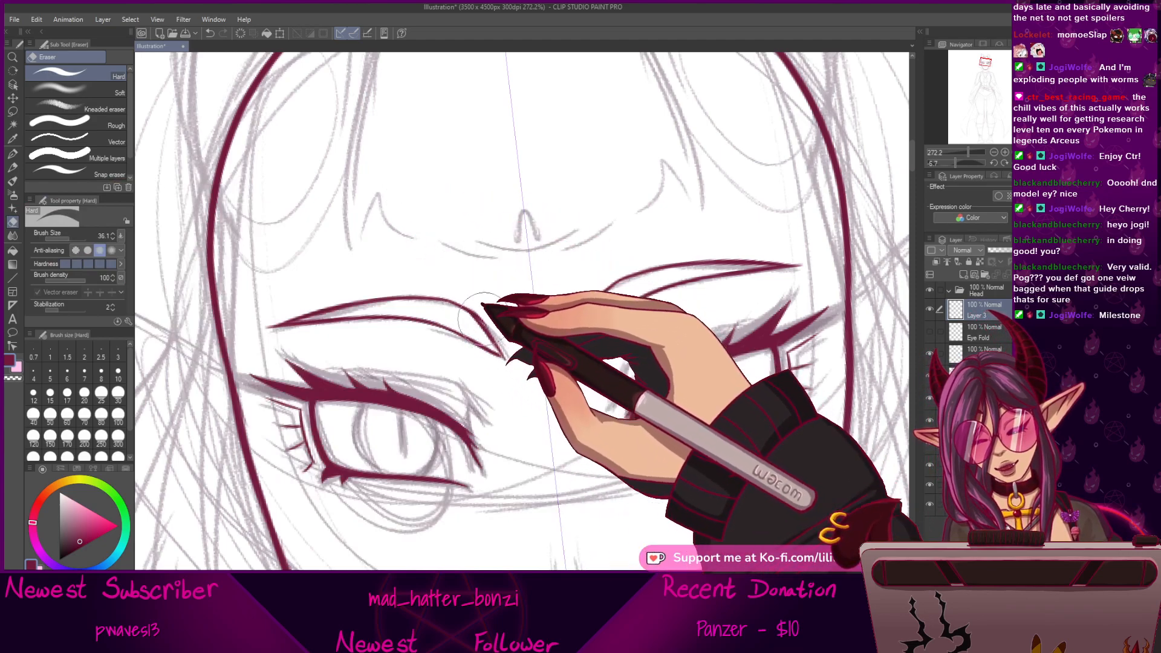
left_click(12, 153)
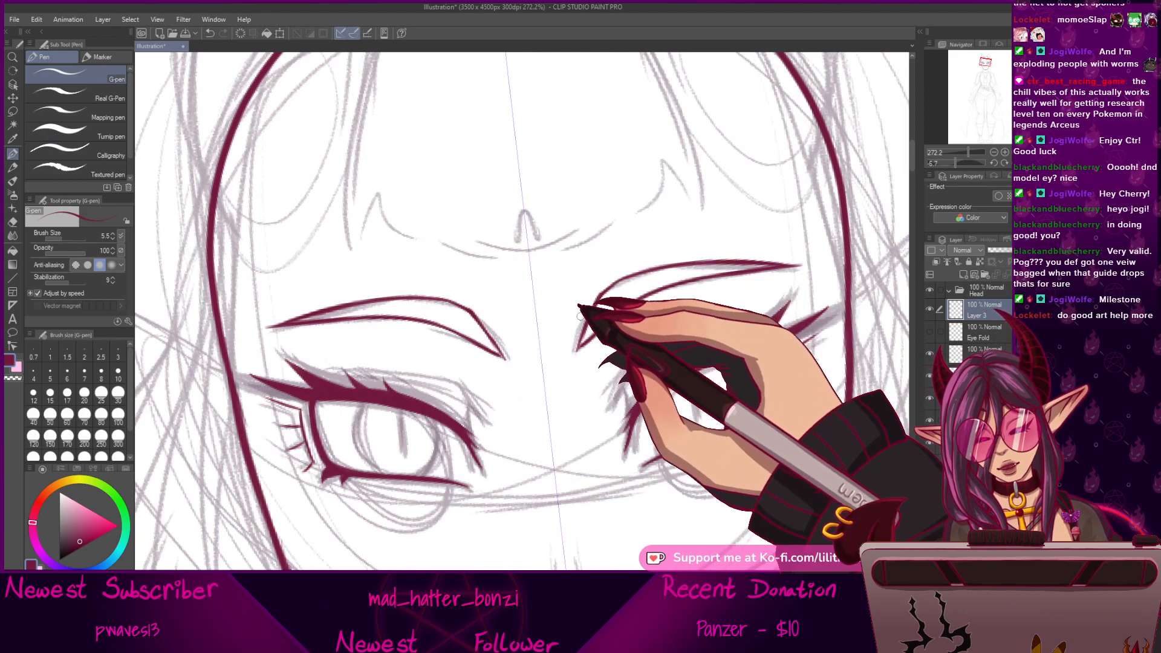
mouse_move(571, 339)
left_mouse_down()
mouse_move(589, 137)
mouse_move(568, 195)
left_mouse_up()
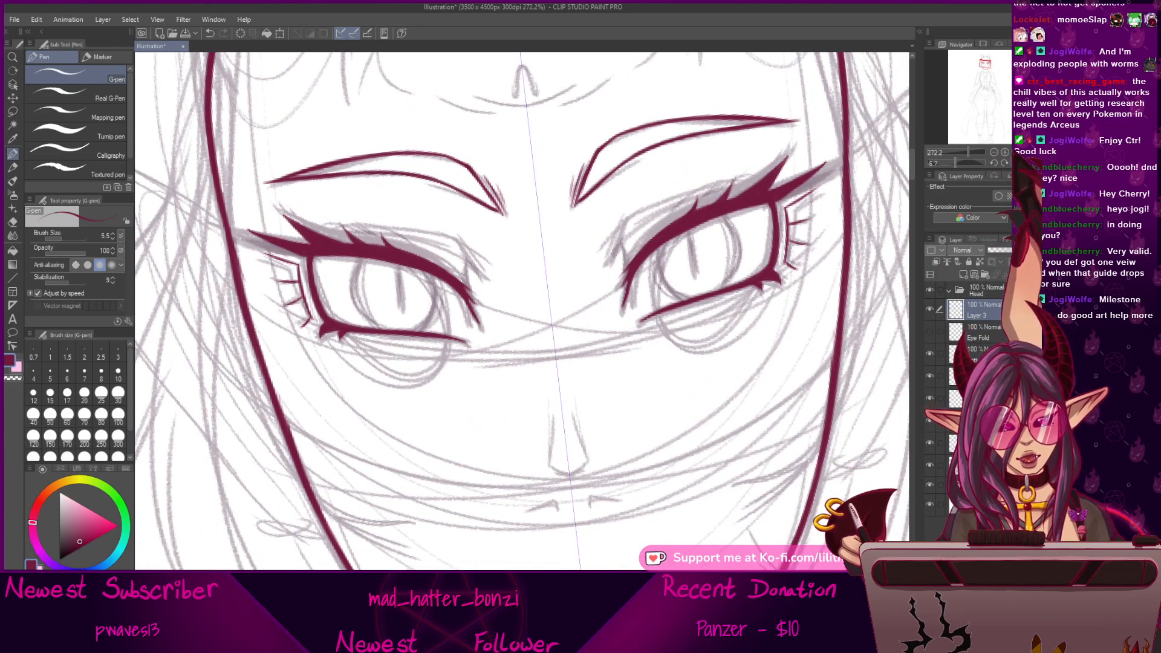
Erase a narrow slit through the outer part of the right-hand eyebrow only and ink its cut ends closed.
left_click(1015, 163)
left_click_drag(968, 153, 962, 152)
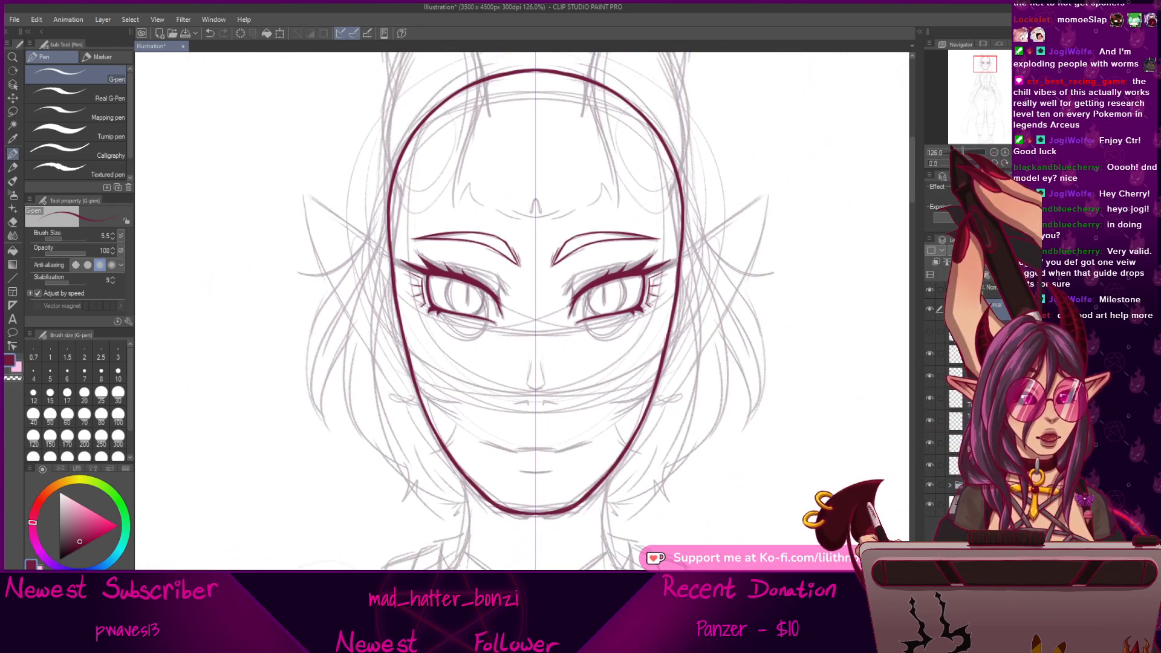
left_click_drag(962, 152, 971, 153)
left_click_drag(704, 145, 564, 326)
mouse_move(493, 332)
left_mouse_down()
mouse_move(635, 257)
mouse_move(856, 243)
left_mouse_up()
mouse_move(787, 353)
left_mouse_down()
mouse_move(672, 435)
mouse_move(683, 431)
left_mouse_up()
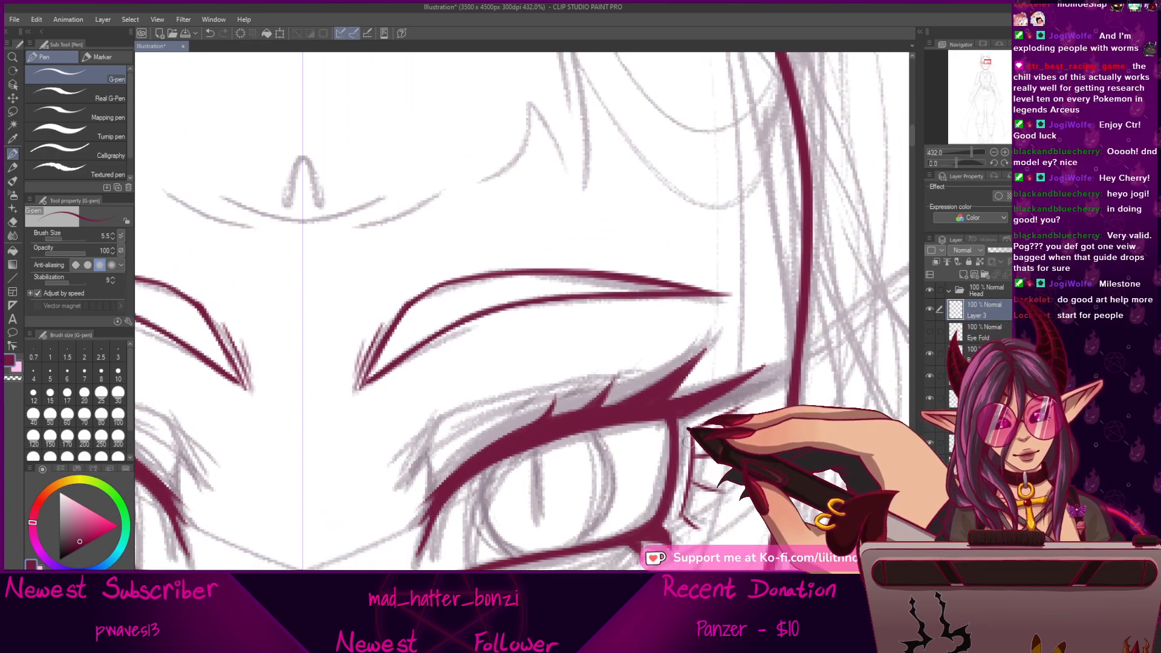
left_click(12, 221)
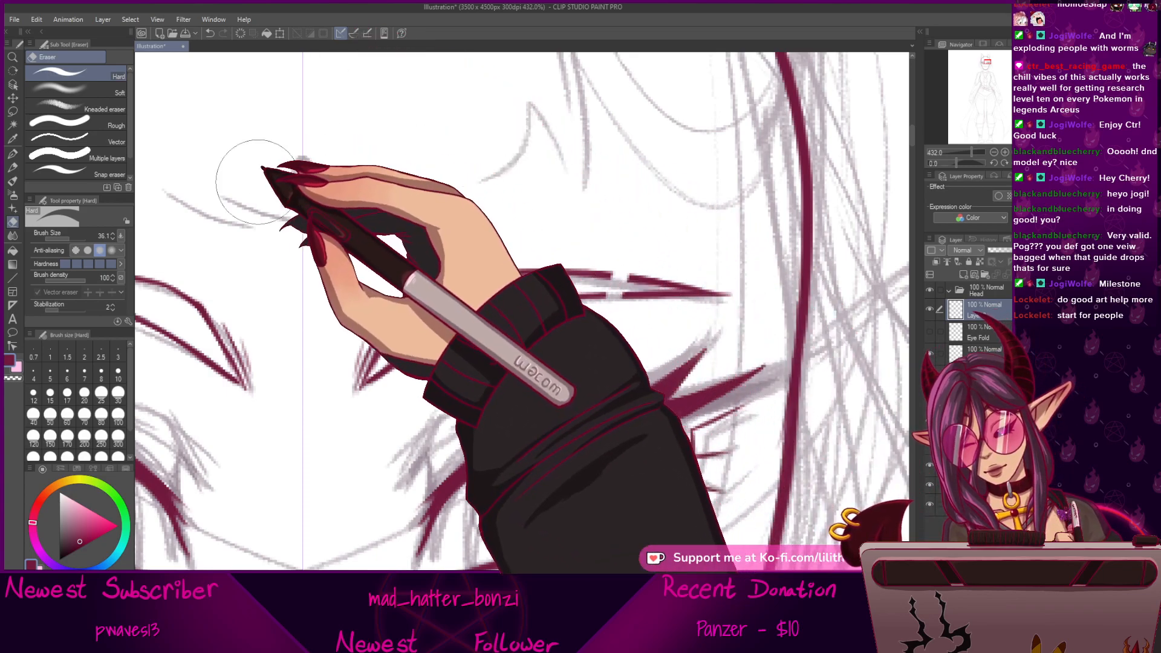
left_click(13, 154)
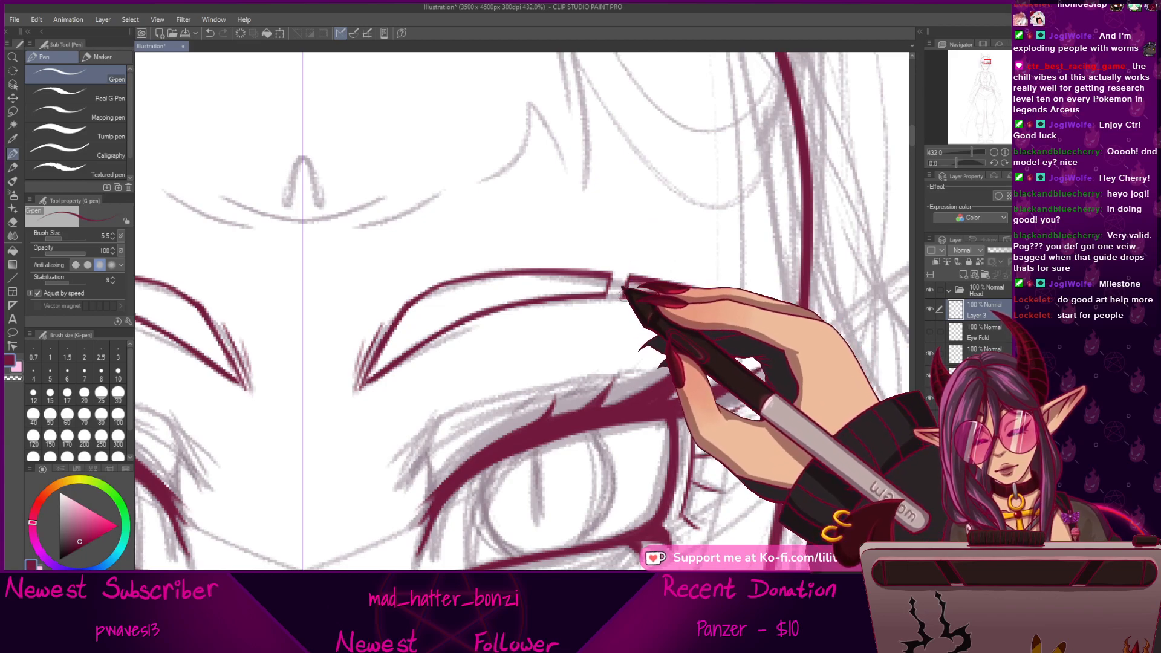
mouse_move(972, 152)
left_mouse_down()
mouse_move(952, 151)
mouse_move(965, 152)
left_mouse_up()
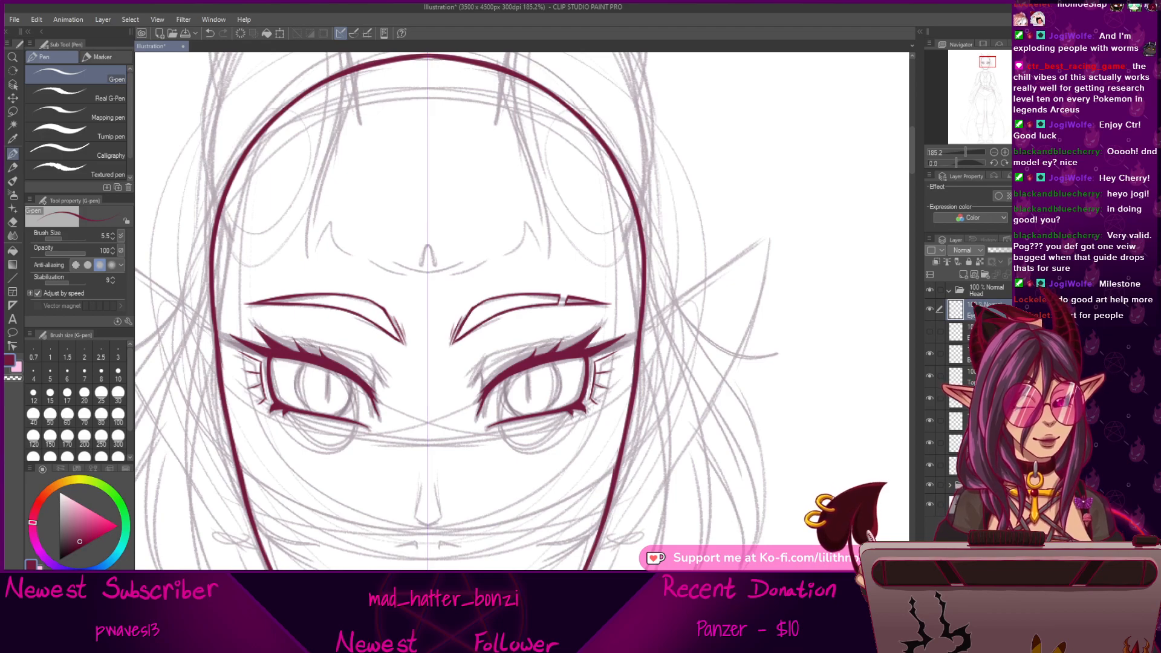
Name the eyebrow layer Eyebrows and make the Eye Fold layer visible again.
left_click_drag(689, 520, 733, 391)
mouse_move(735, 543)
left_mouse_down()
mouse_move(751, 504)
mouse_move(732, 525)
left_mouse_up()
left_click(930, 331)
left_click_drag(681, 436, 696, 501)
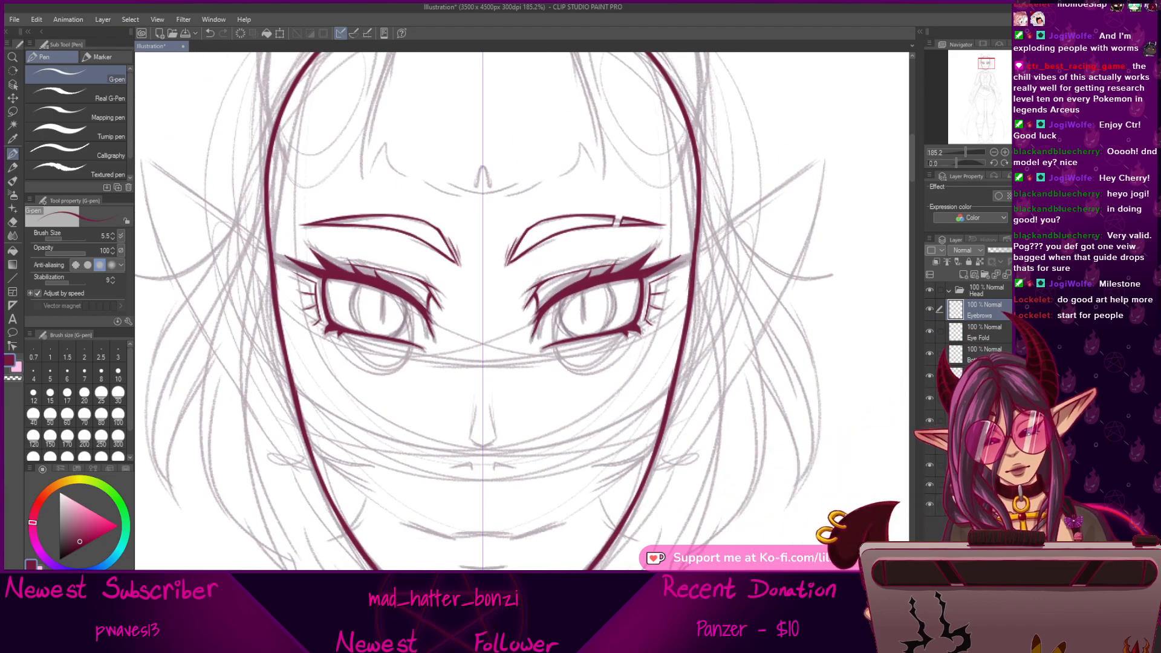
Hide the sketch and, on the face outline's layer, thicken the line along the left temple, cheek and jaw.
left_click(930, 486)
mouse_move(727, 481)
left_mouse_down()
mouse_move(744, 351)
mouse_move(741, 464)
left_mouse_up()
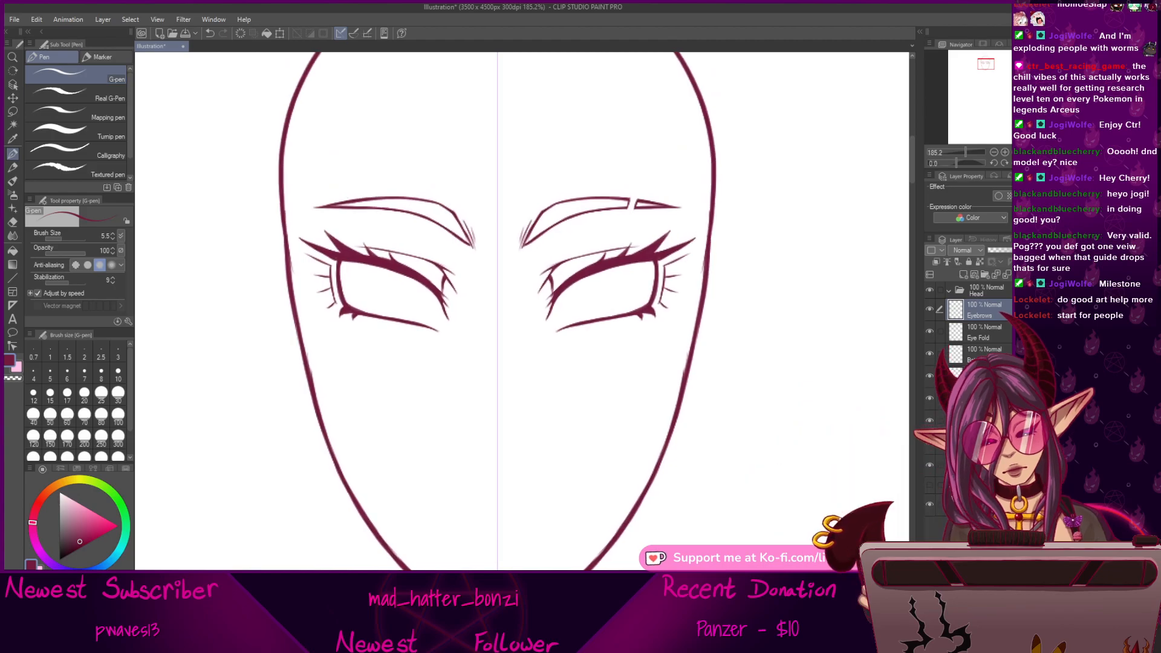
left_click(980, 420)
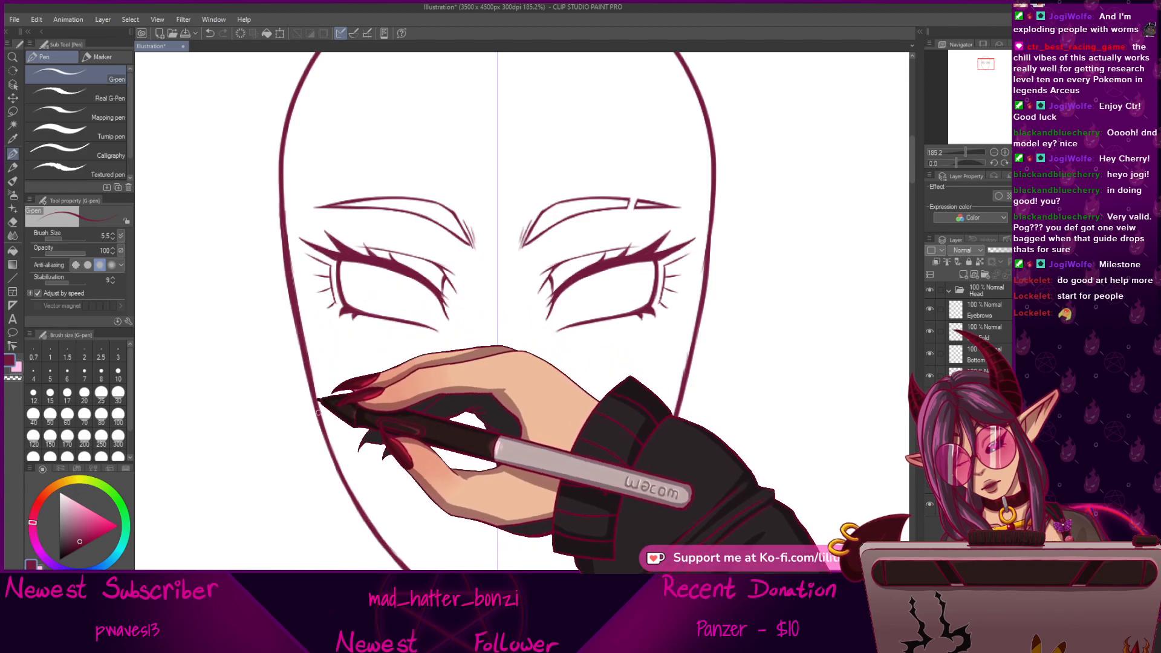
key("ctrl+z")
left_click_drag(290, 215, 297, 270)
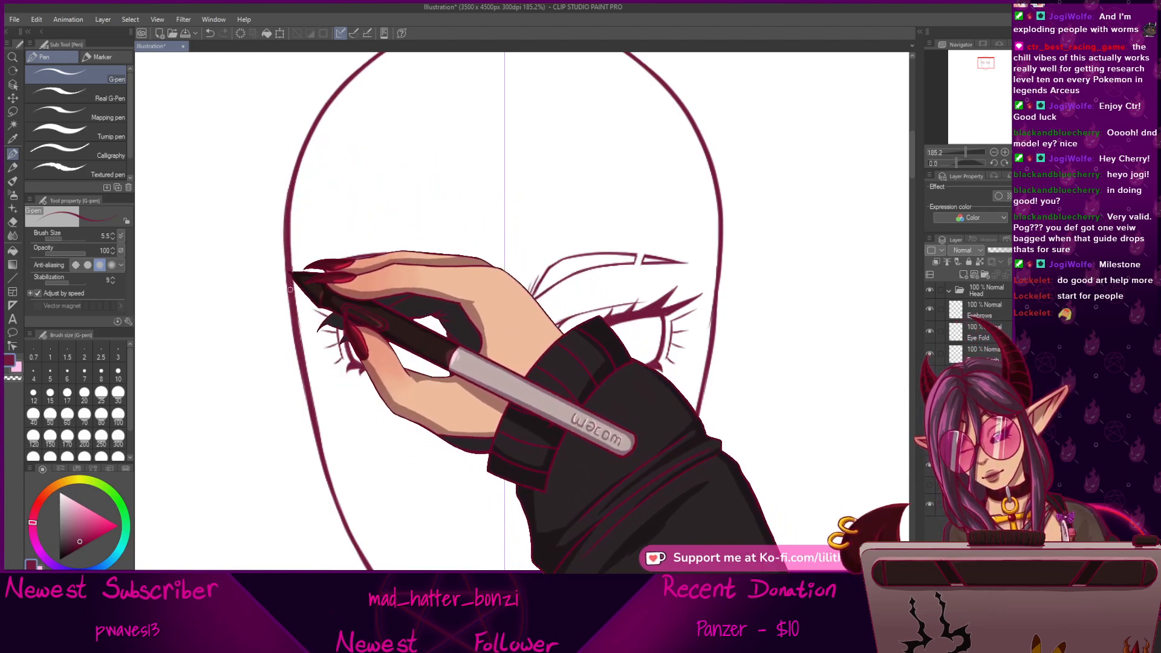
left_click_drag(301, 358, 285, 257)
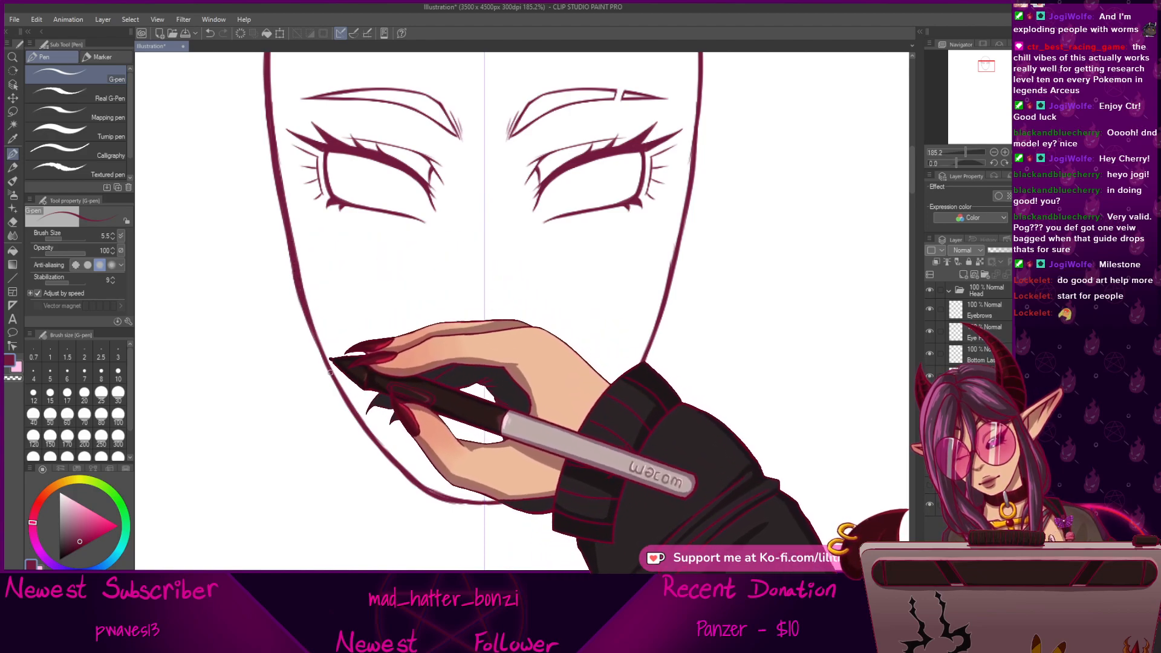
left_click_drag(610, 428, 689, 538)
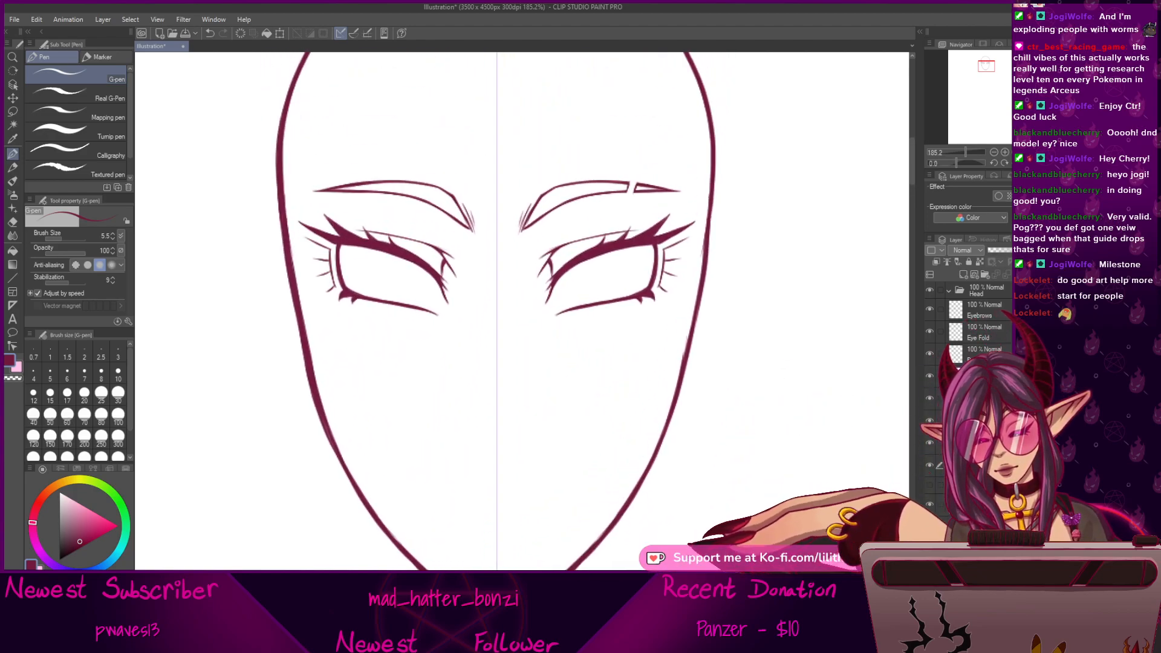
Thicken the right side of the face outline from the temple down the cheek to match the left side.
mouse_move(715, 198)
left_mouse_down()
mouse_move(701, 218)
mouse_move(702, 202)
left_mouse_up()
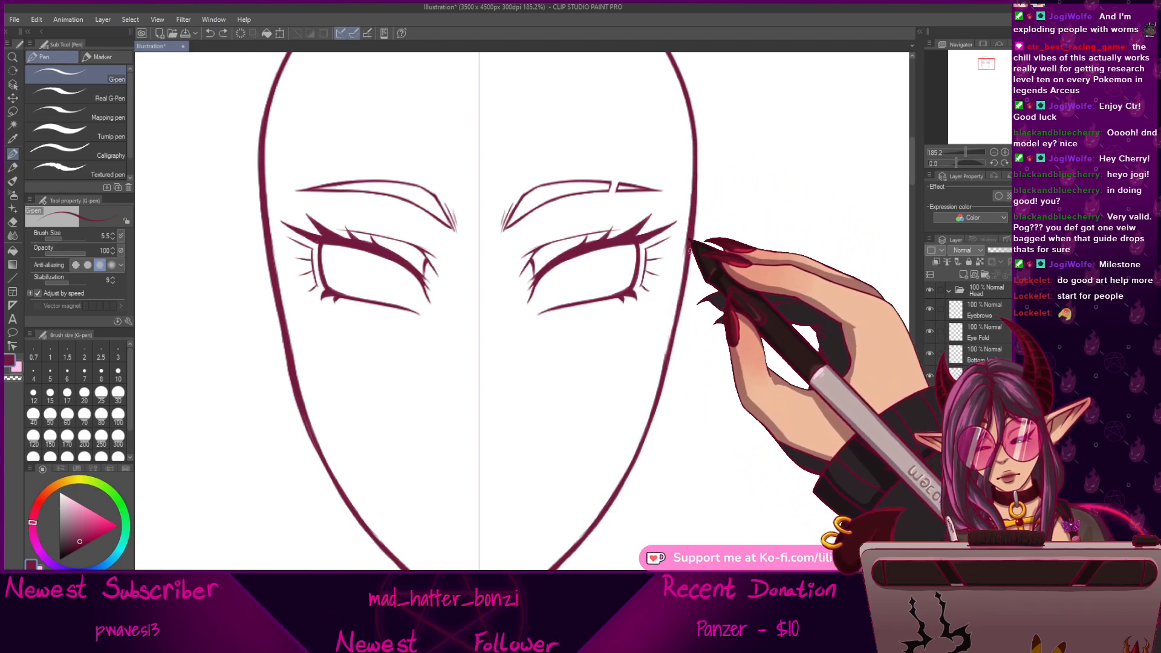
key("ctrl+z")
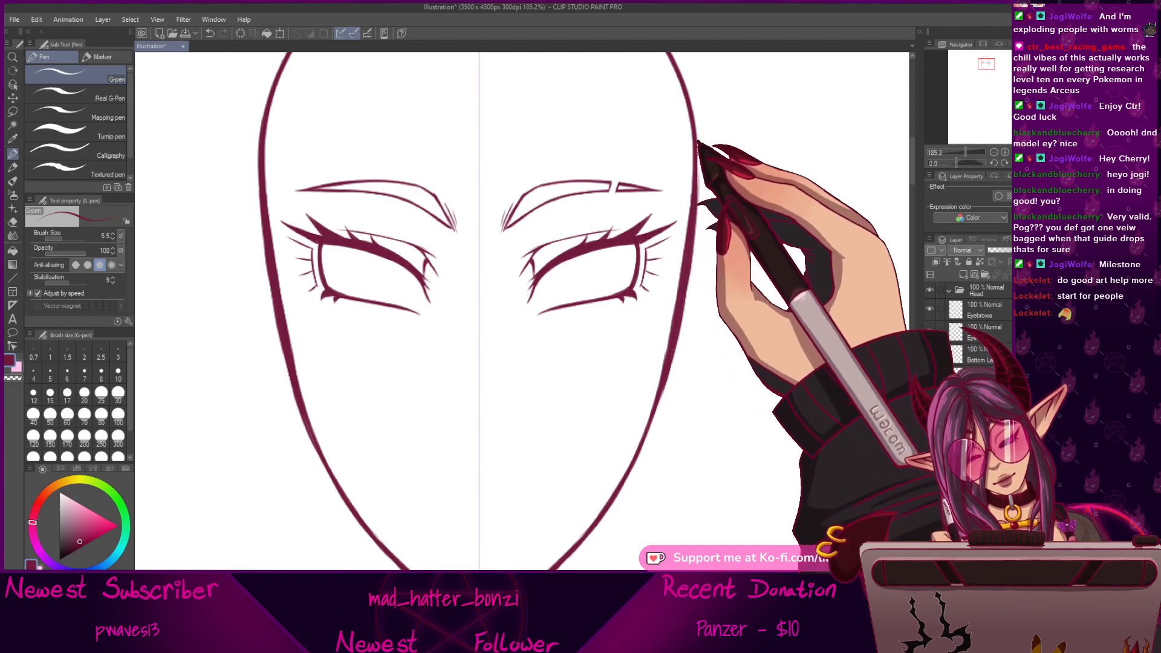
left_click_drag(666, 421, 710, 279)
Thicken the outline around the chin, blending it into the jawline on both sides.
left_click_drag(575, 411, 690, 354)
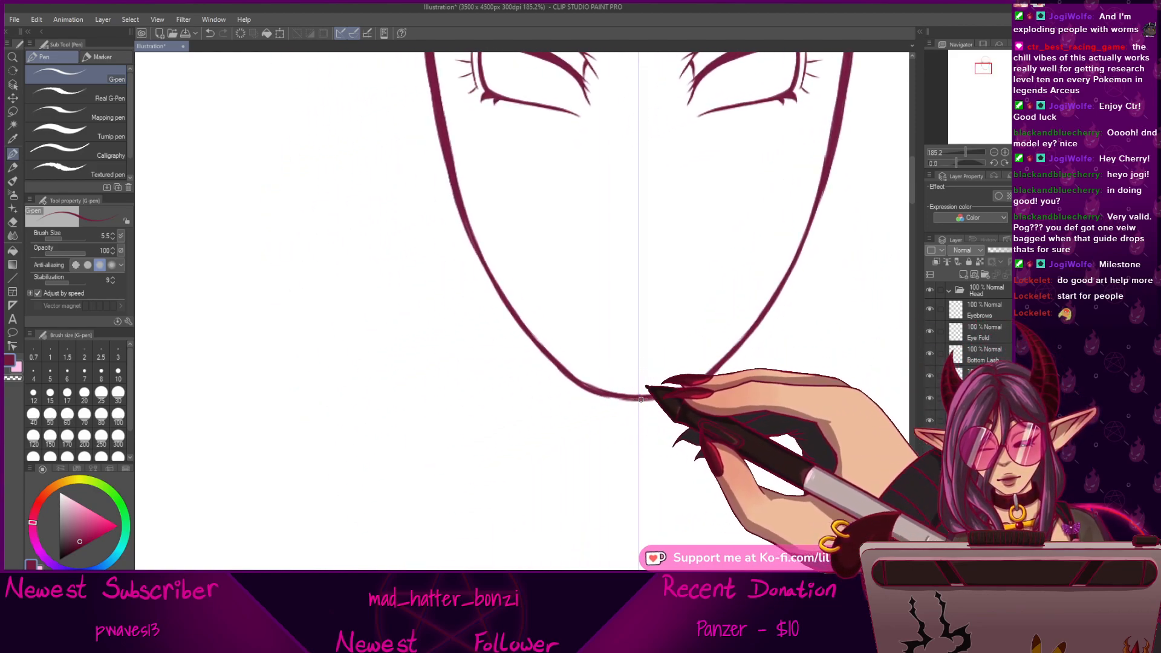
left_click_drag(642, 400, 713, 361)
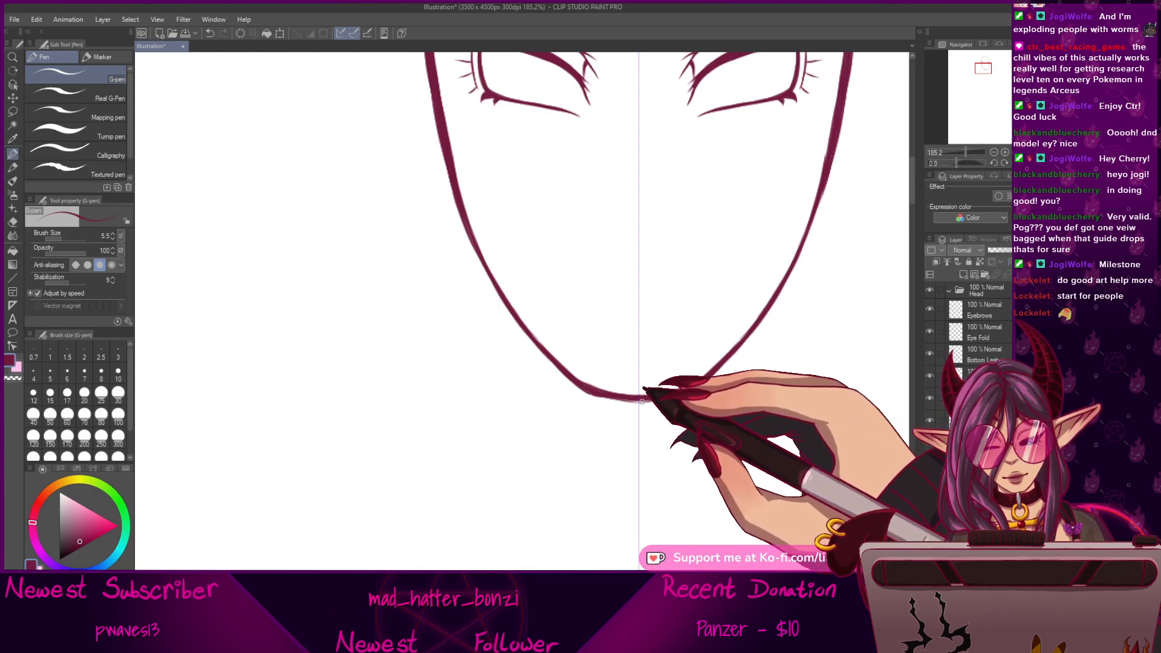
mouse_move(712, 380)
left_mouse_down()
mouse_move(686, 408)
mouse_move(673, 404)
left_mouse_up()
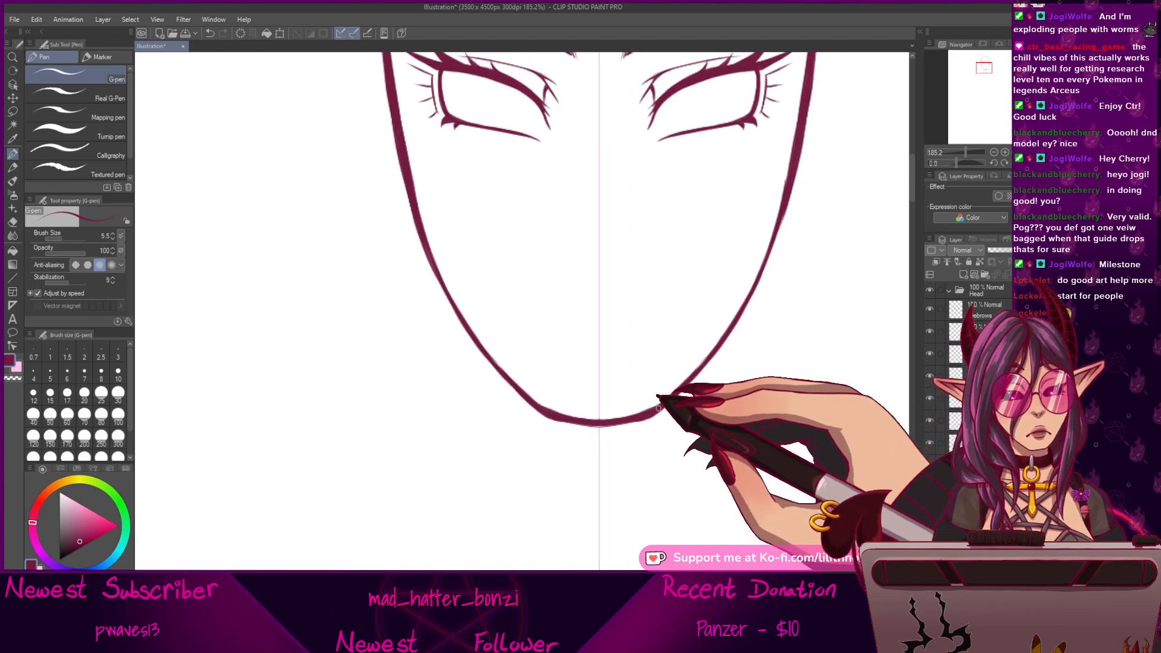
mouse_move(817, 216)
left_mouse_down()
mouse_move(741, 357)
mouse_move(747, 465)
mouse_move(745, 355)
left_mouse_up()
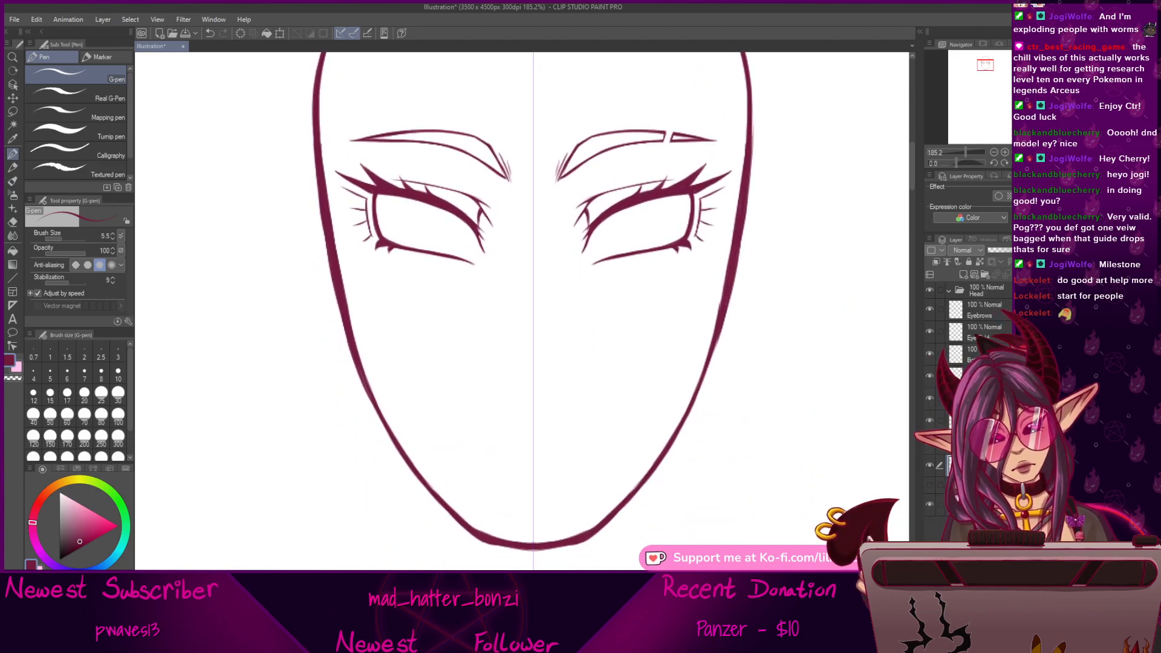
Show the sketch again and ink the nose tip, its side lines and both nostrils with mirrored strokes over the sketch.
left_click(930, 485)
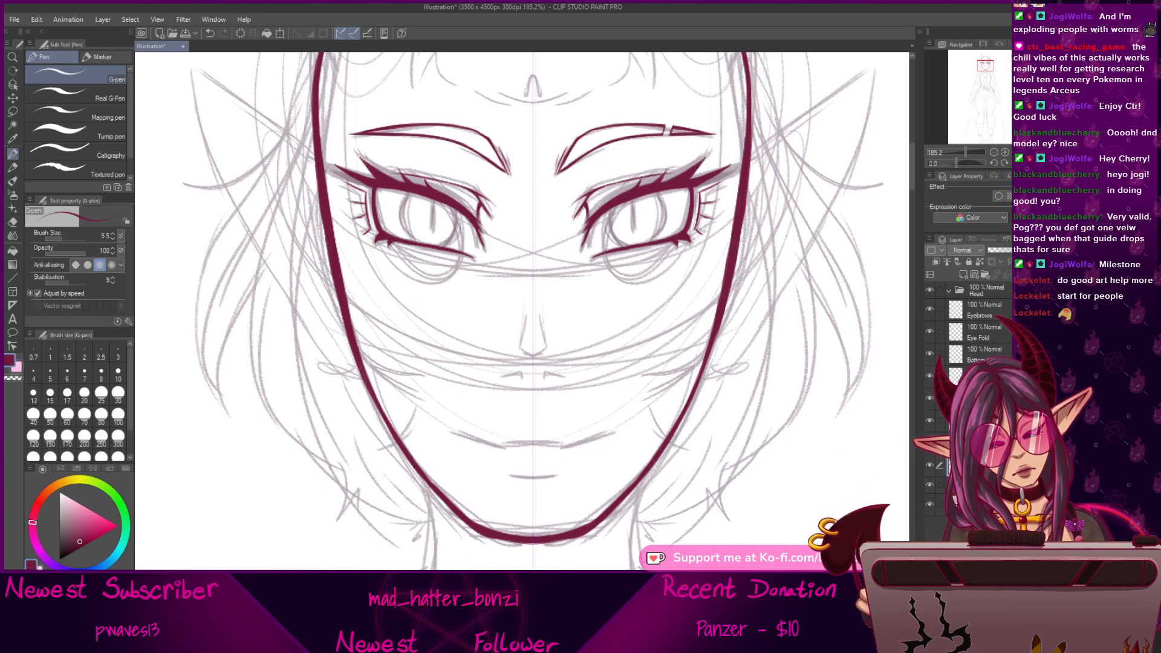
left_click_drag(544, 383, 606, 361)
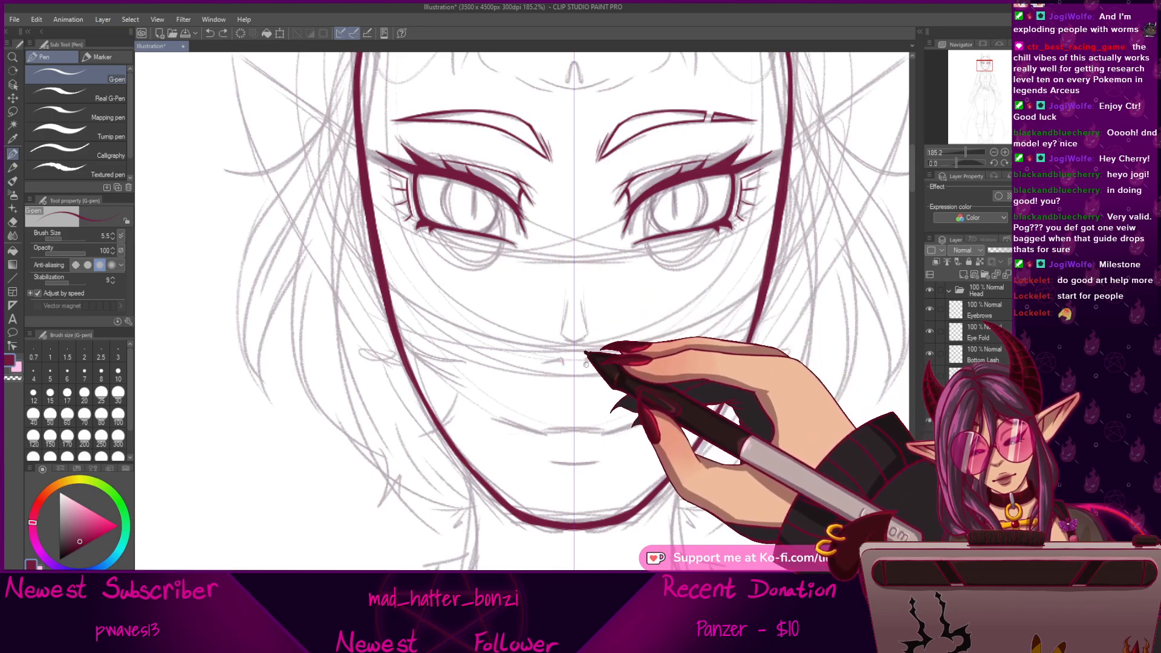
mouse_move(586, 361)
left_mouse_down()
mouse_move(616, 359)
mouse_move(605, 331)
mouse_move(600, 358)
mouse_move(585, 354)
left_mouse_up()
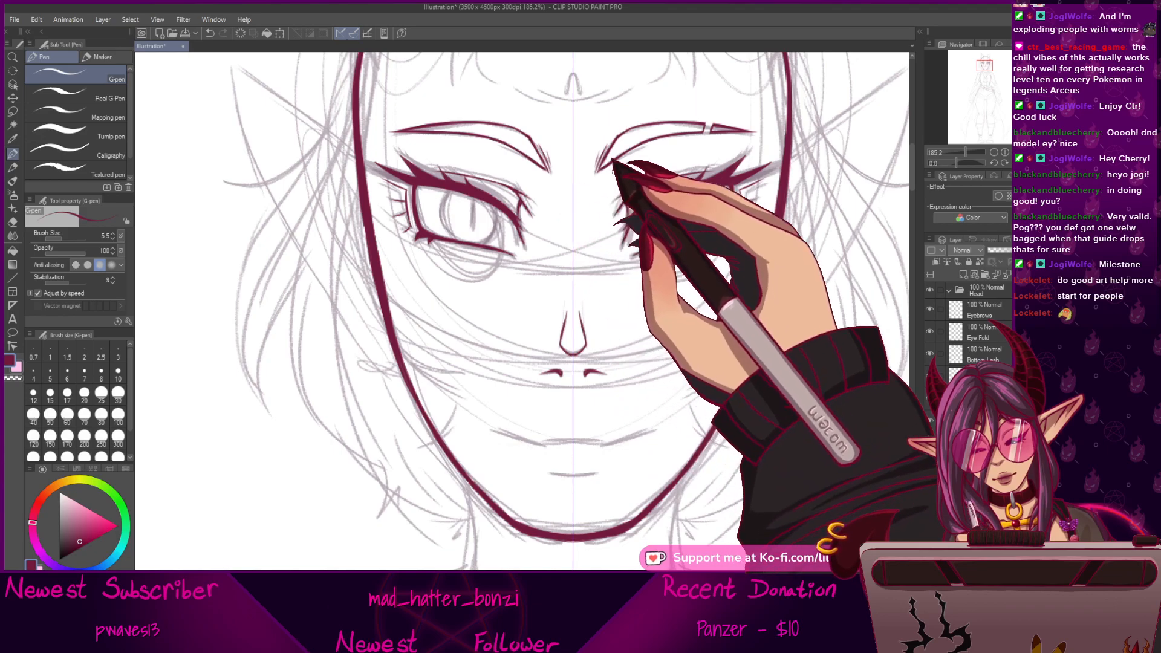
mouse_move(617, 423)
left_mouse_down()
mouse_move(618, 444)
mouse_move(626, 423)
left_mouse_up()
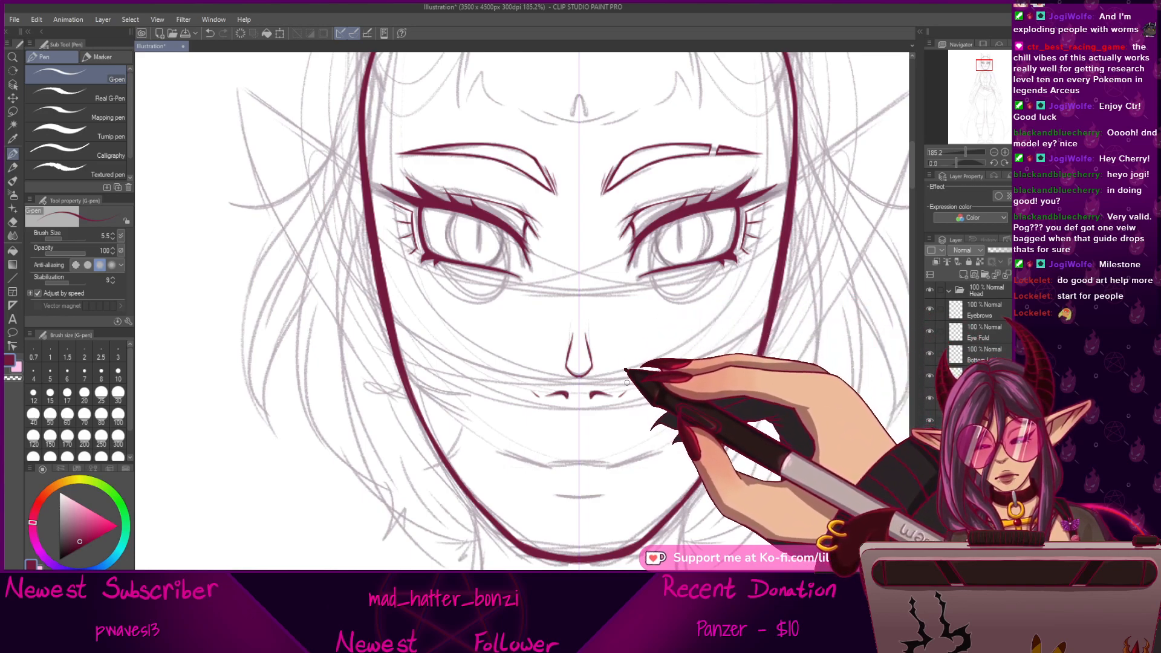
key("ctrl+z")
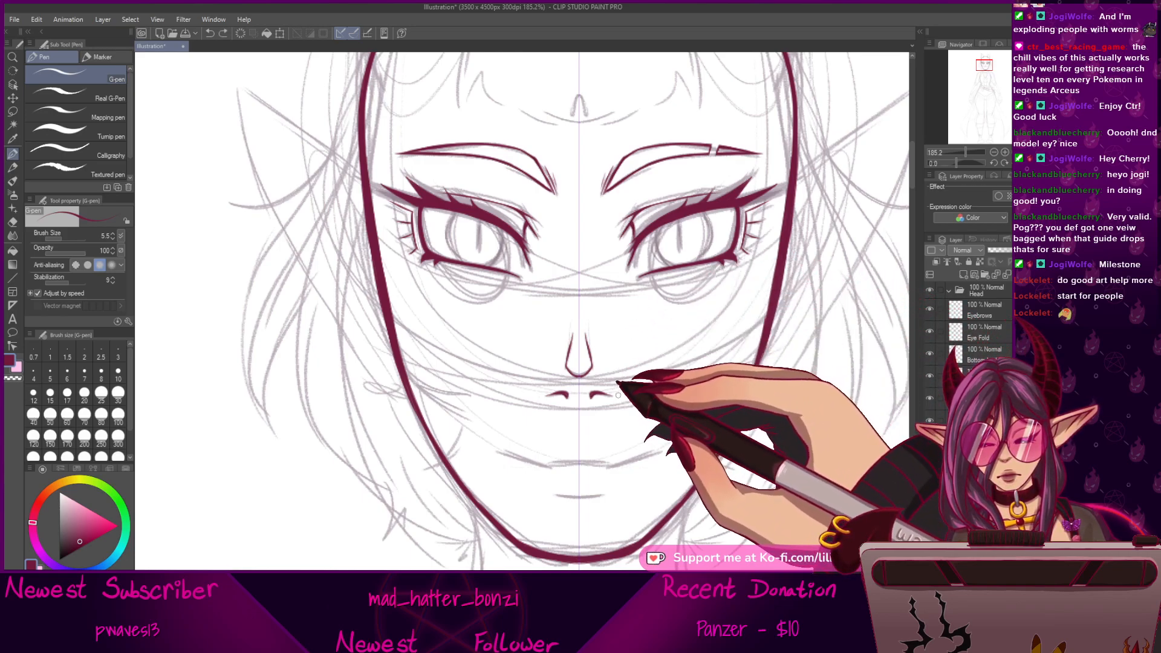
key("ctrl+z")
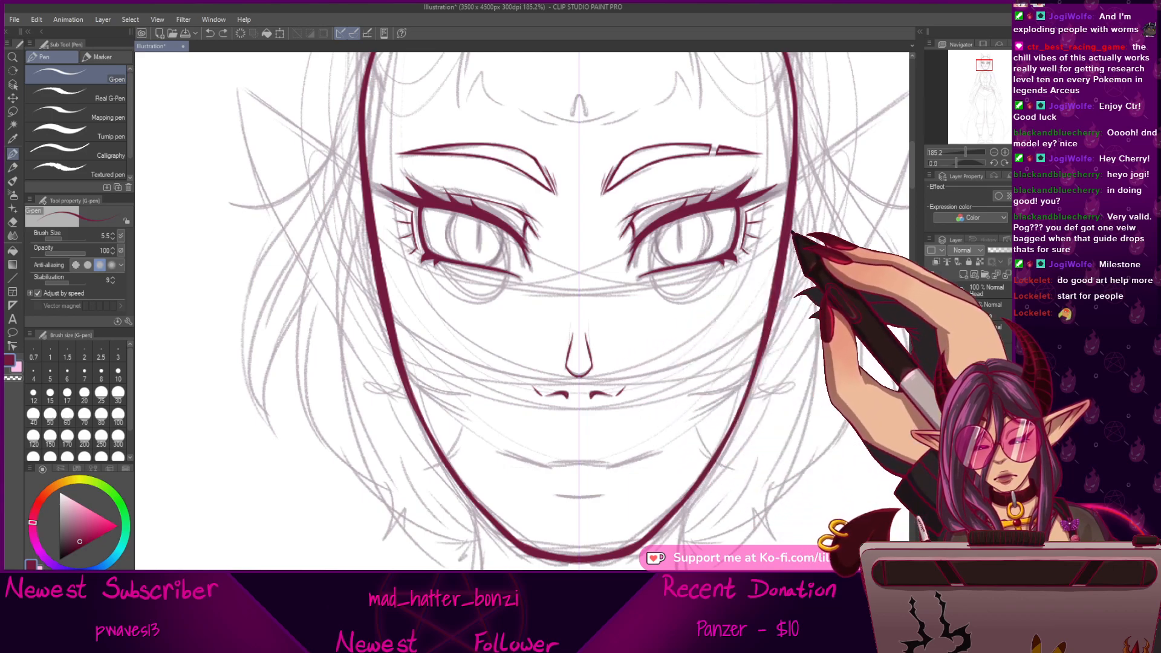
mouse_move(727, 430)
left_mouse_down()
mouse_move(752, 350)
mouse_move(688, 420)
left_mouse_up()
key("ctrl+z")
mouse_move(581, 489)
left_mouse_down()
mouse_move(583, 472)
mouse_move(735, 486)
left_mouse_up()
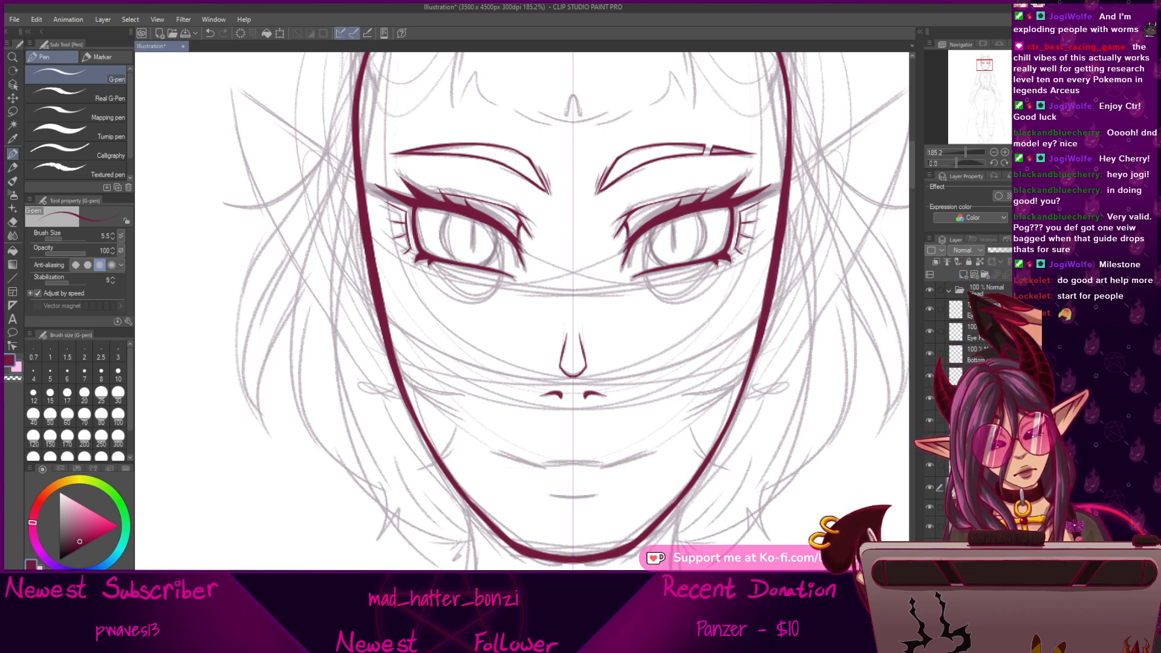
left_click_drag(615, 447, 701, 321)
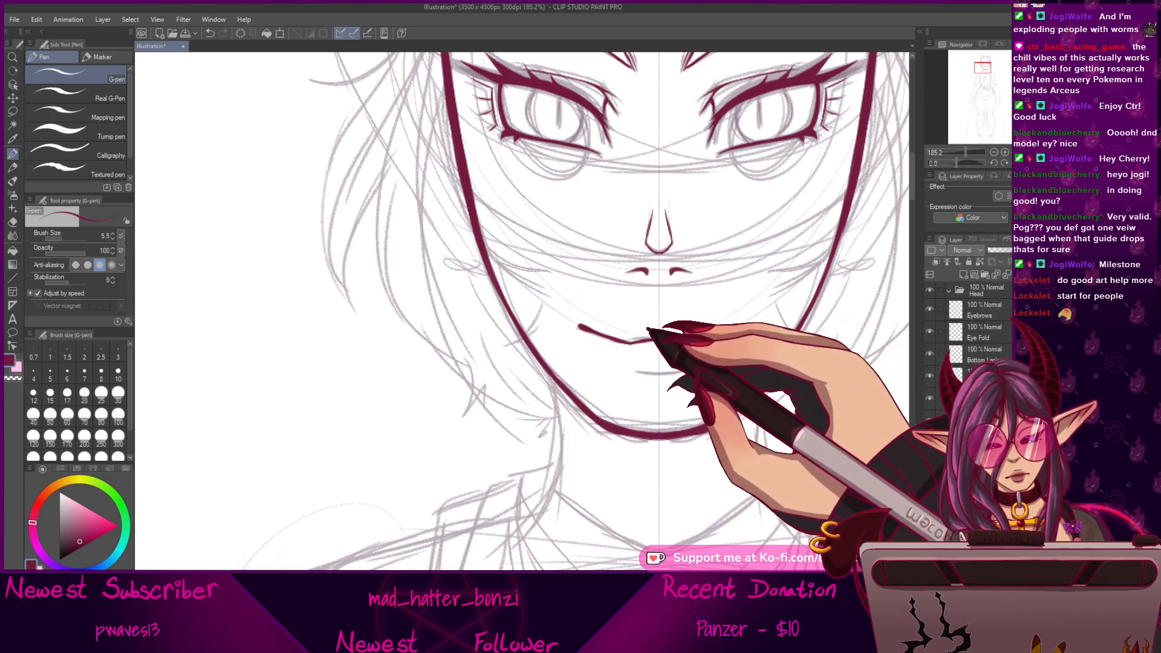
left_click_drag(801, 329, 719, 378)
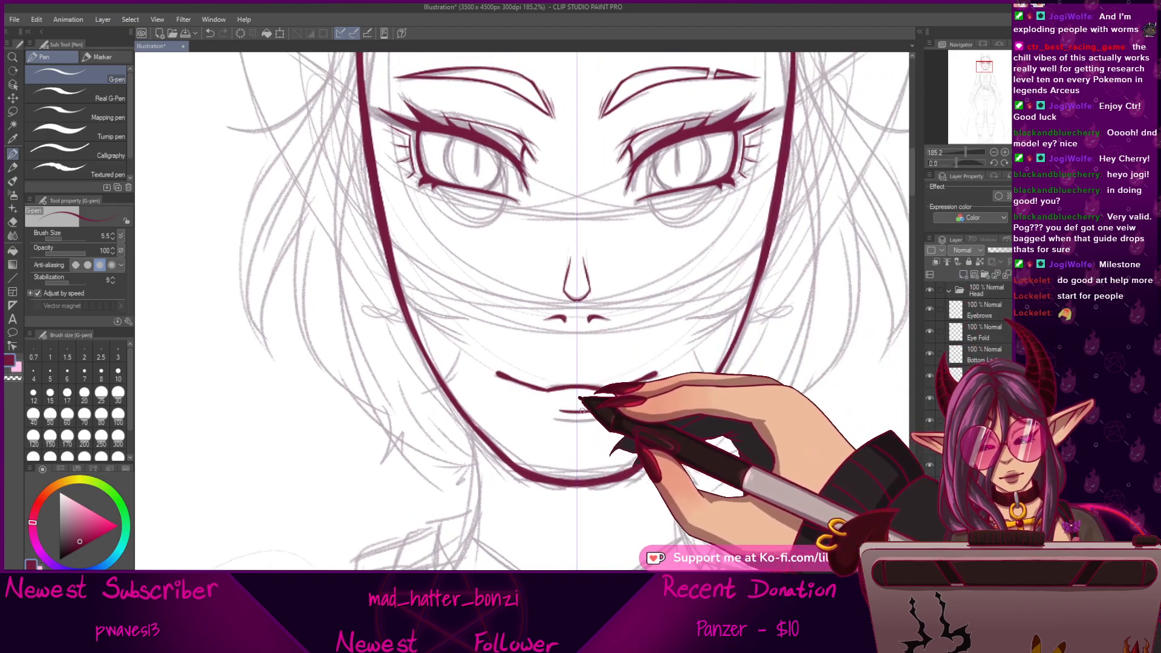
mouse_move(581, 412)
left_mouse_down()
mouse_move(556, 411)
mouse_move(604, 409)
left_mouse_up()
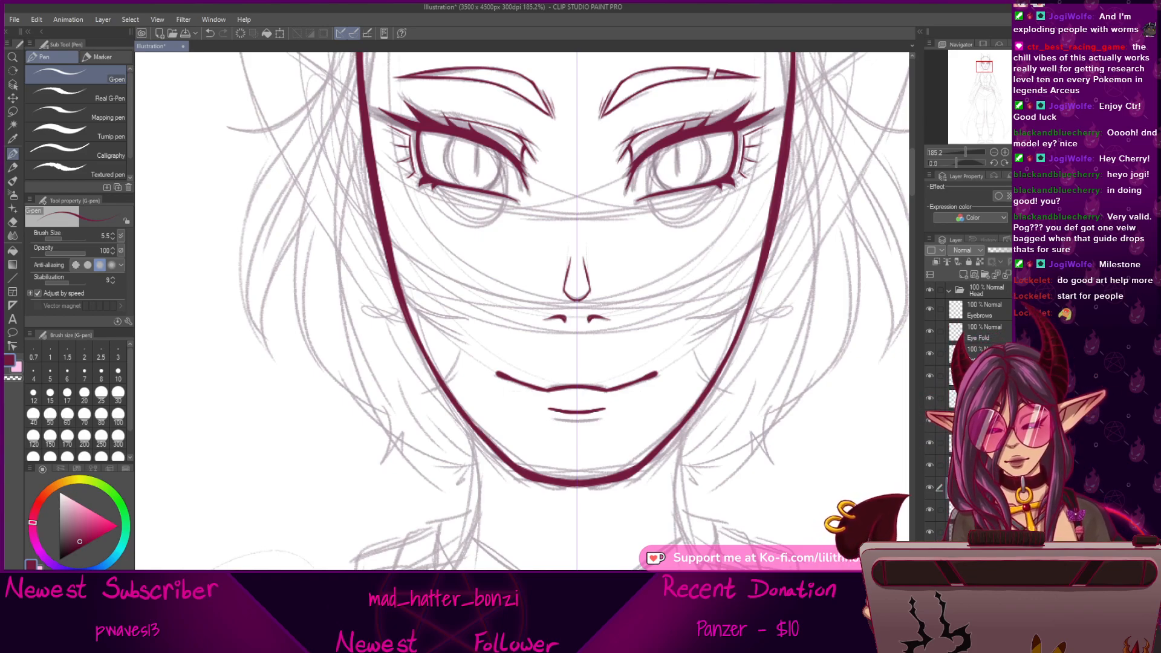
key("e")
left_click_drag(652, 367, 498, 376)
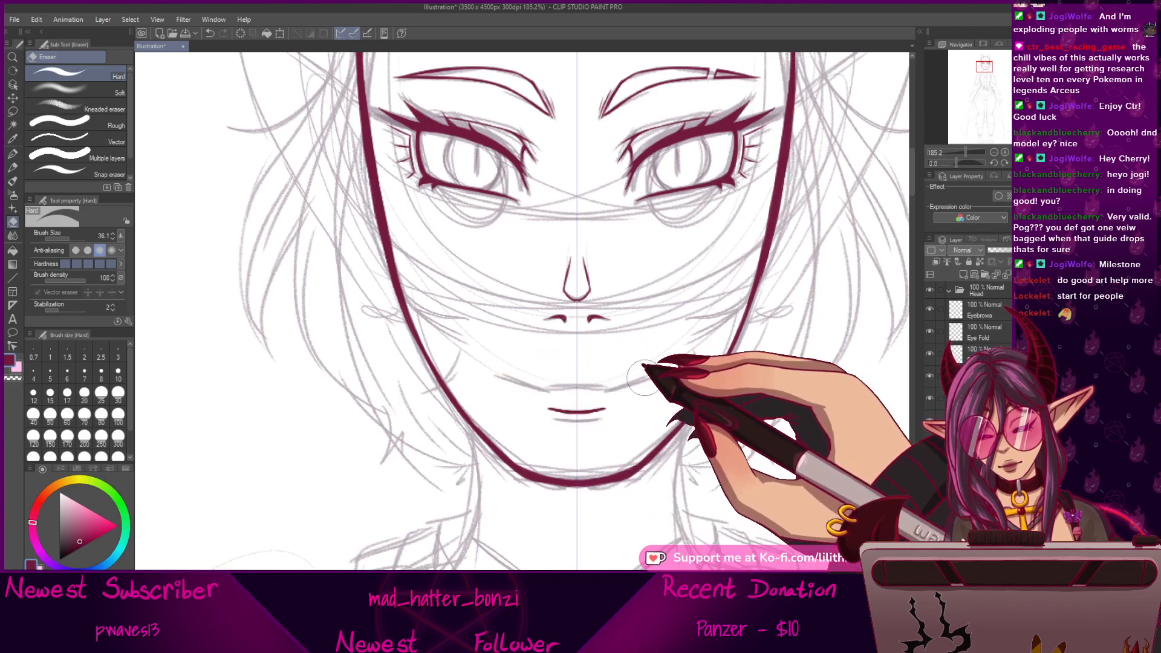
left_click_drag(607, 411, 543, 412)
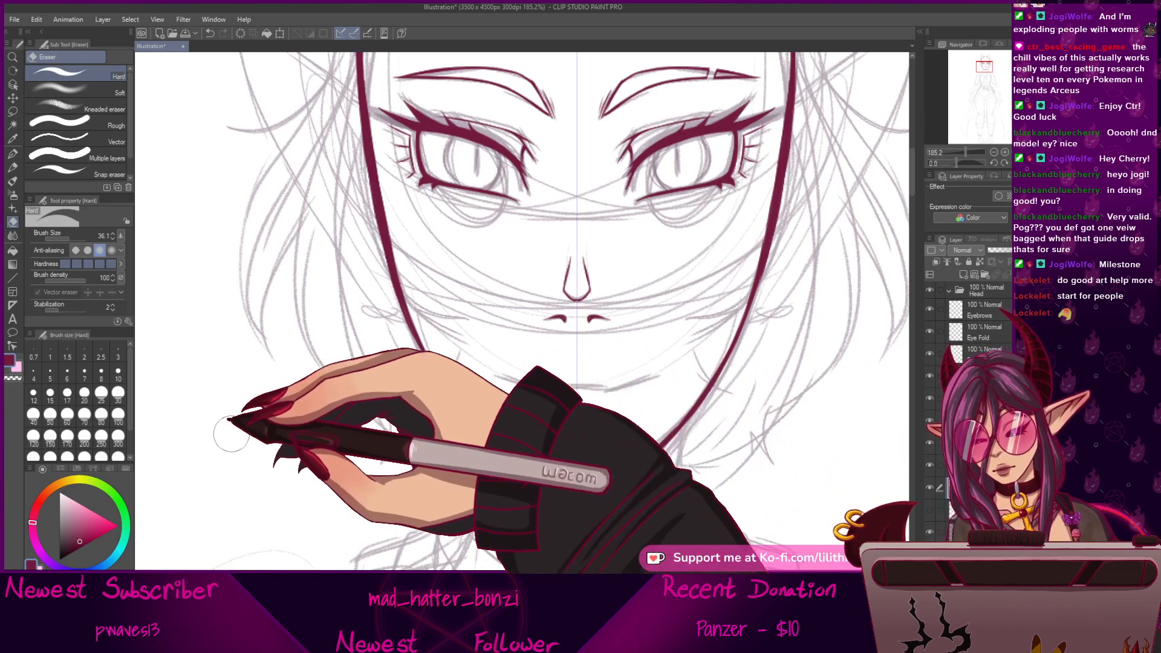
Ink a smooth, gently upturned mouth line and a short lower-lip line, shifting the lip line down onto the sketch.
left_click(13, 154)
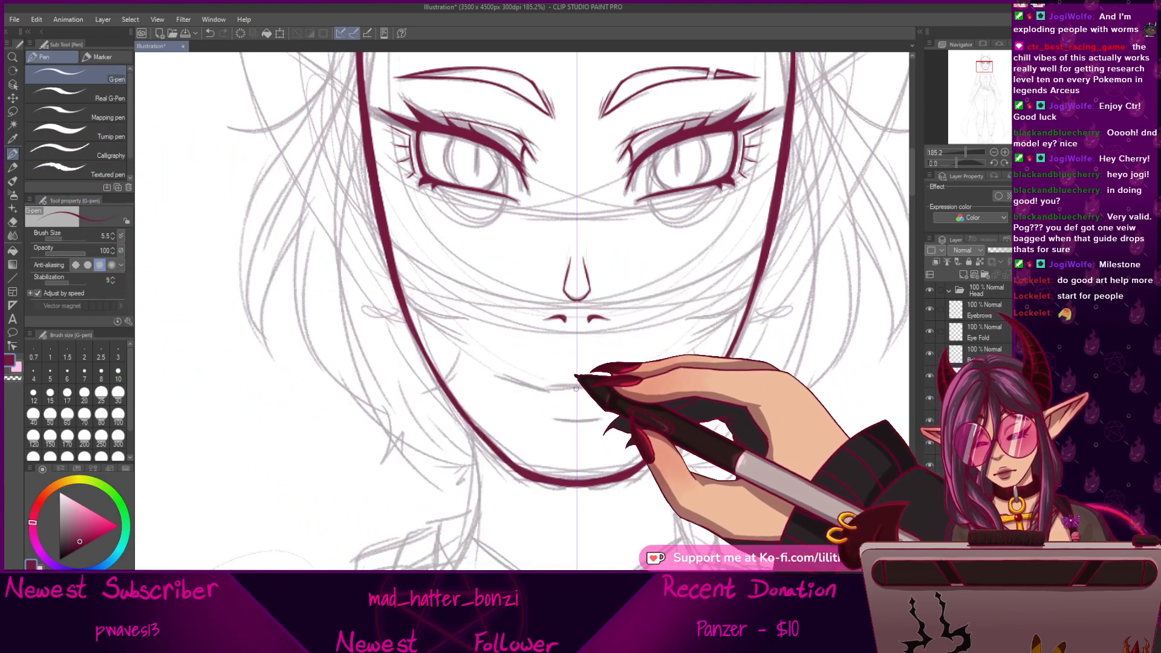
left_click_drag(519, 387, 655, 379)
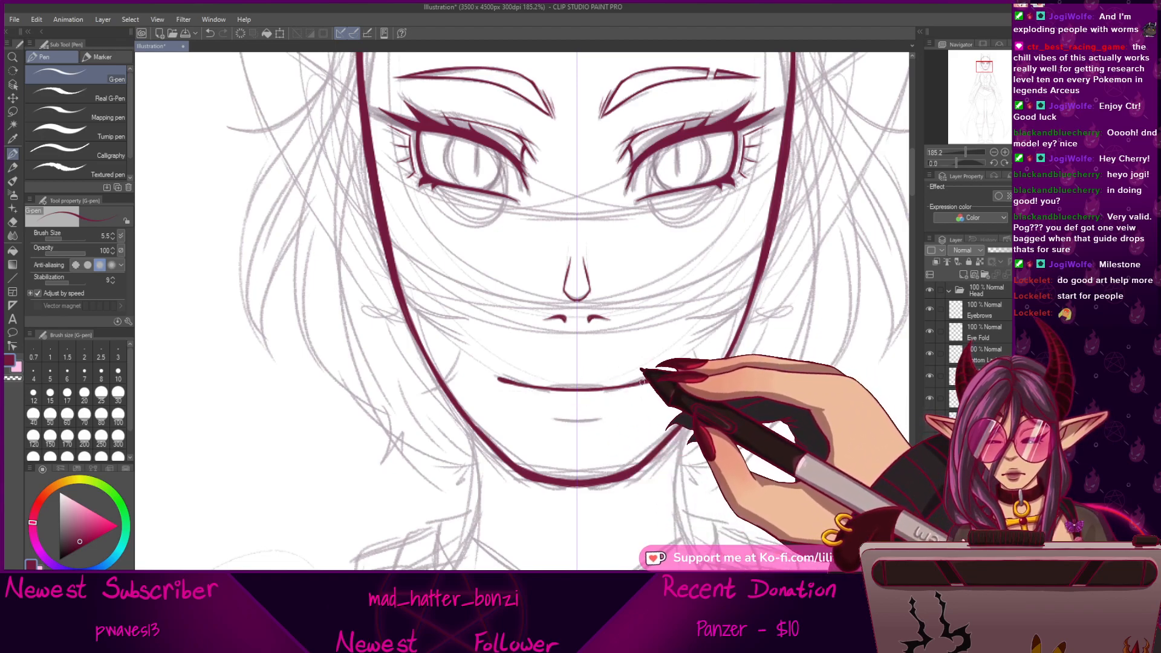
left_click_drag(547, 409, 604, 410)
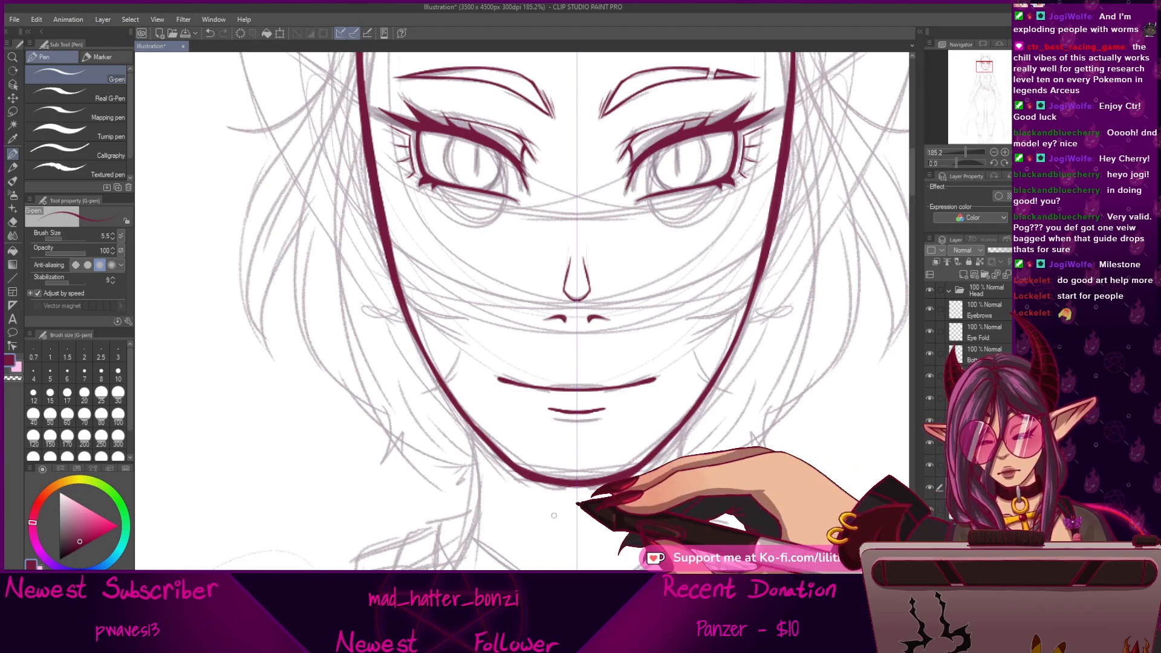
left_click(12, 97)
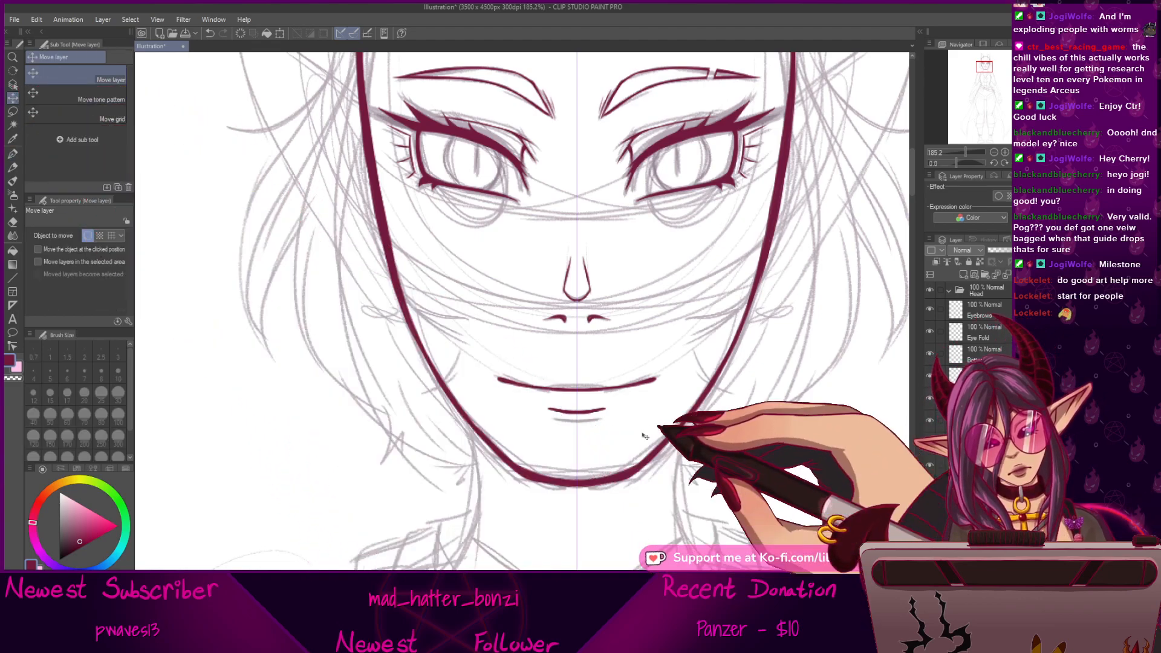
left_click_drag(590, 413, 590, 419)
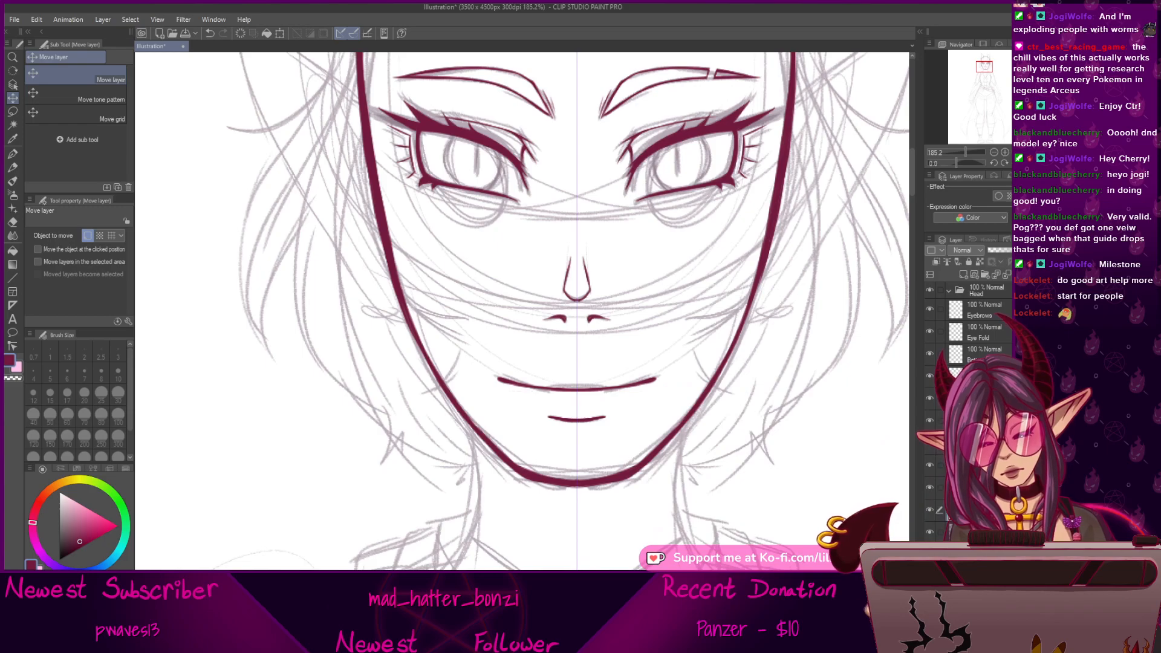
Ink a round iris outline inside each eye with the G-pen, redrawing strokes until the circles are clean and closed.
mouse_move(965, 152)
left_mouse_down()
mouse_move(953, 152)
mouse_move(963, 153)
left_mouse_up()
left_click_drag(779, 305, 755, 418)
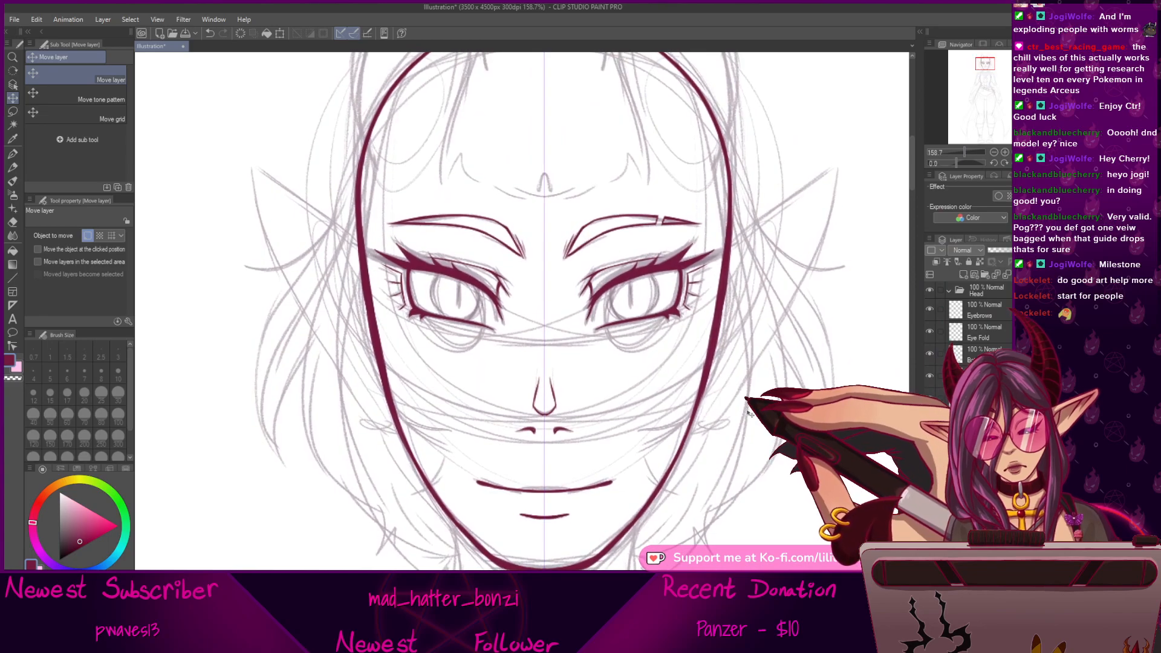
left_click_drag(677, 387, 666, 428)
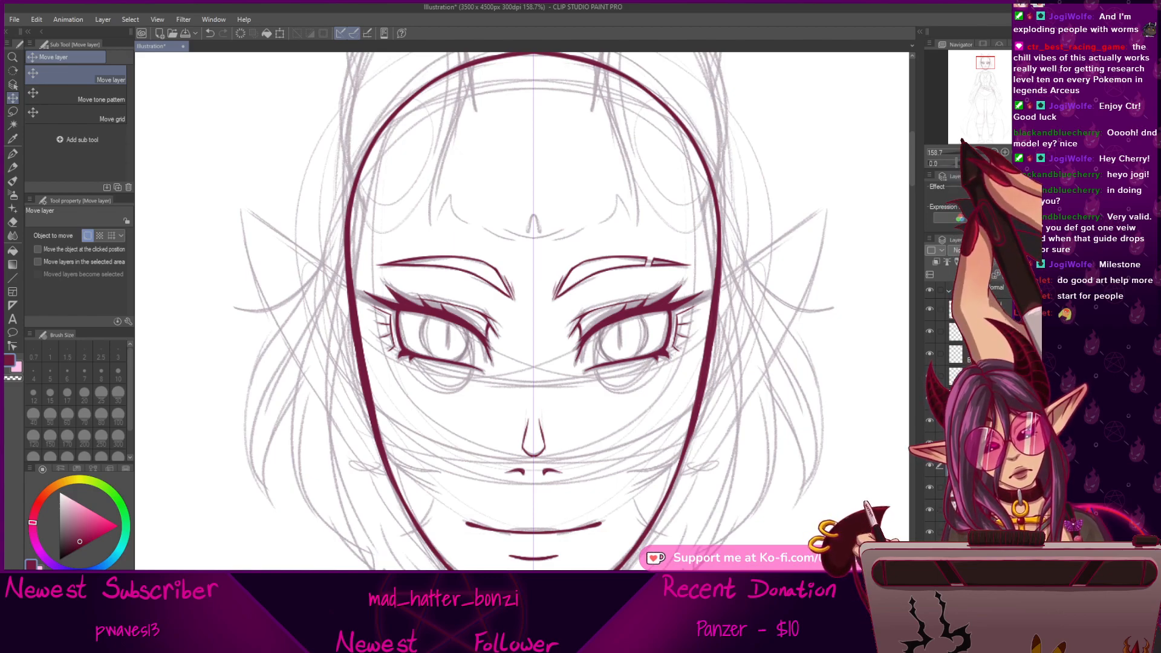
key("ctrl+plus")
key("ctrl+plus")
left_click_drag(967, 152, 968, 152)
left_click_drag(733, 384, 609, 364)
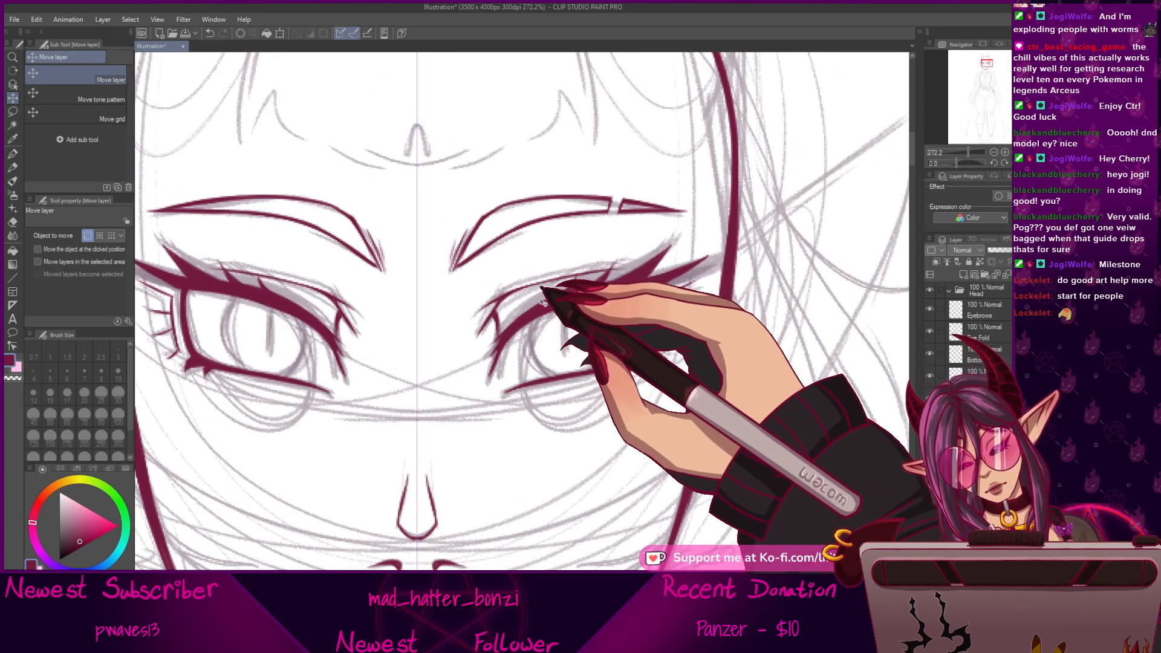
left_click(12, 153)
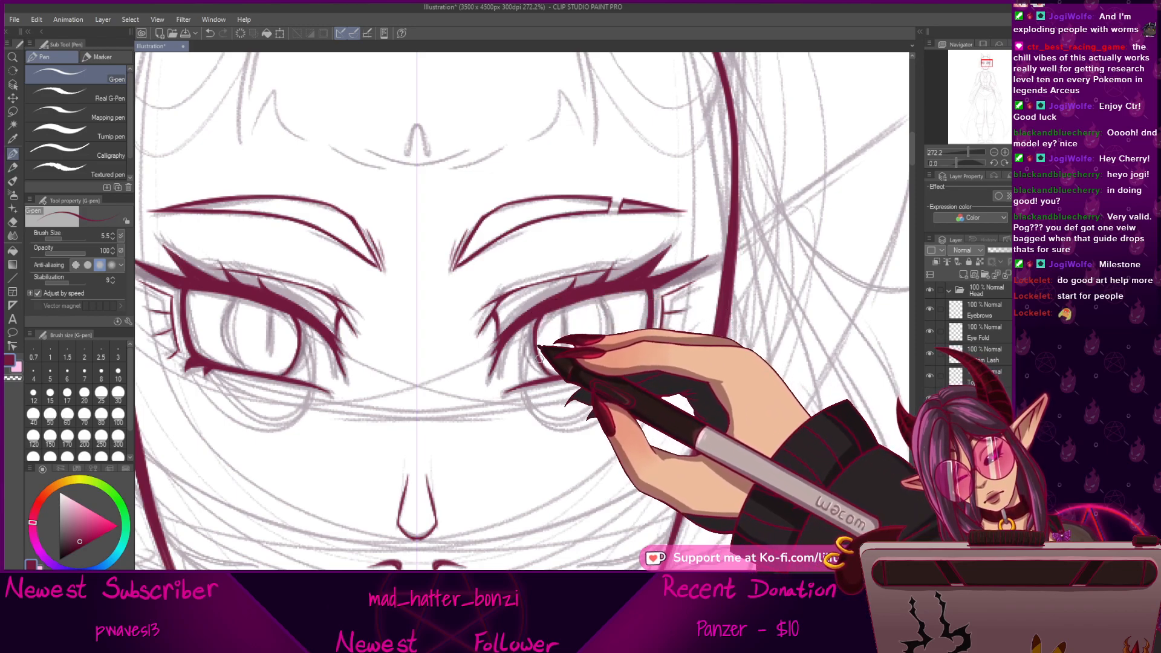
left_click_drag(533, 341, 564, 376)
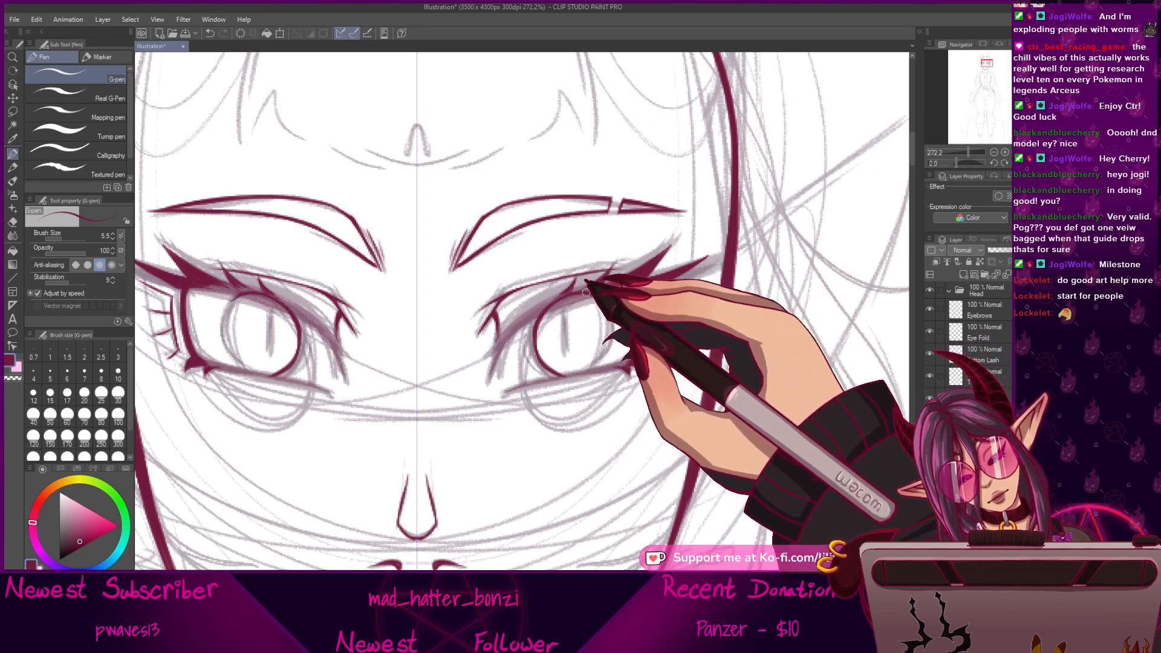
mouse_move(611, 303)
left_mouse_down()
mouse_move(604, 356)
mouse_move(560, 376)
mouse_move(598, 361)
mouse_move(614, 335)
mouse_move(585, 371)
left_mouse_up()
key("ctrl+z")
key("ctrl+z")
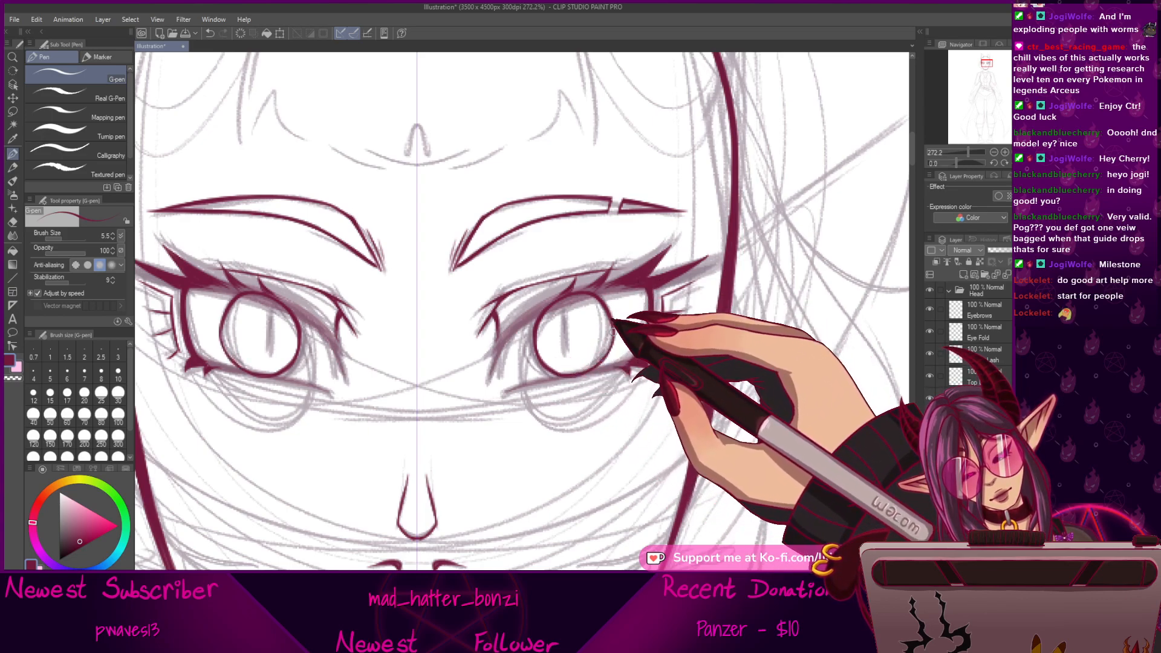
left_click_drag(538, 325, 584, 290)
key("ctrl+z")
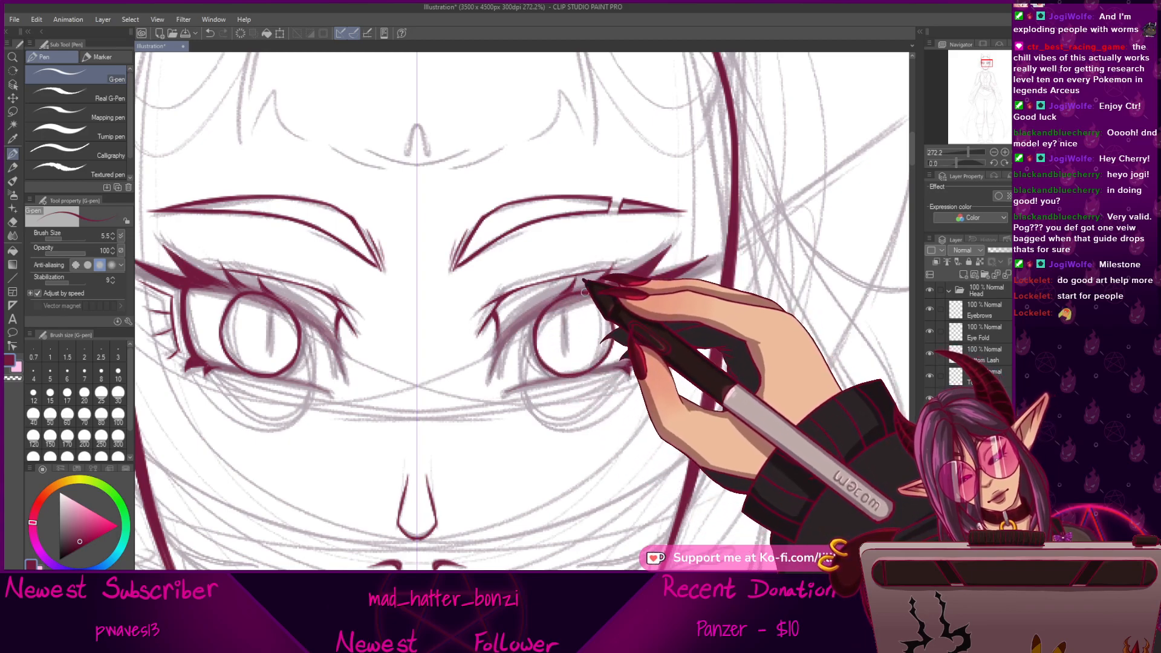
left_click_drag(608, 305, 602, 342)
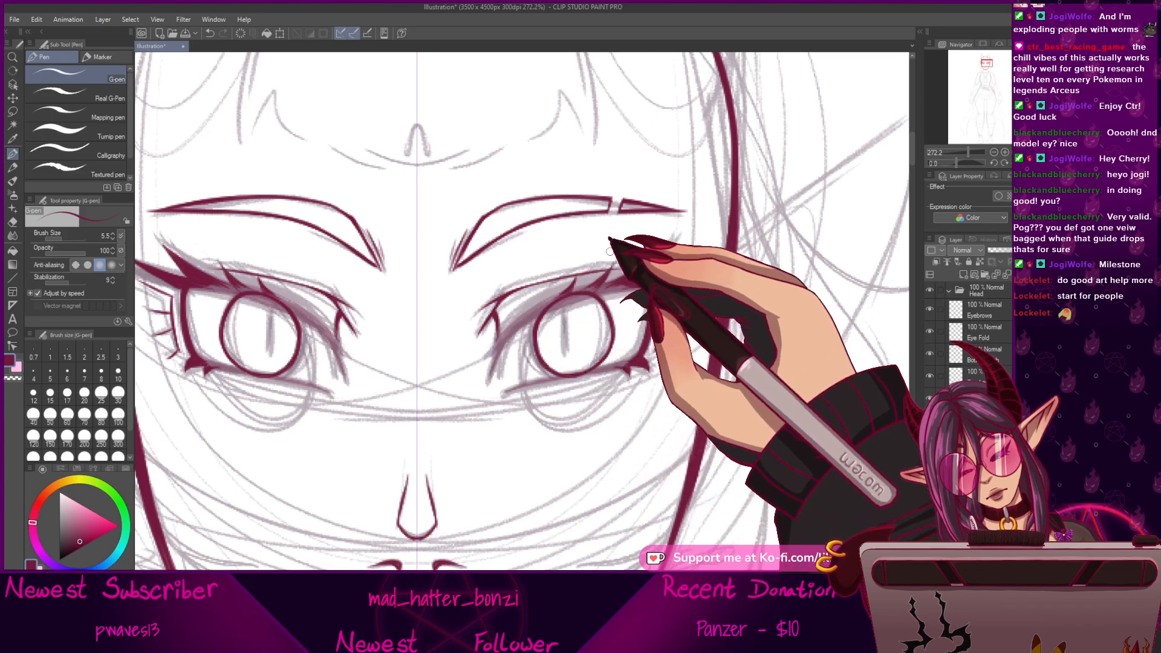
Draw narrow vertical slit pupils in the centre of both irises and fill them out to tapered points.
left_click_drag(569, 313, 568, 356)
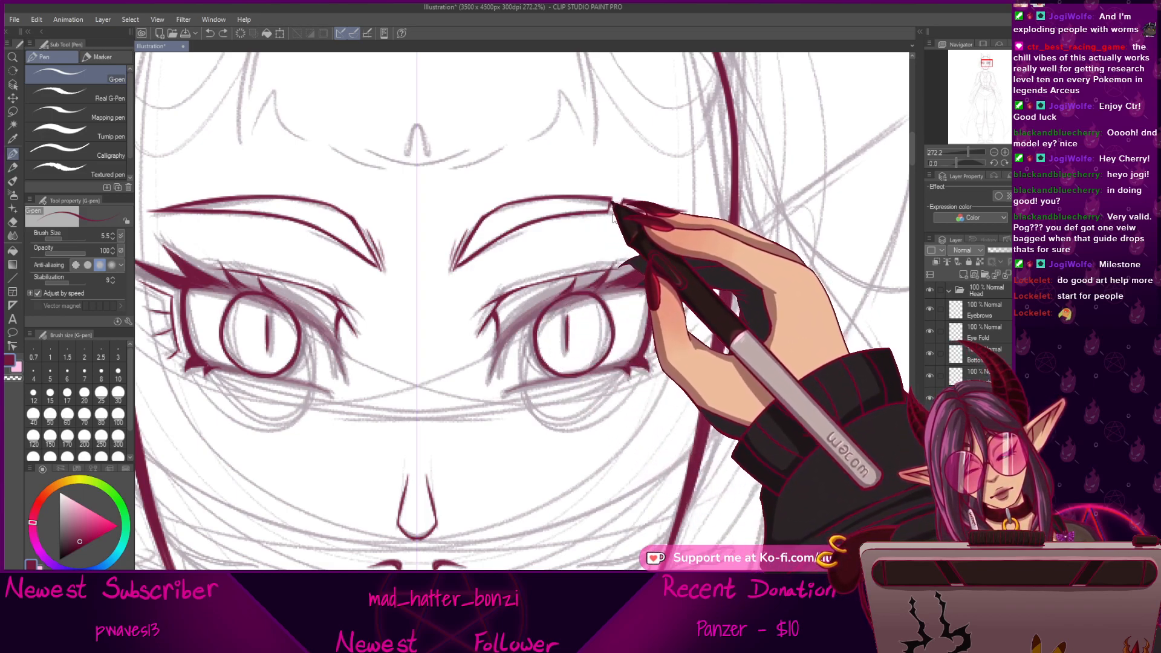
key("ctrl+z")
left_click_drag(568, 314, 568, 347)
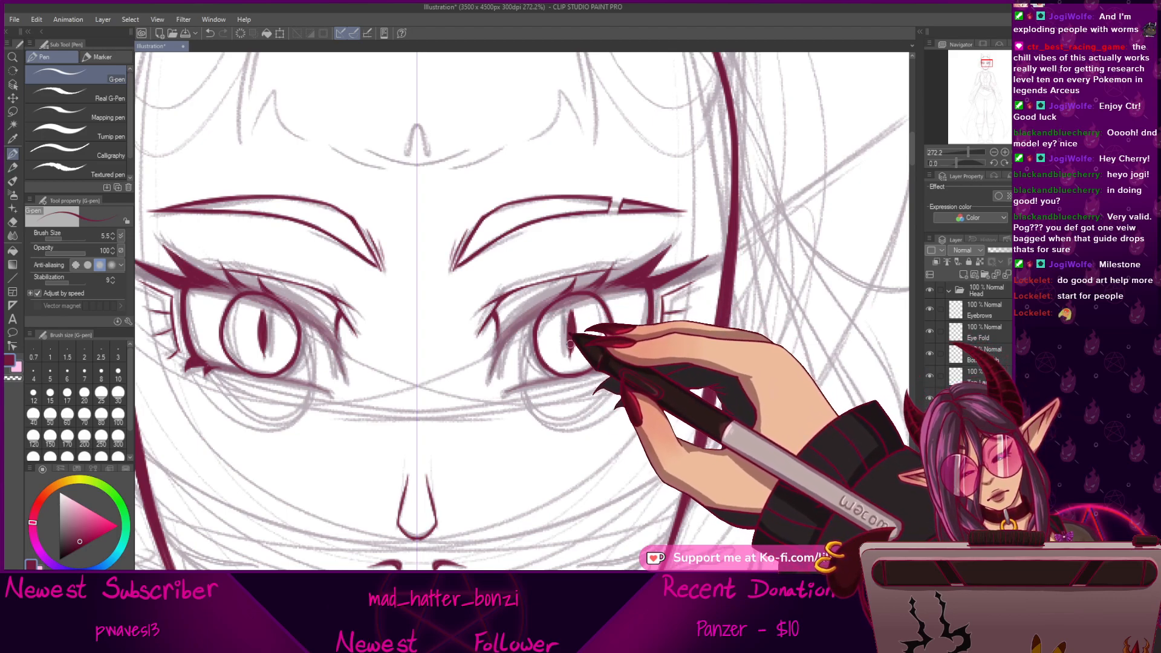
left_click_drag(598, 299, 614, 272)
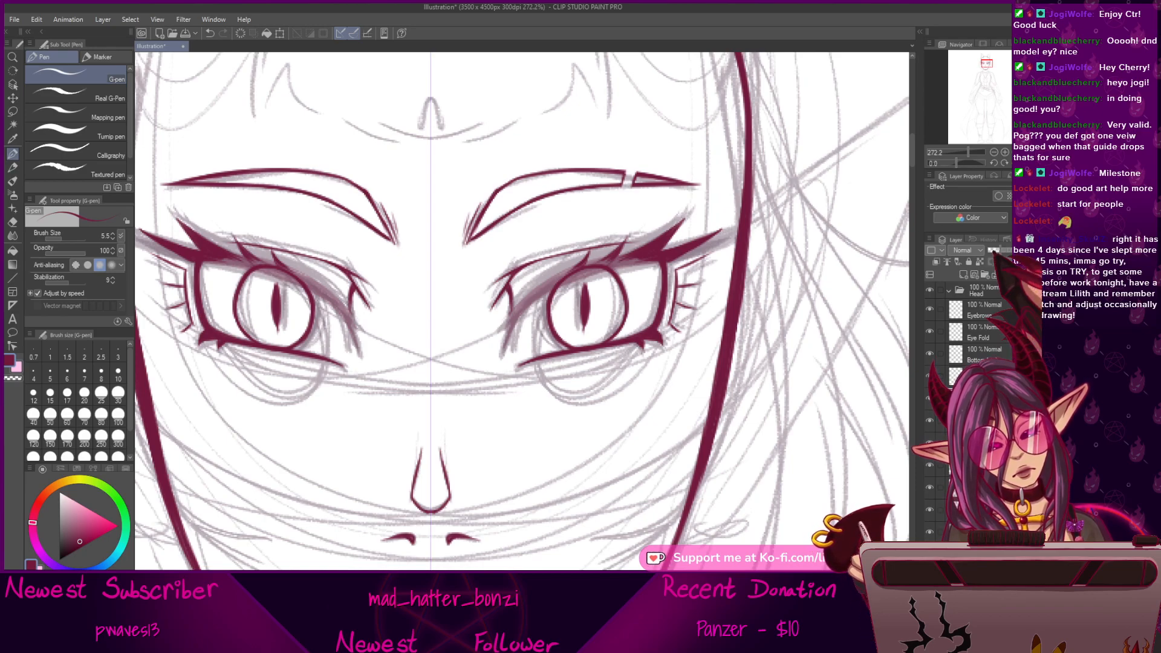
left_click_drag(202, 257, 360, 345)
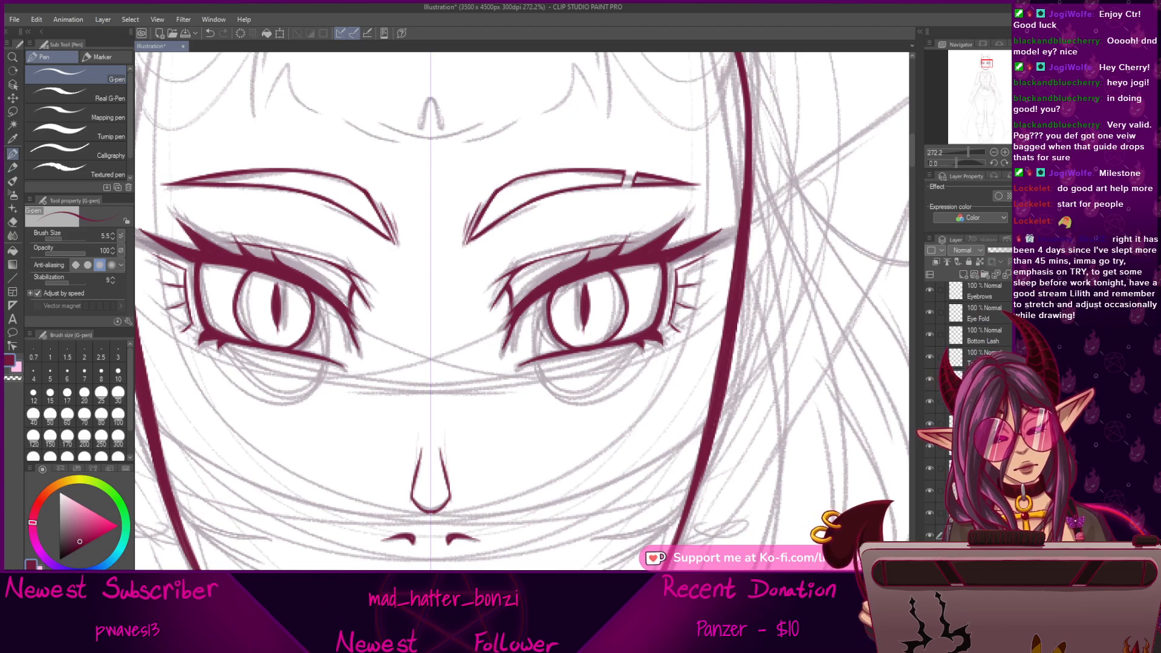
Ink both pointed elf ears over the sketch, from the temple out to the tip and down to the cheek at nostril height.
scroll(468, 348, "down", 5)
scroll(542, 325, "up", 4)
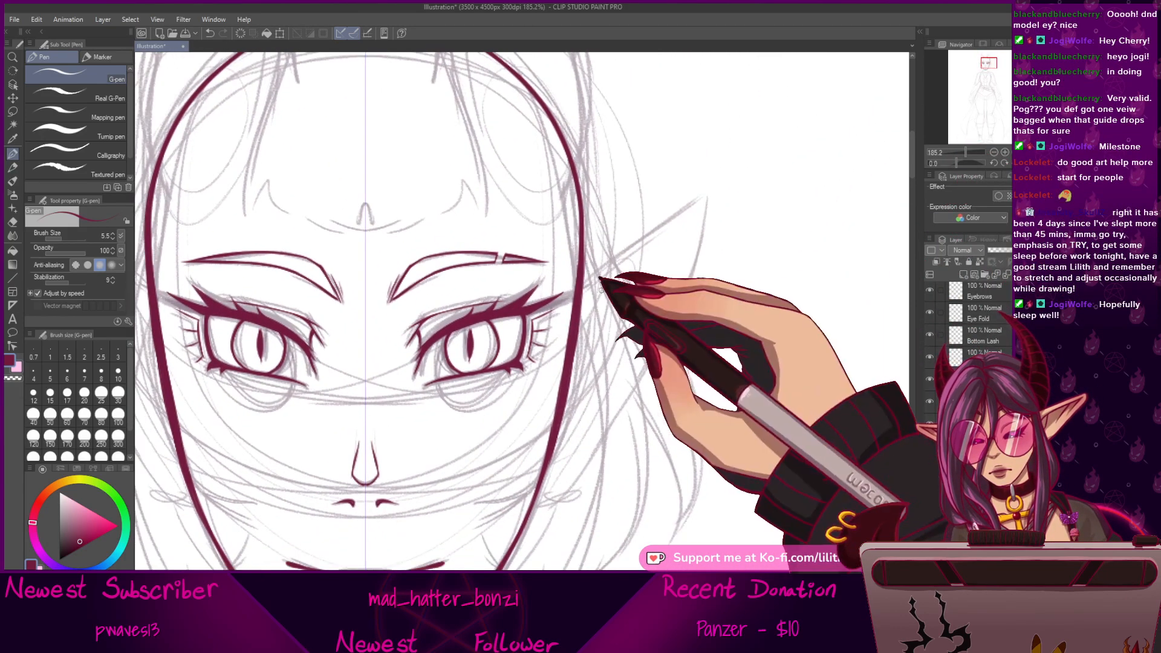
left_click_drag(692, 208, 588, 280)
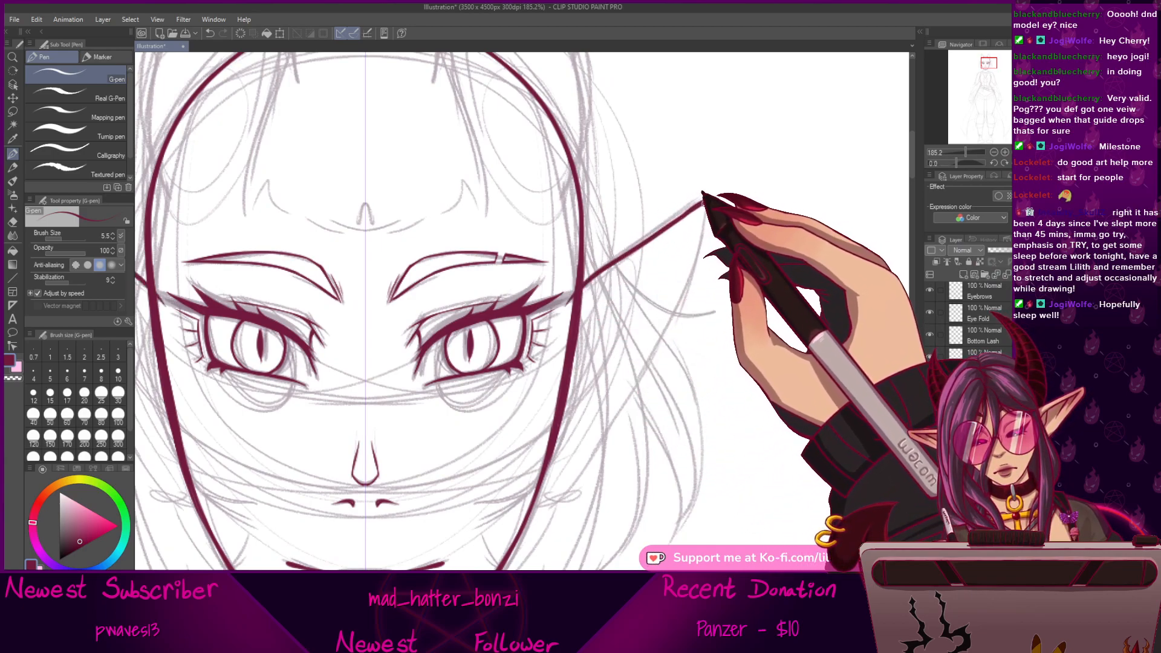
left_click_drag(705, 202, 673, 309)
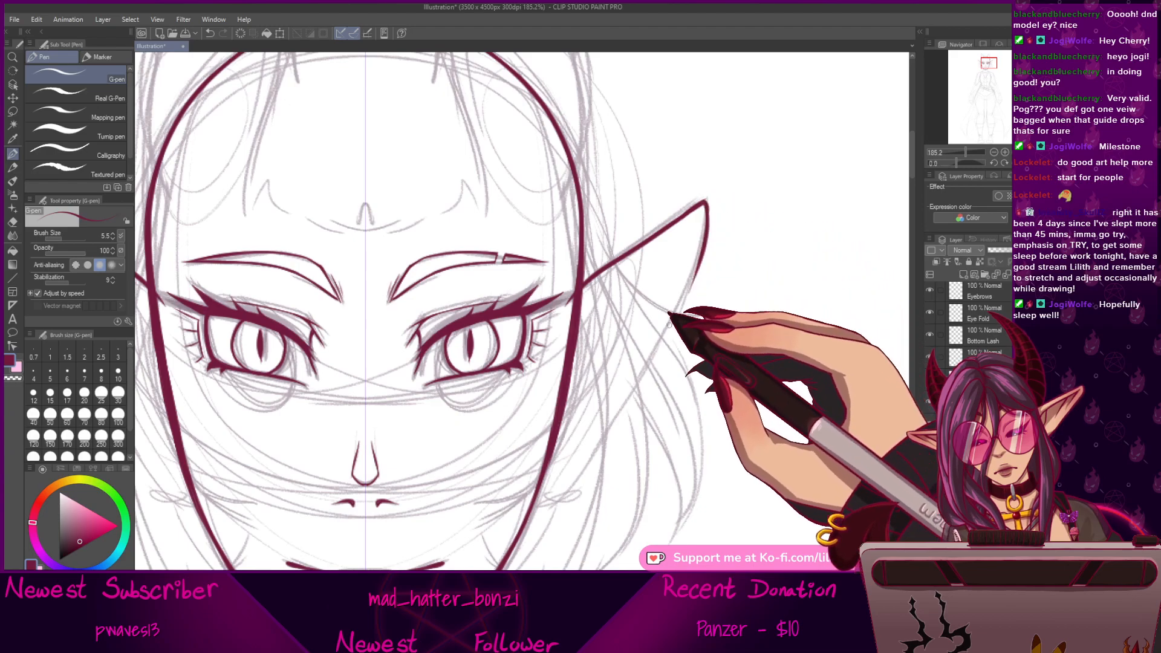
left_click_drag(618, 416, 679, 301)
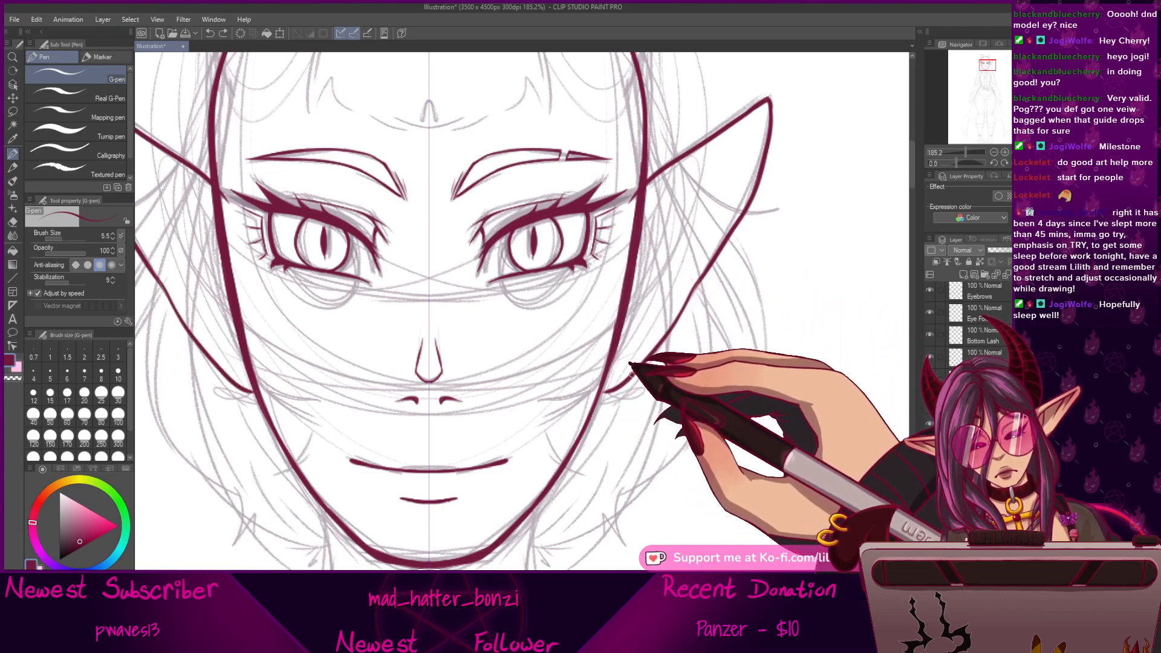
left_click_drag(619, 376, 570, 397)
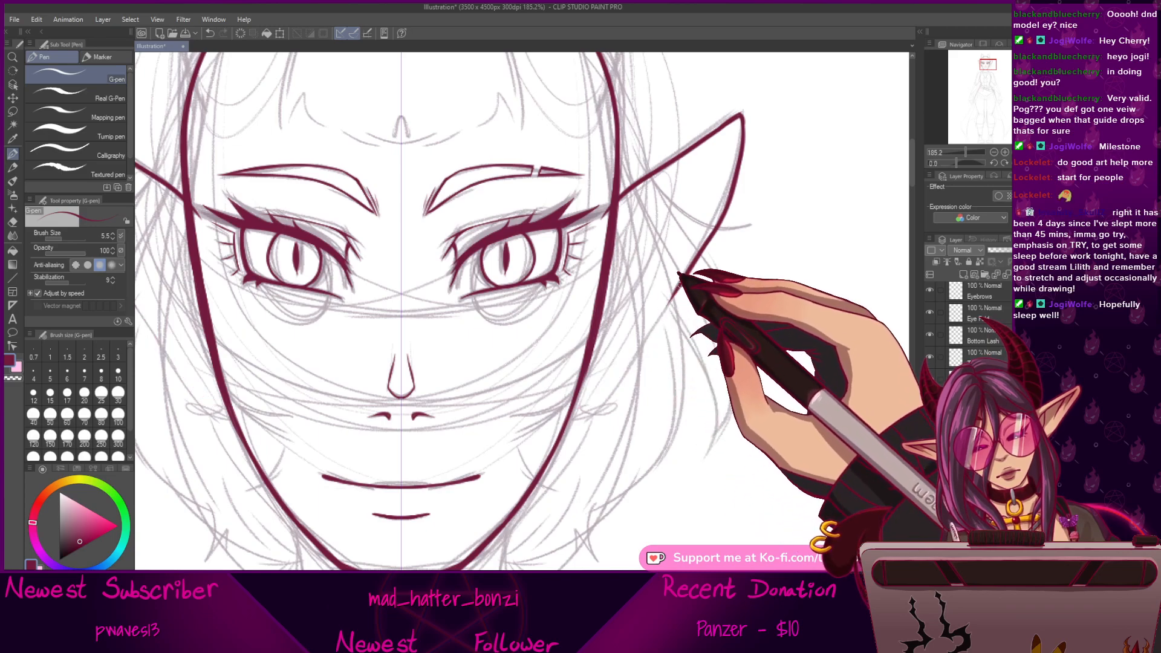
left_click_drag(636, 356, 554, 413)
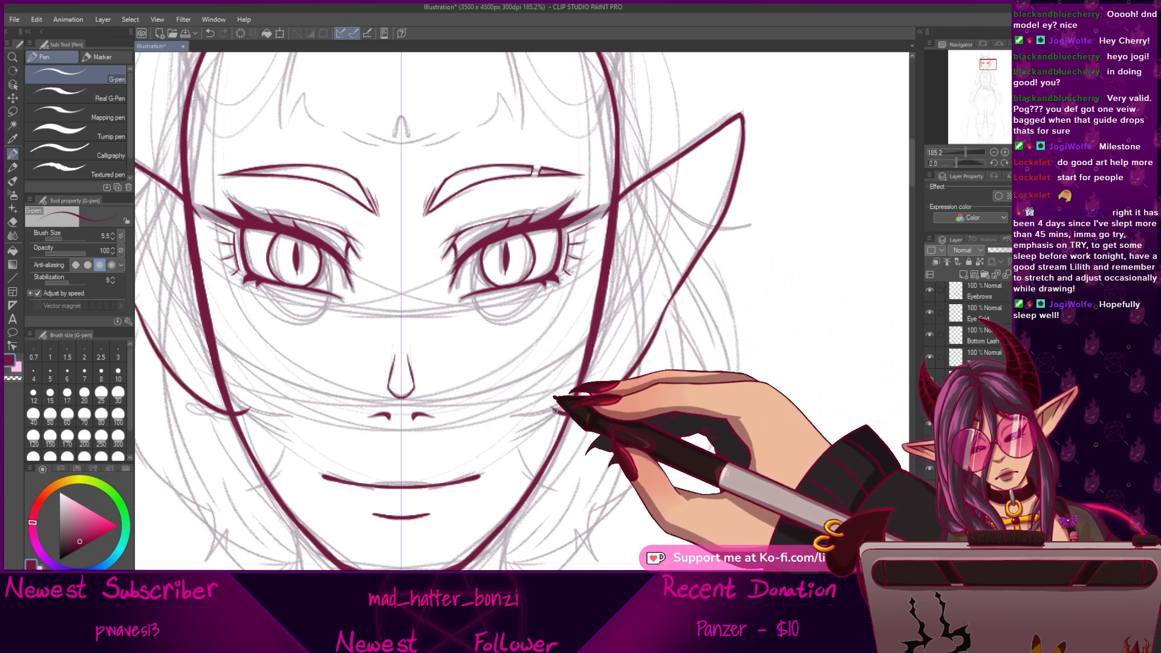
Ink the inner contour and fold lines inside both elf ears, from near the tip down to the side of the face.
left_click_drag(687, 263, 668, 322)
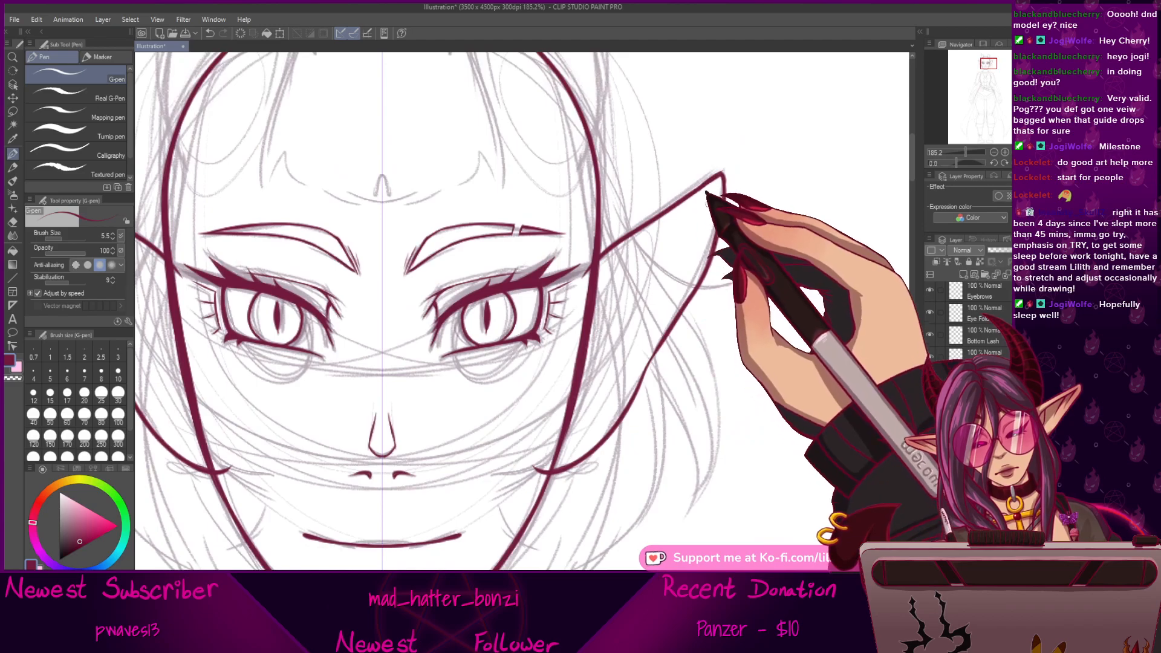
left_click_drag(713, 192, 597, 284)
key("ctrl+z")
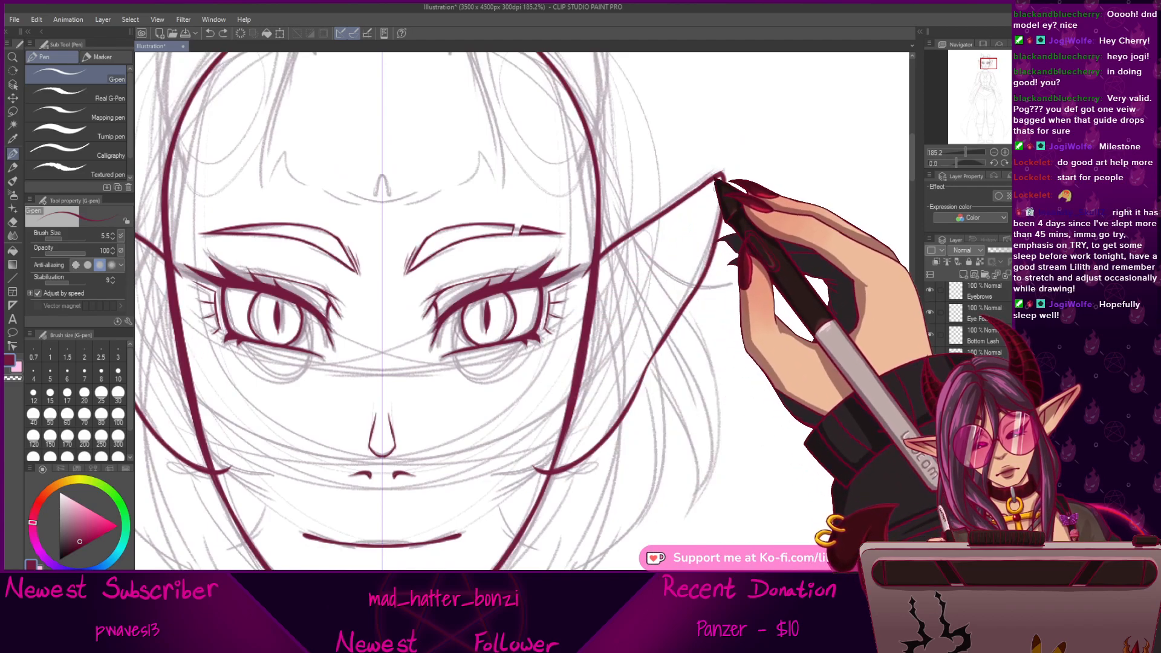
mouse_move(557, 389)
left_mouse_down()
mouse_move(706, 198)
mouse_move(668, 295)
left_mouse_up()
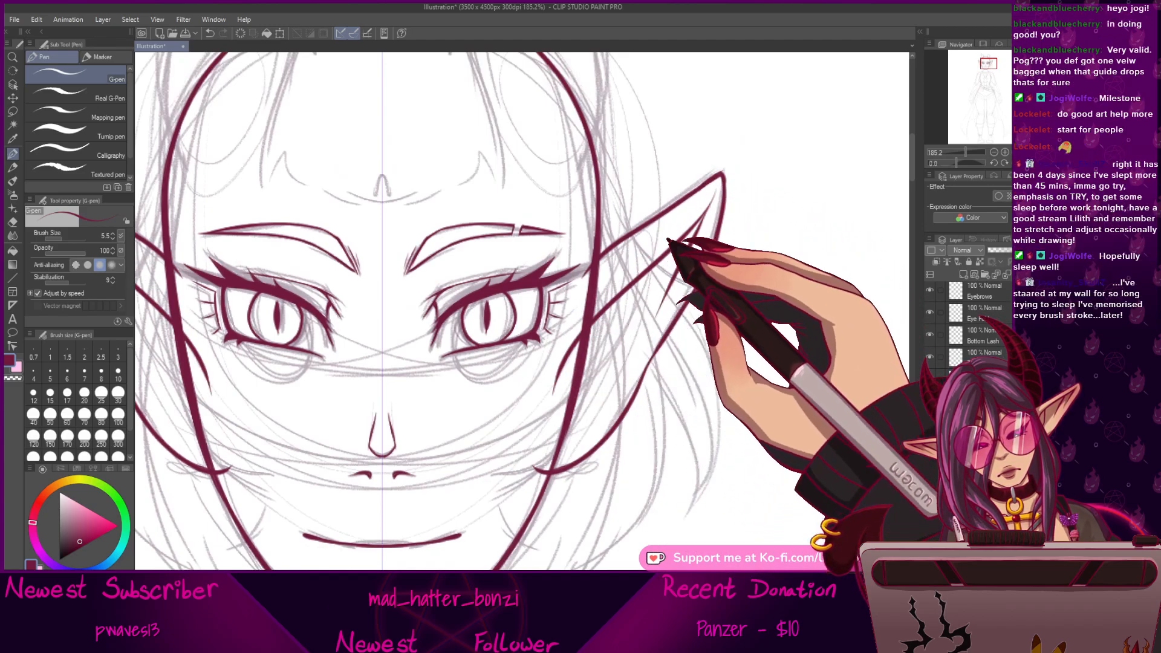
left_click_drag(755, 217, 601, 388)
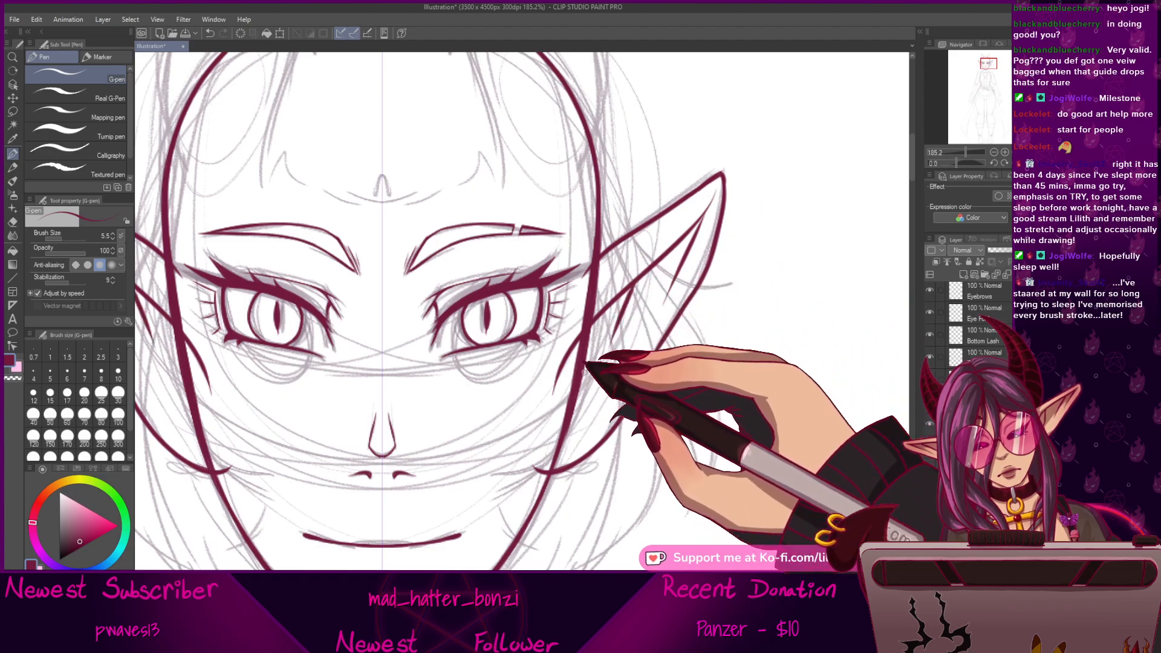
left_click_drag(601, 321, 519, 461)
left_click_drag(649, 473, 665, 434)
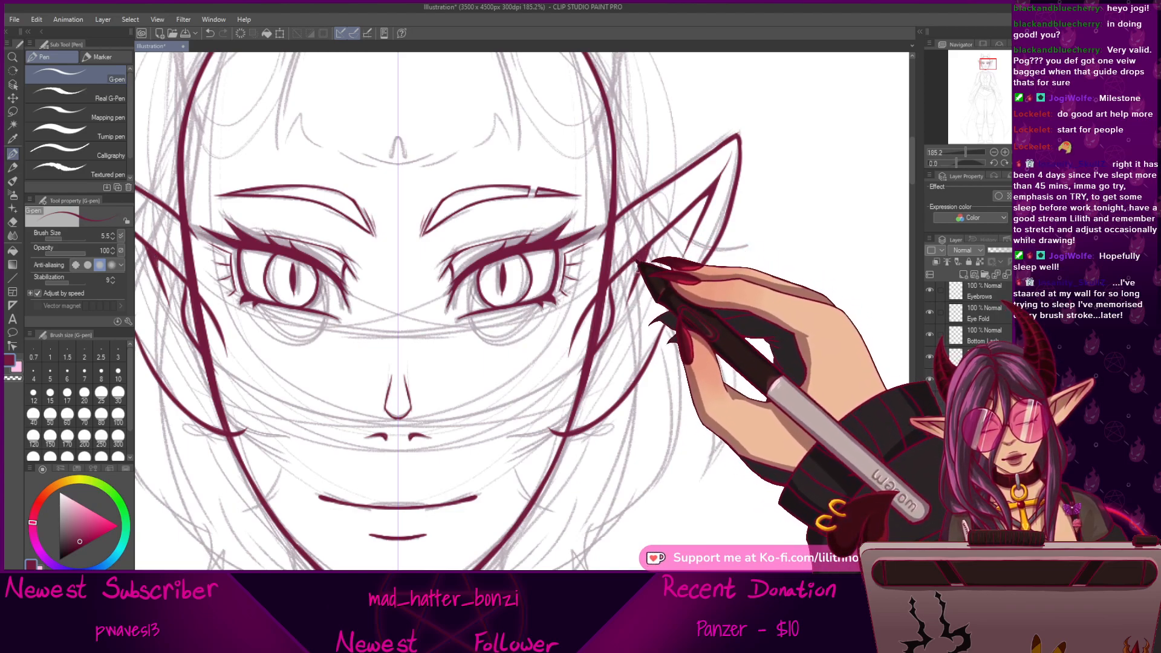
left_click_drag(619, 272, 629, 249)
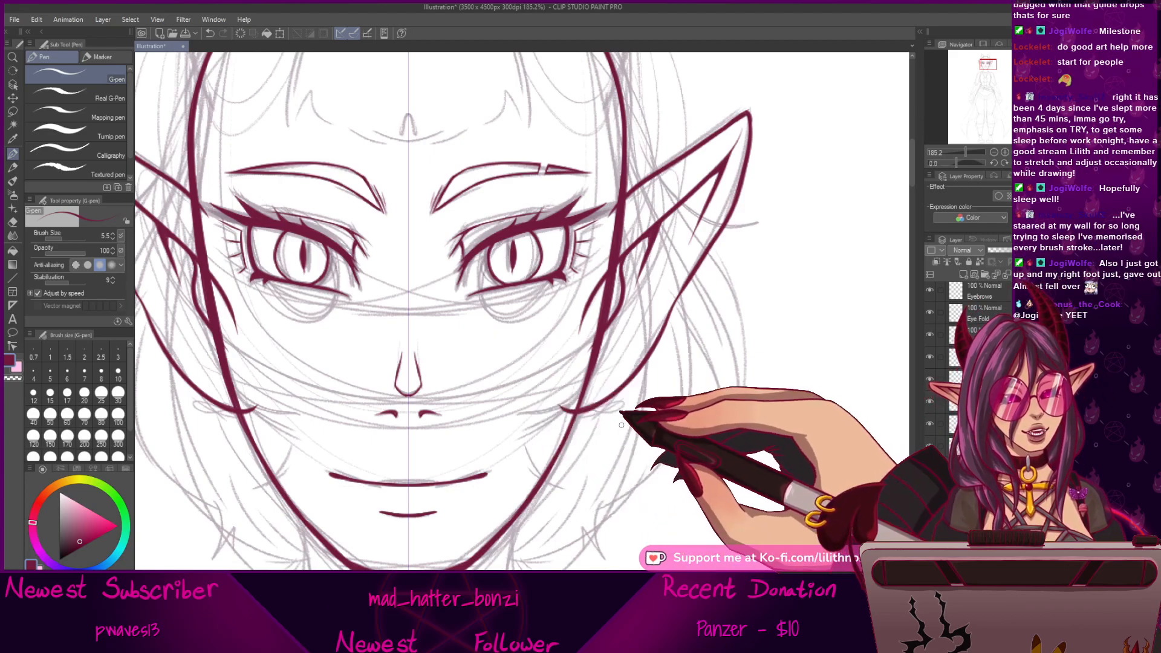
Ink the outer edge of both front horn sections on a new layer, from the upper curve down past the head outline.
left_click_drag(596, 463, 705, 395)
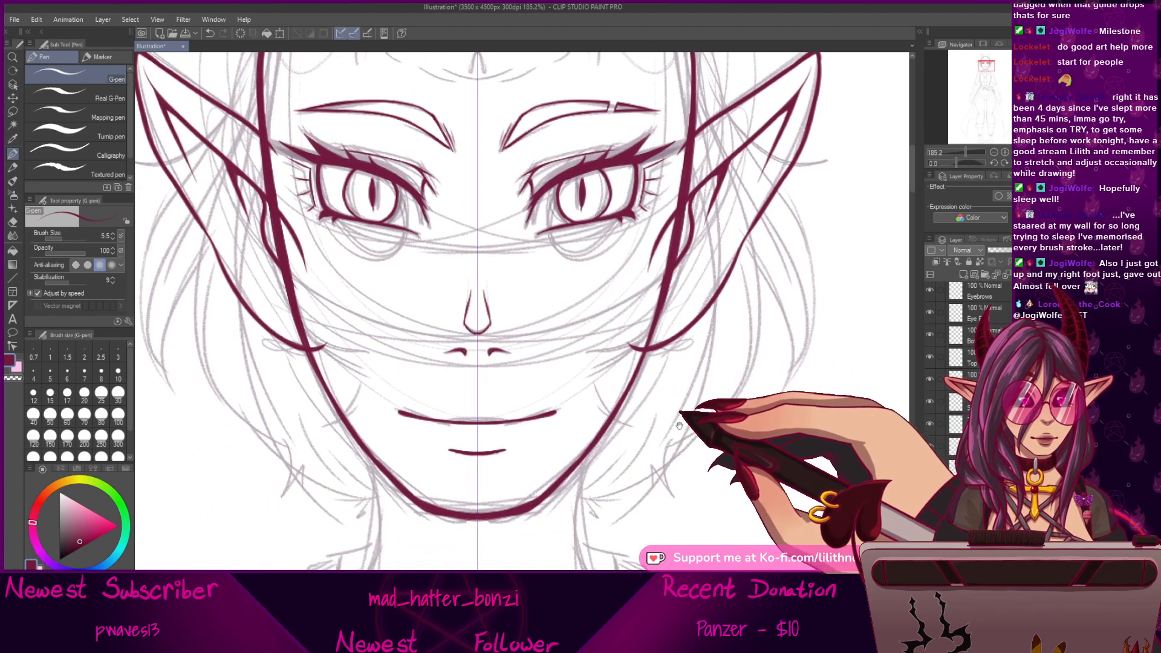
left_click_drag(678, 504, 695, 539)
mouse_move(648, 299)
left_mouse_down()
mouse_move(651, 380)
mouse_move(689, 532)
left_mouse_up()
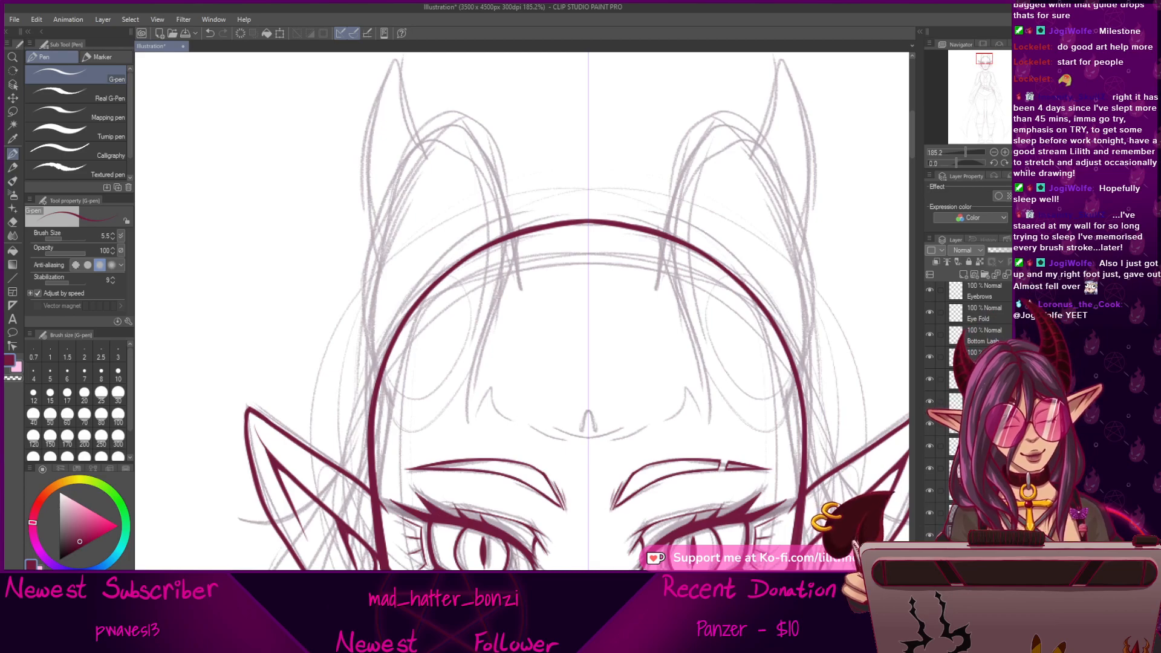
scroll(968, 411, "up", 1)
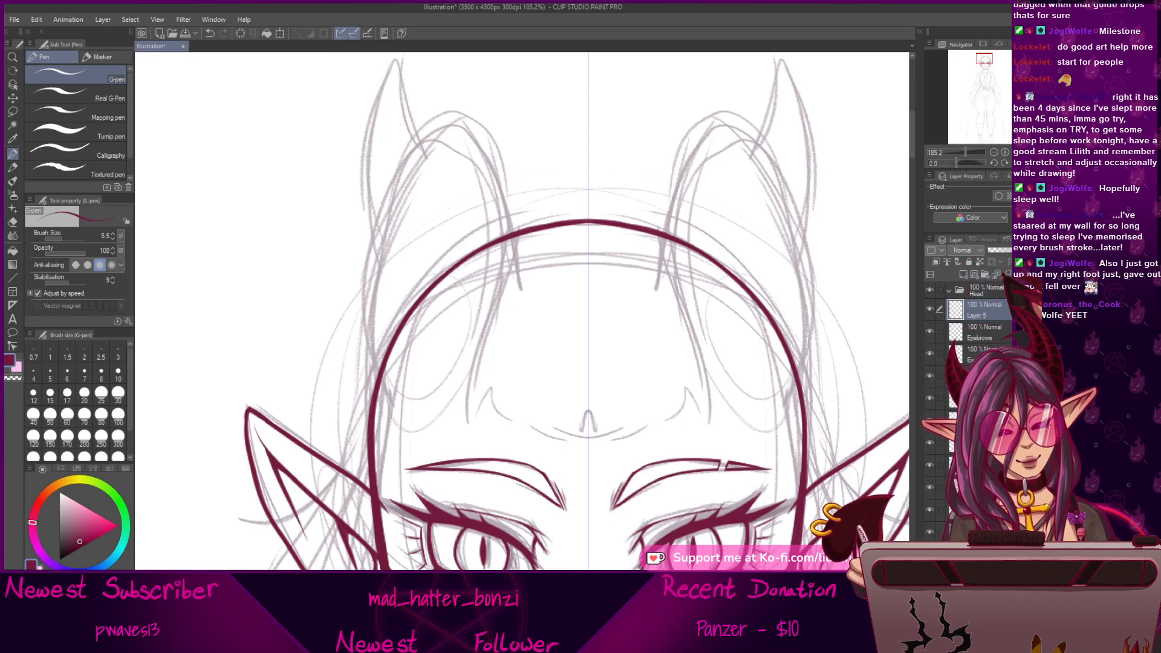
left_click_drag(628, 425, 704, 441)
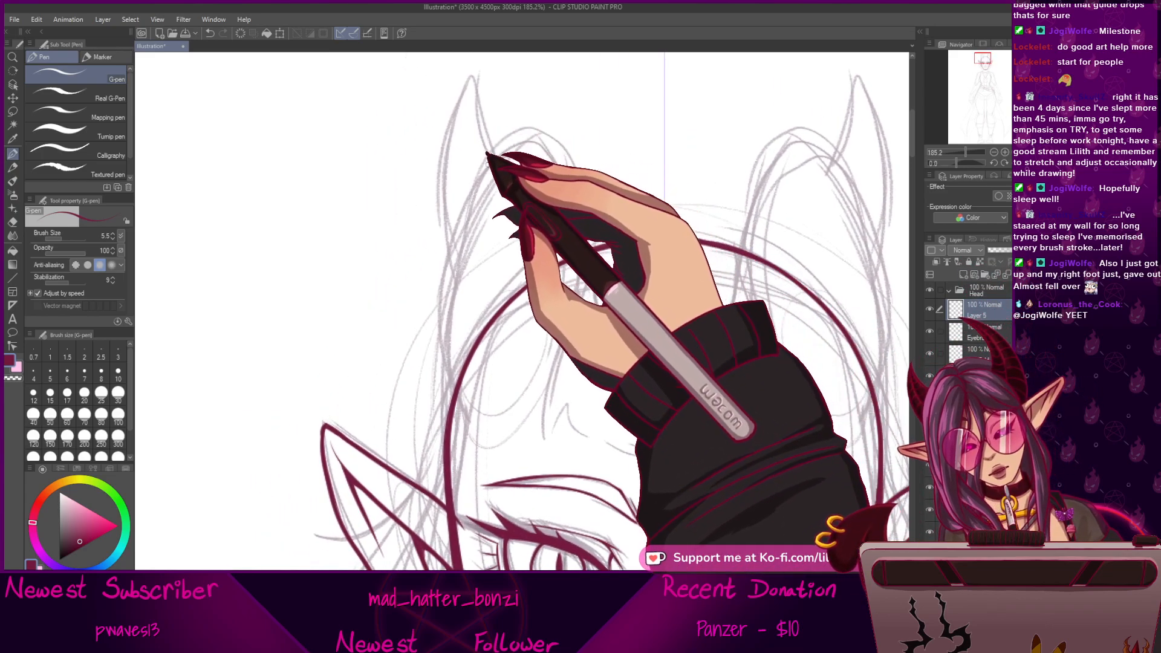
mouse_move(518, 144)
left_mouse_down()
mouse_move(473, 186)
mouse_move(456, 232)
left_mouse_up()
mouse_move(476, 191)
left_mouse_down()
mouse_move(445, 279)
mouse_move(463, 214)
mouse_move(444, 361)
mouse_move(446, 264)
mouse_move(454, 382)
mouse_move(444, 341)
mouse_move(468, 411)
left_mouse_up()
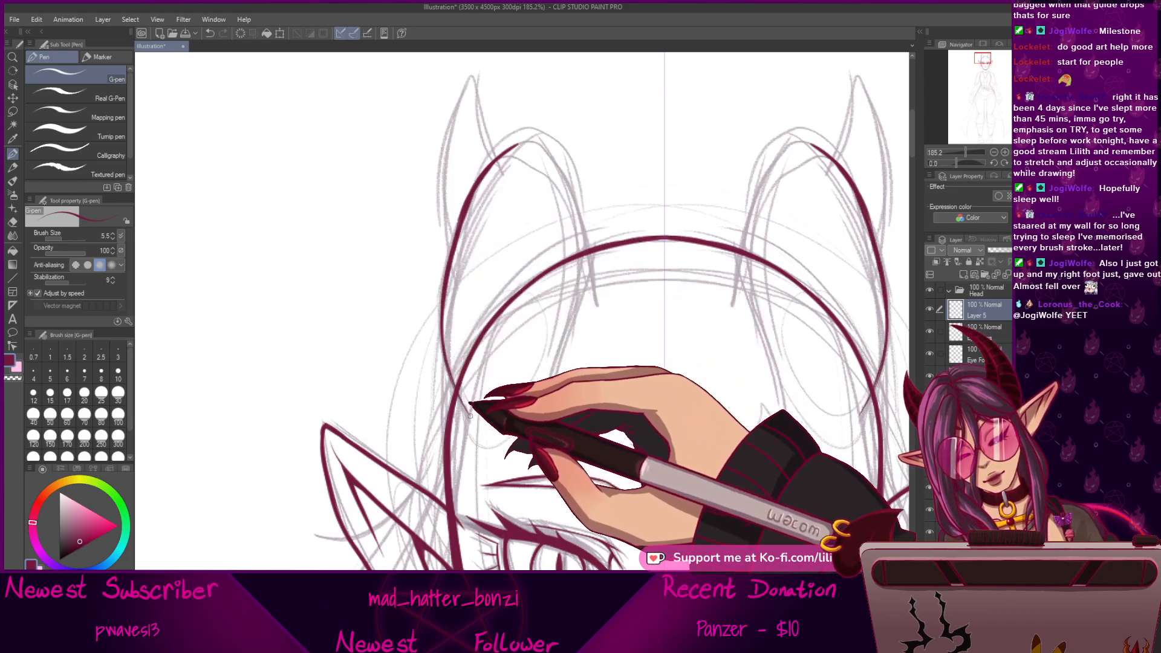
key("ctrl+z")
left_click_drag(454, 246, 460, 395)
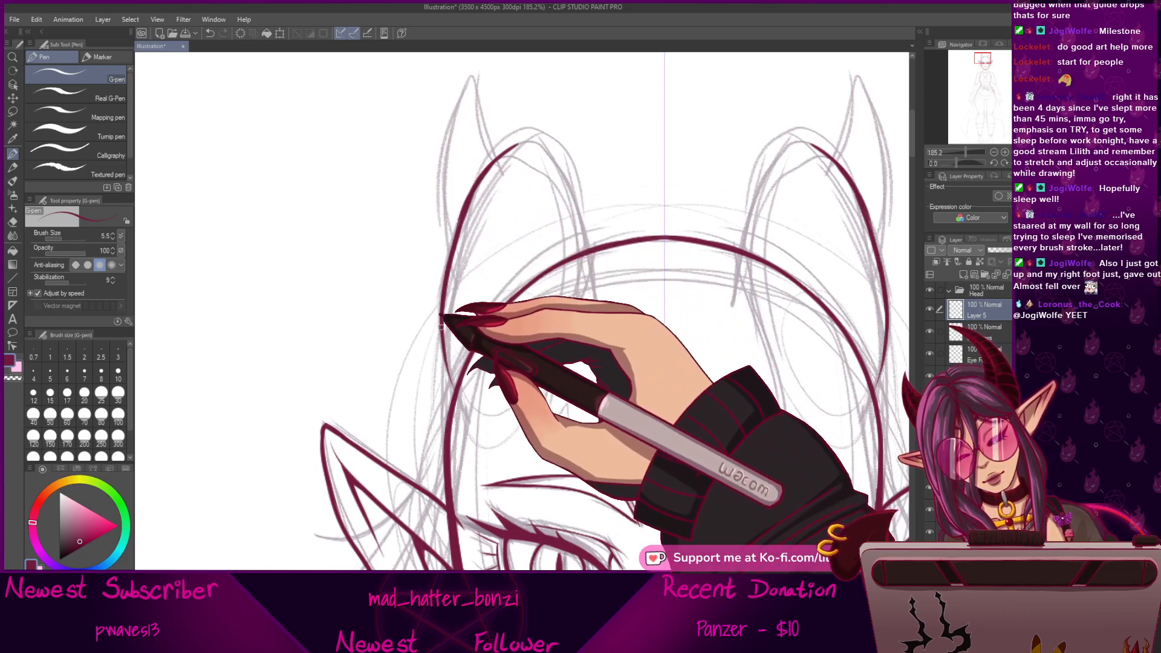
left_click_drag(480, 302, 579, 424)
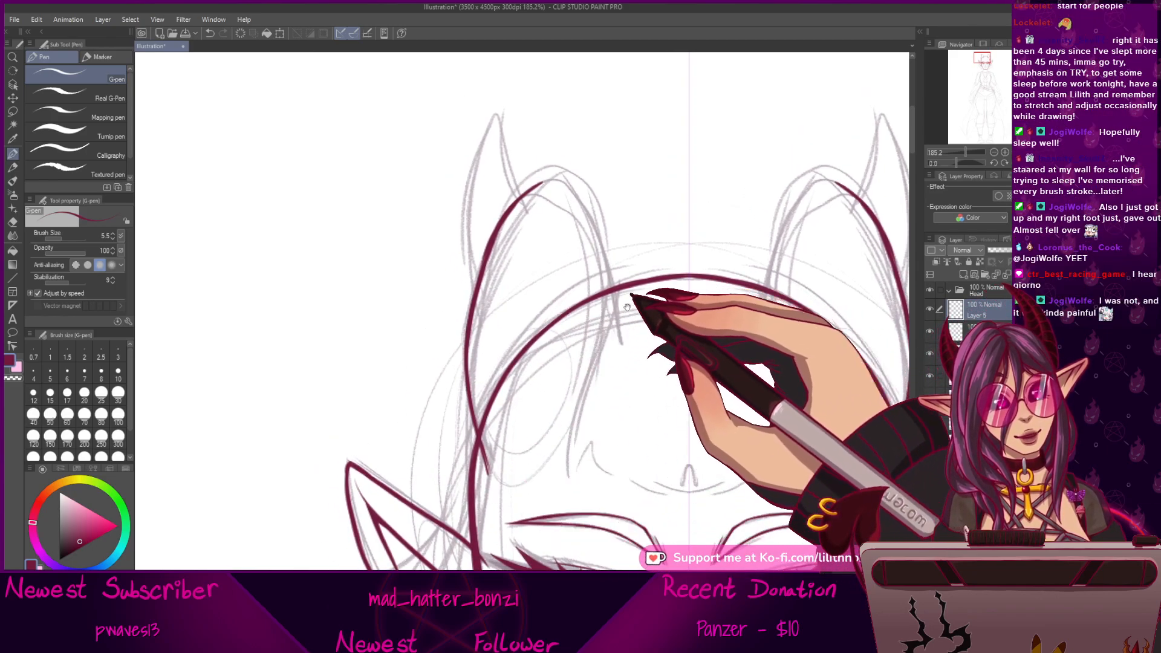
Ink the rounded top and inner edge of both front horn sections down onto the forehead, naming the layer Horn Front.
mouse_move(661, 405)
left_mouse_down()
mouse_move(622, 395)
mouse_move(640, 387)
left_mouse_up()
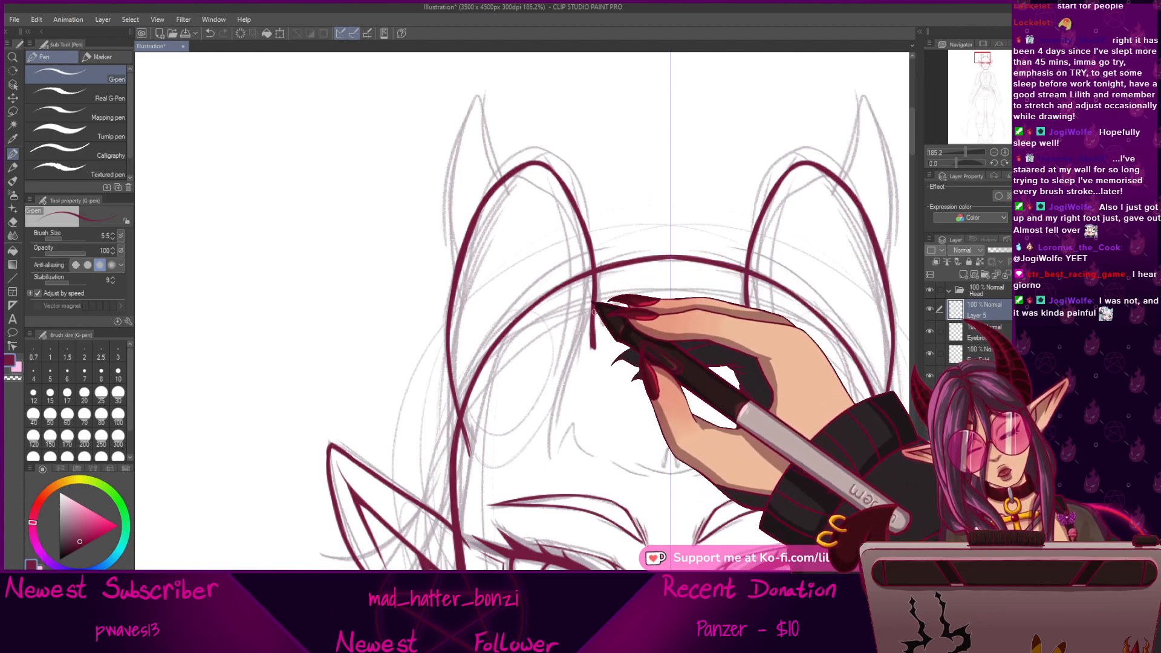
left_click_drag(568, 298, 622, 273)
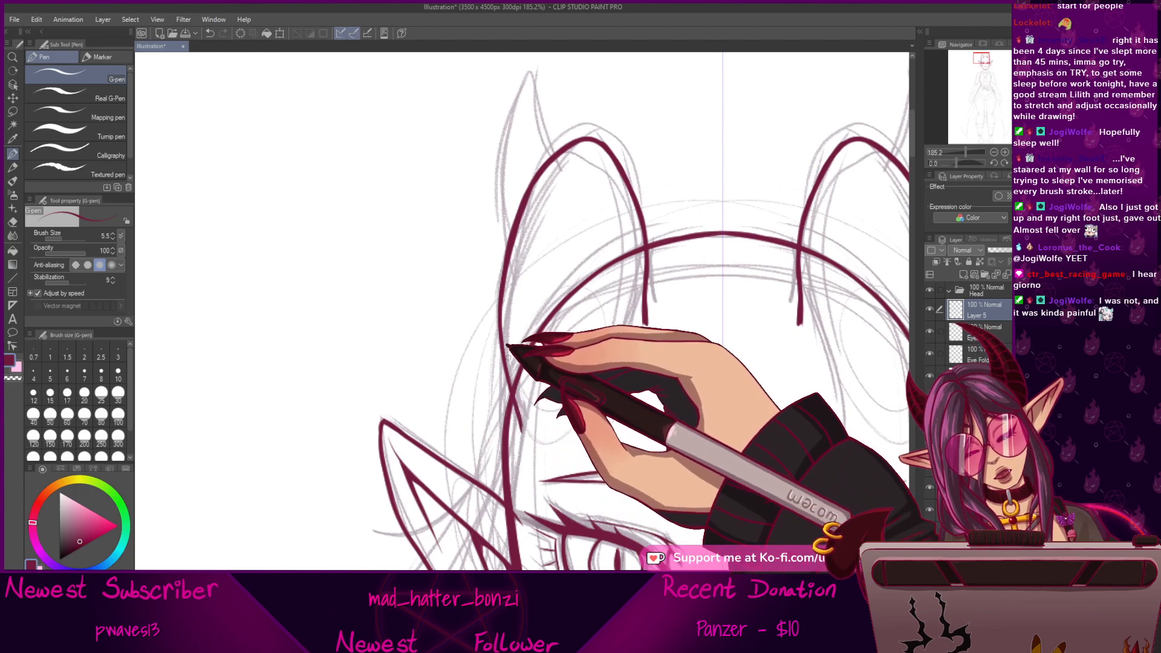
mouse_move(901, 536)
left_mouse_down()
mouse_move(883, 445)
mouse_move(790, 373)
mouse_move(777, 479)
mouse_move(775, 463)
mouse_move(790, 518)
mouse_move(756, 465)
left_mouse_up()
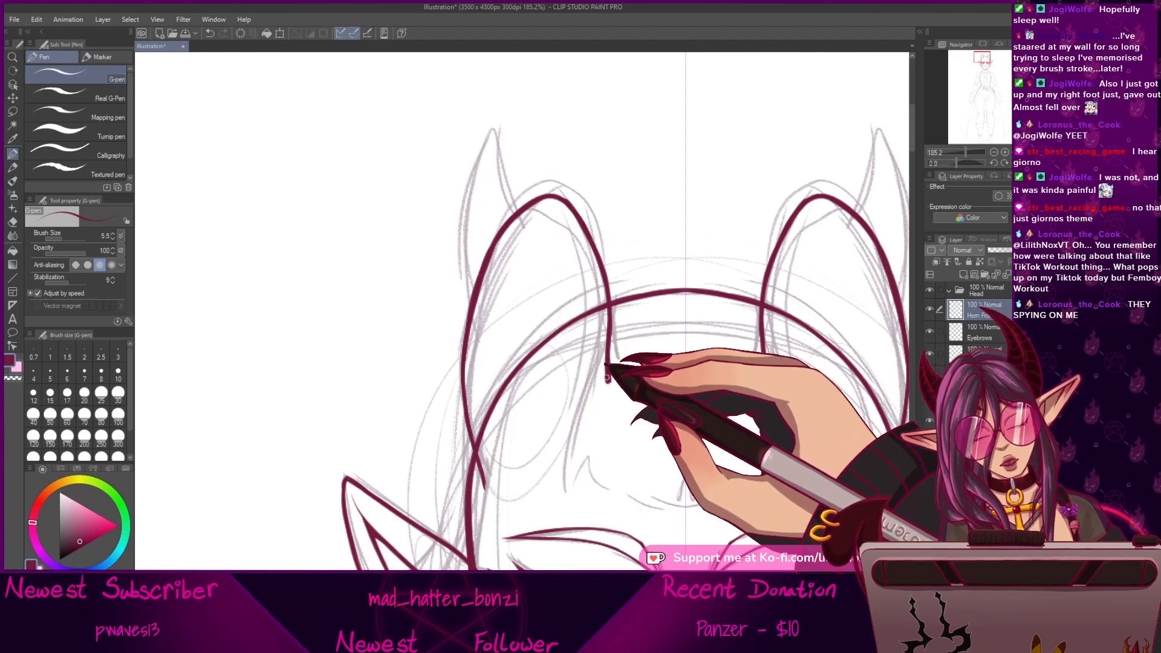
key("e")
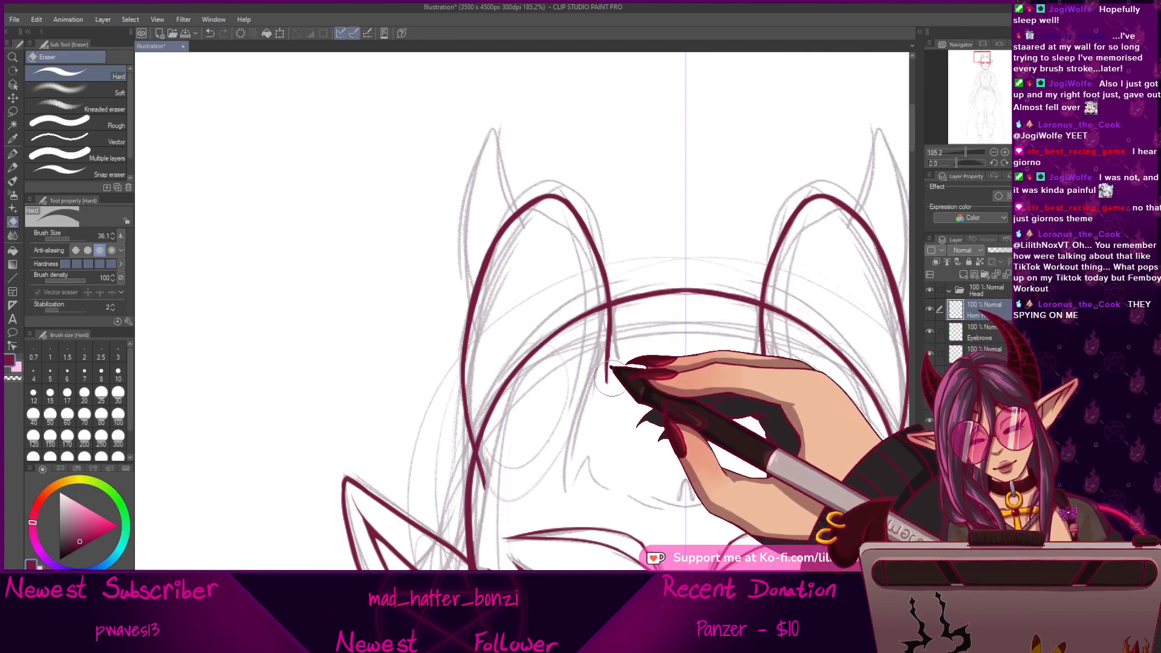
left_click(14, 153)
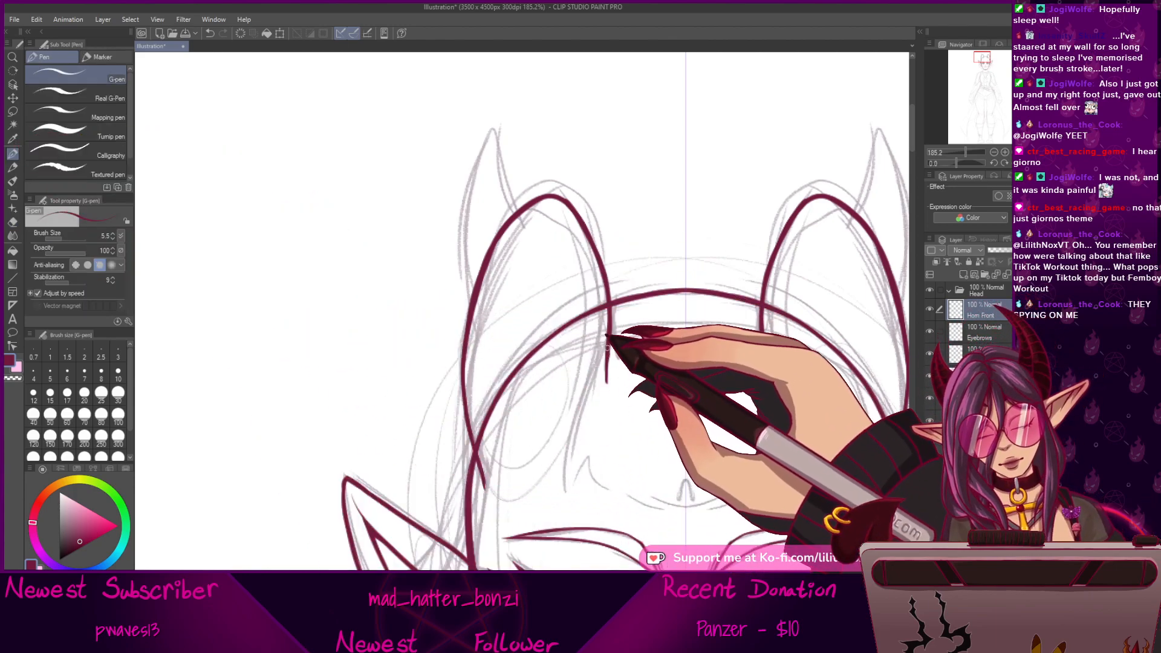
left_click_drag(611, 326, 606, 382)
Move all the inked head layers into the Head folder and collapse the folder.
scroll(617, 383, "down", 8)
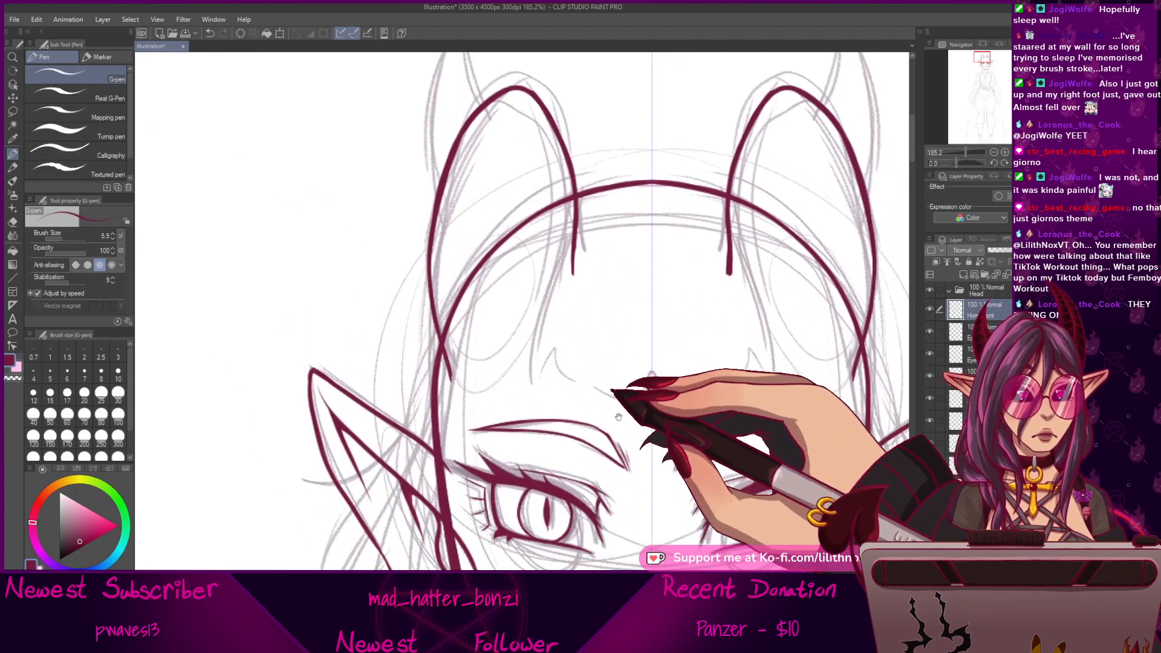
scroll(553, 311, "up", 6)
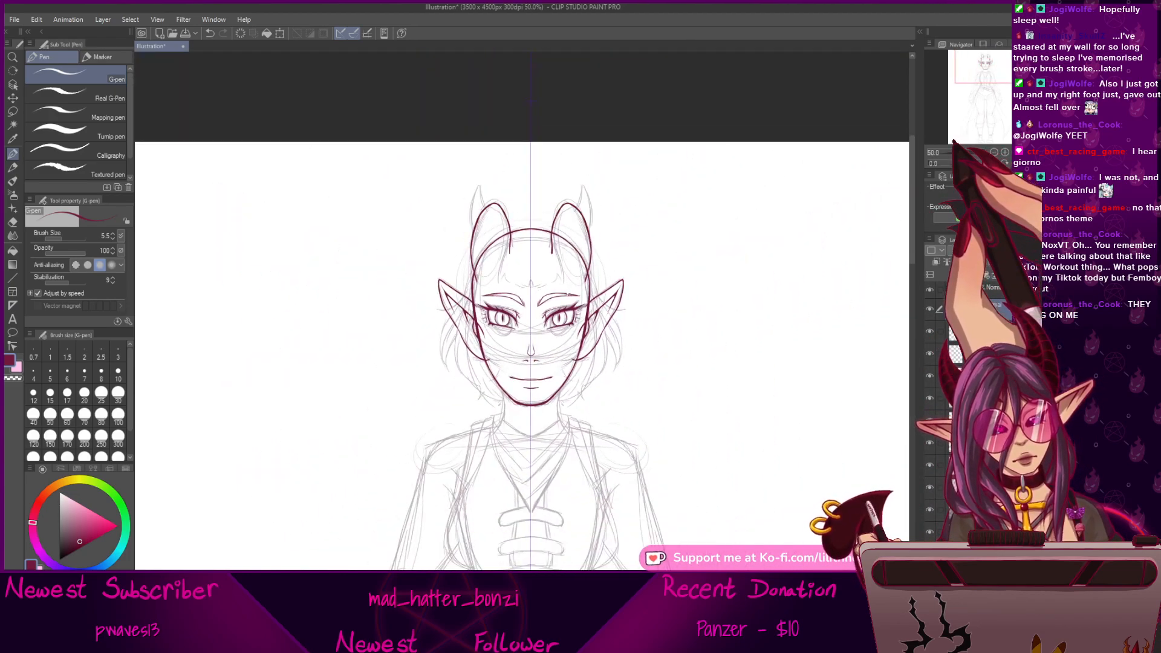
scroll(553, 312, "down", 2)
mouse_move(699, 393)
left_mouse_down()
mouse_move(714, 369)
mouse_move(730, 518)
mouse_move(677, 473)
left_mouse_up()
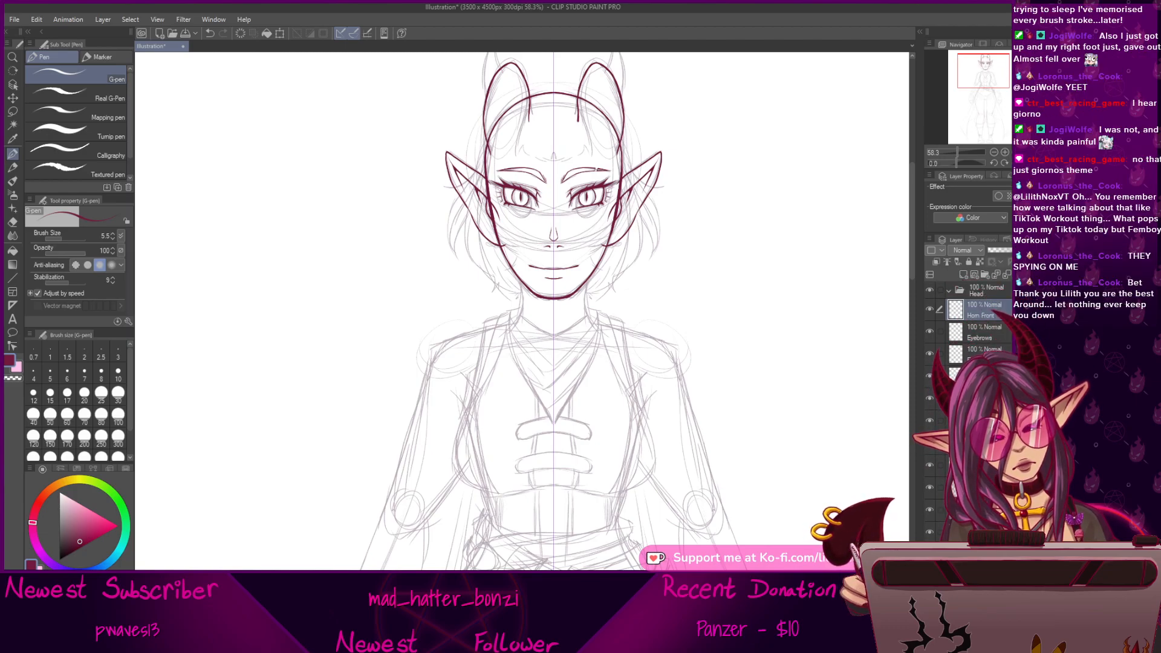
scroll(968, 393, "down", 3)
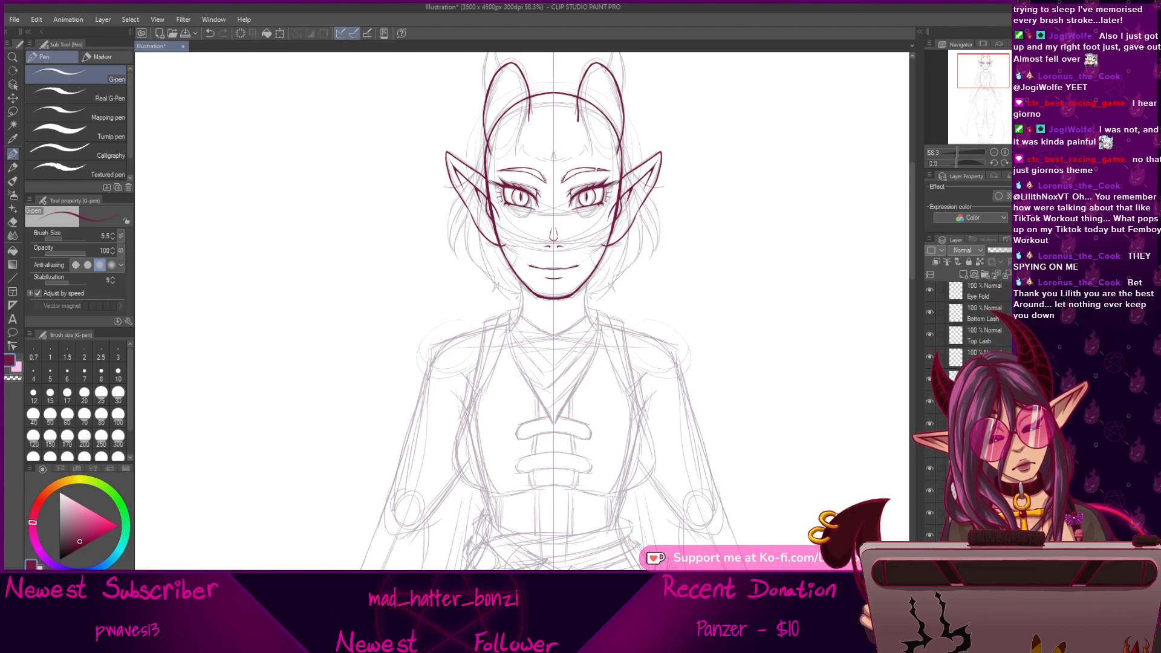
left_click(979, 514, "shift")
scroll(967, 363, "up", 3)
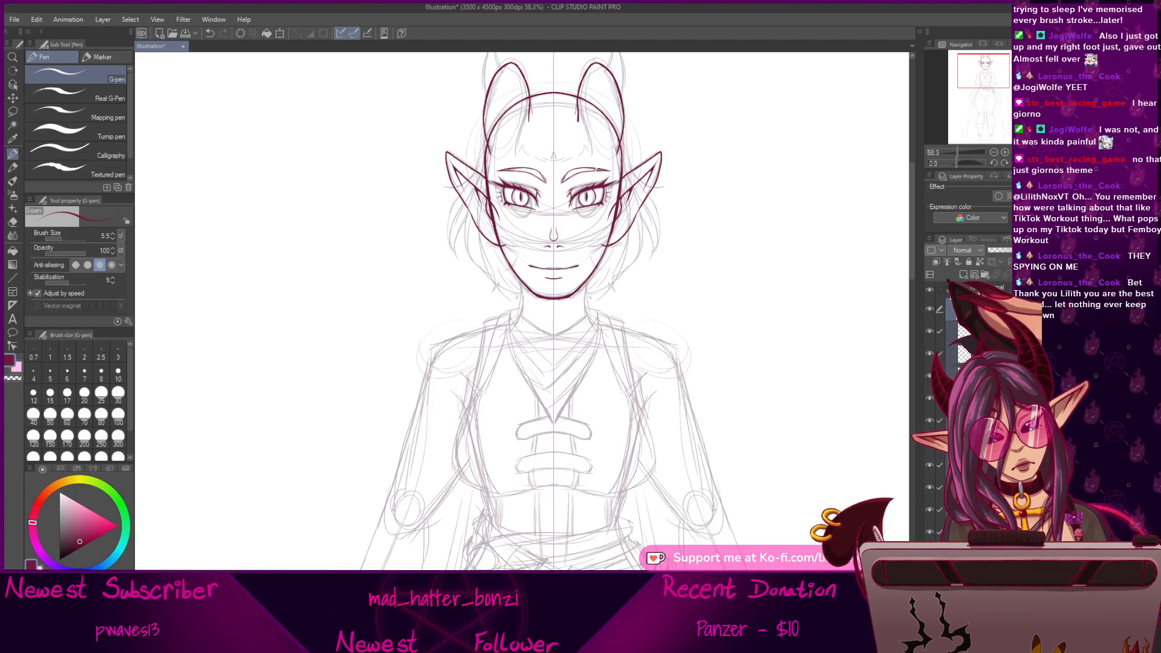
scroll(967, 321, "down", 2)
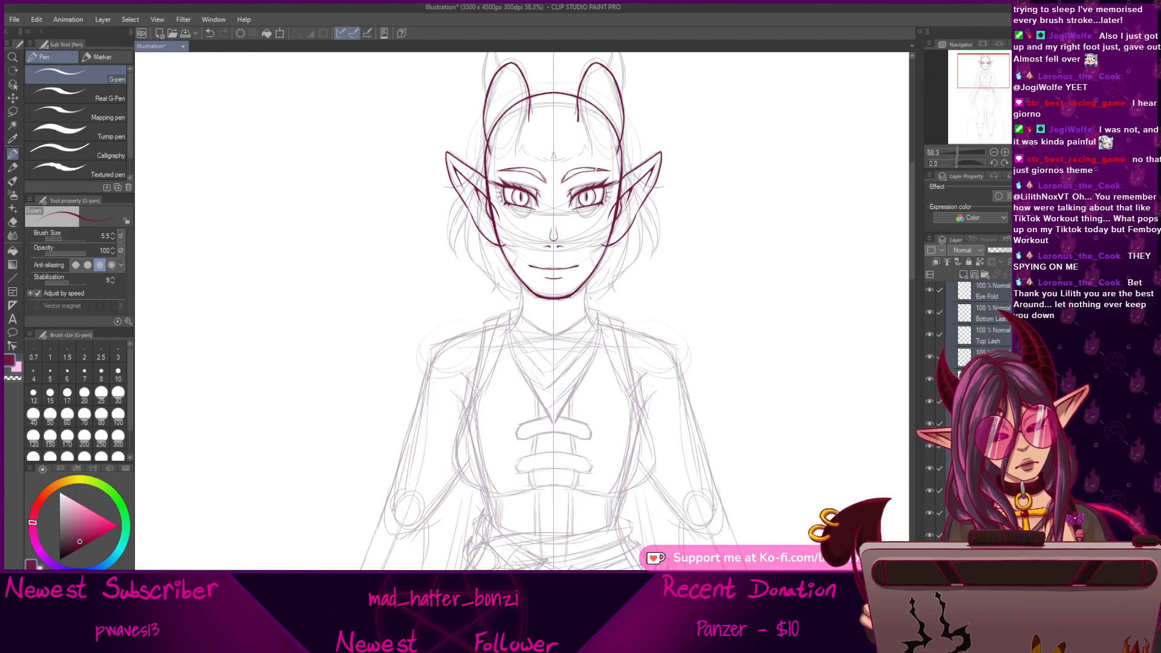
left_click(985, 535)
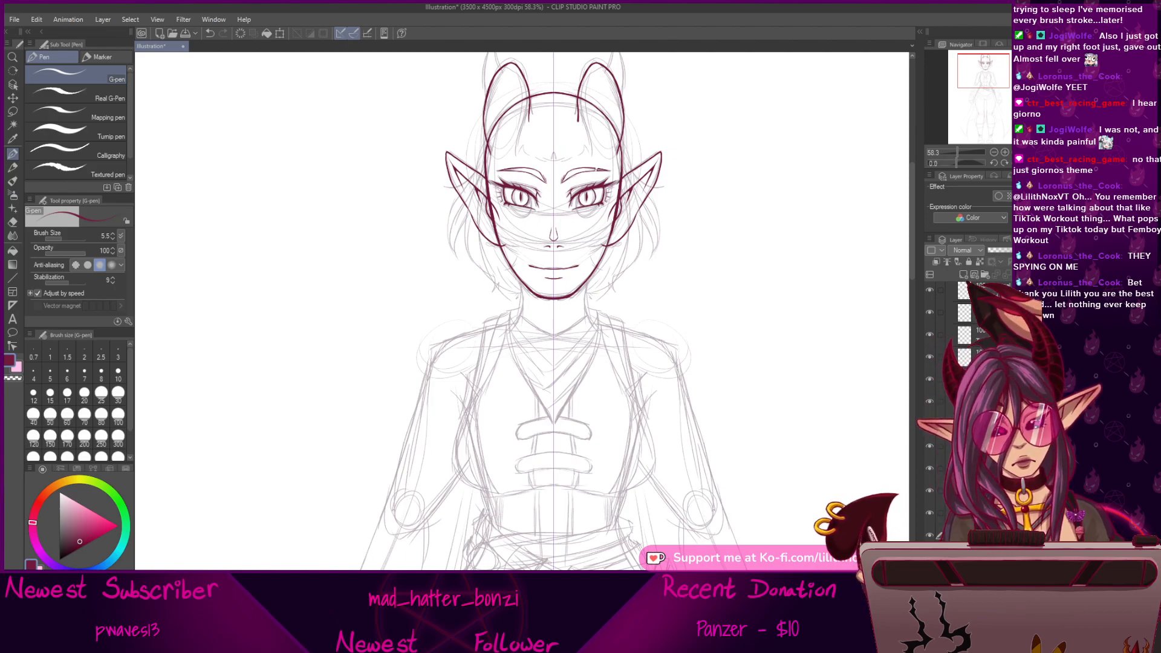
scroll(982, 357, "up", 5)
left_click(950, 290)
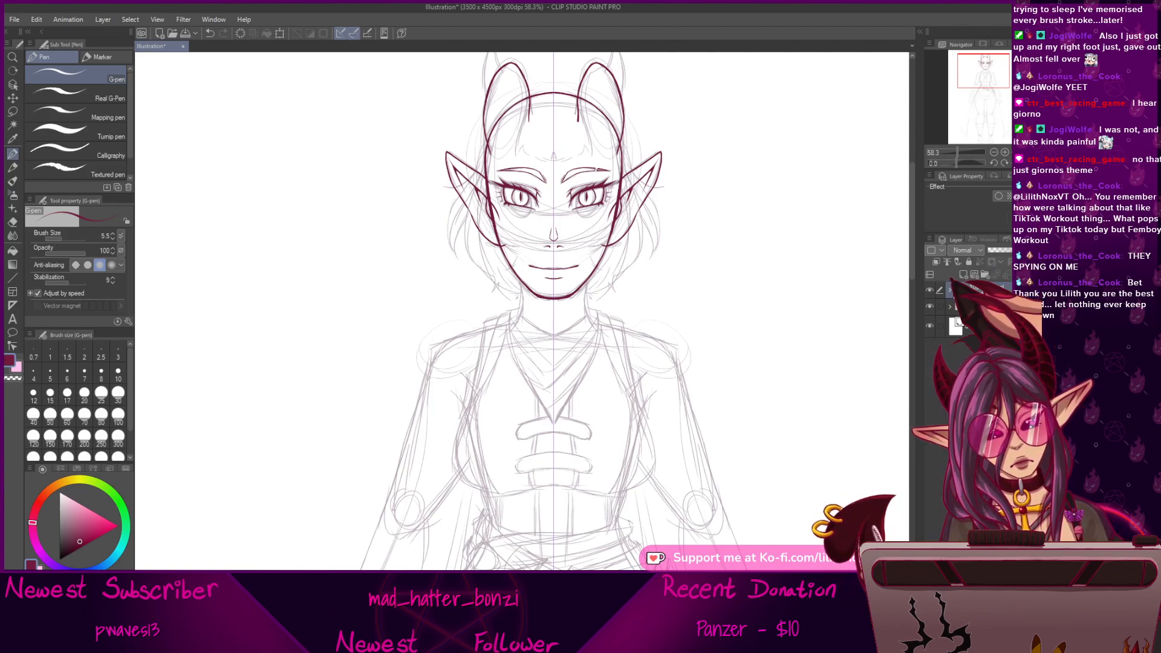
Add a new layer beneath the Head folder and group it in its own folder named Body.
key("ctrl+shift+n")
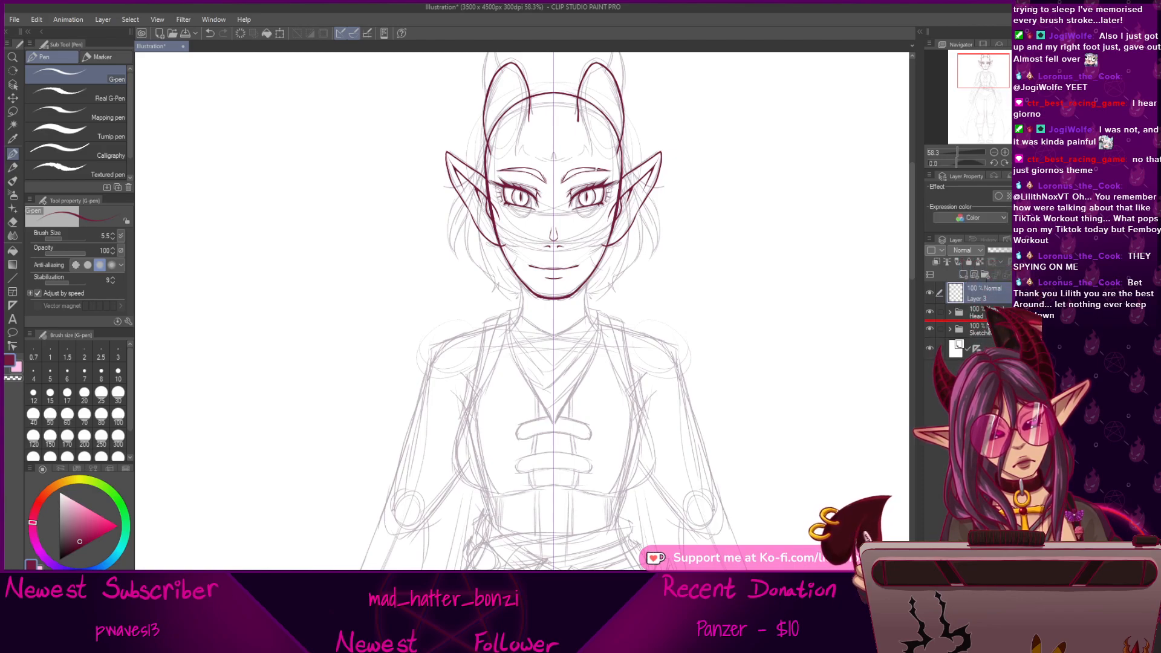
left_click_drag(985, 294, 984, 321)
key("ctrl+g")
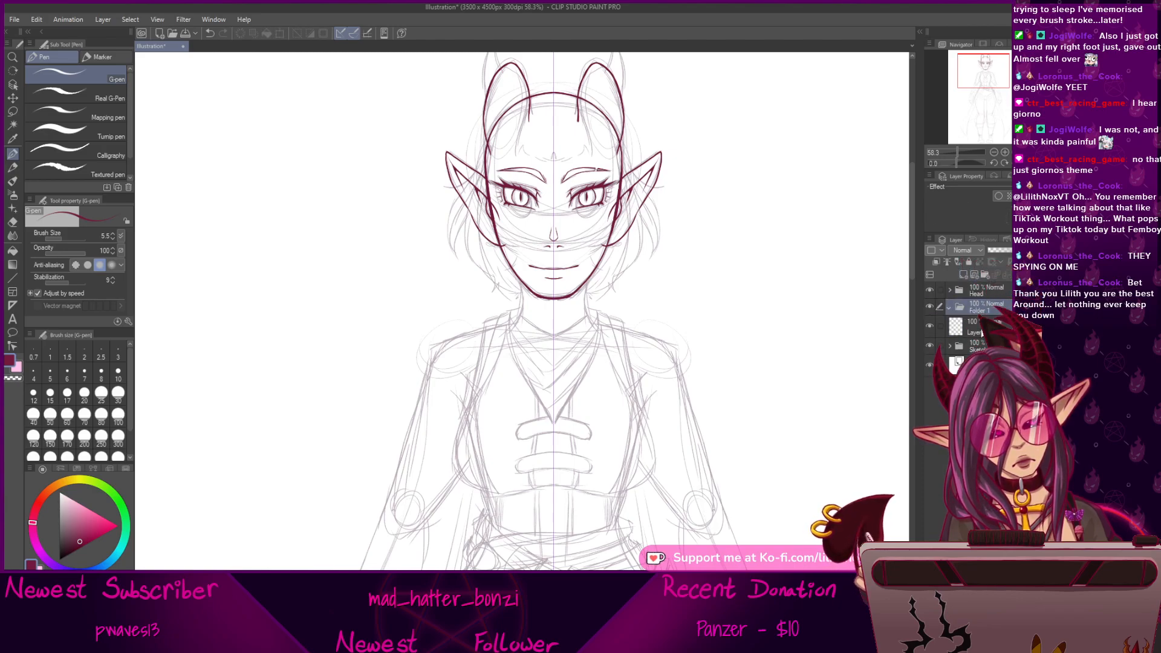
left_click(973, 307)
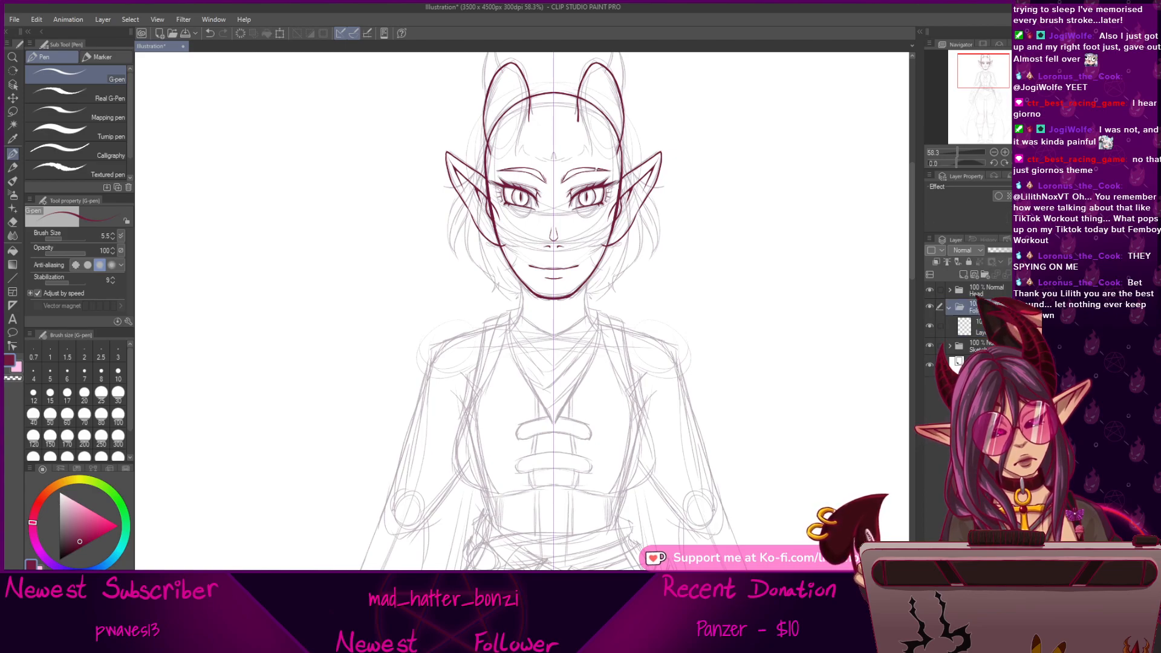
double_click(975, 311)
type("Body")
key("Return")
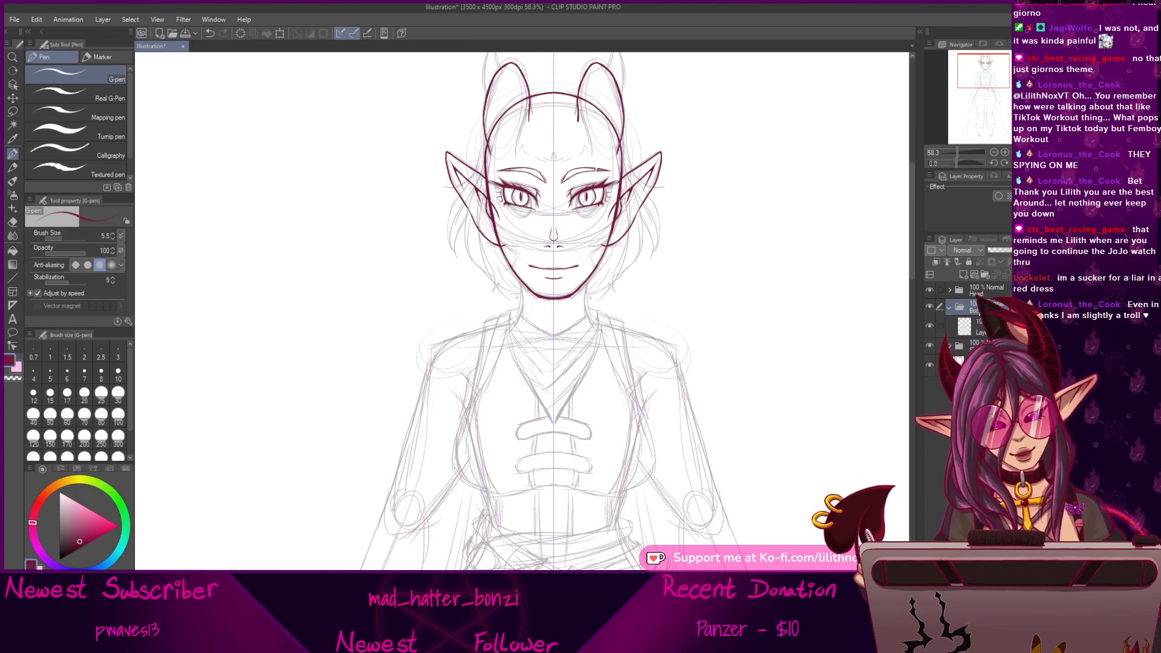
Ink both sides of the neck on the Body folder's layer, from the jaw down towards the shoulders.
left_click_drag(605, 343, 591, 379)
left_click(986, 330)
left_click_drag(726, 255, 711, 308)
left_click(963, 152)
left_click_drag(552, 247, 549, 316)
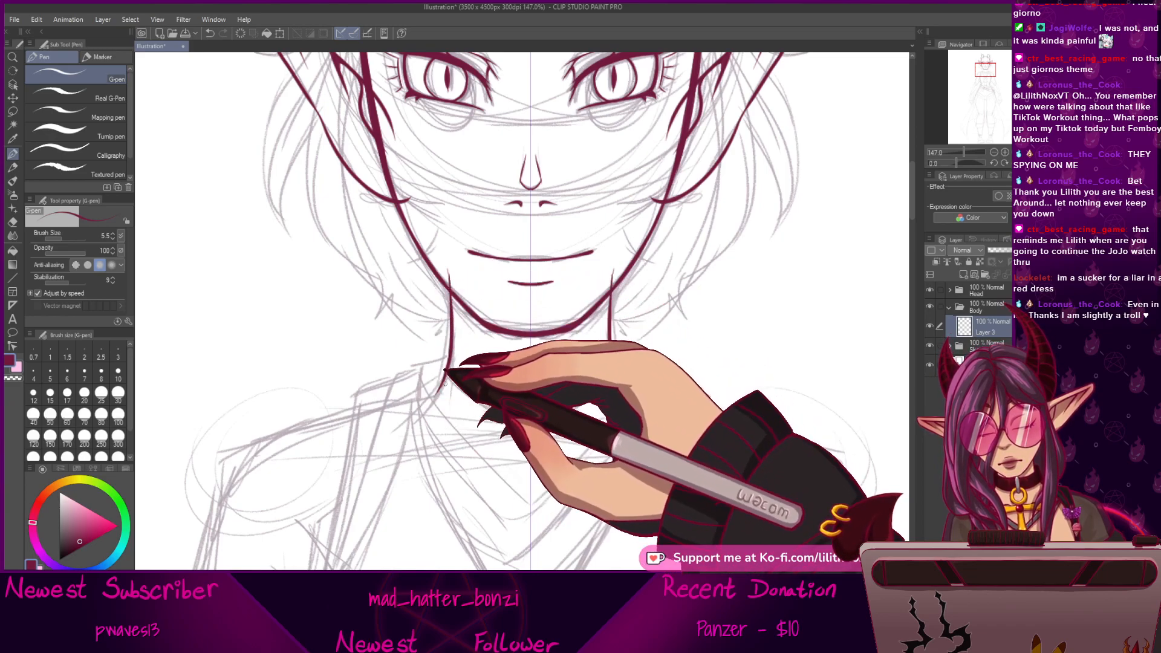
Ink both sides of the neck symmetrically, from the rounded arch over the lower face down to the flared shoulder ends.
left_click_drag(444, 377, 424, 417)
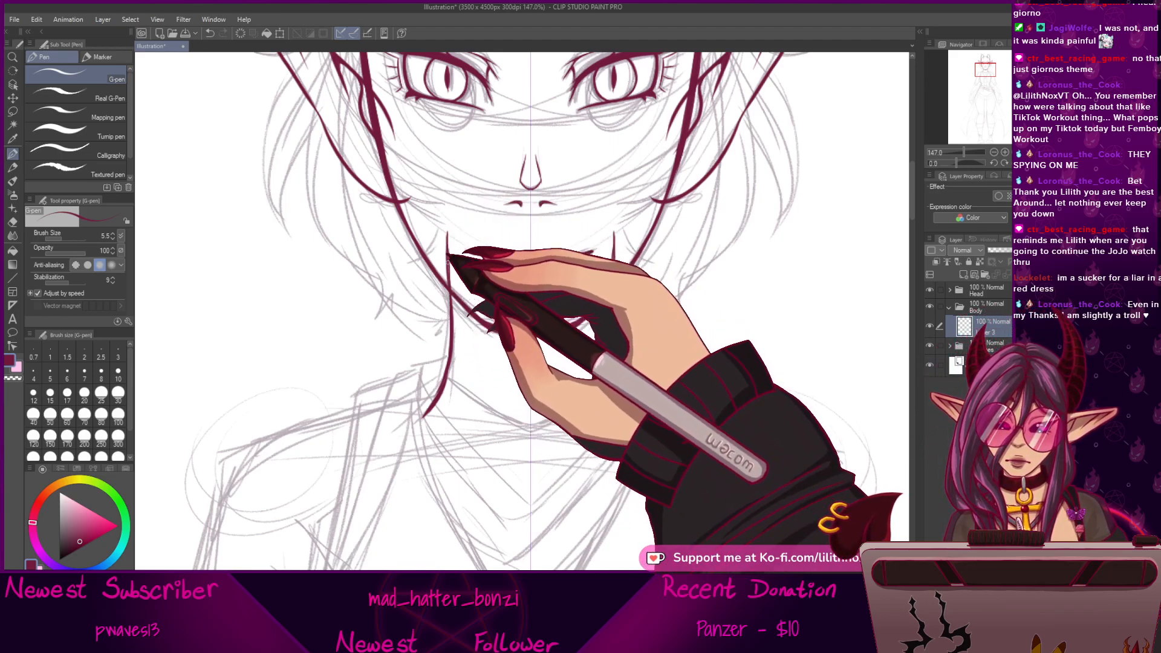
mouse_move(459, 193)
left_mouse_down()
mouse_move(517, 143)
mouse_move(610, 303)
left_mouse_up()
scroll(713, 258, "down", 1)
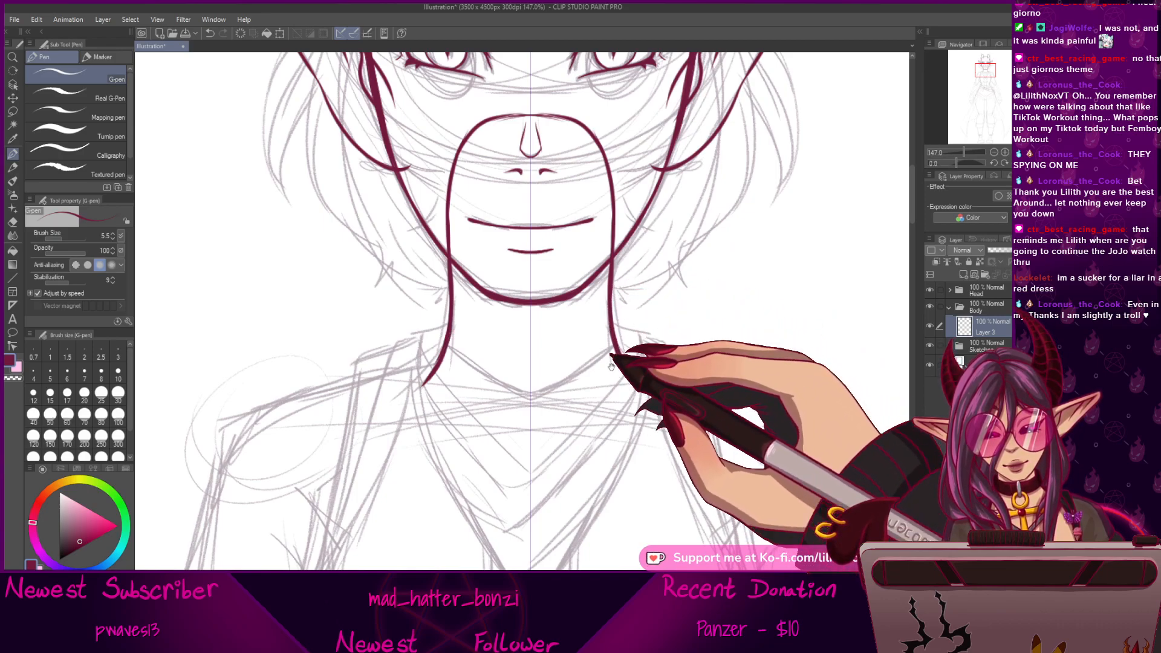
left_click_drag(616, 375, 648, 461)
left_click_drag(956, 163, 944, 164)
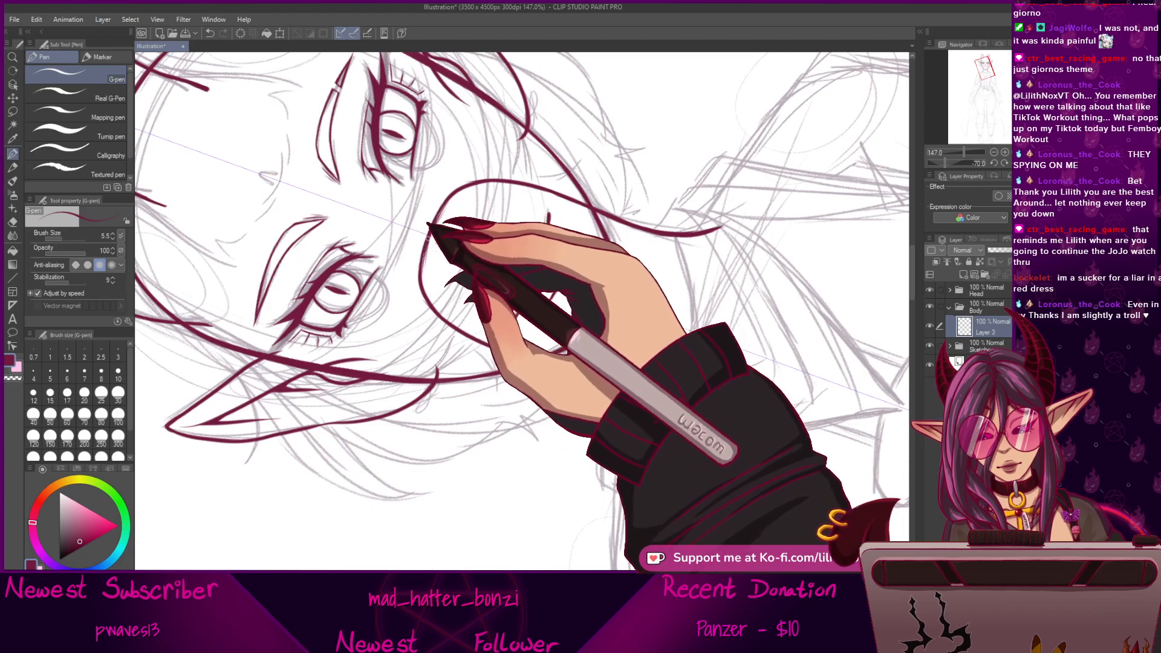
left_click(1016, 163)
left_click_drag(737, 423, 756, 263)
left_click_drag(729, 311, 724, 400)
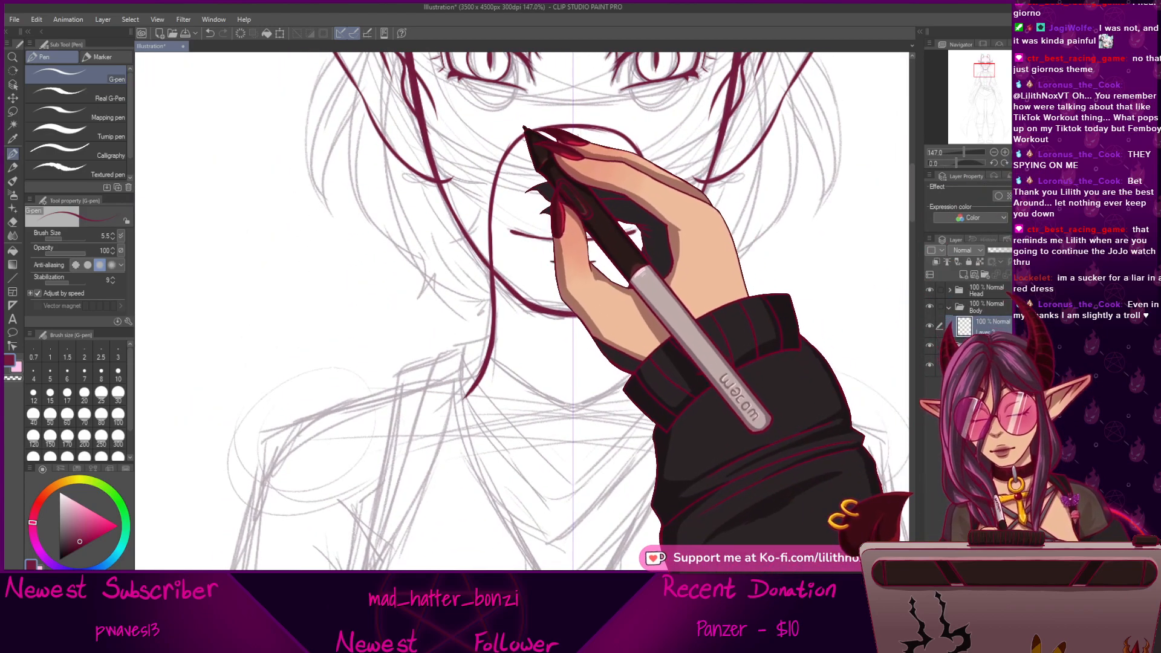
key("e")
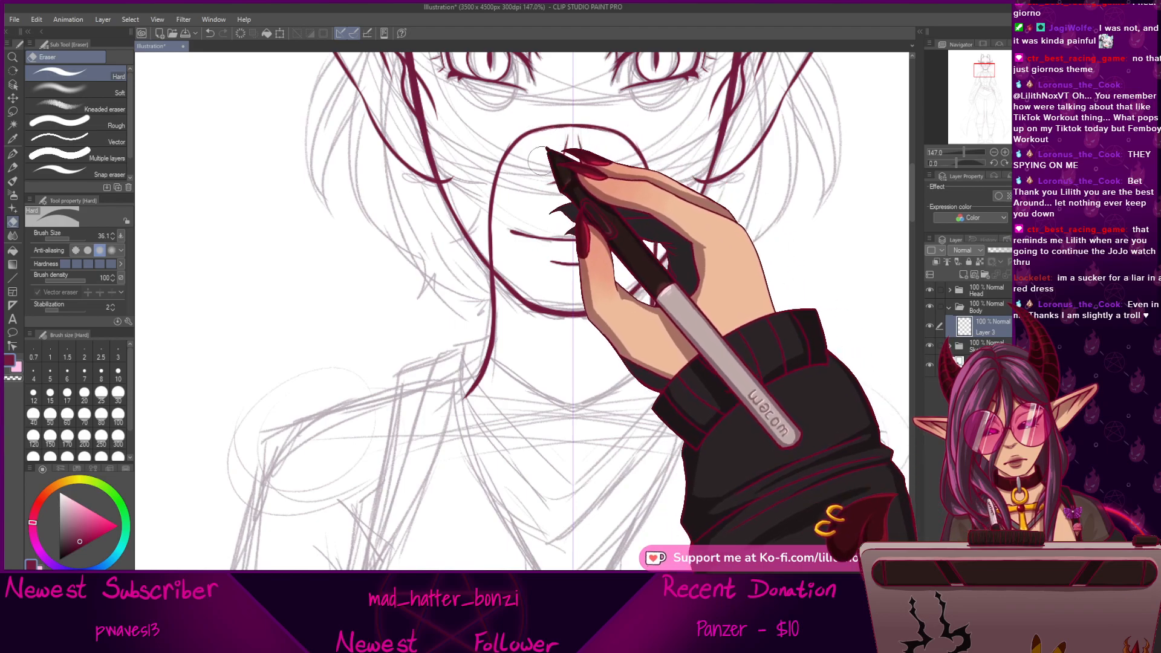
left_click(12, 153)
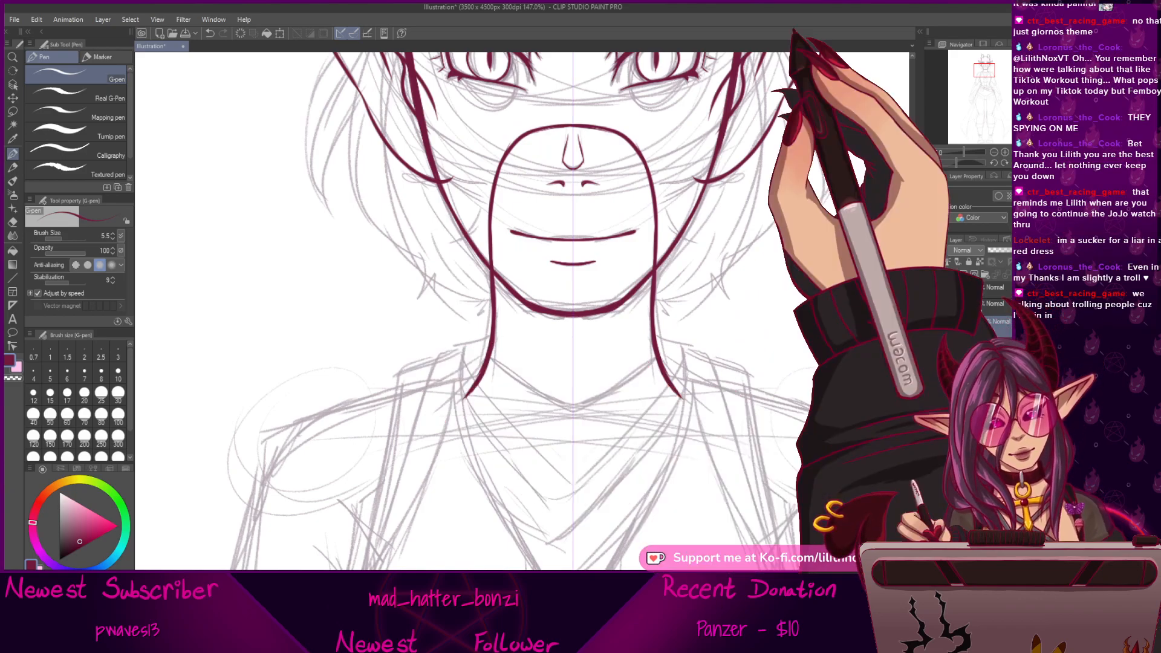
Ink the neckerchief's curved upper edge below the neck and its symmetric V-shaped outer edges down to the point on the chest.
mouse_move(622, 511)
left_mouse_down()
mouse_move(634, 404)
mouse_move(590, 477)
left_mouse_up()
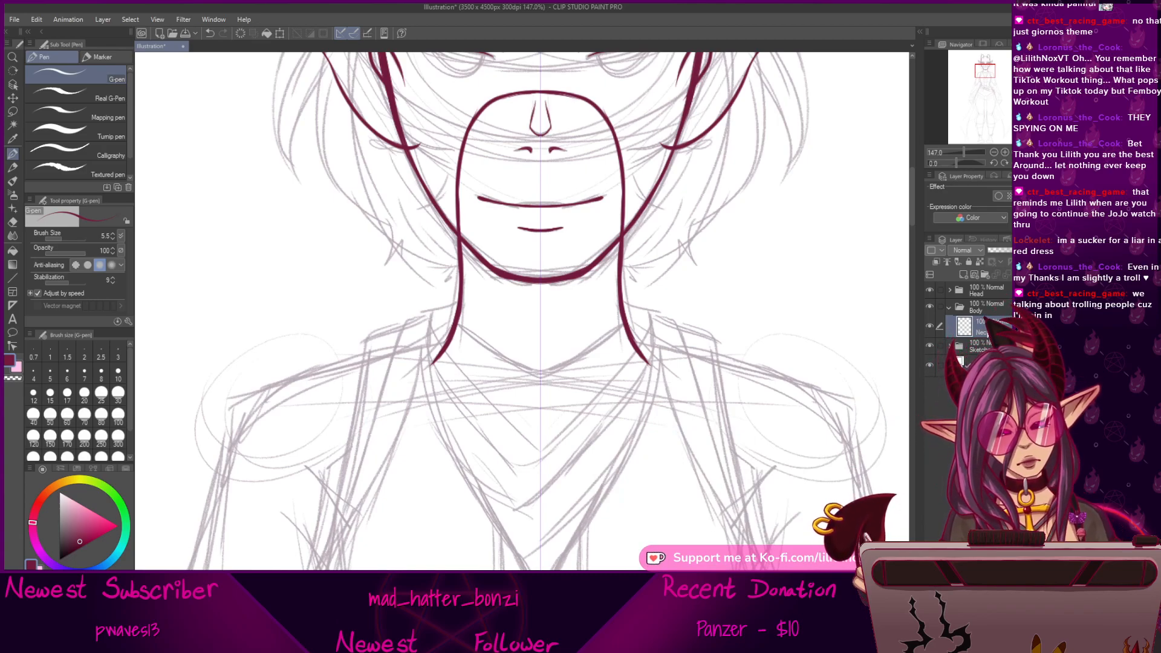
left_click_drag(649, 450, 662, 388)
left_click_drag(645, 252, 562, 306)
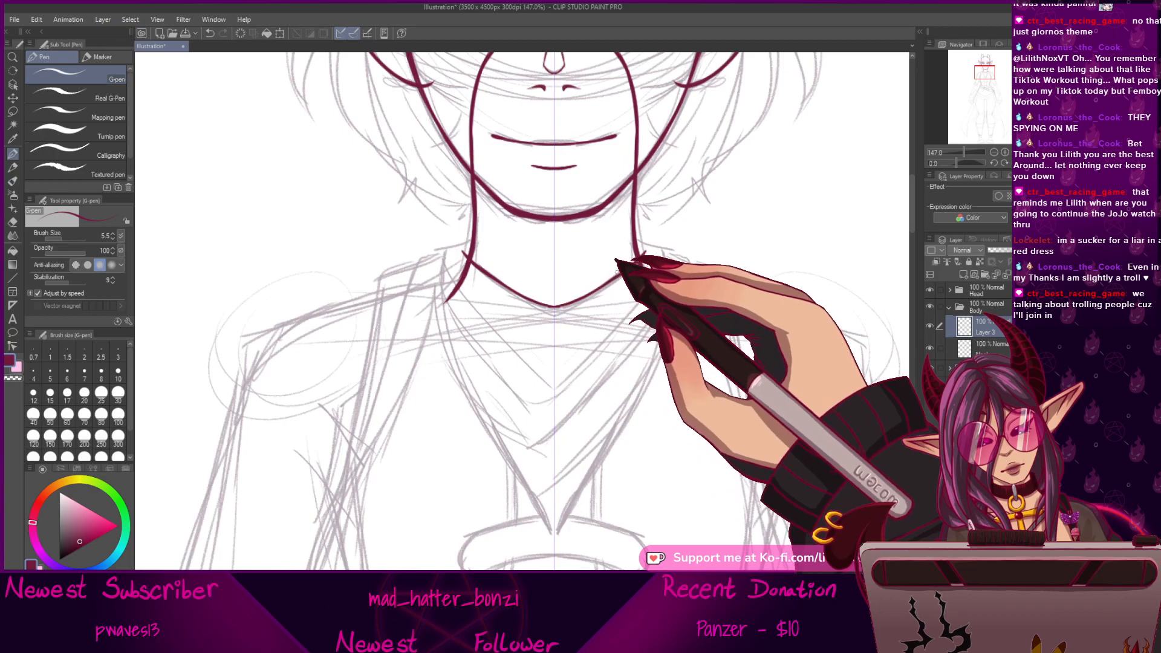
scroll(604, 423, "down", 3)
left_click_drag(544, 462, 581, 410)
key("ctrl+z")
mouse_move(668, 207)
left_mouse_down()
mouse_move(647, 268)
mouse_move(670, 224)
mouse_move(662, 250)
mouse_move(639, 278)
mouse_move(667, 238)
mouse_move(547, 455)
left_mouse_up()
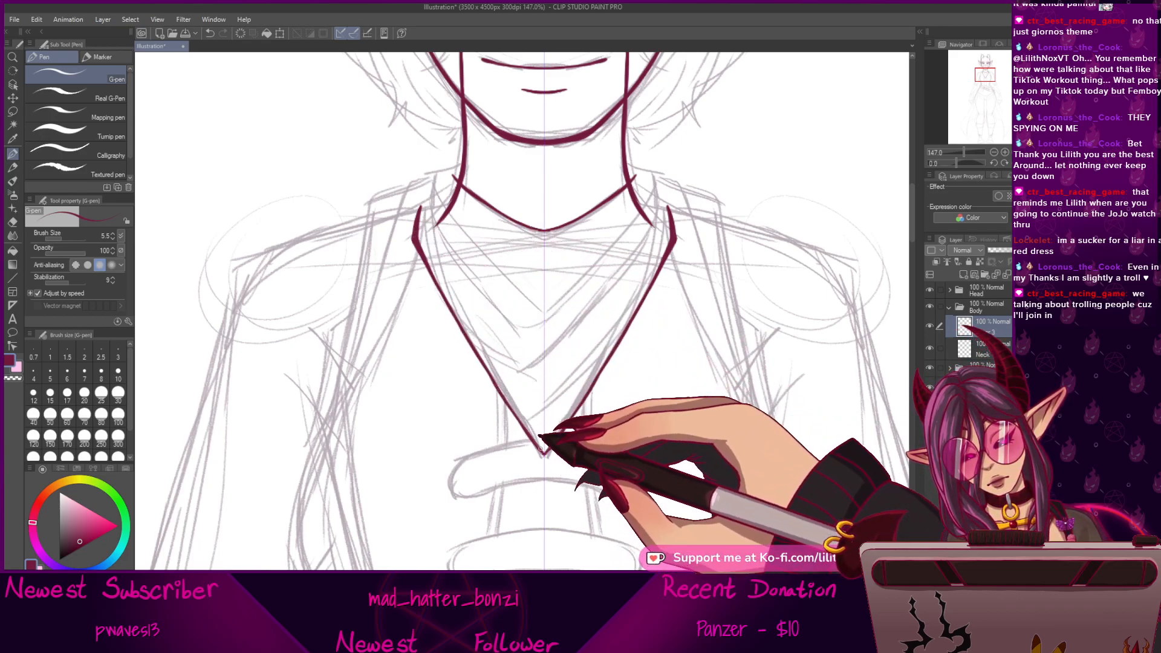
Turn off symmetry snapping and ink the neckerchief's diagonal folds, the folded inner corner and the overlap lines near its lower point.
left_click_drag(732, 460, 744, 492)
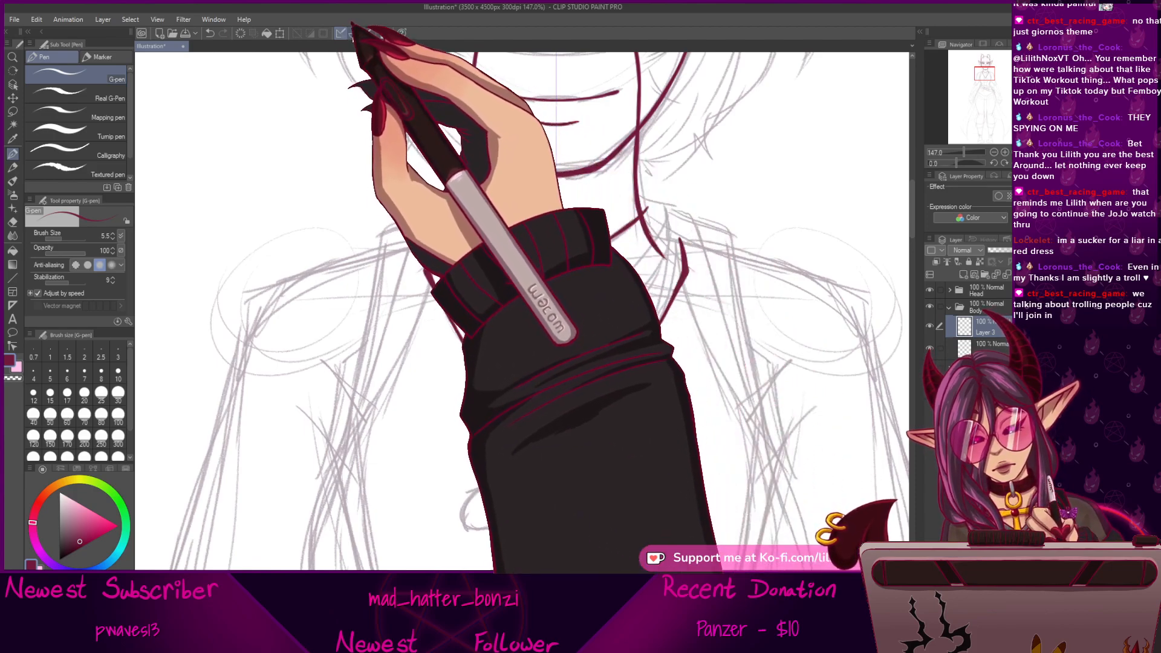
mouse_move(666, 260)
left_mouse_down()
mouse_move(671, 269)
mouse_move(518, 426)
left_mouse_up()
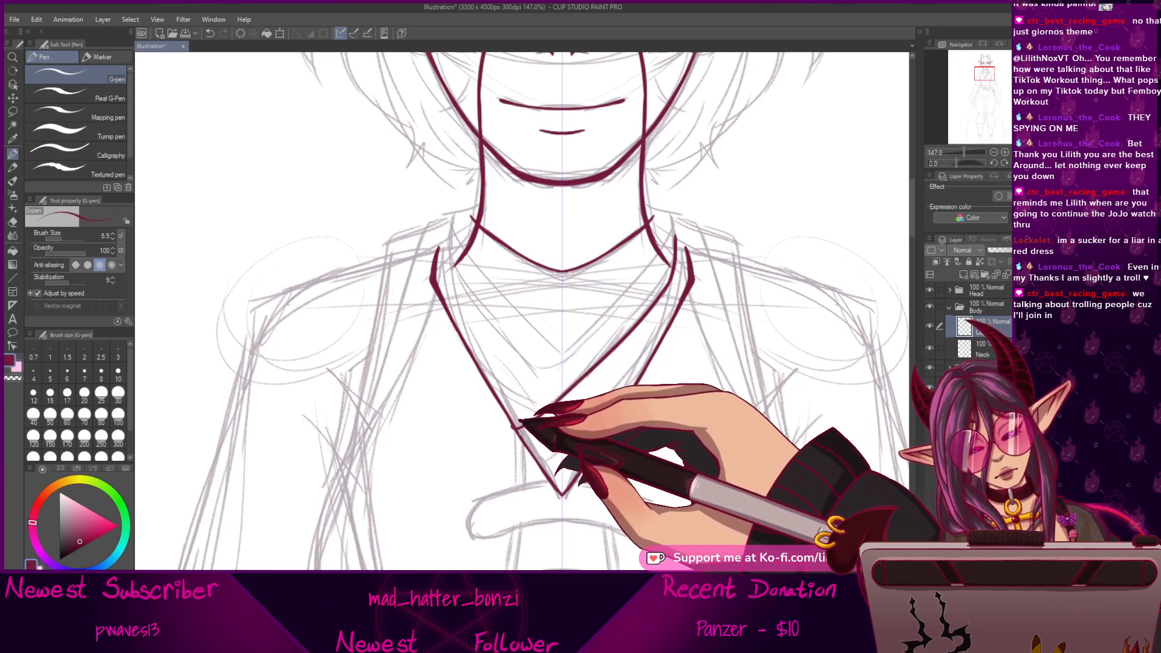
left_click_drag(563, 493, 680, 333)
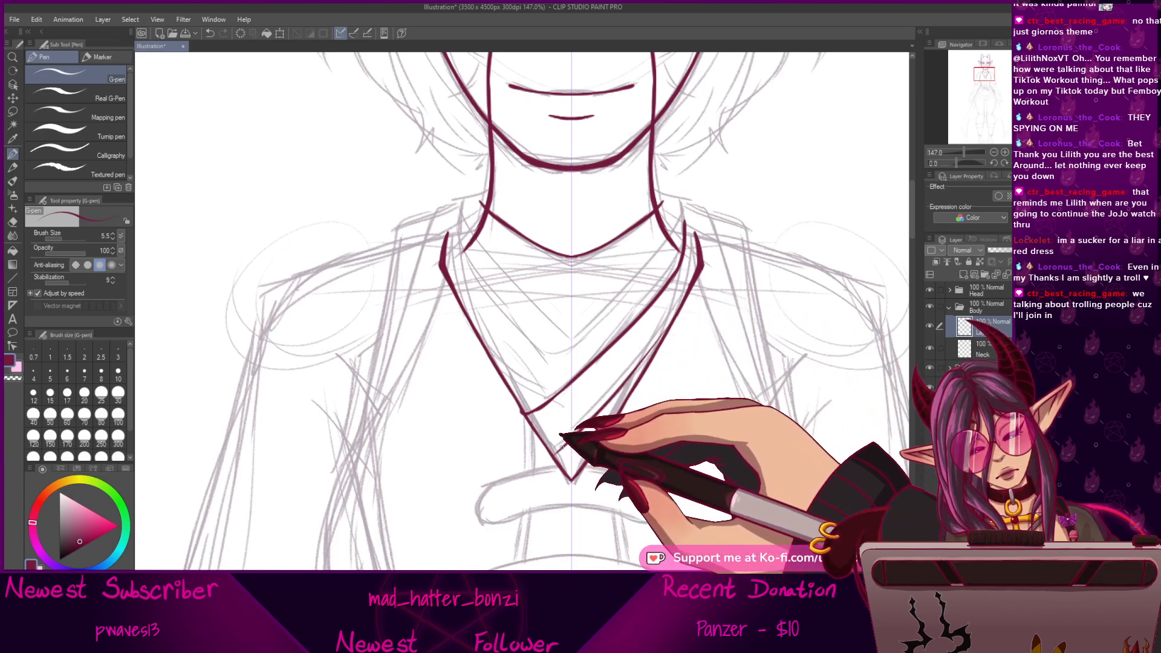
left_click_drag(555, 452, 605, 417)
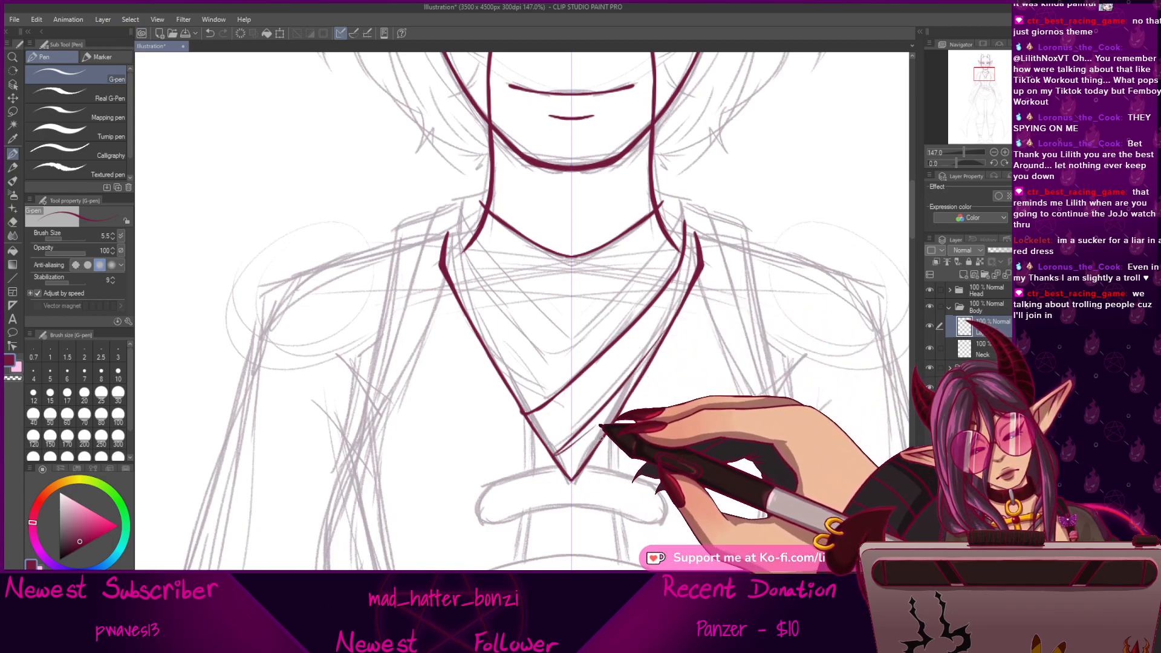
left_click_drag(610, 390, 612, 431)
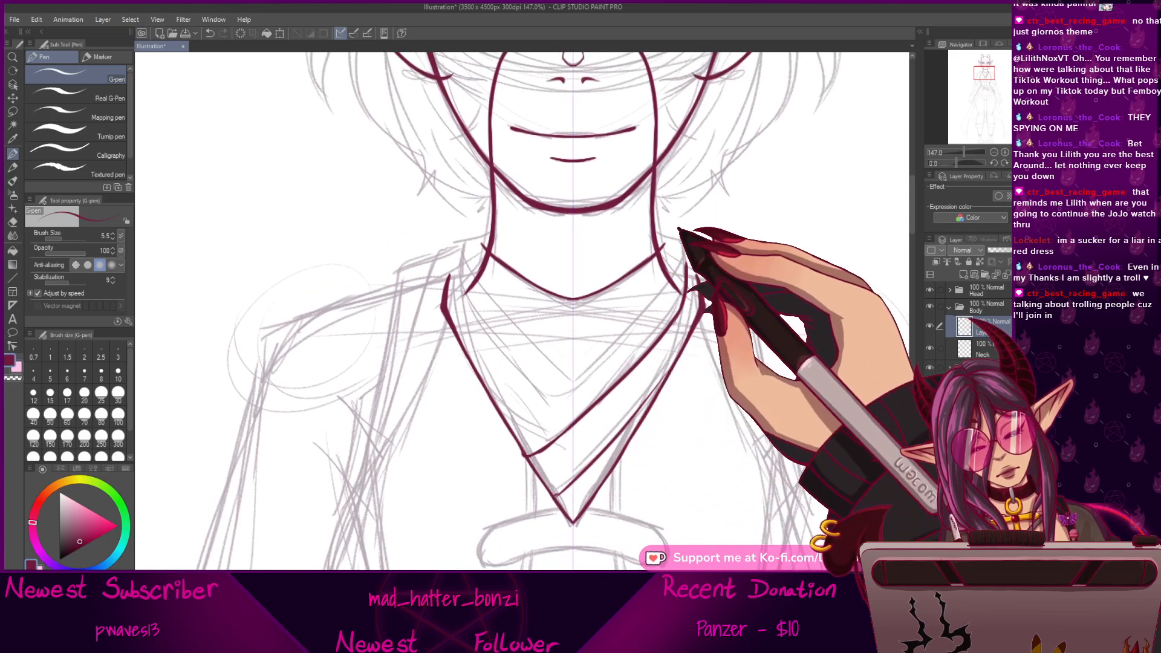
left_click_drag(548, 392, 589, 368)
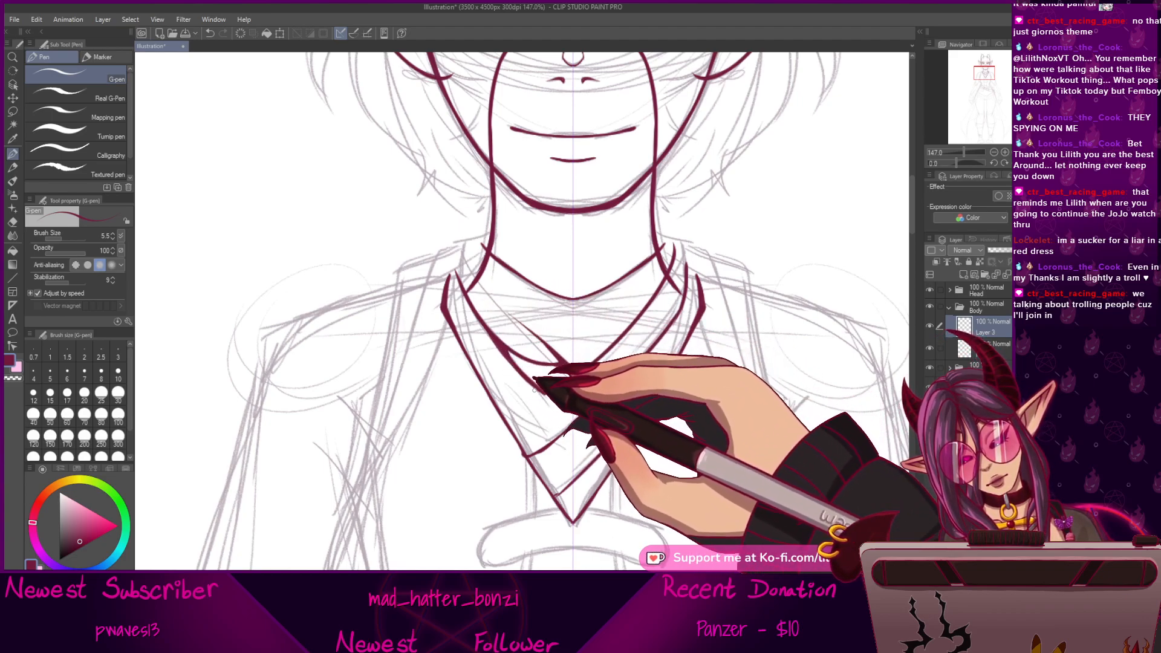
mouse_move(727, 420)
left_mouse_down()
mouse_move(714, 353)
mouse_move(708, 449)
mouse_move(721, 382)
left_mouse_up()
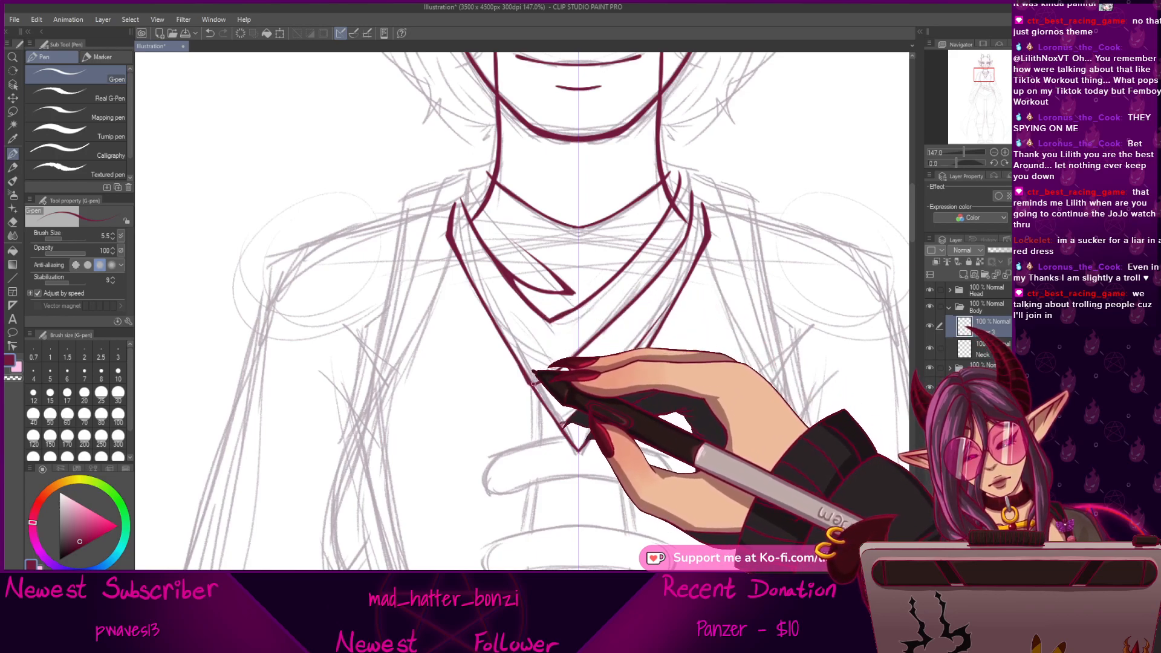
left_click_drag(667, 314, 562, 421)
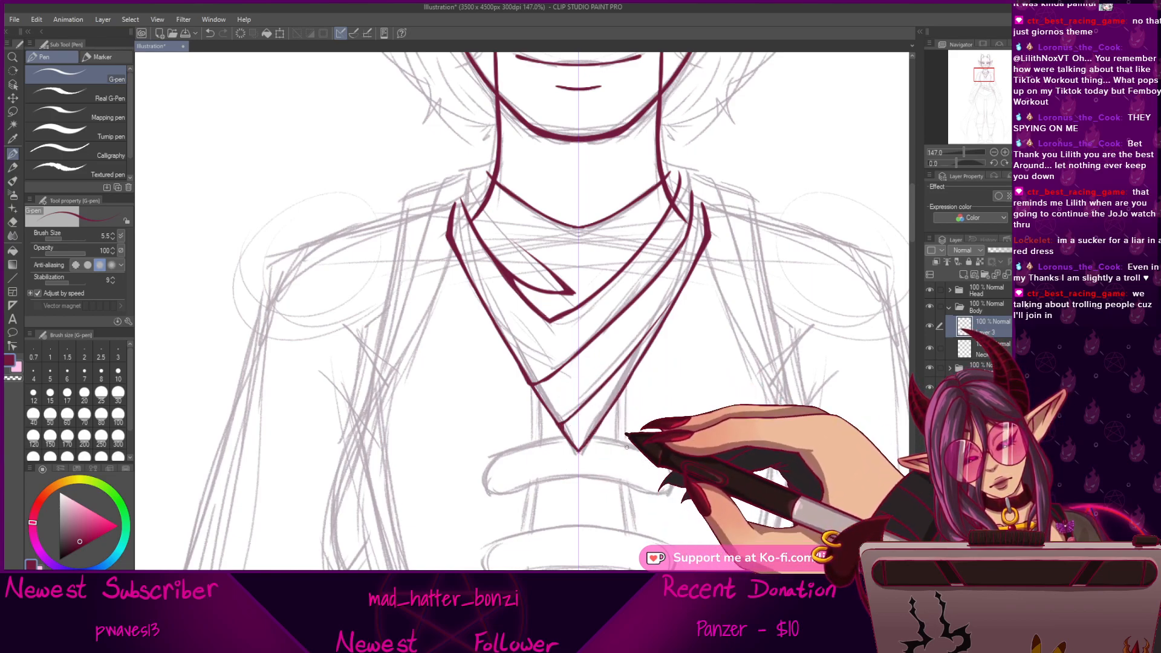
Ink additional short crease lines on the upper part of the neckerchief, just below its top edge.
left_click_drag(681, 385, 660, 497)
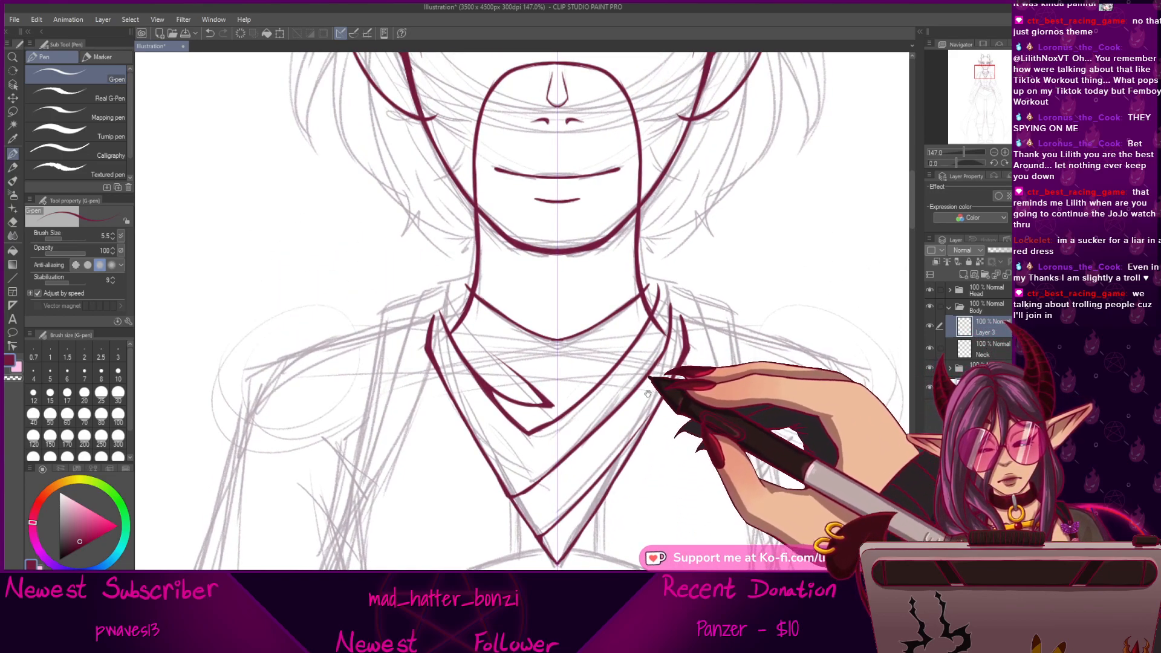
left_click_drag(652, 386, 671, 441)
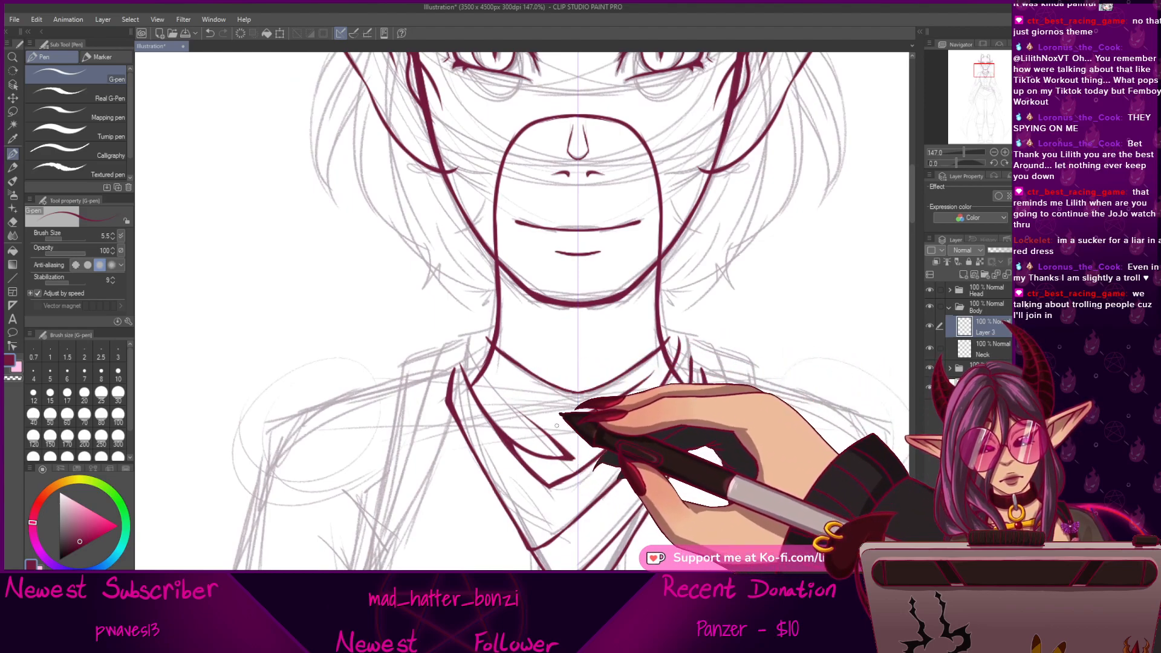
mouse_move(617, 449)
left_mouse_down()
mouse_move(630, 427)
mouse_move(630, 554)
mouse_move(671, 489)
left_mouse_up()
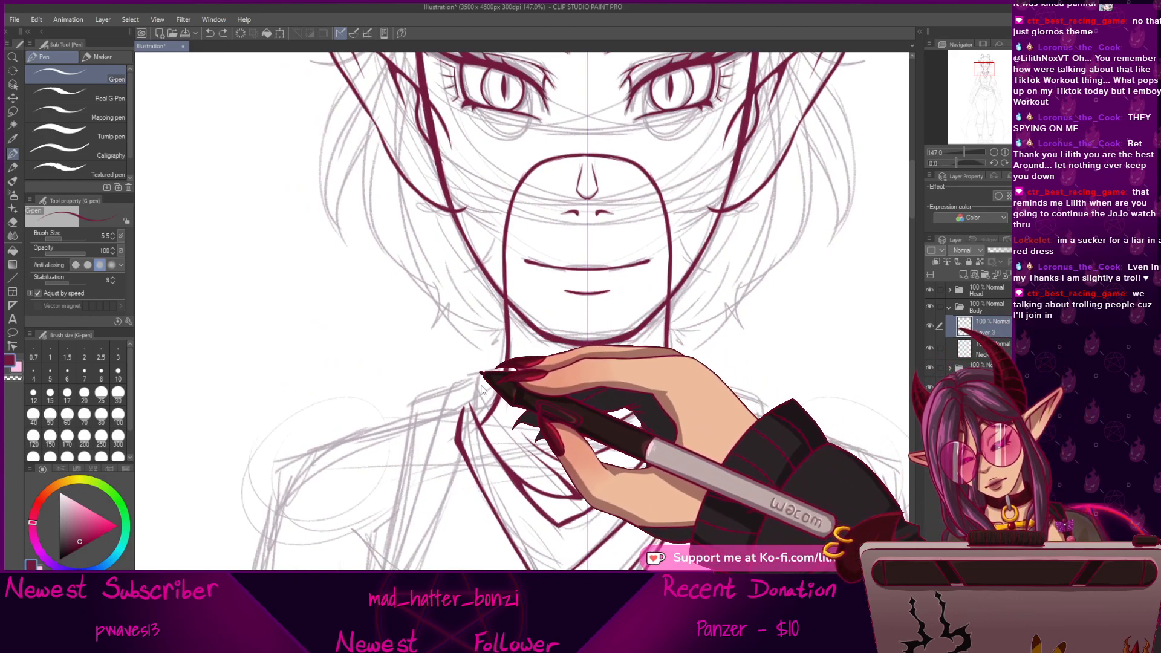
left_click_drag(492, 376, 548, 459)
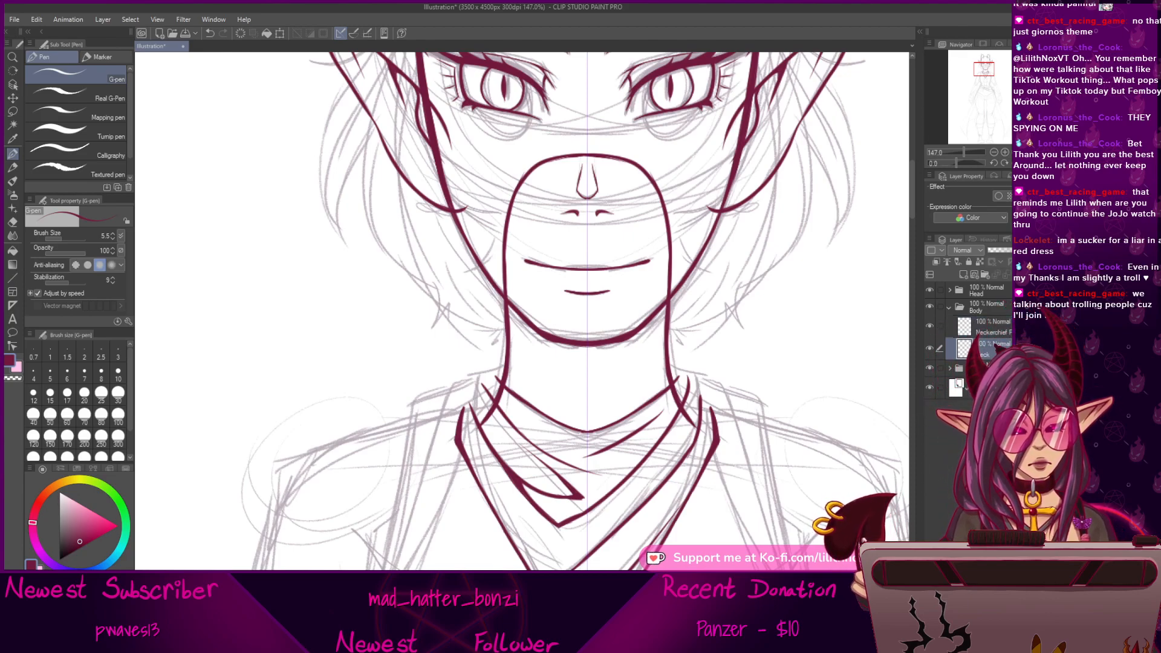
Add a new layer and ink the neckerchief's back edge curving around both sides of the neck.
left_click(963, 274)
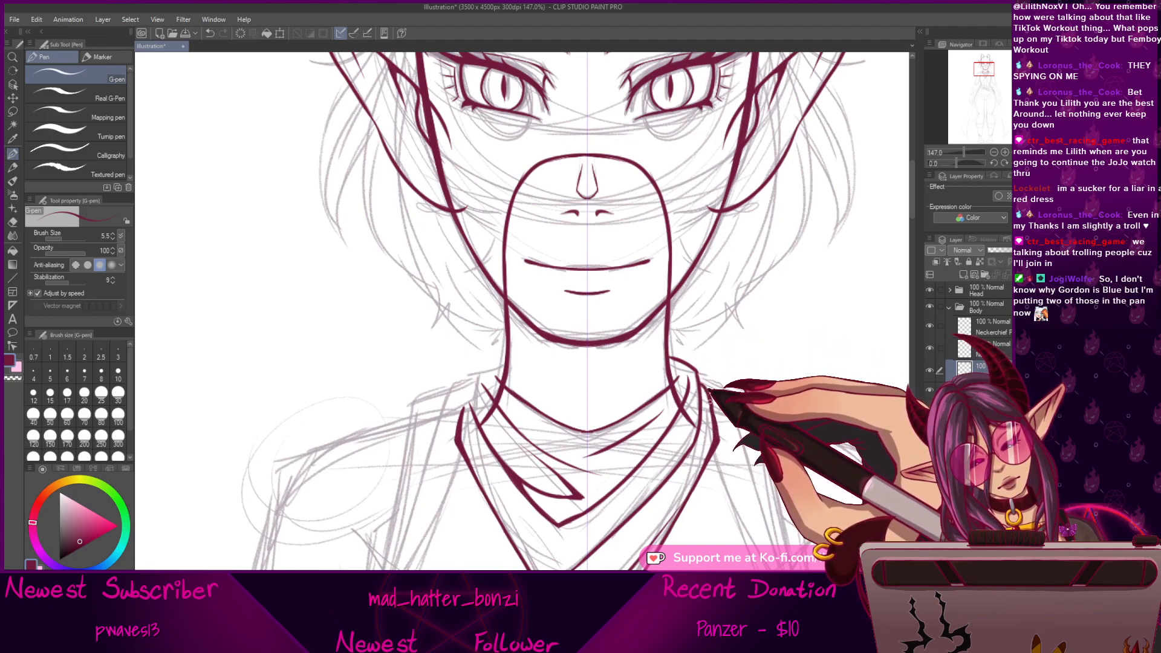
left_click_drag(499, 318, 537, 299)
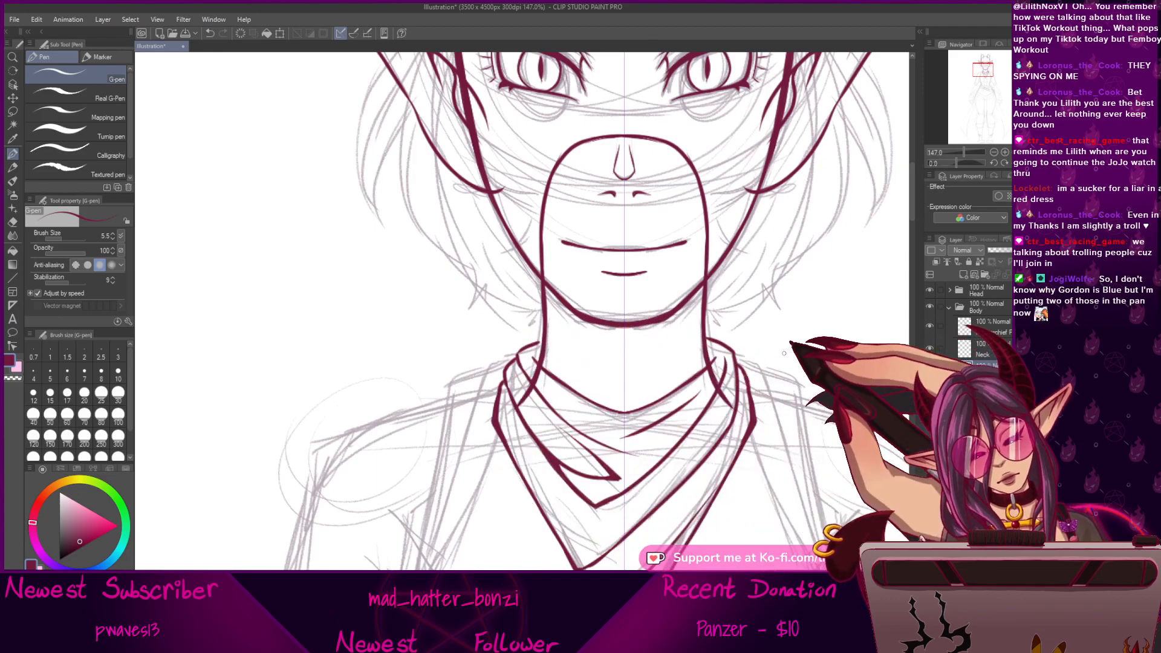
left_click_drag(524, 350, 573, 331)
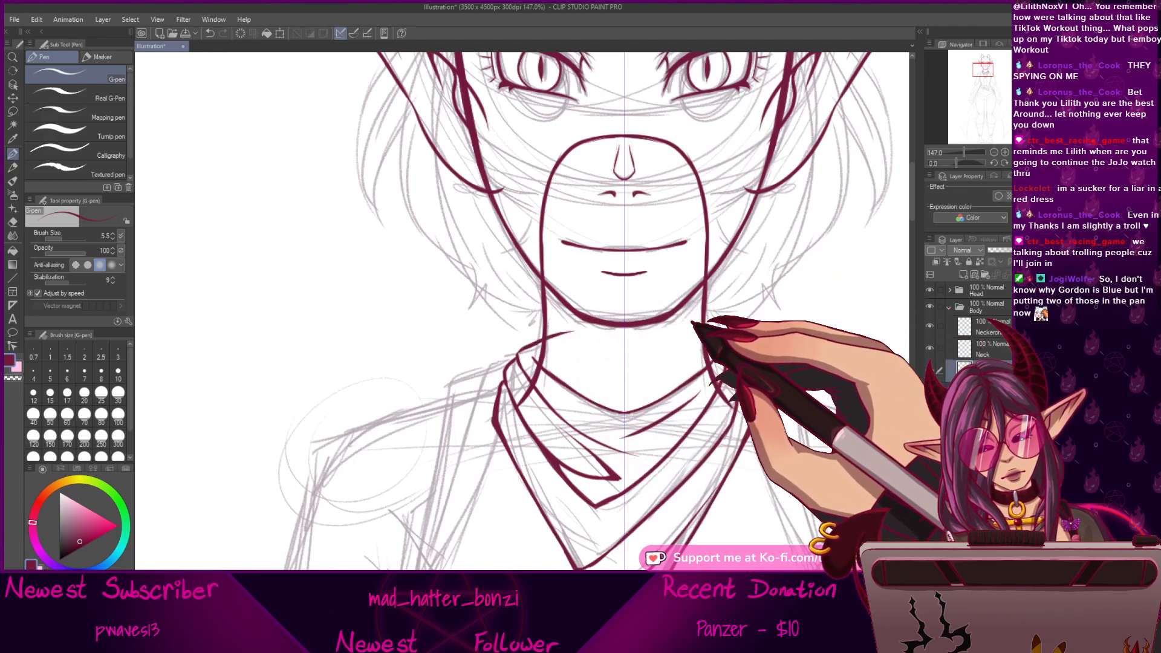
left_click_drag(699, 336, 673, 333)
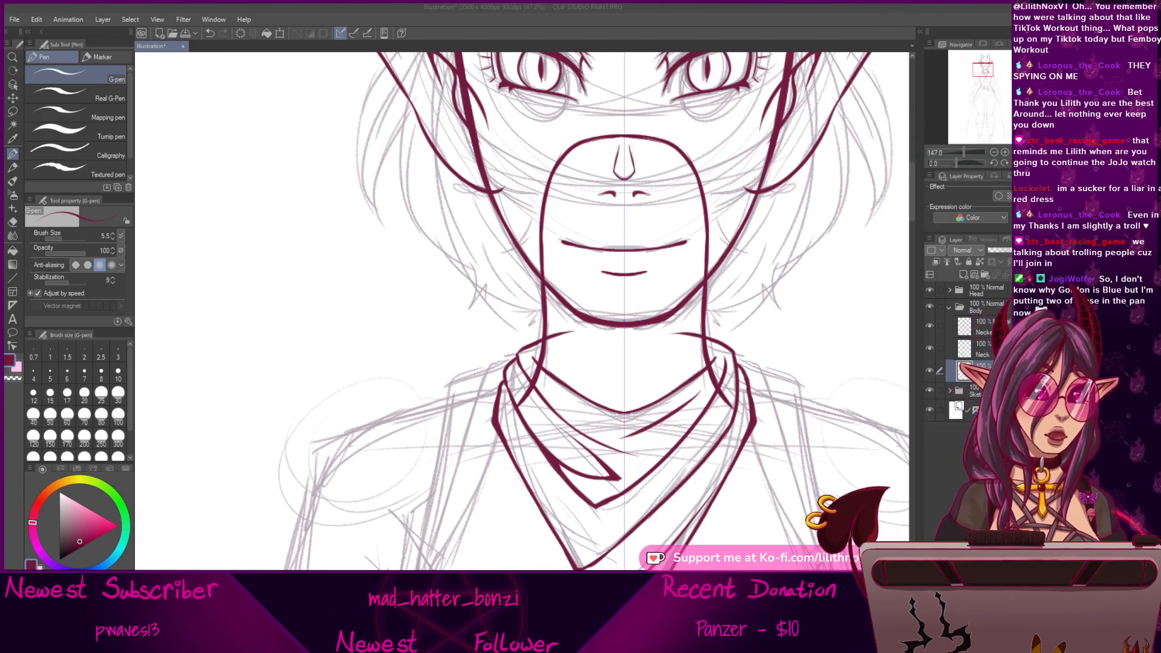
On a new layer beside the neck line art, ink symmetric front opening edges below the neckerchief and between the two horizontal straps.
left_click(858, 21)
left_click_drag(710, 498, 741, 399)
left_click_drag(747, 500, 774, 501)
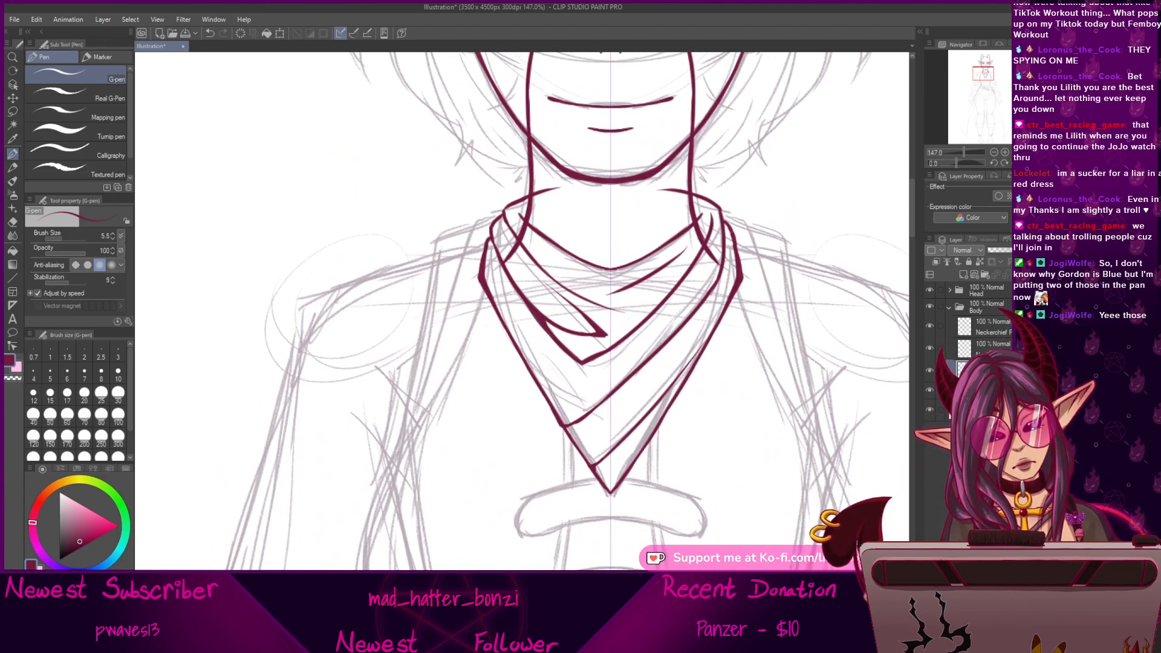
left_click(985, 346)
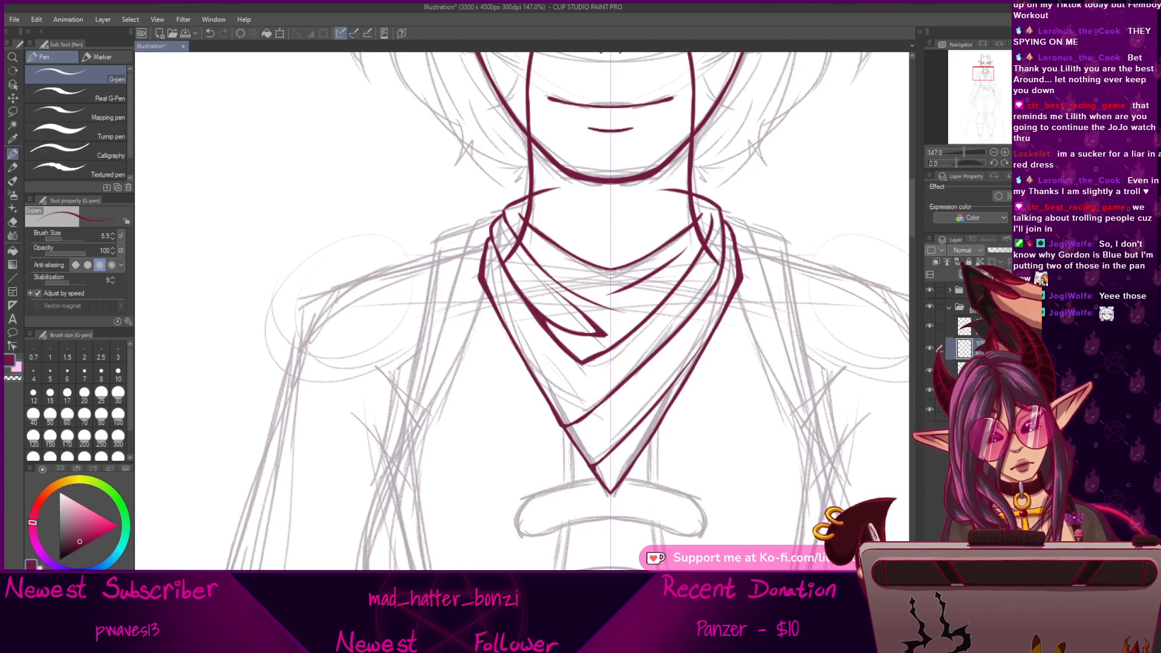
left_click_drag(606, 484, 511, 370)
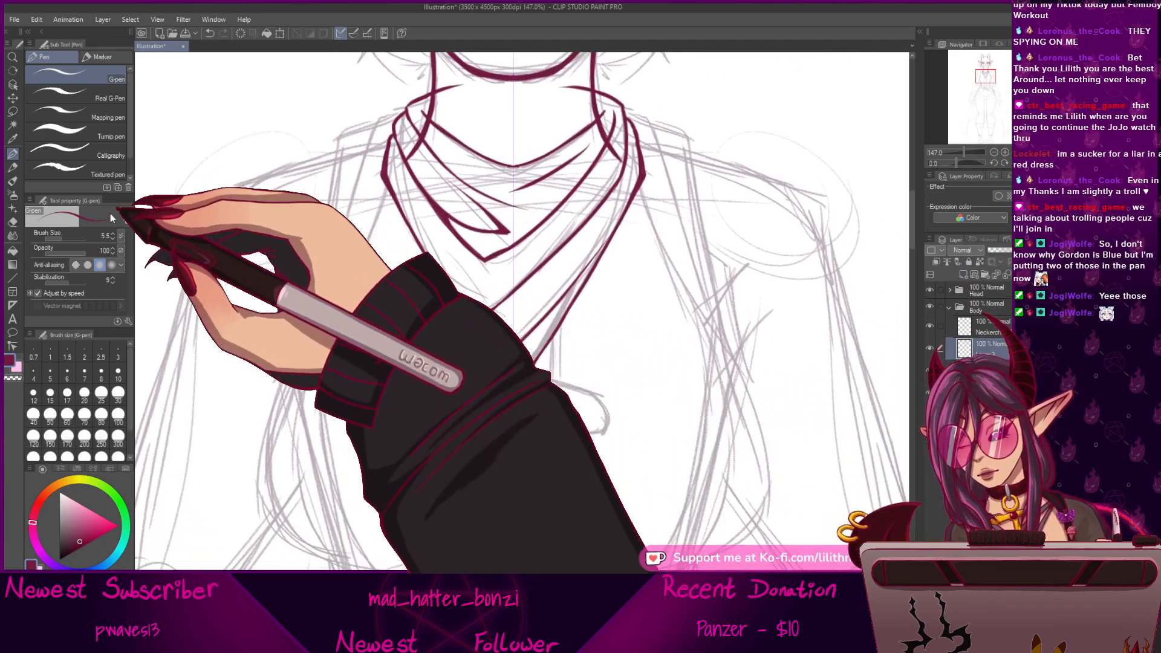
left_click_drag(553, 318, 532, 194)
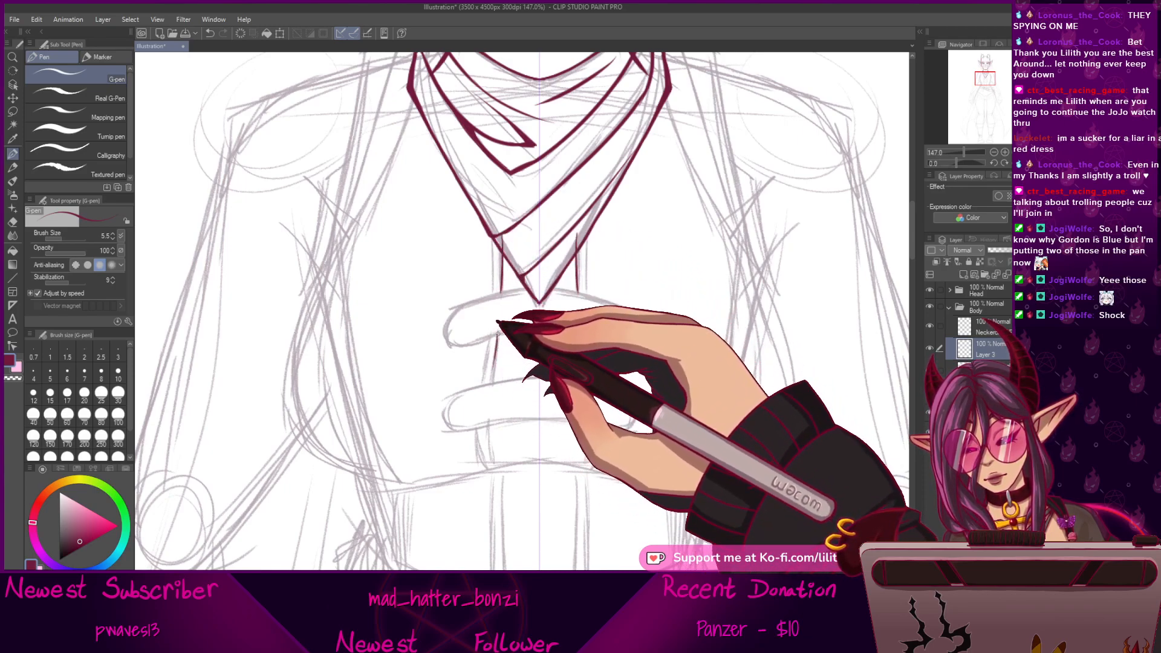
left_click_drag(497, 335, 491, 379)
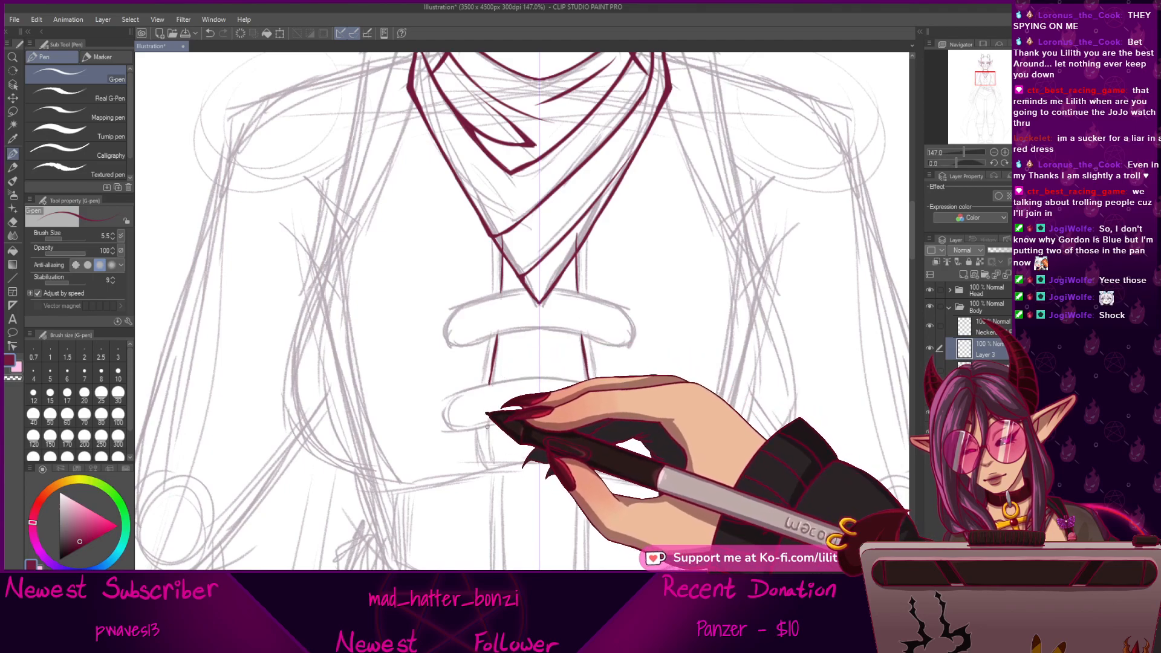
Ink the front opening's curved lower ends below the second strap and the hem line running outward from them.
left_click_drag(482, 426, 497, 468)
mouse_move(482, 429)
left_mouse_down()
mouse_move(505, 466)
mouse_move(584, 388)
left_mouse_up()
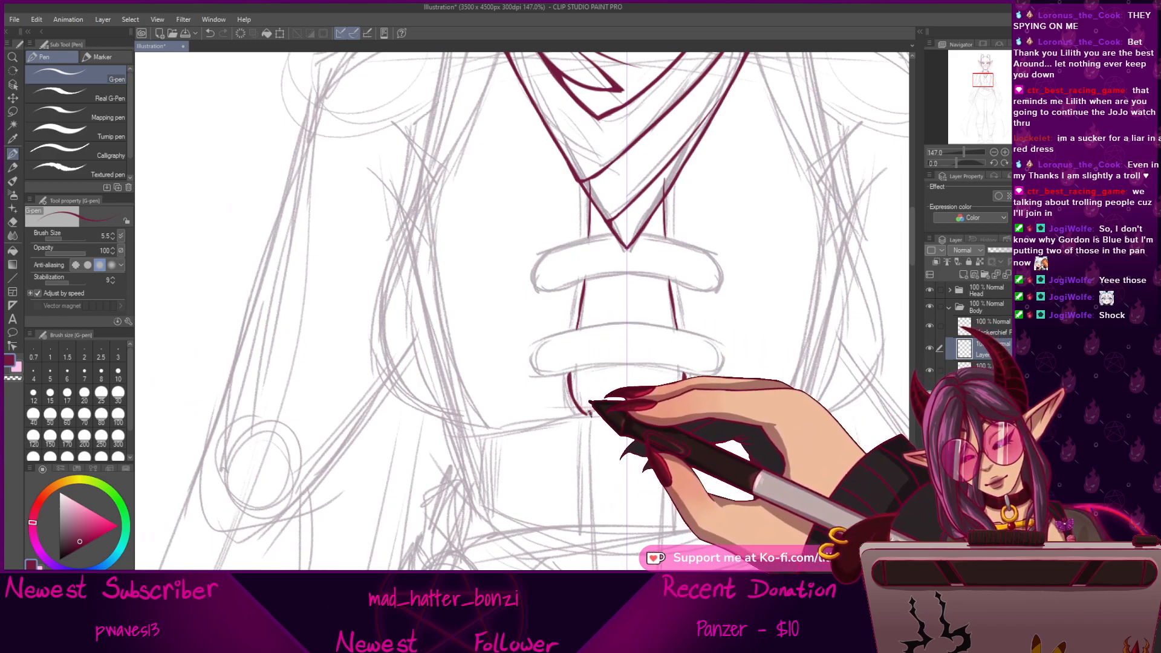
left_click_drag(602, 425, 683, 337)
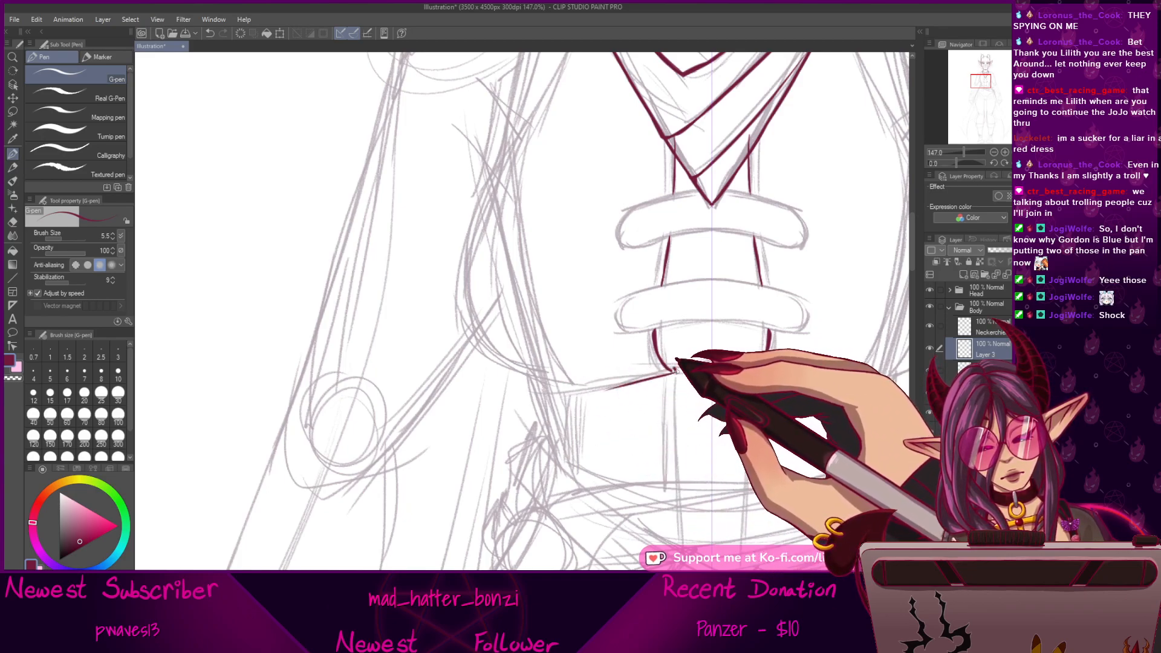
Ink a short bent crease line at each armpit beside the neckerchief.
left_click_drag(631, 381, 617, 484)
mouse_move(547, 330)
left_mouse_down()
mouse_move(521, 331)
mouse_move(518, 351)
mouse_move(542, 246)
left_mouse_up()
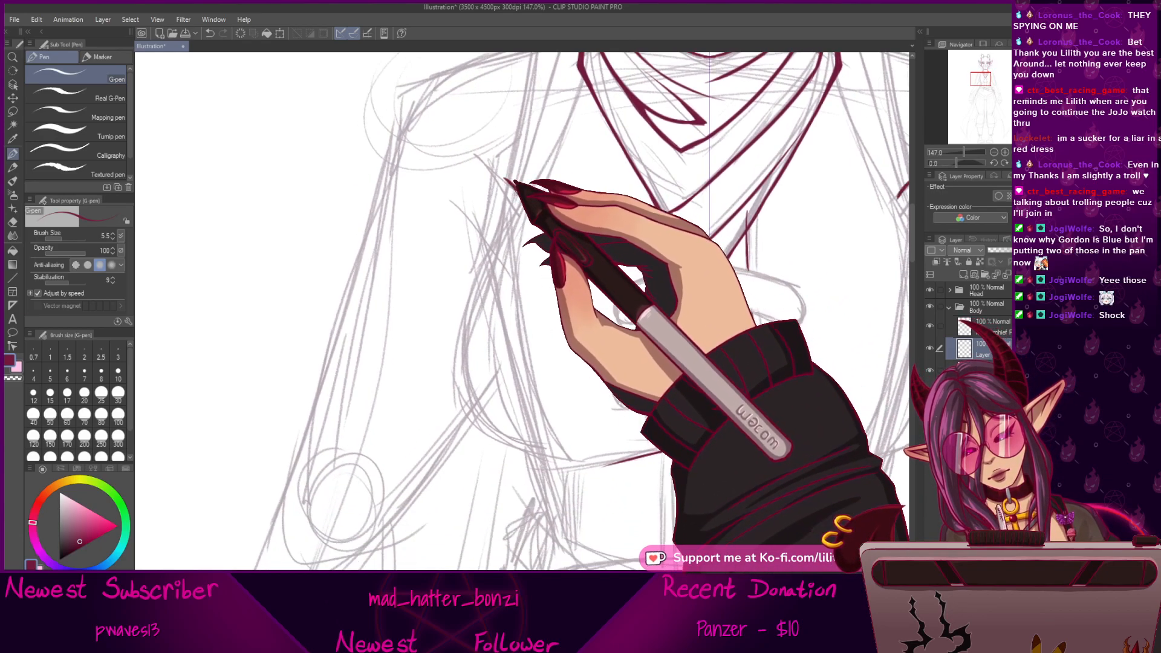
mouse_move(521, 194)
left_mouse_down()
mouse_move(464, 302)
mouse_move(494, 242)
mouse_move(460, 350)
left_mouse_up()
key("ctrl+z")
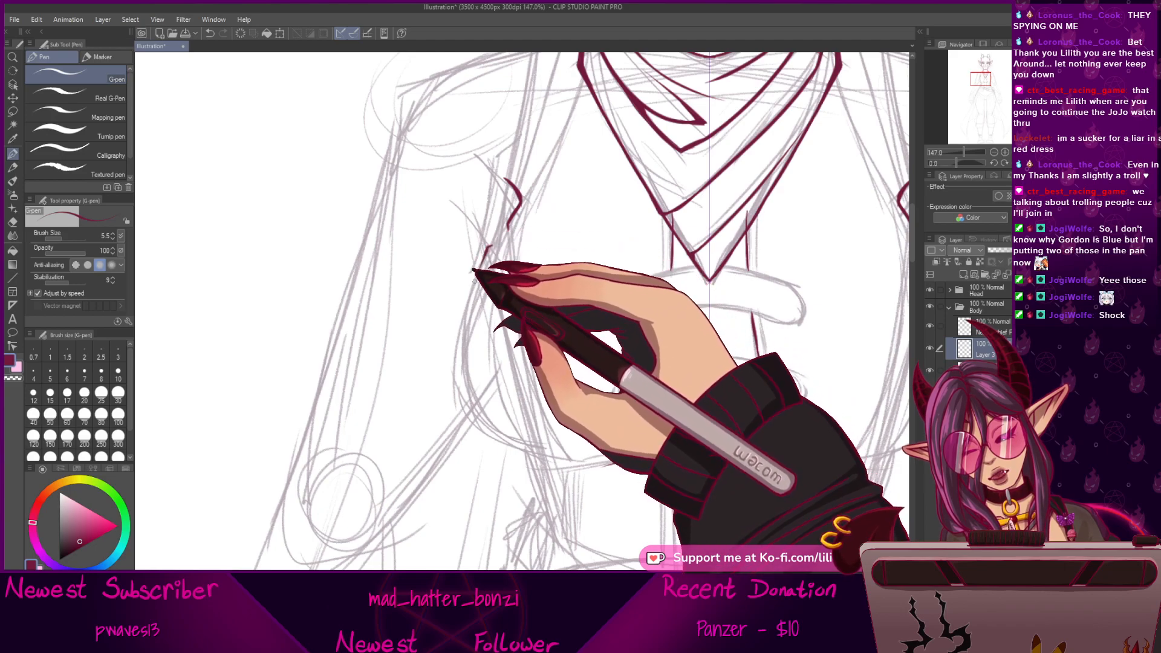
Ink the outer contour of the chest as one long curve bulging outward from below the armpit down to the hem.
left_click_drag(477, 268, 458, 370)
left_click_drag(955, 163, 967, 162)
left_click(966, 153)
left_click_drag(478, 313, 627, 254)
key("ctrl+z")
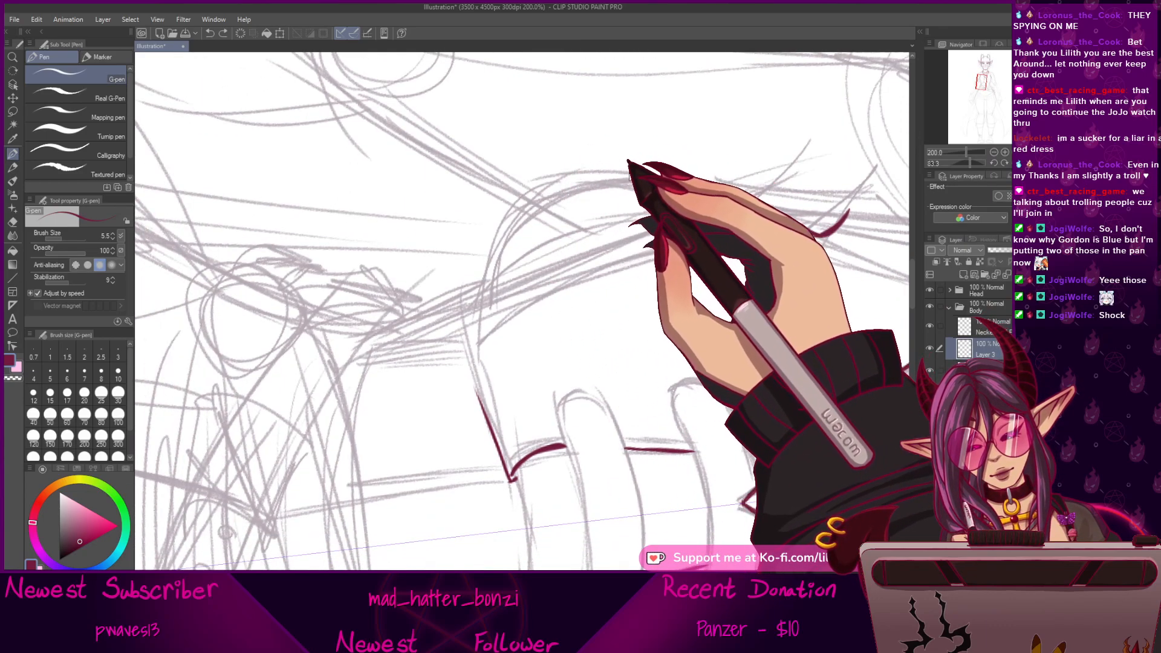
left_click_drag(689, 181, 549, 183)
key("ctrl+z")
left_click_drag(969, 162, 958, 163)
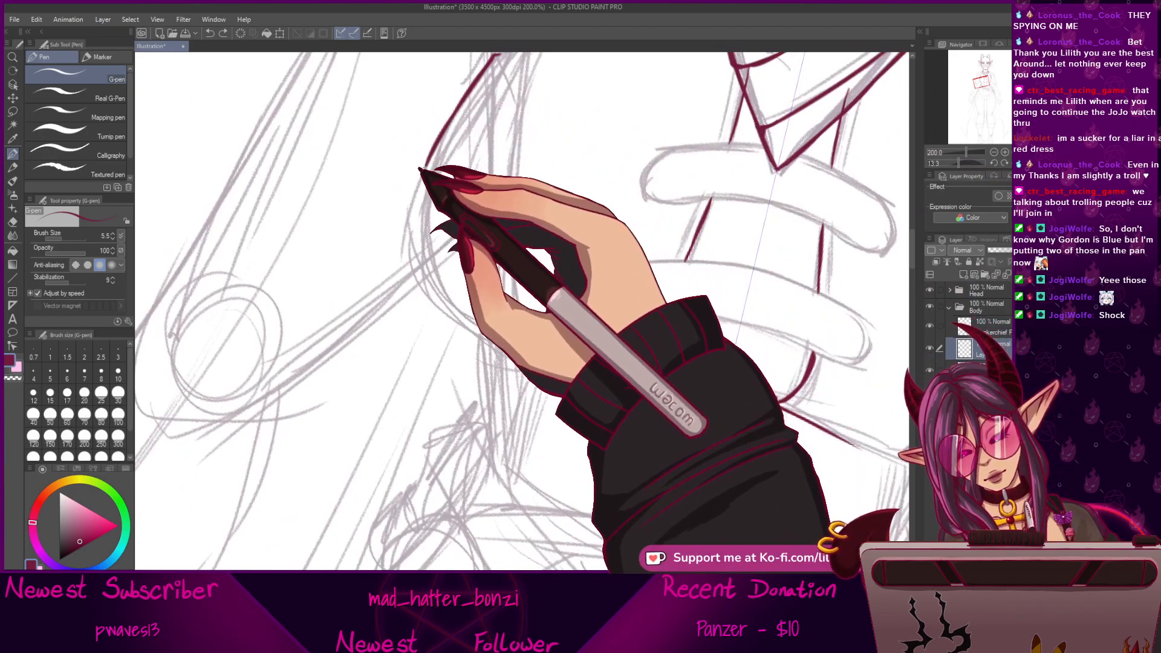
mouse_move(491, 53)
left_mouse_down()
mouse_move(411, 213)
mouse_move(496, 357)
left_mouse_up()
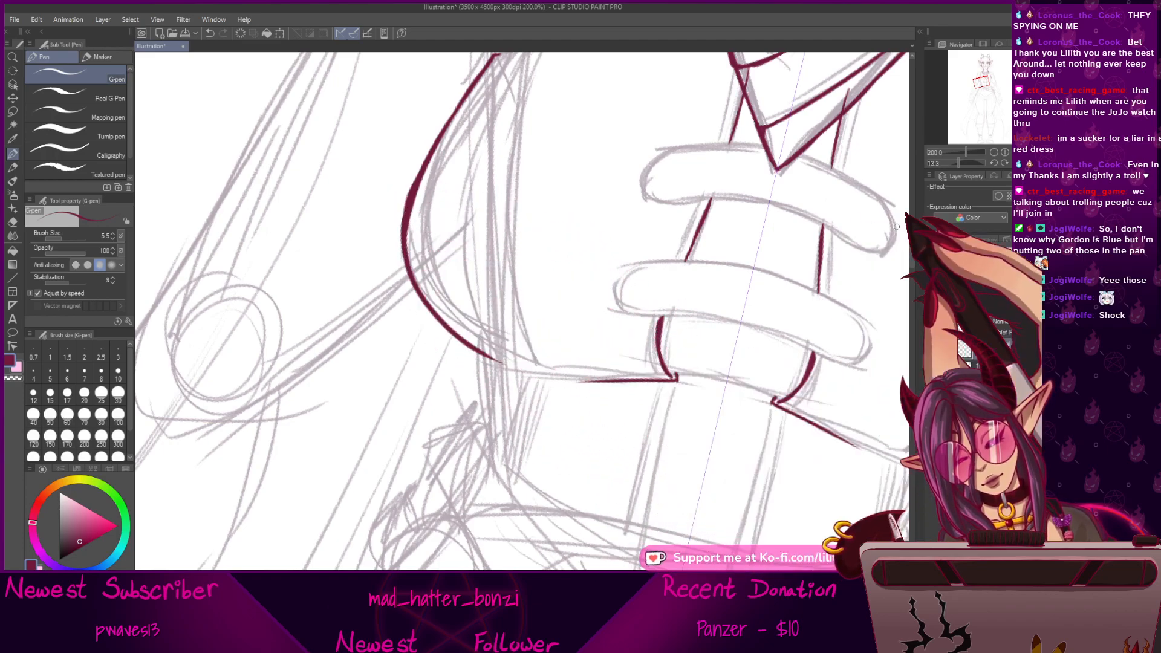
Extend the hem line outward from the front opening to its corner beside the outer chest contour.
left_click_drag(959, 163, 956, 163)
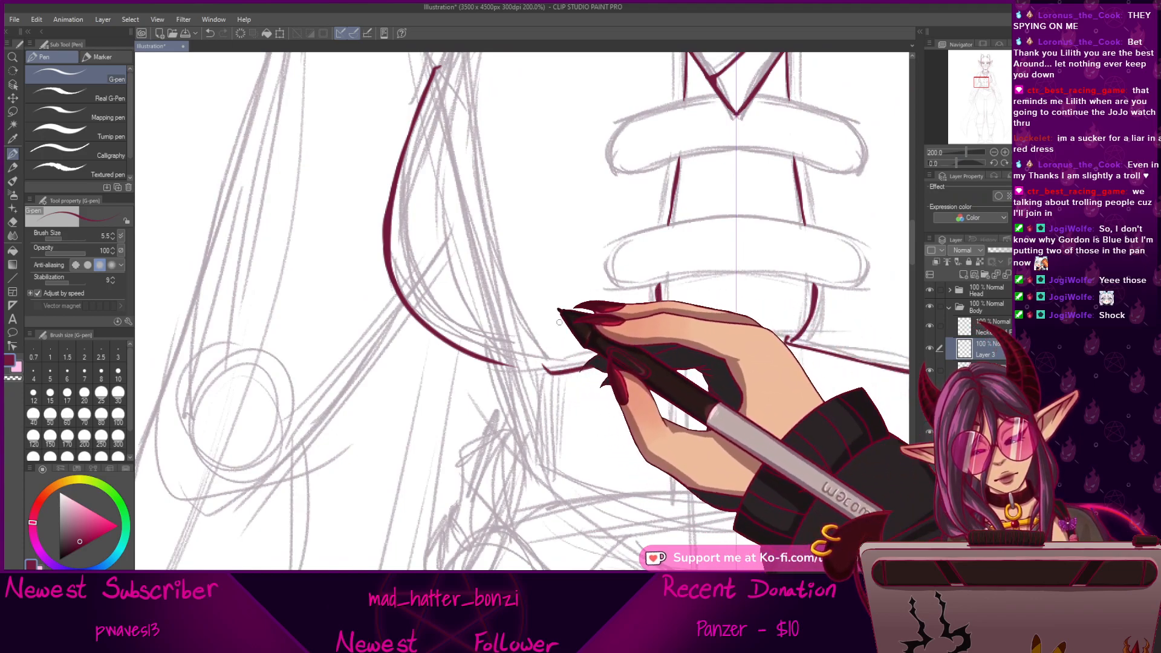
scroll(562, 319, "down", 2)
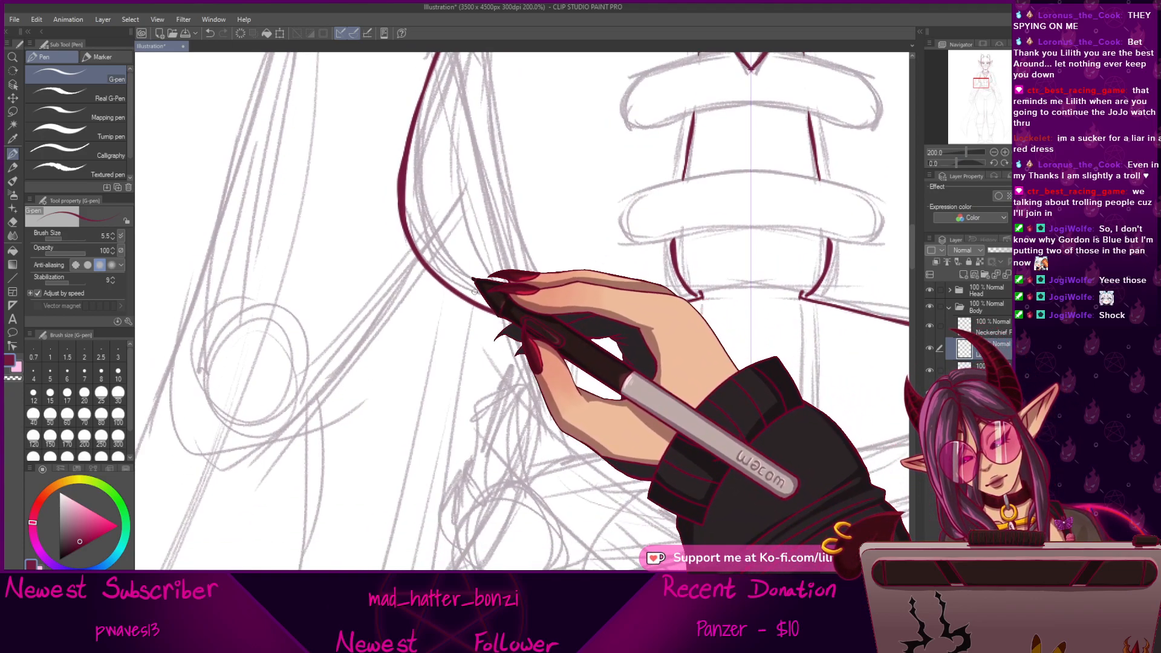
left_click_drag(956, 164, 972, 163)
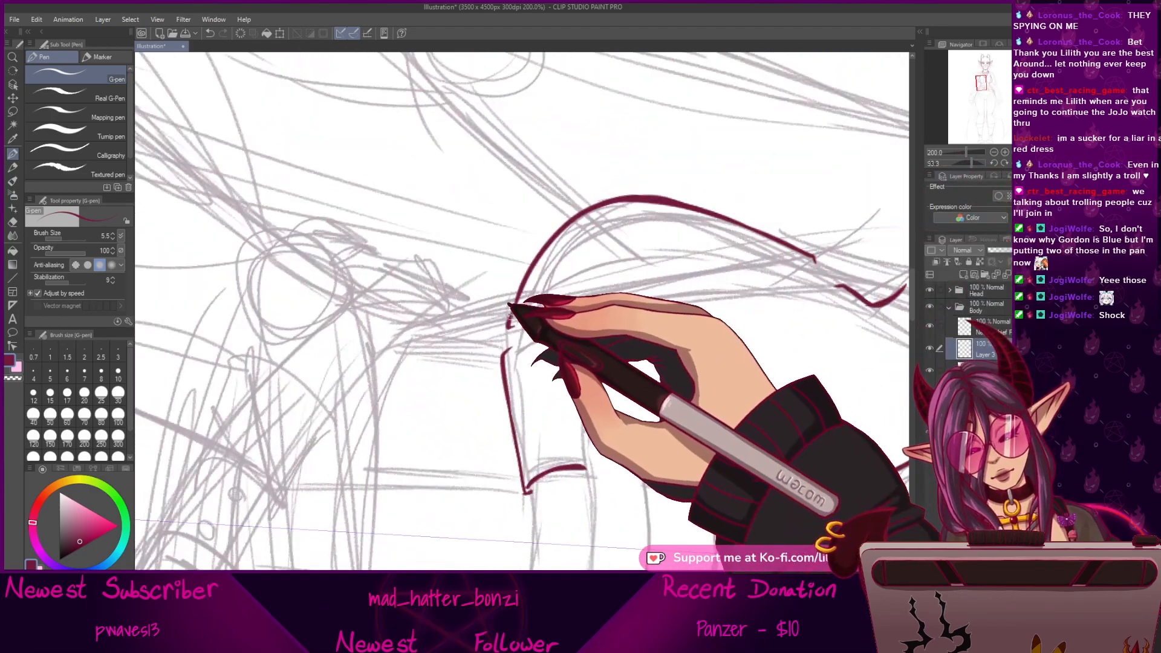
left_click_drag(971, 163, 957, 163)
left_click_drag(723, 341, 652, 402)
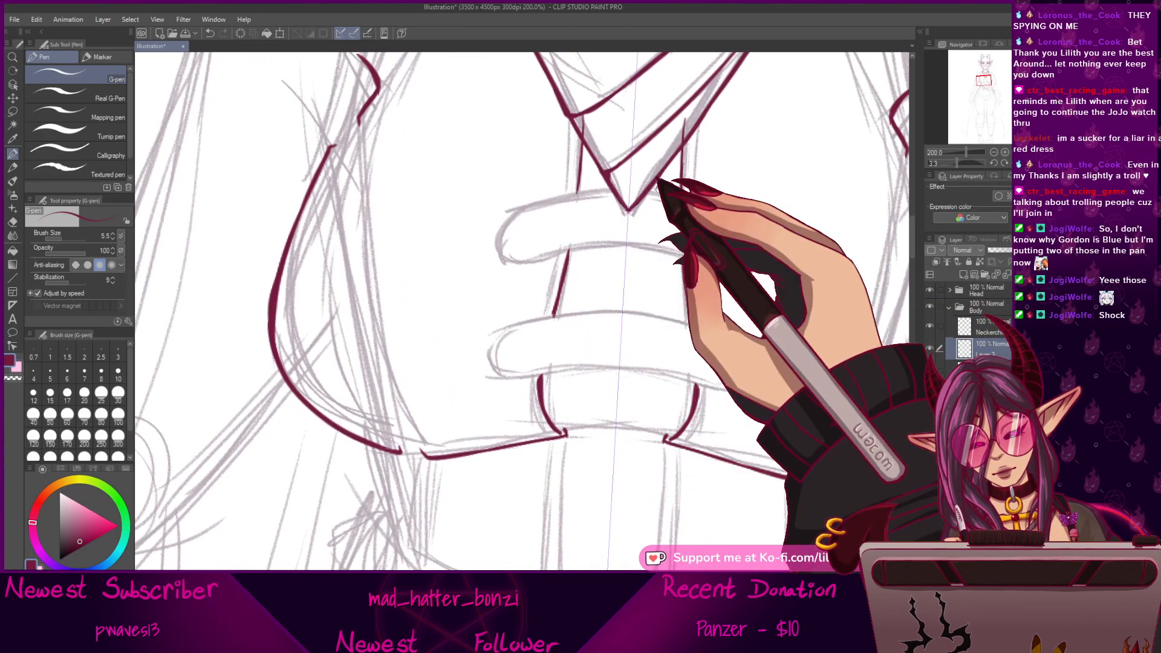
Ink the garment's side edge from the armpit crease down to the hem corner and join it to the crease.
left_click_drag(665, 193, 679, 284)
left_click_drag(611, 369, 655, 402)
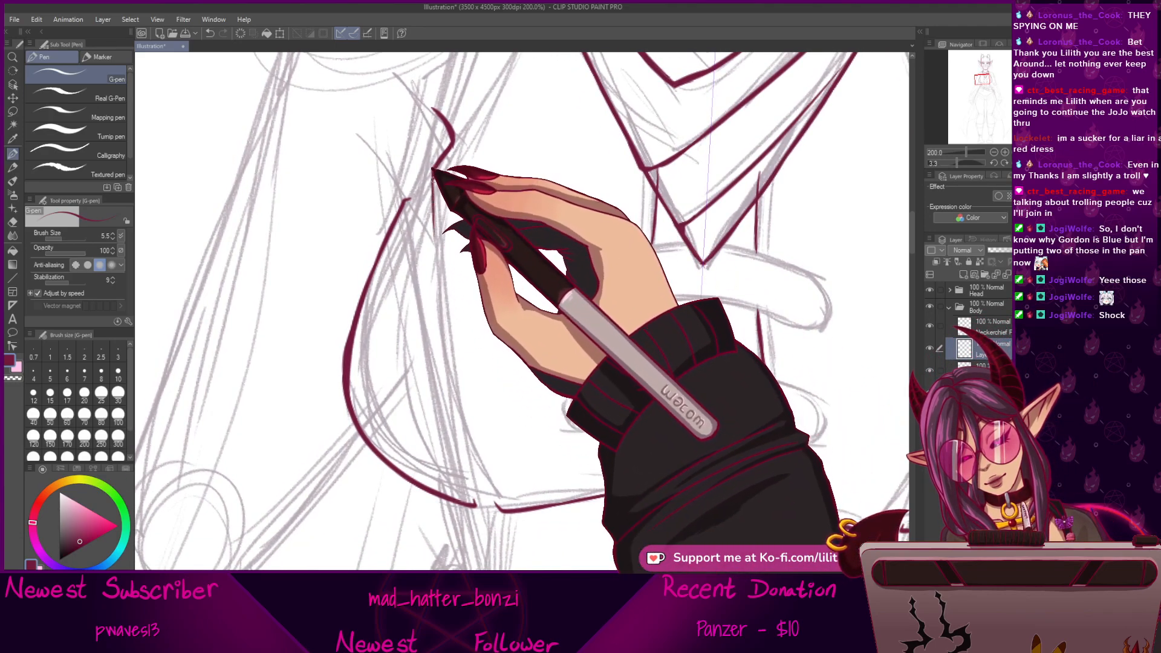
left_click_drag(434, 173, 462, 405)
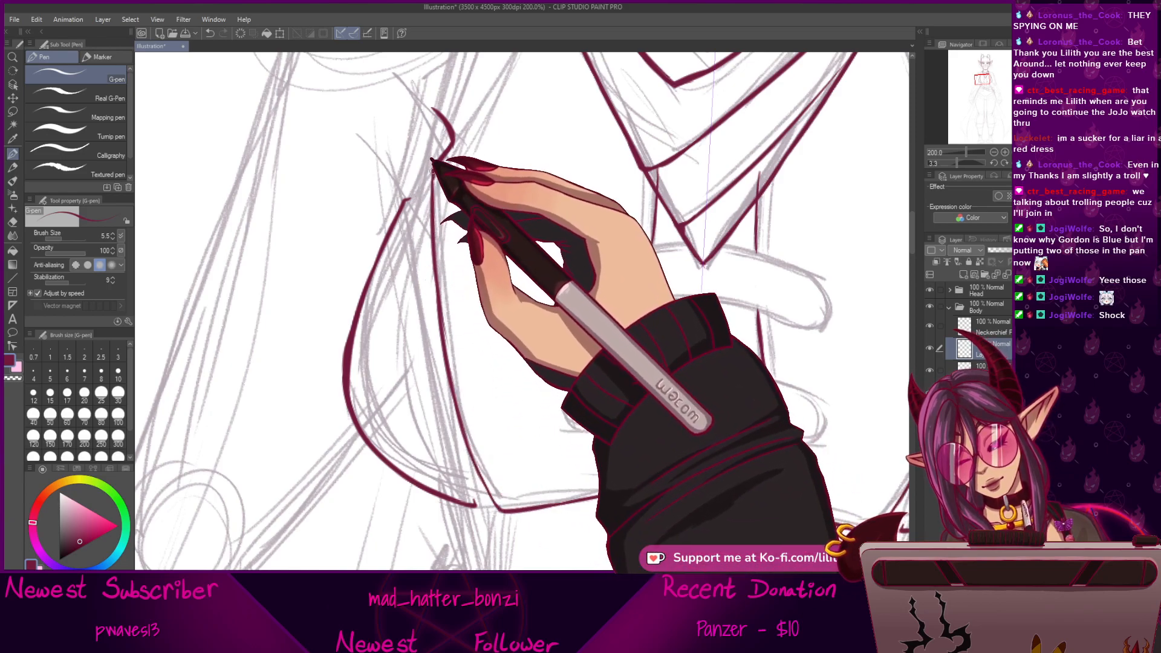
left_click_drag(433, 180, 428, 317)
mouse_move(440, 257)
left_mouse_down()
mouse_move(442, 280)
mouse_move(445, 260)
mouse_move(424, 303)
left_mouse_up()
left_click_drag(427, 246, 500, 171)
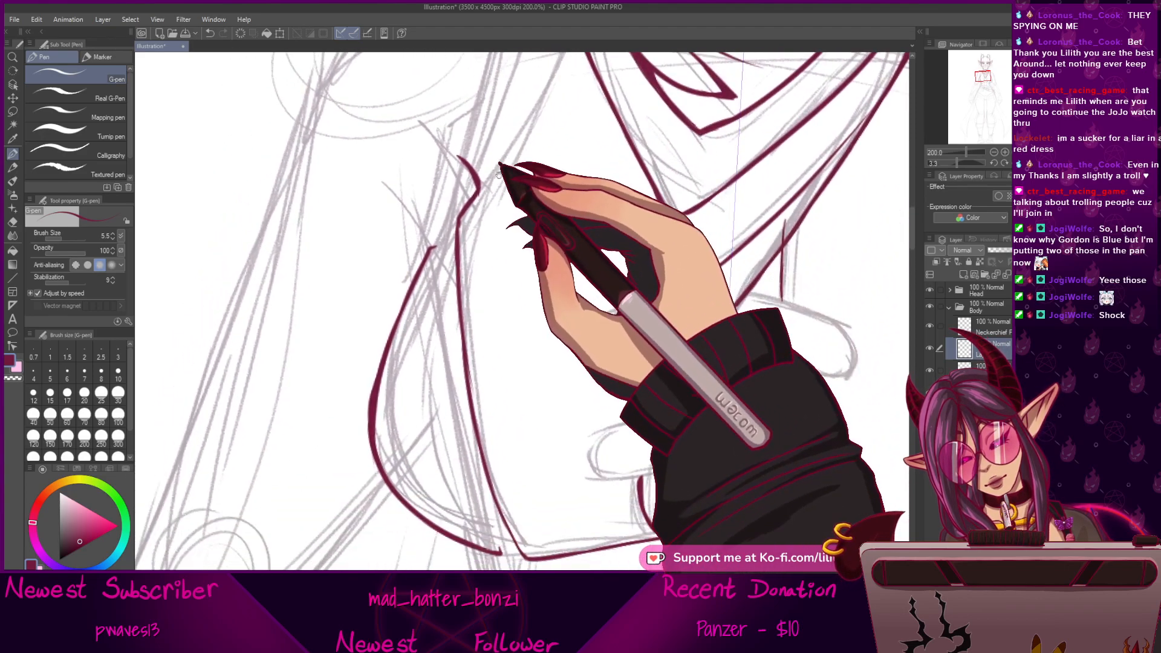
left_click_drag(505, 272, 505, 168)
left_click_drag(518, 453, 476, 367)
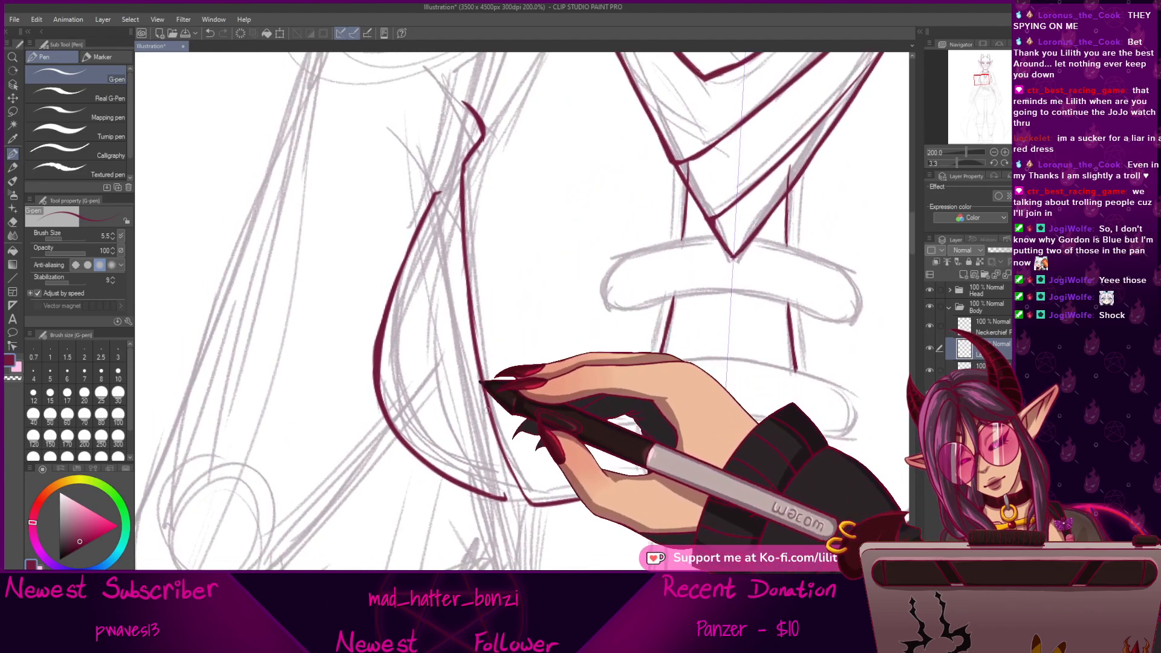
left_click_drag(473, 319, 482, 365)
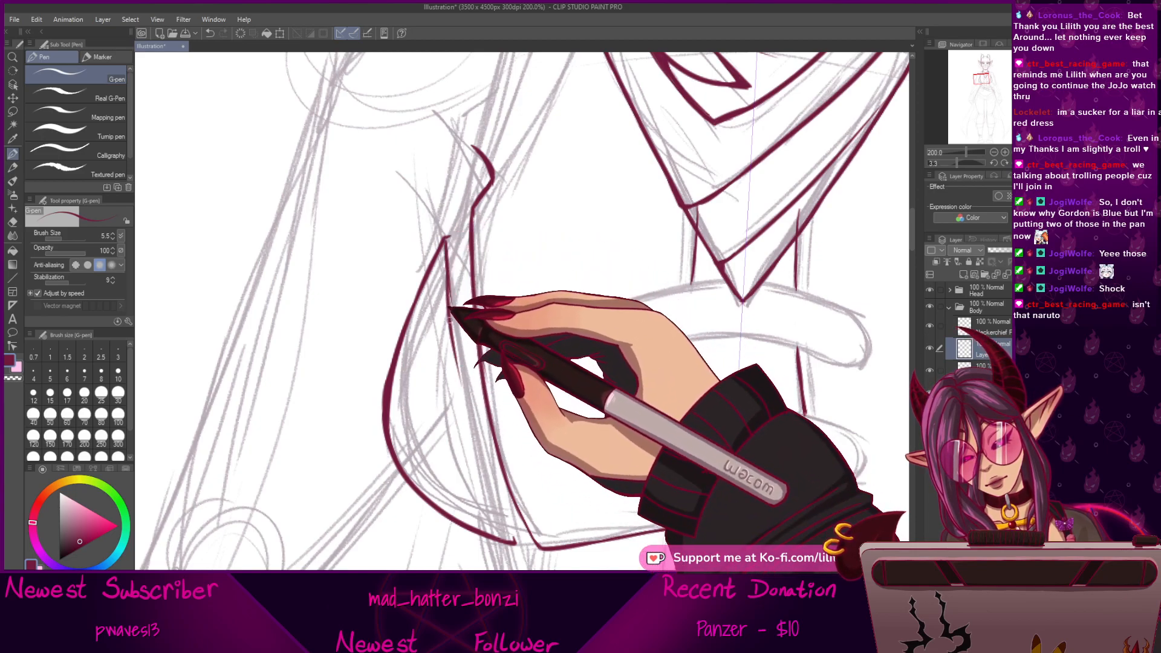
Ink an inner curve from the top of the outer chest contour down to its lower end, parallel to the side edge.
mouse_move(447, 245)
left_mouse_down()
mouse_move(453, 390)
mouse_move(510, 535)
left_mouse_up()
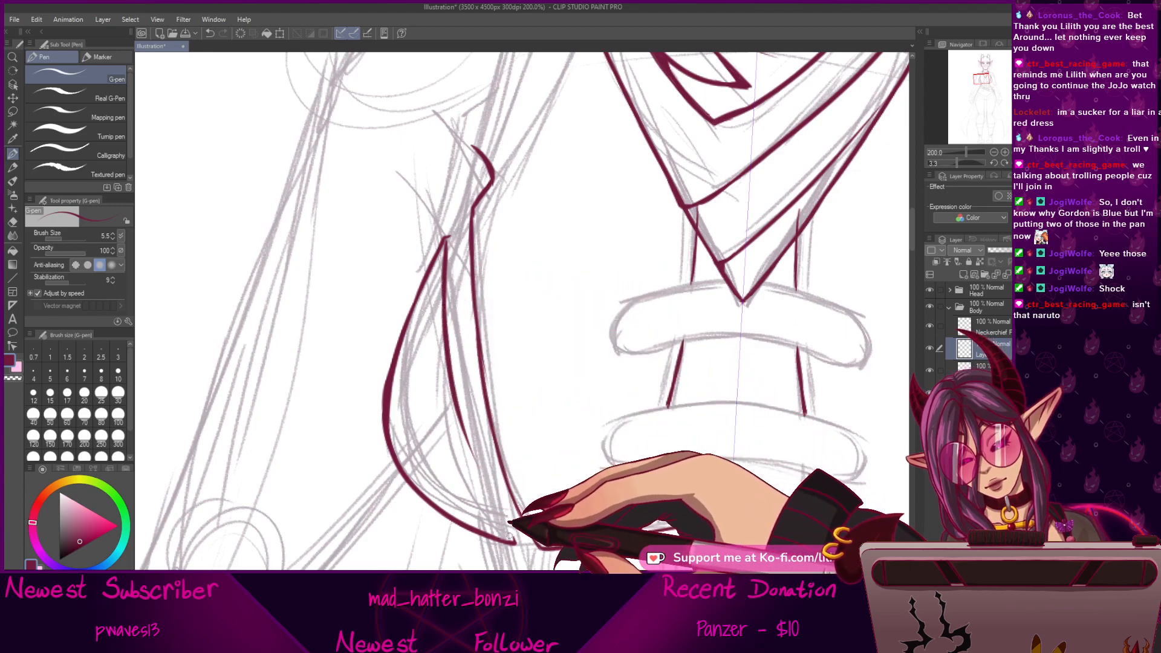
left_click(966, 163)
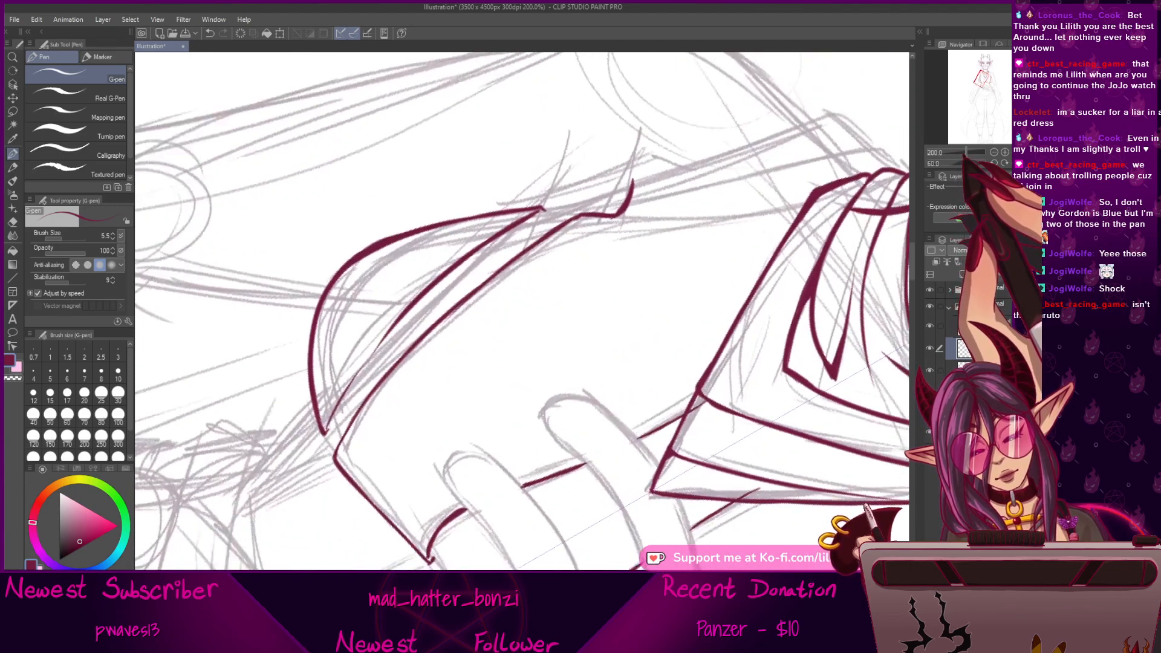
key("ctrl+z")
key("ctrl+z")
left_click_drag(359, 362, 505, 318)
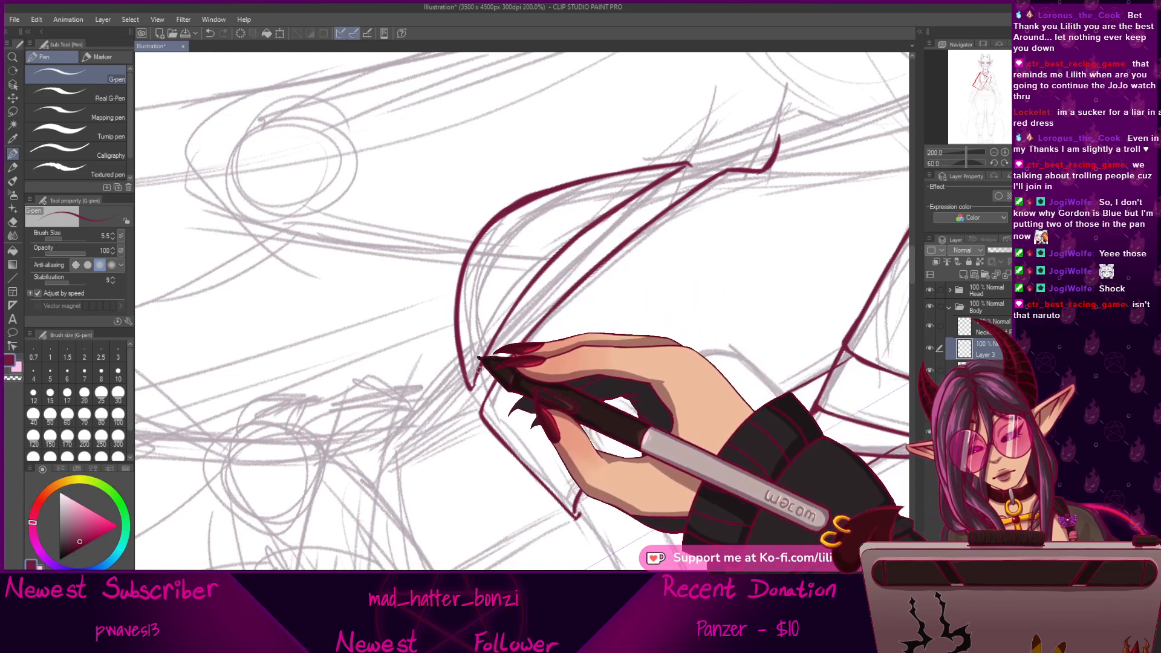
left_click(1015, 163)
left_click_drag(623, 244, 647, 439)
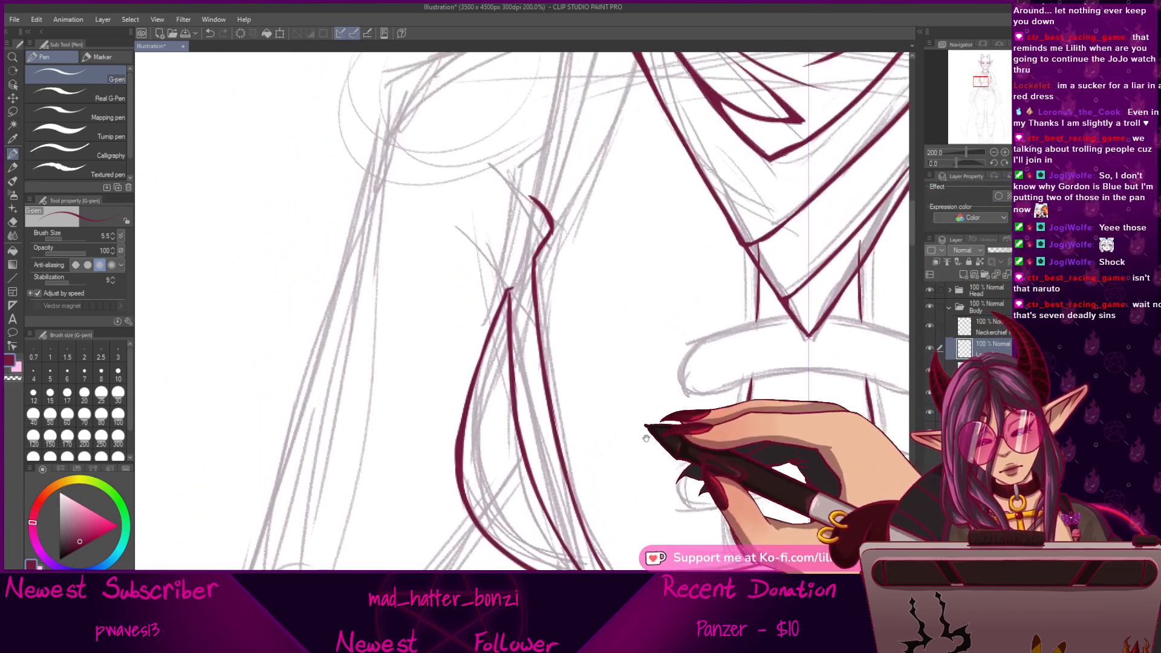
Join the top of the outer chest contour to the garment's side edge with a short line.
left_click_drag(510, 290, 535, 262)
left_click_drag(615, 566, 584, 361)
left_click_drag(683, 376, 598, 429)
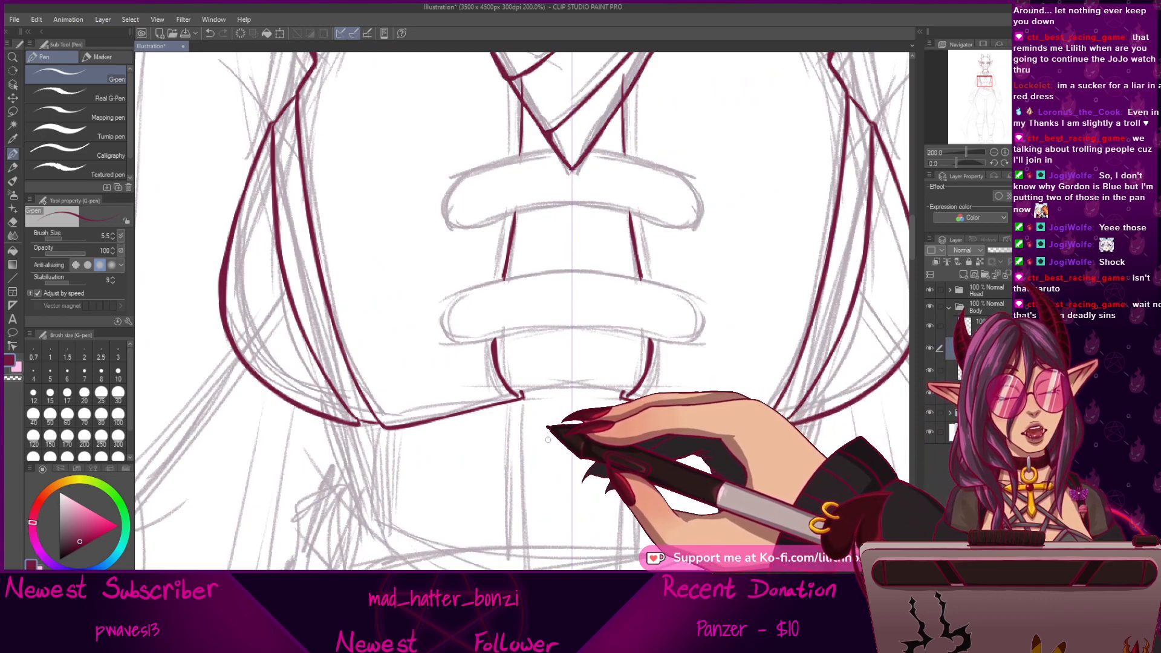
Ink the shallow arc joining the two curved lower ends of the front opening.
left_click_drag(620, 417, 688, 385)
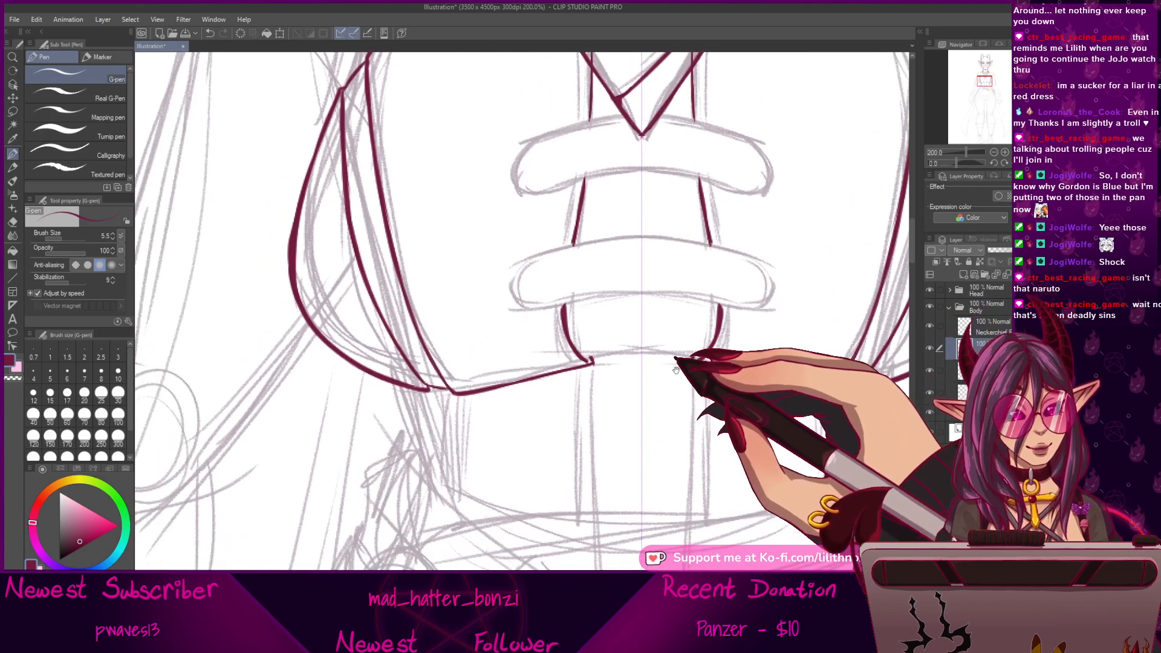
left_click_drag(956, 164, 950, 163)
left_click_drag(666, 322, 612, 398)
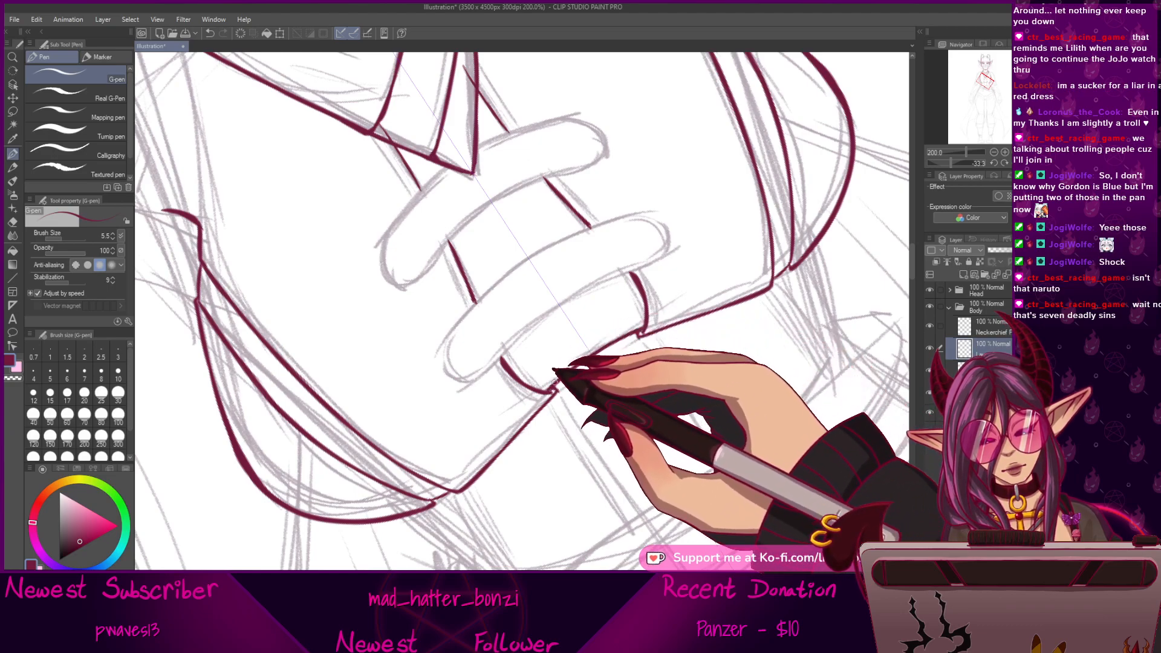
left_click_drag(649, 338, 688, 468)
key("ctrl+at")
left_click_drag(666, 288, 661, 355)
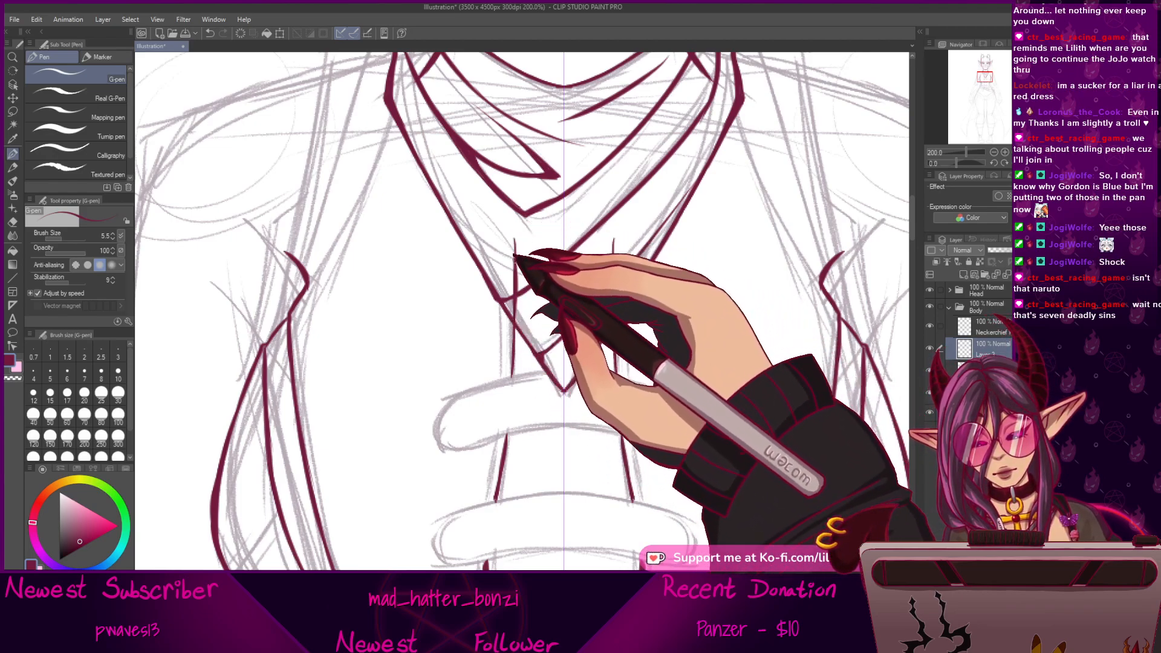
Add a second short stroke to the armpit crease so that the lines form a Y shape.
left_click_drag(631, 380, 636, 279)
mouse_move(651, 354)
left_mouse_down()
mouse_move(649, 241)
mouse_move(647, 274)
left_mouse_up()
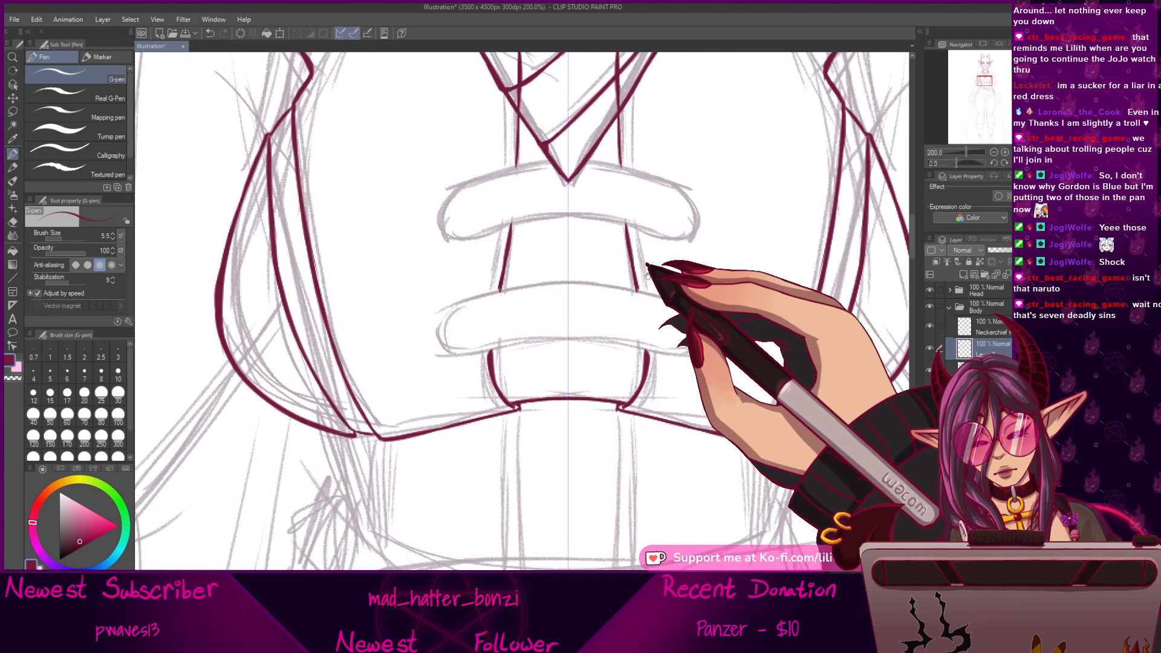
left_click_drag(827, 279, 782, 432)
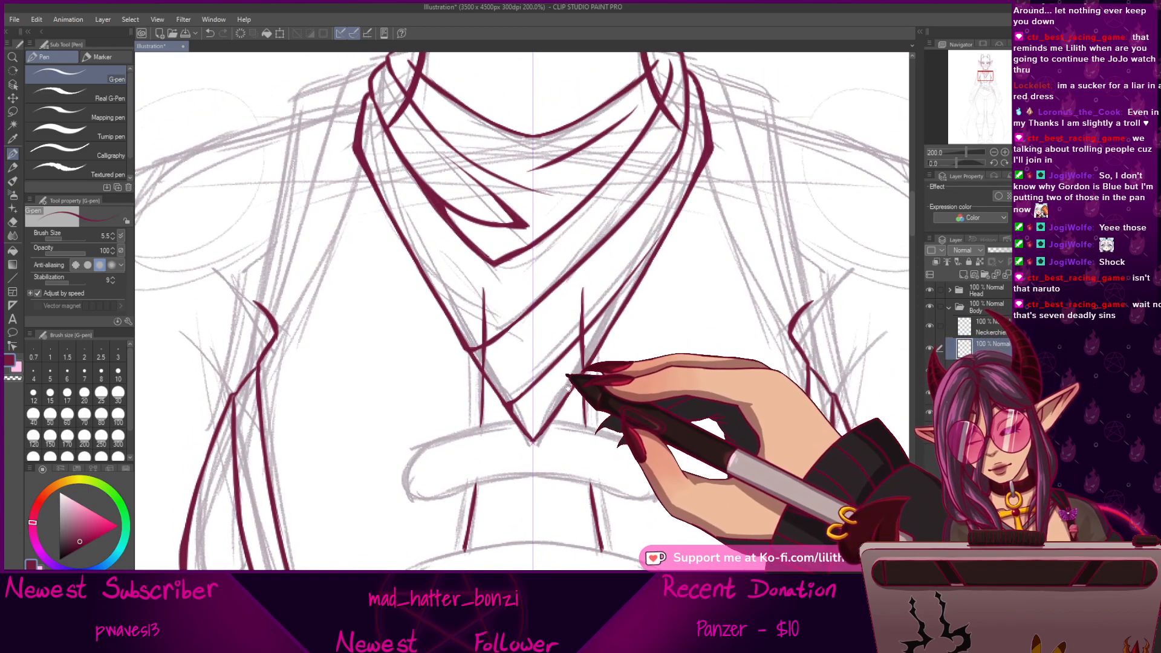
left_click_drag(583, 415, 639, 375)
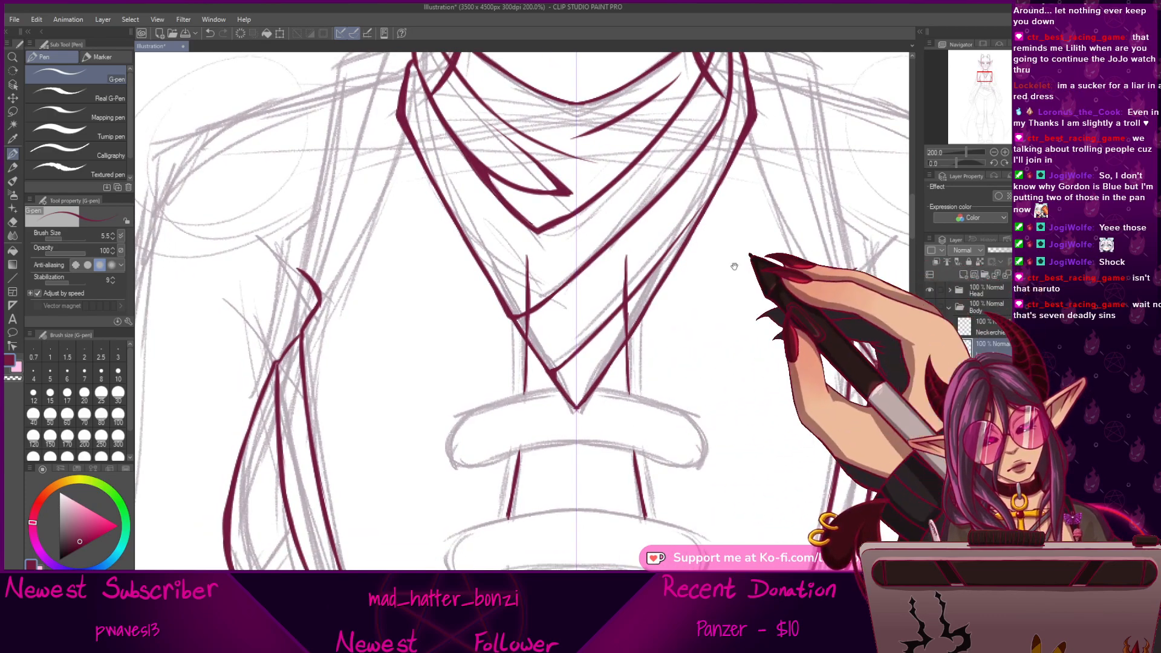
left_click_drag(456, 255, 439, 236)
left_click_drag(642, 397, 659, 423)
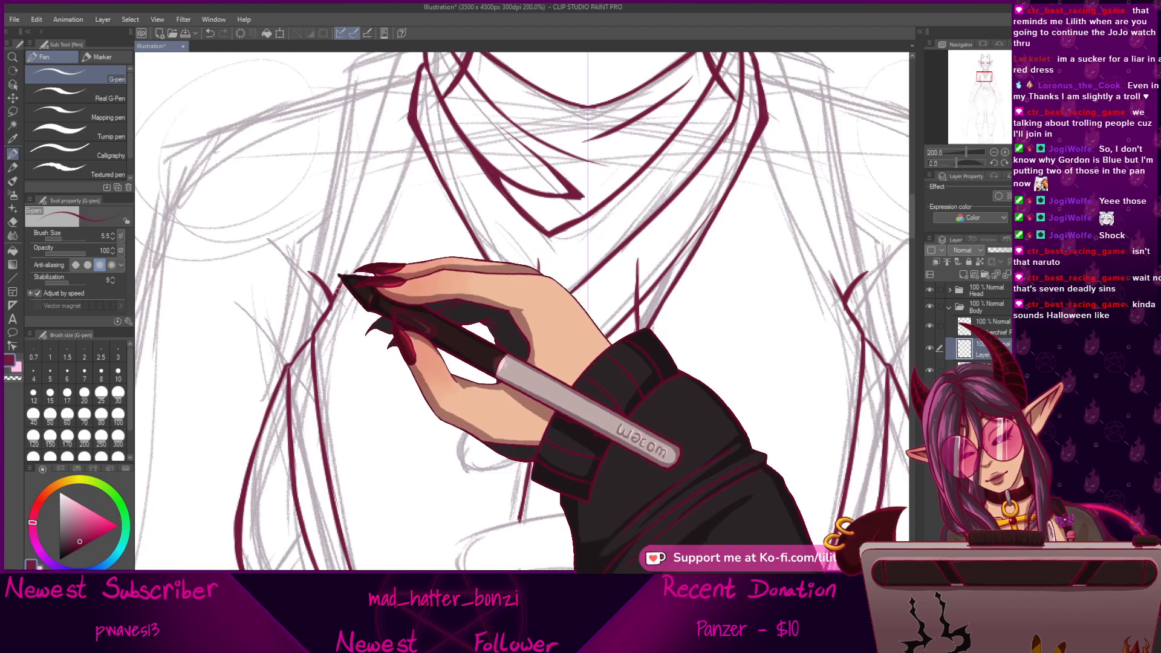
scroll(707, 379, "down", 5)
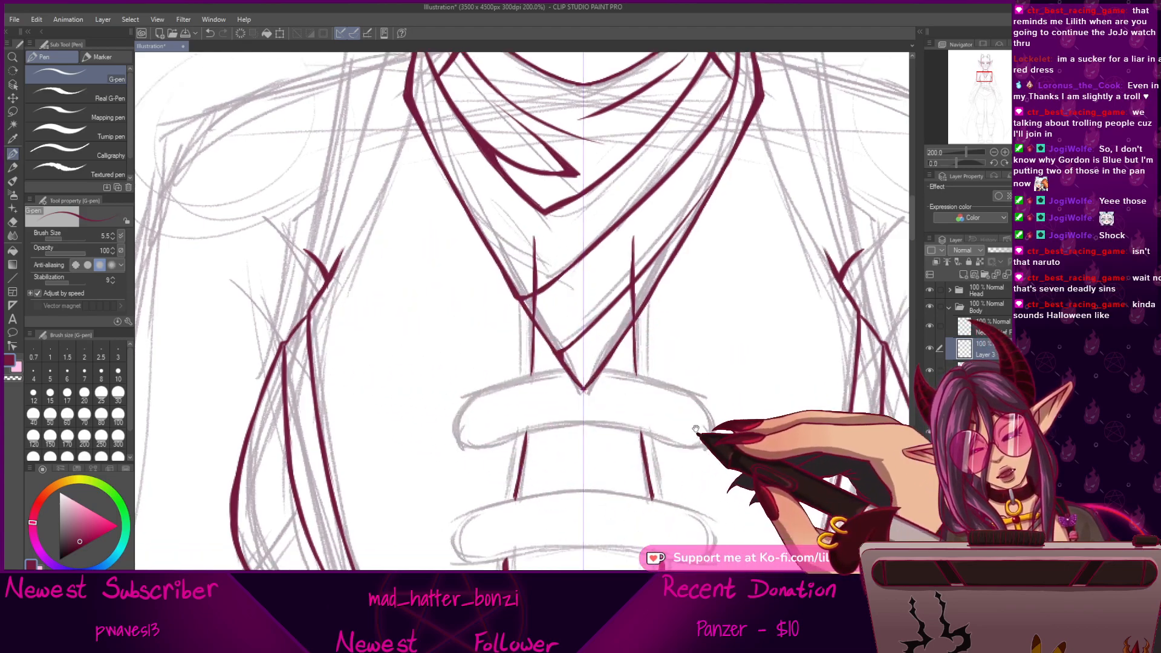
Ink the full rounded outline of the upper horizontal strap, just below the neckerchief's tip.
left_click_drag(695, 426, 688, 480)
left_click_drag(955, 163, 947, 164)
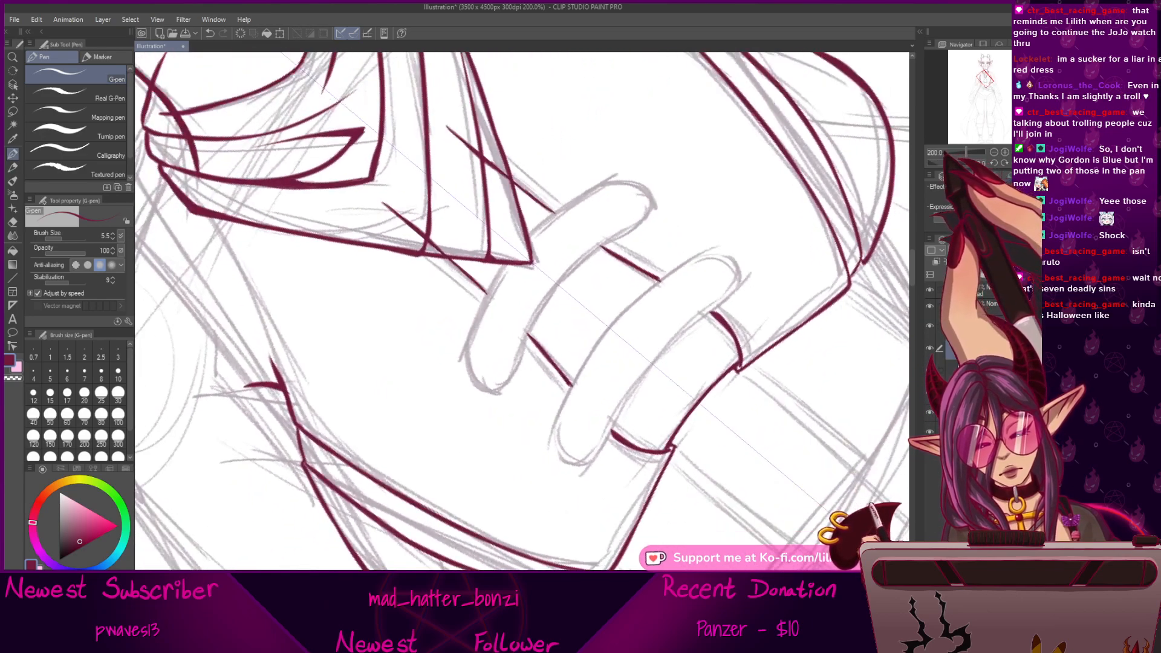
left_click_drag(483, 387, 522, 355)
left_click_drag(651, 202, 630, 232)
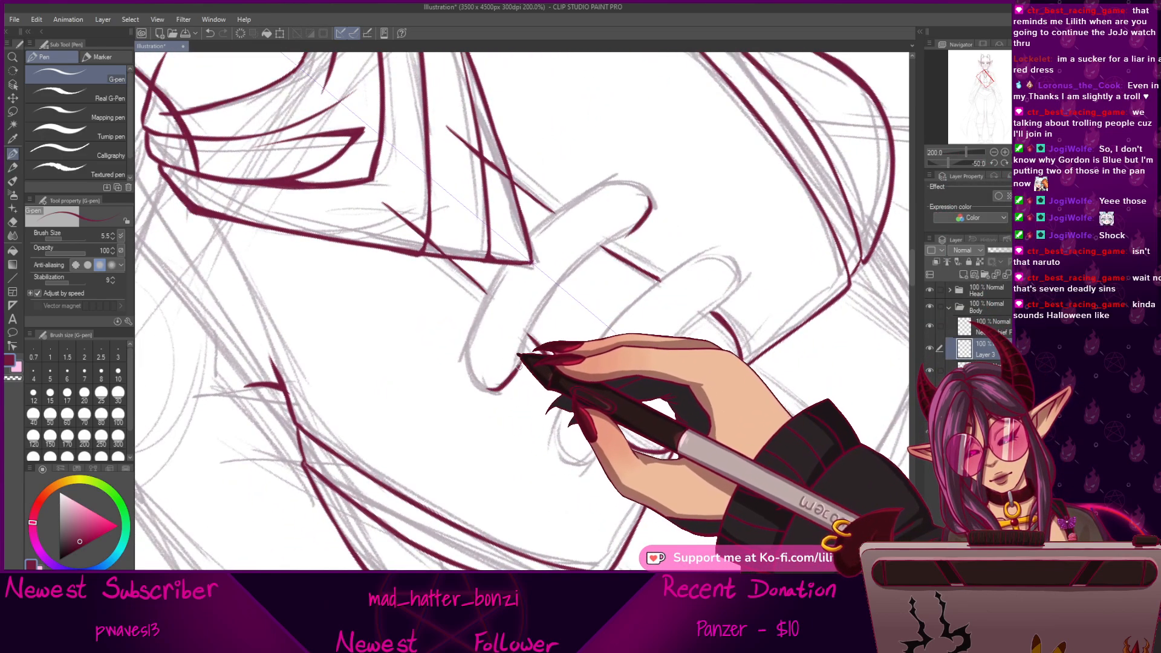
left_click_drag(520, 366, 538, 324)
key("ctrl+z")
left_click_drag(487, 390, 523, 348)
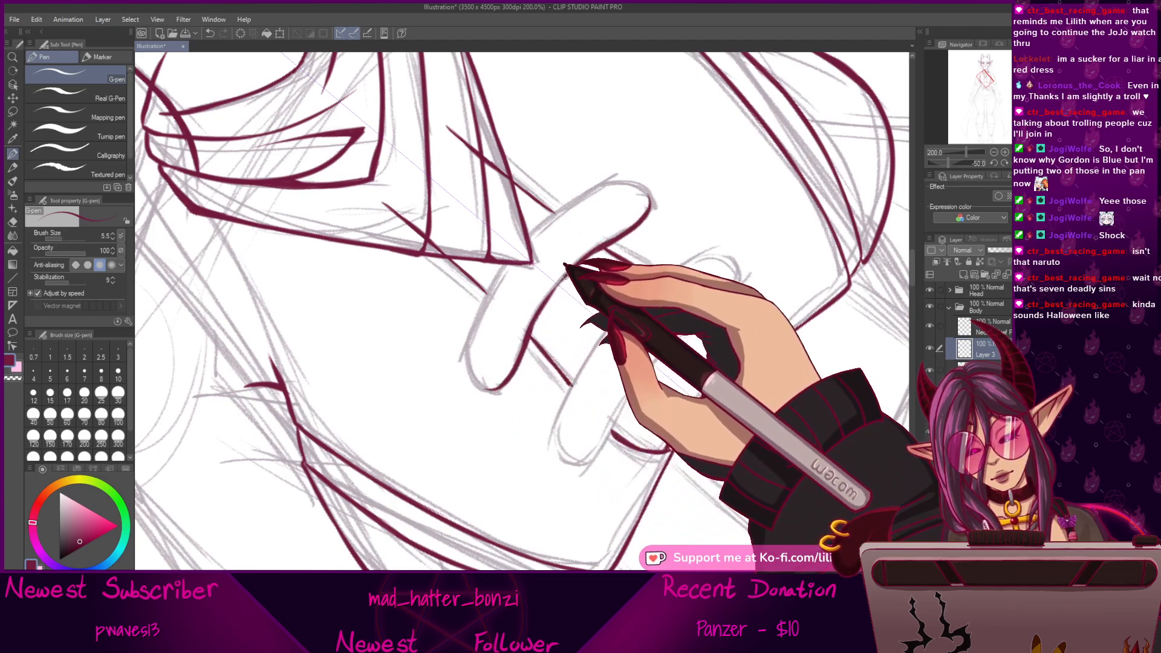
mouse_move(491, 388)
left_mouse_down()
mouse_move(474, 383)
mouse_move(468, 333)
mouse_move(494, 273)
mouse_move(481, 299)
left_mouse_up()
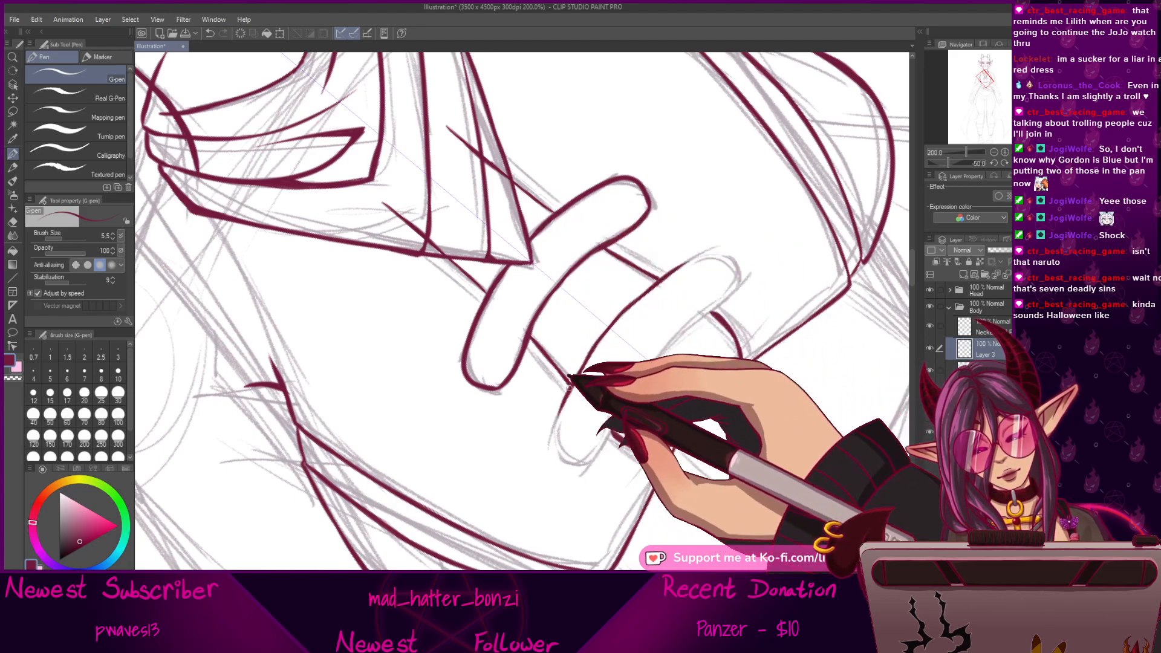
Ink the full rounded outline of the lower horizontal strap across the front opening.
left_click_drag(717, 252, 553, 443)
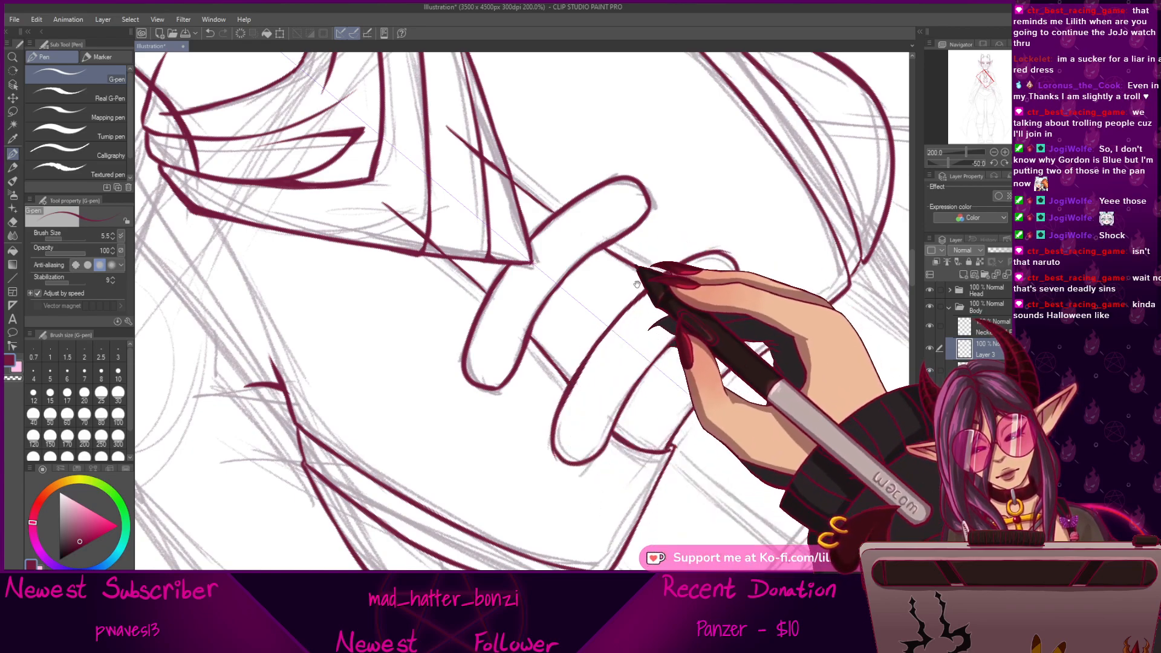
left_click_drag(644, 267, 668, 317)
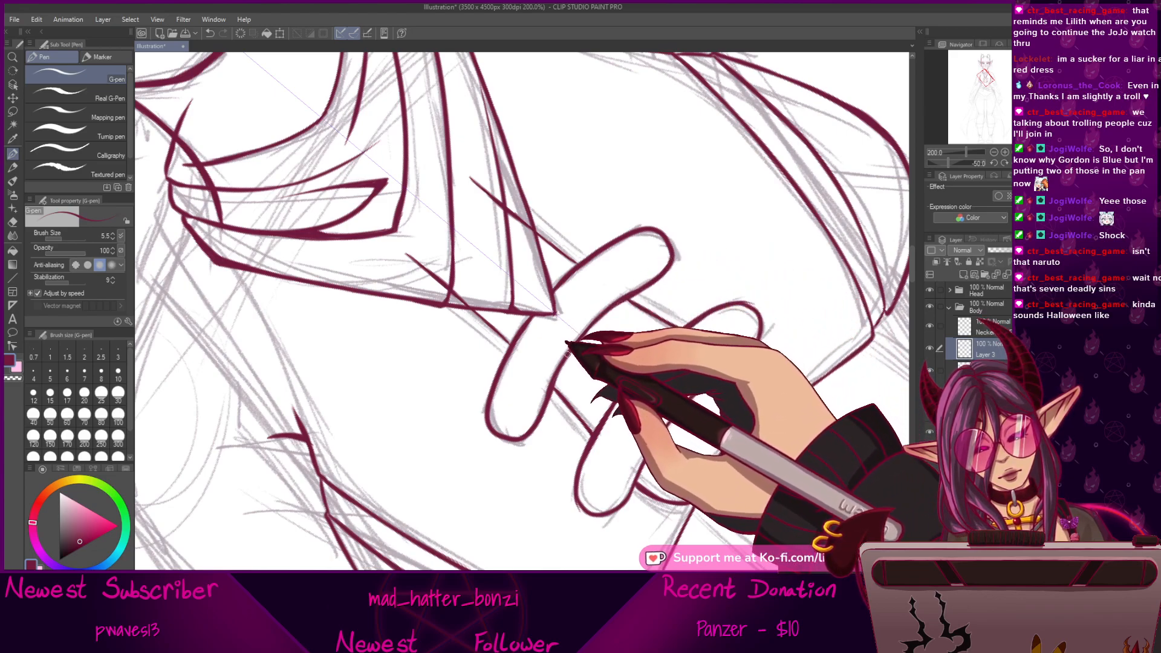
mouse_move(698, 448)
left_mouse_down()
mouse_move(648, 395)
mouse_move(652, 430)
left_mouse_up()
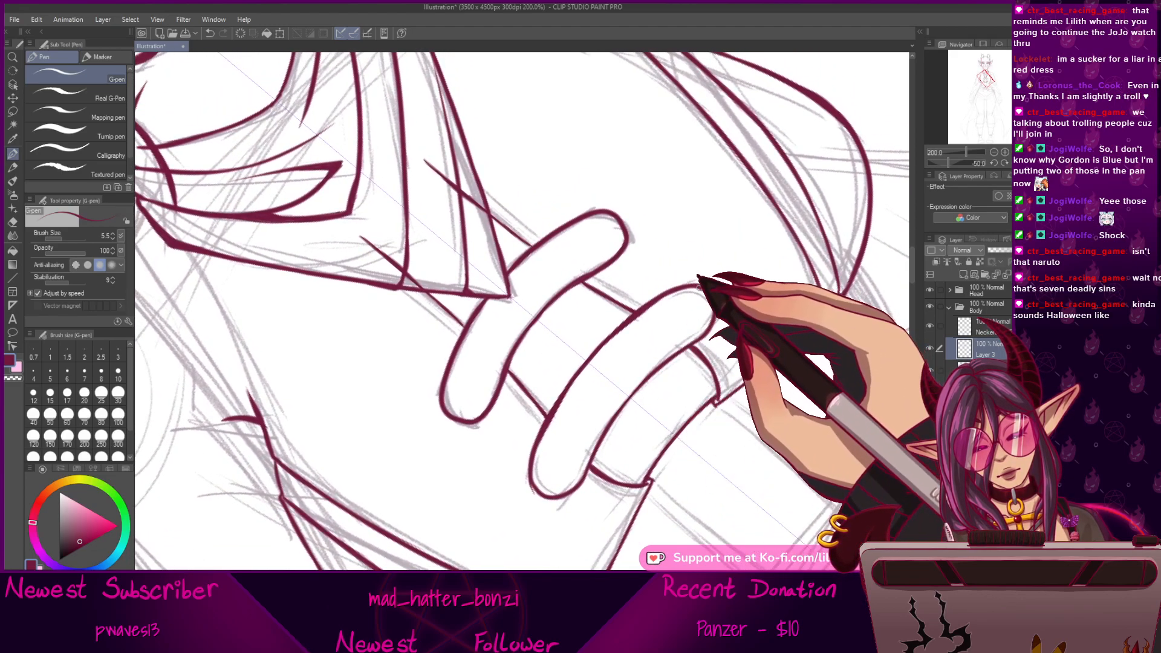
left_click(1015, 162)
left_click_drag(623, 404, 646, 395)
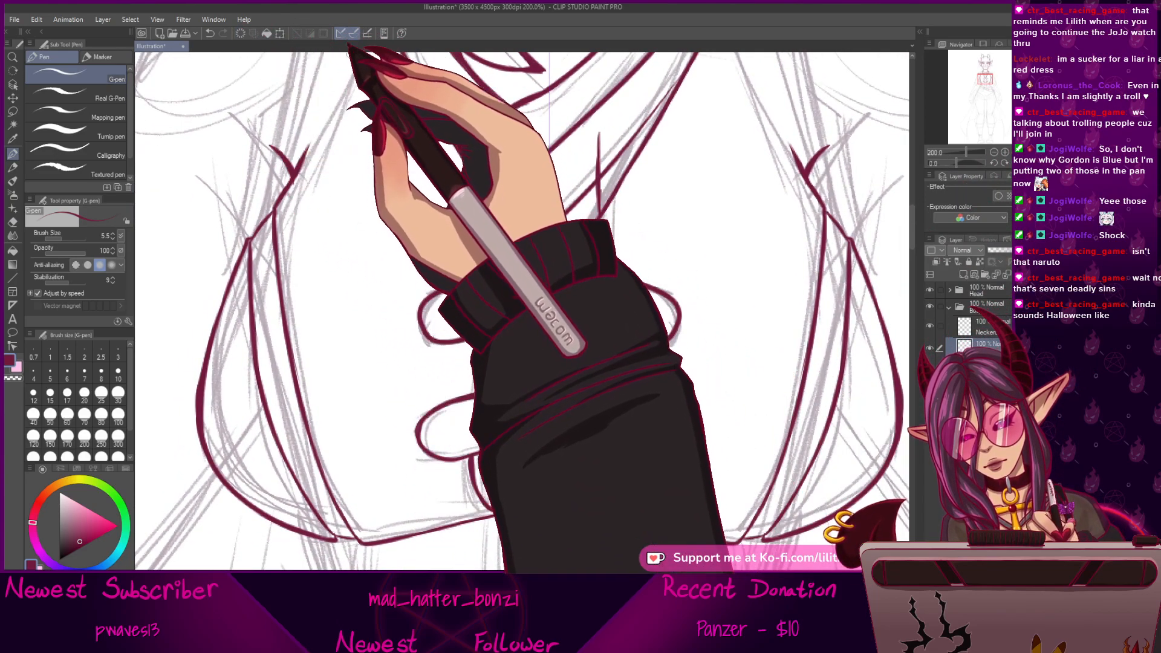
Erase short matching gaps in the upper and lower edges of both horizontal straps, just beside the centre line on one side.
left_click_drag(634, 384, 604, 408)
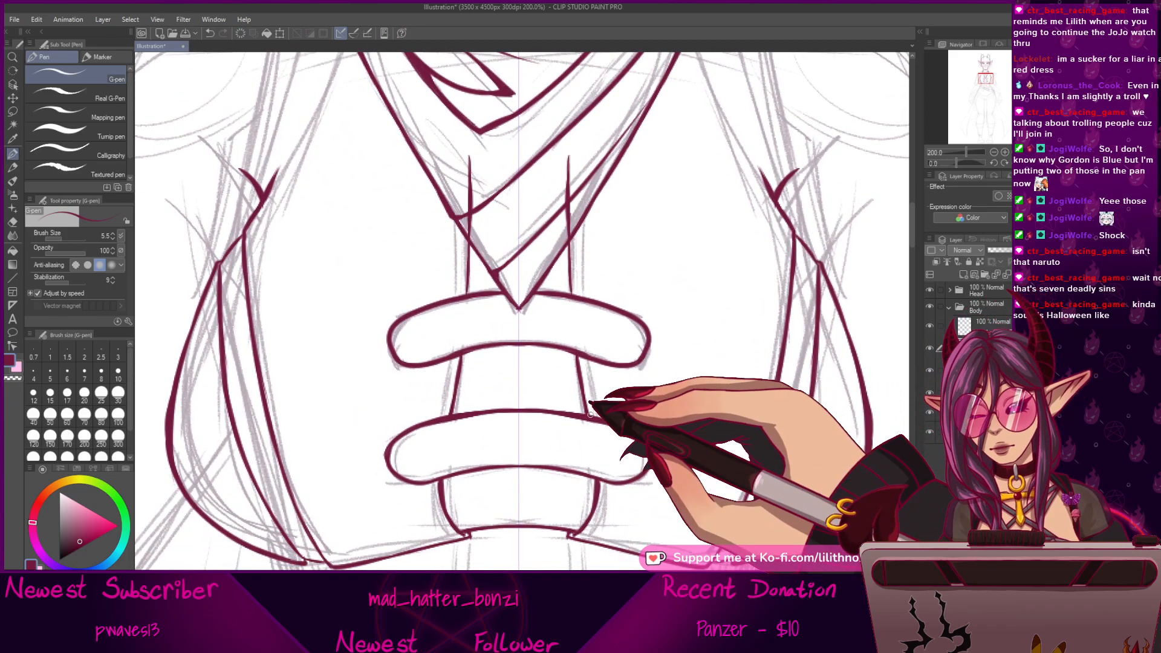
key("e")
mouse_move(575, 293)
left_mouse_down()
mouse_move(580, 339)
mouse_move(569, 343)
mouse_move(558, 296)
mouse_move(576, 351)
mouse_move(601, 317)
mouse_move(565, 399)
mouse_move(554, 286)
mouse_move(553, 350)
left_mouse_up()
mouse_move(561, 402)
left_mouse_down()
mouse_move(563, 467)
mouse_move(580, 417)
mouse_move(594, 418)
left_mouse_up()
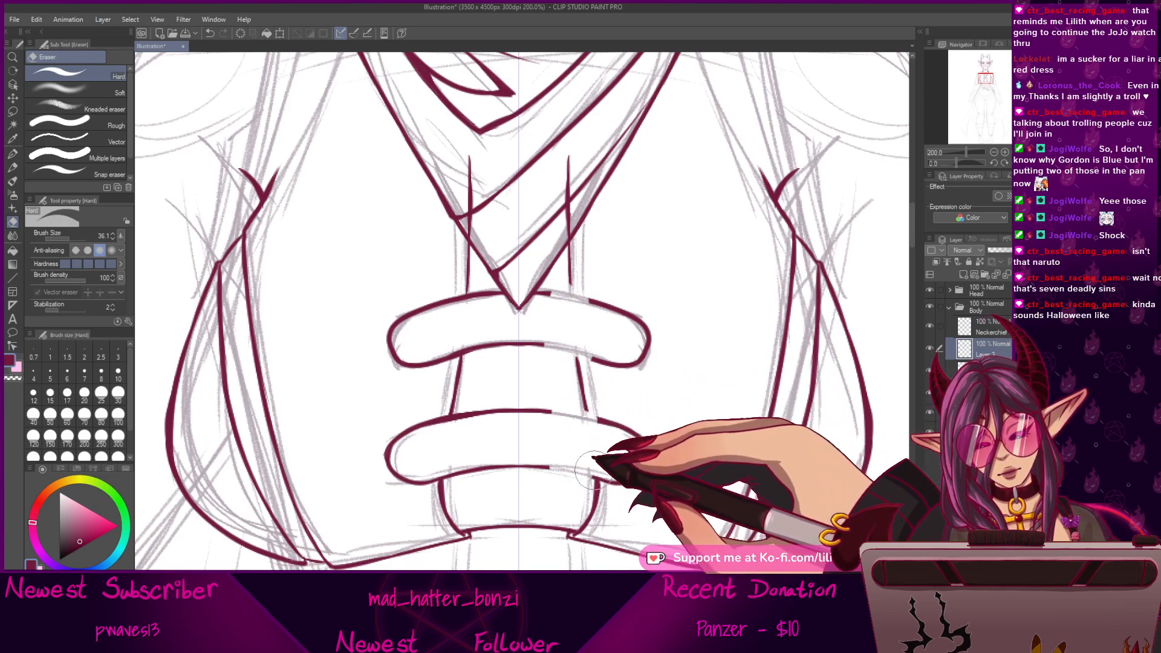
Ink the rounded rectangular outer frame of the buckle over the gap in the upper strap.
left_click(12, 153)
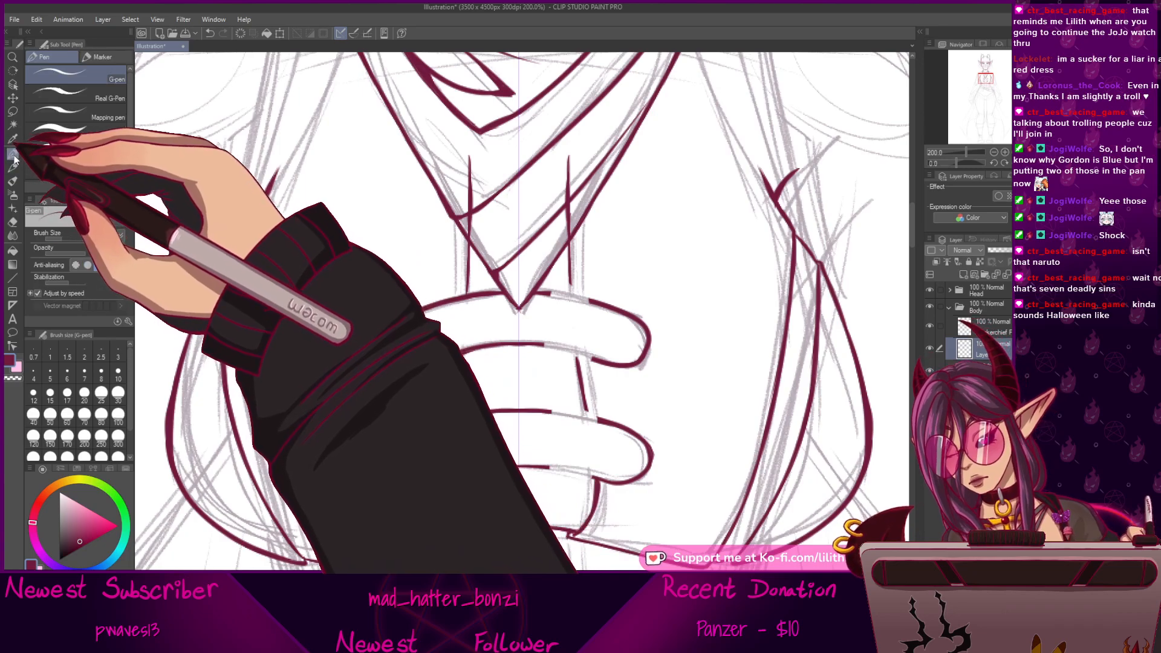
left_click_drag(551, 291, 544, 346)
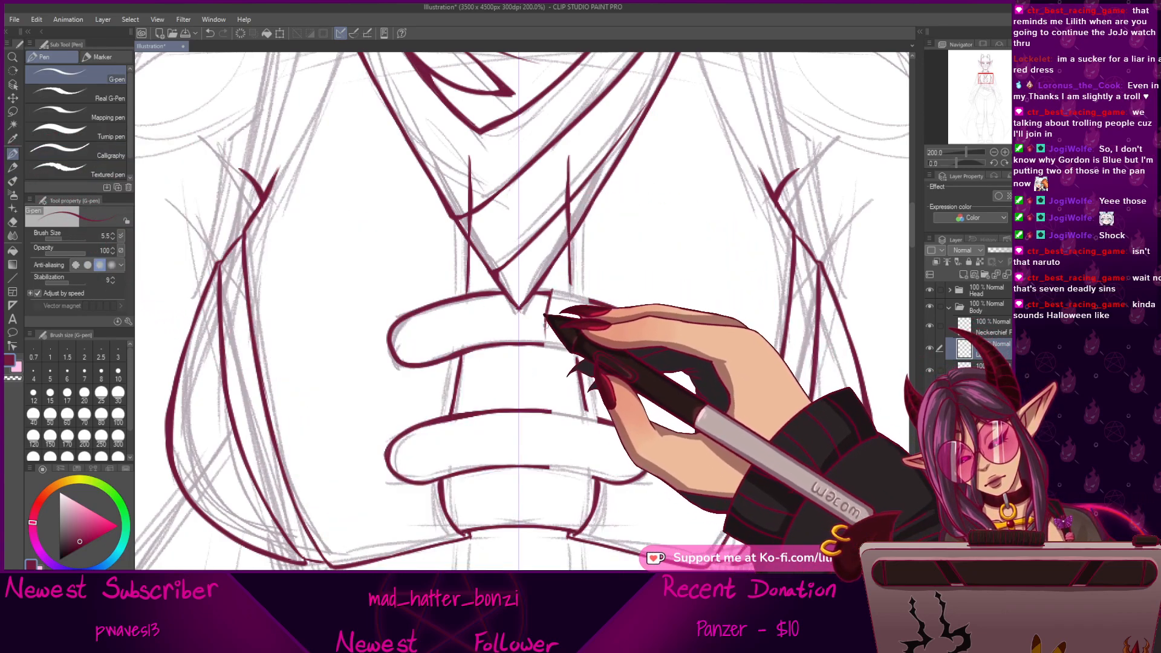
left_click_drag(590, 297, 589, 342)
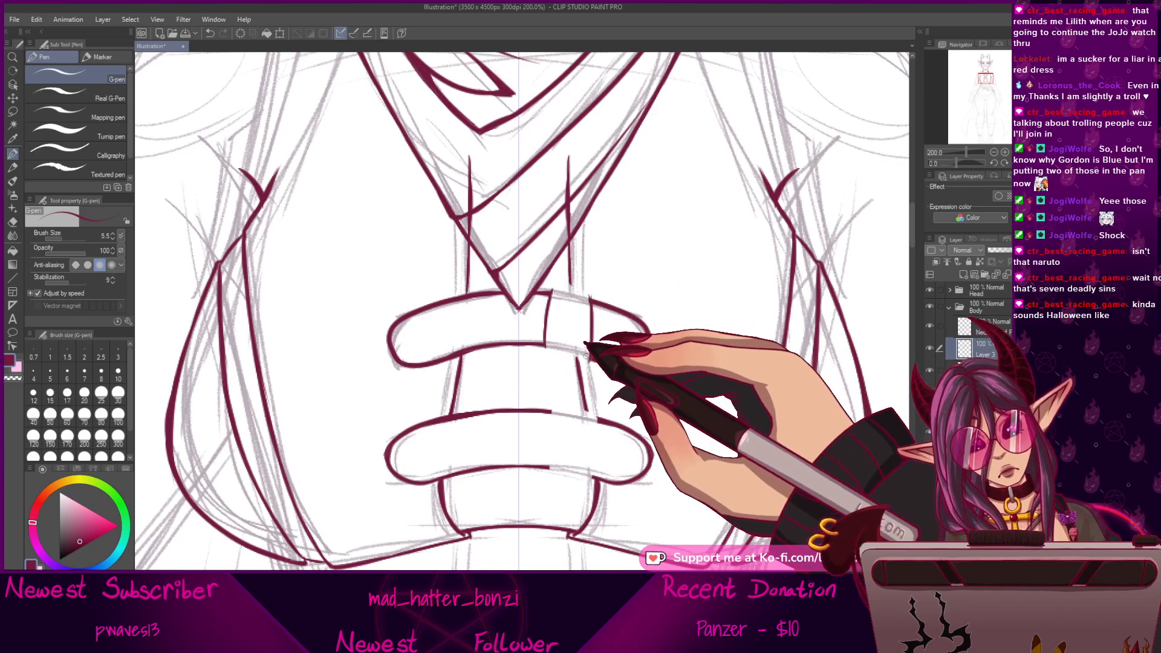
left_click_drag(955, 163, 970, 163)
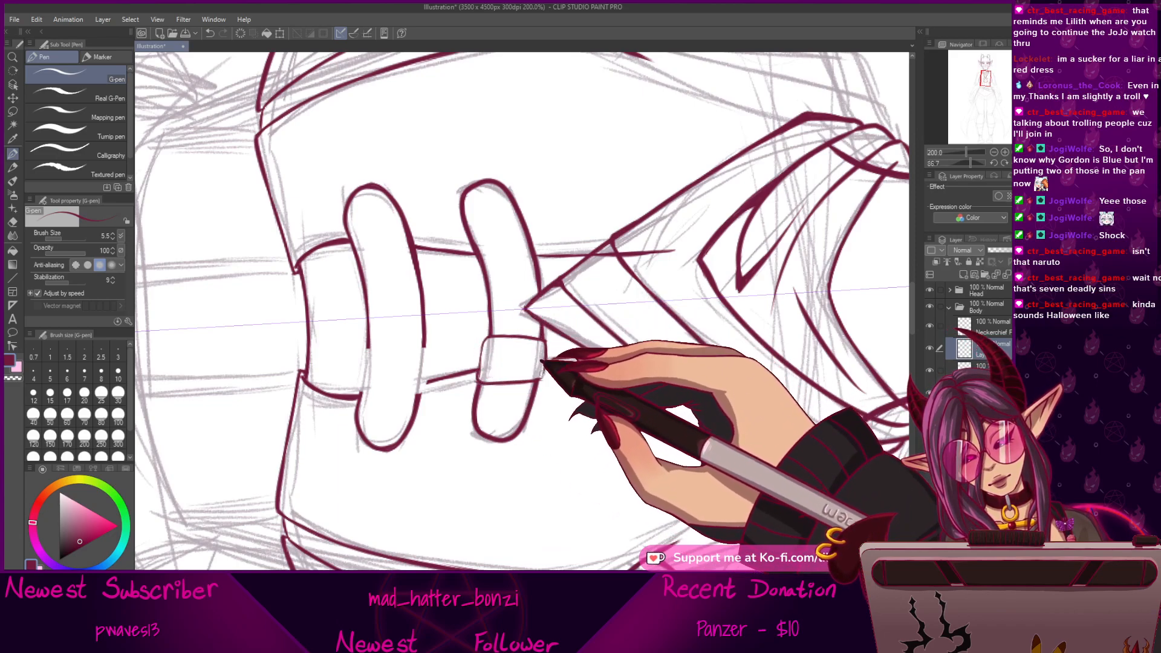
Ink the matching rectangular outer frame of the buckle over the gap in the lower strap.
left_click_drag(509, 378, 538, 296)
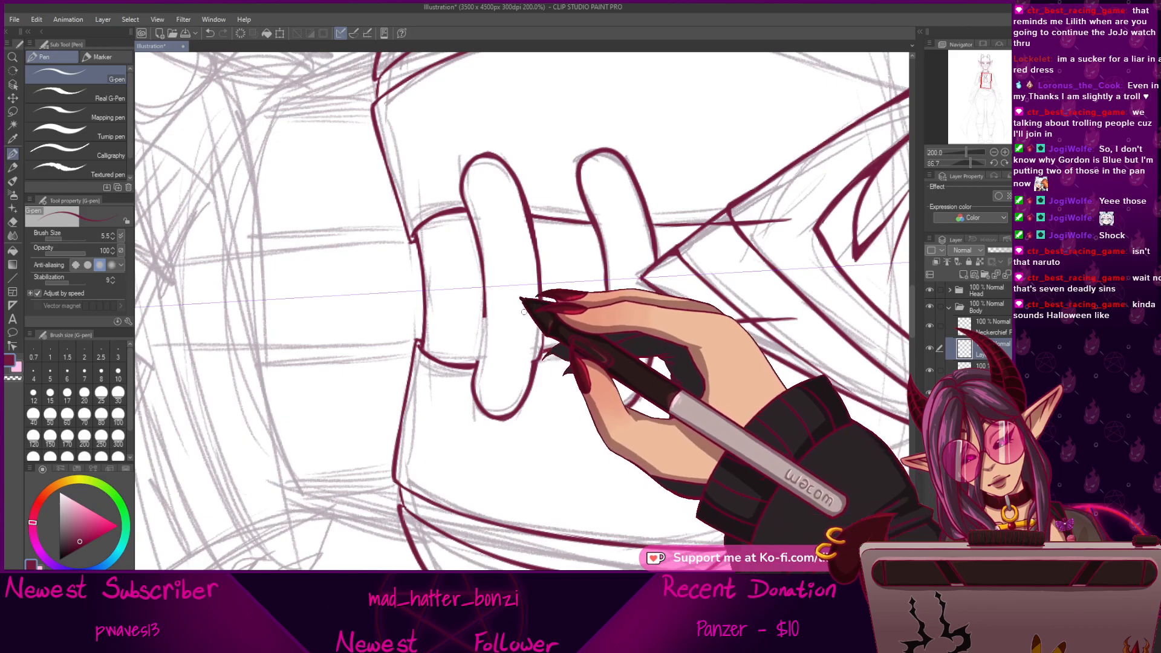
left_click_drag(479, 308, 522, 311)
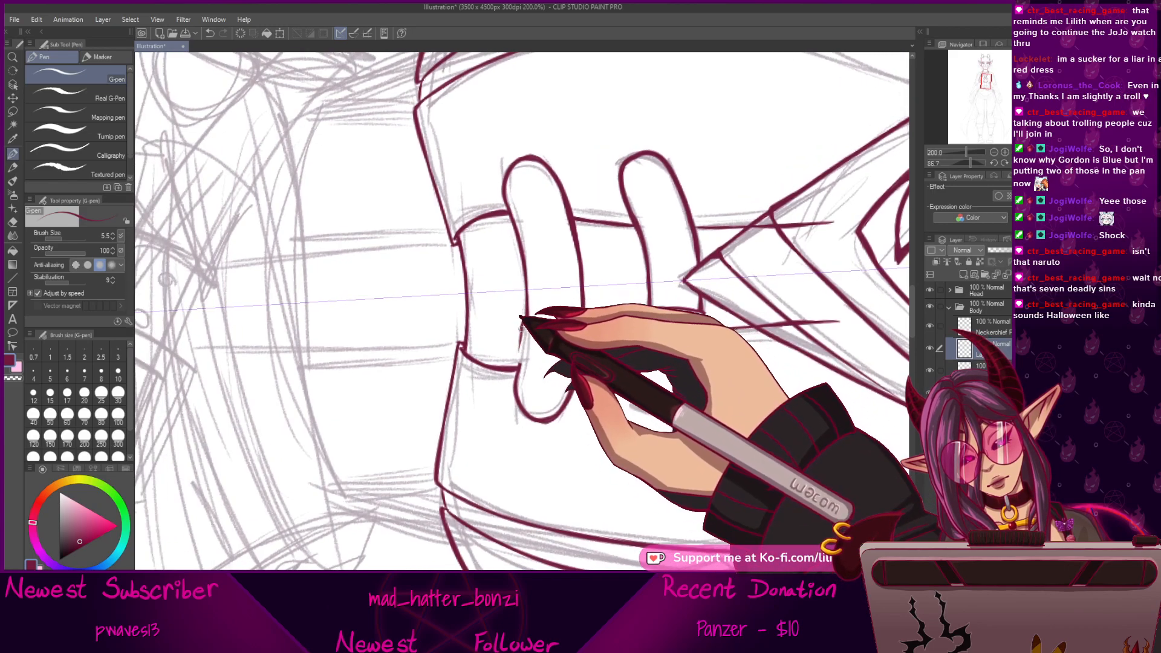
left_click_drag(971, 162, 956, 163)
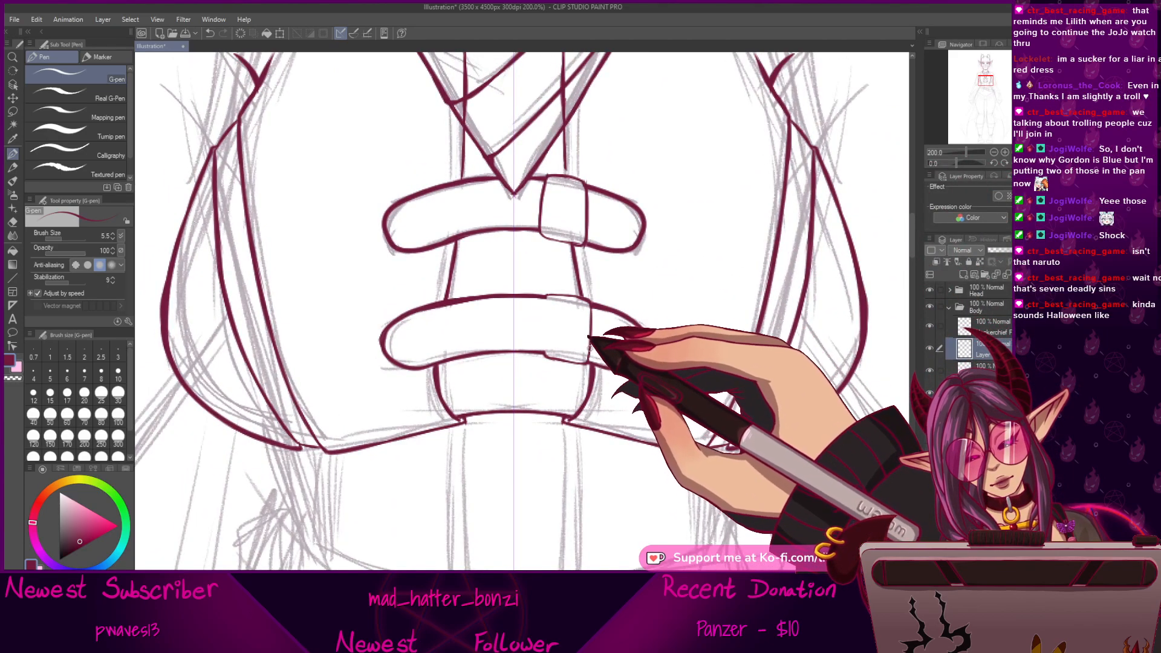
left_click_drag(590, 349, 595, 373)
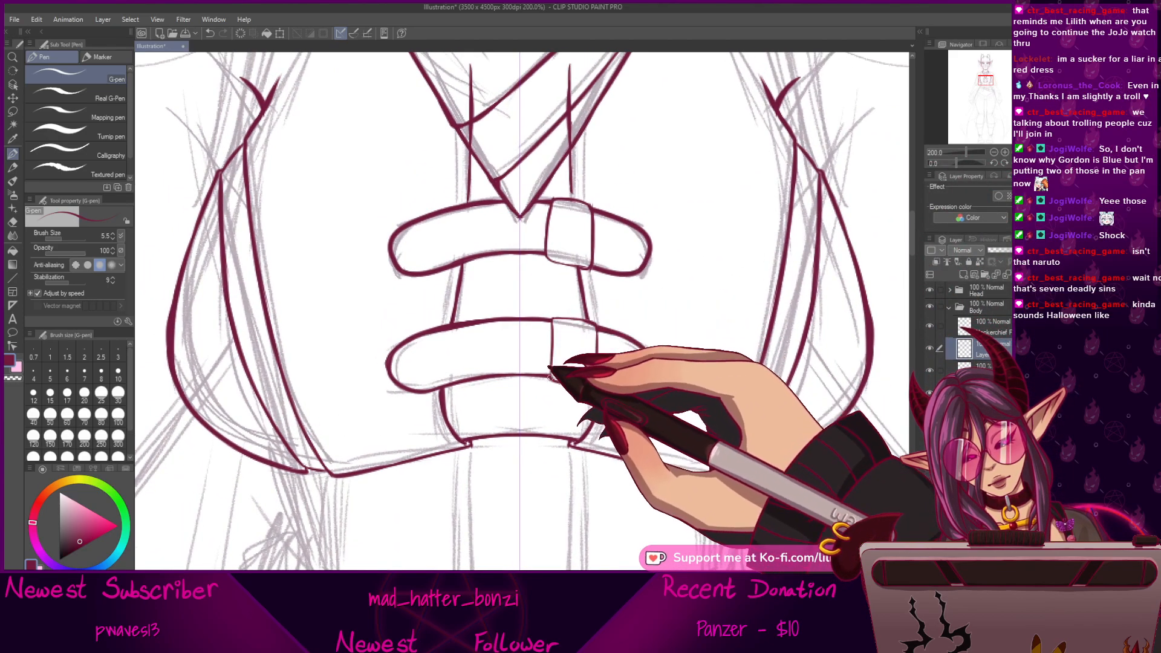
left_click_drag(588, 251, 589, 311)
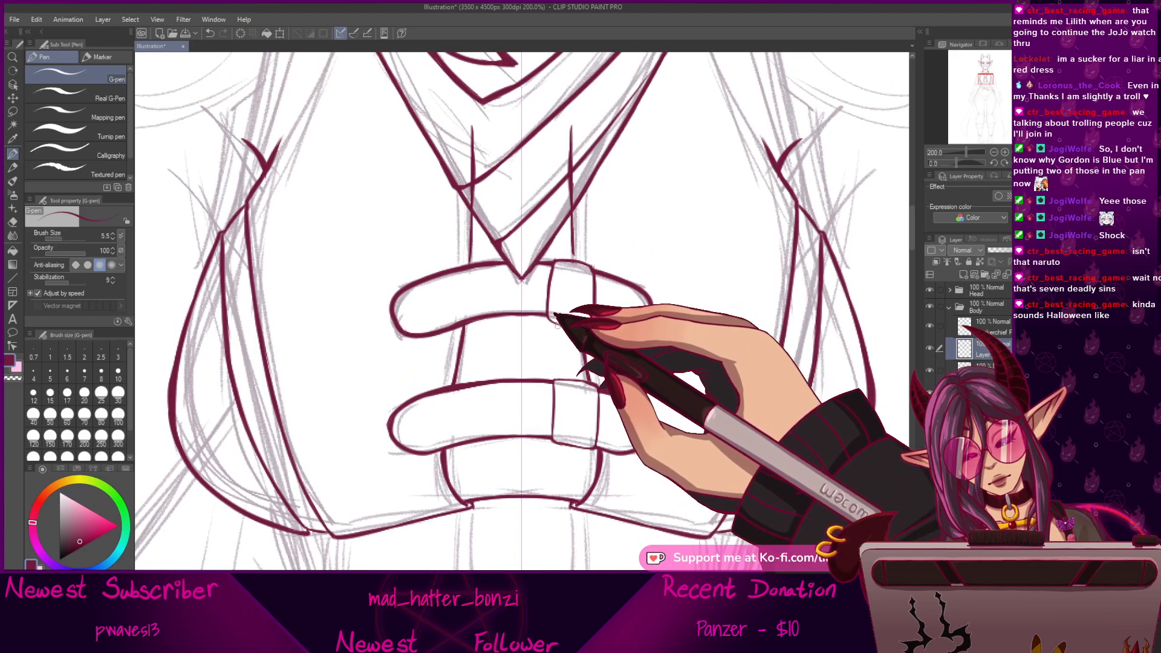
Ink a smaller inner rectangle inside each buckle frame to give both buckles a rim.
left_click_drag(594, 267, 604, 288)
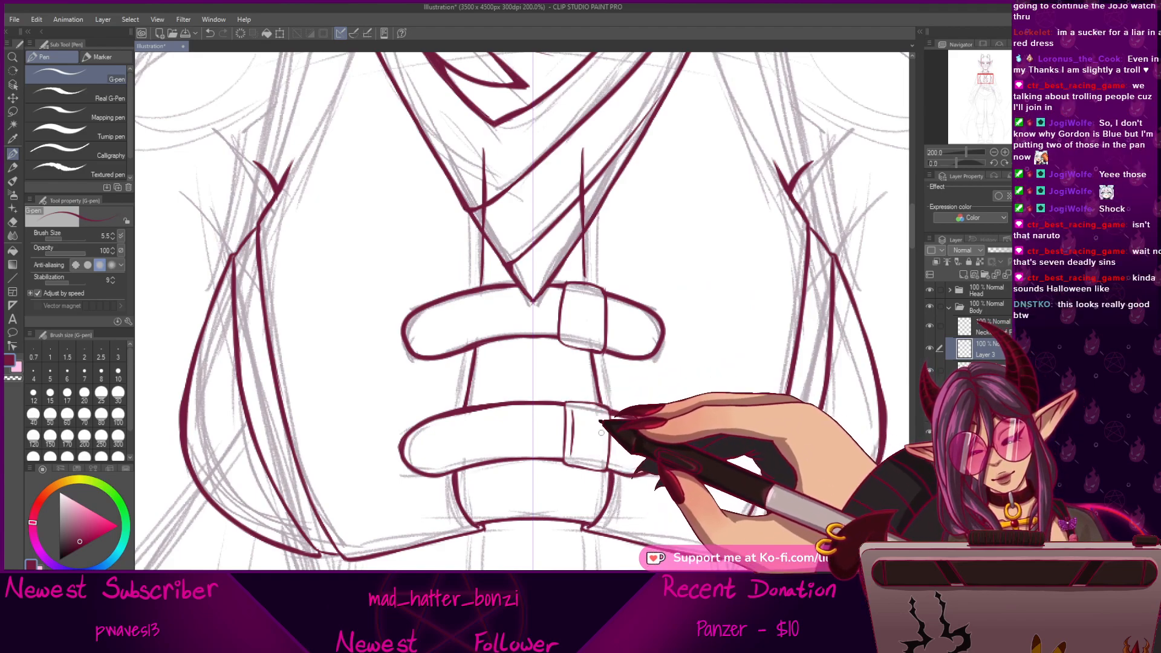
left_click_drag(602, 447, 592, 316)
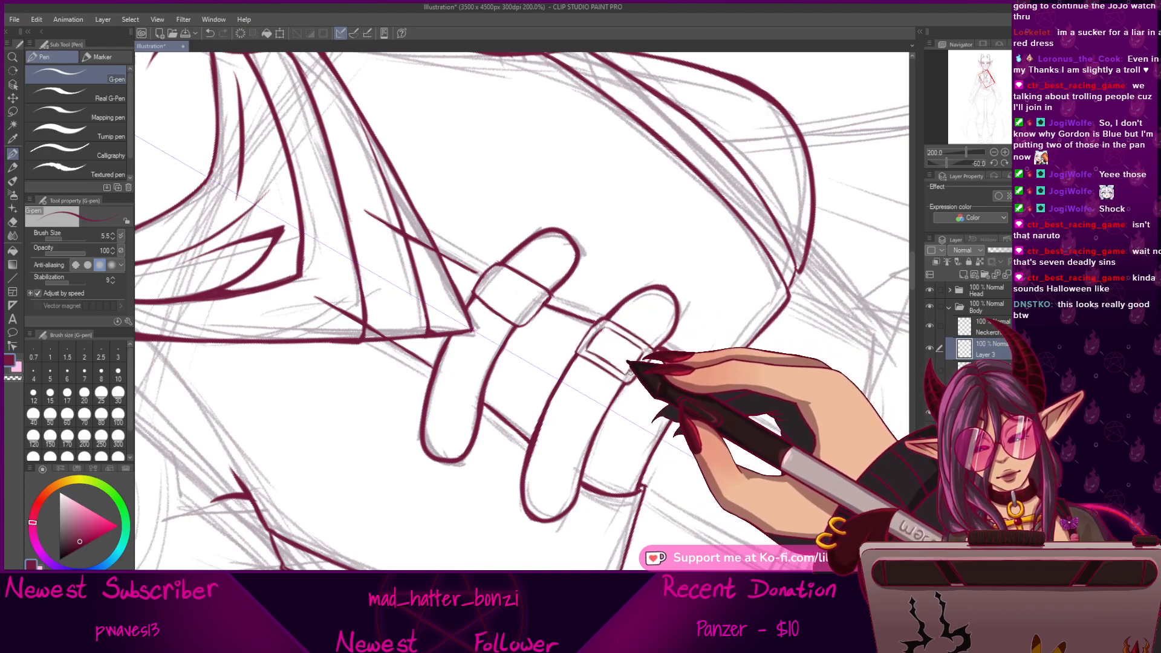
left_click_drag(590, 313, 678, 361)
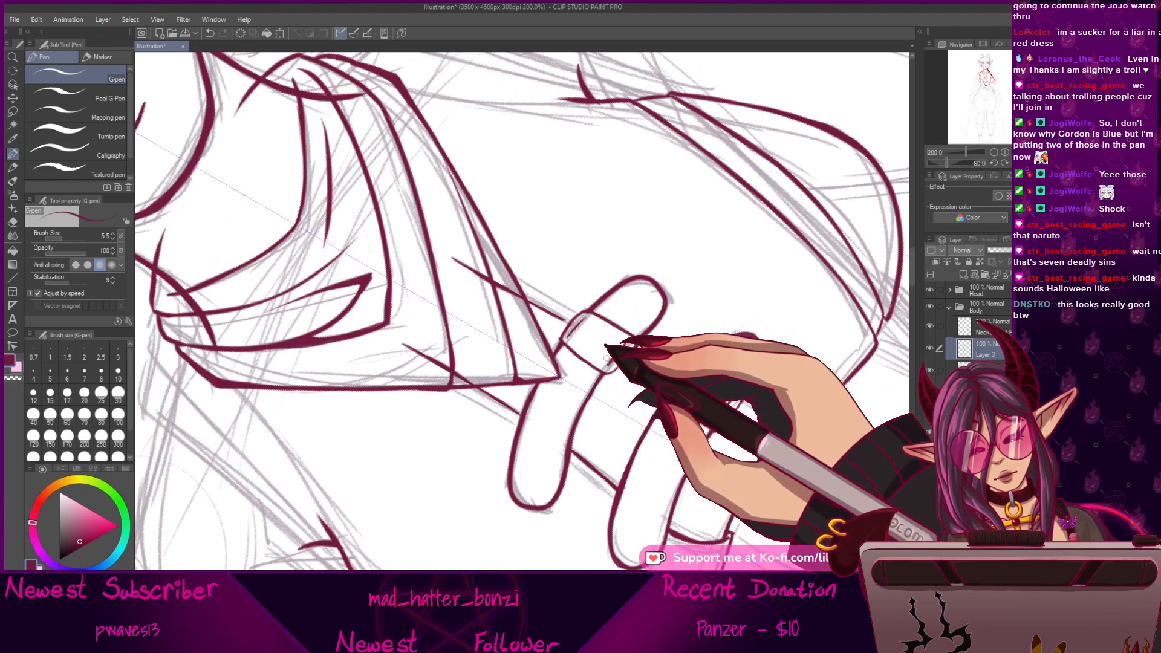
mouse_move(606, 358)
left_mouse_down()
mouse_move(593, 302)
mouse_move(622, 267)
left_mouse_up()
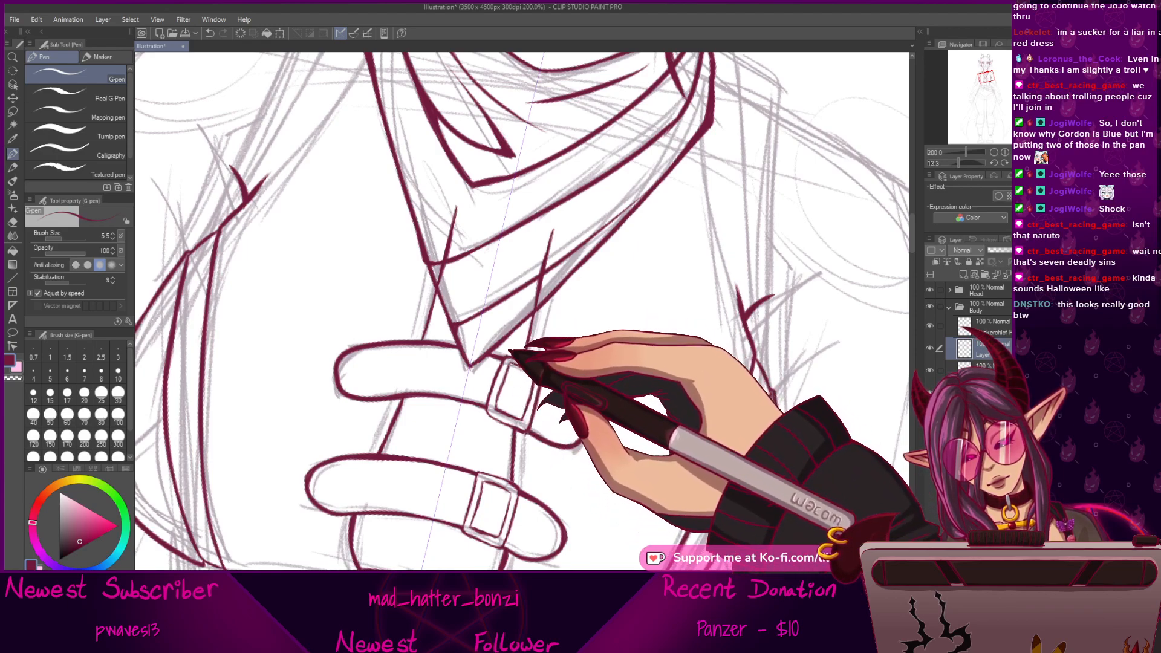
Erase a small gap midway along the outer vertical side of each buckle, making room for the prongs.
mouse_move(594, 464)
left_mouse_down()
mouse_move(658, 353)
mouse_move(665, 489)
mouse_move(640, 416)
left_mouse_up()
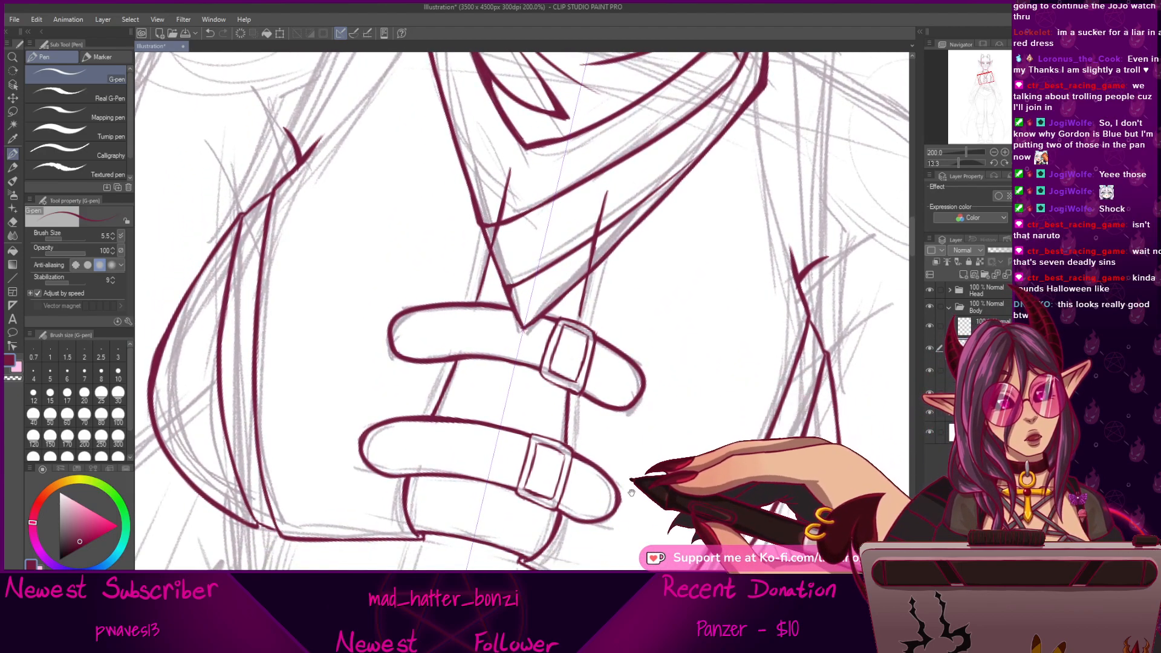
mouse_move(615, 455)
left_mouse_down()
mouse_move(619, 403)
mouse_move(635, 408)
left_mouse_up()
left_click(1014, 163)
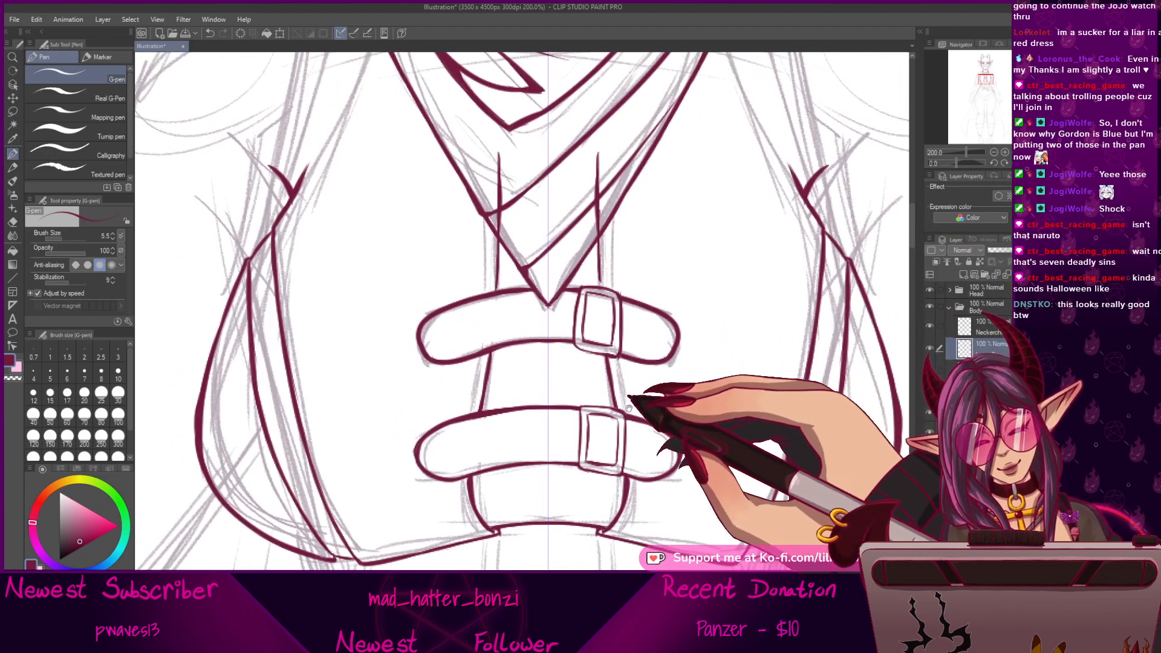
left_click_drag(665, 372, 678, 342)
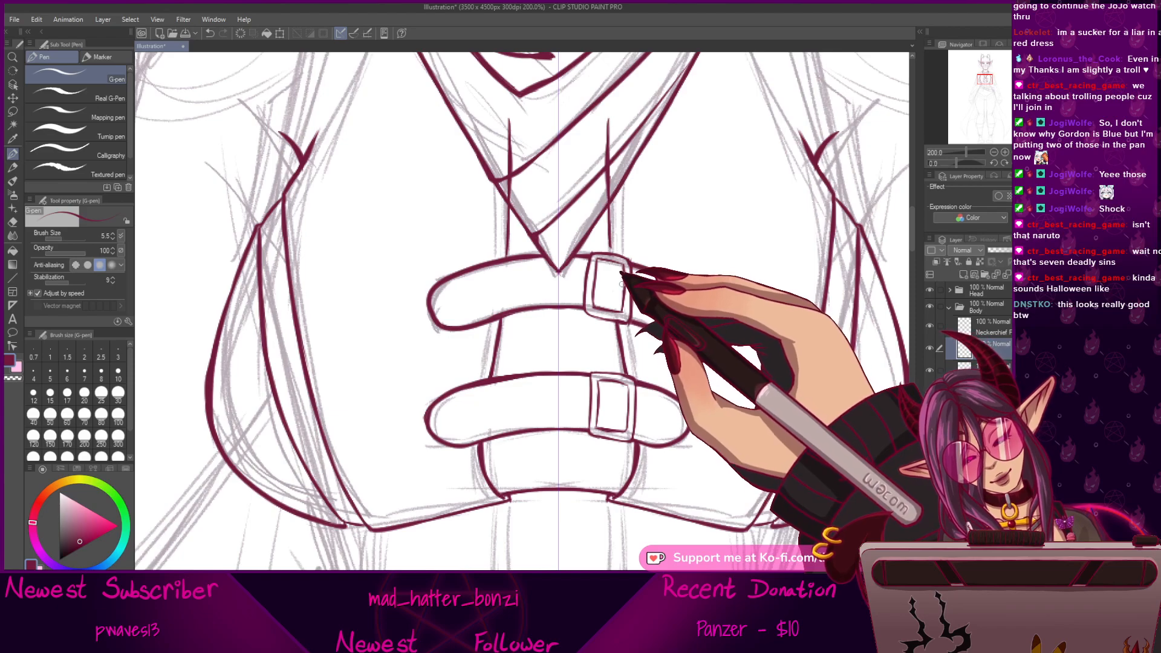
key("e")
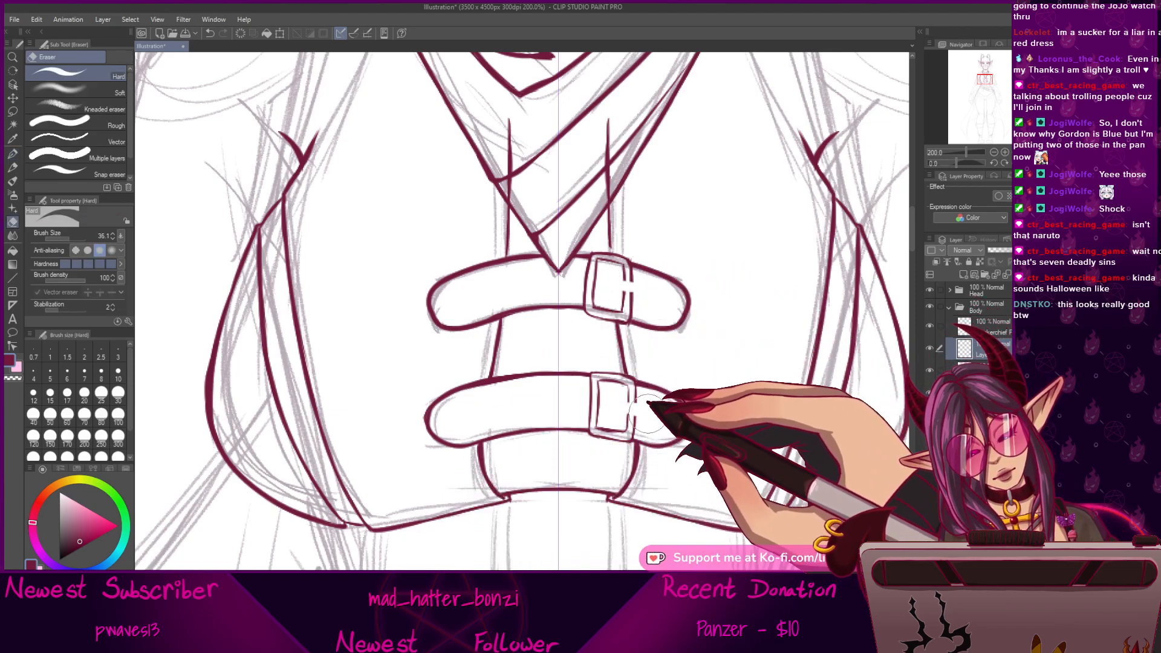
Ink a small rounded prong across the erased gap of each buckle with the G-pen.
left_click(12, 153)
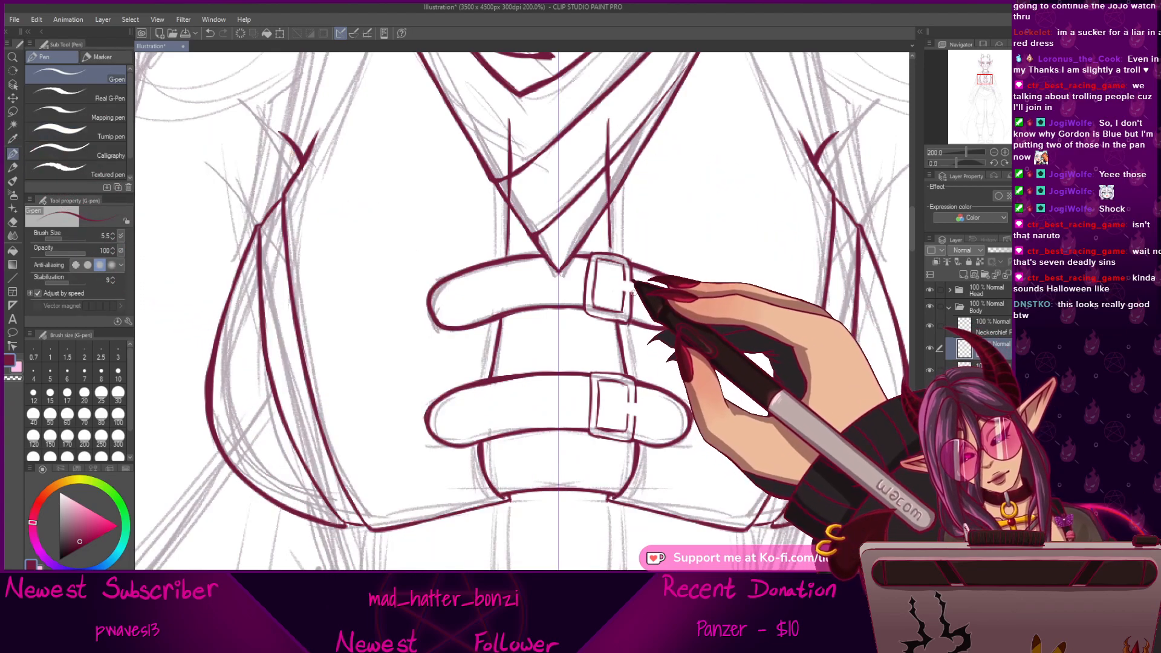
left_click_drag(956, 164, 941, 163)
left_click_drag(570, 283, 570, 350)
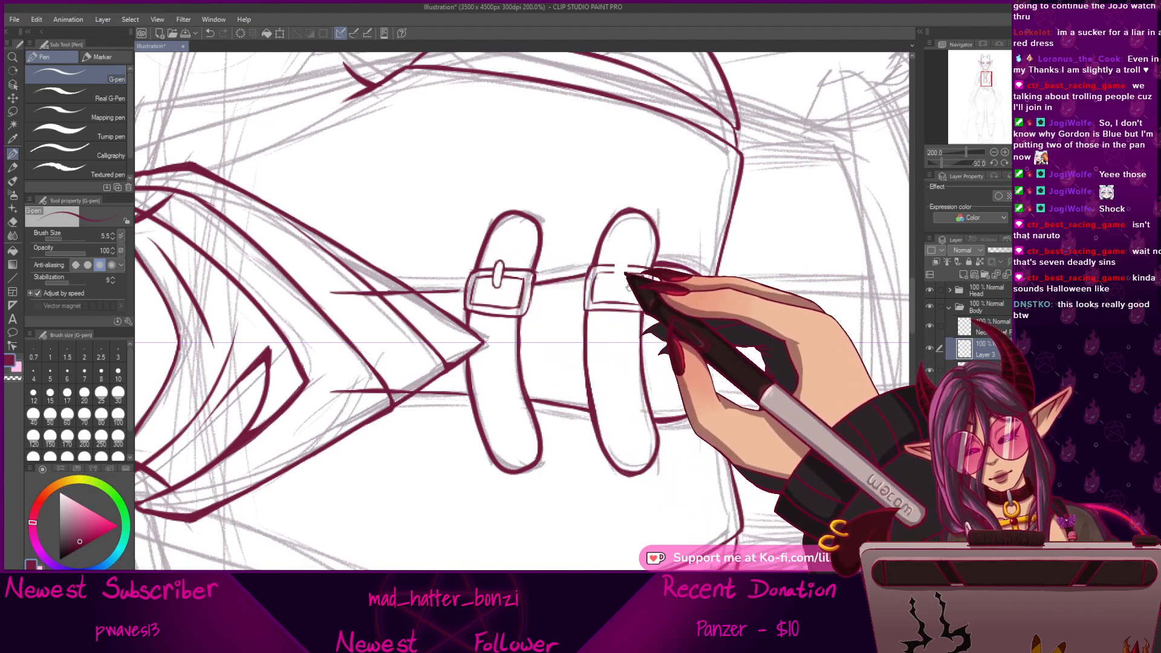
left_click_drag(623, 281, 566, 267)
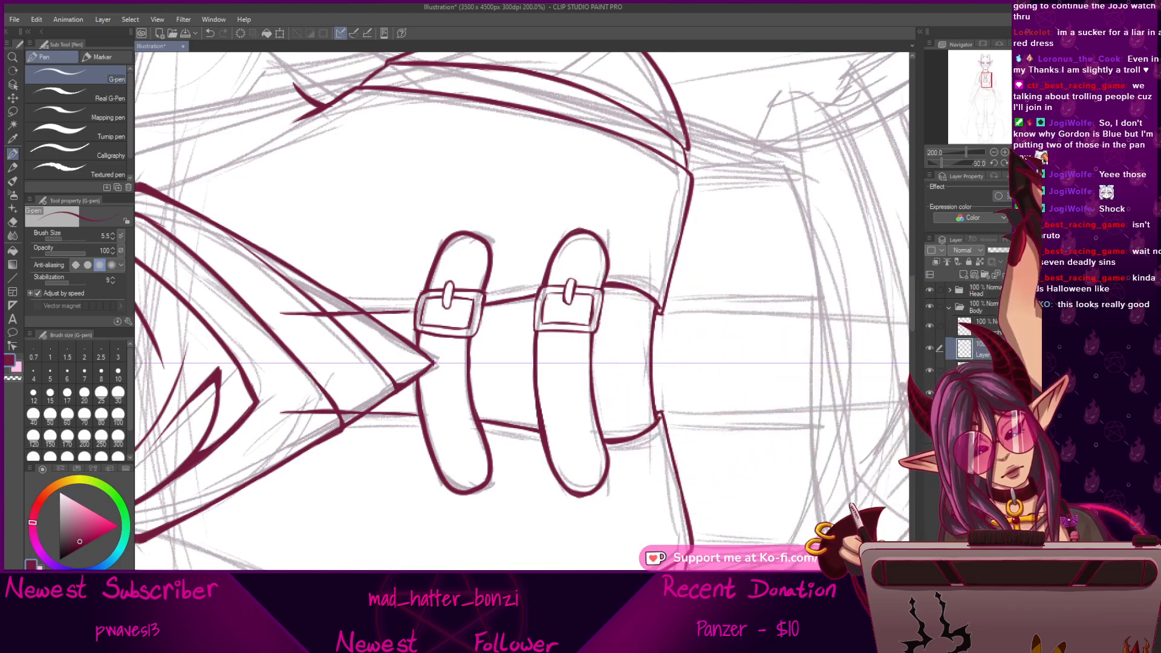
Ink the punch holes as small dots along both straps, including partly hidden ones inside the buckles and one beyond each prong.
left_click(1016, 163)
left_click_drag(620, 360, 650, 401)
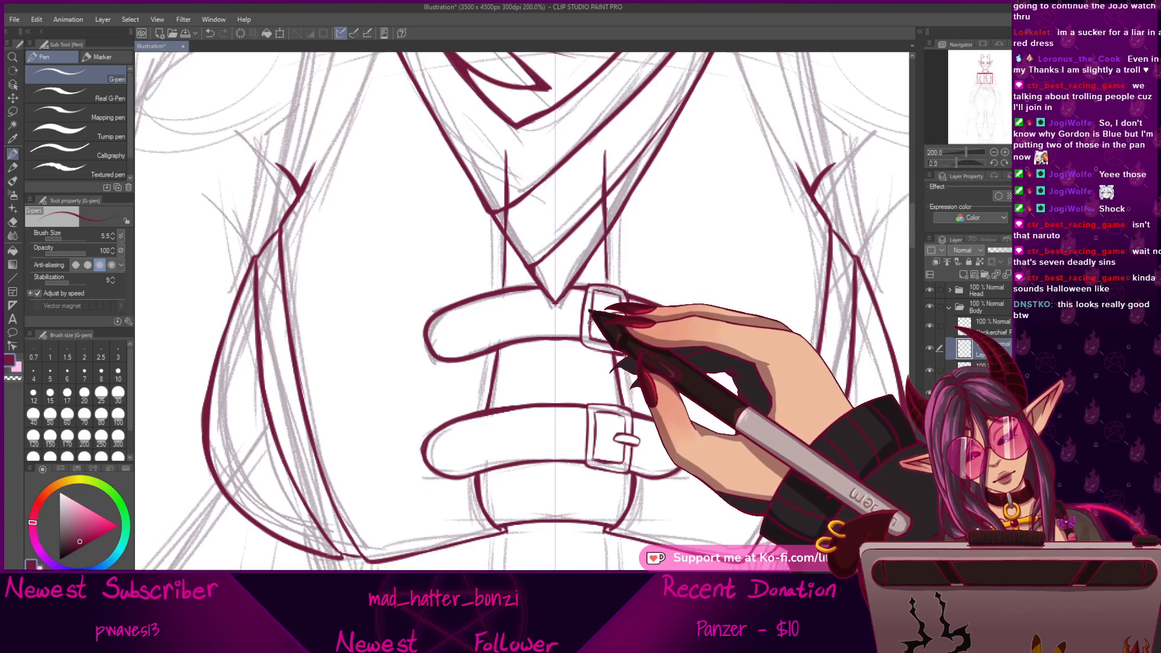
left_click_drag(617, 396, 632, 342)
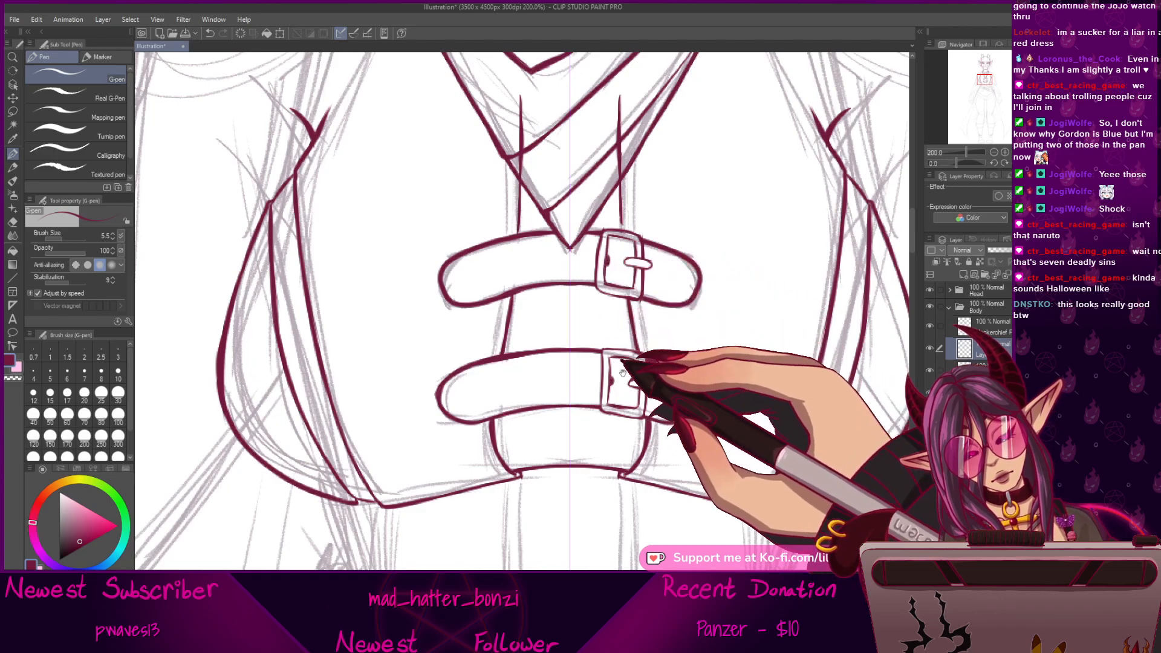
left_click_drag(621, 371, 644, 399)
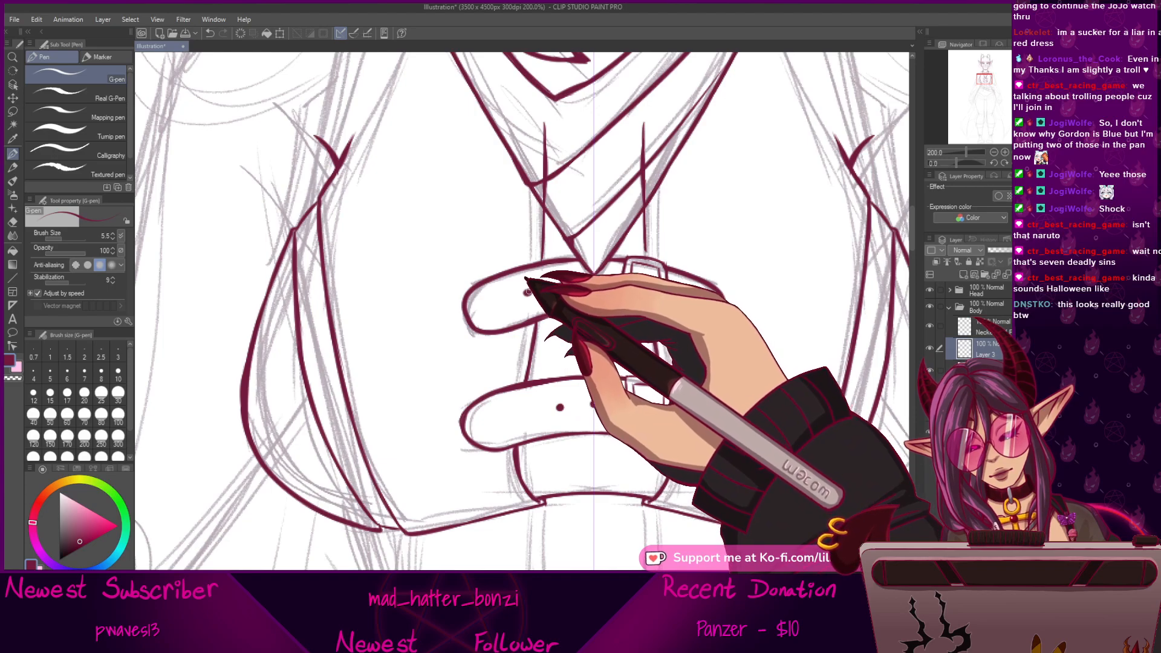
left_click_drag(631, 469, 616, 427)
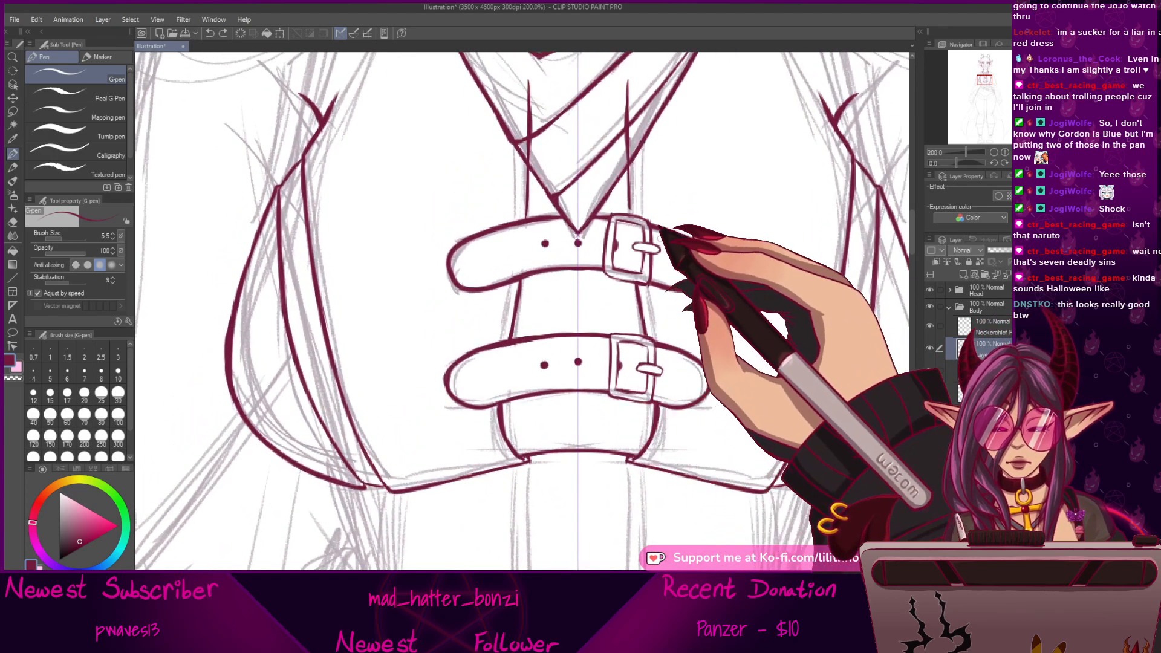
left_click(677, 256)
key("ctrl+z")
left_click(669, 255)
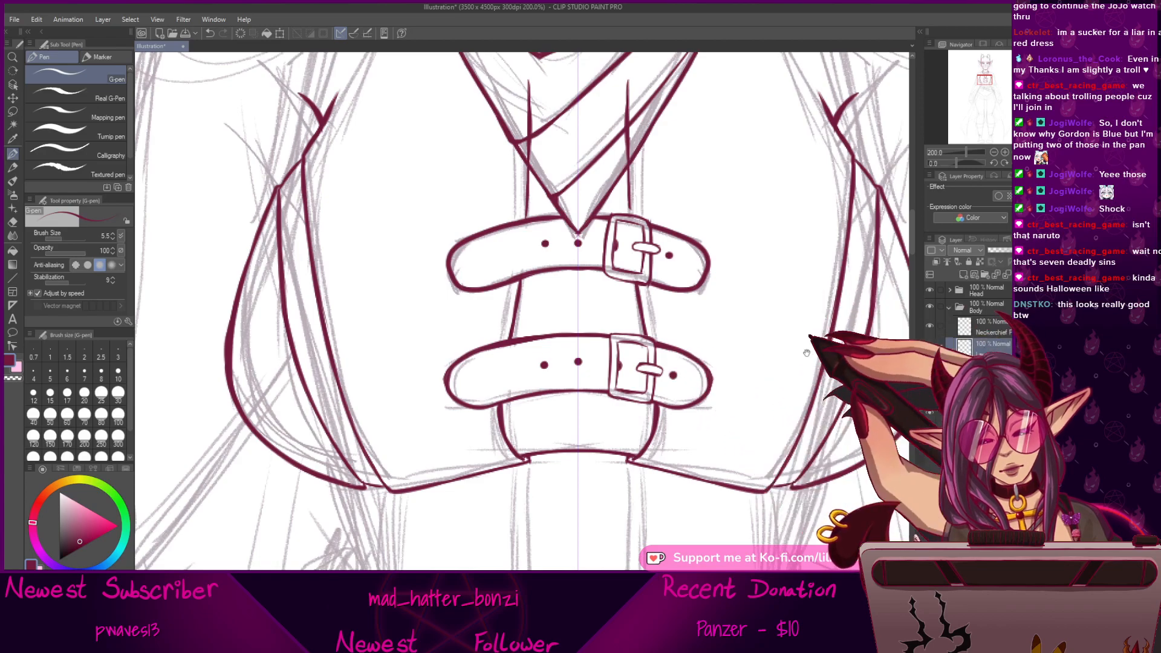
Ink a mirrored curved line just inside the rounded ends of both buckled straps.
left_click_drag(822, 331, 853, 199)
left_click_drag(494, 218, 506, 283)
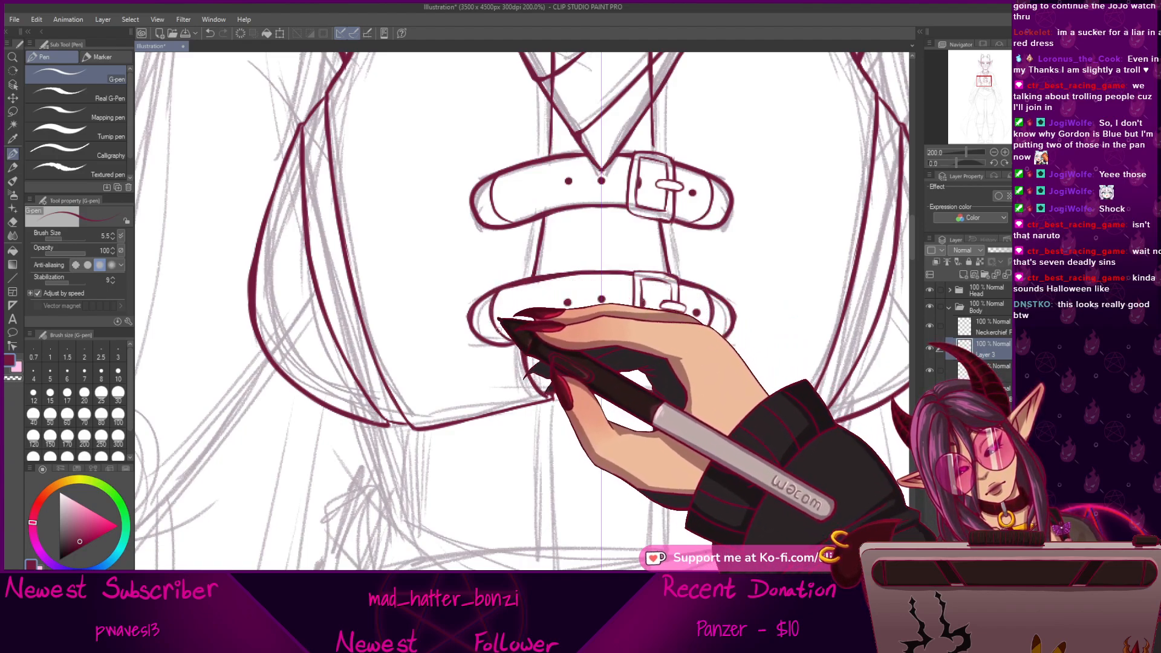
mouse_move(710, 390)
left_mouse_down()
mouse_move(686, 384)
mouse_move(648, 563)
left_mouse_up()
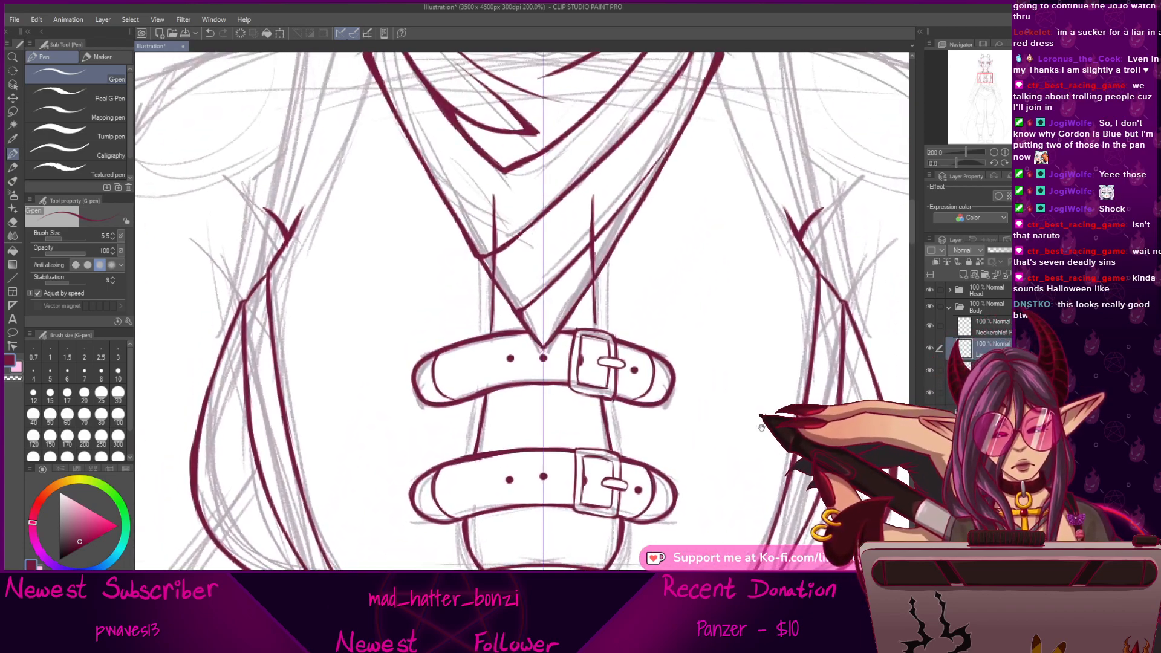
Ink mirrored second edge lines parallel to the sides of the front opening, above, between and below the straps.
left_click_drag(770, 416, 792, 376)
left_click_drag(627, 234, 627, 189)
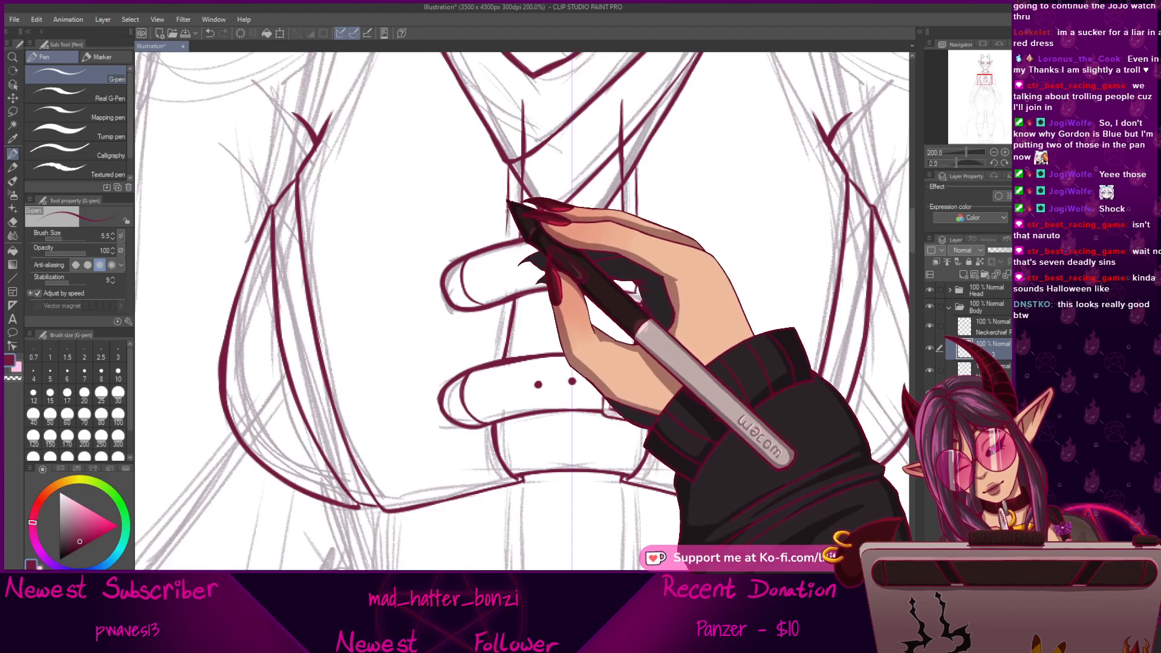
left_click_drag(503, 325, 492, 257)
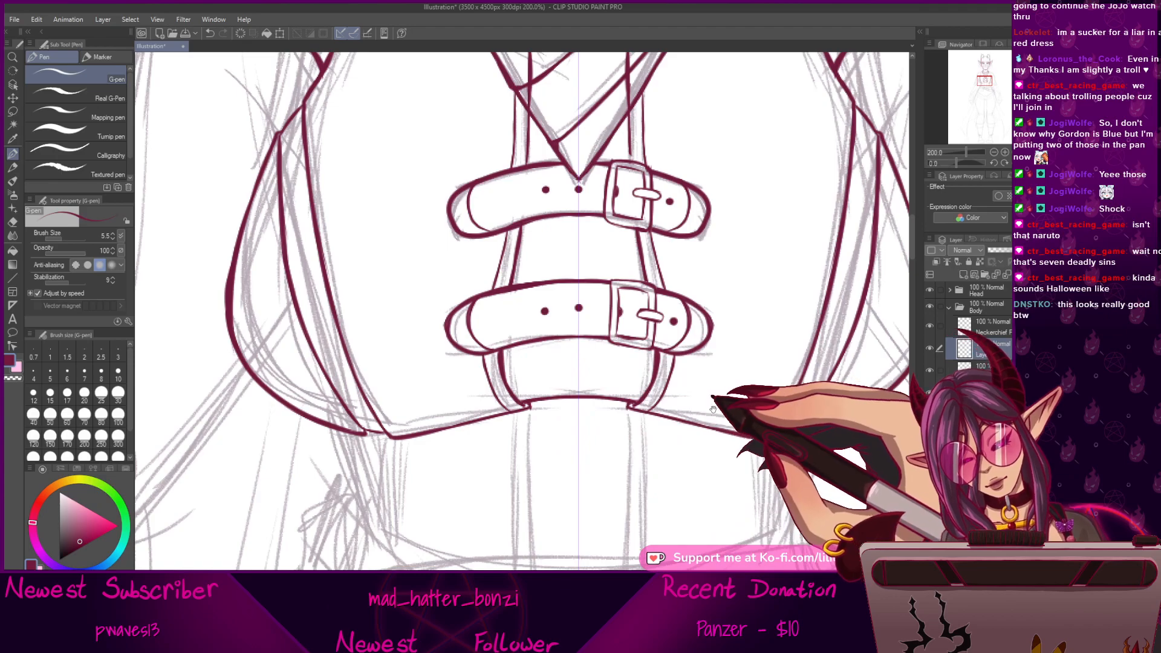
left_click_drag(712, 407, 728, 457)
left_click_drag(497, 392, 542, 417)
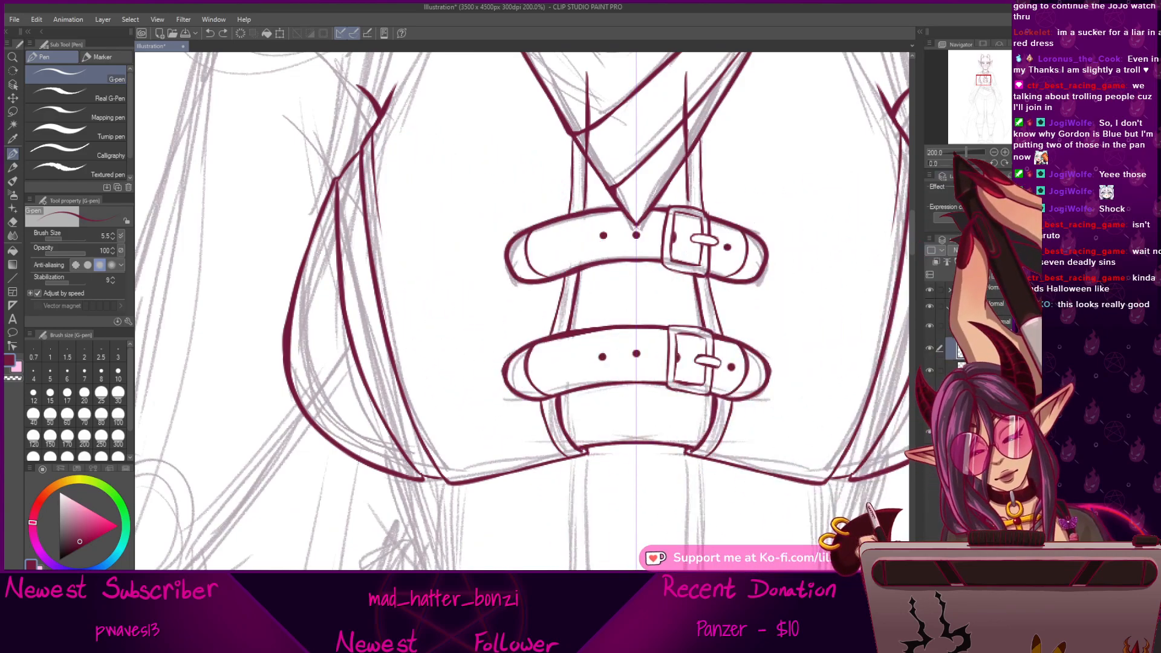
Ink an additional long curved line parallel to the inner seam of the side panel, from the lower hem towards the armpit.
left_click_drag(956, 164, 965, 163)
left_click_drag(398, 346, 403, 320)
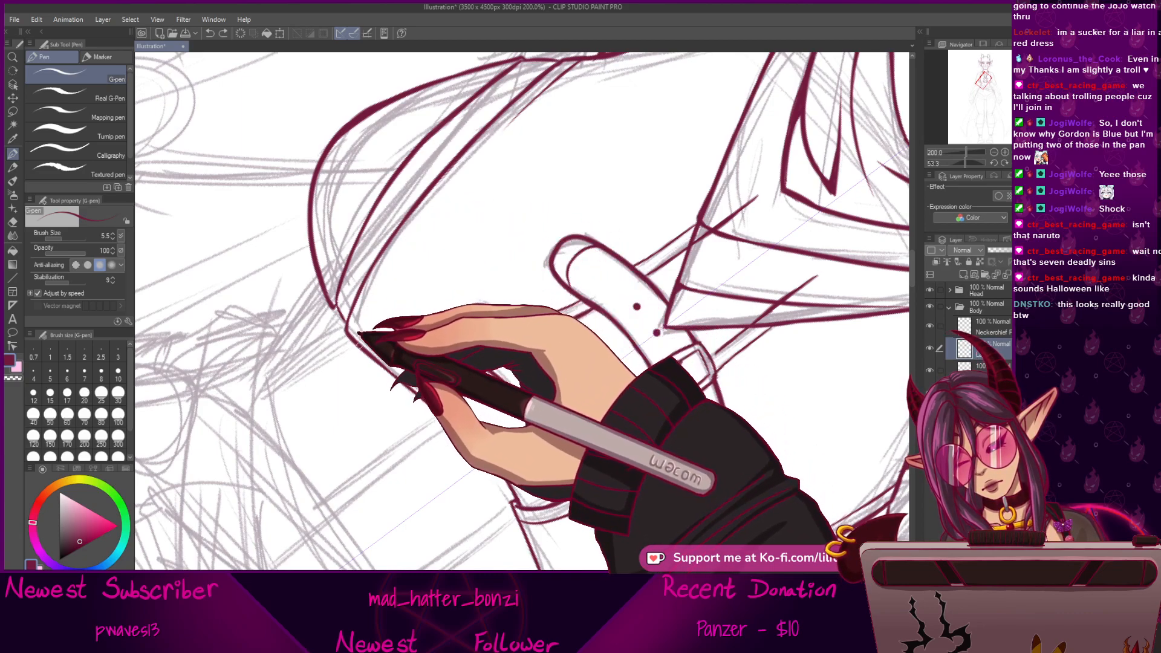
left_click_drag(360, 343, 386, 275)
left_click_drag(537, 91, 527, 155)
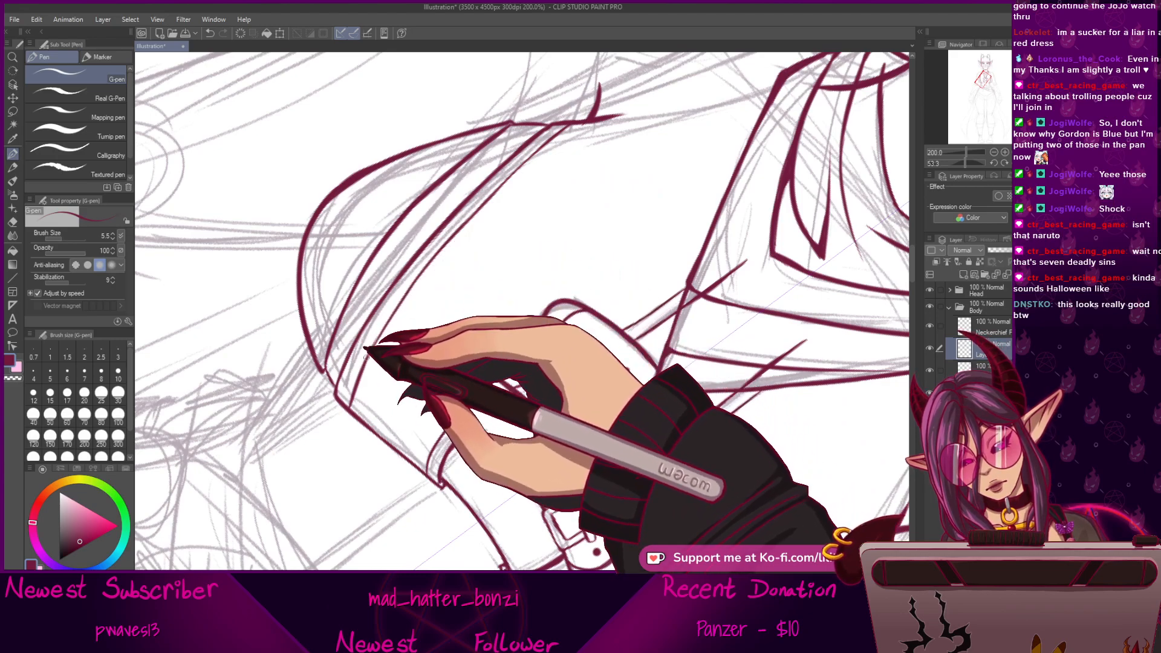
left_click_drag(382, 330, 348, 405)
left_click_drag(504, 206, 595, 231)
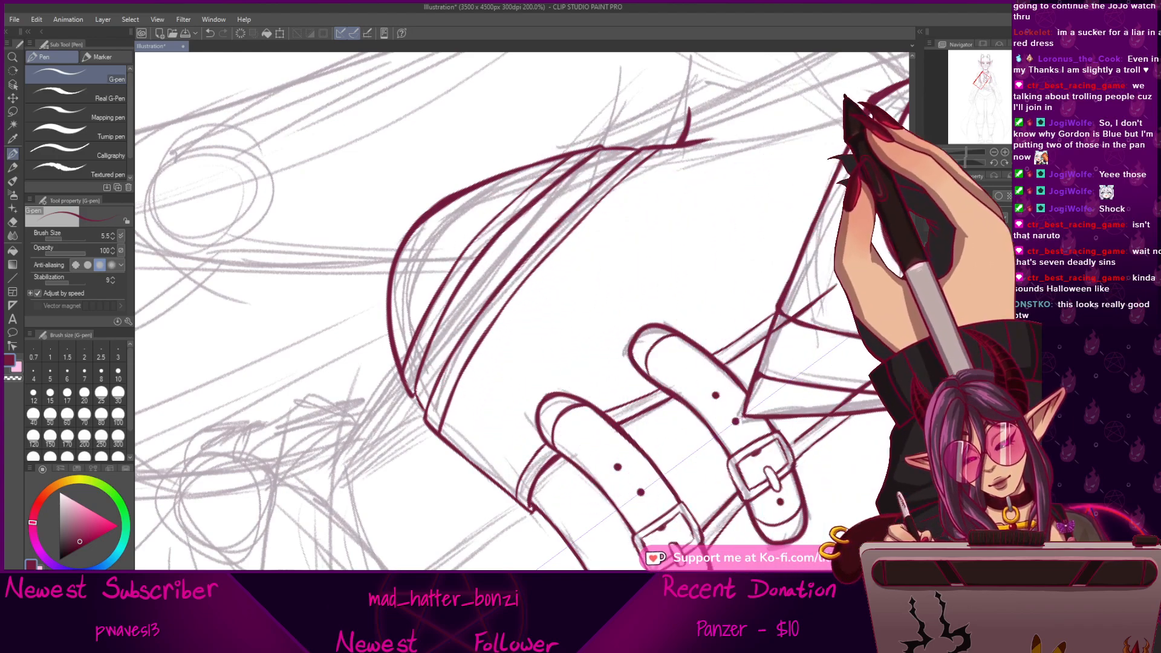
Examine the inked top, side panels and buckled straps up close and against the whole upper figure.
scroll(521, 311, "down", 6)
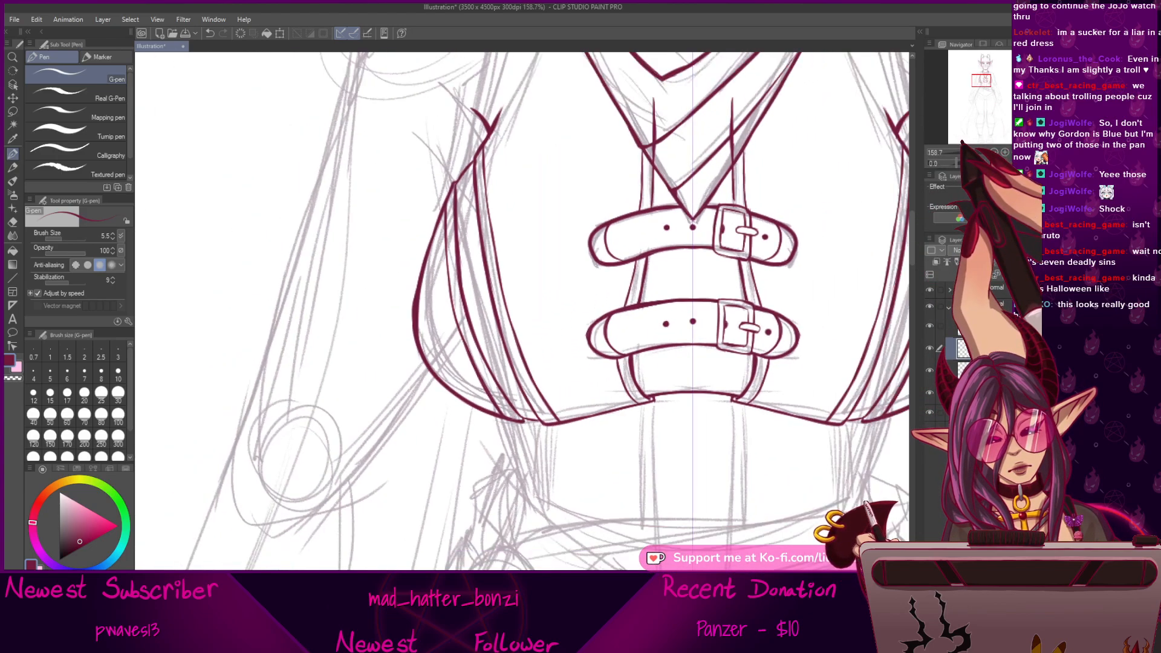
mouse_move(775, 271)
left_mouse_down()
mouse_move(718, 330)
mouse_move(700, 386)
mouse_move(716, 344)
left_mouse_up()
scroll(507, 310, "up", 3)
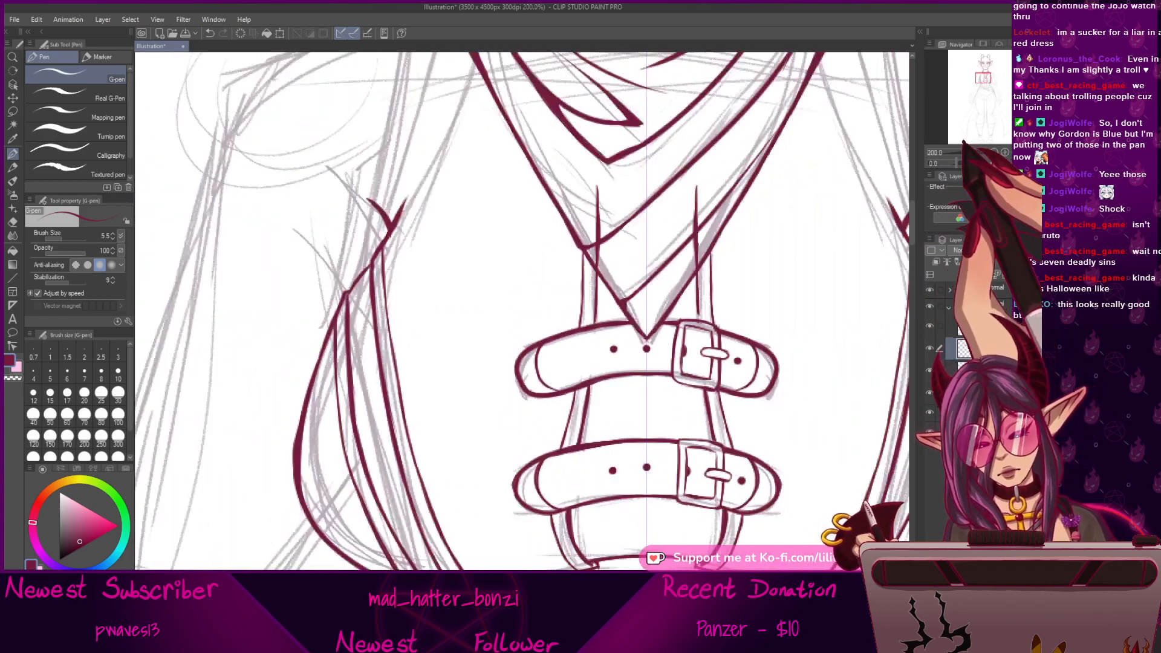
left_click_drag(506, 308, 572, 235)
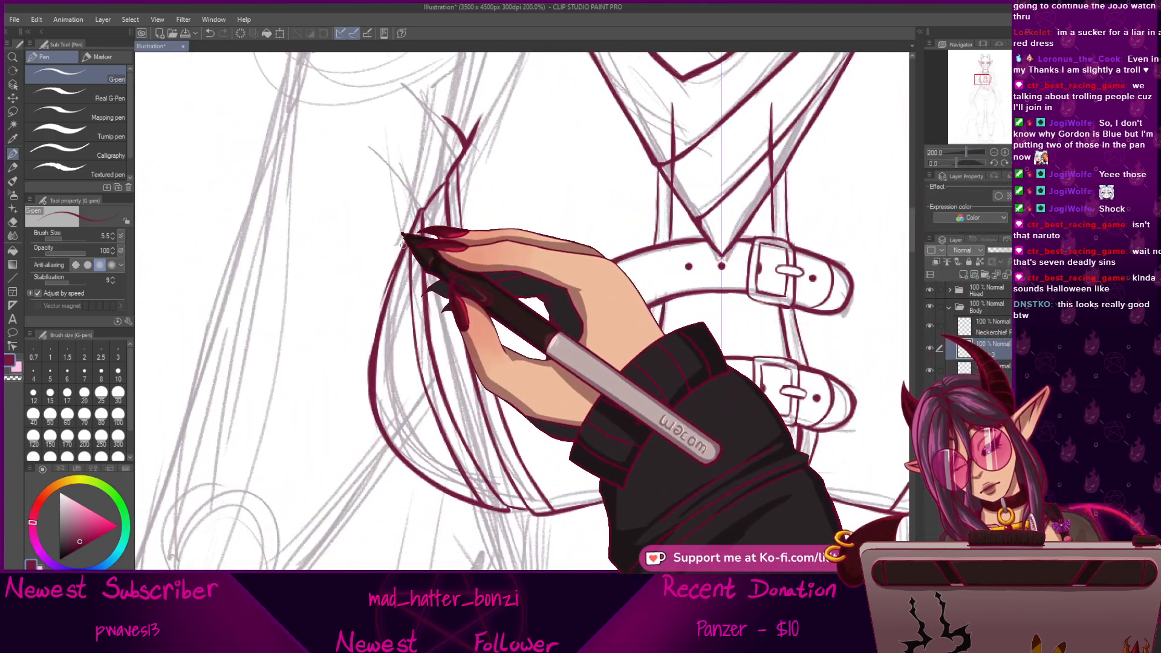
left_click_drag(381, 302, 369, 366)
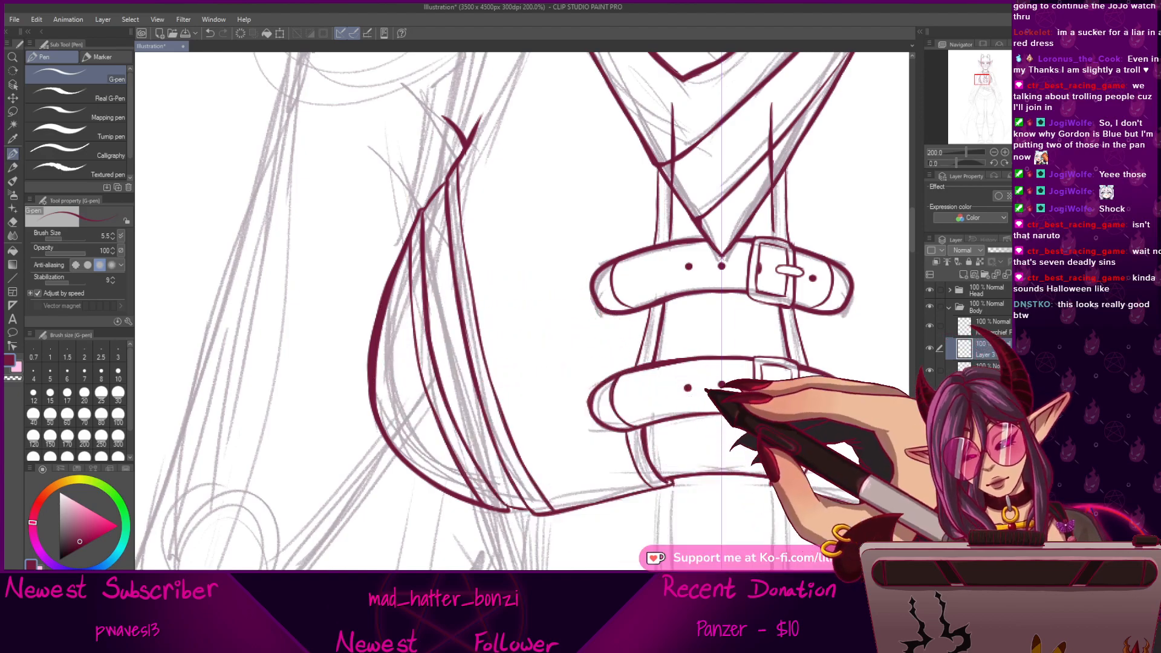
left_click_drag(696, 391, 587, 487)
scroll(522, 332, "down", 8)
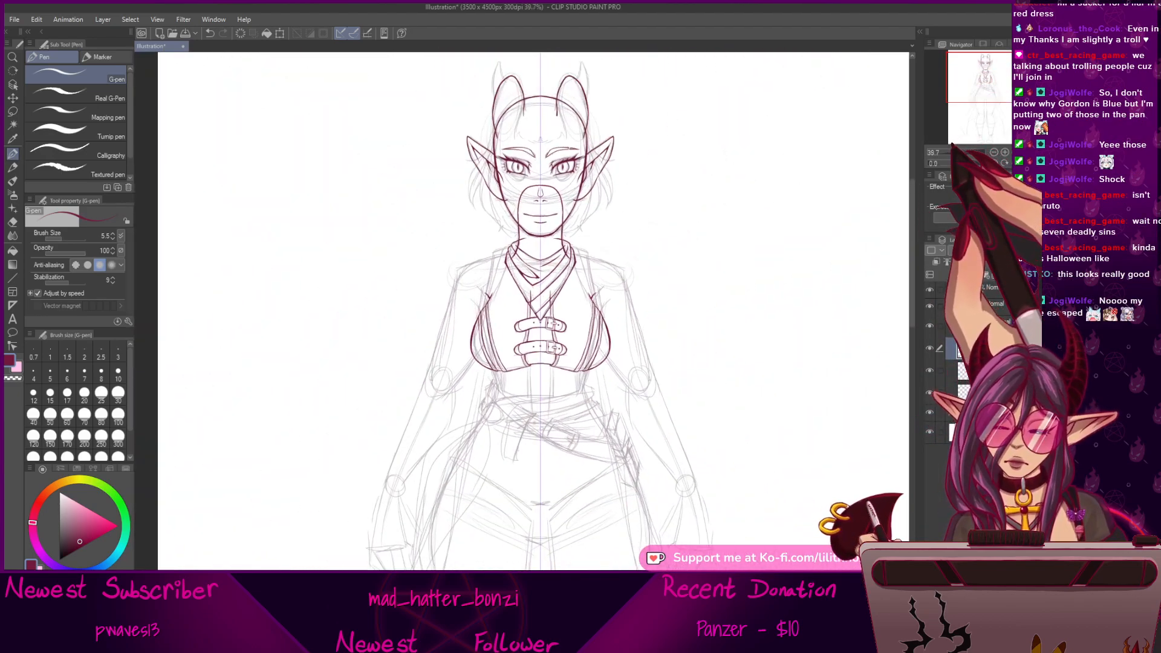
left_click_drag(954, 153, 962, 153)
left_click_drag(745, 407, 738, 239)
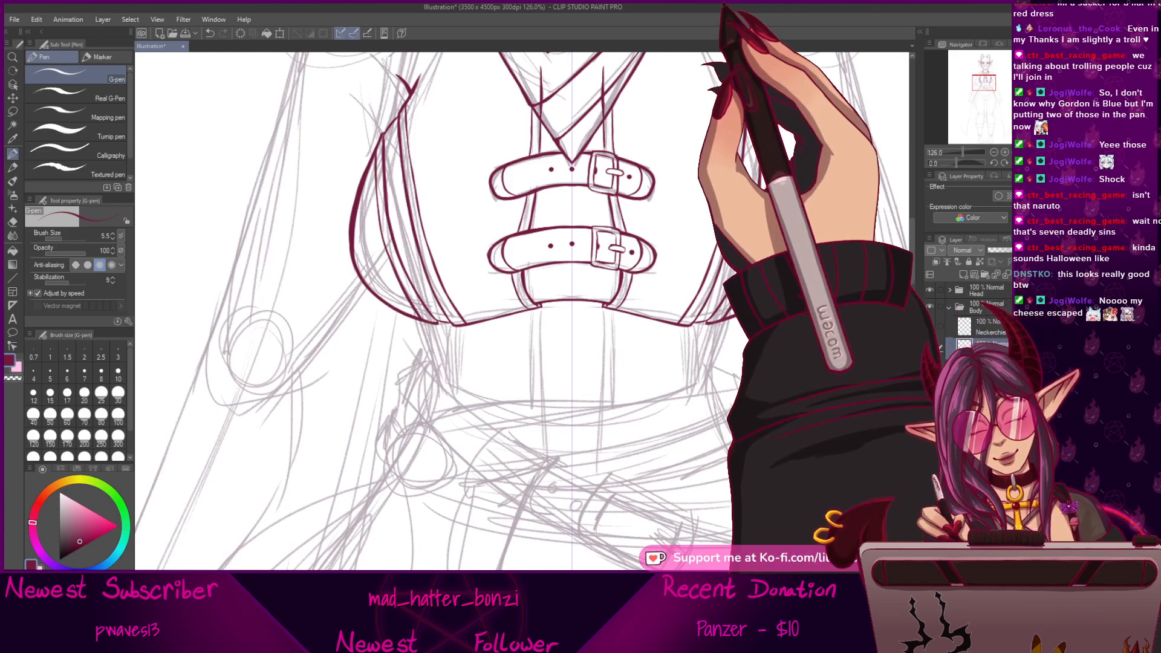
Name the top's line-art layer Booba and extend the outer edge lines of the front opening upwards across the neckerchief.
left_click(968, 152)
left_click_drag(702, 221, 628, 475)
left_click_drag(563, 286, 579, 391)
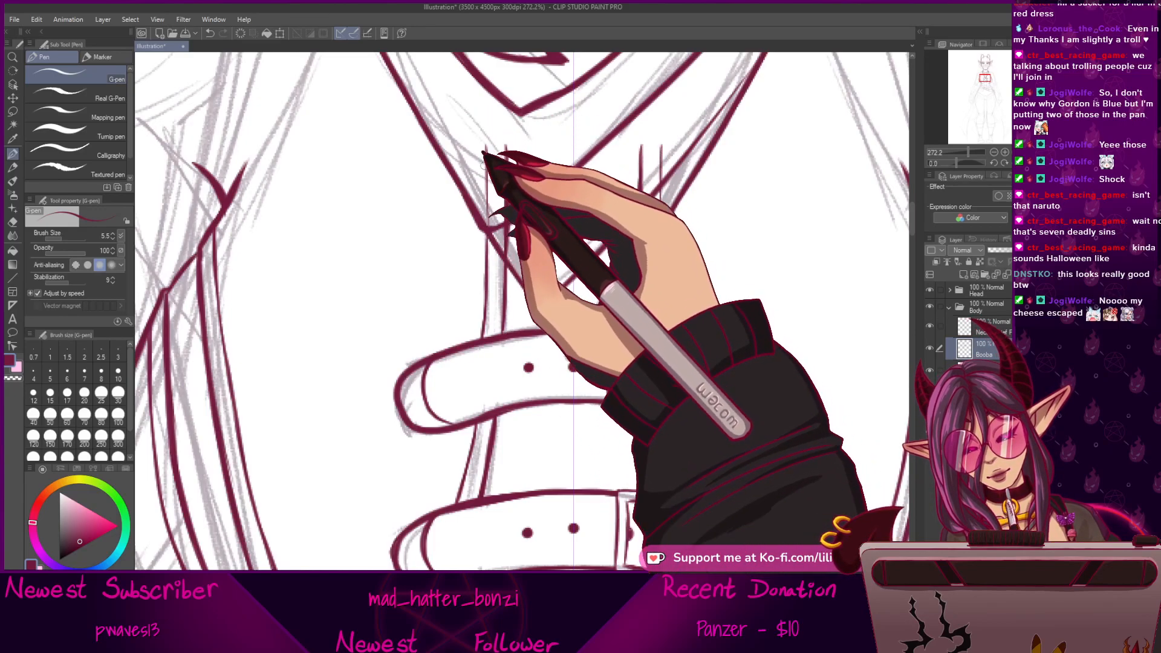
mouse_move(728, 433)
left_mouse_down()
mouse_move(748, 375)
mouse_move(740, 392)
left_mouse_up()
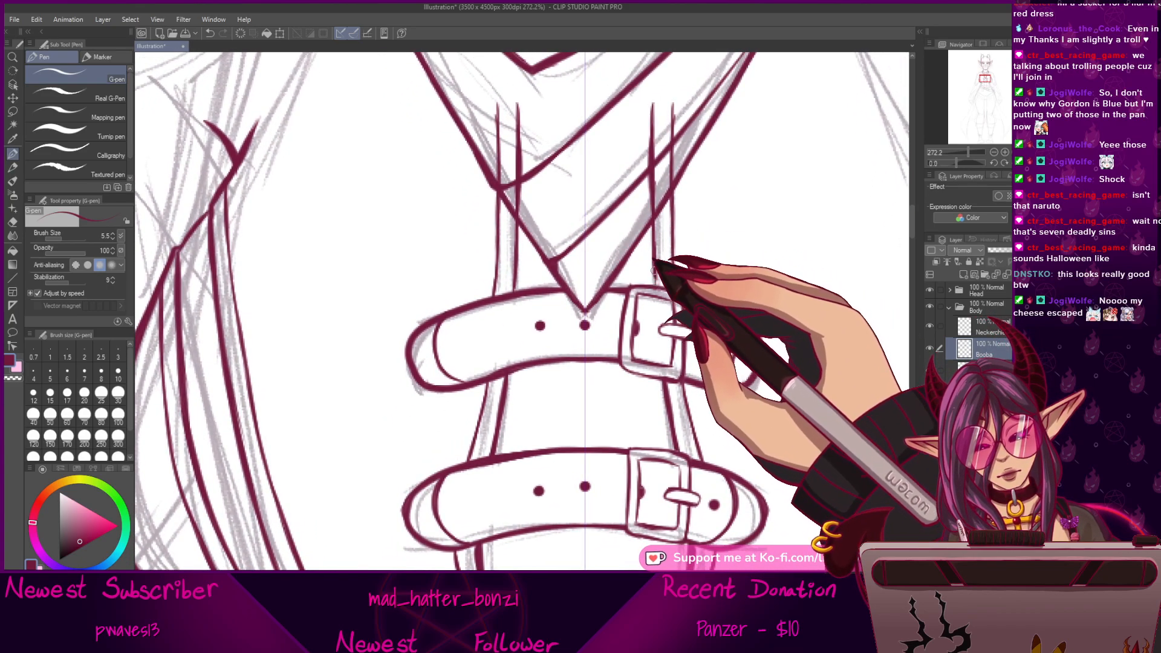
left_click_drag(693, 455, 671, 373)
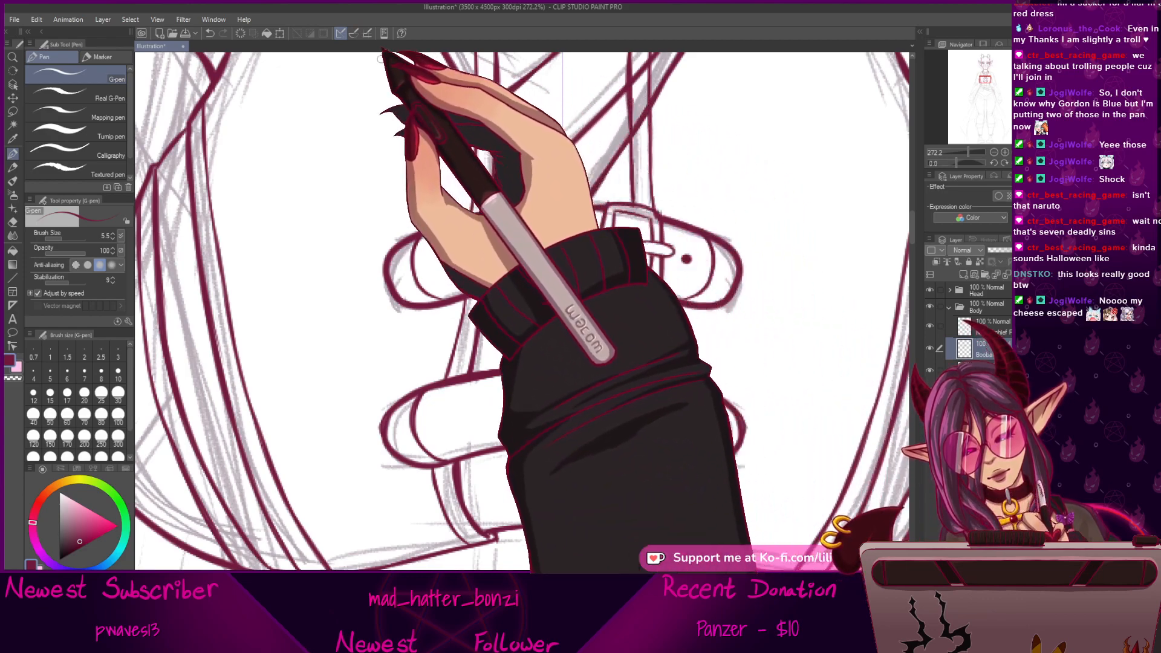
Start a new layer beneath the Booba layer and lower the Booba layer's opacity to 57%.
scroll(522, 311, "down", 5)
scroll(960, 143, "up", 5)
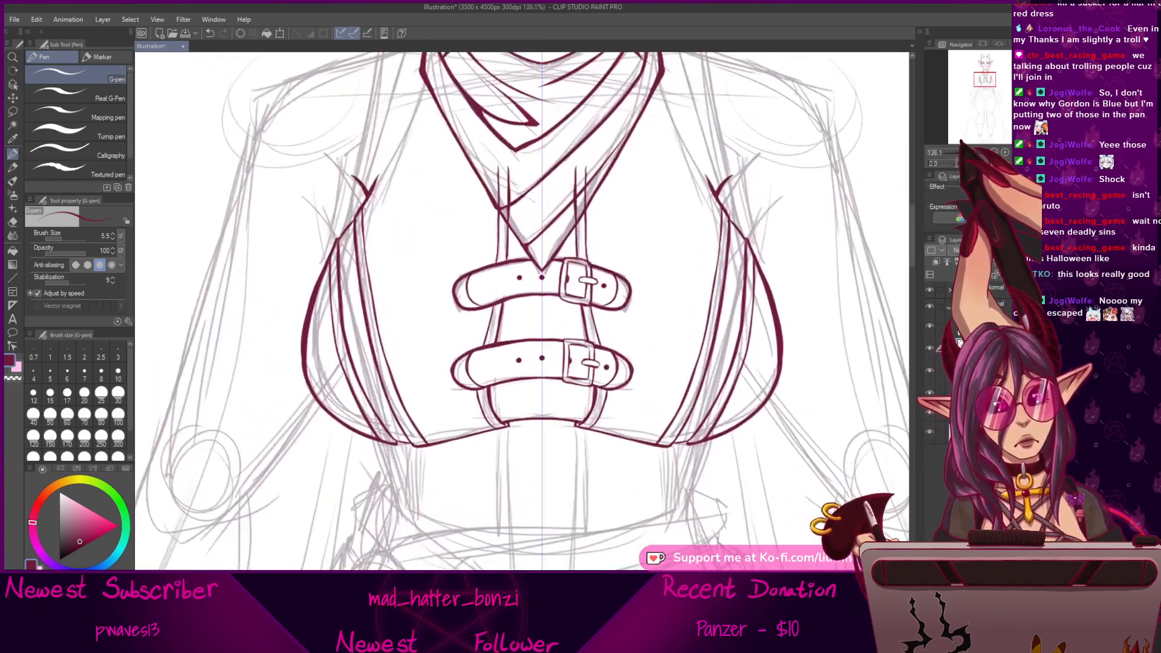
left_click_drag(718, 447, 715, 313)
mouse_move(724, 106)
left_mouse_down()
mouse_move(743, 223)
mouse_move(750, 550)
mouse_move(752, 306)
mouse_move(736, 214)
left_mouse_up()
left_click_drag(713, 369, 675, 431)
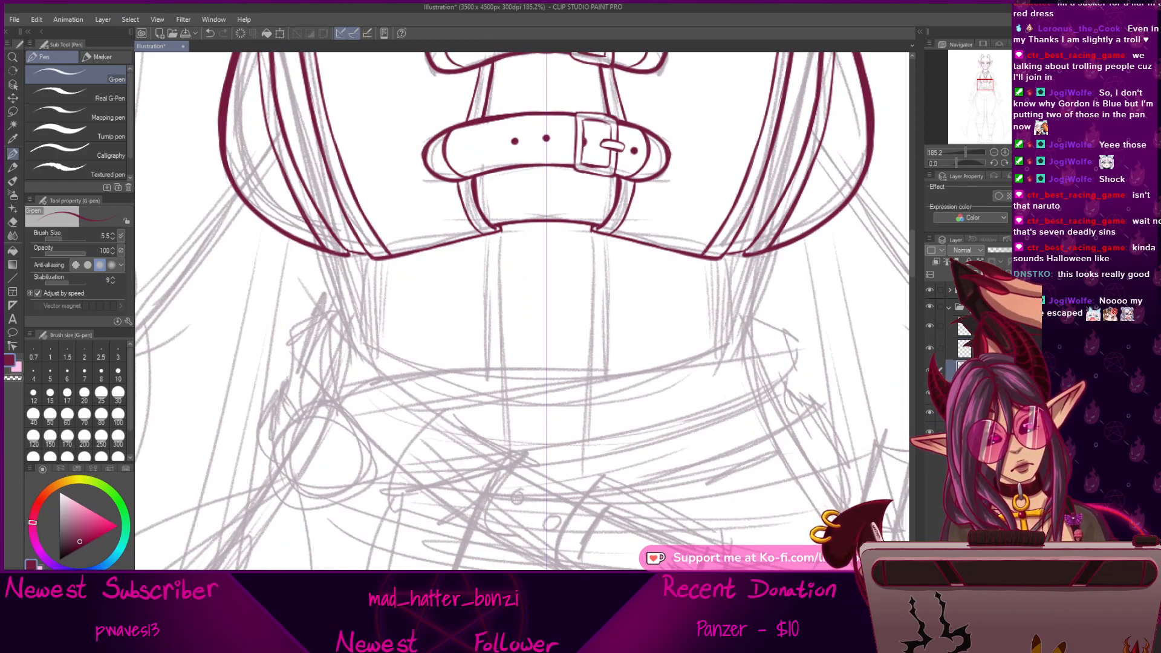
mouse_move(587, 331)
left_mouse_down()
mouse_move(653, 409)
mouse_move(658, 437)
left_mouse_up()
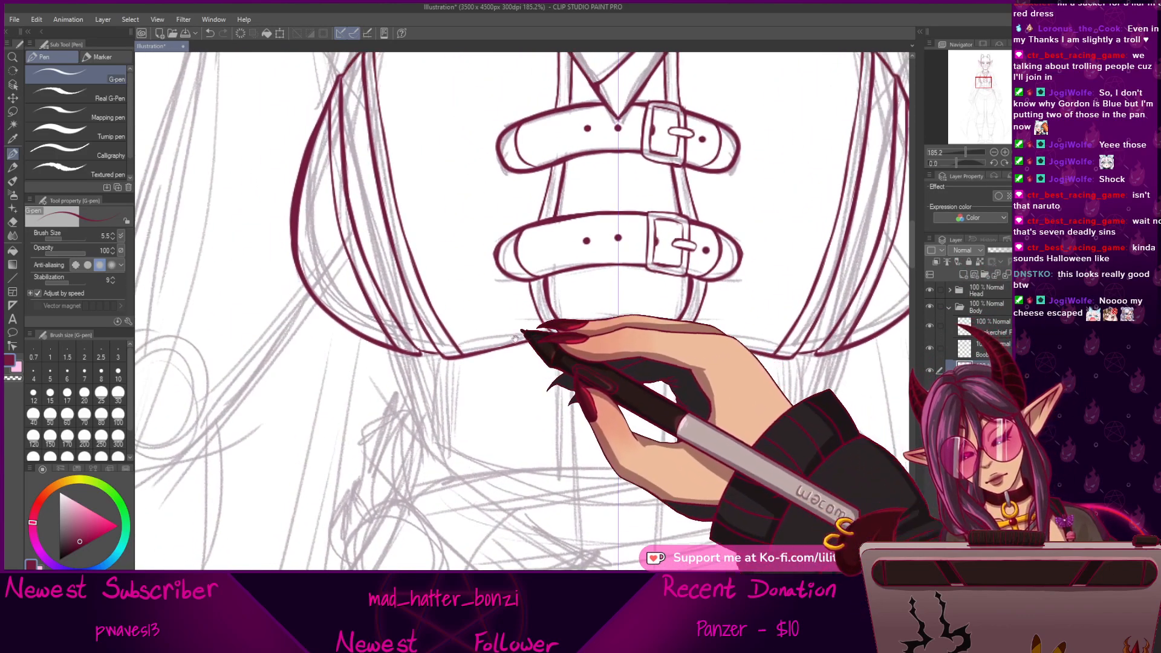
left_click_drag(464, 317, 454, 251)
left_click_drag(410, 204, 431, 241)
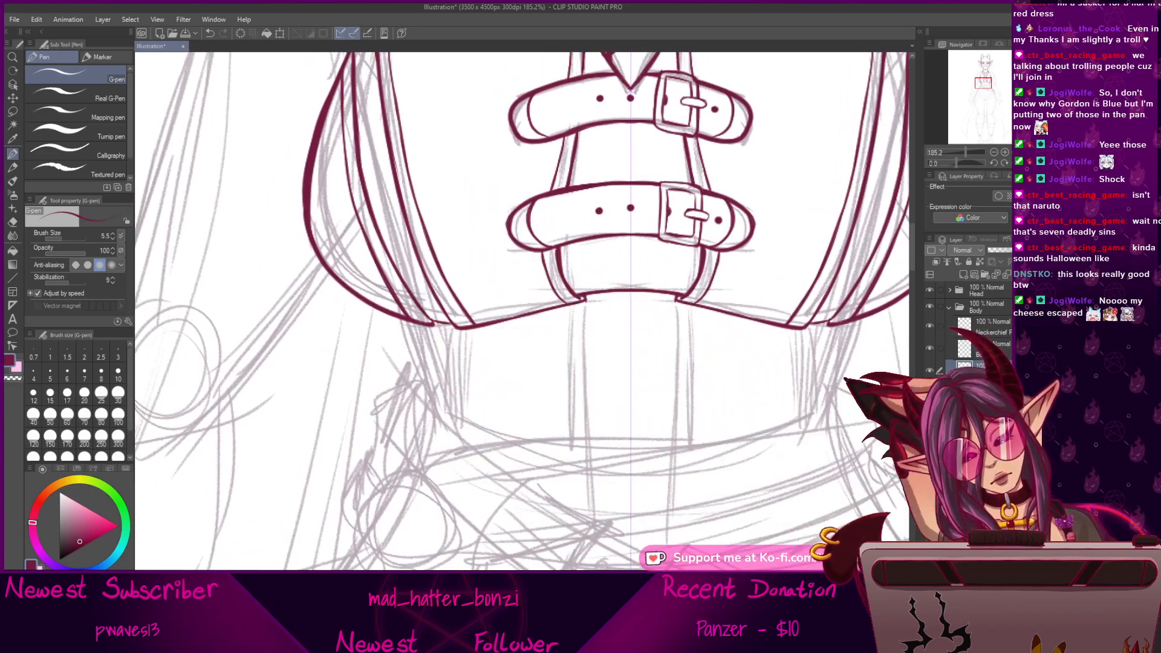
left_click(1011, 250)
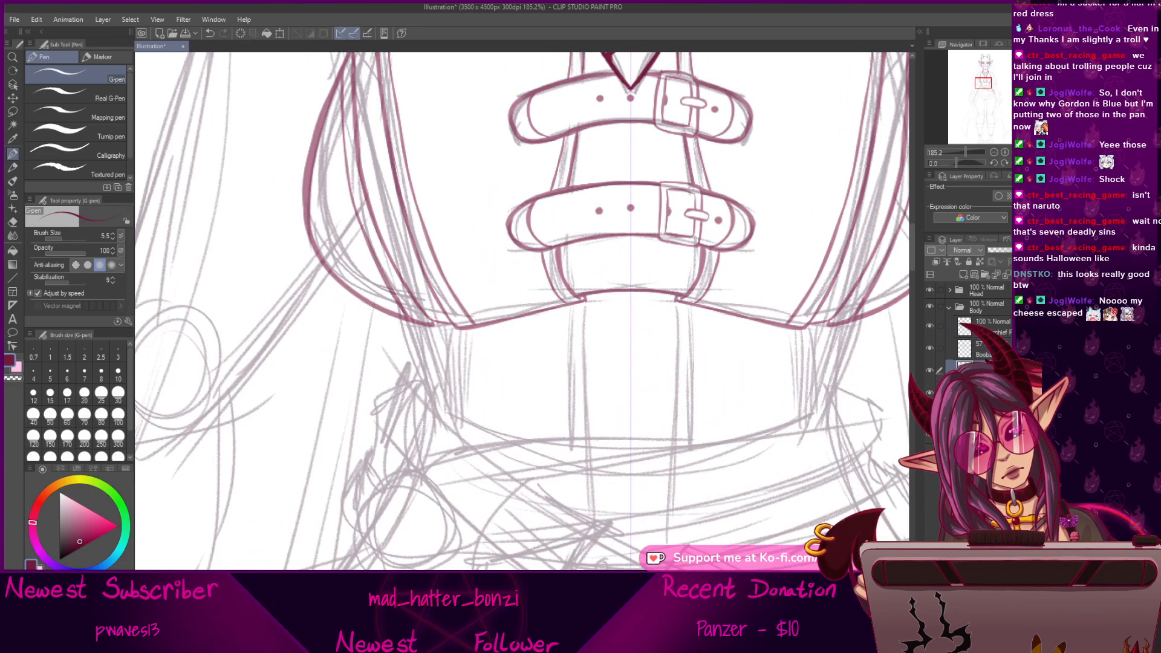
Ink mirrored torso side contours from below the armpits down through the waist to the hips.
left_click_drag(555, 383, 553, 390)
mouse_move(396, 203)
left_mouse_down()
mouse_move(413, 396)
mouse_move(416, 267)
left_mouse_up()
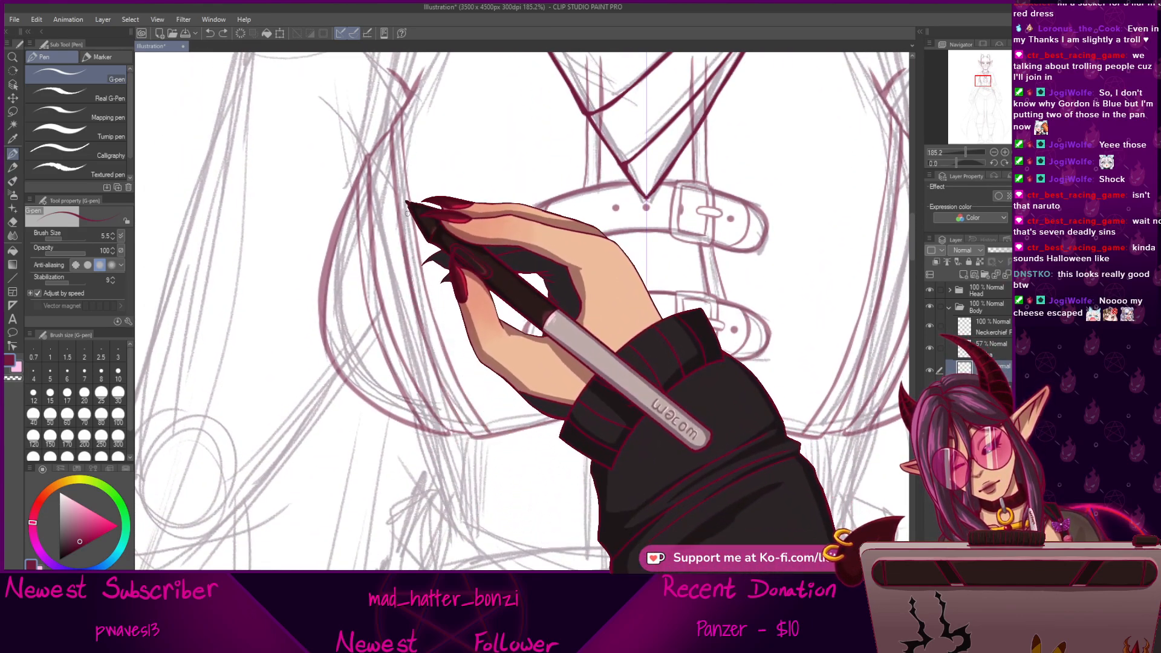
left_click_drag(407, 216, 409, 145)
left_click_drag(446, 461, 461, 309)
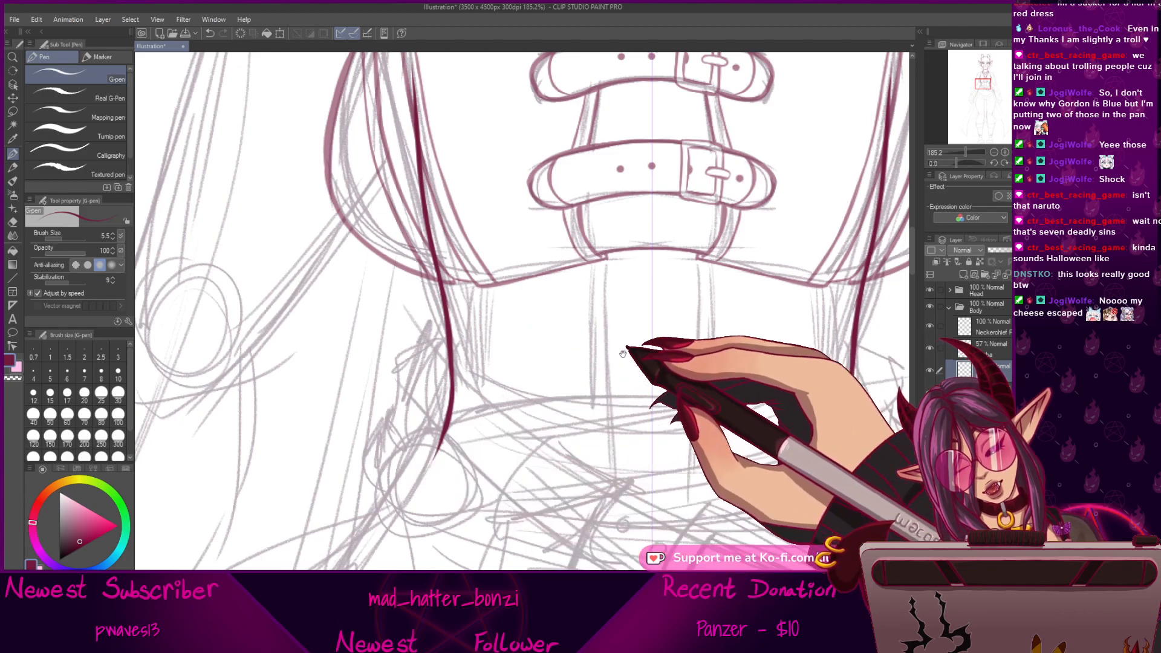
left_click_drag(450, 302, 452, 393)
left_click_drag(454, 151, 463, 491)
Ink a mirrored curved contour from the neckerchief's outer edges down to the armpits, undoing unsatisfactory strokes.
left_click_drag(399, 309, 408, 282)
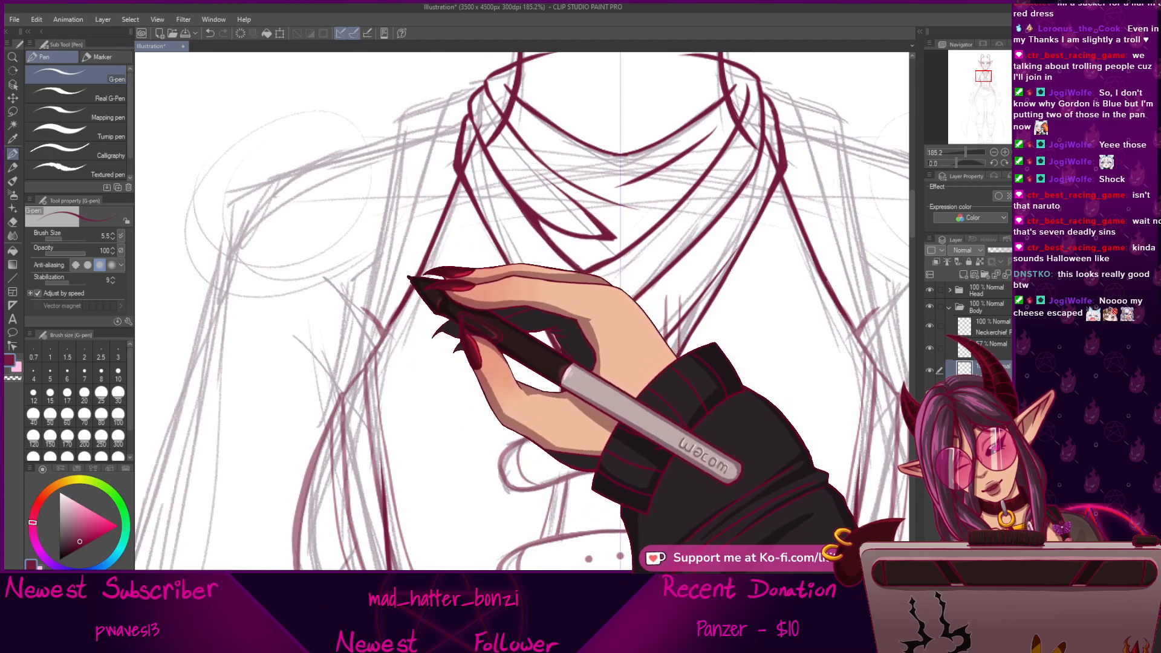
left_click_drag(401, 308, 390, 503)
key("ctrl+z")
mouse_move(399, 287)
left_mouse_down()
mouse_move(446, 202)
mouse_move(427, 184)
left_mouse_up()
mouse_move(405, 238)
left_mouse_down()
mouse_move(380, 375)
mouse_move(404, 519)
left_mouse_up()
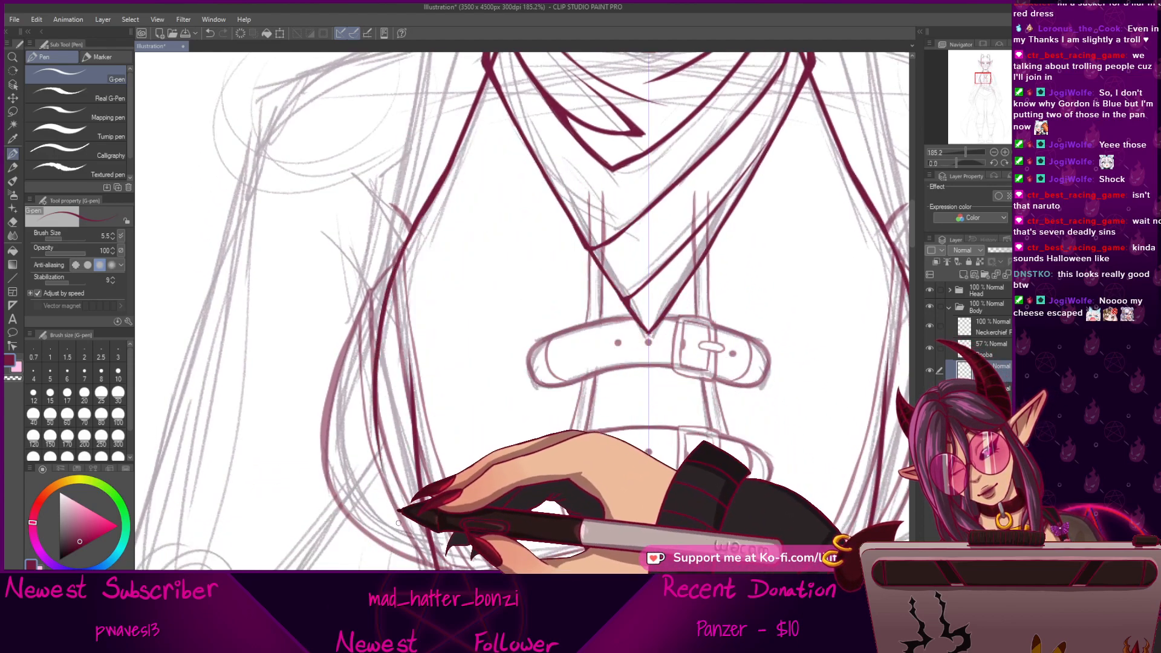
left_click_drag(428, 325, 406, 181)
key("ctrl+z")
left_click_drag(428, 142, 430, 302)
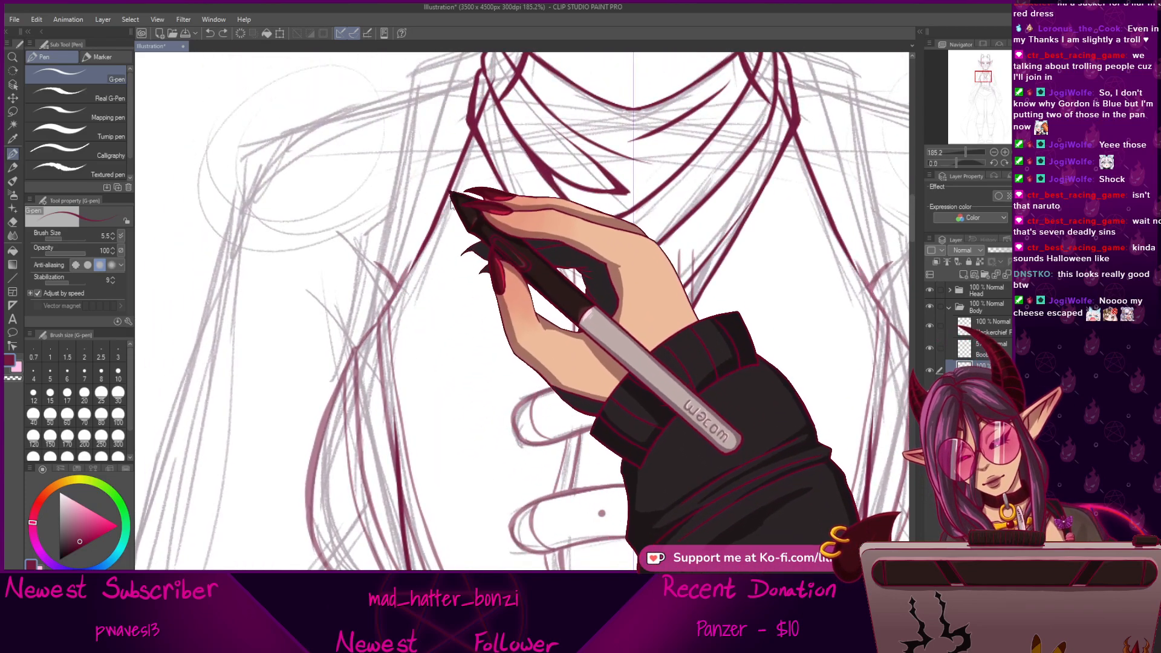
mouse_move(482, 86)
left_mouse_down()
mouse_move(422, 266)
mouse_move(438, 218)
mouse_move(401, 286)
left_mouse_up()
key("ctrl+z")
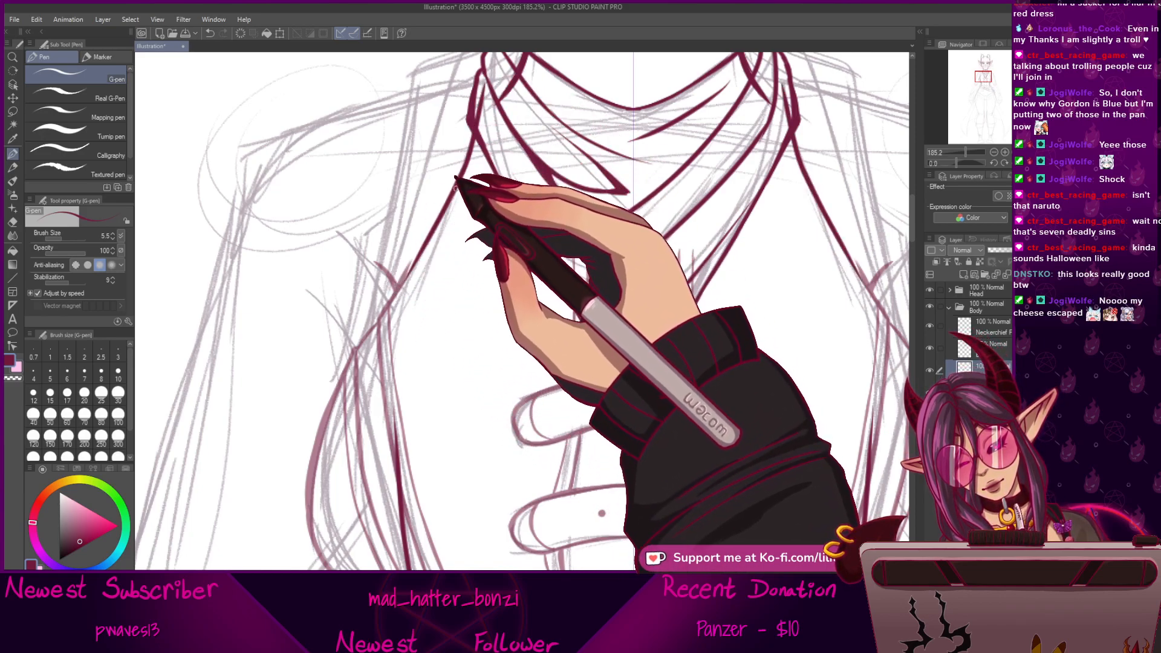
Rework the mirrored contour at the armpits, continuing it downwards to join the torso side lines.
left_click_drag(471, 175, 391, 294)
left_click_drag(432, 227, 376, 354)
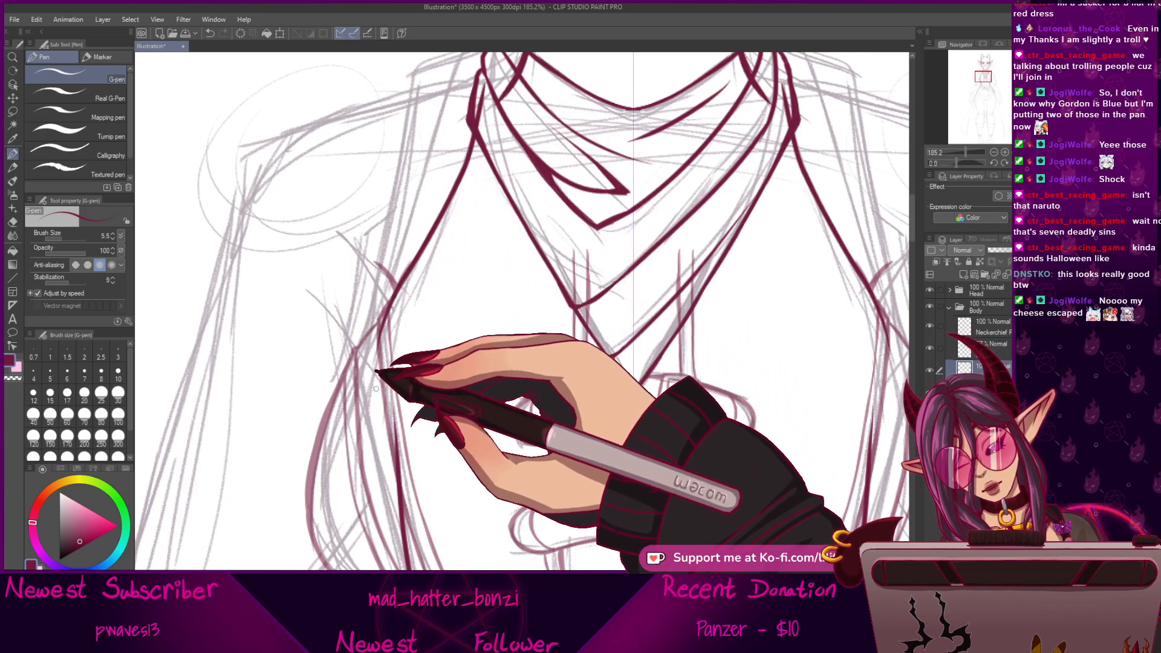
key("ctrl+z")
mouse_move(396, 293)
left_mouse_down()
mouse_move(382, 348)
mouse_move(389, 426)
left_mouse_up()
key("ctrl+z")
left_click_drag(388, 292, 399, 471)
left_click_drag(391, 310, 393, 442)
Ink a mirrored pair of near-vertical lines down the middle of the abdomen, from below the lower buckled strap to the belt sketch.
left_click_drag(706, 454, 730, 235)
left_click_drag(789, 354, 728, 464)
left_click_drag(781, 285, 726, 257)
left_click_drag(712, 396, 744, 263)
left_click_drag(713, 355, 701, 418)
mouse_move(563, 280)
left_mouse_down()
mouse_move(555, 272)
mouse_move(557, 282)
left_mouse_up()
left_click_drag(637, 226, 636, 261)
left_click_drag(540, 227, 544, 320)
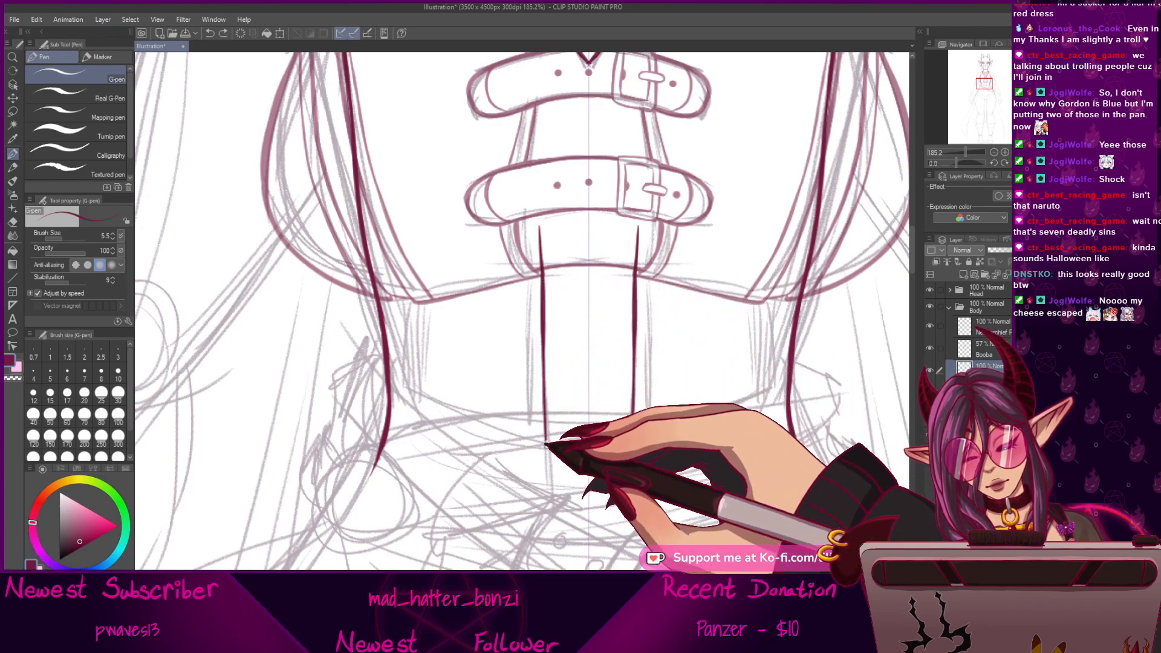
left_click_drag(548, 528, 548, 543)
Retrace the two vertical abdomen lines to give them more weight below the top's hem.
mouse_move(649, 413)
left_mouse_down()
mouse_move(622, 359)
mouse_move(627, 294)
left_mouse_up()
left_click_drag(532, 225, 543, 278)
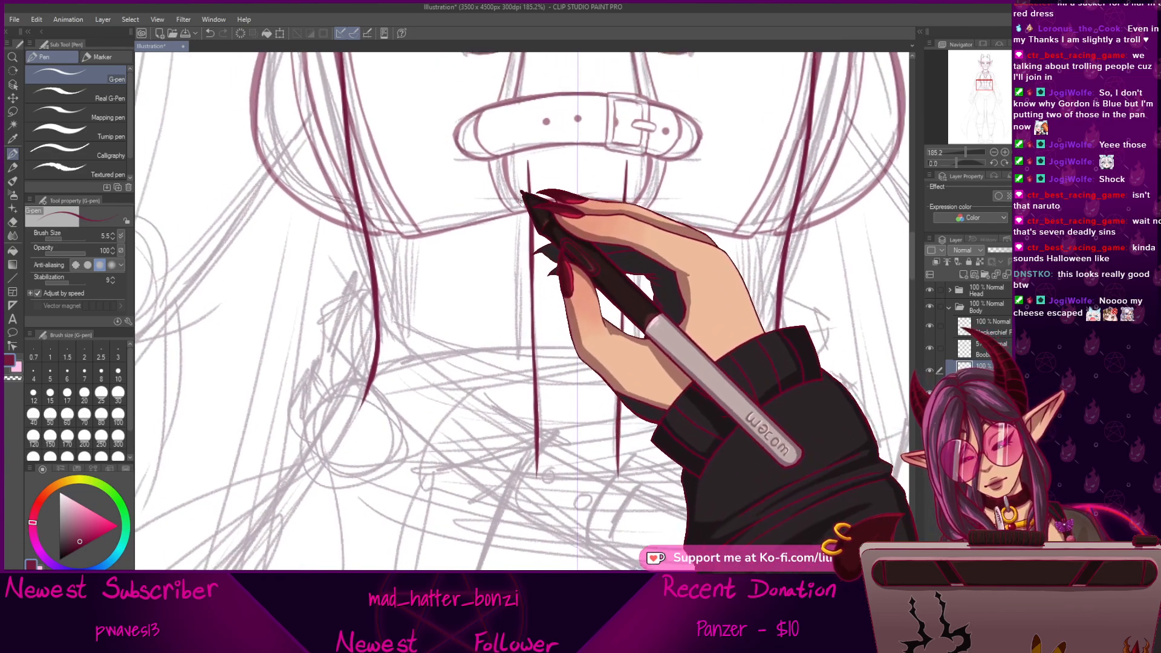
left_click_drag(521, 192, 528, 214)
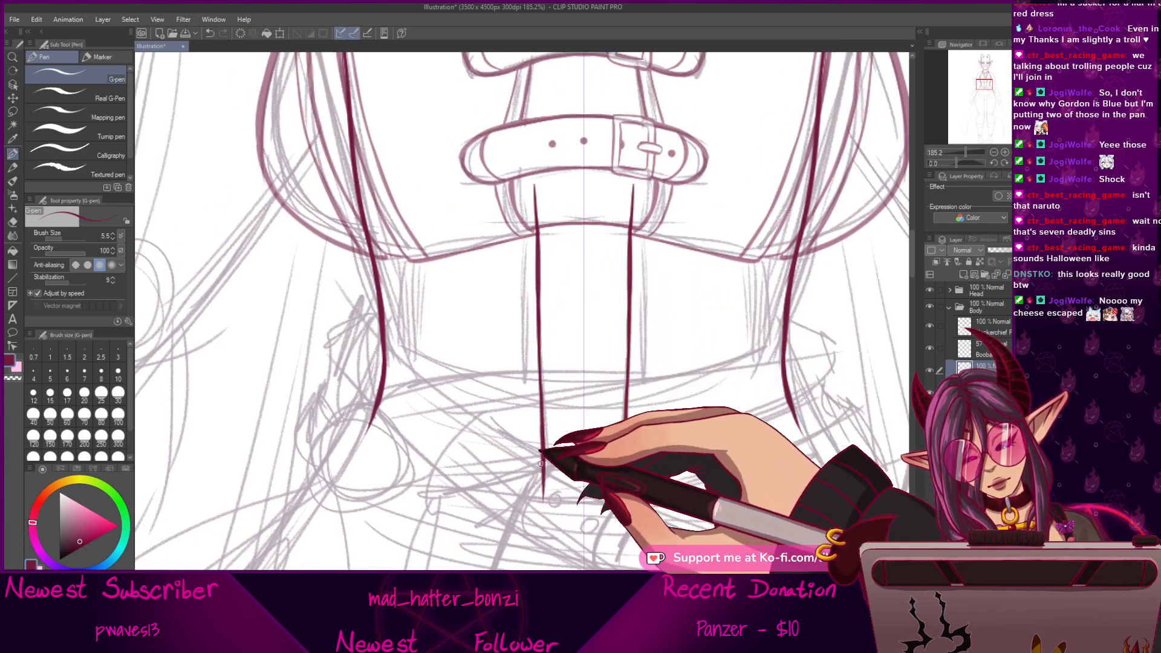
left_click_drag(584, 417, 612, 471)
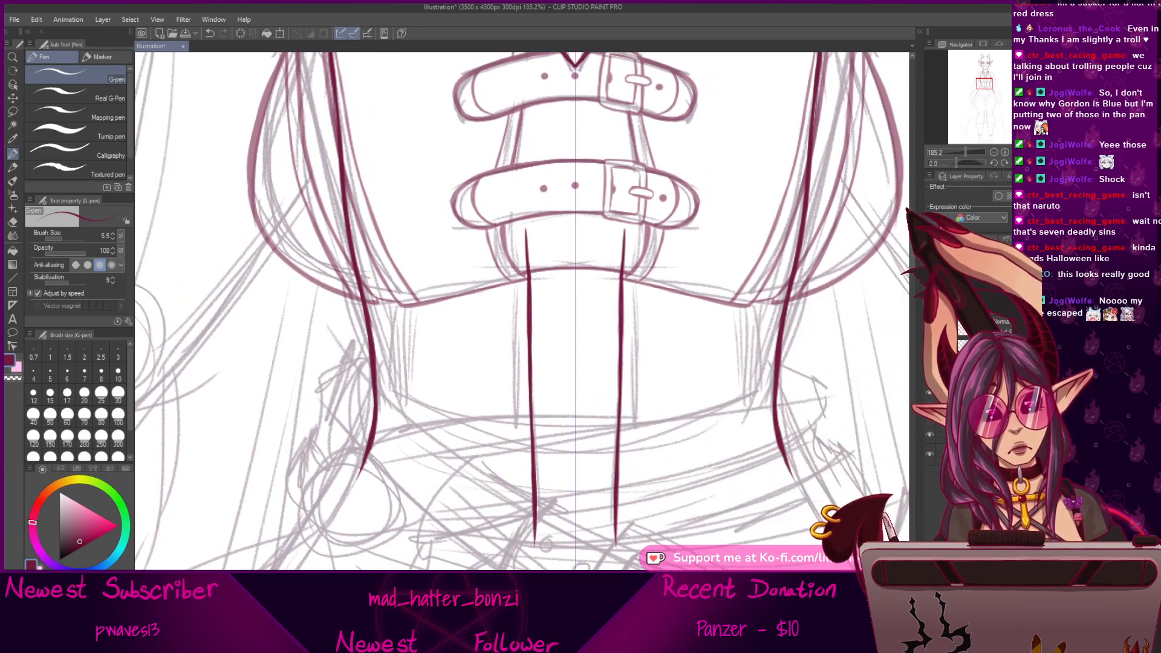
Ink a mirrored horizontal strap with rounded ends across the two abdomen lines, just below the top's hem.
left_click_drag(605, 472, 351, 374)
left_click_drag(474, 256, 470, 238)
mouse_move(474, 285)
left_mouse_down()
mouse_move(476, 254)
mouse_move(464, 371)
left_mouse_up()
key("ctrl+z")
mouse_move(478, 236)
left_mouse_down()
mouse_move(461, 379)
mouse_move(462, 362)
left_mouse_up()
left_click_drag(468, 272, 462, 367)
left_click_drag(502, 223, 487, 400)
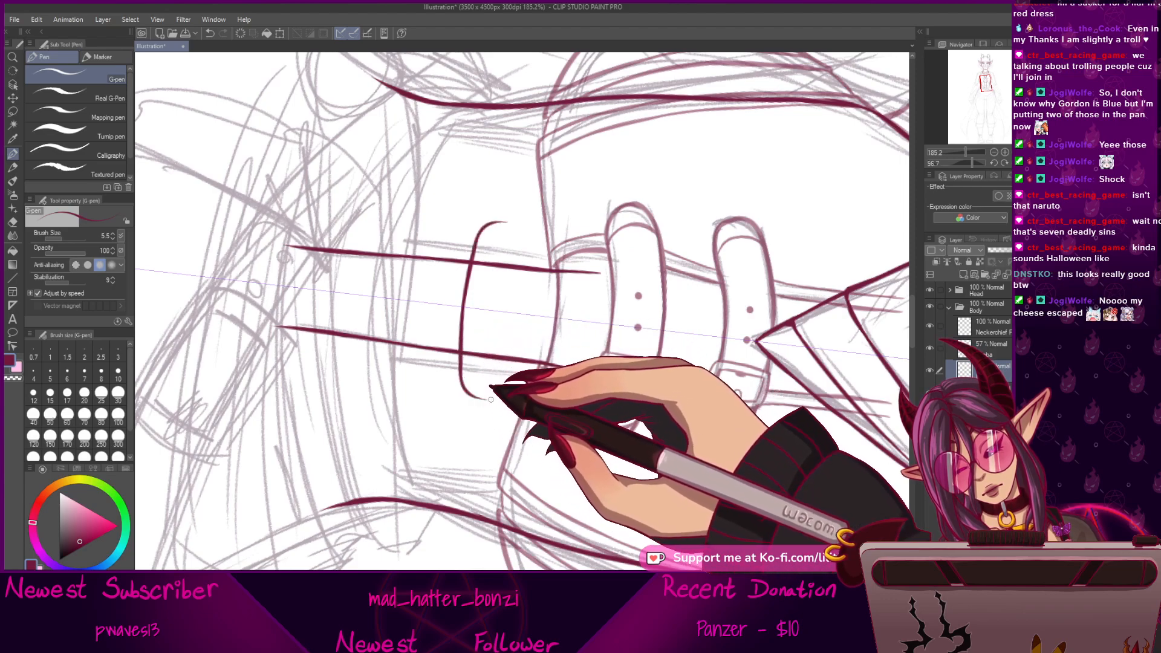
left_click_drag(502, 222, 523, 243)
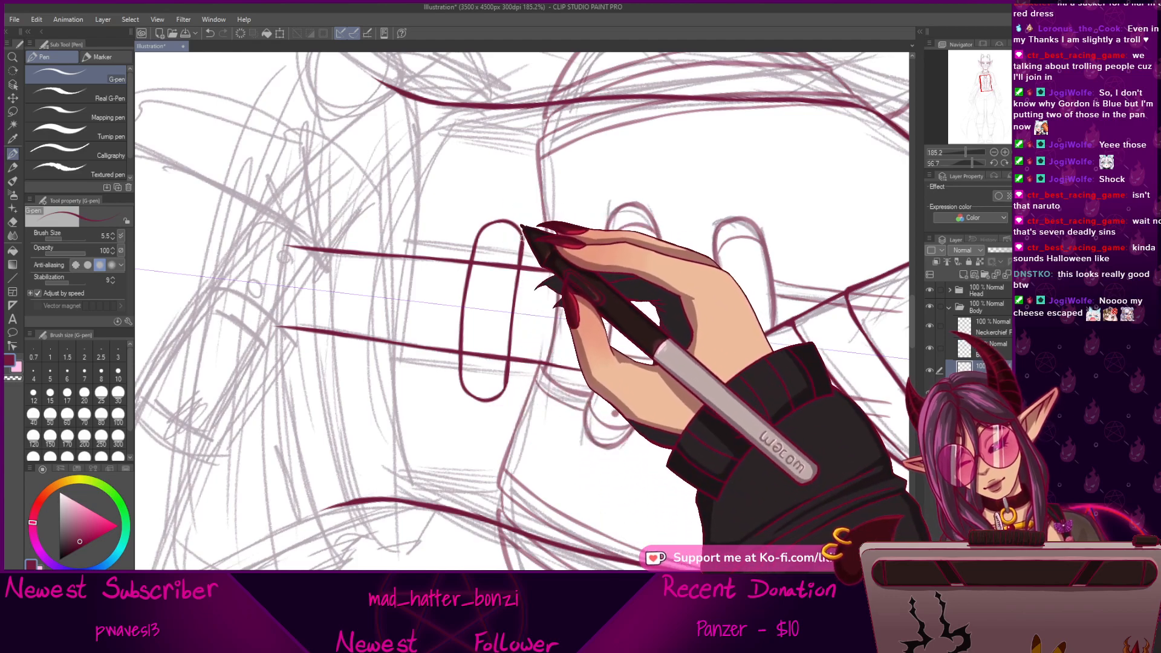
left_click(1016, 162)
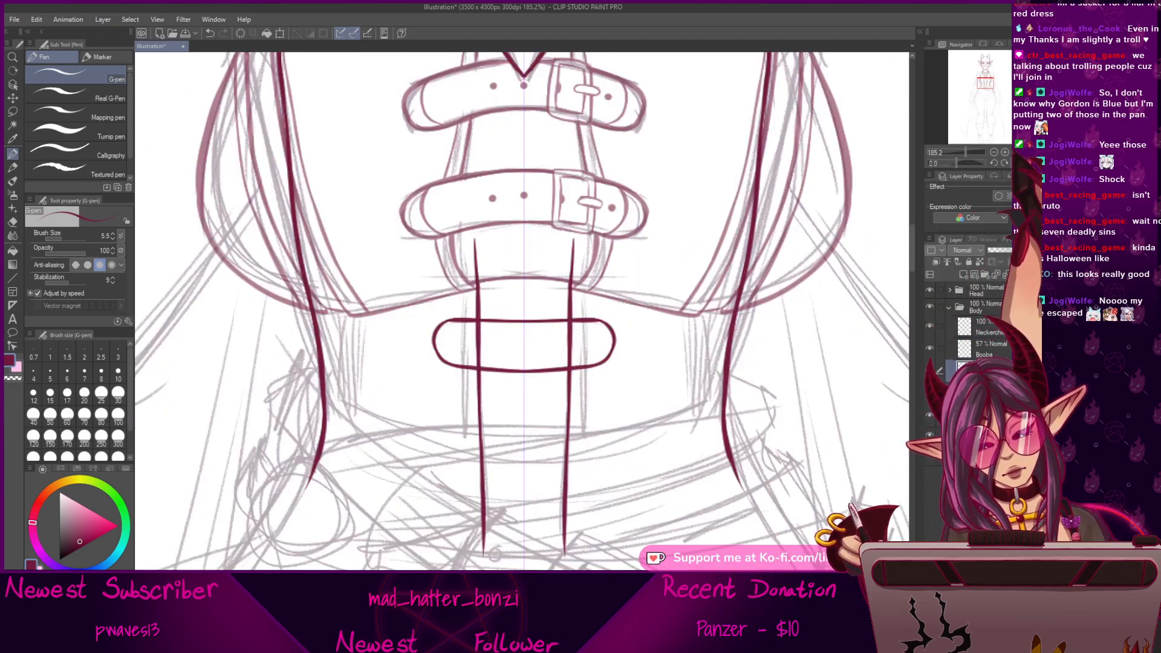
Erase the parts of the two vertical abdomen lines that run through the horizontal rounded strap.
left_click_drag(575, 393, 577, 398)
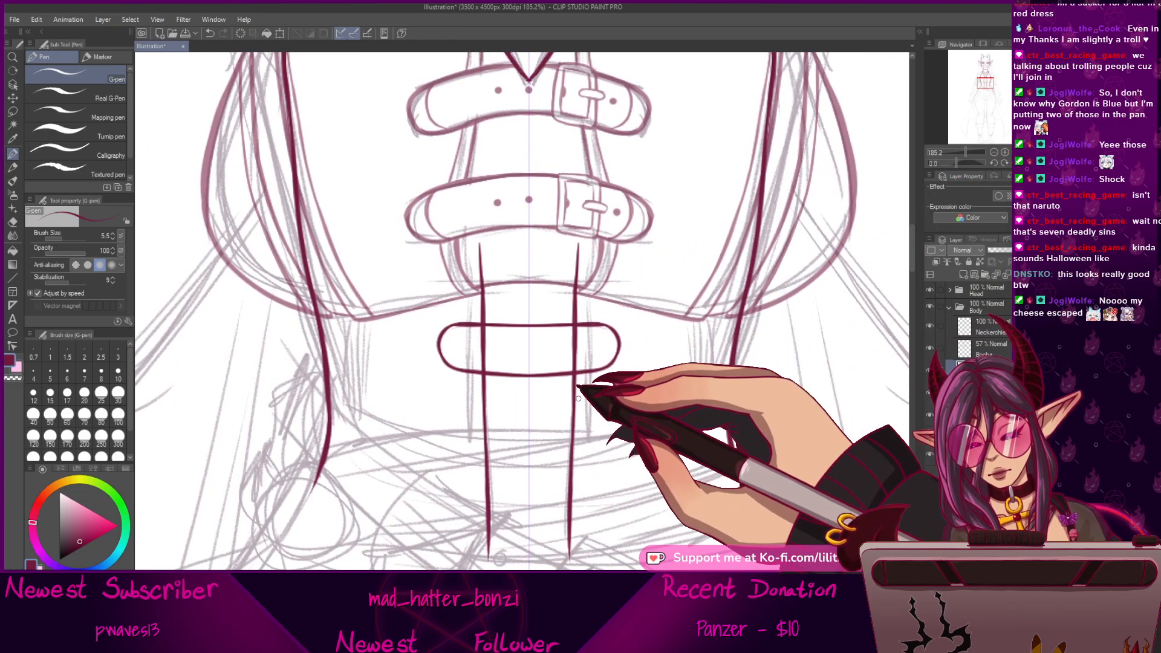
key("e")
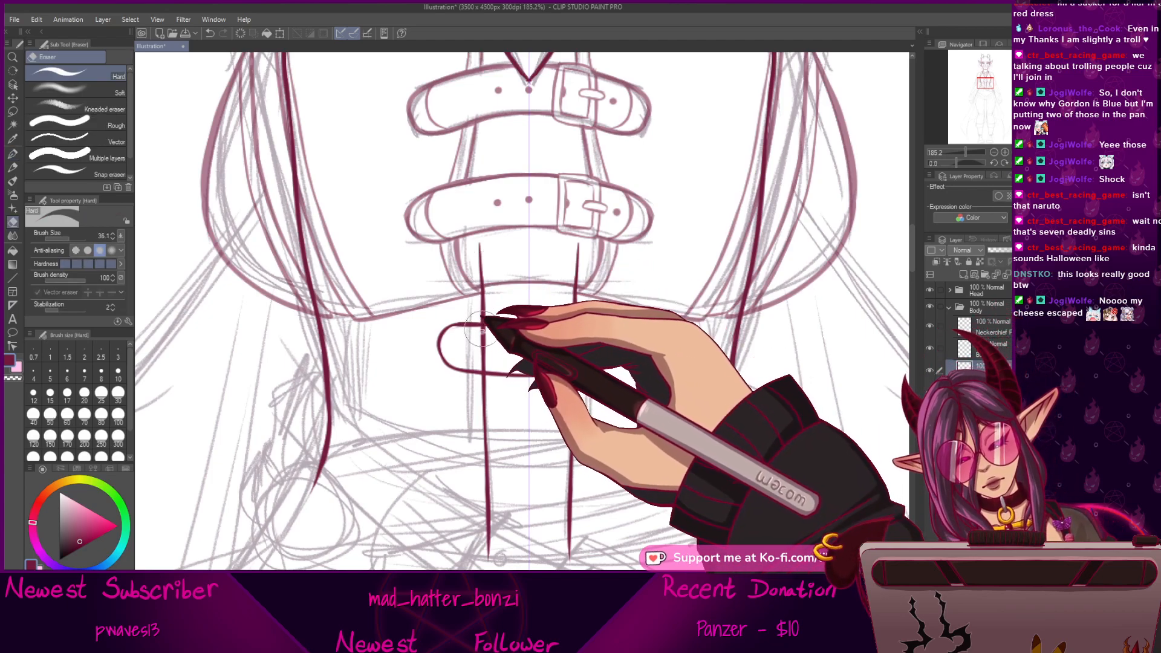
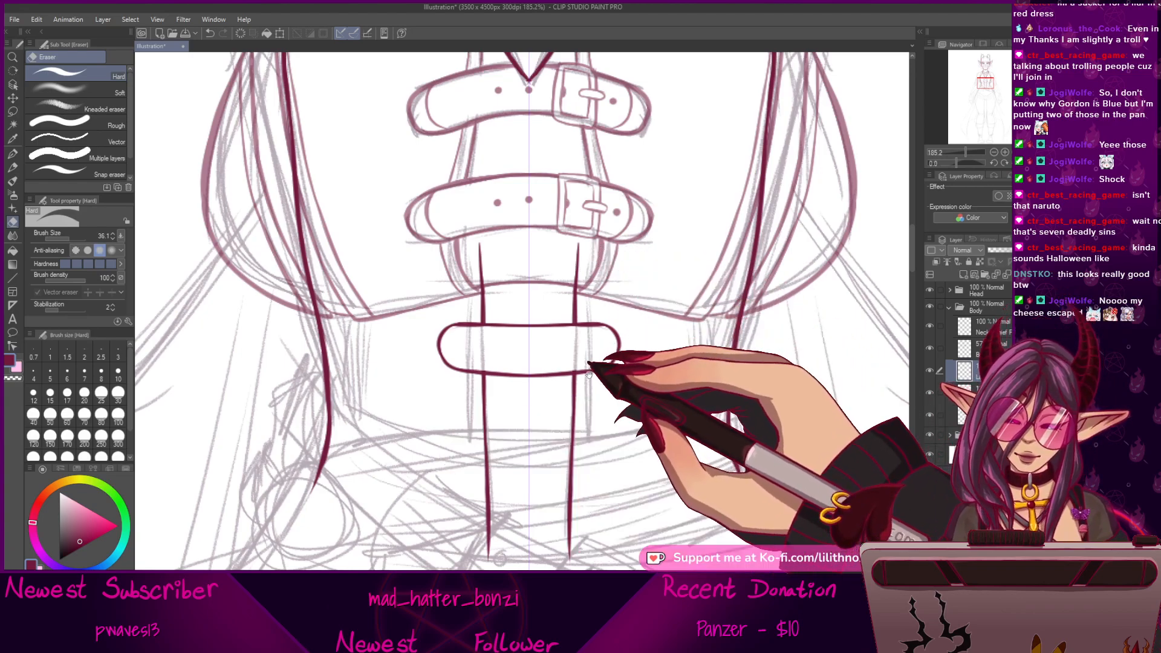
left_click_drag(569, 374, 582, 391)
Ink a mirrored curved line just inside the rounded ends of the horizontal abdomen strap.
left_click(12, 153)
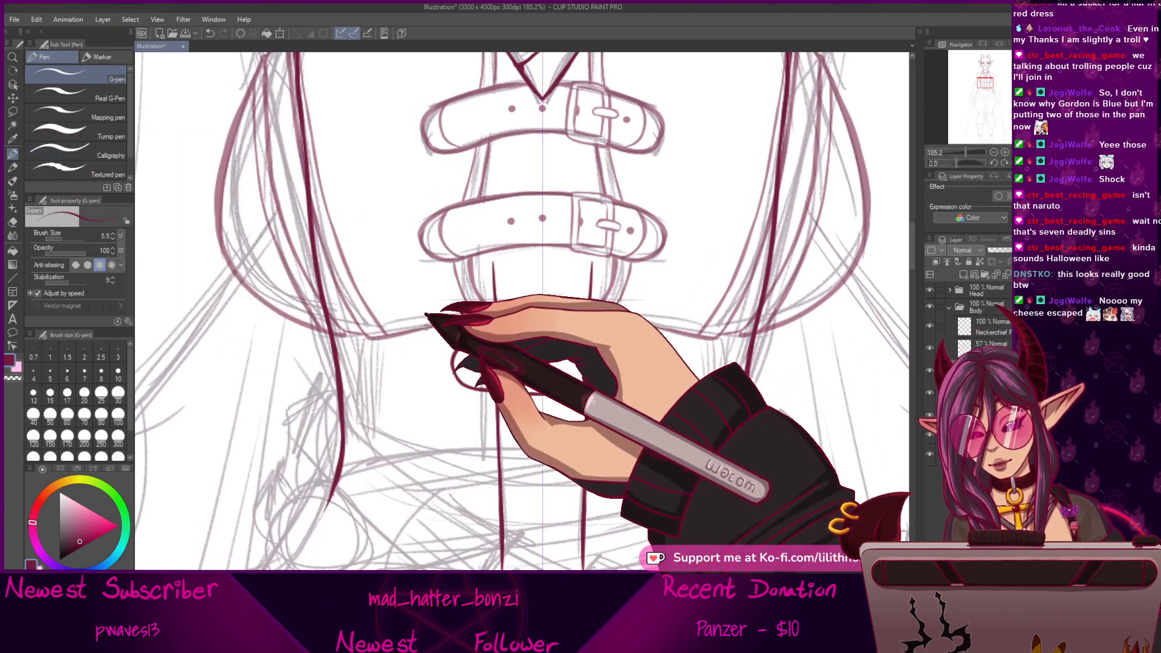
left_click_drag(471, 353, 470, 382)
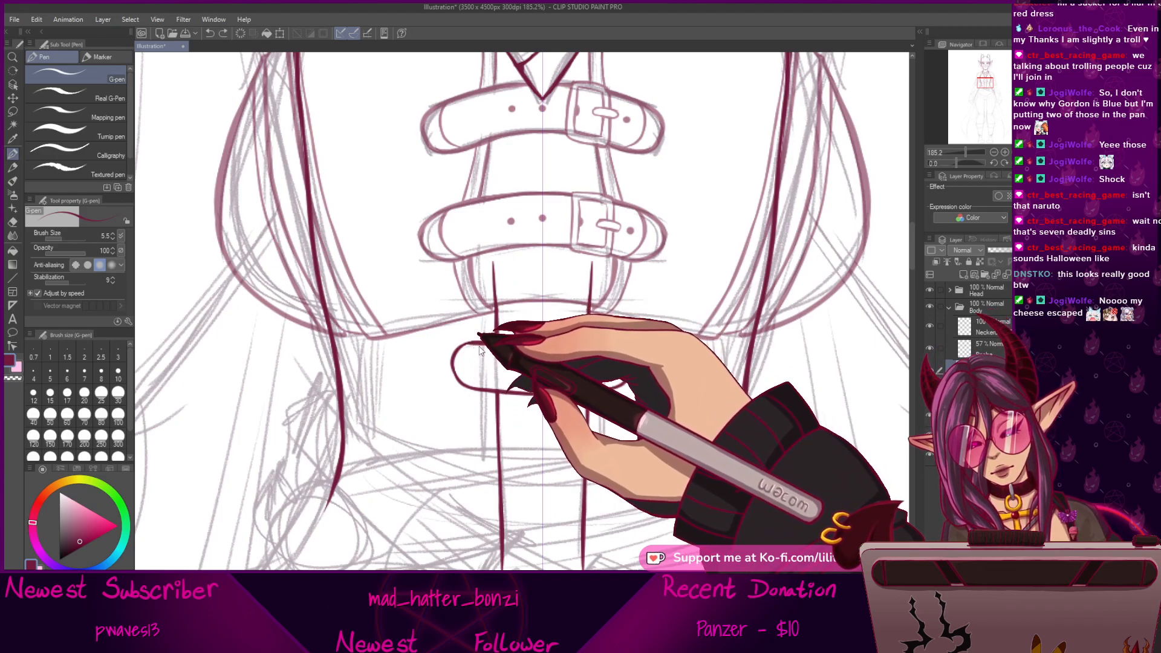
left_click_drag(469, 347, 482, 376)
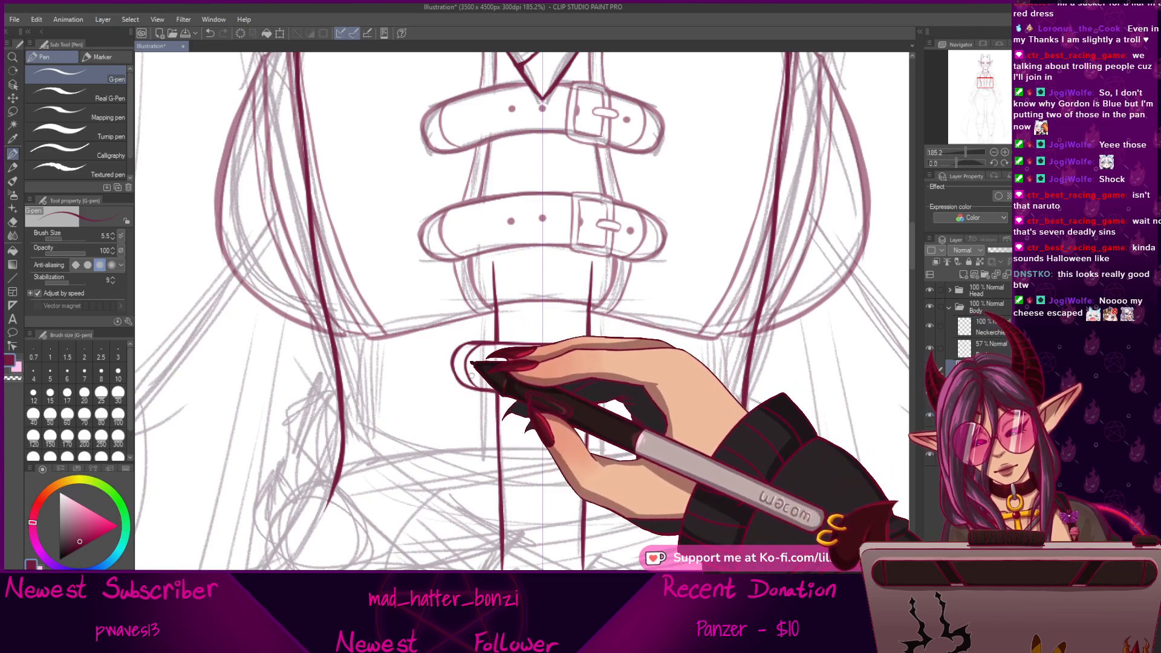
left_click_drag(575, 379, 566, 388)
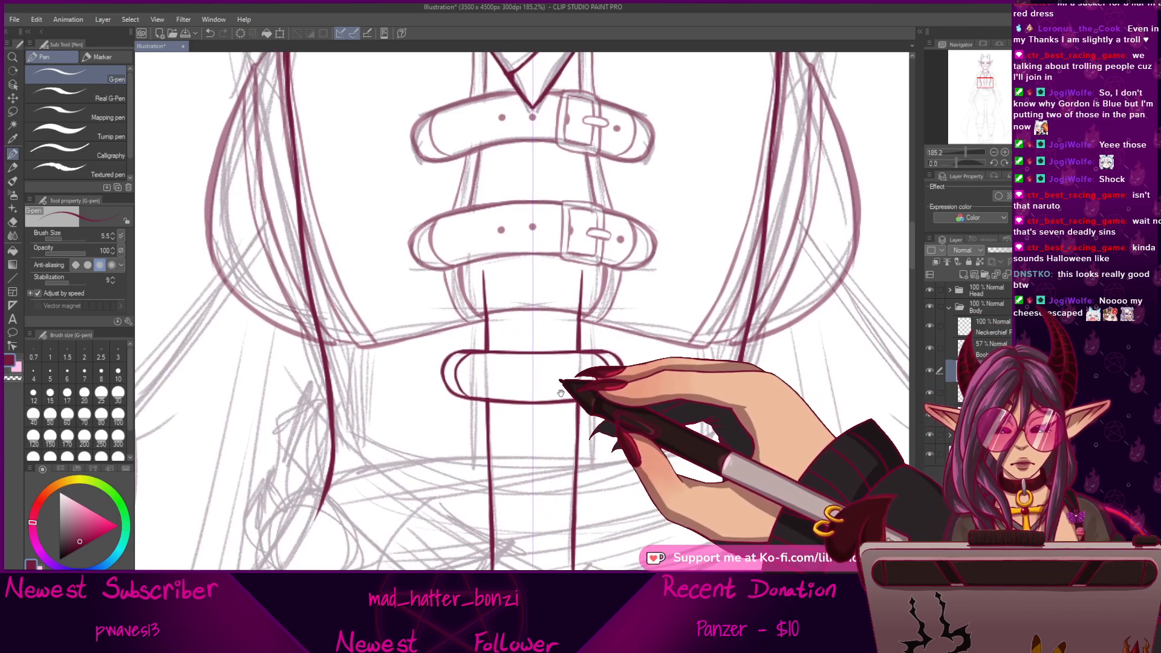
Erase the middle section of the horizontal abdomen strap's upper and lower edges, leaving a gap at the centre.
left_click(12, 221)
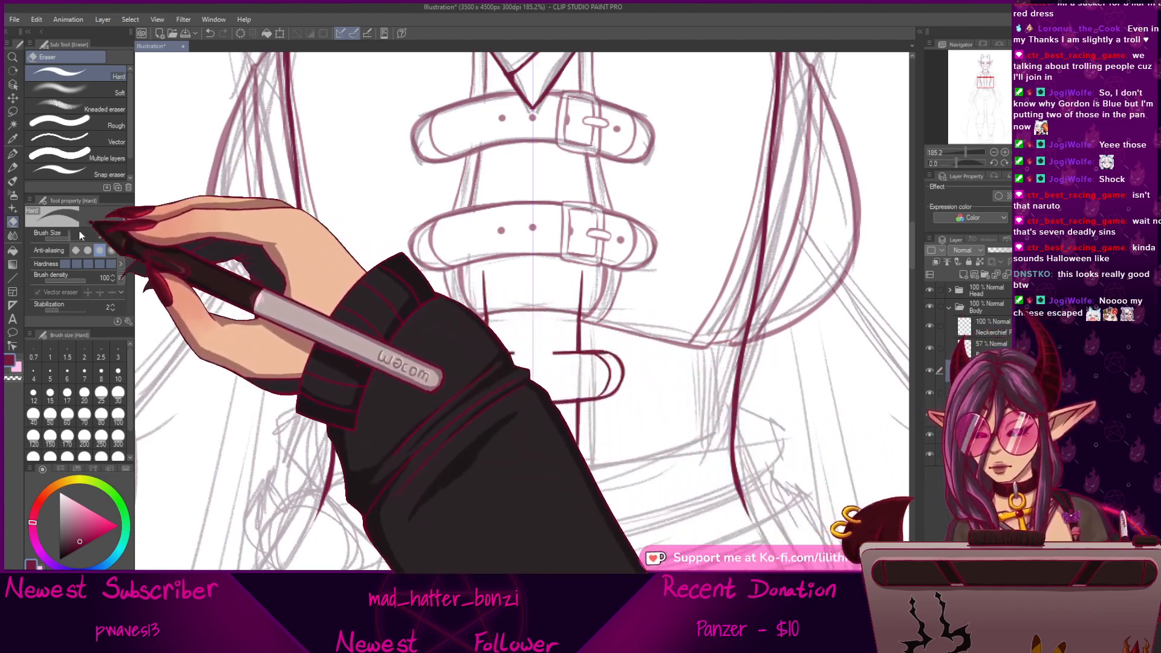
left_click(12, 153)
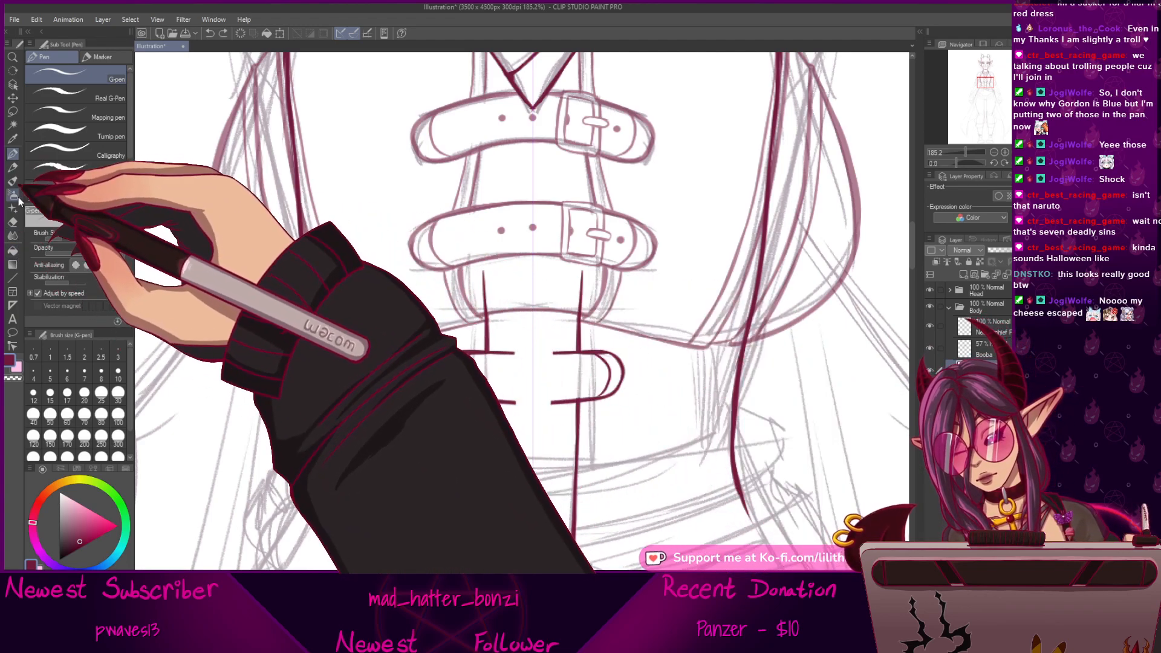
left_click(12, 221)
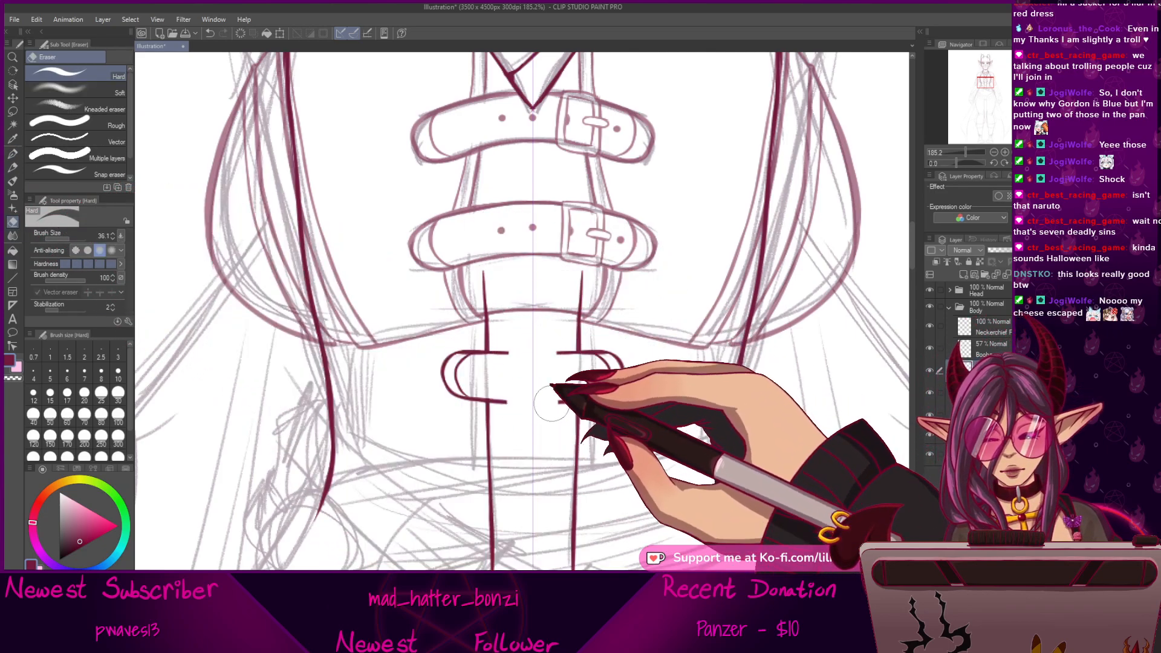
Ink a mirrored buckle frame with rounded outer and inner outlines in the gap at the centre of the abdomen strap.
left_click(12, 154)
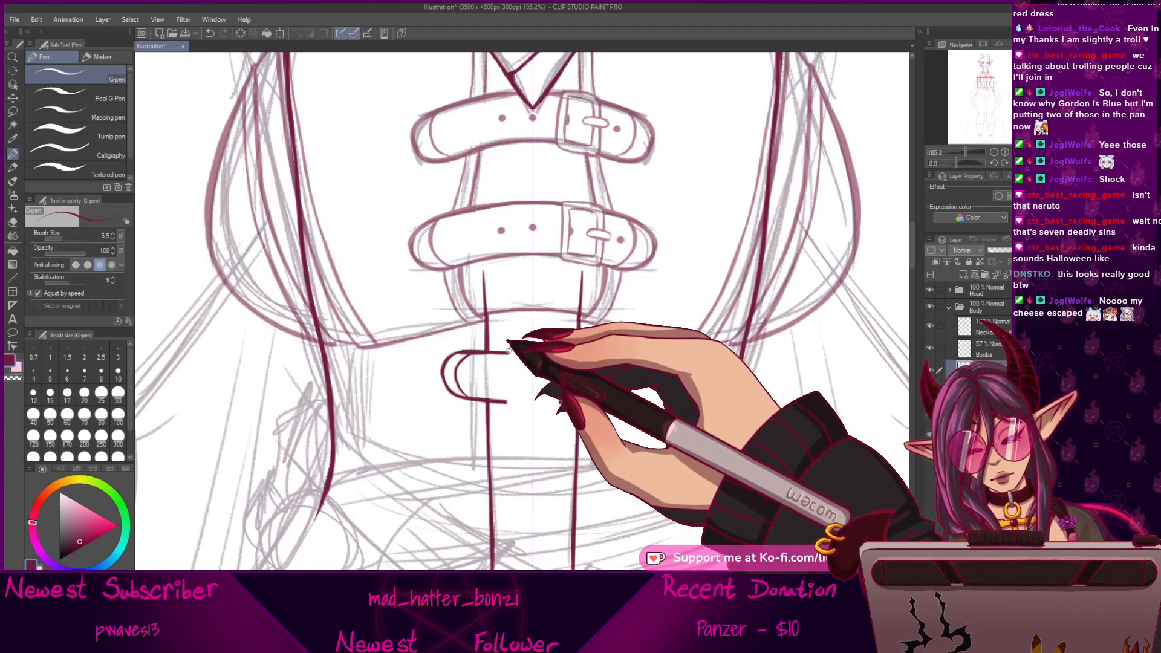
left_click_drag(508, 352, 508, 404)
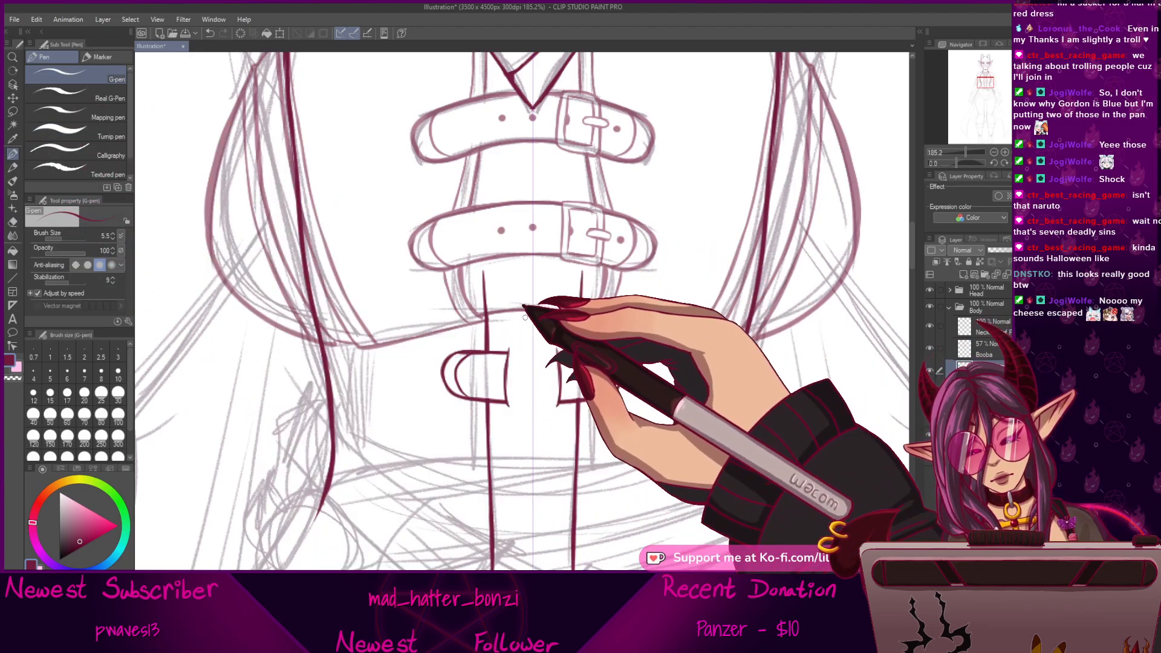
mouse_move(509, 349)
left_mouse_down()
mouse_move(532, 344)
mouse_move(556, 362)
mouse_move(567, 348)
left_mouse_up()
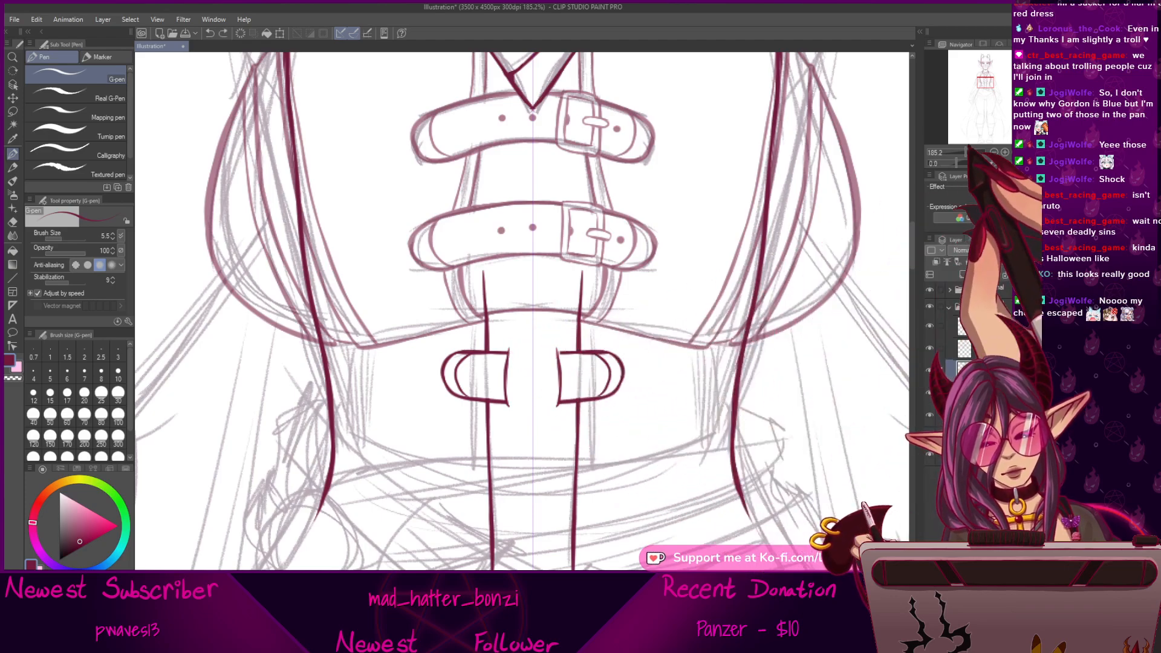
left_click_drag(956, 163, 945, 163)
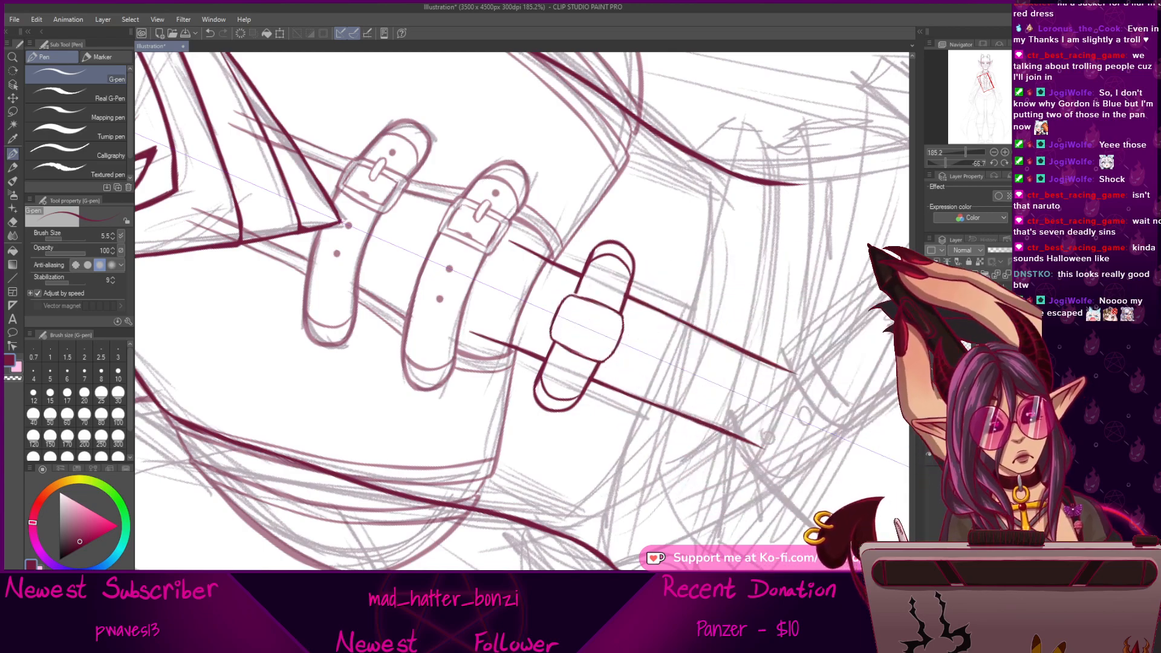
key("ctrl+shift+r")
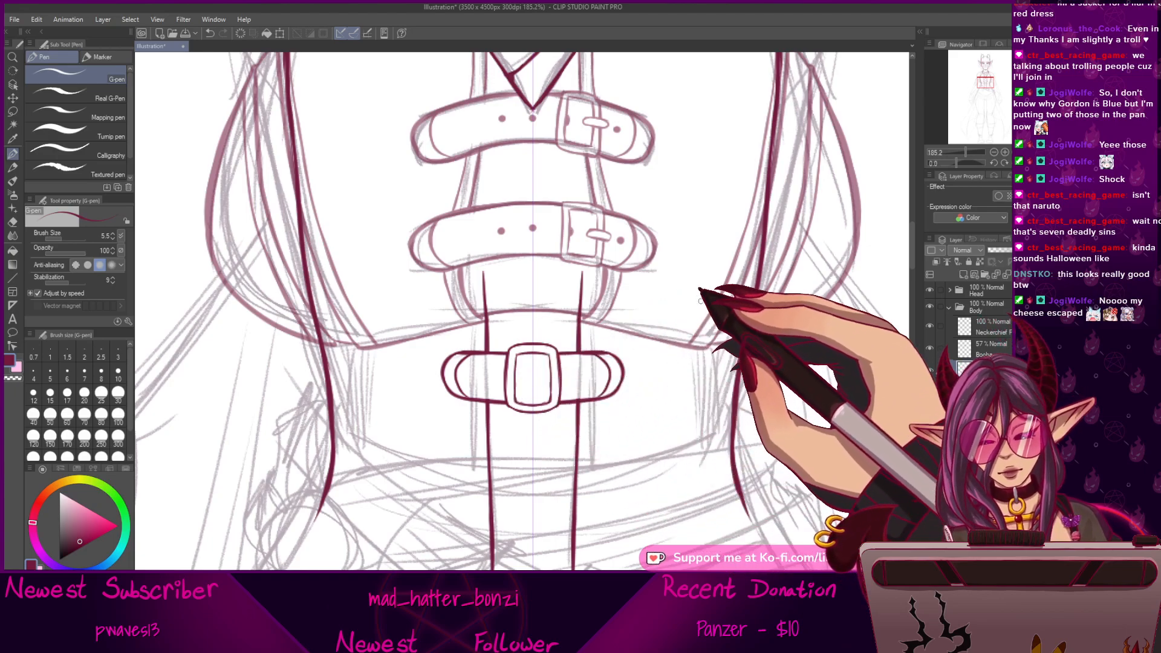
Add a prong across one side of the abdomen buckle with symmetry off, erasing overlapping frame lines, and ink the strap holes.
left_click_drag(572, 344, 614, 335)
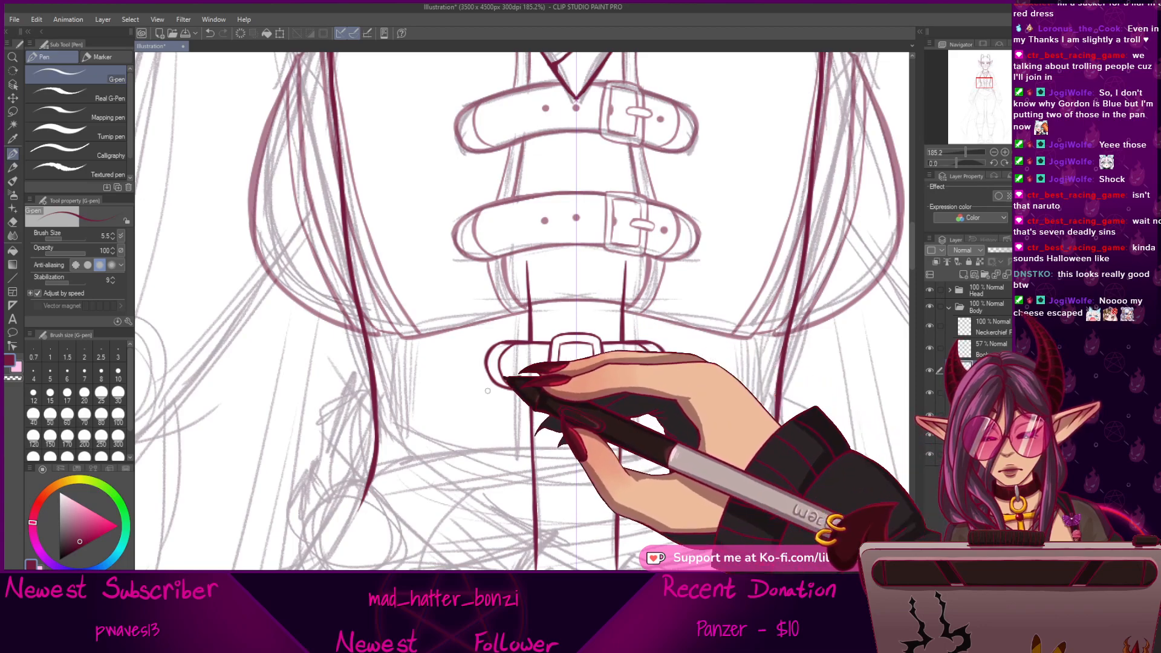
left_click(13, 222)
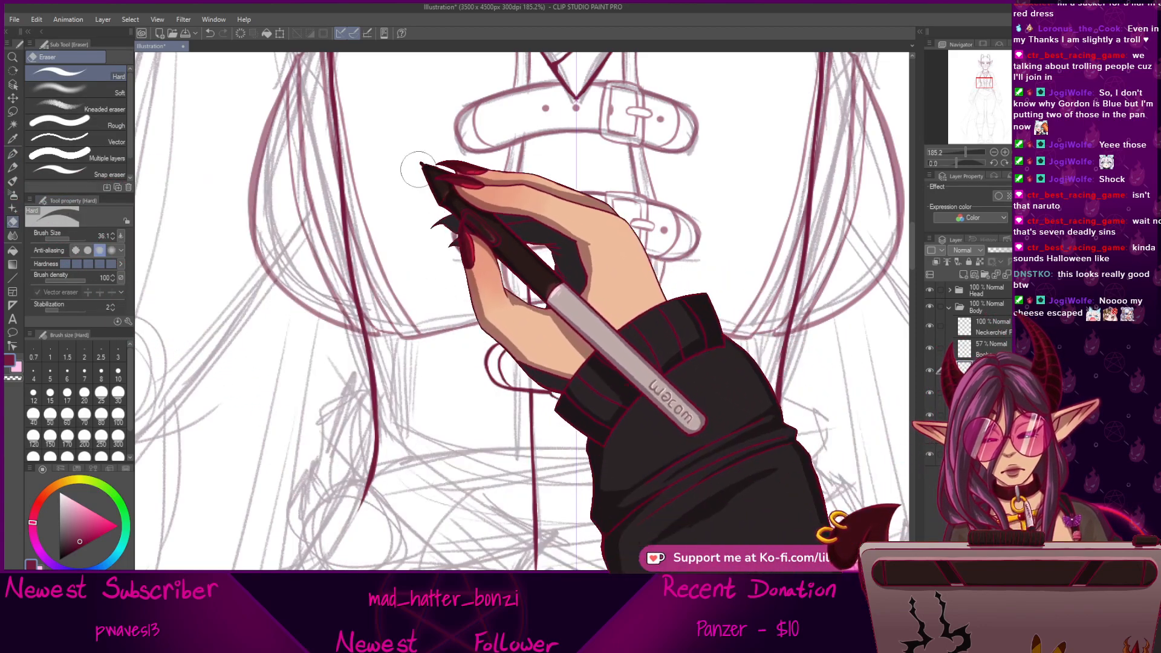
left_click(13, 154)
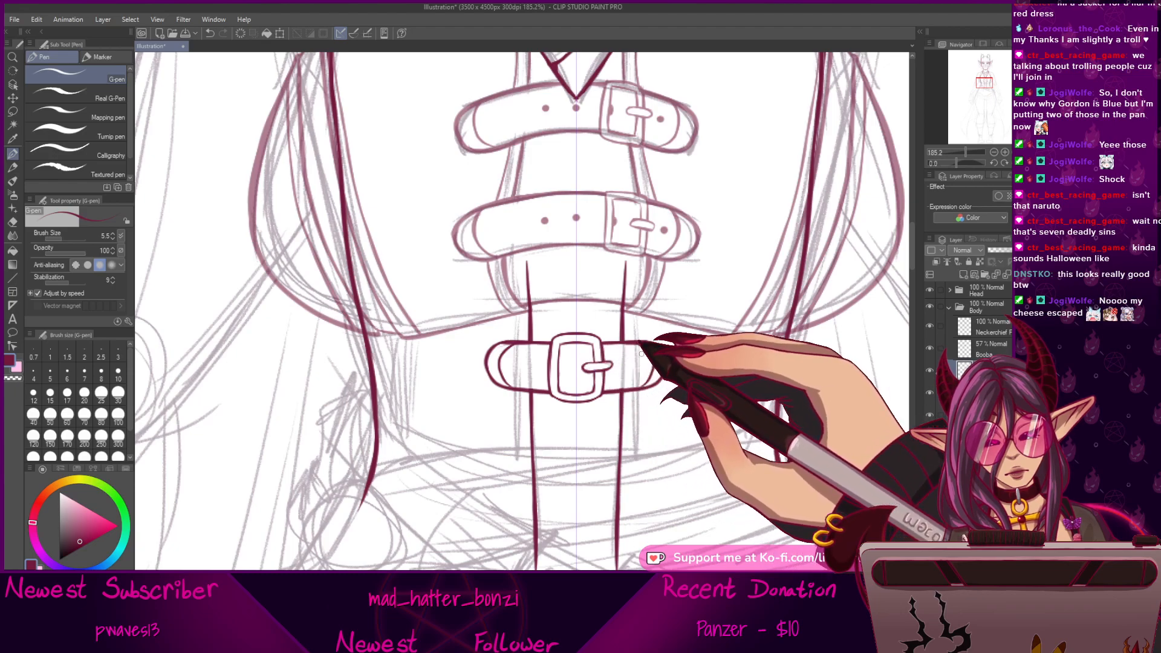
left_click_drag(580, 352, 587, 366)
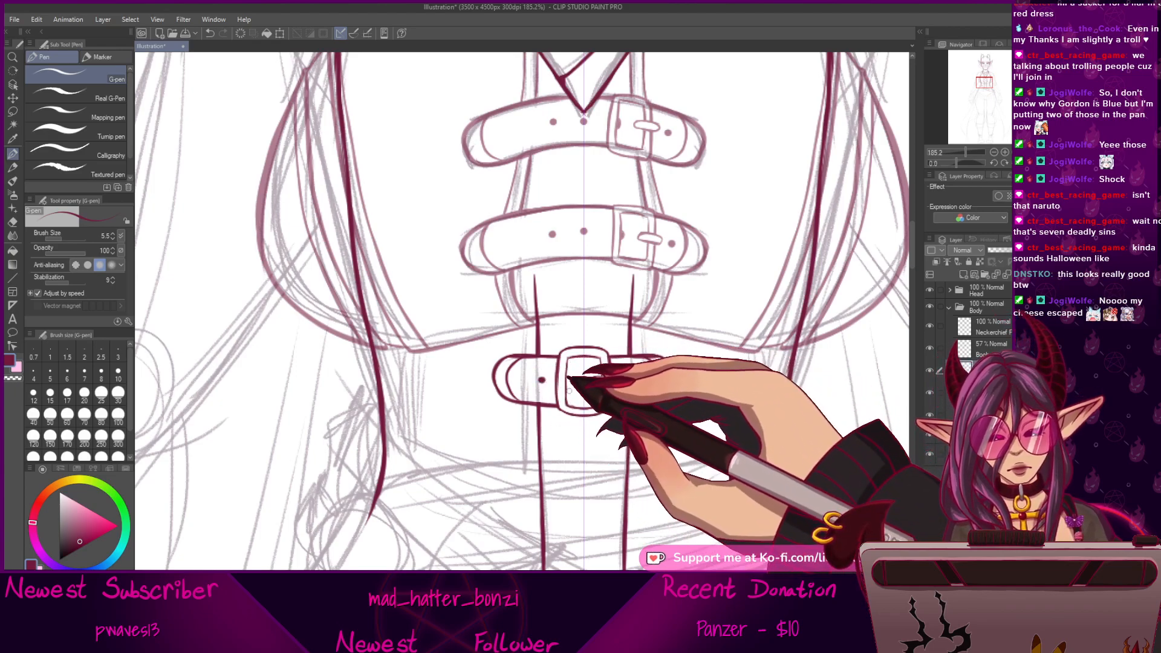
Examine the inked abdomen buckle against the whole torso and the buckled top above it.
key("ctrl+minus")
key("ctrl+minus")
key("ctrl+minus")
key("ctrl+minus")
key("ctrl+plus")
key("ctrl+plus")
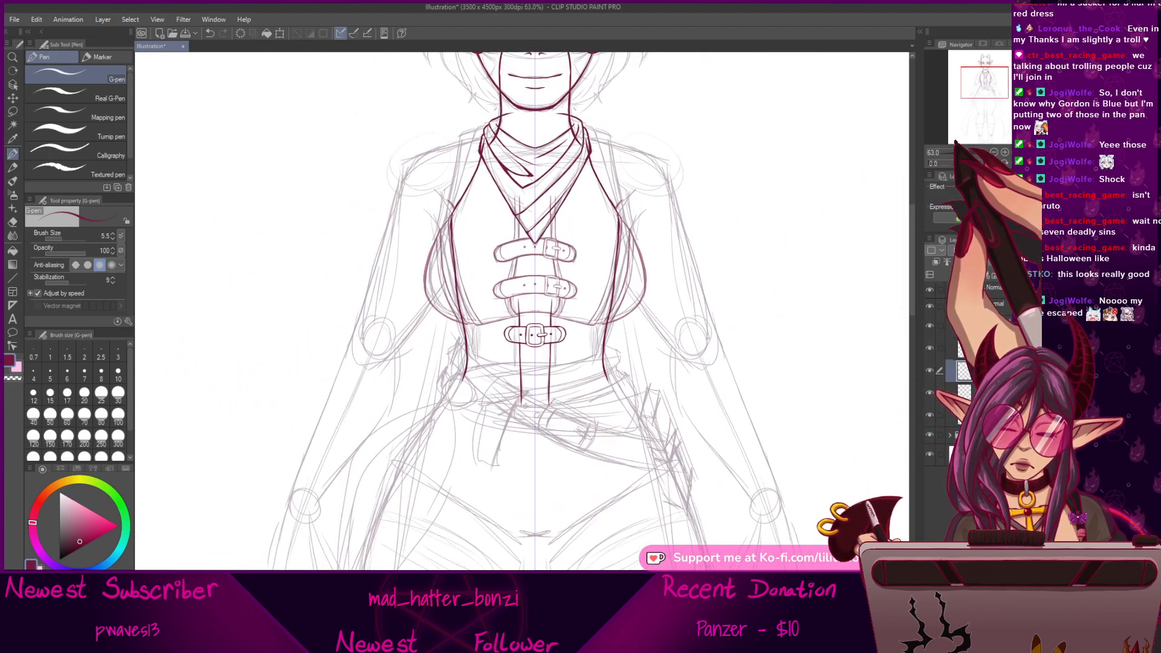
key("ctrl+minus")
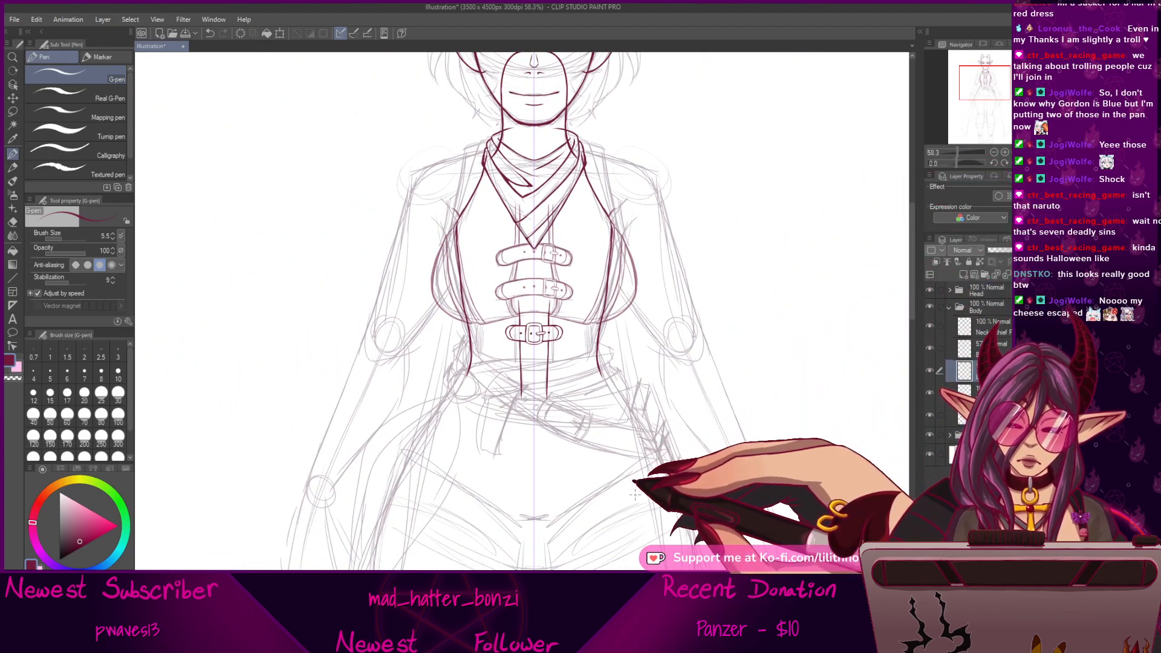
left_click_drag(639, 492, 660, 484)
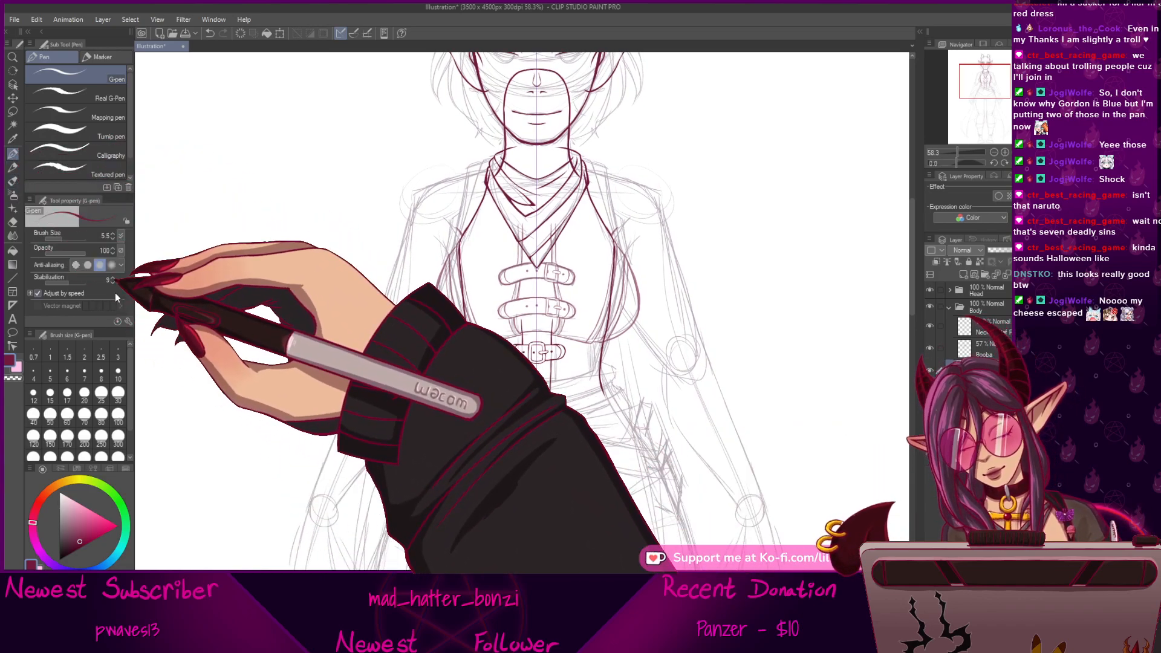
scroll(523, 315, "up", 5)
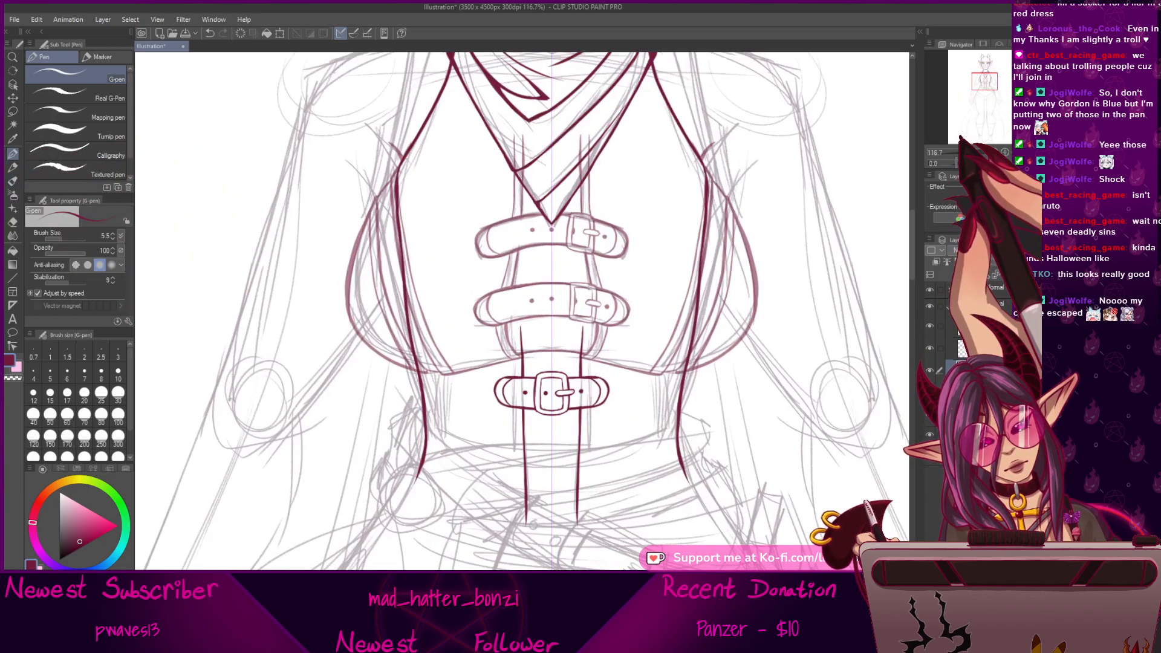
left_click_drag(685, 404, 607, 353)
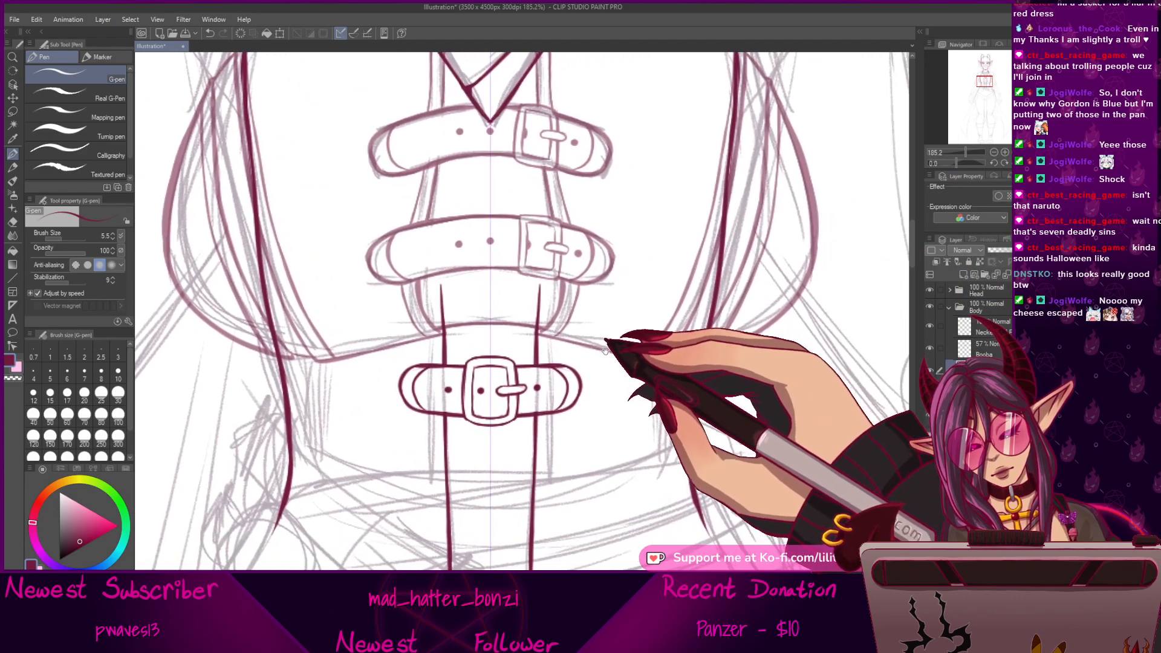
Turn symmetry back on and ink a second mirrored pair of vertical lines just outside the two abdomen lines.
left_click(353, 33)
mouse_move(458, 219)
left_mouse_down()
mouse_move(462, 173)
mouse_move(454, 200)
left_mouse_up()
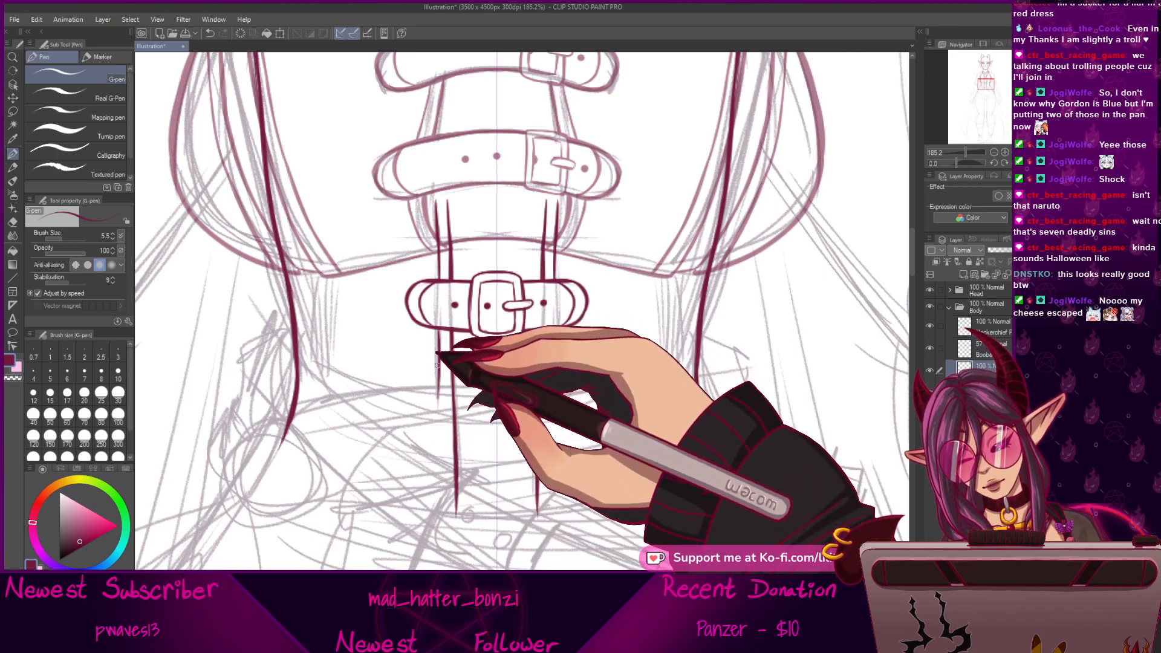
left_click_drag(438, 424, 433, 508)
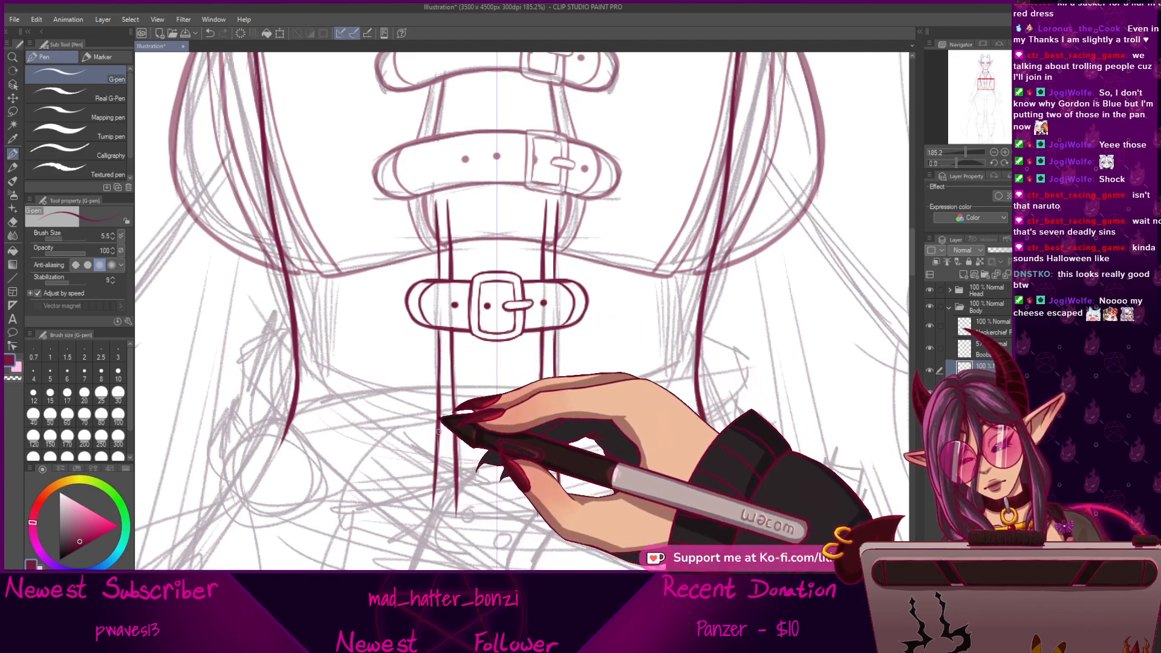
Ink mirrored vertical lines down each side of the waist, from above the top's hem and just inside the torso contour.
left_click_drag(665, 422, 772, 484)
mouse_move(622, 492)
left_mouse_down()
mouse_move(751, 479)
mouse_move(392, 259)
left_mouse_up()
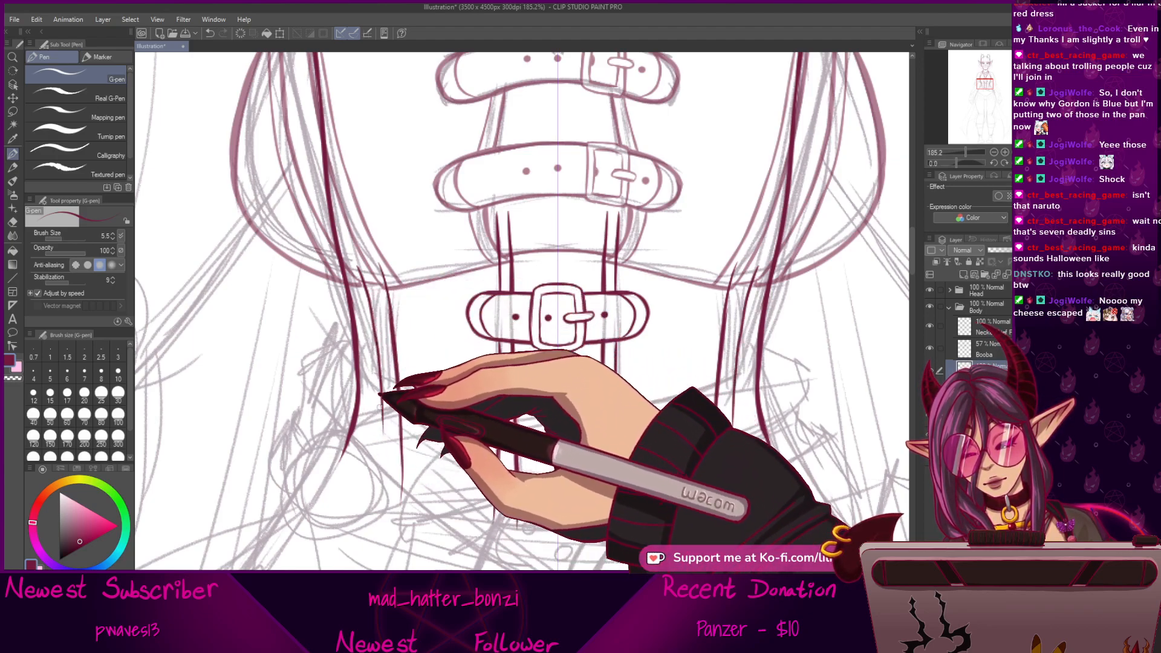
left_click_drag(404, 293, 426, 243)
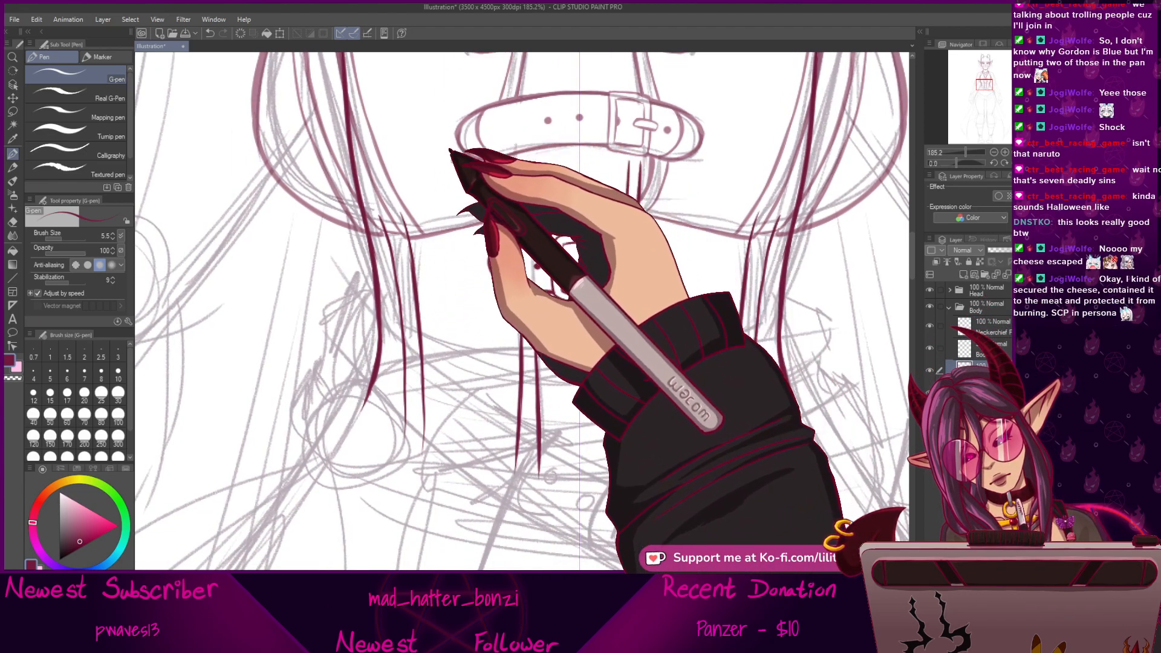
left_click_drag(387, 157, 408, 247)
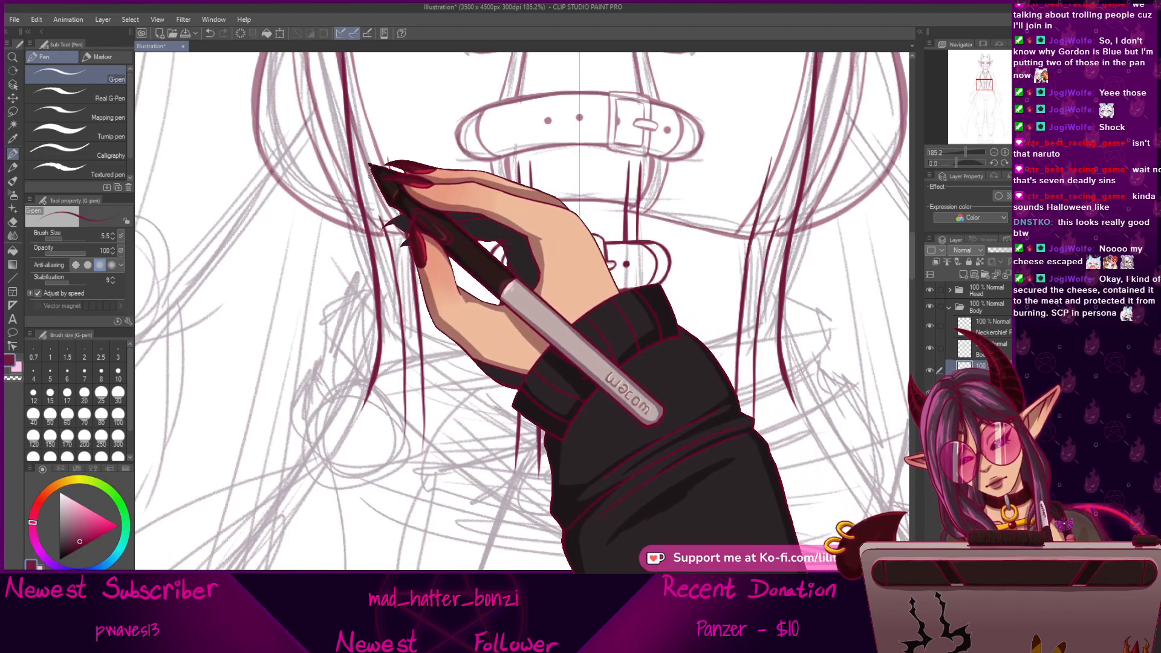
mouse_move(370, 170)
left_mouse_down()
mouse_move(385, 233)
mouse_move(380, 216)
left_mouse_up()
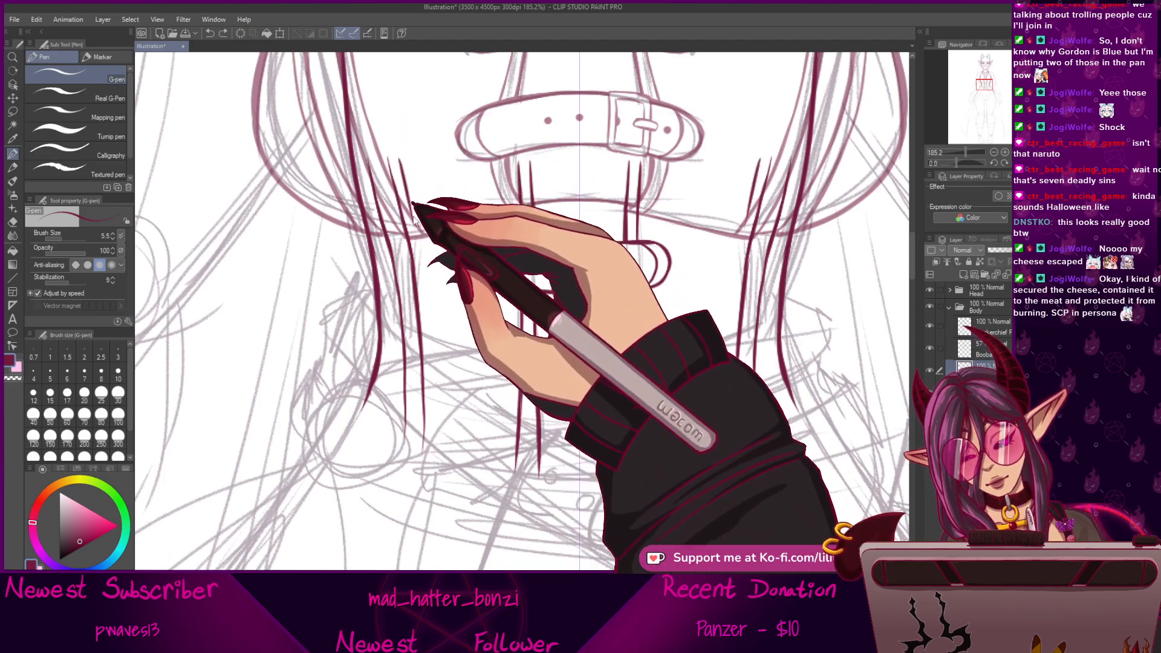
left_click_drag(442, 294, 462, 324)
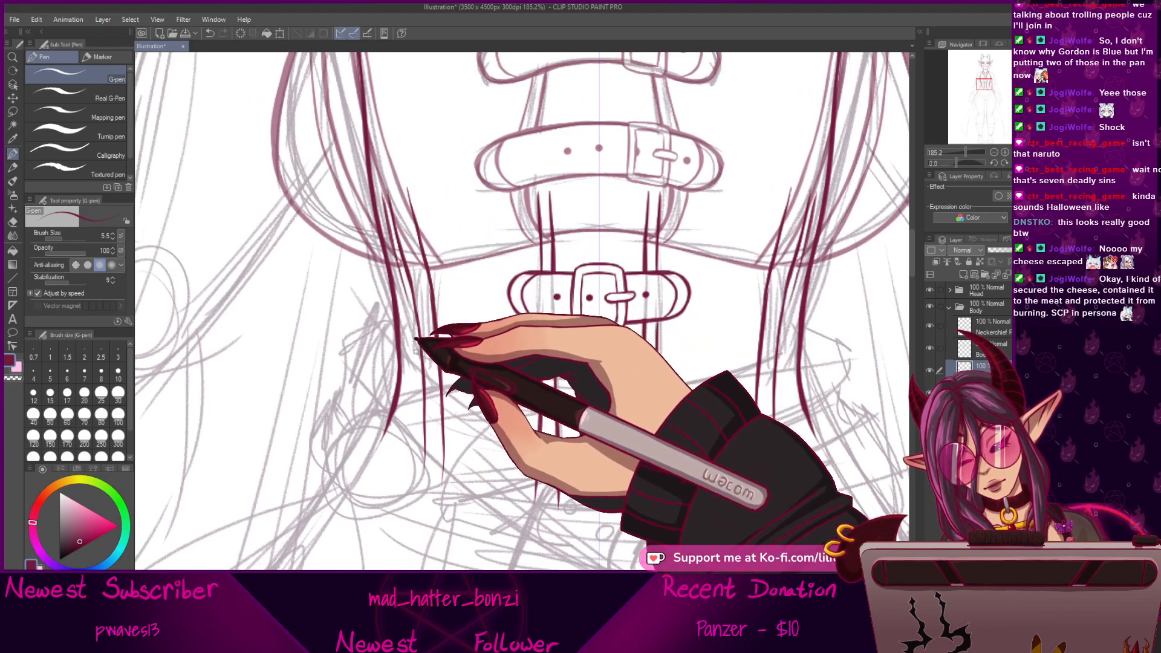
left_click_drag(413, 360, 417, 466)
left_click_drag(414, 355, 411, 483)
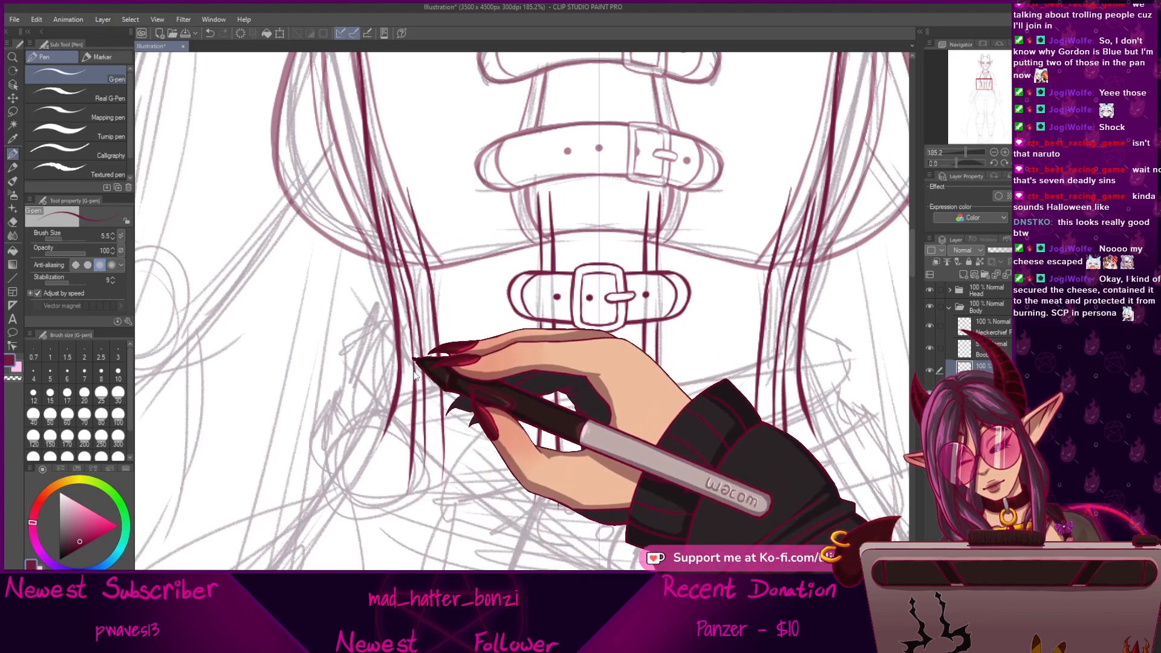
left_click_drag(410, 335, 410, 491)
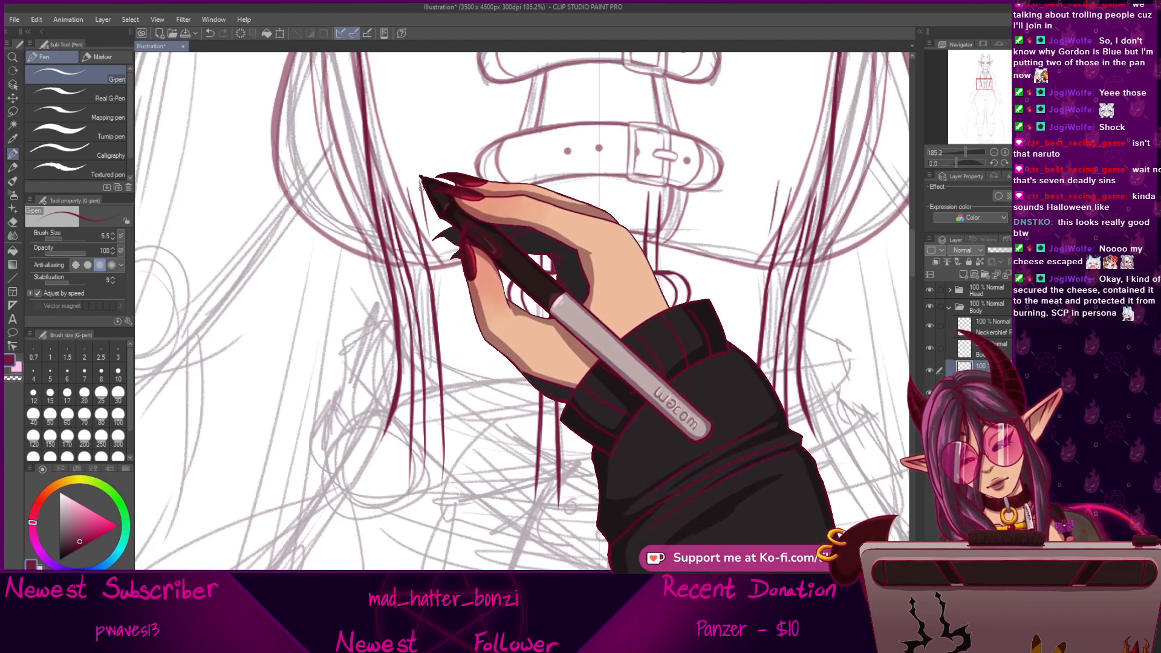
Ink the upper part of another mirrored line nearer the abdomen across the top's hem, undoing and redrawing unsatisfactory strokes.
left_click_drag(416, 177, 422, 192)
left_click_drag(430, 240, 436, 261)
key("ctrl+z")
left_click_drag(421, 176, 440, 254)
key("ctrl+z")
left_click_drag(420, 180, 434, 259)
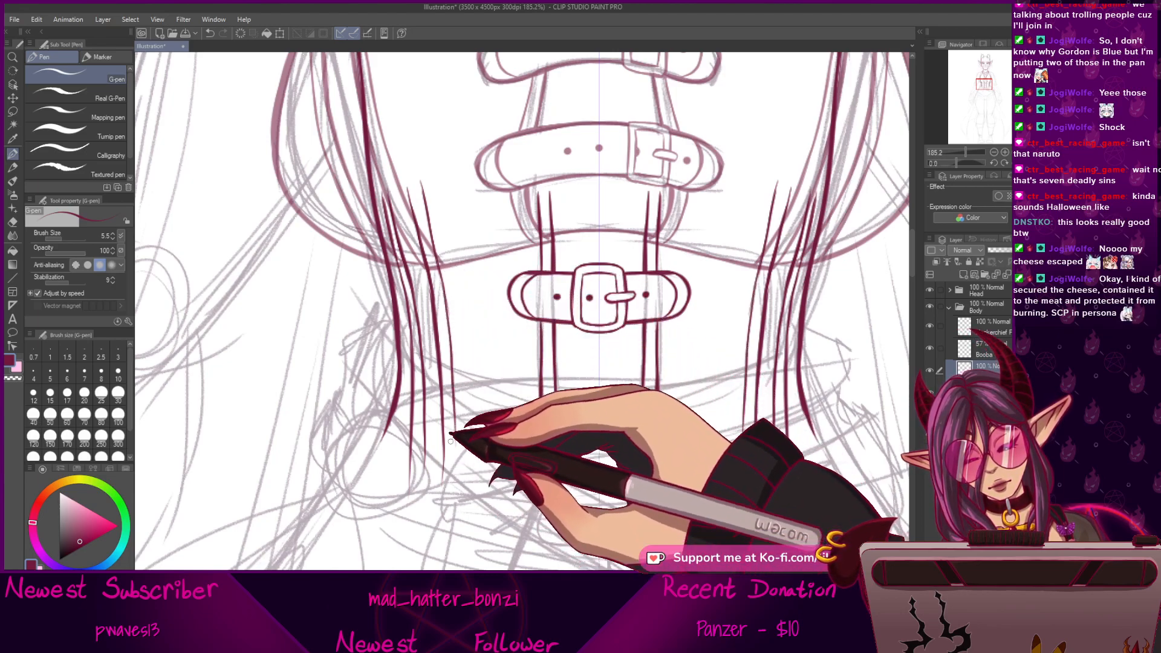
Extend the mirrored waist lines downward into the rough belt sketch with tapered ends.
left_click_drag(451, 357, 458, 499)
left_click_drag(456, 445, 457, 504)
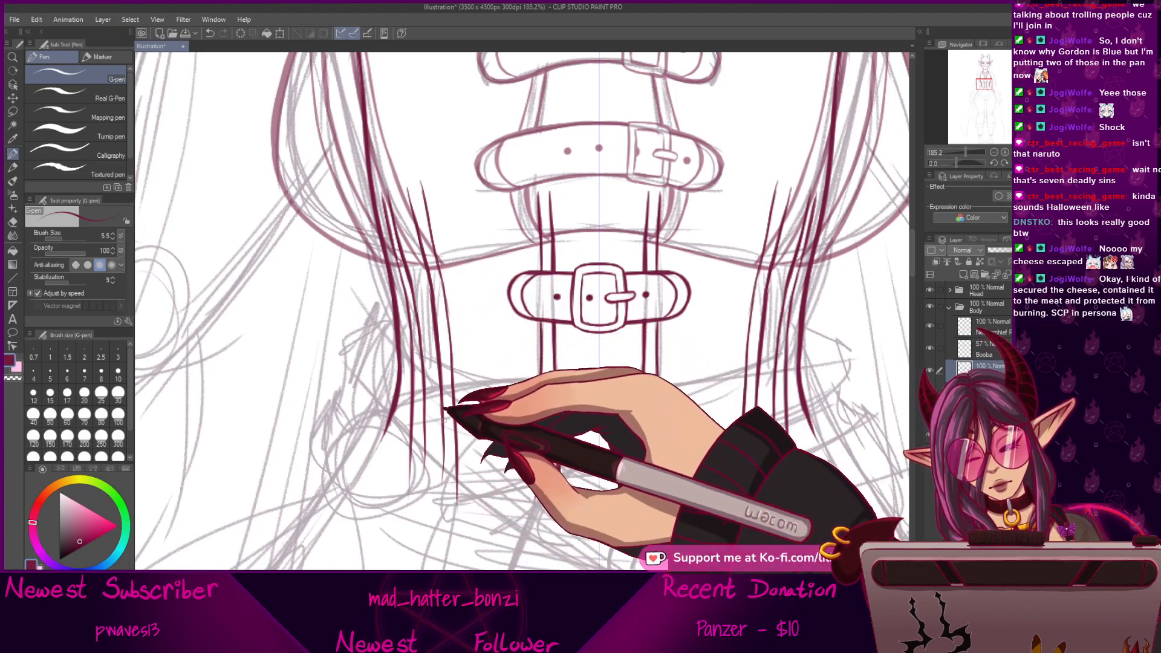
left_click_drag(424, 437, 421, 506)
left_click_drag(442, 448, 437, 510)
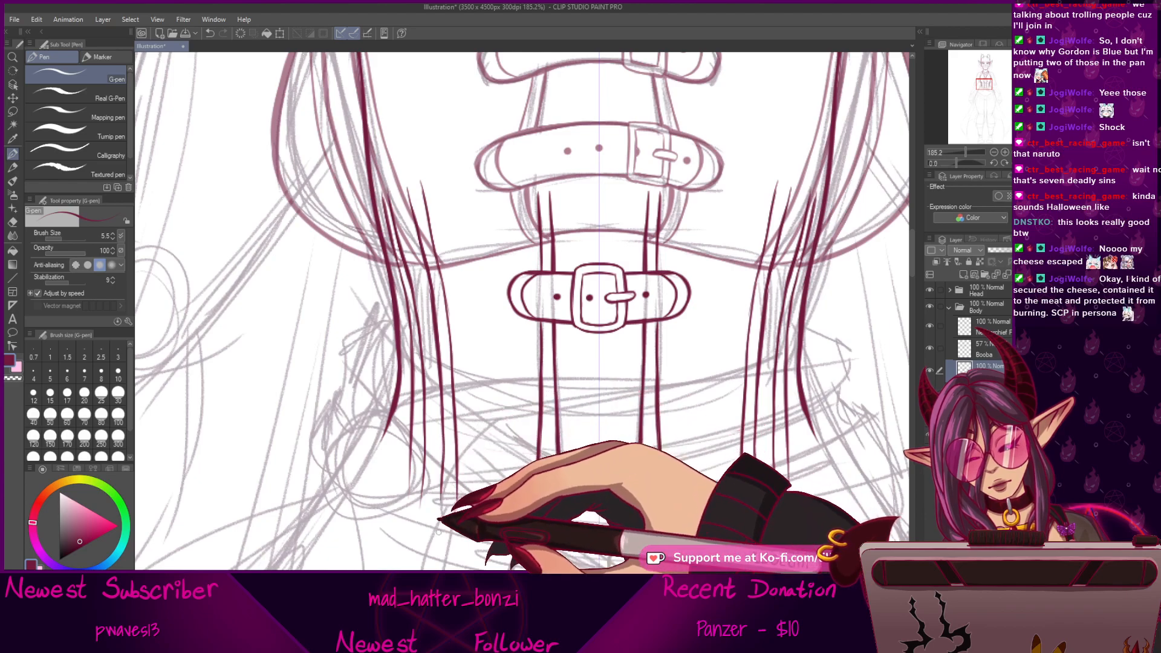
left_click_drag(761, 423, 668, 492)
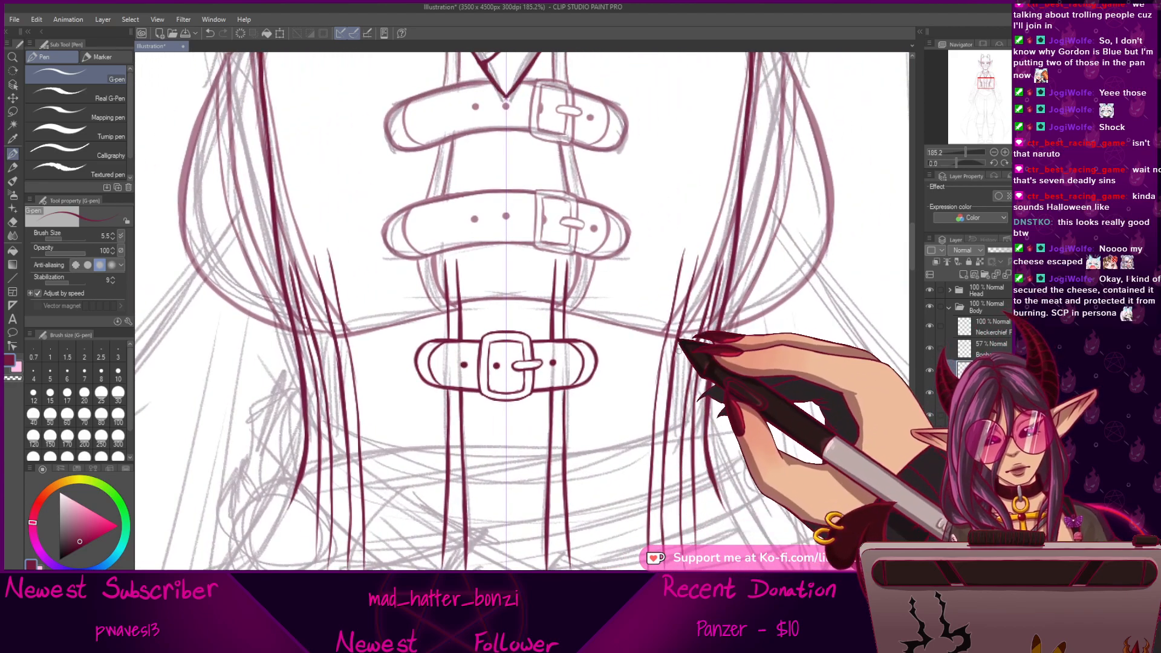
left_click_drag(701, 378, 691, 353)
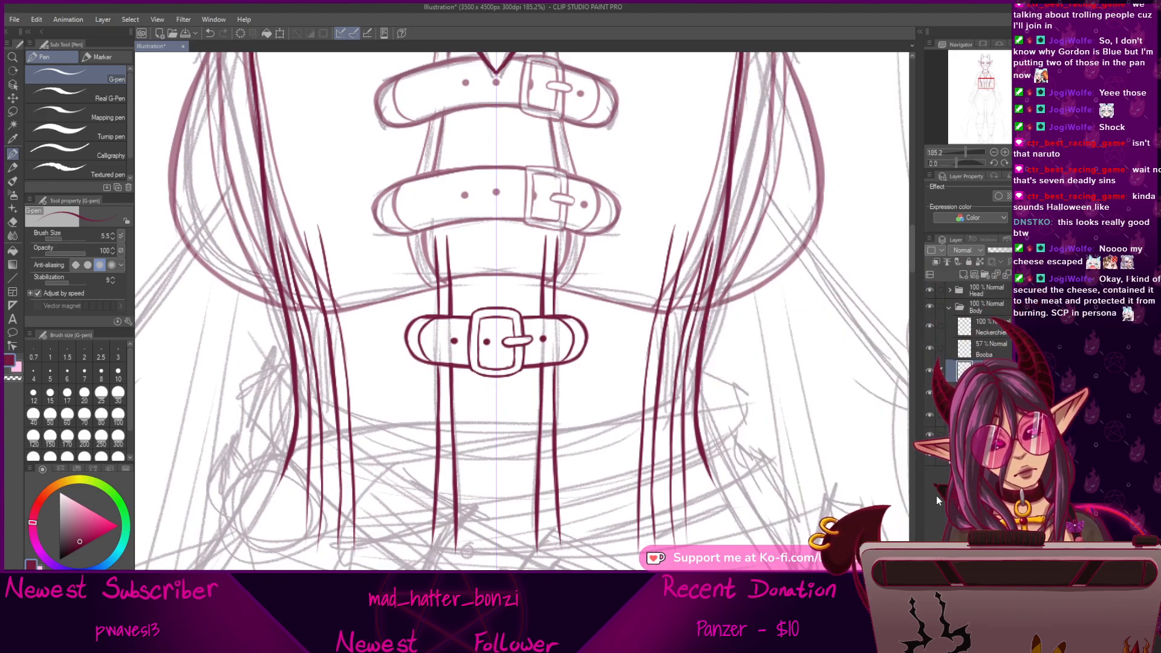
Check layer visibility and examine the waist lines together with the rest of the torso line art.
left_click(929, 416)
mouse_move(779, 520)
left_mouse_down()
mouse_move(805, 426)
mouse_move(795, 459)
mouse_move(804, 505)
left_mouse_up()
left_click_drag(826, 266, 809, 298)
mouse_move(798, 479)
left_mouse_down()
mouse_move(795, 415)
mouse_move(793, 512)
mouse_move(784, 491)
left_mouse_up()
left_click(930, 434)
key("ctrl+minus")
key("ctrl+minus")
key("ctrl+minus")
key("ctrl+minus")
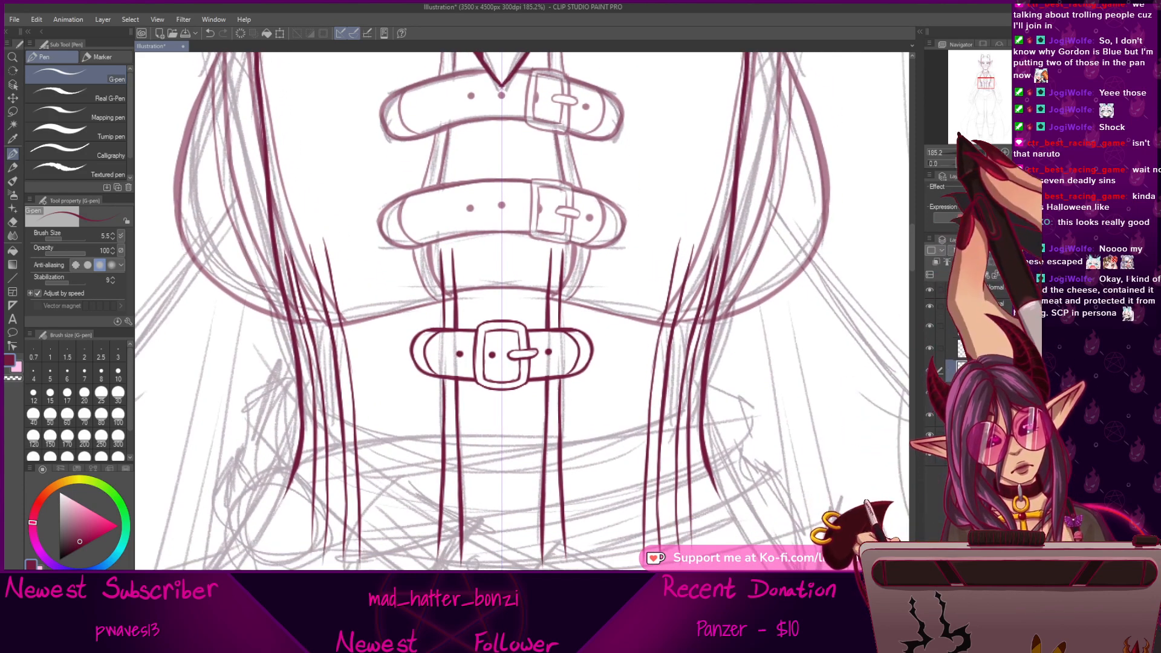
key("ctrl+plus")
key("ctrl+plus")
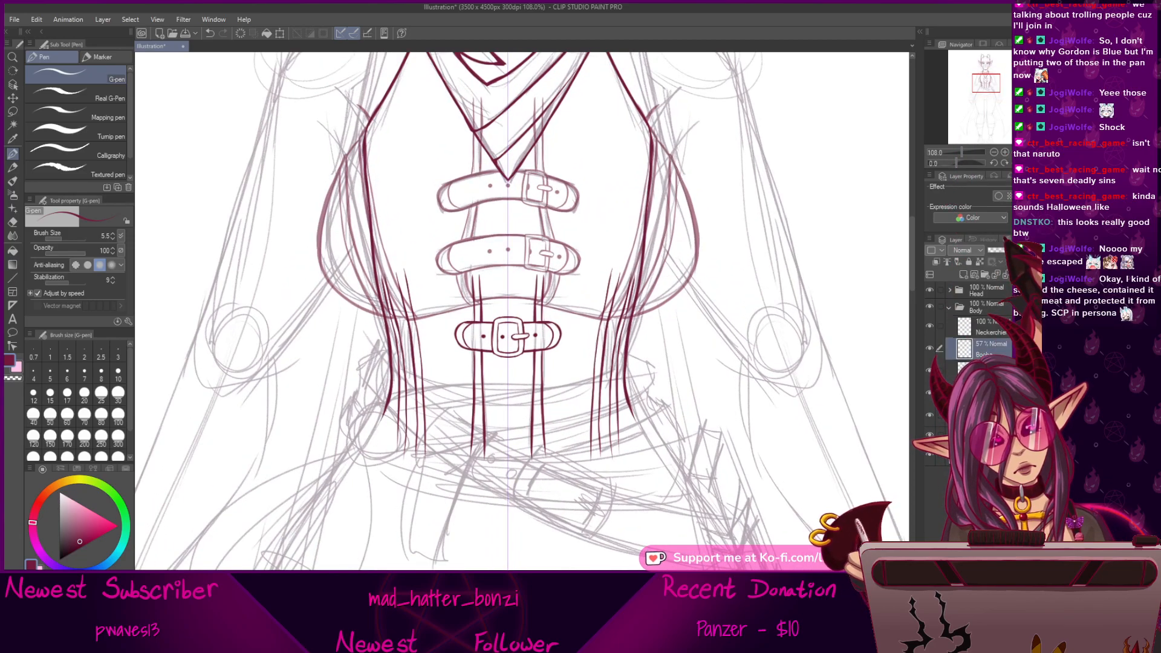
Set the Booba layer's opacity to 100% and bring the top's line art into view.
left_click_drag(771, 323, 764, 461)
scroll(765, 462, "up", 3)
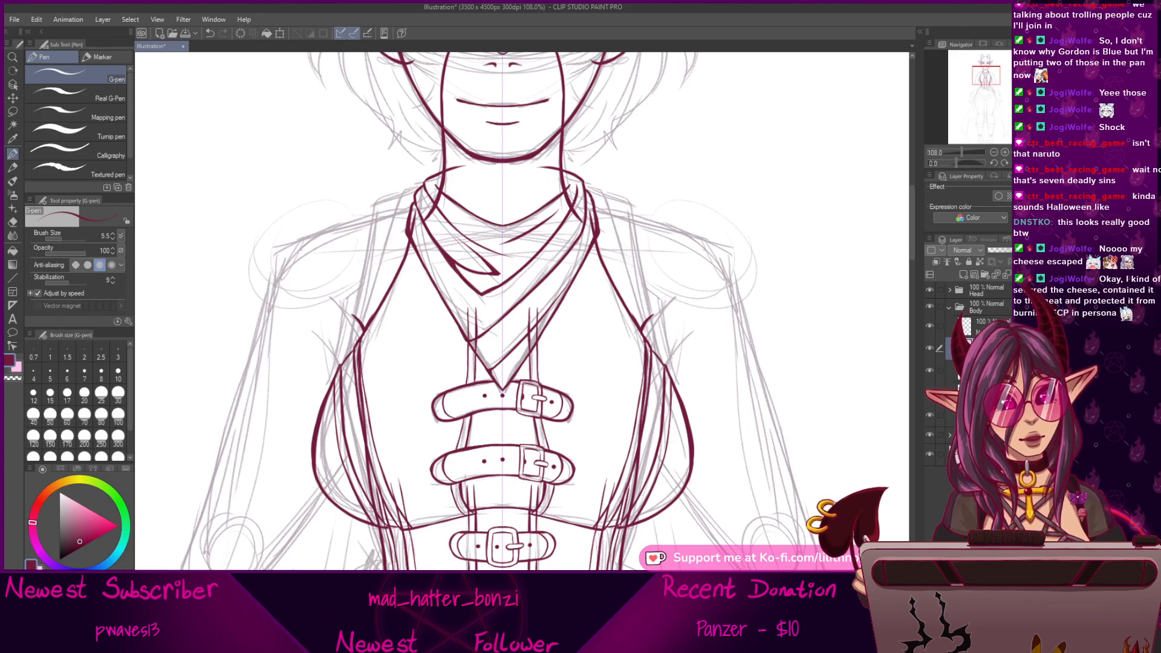
scroll(643, 254, "down", 4)
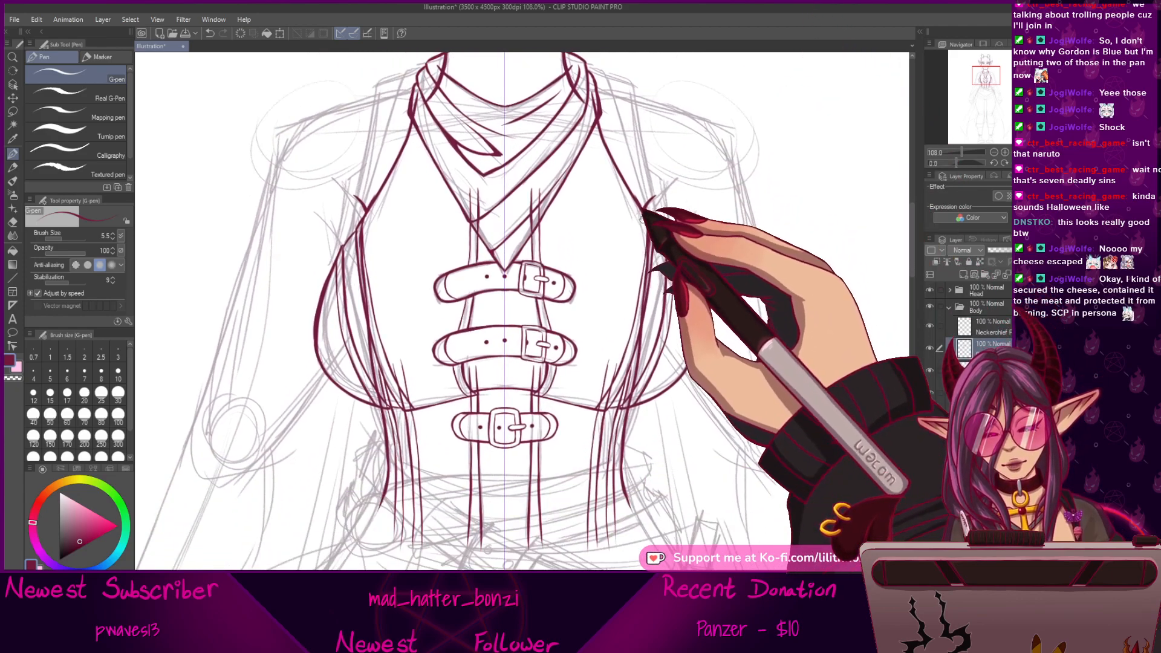
Ink the rounded sash knot at one hip over the sketch, with a diagonal fold line across it.
scroll(641, 256, "down", 3)
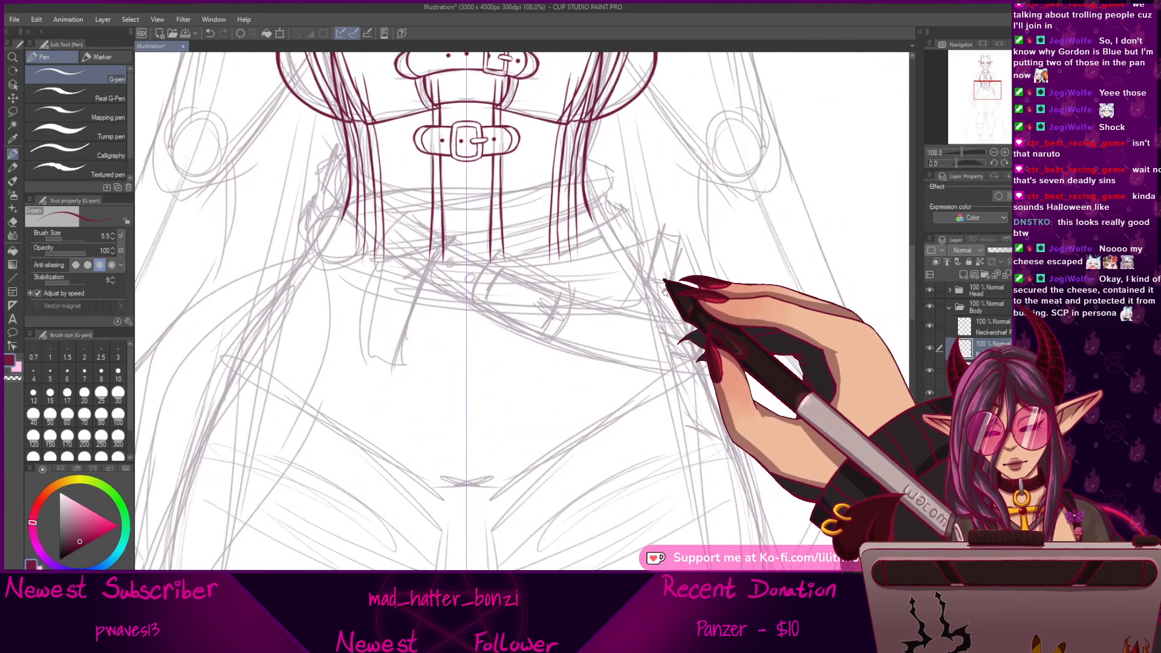
left_click_drag(656, 272, 687, 221)
left_click_drag(597, 370, 610, 514)
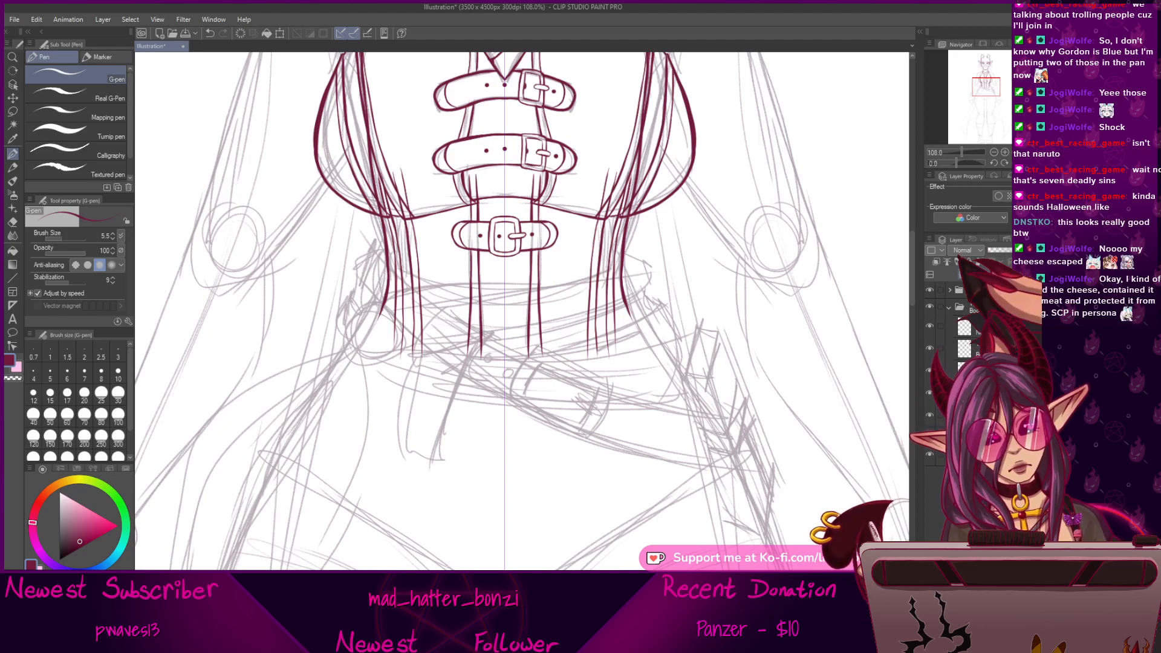
left_click_drag(574, 428, 642, 429)
left_click_drag(961, 152, 966, 153)
left_click_drag(544, 387, 684, 379)
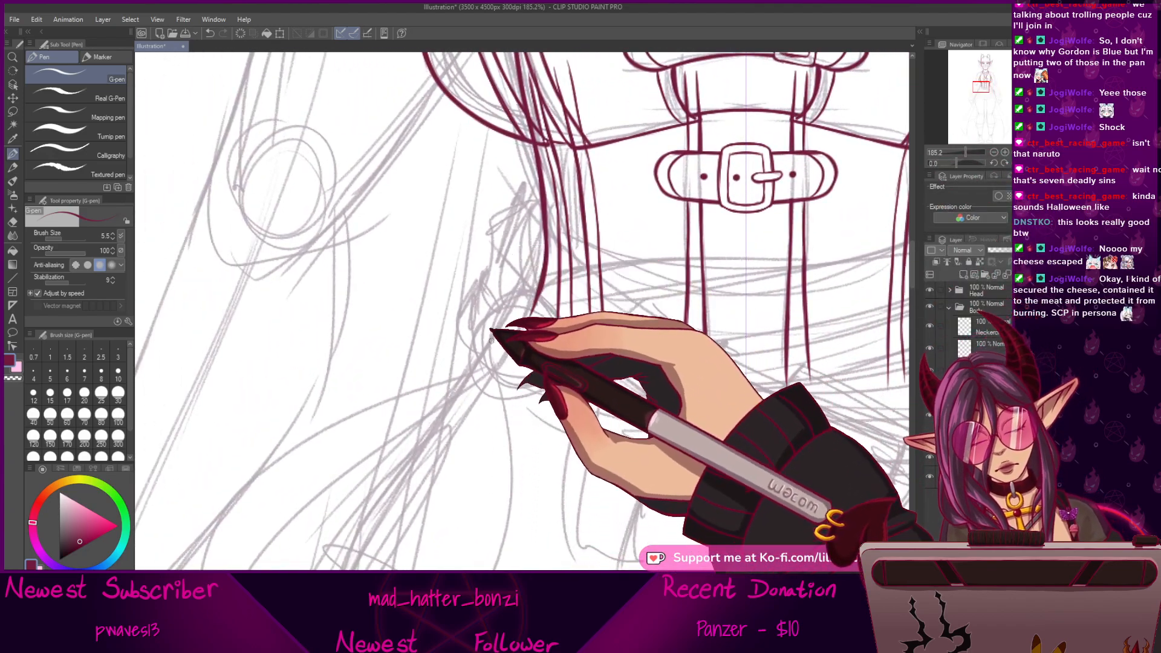
mouse_move(478, 336)
left_mouse_down()
mouse_move(543, 299)
mouse_move(571, 340)
left_mouse_up()
mouse_move(478, 337)
left_mouse_down()
mouse_move(478, 367)
mouse_move(532, 346)
left_mouse_up()
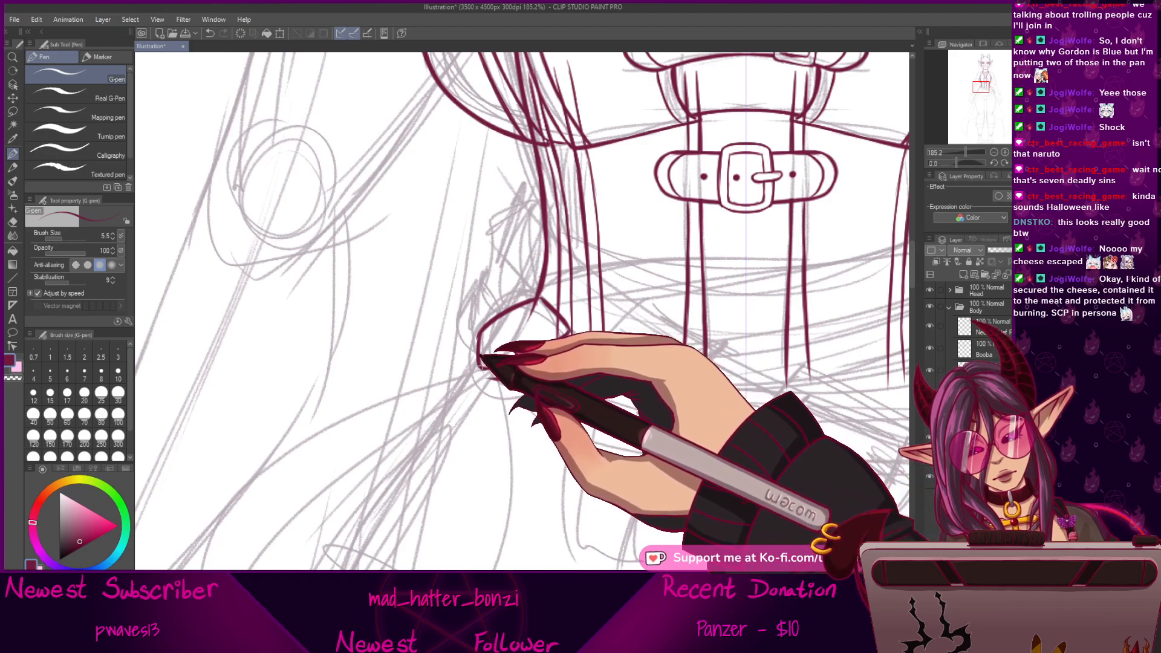
left_click_drag(482, 370, 570, 338)
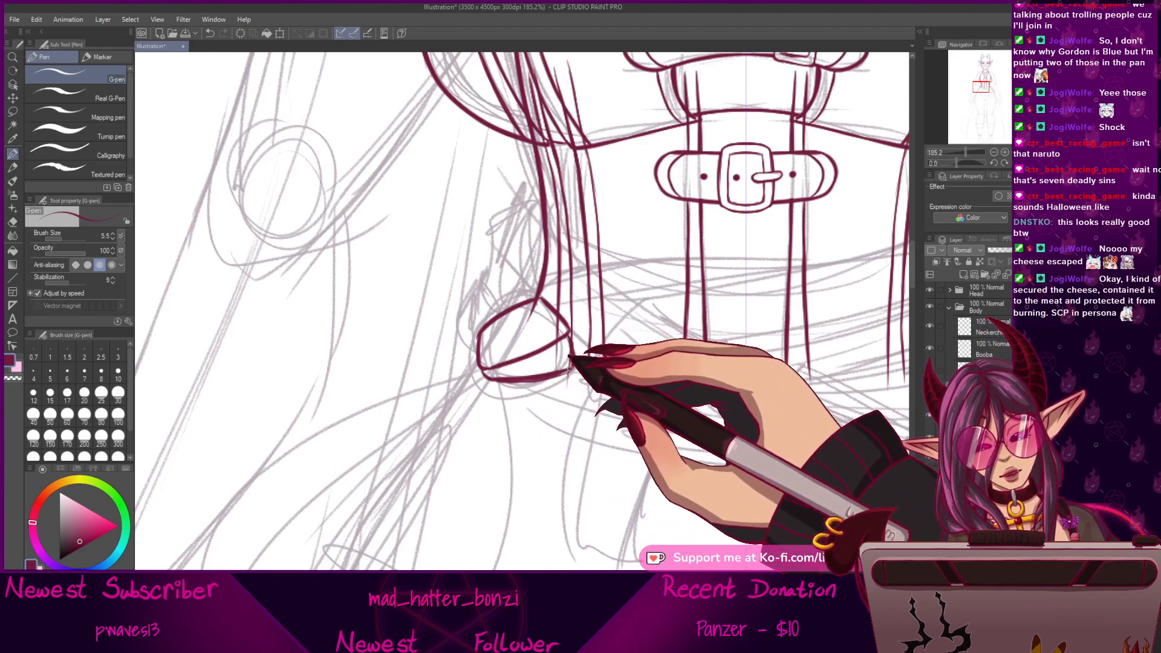
mouse_move(479, 334)
left_mouse_down()
mouse_move(490, 296)
mouse_move(536, 298)
left_mouse_up()
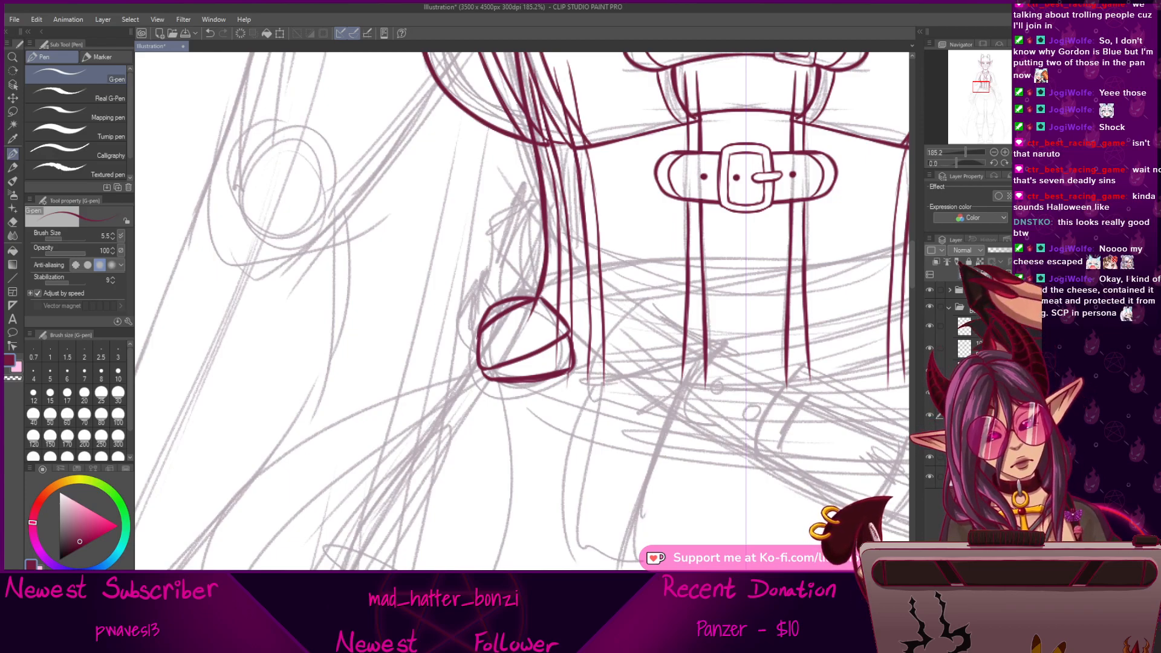
Erase the mirrored copy of the sash knot on the opposite hip.
left_click_drag(748, 415, 617, 441)
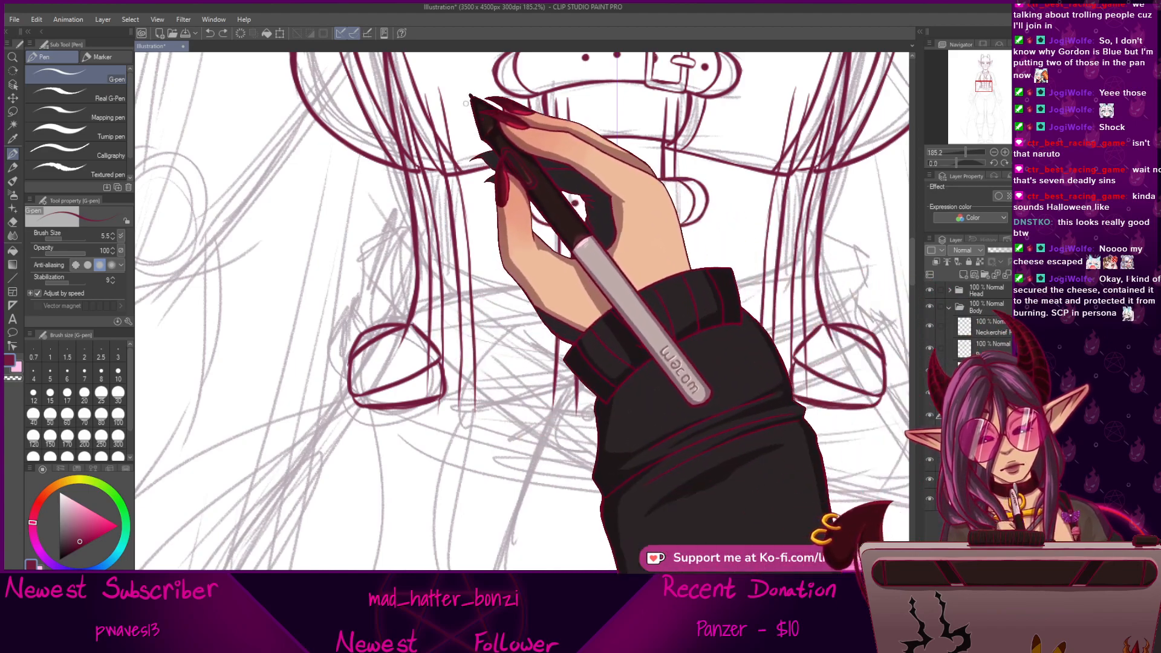
left_click_drag(619, 441, 466, 430)
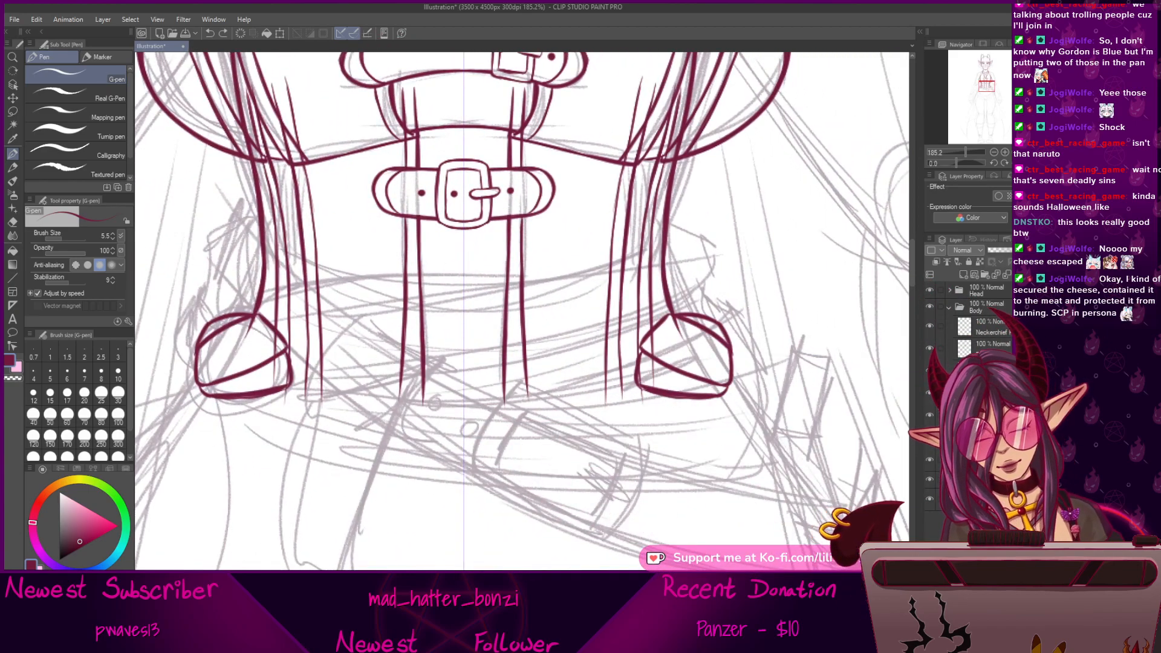
key("e")
mouse_move(679, 328)
left_mouse_down()
mouse_move(705, 387)
mouse_move(659, 363)
left_mouse_up()
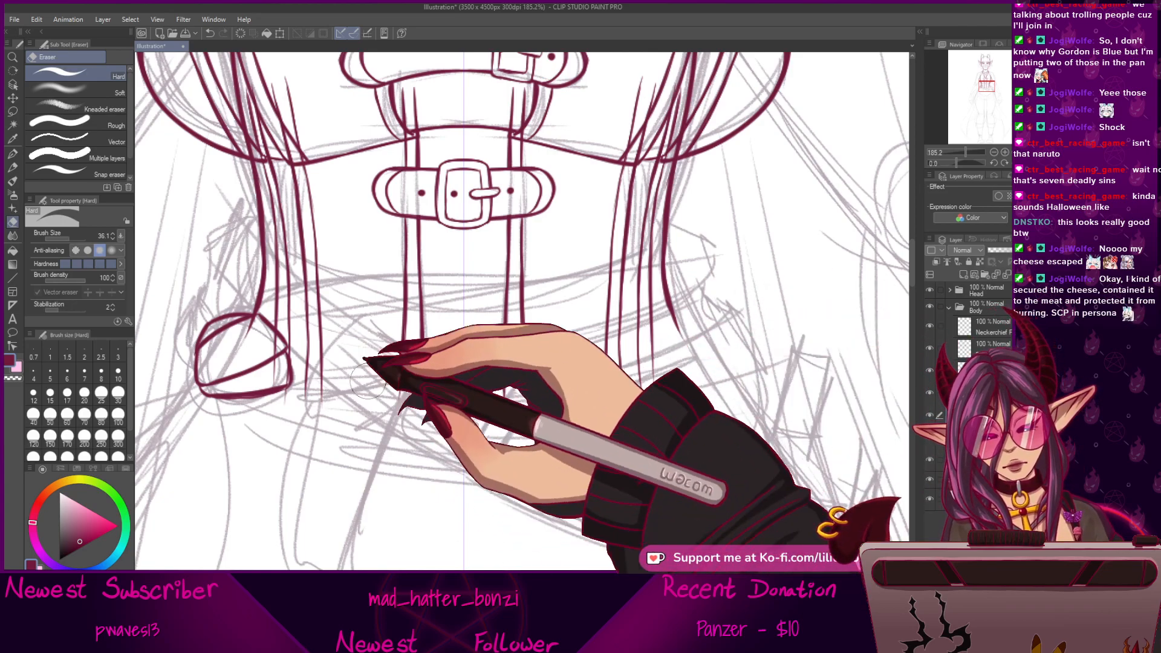
Turn off symmetry snapping and ink the sash's upper edge from the knot across the waist, redoing the first stroke.
left_click_drag(536, 397, 703, 370)
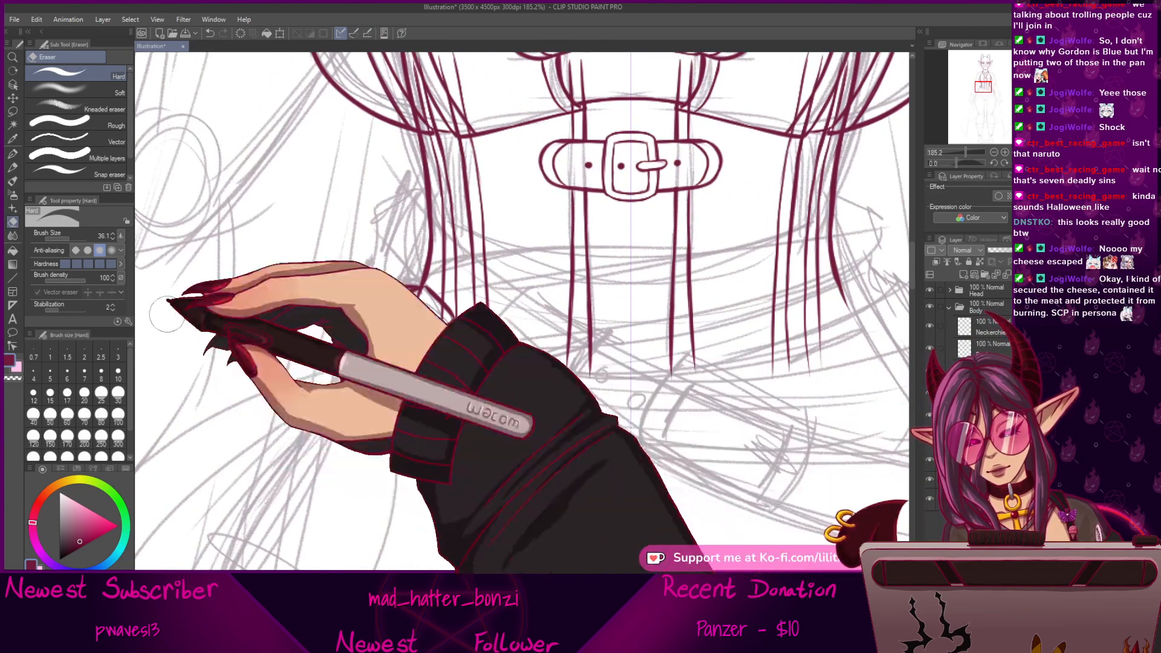
left_click(12, 153)
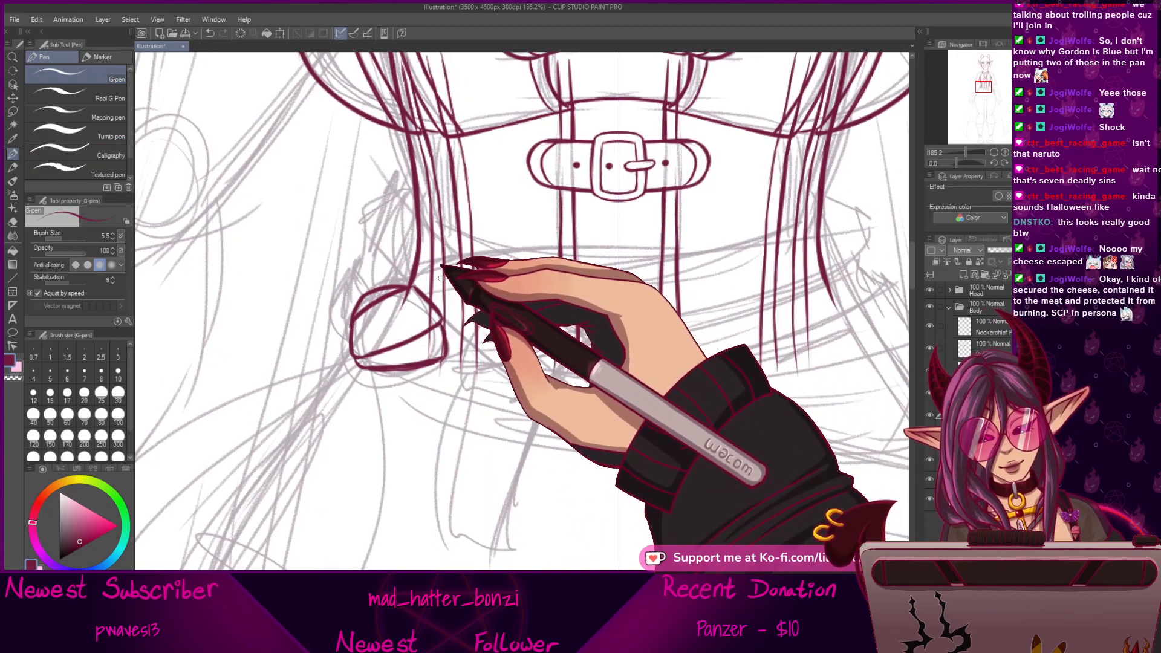
left_click_drag(419, 278, 561, 256)
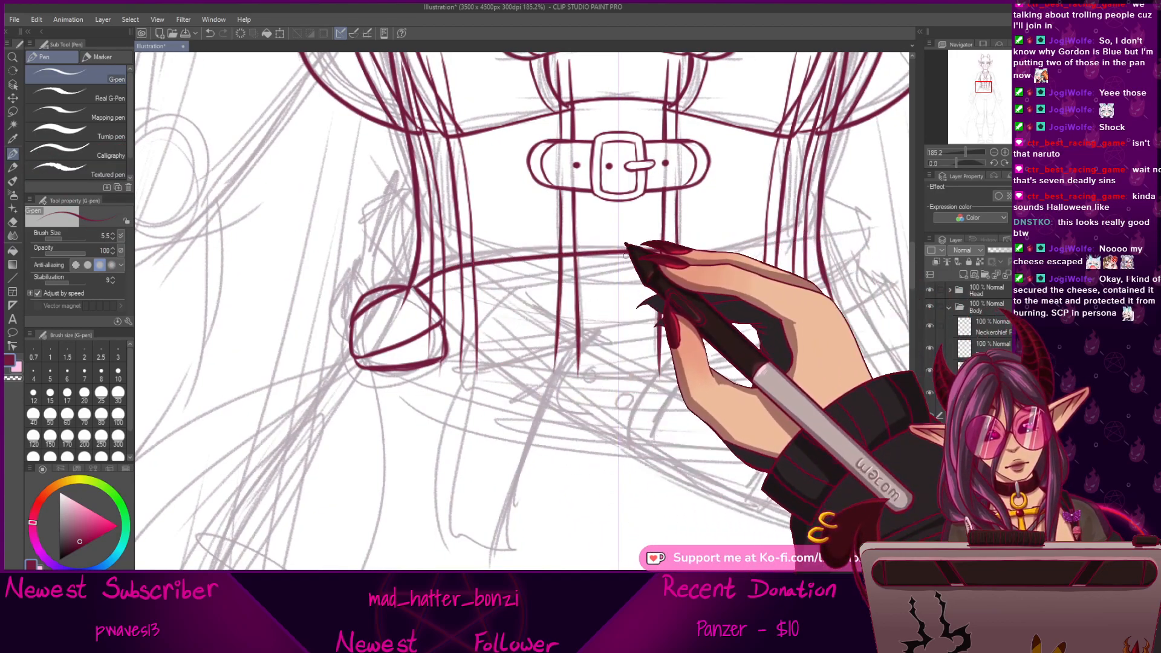
key("ctrl+z")
mouse_move(424, 284)
left_mouse_down()
mouse_move(633, 274)
mouse_move(831, 229)
mouse_move(647, 322)
mouse_move(674, 274)
left_mouse_up()
Ink two curved fold lines below the sash's upper edge, sweeping from the knot up to the opposite side of the waist.
mouse_move(622, 386)
left_mouse_down()
mouse_move(708, 339)
mouse_move(625, 367)
left_mouse_up()
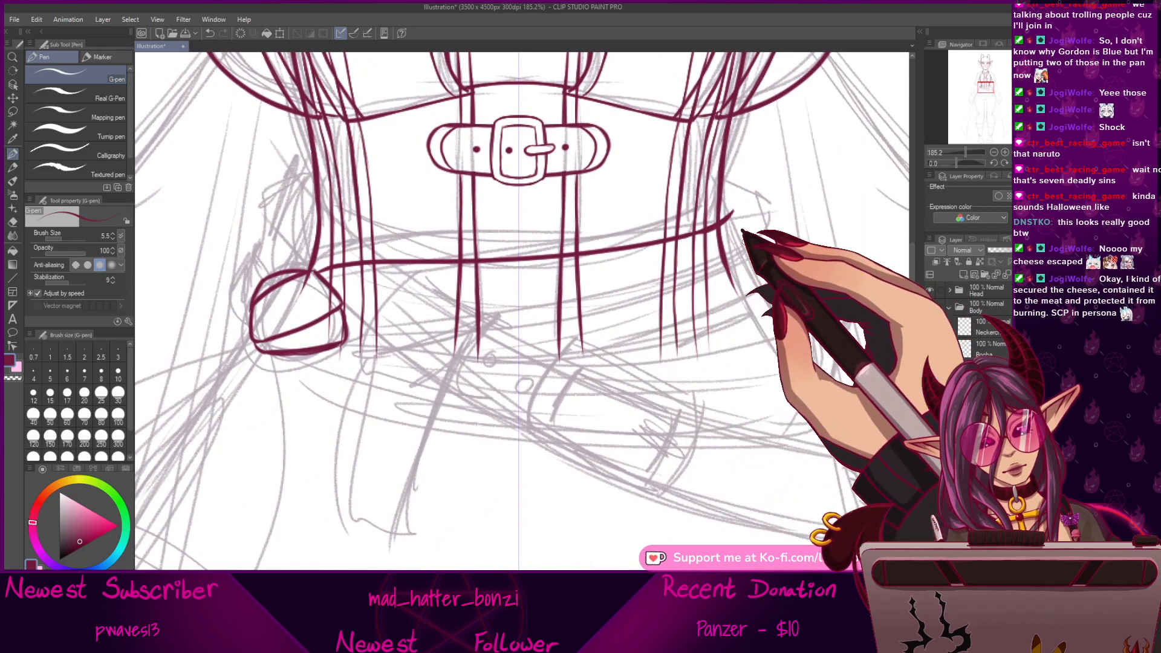
mouse_move(357, 337)
left_mouse_down()
mouse_move(646, 294)
mouse_move(750, 236)
left_mouse_up()
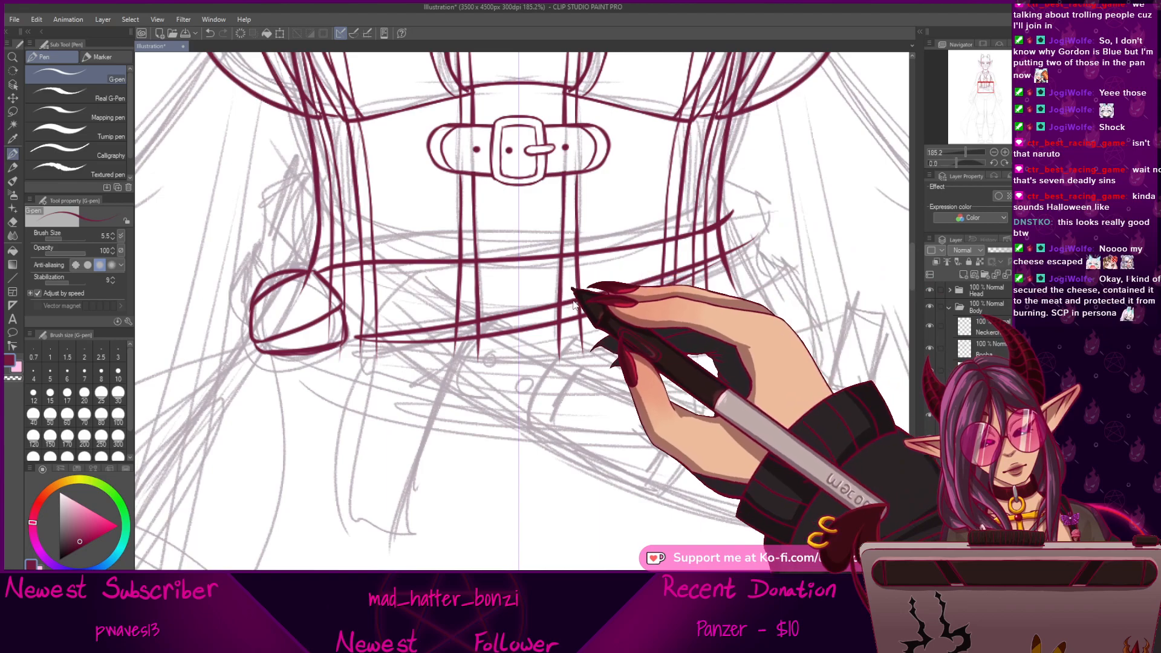
left_click_drag(560, 338, 584, 329)
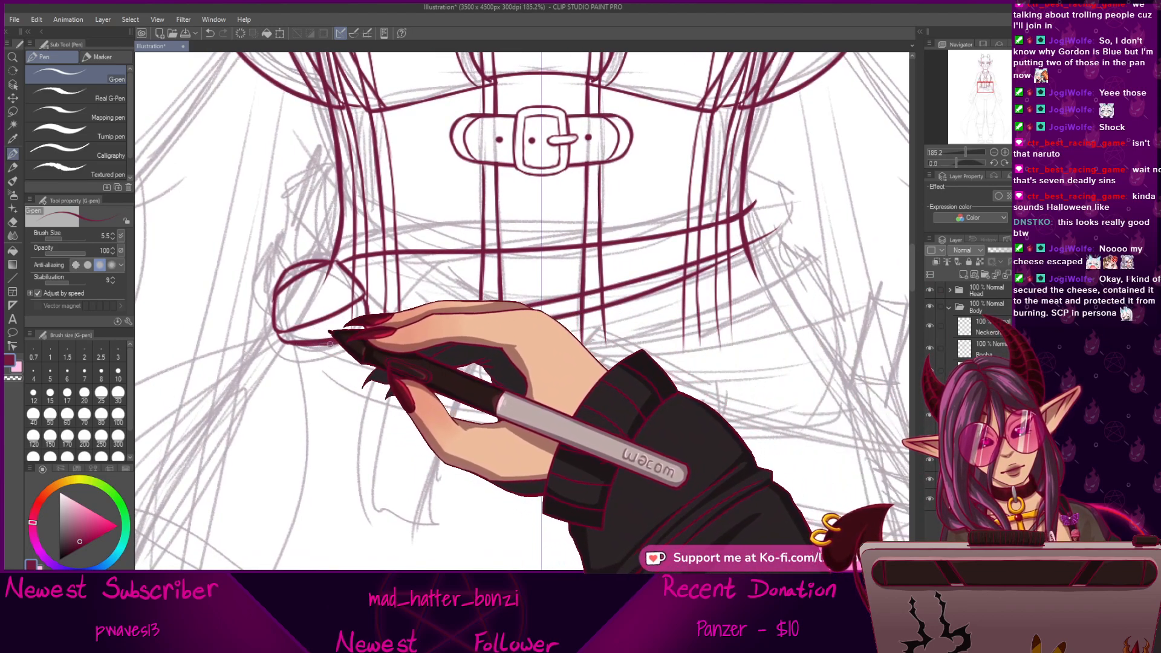
mouse_move(279, 342)
left_mouse_down()
mouse_move(399, 344)
mouse_move(752, 259)
mouse_move(807, 258)
left_mouse_up()
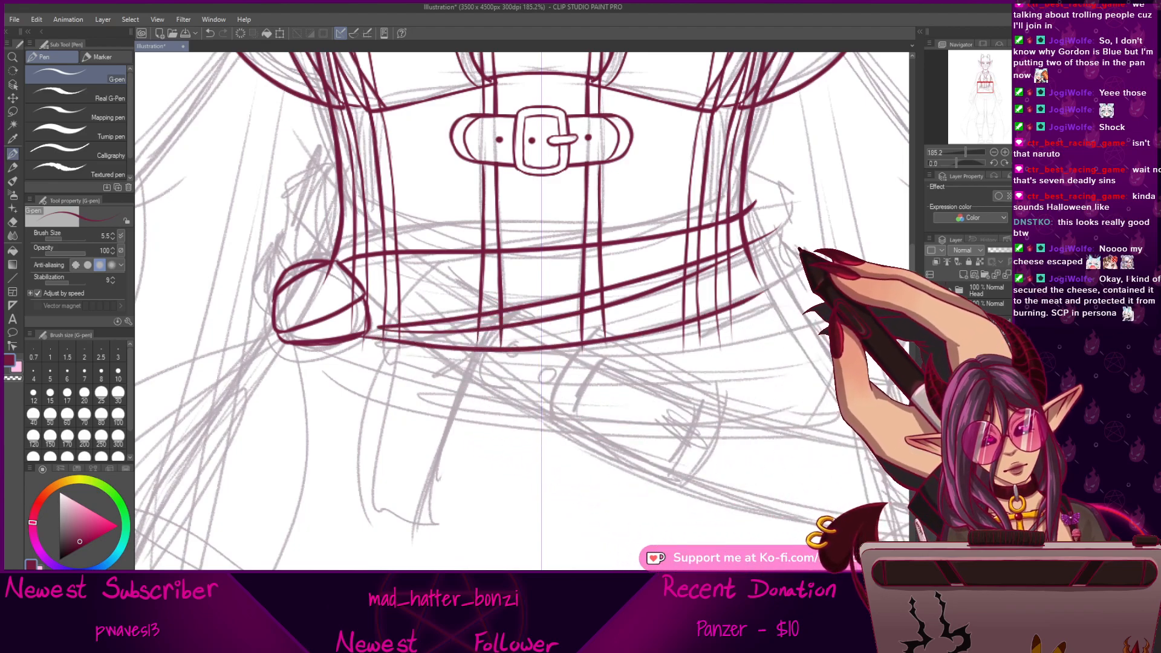
Ink the sash's long lower edge from beneath the knot to the opposite hip and close that end with an uneven side contour.
mouse_move(832, 296)
left_mouse_down()
mouse_move(788, 295)
mouse_move(846, 258)
left_mouse_up()
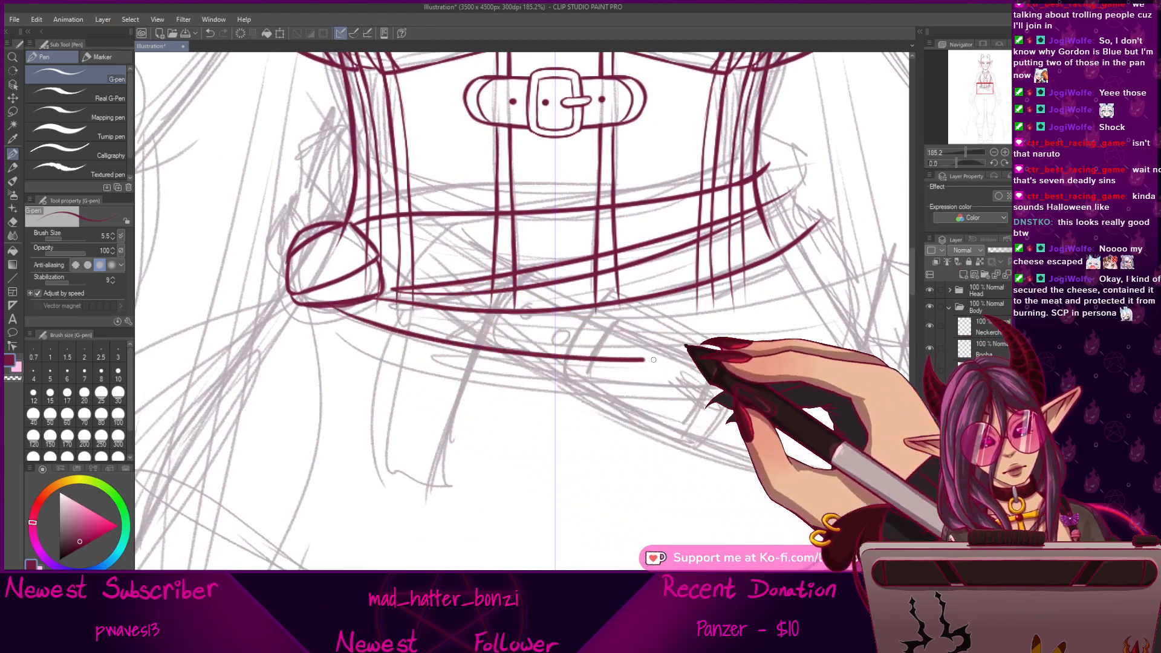
mouse_move(323, 305)
left_mouse_down()
mouse_move(810, 391)
mouse_move(615, 428)
mouse_move(720, 395)
mouse_move(697, 411)
mouse_move(736, 370)
left_mouse_up()
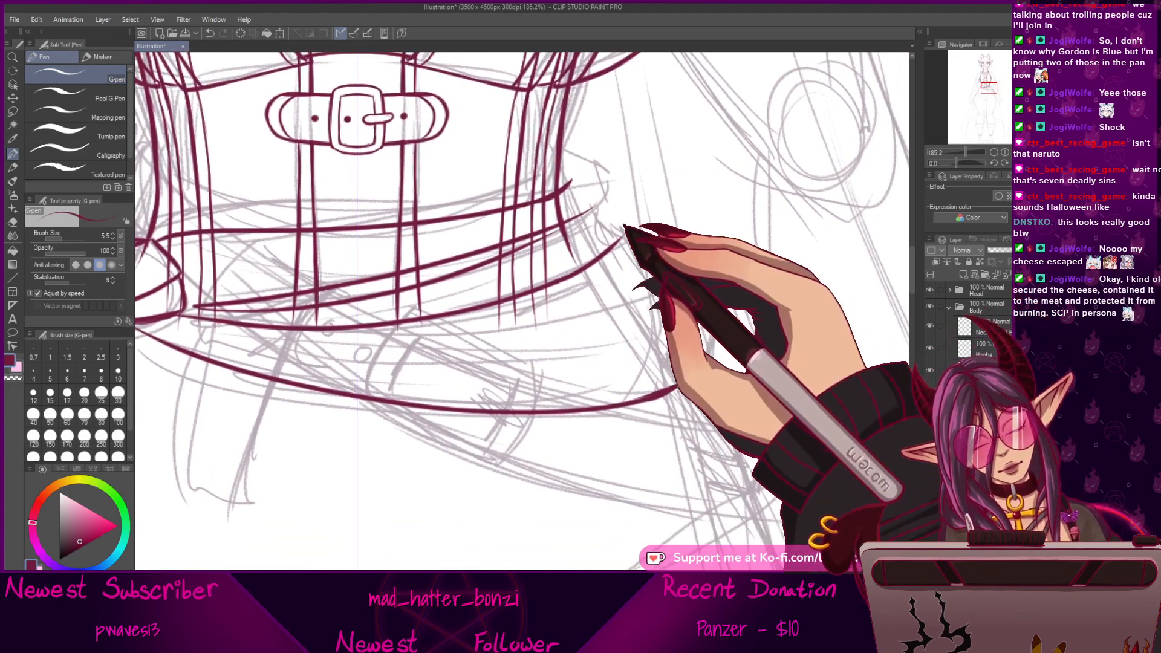
left_click_drag(645, 243, 656, 327)
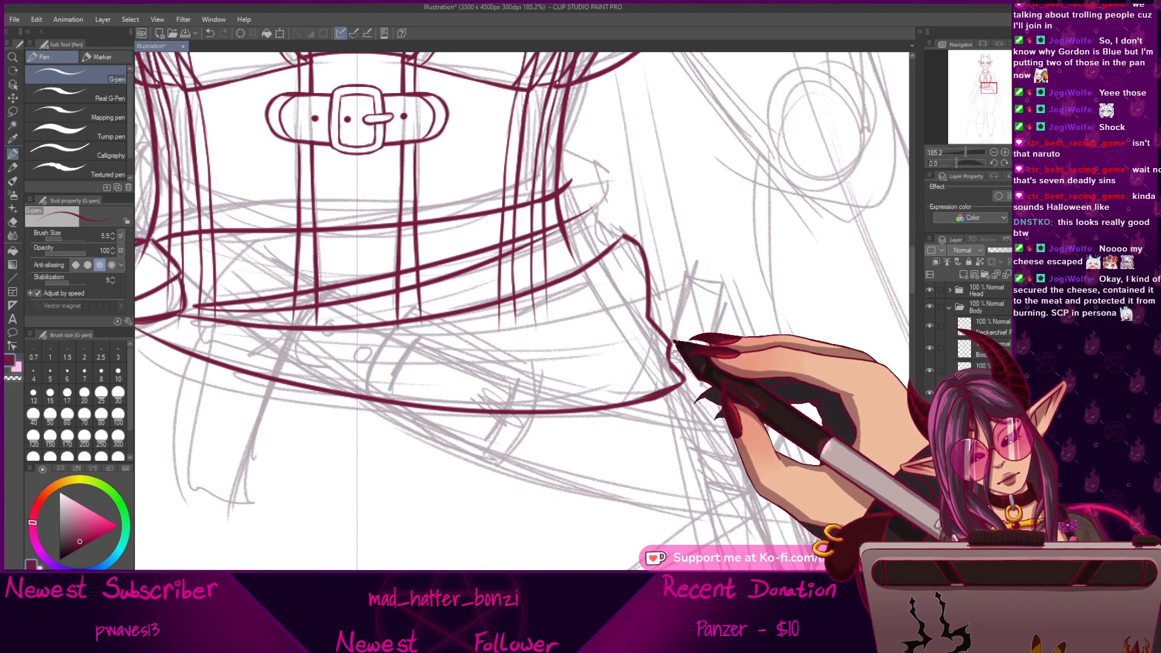
Ink tapered fold lines along the sash's lower band on a rotated canvas, undoing and redrawing unsatisfactory strokes.
left_click_drag(681, 434, 784, 417)
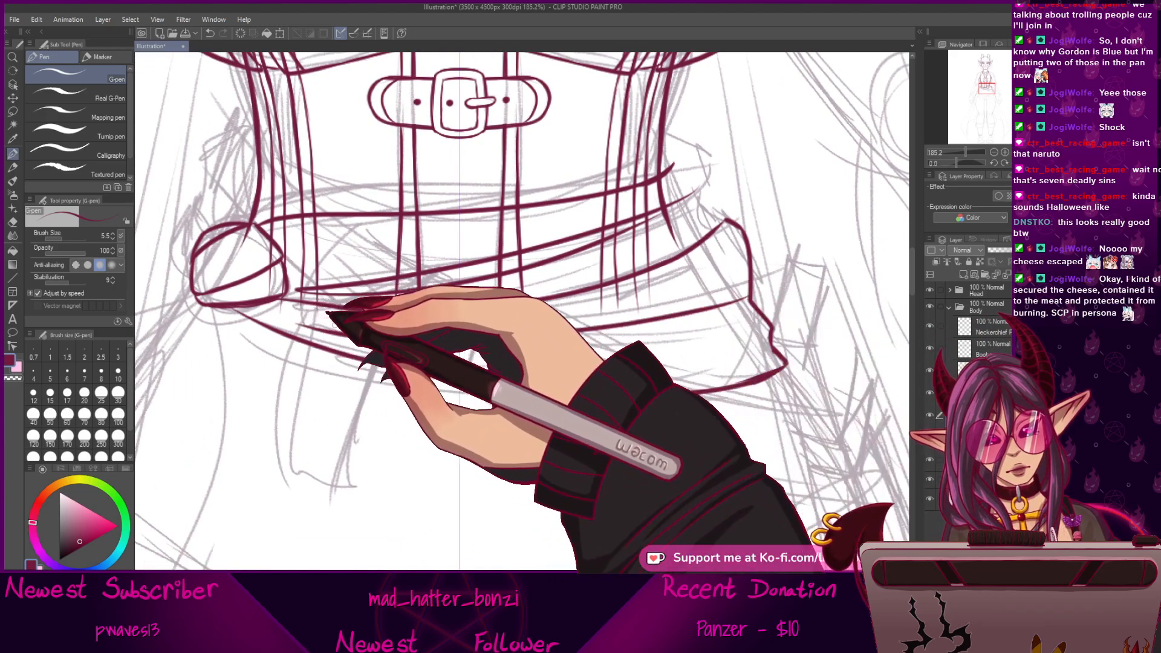
key("ctrl+z")
left_click_drag(955, 163, 975, 171)
left_click_drag(659, 376, 606, 400)
left_click_drag(965, 153, 966, 152)
left_click_drag(527, 429, 514, 397)
mouse_move(351, 500)
left_mouse_down()
mouse_move(391, 363)
mouse_move(545, 111)
left_mouse_up()
key("ctrl+z")
left_click_drag(354, 502, 551, 124)
mouse_move(307, 494)
left_mouse_down()
mouse_move(432, 247)
mouse_move(500, 180)
left_mouse_up()
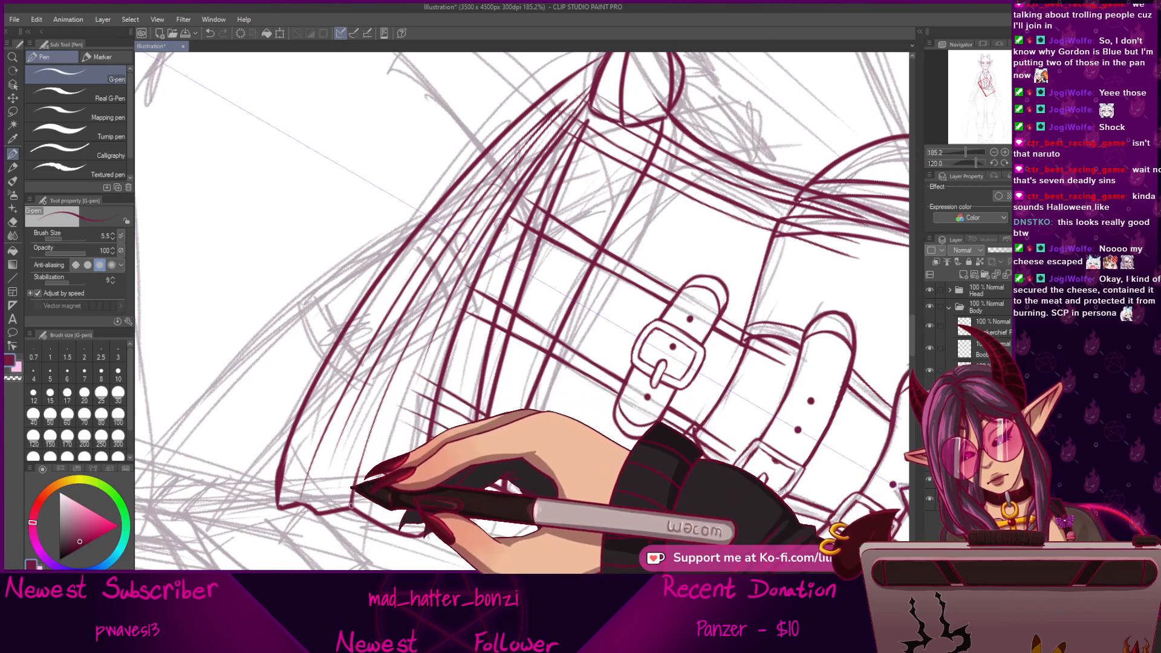
left_click_drag(347, 453, 390, 392)
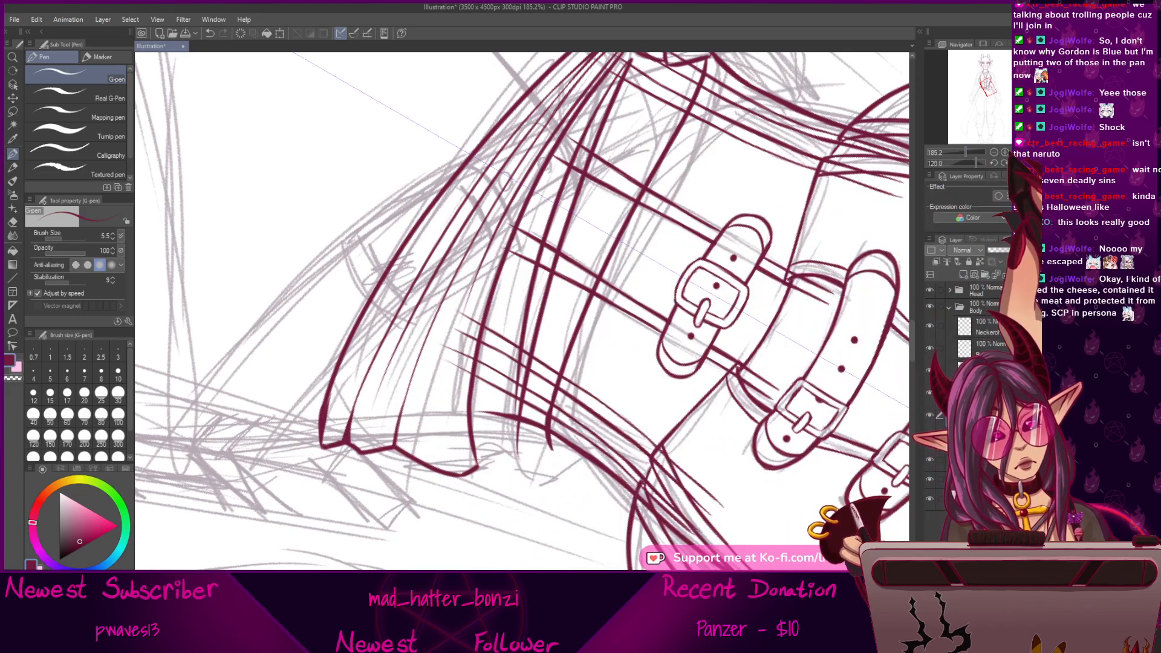
Ink the bulging side contours of the sash's upper folds at the hip opposite the knot, joining them to the lower band.
left_click(1014, 163)
mouse_move(693, 402)
left_mouse_down()
mouse_move(809, 448)
mouse_move(831, 382)
mouse_move(822, 371)
left_mouse_up()
mouse_move(402, 298)
left_mouse_down()
mouse_move(423, 316)
mouse_move(415, 329)
mouse_move(510, 350)
mouse_move(775, 370)
mouse_move(765, 326)
mouse_move(661, 480)
mouse_move(622, 492)
mouse_move(615, 475)
left_mouse_up()
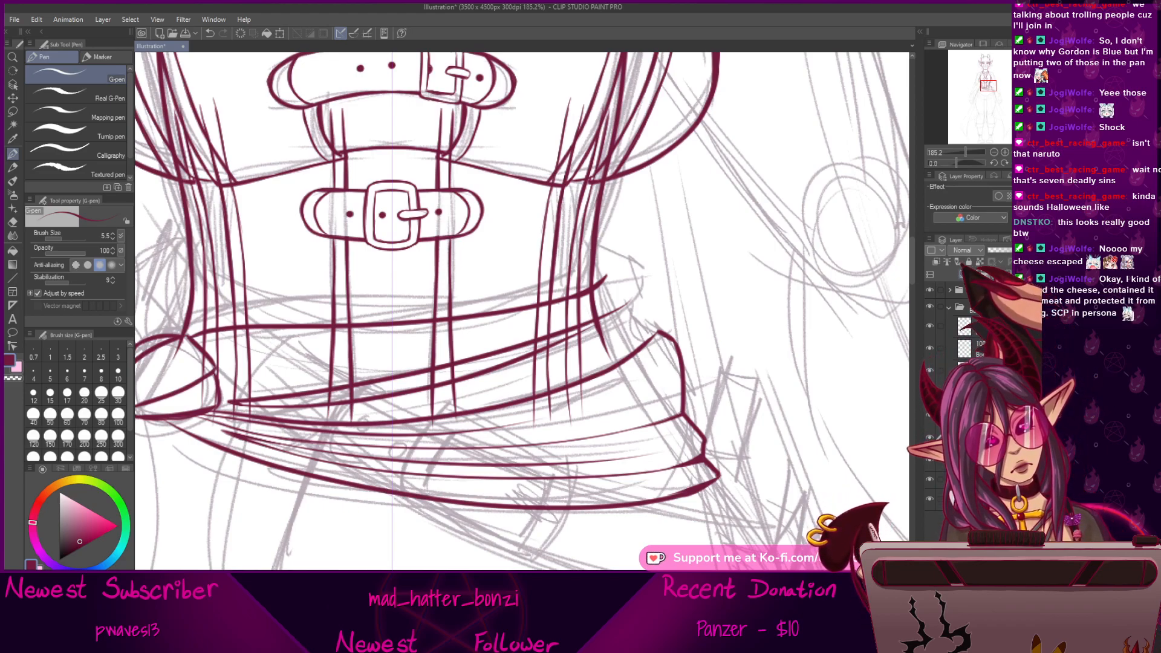
left_click_drag(685, 455, 667, 465)
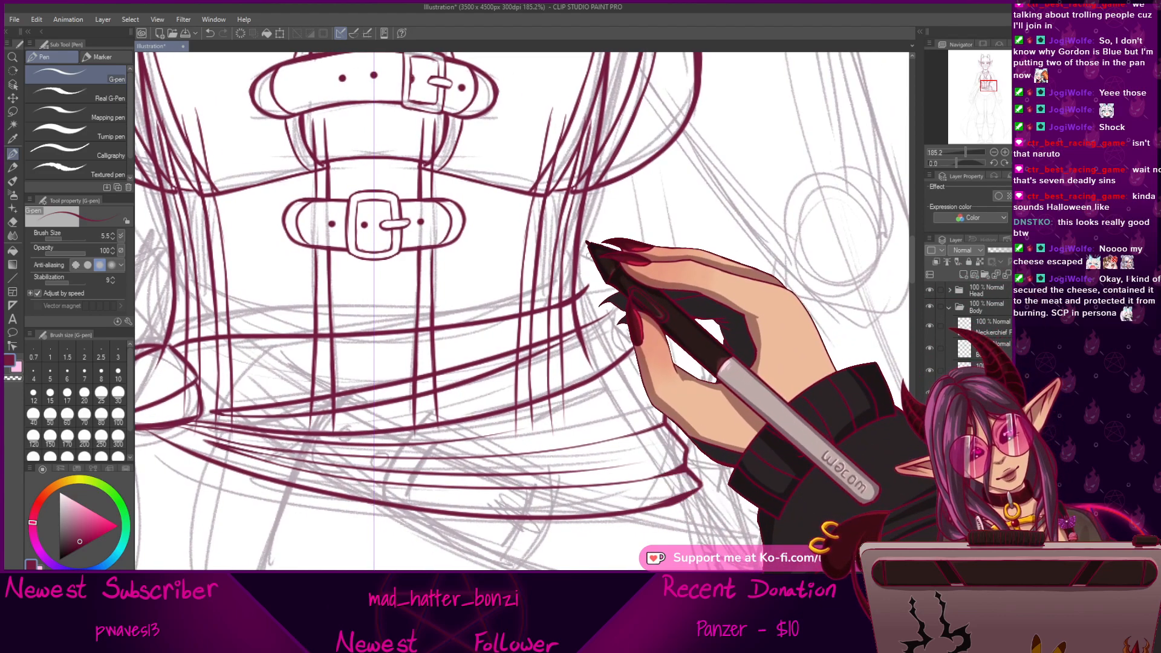
left_click_drag(582, 254, 622, 300)
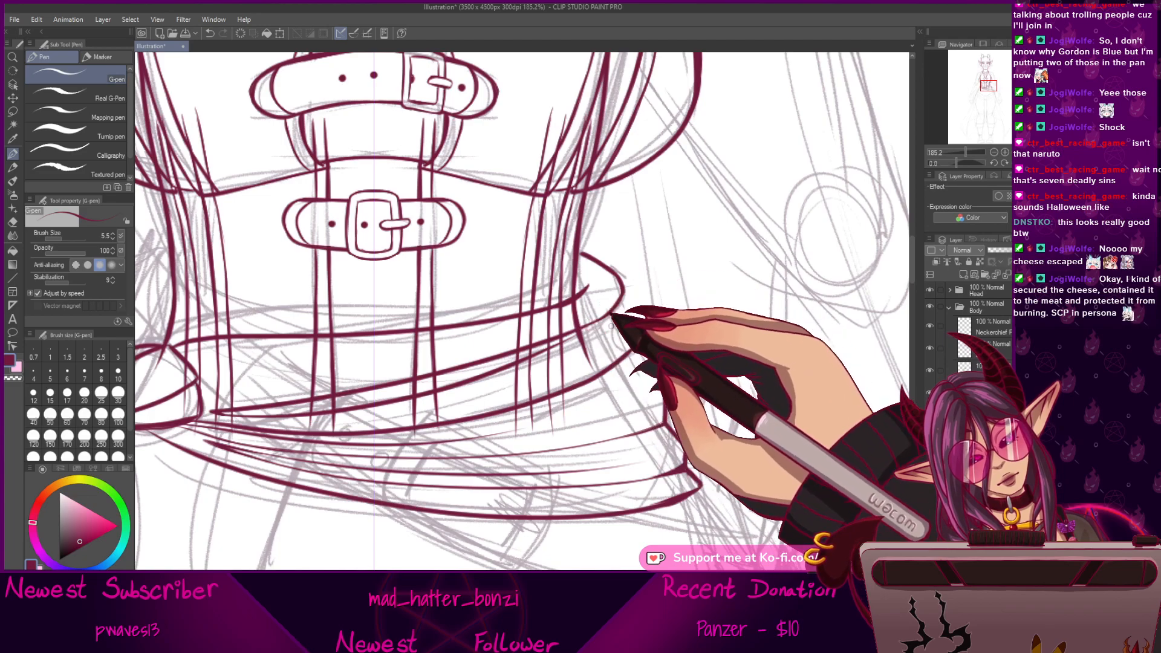
left_click_drag(612, 312, 630, 350)
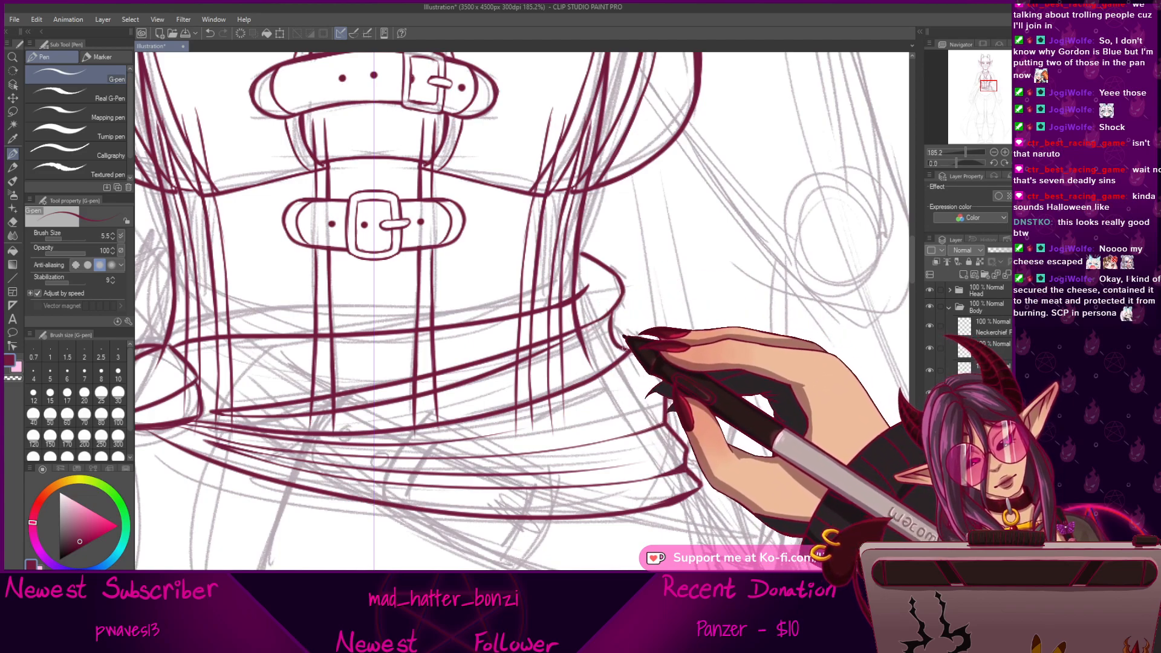
left_click_drag(627, 449, 654, 483)
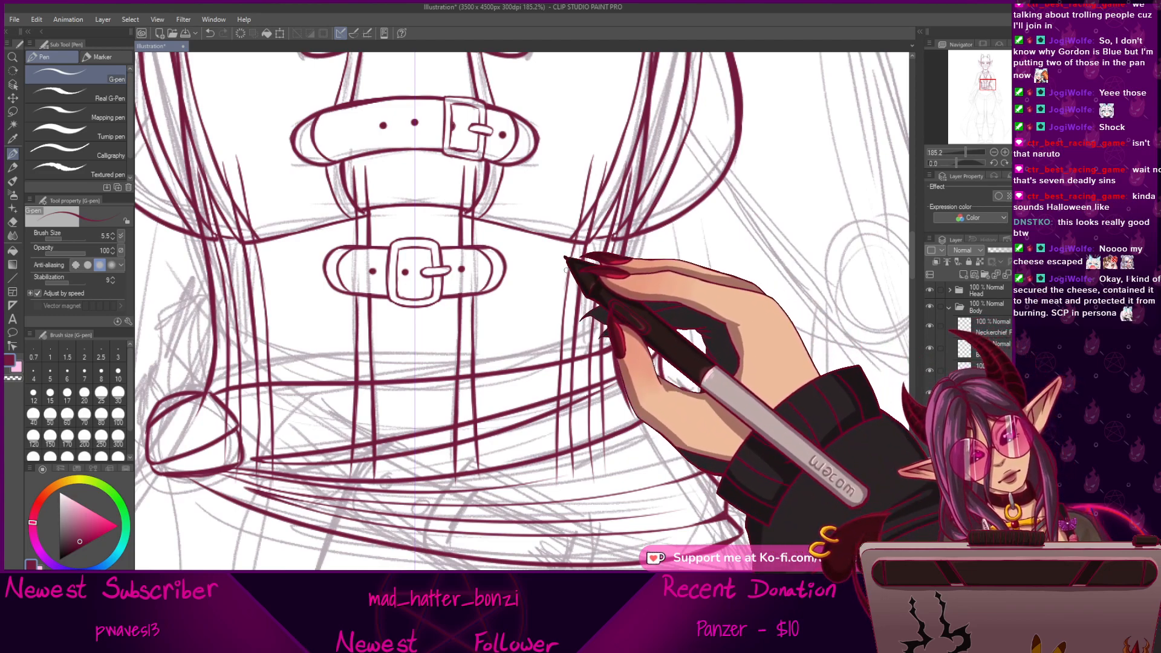
left_click_drag(566, 269, 548, 229)
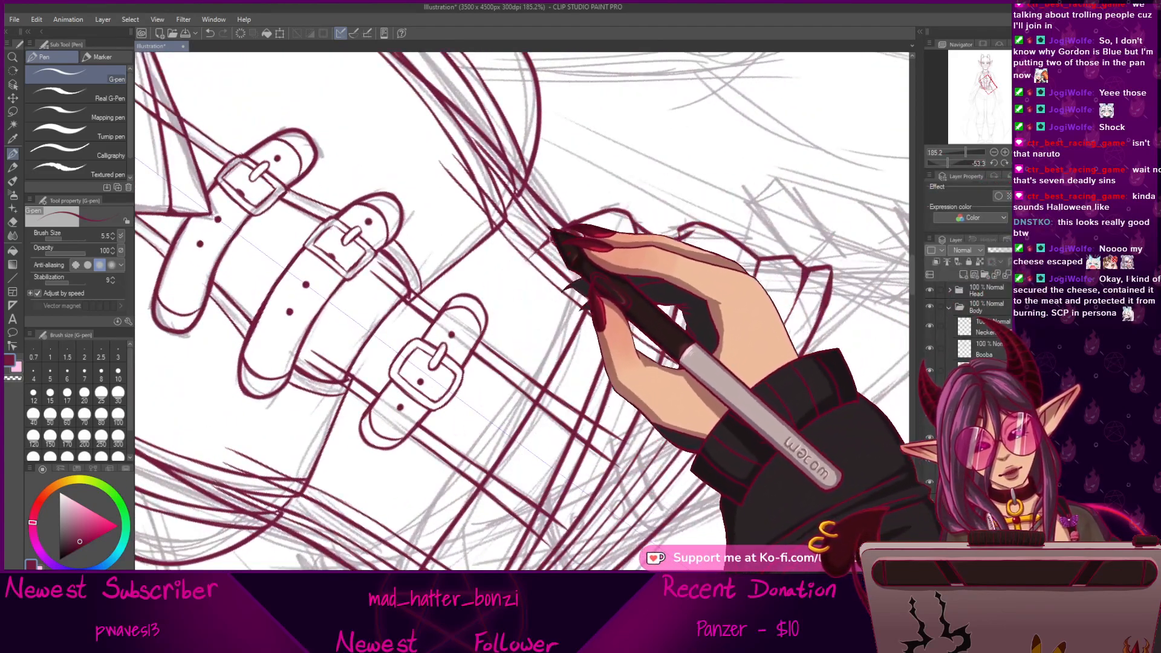
key("ctrl+@")
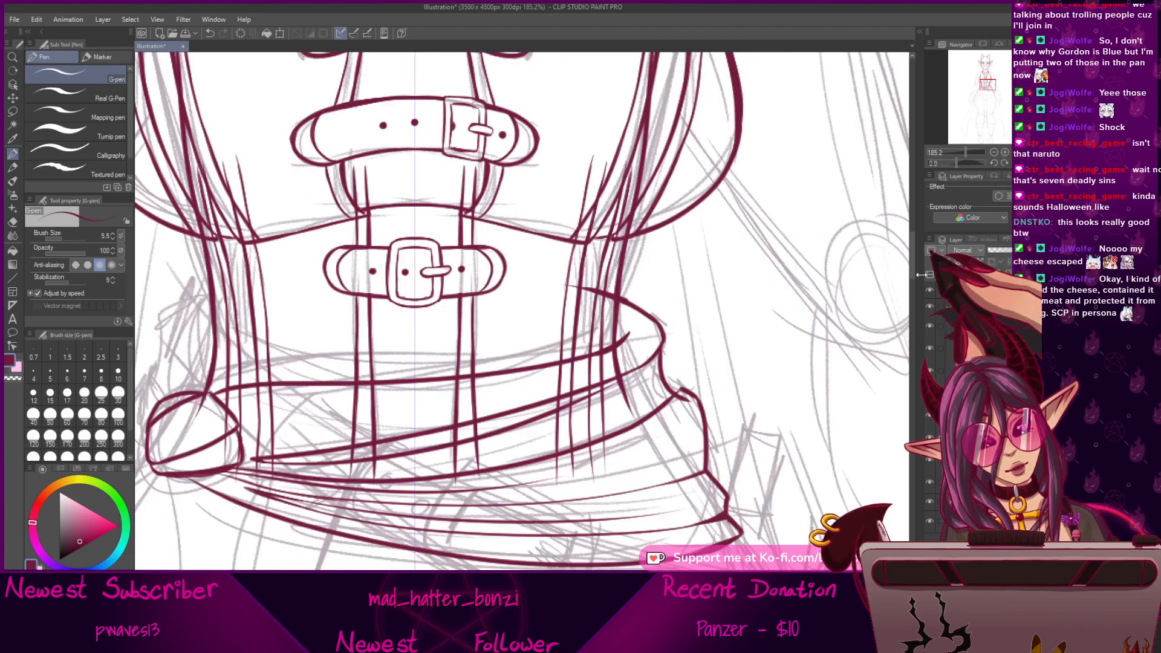
Ink the sash's bulging outer contour and gathered folds above and behind the knot.
left_click_drag(669, 447, 691, 450)
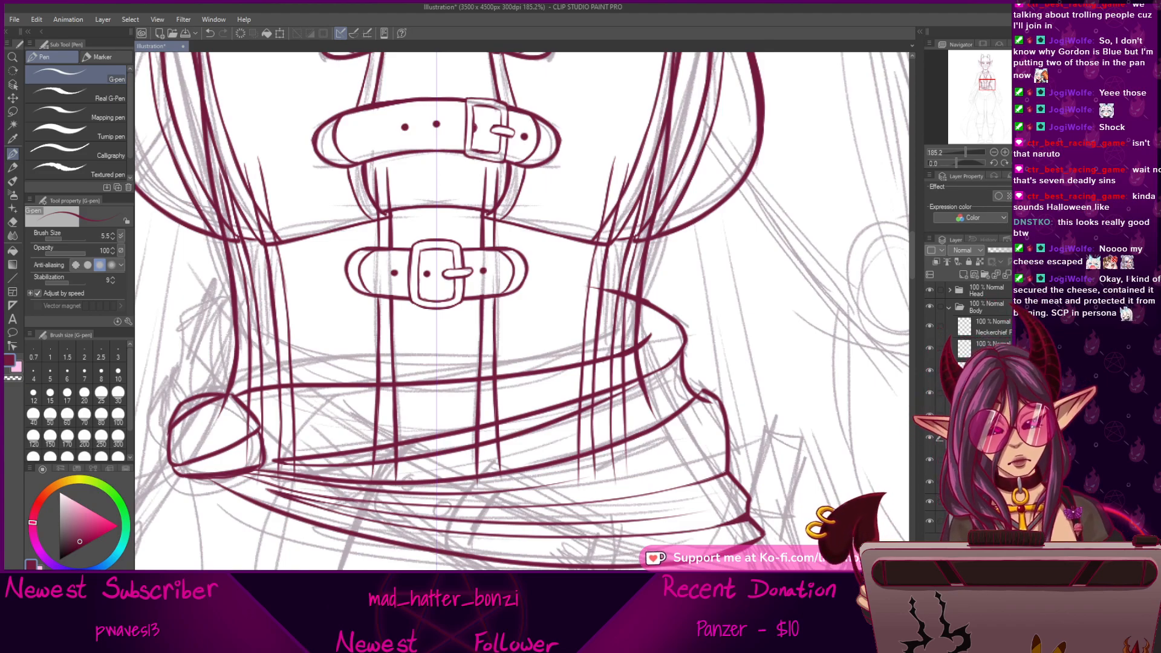
left_click_drag(484, 484, 747, 438)
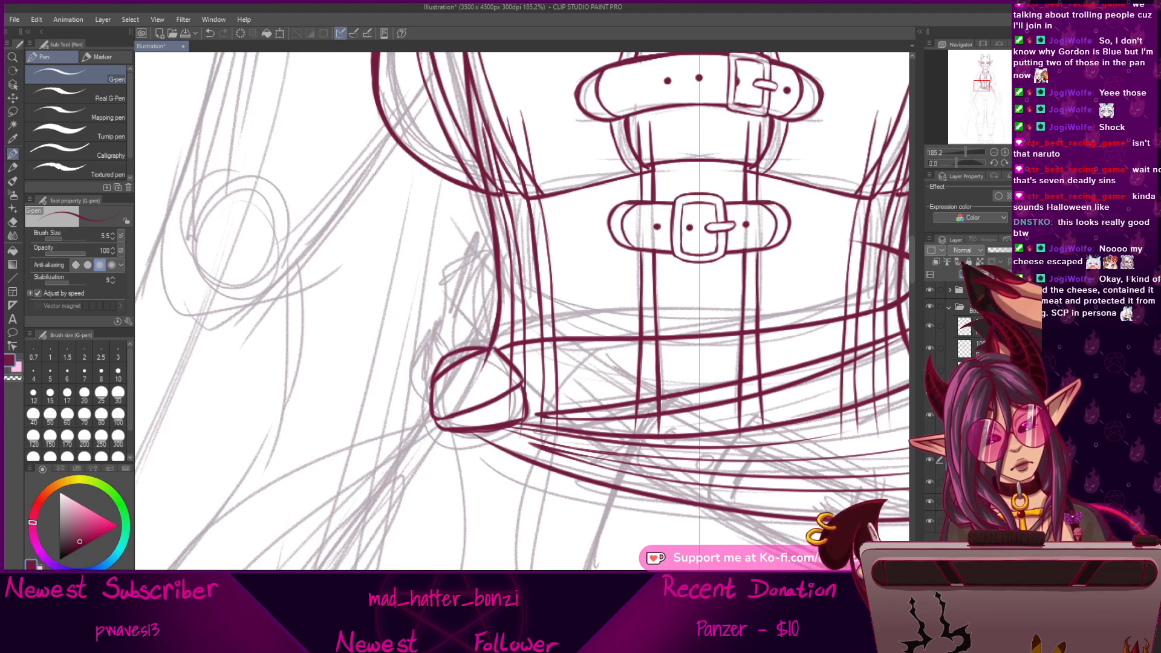
left_click_drag(541, 379, 565, 370)
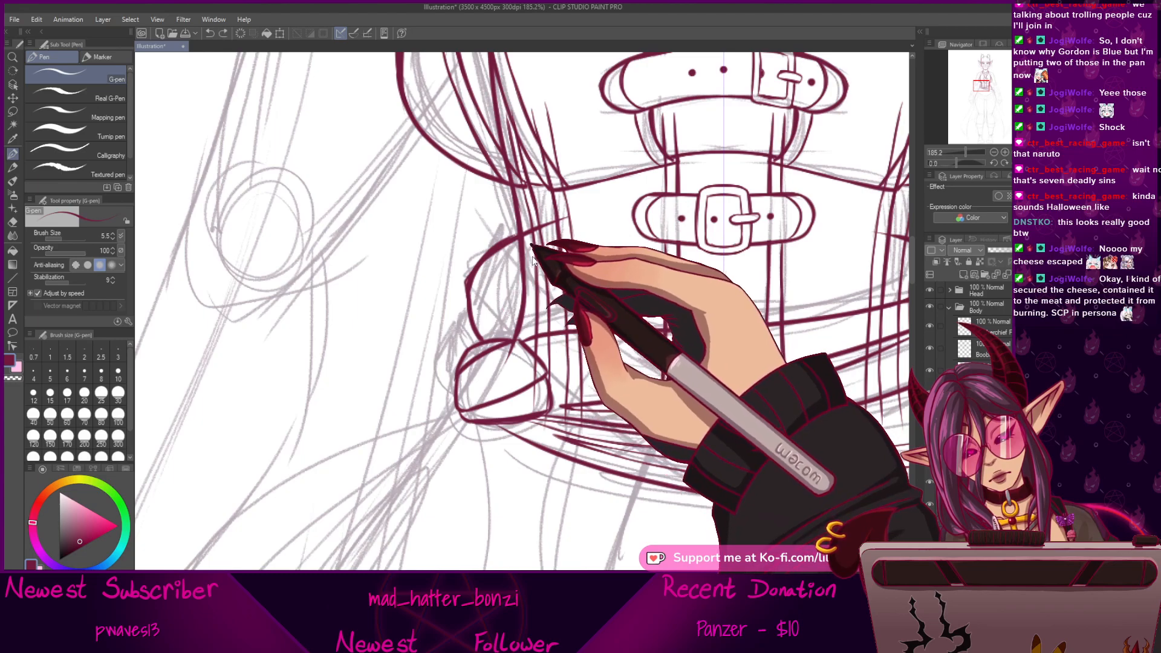
left_click_drag(508, 326, 561, 336)
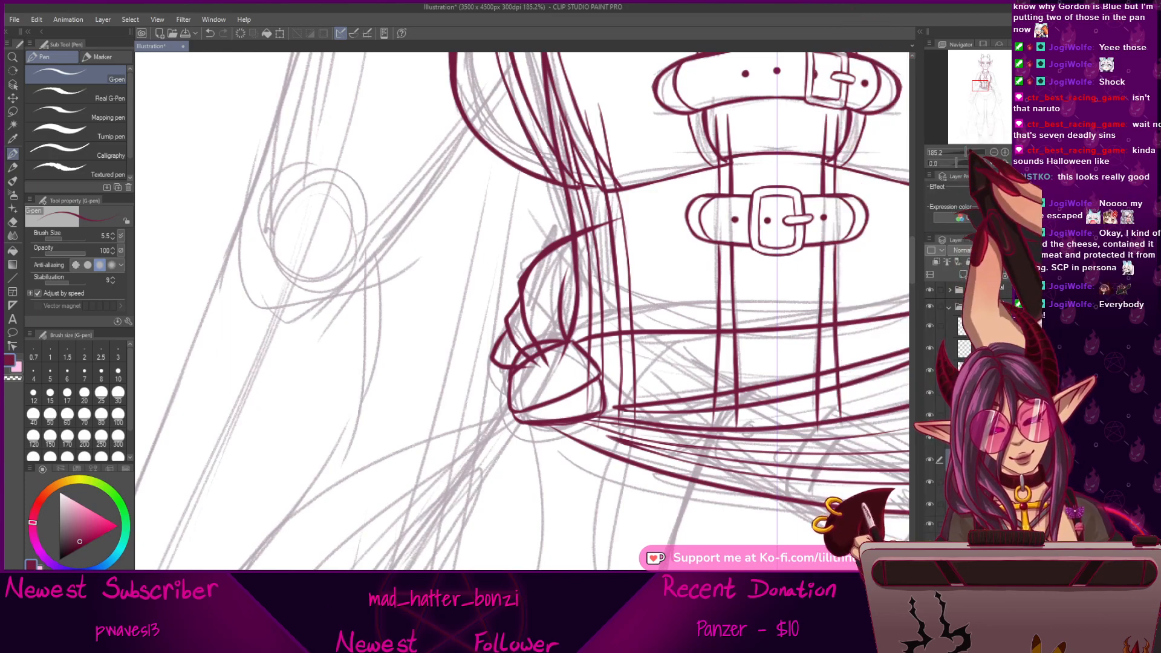
Examine the inked sash together with the torso line art and the hip sketch.
key("ctrl+minus")
key("ctrl+minus")
key("ctrl+minus")
key("ctrl+minus")
mouse_move(651, 403)
left_mouse_down()
mouse_move(677, 511)
mouse_move(675, 404)
left_mouse_up()
scroll(559, 340, "up", 3)
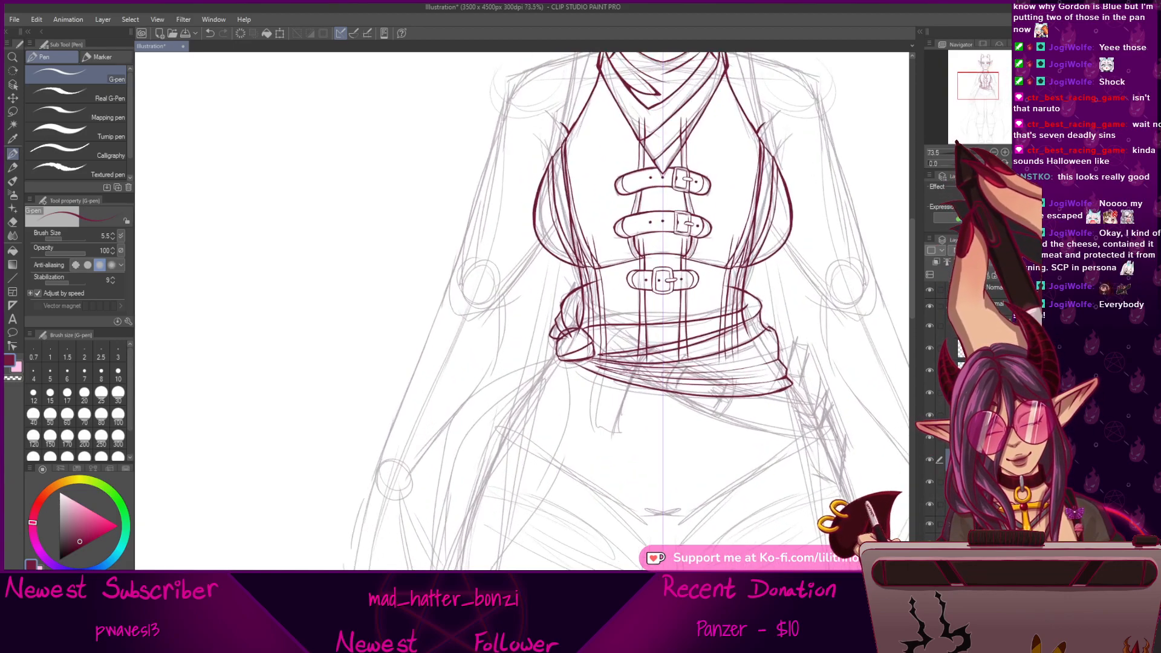
left_click_drag(701, 448, 757, 398)
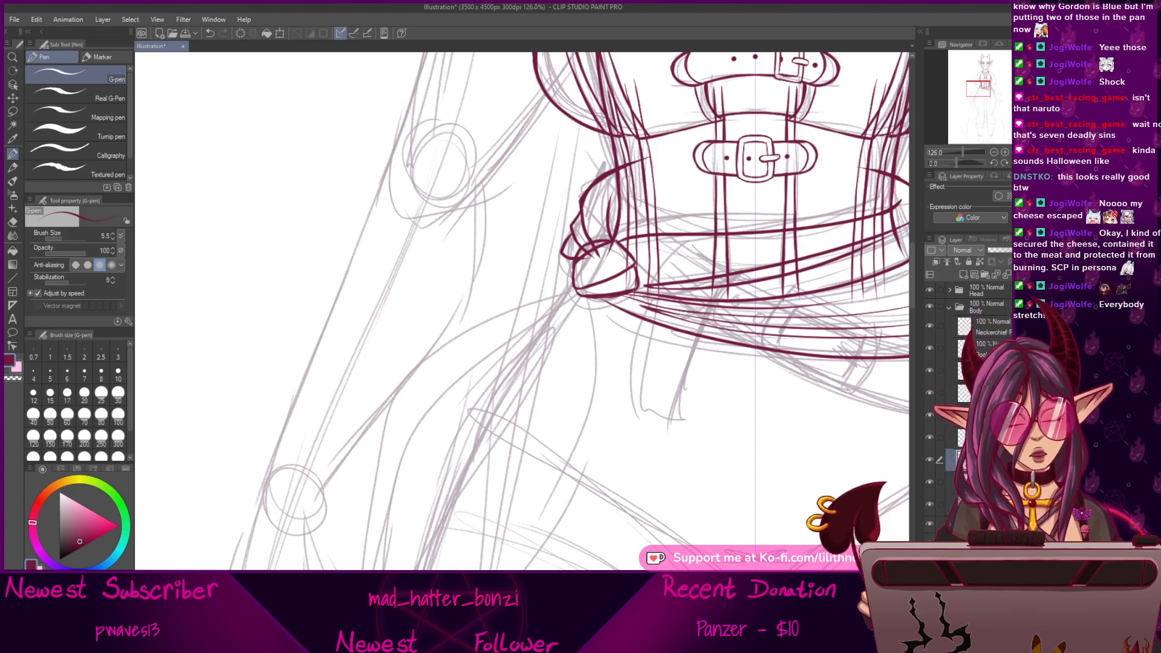
Fade the layer holding the inked torso and sash lines into a light guide for drawing the belt.
scroll(522, 311, "right", 5)
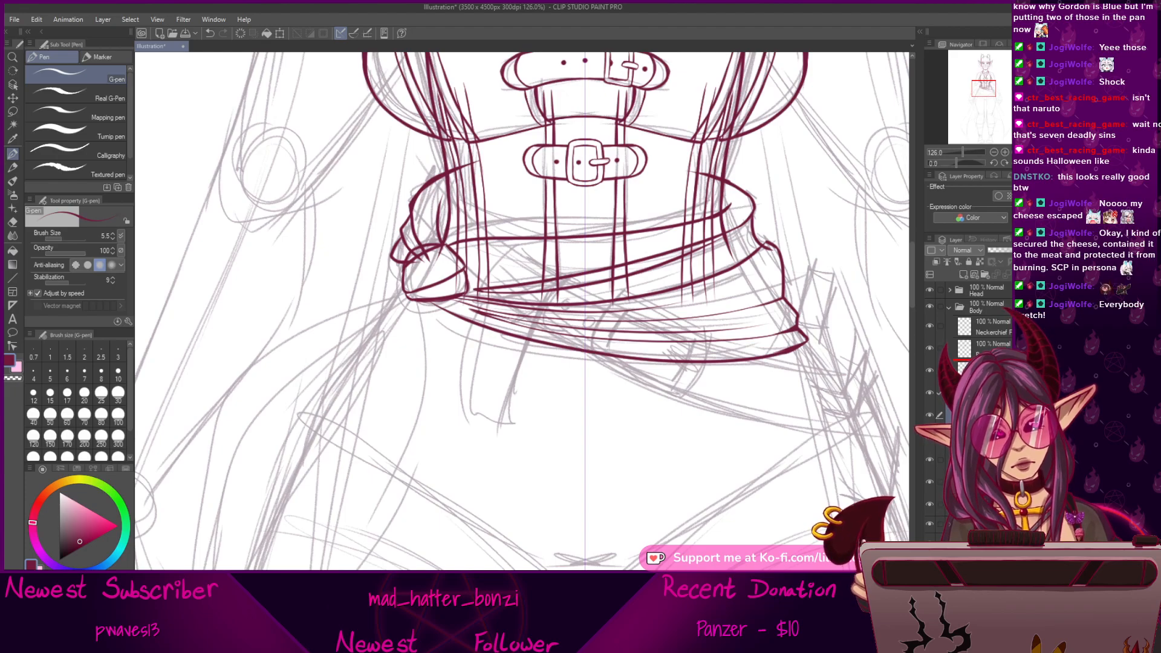
left_click_drag(798, 495, 835, 500)
scroll(521, 310, "down", 10)
scroll(522, 310, "up", 5)
scroll(514, 311, "up", 1)
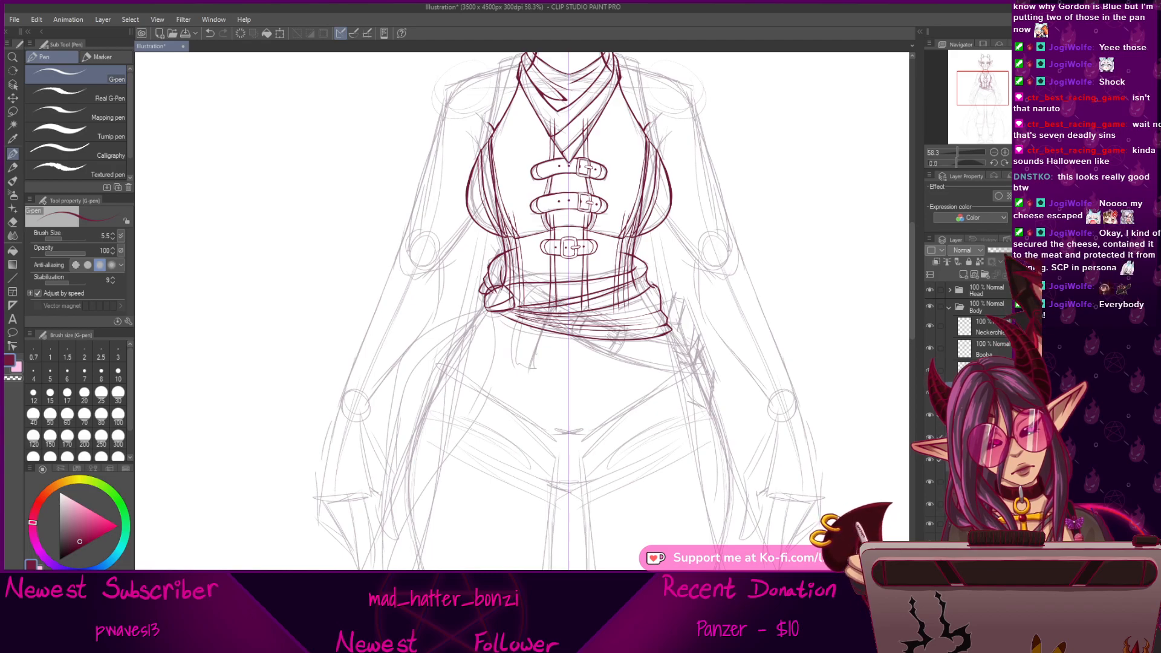
key("ctrl+z")
key("ctrl+z")
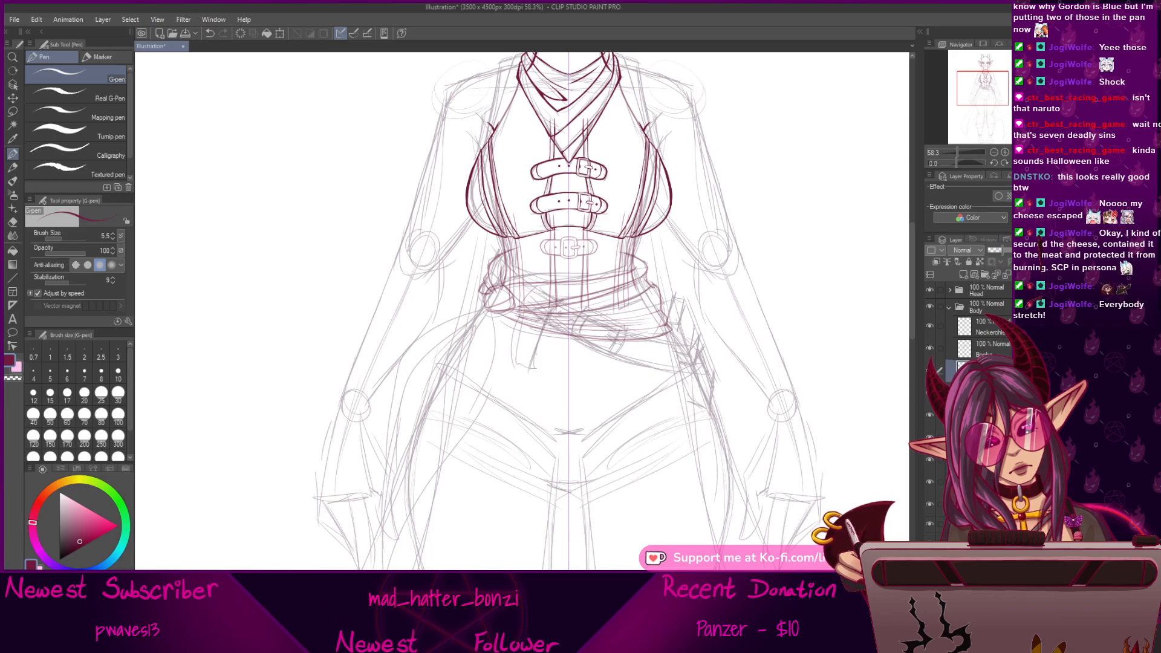
mouse_move(604, 362)
left_mouse_down()
mouse_move(651, 264)
mouse_move(615, 355)
left_mouse_up()
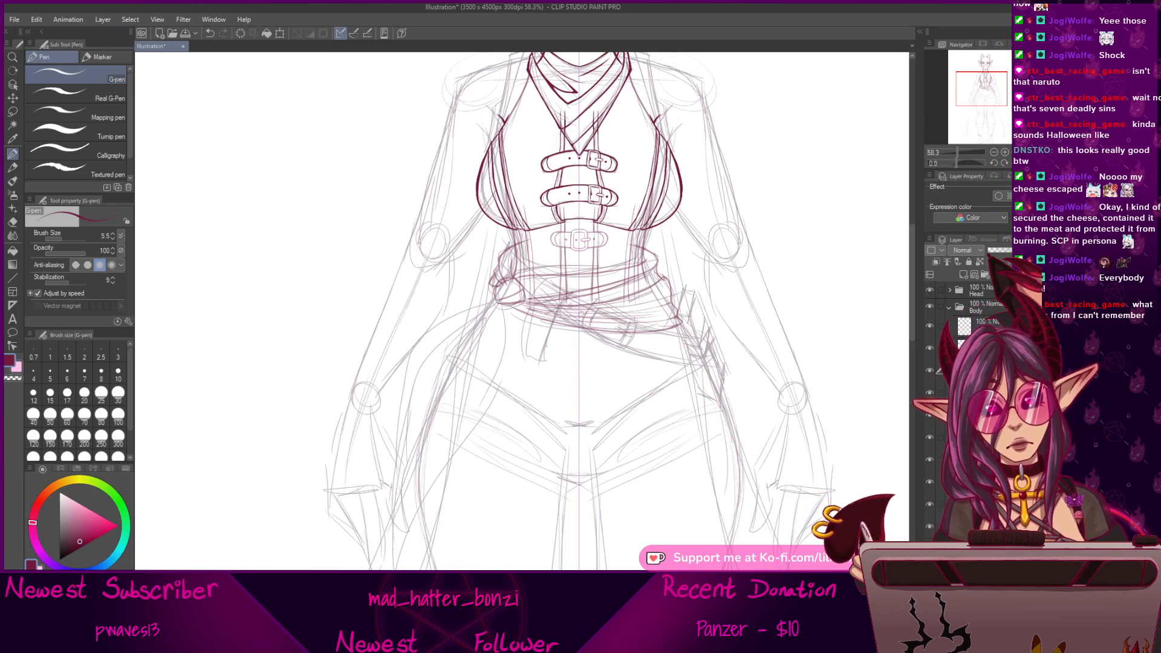
left_click_drag(581, 302, 617, 345)
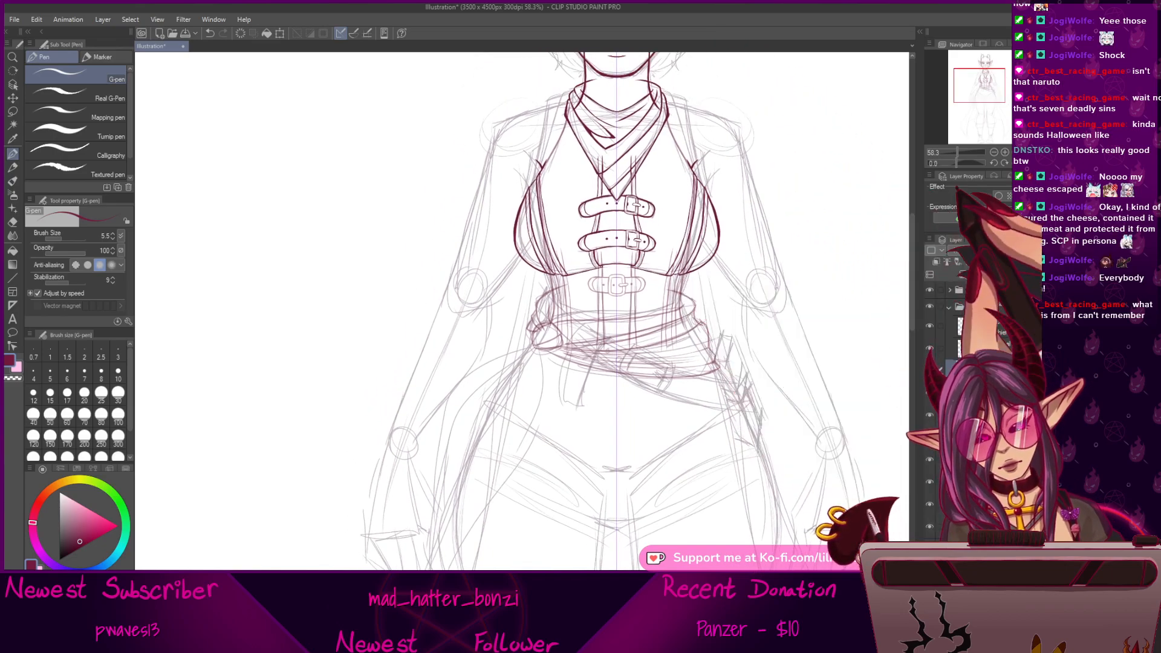
scroll(499, 291, "up", 5)
mouse_move(716, 280)
left_mouse_down()
mouse_move(699, 235)
mouse_move(713, 266)
left_mouse_up()
key("ctrl+@")
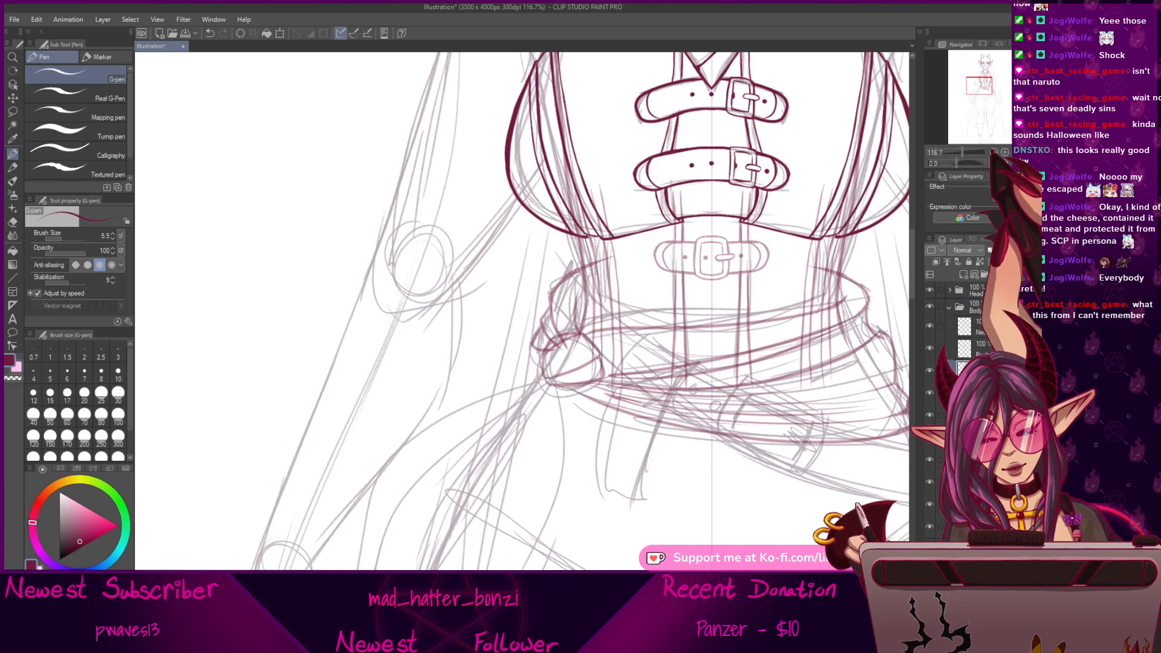
Ink short strokes for the two ends of the diagonal hip belt, one on each side of the waist.
left_click_drag(657, 320, 583, 332)
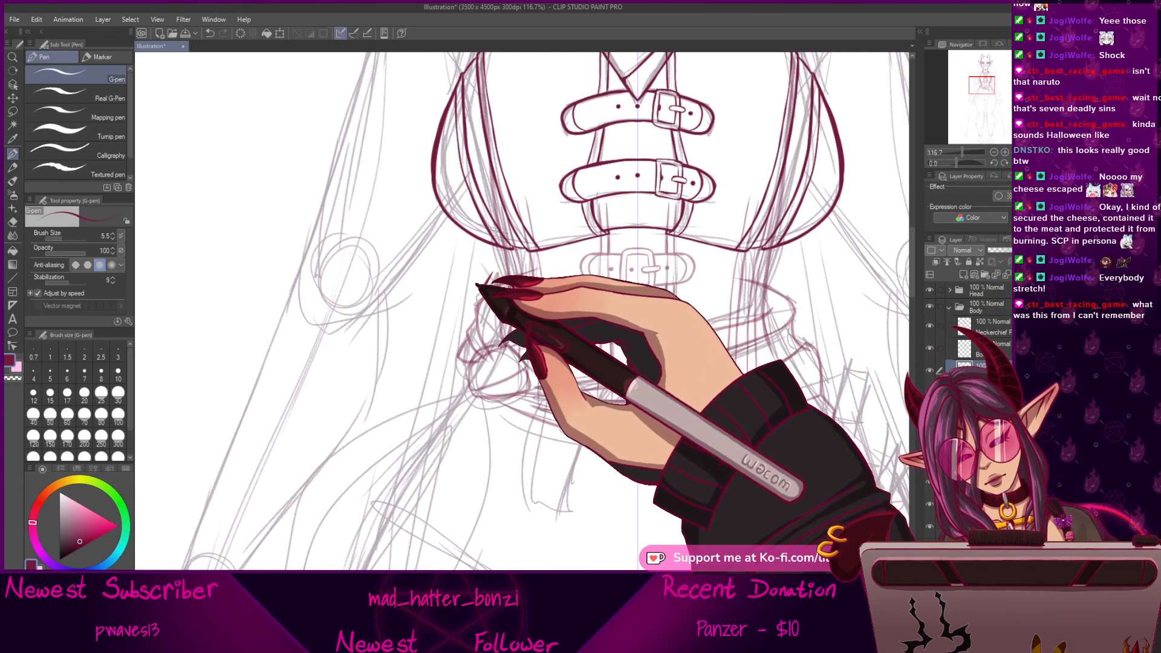
left_click_drag(961, 163, 972, 162)
left_click_drag(532, 356, 663, 119)
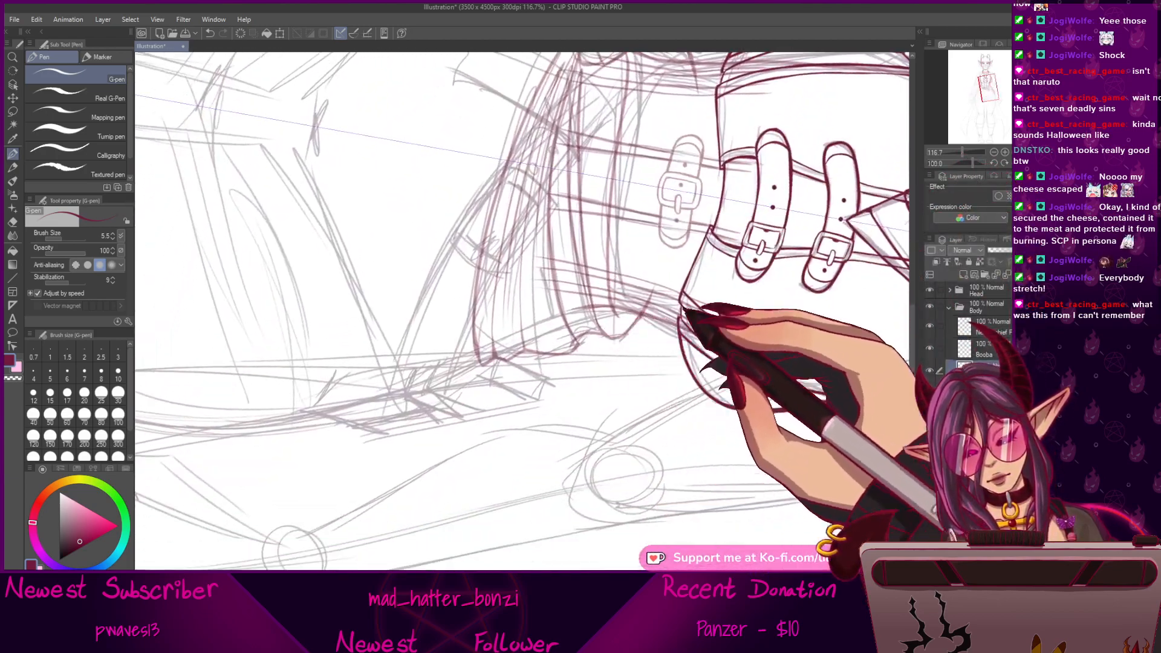
left_click(1016, 162)
left_click_drag(616, 405, 625, 330)
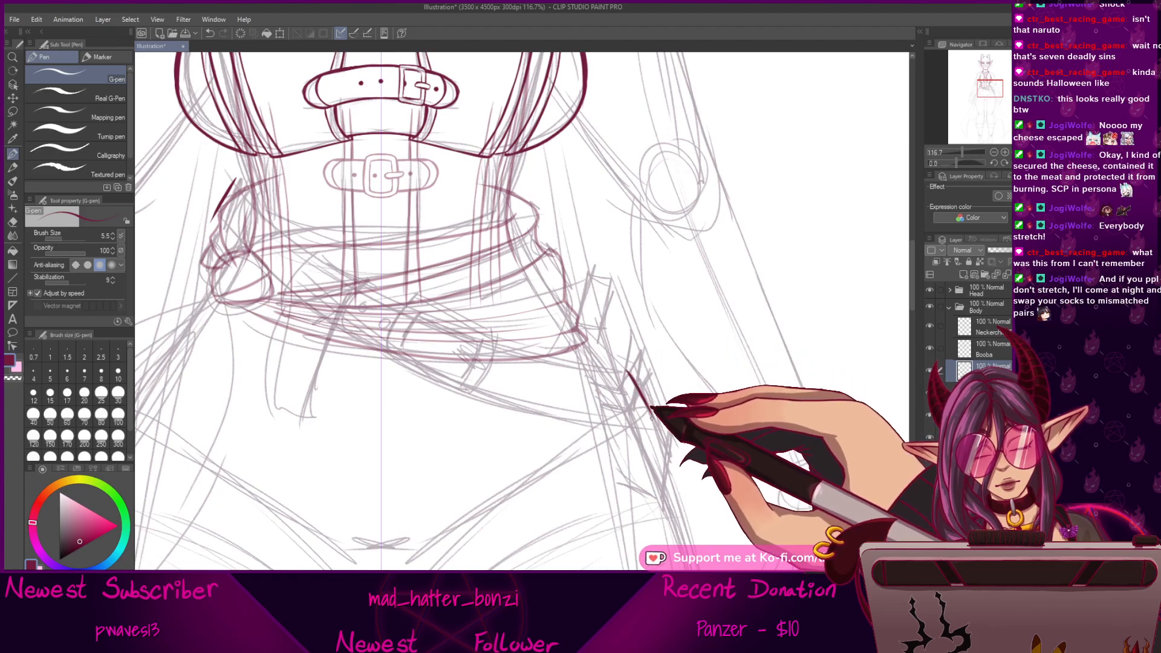
left_click_drag(957, 162, 971, 163)
left_click_drag(642, 367, 664, 383)
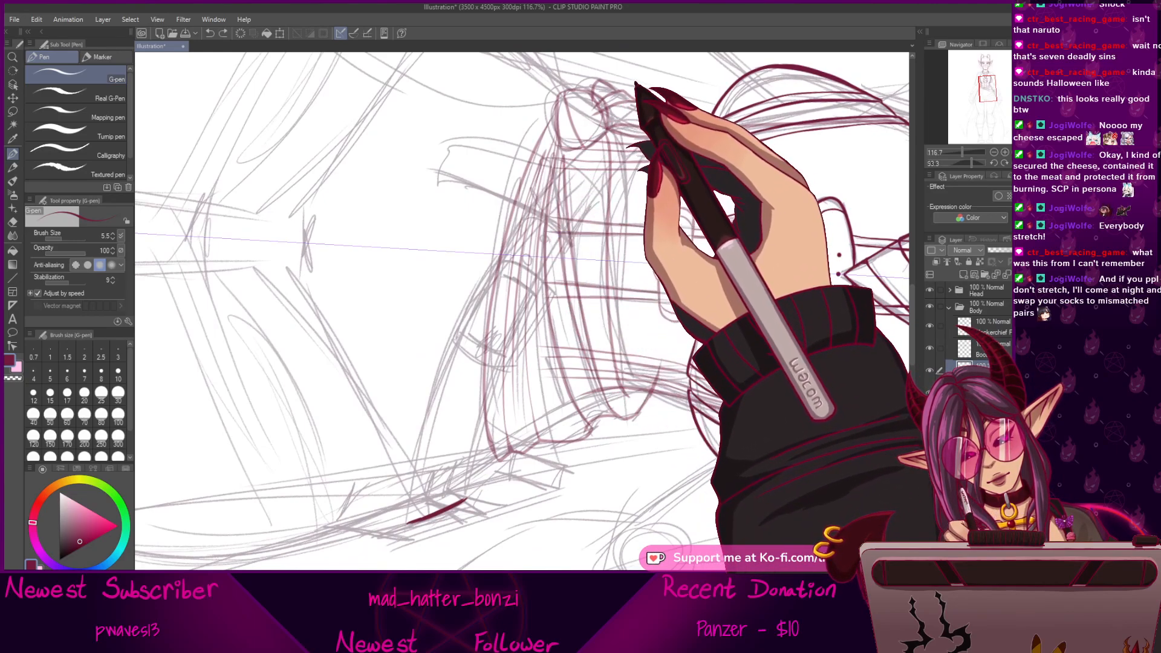
Ink the hip belt's long curved lower edge on the rotated canvas, joining it to the hip end and thickening the curve.
left_click_drag(448, 344, 456, 274)
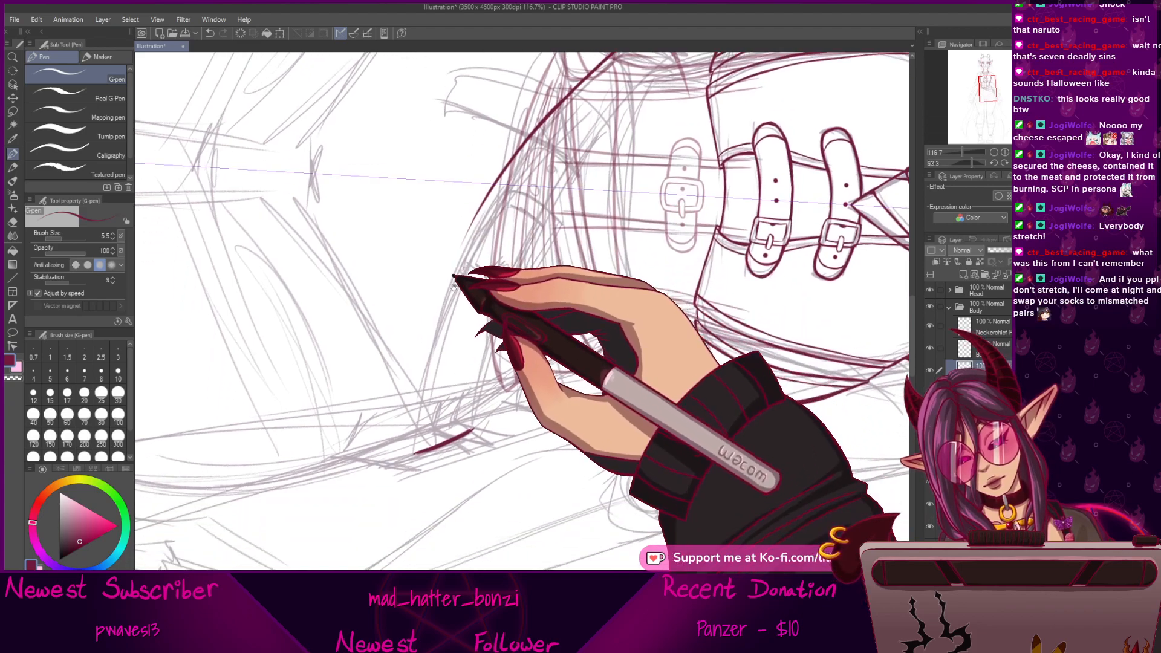
left_click_drag(475, 214, 439, 294)
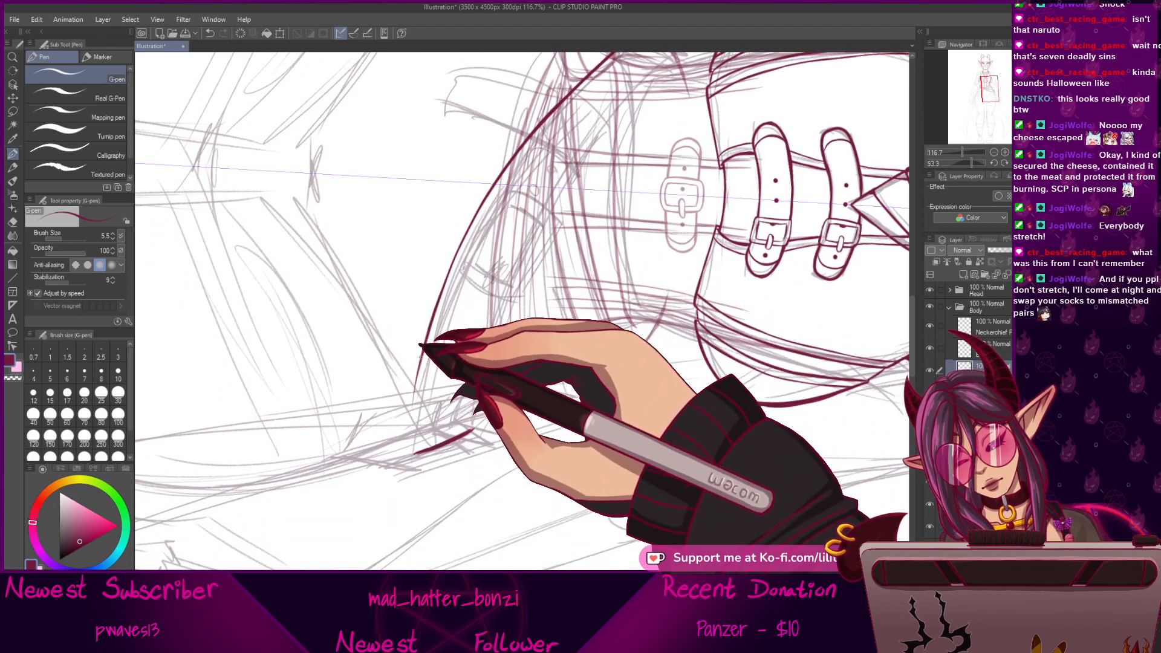
left_click_drag(440, 294, 412, 450)
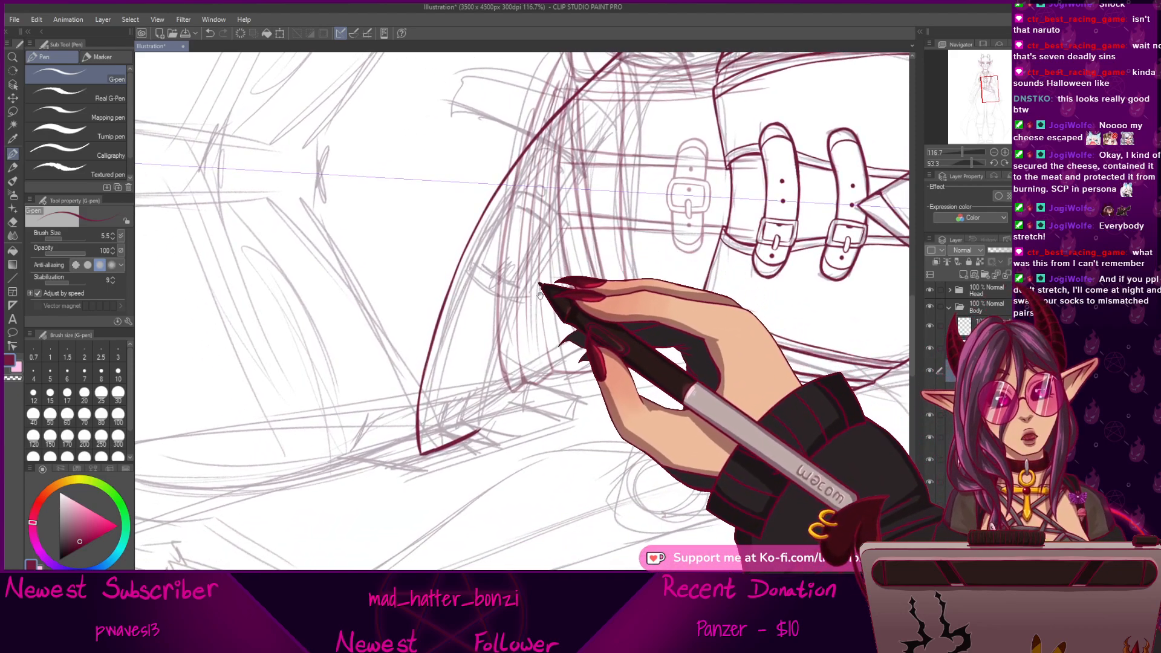
left_click_drag(534, 323, 538, 255)
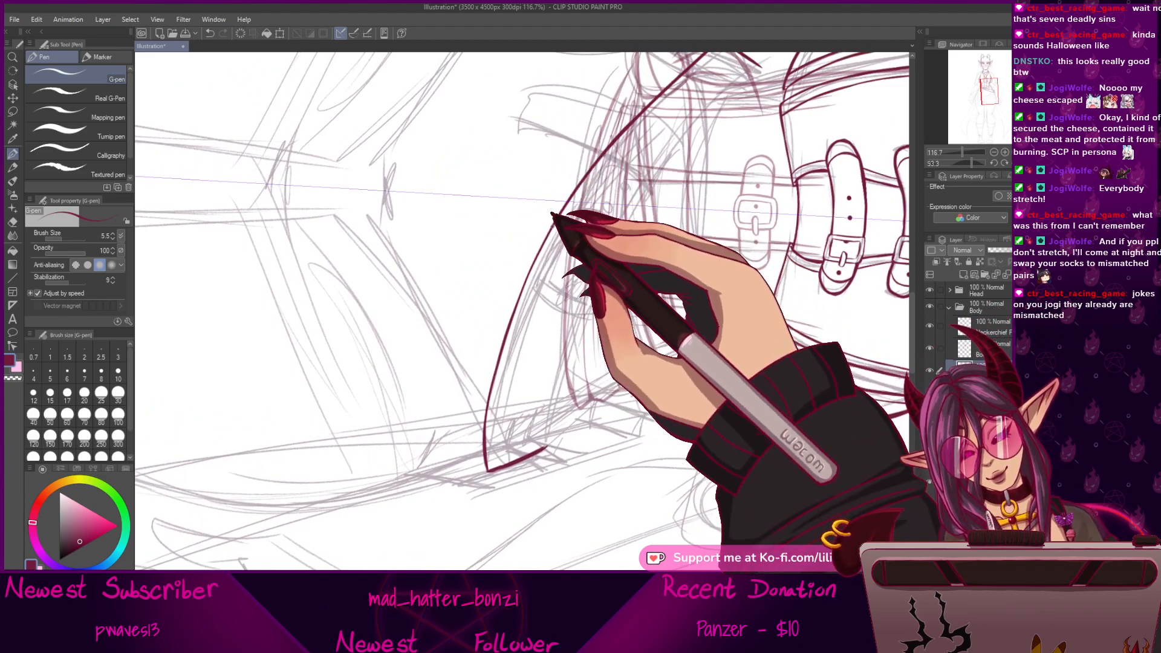
left_click_drag(567, 193, 505, 315)
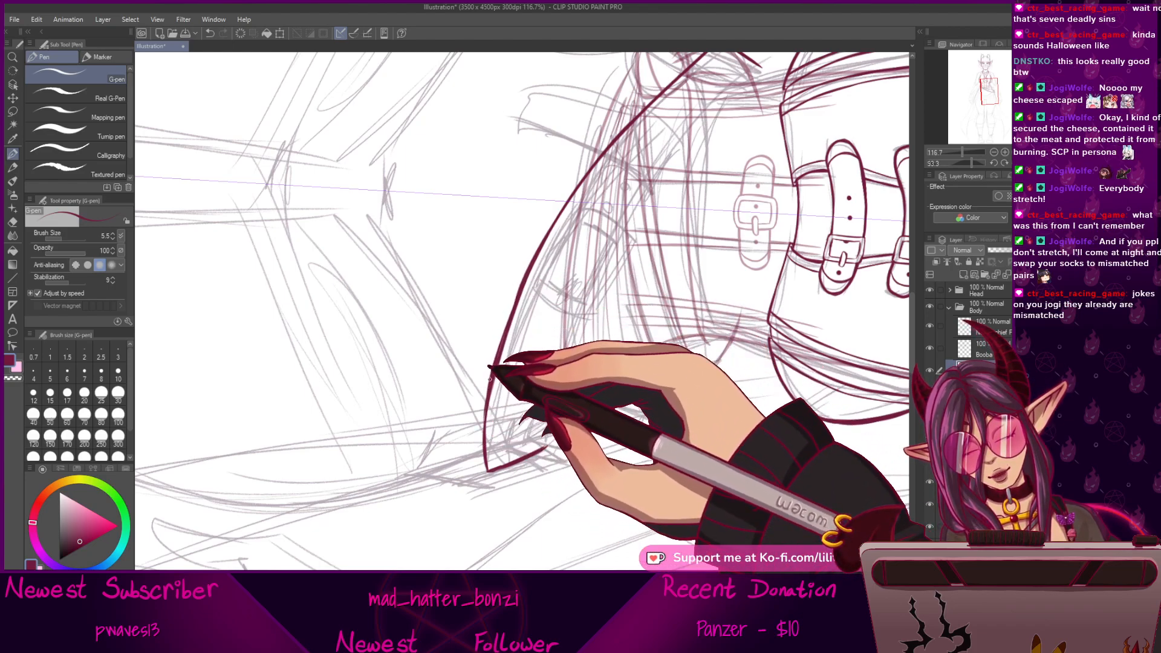
left_click_drag(523, 283, 489, 401)
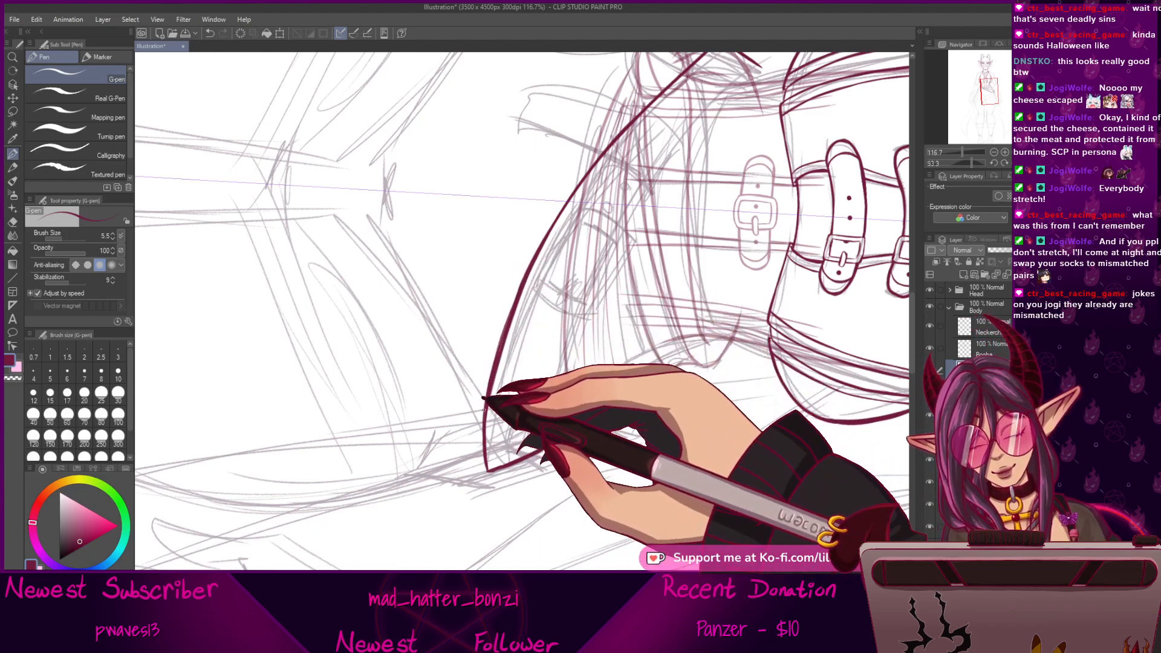
left_click_drag(686, 159, 603, 229)
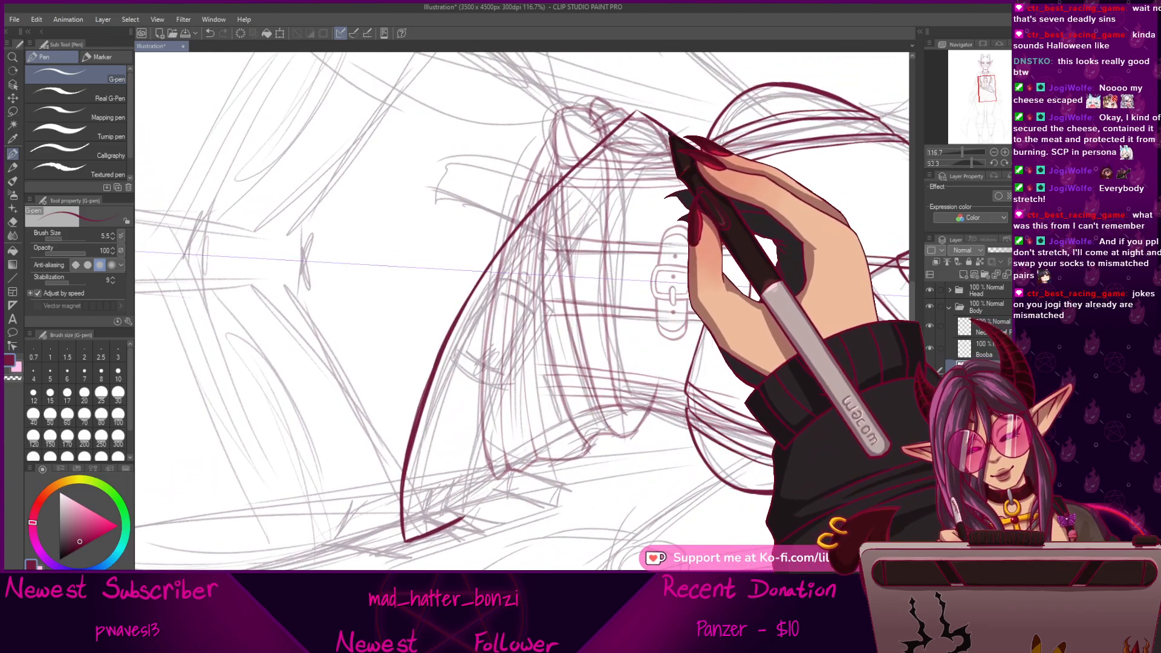
Ink the hip belt's upper edge as a curve following the lower edge, redrawing the first stroke.
left_click_drag(659, 139, 590, 189)
key("ctrl+z")
left_click_drag(678, 134, 607, 183)
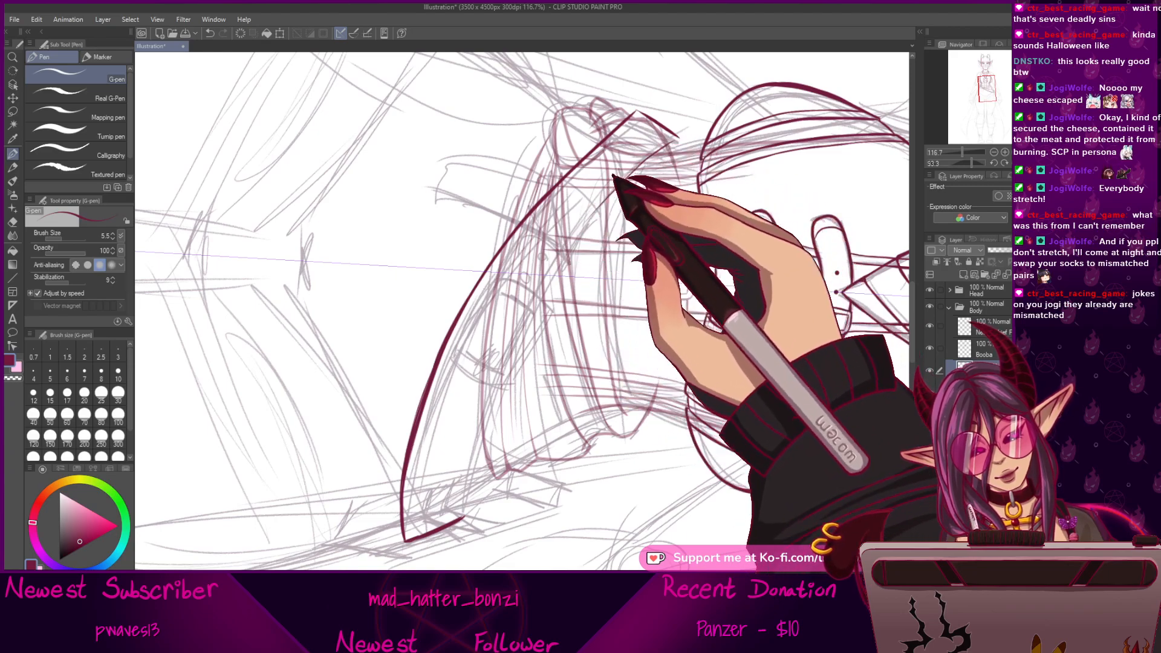
left_click_drag(677, 139, 582, 231)
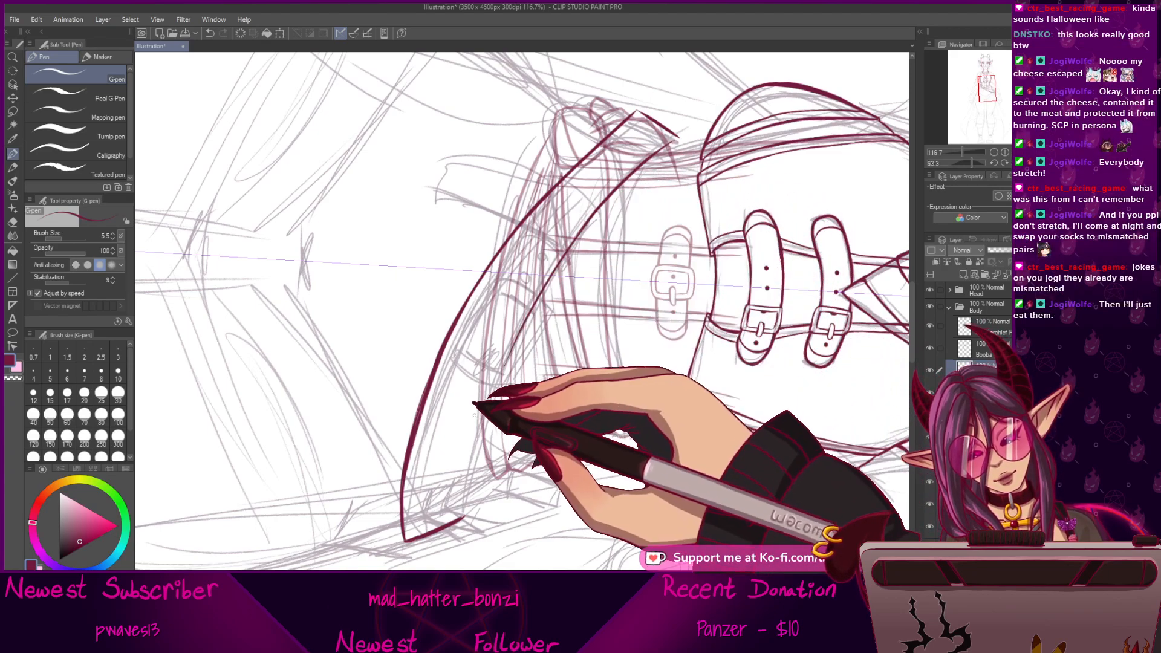
mouse_move(678, 138)
left_mouse_down()
mouse_move(504, 333)
mouse_move(557, 264)
left_mouse_up()
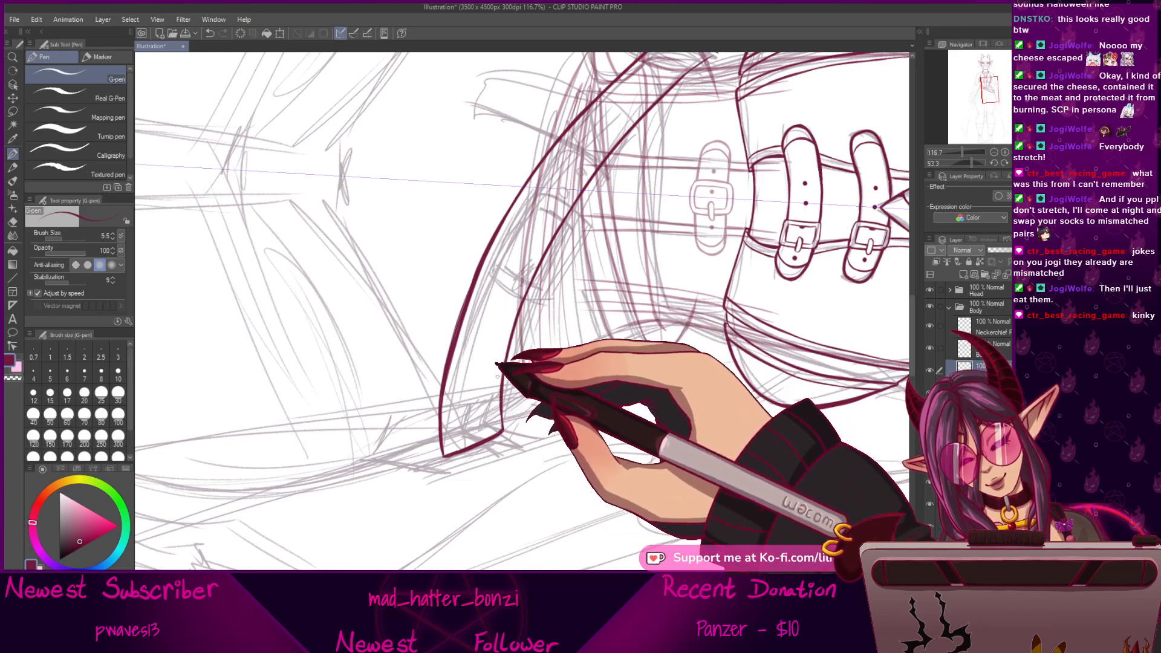
Straighten the canvas and reinforce the belt's corner at the knot side and both long edges with heavier strokes.
left_click(1016, 162)
left_click_drag(465, 275, 667, 343)
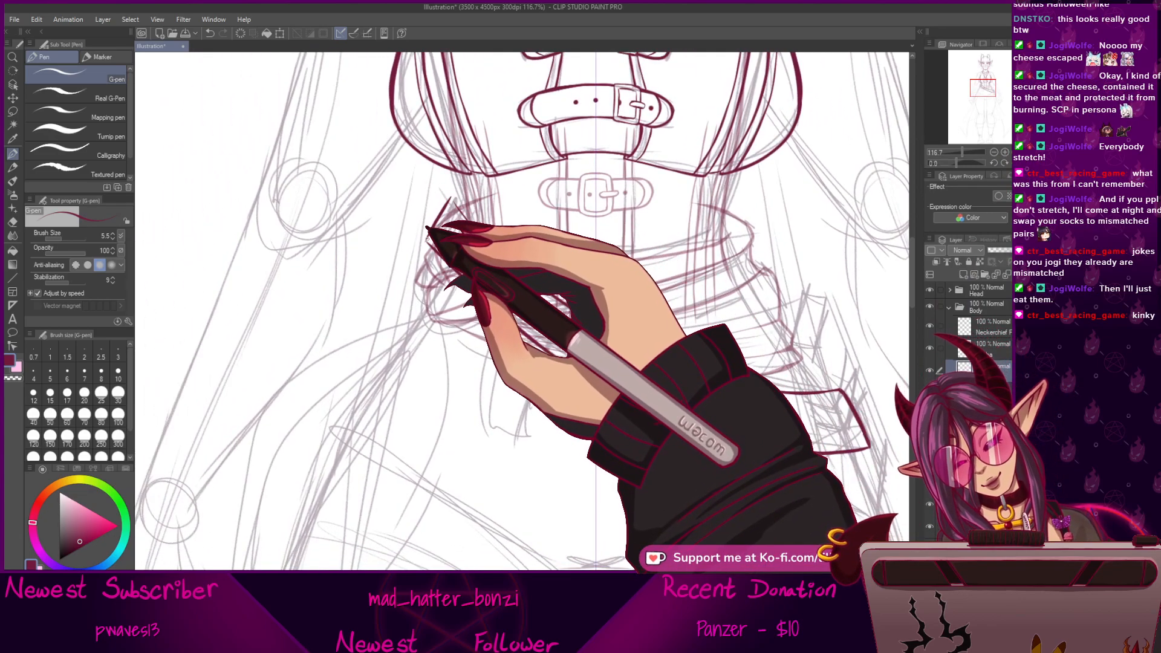
left_click_drag(427, 242, 804, 450)
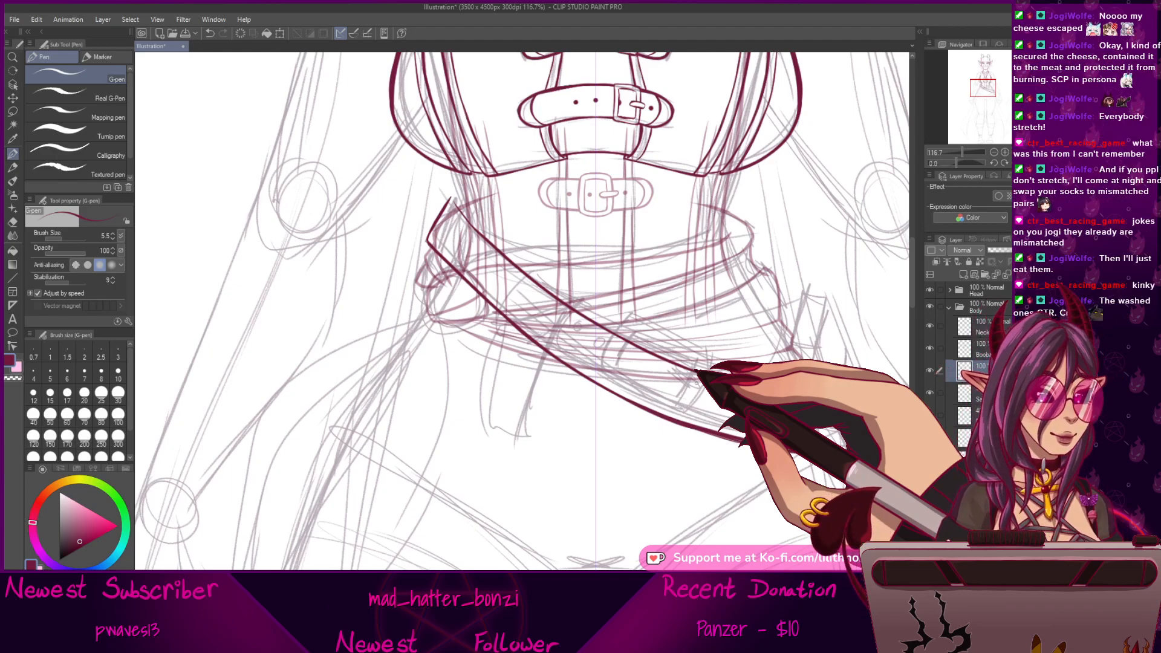
left_click_drag(618, 272, 754, 286)
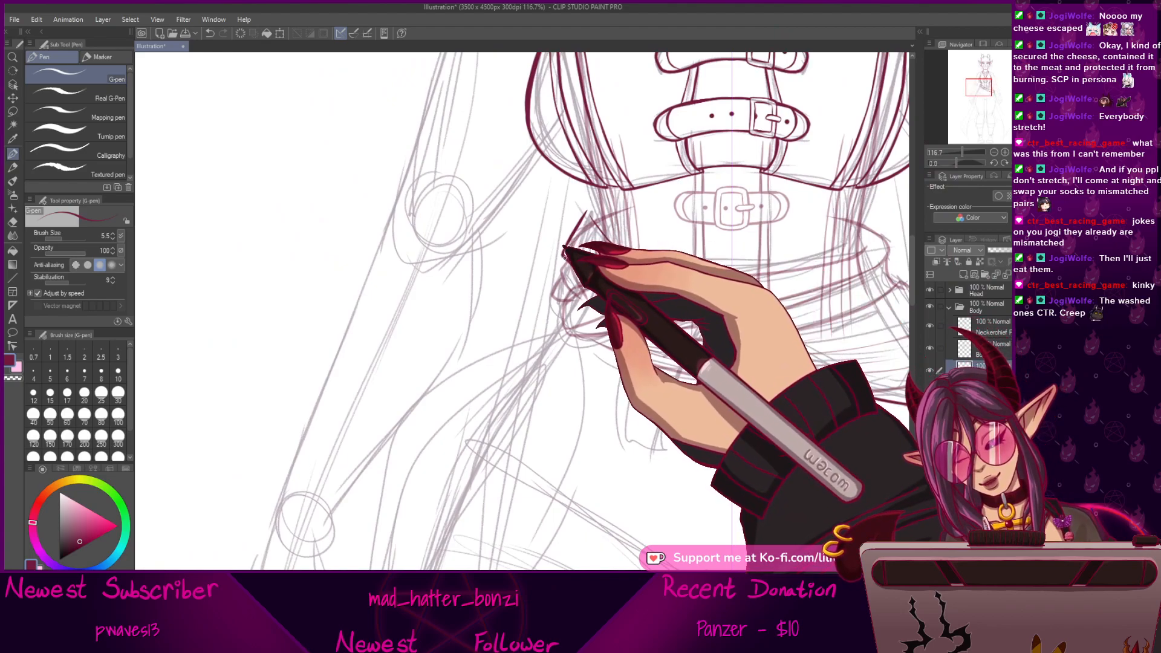
left_click_drag(583, 219, 563, 255)
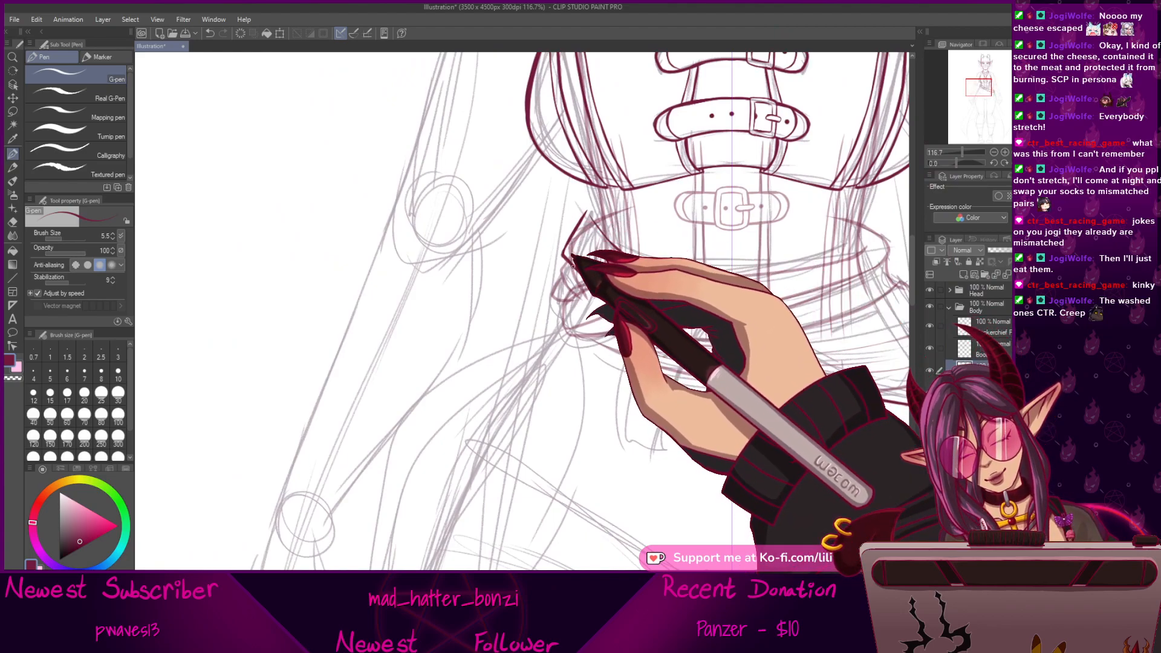
left_click_drag(789, 335, 629, 336)
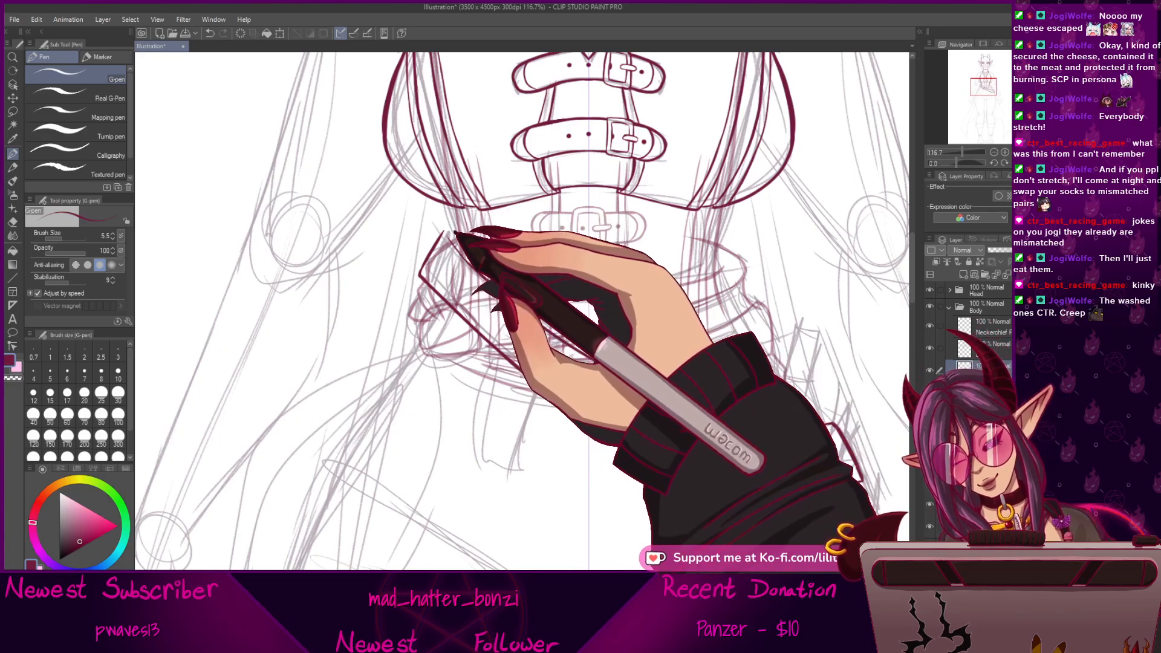
left_click_drag(448, 237, 531, 321)
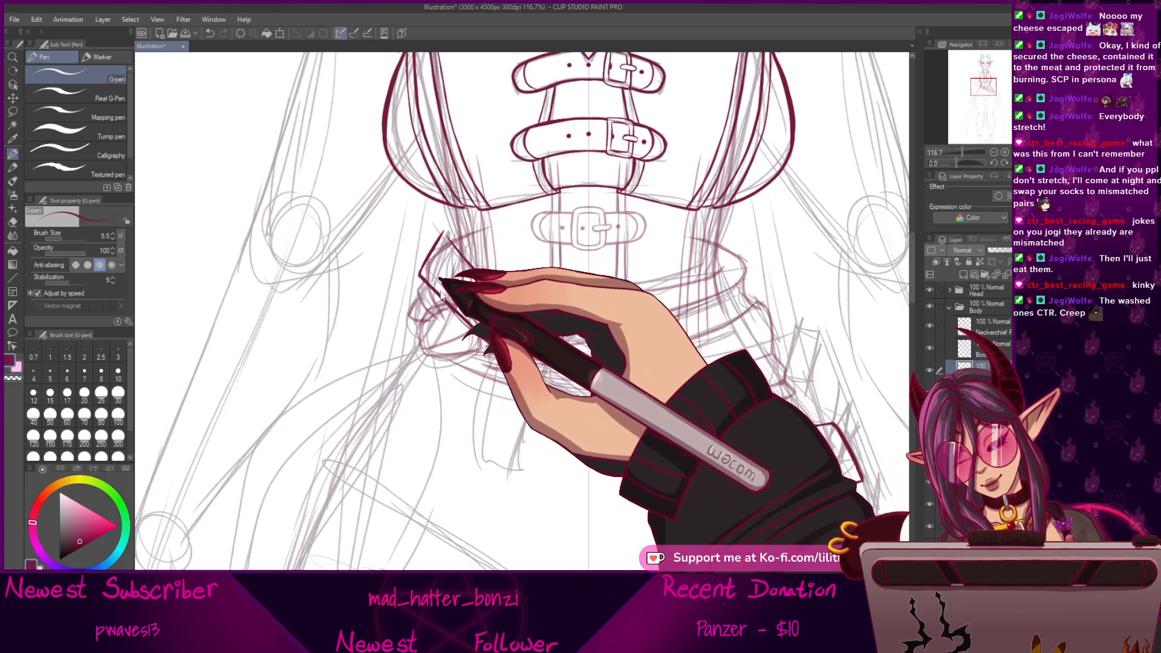
mouse_move(452, 295)
left_mouse_down()
mouse_move(515, 358)
mouse_move(466, 310)
mouse_move(522, 362)
mouse_move(475, 319)
mouse_move(617, 419)
left_mouse_up()
left_click_drag(733, 437, 650, 370)
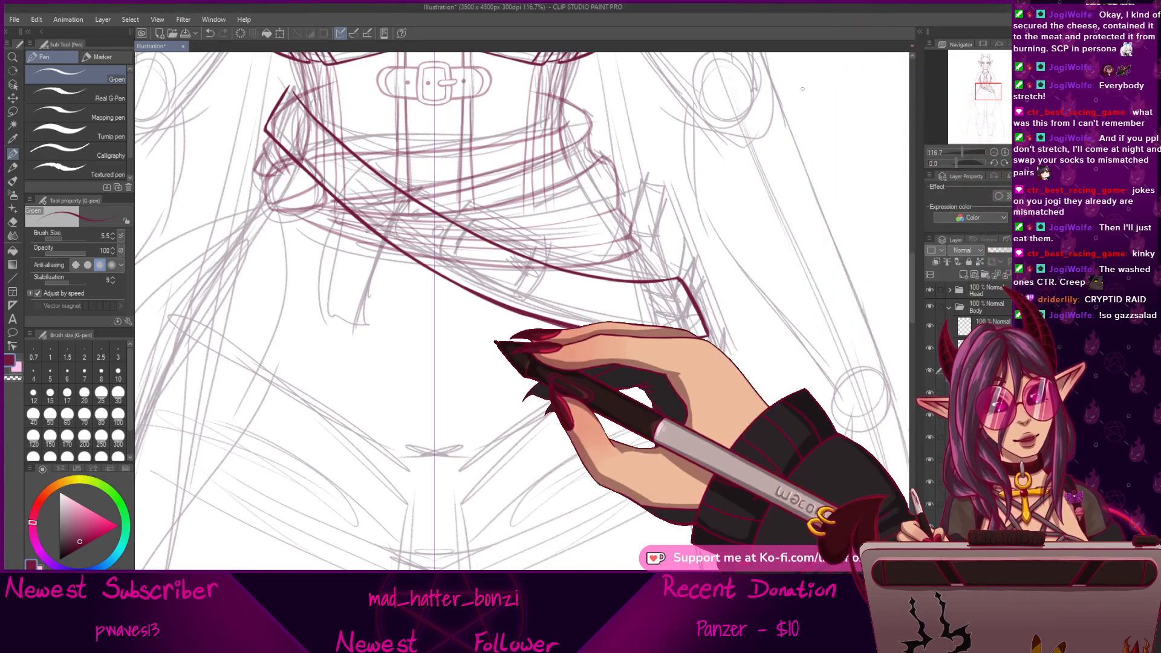
Erase both belt edges across the sketched buckle with the Hard eraser, leaving a gap.
left_click_drag(688, 413, 757, 431)
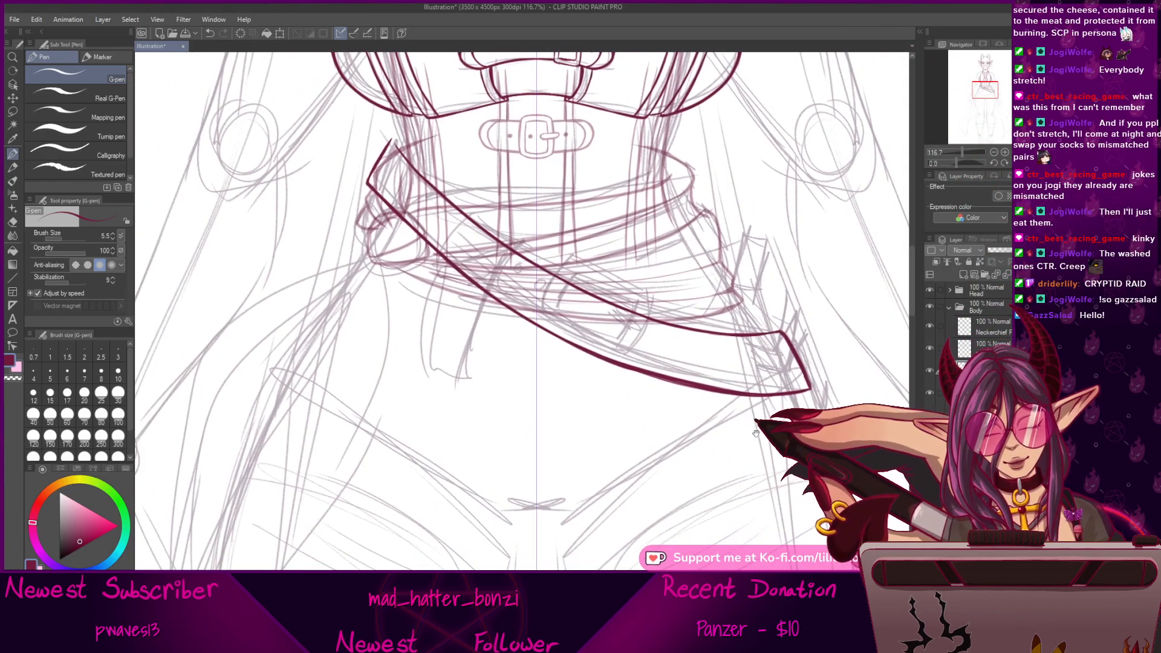
left_click_drag(641, 441, 632, 458)
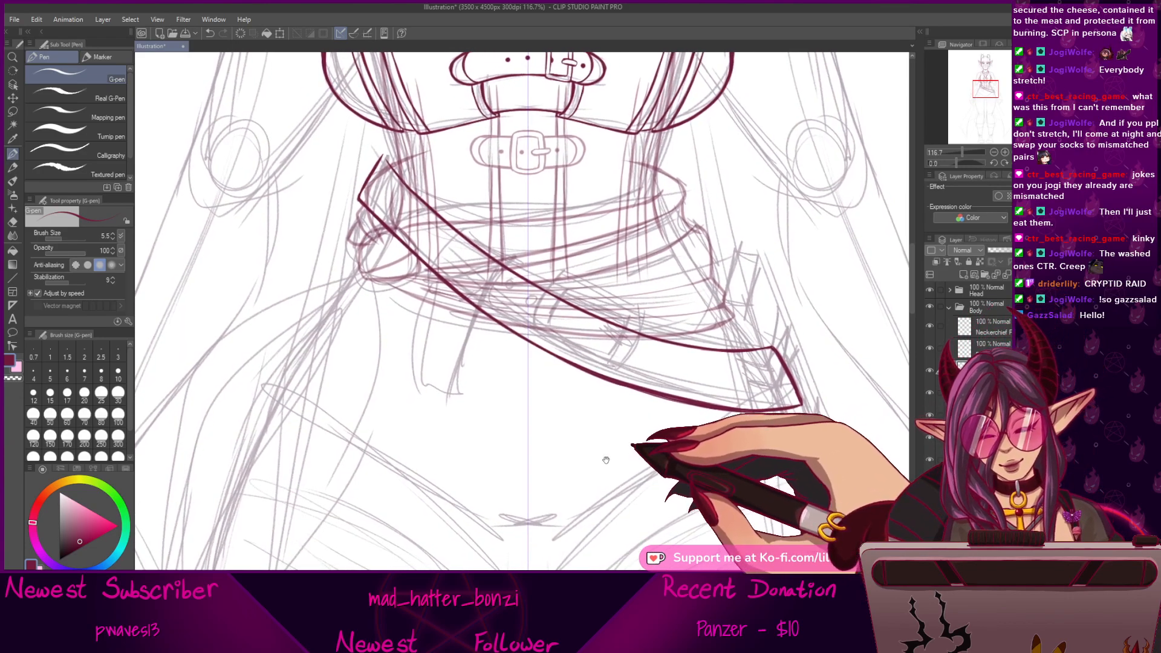
key("e")
left_click_drag(557, 295, 530, 350)
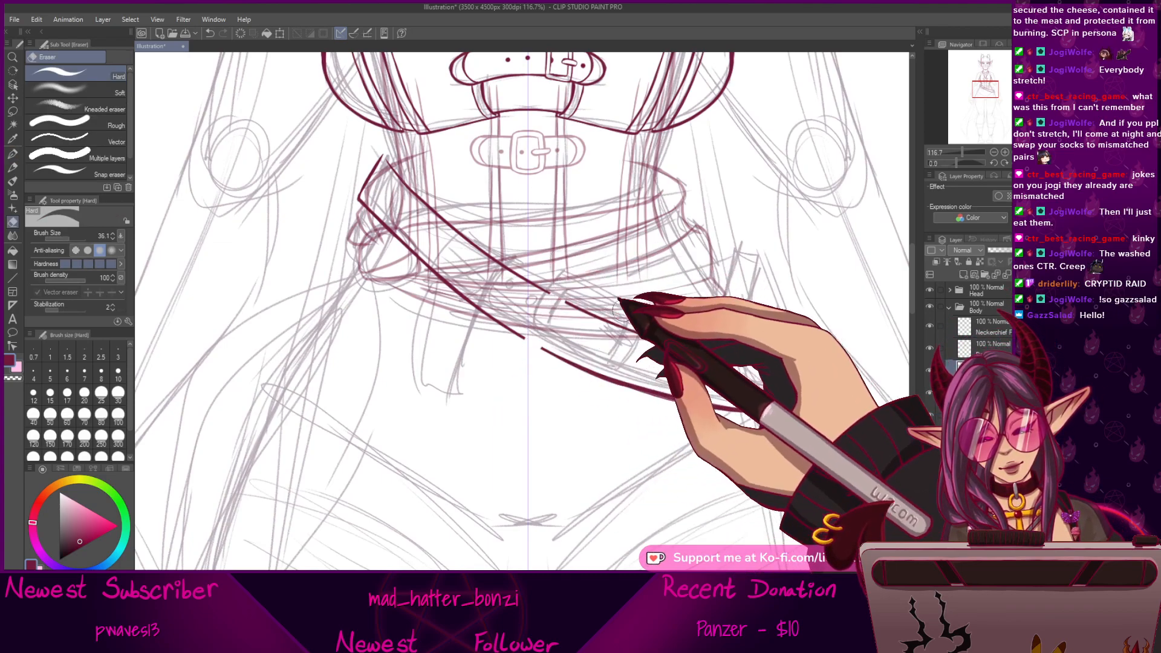
left_click_drag(609, 315, 579, 370)
left_click_drag(608, 296, 541, 354)
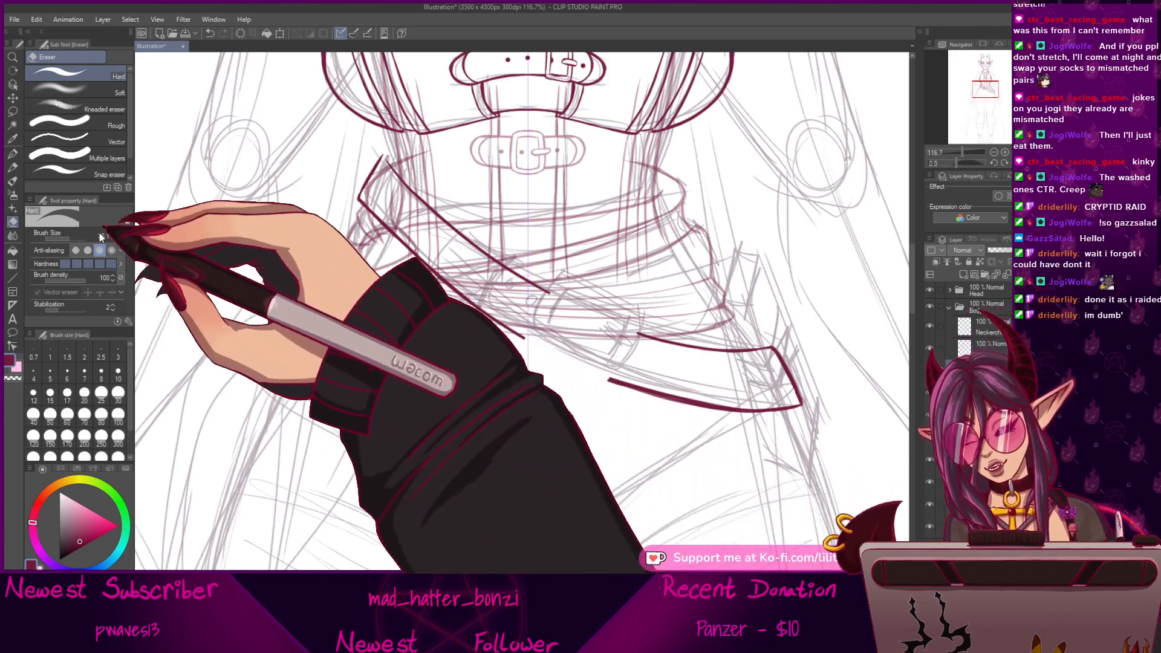
Ink short cross lines with the G-pen closing the belt on both sides of the gap, working on a rotated canvas.
left_click(12, 153)
key("ctrl+minus")
key("ctrl+plus")
key("minus")
key("minus")
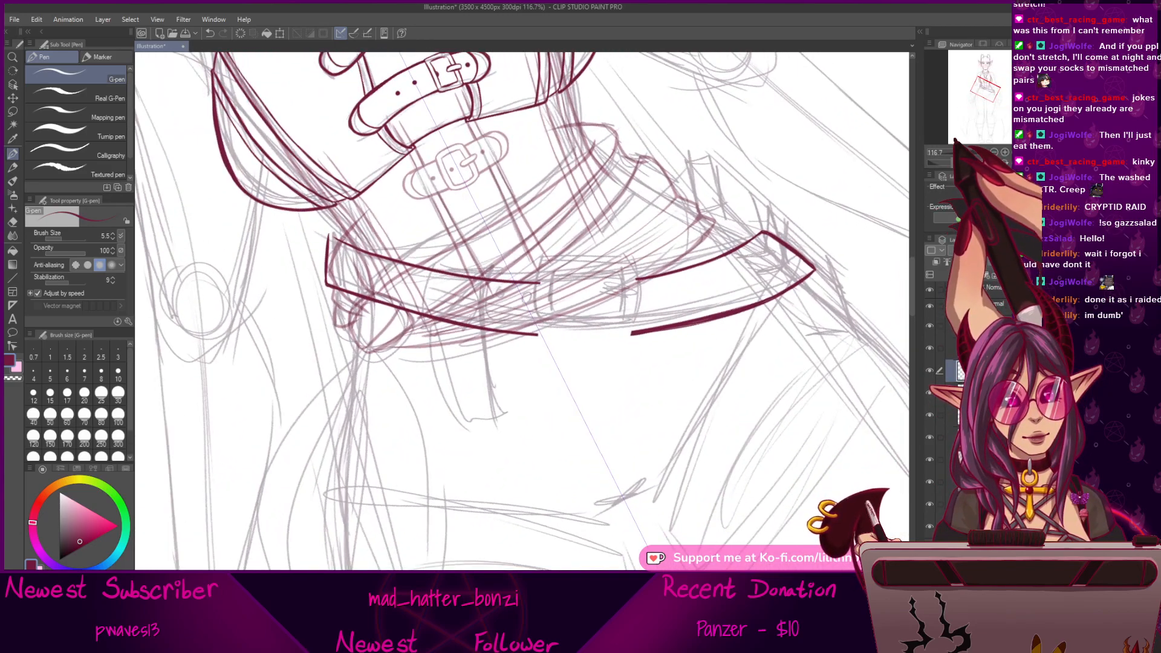
key("ctrl+minus")
key("ctrl+plus")
key("ctrl+plus")
left_click_drag(961, 152, 966, 152)
mouse_move(698, 375)
left_mouse_down()
mouse_move(552, 414)
mouse_move(584, 429)
mouse_move(620, 401)
left_mouse_up()
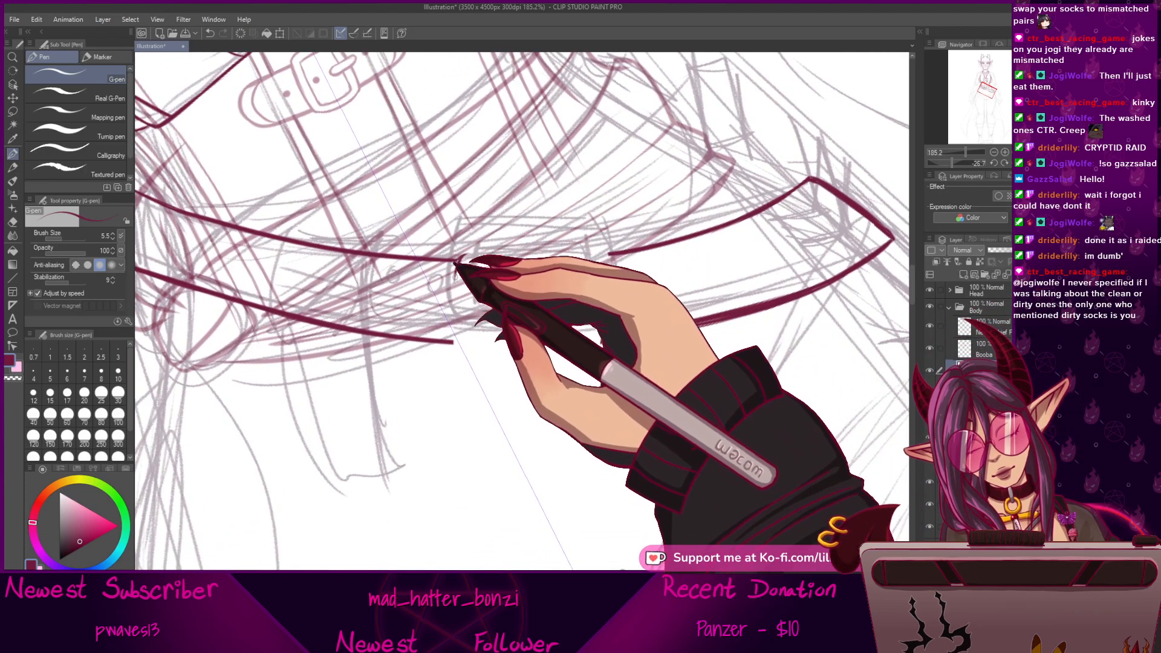
left_click_drag(460, 256, 451, 327)
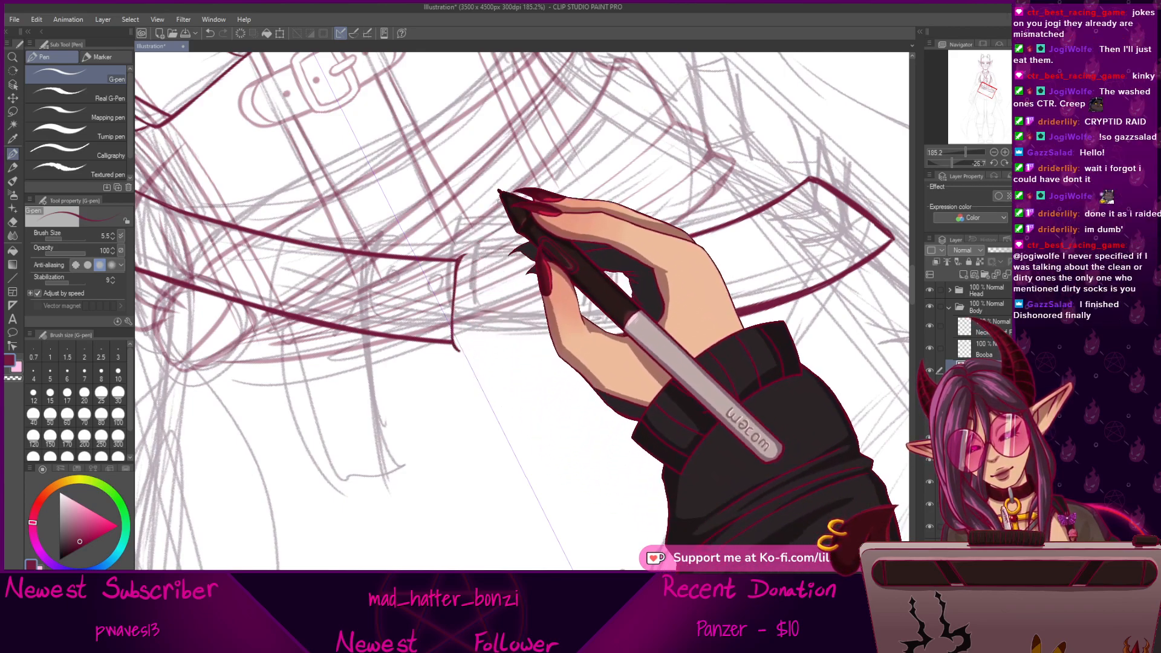
left_click_drag(659, 308, 663, 311)
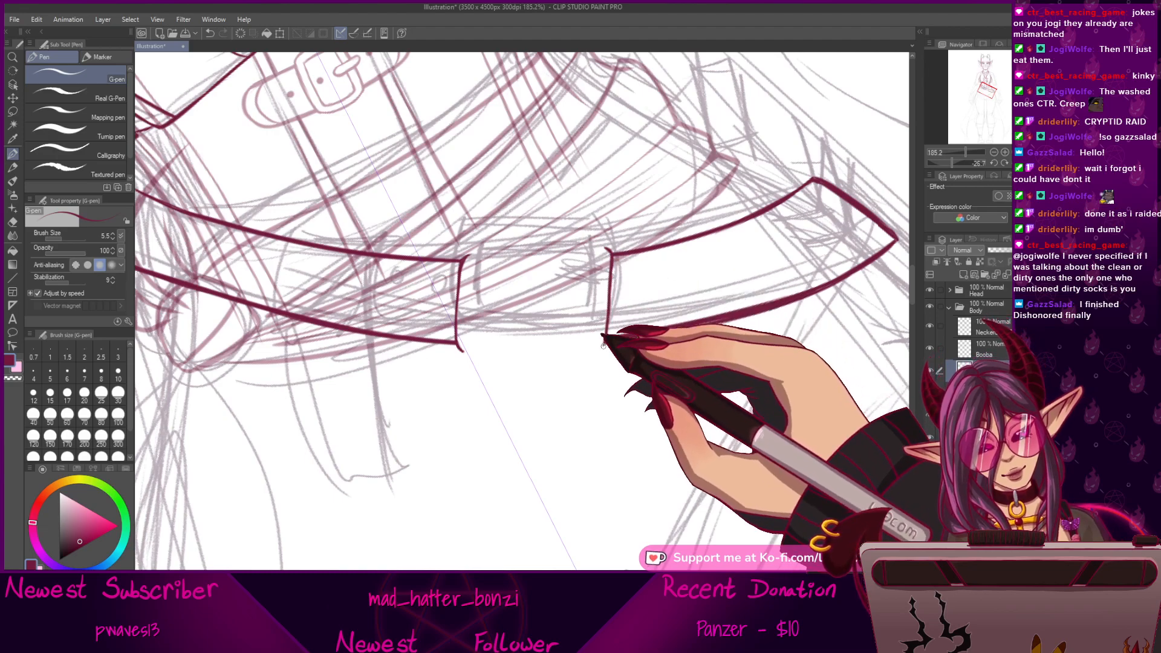
Ink the hip belt buckle's outer frame as a rounded rectangle across the gap and thicken its long edges.
mouse_move(599, 346)
left_mouse_down()
mouse_move(441, 350)
mouse_move(479, 346)
left_mouse_up()
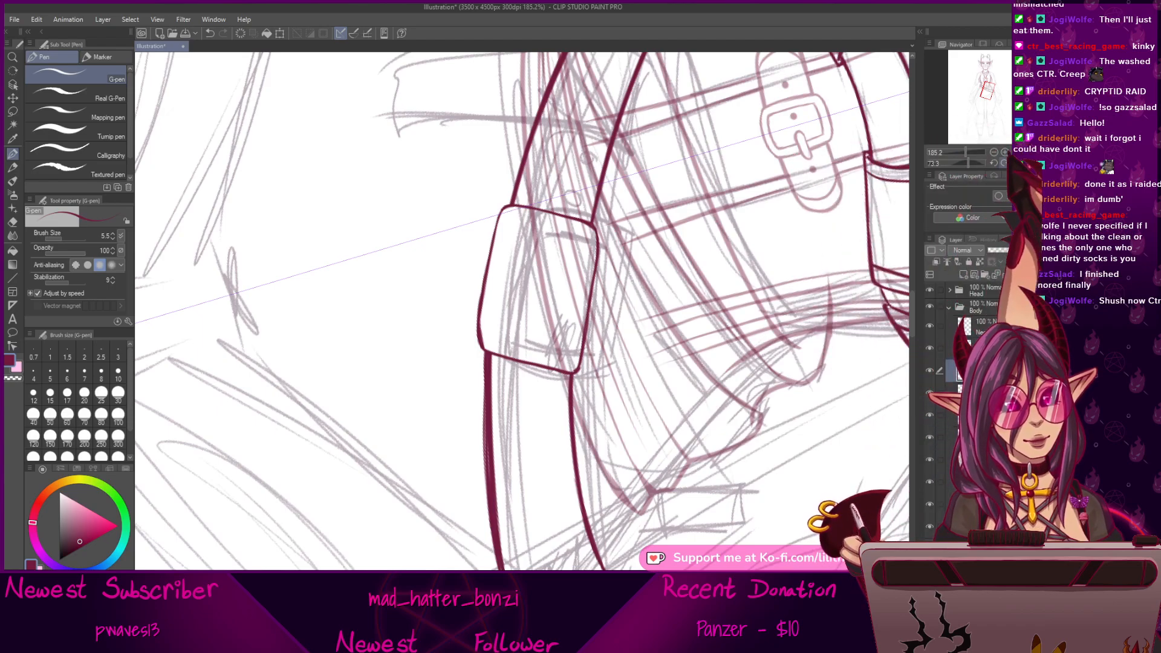
left_click(1016, 163)
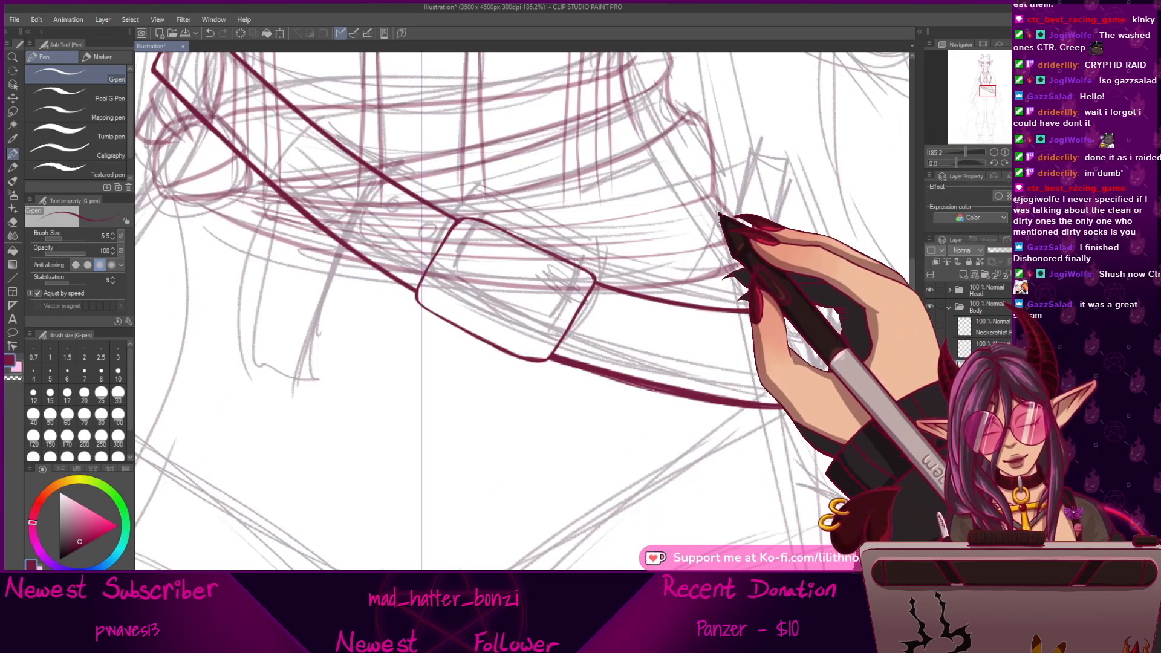
scroll(718, 220, "down", 4)
scroll(718, 209, "down", 3)
left_click_drag(634, 181, 566, 277)
left_click_drag(641, 515, 654, 381)
scroll(654, 381, "up", 8)
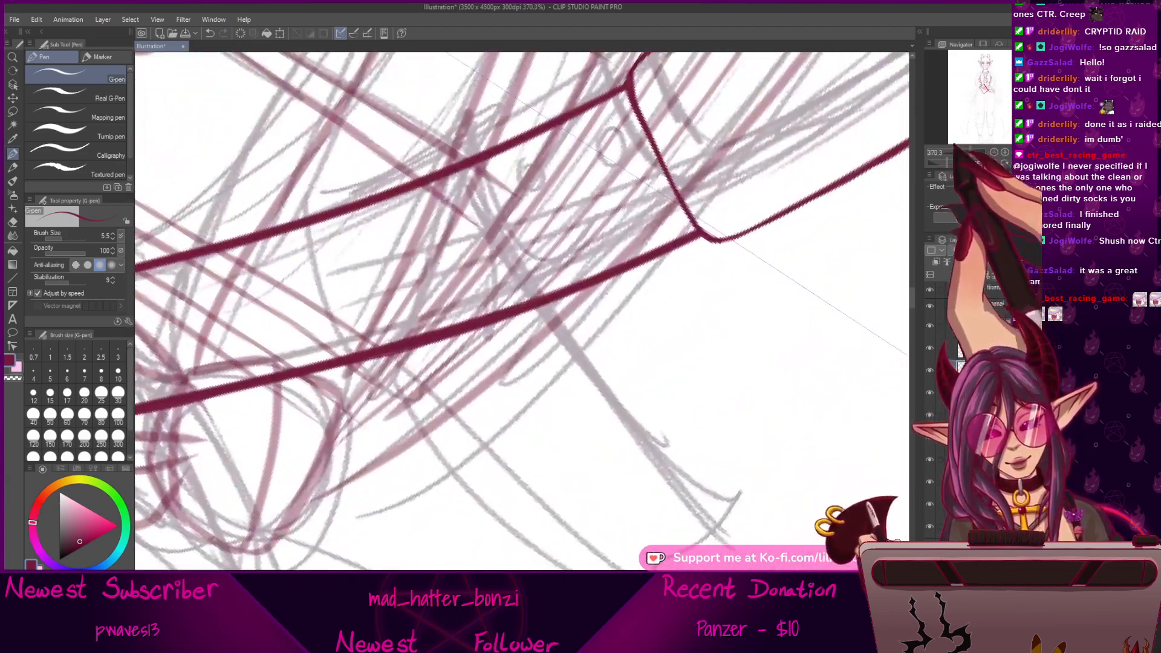
mouse_move(805, 221)
left_mouse_down()
mouse_move(482, 471)
mouse_move(488, 492)
left_mouse_up()
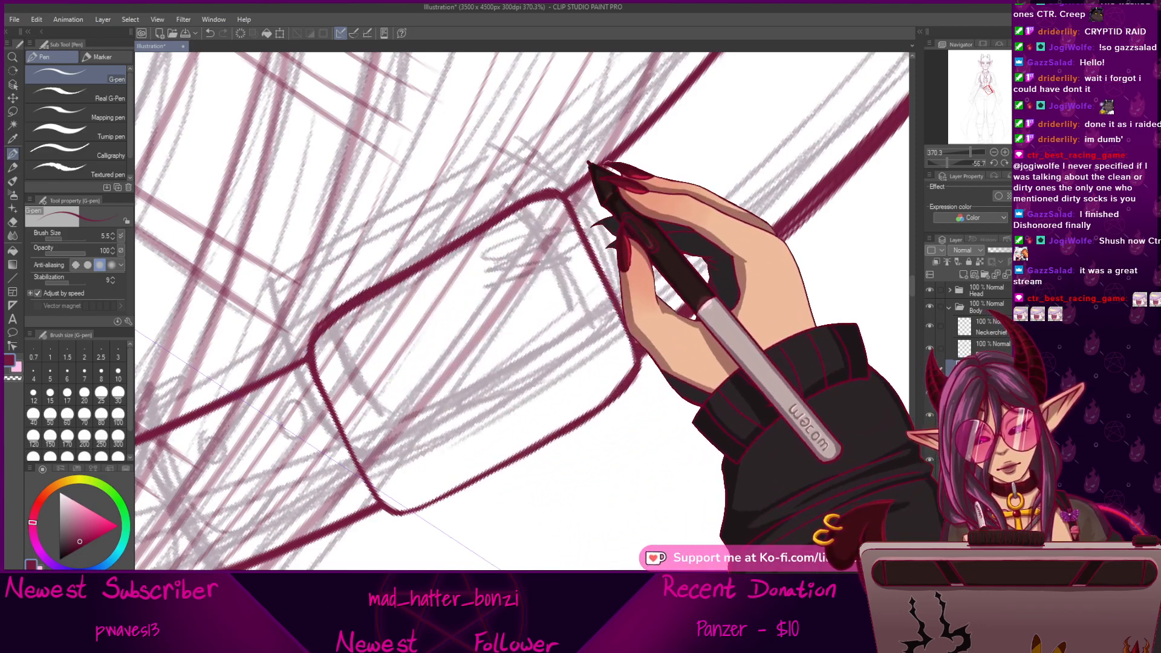
left_click_drag(750, 507, 792, 419)
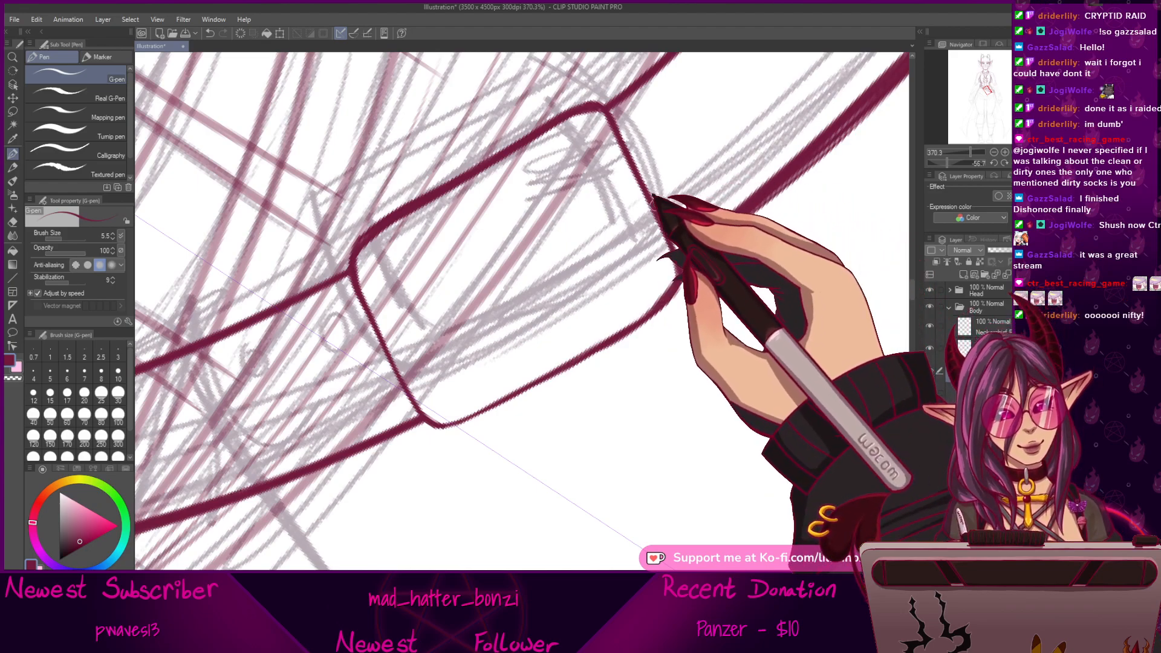
Ink the buckle's inner opening as a smaller rectangle parallel to the outer frame, redrawing its long edges with overlapping strokes.
left_click_drag(555, 316, 618, 343)
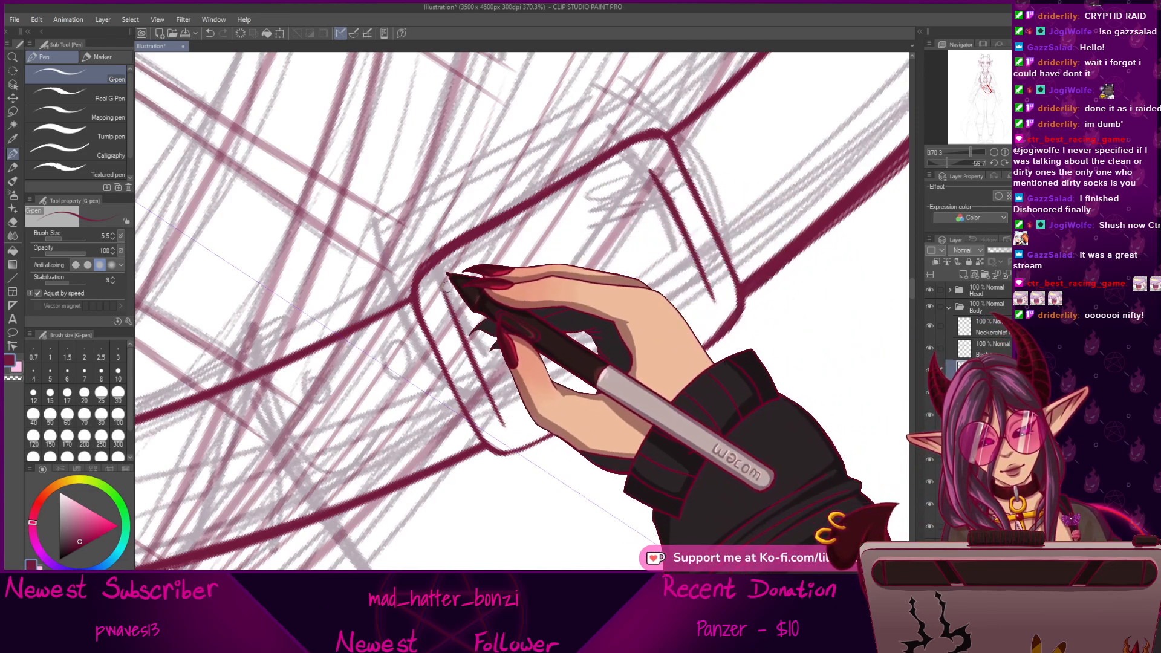
left_click_drag(446, 288, 657, 173)
key("ctrl+z")
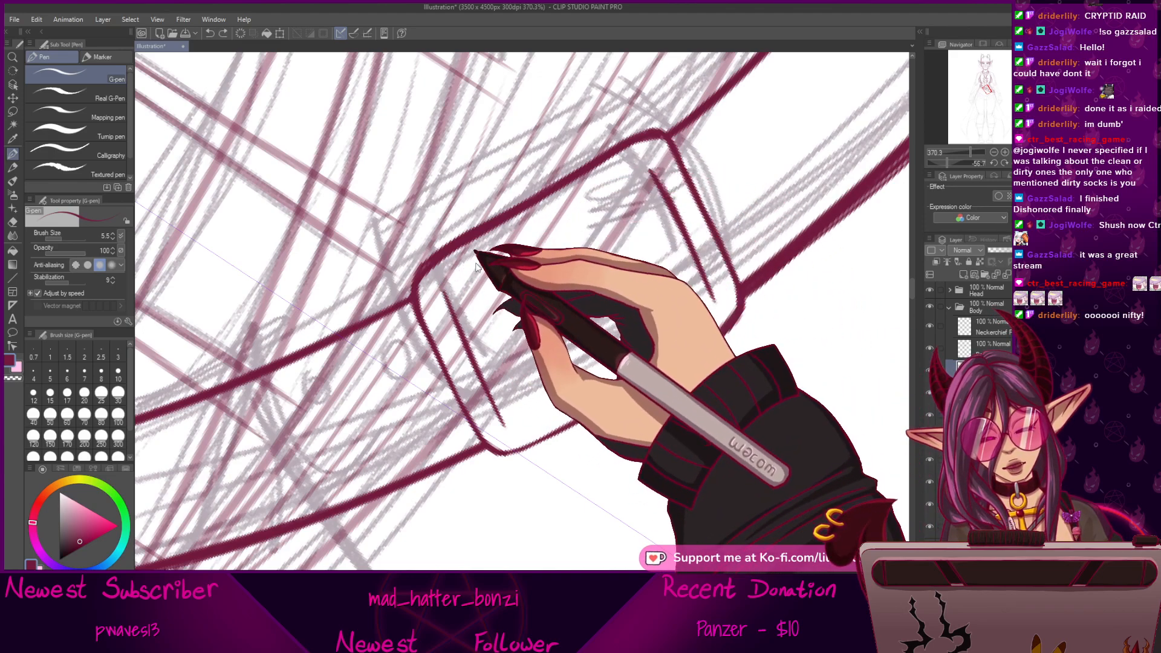
left_click_drag(446, 289, 647, 170)
left_click_drag(487, 256, 647, 168)
left_click_drag(524, 234, 649, 171)
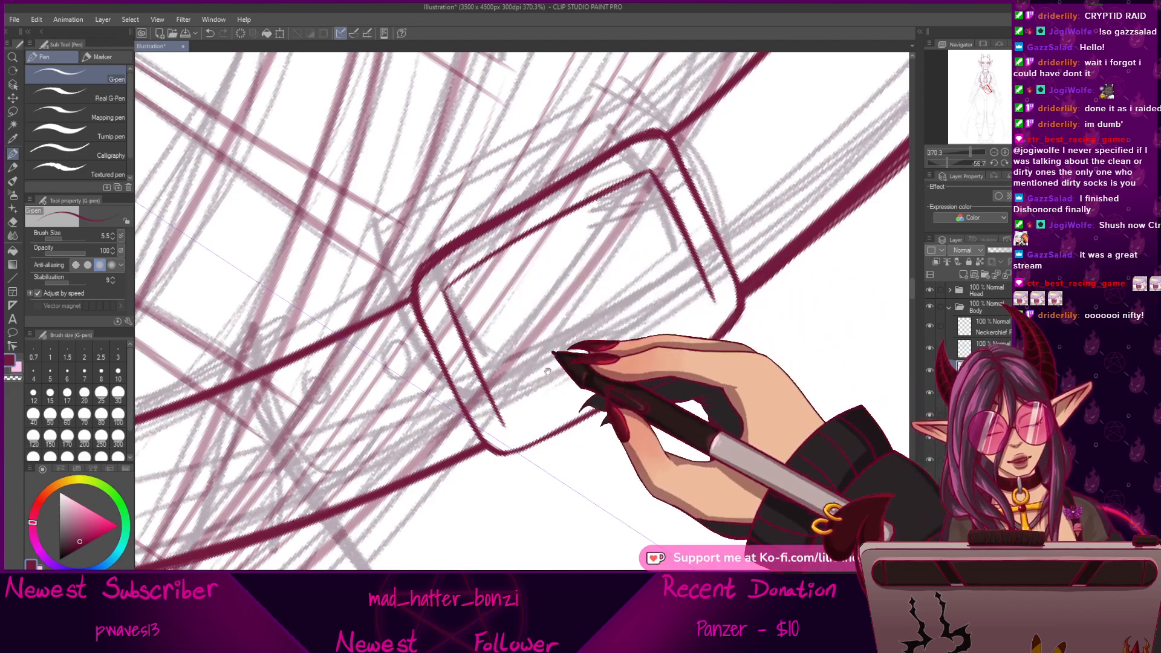
left_click_drag(559, 357, 539, 347)
left_click_drag(947, 163, 972, 163)
mouse_move(372, 388)
left_mouse_down()
mouse_move(455, 266)
mouse_move(525, 197)
mouse_move(454, 267)
mouse_move(515, 211)
left_mouse_up()
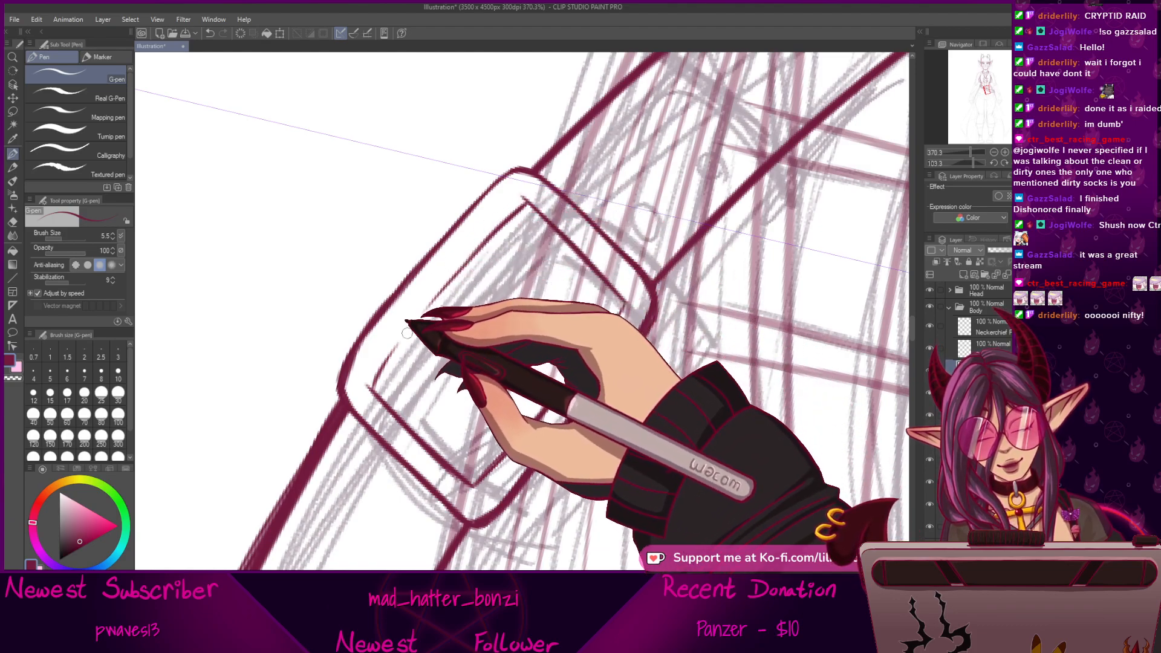
left_click_drag(375, 380, 471, 246)
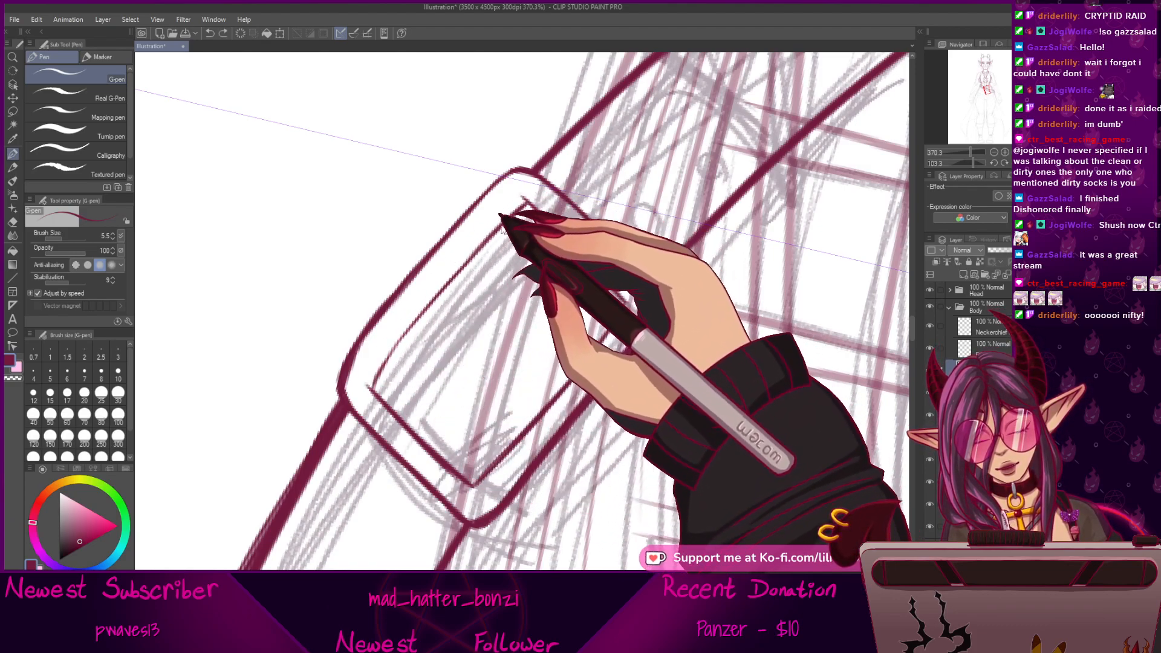
left_click_drag(376, 382, 518, 222)
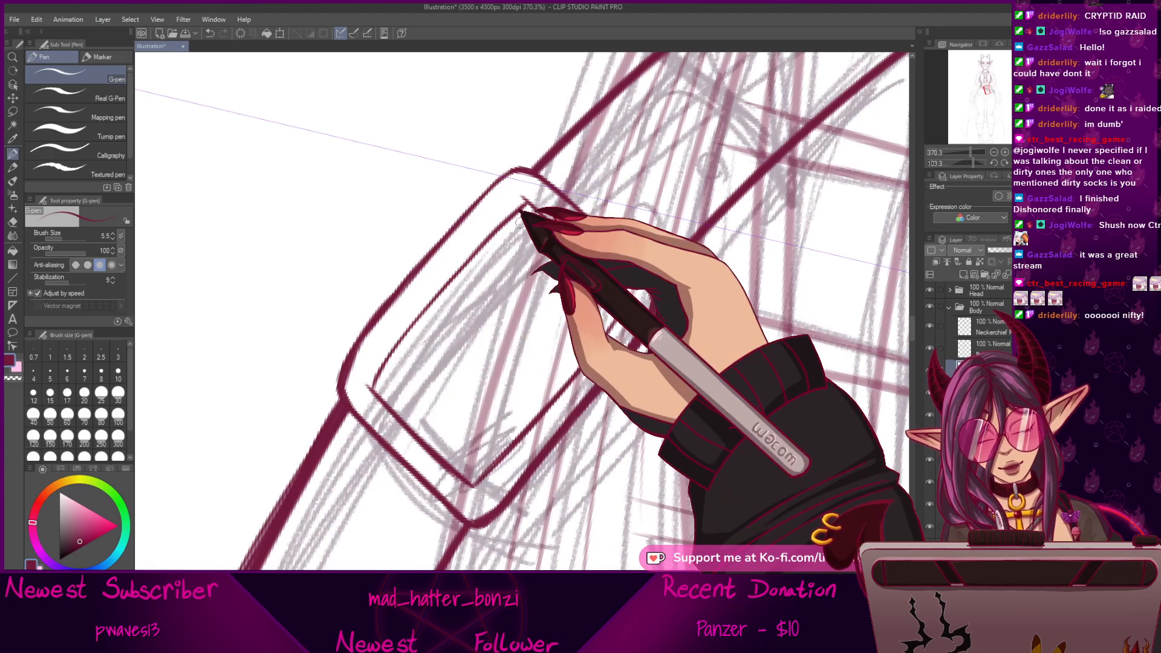
Erase a small gap through the buckle's short side with the Hard eraser and ink a rounded prong across it with the G-pen.
left_click(1015, 163)
mouse_move(969, 152)
left_mouse_down()
mouse_move(952, 152)
mouse_move(970, 152)
mouse_move(965, 164)
left_mouse_up()
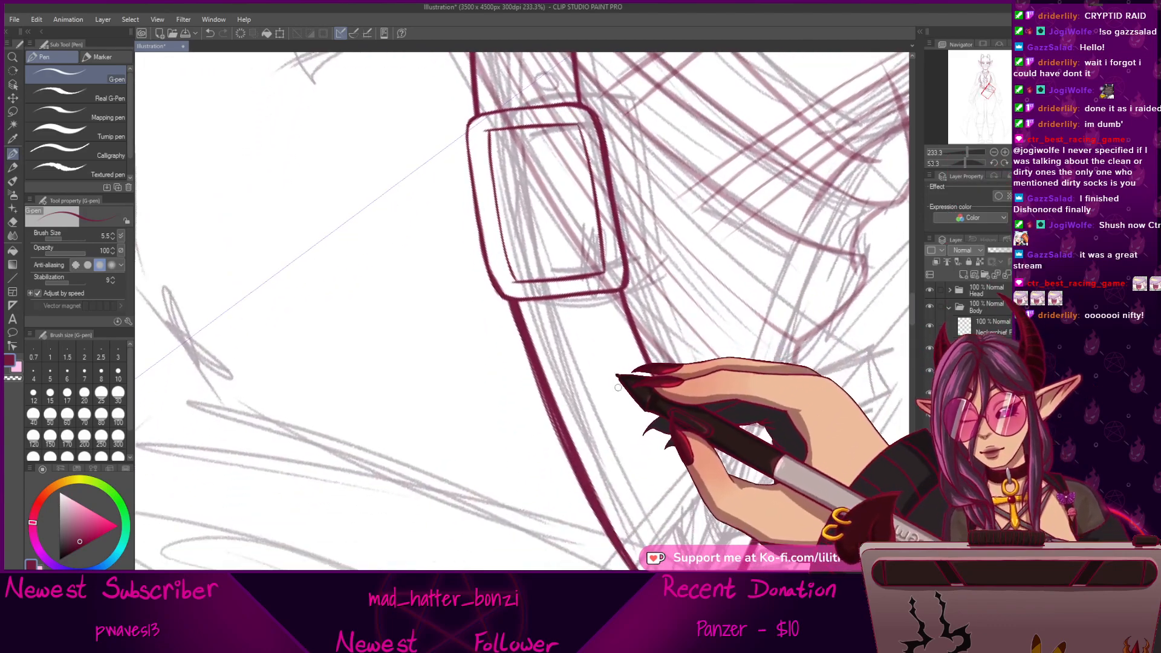
key("e")
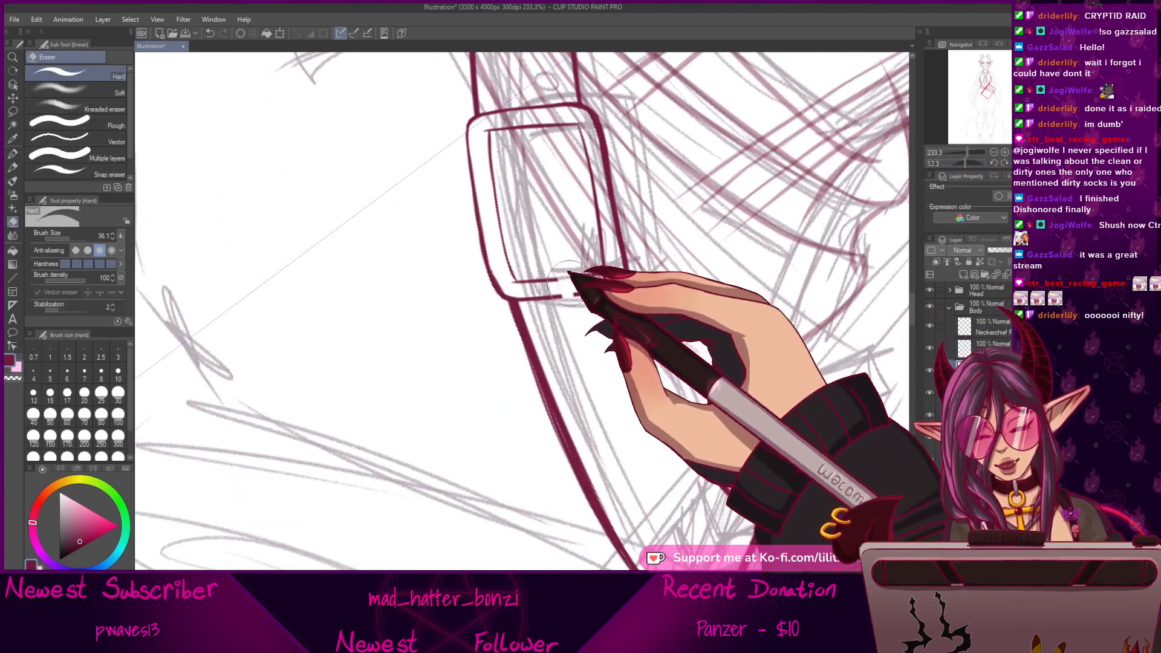
left_click(12, 153)
left_click_drag(965, 163, 919, 173)
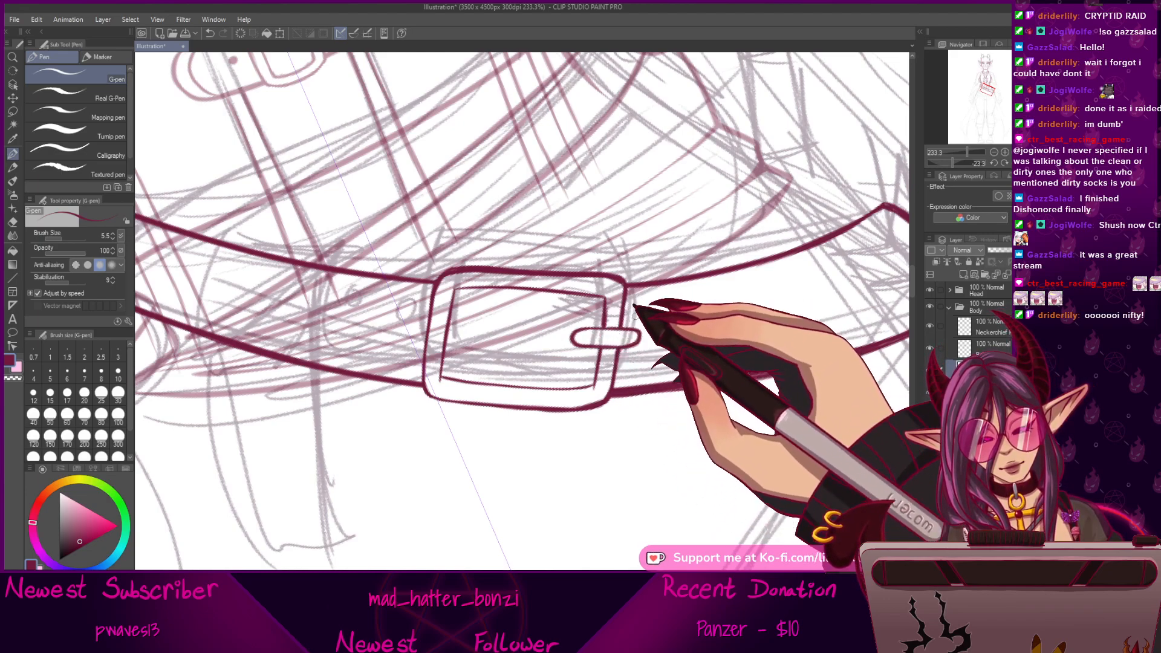
Reinforce the buckle frame's corners and inner edges with heavier G-pen strokes.
mouse_move(623, 321)
left_mouse_down()
mouse_move(674, 248)
mouse_move(685, 292)
left_mouse_up()
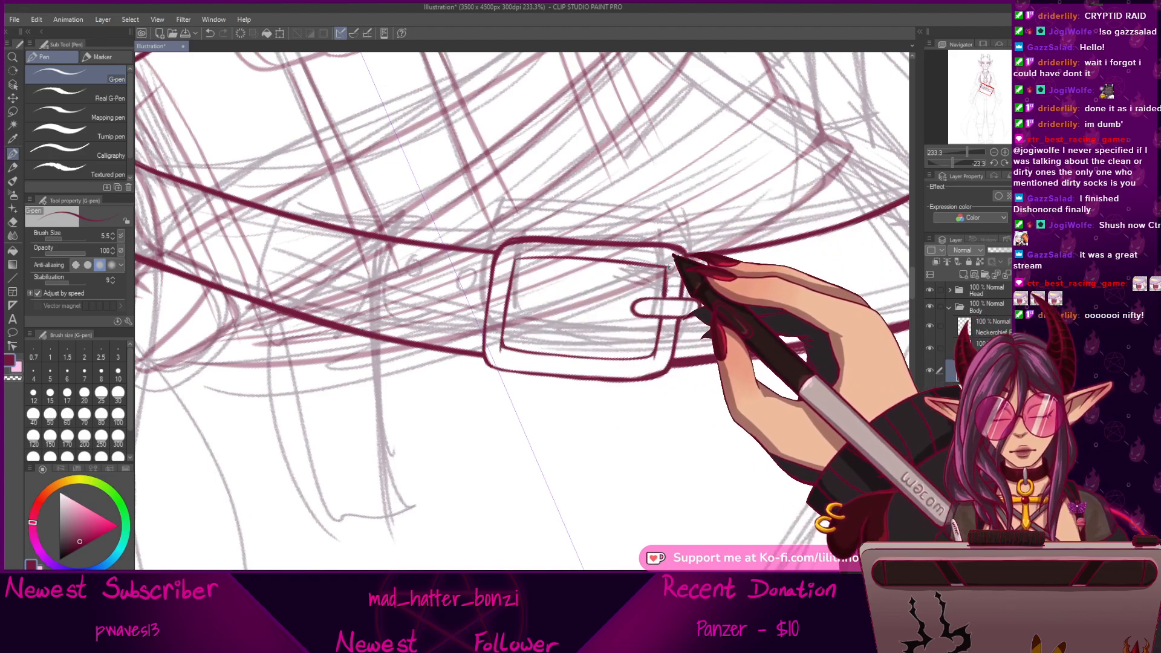
mouse_move(663, 371)
left_mouse_down()
mouse_move(699, 345)
mouse_move(672, 378)
left_mouse_up()
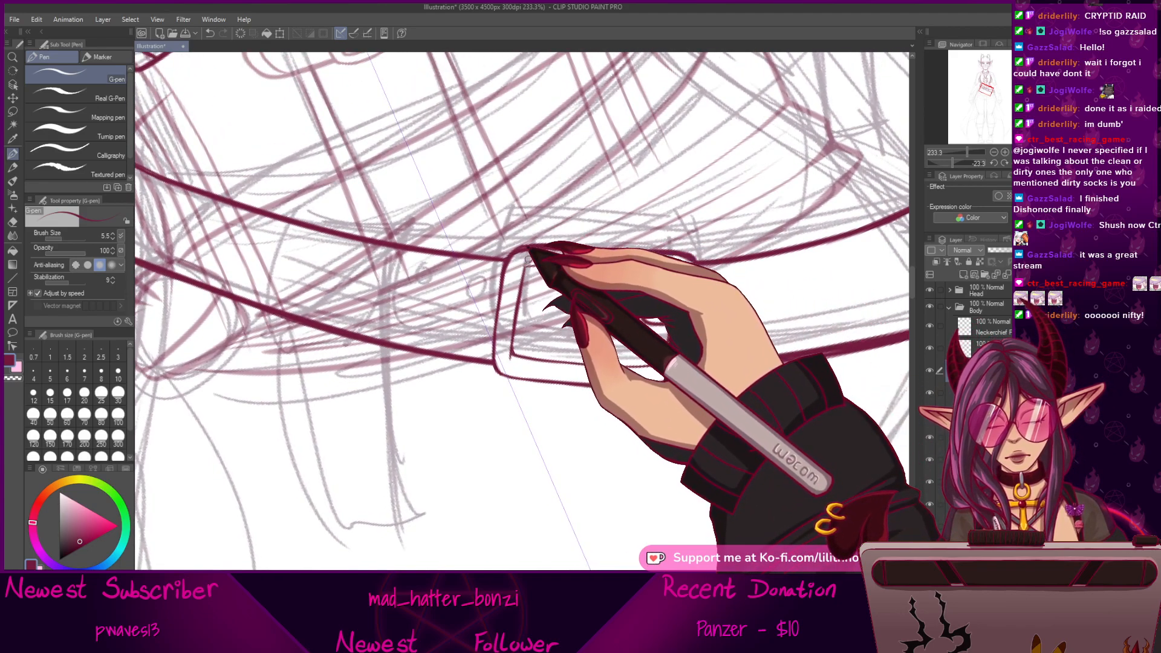
left_click_drag(535, 247, 564, 217)
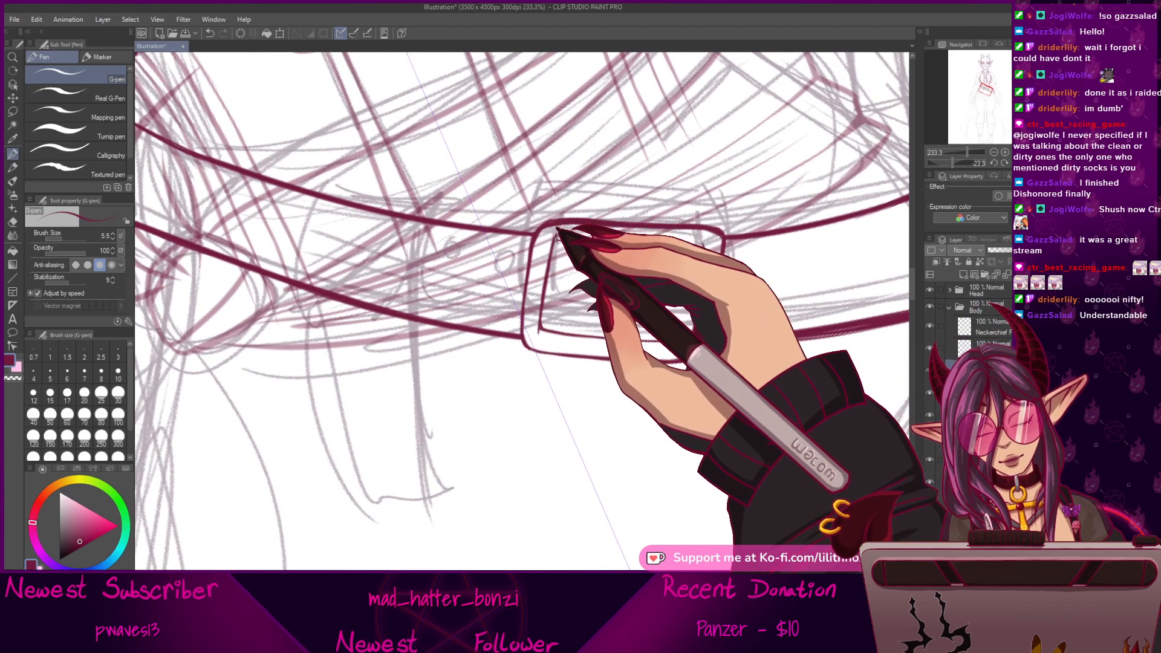
left_click_drag(556, 236, 540, 335)
left_click_drag(721, 282, 717, 296)
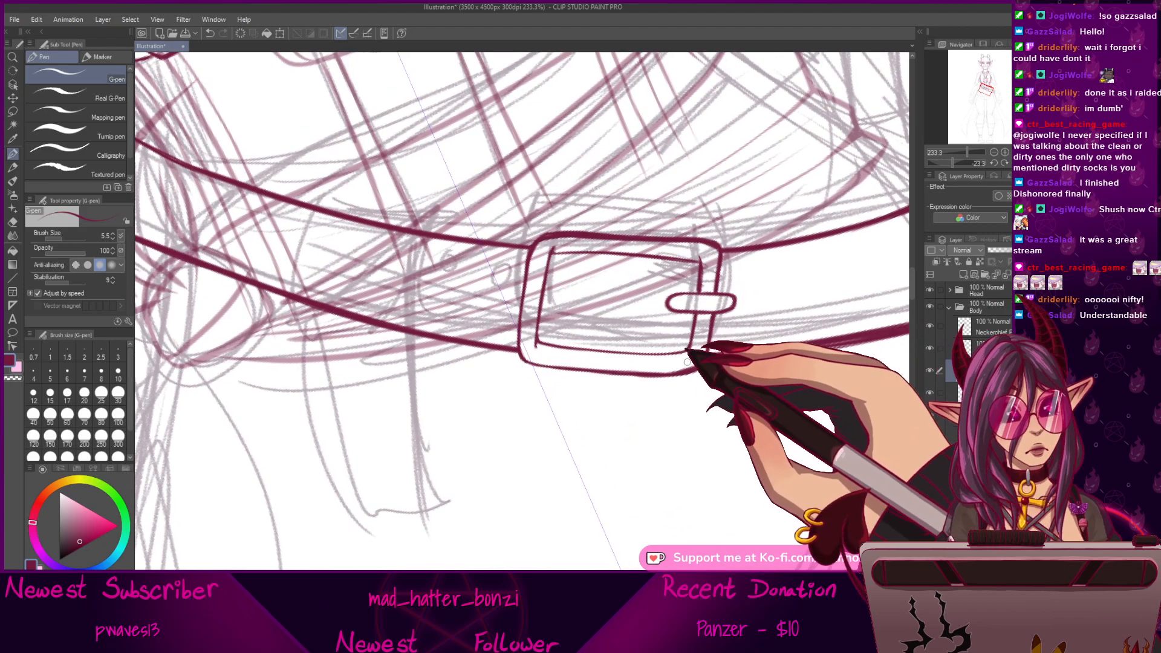
left_click_drag(729, 390, 701, 410)
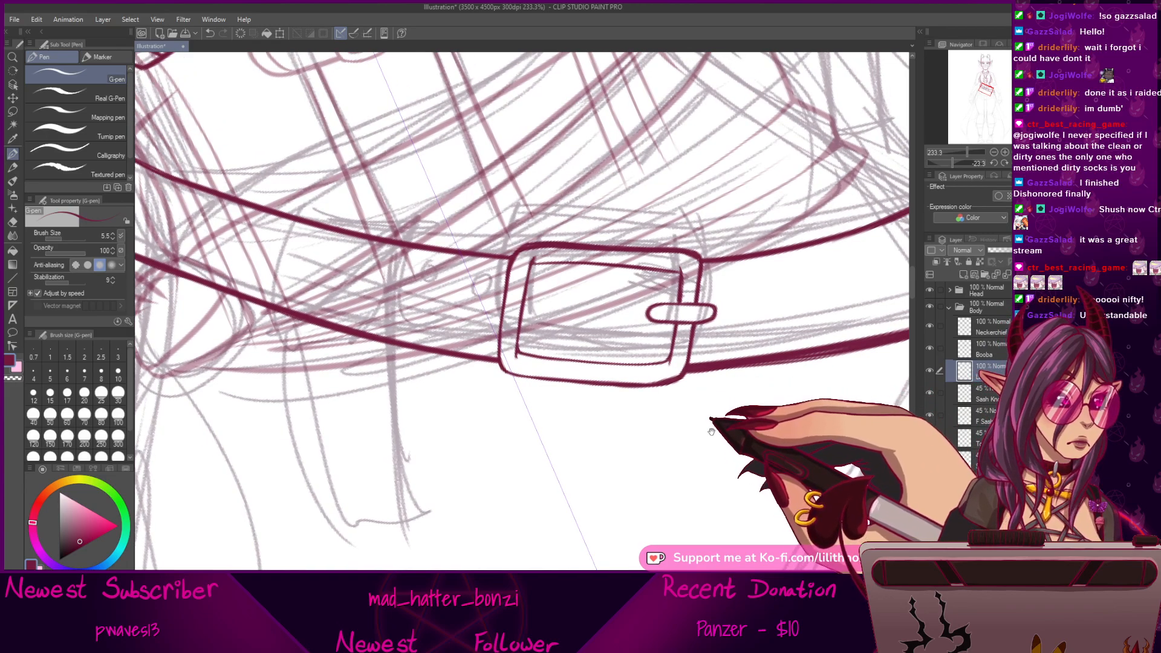
Ink filled round belt holes: two beyond the prong, one inside the buckle, and one partly hidden by the frame.
left_click_drag(692, 395, 596, 473)
mouse_move(763, 391)
left_mouse_down()
mouse_move(653, 429)
mouse_move(661, 373)
mouse_move(641, 414)
left_mouse_up()
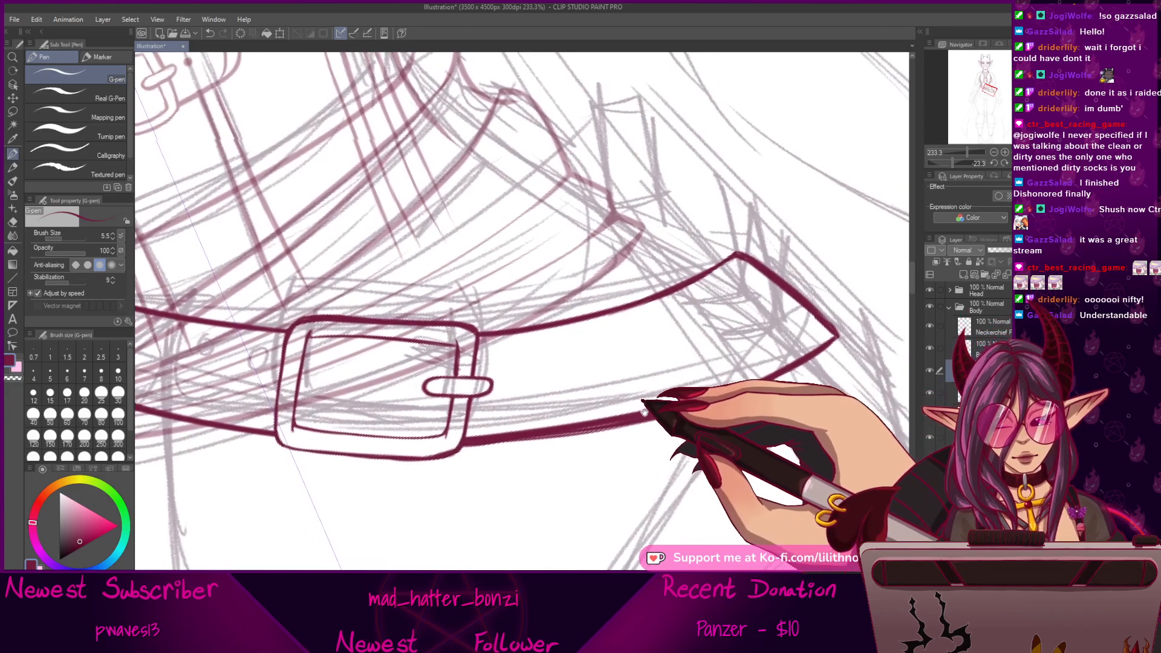
left_click_drag(529, 357, 576, 341)
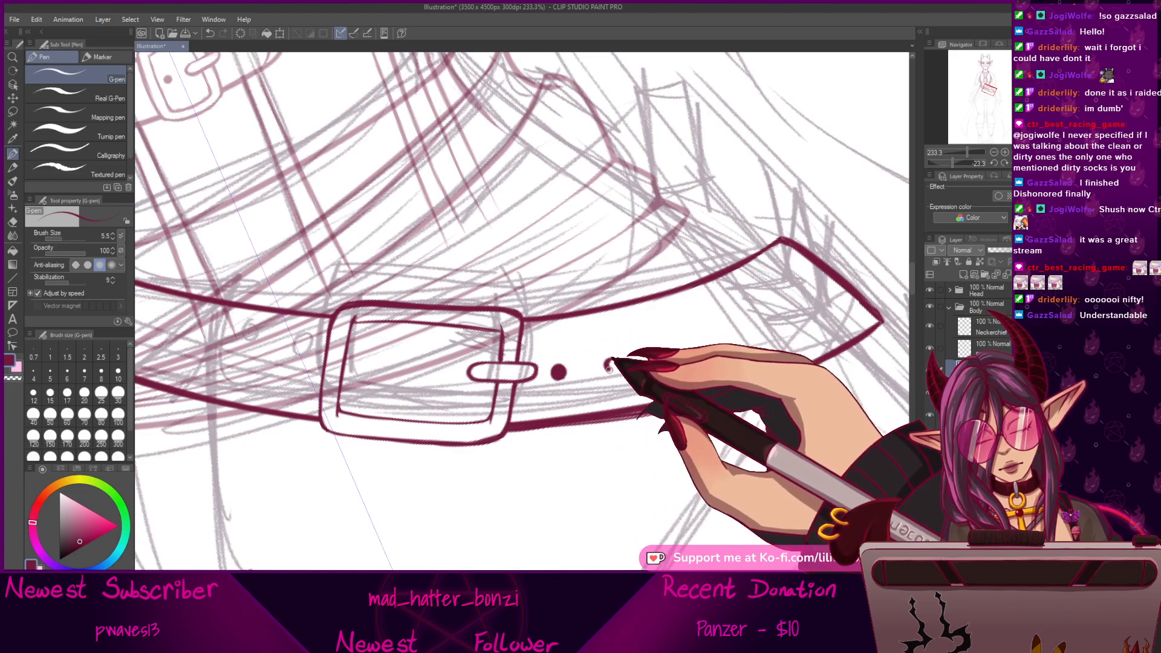
left_click_drag(528, 401, 673, 391)
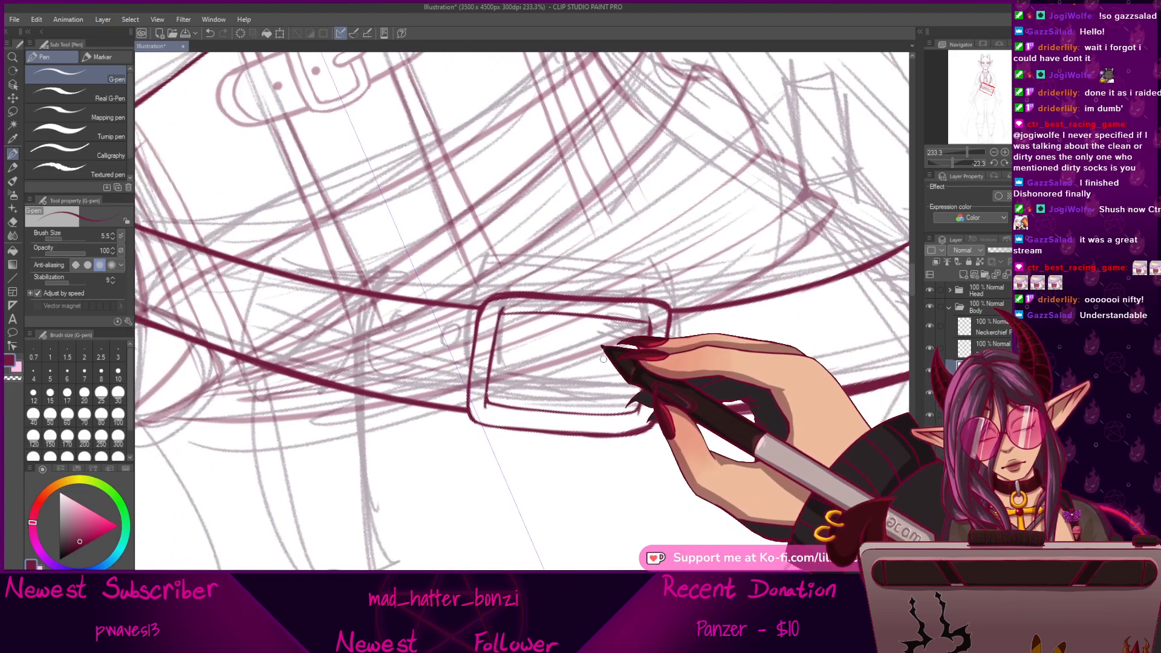
left_click(559, 362)
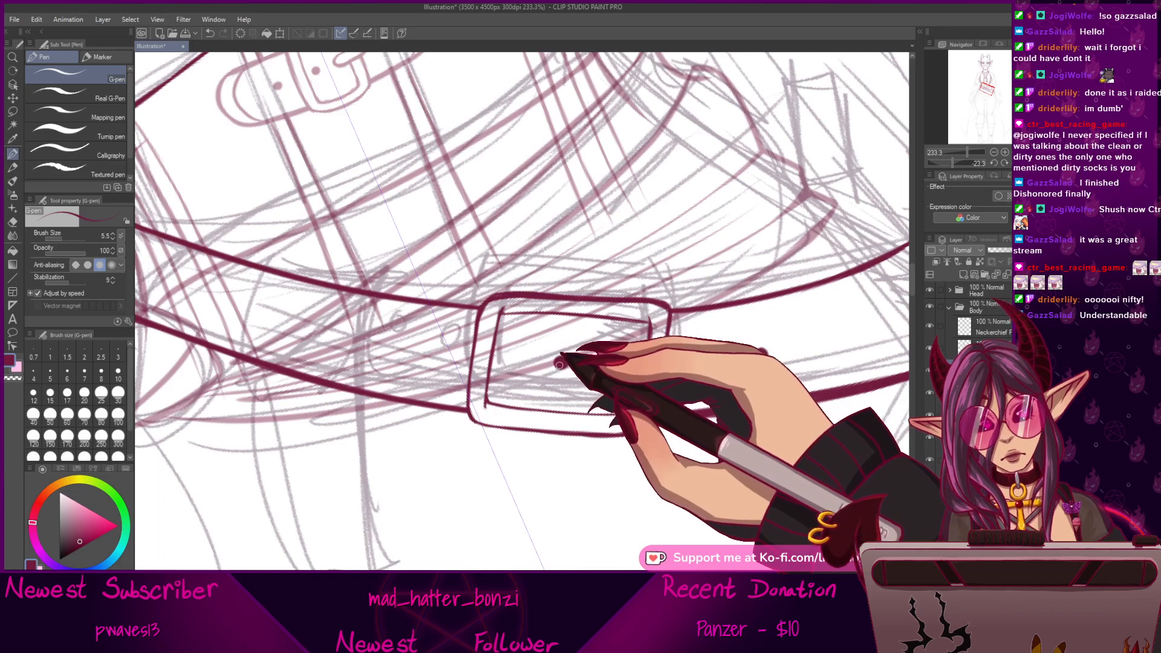
left_click_drag(553, 361, 588, 373)
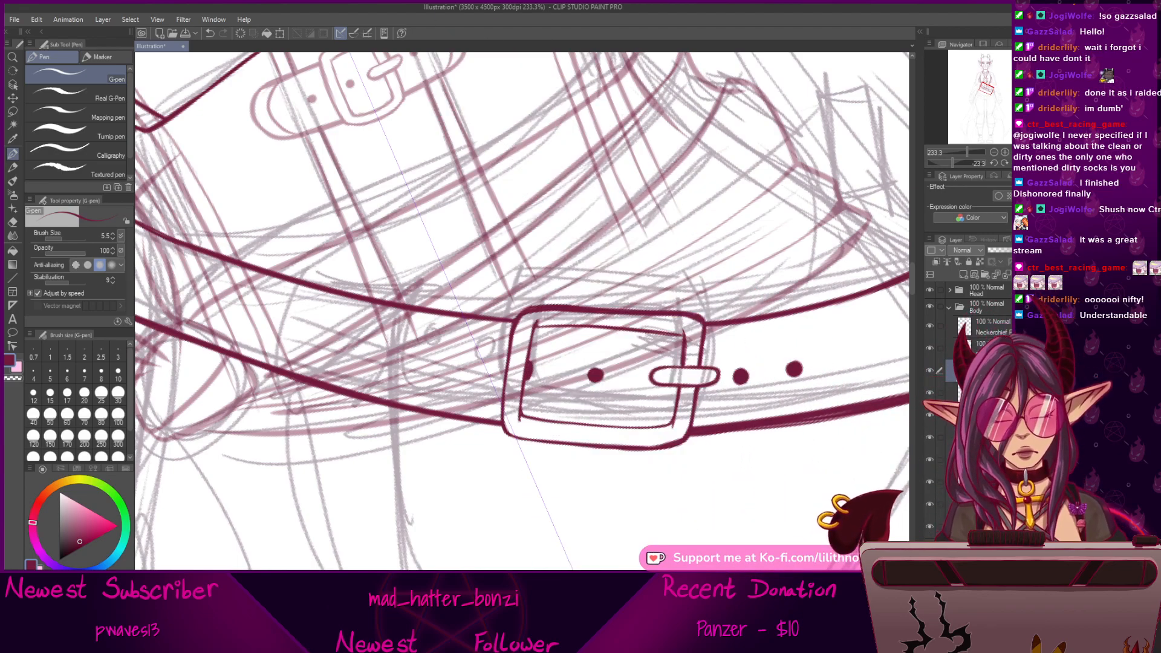
Straighten the canvas and ink another filled round hole on the belt between the buckle and the sash knot.
left_click(1016, 163)
mouse_move(967, 152)
left_mouse_down()
mouse_move(954, 152)
mouse_move(966, 152)
left_mouse_up()
left_click_drag(716, 433, 675, 456)
left_click_drag(533, 316, 562, 335)
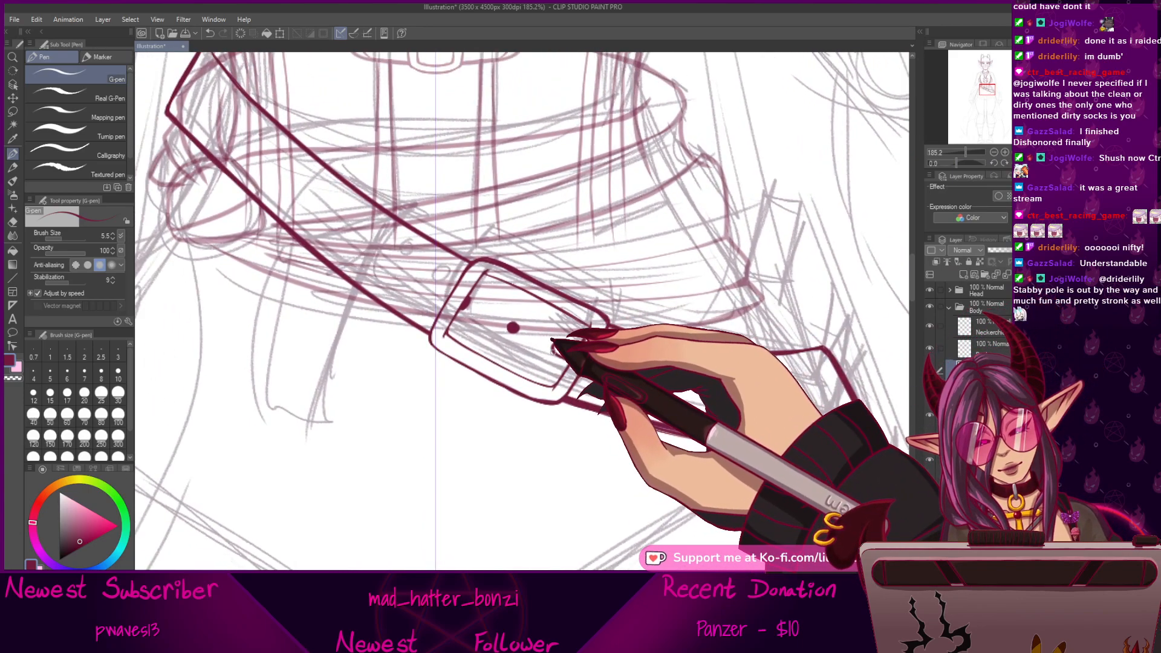
mouse_move(556, 355)
left_mouse_down()
mouse_move(675, 415)
mouse_move(691, 443)
left_mouse_up()
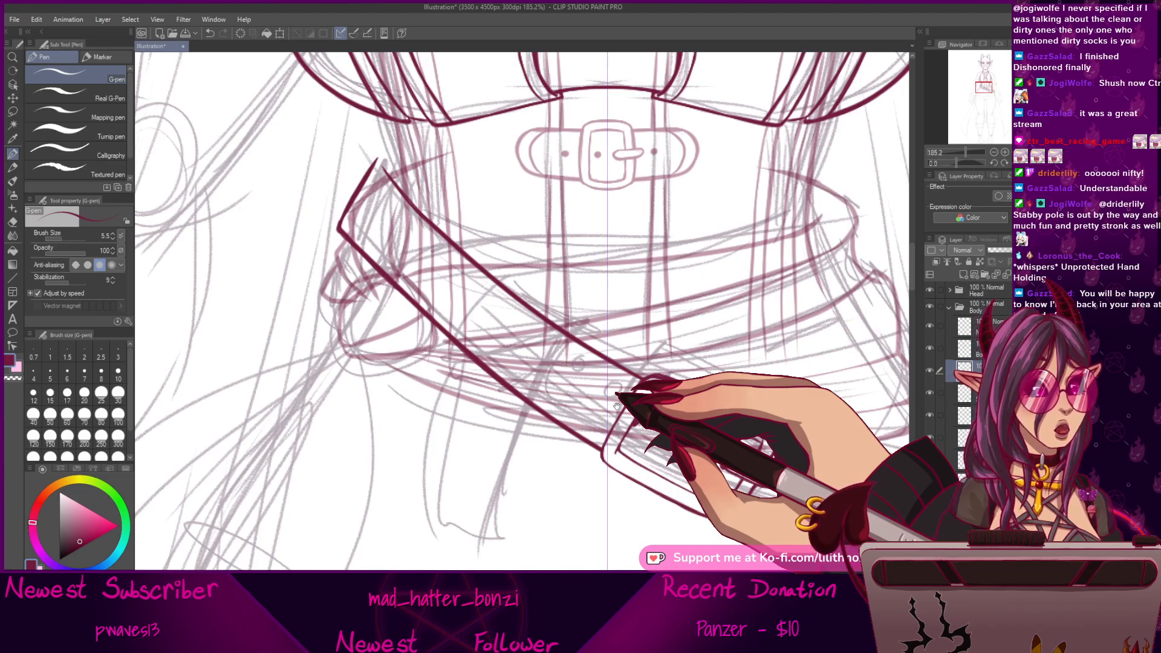
left_click_drag(688, 462, 641, 392)
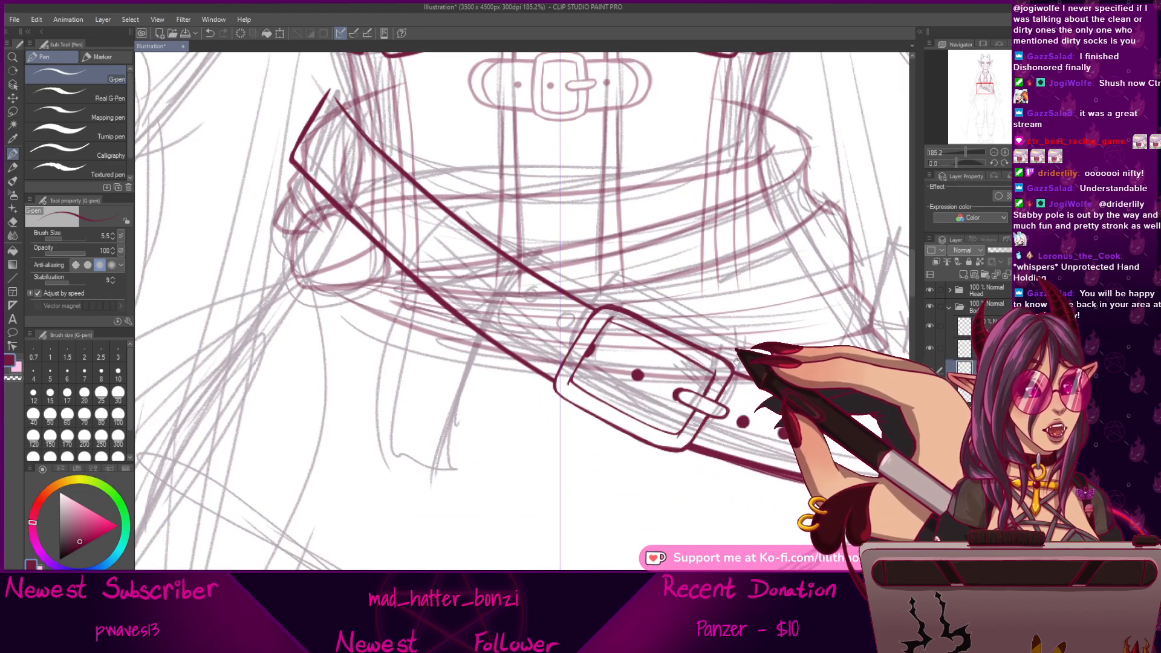
left_click_drag(686, 425, 715, 482)
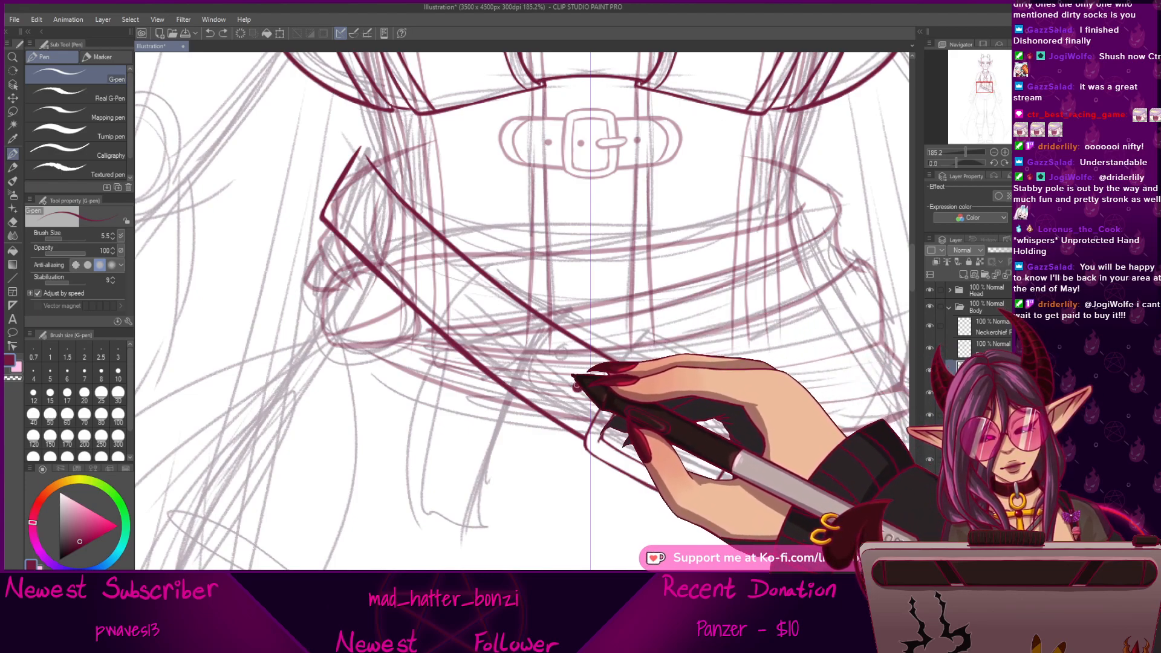
mouse_move(575, 388)
left_mouse_down()
mouse_move(611, 443)
mouse_move(656, 412)
mouse_move(638, 426)
left_mouse_up()
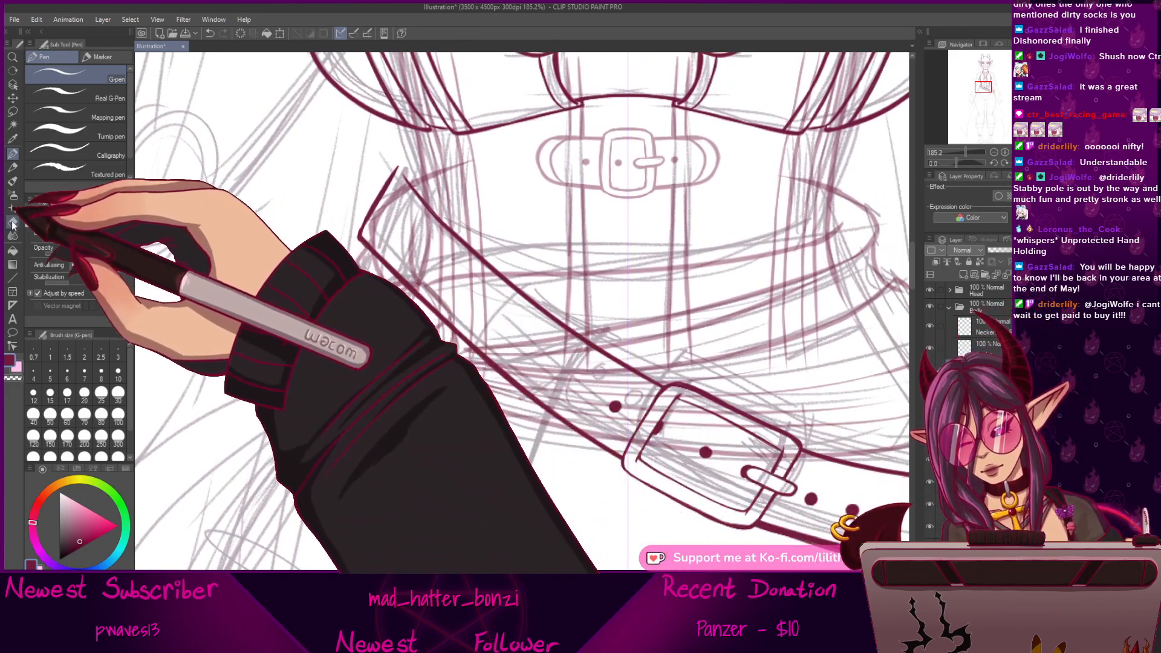
Erase the belt's edges between the hip and the buckle with the Hard eraser and ink a twisted fold there with the G-pen.
left_click(12, 221)
mouse_move(593, 330)
left_mouse_down()
mouse_move(516, 406)
mouse_move(549, 357)
mouse_move(499, 395)
mouse_move(526, 337)
mouse_move(489, 364)
left_mouse_up()
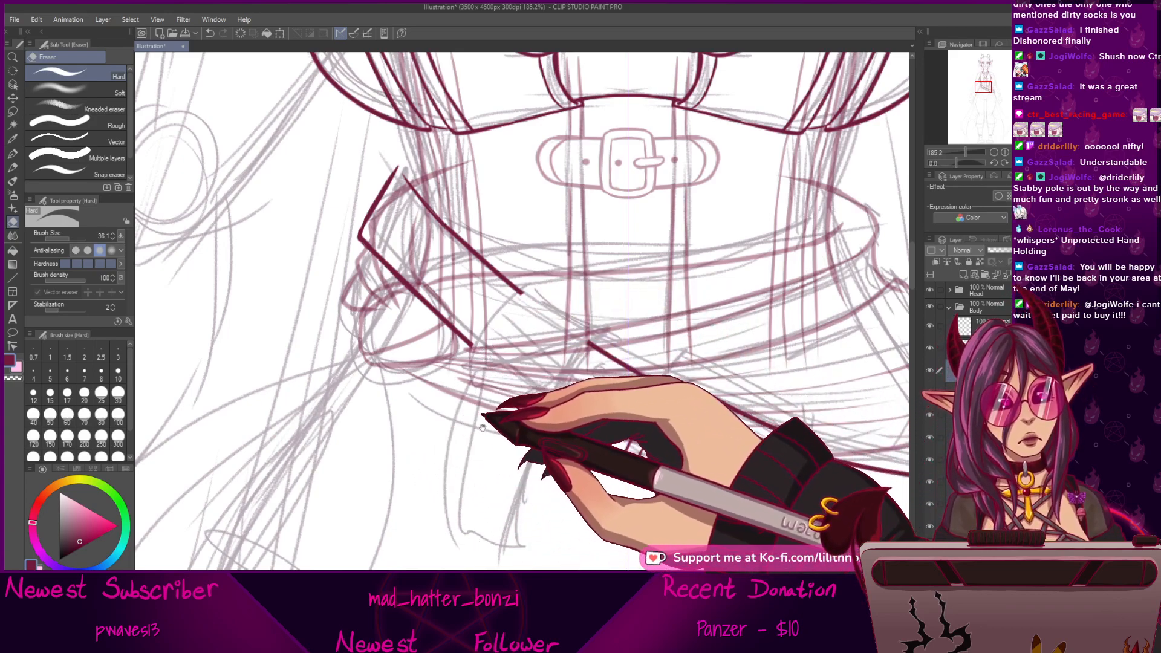
left_click(12, 153)
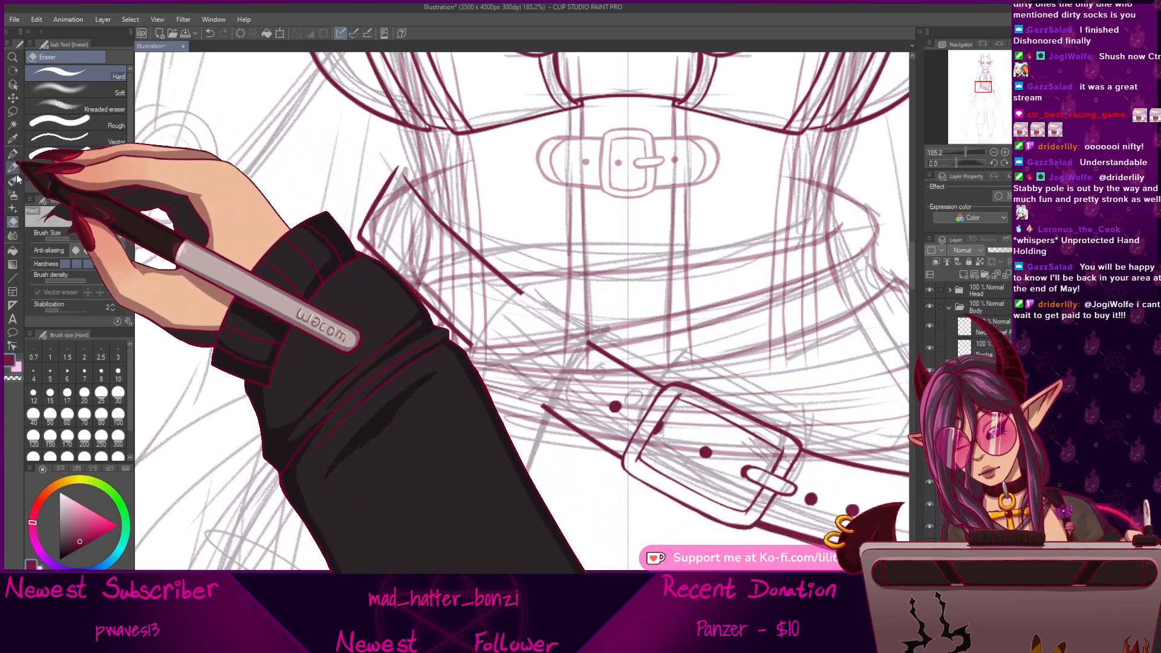
left_click_drag(955, 163, 952, 162)
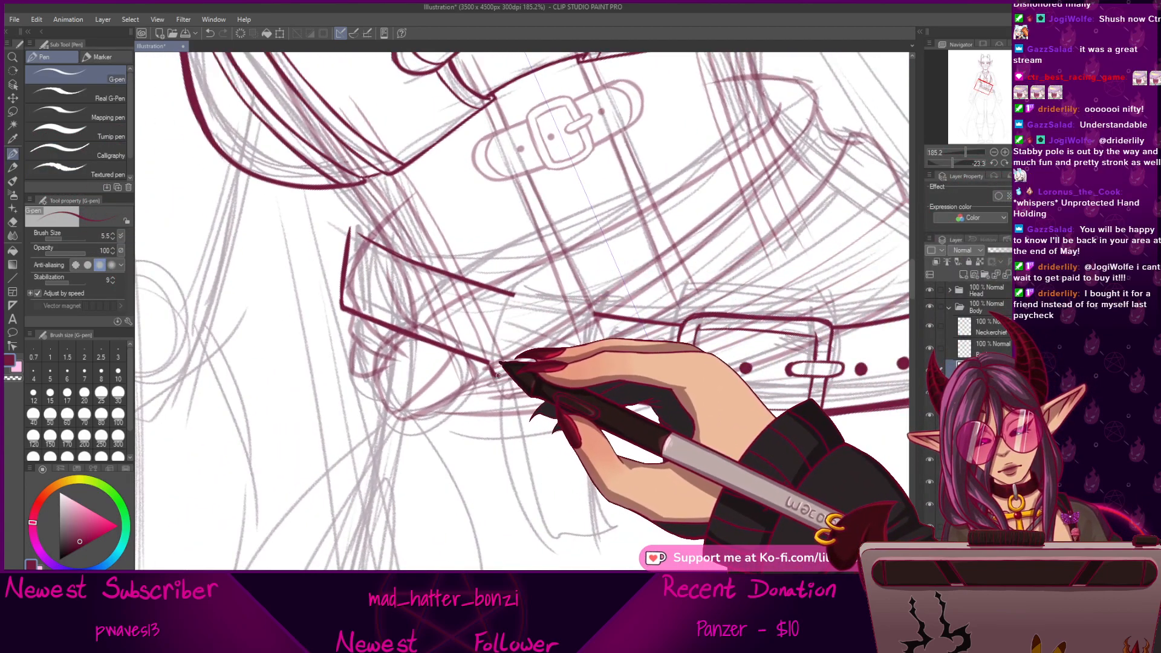
left_click_drag(507, 370, 578, 309)
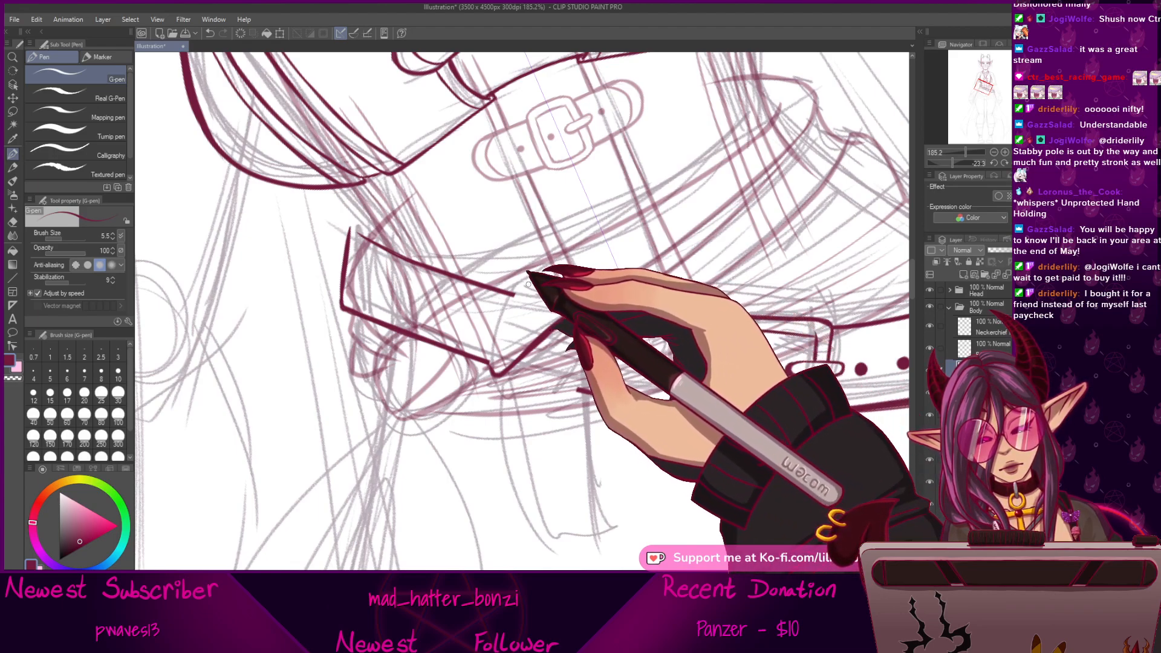
mouse_move(553, 285)
left_mouse_down()
mouse_move(517, 307)
mouse_move(493, 356)
mouse_move(604, 304)
left_mouse_up()
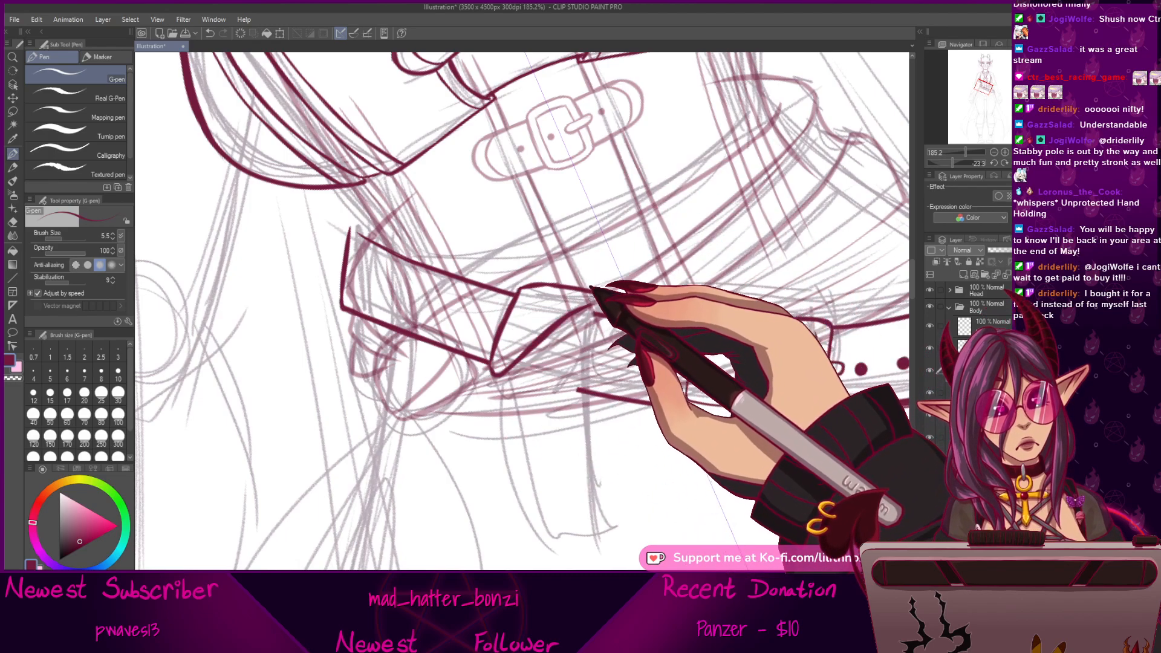
left_click_drag(596, 347, 603, 329)
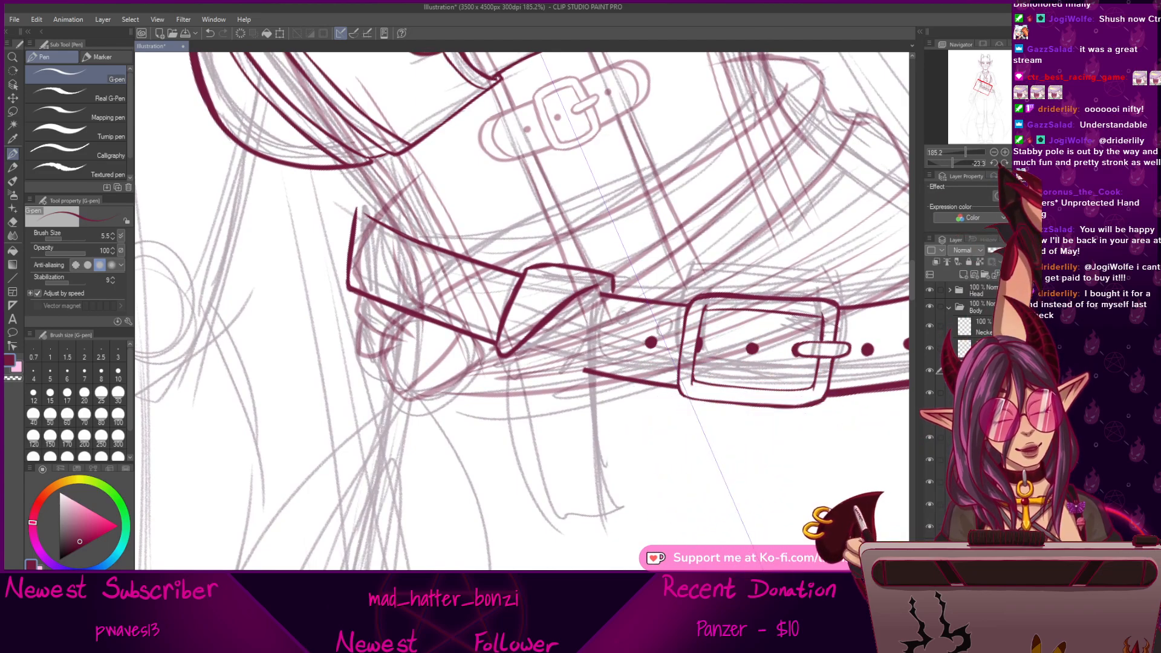
Straighten the canvas, trim the belt's lower edge beside the fold, and ink a long rounded belt end hanging beneath it.
key("ctrl+at")
left_click_drag(576, 365, 599, 328)
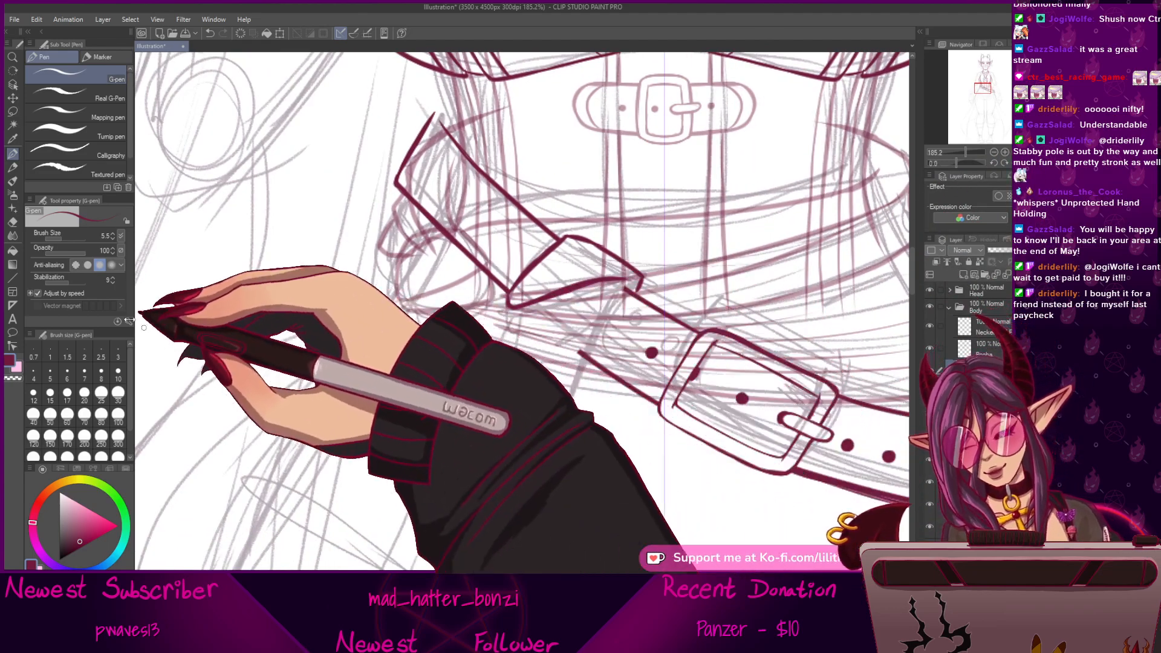
key("e")
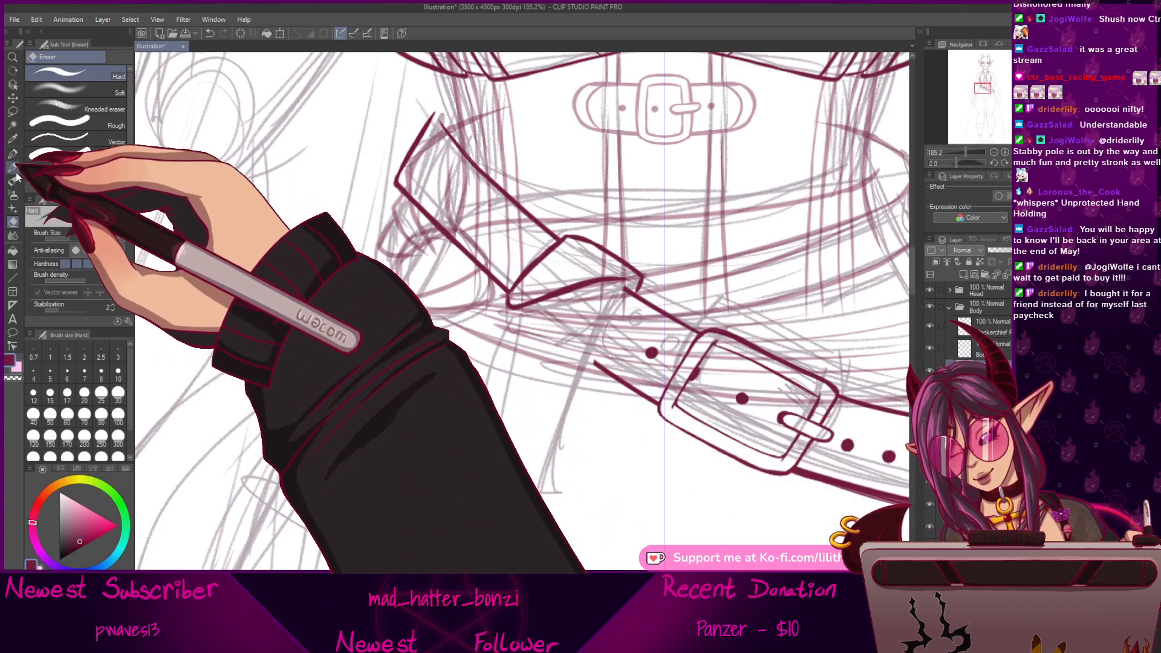
left_click(12, 153)
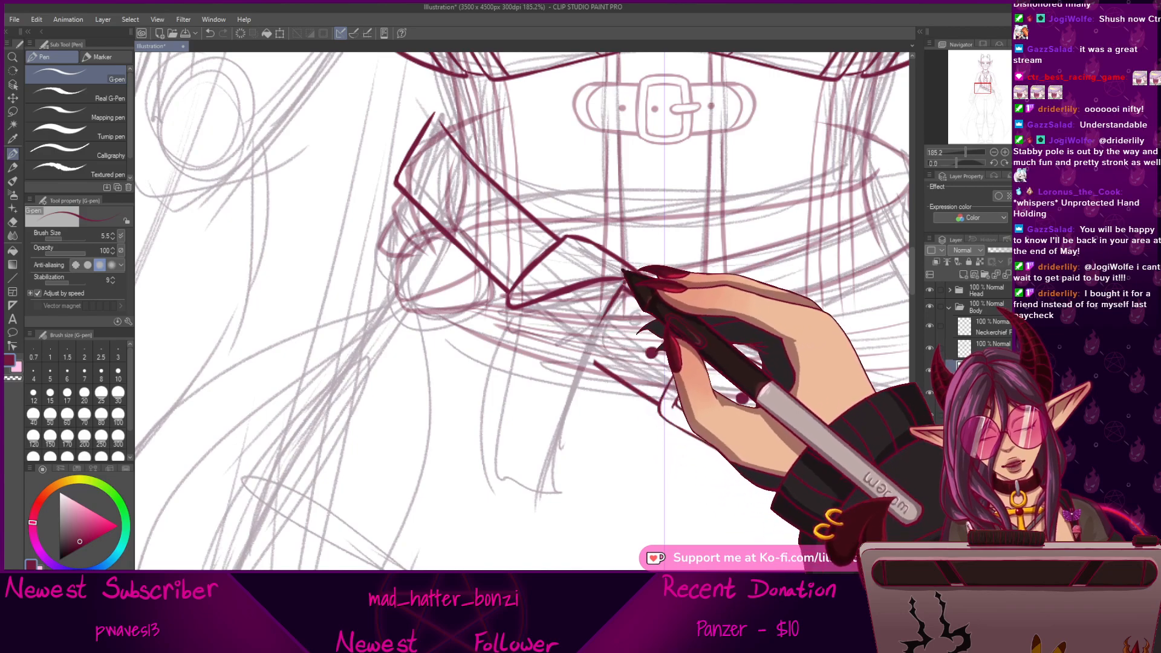
left_click_drag(581, 362, 557, 491)
mouse_move(509, 307)
left_mouse_down()
mouse_move(493, 340)
mouse_move(505, 306)
mouse_move(475, 443)
mouse_move(553, 494)
left_mouse_up()
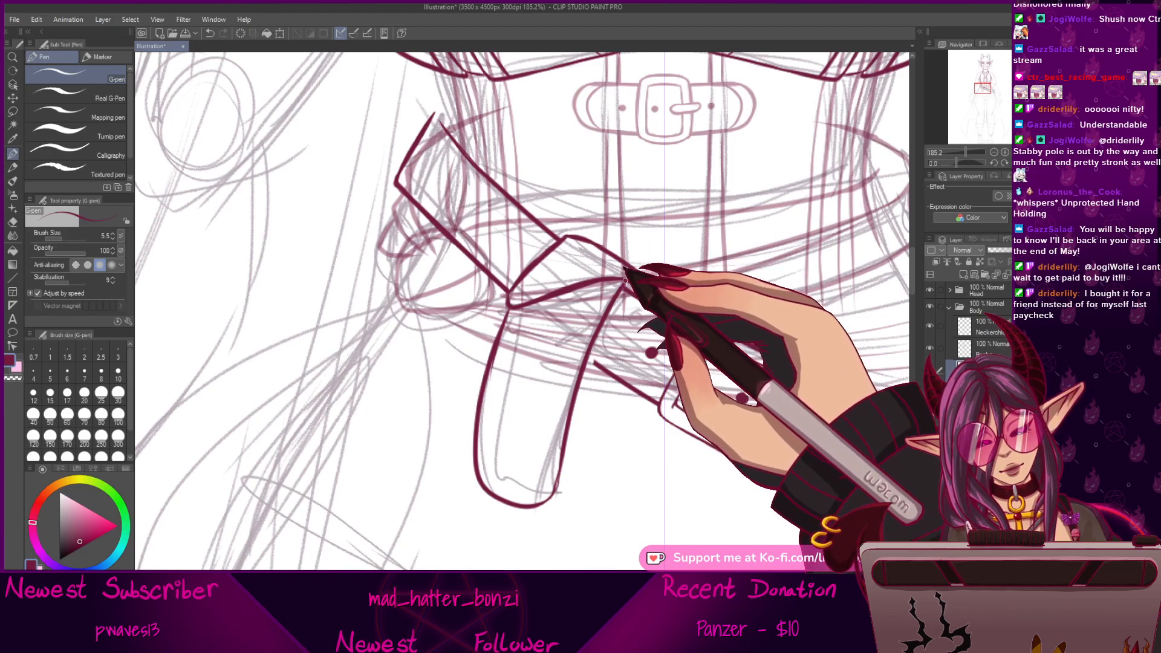
Erase part of the belt fold's upper edge and redraw it with the G-pen, adding a second overlapping crease line.
left_click_drag(620, 335, 623, 395)
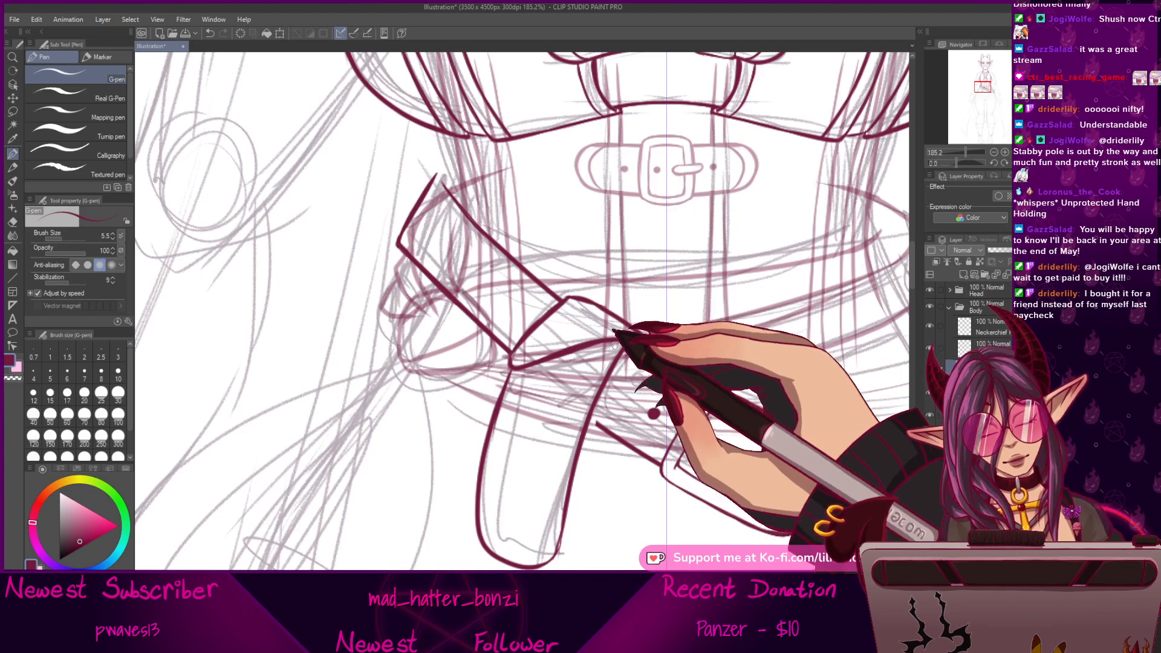
left_click_drag(614, 342, 621, 347)
left_click(12, 220)
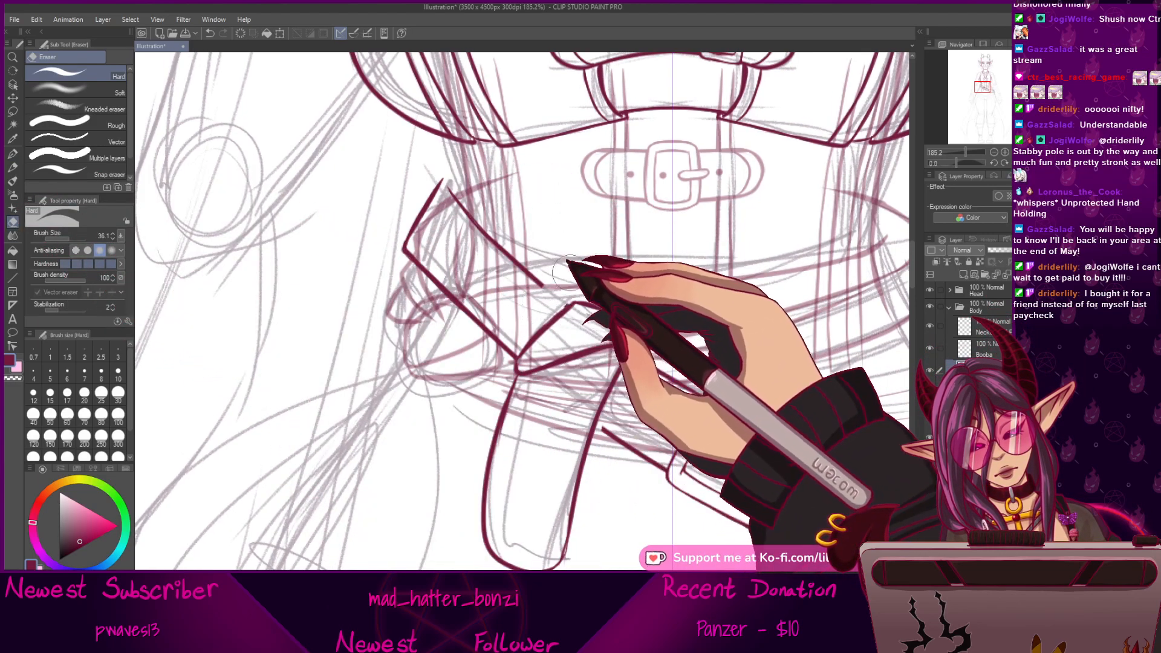
left_click(12, 153)
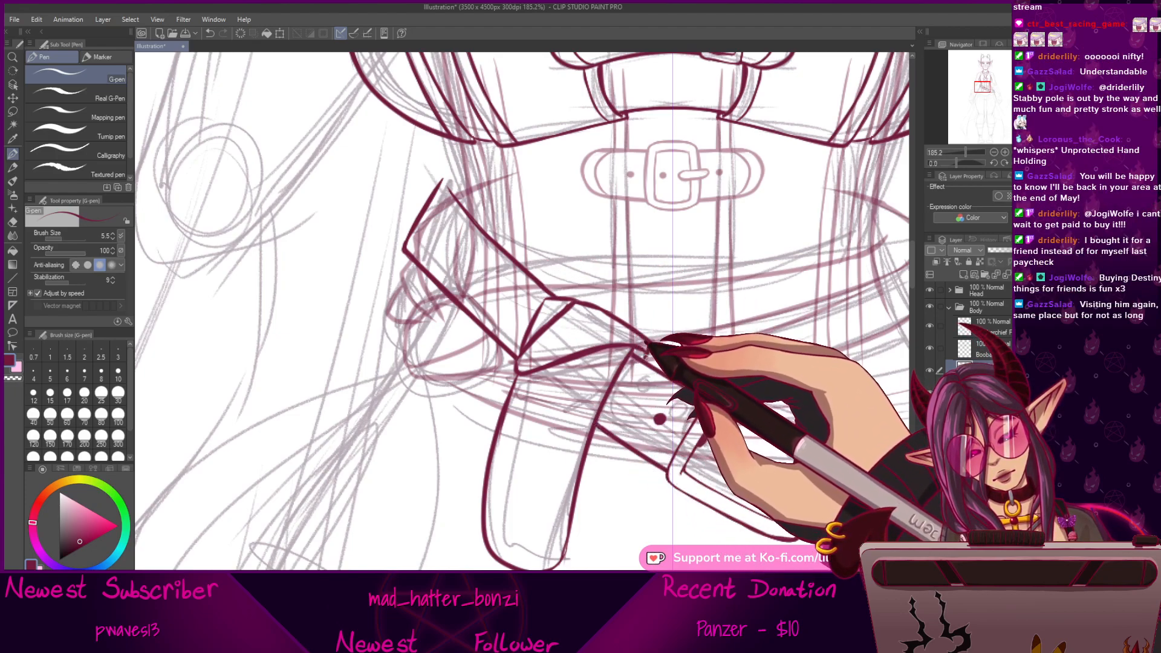
left_click_drag(757, 609, 535, 537)
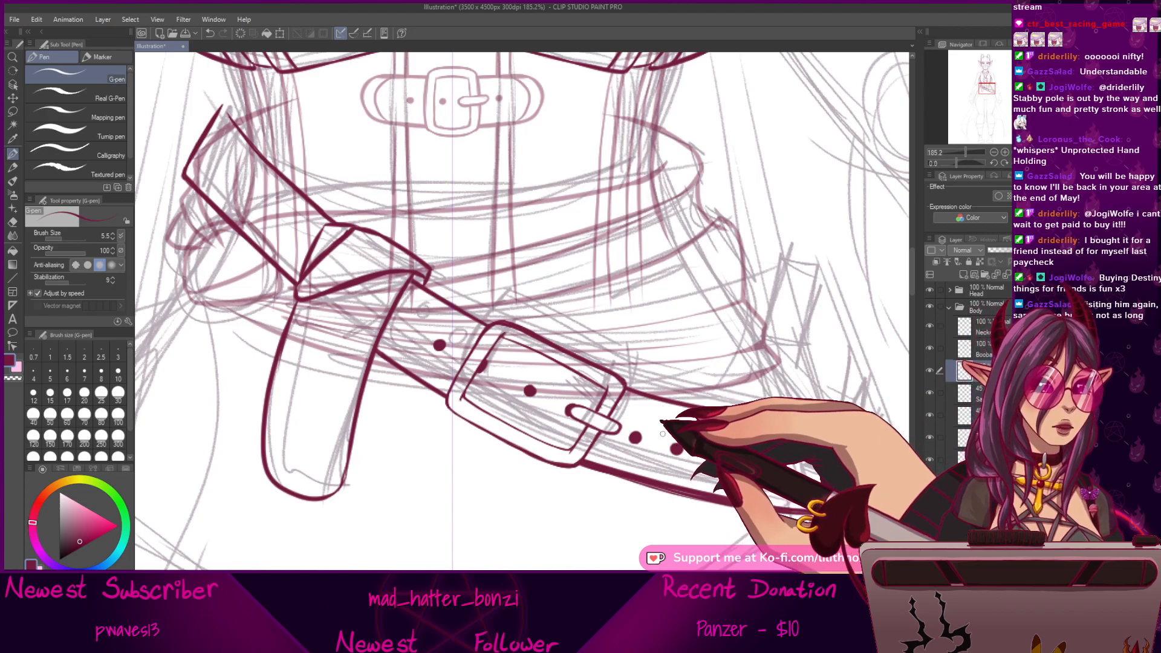
left_click_drag(519, 495, 685, 464)
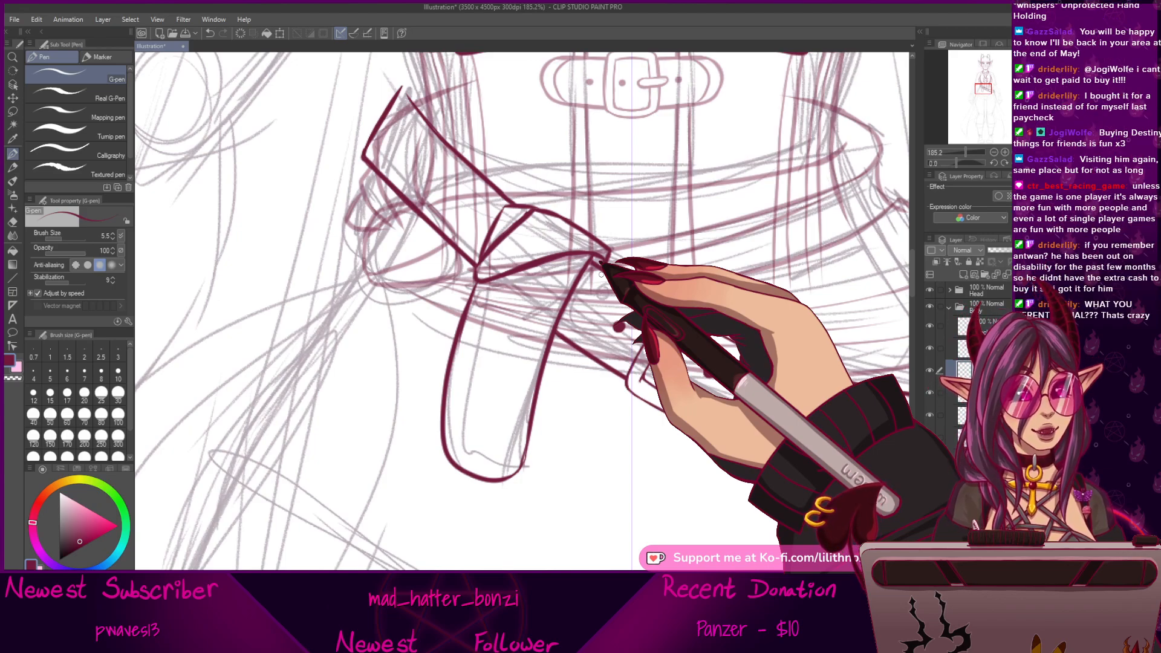
Ink a thin curved inner line across the rounded tip of the hanging belt end.
left_click_drag(586, 441, 615, 416)
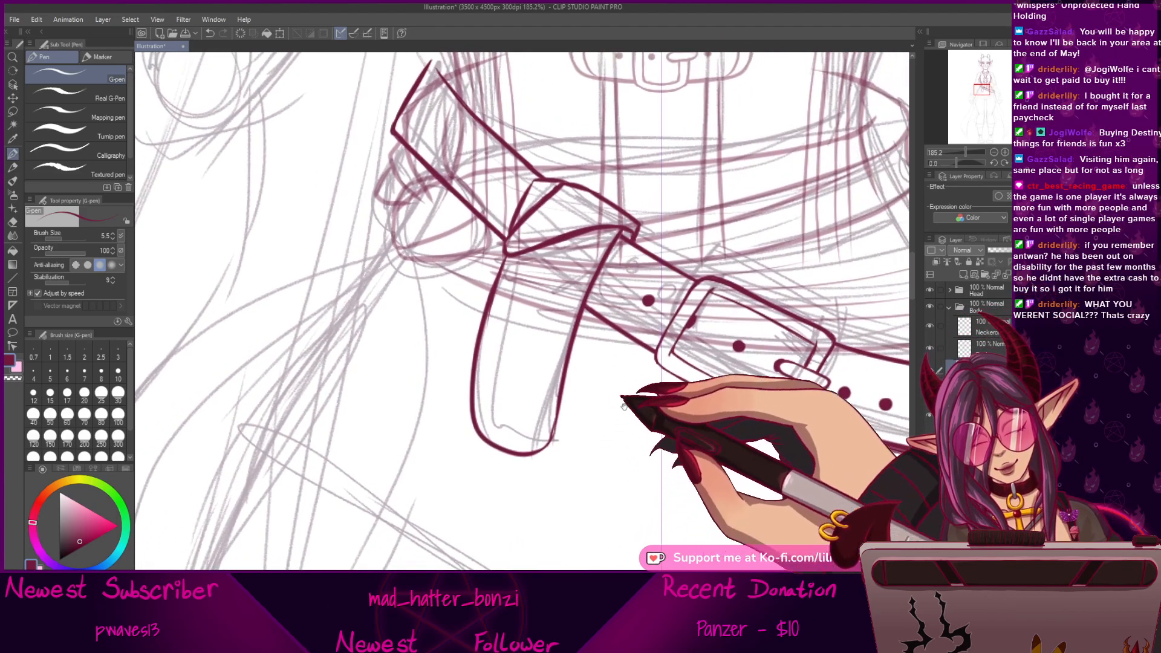
left_click_drag(955, 164, 970, 163)
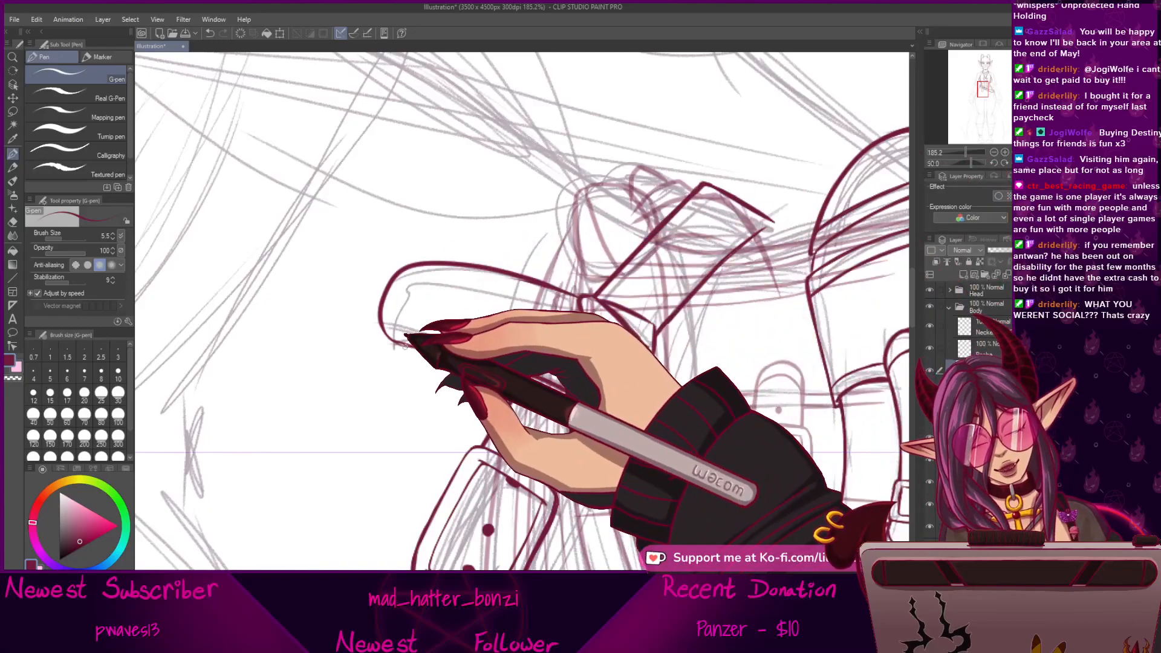
left_click_drag(963, 152, 981, 164)
left_click_drag(570, 252, 647, 426)
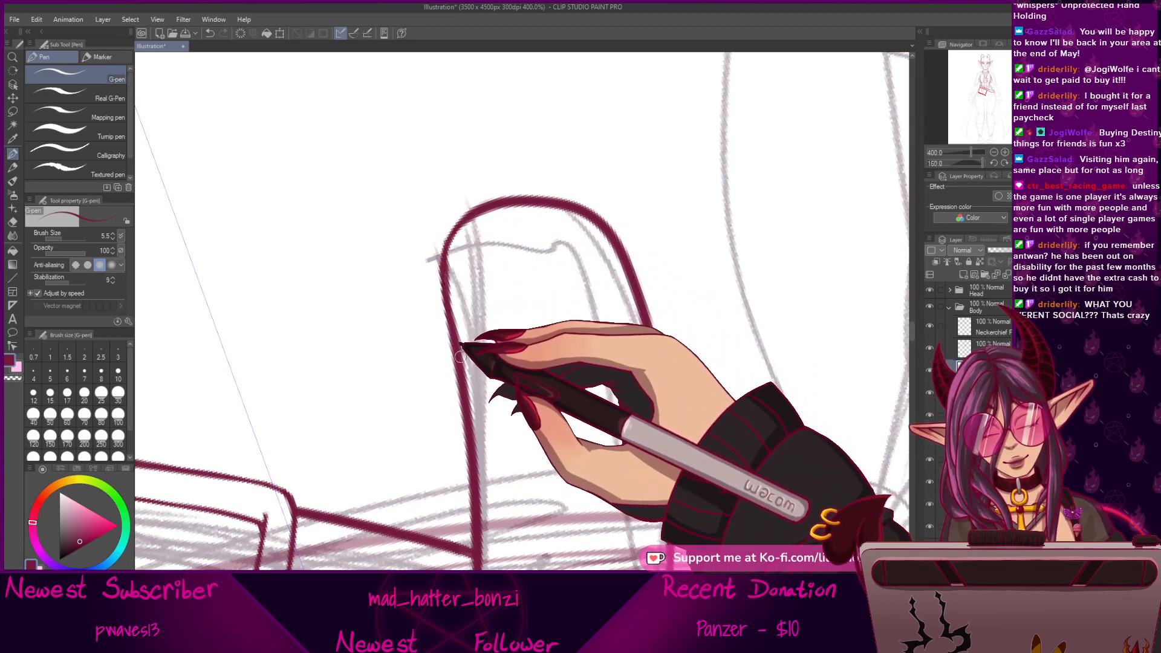
left_click_drag(508, 271, 555, 279)
key("ctrl+z")
left_click_drag(971, 152, 970, 152)
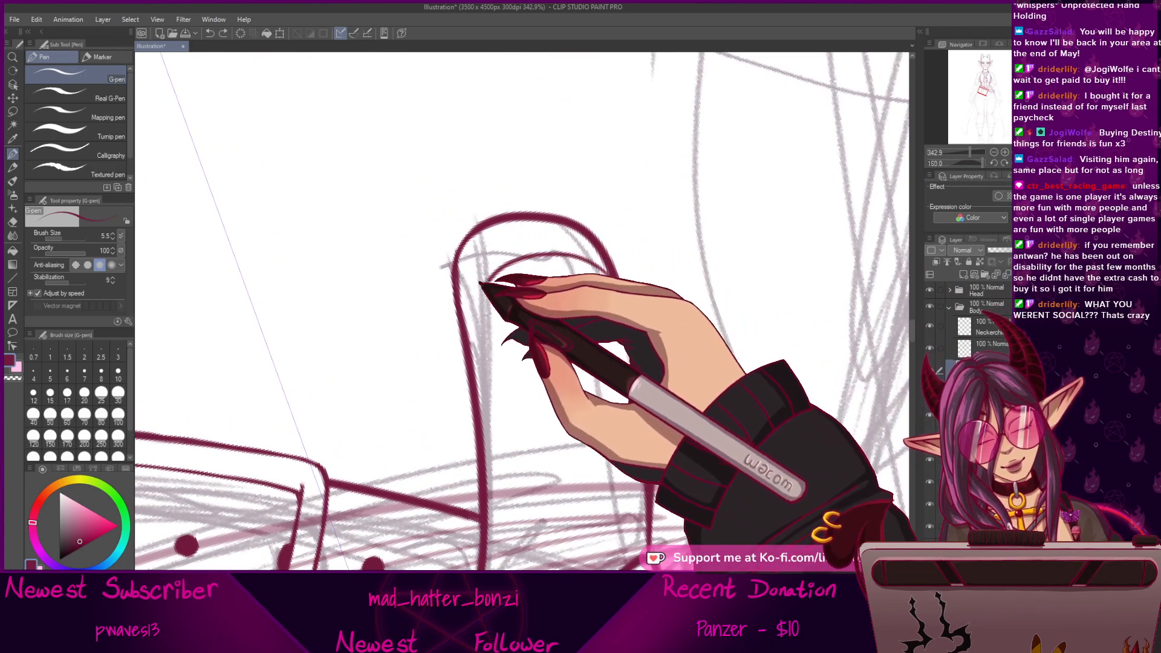
left_click_drag(525, 258, 469, 336)
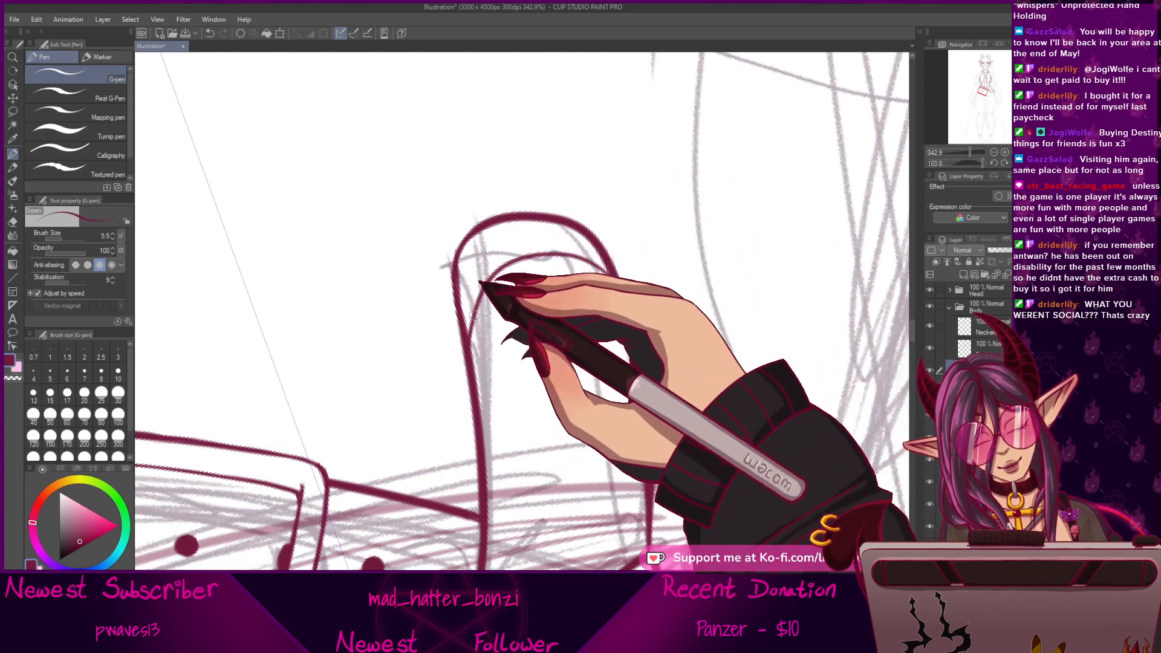
mouse_move(981, 163)
left_mouse_down()
mouse_move(956, 163)
mouse_move(967, 163)
left_mouse_up()
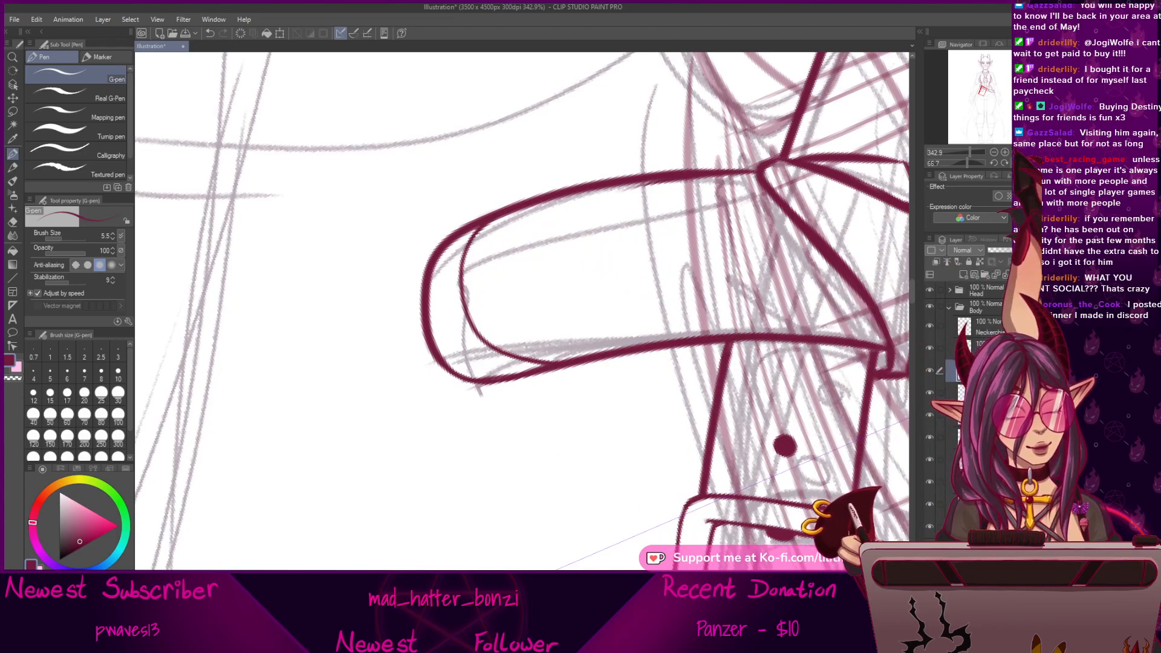
left_click(1016, 163)
left_click_drag(969, 152, 958, 152)
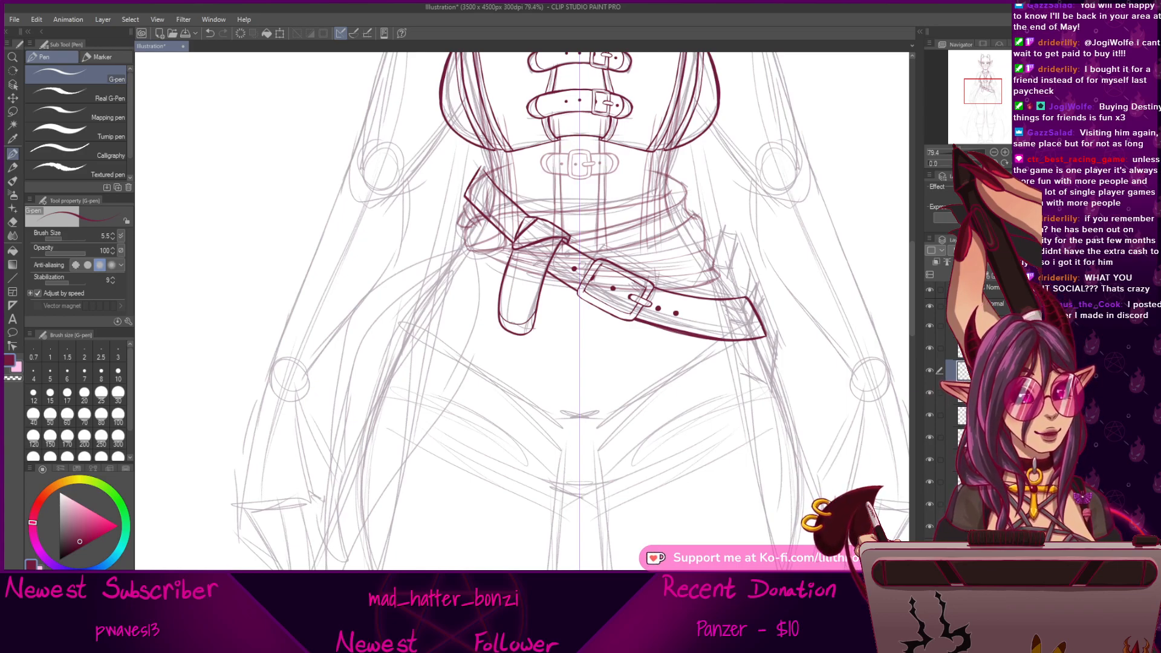
Ink filled round holes: one partly hidden under the fold, three down the hanging belt end, and one half-covered on the belt beside it.
left_click_drag(955, 152, 968, 152)
left_click_drag(654, 236, 637, 437)
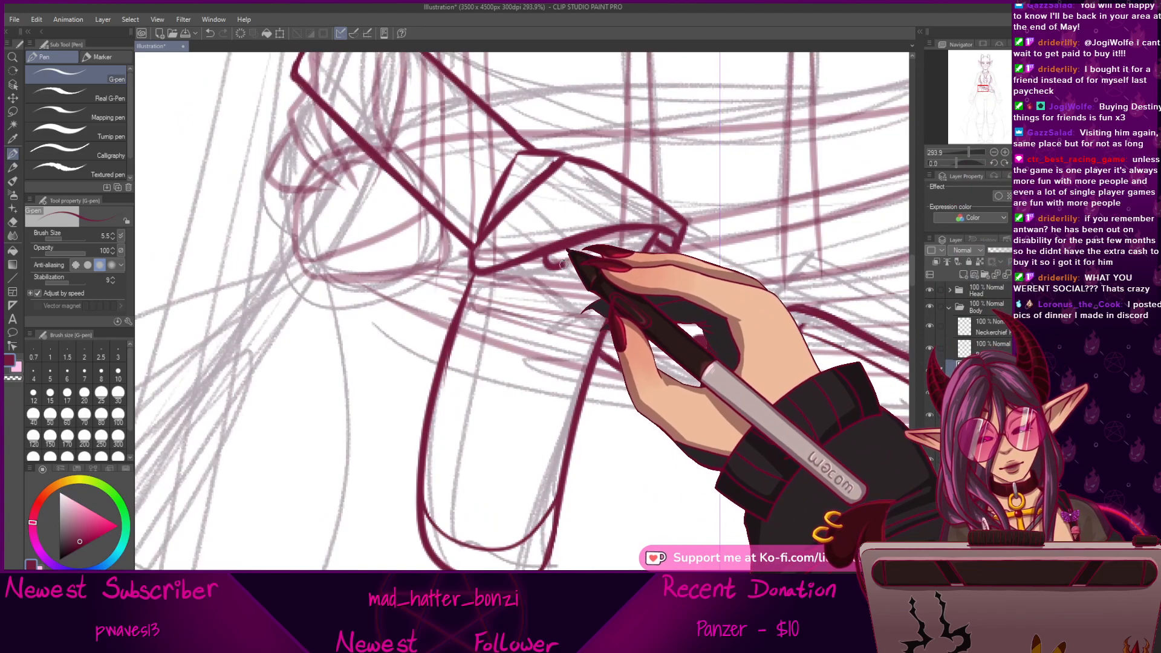
left_click_drag(548, 255, 570, 250)
key("ctrl+z")
key("ctrl+z")
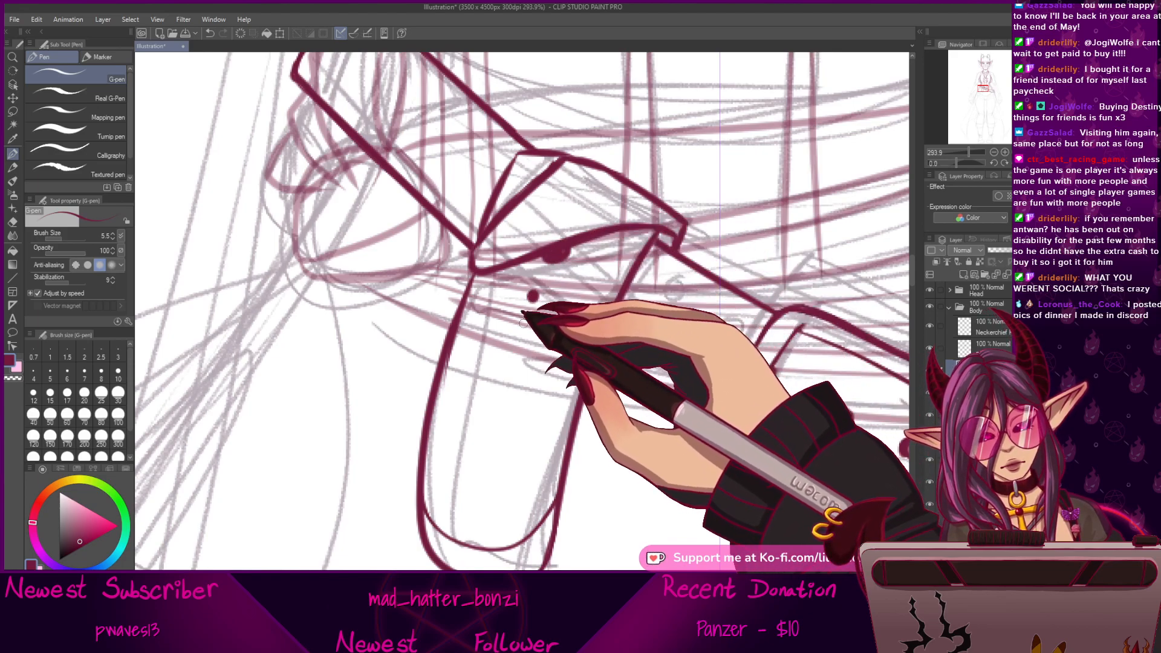
left_click(520, 317)
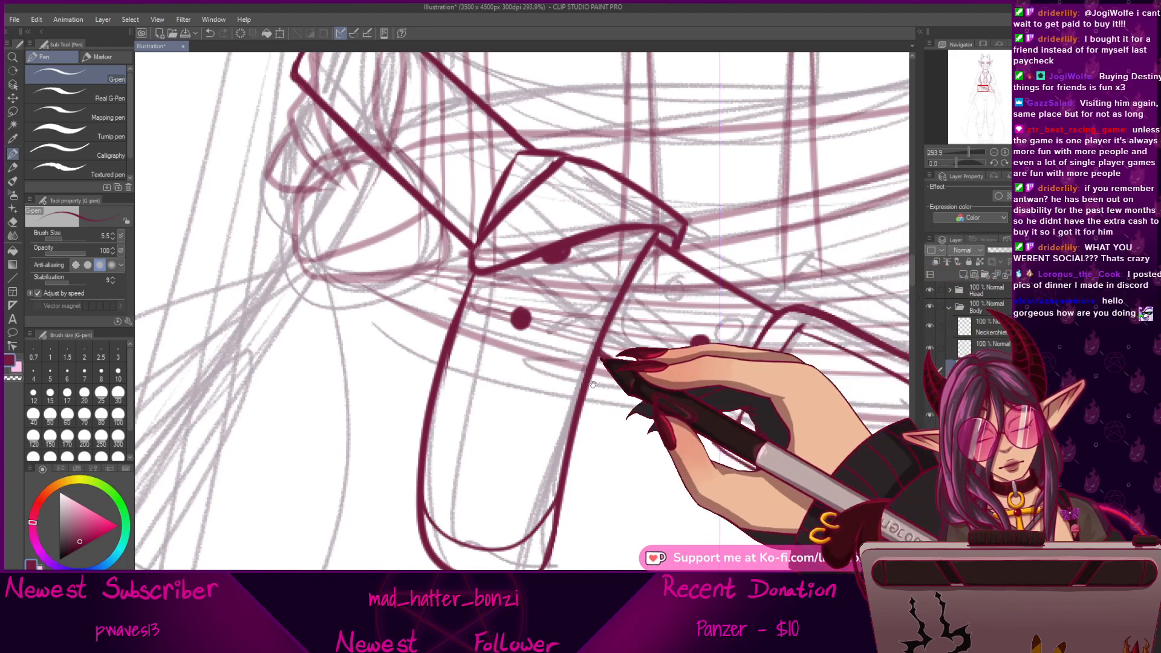
scroll(609, 361, "down", 1)
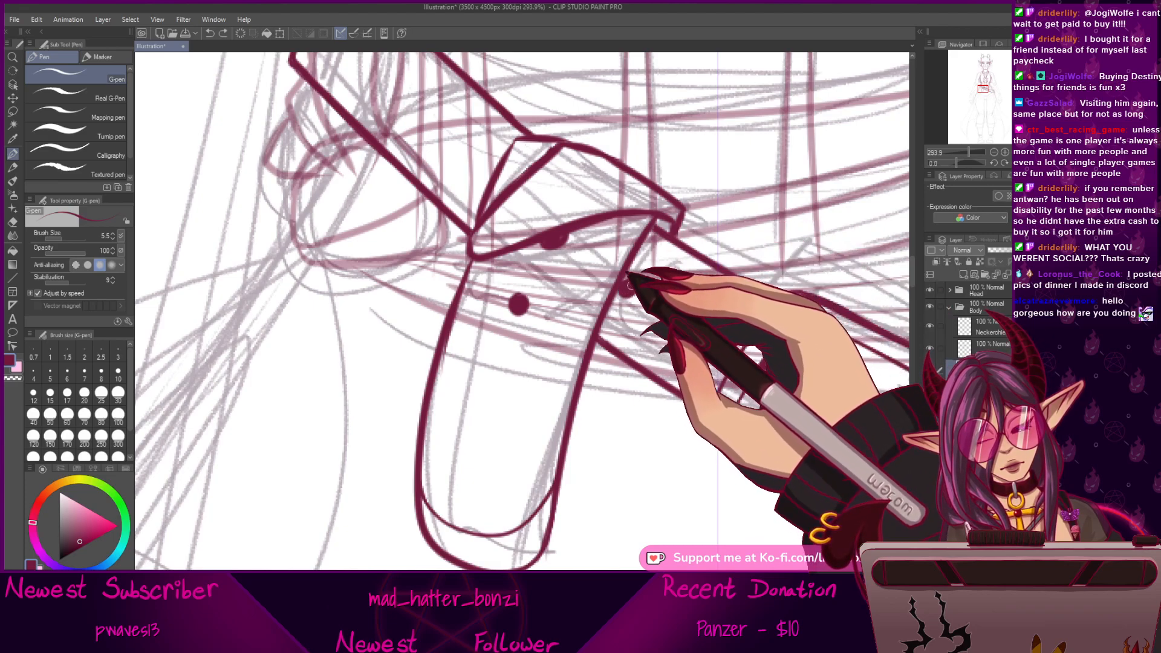
scroll(631, 285, "down", 3)
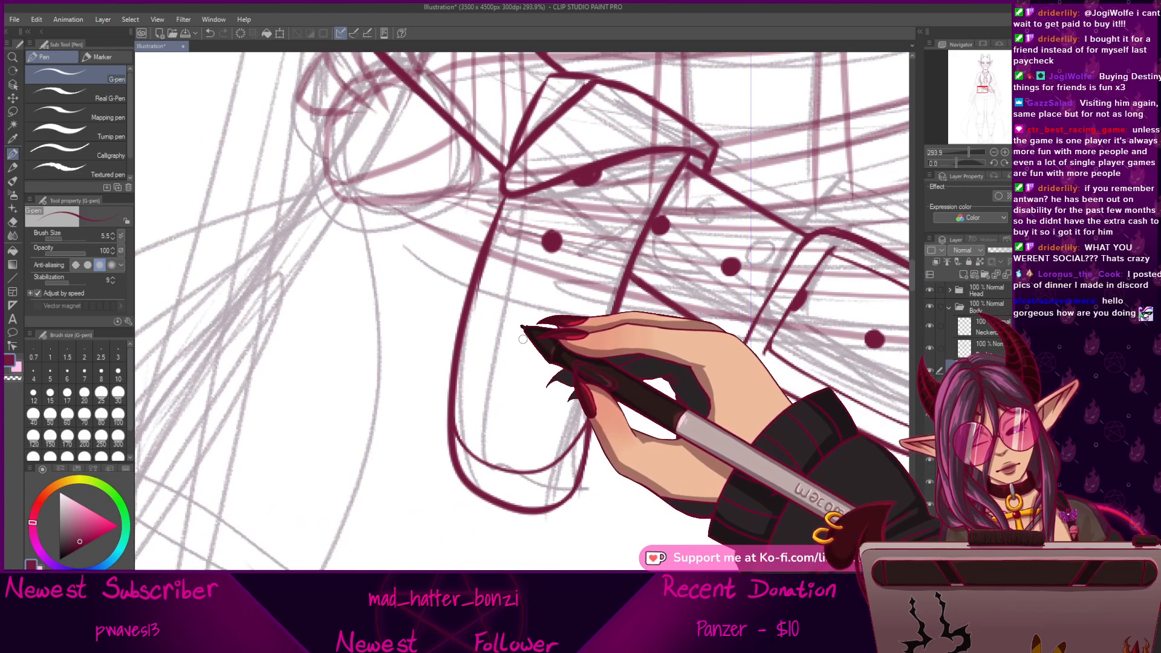
left_click(520, 336)
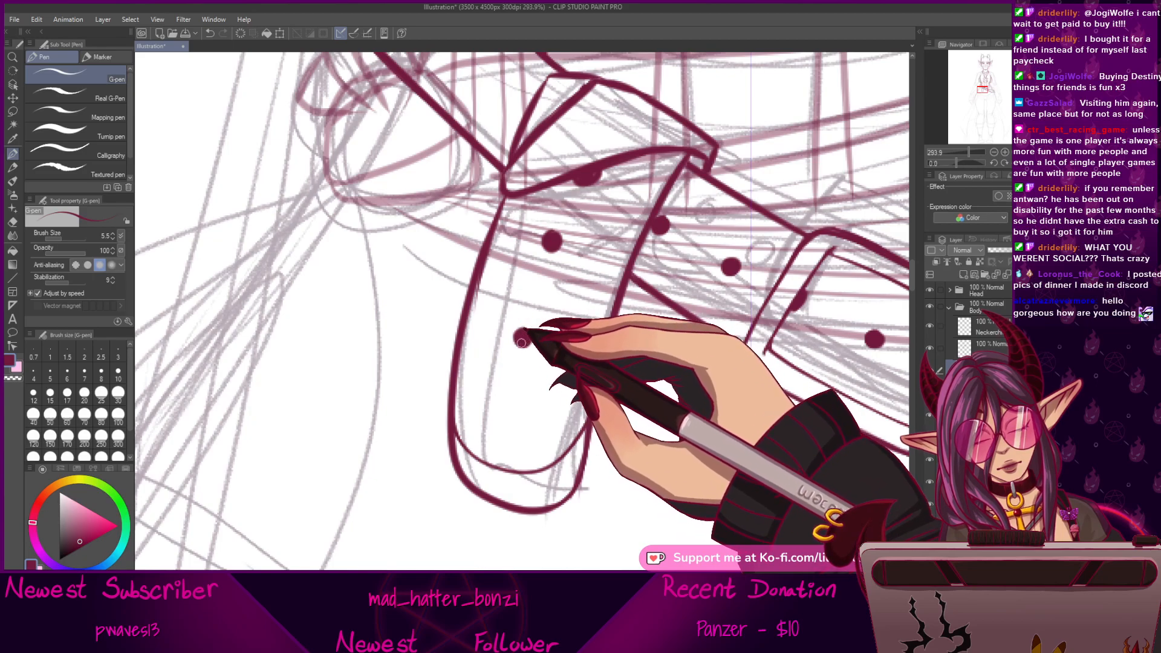
left_click(501, 426)
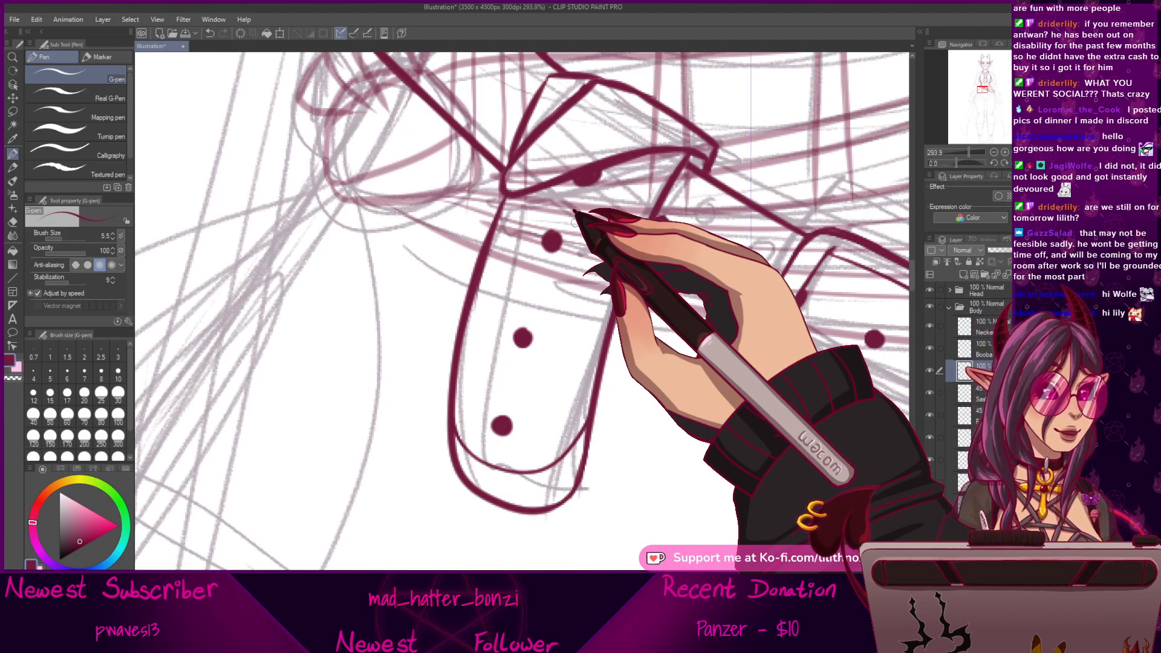
left_click_drag(962, 151, 957, 152)
left_click_drag(779, 442, 743, 417)
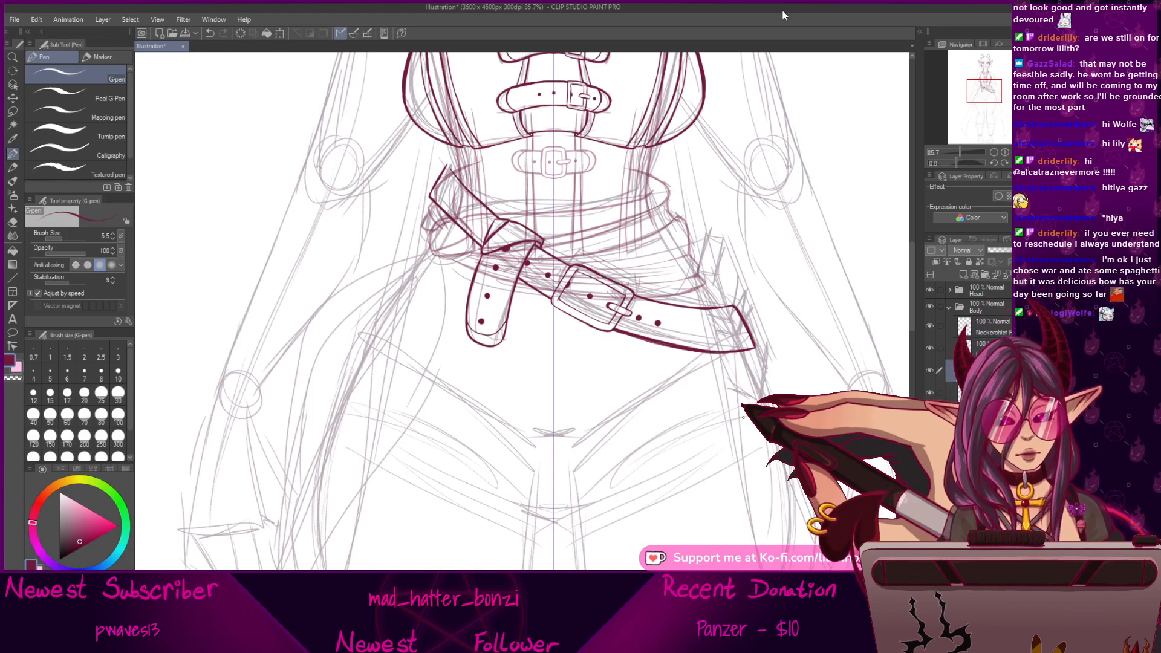
left_click_drag(669, 437, 661, 480)
left_click_drag(710, 426, 599, 478)
mouse_move(699, 457)
left_mouse_down()
mouse_move(661, 472)
mouse_move(705, 431)
mouse_move(704, 443)
left_mouse_up()
left_click_drag(642, 477, 682, 443)
mouse_move(686, 495)
left_mouse_down()
mouse_move(733, 455)
mouse_move(727, 487)
mouse_move(743, 477)
left_mouse_up()
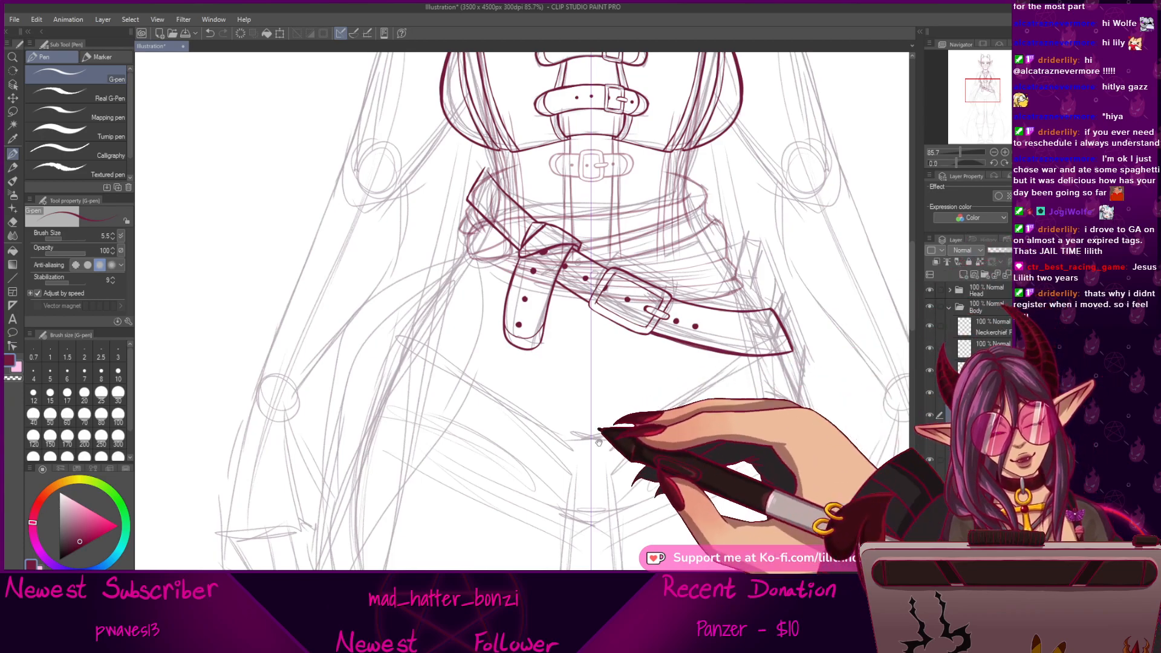
Try to ink the long outer curve of the cloth tail hanging from the sash knot at the hip.
left_click_drag(601, 425, 717, 320)
left_click_drag(959, 152, 963, 152)
left_click_drag(738, 257, 704, 382)
mouse_move(611, 210)
left_mouse_down()
mouse_move(631, 209)
mouse_move(633, 242)
mouse_move(608, 361)
left_mouse_up()
key("ctrl+z")
mouse_move(955, 164)
left_mouse_down()
mouse_move(960, 152)
mouse_move(955, 163)
left_mouse_up()
left_click_drag(610, 329, 630, 229)
mouse_move(599, 124)
left_mouse_down()
mouse_move(480, 252)
mouse_move(467, 553)
left_mouse_up()
key("ctrl+z")
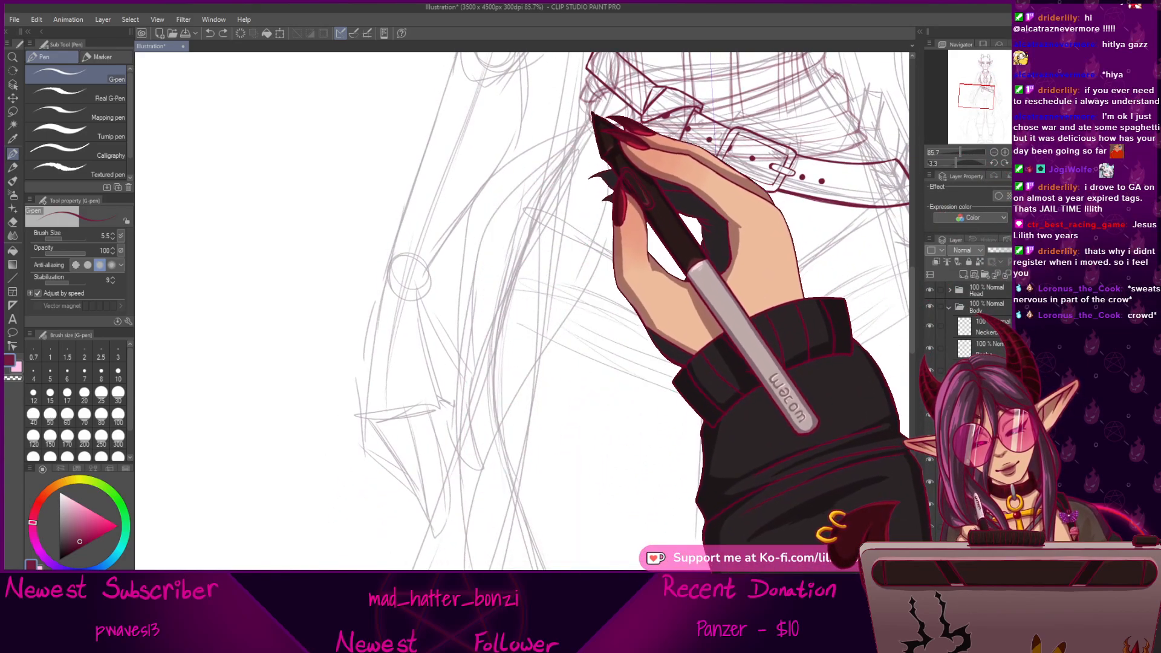
Ink the outer and inner long curved edges of the cloth tail hanging from the sash knot at the hip.
left_click_drag(589, 130, 491, 561)
left_click_drag(555, 356, 568, 346)
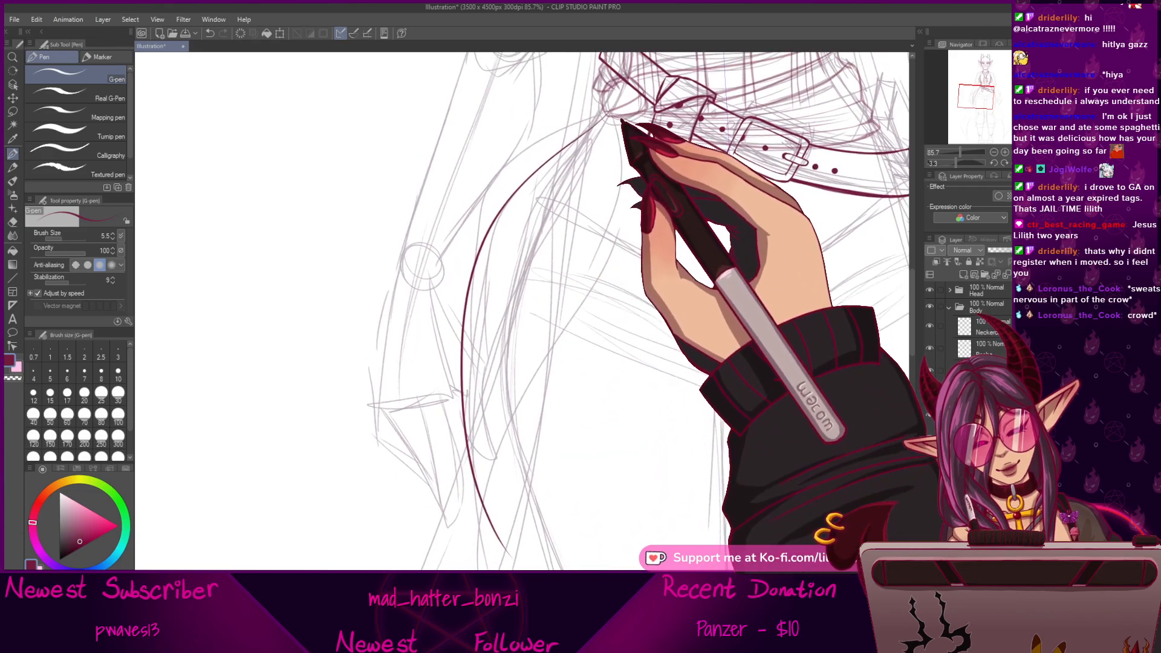
left_click_drag(620, 121, 511, 560)
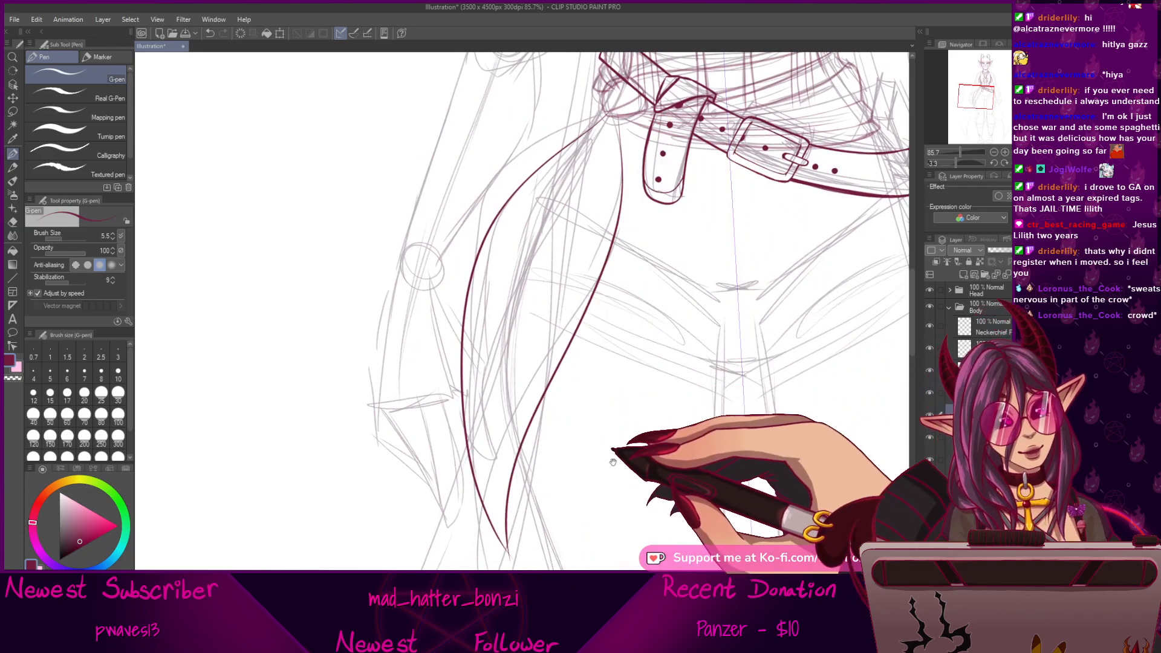
Clean up the cloth tail's lower tip with the G-pen so both edges meet in a sharp, thickened point.
left_click_drag(613, 459, 630, 396)
key("e")
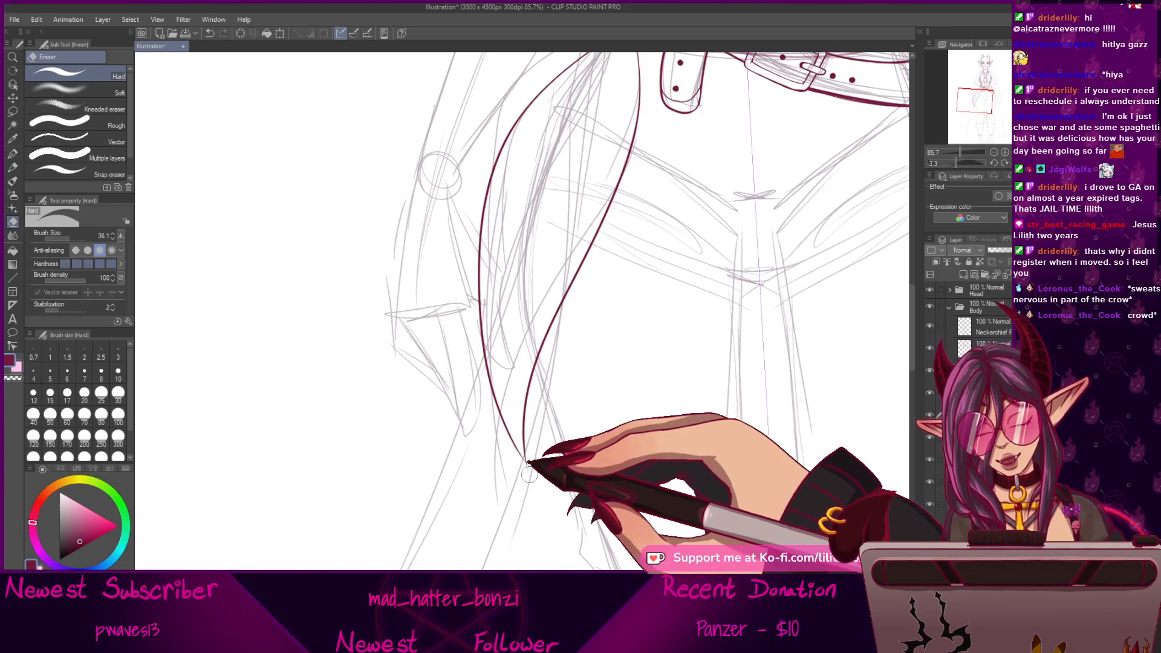
left_click(961, 163)
left_click_drag(960, 152, 966, 152)
left_click_drag(526, 491, 592, 331)
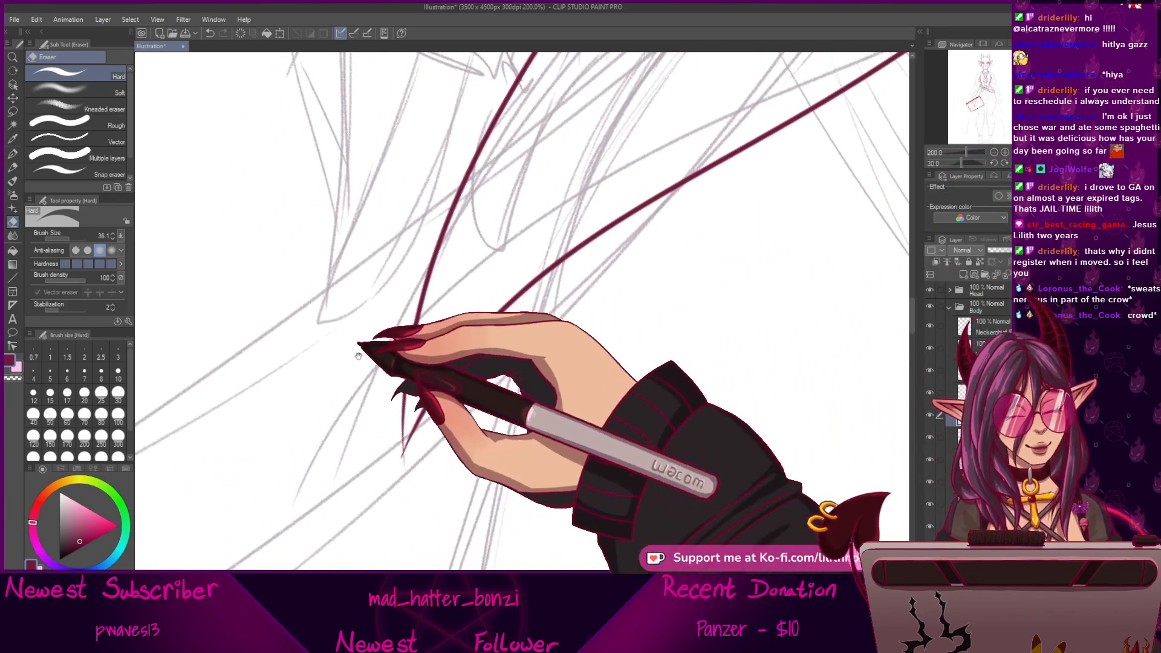
left_click(13, 154)
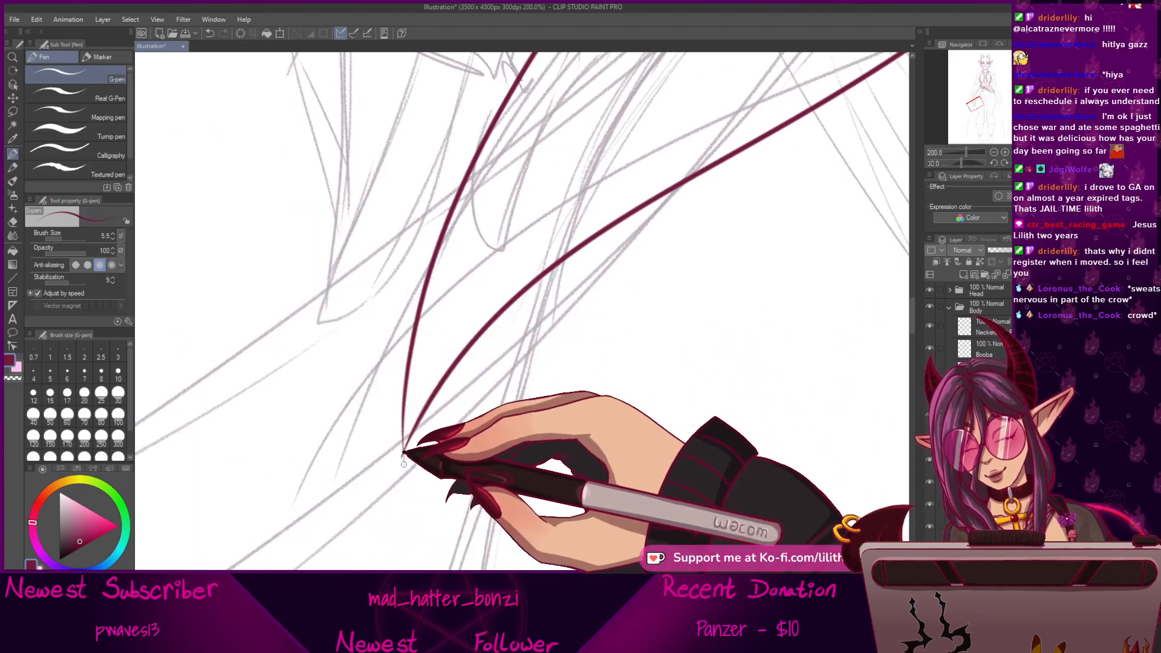
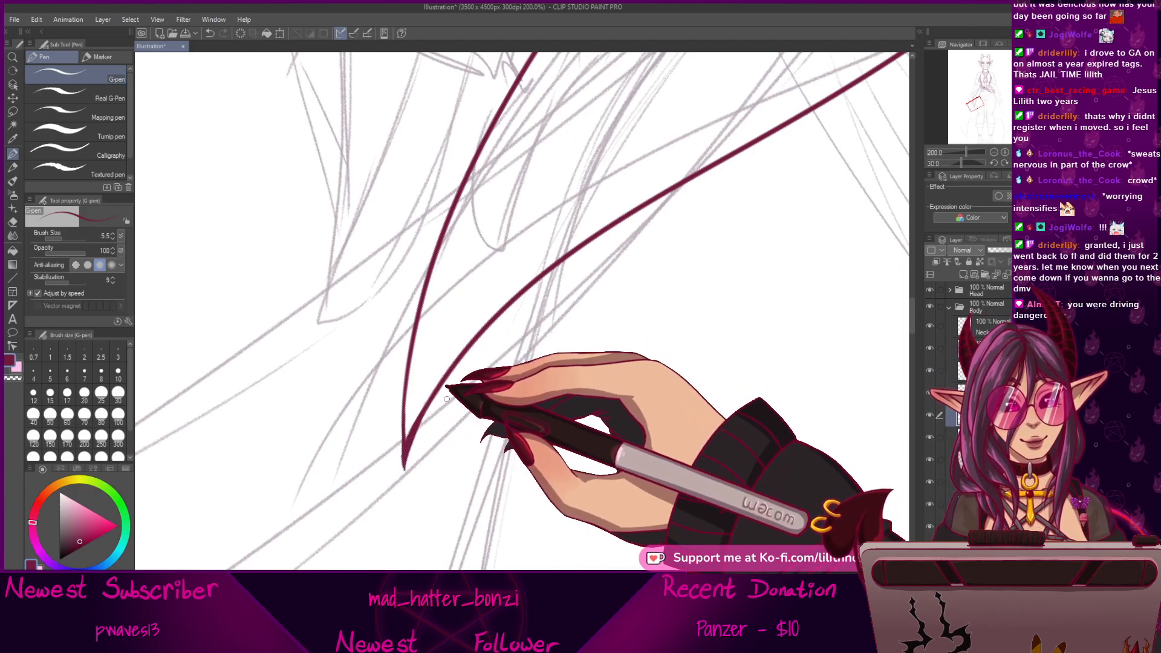
Extend the cloth tail's outer edge upward so it reaches the sash knot.
key("minus")
left_click_drag(659, 342, 635, 496)
left_click_drag(689, 287, 674, 502)
left_click_drag(749, 145, 717, 323)
left_click_drag(713, 222, 679, 277)
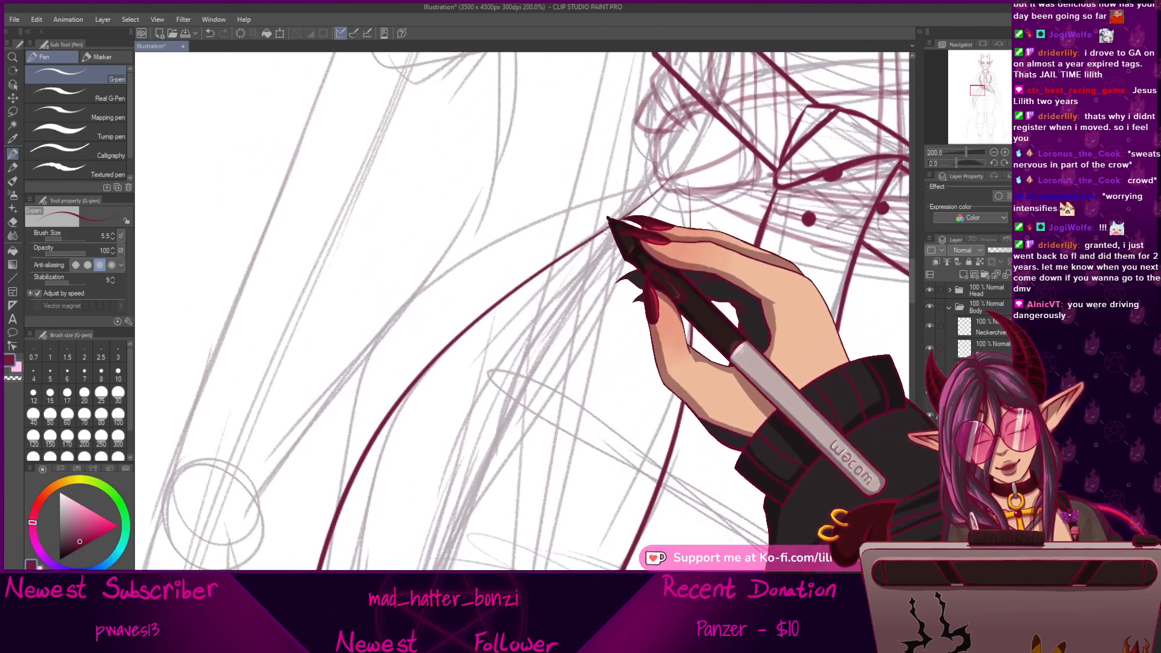
left_click_drag(559, 257, 665, 184)
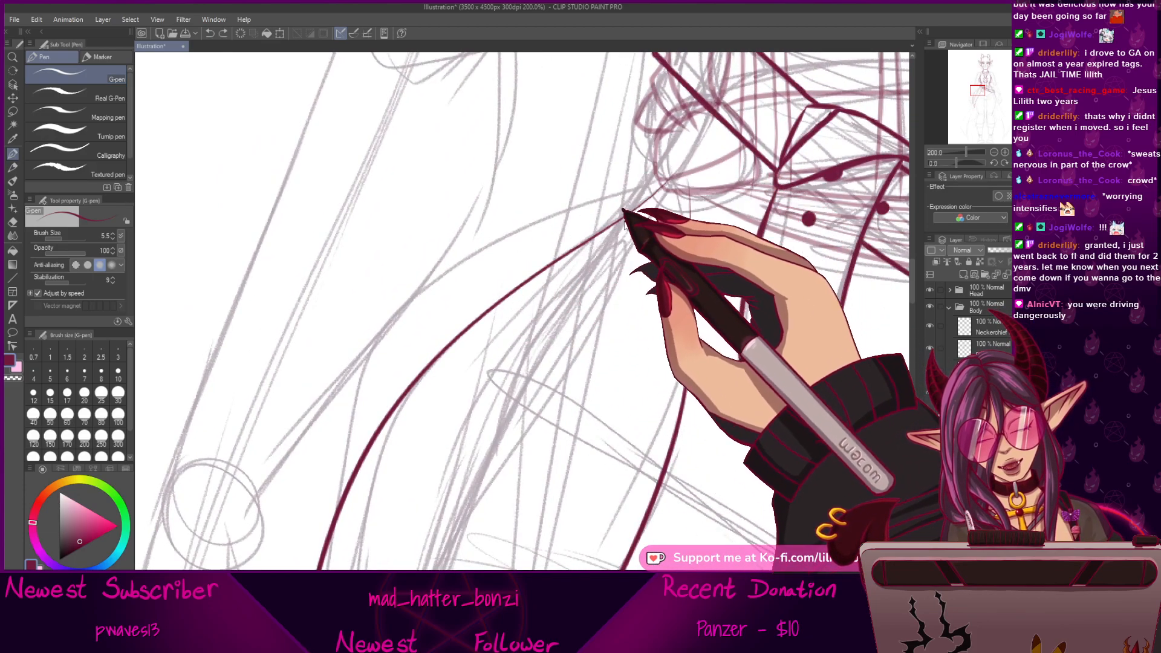
Join the tail's two edges in a narrow peak under the sash knot and thicken the upper part of both lines.
left_click_drag(955, 163, 958, 163)
left_click_drag(715, 212, 713, 235)
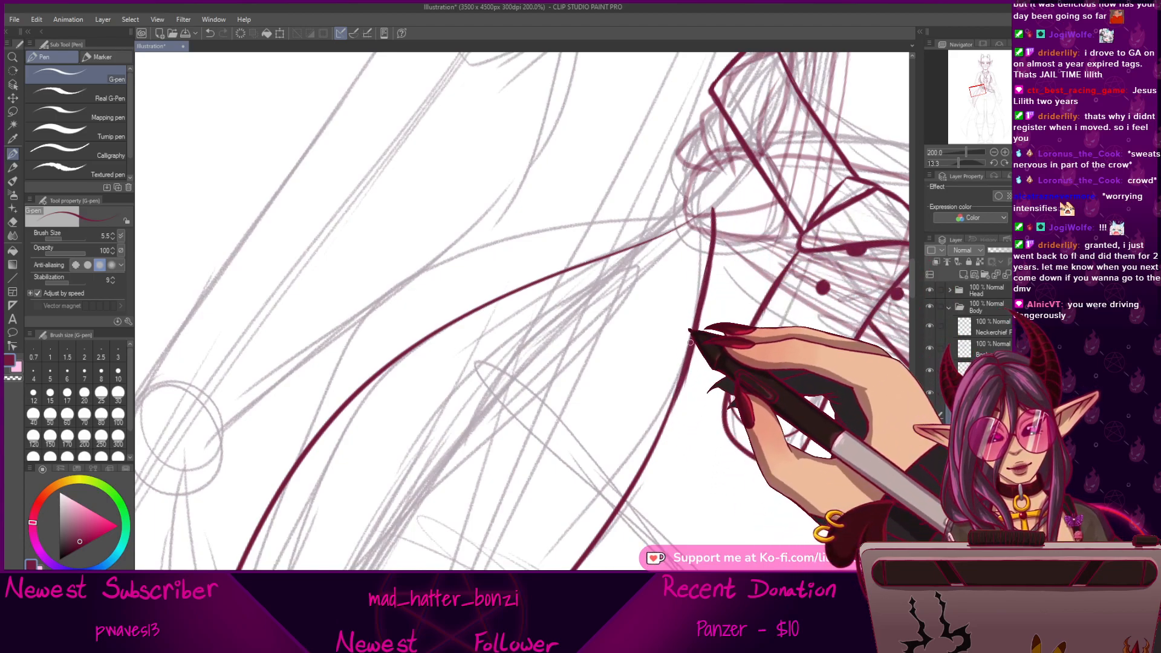
left_click_drag(688, 312, 697, 314)
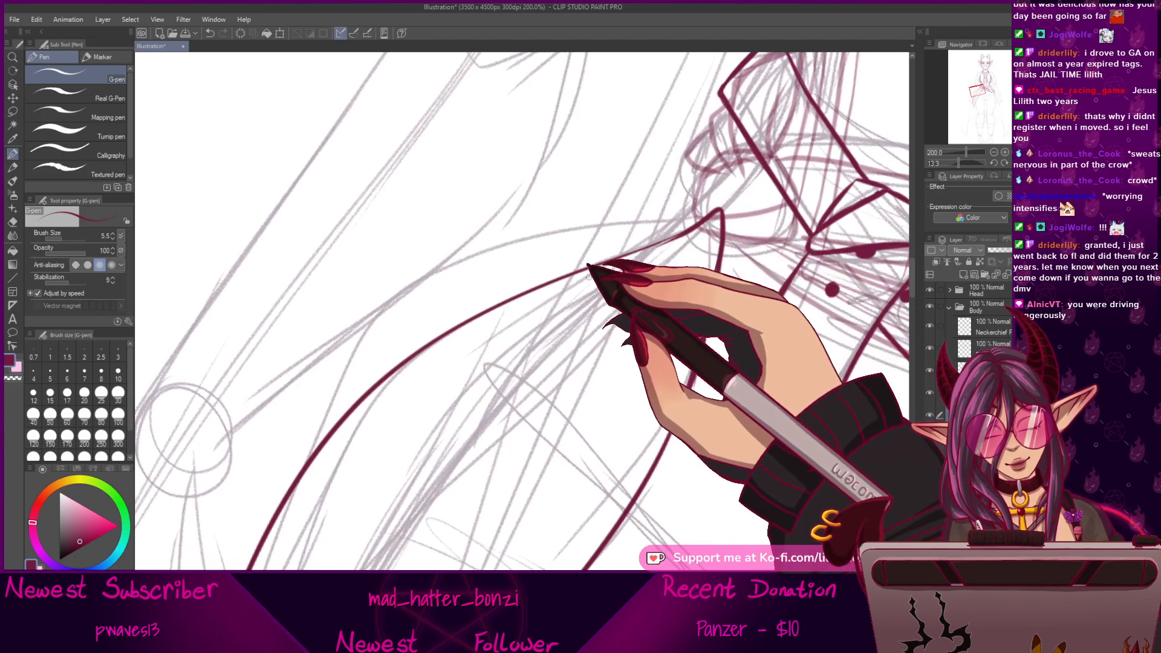
left_click_drag(655, 245, 691, 326)
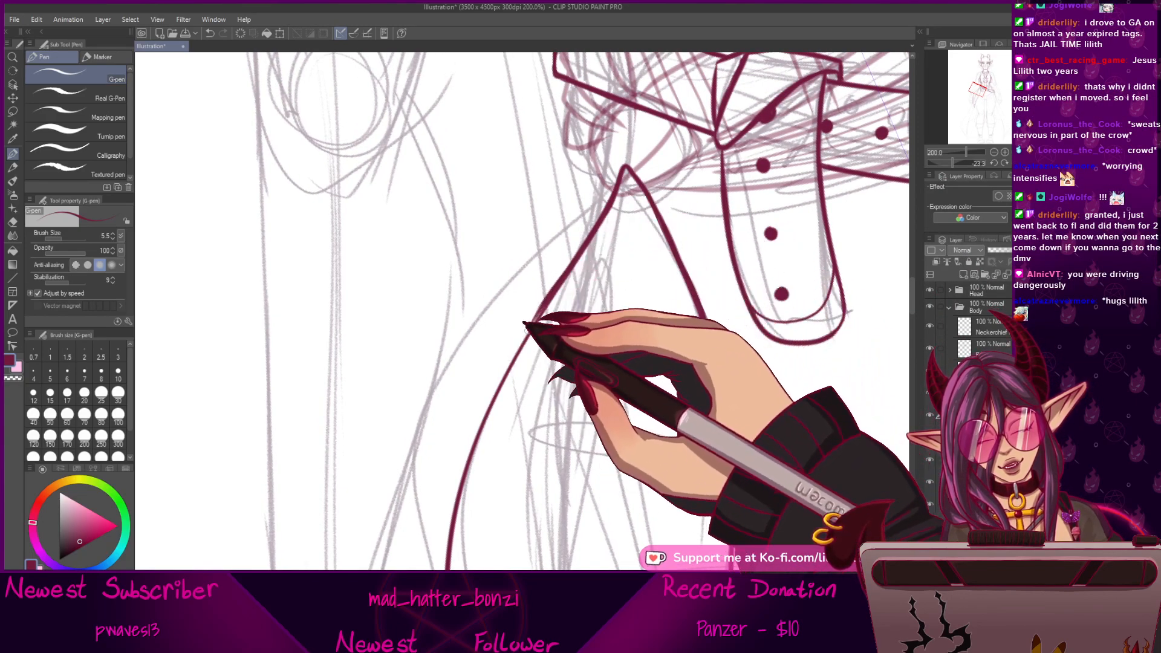
left_click_drag(718, 359, 698, 272)
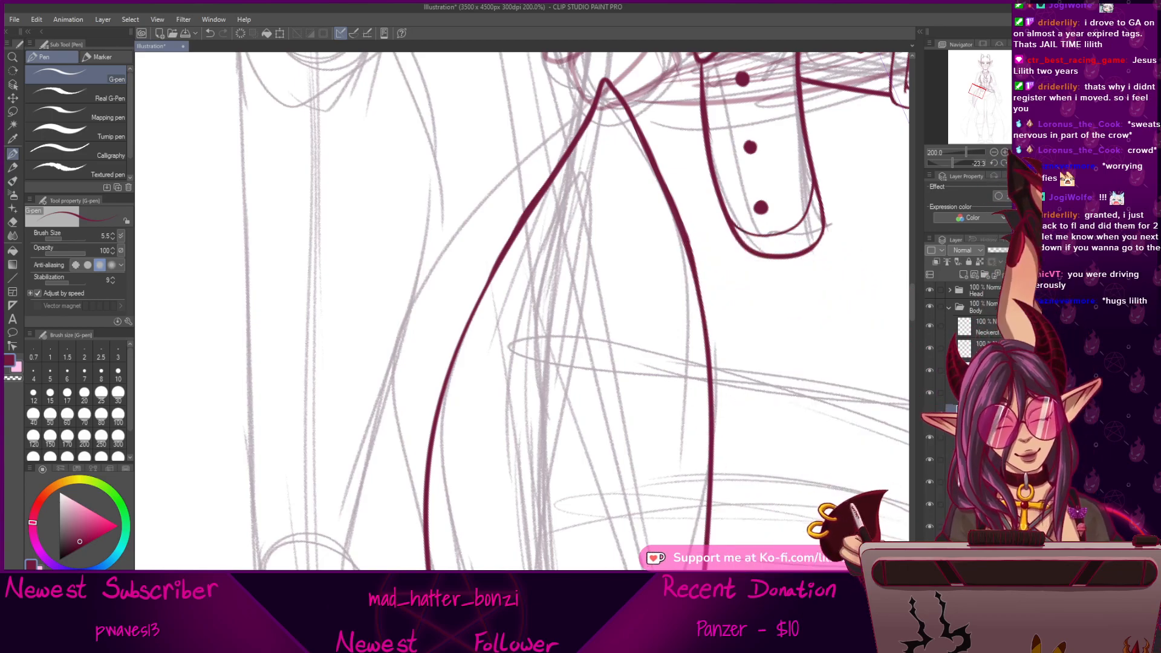
Ink inner fold lines down the middle of the cloth tail, converging in a point just below the knot.
left_click(1015, 162)
left_click_drag(606, 389, 483, 411)
left_click_drag(966, 152, 960, 152)
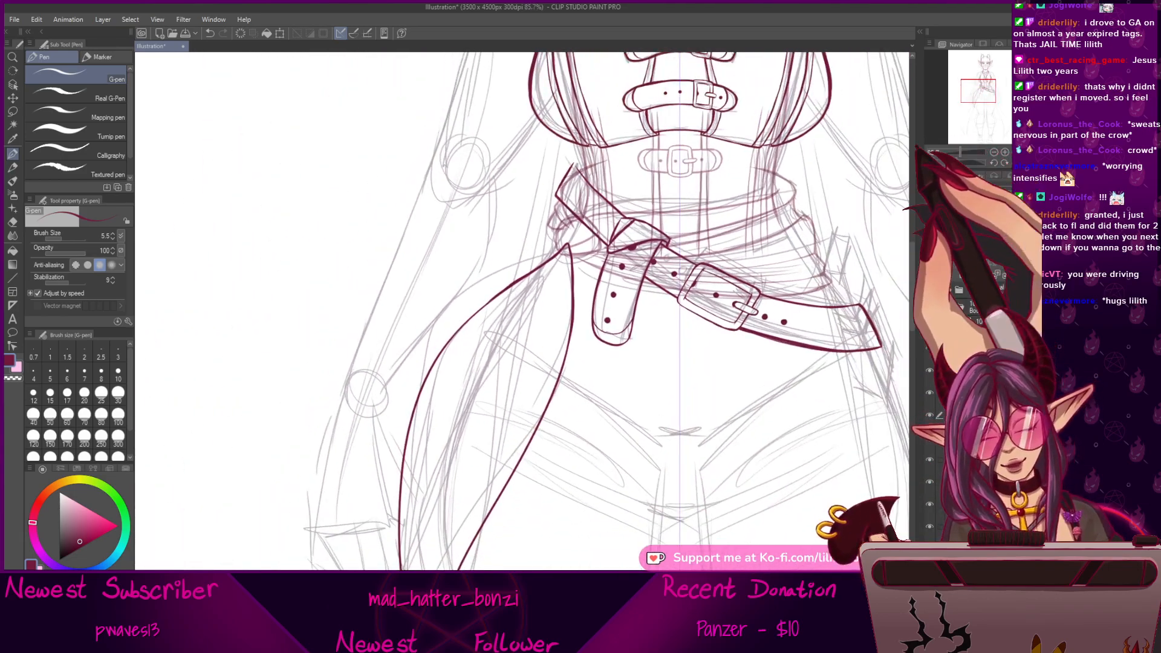
left_click_drag(572, 223, 436, 565)
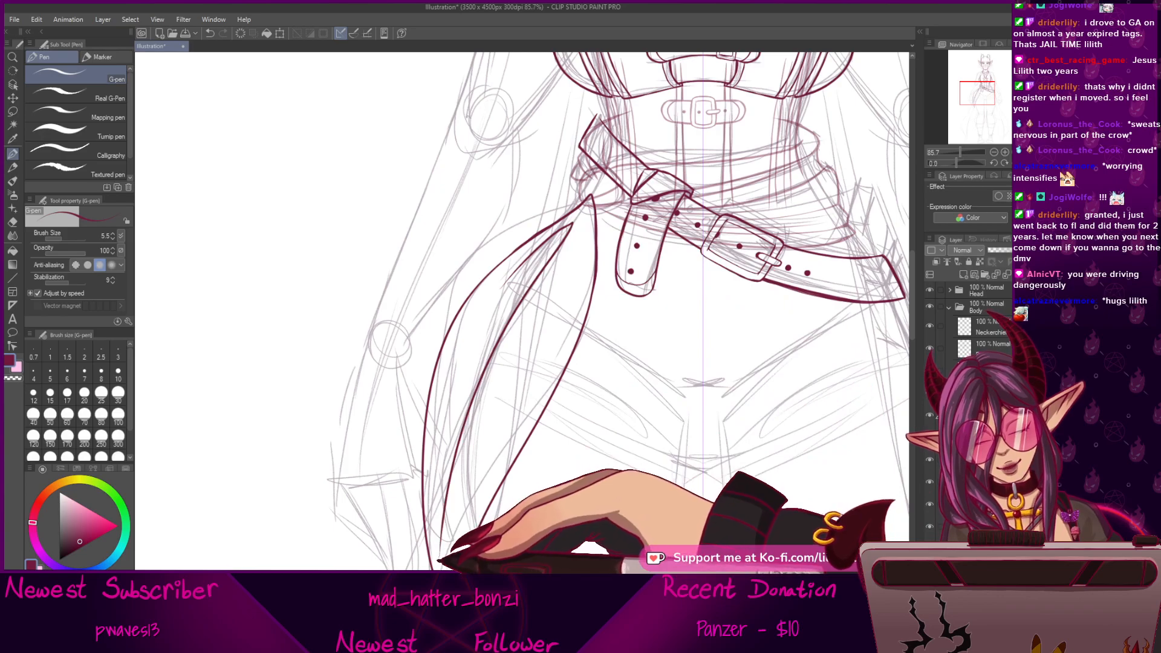
Fill the pointed top of the inner fold solid and thicken its lower line into a tapering shadow along the tail.
left_click_drag(753, 178, 806, 221)
left_click_drag(960, 152, 974, 152)
left_click_drag(771, 330, 653, 365)
mouse_move(846, 353)
left_mouse_down()
mouse_move(697, 381)
mouse_move(610, 442)
left_mouse_up()
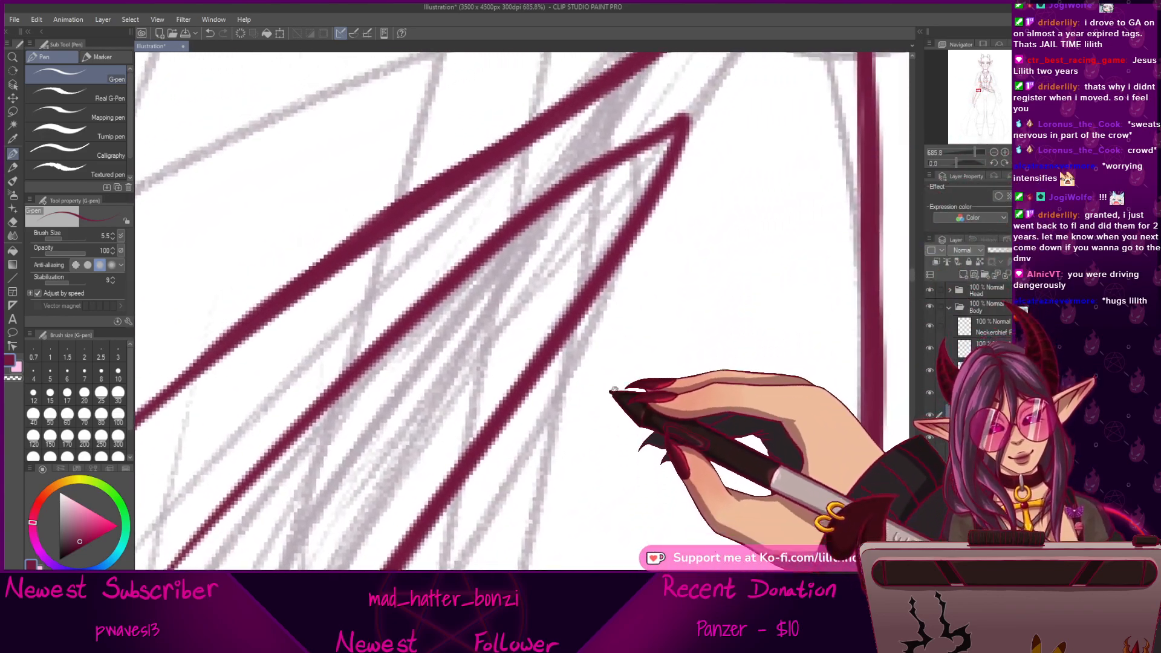
mouse_move(553, 212)
left_mouse_down()
mouse_move(590, 278)
mouse_move(642, 158)
mouse_move(582, 204)
mouse_move(632, 172)
mouse_move(623, 217)
left_mouse_up()
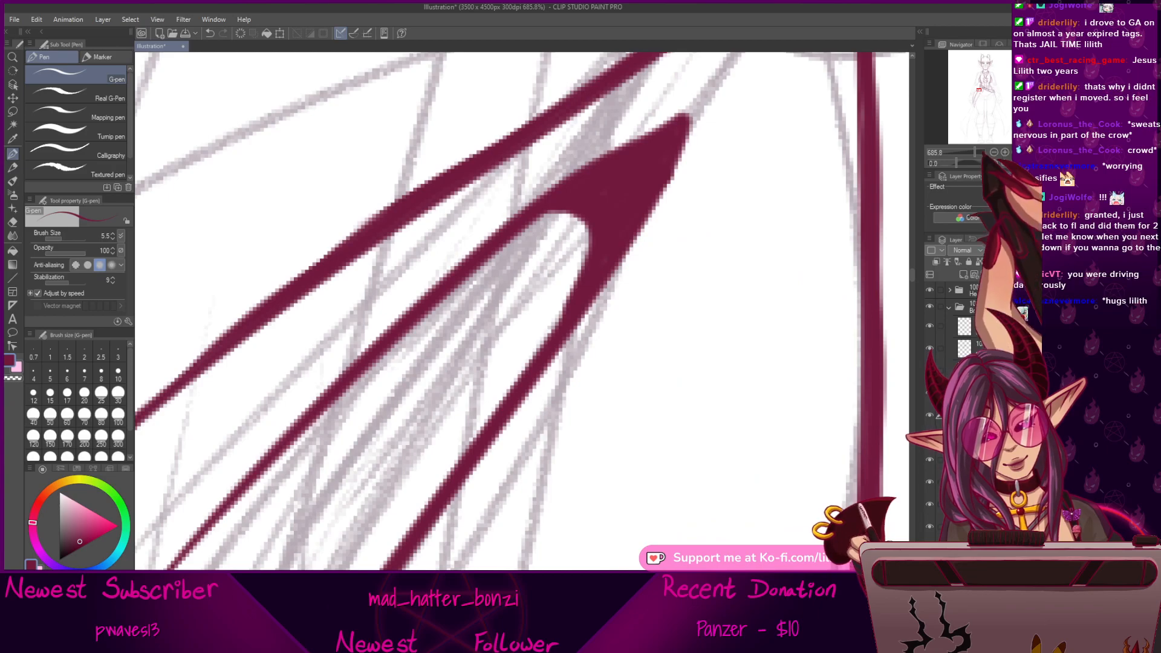
left_click_drag(974, 153, 967, 152)
left_click_drag(540, 287, 569, 230)
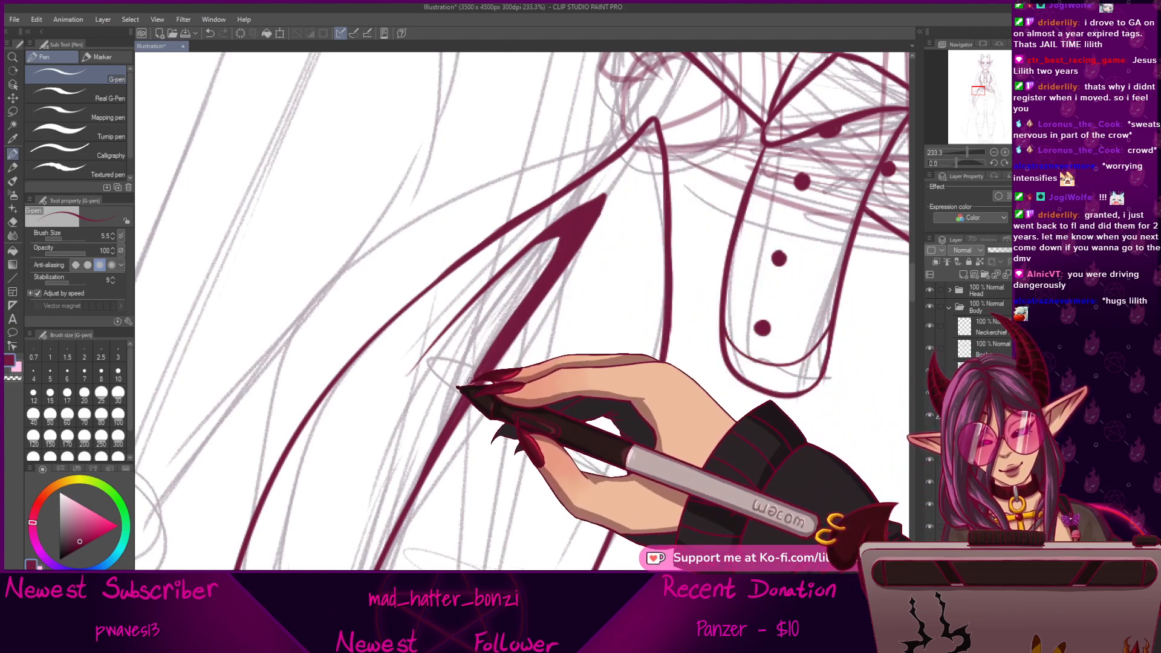
mouse_move(967, 153)
left_mouse_down()
mouse_move(947, 148)
mouse_move(963, 148)
left_mouse_up()
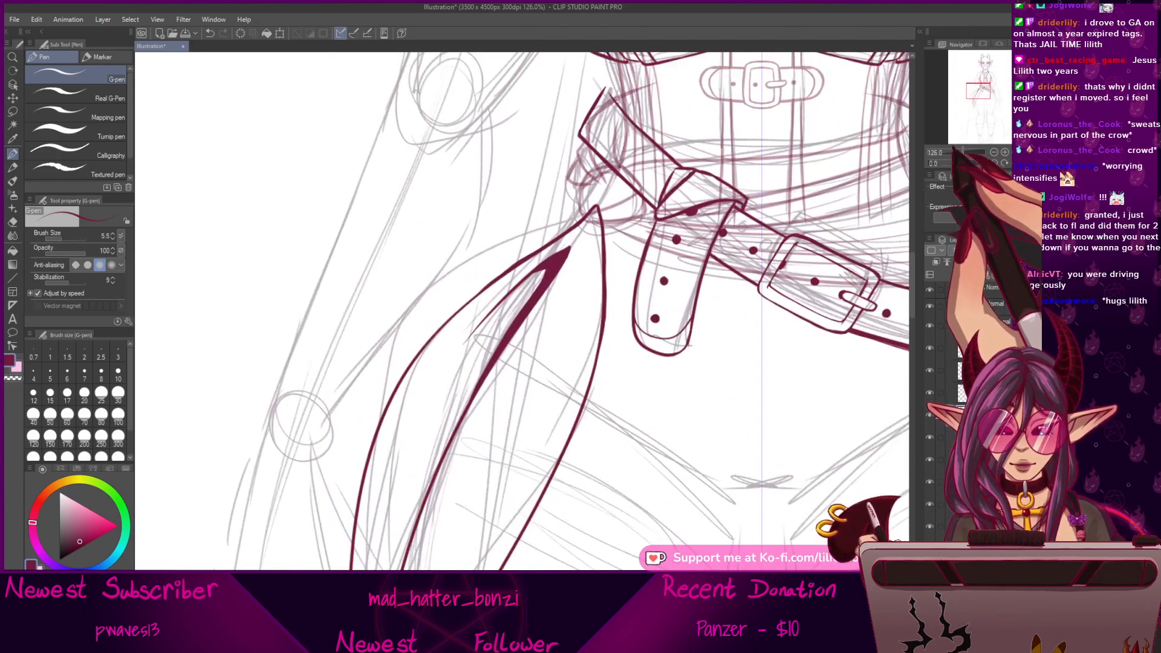
left_click_drag(672, 474, 709, 353)
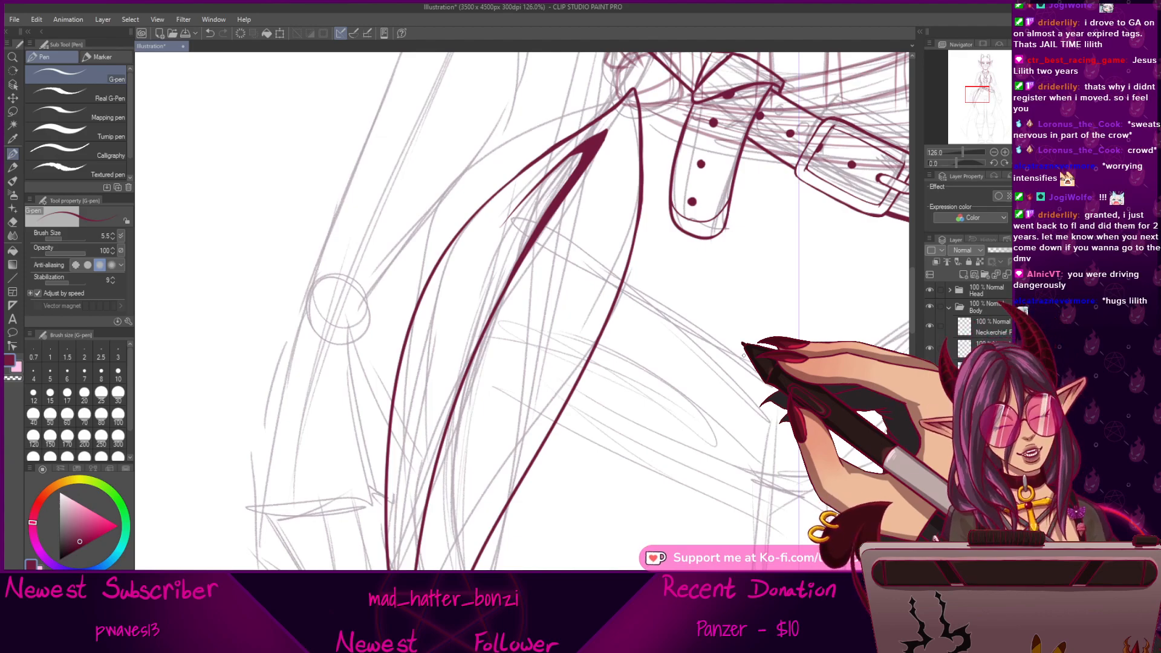
left_click_drag(962, 152, 955, 153)
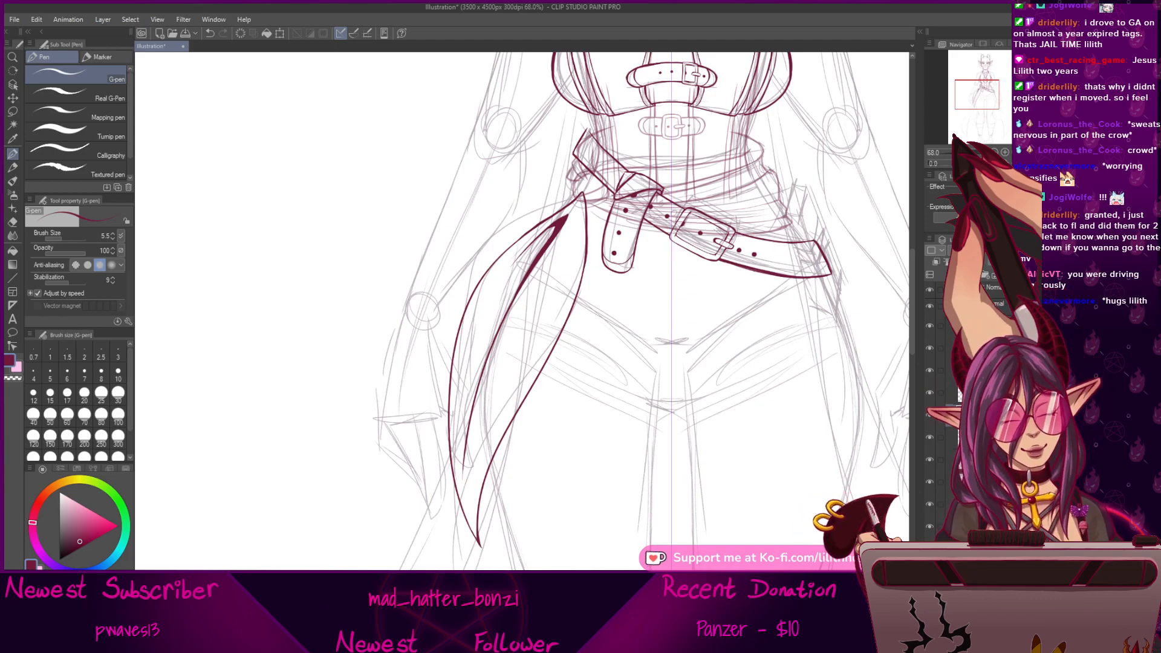
left_click_drag(659, 445, 670, 355)
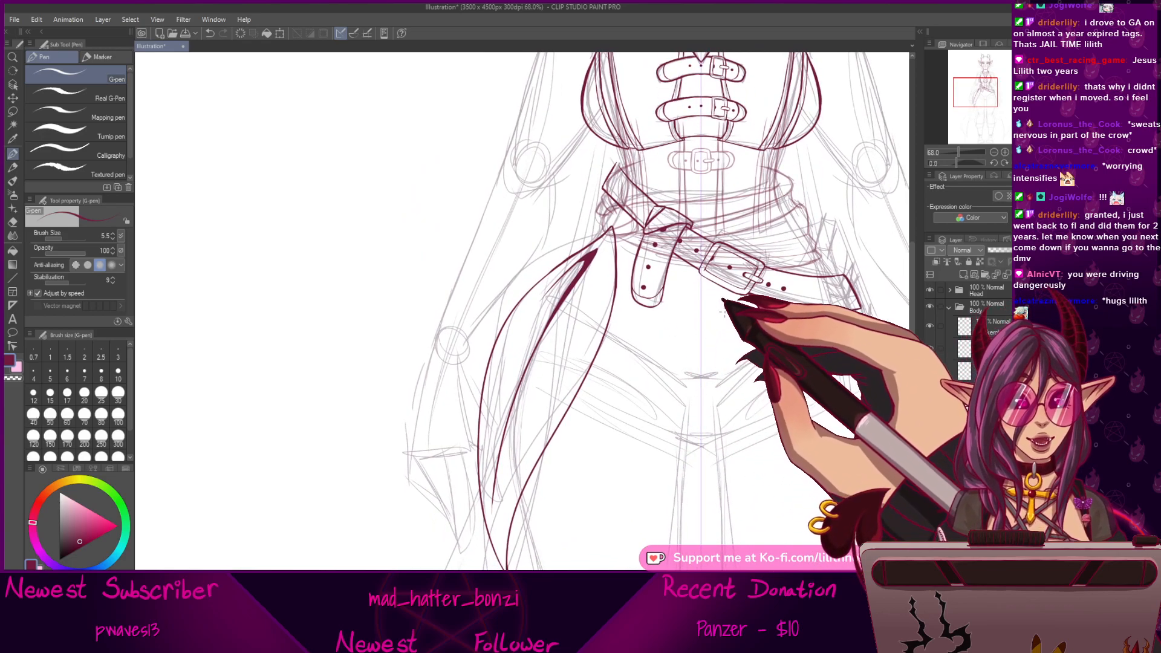
left_click_drag(759, 380, 697, 310)
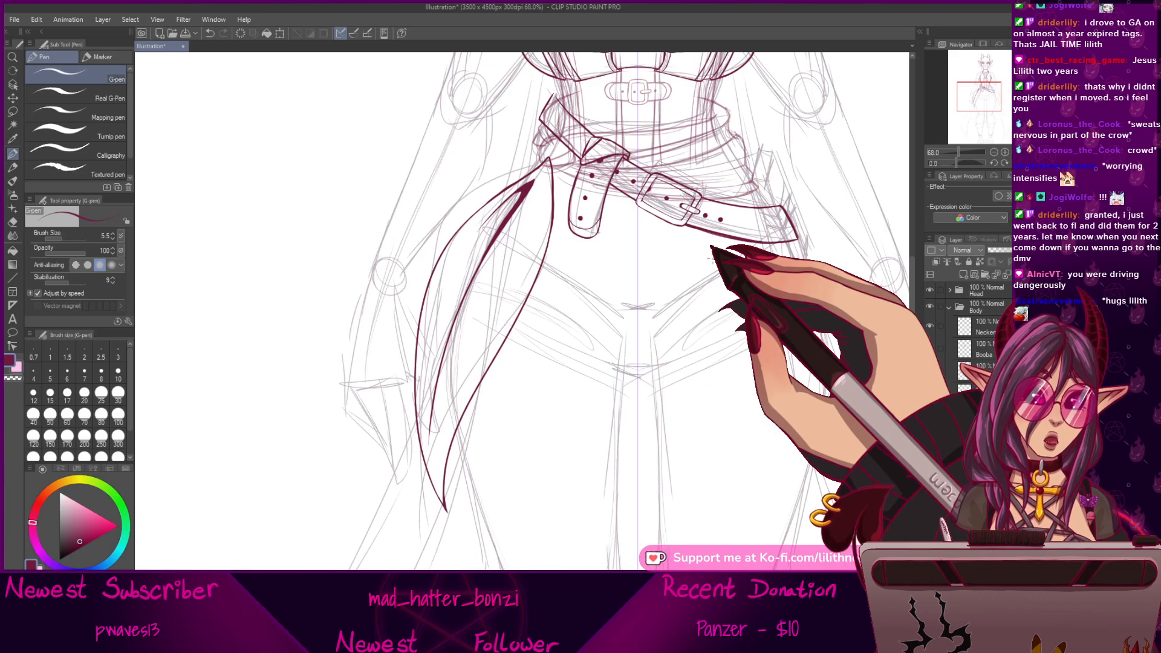
left_click_drag(713, 259, 714, 437)
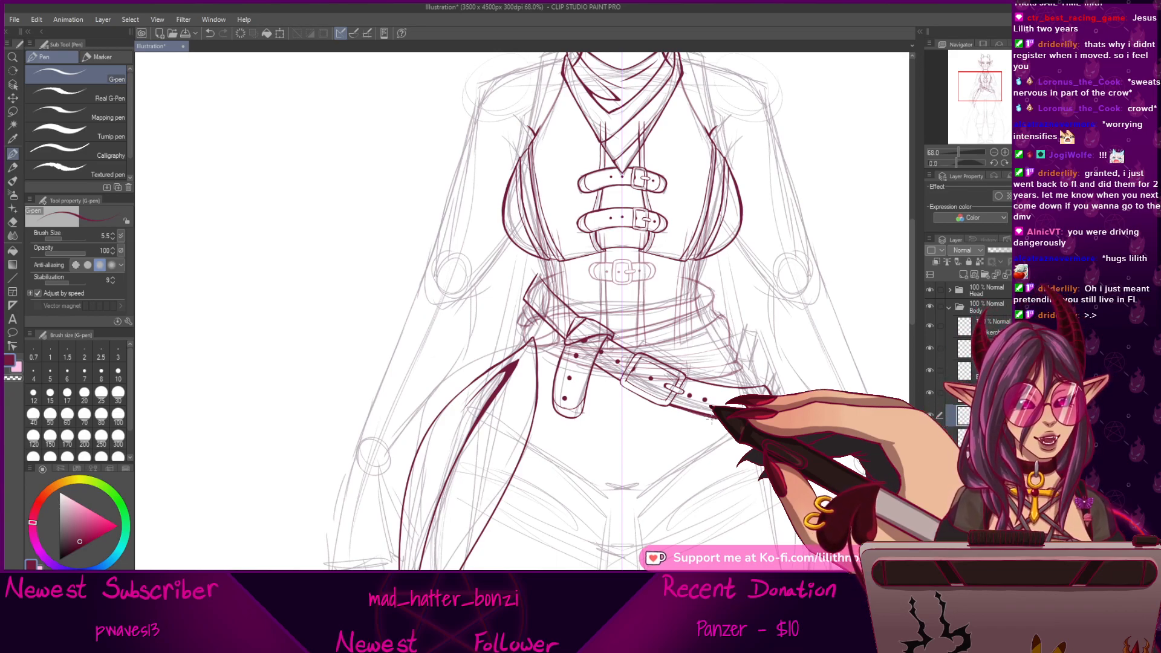
left_click_drag(666, 416, 712, 183)
left_click_drag(646, 354, 676, 485)
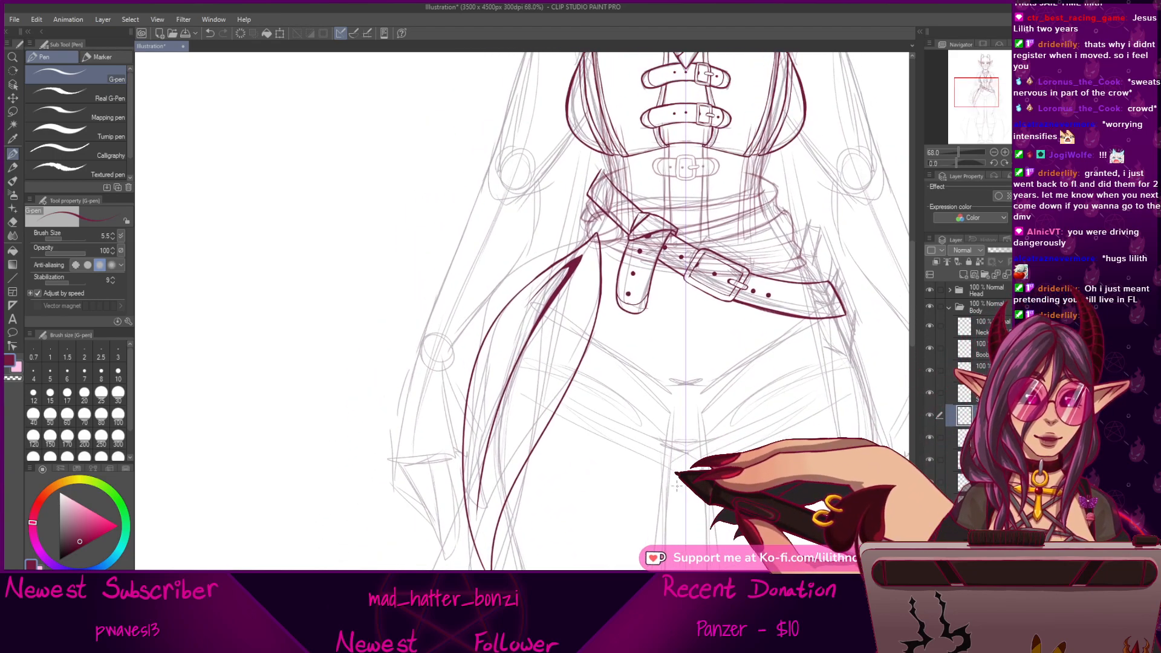
left_click_drag(676, 485, 646, 439)
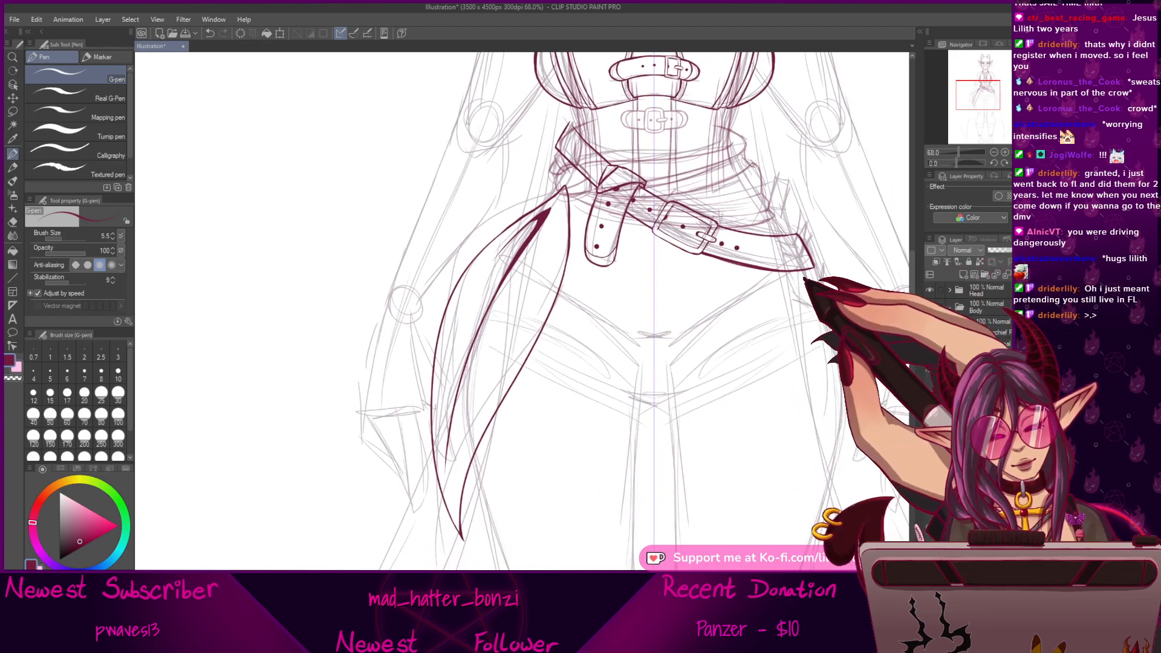
Redraw the tail's upper outer edge as a fuller curve that crosses the fold line running down to the lower outer edge.
left_click_drag(958, 152, 962, 152)
left_click_drag(661, 234, 679, 354)
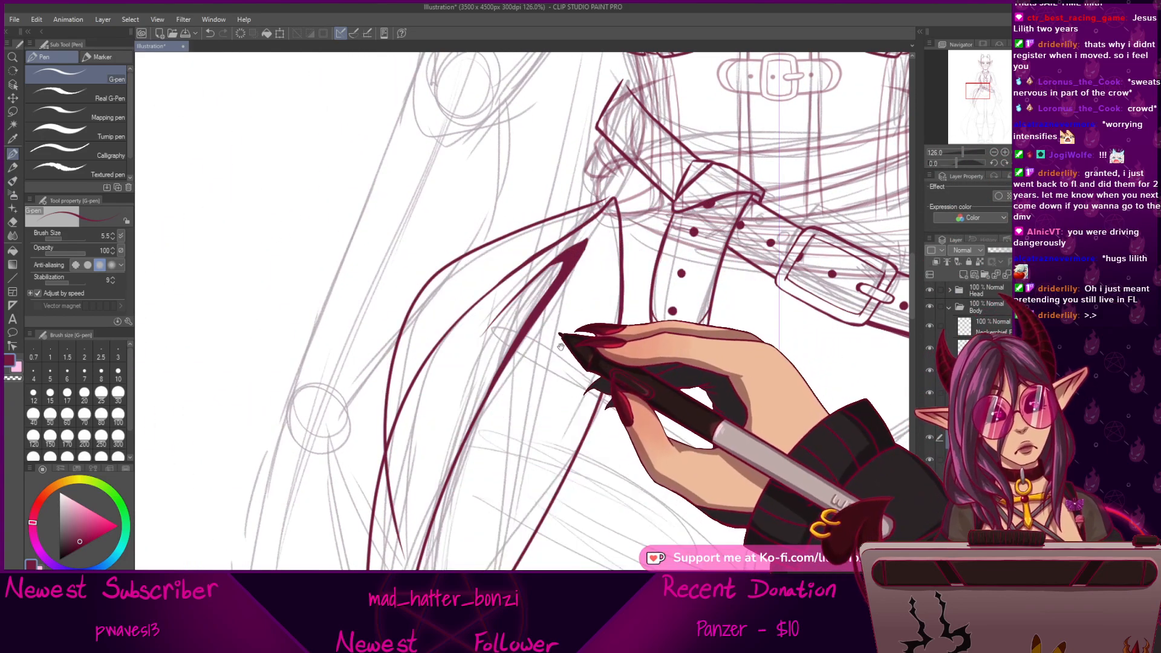
left_click_drag(559, 344, 735, 238)
left_click_drag(718, 280, 678, 307)
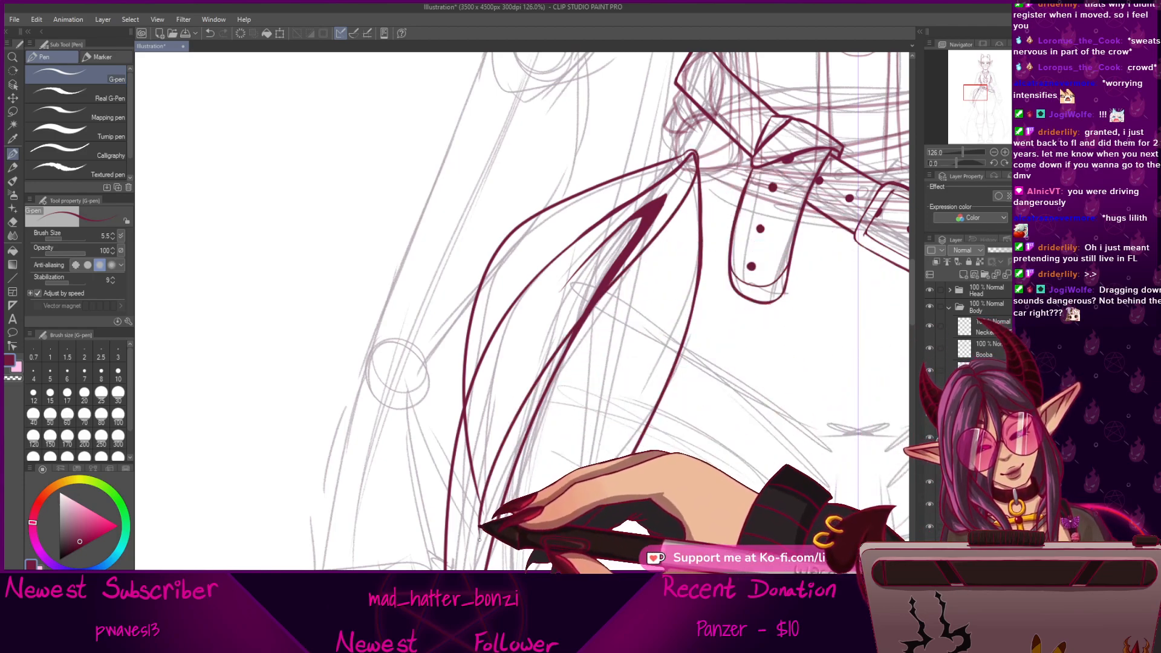
Undo the last inner line and re-ink it from the knot downward, meeting the fuller outer curve in a sharp point.
key("ctrl+z")
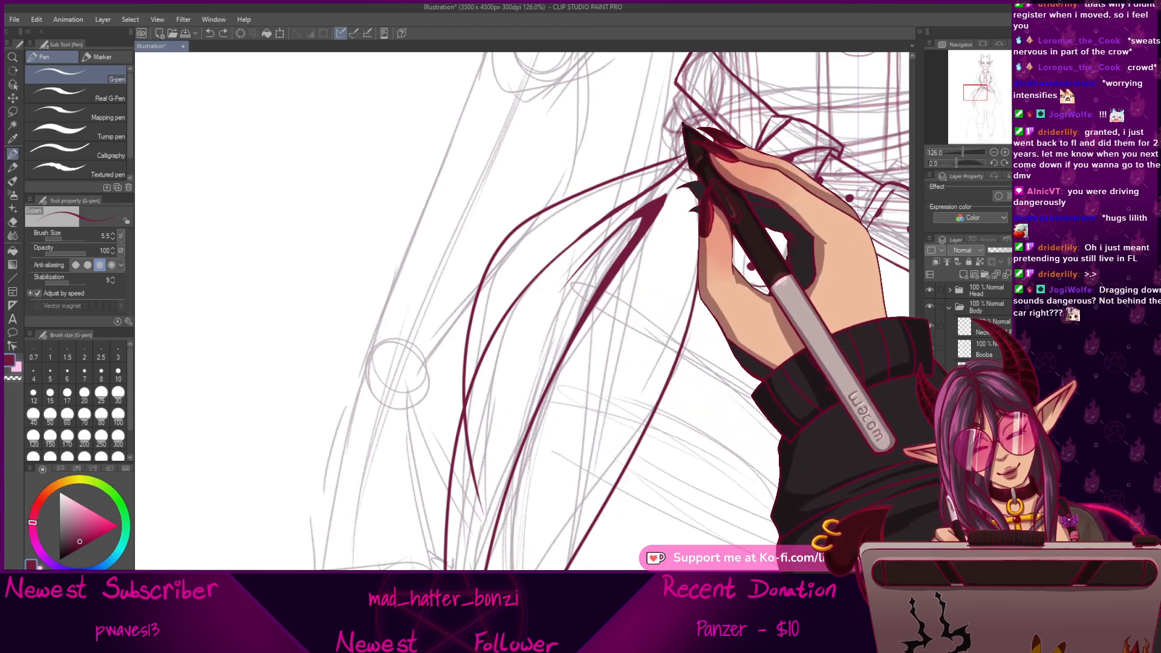
mouse_move(694, 156)
left_mouse_down()
mouse_move(683, 179)
mouse_move(508, 428)
mouse_move(487, 527)
left_mouse_up()
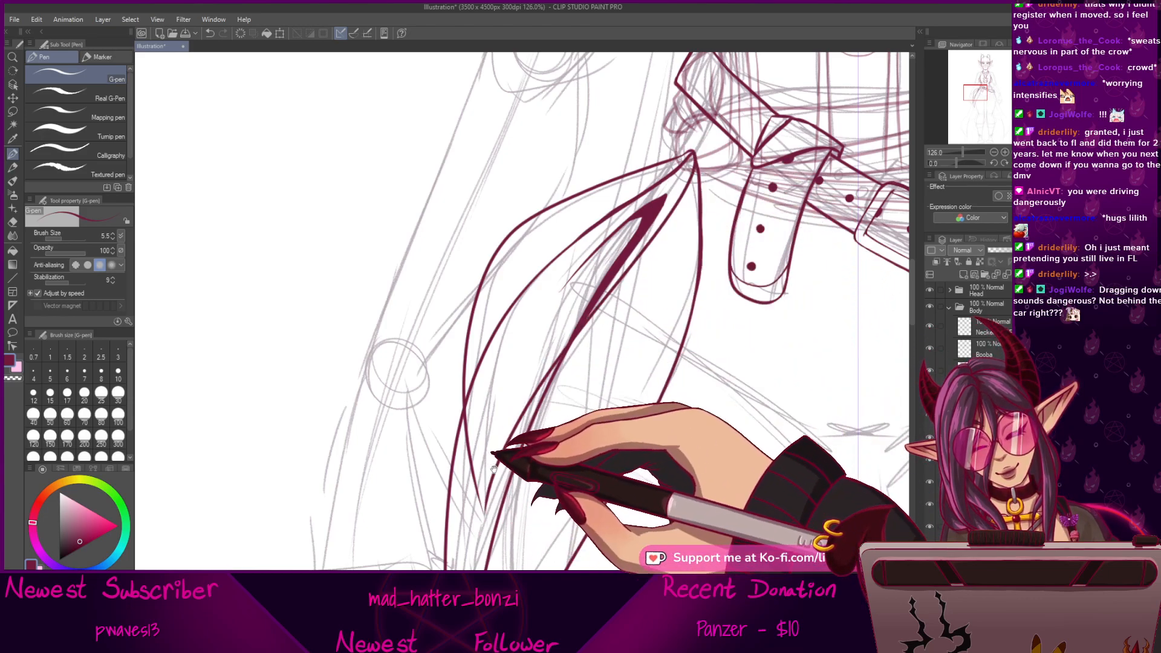
left_click_drag(488, 442, 532, 264)
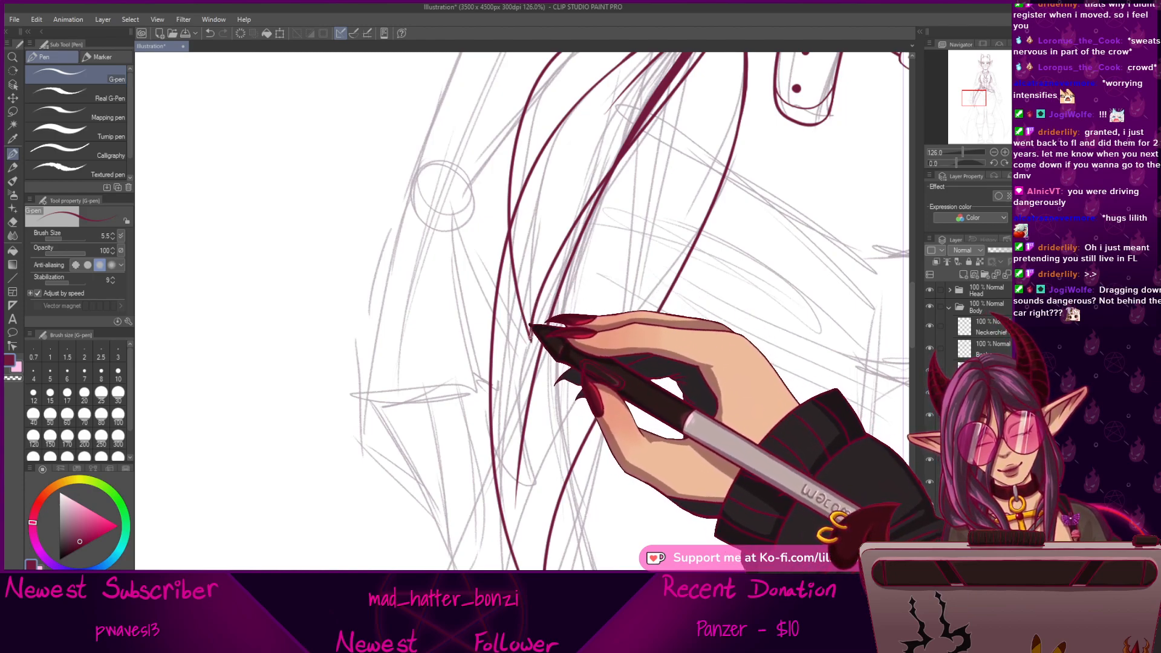
left_click_drag(581, 343, 611, 338)
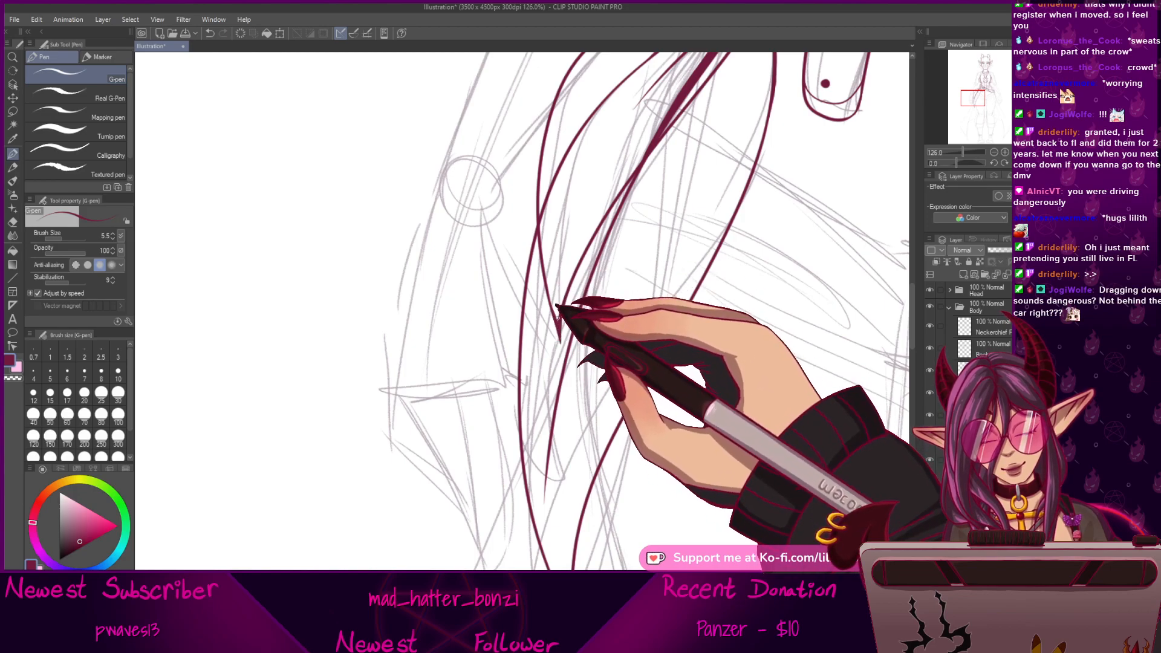
Ink the inner fold lines of the cloth sash hanging from the character's belt.
left_click_drag(626, 228, 564, 350)
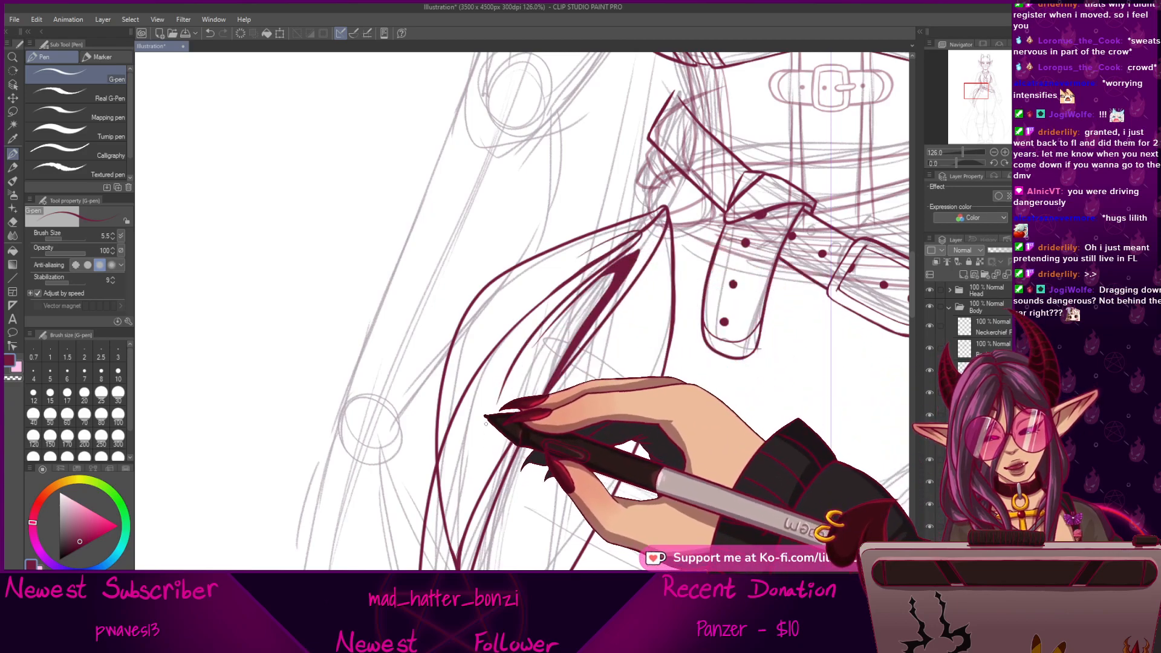
mouse_move(467, 447)
left_mouse_down()
mouse_move(572, 293)
mouse_move(632, 237)
left_mouse_up()
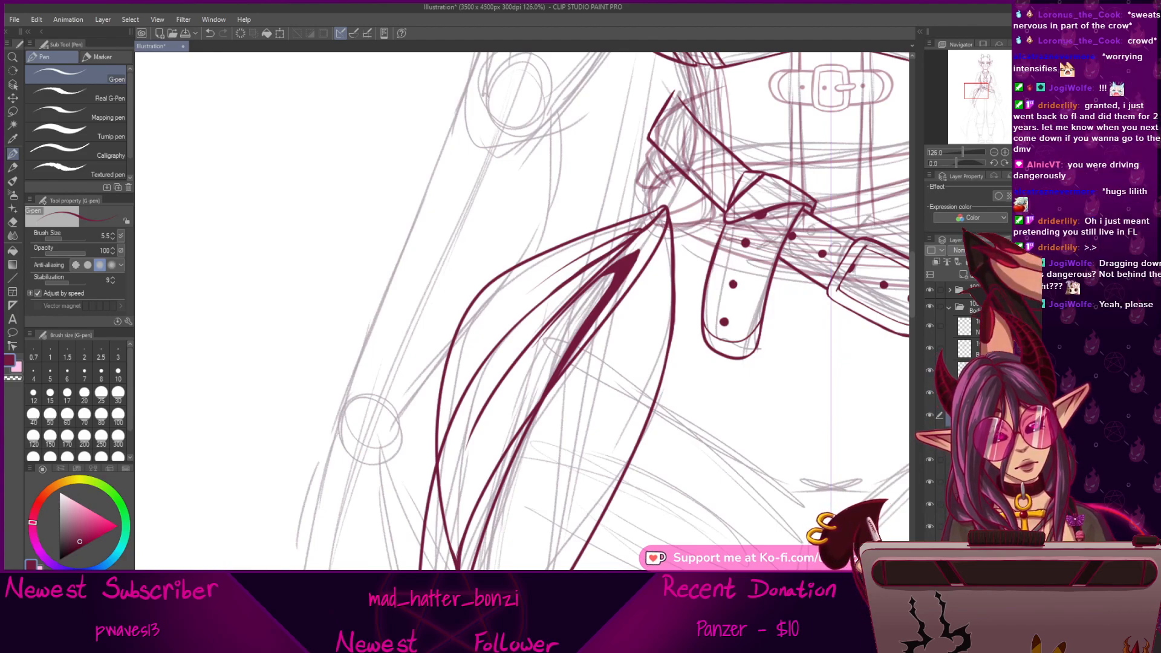
Refine the inked edges and pointed tip of the sash's shorter front fold while the layer with the rear flap is temporarily hidden.
left_click(931, 416)
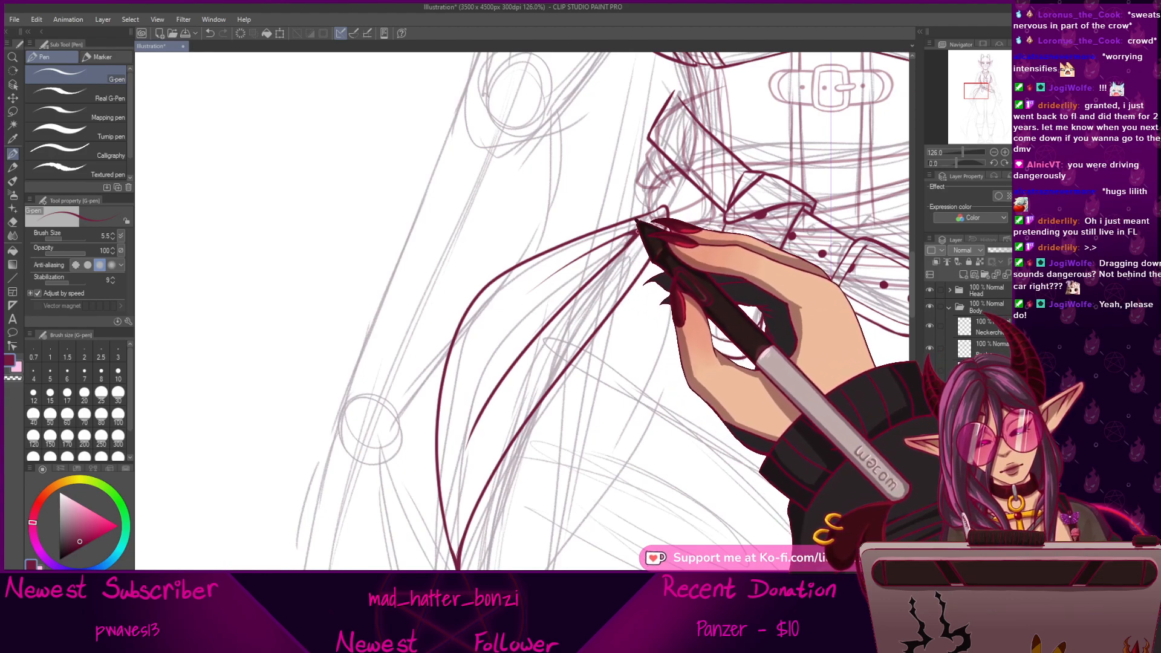
scroll(584, 404, "down", 1)
left_click_drag(584, 403, 597, 374)
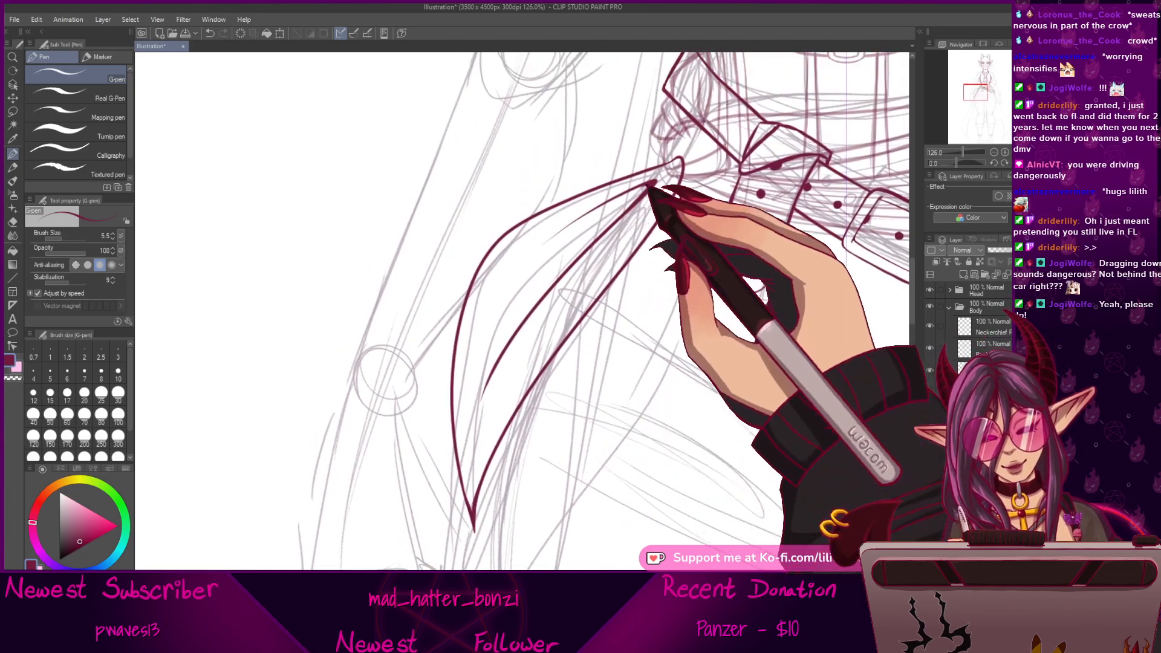
scroll(521, 311, "down", 5)
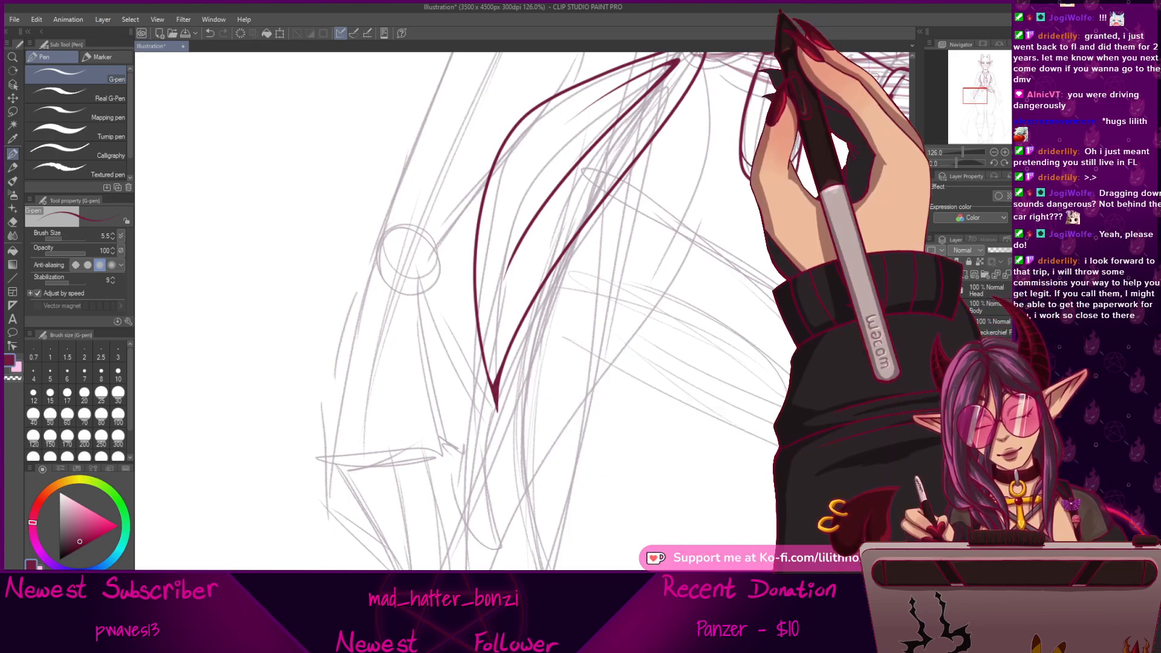
left_click_drag(608, 317, 604, 405)
left_click_drag(497, 477, 509, 418)
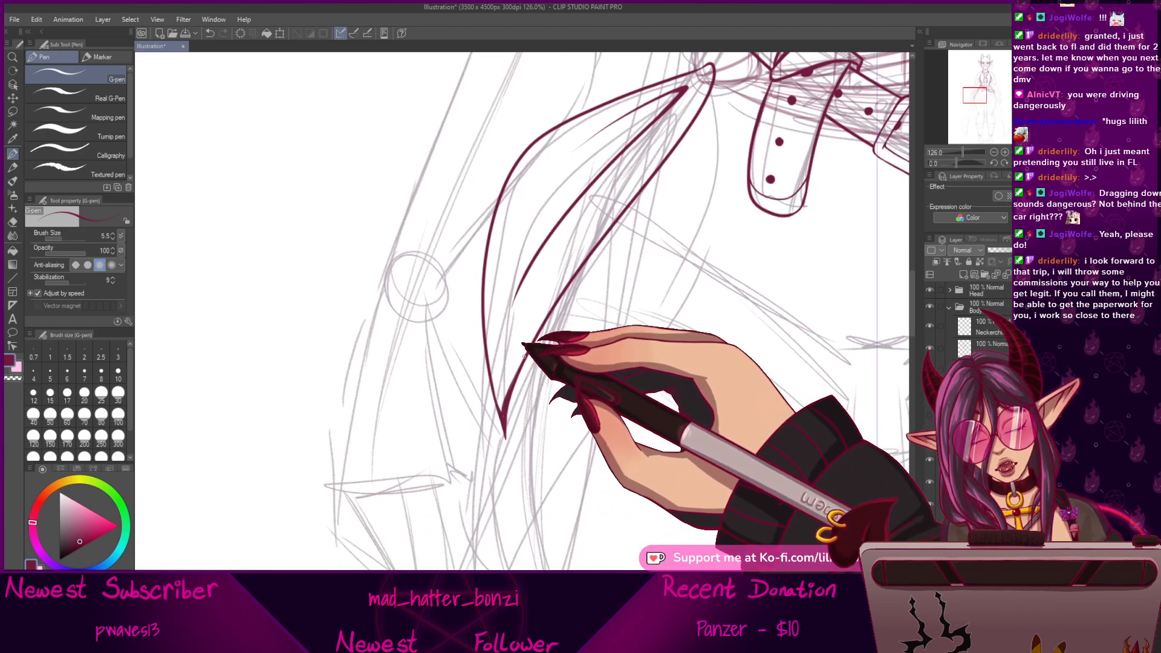
left_click_drag(523, 358, 503, 431)
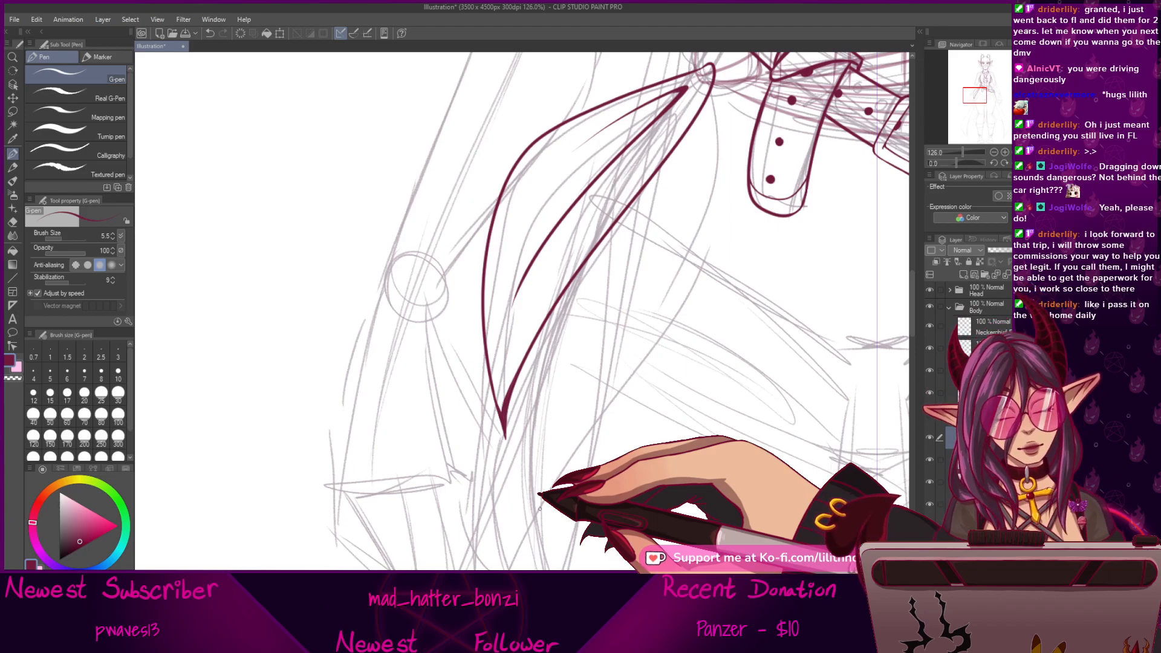
left_click_drag(662, 265, 545, 399)
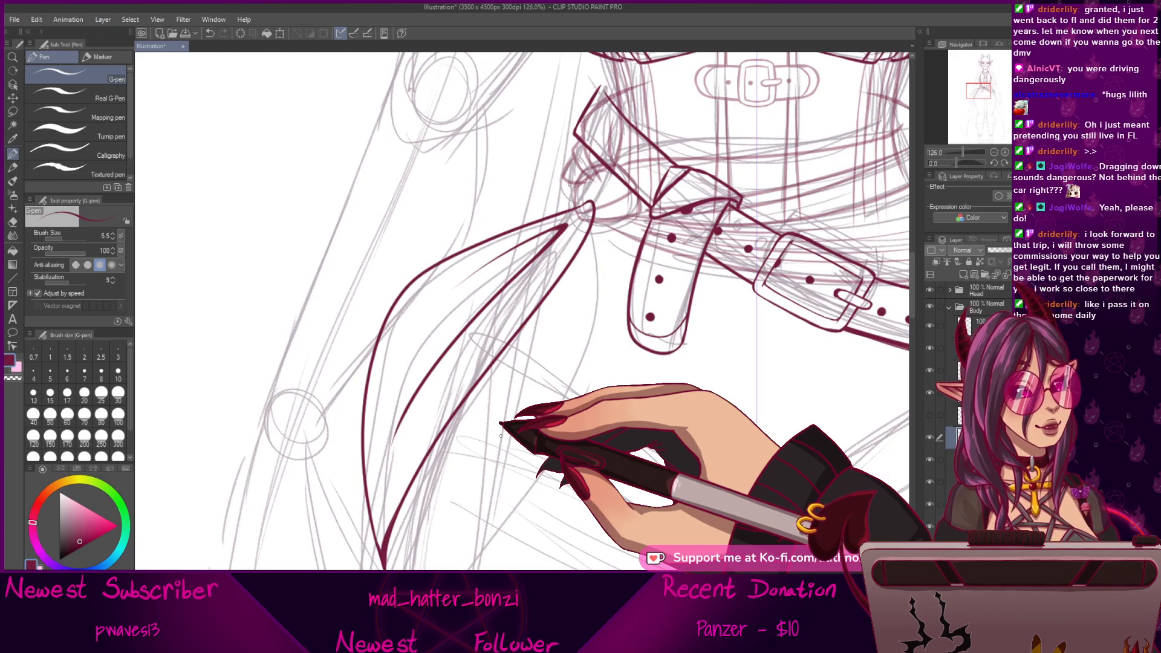
left_click_drag(620, 412, 549, 418)
left_click(928, 416)
Examine the inked sash, belt, torso and head on the whole figure for parts still missing line art.
mouse_move(677, 521)
left_mouse_down()
mouse_move(676, 492)
mouse_move(769, 227)
left_mouse_up()
left_click_drag(689, 497, 709, 379)
left_click_drag(786, 187, 627, 624)
scroll(522, 311, "down", 8)
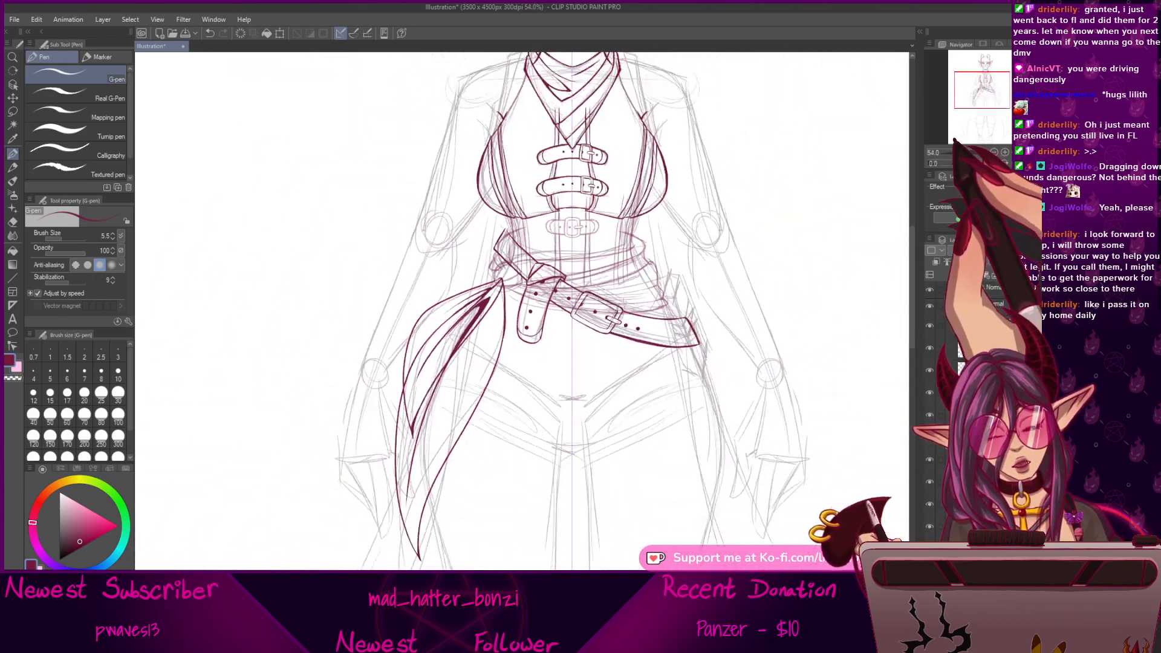
scroll(522, 311, "up", 5)
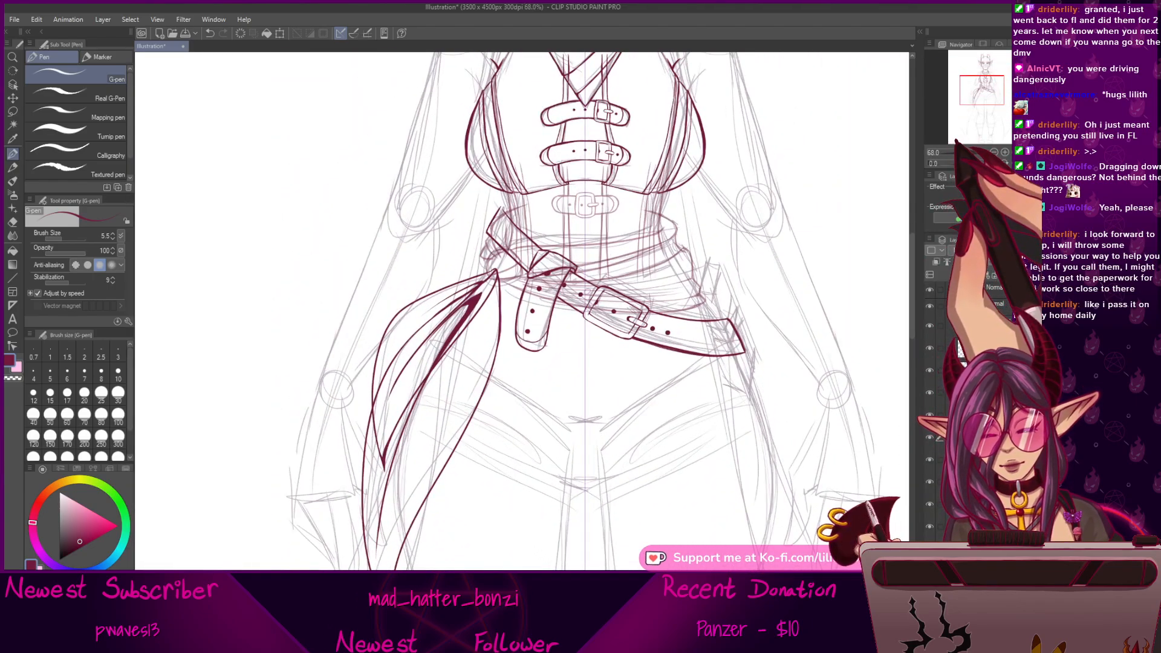
mouse_move(699, 499)
left_mouse_down()
mouse_move(672, 523)
mouse_move(704, 435)
left_mouse_up()
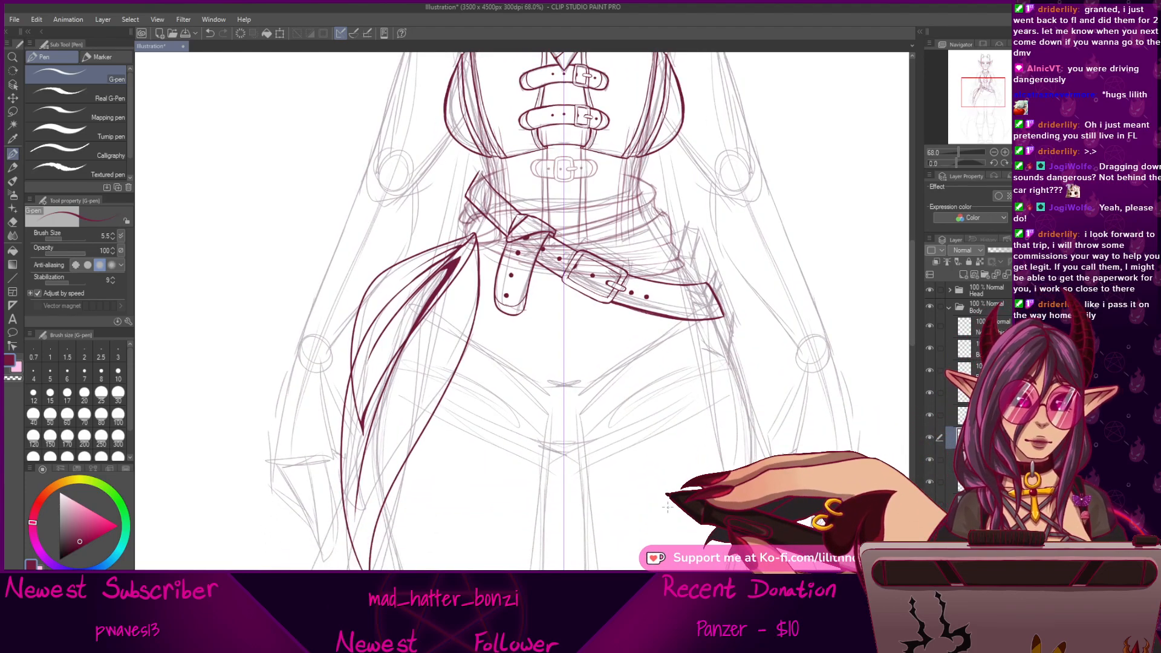
mouse_move(644, 512)
left_mouse_down()
mouse_move(643, 464)
mouse_move(656, 476)
mouse_move(653, 465)
left_mouse_up()
mouse_move(688, 330)
left_mouse_down()
mouse_move(689, 559)
mouse_move(680, 447)
mouse_move(713, 500)
mouse_move(722, 363)
left_mouse_up()
mouse_move(701, 525)
left_mouse_down()
mouse_move(651, 486)
mouse_move(655, 501)
left_mouse_up()
left_click_drag(668, 387, 681, 481)
left_click_drag(668, 362, 673, 549)
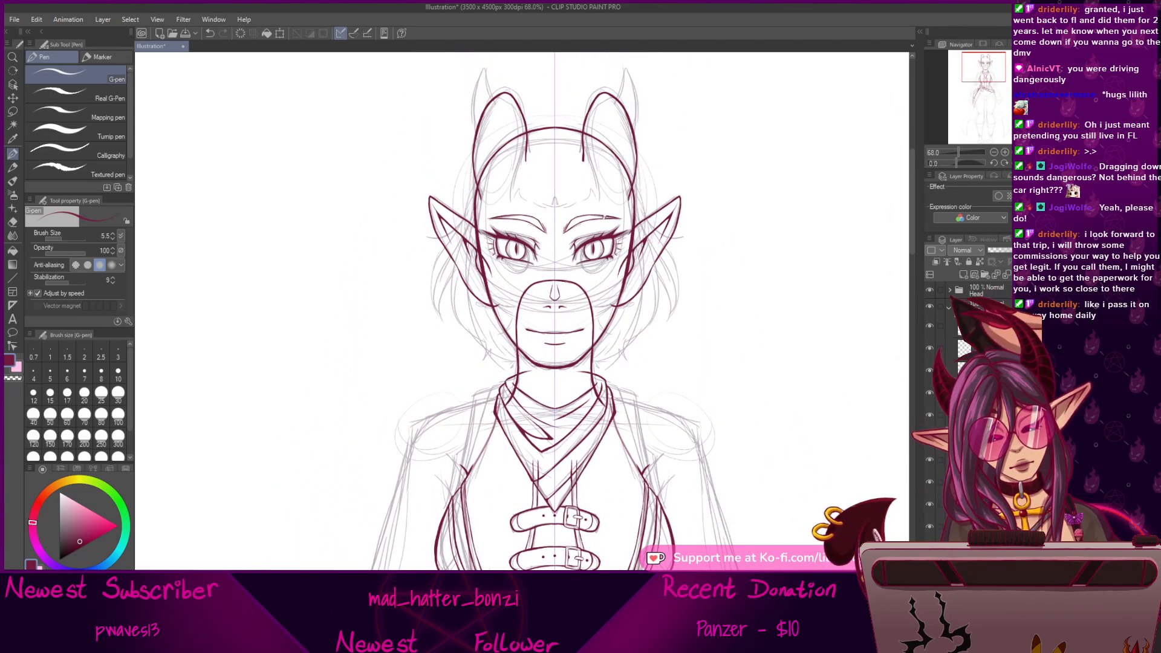
Raise the opacity of the partly transparent line-art layers in the Body folder.
left_click(976, 291)
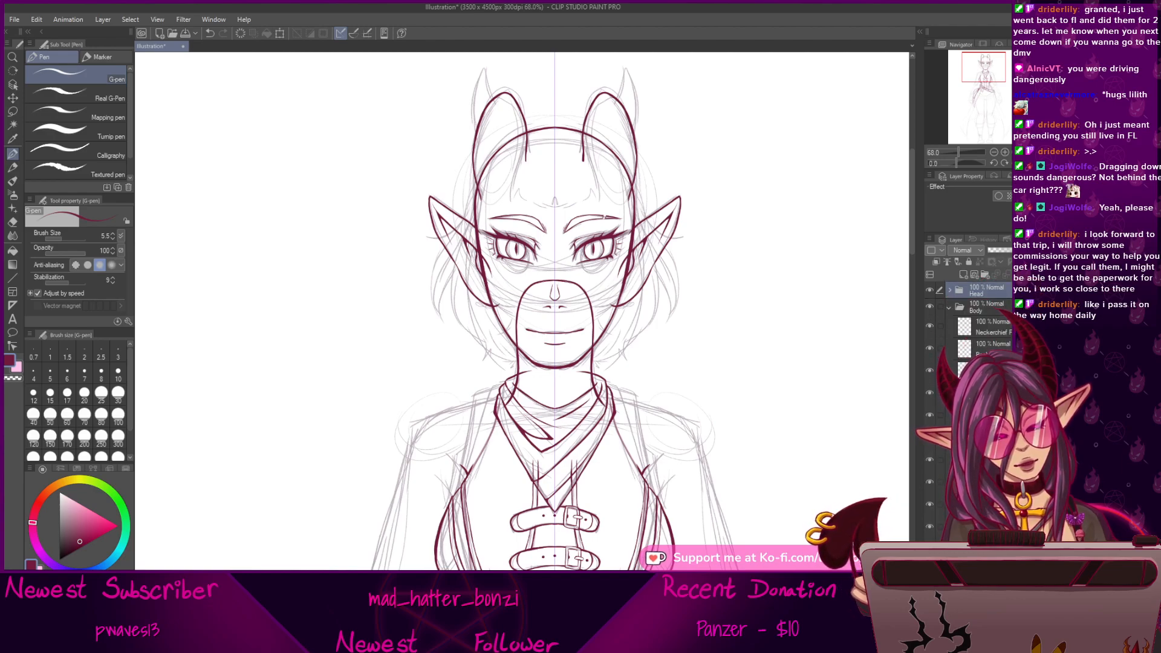
left_click(977, 392)
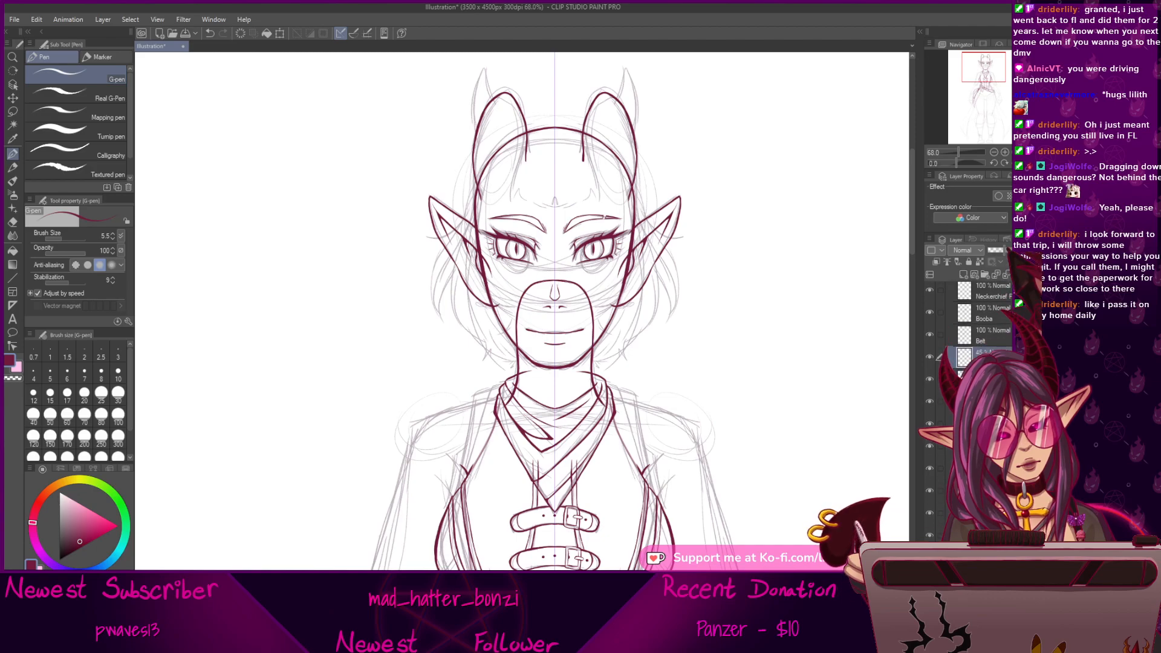
left_click_drag(1004, 249, 1026, 249)
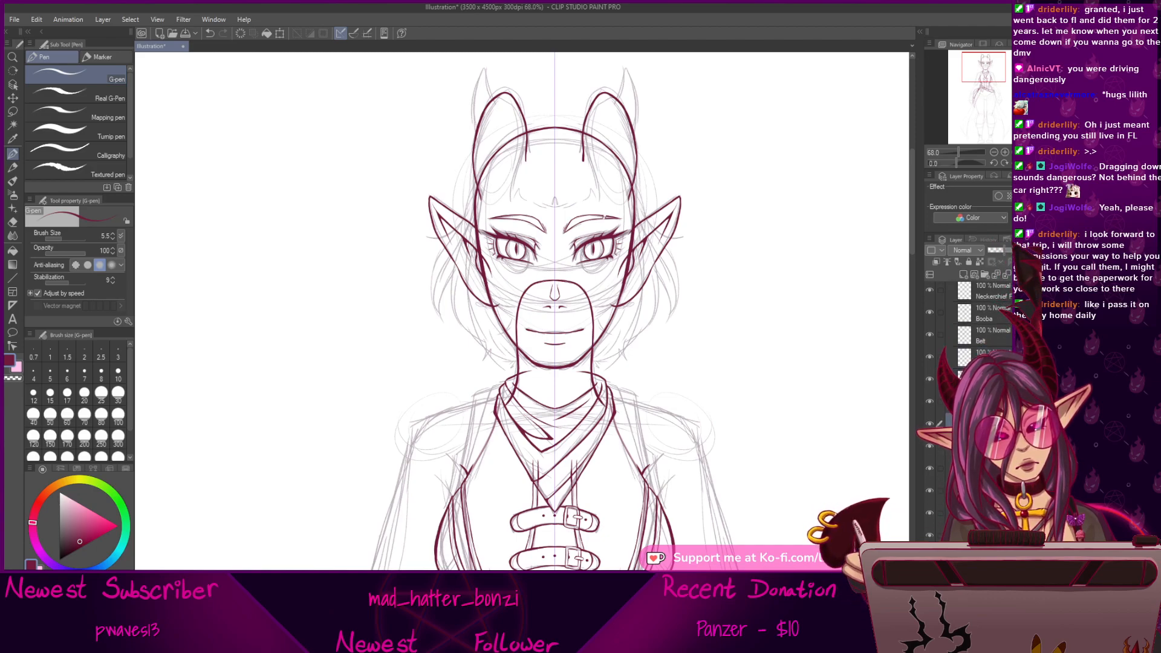
left_click_drag(1003, 250, 1028, 249)
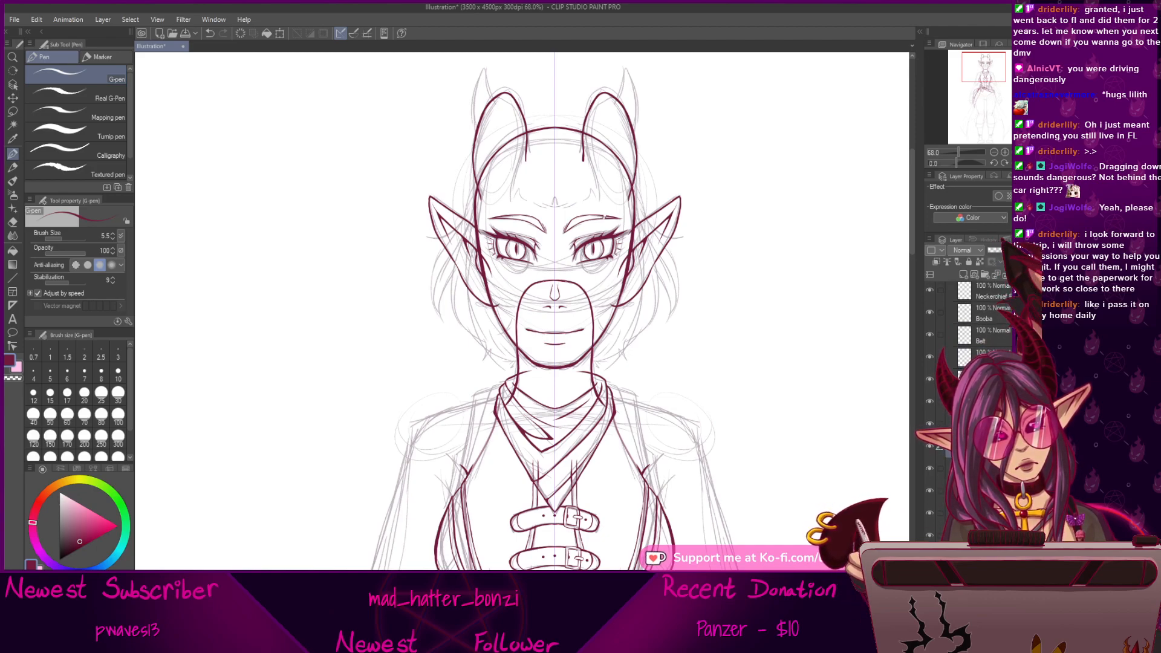
left_click(983, 468)
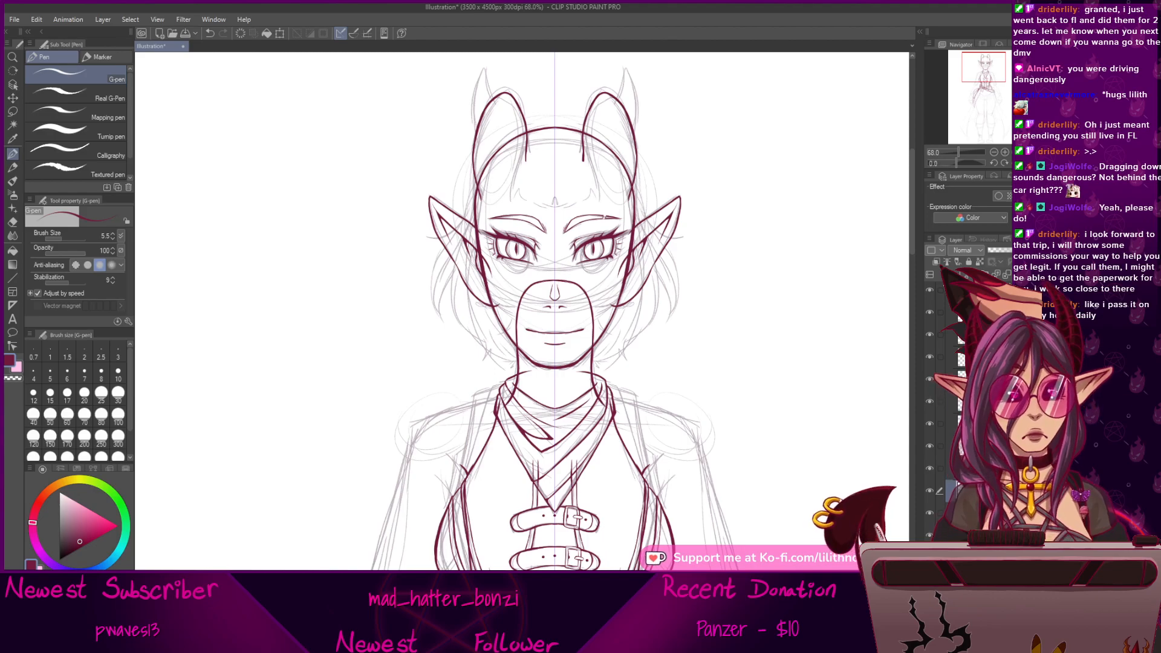
Create a layer inside a new folder named Hair above the Head folder, collapse the Body folder, and make the new layer active.
left_click_drag(581, 423, 595, 537)
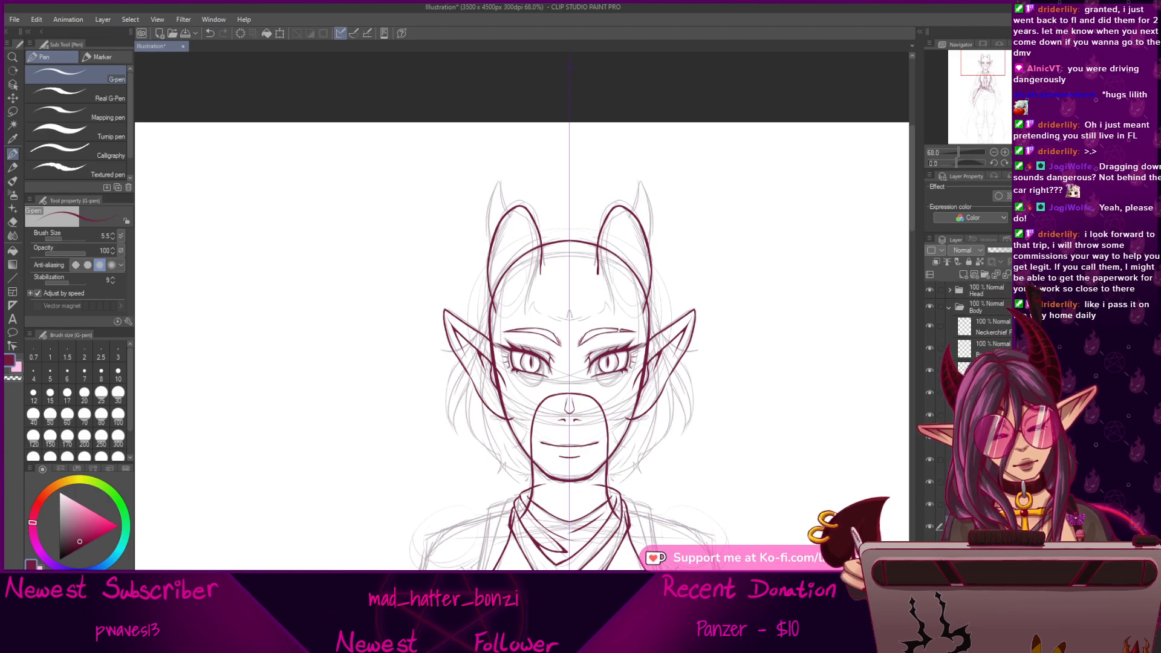
left_click(949, 307)
left_click(963, 275)
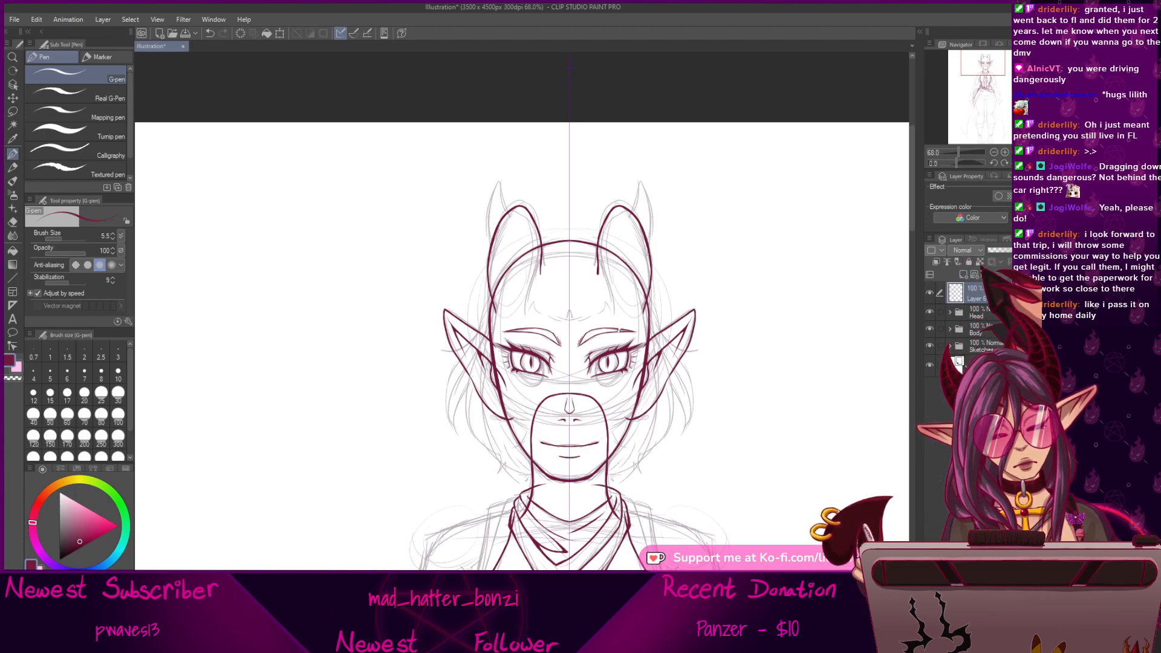
left_click(984, 275)
left_click(974, 310)
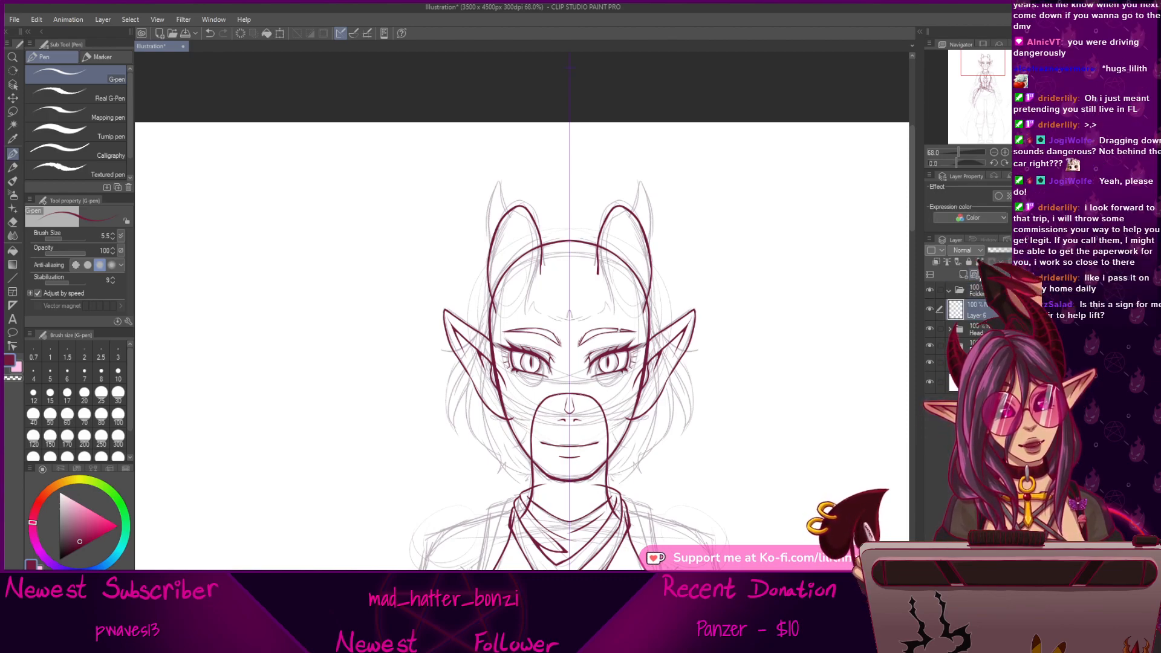
left_click(984, 290)
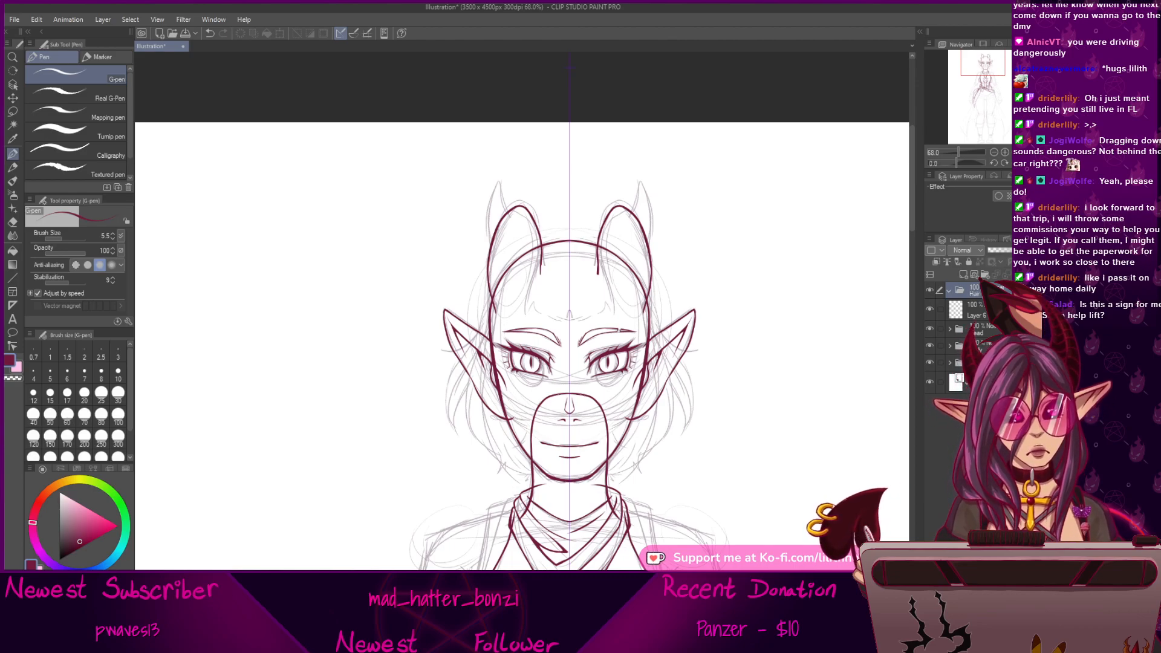
left_click(981, 309)
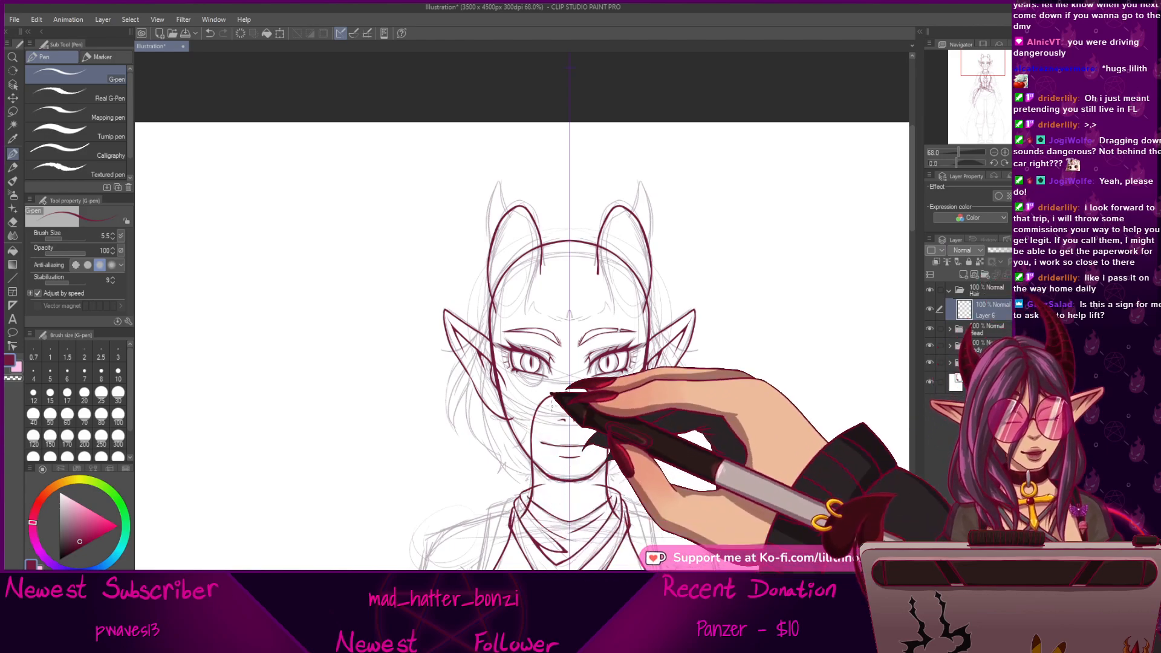
scroll(551, 286, "up", 5)
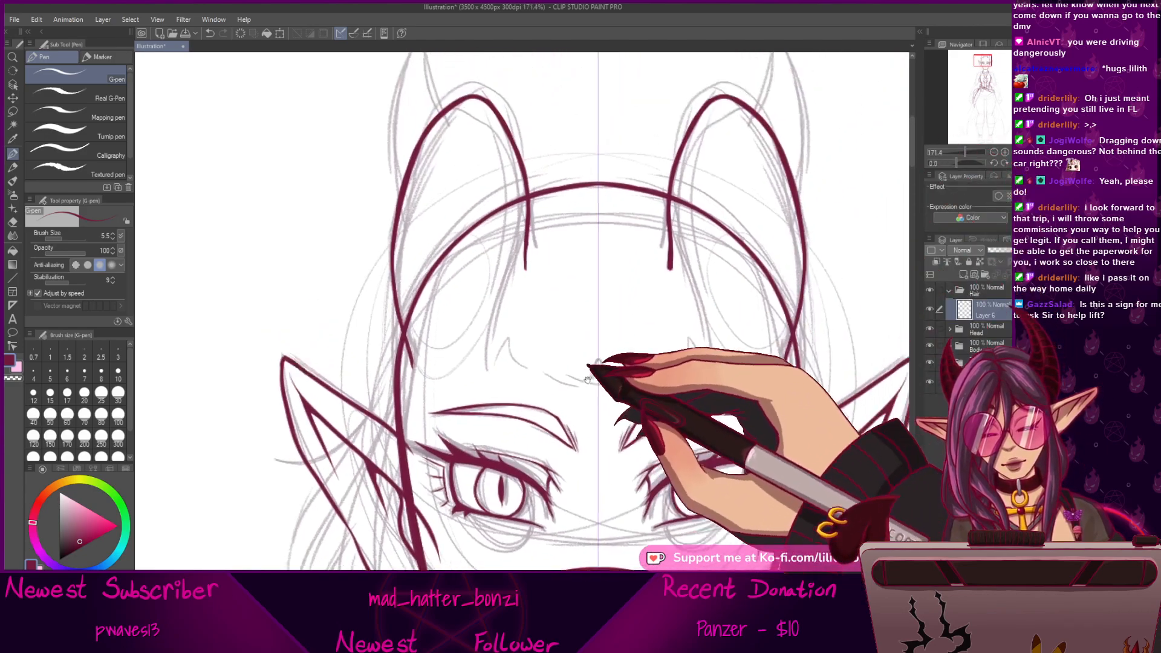
mouse_move(525, 237)
left_mouse_down()
mouse_move(531, 178)
mouse_move(506, 228)
mouse_move(486, 347)
mouse_move(490, 264)
mouse_move(528, 175)
mouse_move(483, 342)
mouse_move(521, 275)
mouse_move(524, 354)
left_mouse_up()
key("ctrl+z")
key("ctrl+z")
key("ctrl+z")
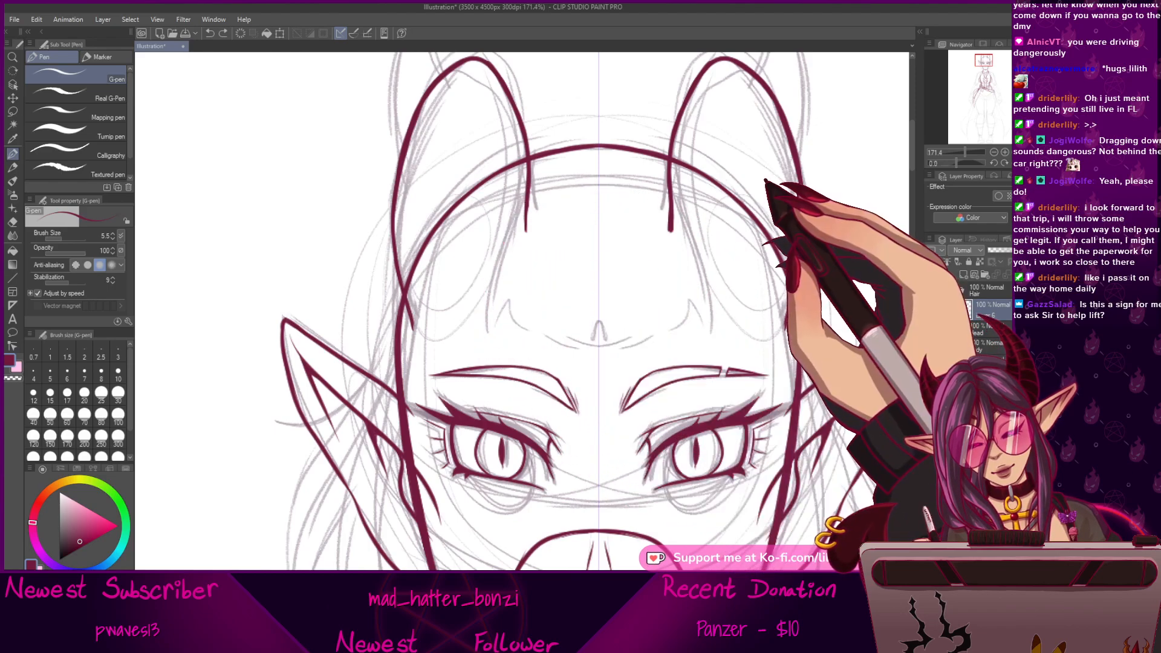
Ink the bangs over the sketch, starting with the side strand below one horn and continuing with short pointed strands across the forehead.
left_click_drag(526, 207, 491, 347)
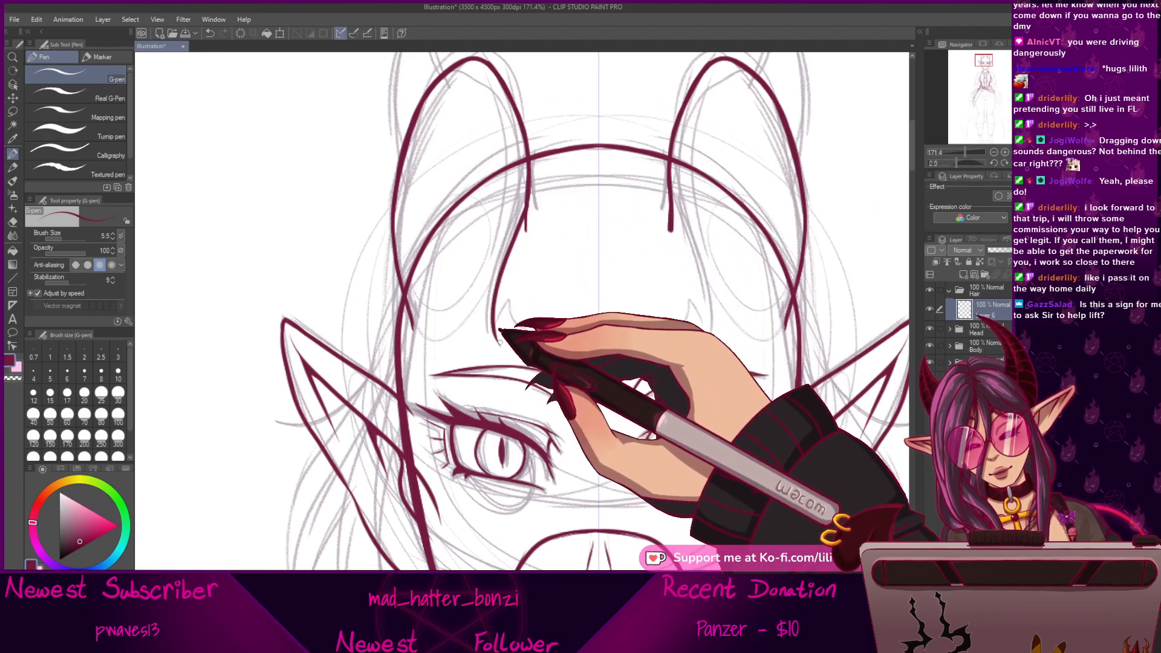
left_click_drag(520, 257, 516, 348)
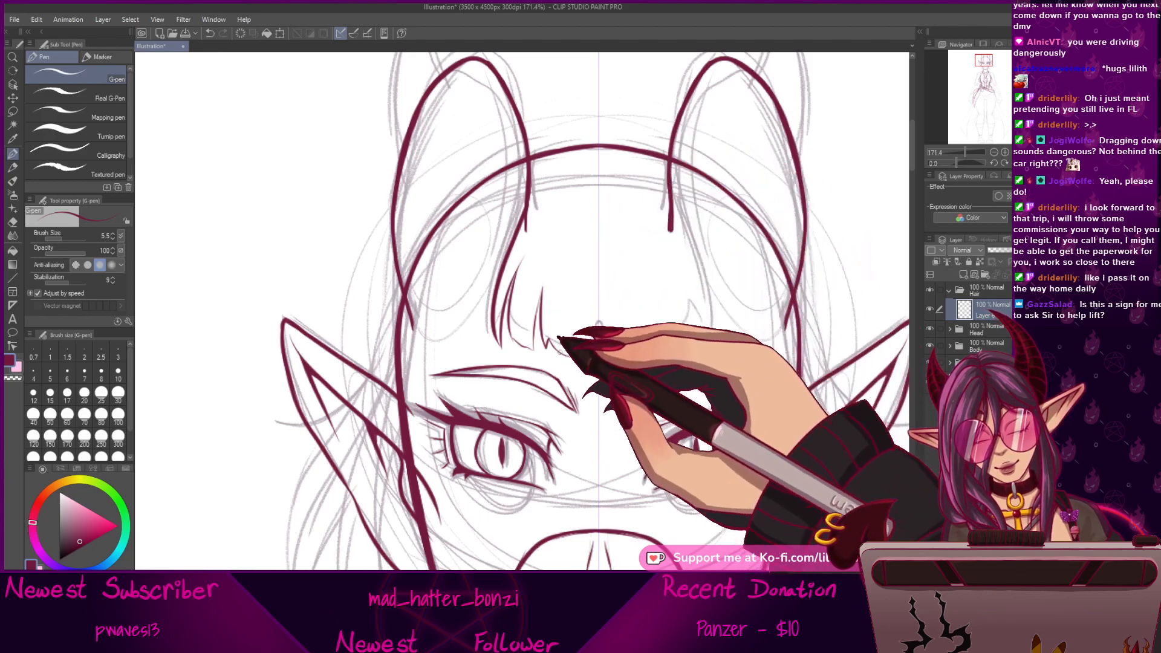
left_click_drag(591, 271, 576, 357)
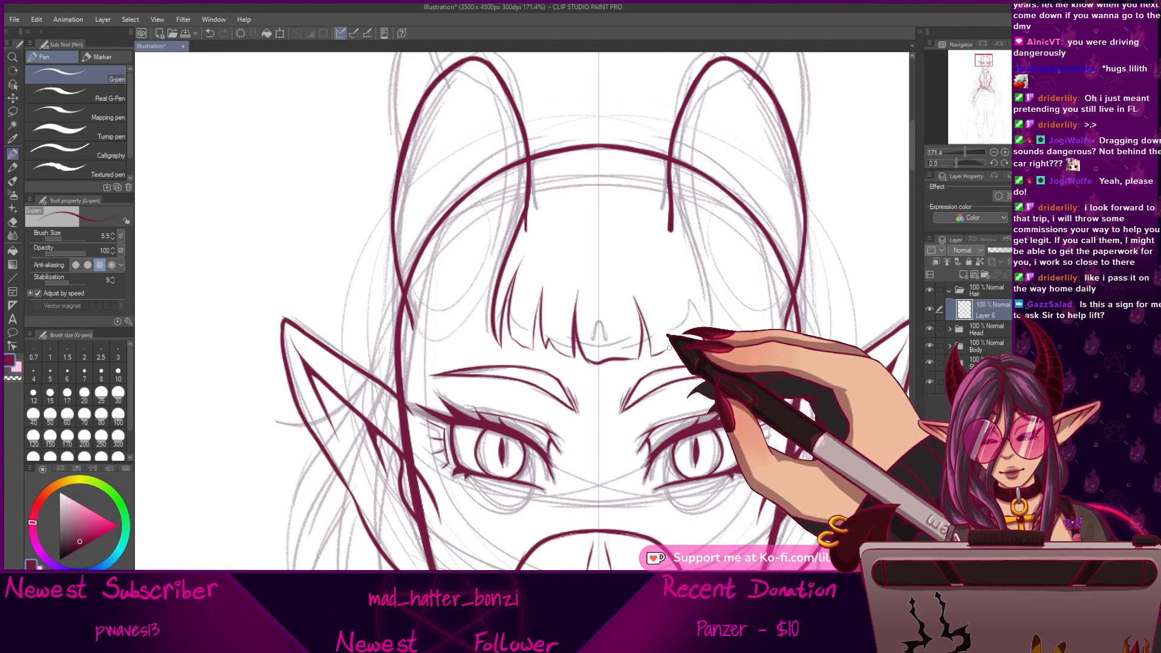
left_click_drag(655, 254, 669, 348)
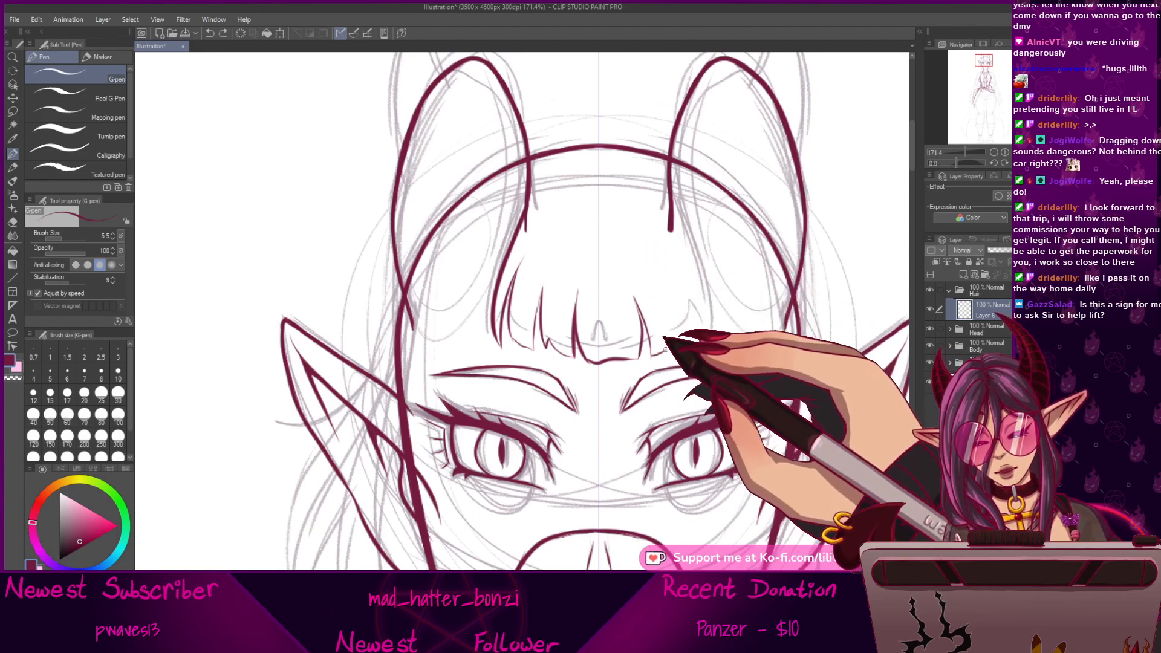
key("ctrl+z")
Flip the canvas view horizontally and ink short bang strands on the unfinished side of the forehead.
left_click(1026, 164)
left_click_drag(537, 339, 709, 356)
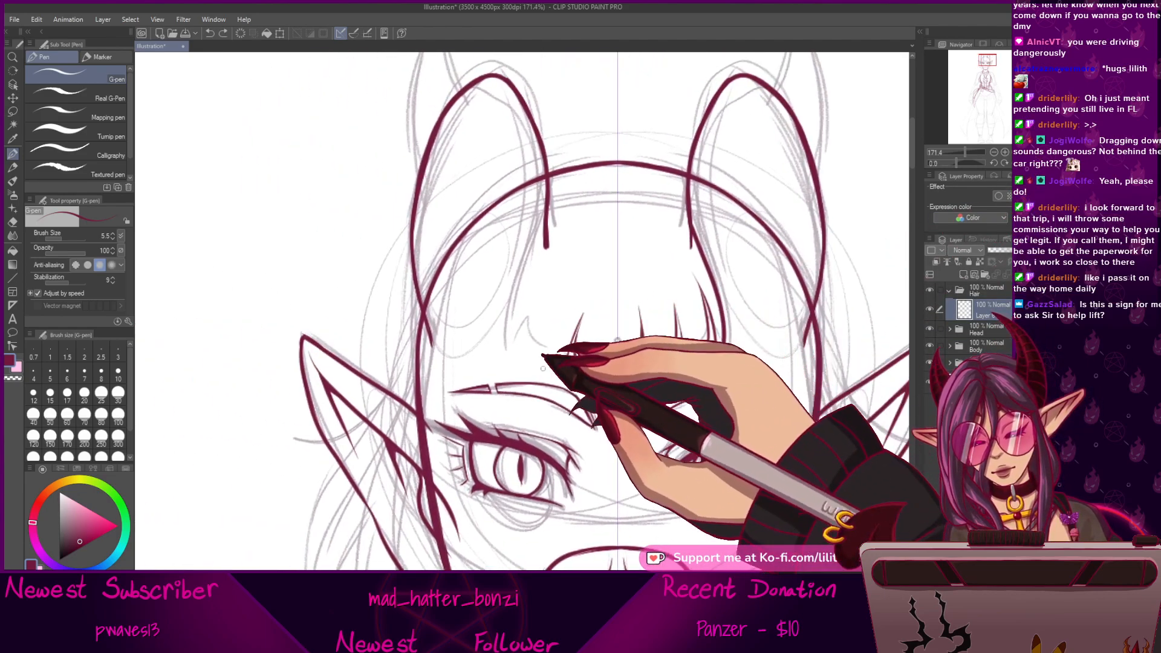
left_click_drag(547, 357, 566, 302)
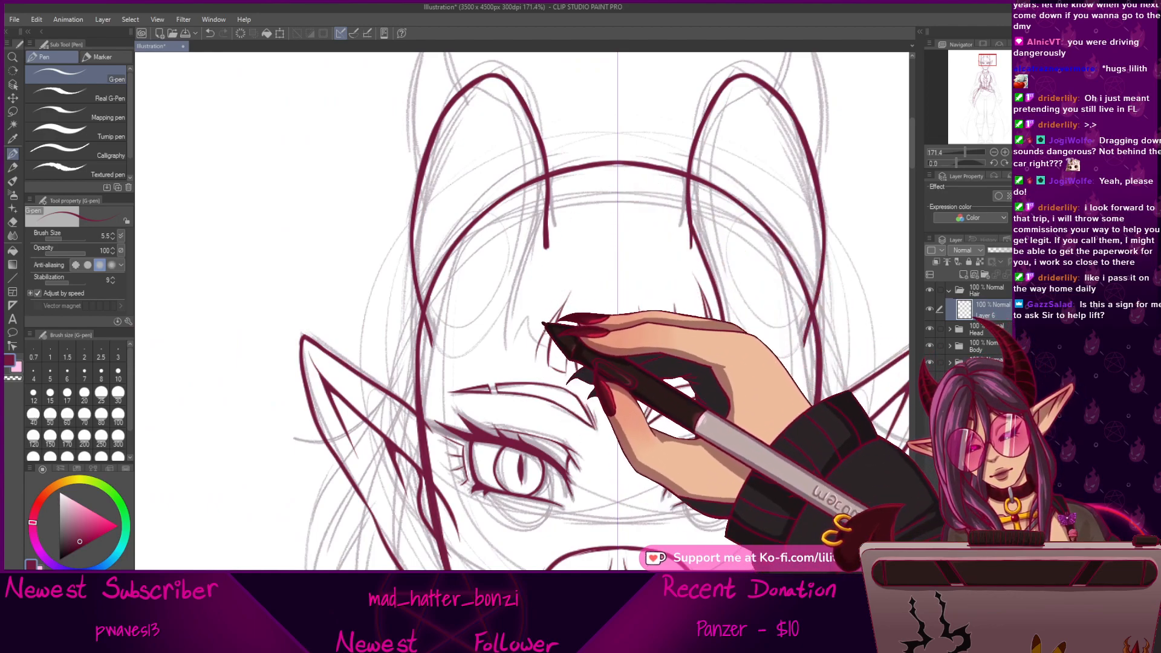
left_click_drag(544, 233, 510, 360)
key("ctrl+z")
left_click_drag(545, 221, 504, 346)
key("ctrl+z")
left_click_drag(546, 221, 507, 355)
key("ctrl+z")
mouse_move(545, 223)
left_mouse_down()
mouse_move(505, 313)
mouse_move(507, 359)
mouse_move(551, 241)
left_mouse_up()
key("ctrl+z")
Ink the long side strand below the second horn and the pointed tufts that join it to the middle of the bangs.
mouse_move(507, 356)
left_mouse_down()
mouse_move(562, 258)
mouse_move(521, 340)
mouse_move(546, 363)
mouse_move(525, 306)
mouse_move(573, 349)
left_mouse_up()
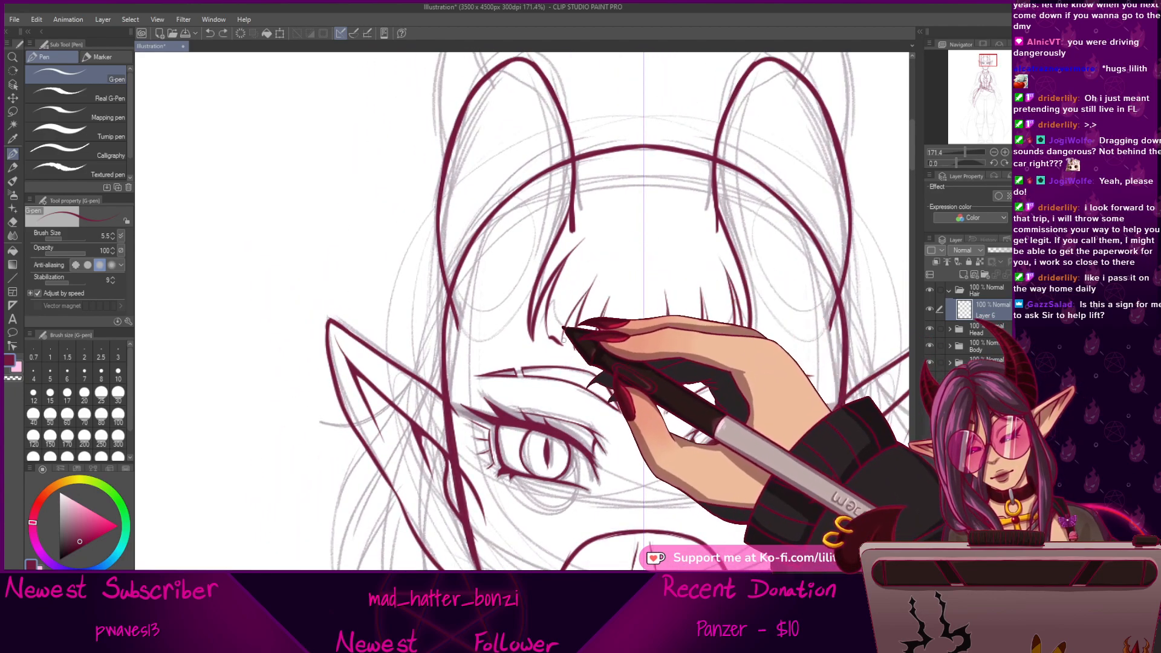
left_click_drag(546, 311, 547, 332)
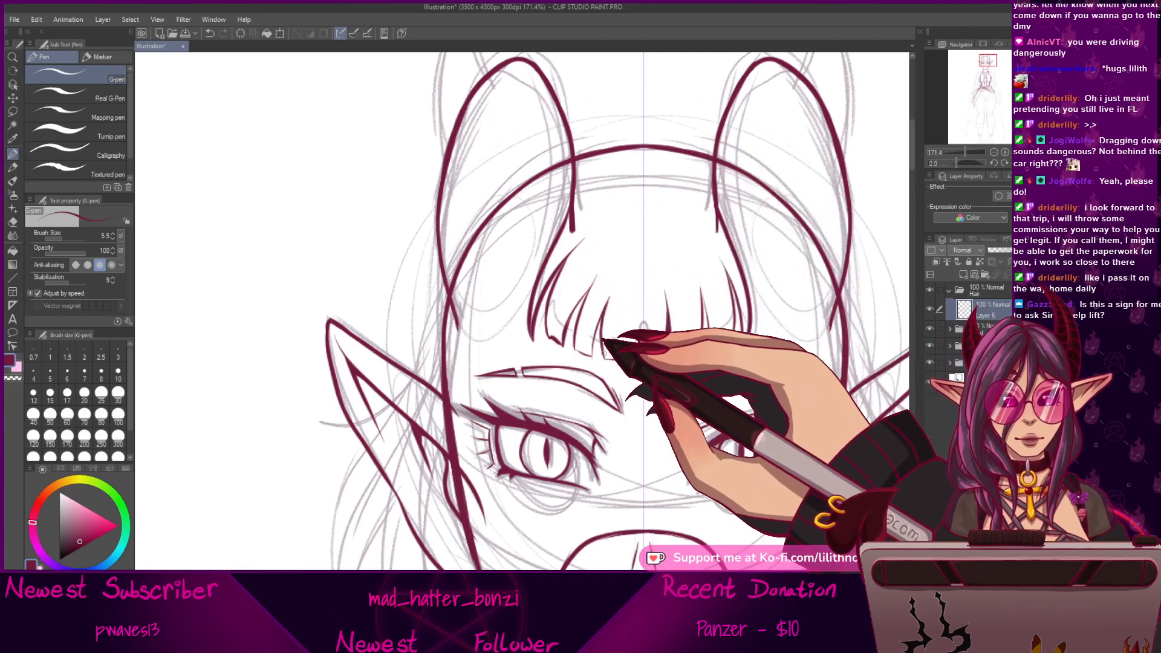
left_click_drag(617, 409, 592, 355)
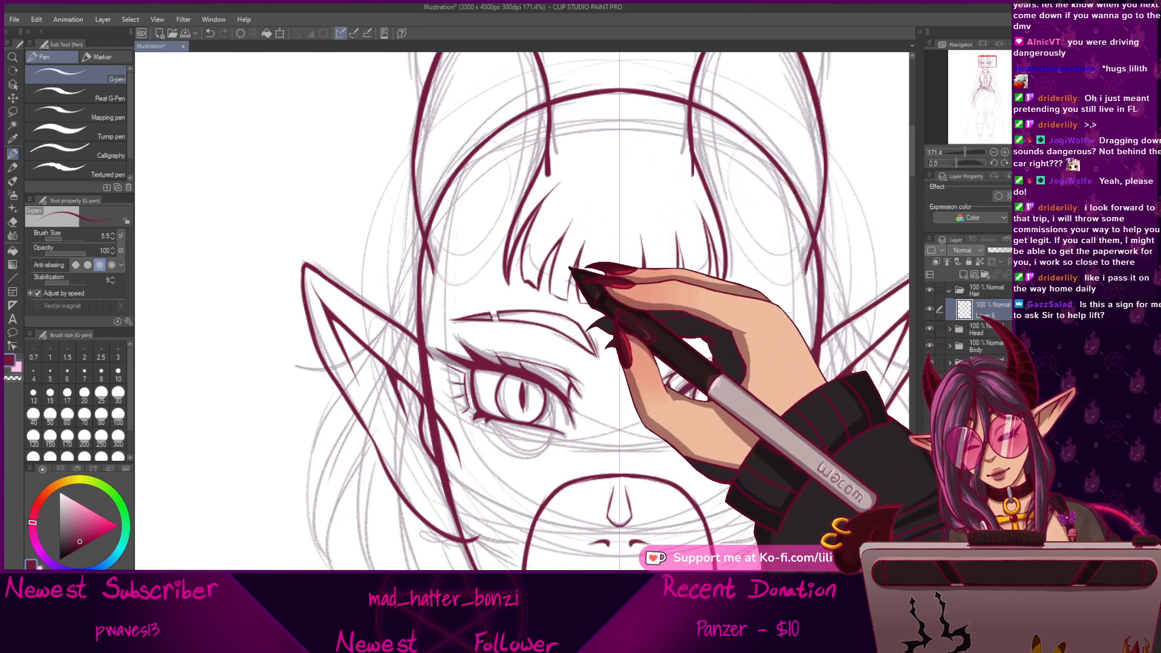
left_click_drag(657, 220, 613, 242)
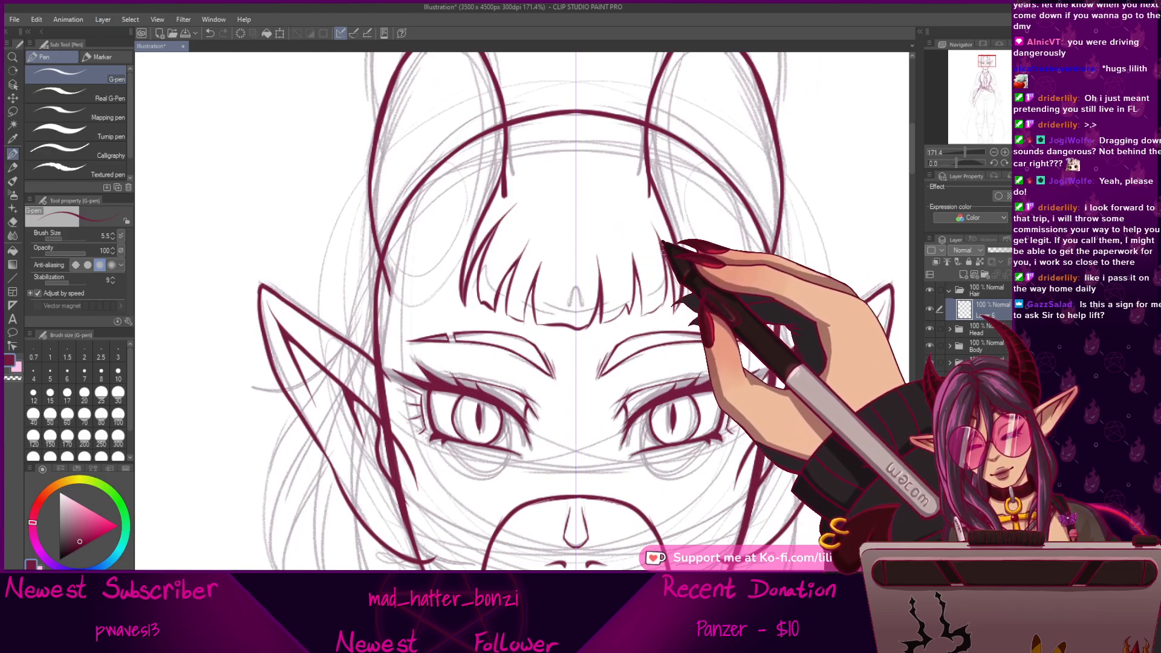
mouse_move(668, 281)
left_mouse_down()
mouse_move(674, 187)
mouse_move(682, 368)
left_mouse_up()
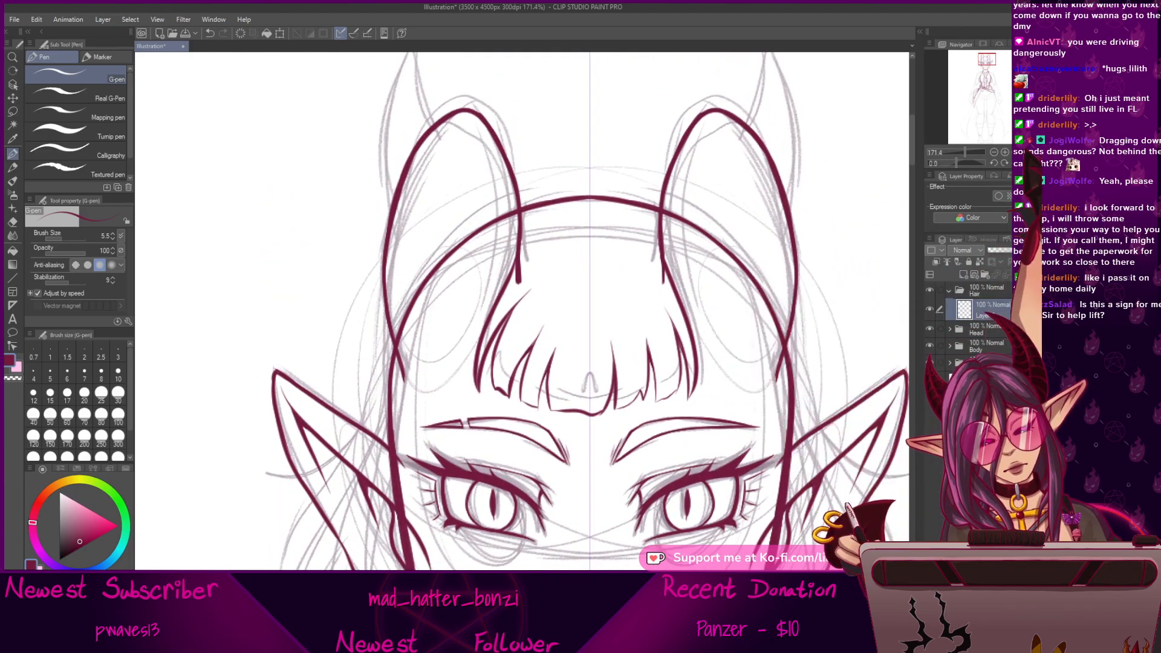
Name the bangs layer Front Bang and add a new layer above it inside the Hair folder.
left_click_drag(665, 423, 770, 259)
left_click_drag(744, 311, 682, 431)
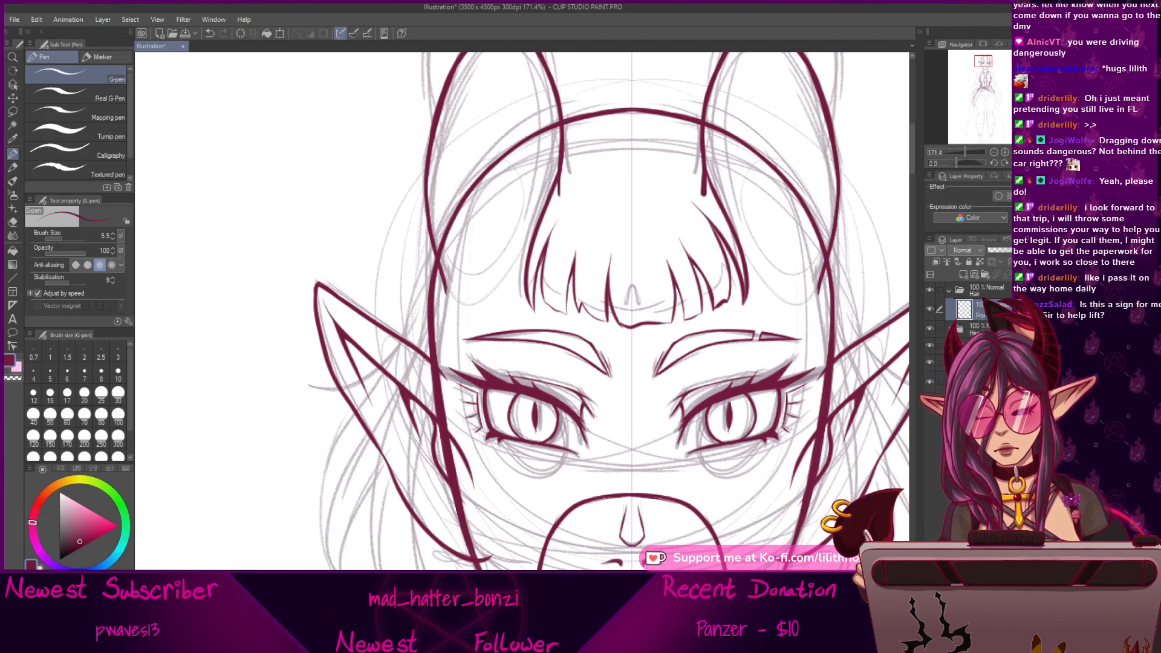
type("Front")
key("Return")
key("ctrl+shift+n")
left_click_drag(623, 459, 663, 266)
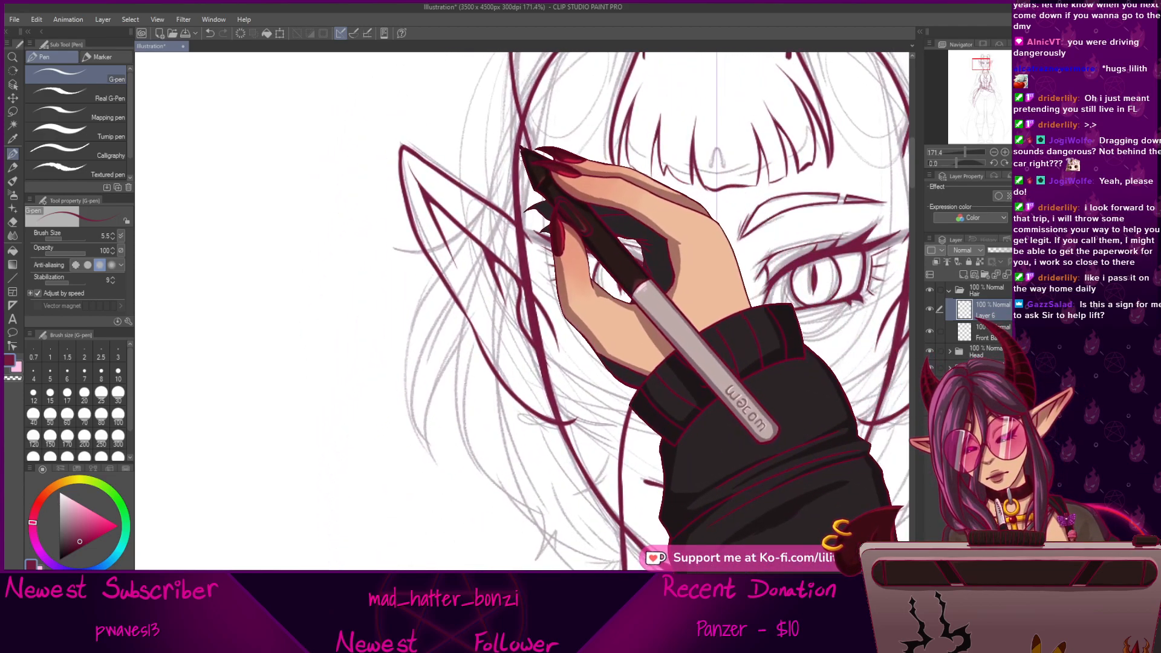
mouse_move(525, 139)
left_mouse_down()
mouse_move(518, 246)
mouse_move(530, 556)
left_mouse_up()
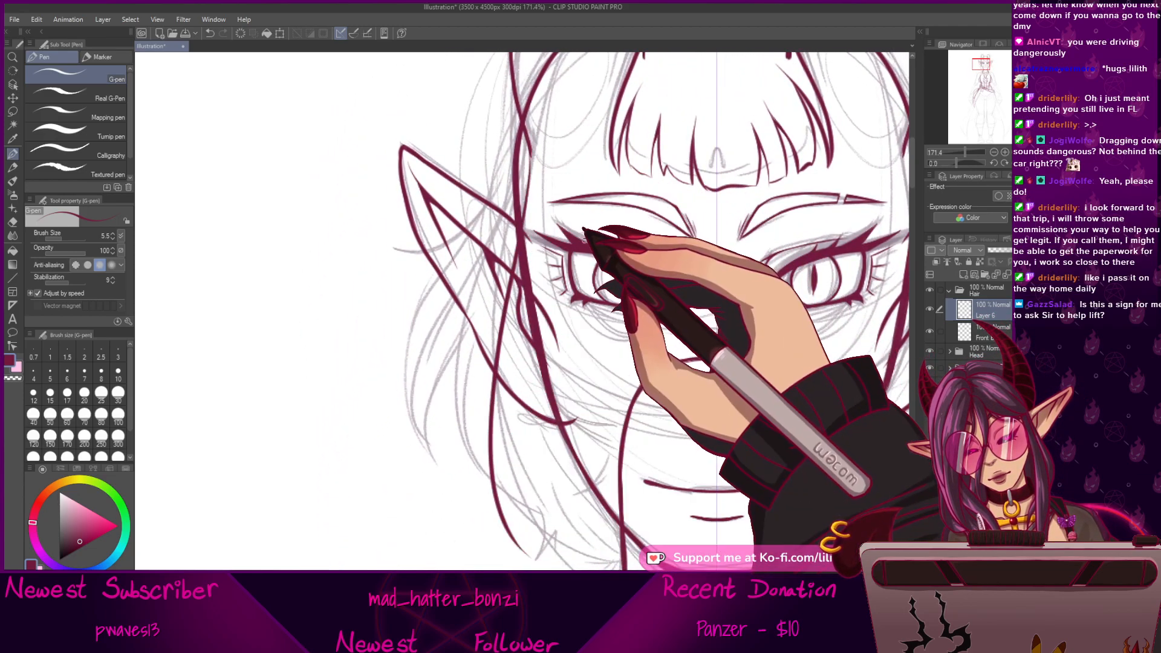
key("ctrl+z")
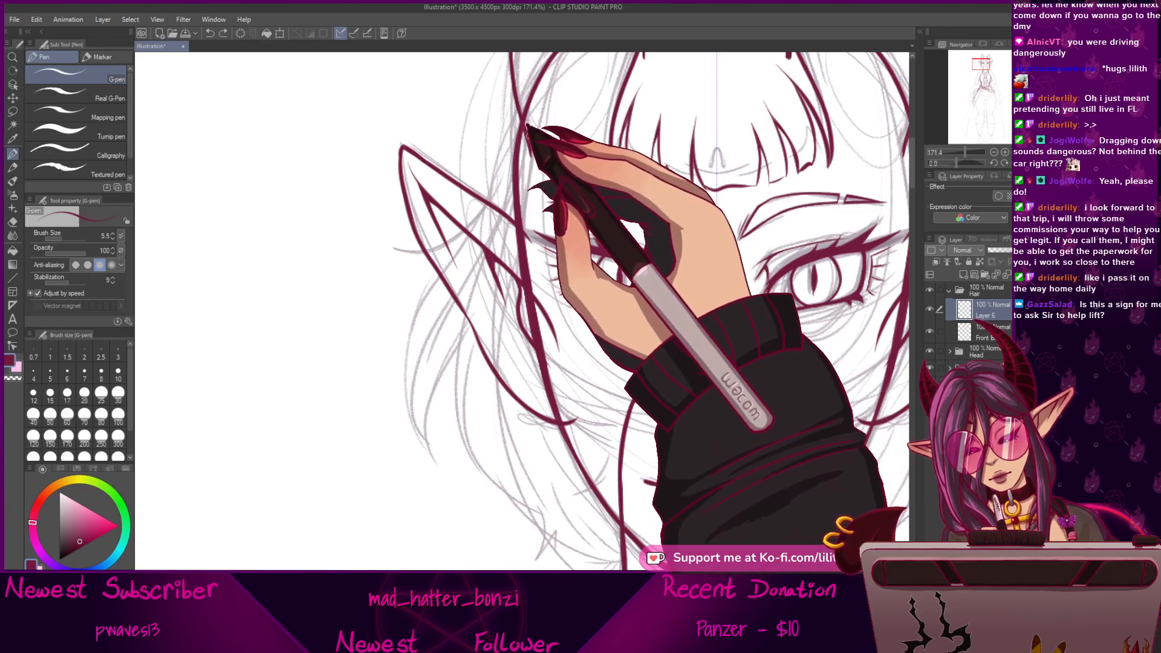
mouse_move(525, 128)
left_mouse_down()
mouse_move(529, 294)
mouse_move(535, 549)
left_mouse_up()
left_click_drag(781, 342, 705, 344)
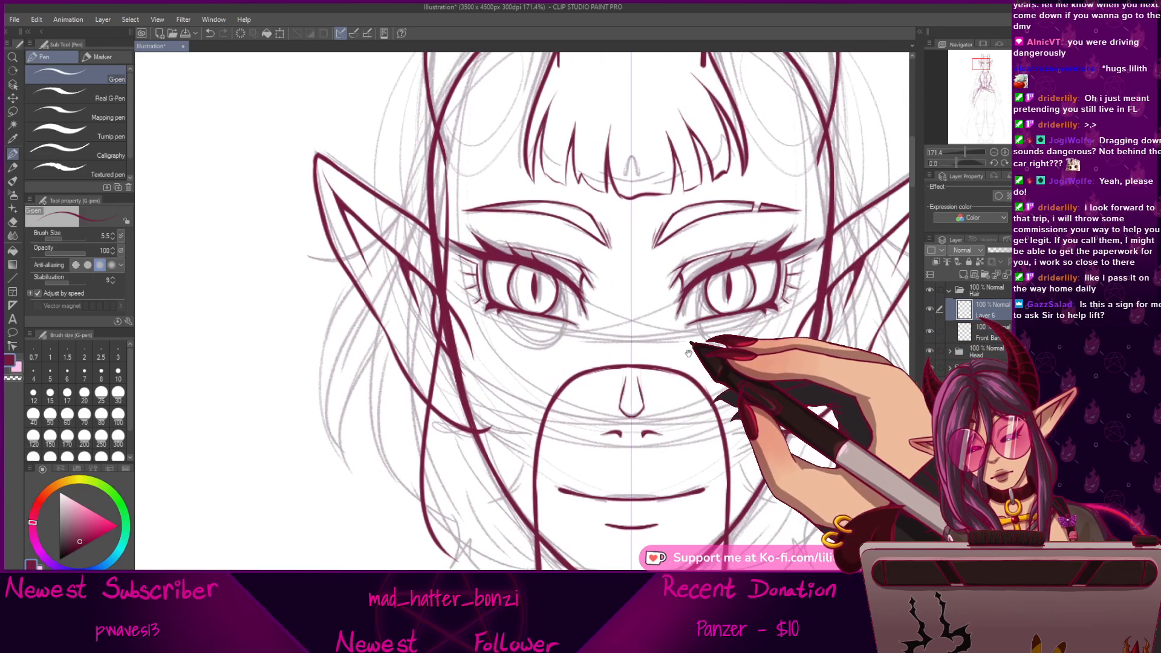
key("ctrl+z")
Turn on snapping to the symmetry ruler and ink the long mirrored side strand running from the temple past the cheek.
left_click(353, 33)
left_click_drag(473, 199, 544, 136)
left_click_drag(530, 67, 536, 482)
key("ctrl+z")
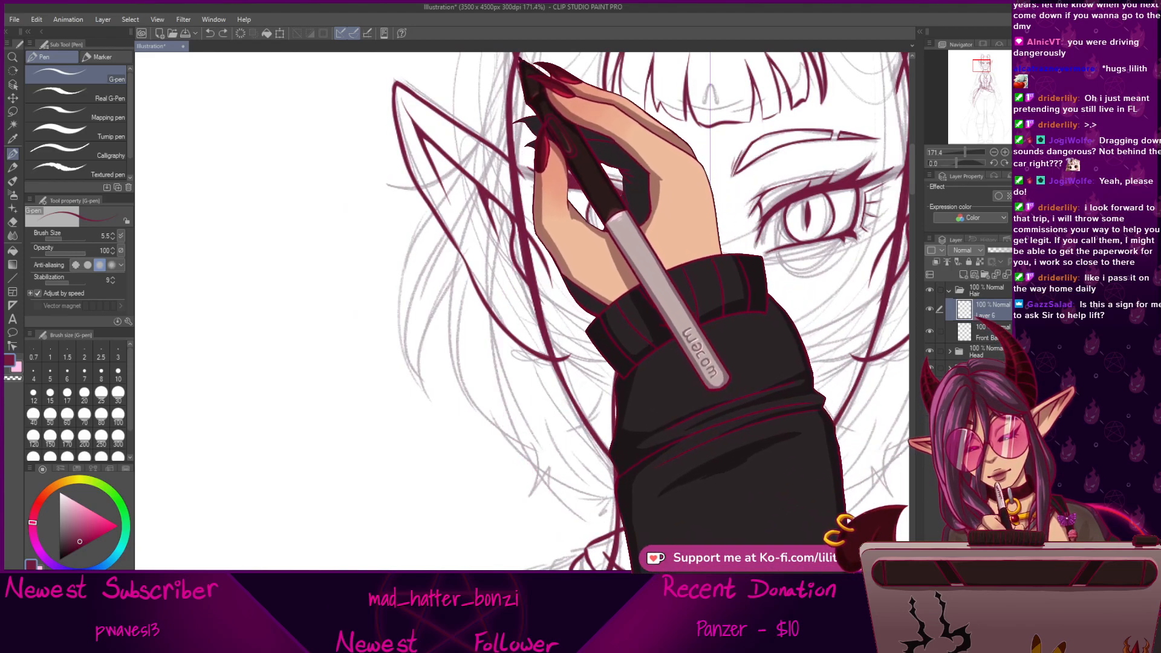
left_click_drag(524, 63, 554, 521)
left_click_drag(602, 307, 653, 400)
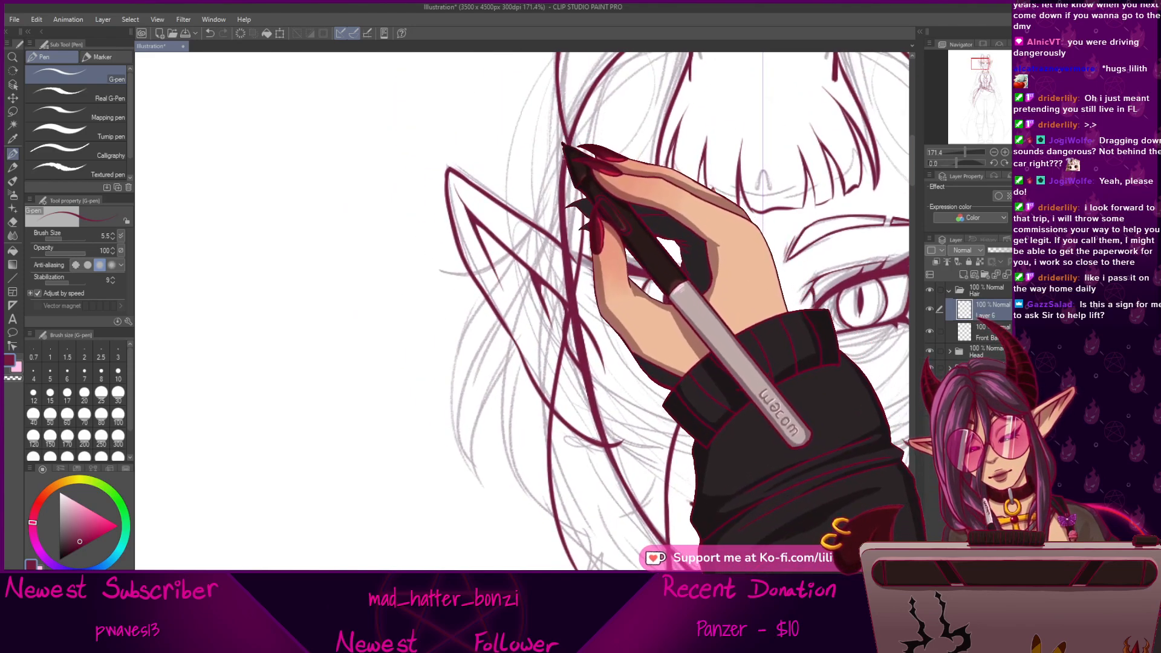
Ink a tapered strand sweeping outward from the temple across the ear.
left_click_drag(559, 144, 443, 411)
left_click_drag(619, 270, 651, 143)
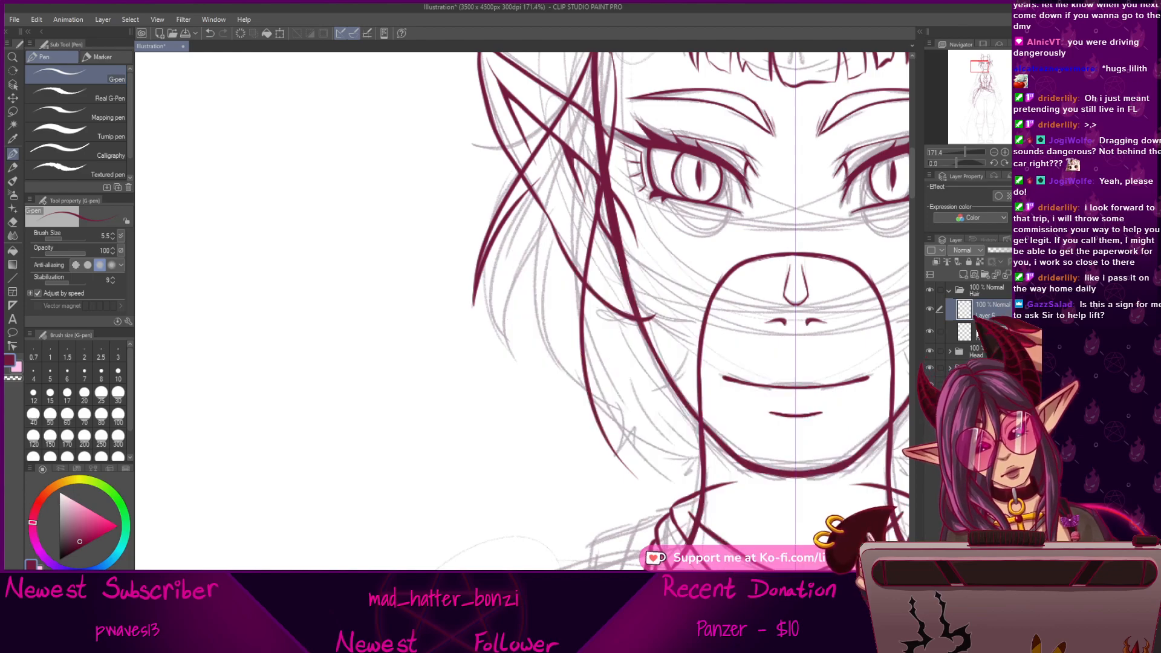
Lower the Head folder's opacity to 33% so the hair sketch can be traced over the face lines.
left_click(985, 352)
left_click_drag(1009, 250, 999, 251)
left_click(986, 332)
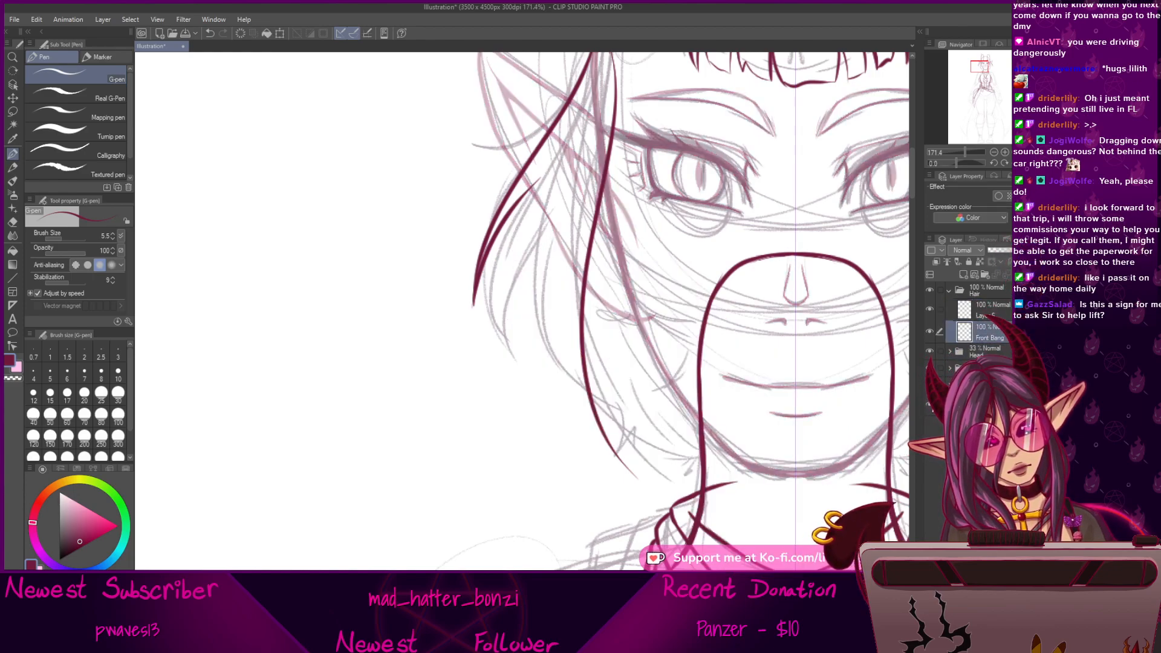
left_click_drag(695, 338, 581, 508)
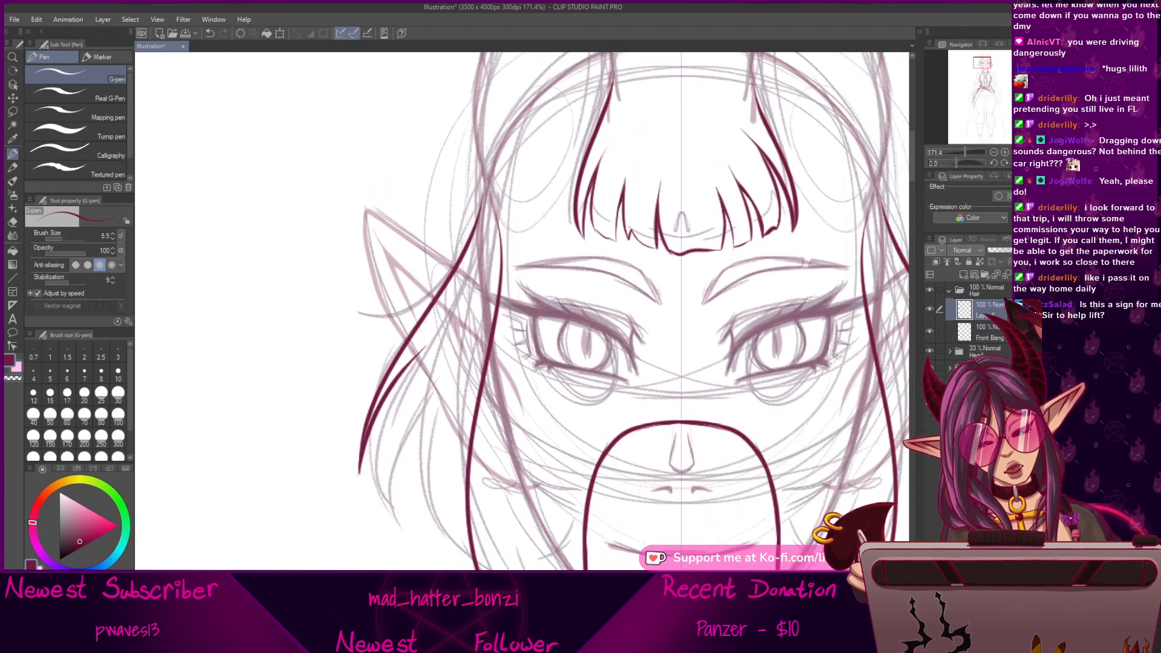
Ink the pointed strands fanning down over the ear and the long outer strand that curves toward the shoulder.
left_click_drag(640, 460, 545, 182)
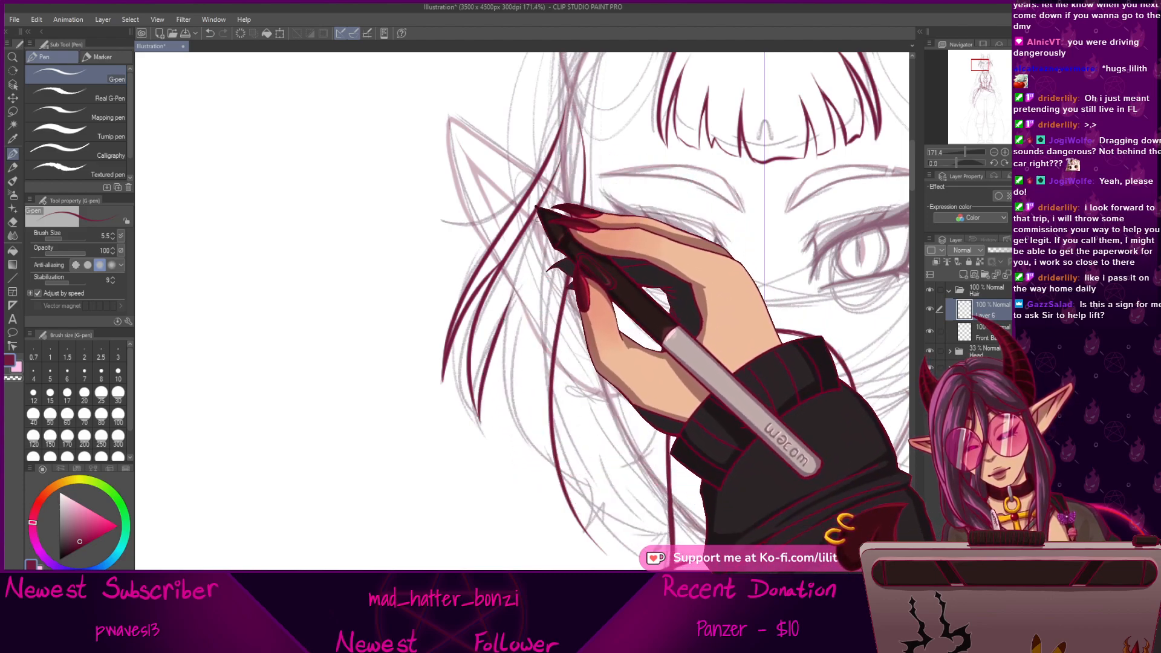
mouse_move(540, 214)
left_mouse_down()
mouse_move(540, 495)
mouse_move(501, 363)
left_mouse_up()
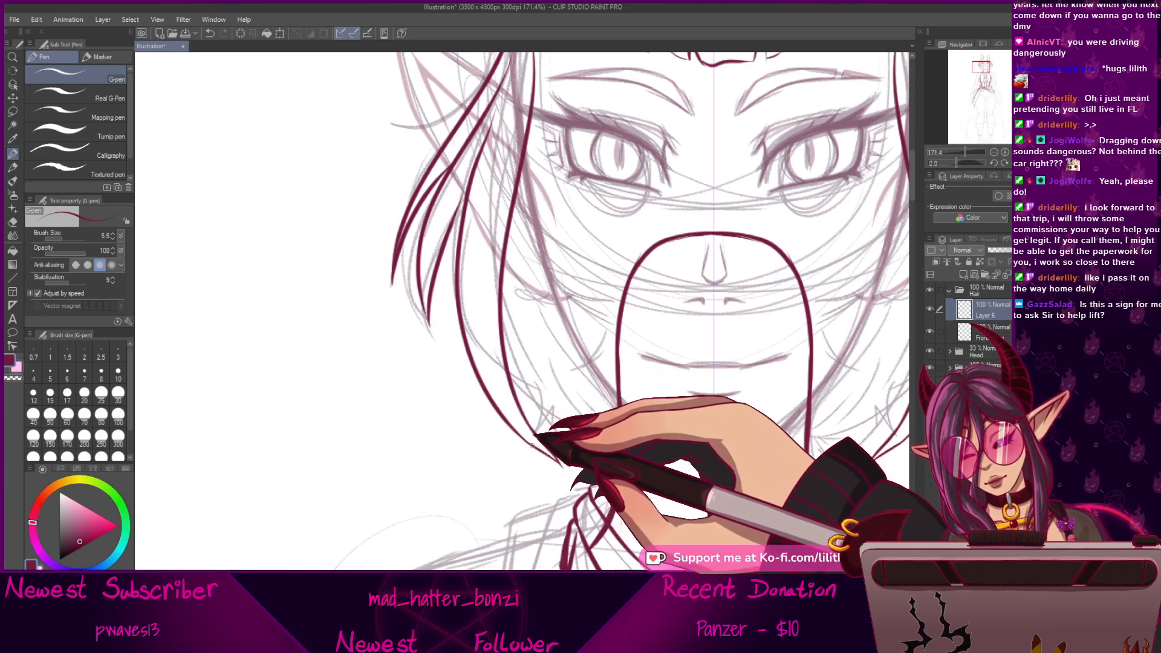
left_click_drag(597, 305, 650, 258)
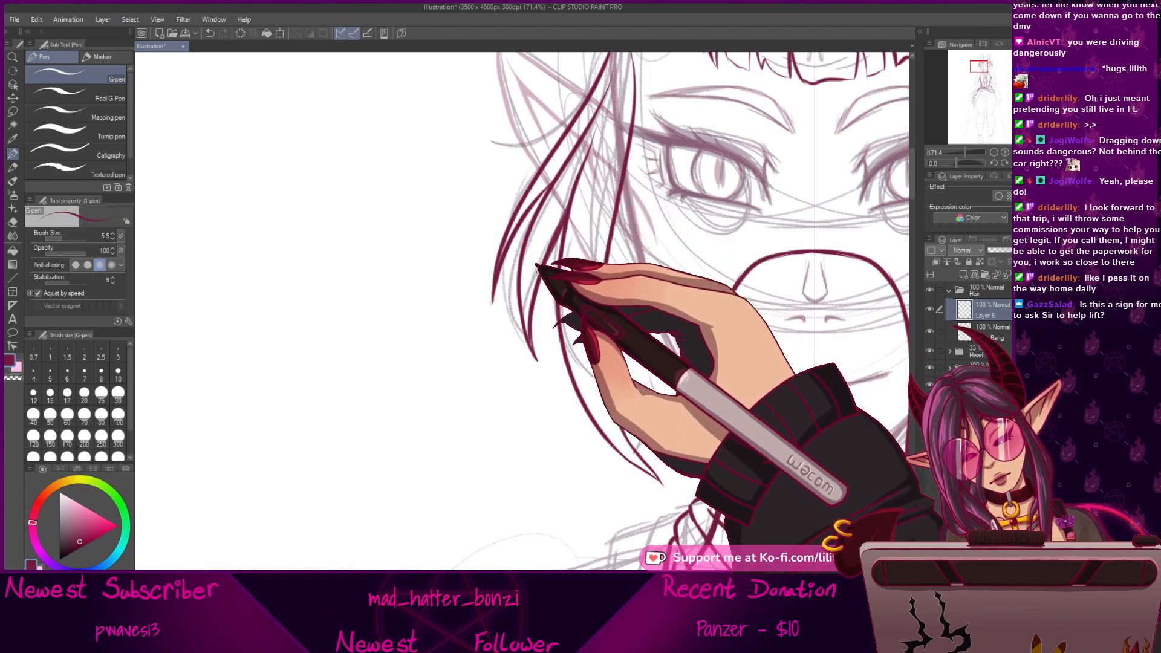
left_click_drag(559, 201, 559, 222)
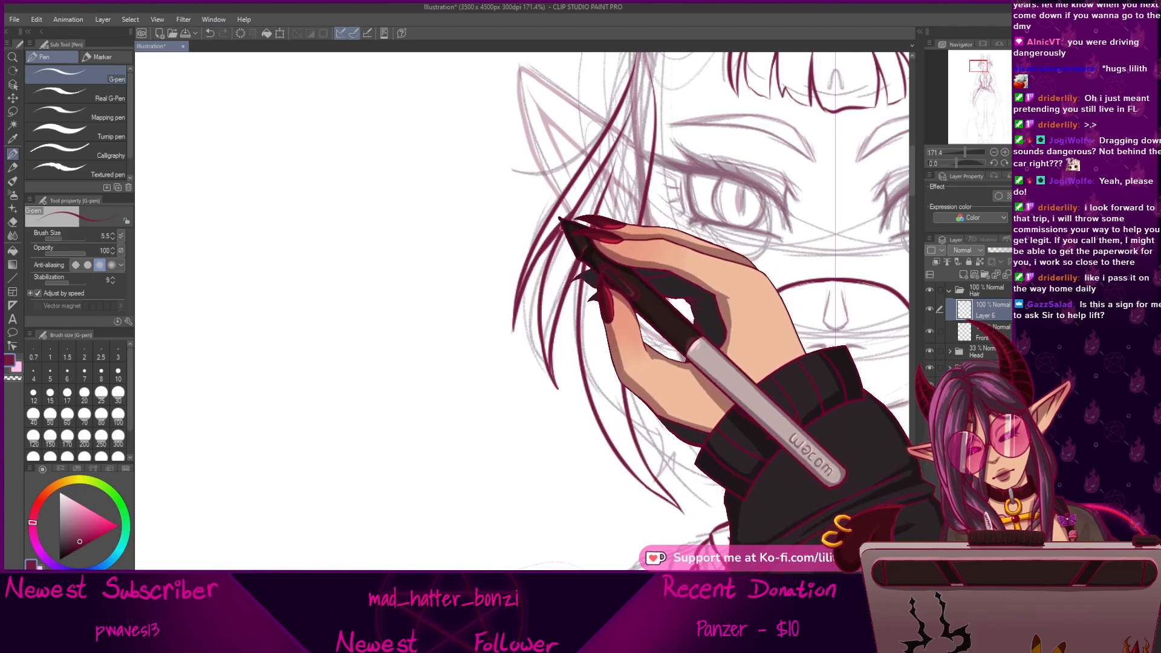
left_click_drag(614, 327, 556, 239)
left_click_drag(643, 177, 562, 244)
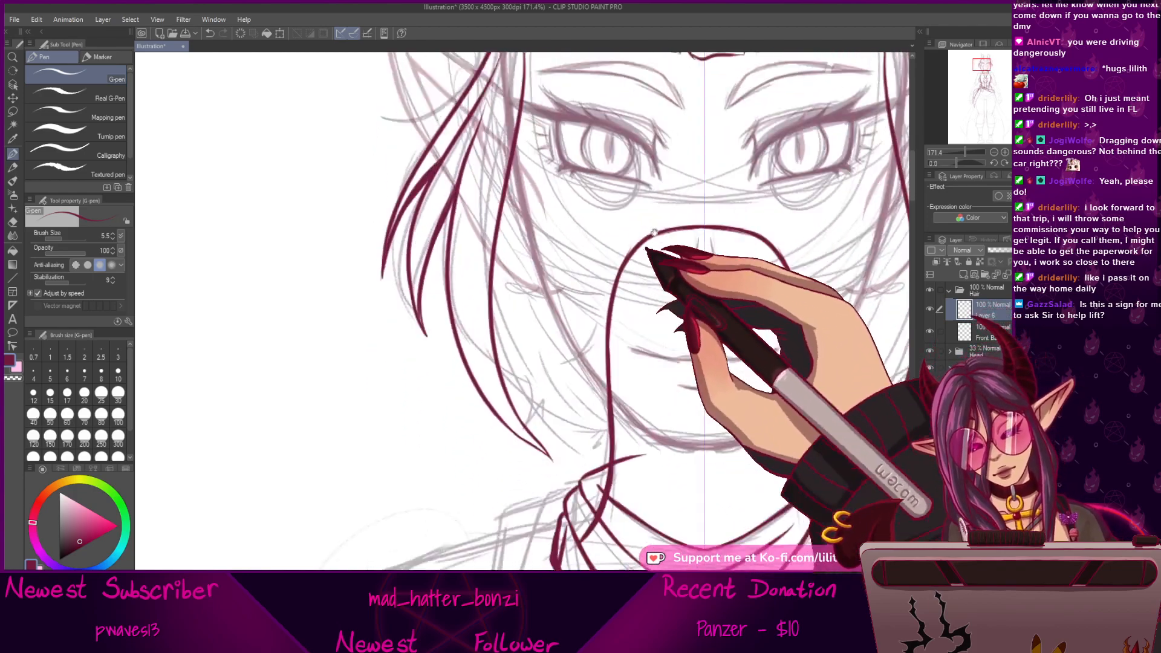
left_click_drag(643, 285, 642, 223)
left_click_drag(576, 303, 572, 190)
left_click_drag(529, 267, 558, 291)
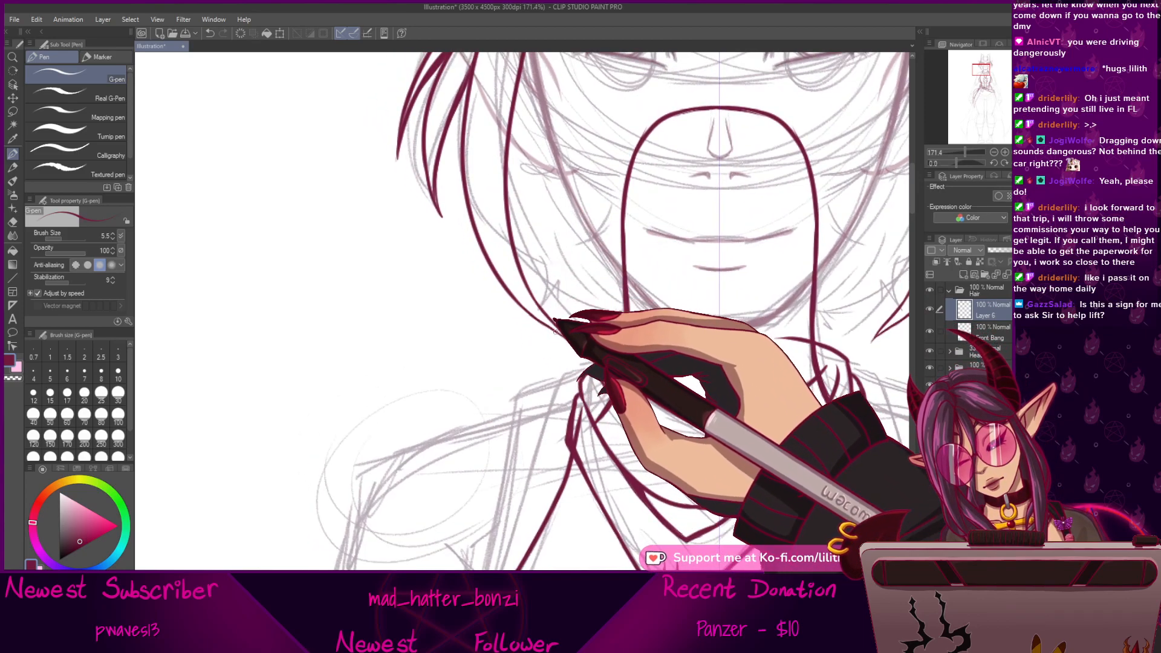
left_click_drag(669, 189, 620, 375)
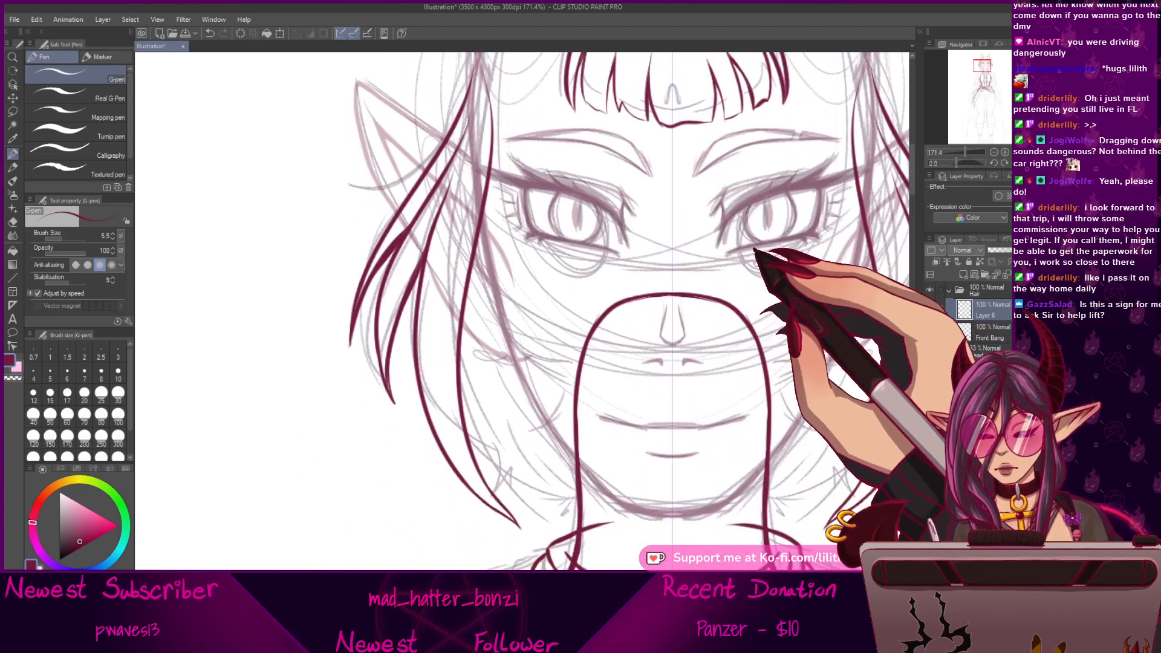
left_click_drag(659, 256, 693, 211)
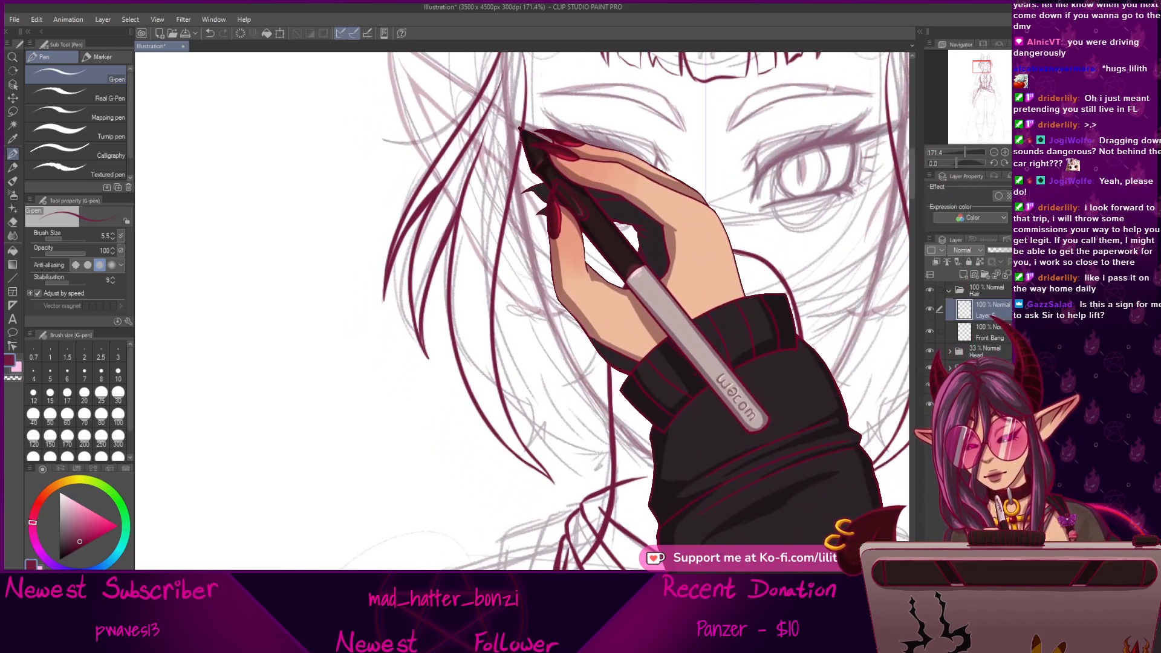
Ink the inner strand curving from the temple along the cheek toward the jaw, redrawing it until it follows the sketch.
left_click_drag(521, 142, 611, 438)
key("ctrl+z")
left_click_drag(523, 138, 626, 424)
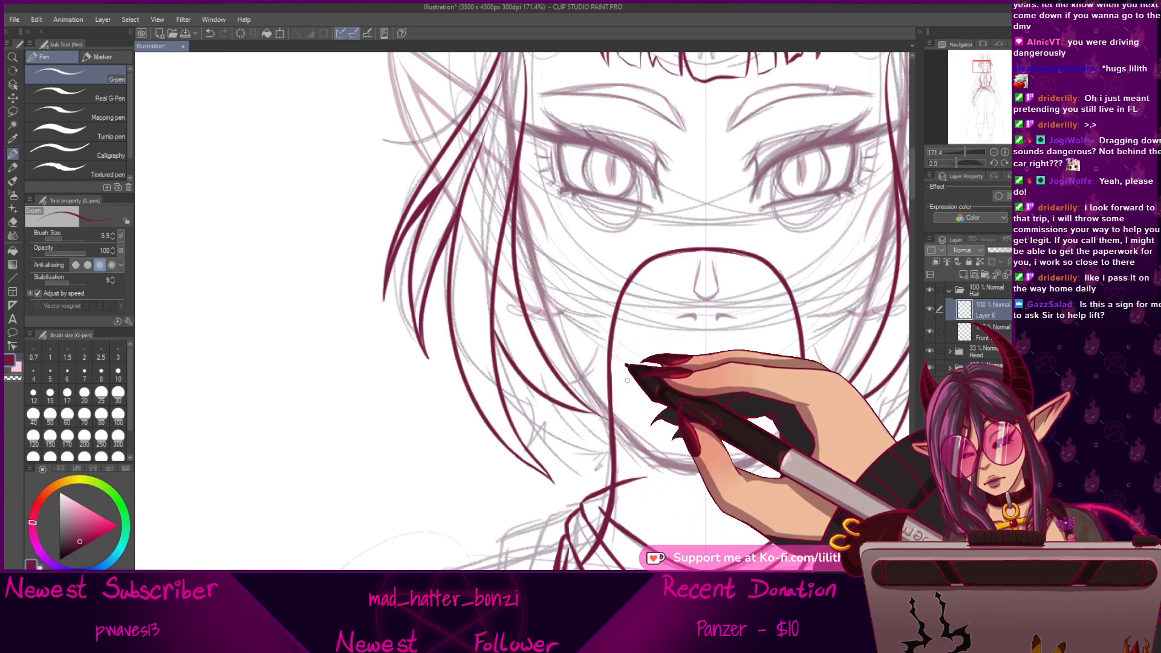
key("ctrl+z")
left_click_drag(956, 163, 967, 163)
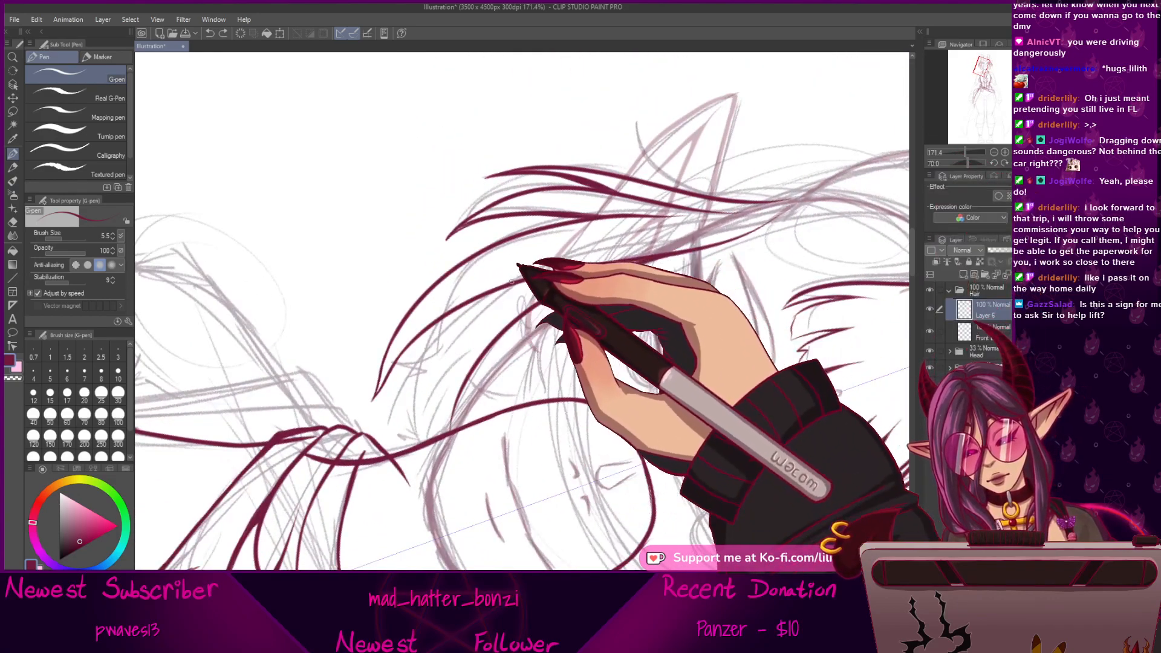
left_click_drag(463, 346, 454, 404)
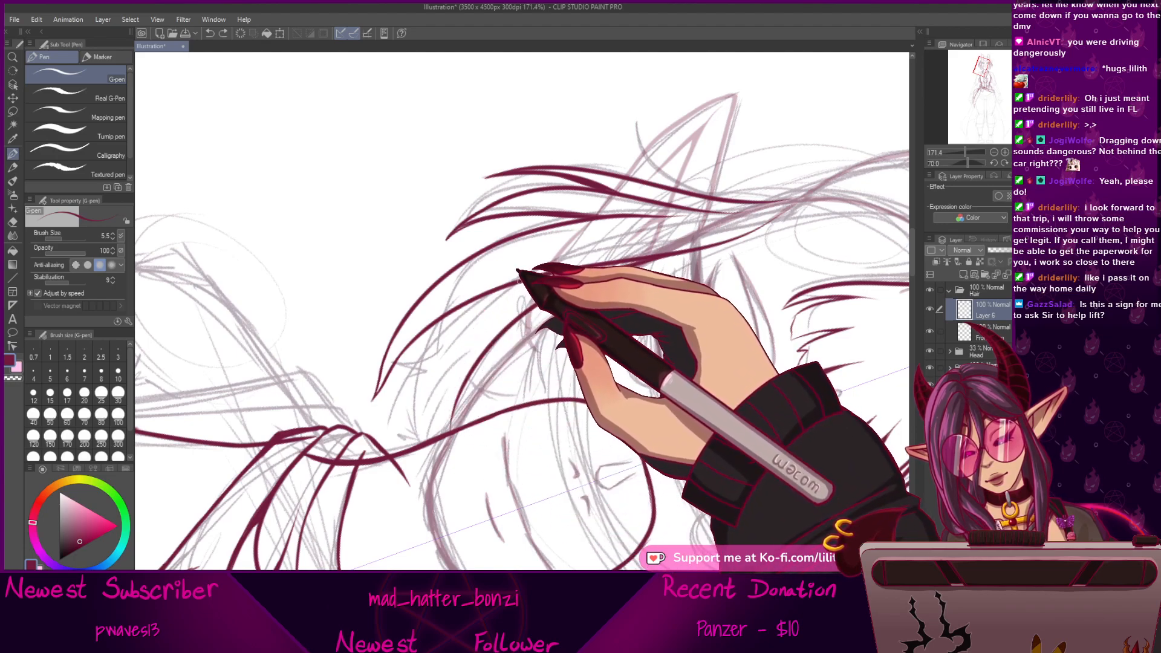
left_click_drag(508, 285, 453, 420)
key("ctrl+z")
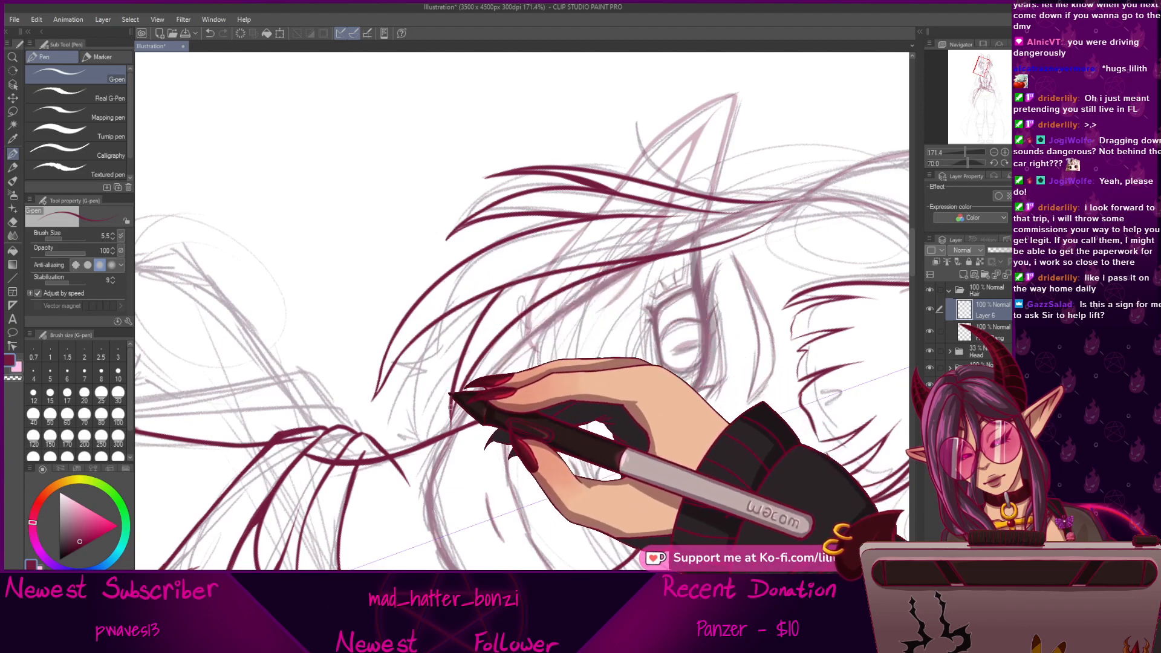
Restore the upright canvas view and add a tapered strand in the gap between the ear tufts and the long outer strand.
left_click(1015, 163)
mouse_move(482, 274)
left_mouse_down()
mouse_move(492, 312)
mouse_move(475, 414)
left_mouse_up()
key("ctrl+z")
left_click_drag(455, 284, 465, 399)
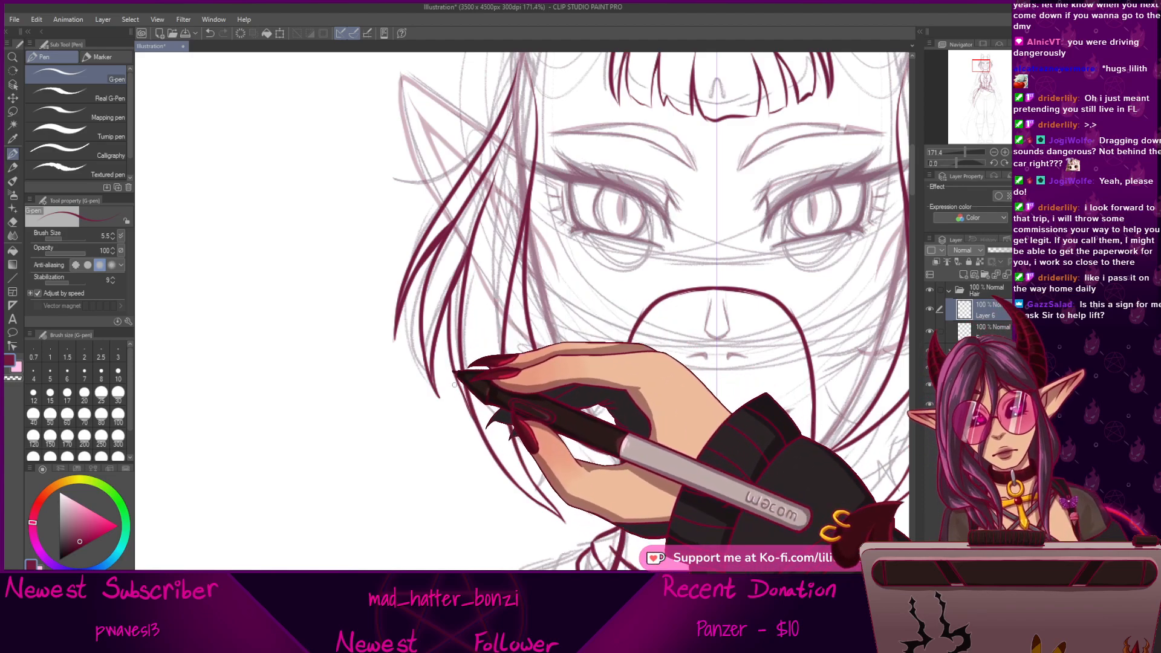
Ink a flicked lock that sweeps from the temple across the ear and ends in an upturned tip.
left_click_drag(761, 302, 635, 363)
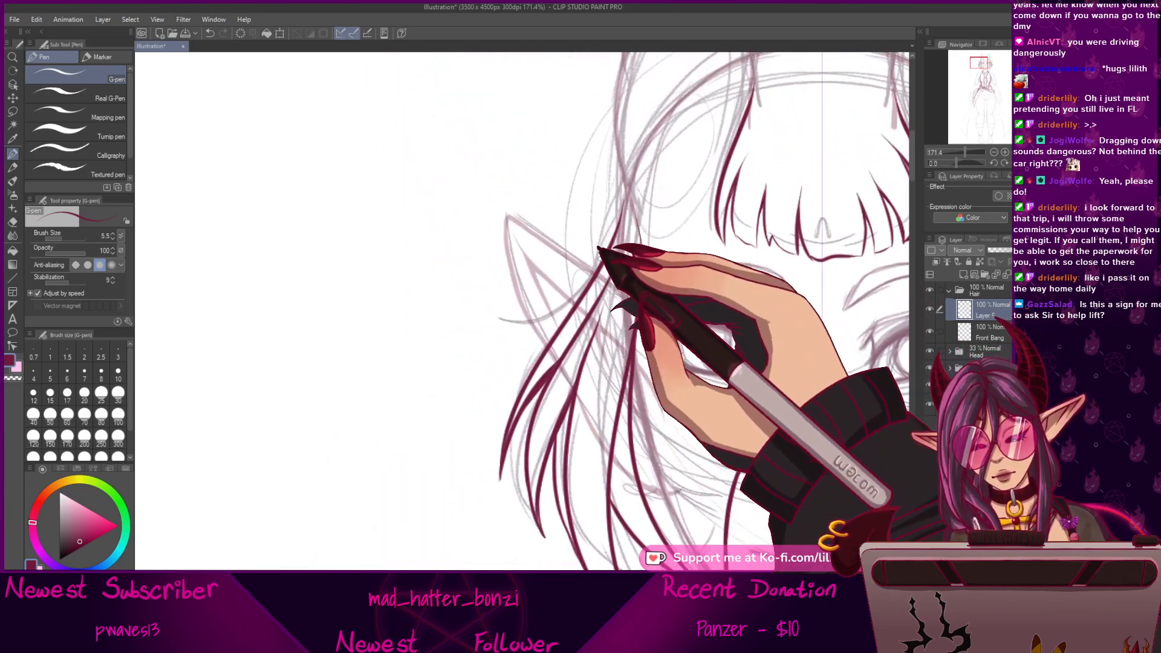
left_click_drag(597, 273, 482, 307)
mouse_move(537, 343)
left_mouse_down()
mouse_move(484, 301)
mouse_move(545, 340)
left_mouse_up()
key("ctrl+z")
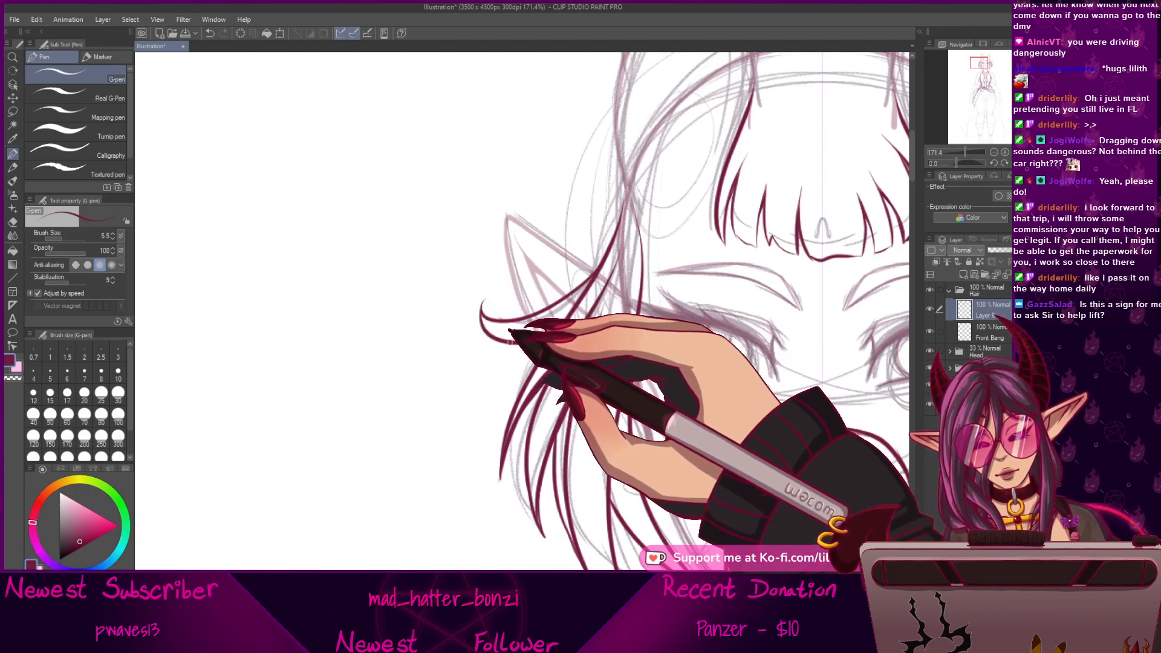
mouse_move(560, 353)
left_mouse_down()
mouse_move(581, 330)
mouse_move(543, 324)
left_mouse_up()
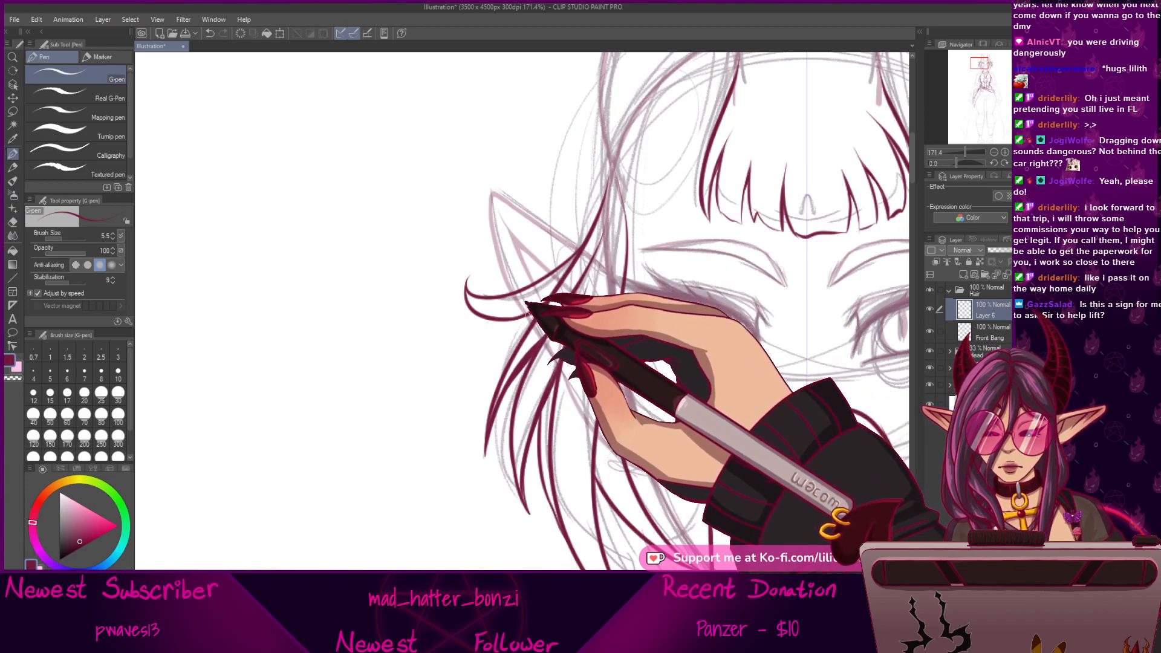
Ink a thin strand beside the temple to fill out the side hair between the ear and the eye.
mouse_move(705, 483)
left_mouse_down()
mouse_move(598, 434)
mouse_move(601, 366)
left_mouse_up()
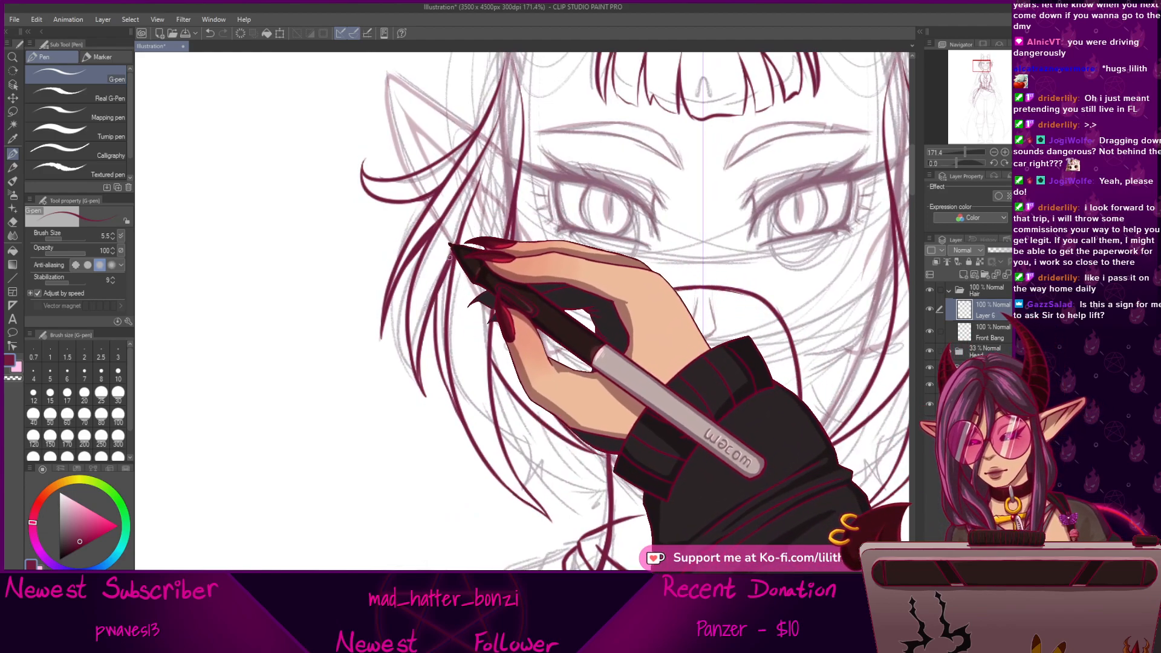
left_click_drag(668, 219, 640, 134)
left_click_drag(712, 148, 640, 262)
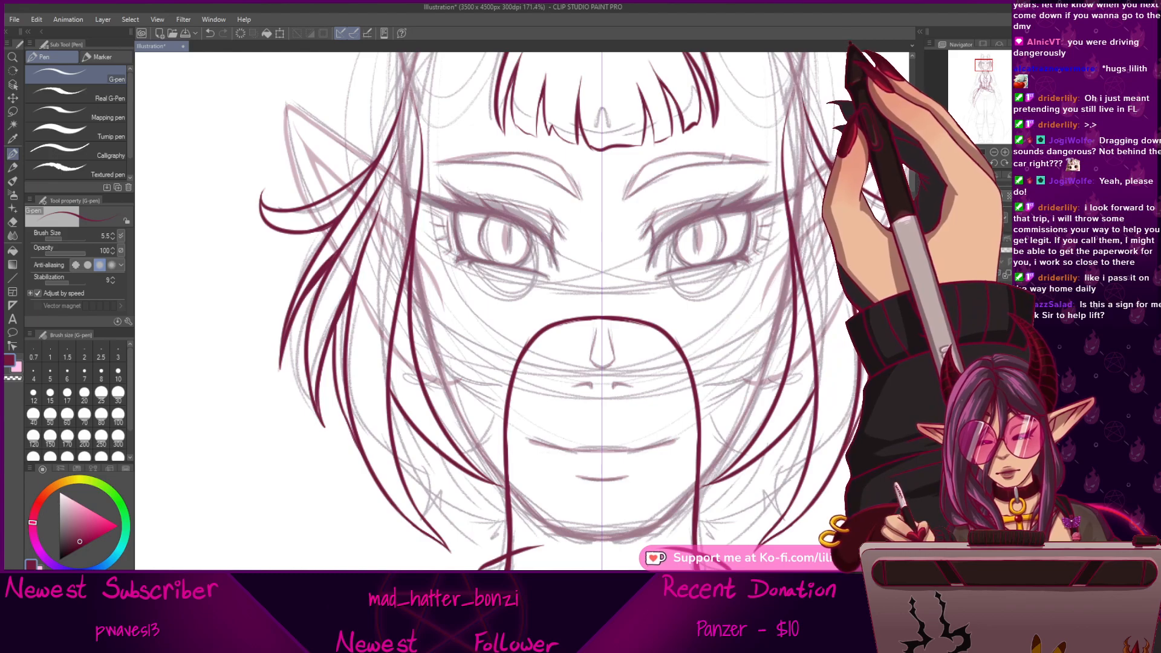
mouse_move(822, 367)
left_mouse_down()
mouse_move(816, 225)
mouse_move(788, 251)
mouse_move(825, 366)
left_mouse_up()
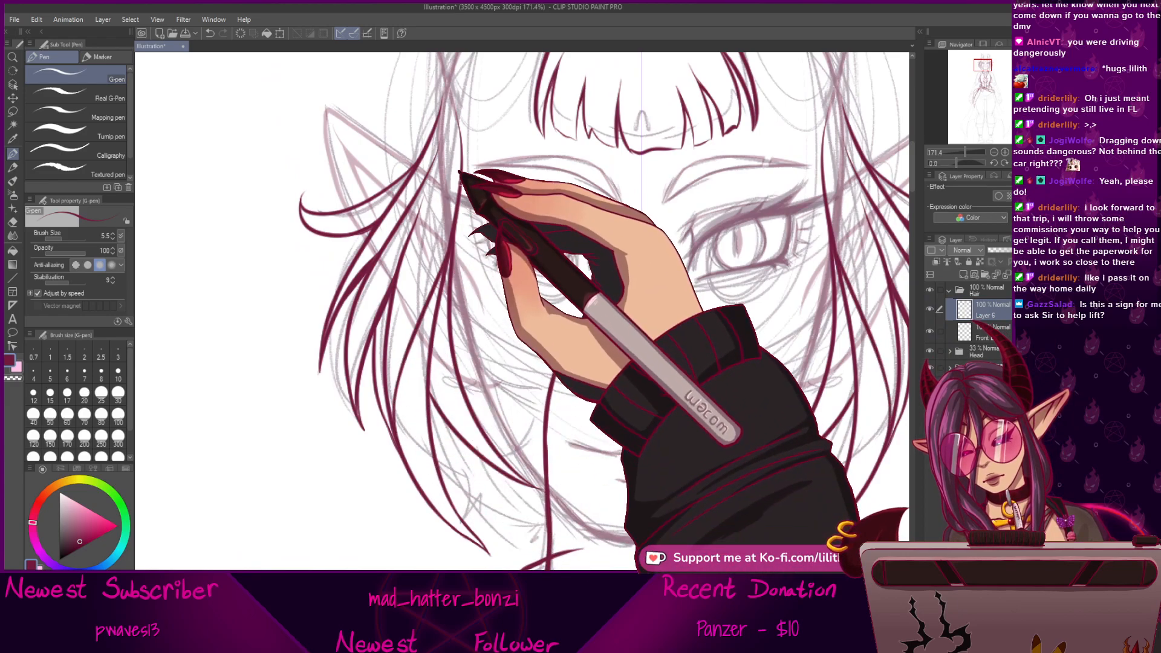
left_click_drag(461, 173, 500, 215)
left_click_drag(619, 195, 674, 207)
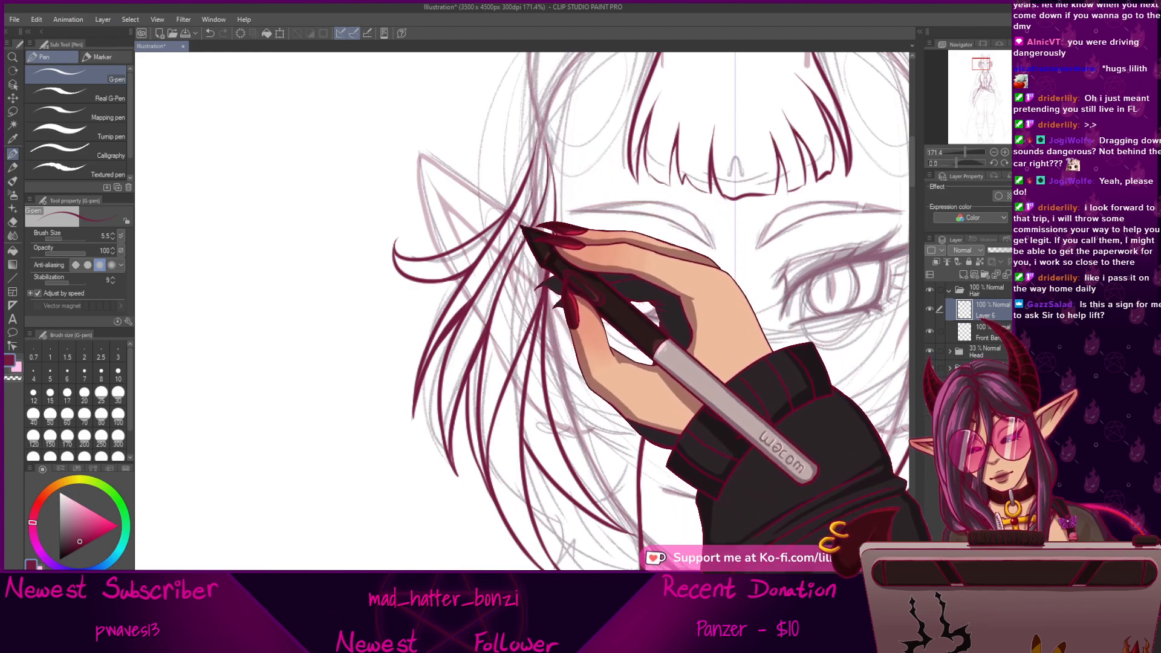
Erase the overlapping line ends where the side strands meet over the ear, and return to the G-pen.
left_click(13, 222)
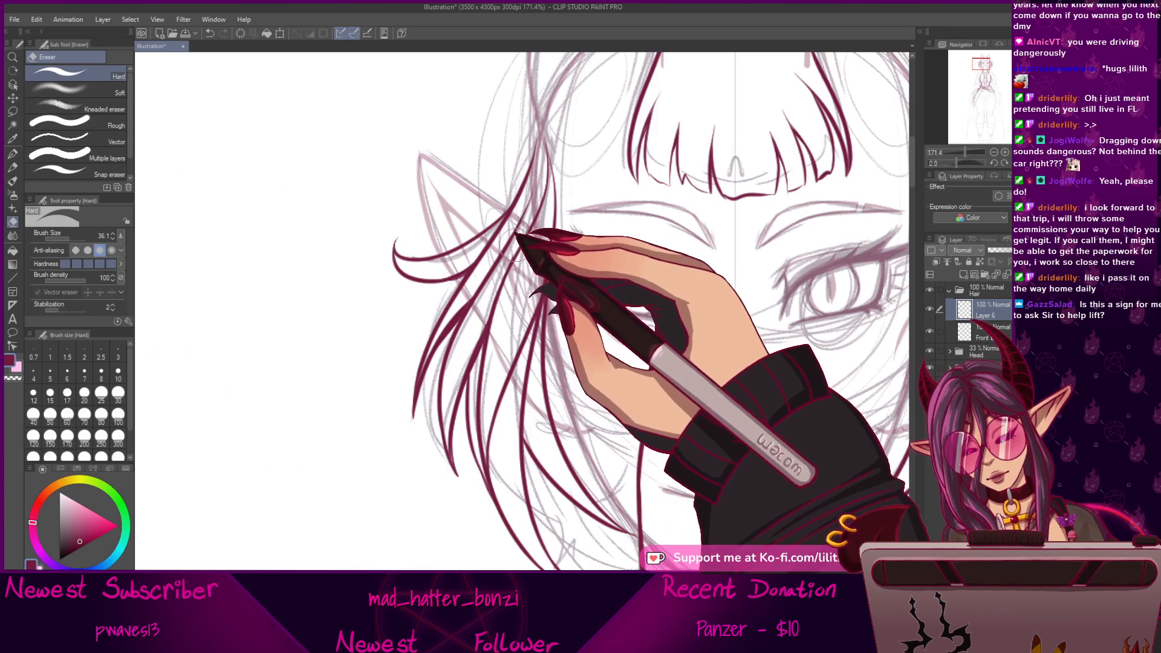
left_click_drag(870, 327, 685, 362)
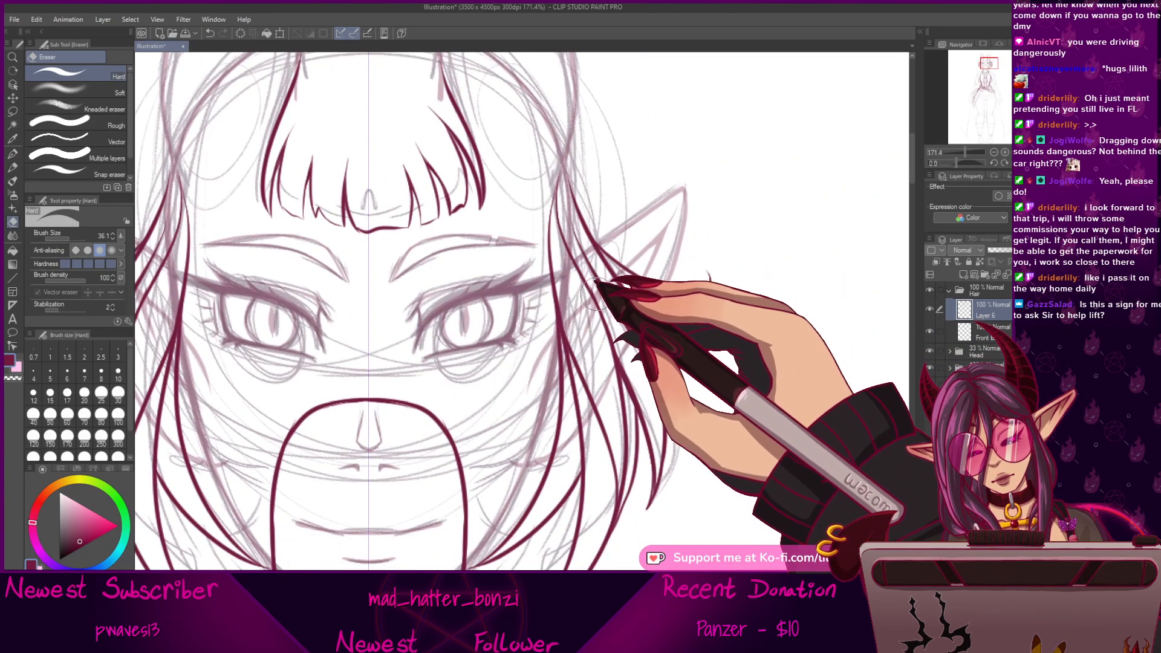
left_click_drag(439, 386, 679, 385)
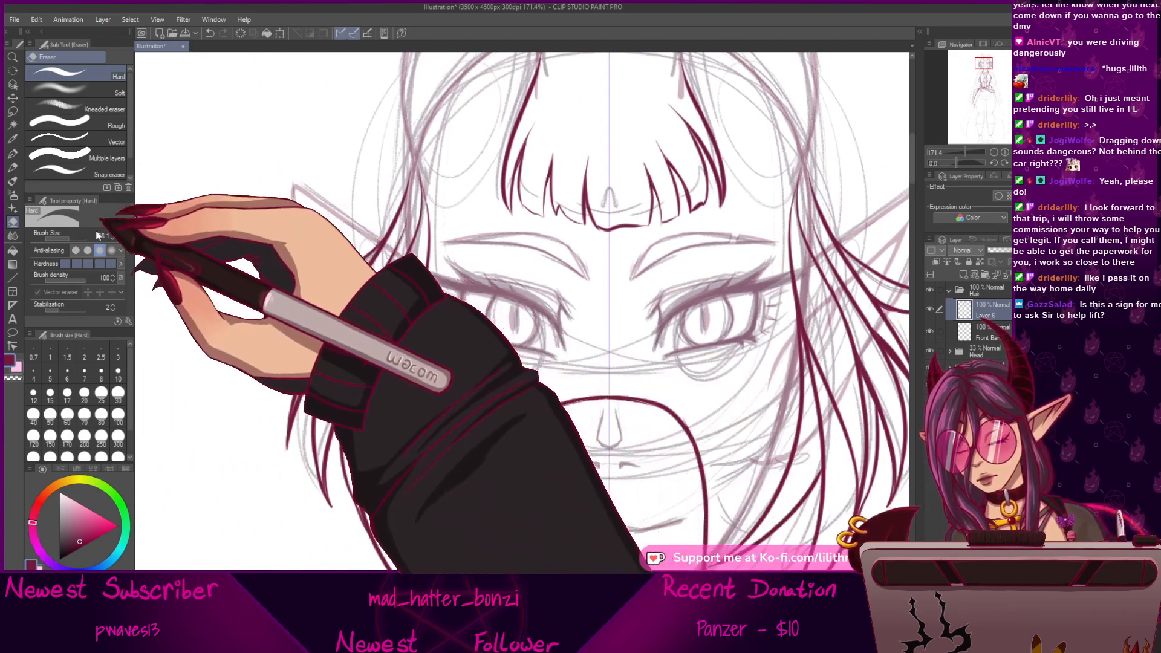
left_click(13, 154)
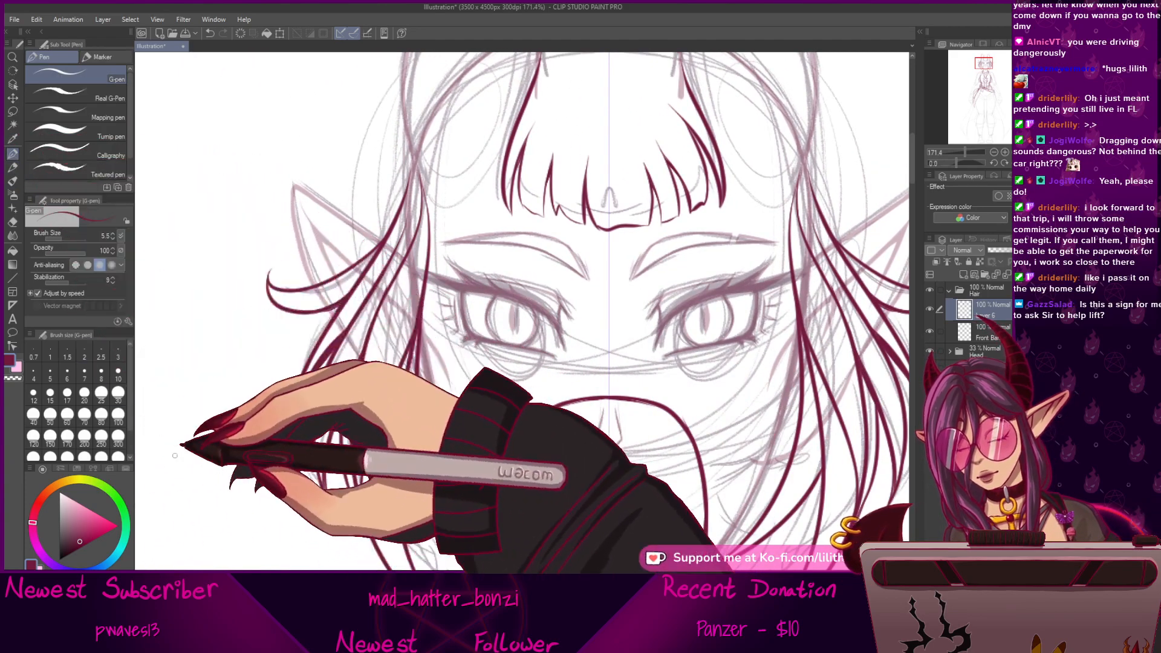
left_click_drag(714, 484, 756, 349)
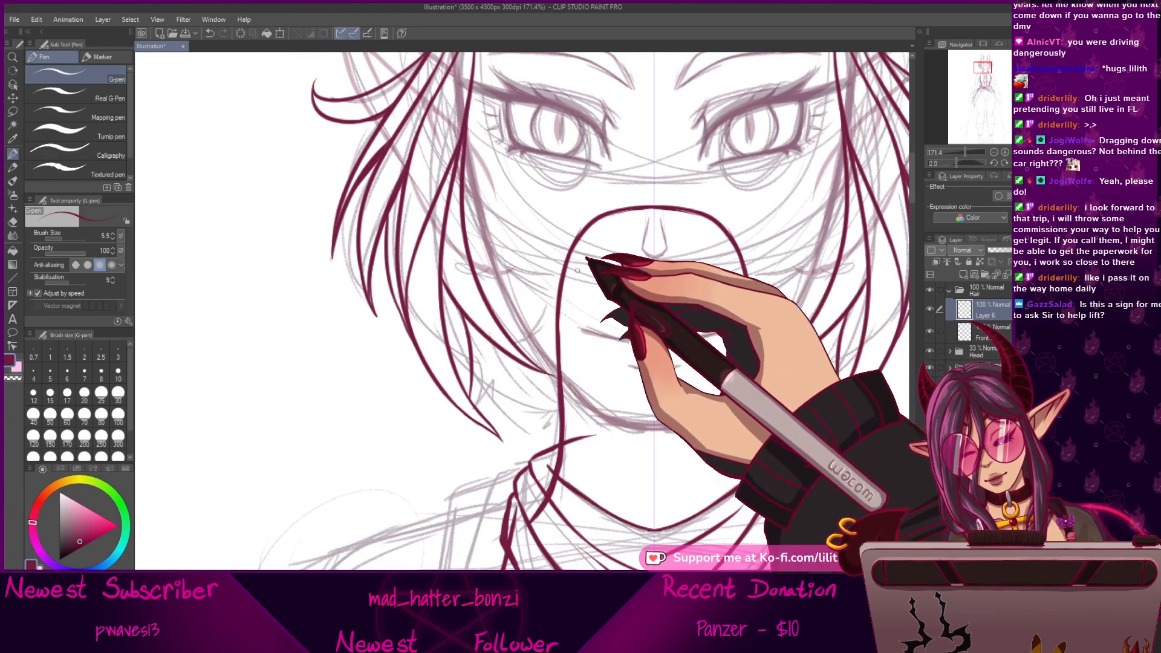
Examine the inked side hair on both sides of the face, at close range and with the whole head in view.
mouse_move(883, 278)
left_mouse_down()
mouse_move(825, 213)
mouse_move(818, 302)
left_mouse_up()
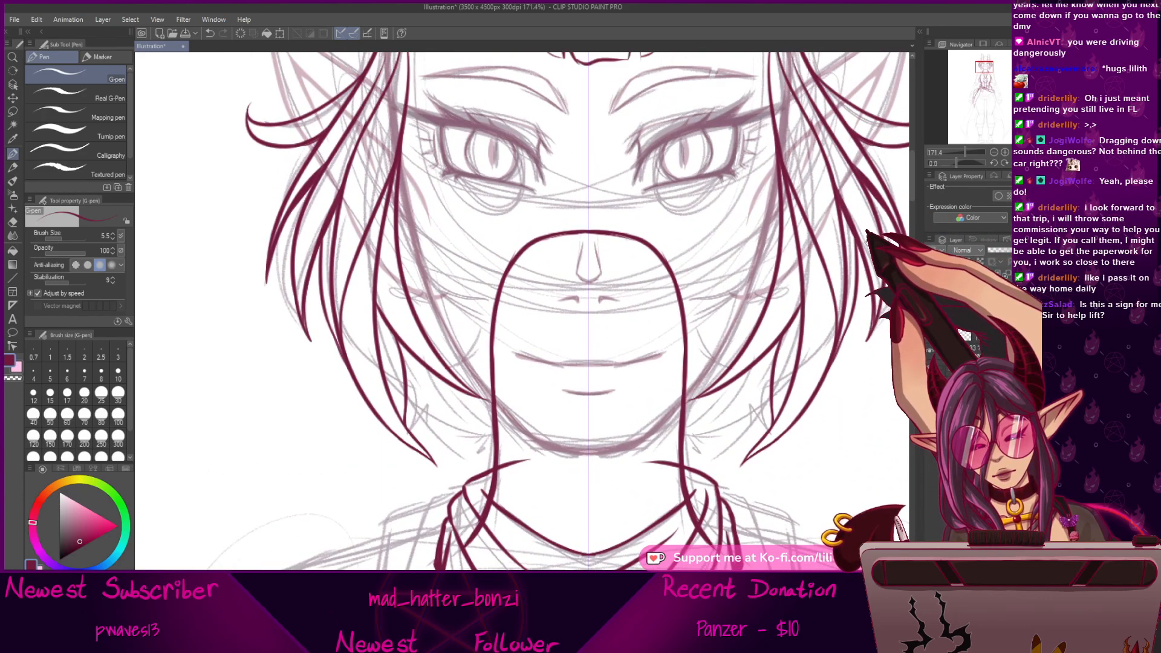
left_click_drag(807, 236, 820, 333)
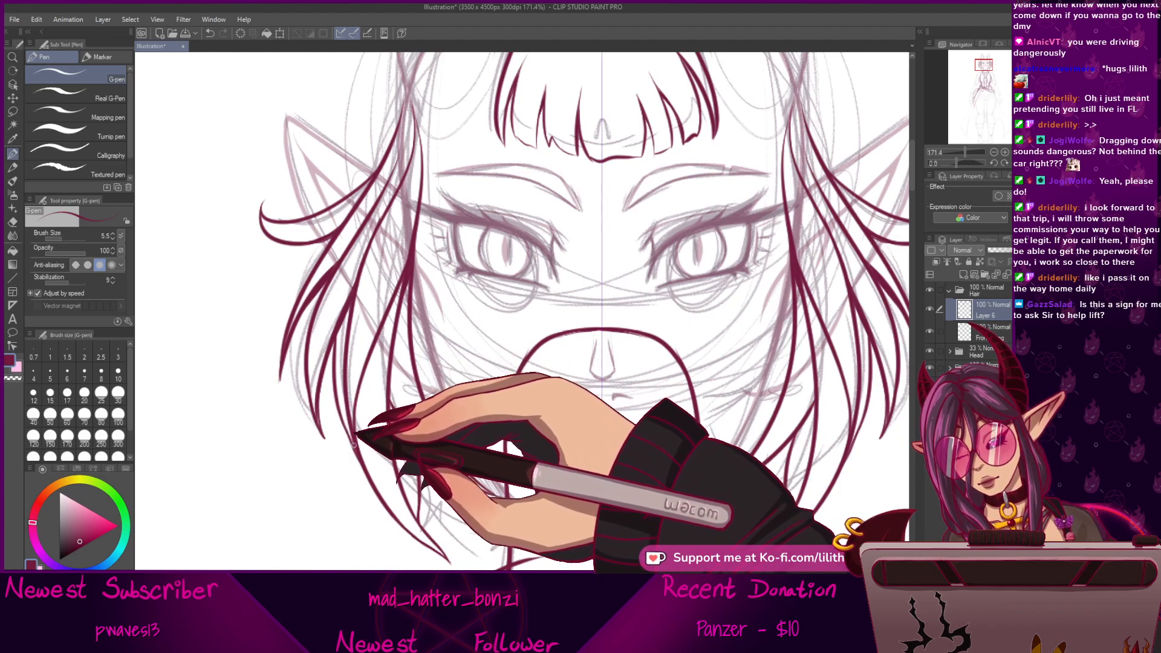
left_click_drag(452, 311, 434, 278)
left_click_drag(965, 152, 963, 152)
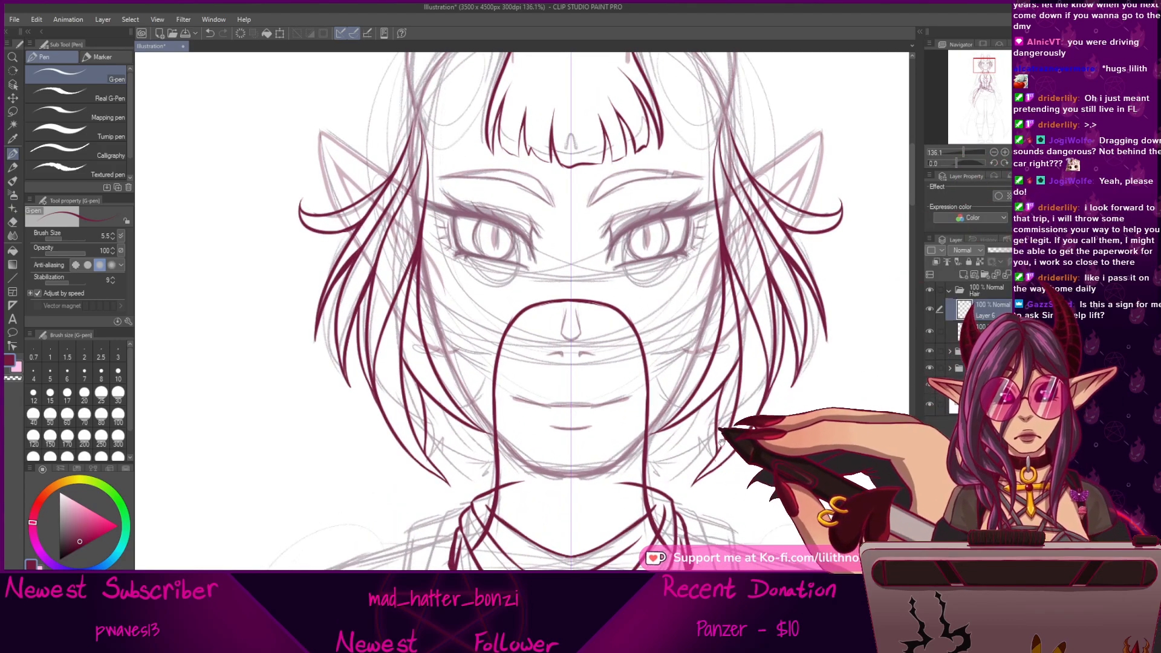
left_click_drag(719, 440, 665, 386)
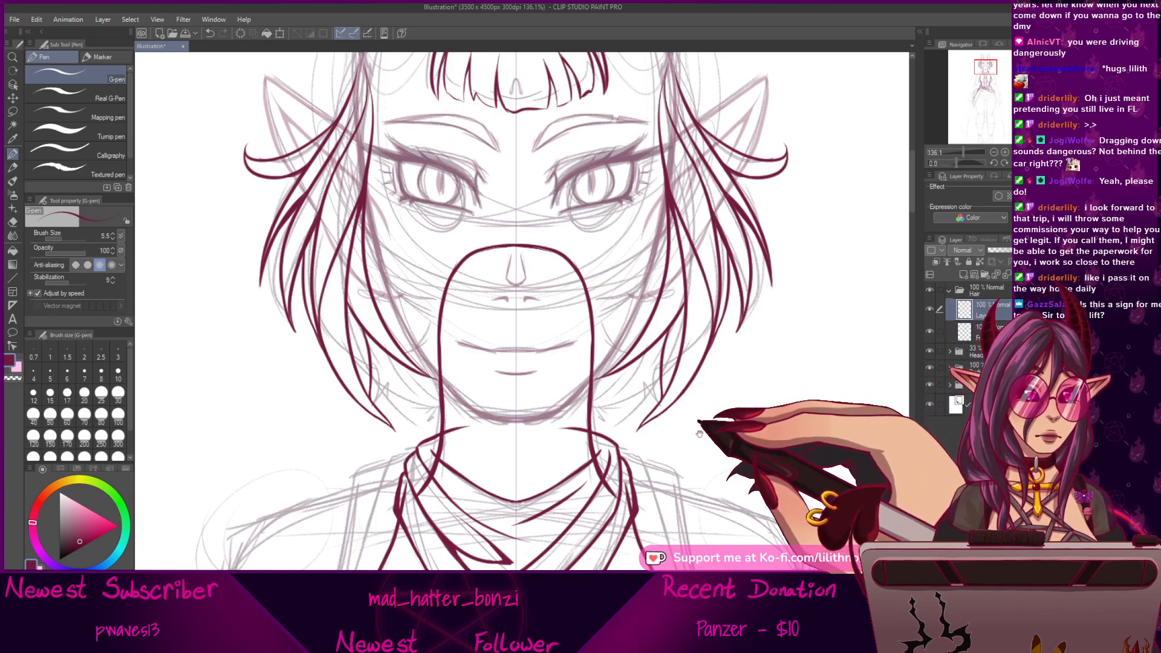
left_click_drag(684, 462, 718, 547)
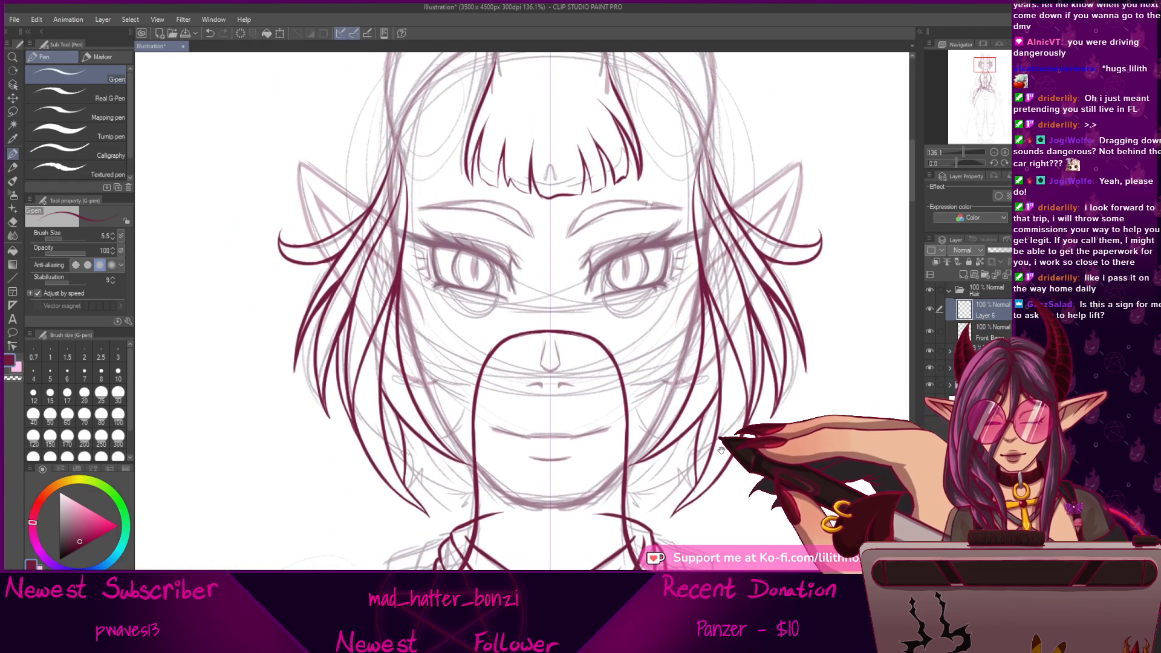
left_click_drag(726, 482, 702, 482)
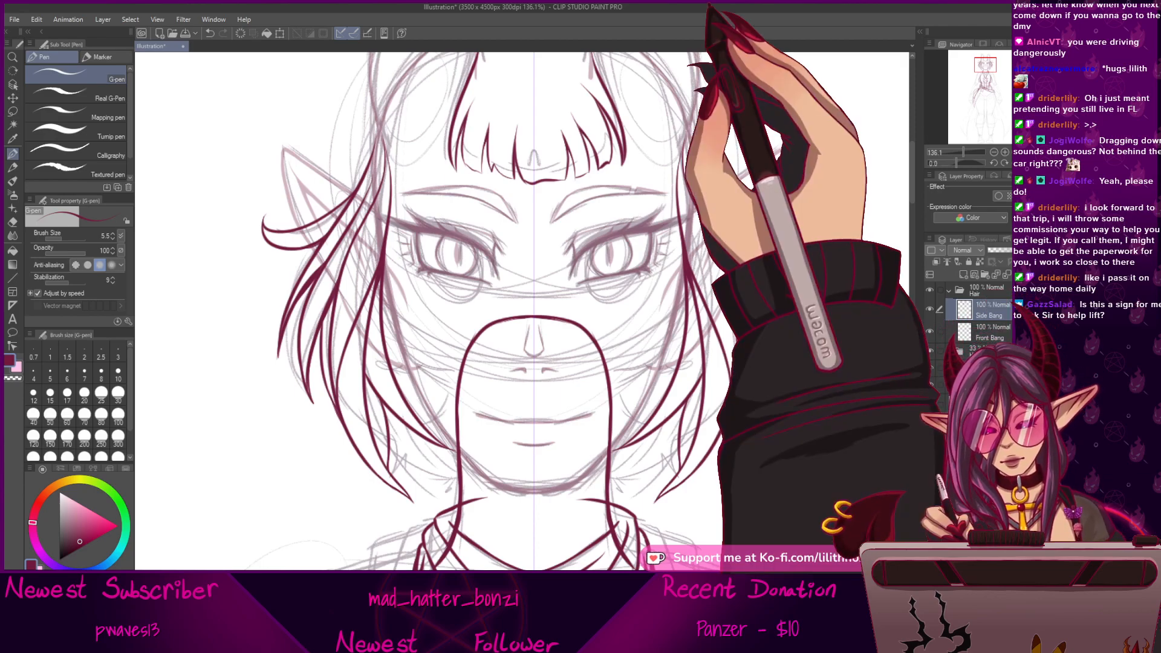
Lower the opacity of the Side Bang layer to 34% so it serves as a faint guide for more hair.
left_click_drag(601, 194, 601, 354)
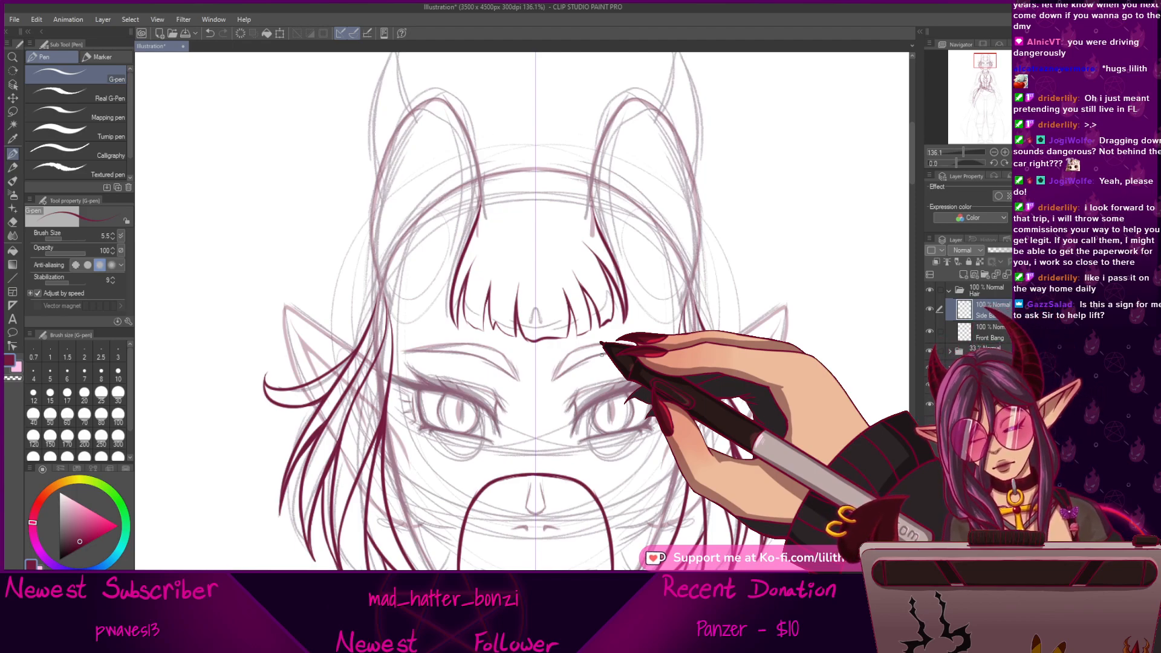
left_click_drag(601, 354, 633, 185)
left_click_drag(774, 372, 772, 394)
left_click(949, 407)
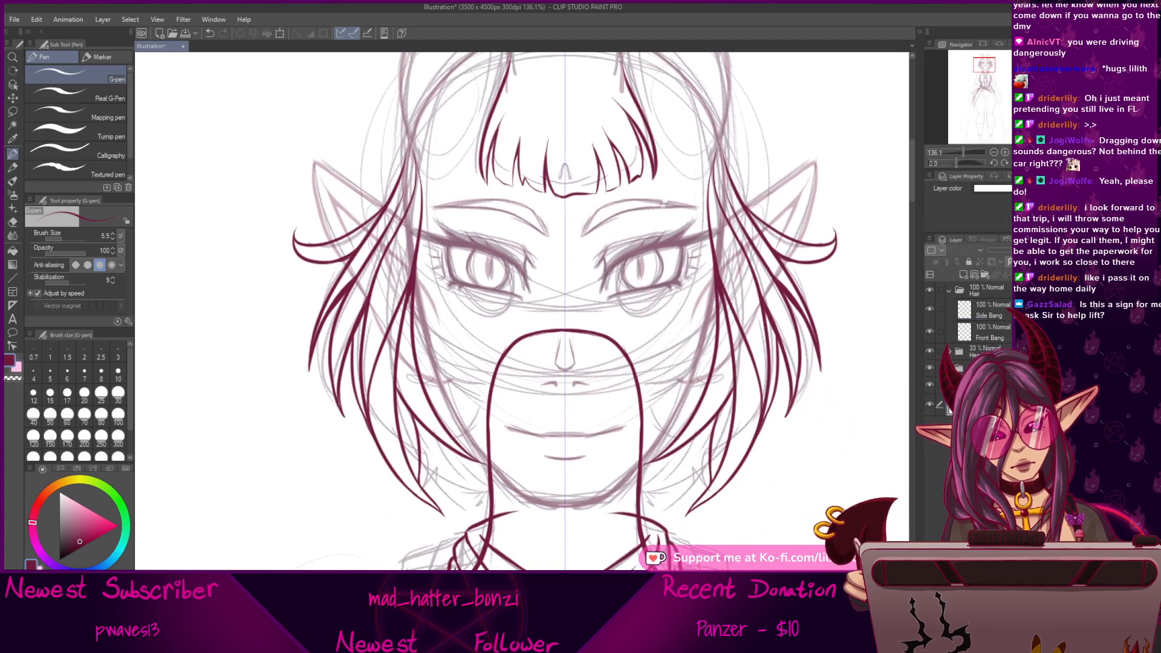
left_click_drag(630, 525, 690, 449)
left_click_drag(1009, 250, 997, 250)
left_click_drag(760, 466, 729, 474)
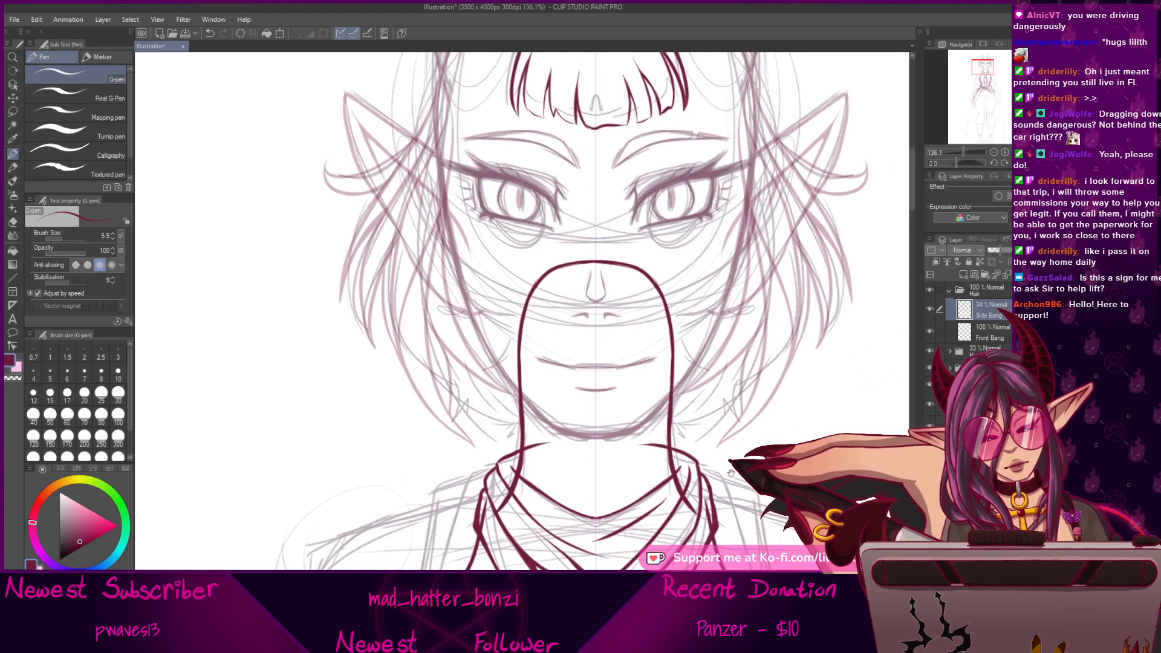
Ink the mirrored lower back hair, curving from the cheek-side strands into jagged tips that meet beneath the chin.
left_click_drag(642, 395, 653, 385)
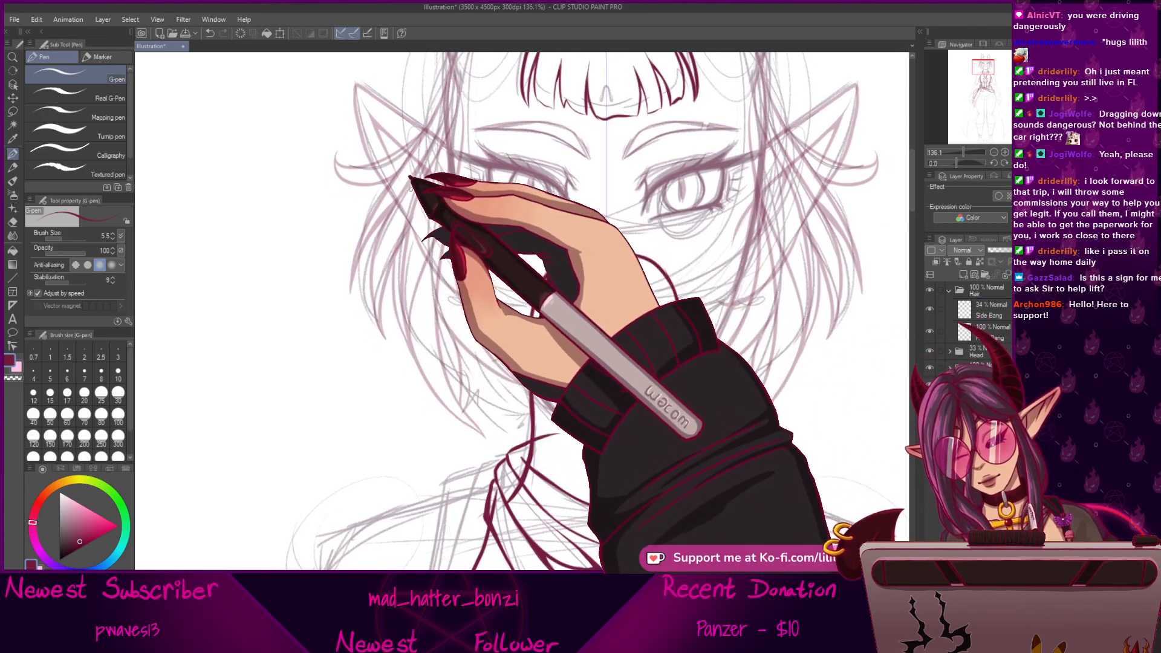
mouse_move(410, 303)
left_mouse_down()
mouse_move(418, 355)
mouse_move(441, 371)
left_mouse_up()
key("ctrl+z")
left_click_drag(413, 308, 462, 379)
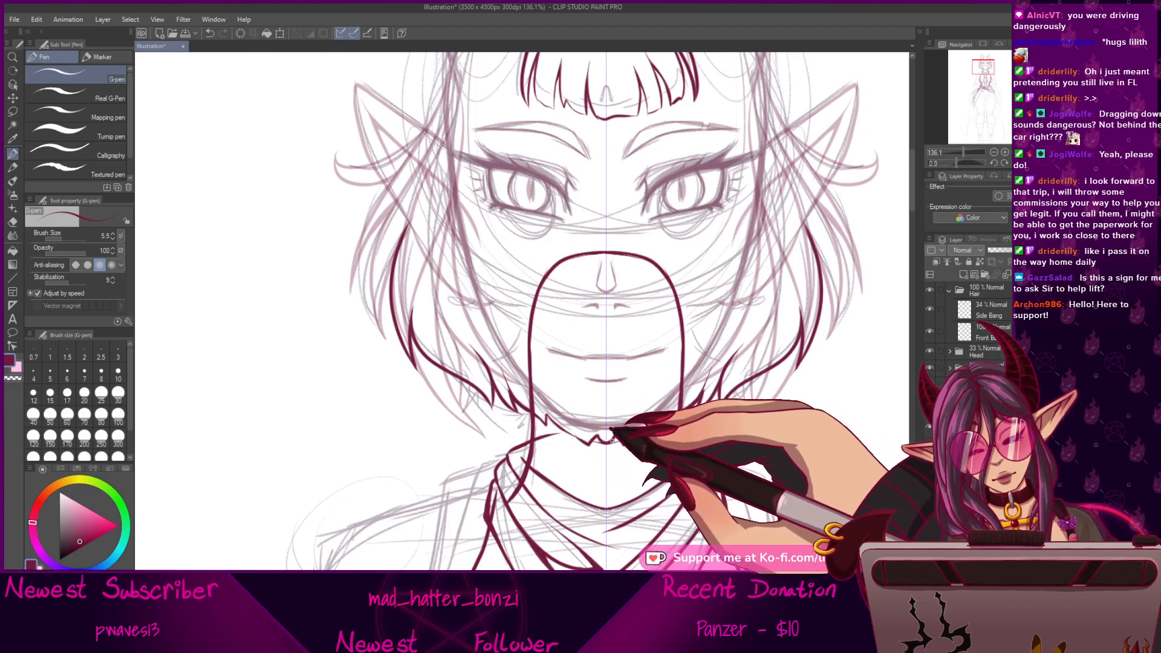
left_click_drag(699, 420, 659, 423)
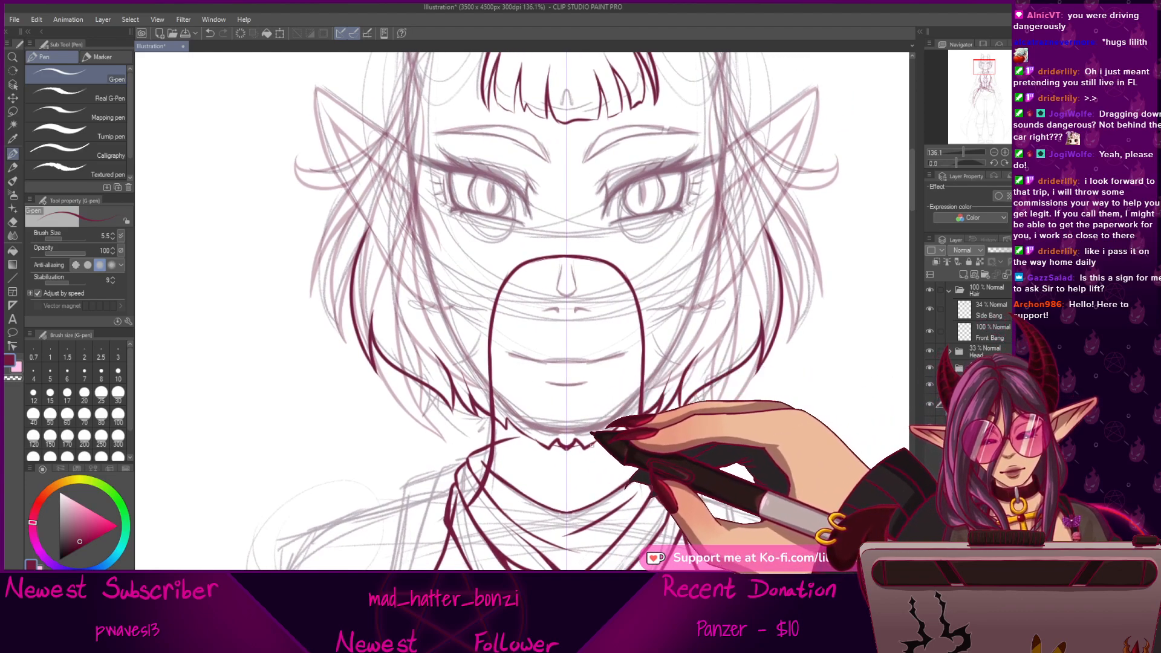
Ink one long outer hair line from the temple past the ear down to the curve of the back hair.
left_click_drag(674, 363, 663, 409)
left_click_drag(538, 348, 575, 423)
left_click_drag(501, 307, 601, 288)
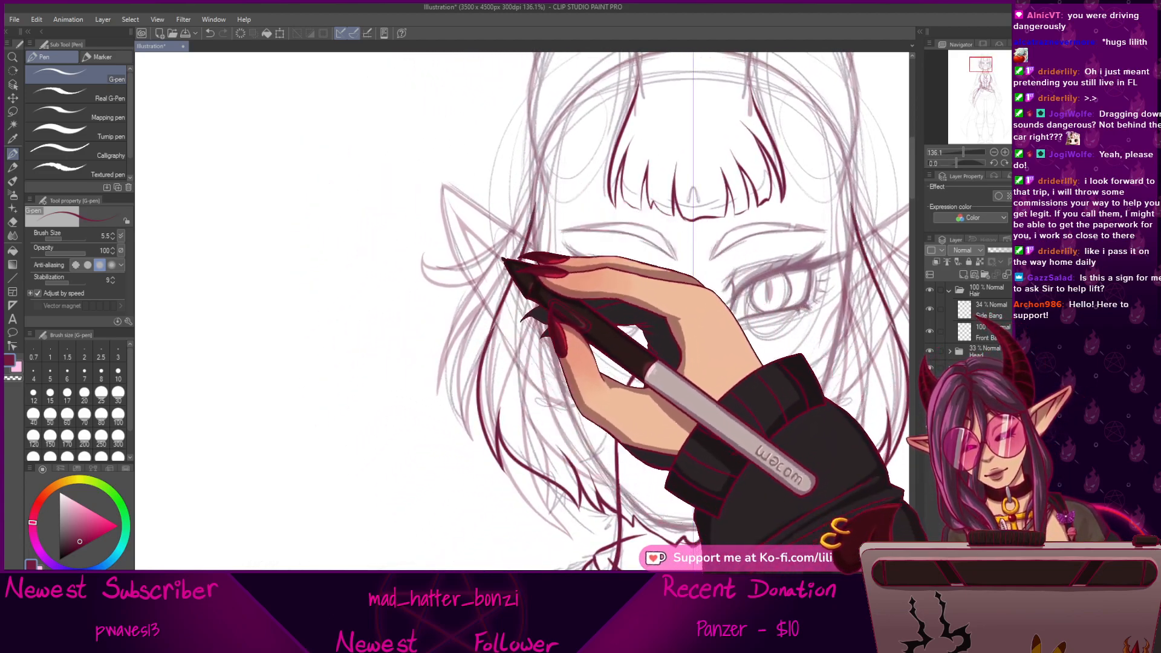
left_click_drag(539, 188, 496, 320)
key("ctrl+z")
left_click_drag(540, 183, 488, 357)
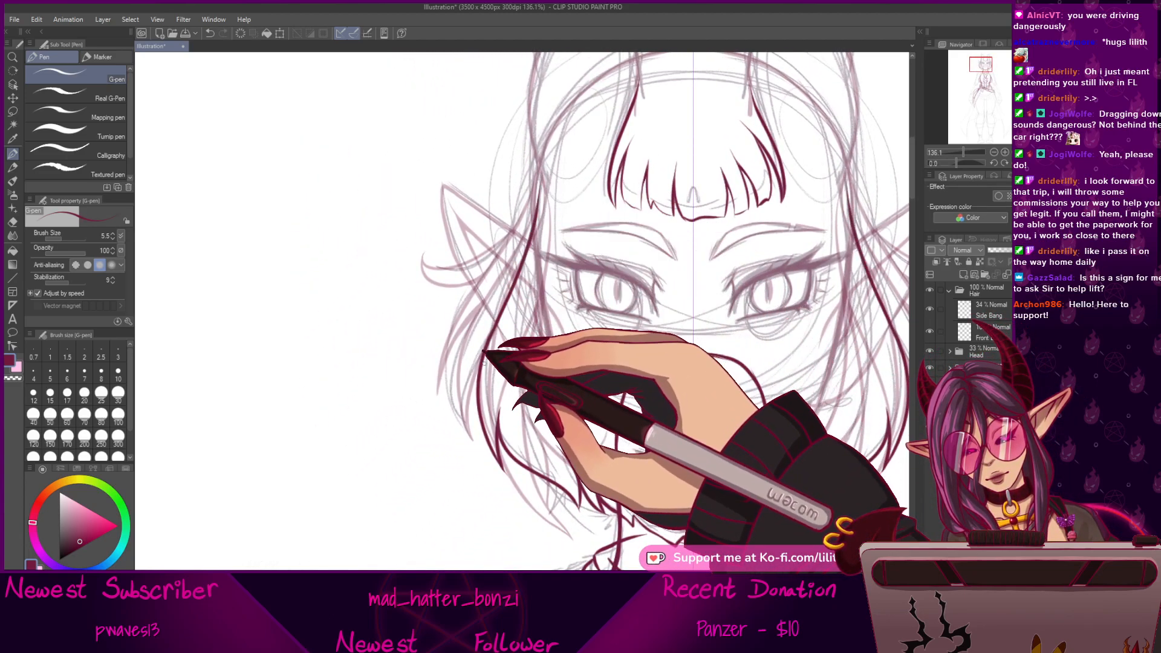
left_click_drag(891, 309, 757, 294)
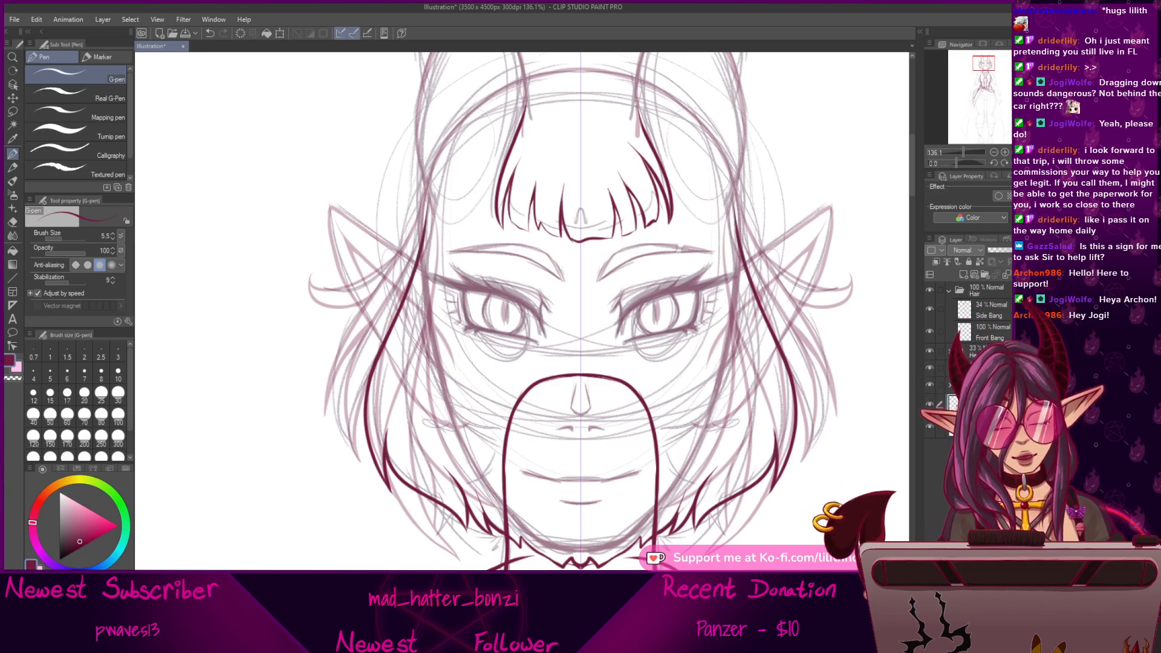
Raise the opacity of the Head folder to 100% so the face, ears and horns show at full strength.
left_click_drag(708, 618, 719, 447)
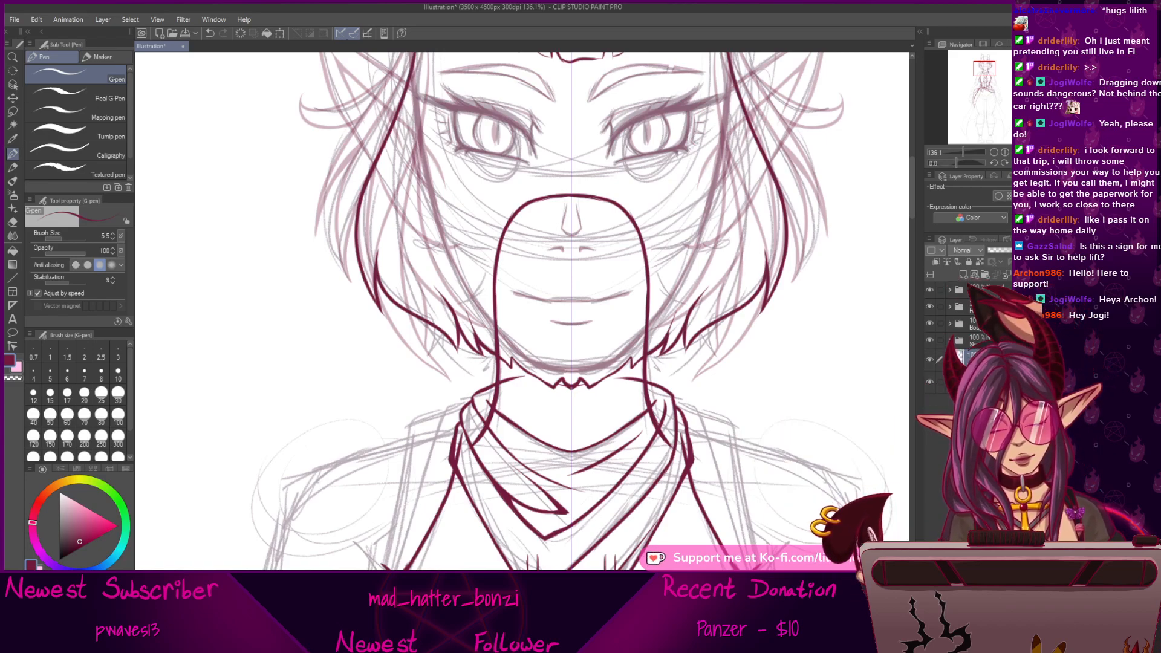
scroll(521, 311, "up", 3)
scroll(522, 311, "up", 4)
scroll(522, 311, "down", 3)
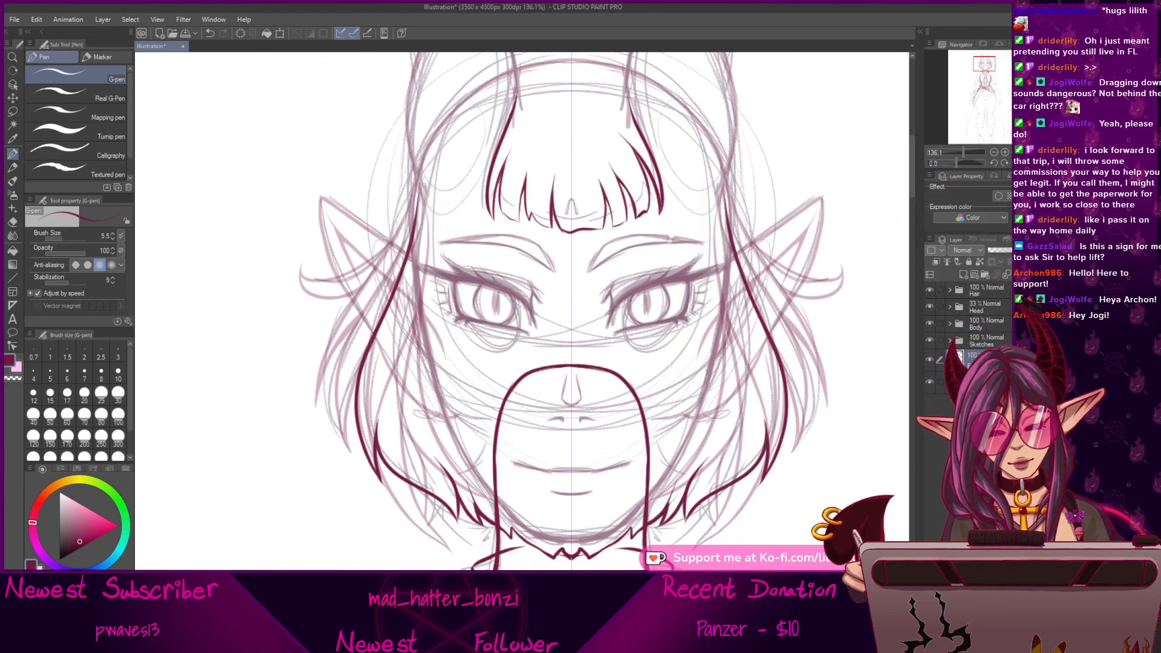
scroll(522, 310, "up", 5)
scroll(522, 311, "down", 4)
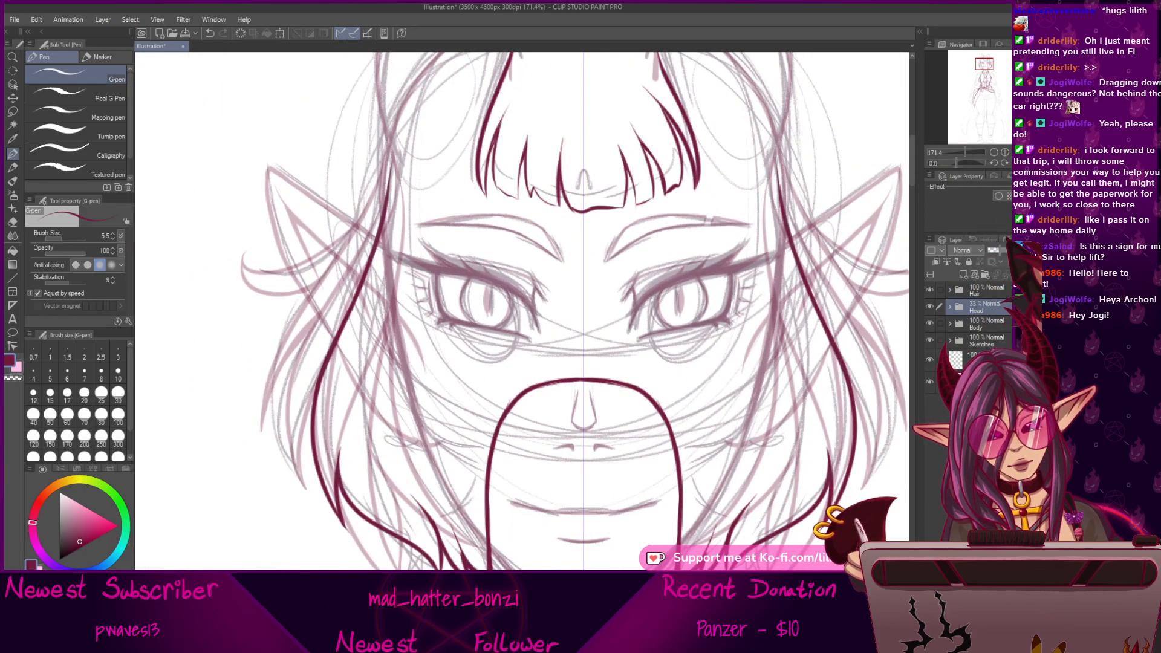
left_click_drag(1002, 249, 1024, 249)
left_click_drag(674, 506, 683, 303)
left_click_drag(741, 491, 674, 567)
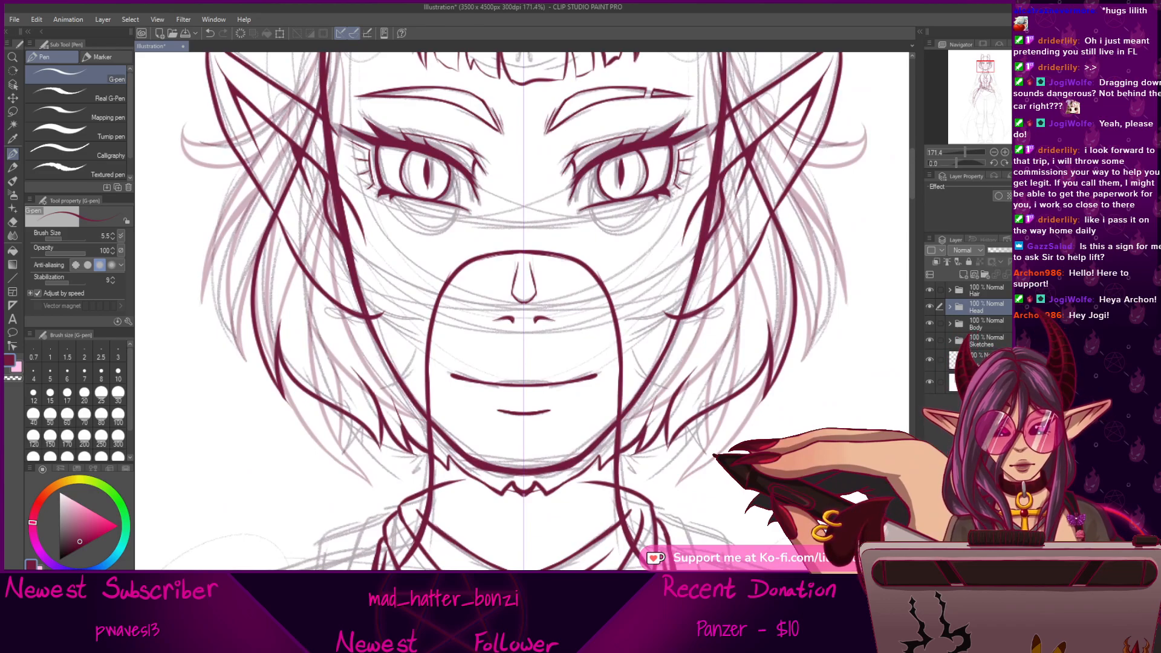
Hide the Sketches and Body folders to check the head line art up to the horns, and show them again.
left_click(929, 341)
mouse_move(714, 378)
left_mouse_down()
mouse_move(719, 461)
mouse_move(753, 490)
mouse_move(758, 429)
left_mouse_up()
left_click(930, 324)
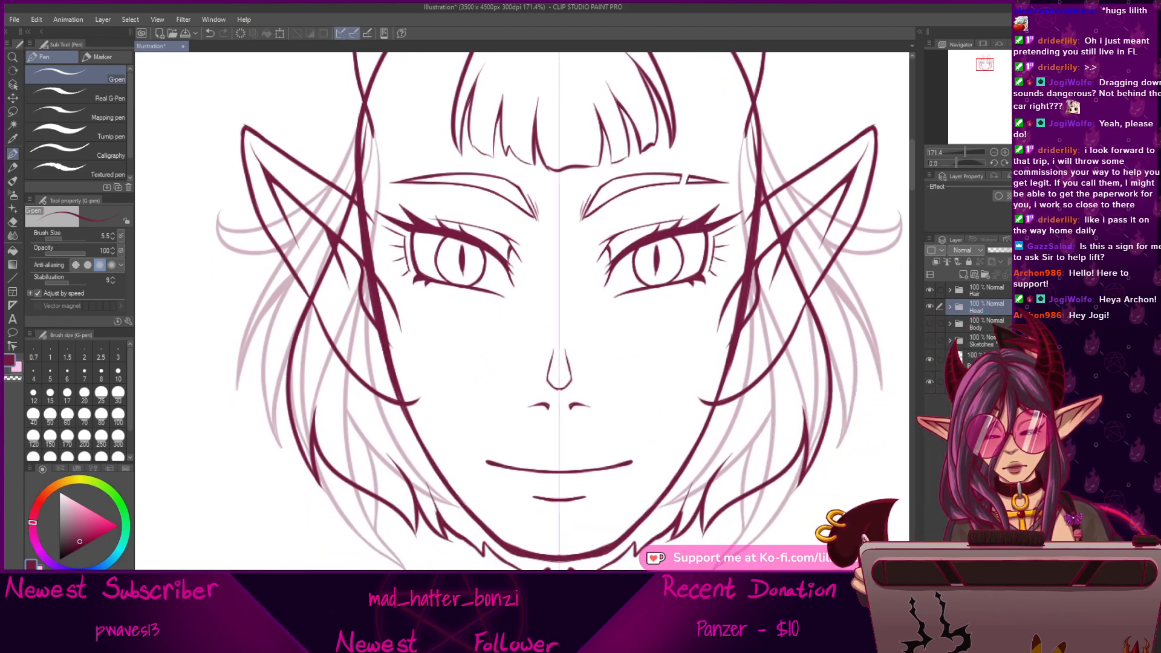
left_click_drag(778, 295, 800, 561)
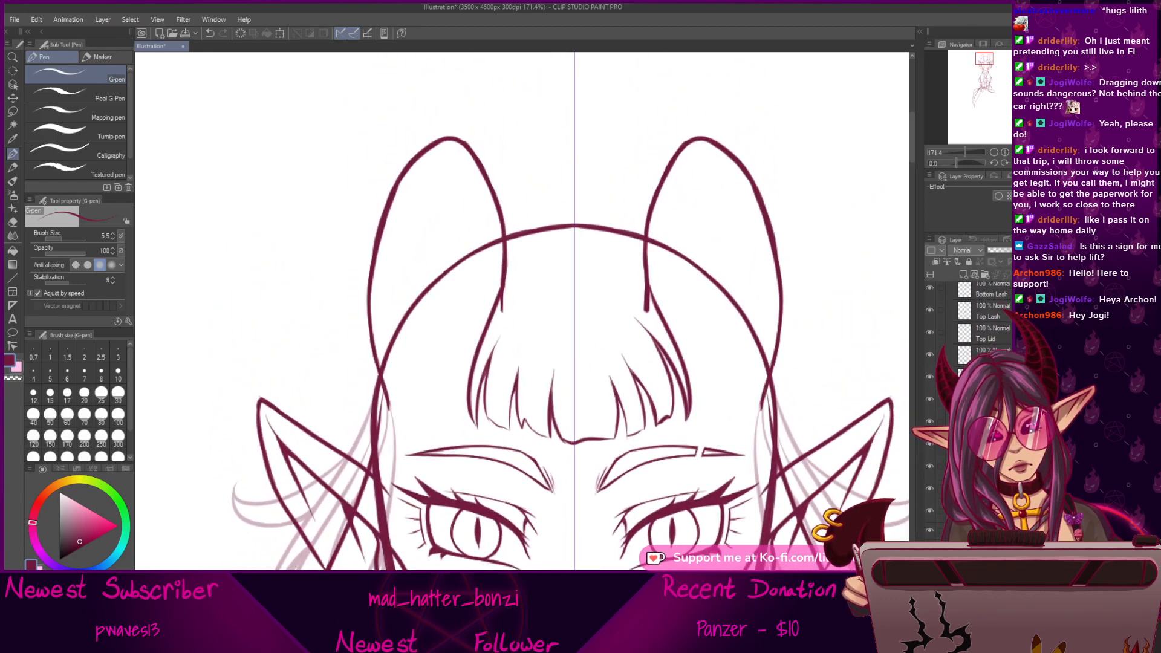
left_click(927, 532)
scroll(982, 324, "up", 1)
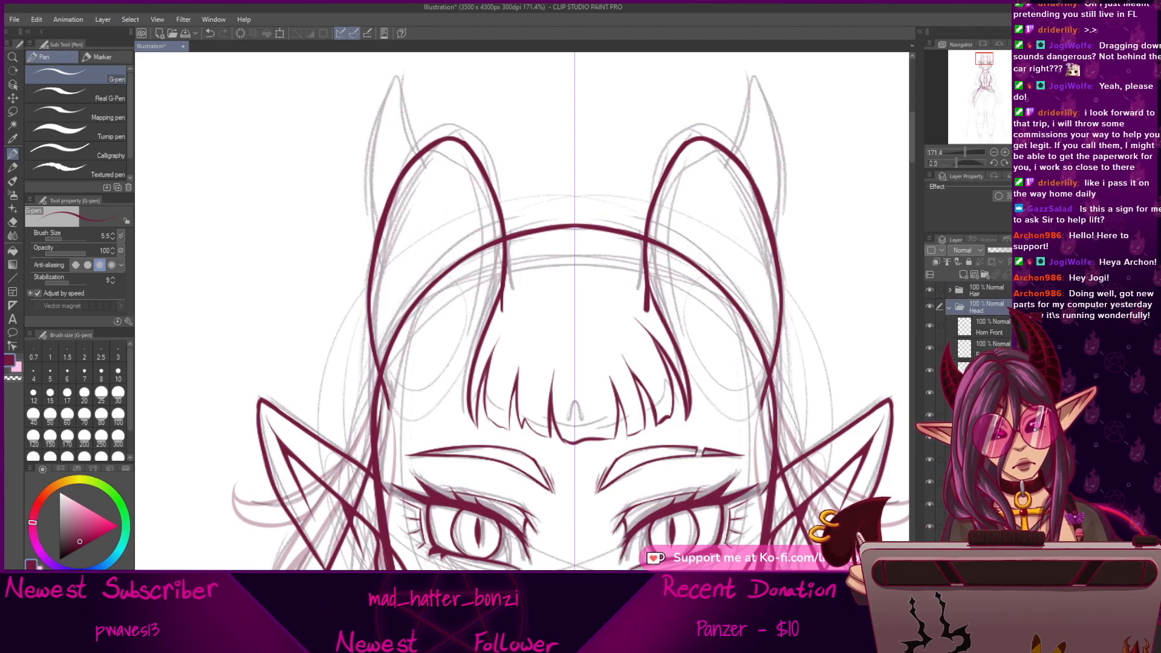
Ink the mirrored pointed horn tips on a layer below Horn Front, closing each into a teardrop over the front horn curve.
left_click(983, 324)
mouse_move(650, 355)
left_mouse_down()
mouse_move(640, 461)
mouse_move(612, 483)
left_mouse_up()
left_click_drag(552, 315, 708, 289)
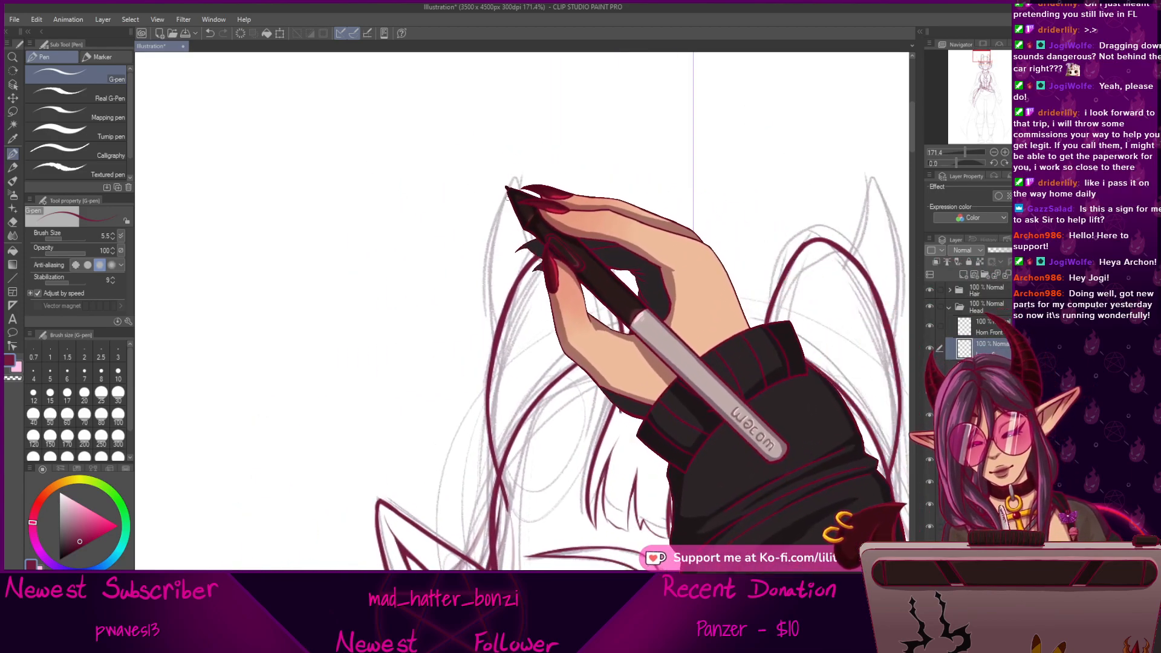
left_click_drag(517, 175, 479, 287)
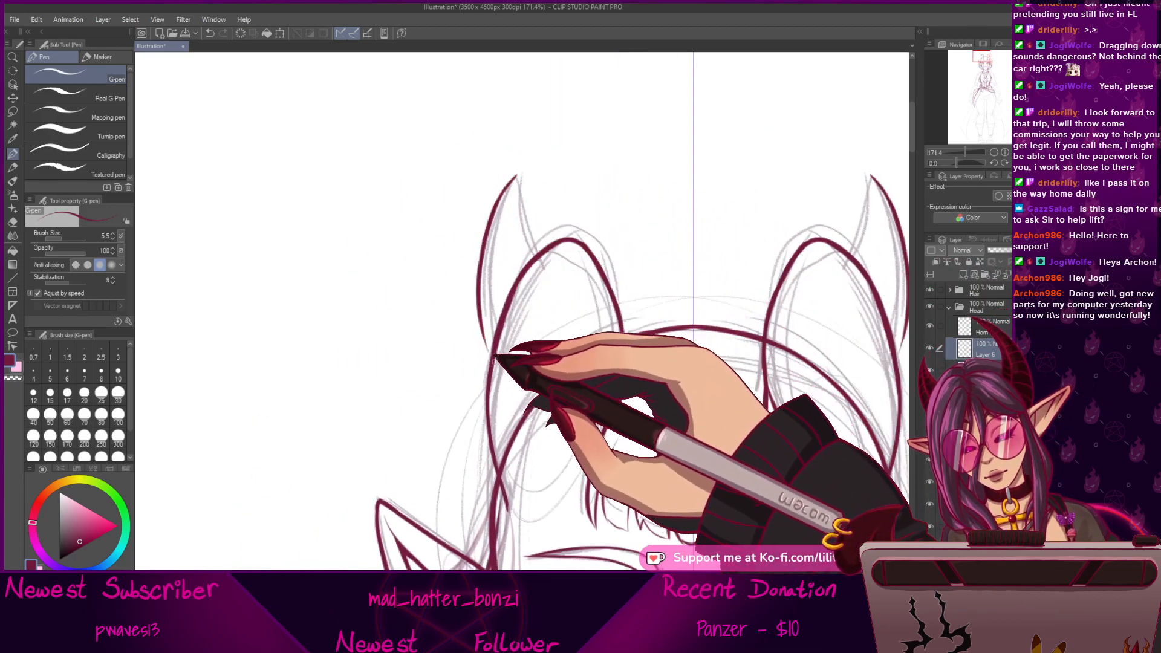
mouse_move(517, 175)
left_mouse_down()
mouse_move(556, 307)
mouse_move(532, 370)
left_mouse_up()
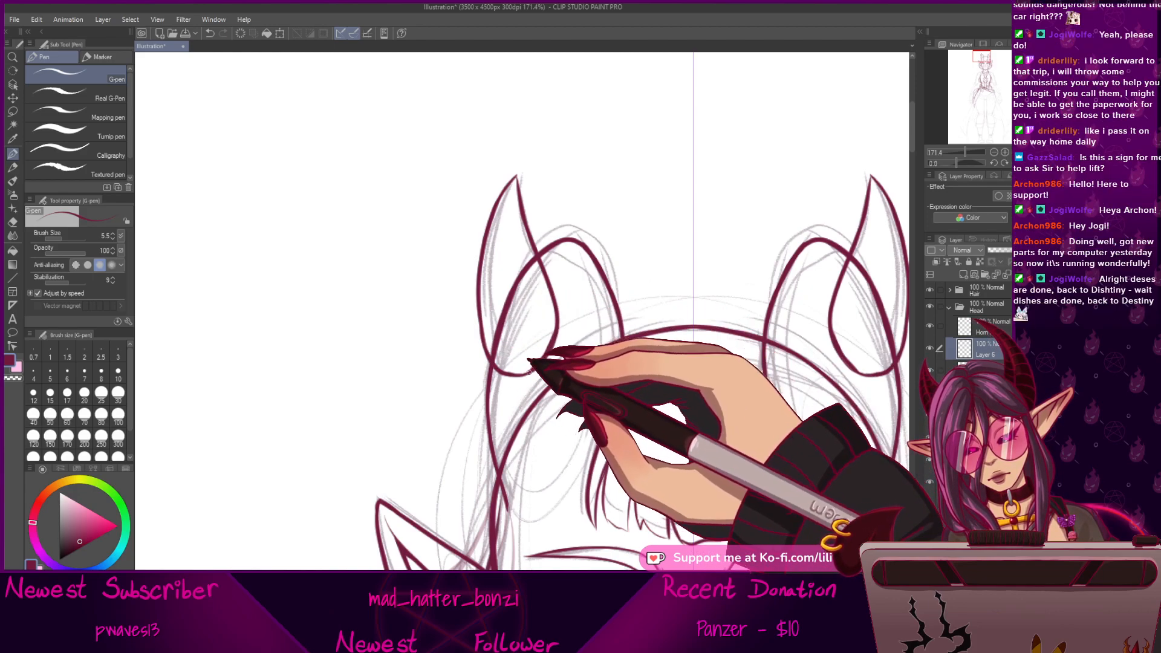
mouse_move(758, 465)
left_mouse_down()
mouse_move(622, 386)
mouse_move(725, 438)
mouse_move(695, 397)
mouse_move(692, 471)
left_mouse_up()
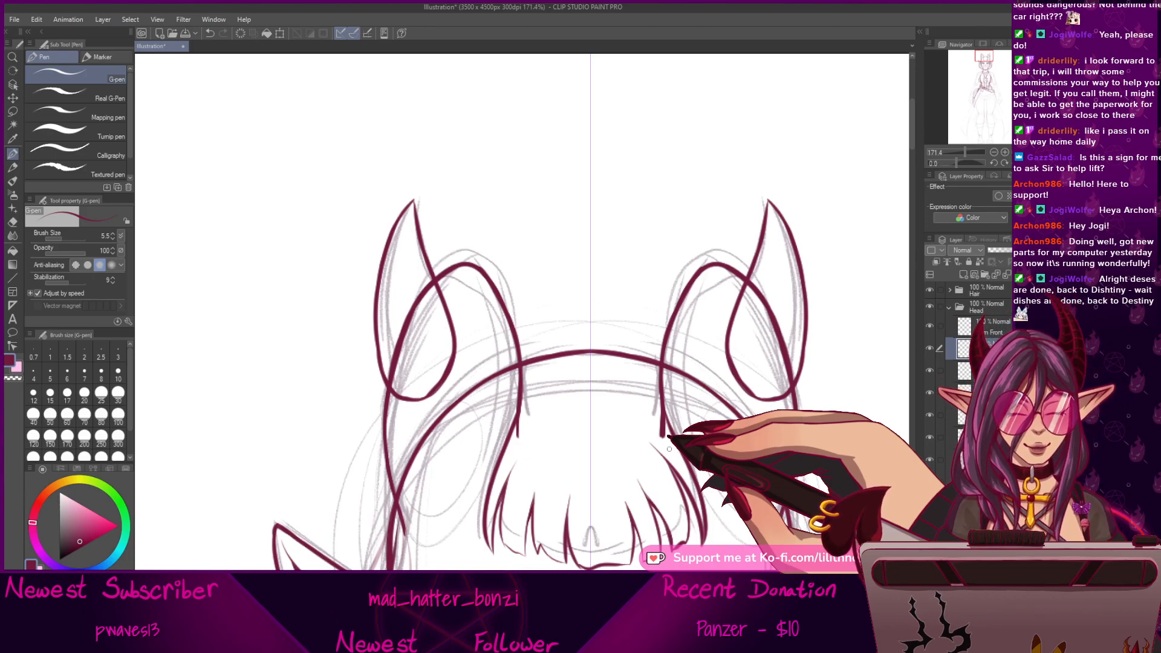
Restore the Side Bang layer to 100% opacity.
key("ctrl+minus")
left_click_drag(774, 623, 745, 387)
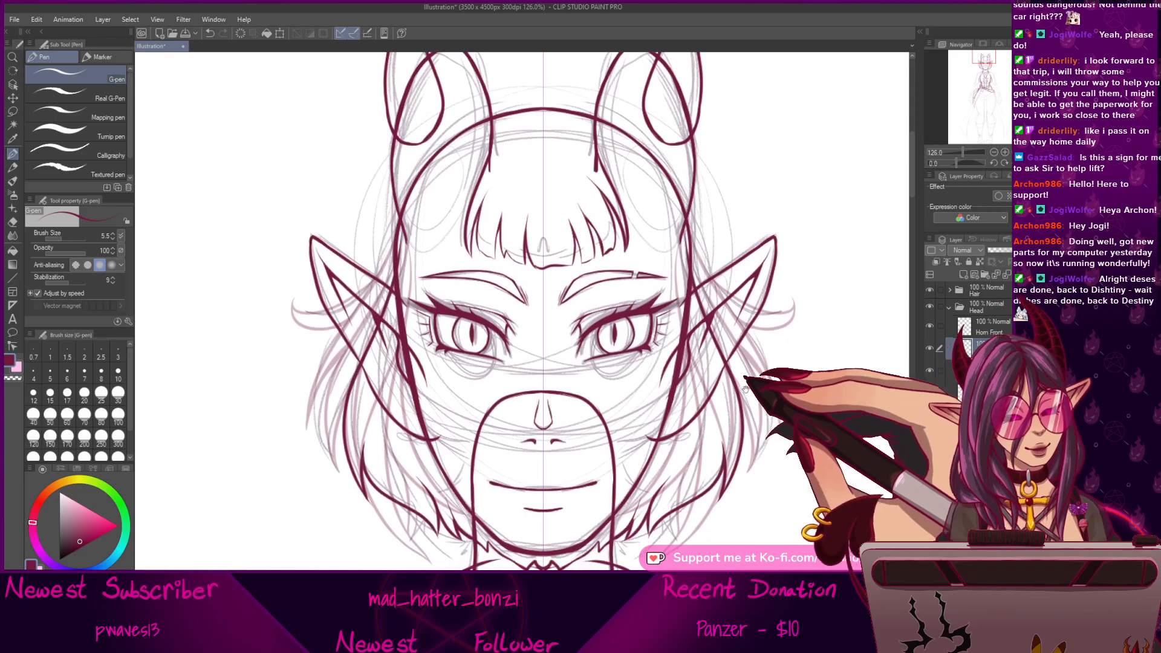
mouse_move(684, 564)
left_mouse_down()
mouse_move(680, 474)
mouse_move(692, 534)
left_mouse_up()
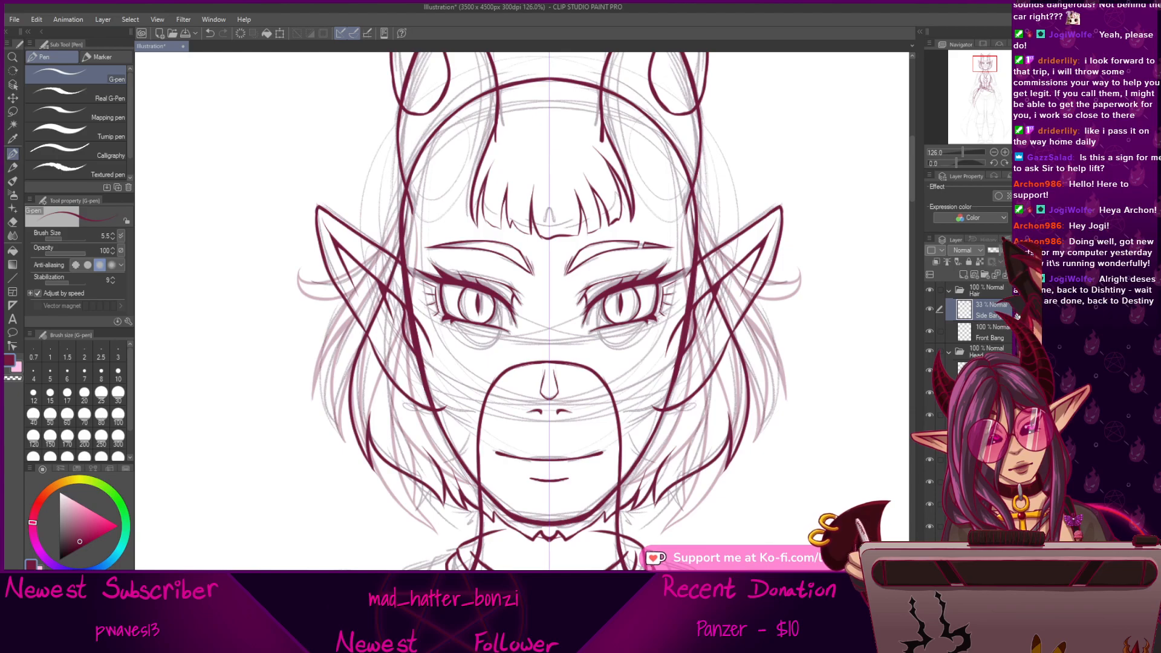
left_click_drag(999, 250, 1022, 250)
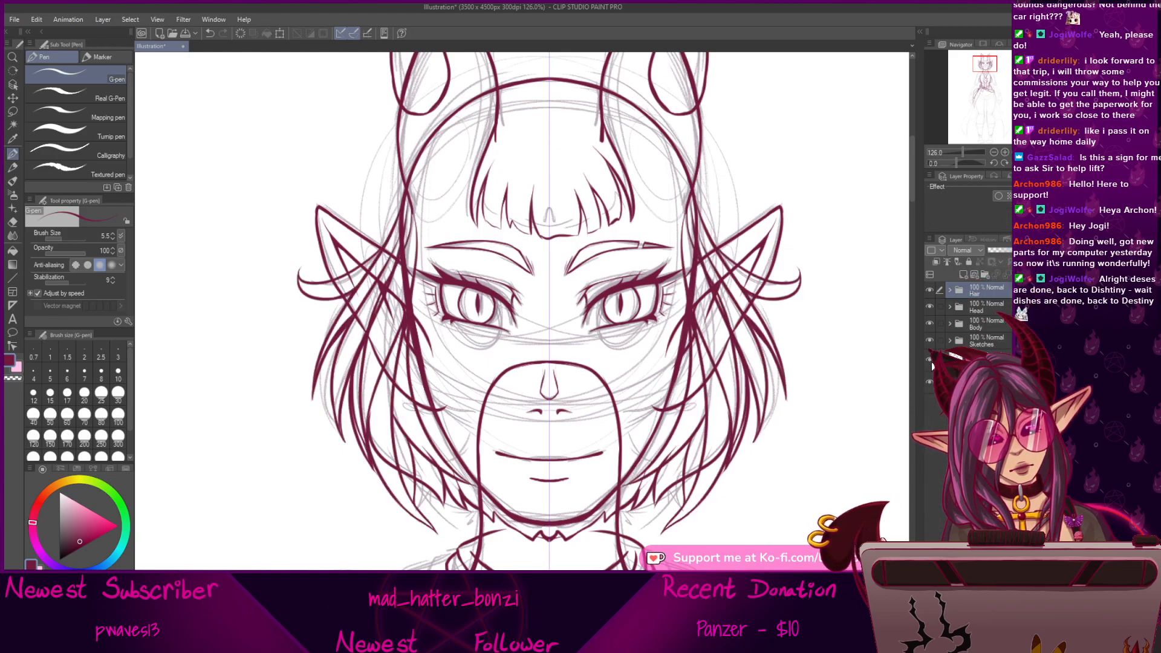
Hide the Sketches folder to review the clean line art of the face and hair, and show it again.
left_click(929, 341)
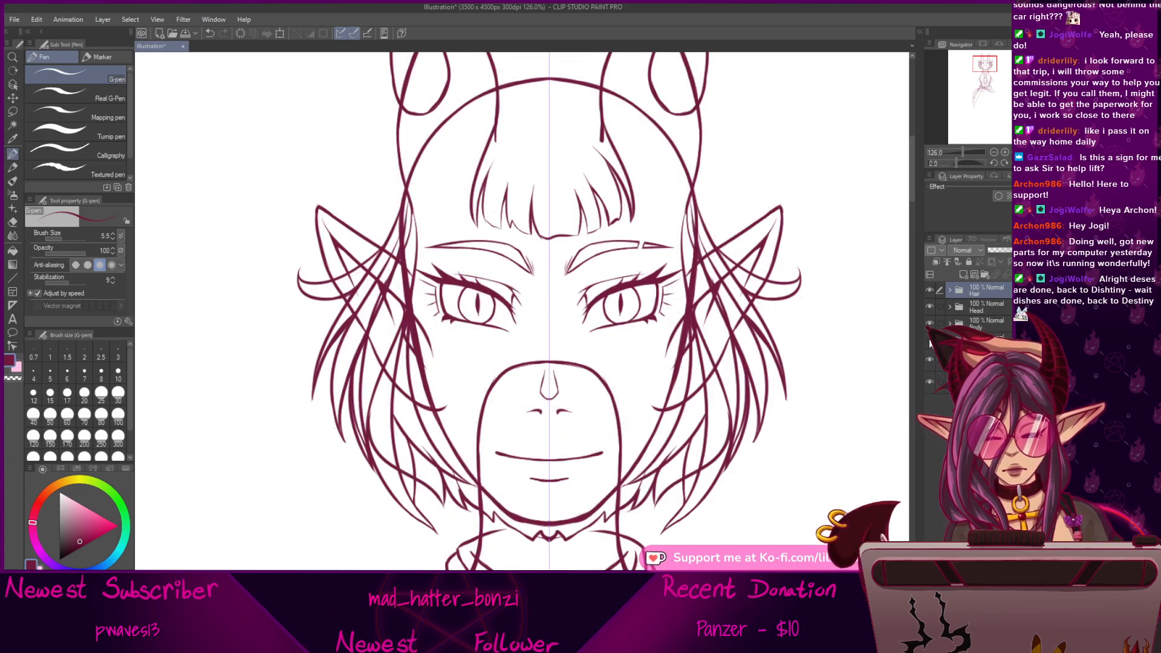
mouse_move(876, 351)
left_mouse_down()
mouse_move(865, 408)
mouse_move(871, 380)
mouse_move(797, 376)
mouse_move(803, 467)
mouse_move(813, 391)
left_mouse_up()
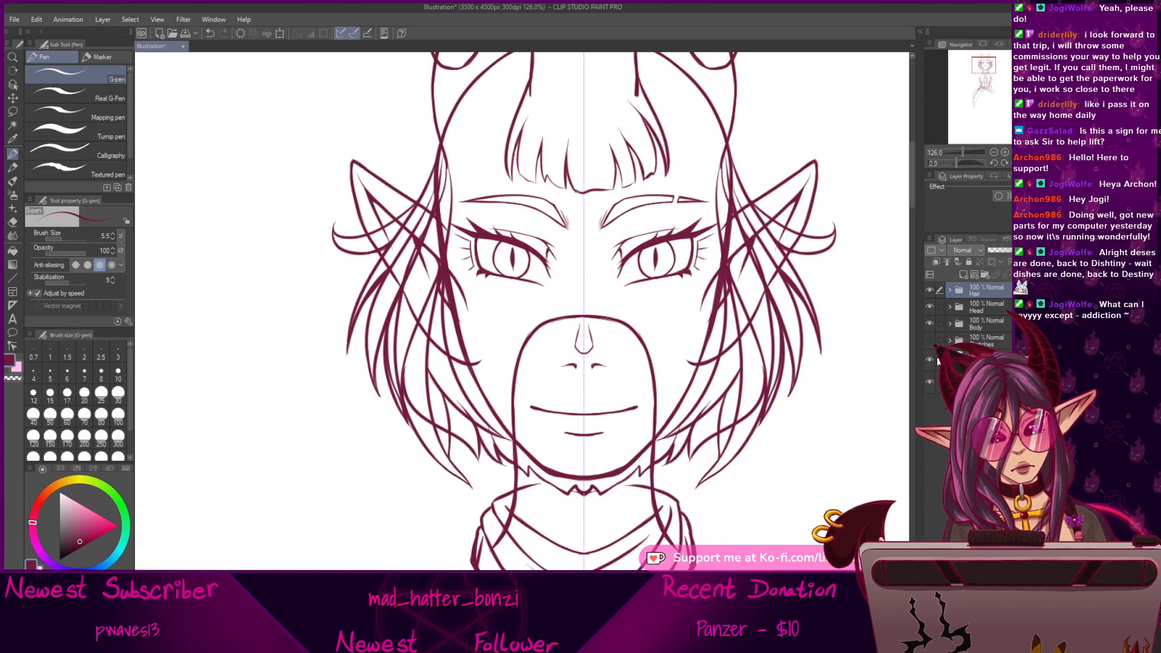
left_click(929, 341)
Fade the Neckerchief layer to 34% opacity and start a new line-art layer in the Body folder for the neck and shoulders.
mouse_move(861, 562)
left_mouse_down()
mouse_move(861, 382)
mouse_move(880, 248)
left_mouse_up()
mouse_move(793, 540)
left_mouse_down()
mouse_move(784, 509)
mouse_move(789, 530)
left_mouse_up()
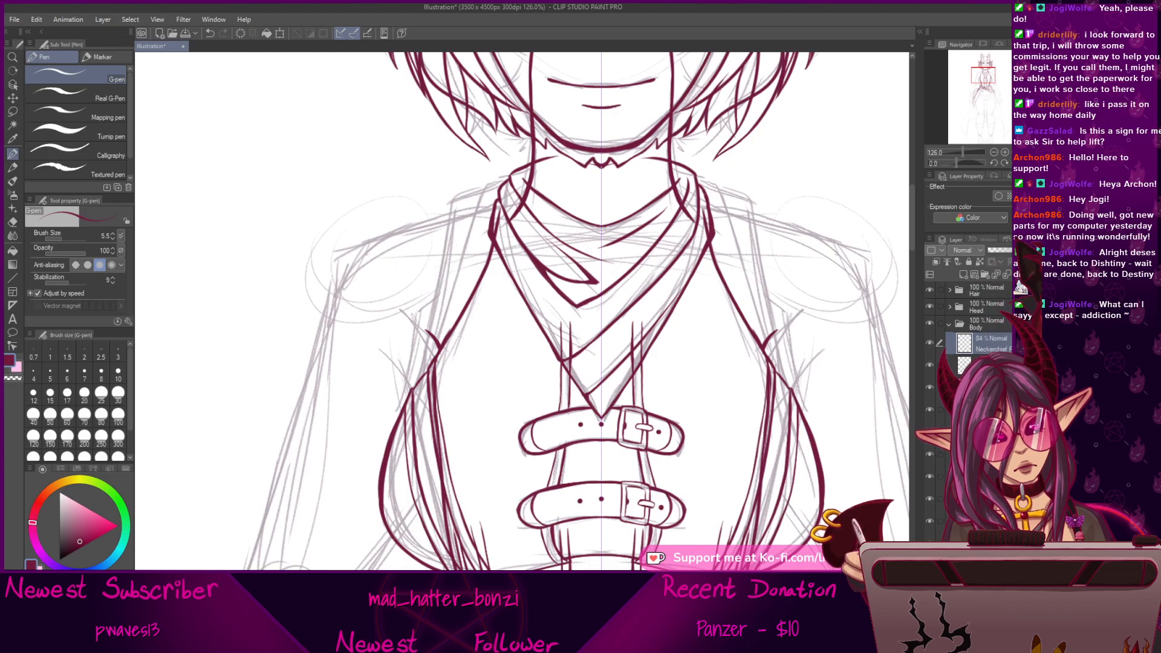
left_click_drag(1009, 250, 997, 250)
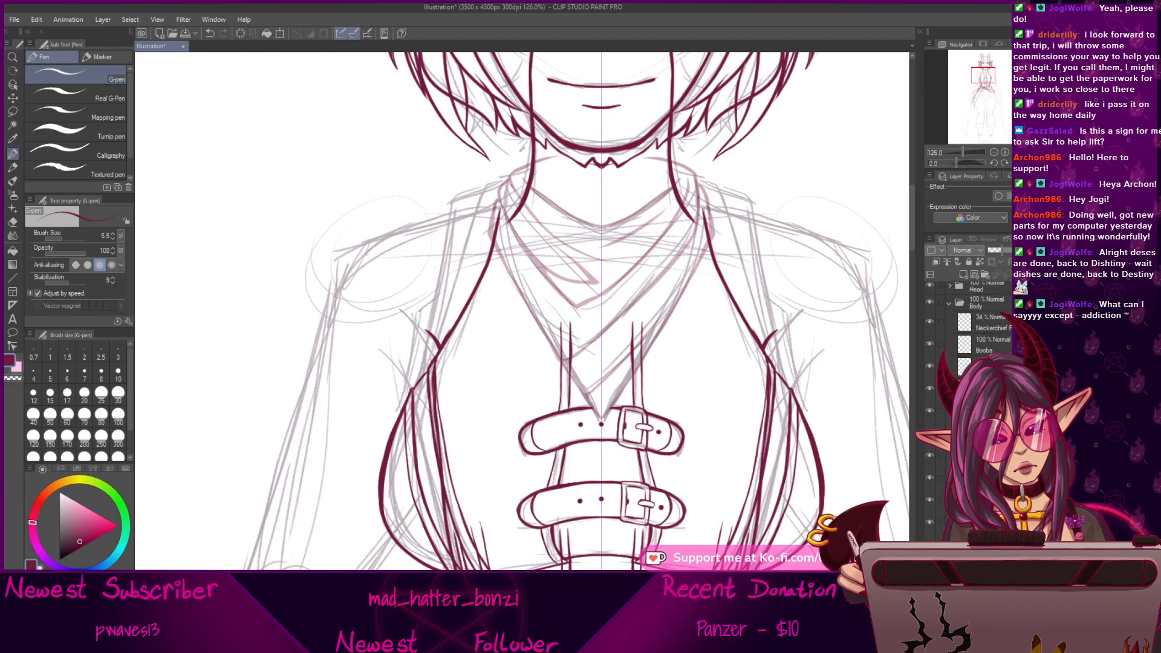
mouse_move(753, 393)
left_mouse_down()
mouse_move(704, 462)
mouse_move(654, 455)
left_mouse_up()
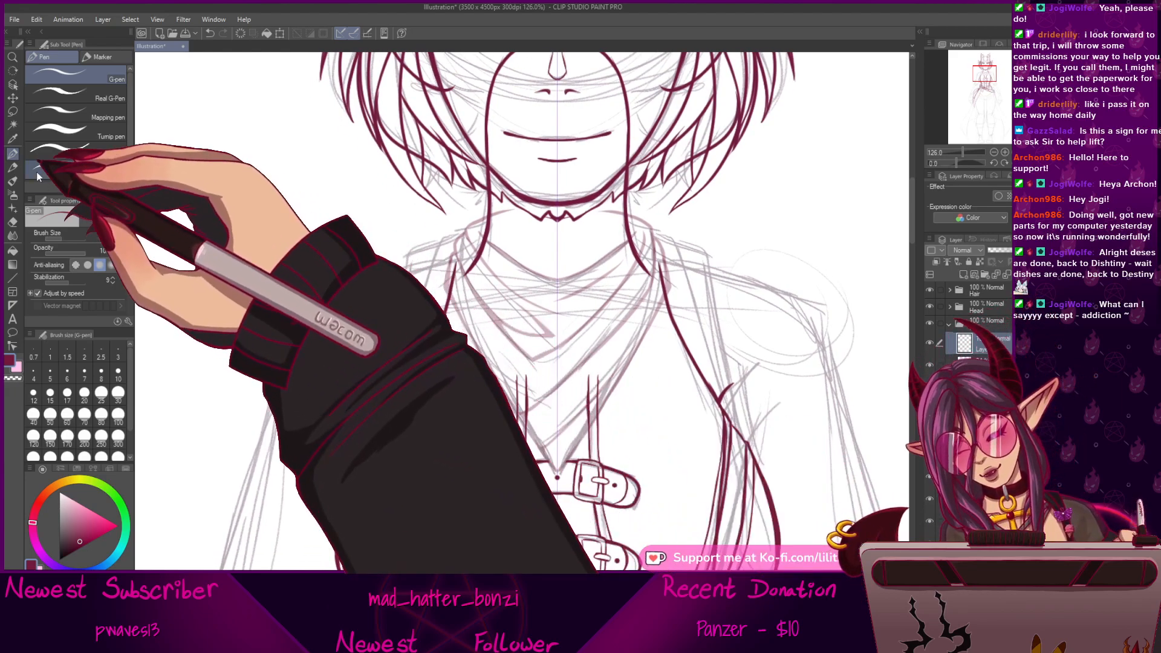
left_click_drag(469, 206, 526, 180)
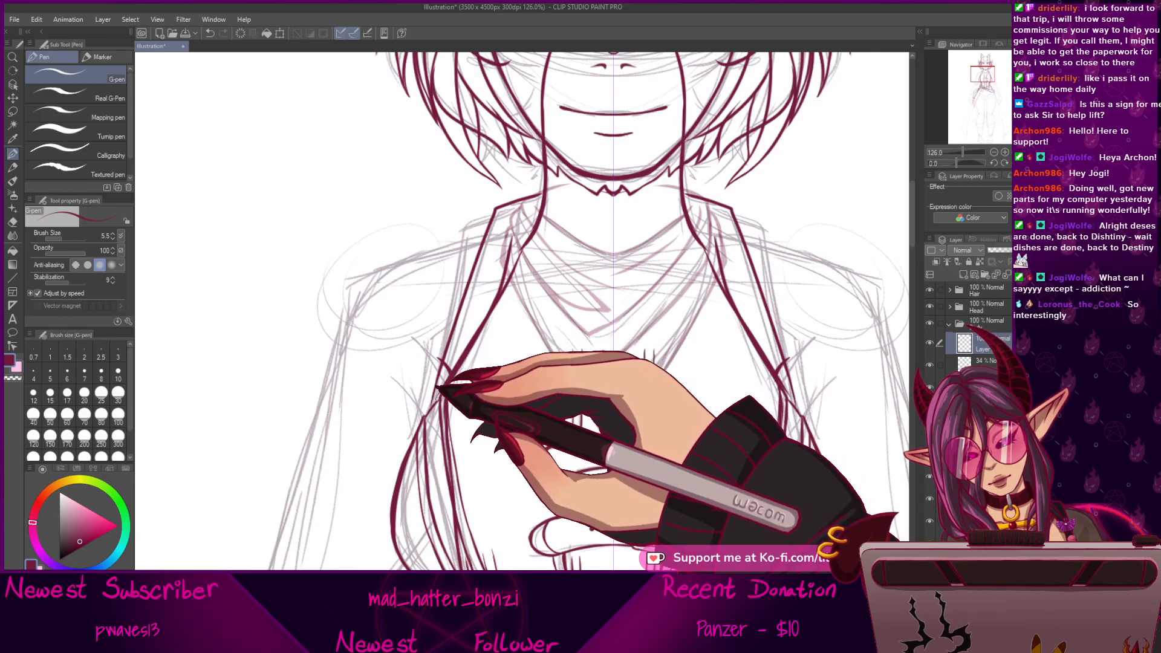
Ink the mirrored jacket lapels over the chest, adding an angular notch where each meets the chest outline.
left_click_drag(466, 316, 470, 330)
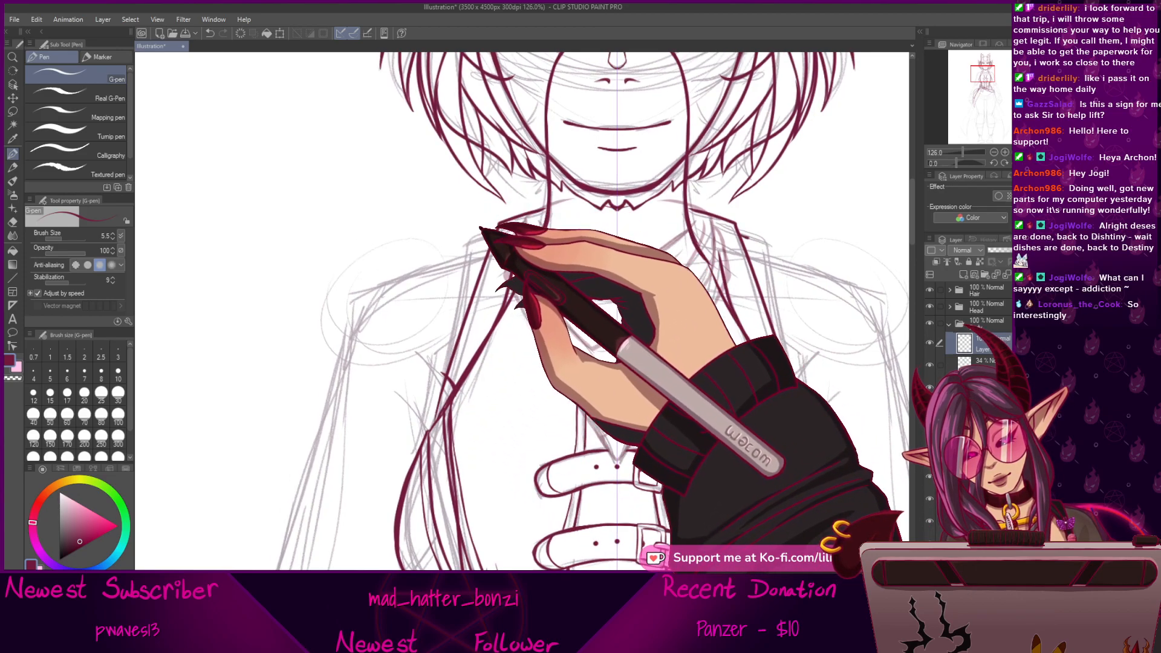
left_click_drag(555, 224, 605, 159)
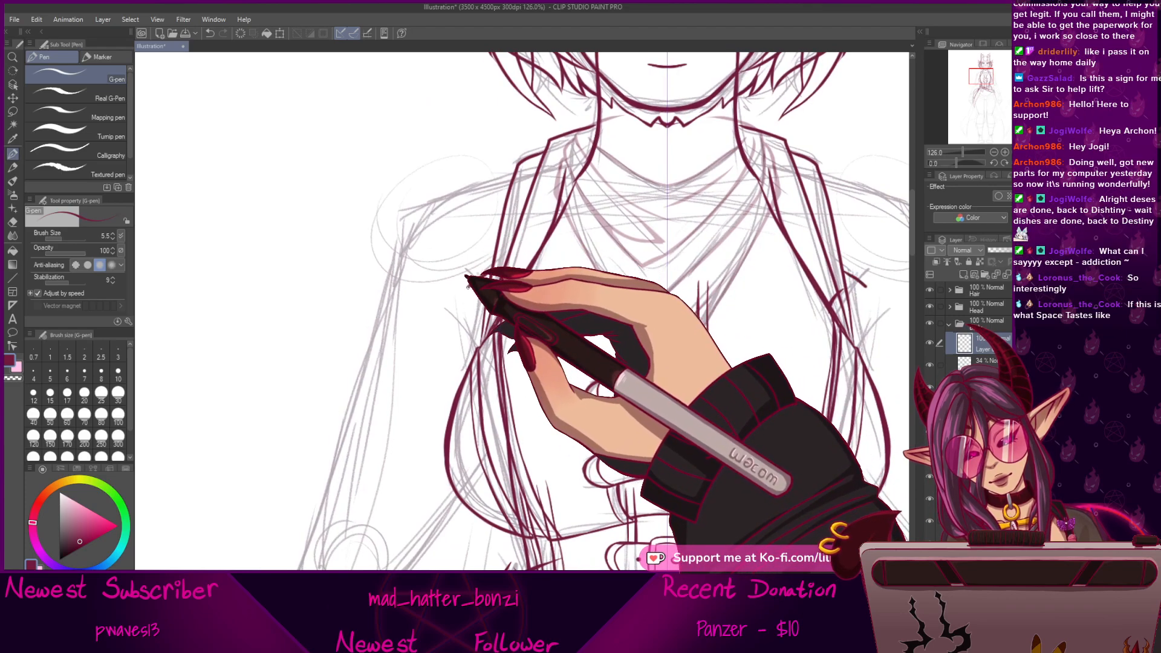
left_click_drag(724, 428, 589, 402)
left_click_drag(710, 321, 767, 406)
left_click_drag(699, 366, 694, 444)
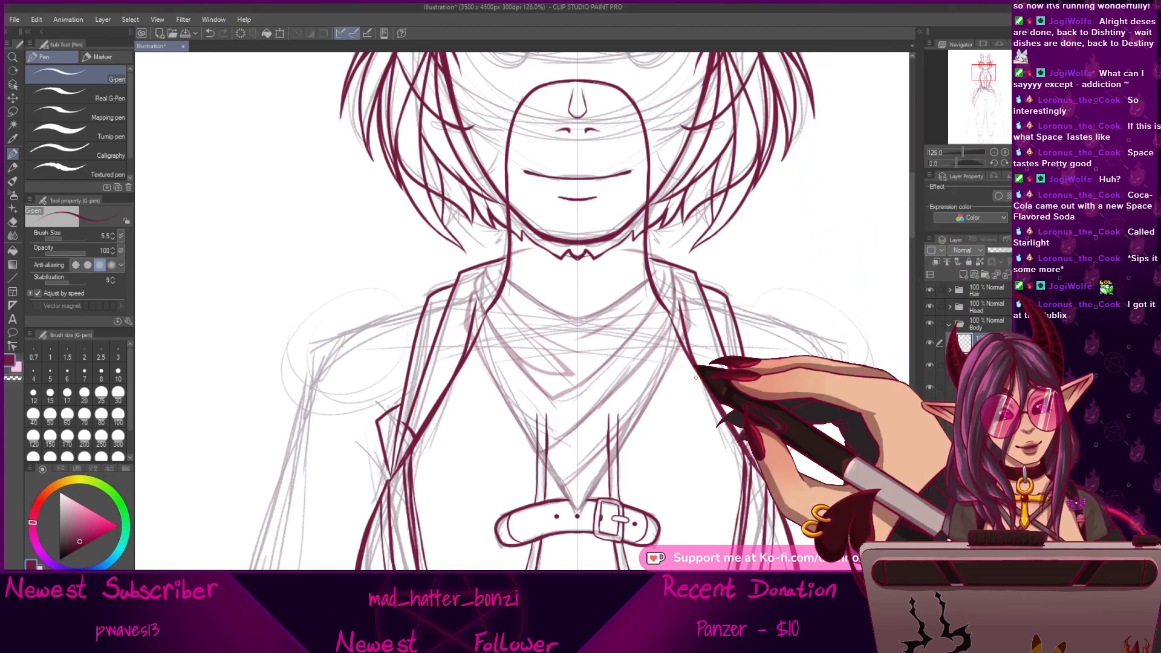
mouse_move(694, 439)
left_mouse_down()
mouse_move(717, 325)
mouse_move(716, 376)
left_mouse_up()
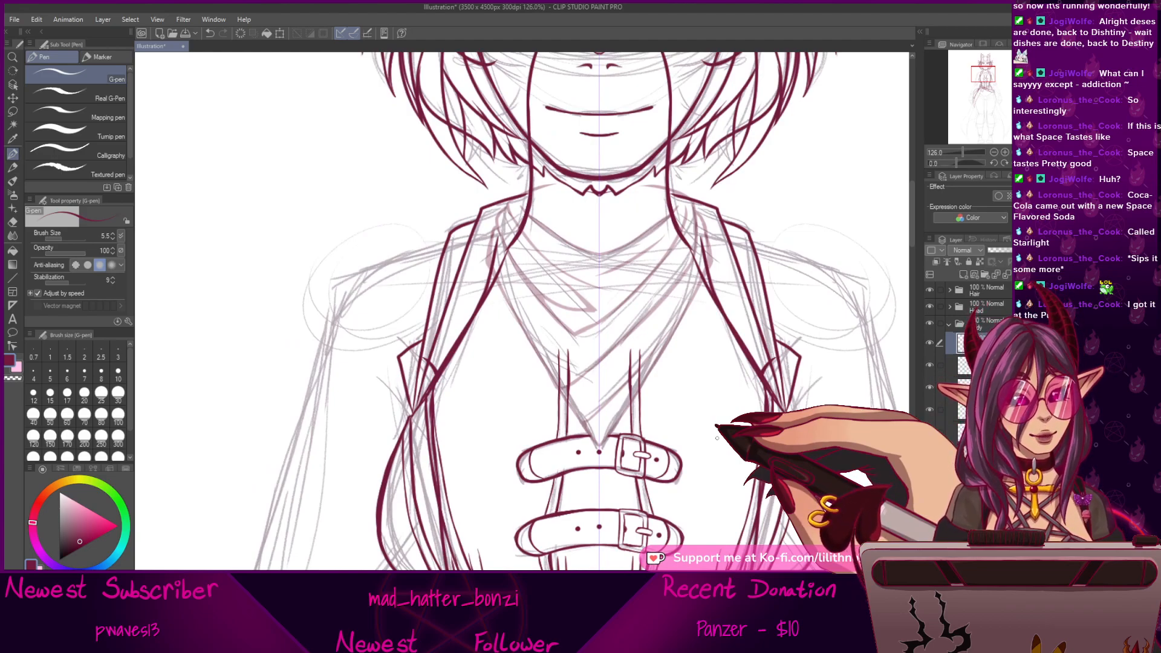
mouse_move(623, 536)
left_mouse_down()
mouse_move(651, 416)
mouse_move(647, 479)
left_mouse_up()
left_click_drag(642, 394, 633, 479)
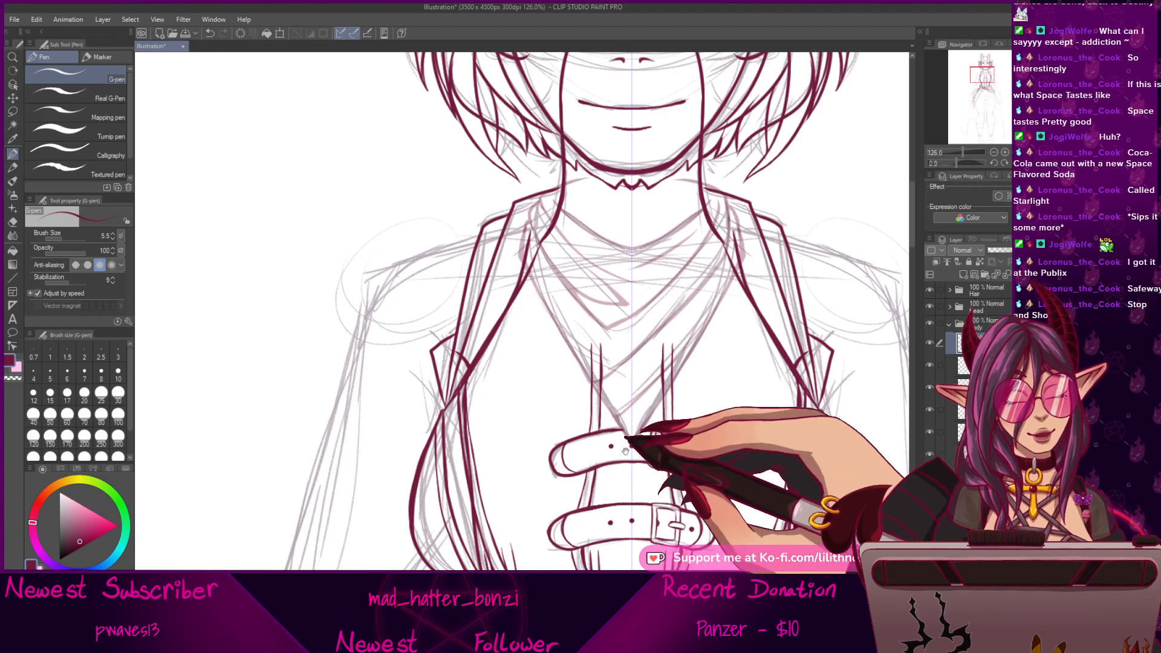
Ink the mirrored shoulders with a top line from the collar to the shoulder point and an armhole curve down to the lapel notch.
left_click_drag(622, 454, 674, 368)
mouse_move(669, 504)
left_mouse_down()
mouse_move(668, 445)
mouse_move(629, 512)
left_mouse_up()
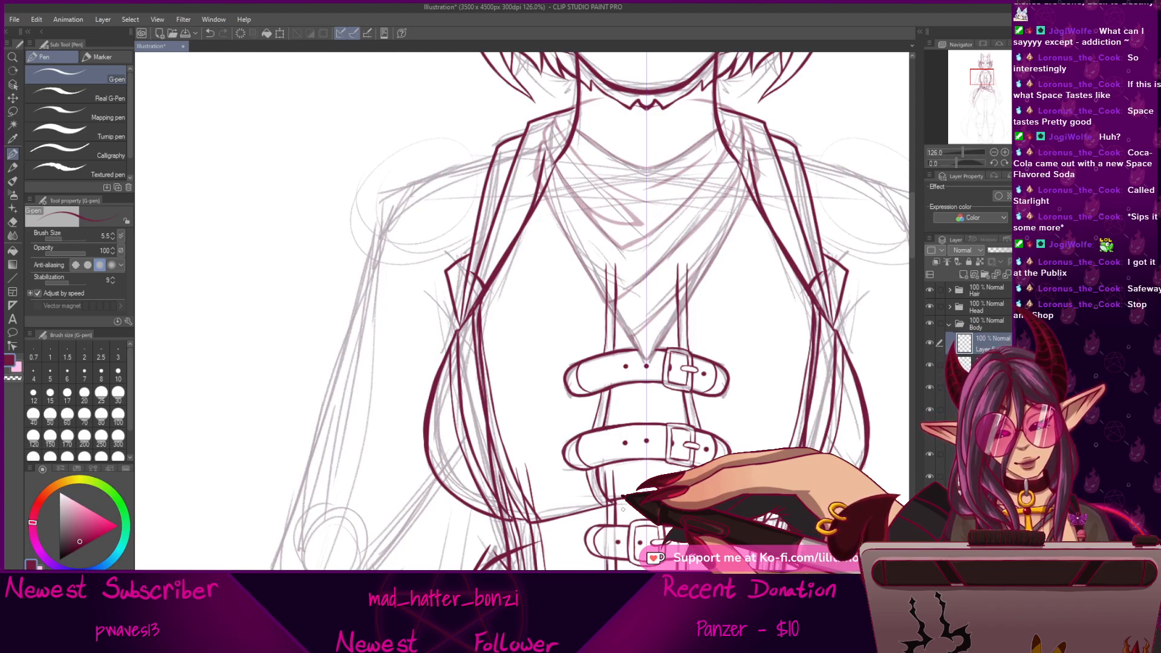
scroll(968, 314, "down", 3)
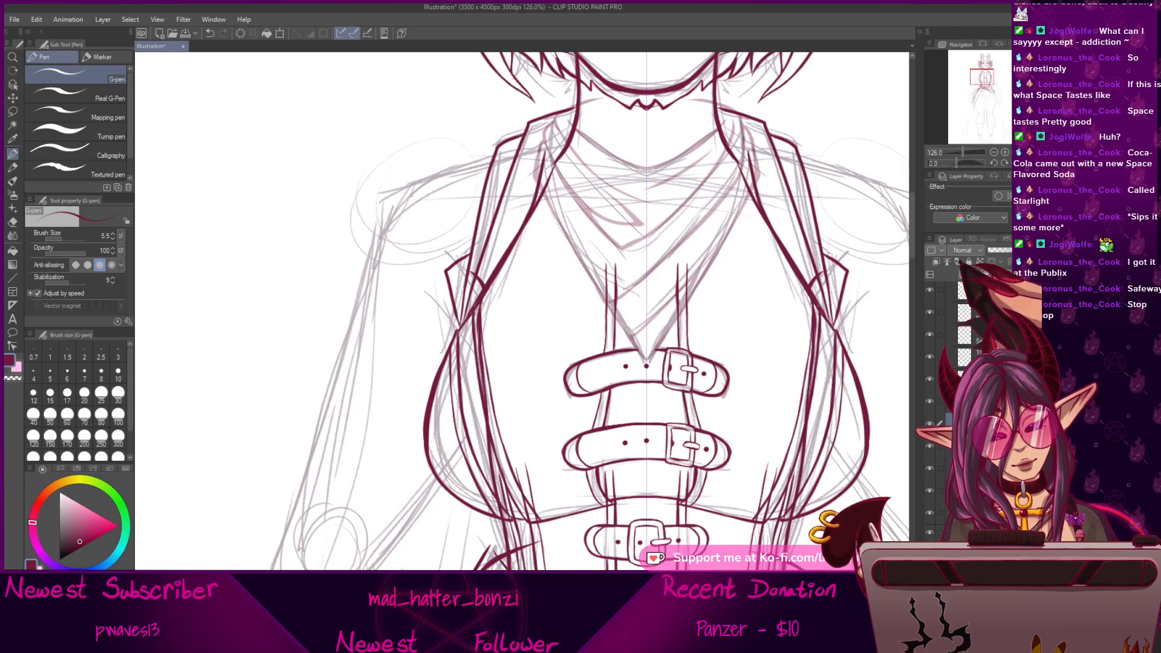
left_click_drag(620, 461, 653, 509)
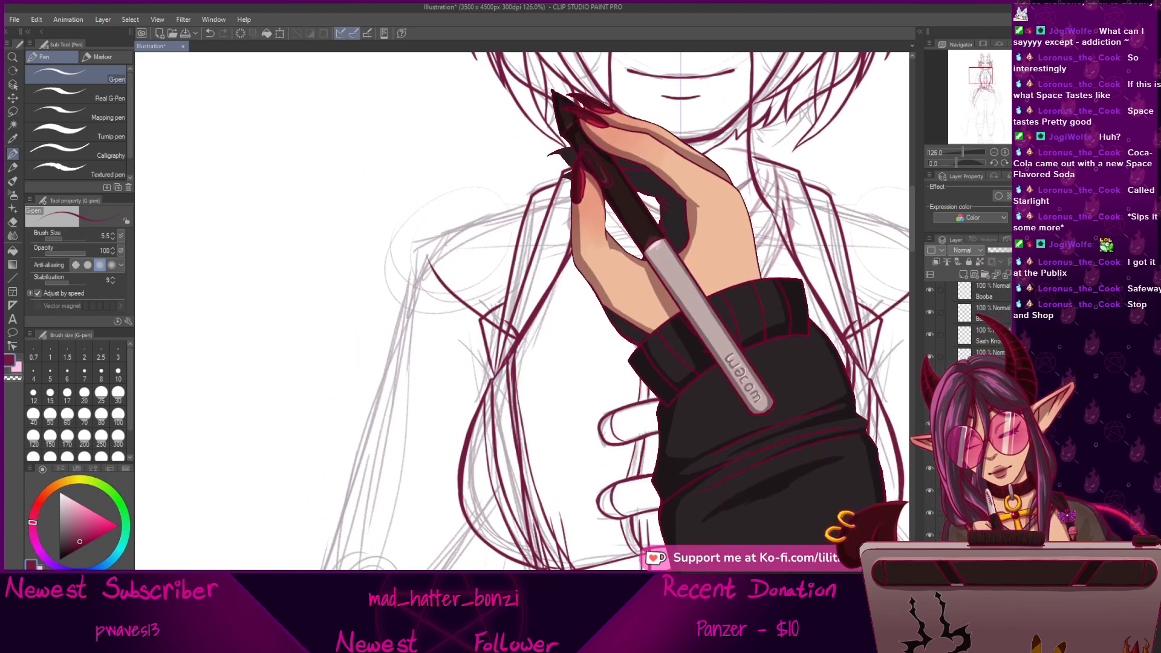
left_click_drag(557, 103, 651, 159)
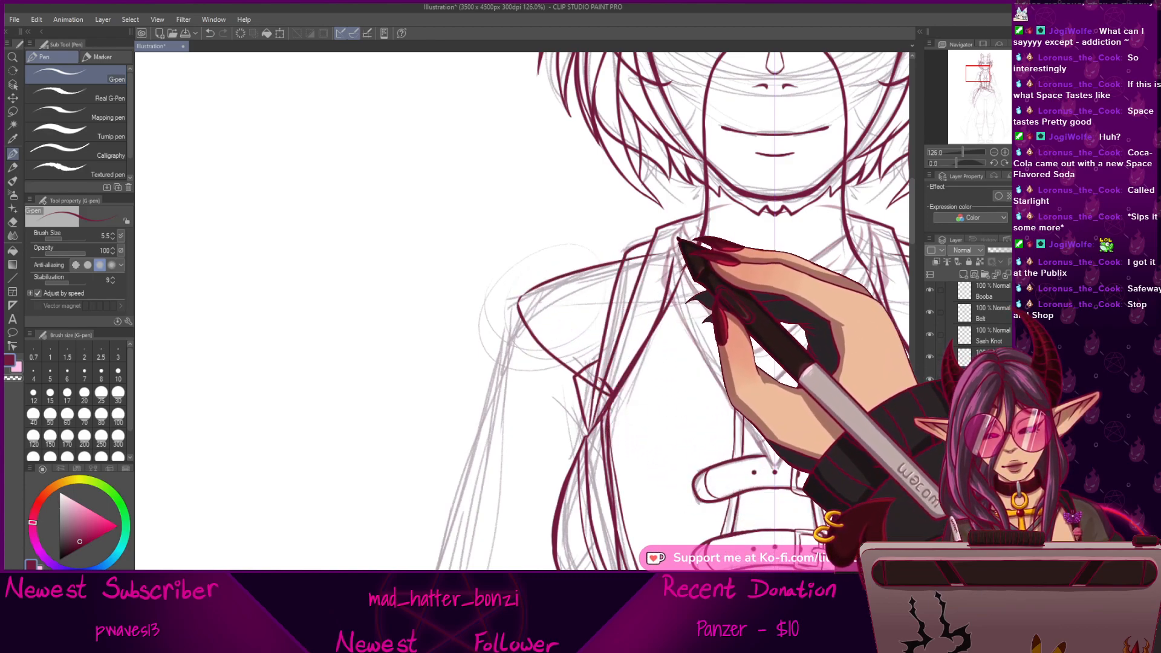
left_click_drag(665, 307, 686, 225)
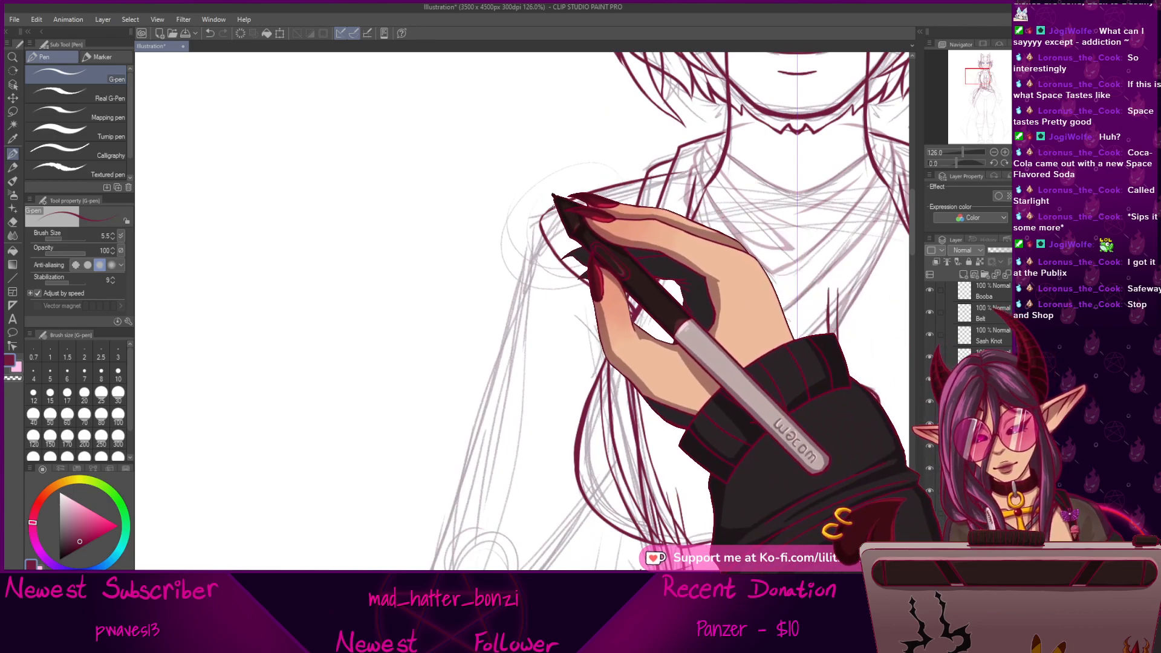
left_click_drag(576, 291, 644, 267)
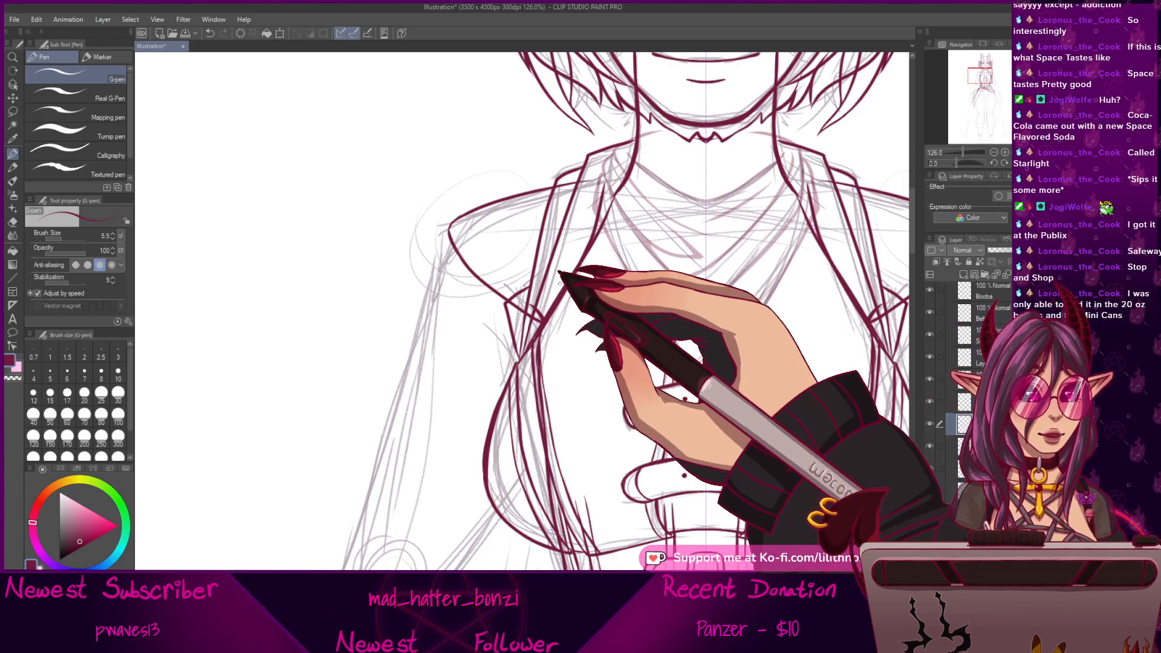
Ink the upper sleeve's outer and inner edges down to the elbow, with gathered creases at the armpit and small jagged folds at the elbow.
mouse_move(453, 228)
left_mouse_down()
mouse_move(575, 155)
mouse_move(514, 106)
mouse_move(430, 399)
left_mouse_up()
left_click_drag(610, 390, 638, 395)
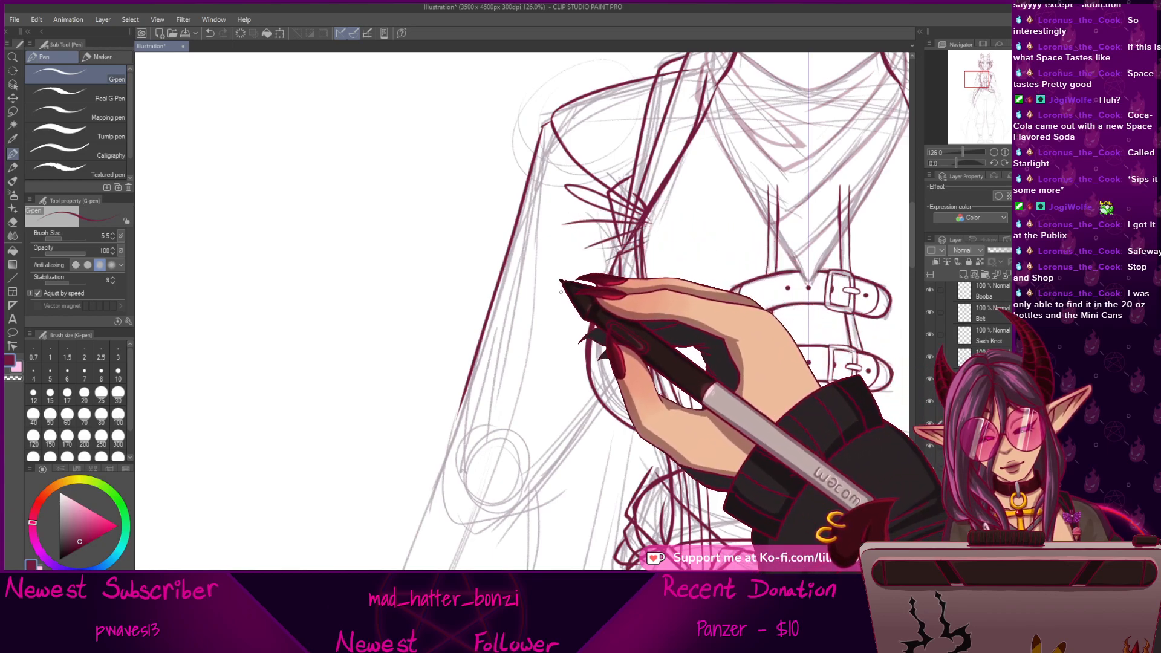
scroll(605, 241, "down", 3)
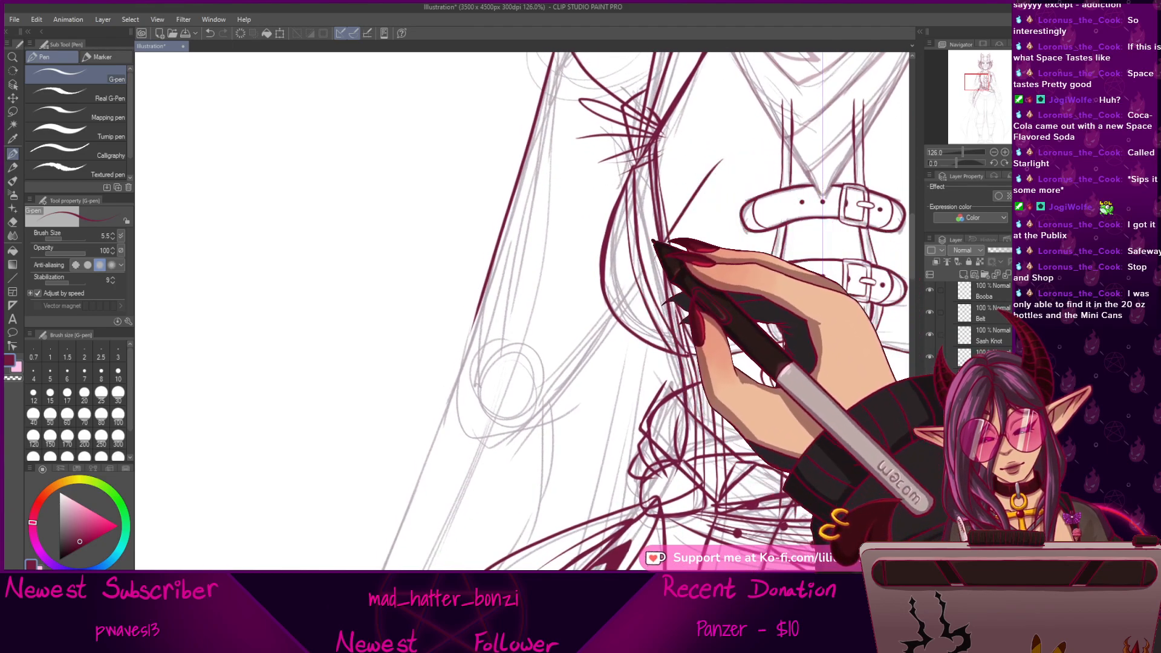
mouse_move(621, 304)
left_mouse_down()
mouse_move(562, 402)
mouse_move(590, 363)
left_mouse_up()
left_click_drag(520, 269, 501, 313)
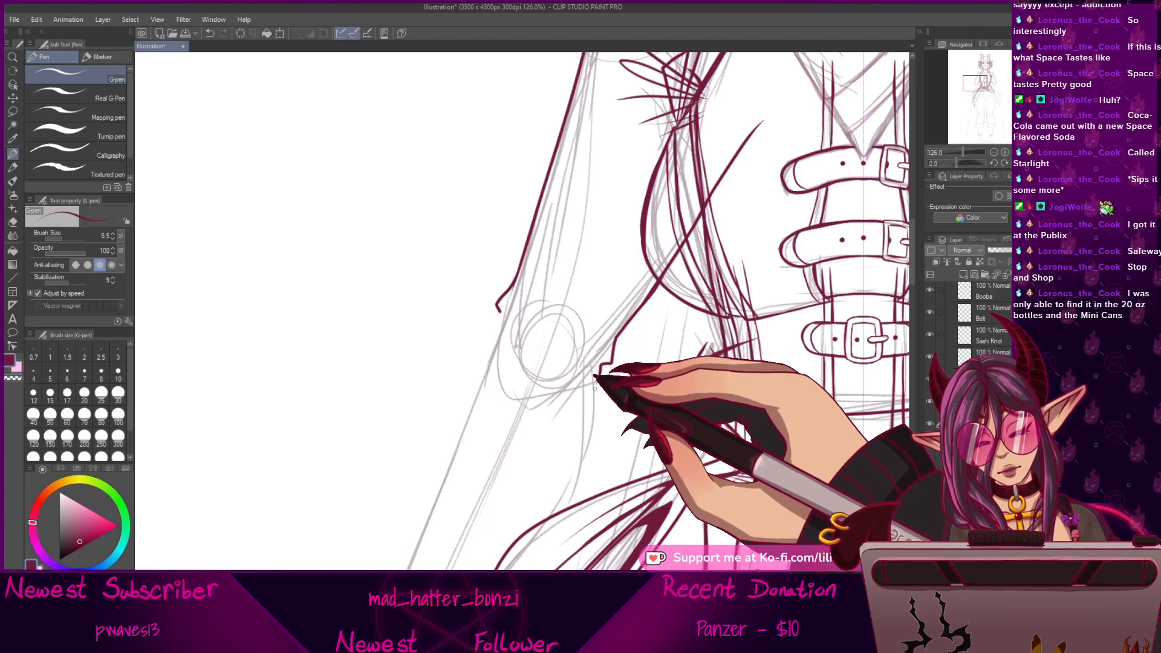
key("e")
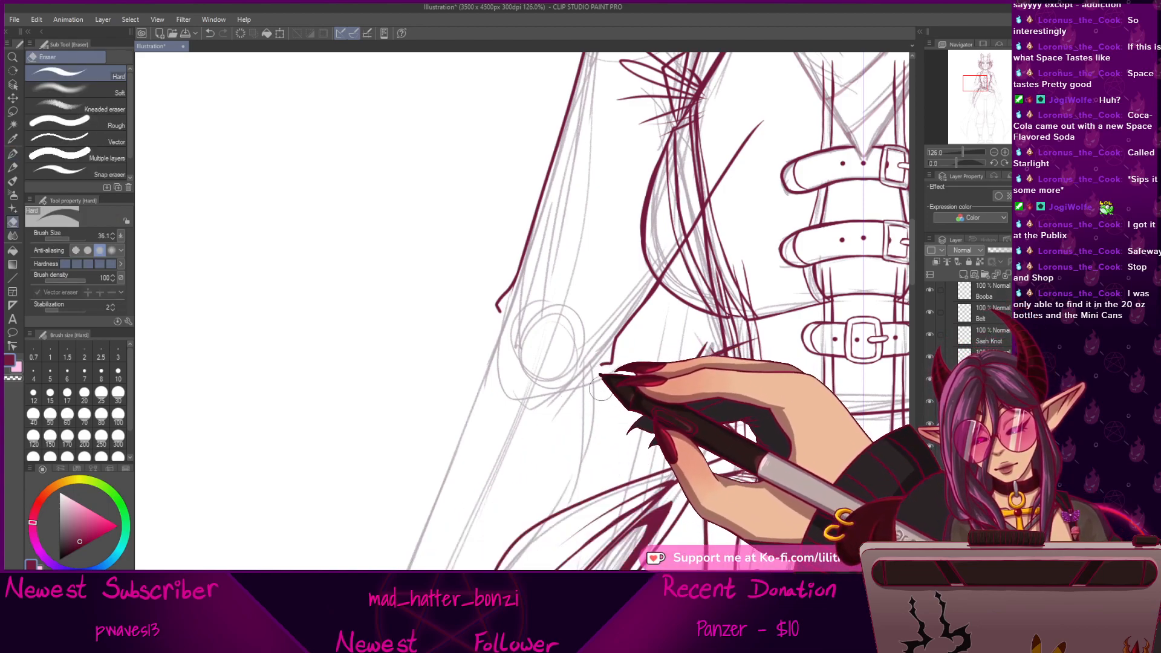
left_click(12, 153)
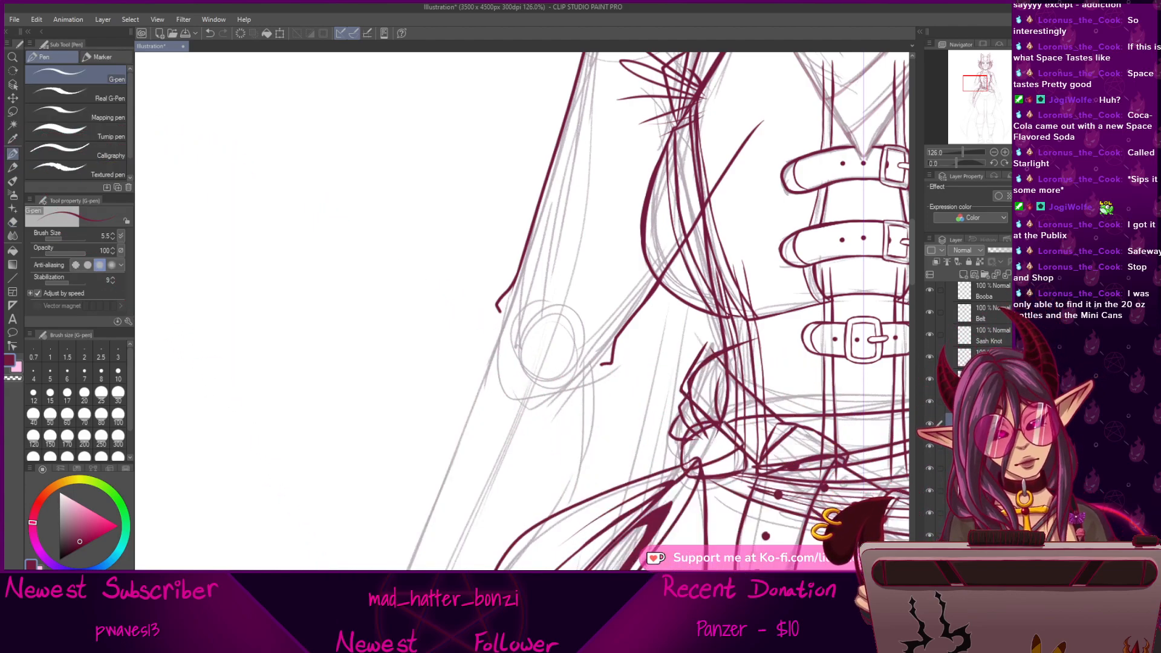
left_click_drag(602, 321, 690, 277)
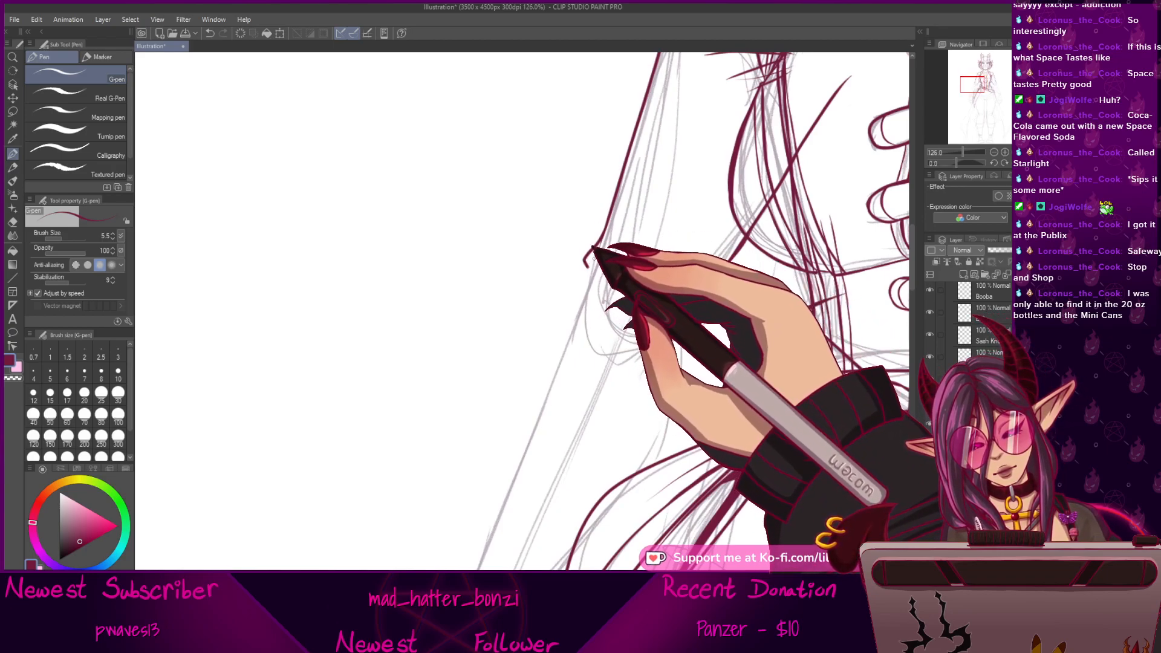
left_click_drag(593, 261, 576, 287)
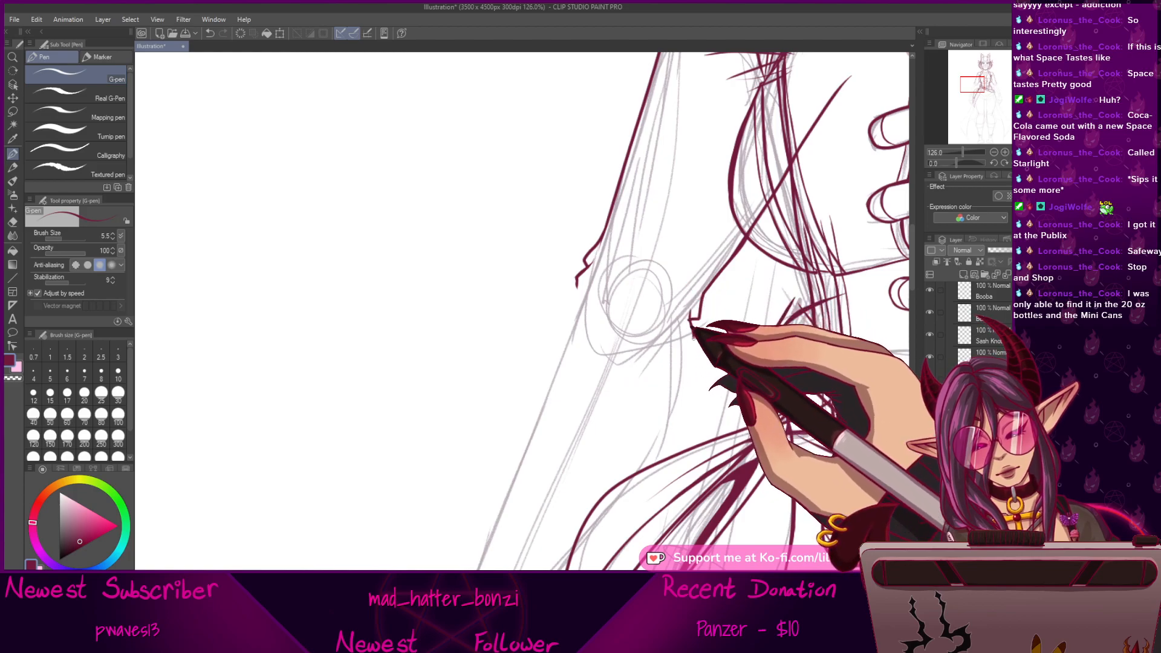
Ink the forearm part of the sleeve with long outer and inner edges flaring from the elbow past the wrist.
mouse_move(669, 416)
left_mouse_down()
mouse_move(688, 279)
mouse_move(700, 280)
left_mouse_up()
left_click_drag(607, 148, 474, 454)
mouse_move(674, 290)
left_mouse_down()
mouse_move(647, 181)
mouse_move(629, 204)
left_mouse_up()
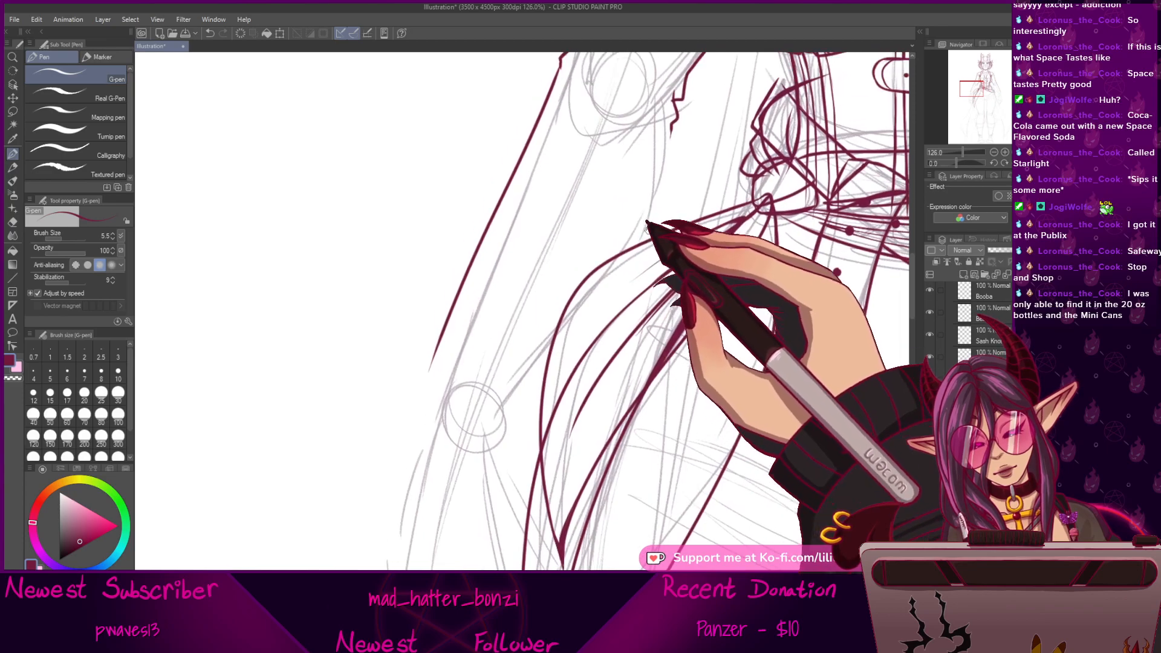
left_click_drag(697, 472, 682, 269)
mouse_move(733, 365)
left_mouse_down()
mouse_move(302, 452)
mouse_move(593, 432)
mouse_move(664, 385)
left_mouse_up()
left_click_drag(587, 383, 597, 379)
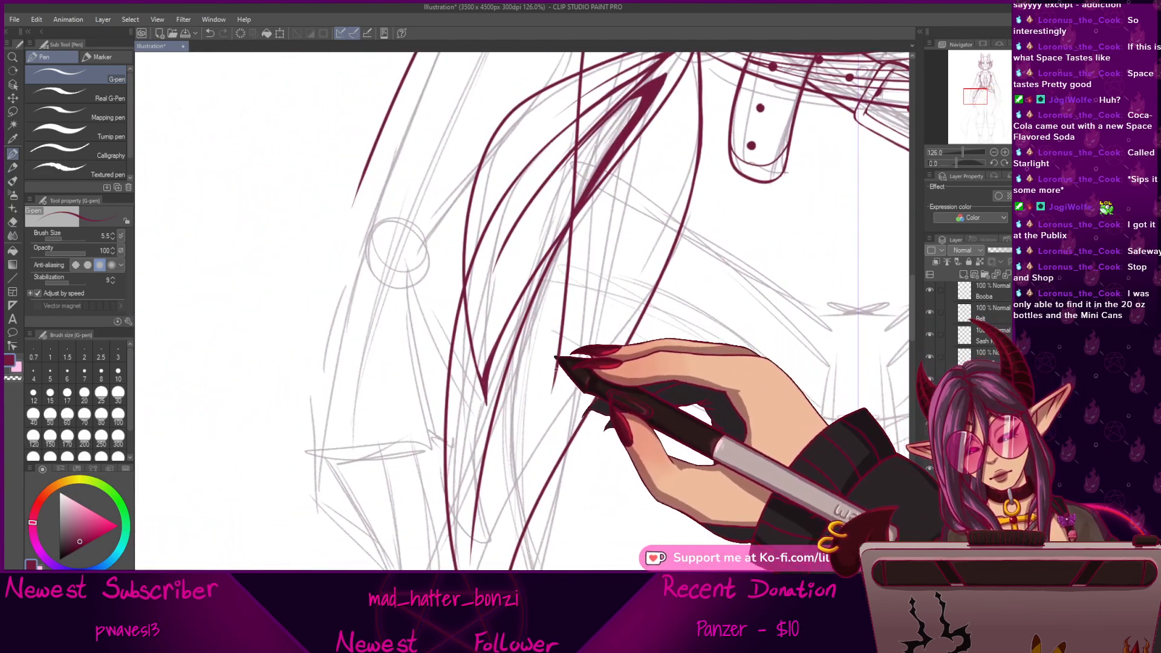
left_click_drag(568, 304, 584, 300)
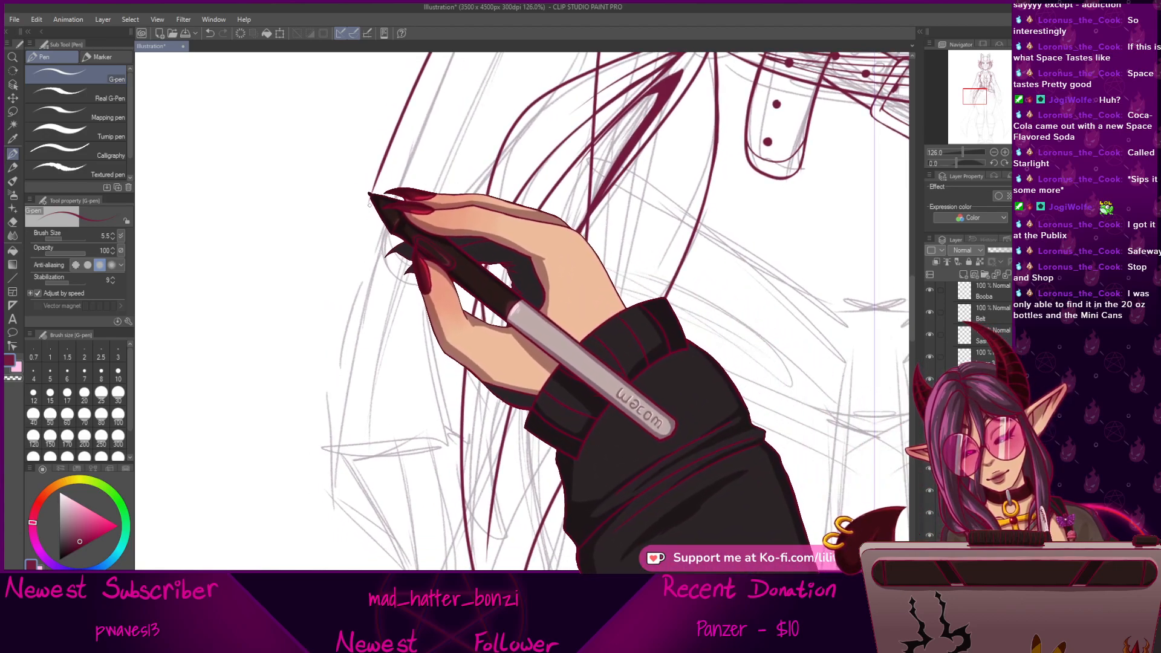
Ink the flared sleeve's curved hem from the outer corner to the pointed inner tip, and add a diagonal crease across the elbow.
left_click_drag(370, 203, 563, 398)
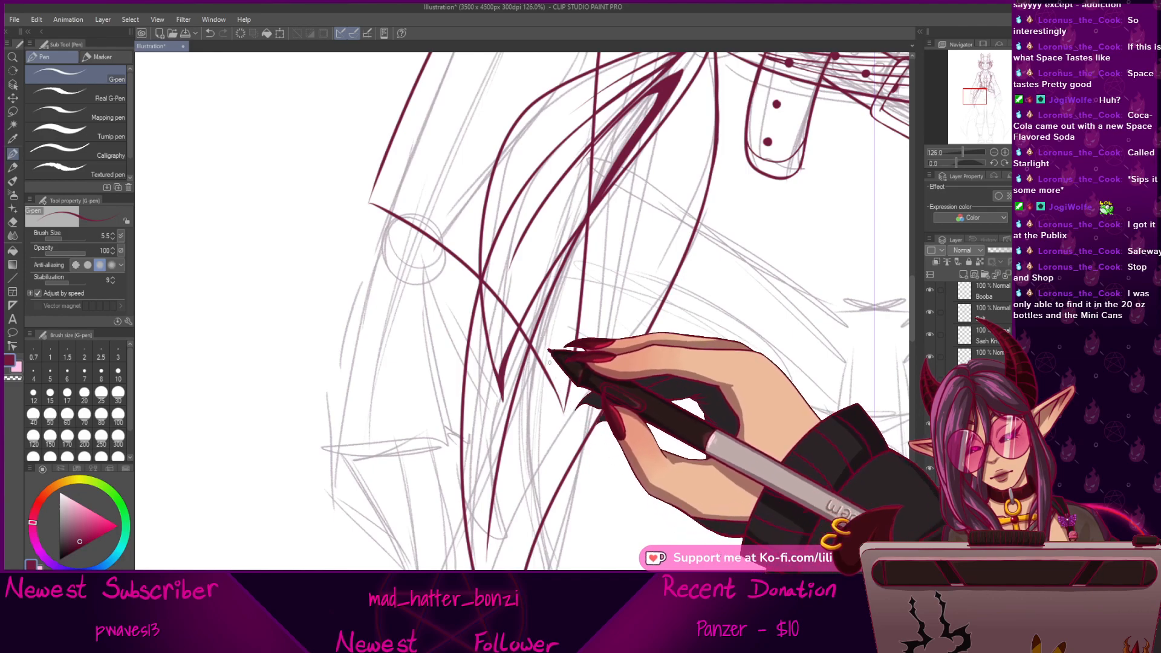
left_click_drag(428, 199, 497, 250)
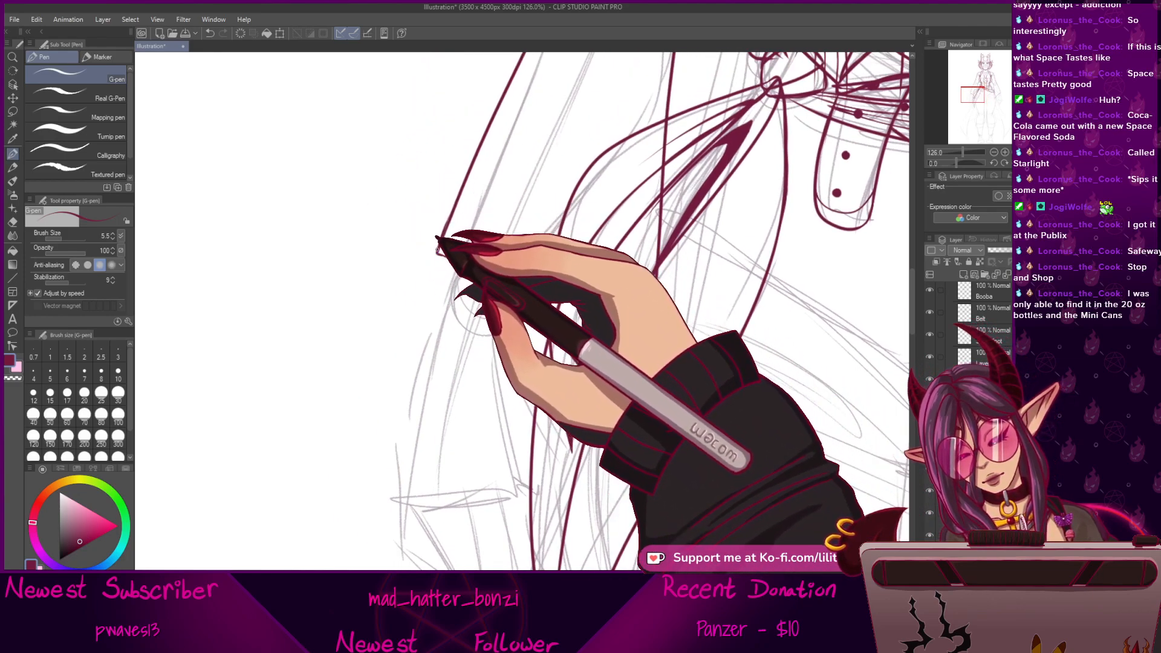
mouse_move(625, 404)
left_mouse_down()
mouse_move(620, 514)
mouse_move(646, 511)
left_mouse_up()
mouse_move(702, 281)
left_mouse_down()
mouse_move(644, 417)
mouse_move(668, 335)
mouse_move(652, 406)
left_mouse_up()
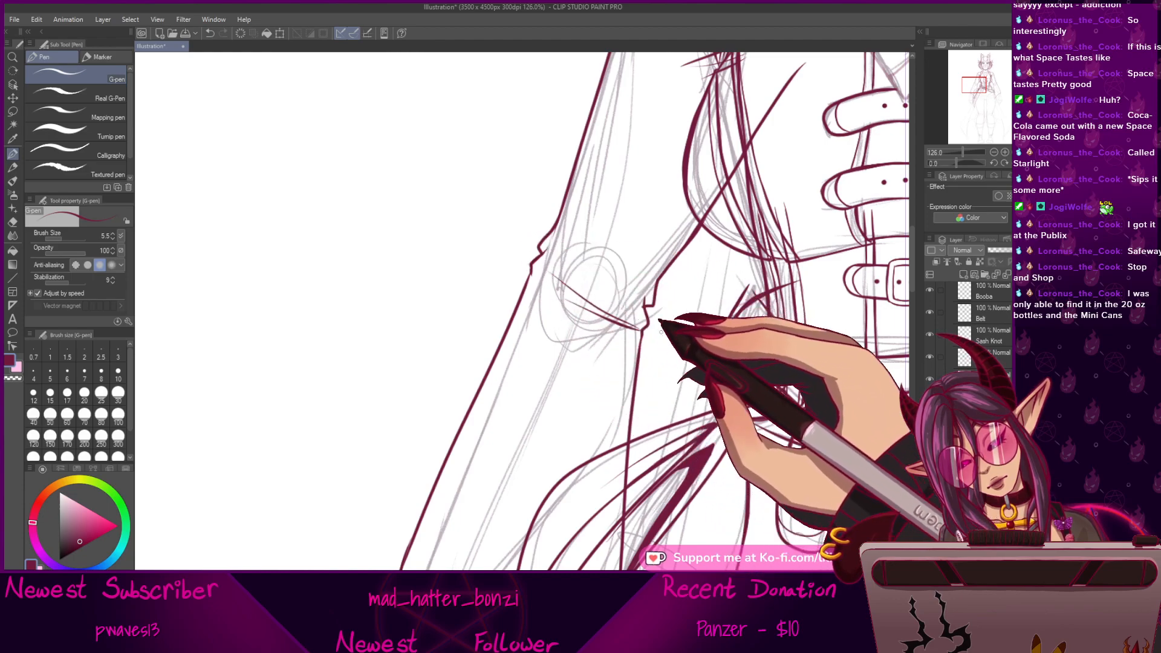
left_click_drag(670, 353, 605, 282)
left_click_drag(604, 381, 582, 236)
mouse_move(562, 308)
left_mouse_down()
mouse_move(593, 227)
mouse_move(623, 197)
left_mouse_up()
Erase the stray curve hanging below the outer corner of the sleeve hem.
left_click_drag(540, 302, 538, 390)
key("w")
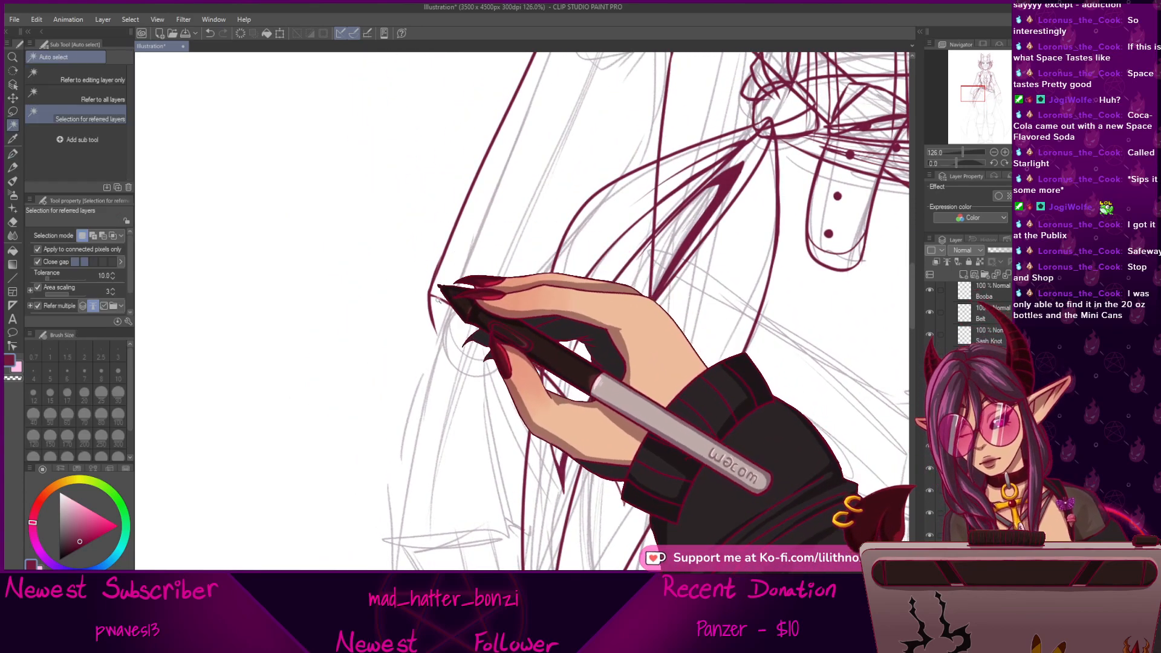
key("e")
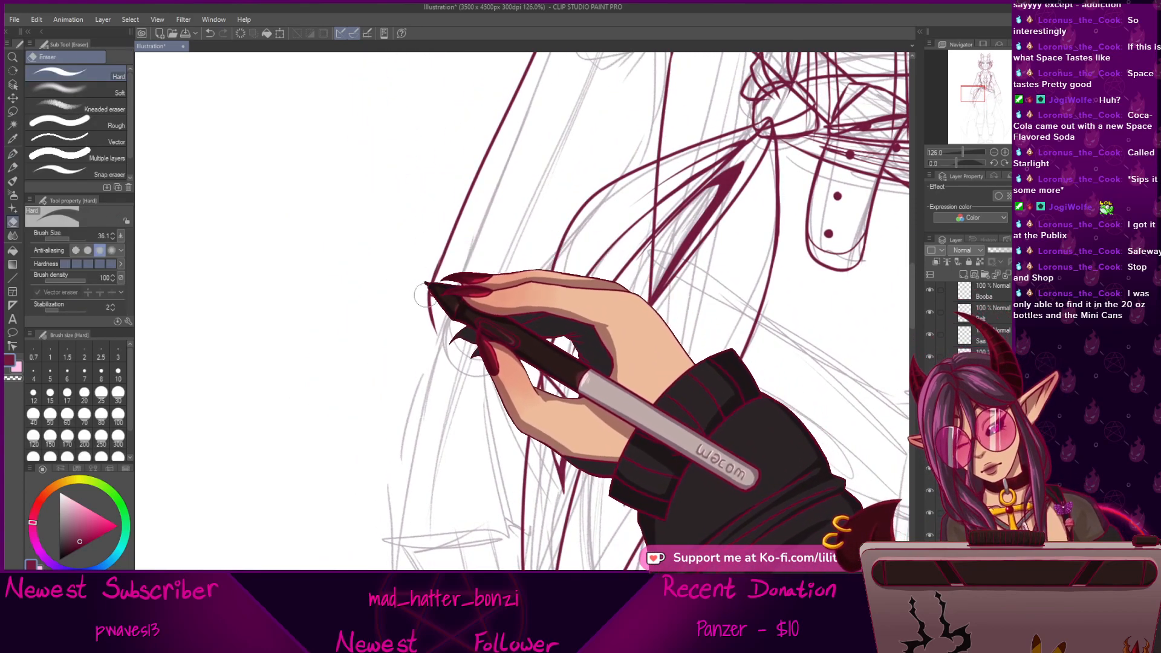
left_click_drag(429, 296, 428, 368)
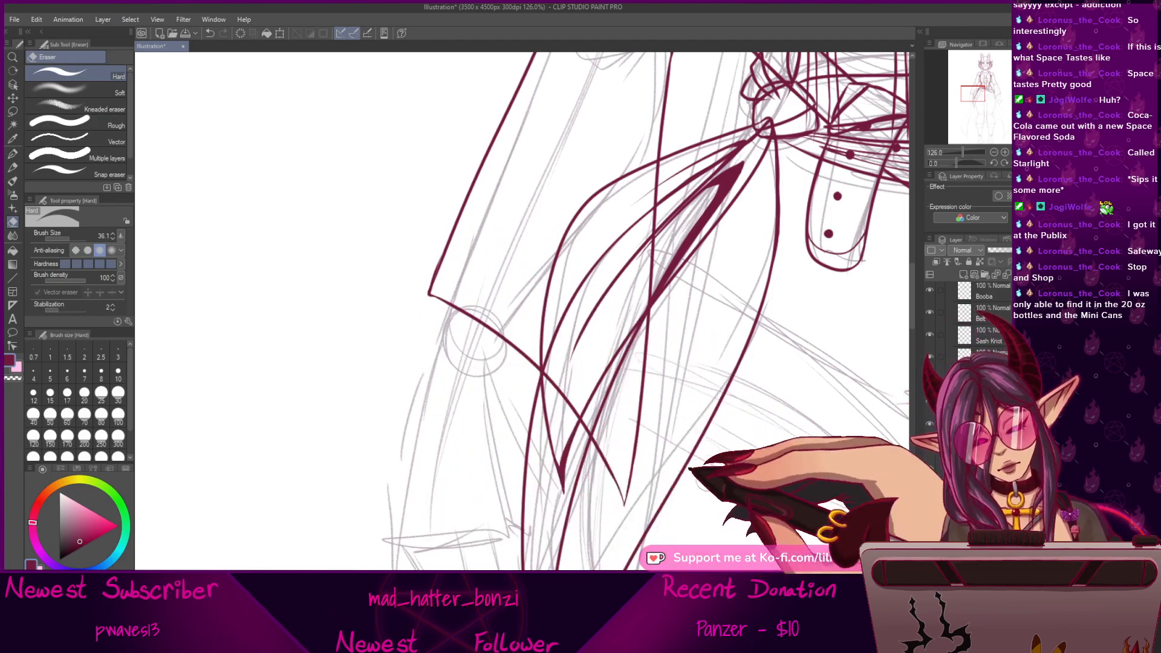
Ink the second, lower curve of the sleeve opening from the outer hem corner to the pointed tip, closing the opening into a leaf shape.
left_click_drag(565, 448, 491, 342)
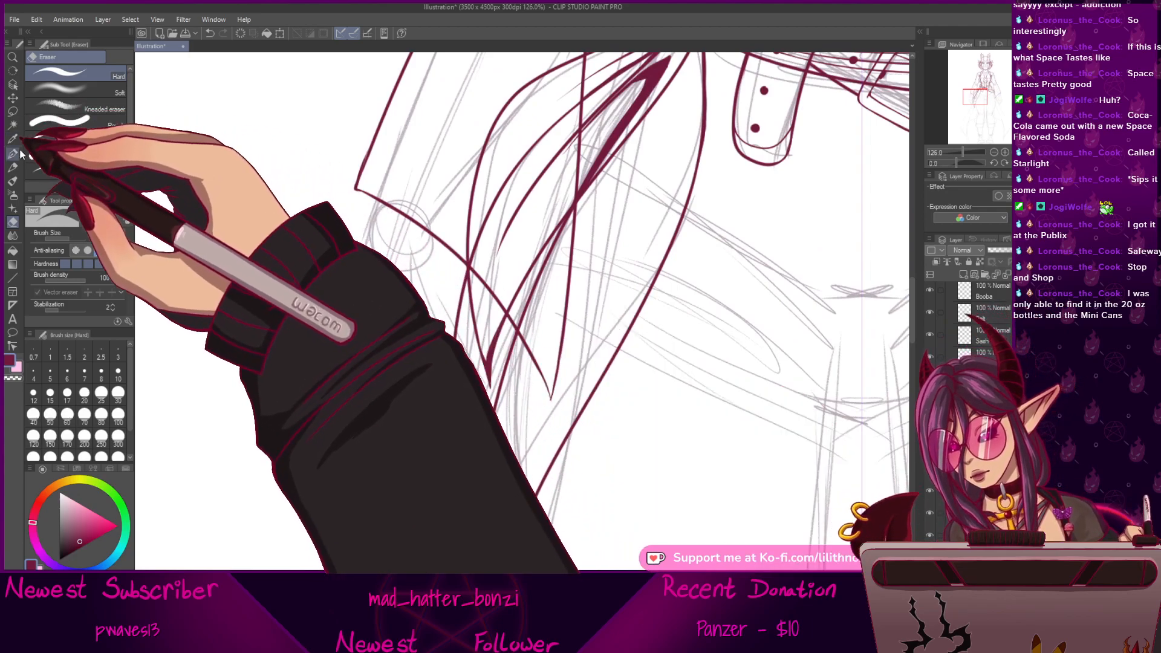
left_click(20, 152)
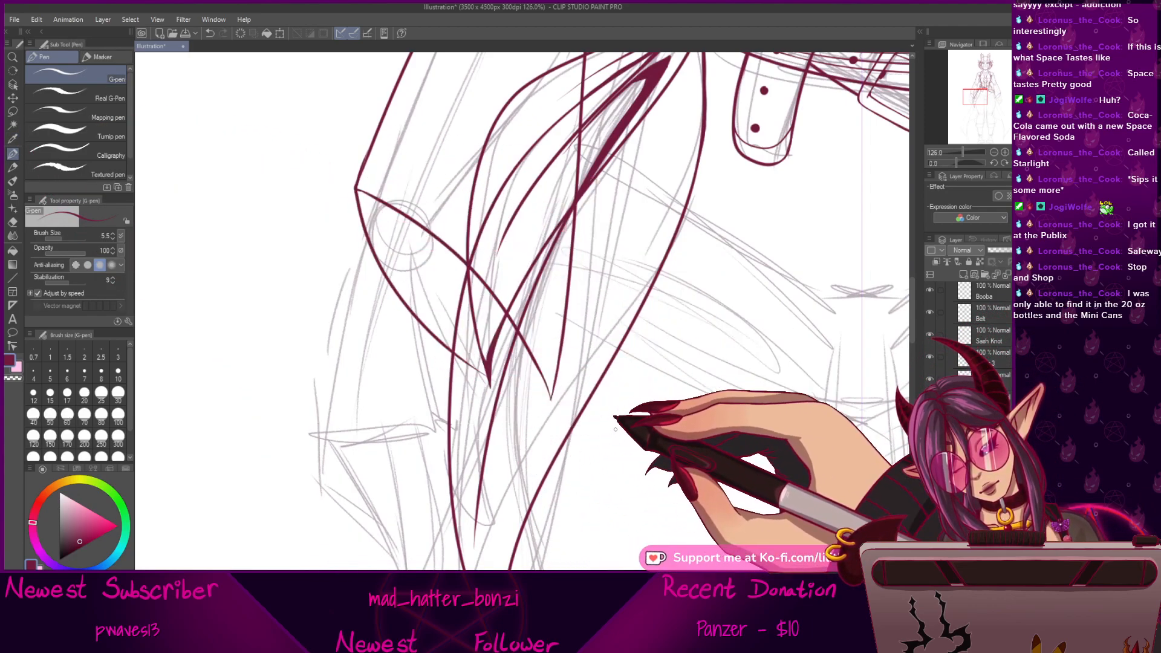
left_click_drag(956, 163, 971, 163)
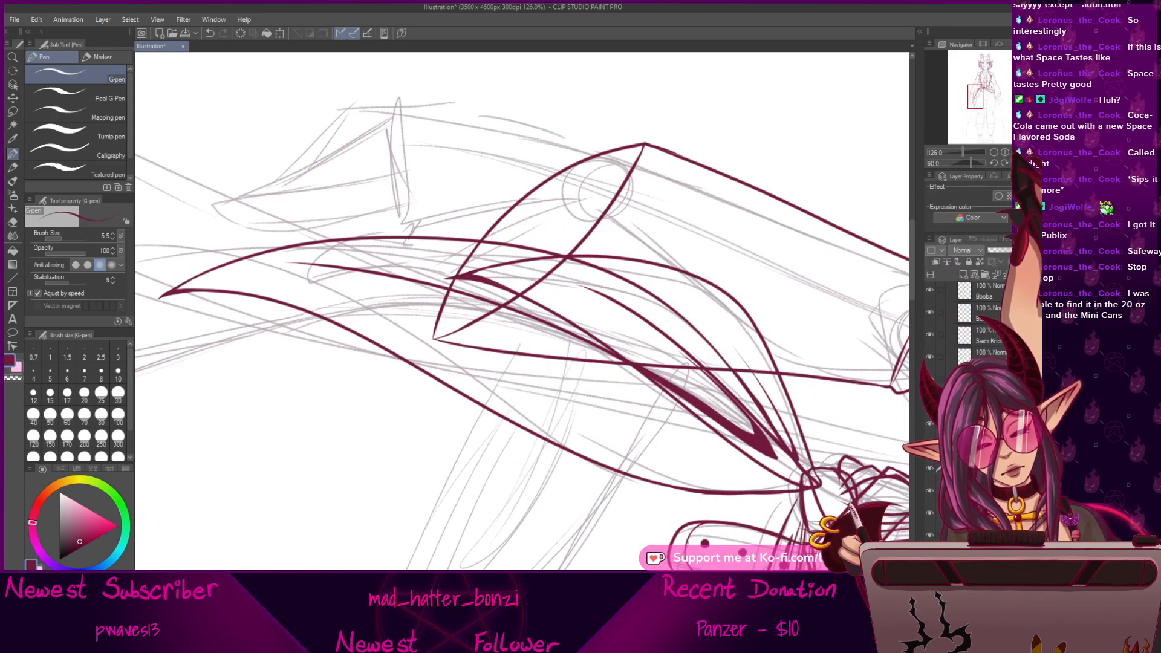
left_click(1015, 163)
left_click_drag(638, 381, 663, 543)
mouse_move(573, 478)
left_mouse_down()
mouse_move(577, 508)
mouse_move(601, 531)
left_mouse_up()
left_click_drag(662, 371, 685, 325)
mouse_move(490, 529)
left_mouse_down()
mouse_move(464, 504)
mouse_move(434, 503)
left_mouse_up()
mouse_move(961, 153)
left_mouse_down()
mouse_move(946, 151)
mouse_move(958, 152)
left_mouse_up()
mouse_move(820, 79)
left_mouse_down()
mouse_move(695, 278)
mouse_move(656, 465)
mouse_move(605, 447)
mouse_move(635, 458)
mouse_move(669, 375)
left_mouse_up()
left_click_drag(635, 540, 685, 396)
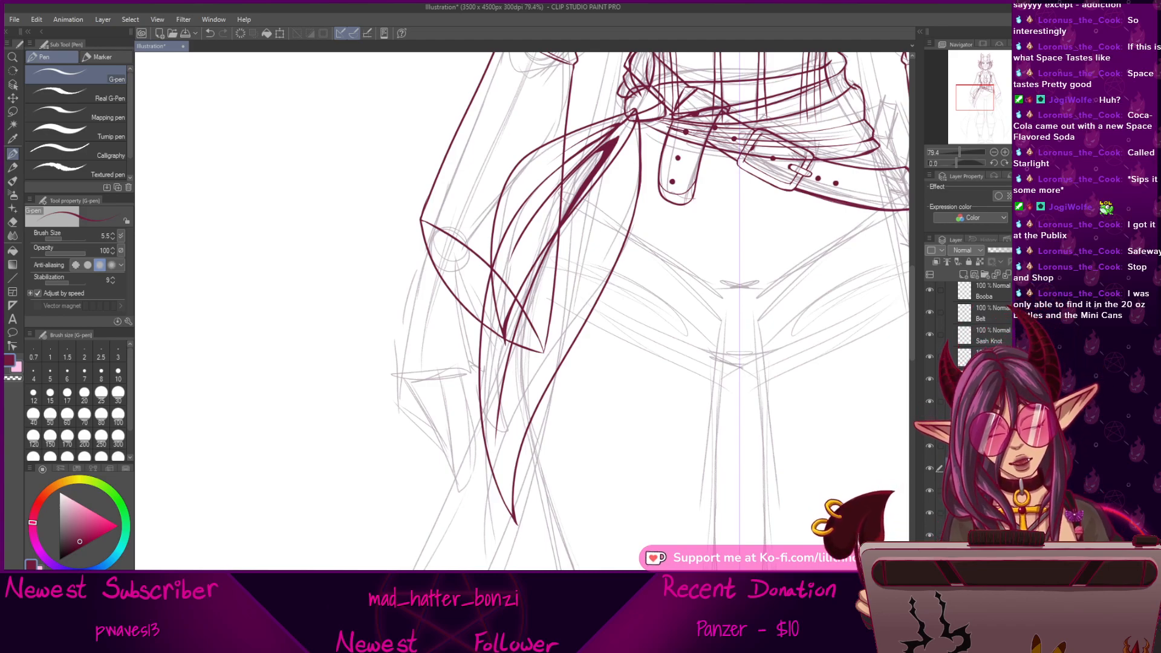
left_click_drag(666, 470, 697, 507)
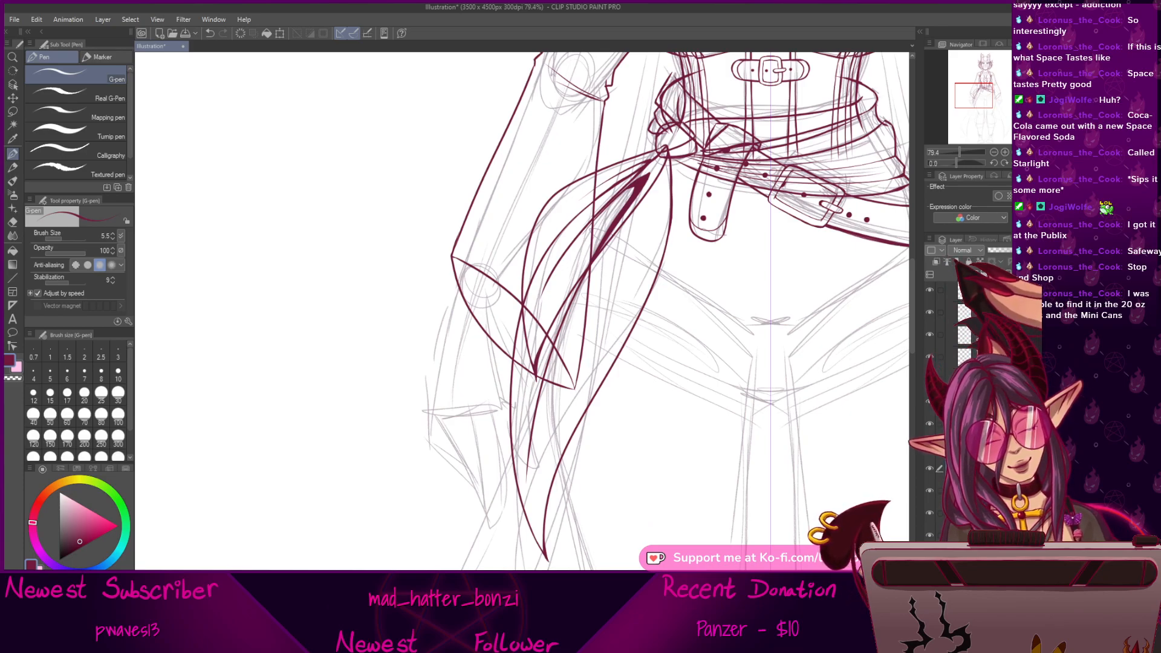
left_click_drag(575, 489, 591, 463)
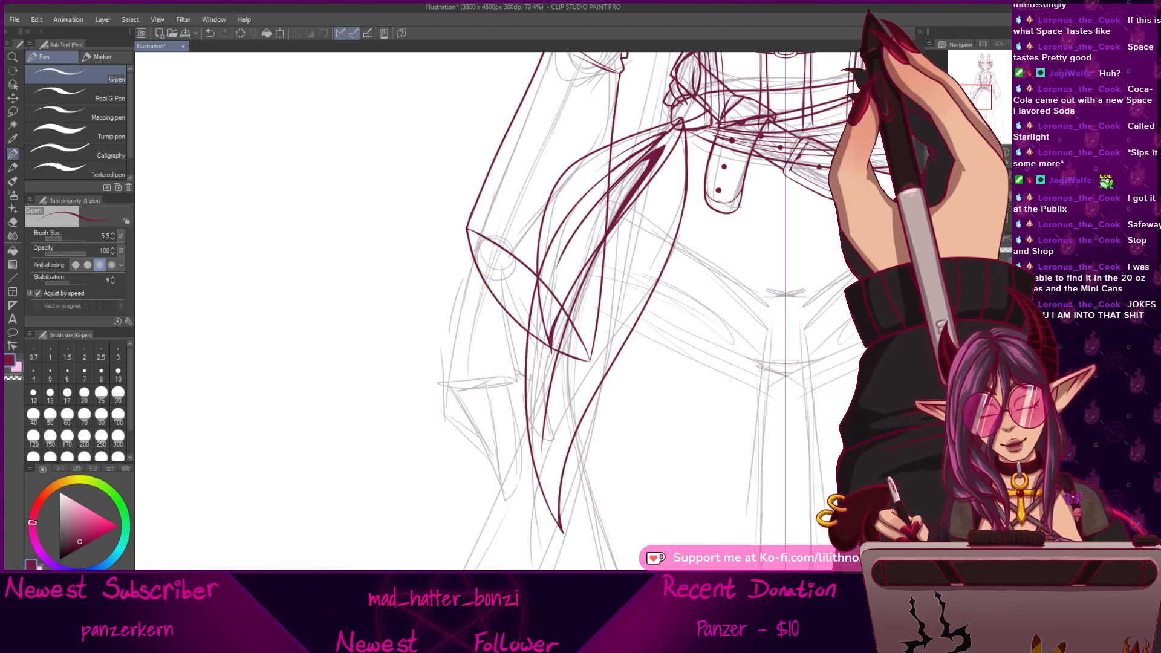
Ink the outer edge of the hand from below the sleeve opening to the knuckles, and outline the curled fingers' first segments.
mouse_move(599, 478)
left_mouse_down()
mouse_move(575, 550)
mouse_move(611, 527)
mouse_move(637, 472)
left_mouse_up()
scroll(658, 214, "up", 3)
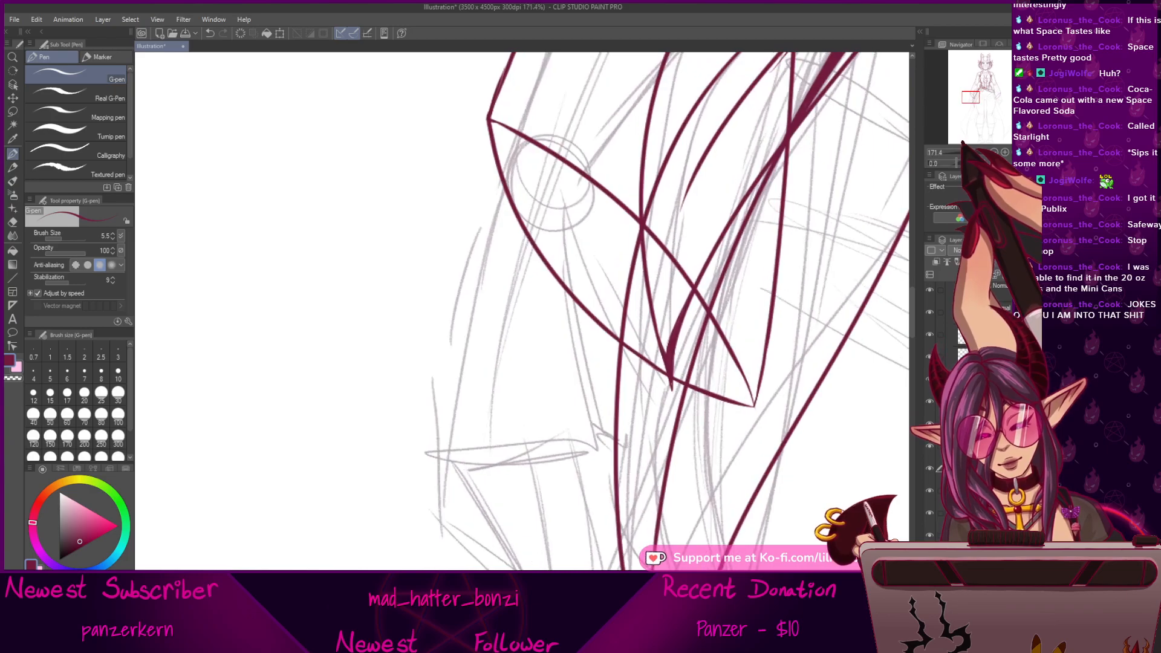
left_click_drag(658, 214, 654, 177)
left_click_drag(507, 194, 468, 364)
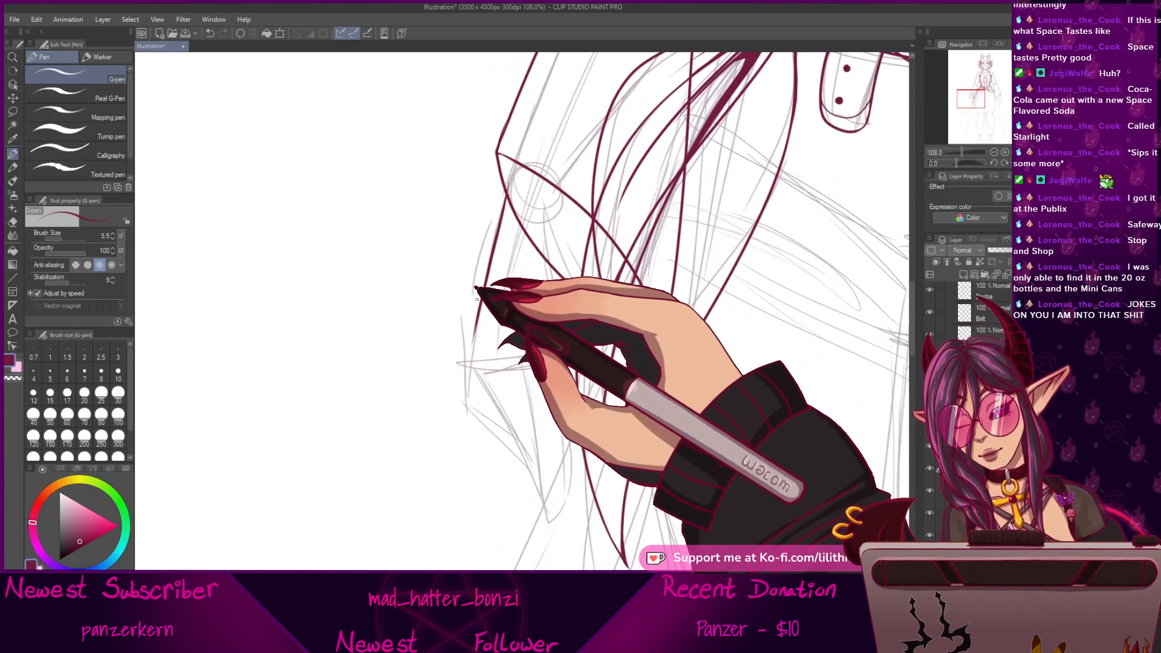
left_click_drag(479, 295, 480, 275)
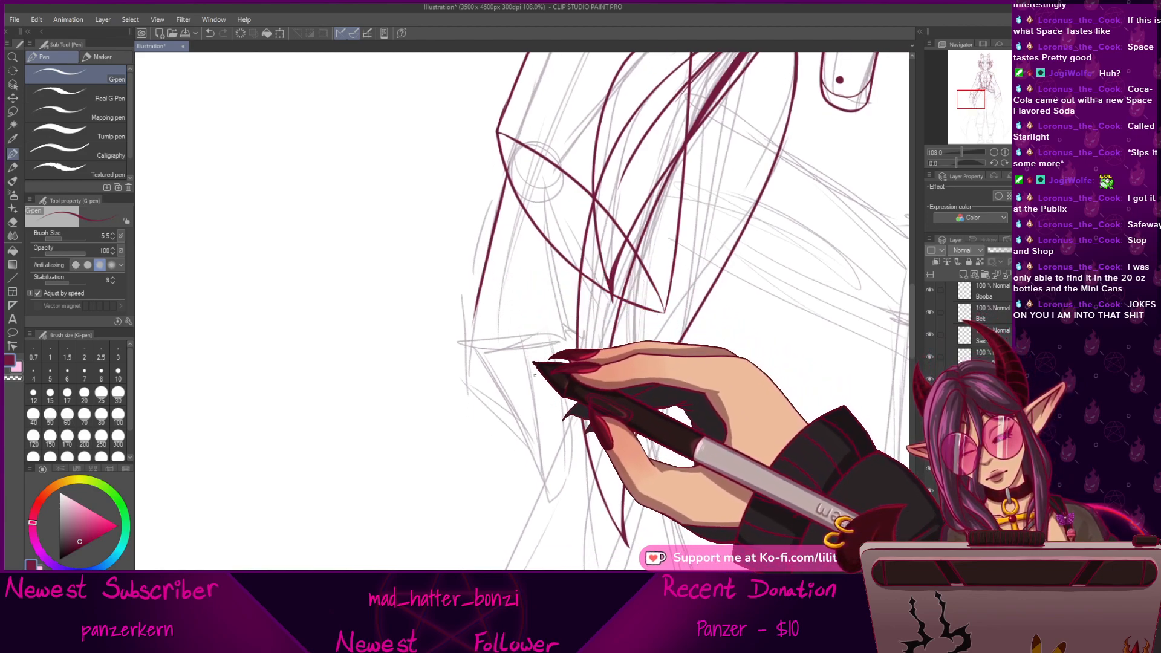
left_click_drag(528, 379, 565, 375)
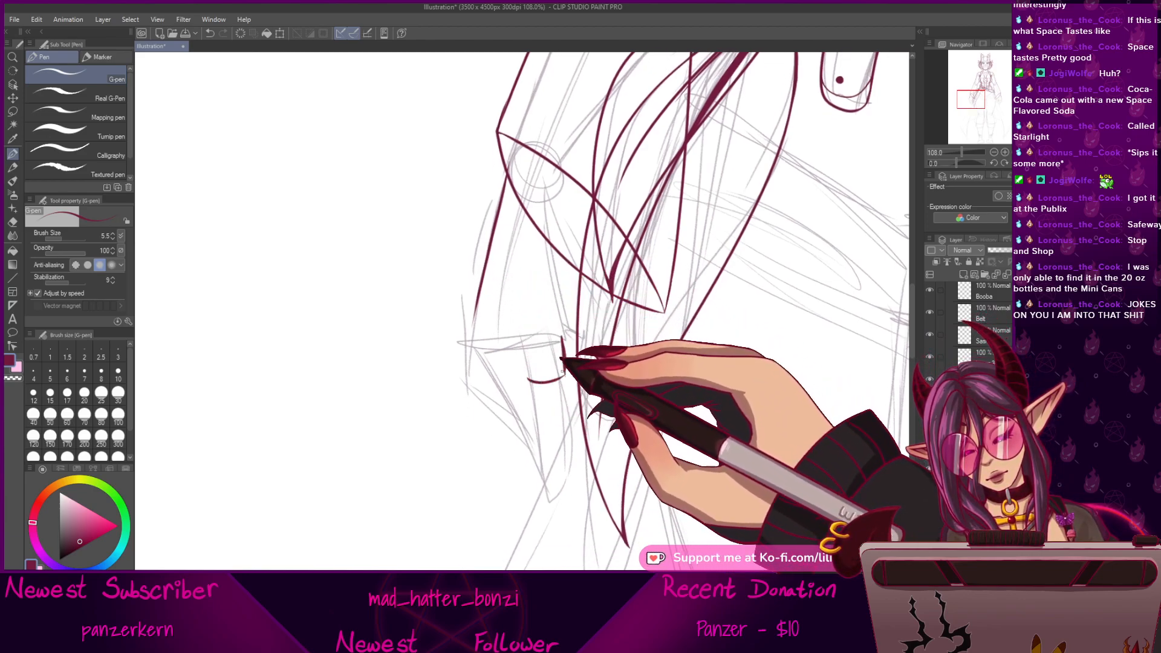
mouse_move(513, 320)
left_mouse_down()
mouse_move(521, 356)
mouse_move(494, 345)
left_mouse_up()
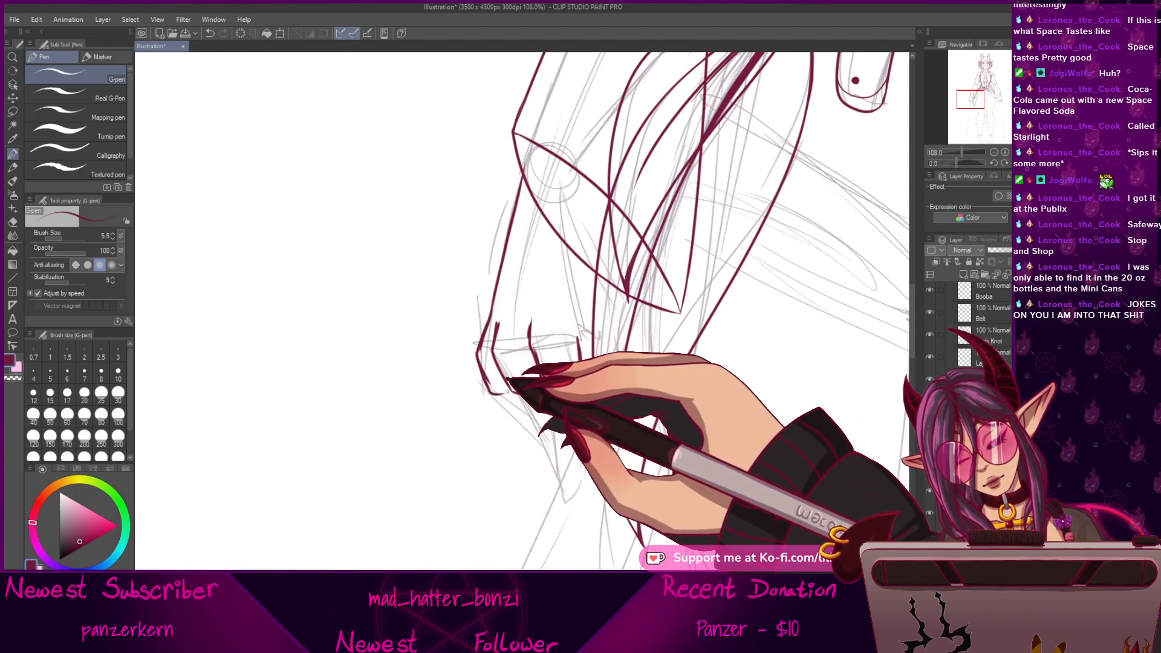
Erase stray ink around the knuckles and check the mirrored hand on the other side of the figure.
left_click_drag(604, 272, 632, 243)
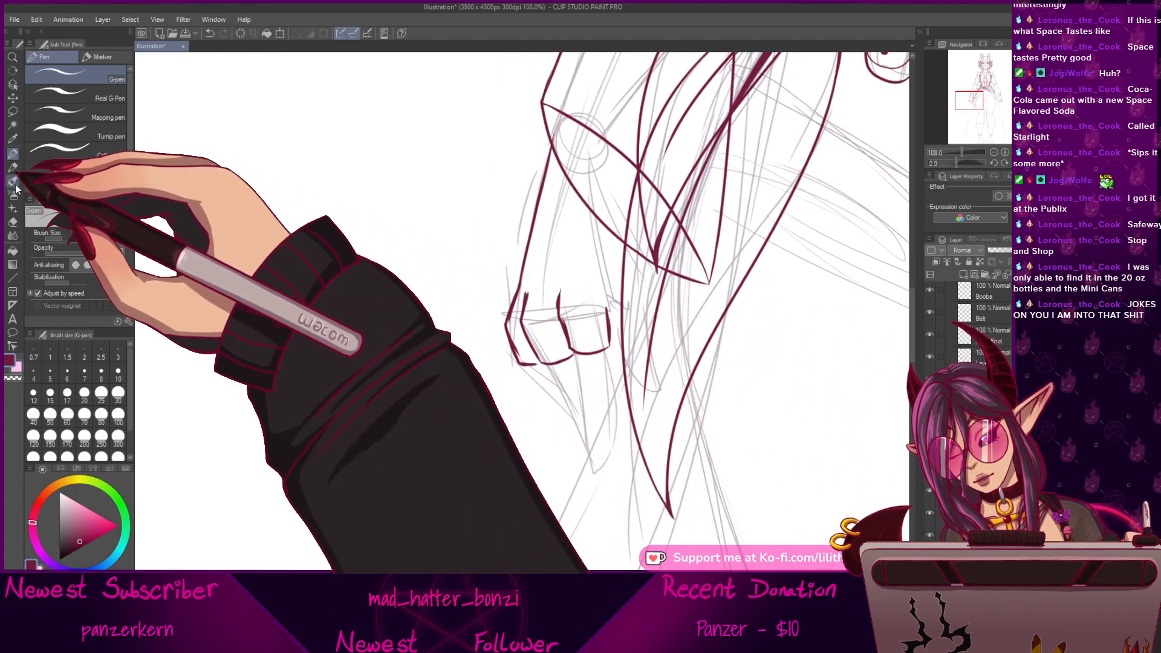
left_click(13, 222)
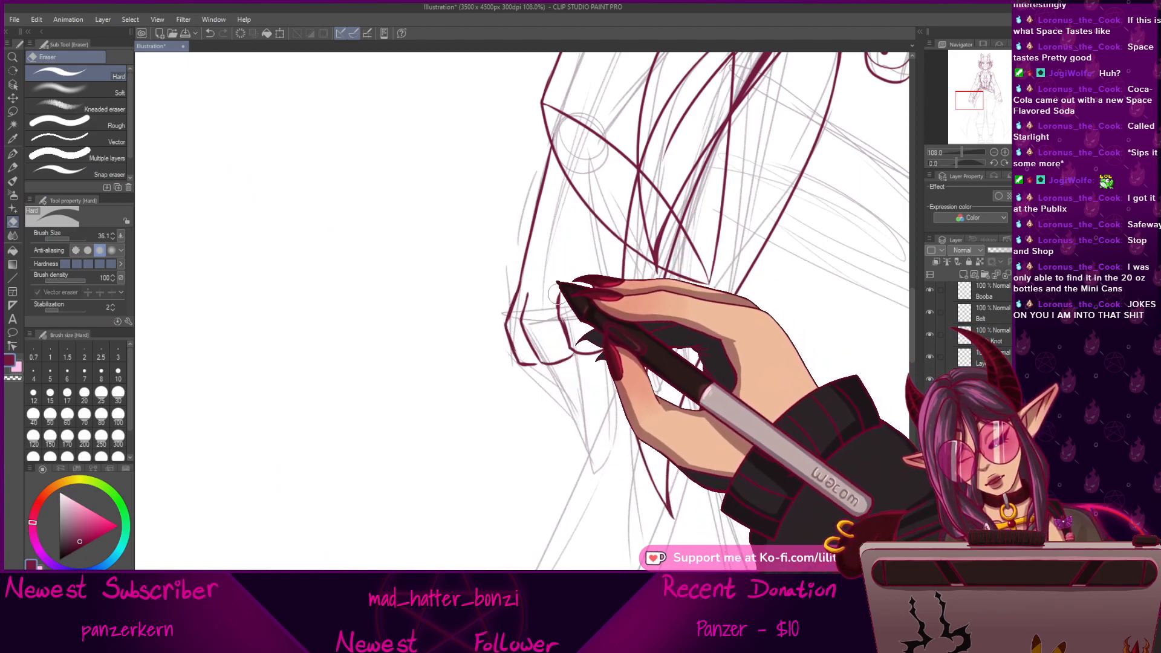
left_click_drag(901, 275, 447, 416)
left_click_drag(651, 396, 619, 292)
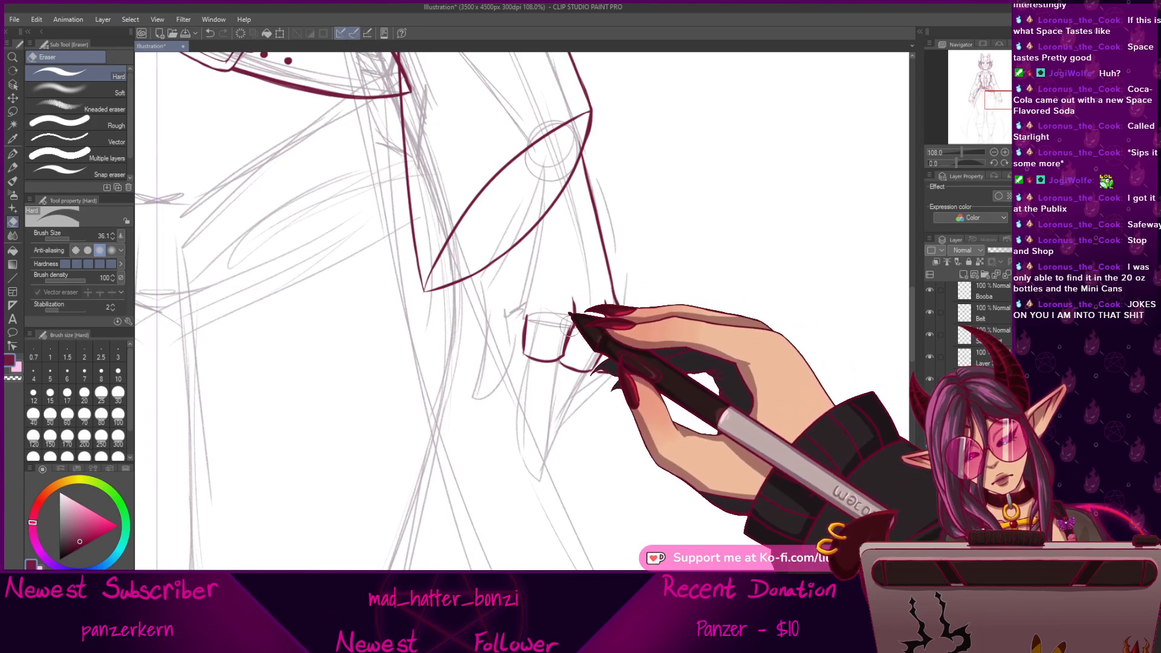
left_click_drag(527, 351, 852, 312)
left_click_drag(455, 454, 825, 401)
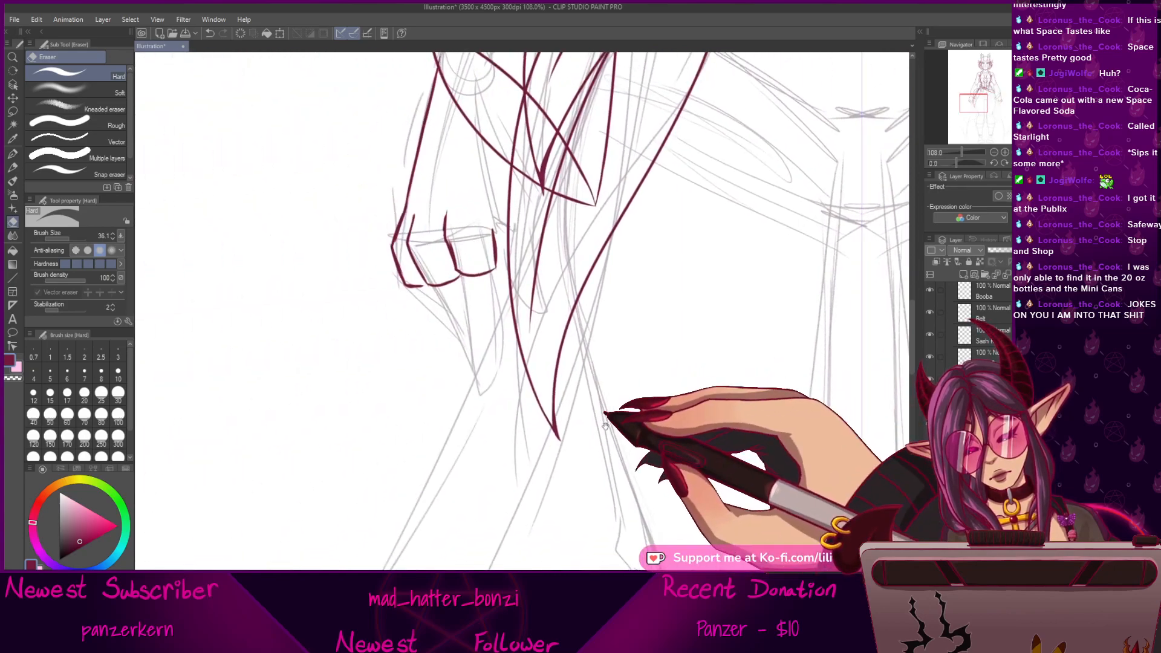
left_click_drag(605, 429, 595, 450)
Reinforce the dividing line between the front fingers and ink a short segment beside them for the thumb side.
left_click(12, 153)
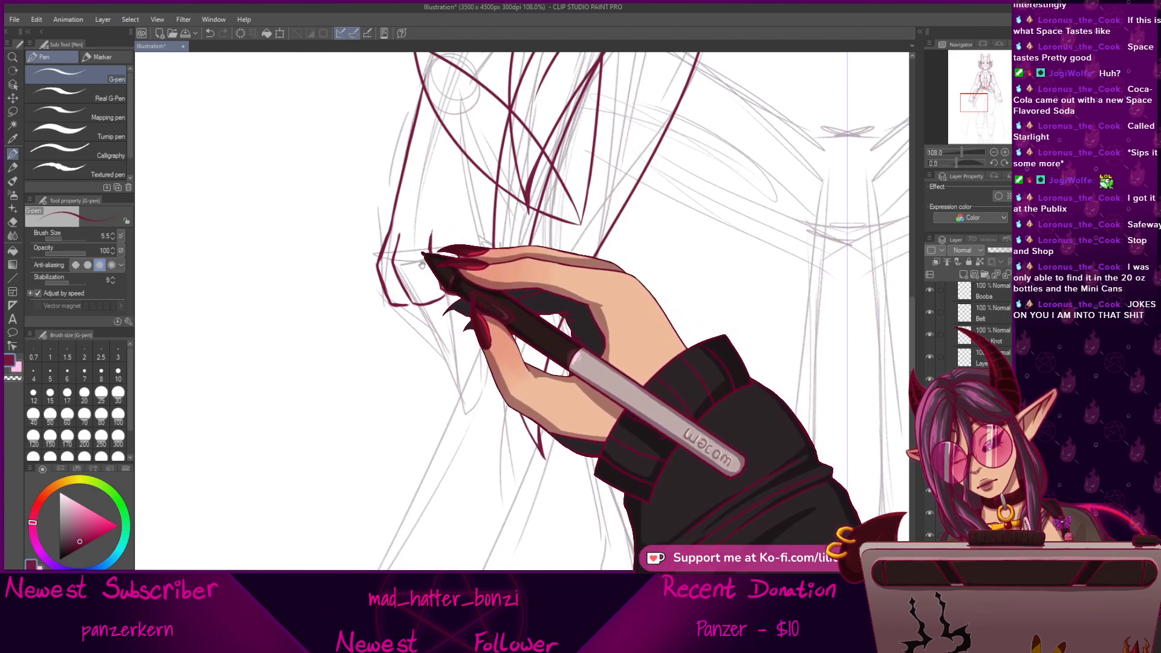
left_click_drag(428, 259, 468, 301)
mouse_move(576, 347)
left_mouse_down()
mouse_move(547, 254)
mouse_move(570, 337)
left_mouse_up()
mouse_move(664, 289)
left_mouse_down()
mouse_move(629, 271)
mouse_move(614, 220)
mouse_move(557, 220)
mouse_move(565, 324)
mouse_move(489, 309)
left_mouse_up()
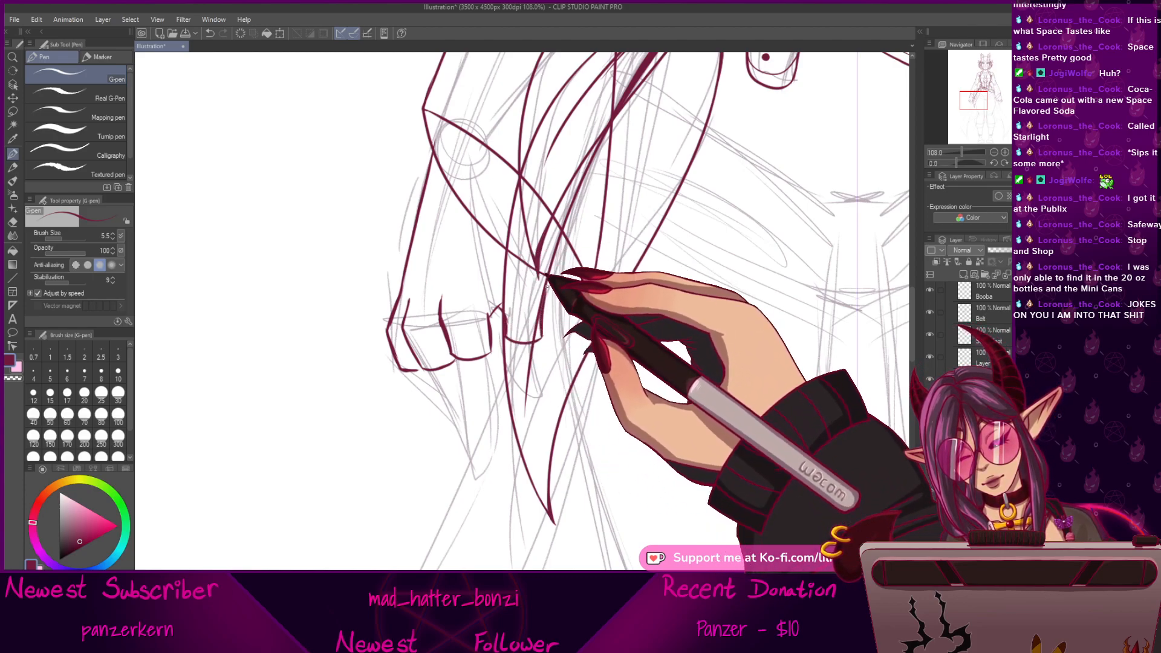
left_click_drag(704, 118, 577, 392)
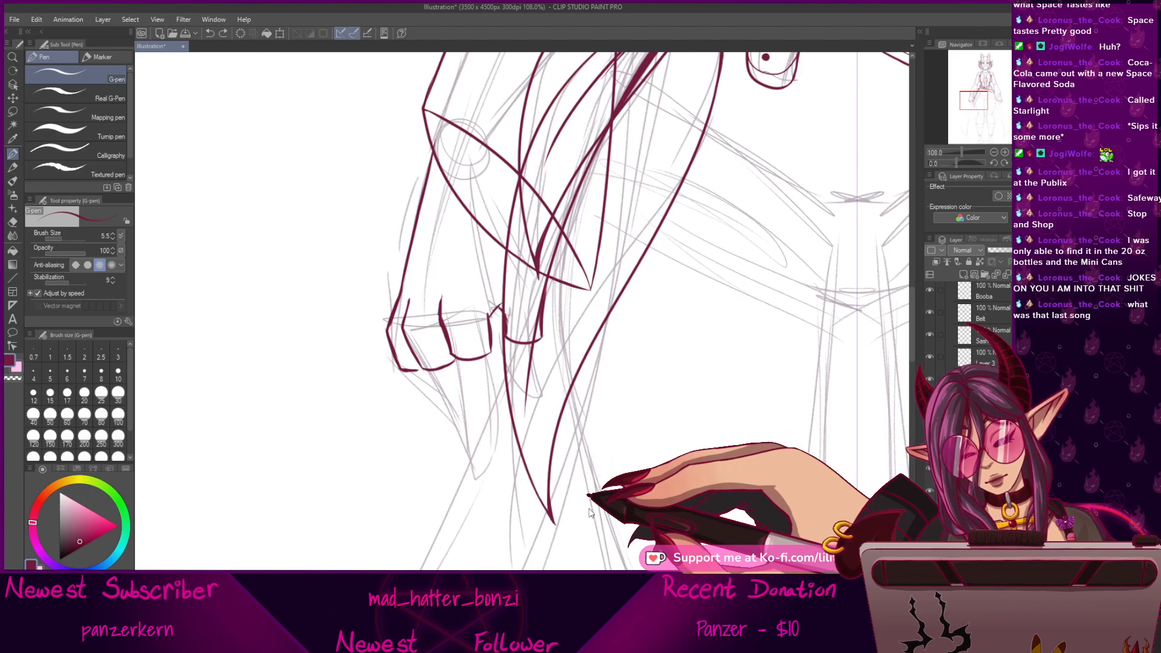
Ink the long pointing finger with its rounded tip and nail, and add the tapering edges of the fingers behind it.
scroll(586, 478, "down", 3)
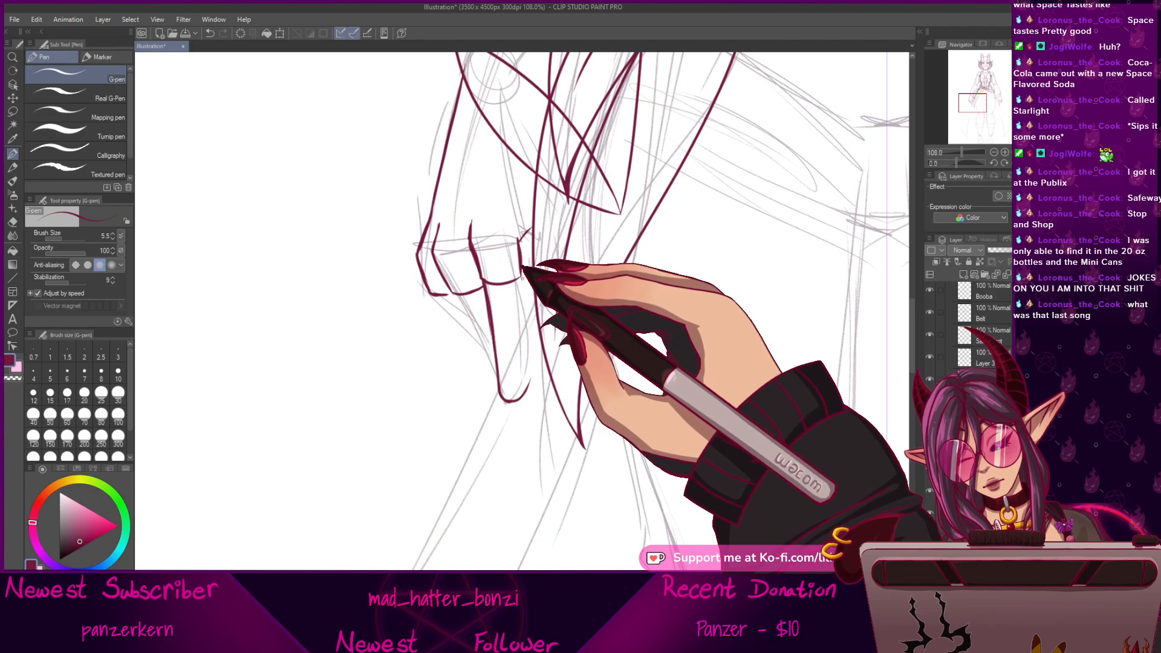
left_click_drag(520, 278, 524, 325)
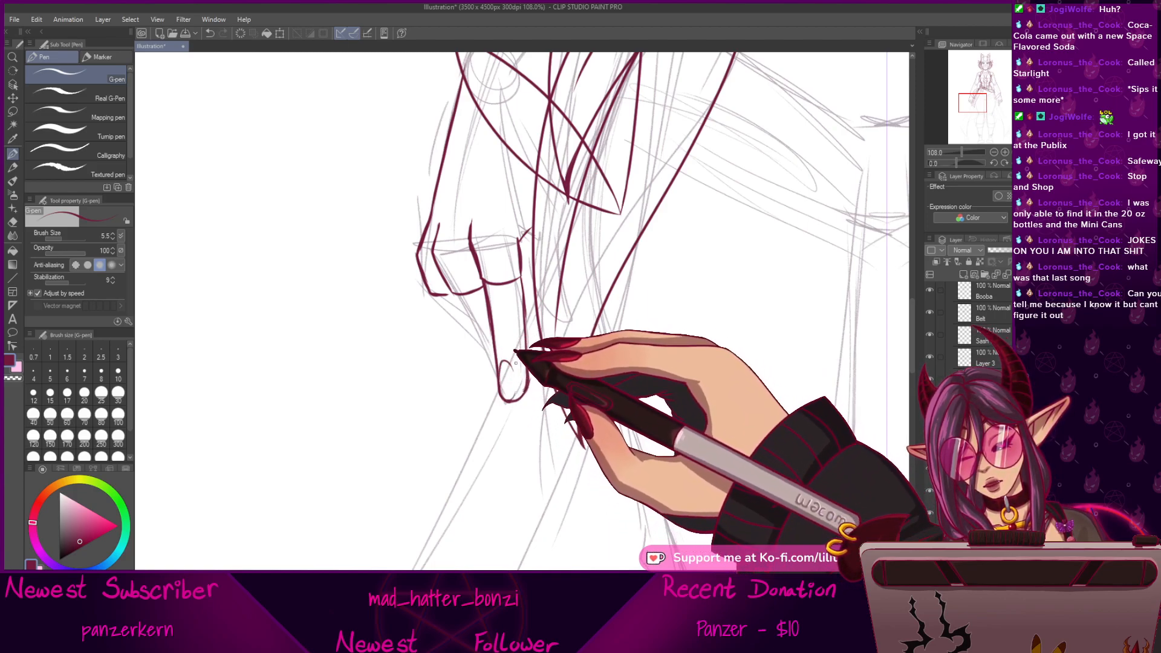
left_click_drag(517, 318, 537, 332)
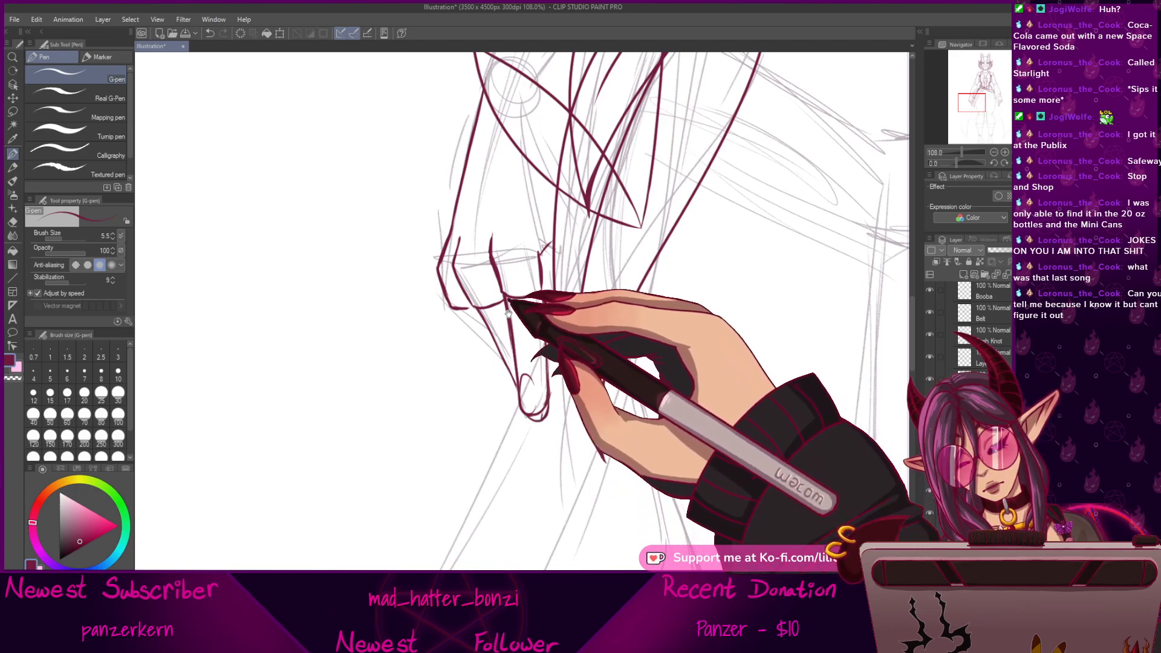
left_click_drag(511, 304, 517, 310)
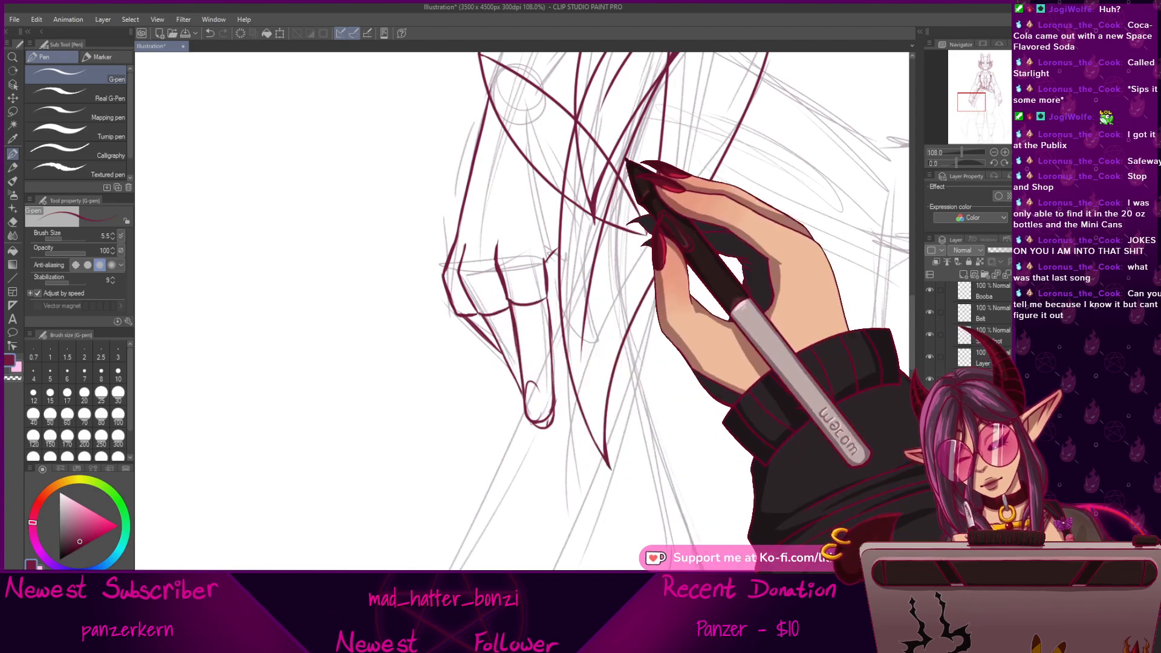
Hide the sash line-art layers overlapping the hand, and check the hand layer by toggling its visibility off and on.
left_click_drag(613, 238, 601, 377)
mouse_move(722, 277)
left_mouse_down()
mouse_move(737, 183)
mouse_move(668, 282)
left_mouse_up()
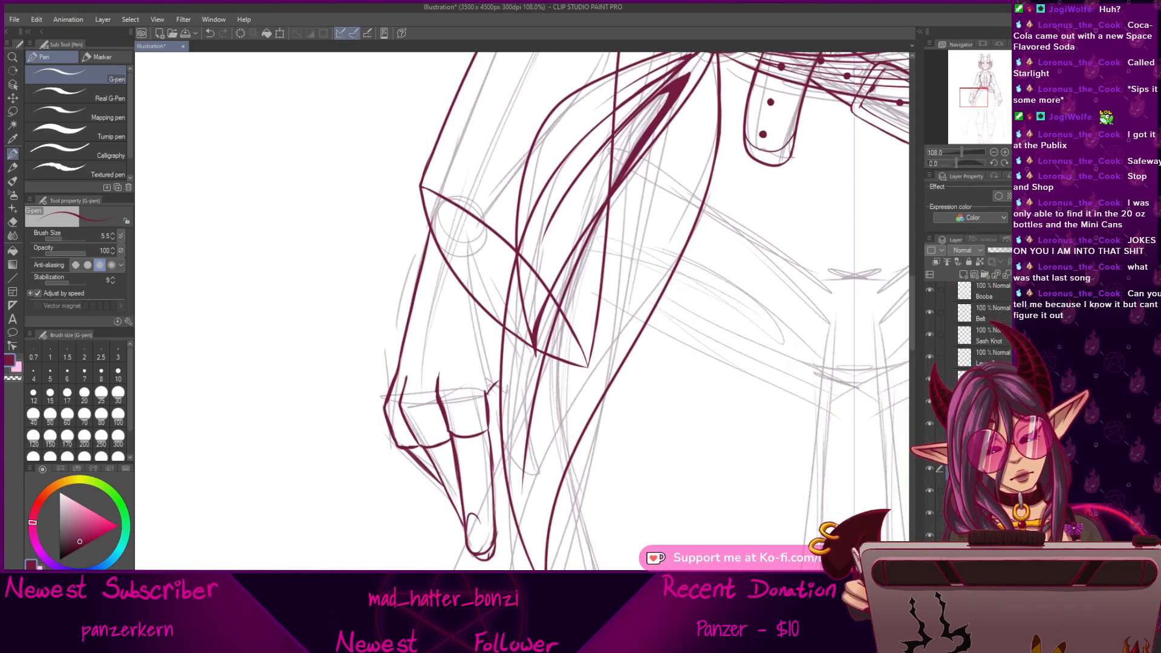
scroll(940, 363, "down", 1)
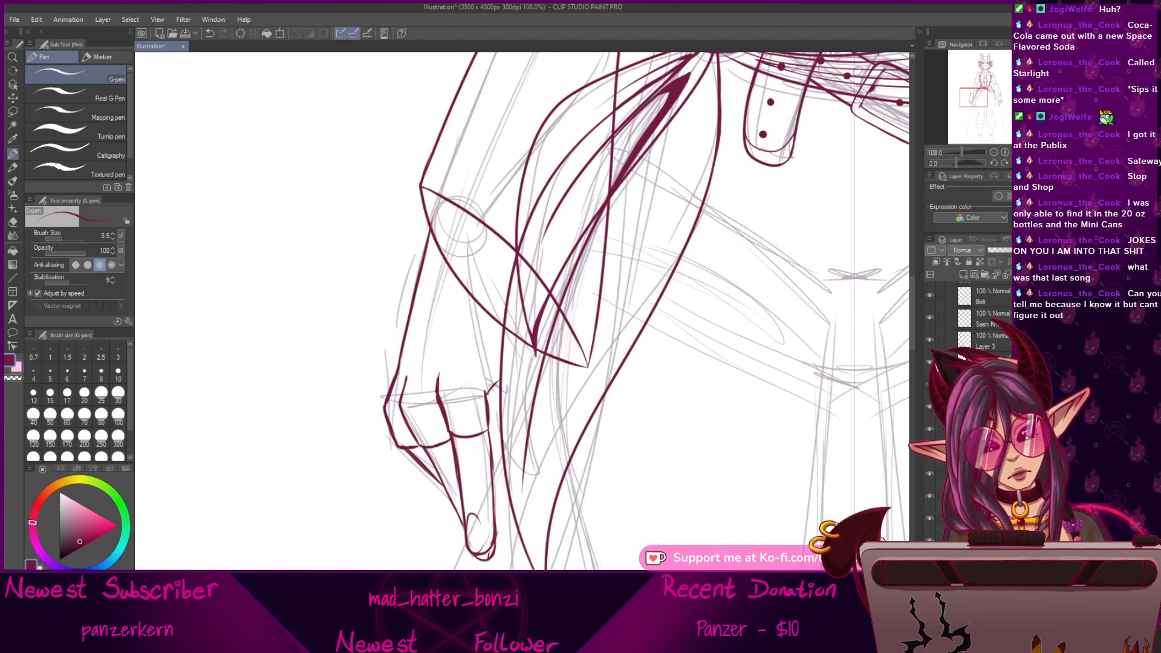
key("ctrl+z")
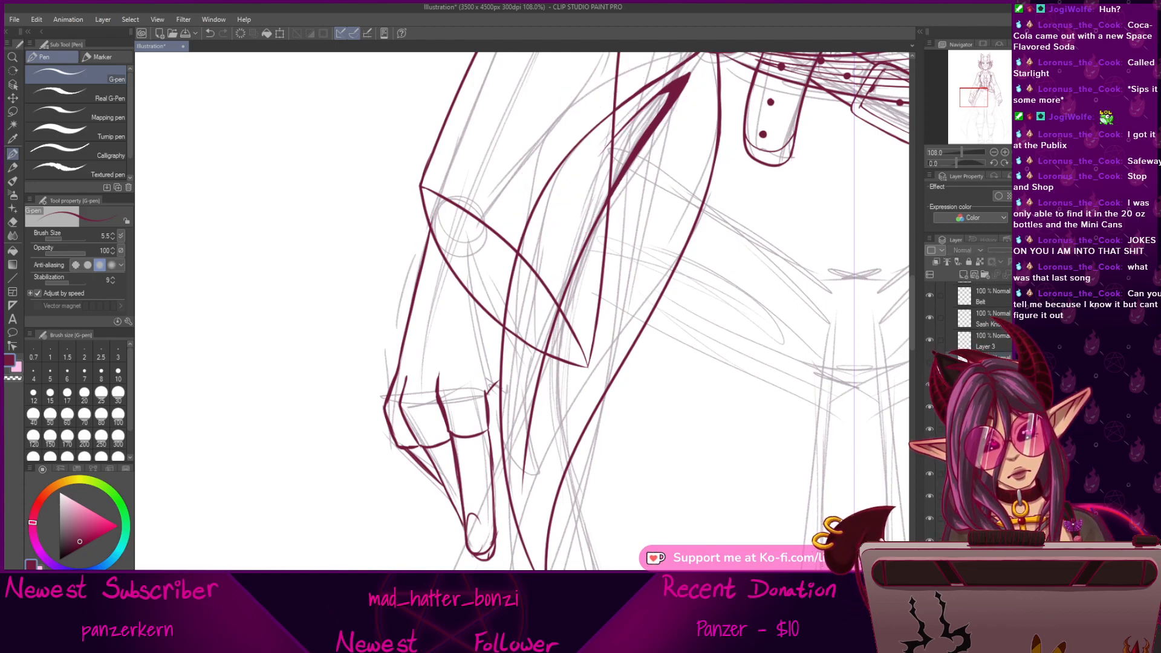
key("ctrl+y")
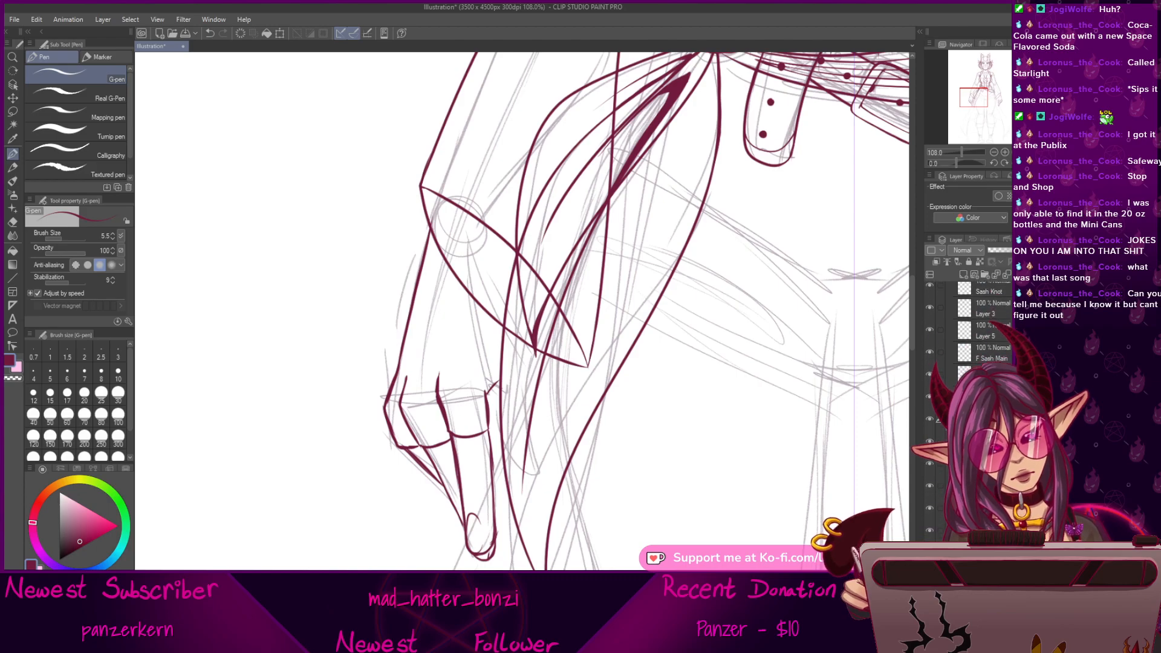
scroll(939, 428, "down", 1)
scroll(932, 413, "up", 3)
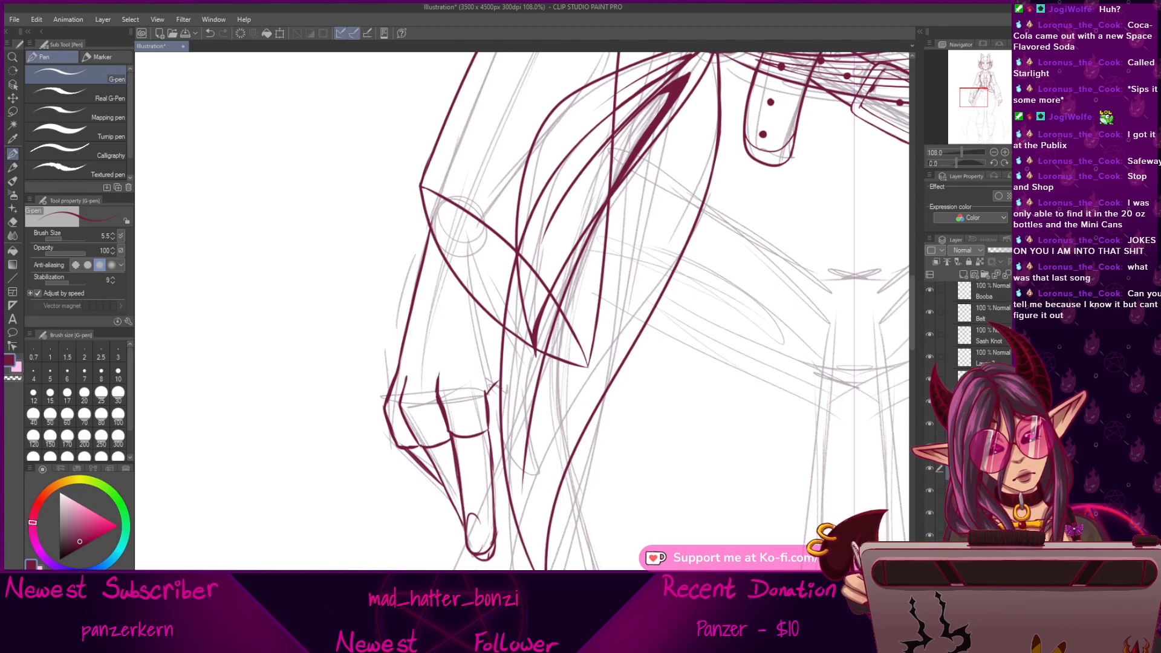
left_click_drag(930, 385, 932, 412)
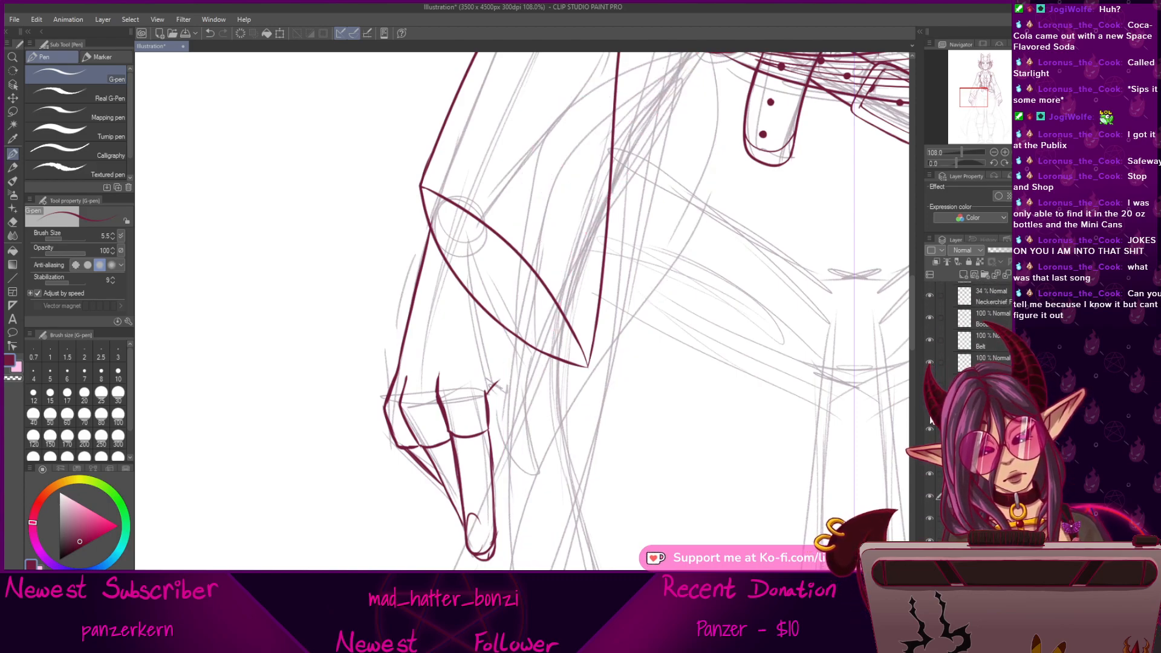
left_click_drag(800, 441, 712, 415)
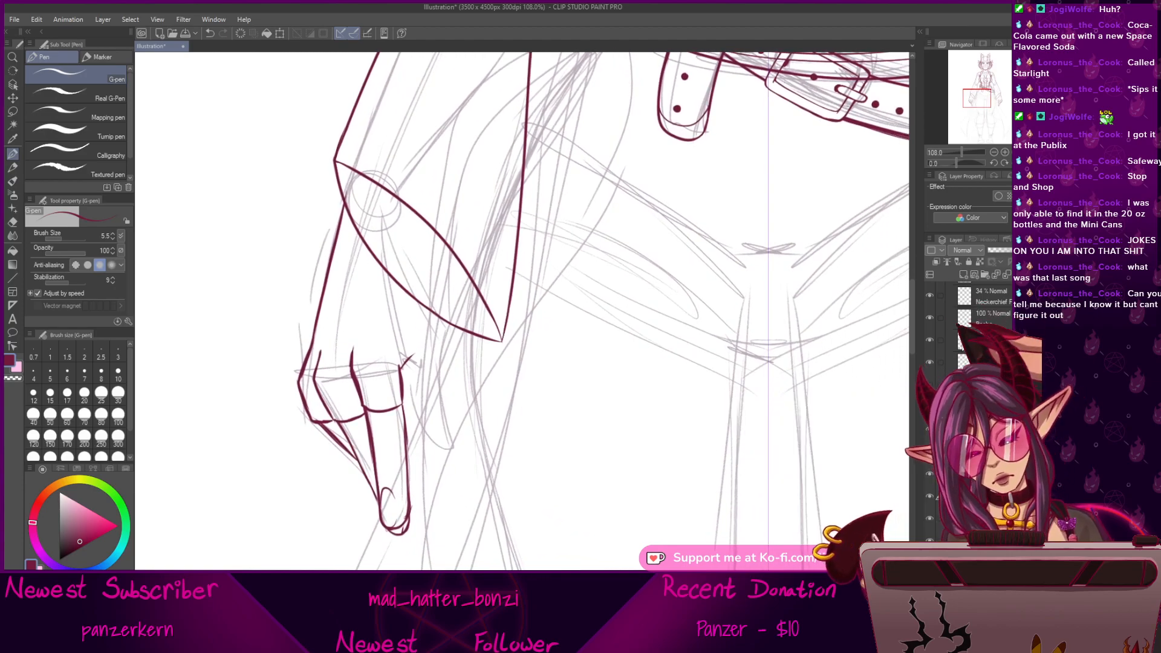
left_click(929, 496)
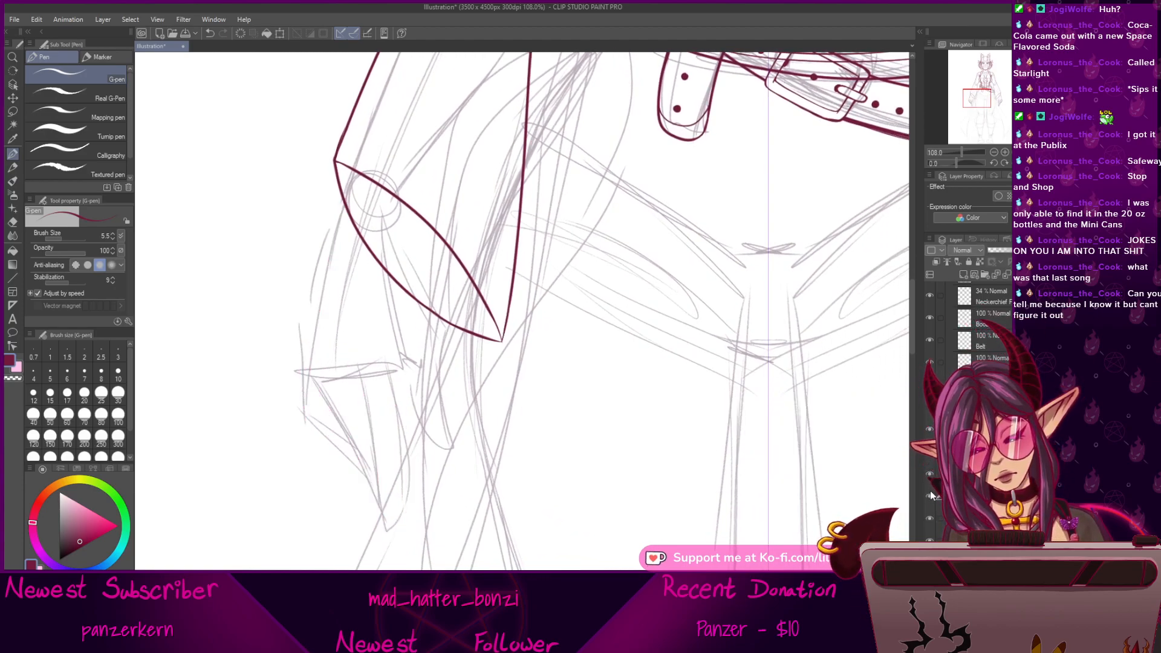
left_click(930, 492)
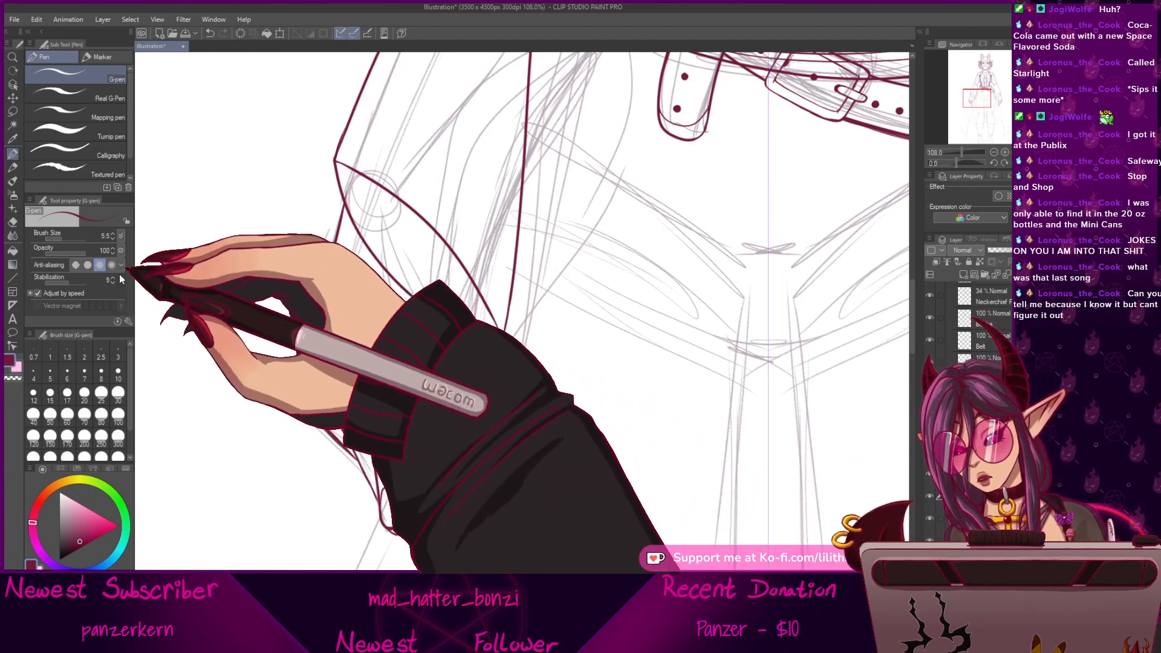
Ink the inner wrist edge from inside the sleeve opening down to the hand, and outline the thumb with a rounded tip.
left_click_drag(465, 245, 493, 256)
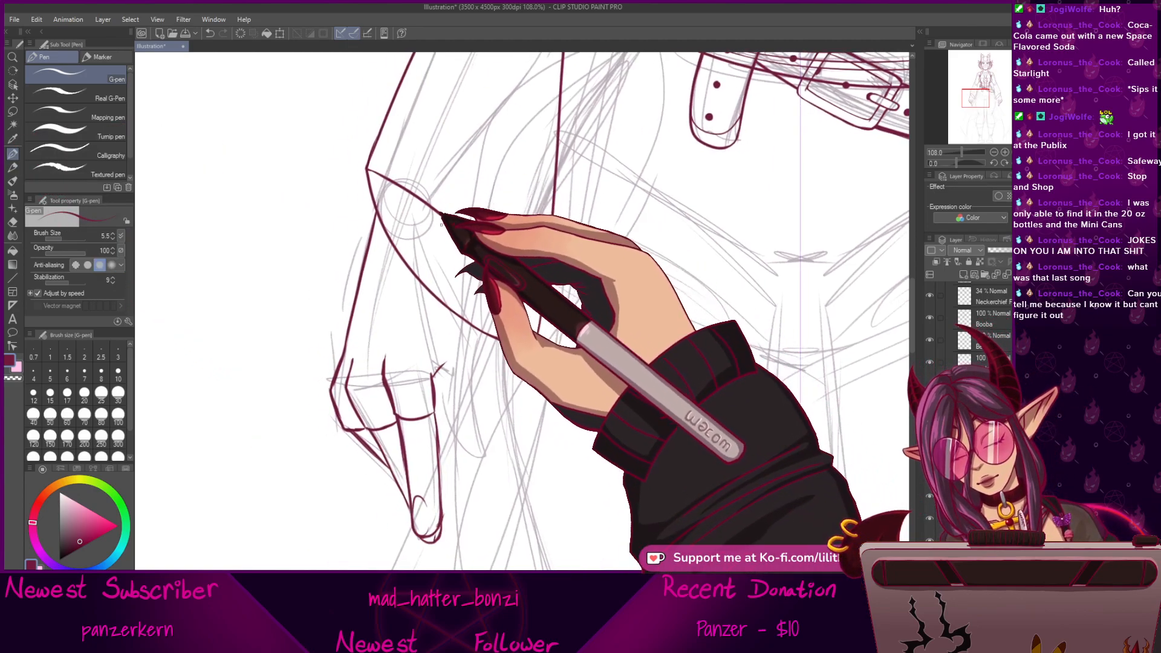
mouse_move(453, 218)
left_mouse_down()
mouse_move(492, 223)
mouse_move(482, 183)
mouse_move(462, 220)
mouse_move(488, 241)
mouse_move(475, 222)
mouse_move(481, 233)
mouse_move(531, 190)
mouse_move(483, 222)
mouse_move(507, 307)
mouse_move(485, 265)
mouse_move(516, 338)
left_mouse_up()
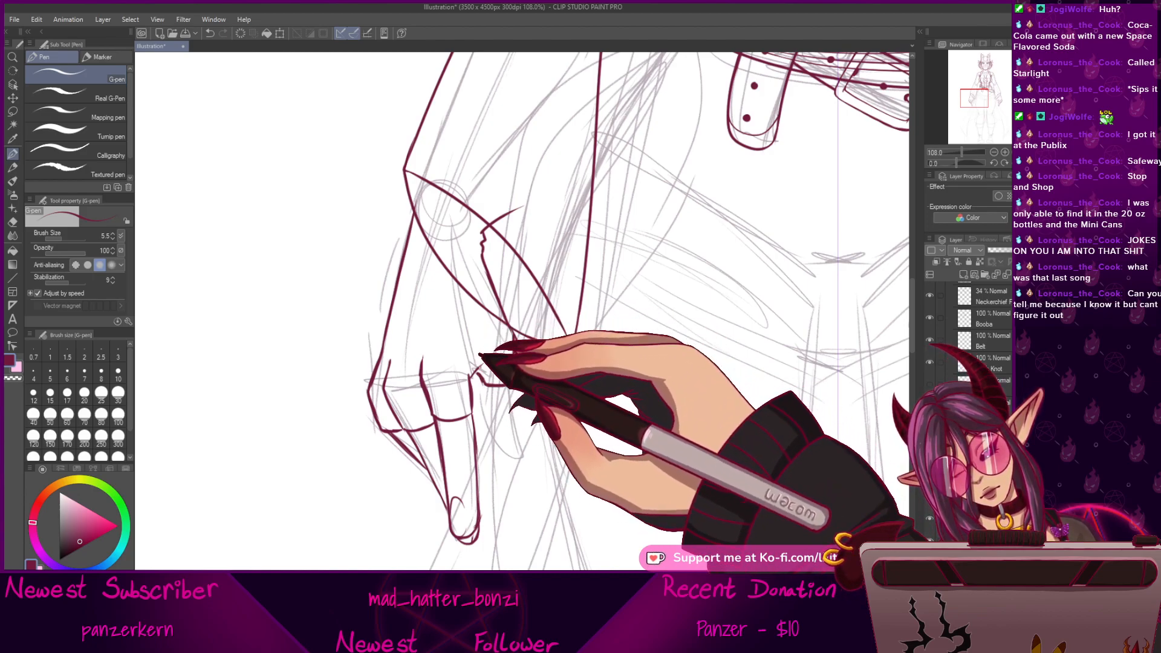
left_click_drag(561, 307, 539, 295)
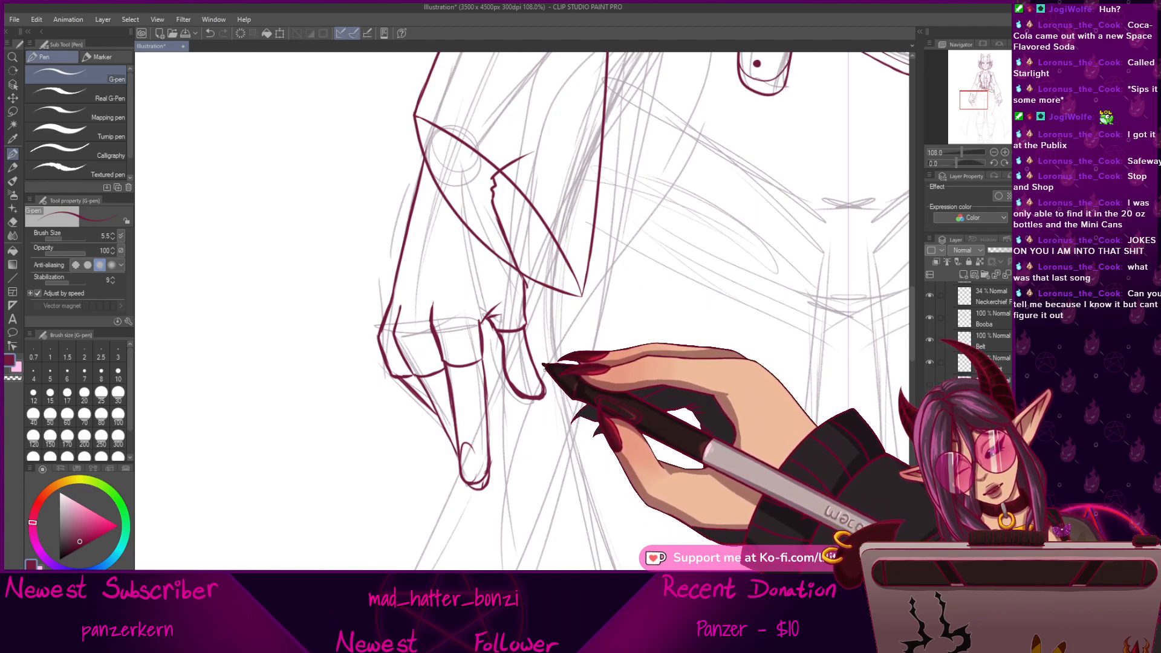
Thicken the thumb's rounded tip and side edges, and join its inner edge to the hook beside the knuckles.
left_click_drag(955, 163, 973, 163)
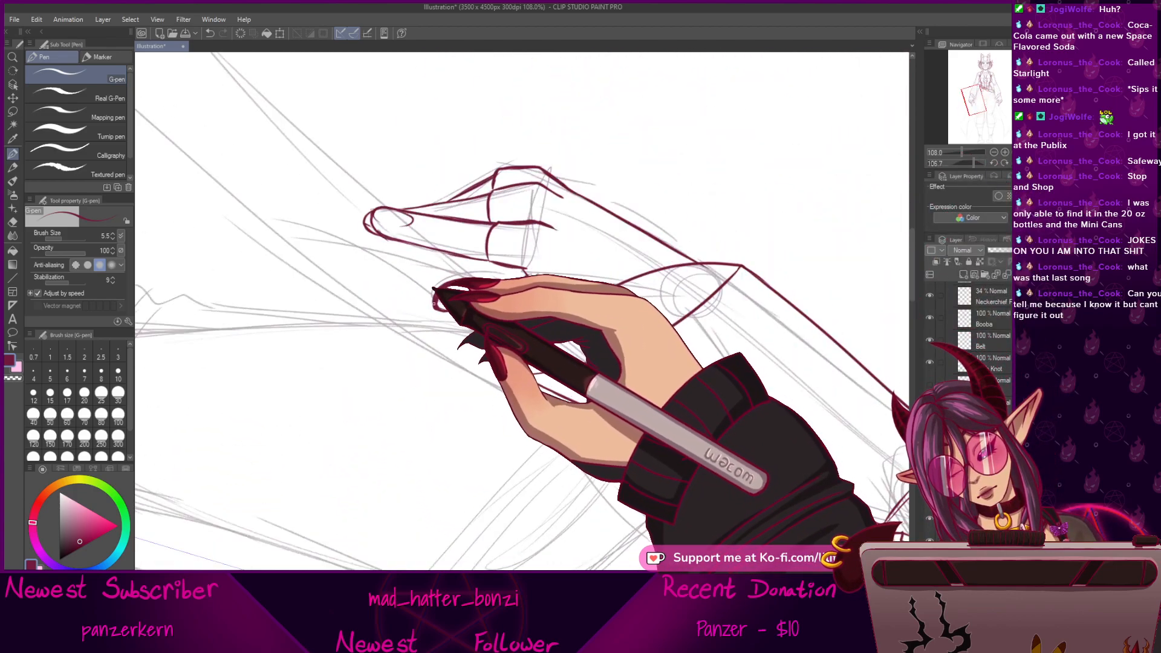
left_click_drag(433, 304, 507, 310)
left_click(1015, 163)
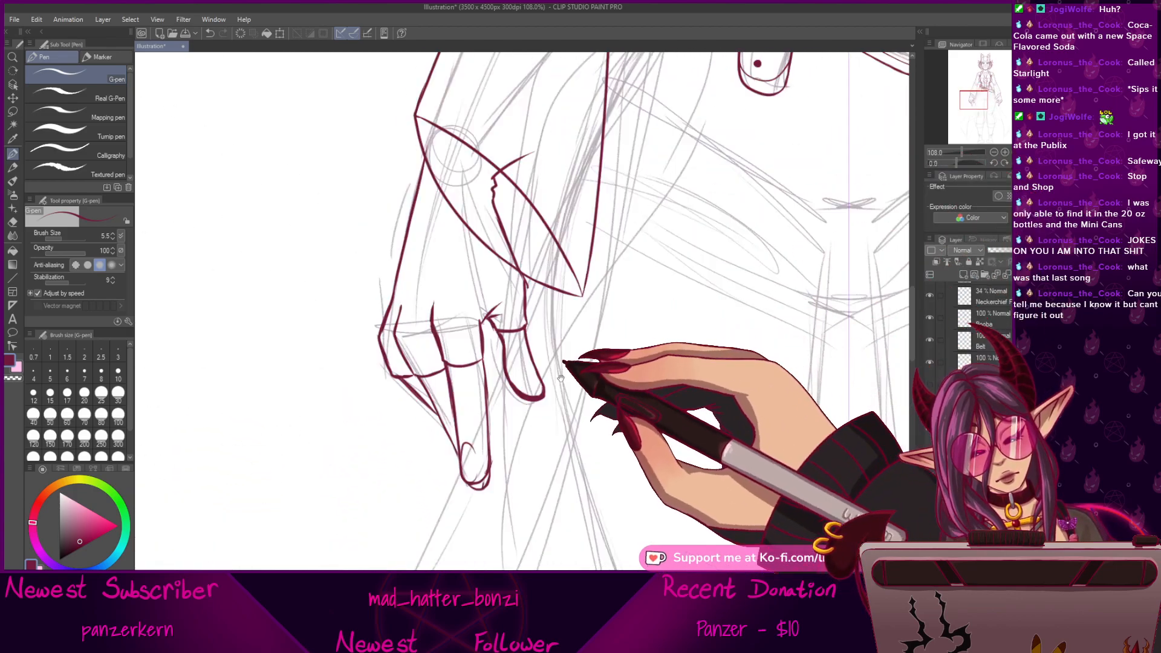
left_click_drag(567, 369, 617, 359)
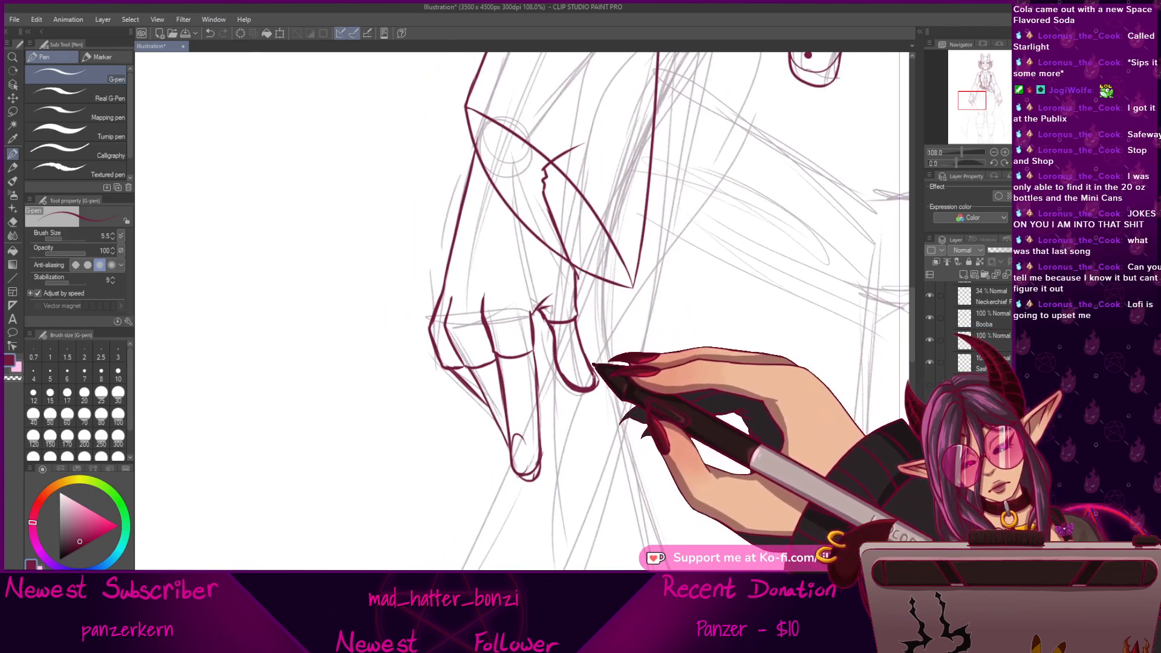
left_click_drag(684, 313, 713, 315)
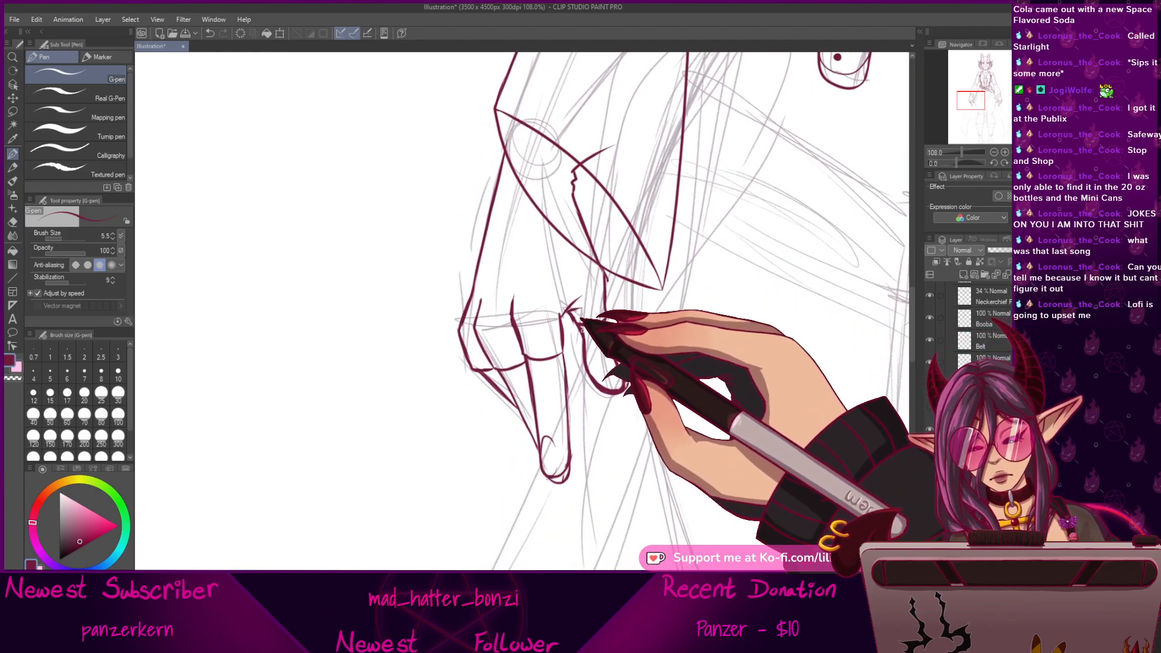
left_click_drag(624, 390, 701, 346)
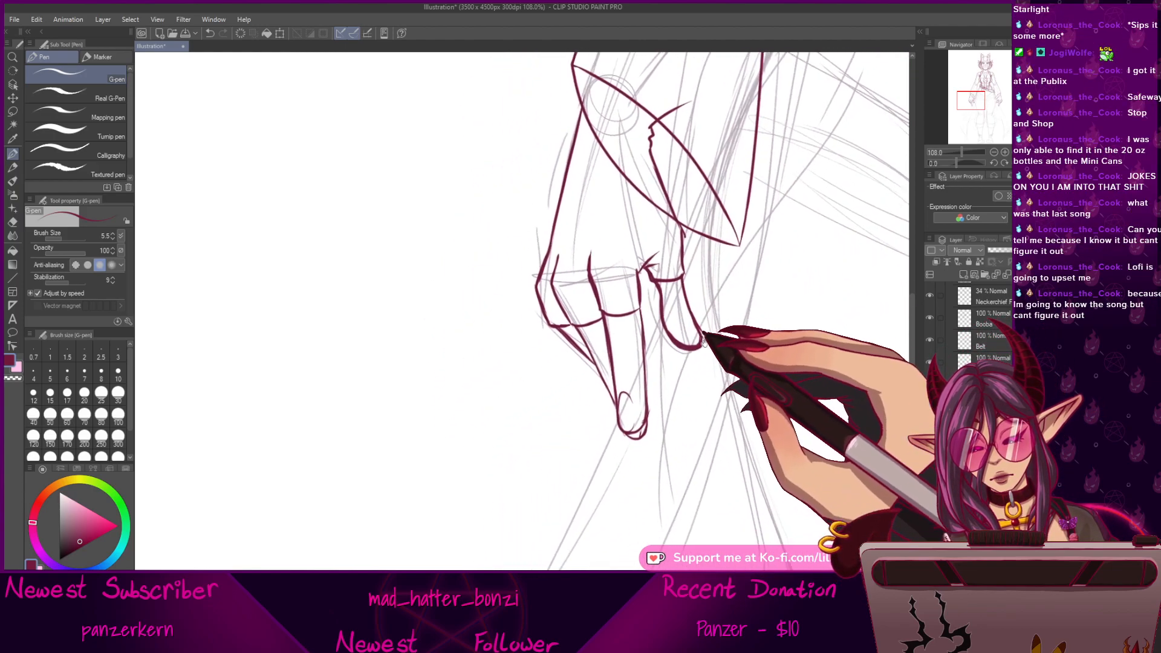
left_click_drag(651, 377, 633, 392)
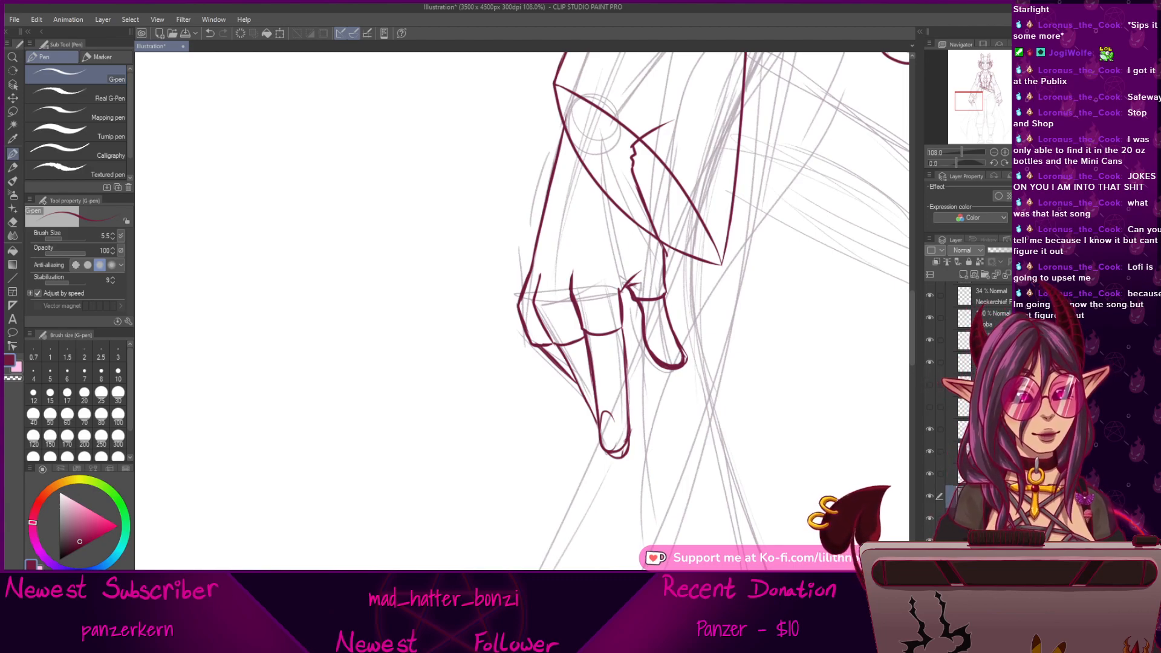
Ink a second parallel line across the finger openings and the thumb opening to form the glove's hems.
left_click_drag(625, 261, 621, 412)
left_click_drag(956, 164, 977, 164)
left_click_drag(579, 303, 759, 284)
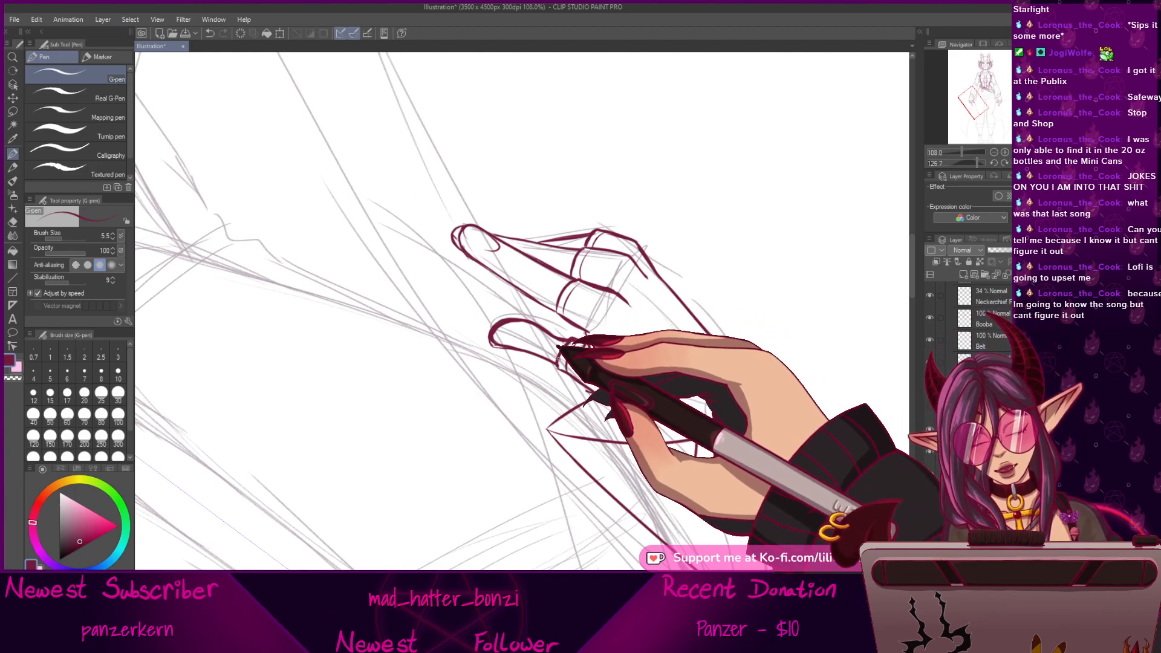
left_click(1015, 163)
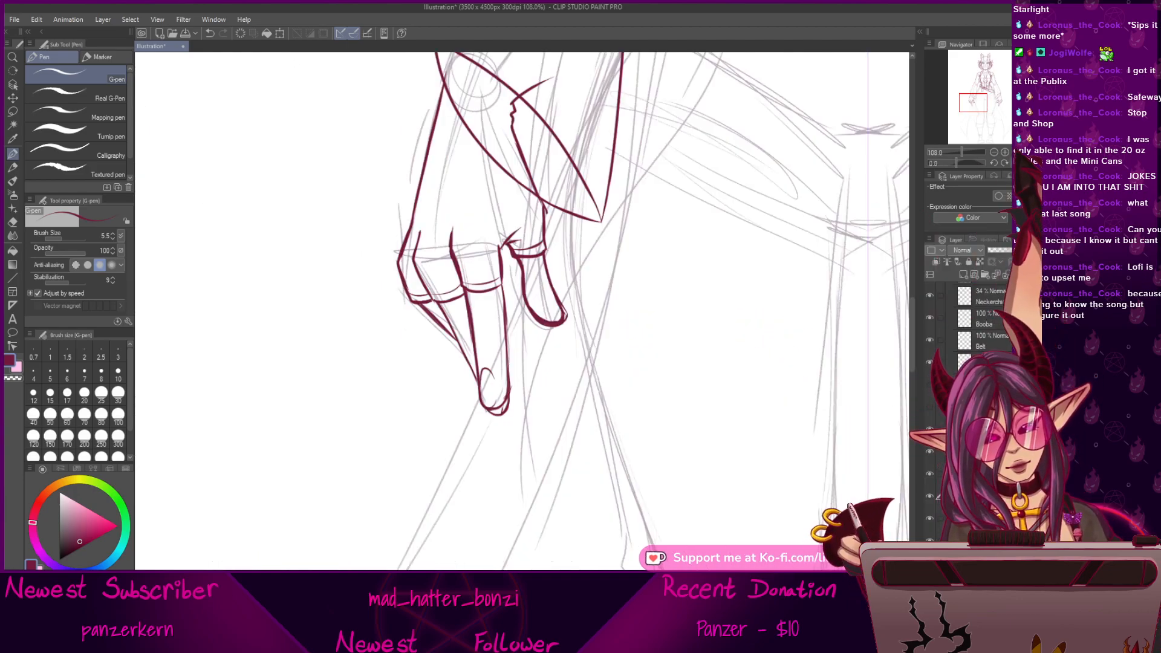
left_click_drag(500, 275, 557, 334)
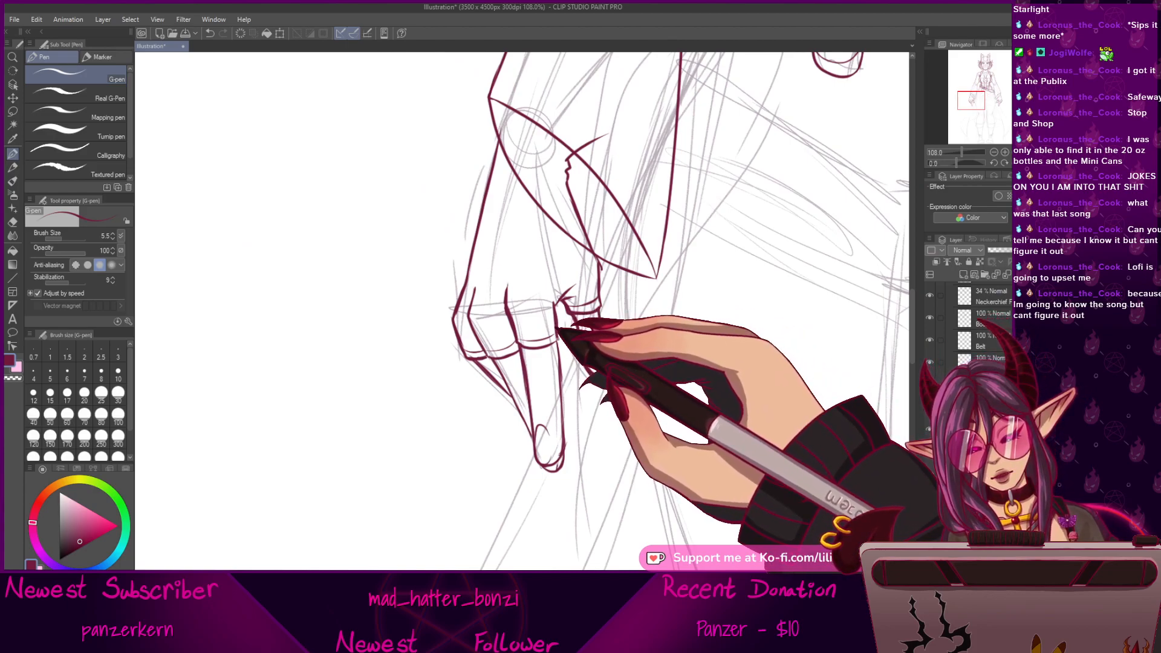
left_click_drag(578, 305, 600, 301)
left_click_drag(641, 326, 643, 358)
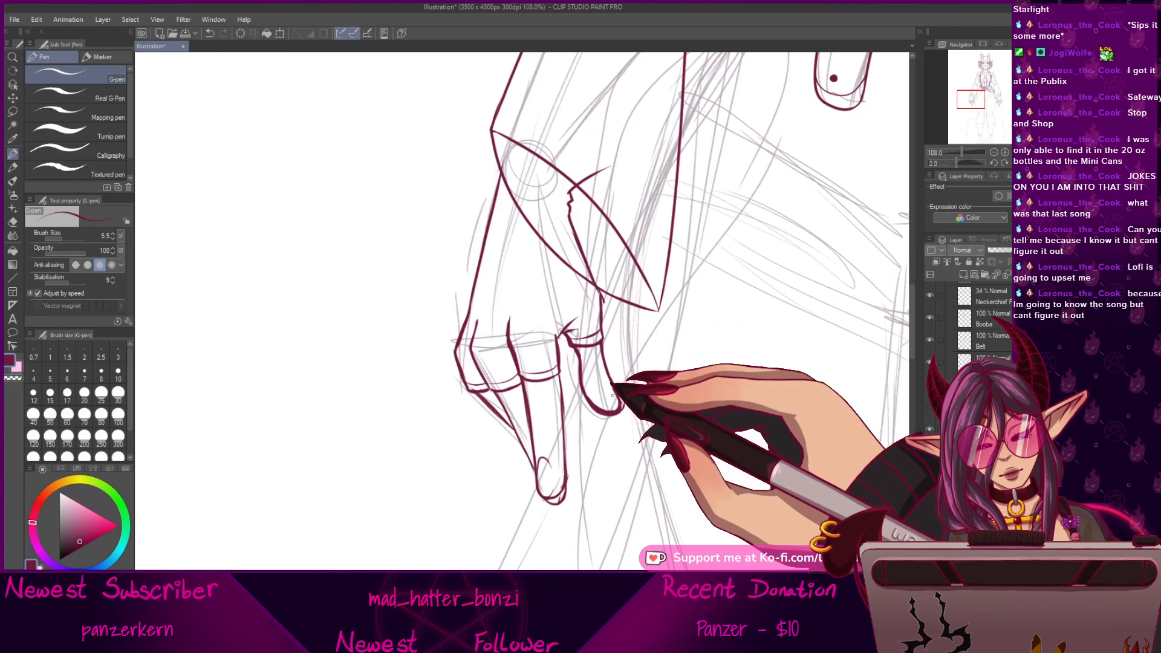
Ink the glove's flared cuff overlapping the sleeve opening, and add several crease lines across the wrist.
left_click_drag(731, 346, 667, 423)
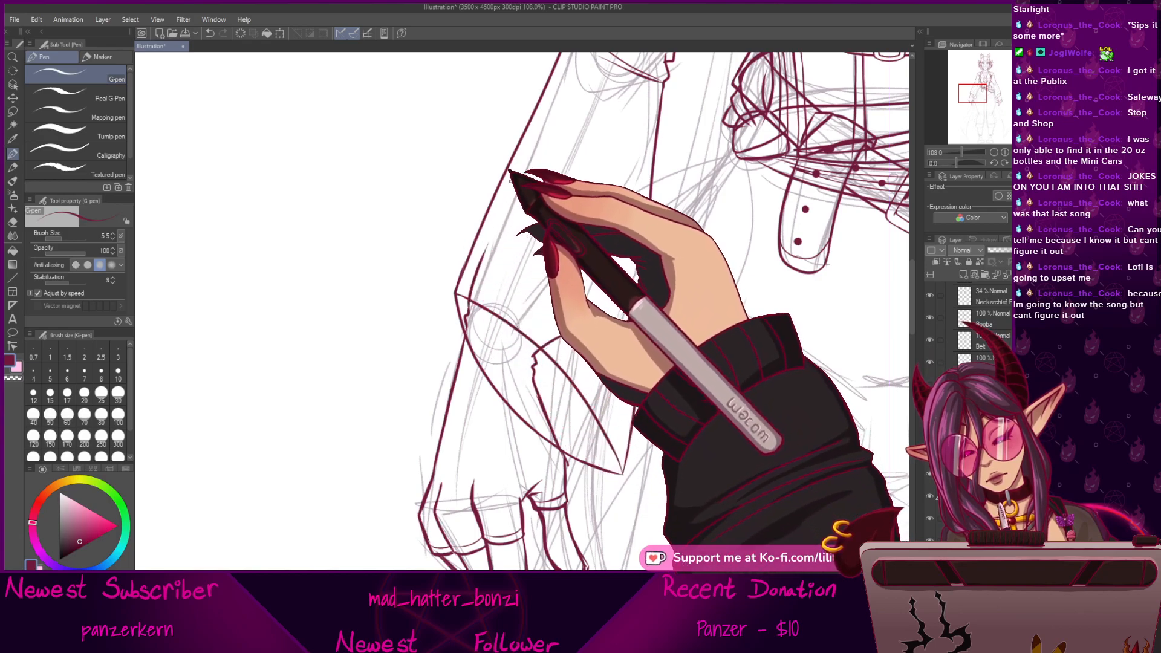
left_click_drag(491, 240, 549, 274)
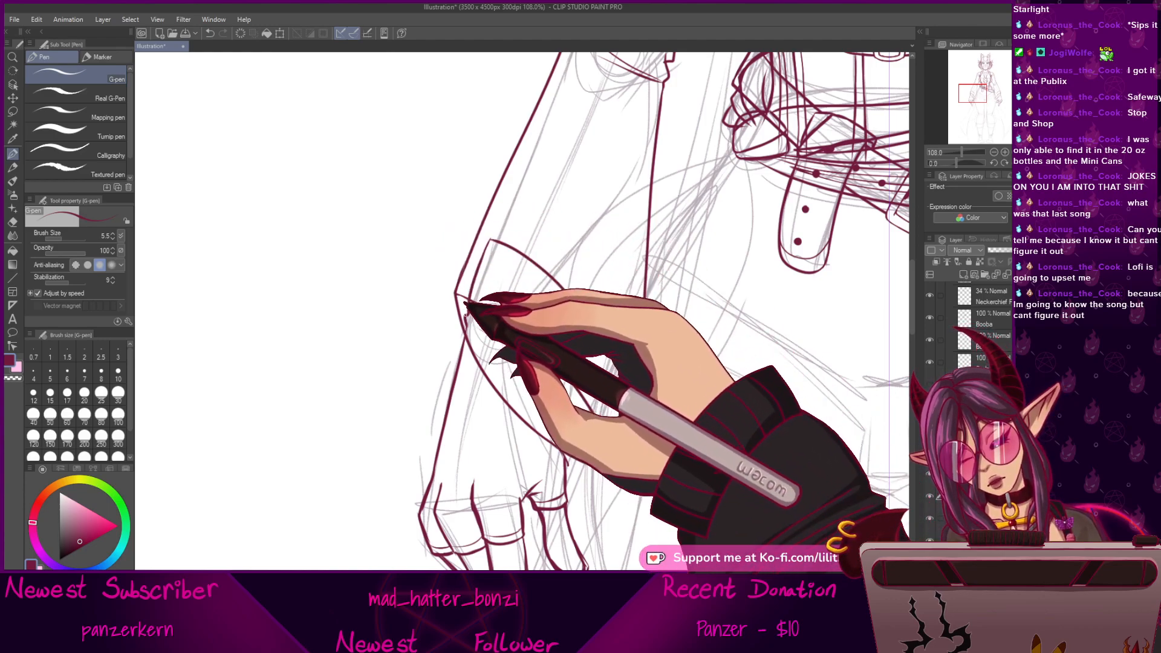
left_click_drag(470, 311, 532, 353)
mouse_move(658, 464)
left_mouse_down()
mouse_move(621, 387)
mouse_move(657, 255)
mouse_move(741, 316)
left_mouse_up()
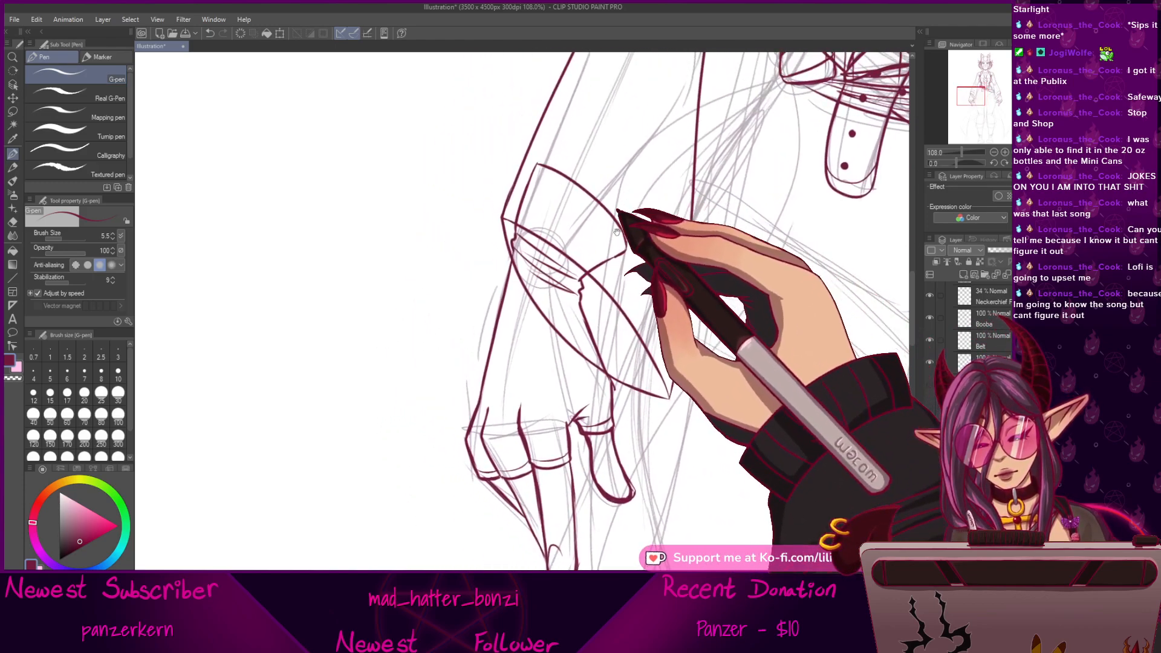
mouse_move(825, 117)
left_mouse_down()
mouse_move(680, 389)
mouse_move(695, 259)
left_mouse_up()
left_click_drag(645, 317, 674, 197)
left_click_drag(703, 318, 688, 225)
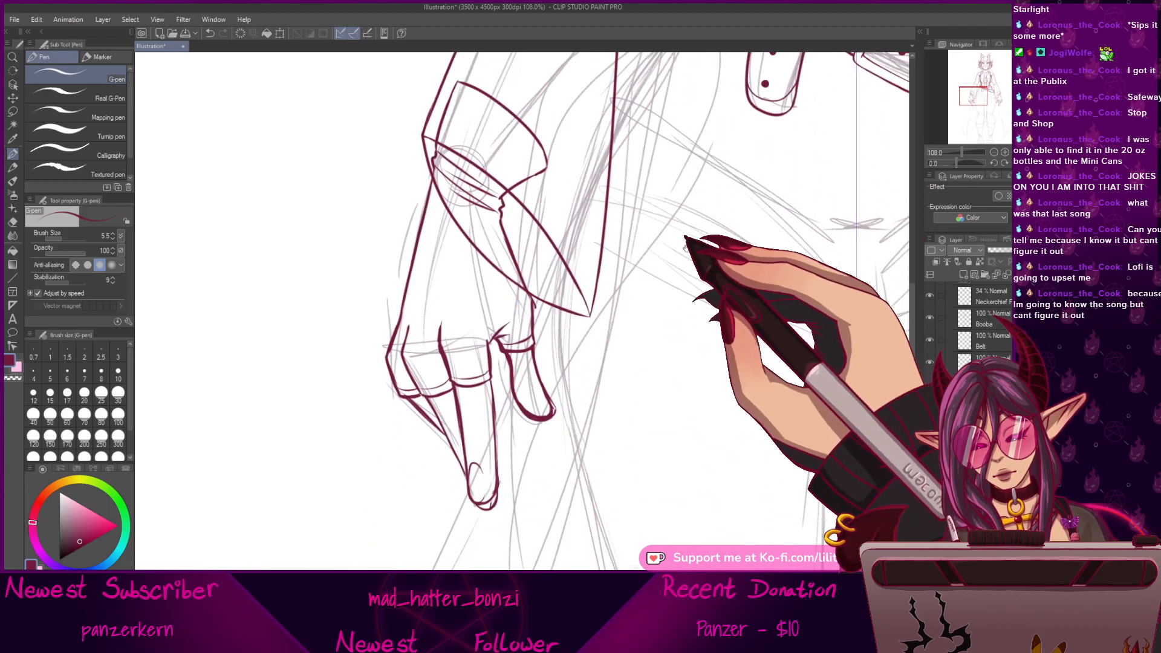
left_click_drag(552, 186, 630, 292)
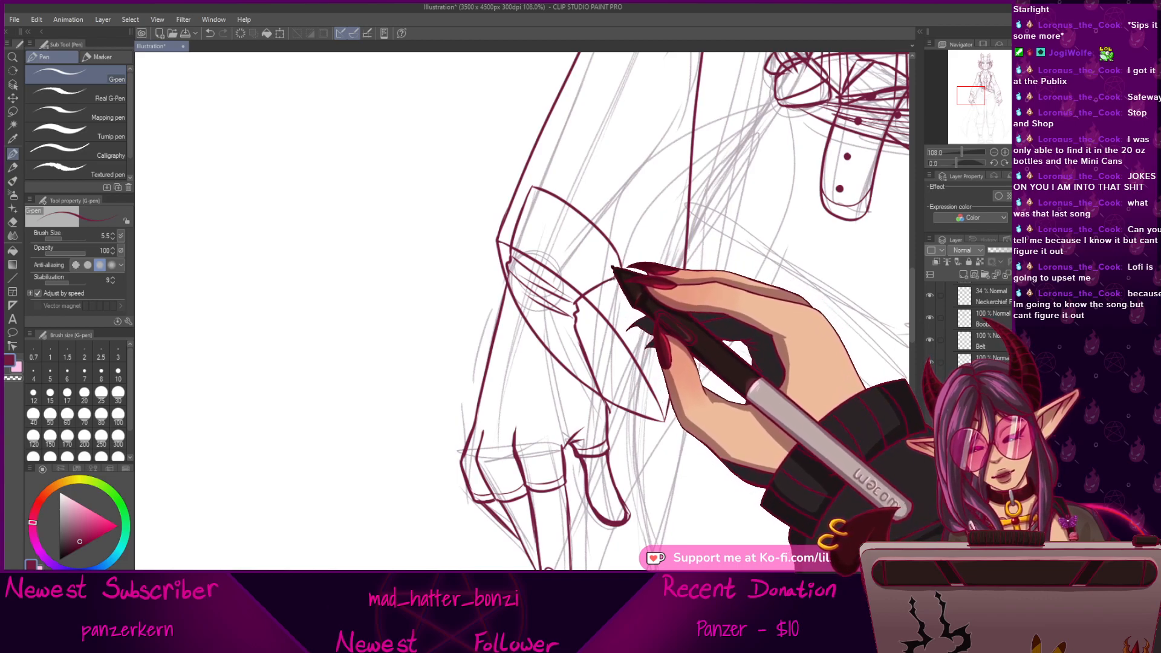
mouse_move(629, 499)
left_mouse_down()
mouse_move(629, 415)
mouse_move(635, 454)
left_mouse_up()
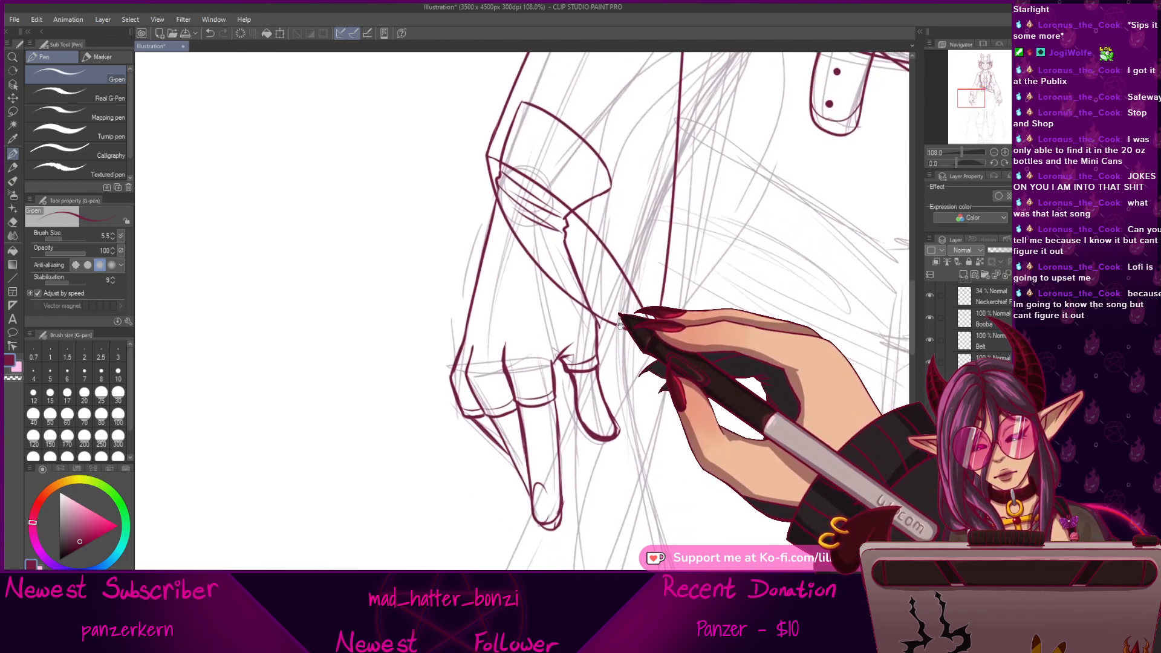
Ink the partly hidden fingertip between the pointing finger and thumb, and add the palm curve from the wrist to the thumb's base.
left_click_drag(651, 262, 651, 240)
mouse_move(605, 308)
left_mouse_down()
mouse_move(615, 294)
mouse_move(605, 245)
left_mouse_up()
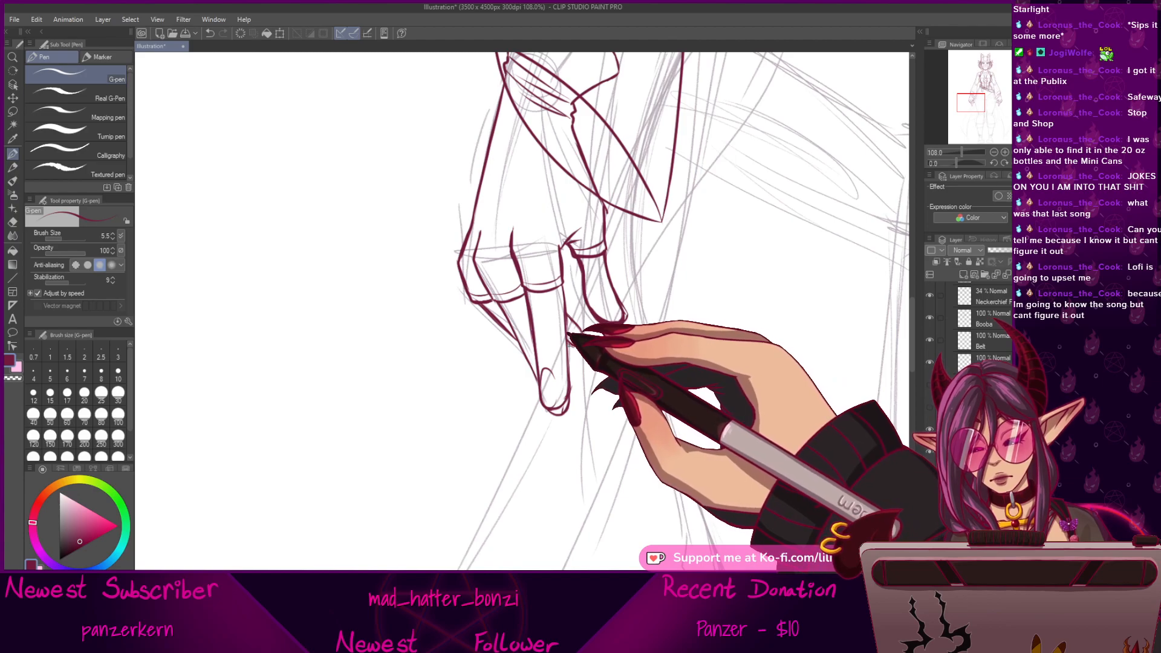
mouse_move(713, 319)
left_mouse_down()
mouse_move(725, 422)
mouse_move(680, 462)
left_mouse_up()
left_click_drag(961, 154, 948, 145)
left_click_drag(825, 292, 793, 378)
left_click_drag(953, 153, 955, 152)
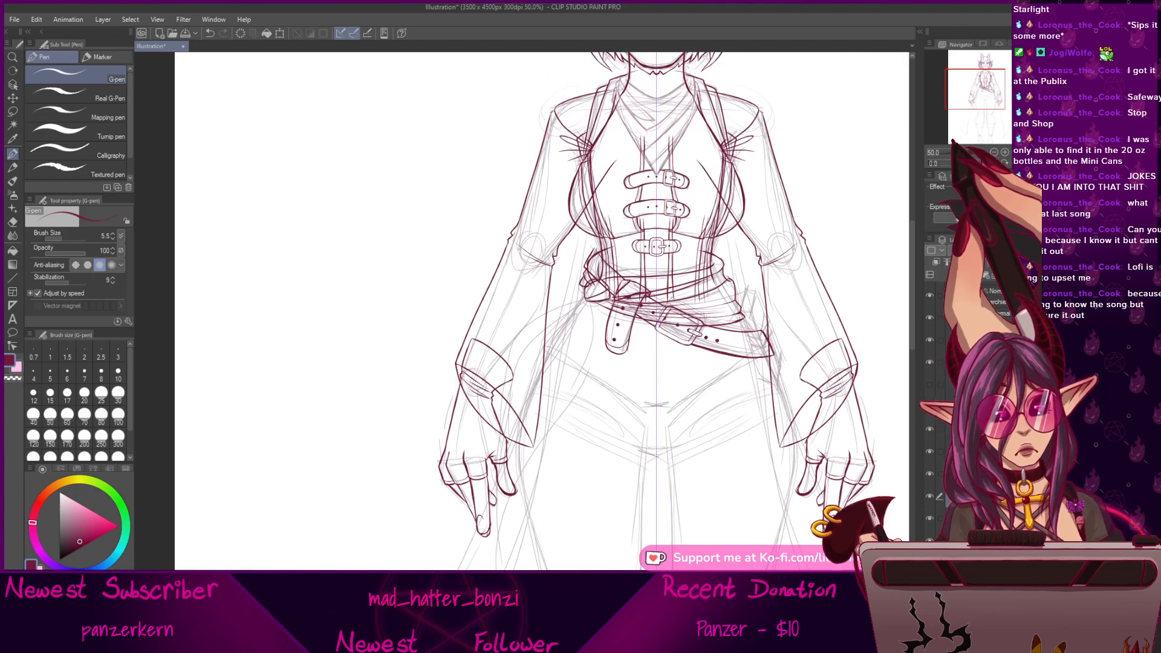
left_click_drag(611, 442, 645, 338)
left_click_drag(955, 153, 963, 153)
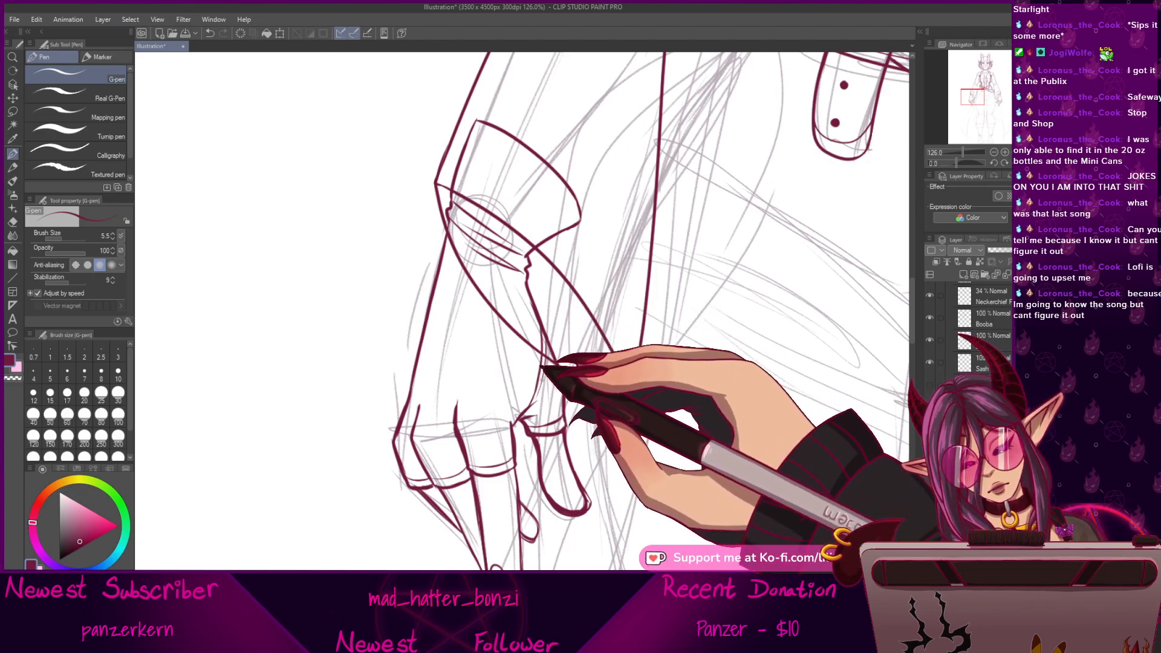
left_click_drag(507, 385, 585, 371)
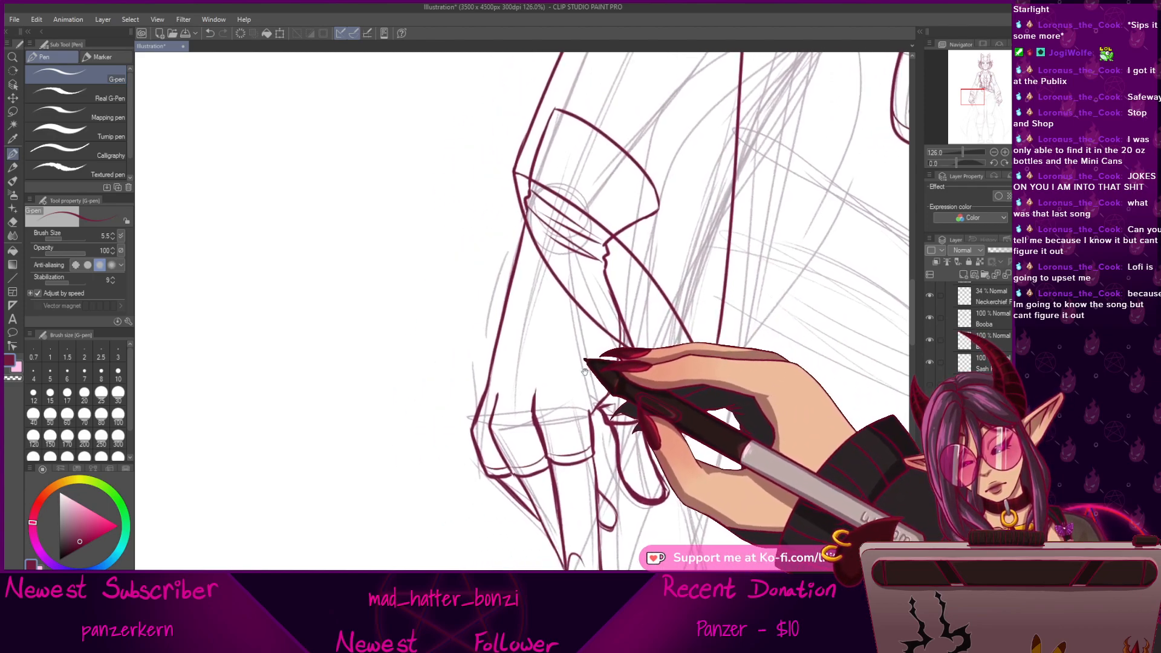
left_click_drag(579, 437, 541, 431)
left_click_drag(712, 508, 614, 534)
mouse_move(684, 468)
left_mouse_down()
mouse_move(673, 487)
mouse_move(707, 534)
left_mouse_up()
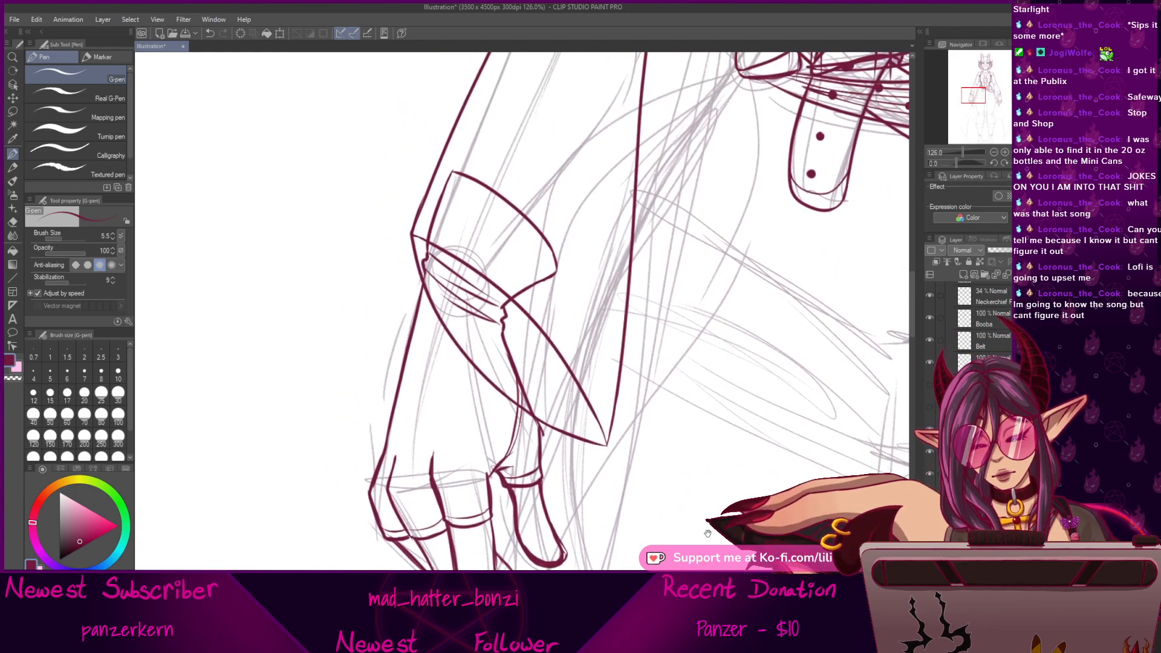
Undo the last stroke and ink a second line parallel to the glove cuff's curved upper edge.
key("ctrl+z")
left_click_drag(956, 163, 941, 163)
scroll(516, 328, "up", 3)
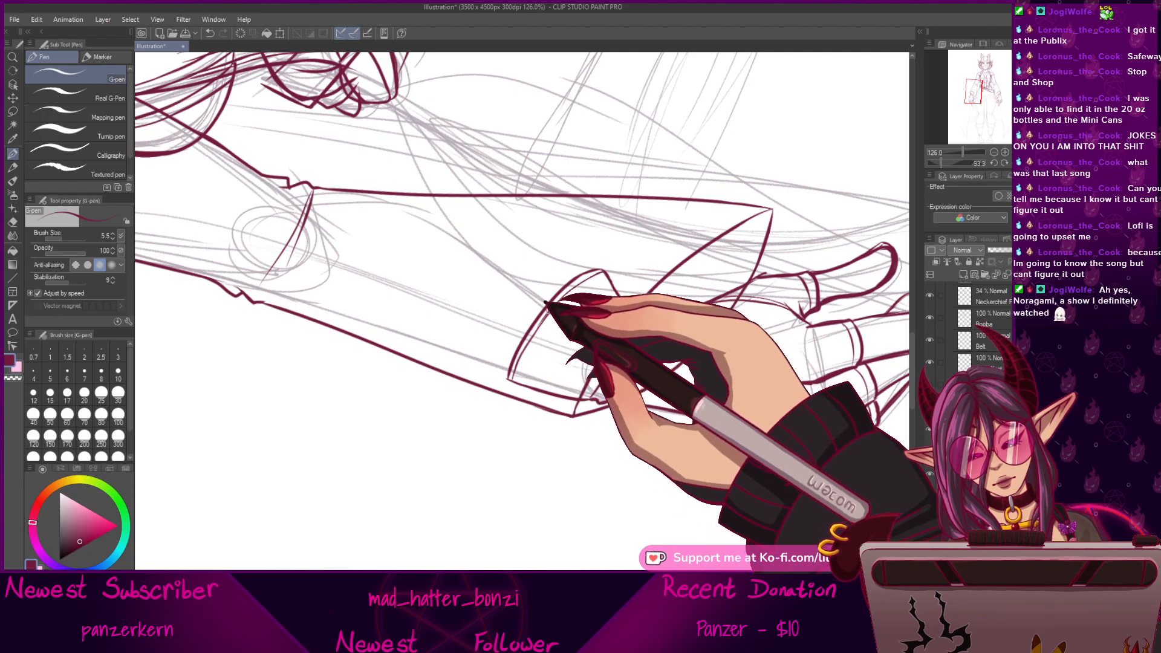
left_click(1015, 163)
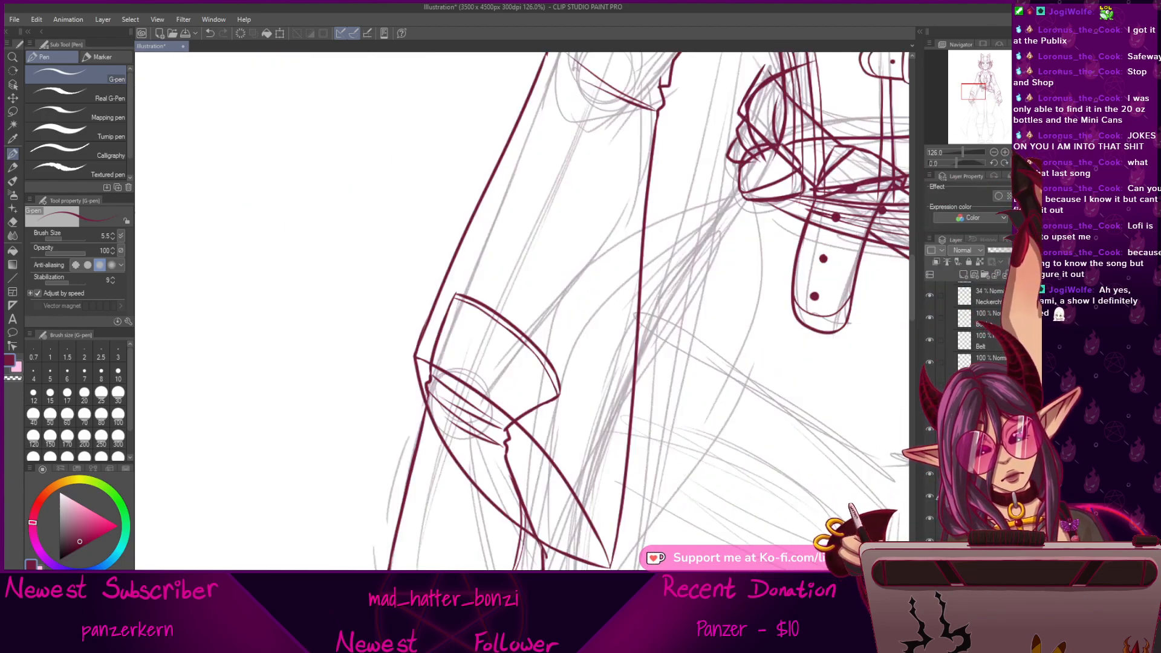
left_click_drag(702, 444, 769, 234)
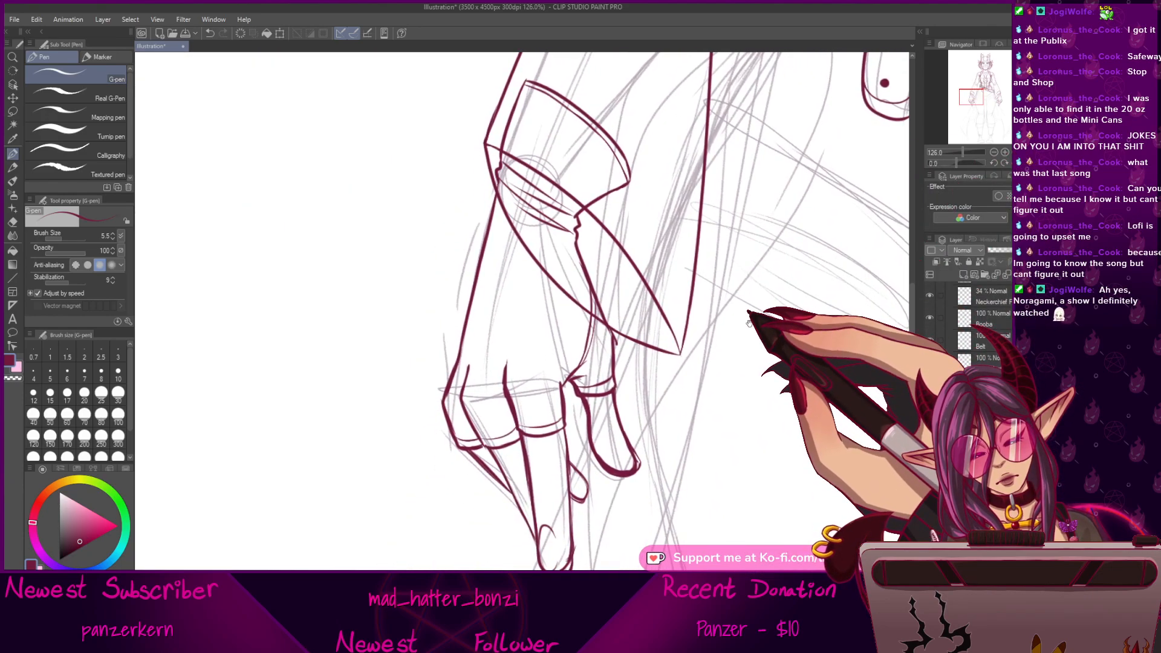
left_click_drag(750, 323, 758, 316)
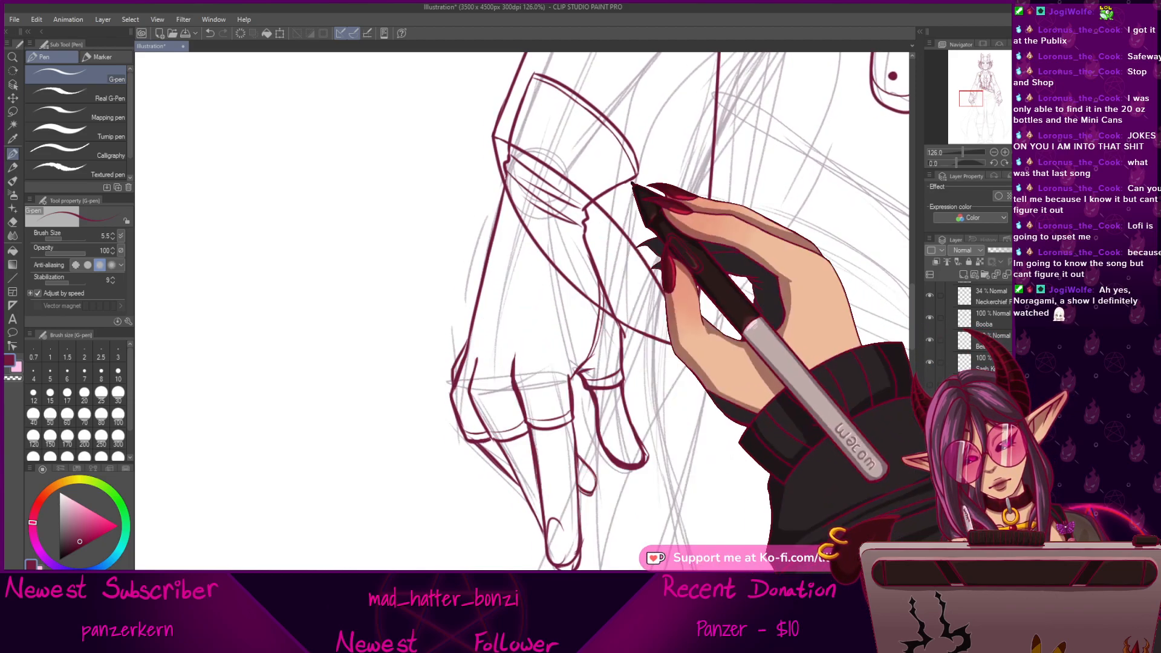
Examine the mirrored gloves, hands and sleeves against the whole figure for proportion and placement.
left_click_drag(961, 153, 951, 152)
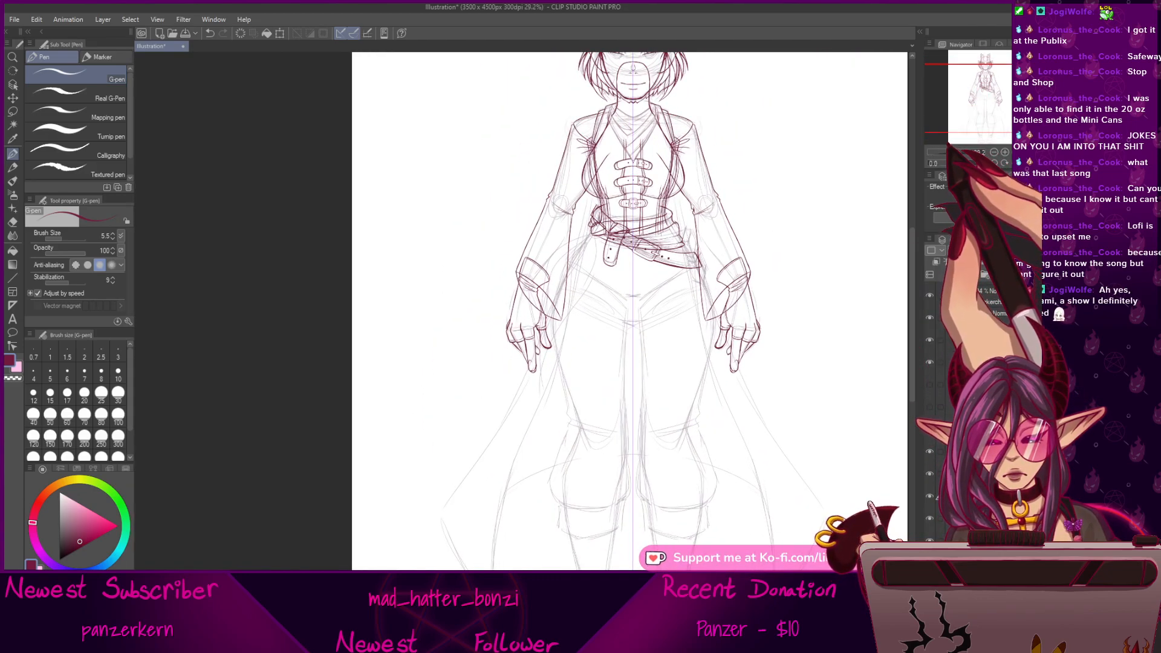
left_click_drag(951, 152, 961, 152)
left_click_drag(478, 328, 465, 370)
mouse_move(735, 234)
left_mouse_down()
mouse_move(688, 160)
mouse_move(619, 209)
left_mouse_up()
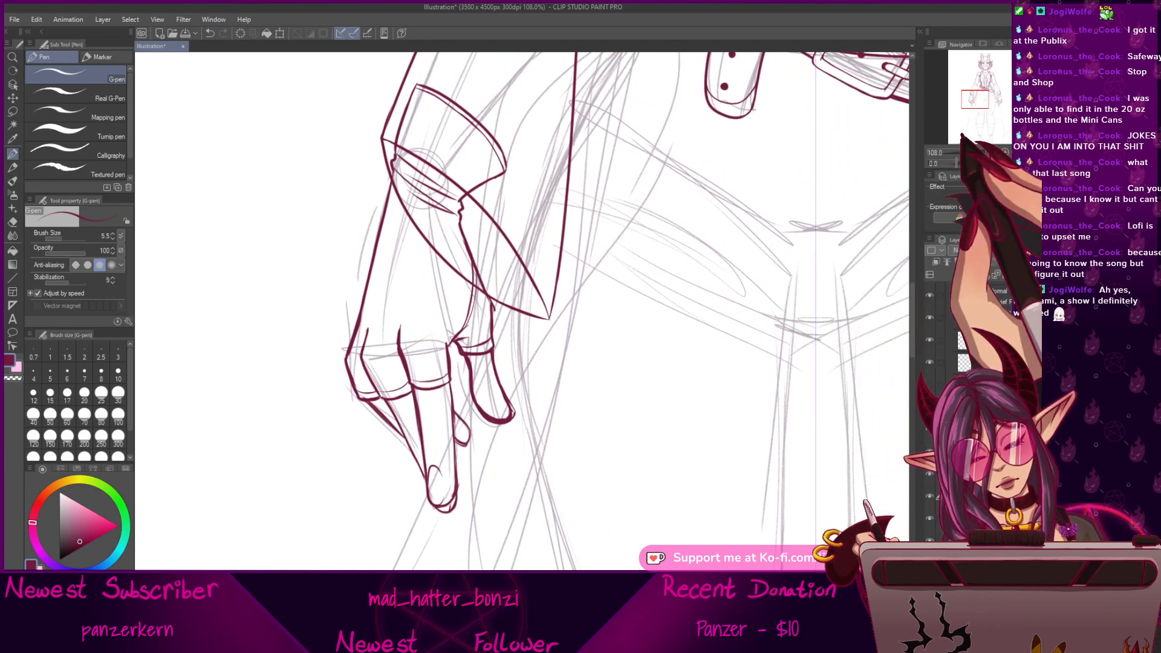
scroll(619, 208, "down", 4)
scroll(619, 209, "up", 2)
mouse_move(910, 199)
left_mouse_down()
mouse_move(834, 314)
mouse_move(830, 341)
left_mouse_up()
scroll(830, 341, "down", 6)
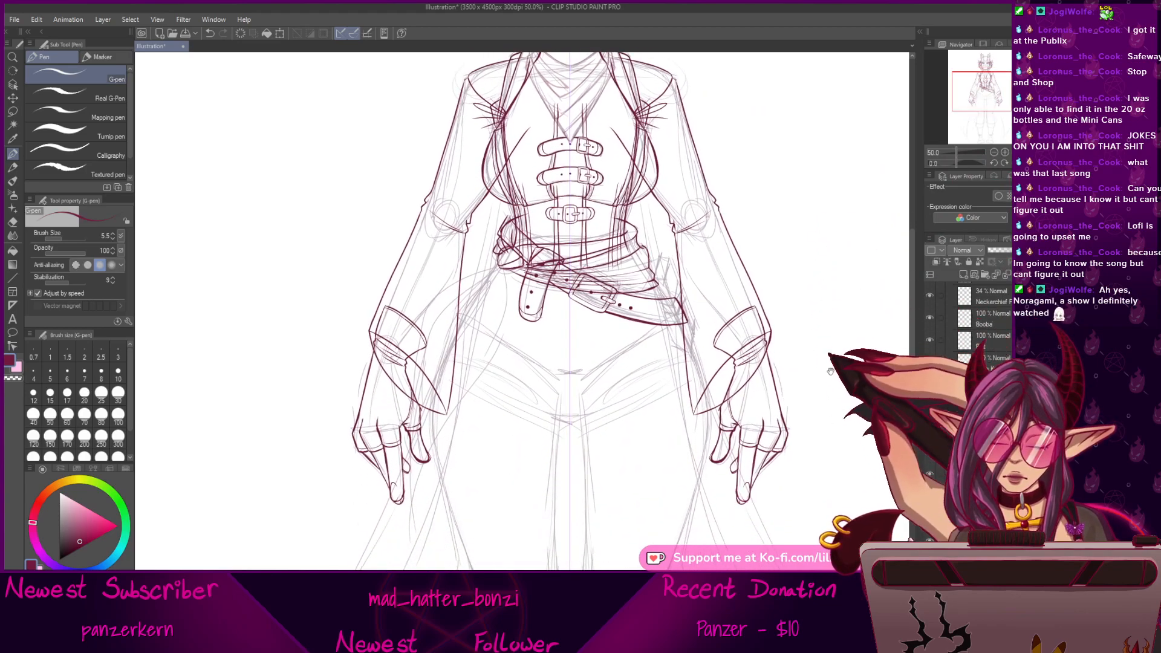
scroll(827, 331, "up", 4)
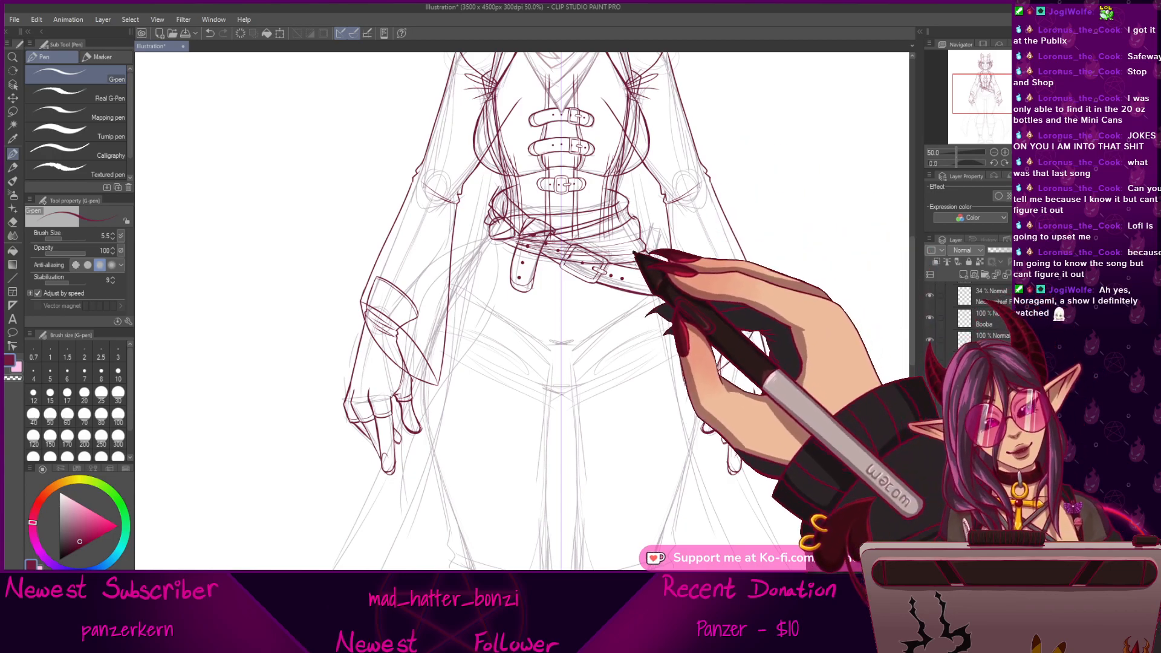
left_click_drag(667, 326, 685, 348)
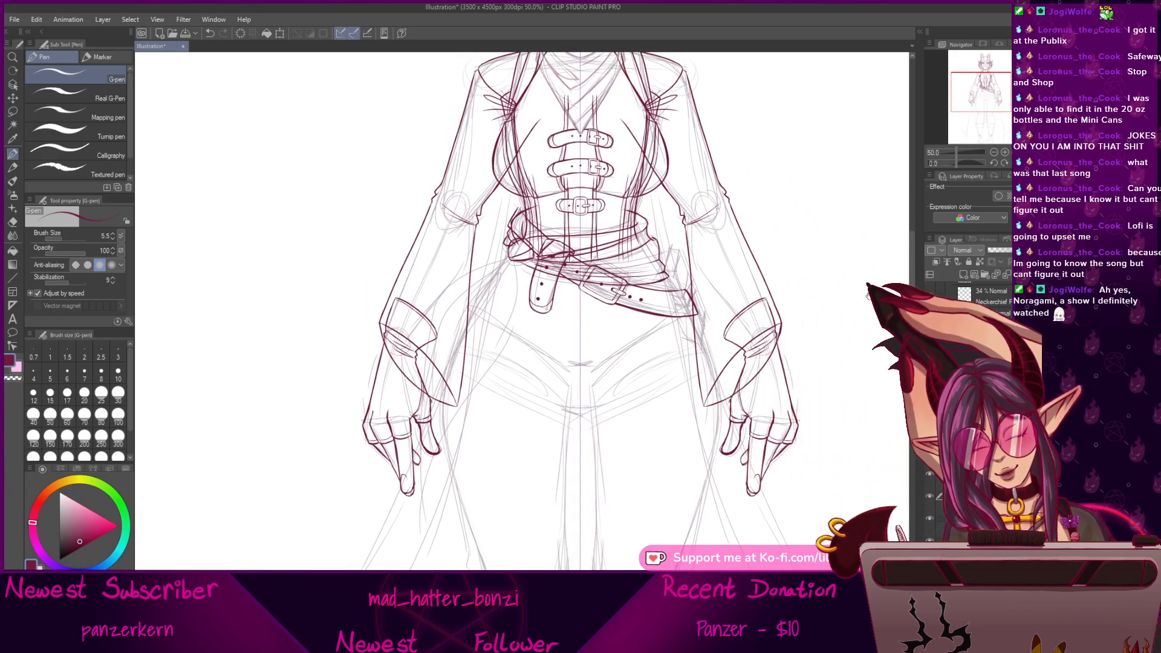
left_click_drag(870, 383, 853, 361)
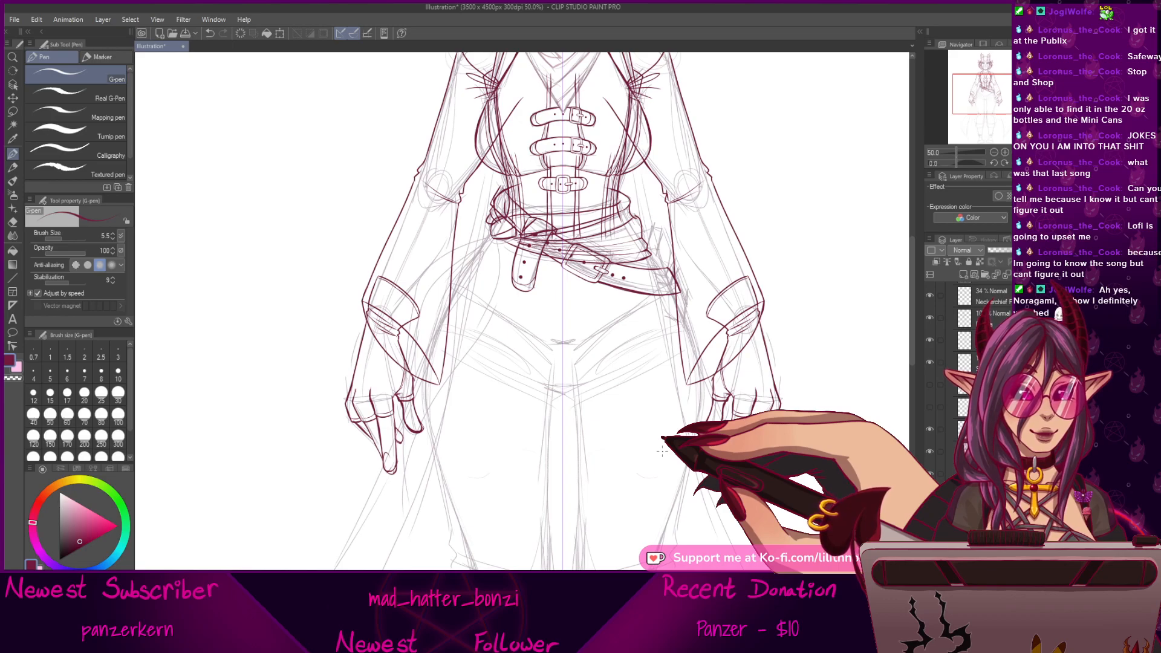
left_click_drag(662, 450, 739, 358)
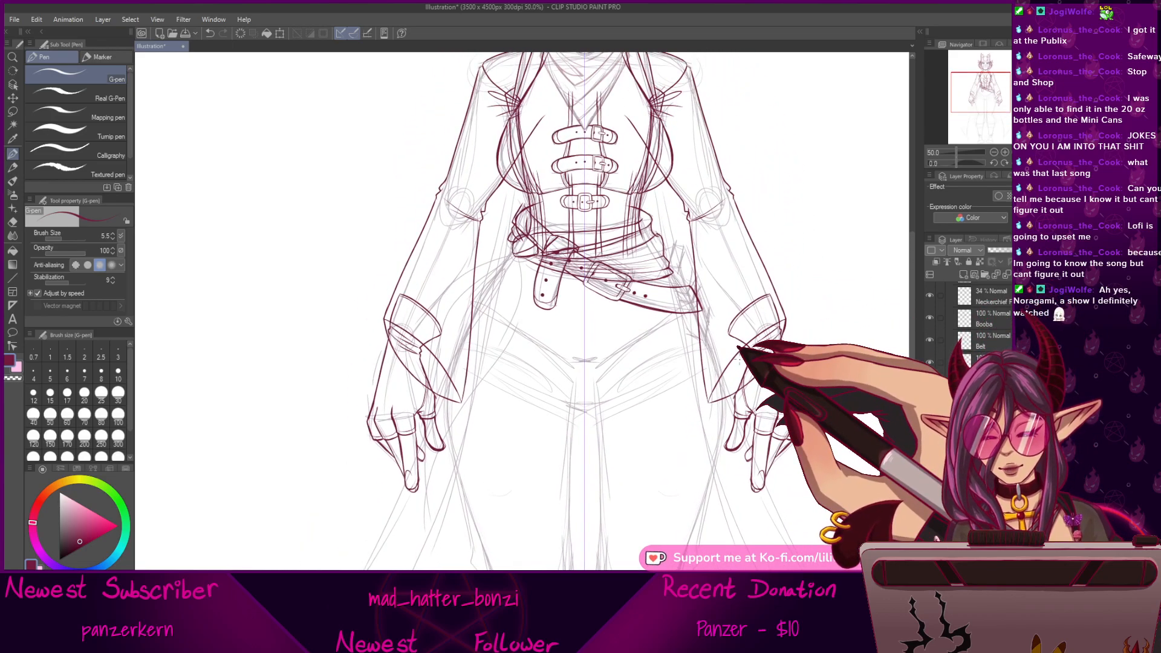
Hide the rough sketch layer to leave only the inked line art of the figure.
scroll(967, 333, "up", 3)
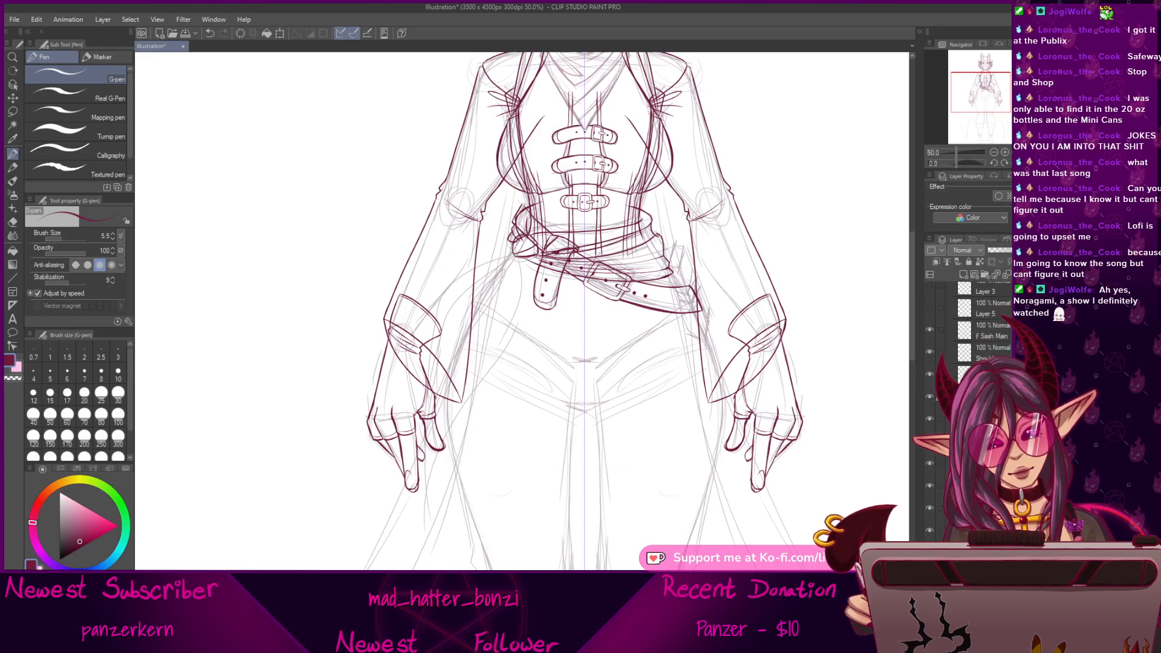
left_click(929, 513)
left_click_drag(802, 416, 790, 492)
left_click_drag(762, 396, 770, 424)
mouse_move(799, 526)
left_mouse_down()
mouse_move(806, 446)
mouse_move(758, 545)
left_mouse_up()
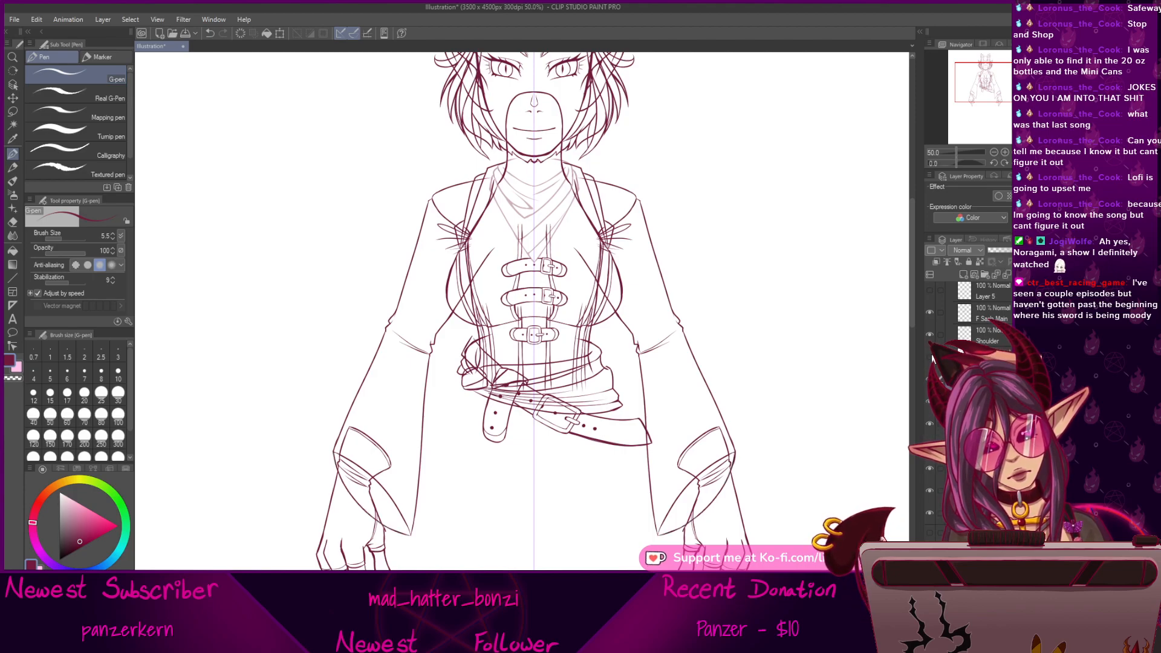
Check the lower sleeve layer by toggling its visibility off and on, select the Shoulder layer, and switch to the Hard eraser.
left_click(931, 357)
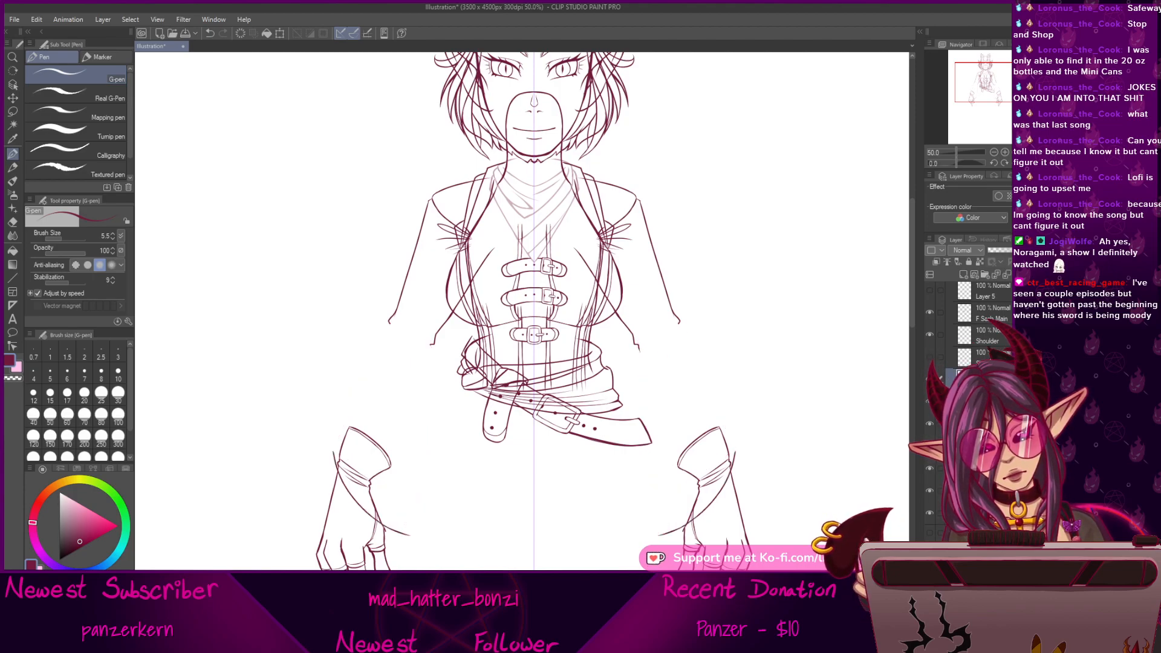
key("ctrl+plus")
key("ctrl+plus")
key("ctrl+plus")
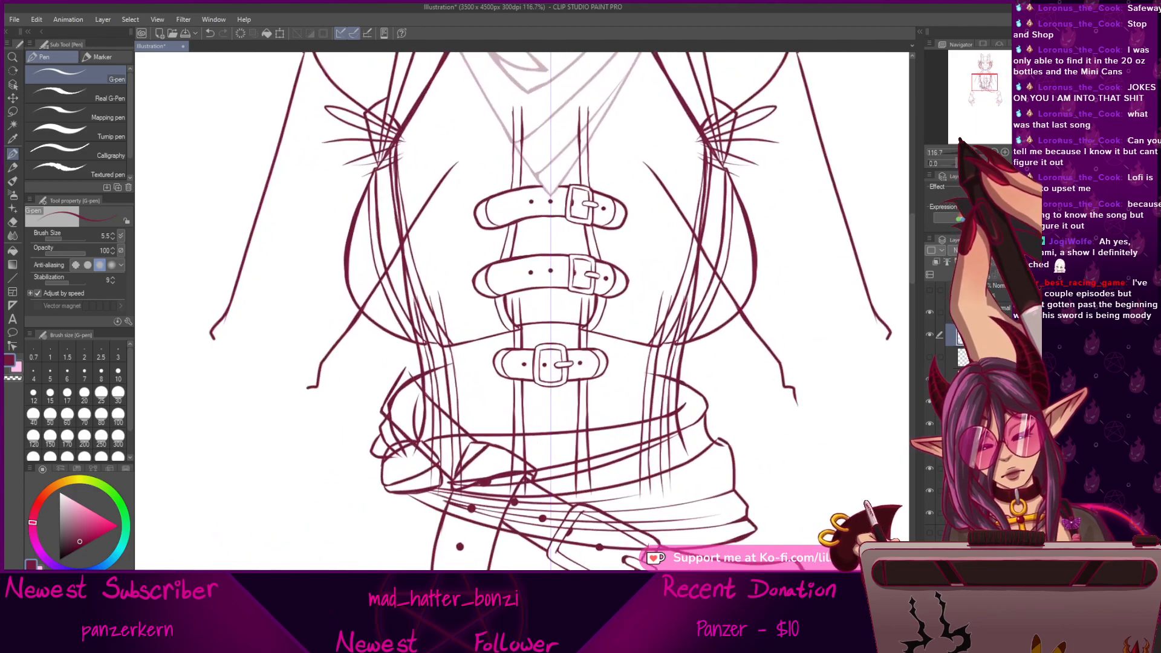
left_click(13, 221)
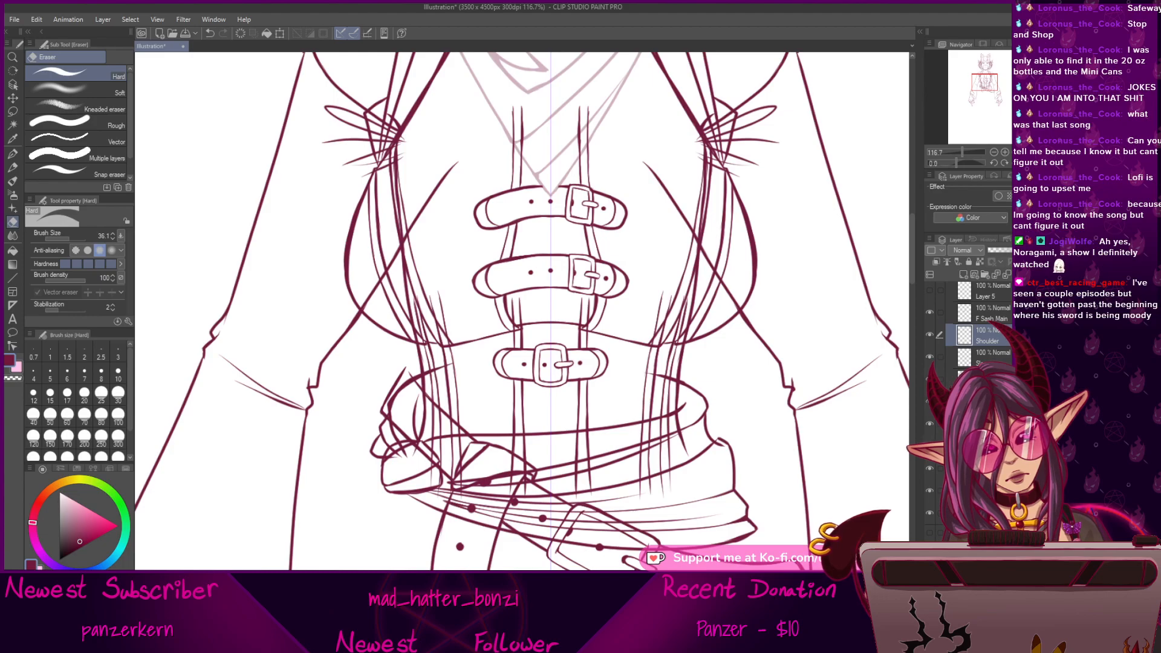
left_click_drag(962, 153, 953, 153)
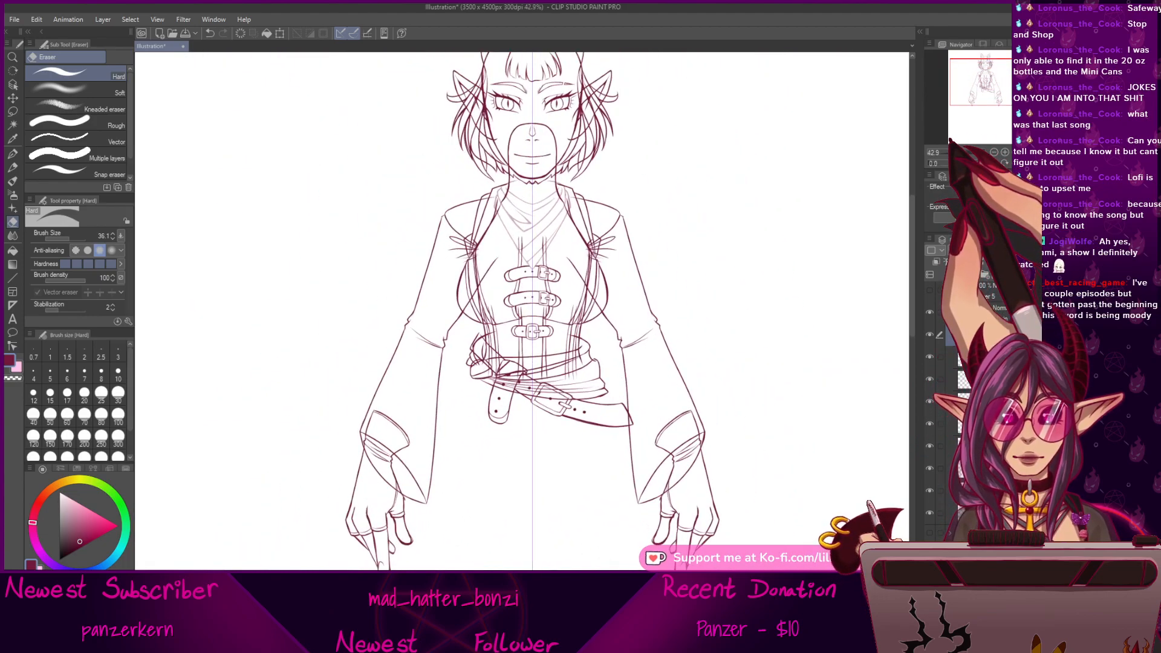
left_click_drag(679, 520, 631, 486)
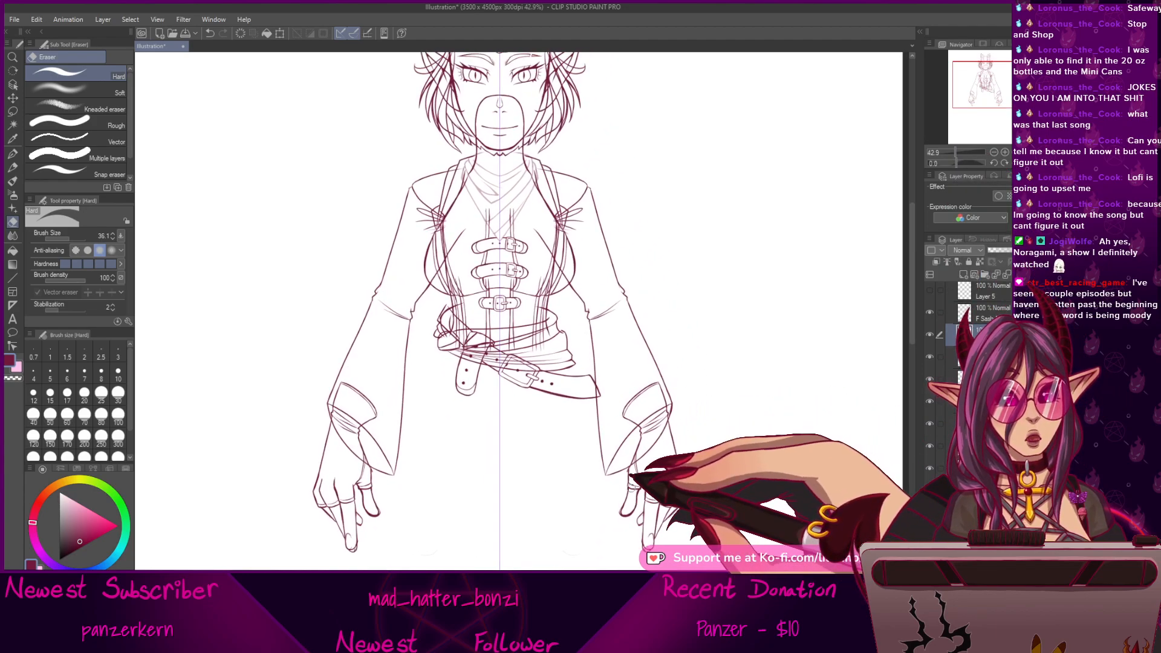
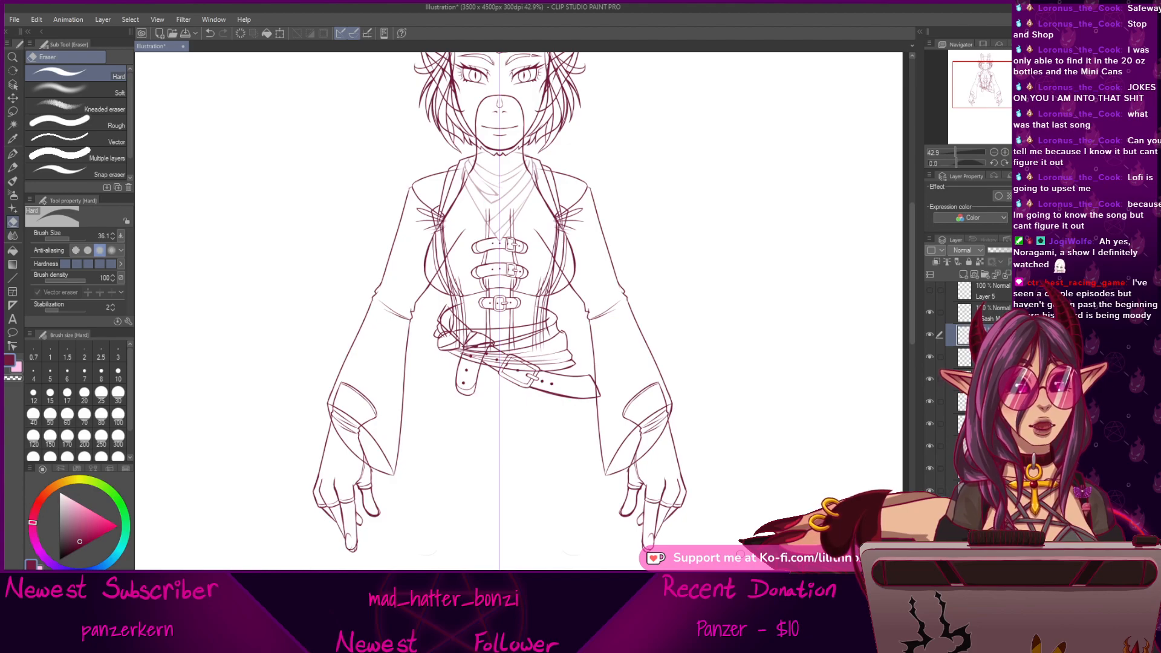
mouse_move(600, 472)
left_mouse_down()
mouse_move(618, 445)
mouse_move(598, 406)
mouse_move(611, 447)
mouse_move(636, 470)
left_mouse_up()
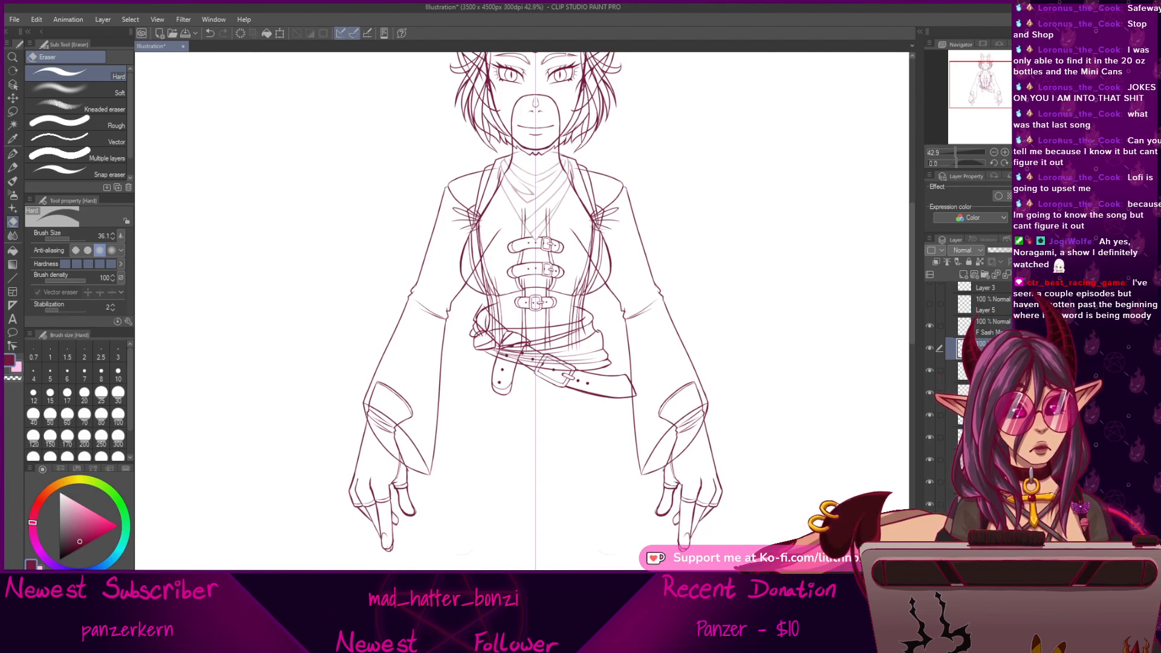
Turn on the hidden front sash tail so it hangs from the waist knot over the line art.
mouse_move(546, 499)
left_mouse_down()
mouse_move(565, 459)
mouse_move(587, 506)
left_mouse_up()
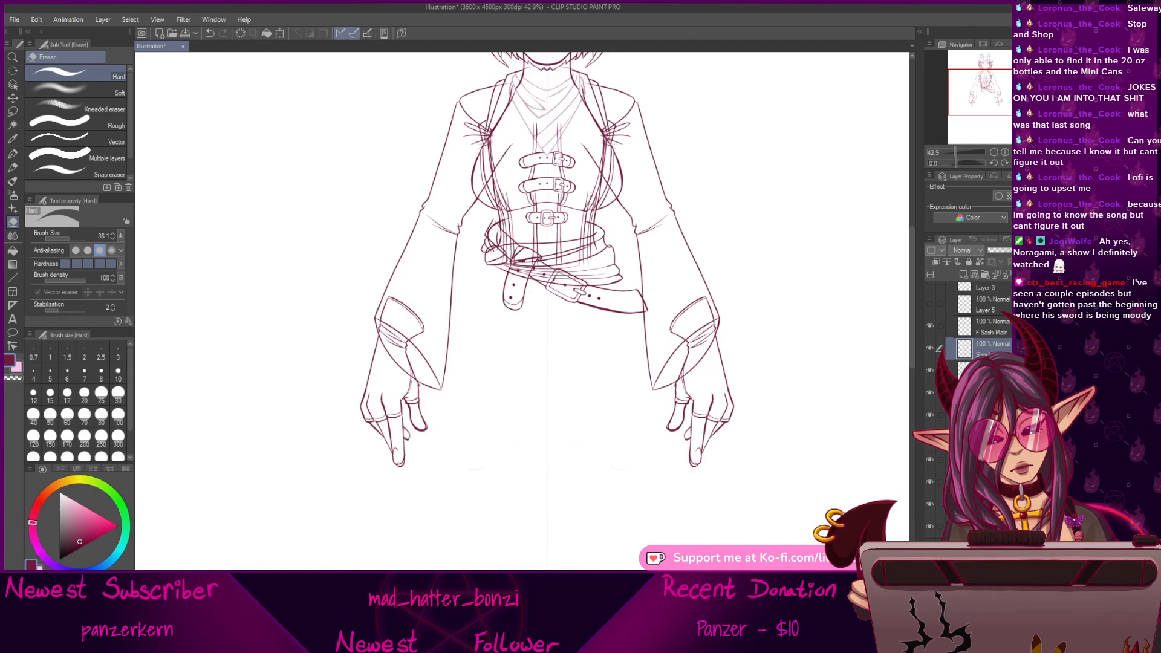
scroll(930, 386, "up", 5)
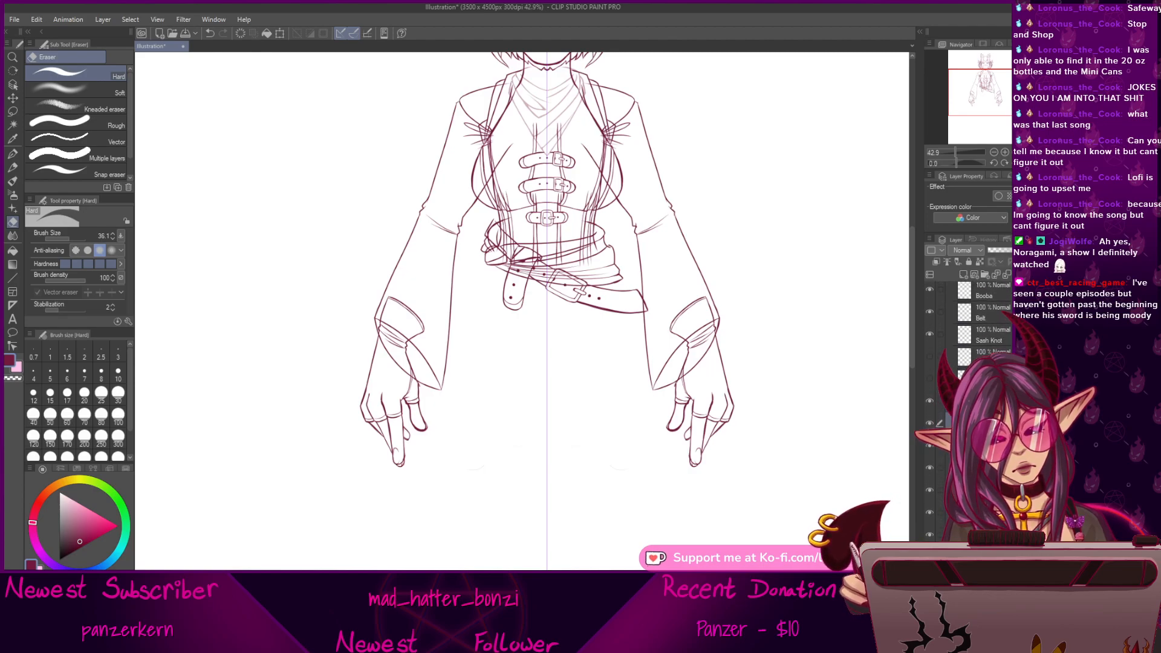
left_click(930, 386)
left_click(930, 408)
mouse_move(839, 326)
left_mouse_down()
mouse_move(839, 472)
mouse_move(882, 409)
left_mouse_up()
scroll(979, 387, "down", 4)
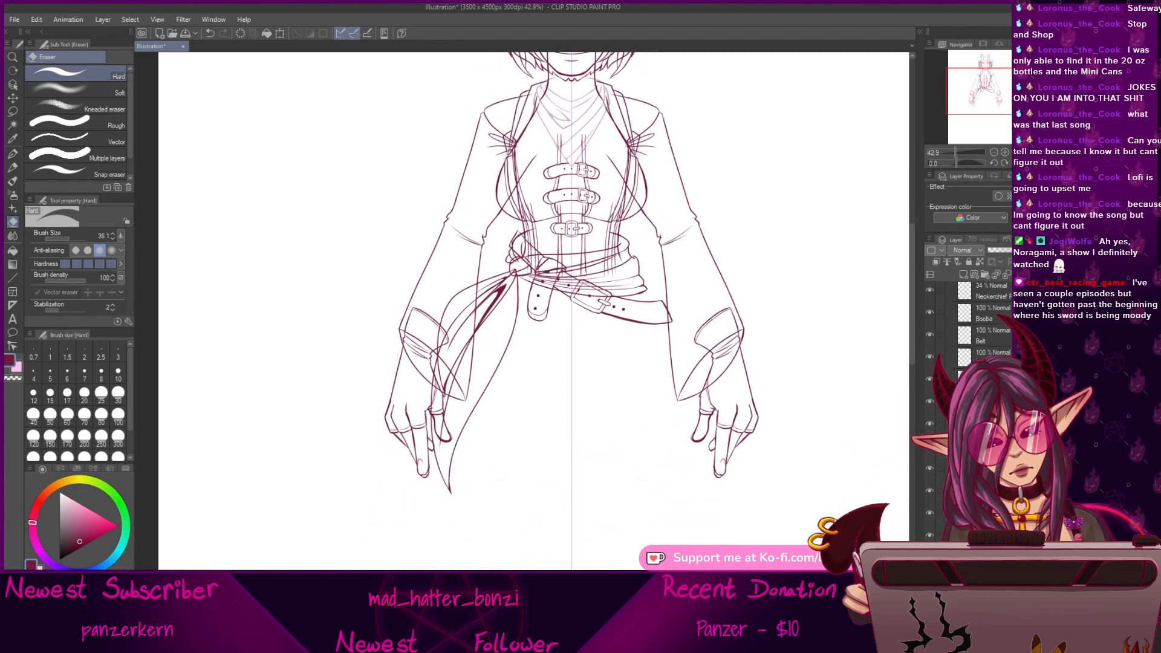
Select the Neckerchief layer and raise its opacity to 100%.
scroll(979, 326, "up", 2)
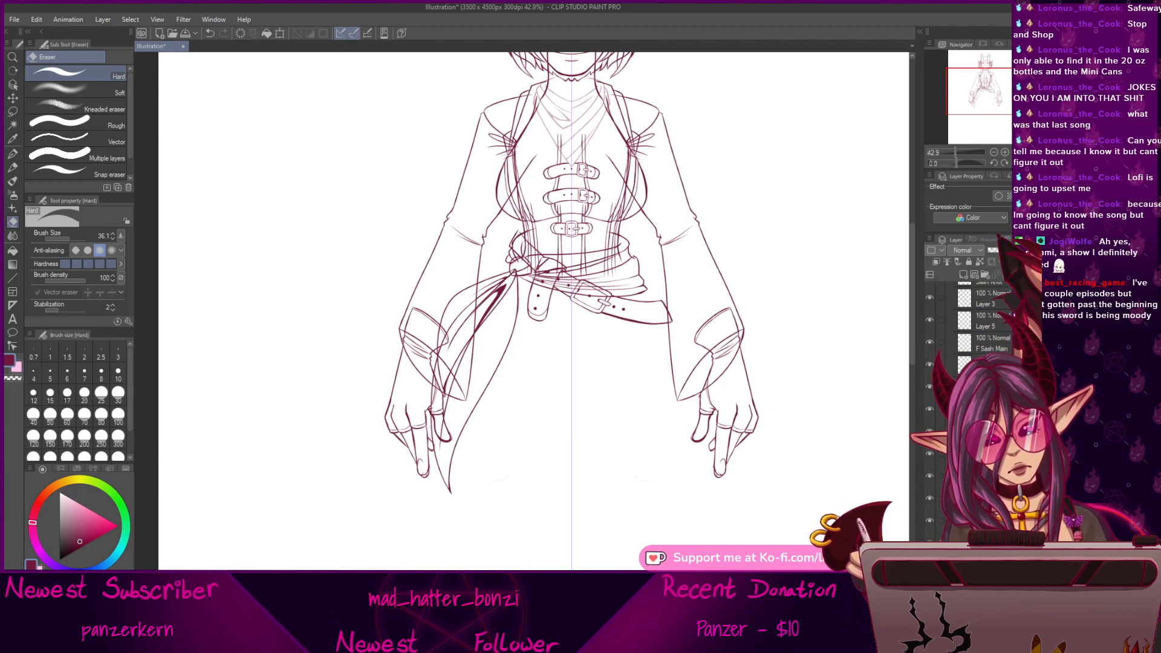
scroll(973, 326, "up", 5)
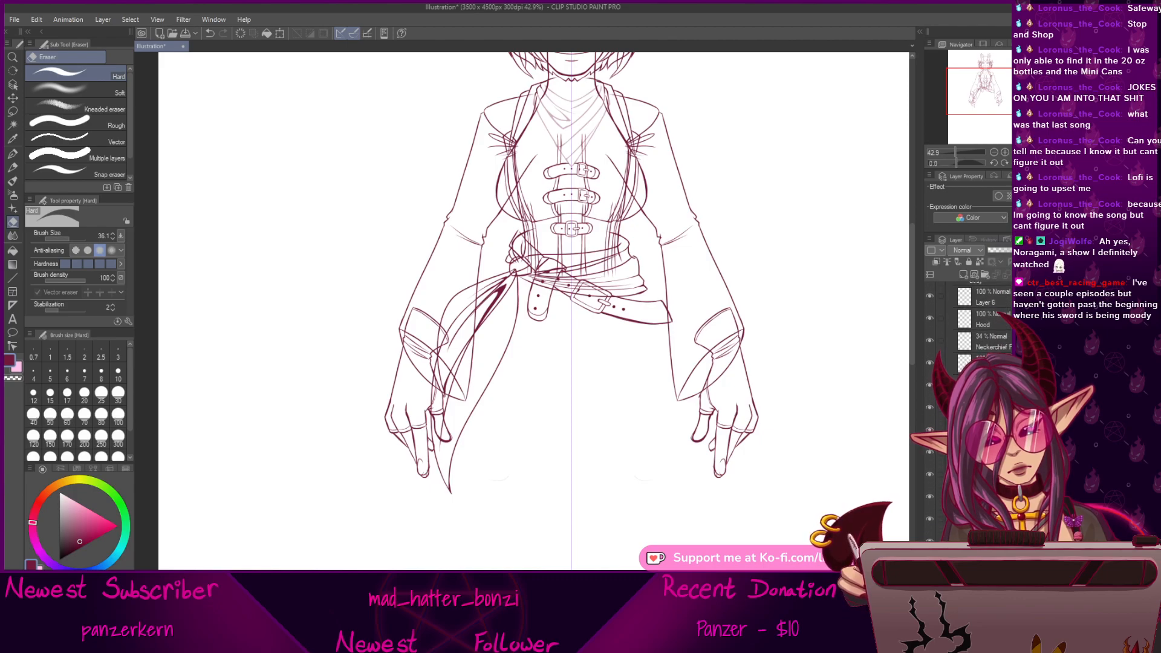
left_click(991, 342)
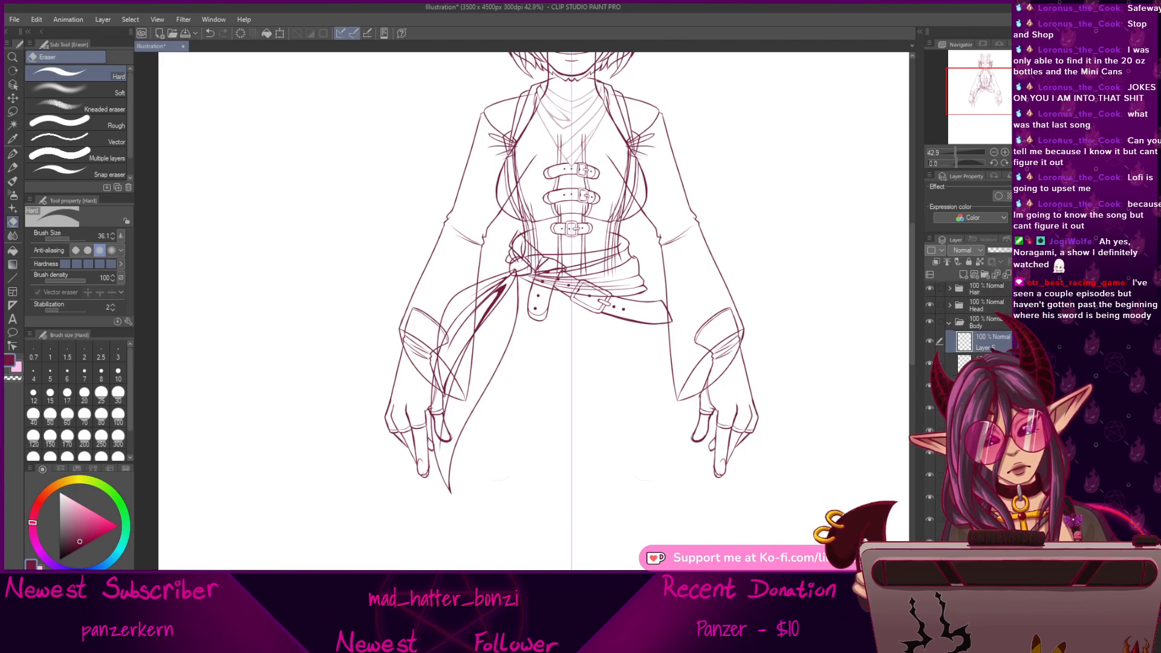
left_click(991, 386)
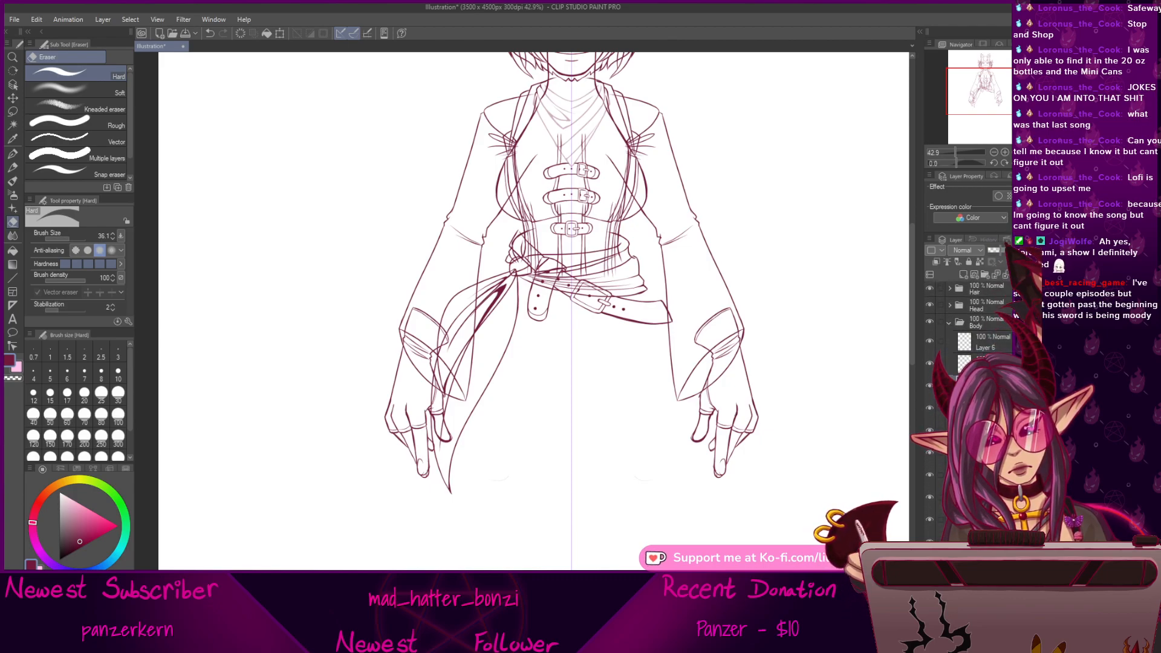
left_click_drag(1003, 249, 1034, 249)
mouse_move(870, 491)
left_mouse_down()
mouse_move(824, 417)
mouse_move(821, 479)
left_mouse_up()
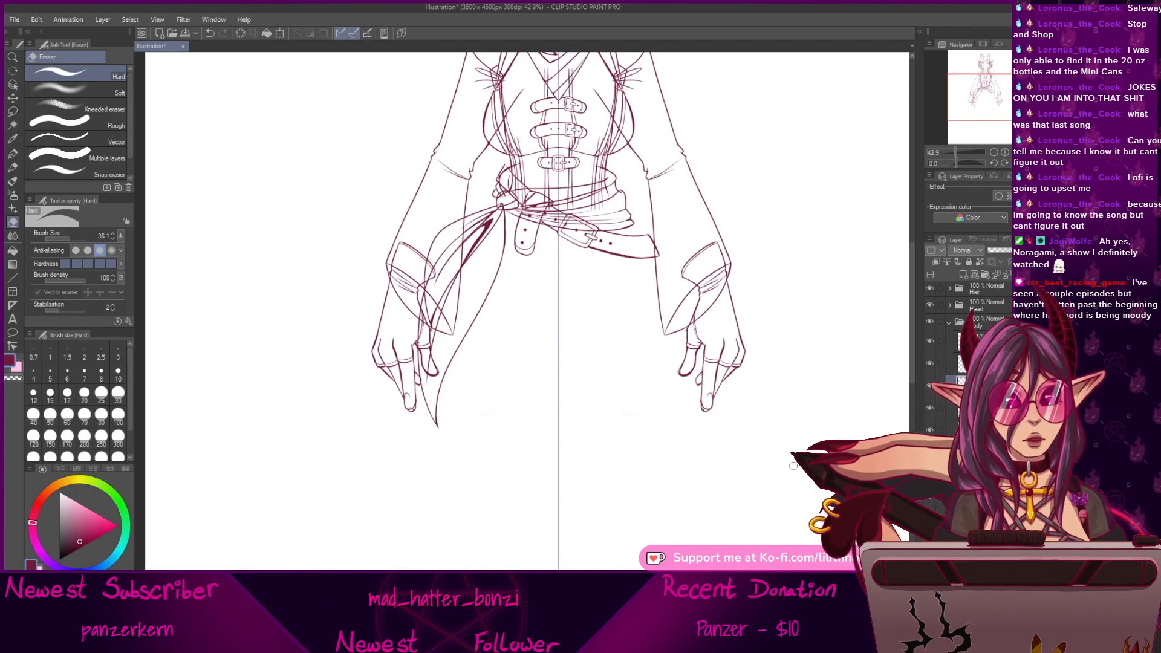
left_click_drag(823, 415, 871, 442)
Show the rough sketch layer again beneath the inked figure as a guide for the legs.
scroll(967, 327, "down", 1)
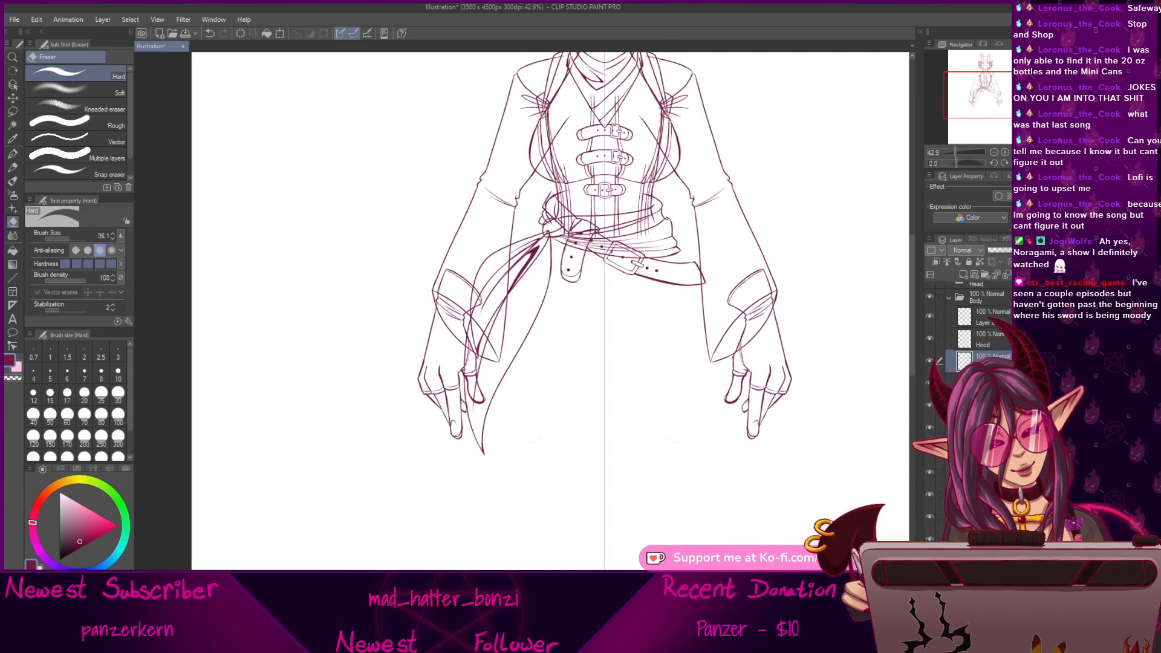
scroll(979, 321, "down", 1)
left_click(930, 534)
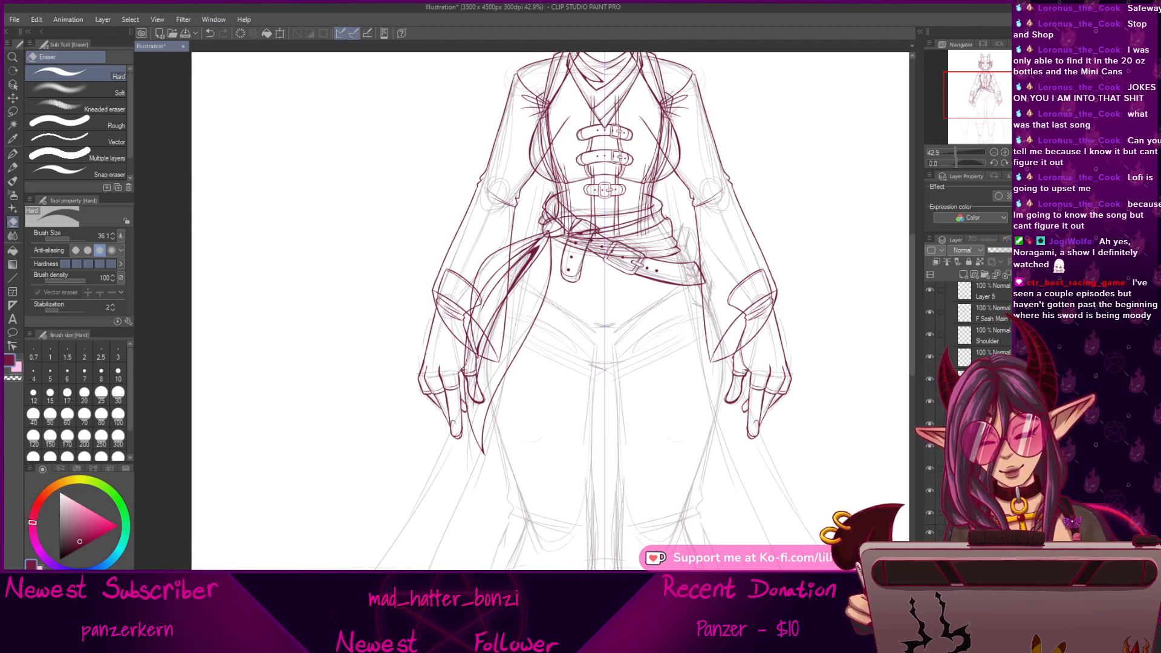
mouse_move(817, 515)
left_mouse_down()
mouse_move(871, 224)
mouse_move(784, 505)
left_mouse_up()
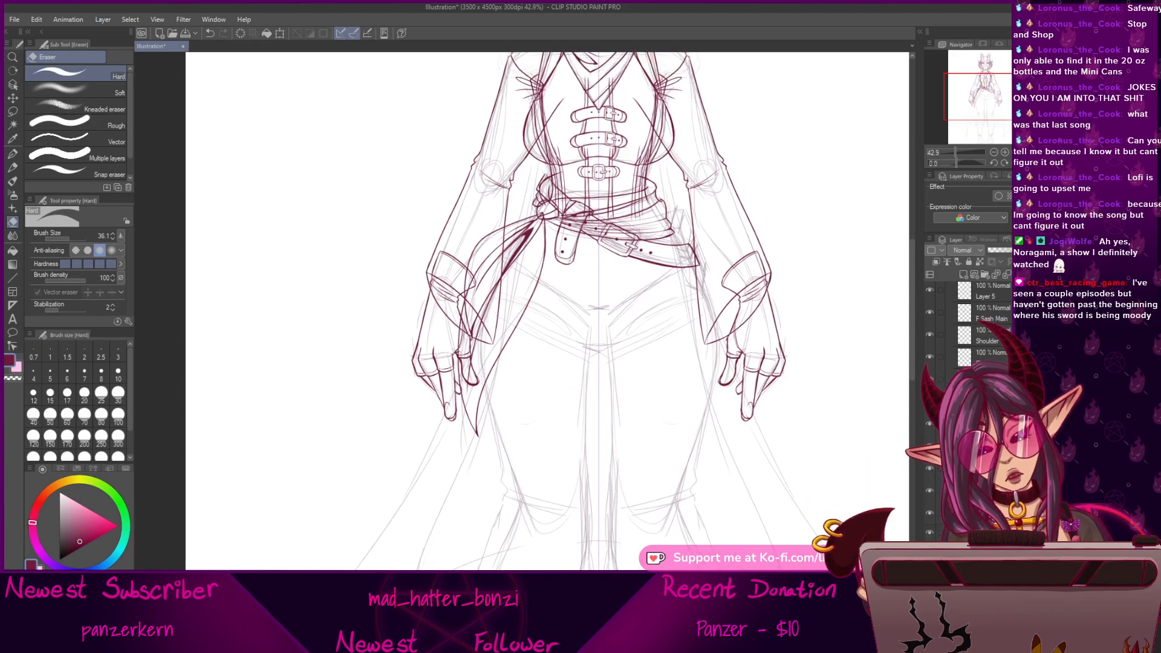
scroll(982, 338, "up", 2)
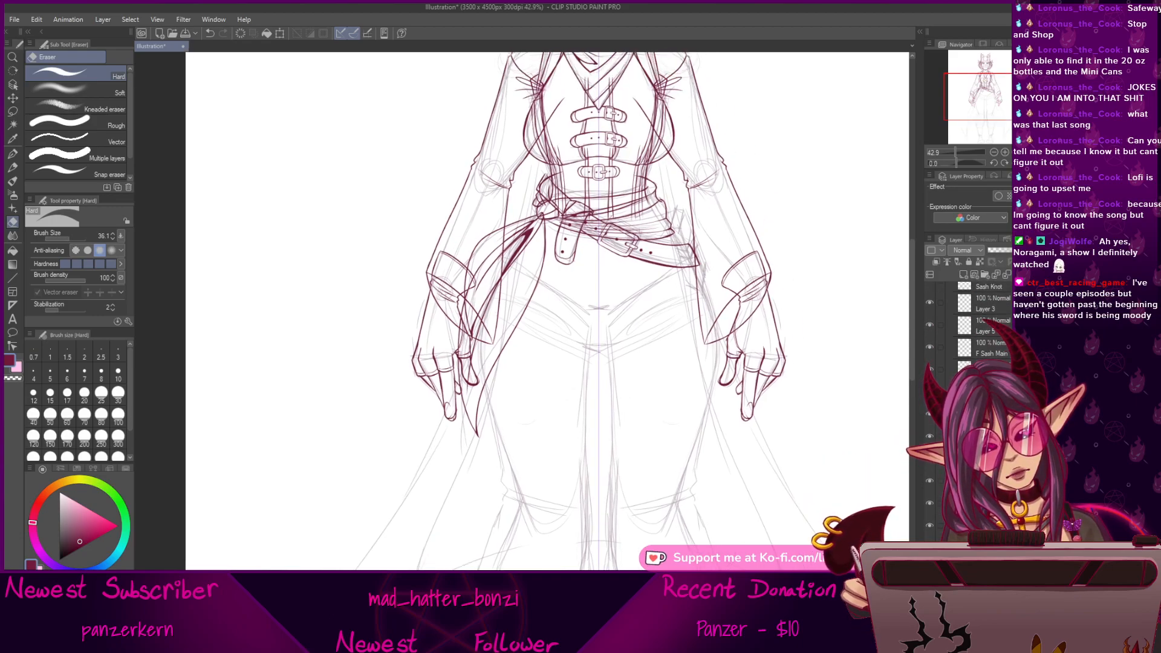
scroll(982, 338, "up", 1)
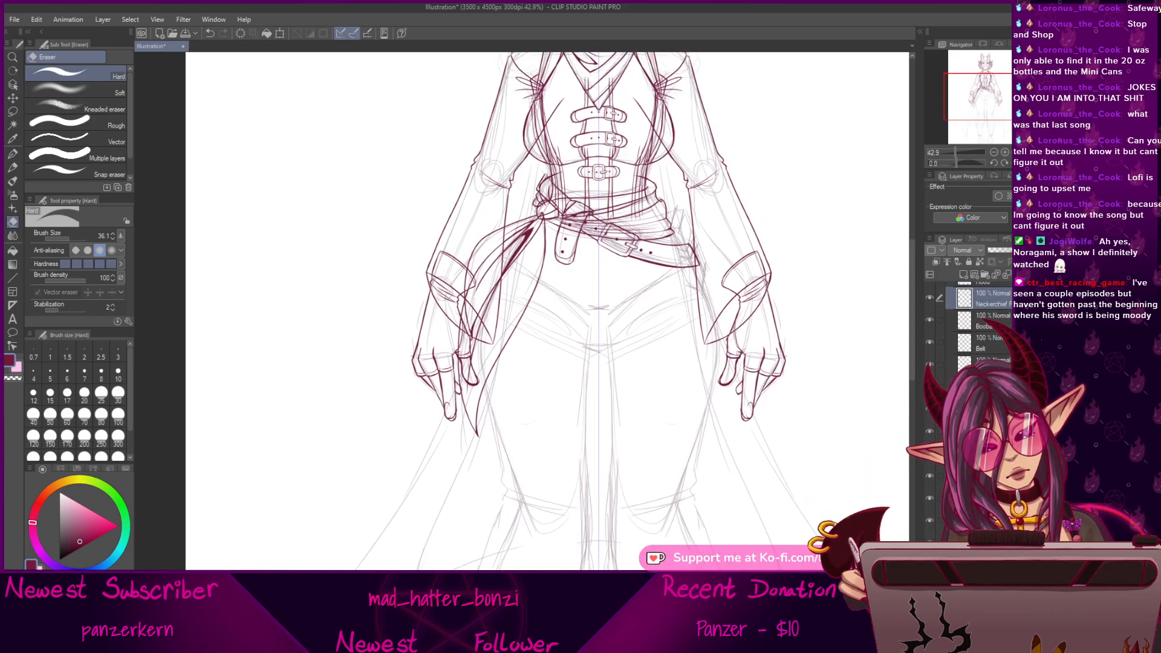
scroll(982, 320, "down", 2)
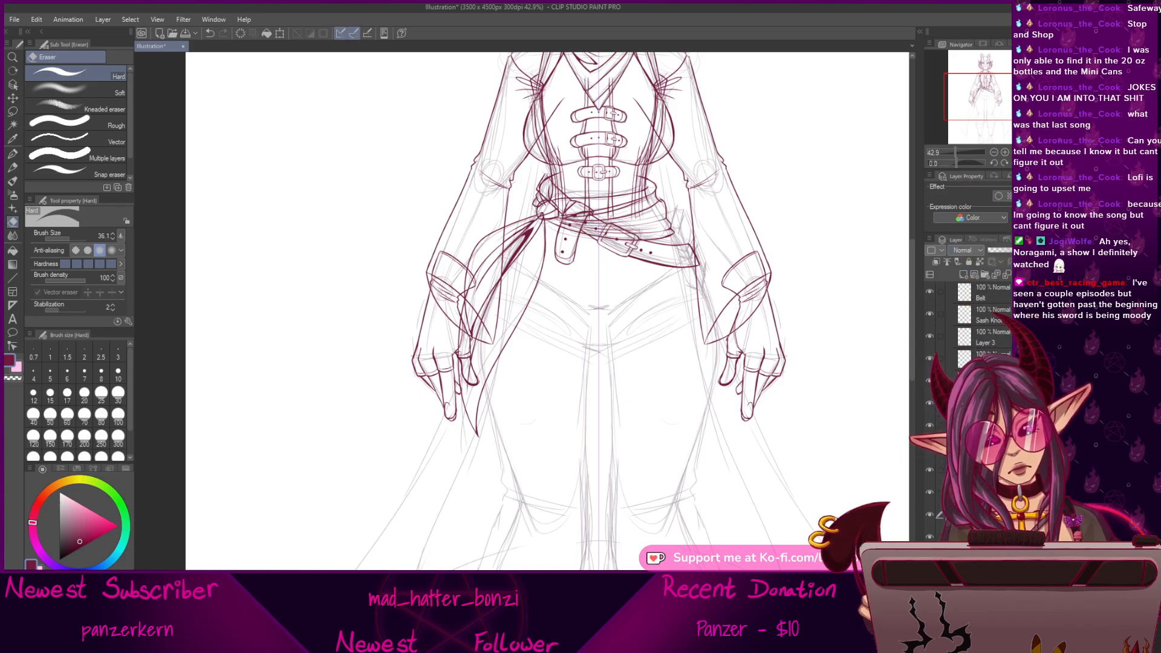
Switch to the G-pen and hide the sash knot and hanging sash tail to clear the hip area.
left_click_drag(956, 153, 960, 152)
left_click_drag(723, 346, 573, 530)
key("p")
mouse_move(442, 338)
left_mouse_down()
mouse_move(506, 332)
mouse_move(526, 272)
left_mouse_up()
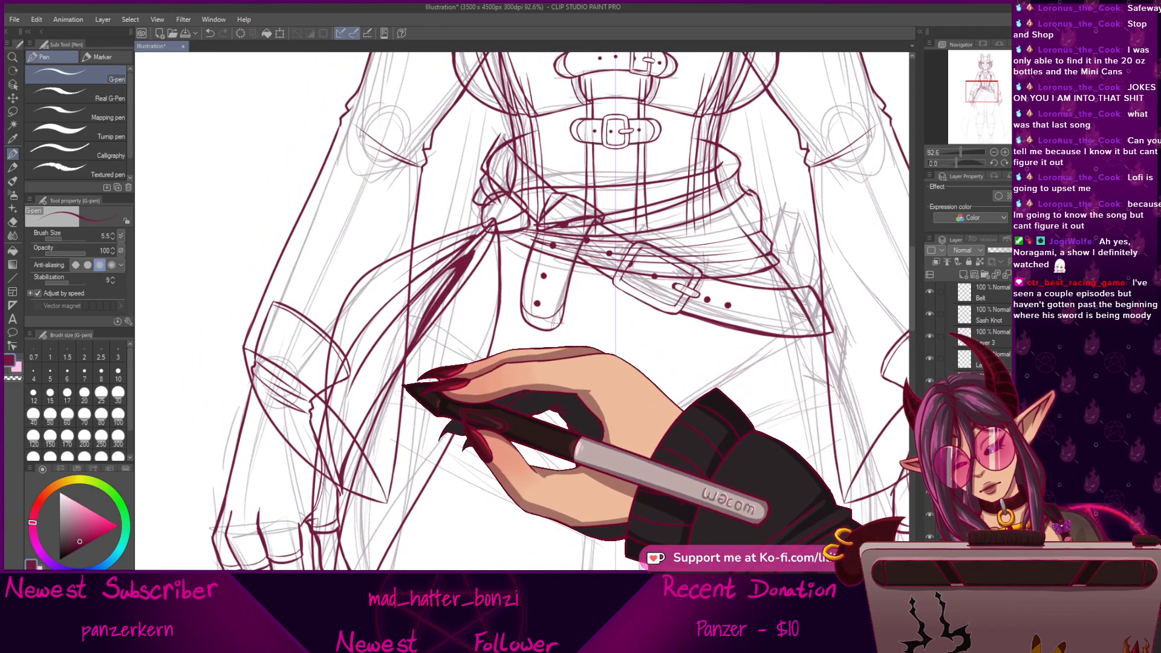
scroll(967, 320, "up", 2)
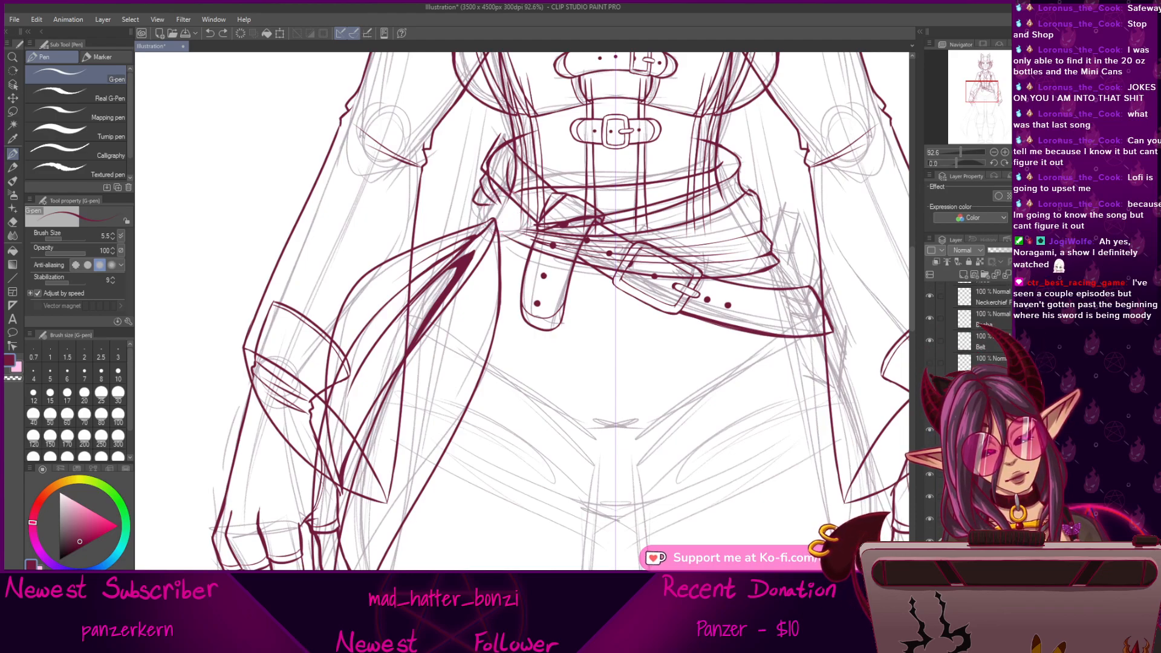
key("ctrl+z")
key("ctrl+z")
left_click_drag(886, 474, 883, 437)
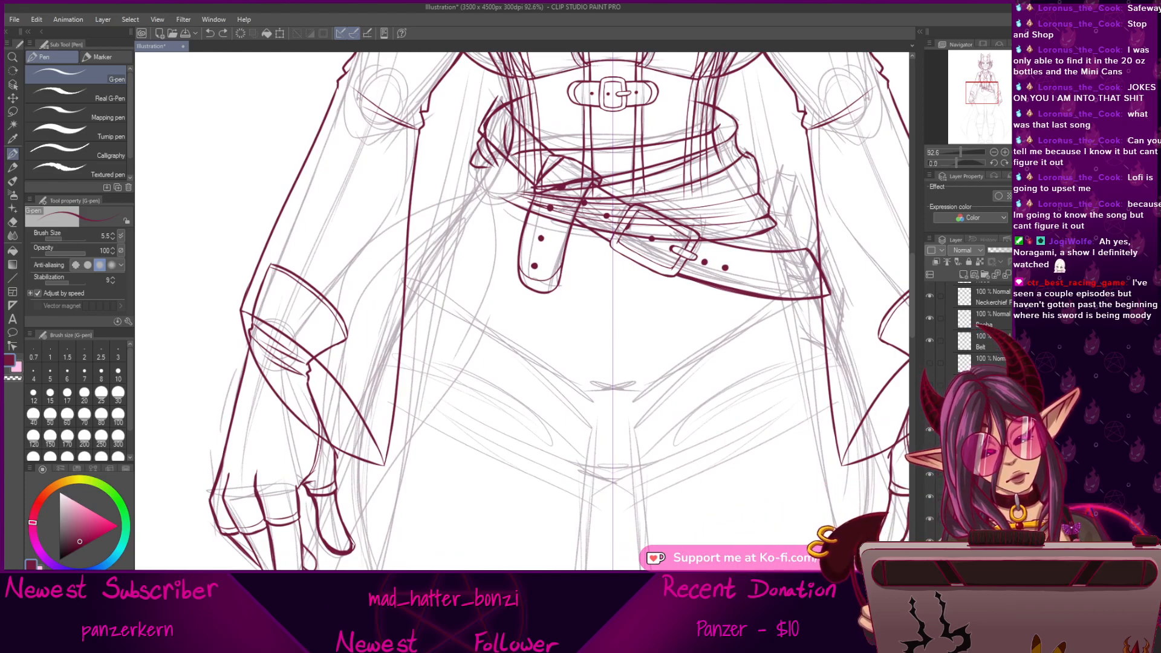
Ink the mirrored outer hip lines below the sash and the V-shaped creases meeting at the crotch.
left_click_drag(467, 472, 451, 486)
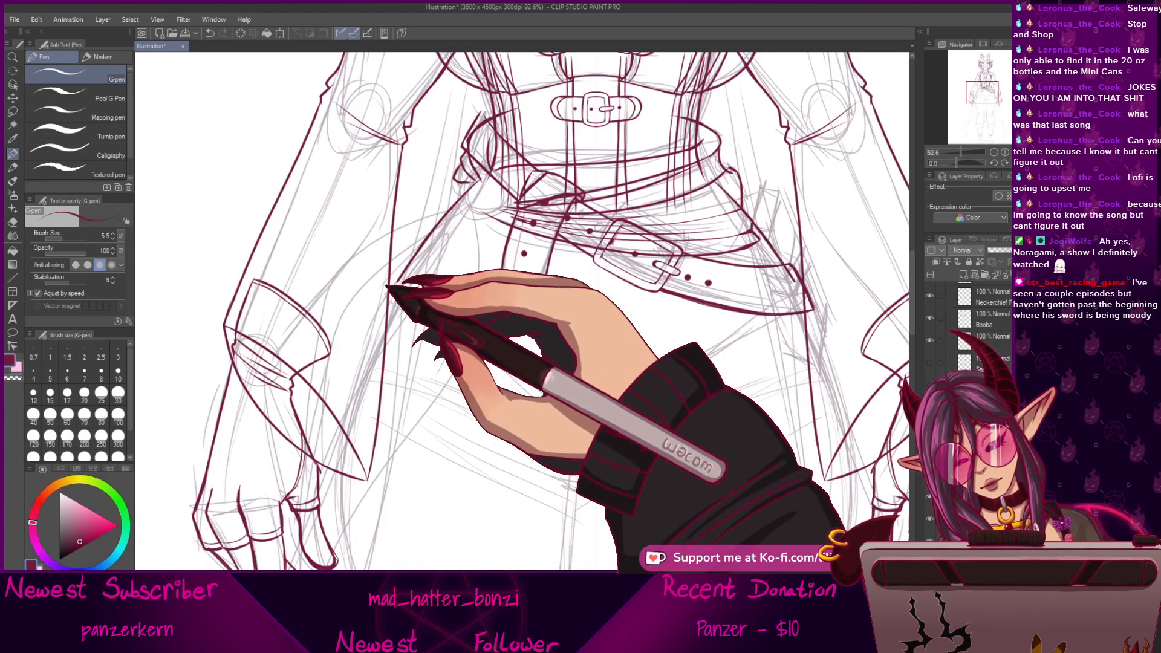
left_click_drag(370, 334, 362, 379)
mouse_move(690, 499)
left_mouse_down()
mouse_move(670, 416)
mouse_move(634, 465)
mouse_move(629, 507)
left_mouse_up()
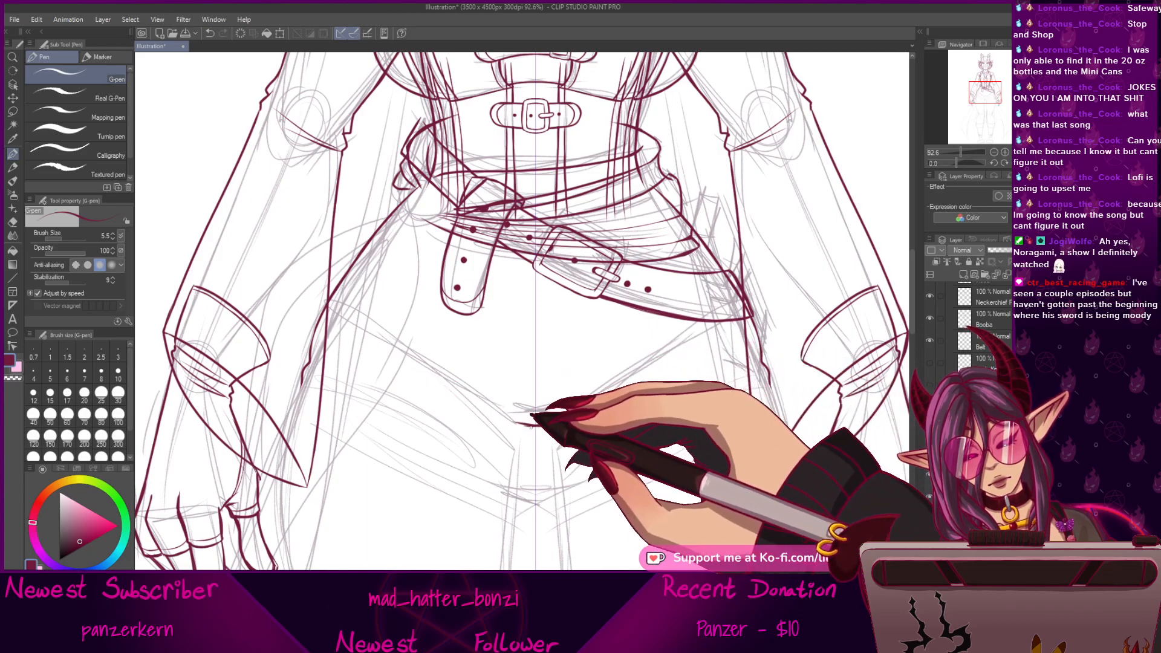
left_click_drag(659, 361, 558, 417)
left_click_drag(675, 376, 564, 416)
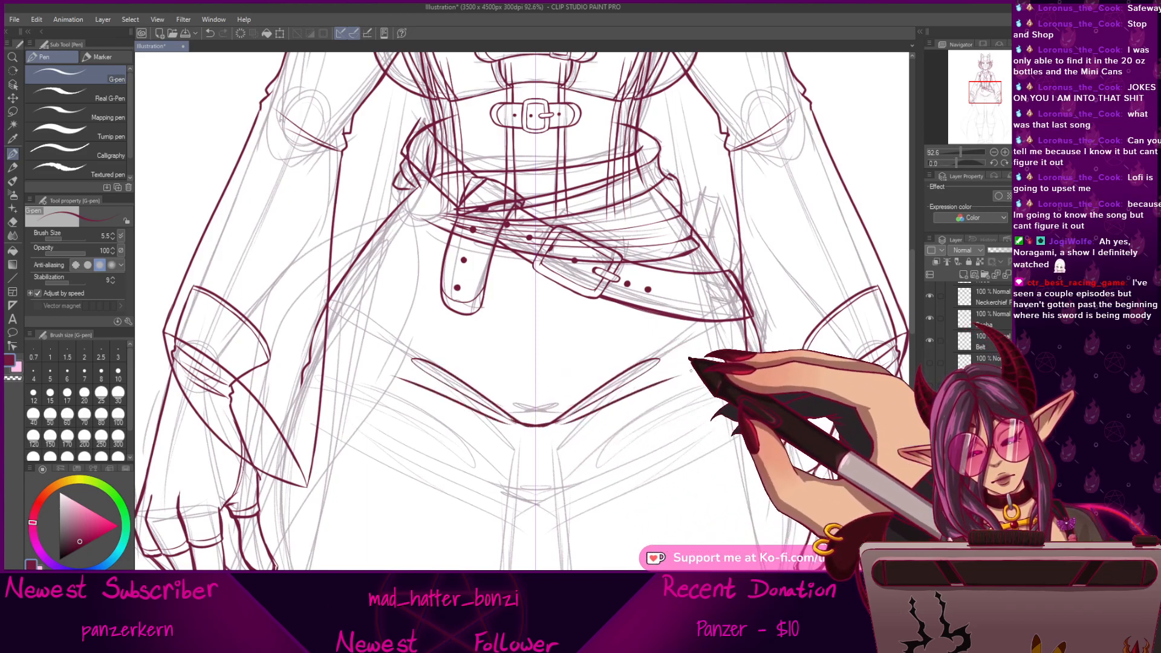
With symmetry drawing off, ink the trousers' centre fly seam and a curved stitch line beside it from belt to crotch.
mouse_move(639, 472)
left_mouse_down()
mouse_move(646, 435)
mouse_move(636, 496)
left_mouse_up()
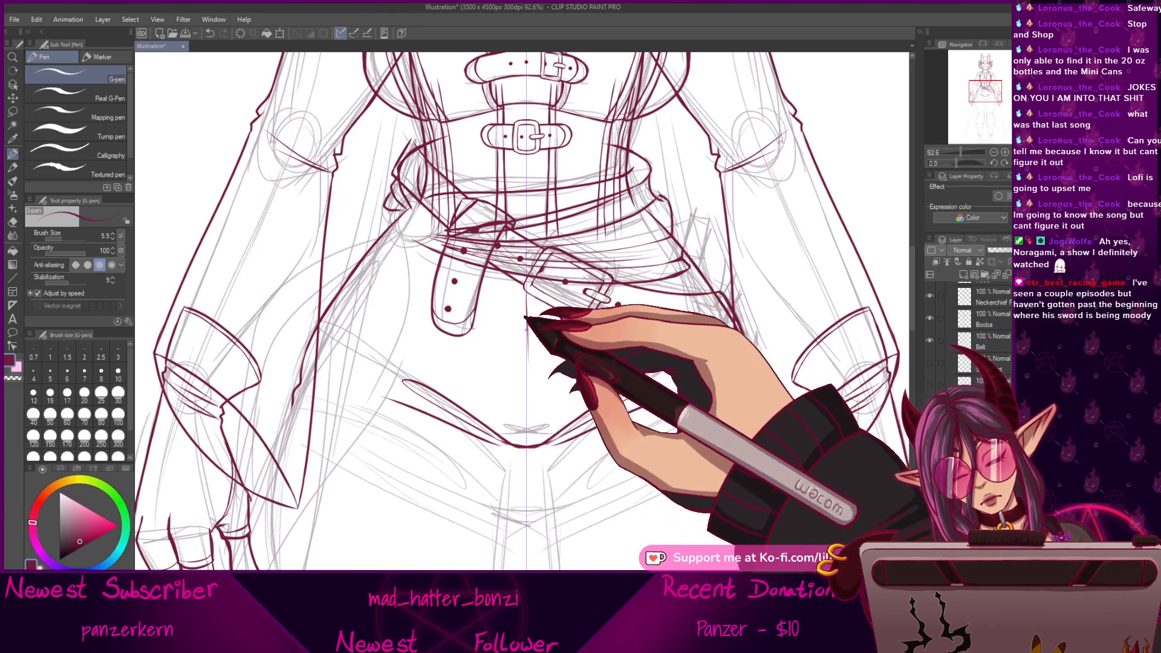
mouse_move(526, 295)
left_mouse_down()
mouse_move(525, 373)
mouse_move(525, 322)
mouse_move(525, 358)
left_mouse_up()
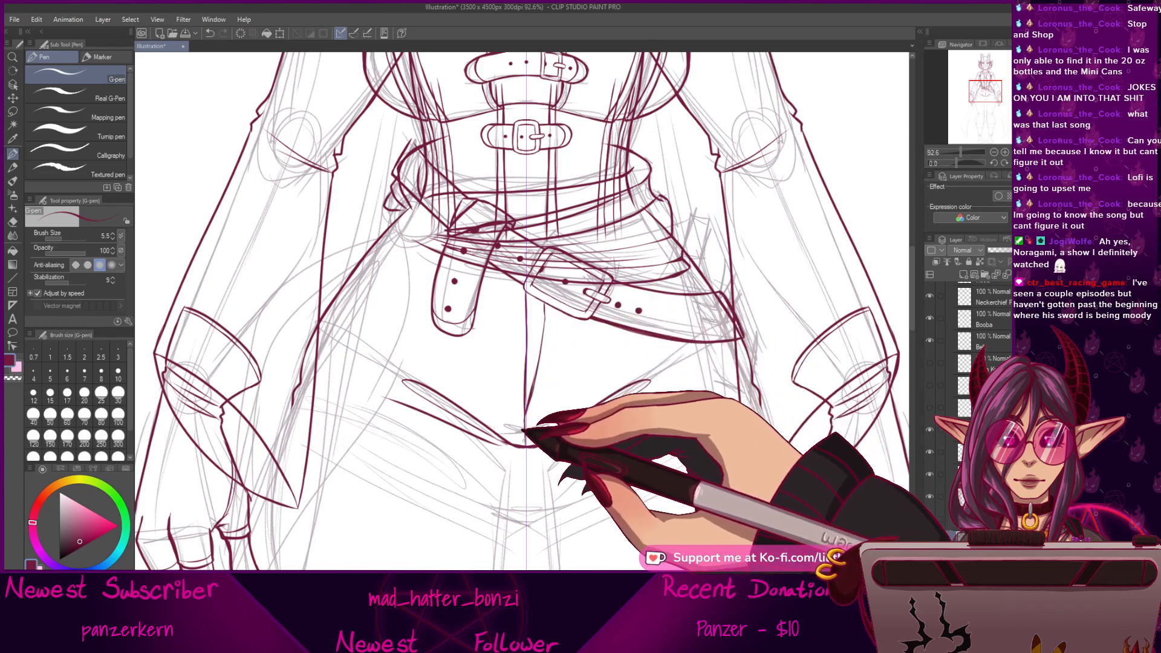
mouse_move(616, 319)
left_mouse_down()
mouse_move(628, 420)
mouse_move(560, 341)
left_mouse_up()
mouse_move(734, 366)
left_mouse_down()
mouse_move(750, 208)
mouse_move(741, 191)
mouse_move(719, 320)
mouse_move(726, 344)
left_mouse_up()
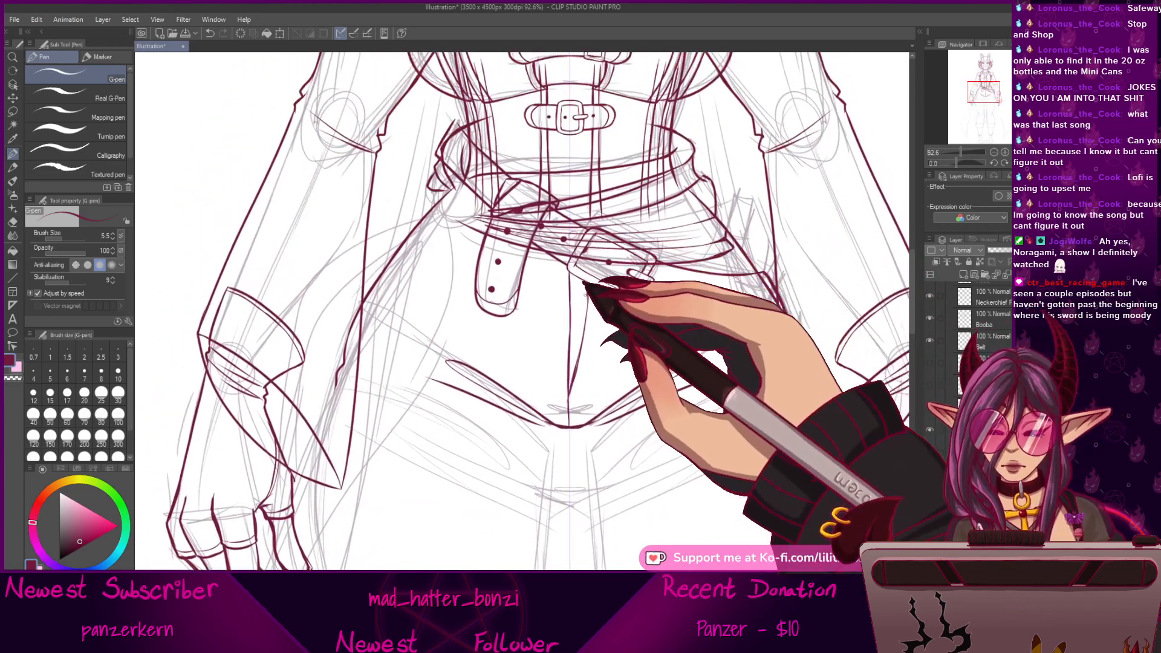
With symmetry drawing back on, ink the mirrored crease lines running from the outer hips across the upper thighs.
left_click_drag(647, 452, 599, 364)
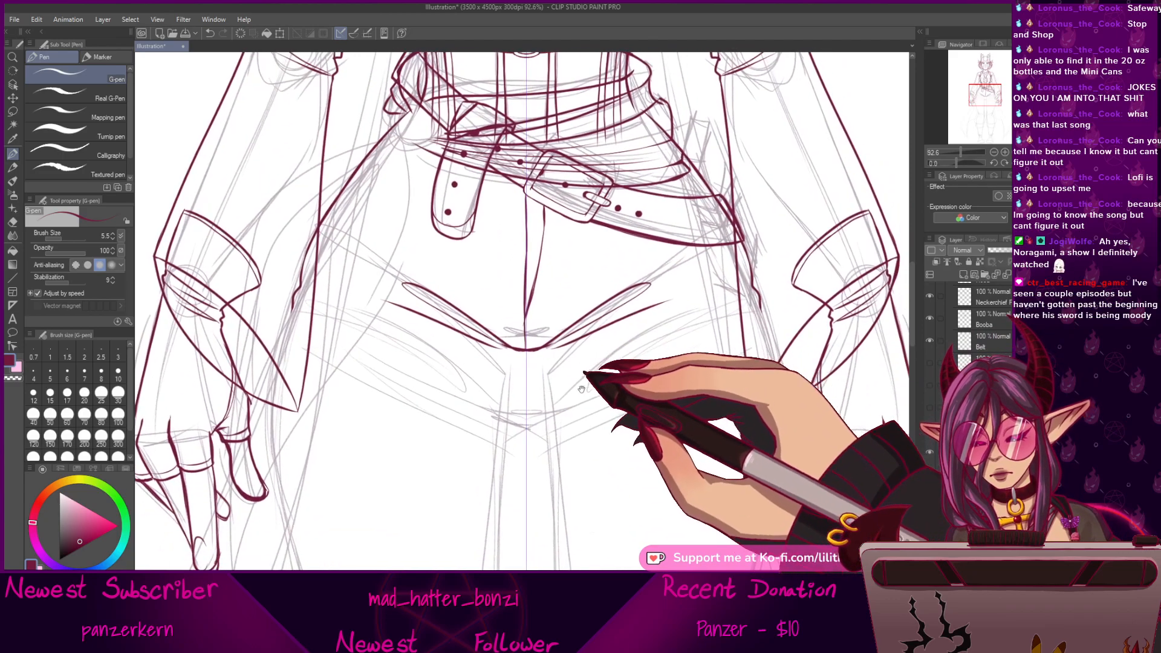
left_click_drag(682, 480, 686, 479)
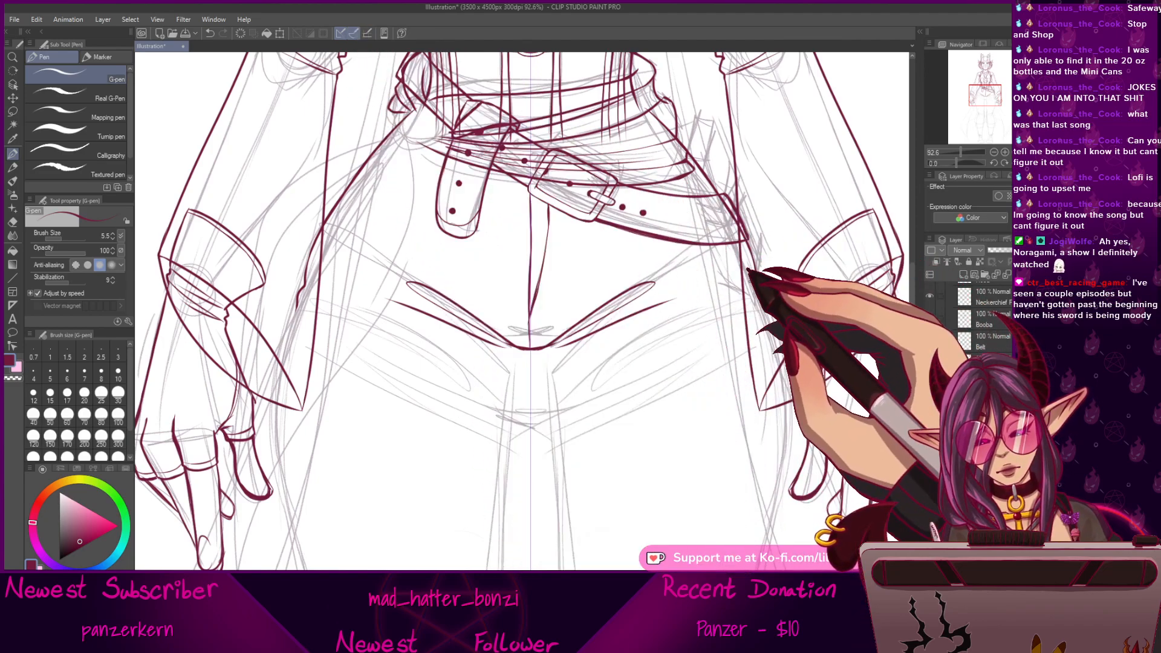
left_click_drag(745, 295, 613, 349)
left_click_drag(622, 340, 758, 290)
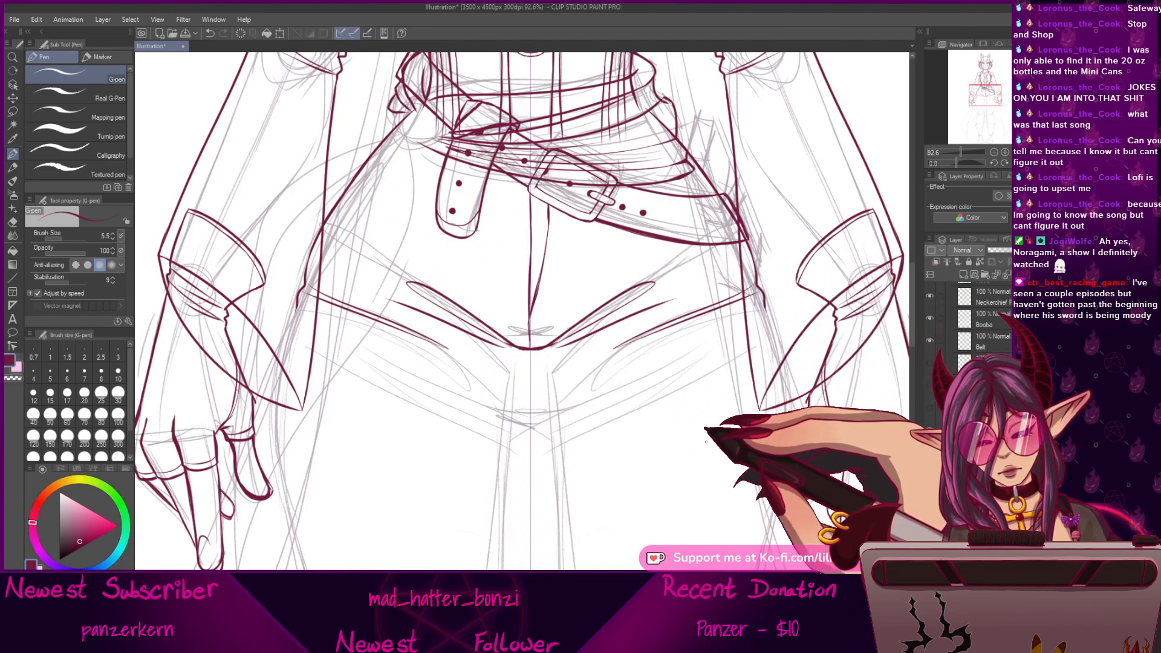
Ink the mirrored outer thigh contours from the hips toward the knees, undoing and redrawing the curve until it follows the sketch.
mouse_move(677, 463)
left_mouse_down()
mouse_move(648, 428)
mouse_move(596, 309)
left_mouse_up()
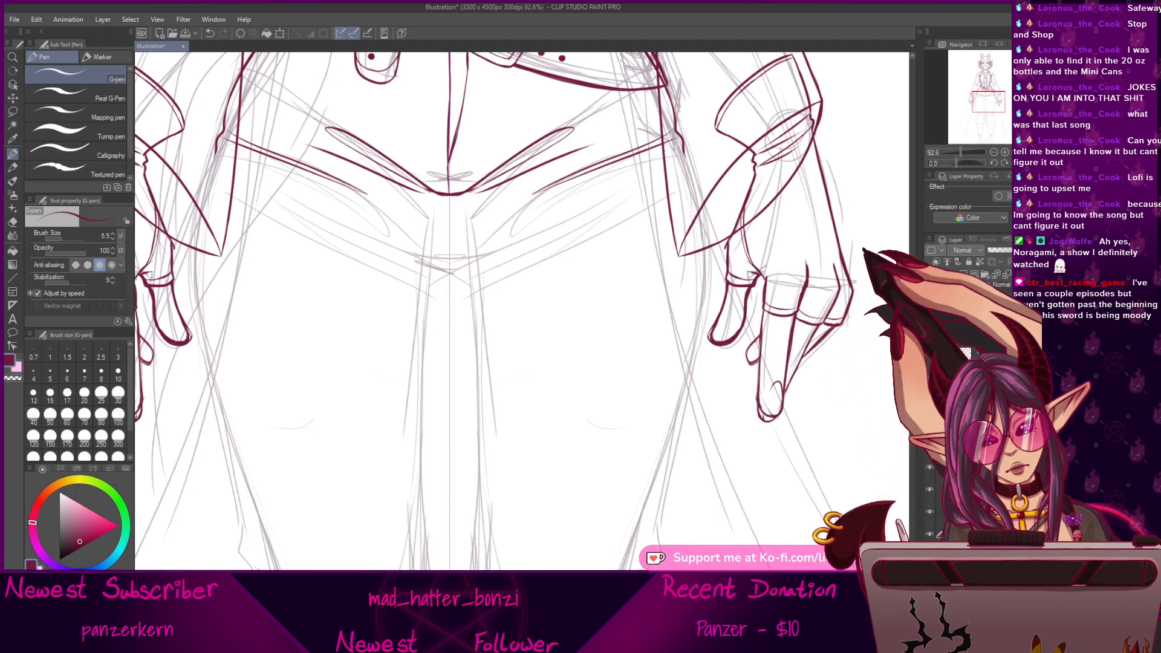
key("ctrl+minus")
left_click_drag(699, 423, 655, 420)
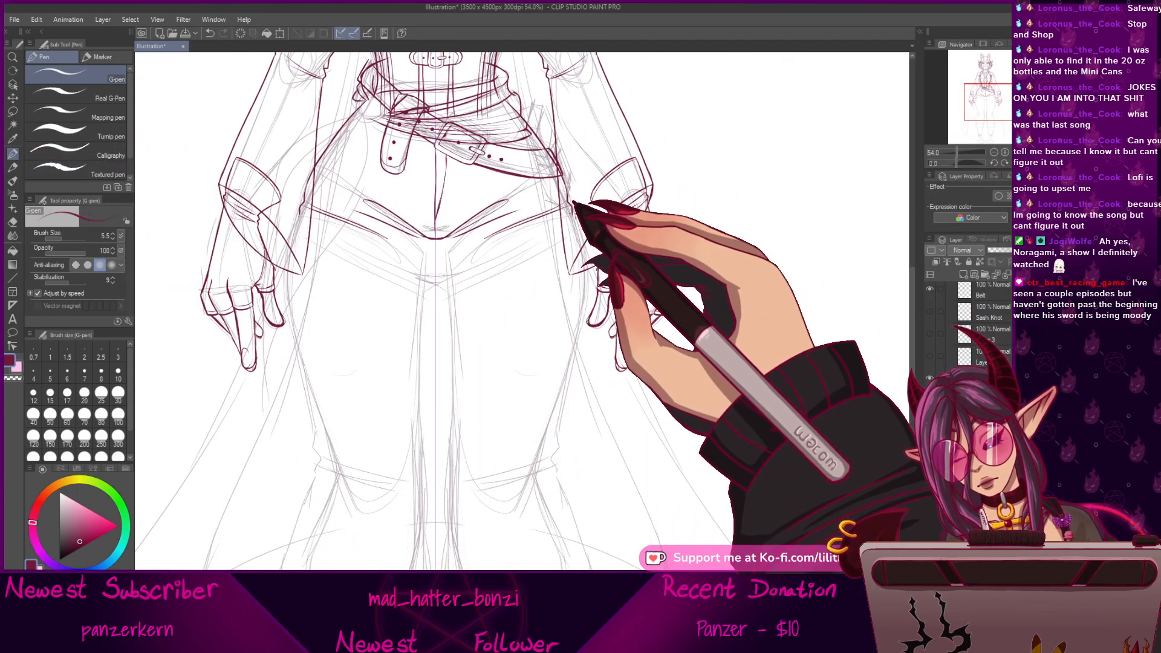
mouse_move(579, 254)
left_mouse_down()
mouse_move(570, 352)
mouse_move(541, 448)
left_mouse_up()
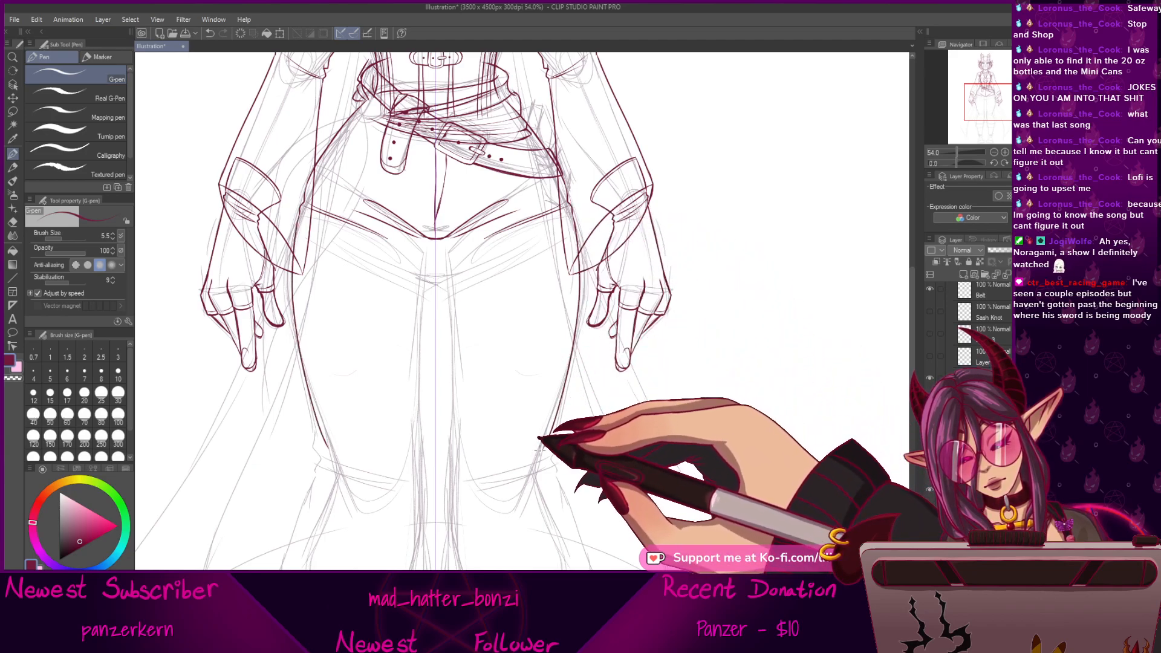
key("ctrl+z")
mouse_move(570, 207)
left_mouse_down()
mouse_move(578, 341)
mouse_move(557, 433)
left_mouse_up()
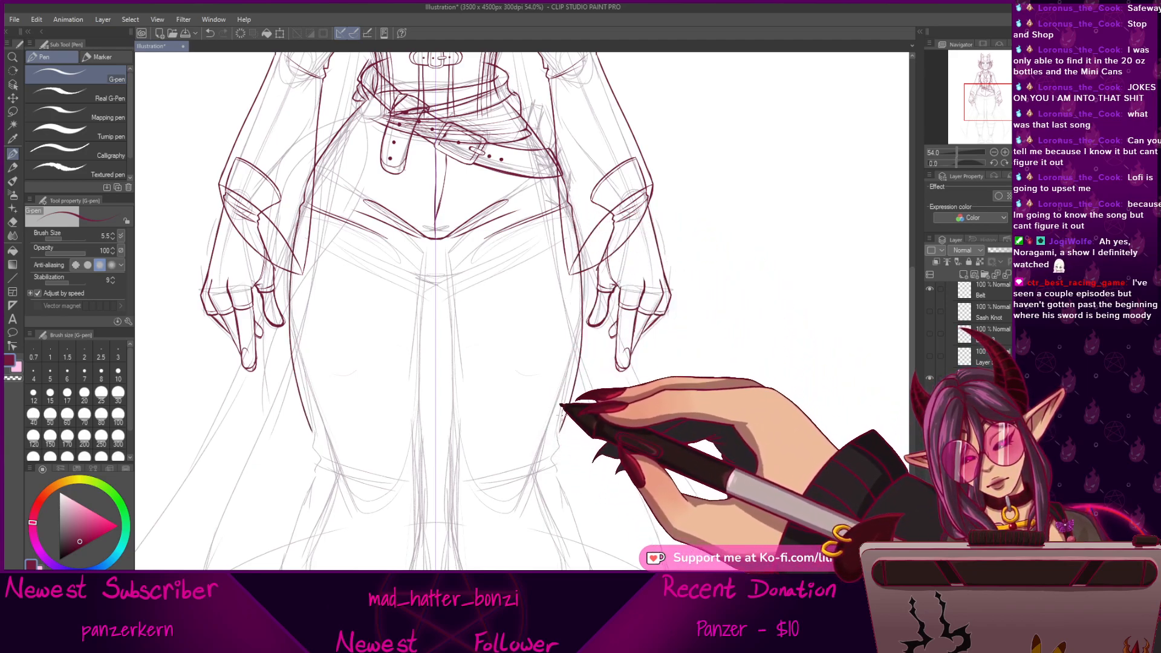
key("ctrl+z")
mouse_move(574, 212)
left_mouse_down()
mouse_move(579, 279)
mouse_move(556, 420)
left_mouse_up()
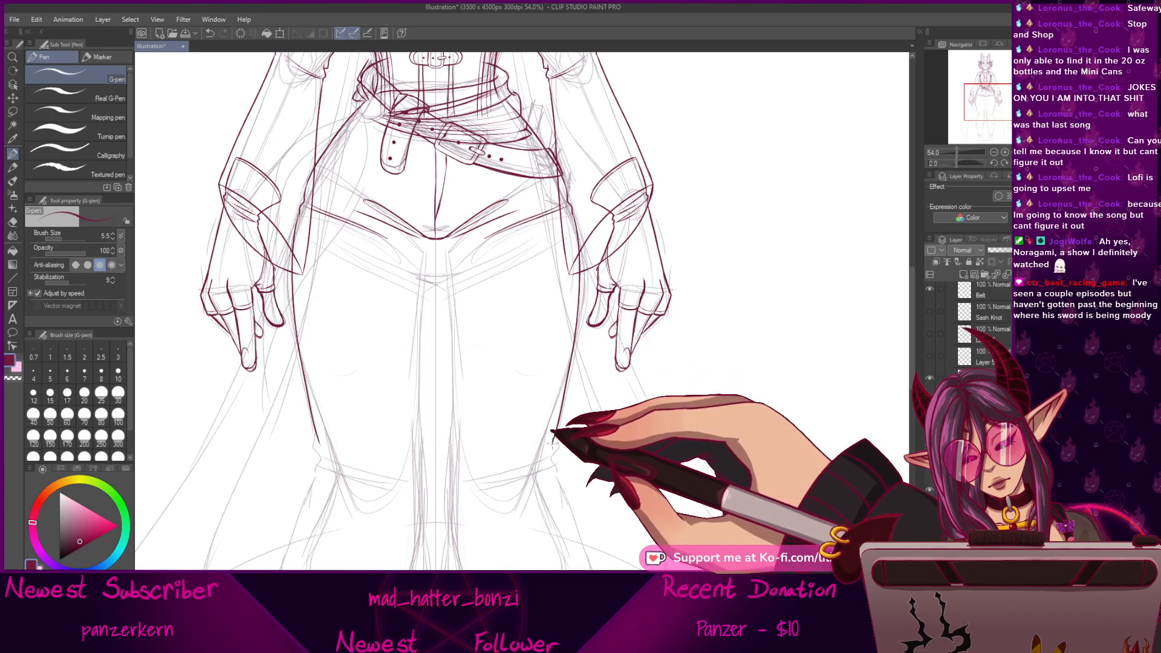
Ink the mirrored bands above the knees and the inner thigh lines from the crotch down.
mouse_move(554, 476)
left_mouse_down()
mouse_move(583, 453)
mouse_move(581, 476)
left_mouse_up()
left_click_drag(468, 215, 478, 475)
mouse_move(607, 434)
left_mouse_down()
mouse_move(633, 379)
mouse_move(624, 367)
left_mouse_up()
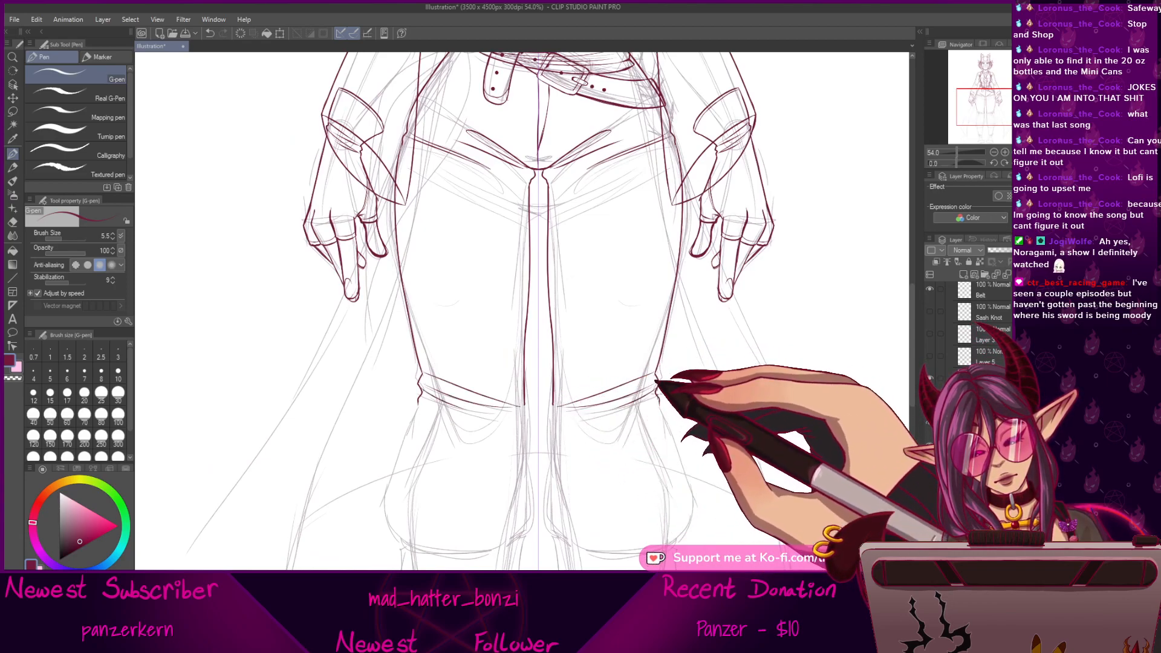
left_click_drag(628, 256, 596, 372)
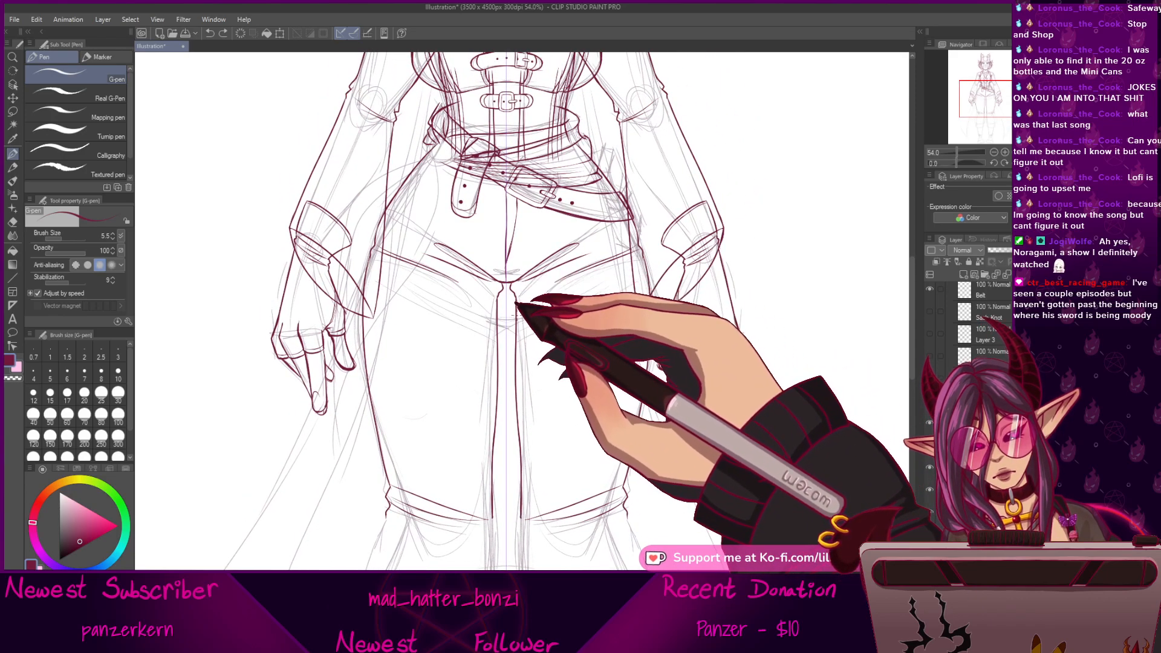
left_click_drag(550, 337, 571, 342)
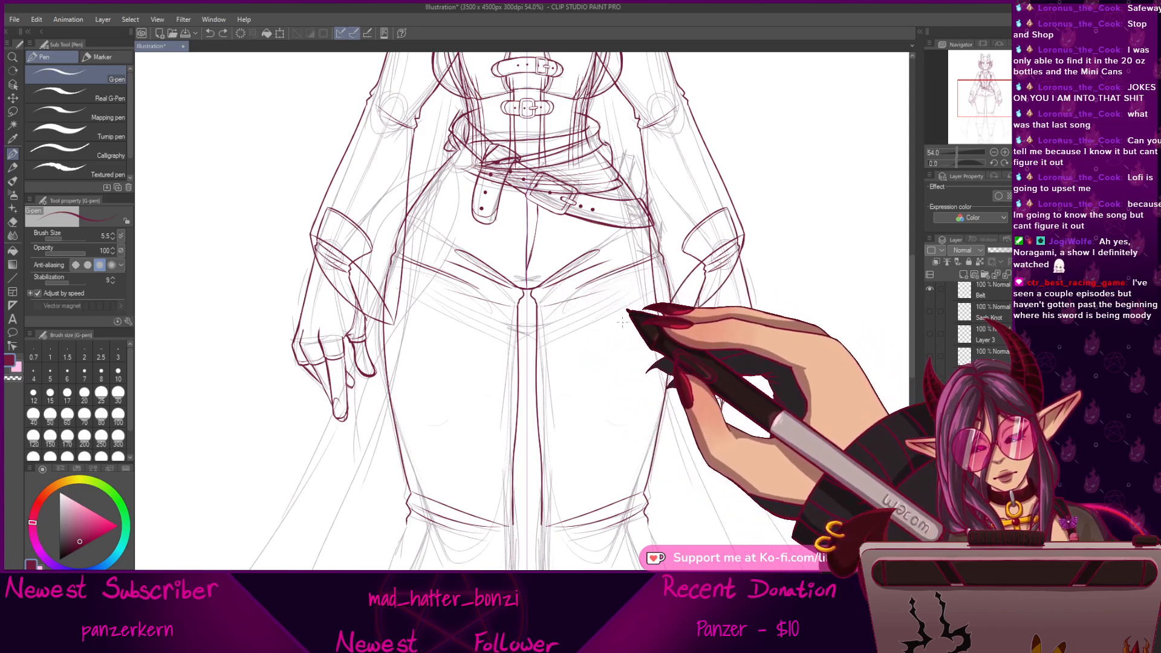
mouse_move(692, 422)
left_mouse_down()
mouse_move(712, 336)
mouse_move(670, 504)
mouse_move(662, 467)
left_mouse_up()
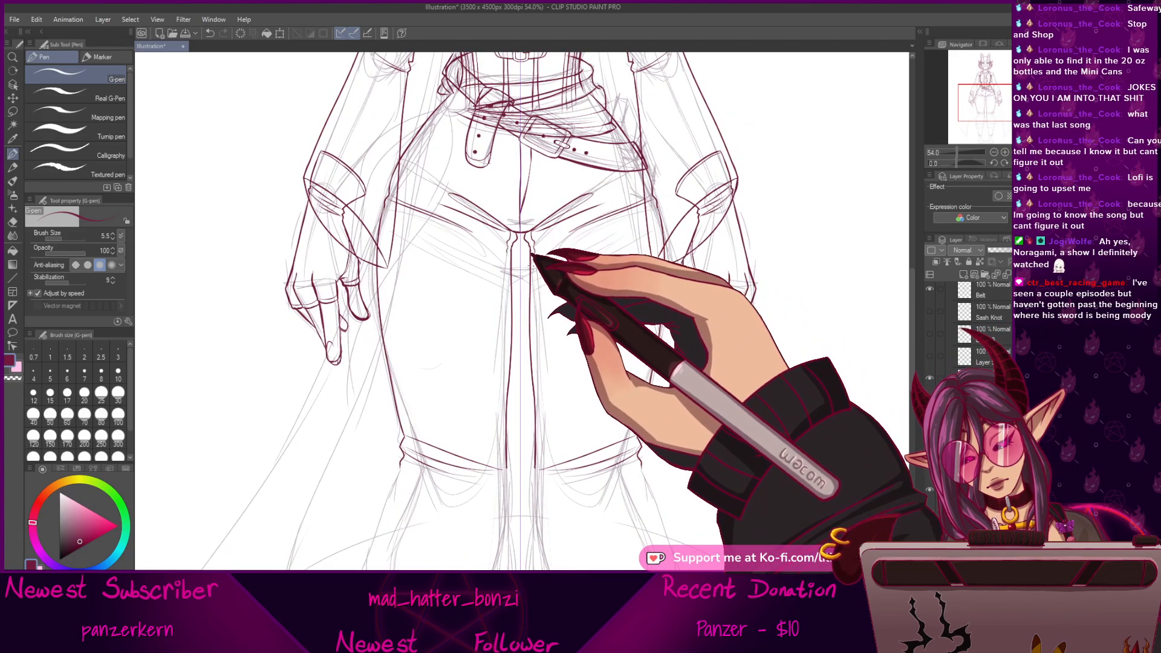
Redraw the mirrored inner thigh lines from the crotch toward the knees, undoing strokes until they follow the sketch.
left_click_drag(533, 240, 538, 460)
key("ctrl+z")
left_click_drag(956, 163, 961, 151)
left_click_drag(604, 219, 477, 465)
key("ctrl+z")
left_click_drag(604, 217, 462, 483)
key("ctrl+z")
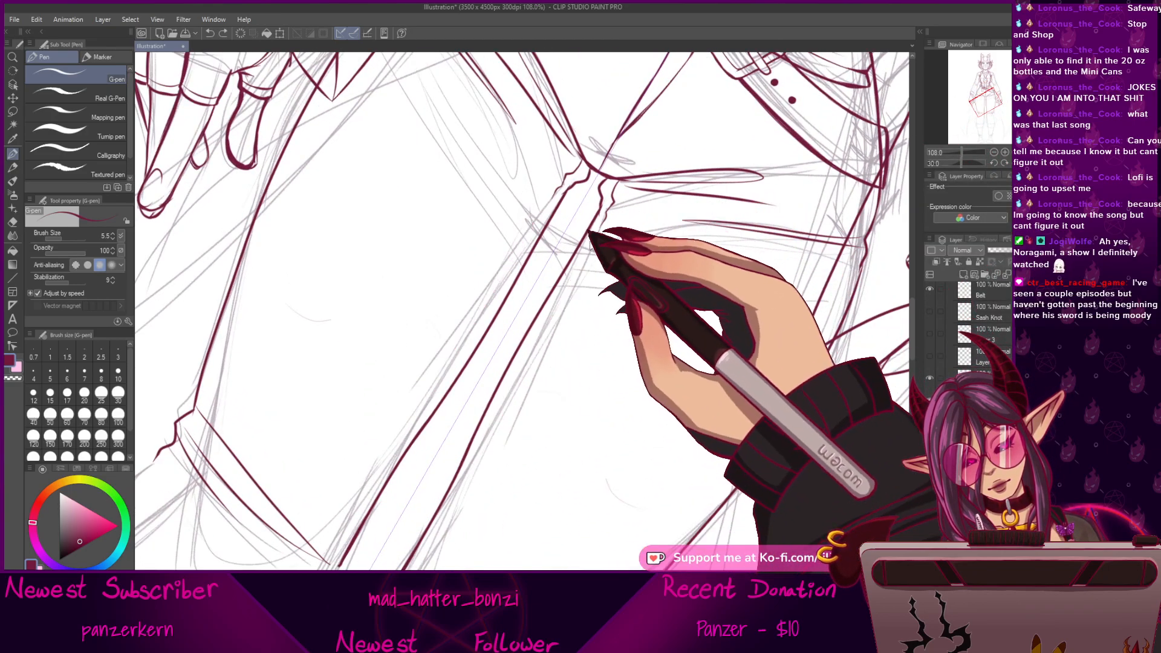
mouse_move(591, 230)
left_mouse_down()
mouse_move(447, 499)
mouse_move(592, 232)
mouse_move(515, 380)
left_mouse_up()
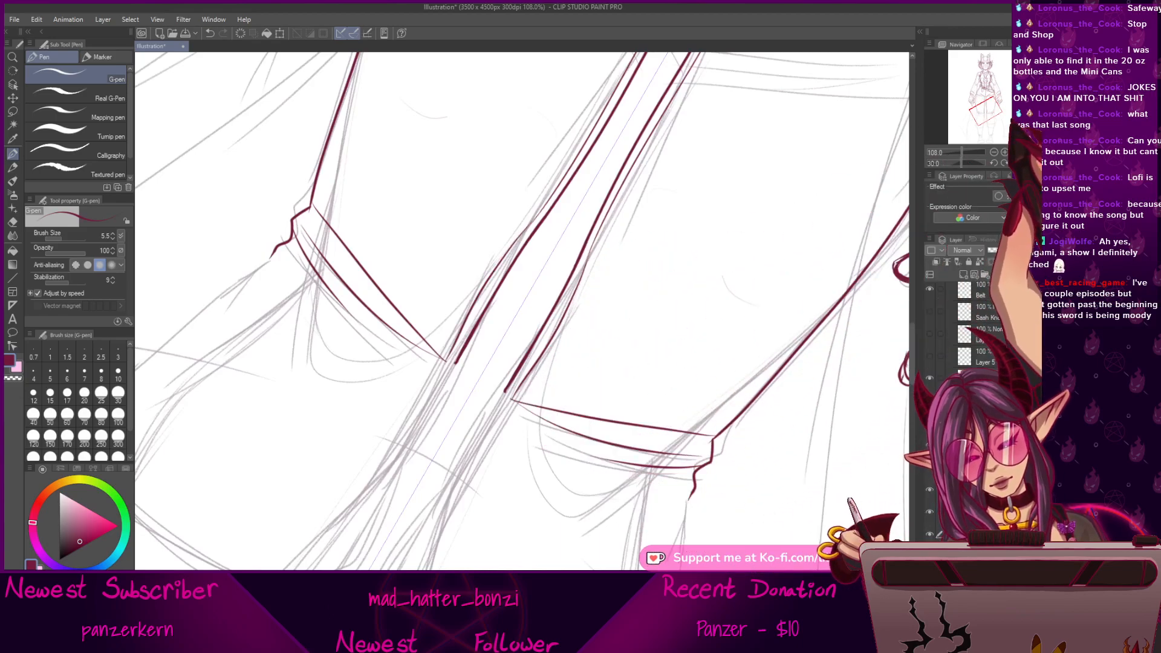
Finish the ends of the mirrored knee bands and extend the thickened inner leg lines just below them.
left_click_drag(508, 399, 713, 440)
left_click_drag(712, 440, 690, 499)
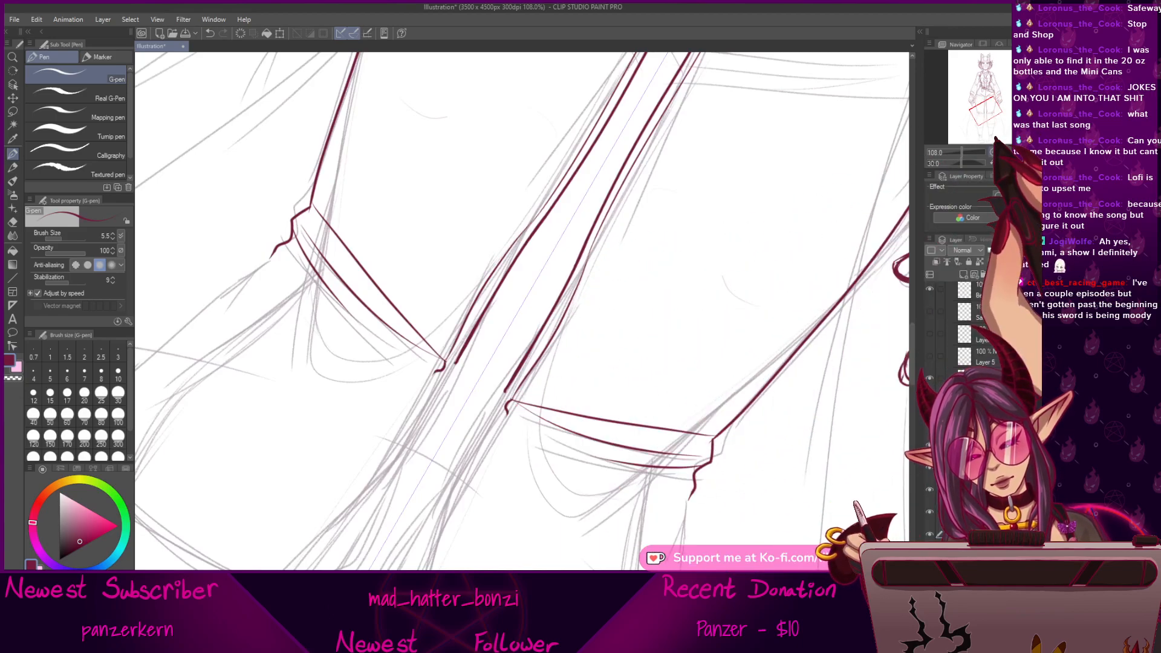
left_click(1016, 162)
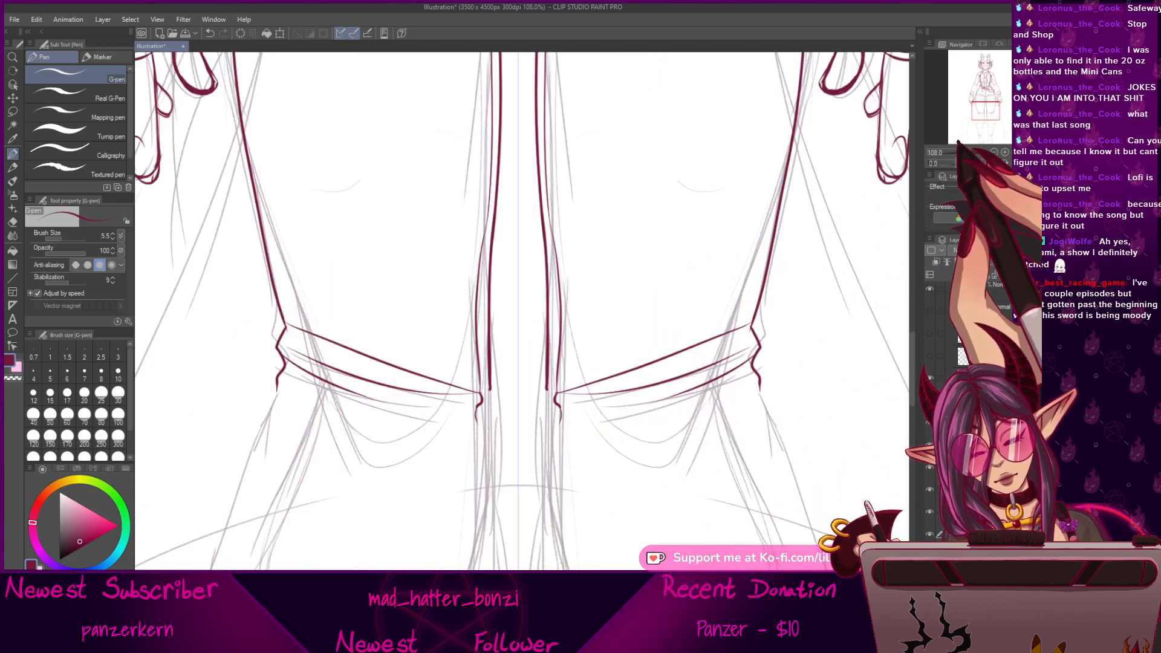
left_click_drag(547, 388, 543, 466)
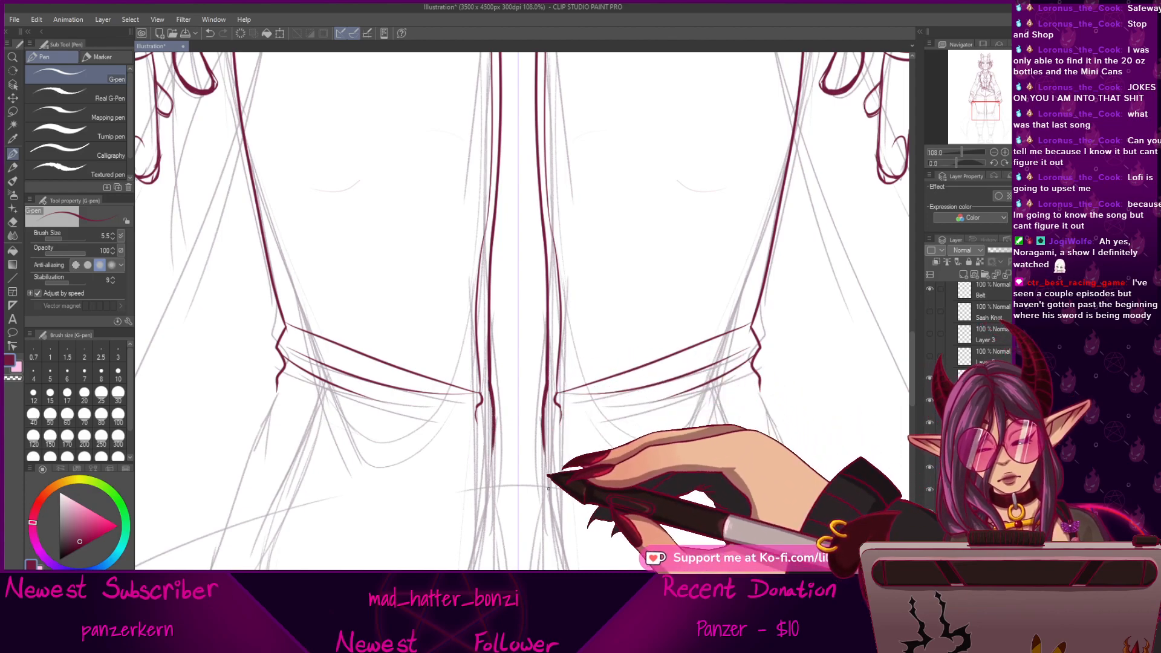
left_click_drag(962, 153, 952, 153)
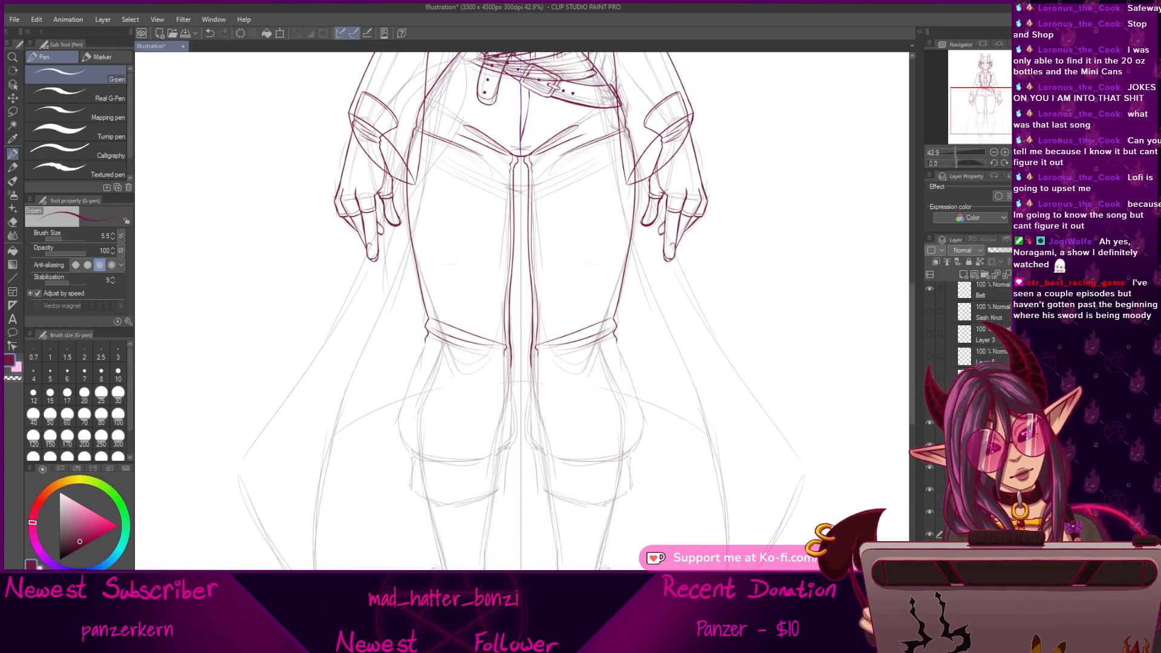
Ink the mirrored puffed trouser legs below the knee bands, with bulging outer and inner contours joined by a curved hem.
left_click_drag(955, 152, 959, 152)
left_click_drag(710, 333, 661, 242)
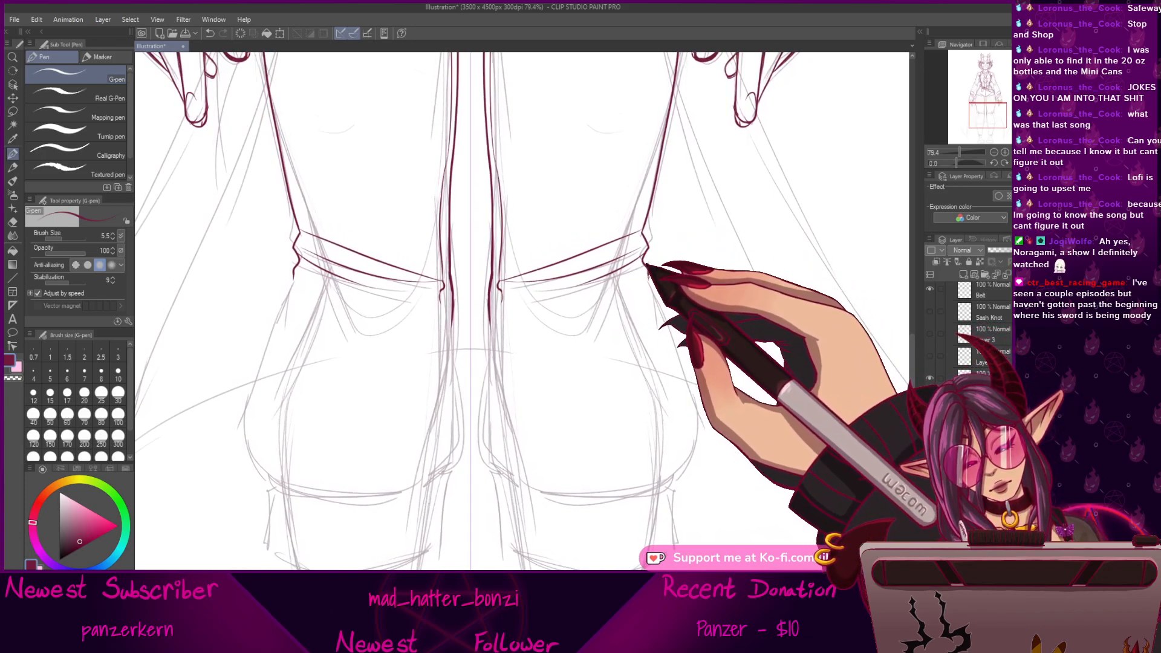
left_click_drag(645, 266, 691, 365)
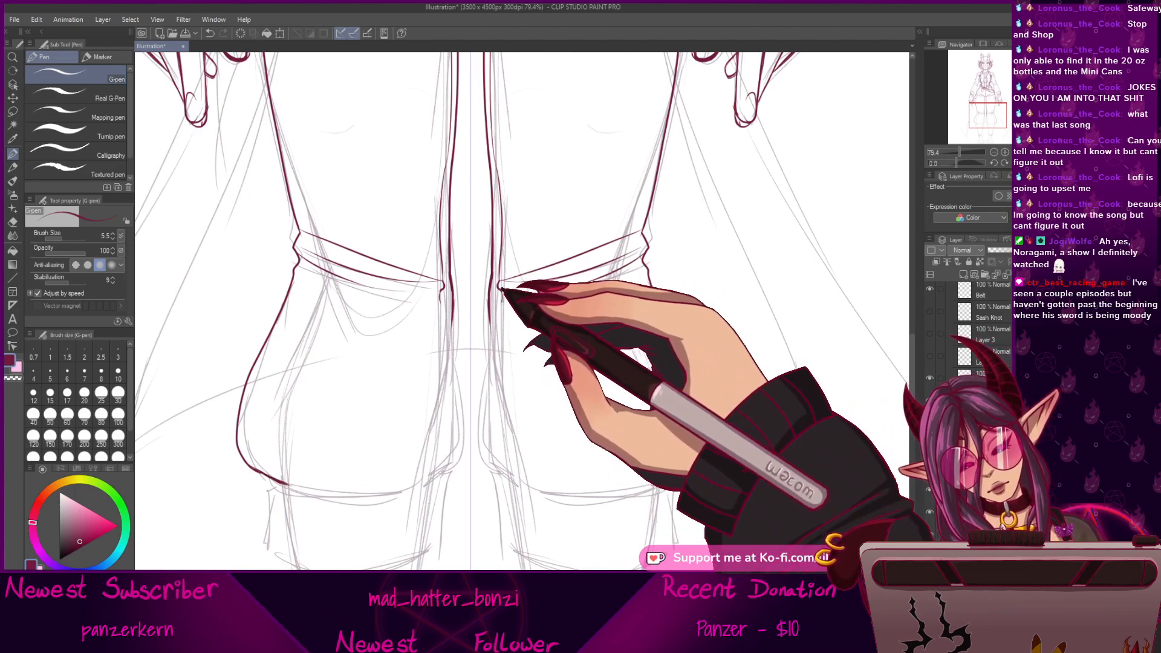
left_click_drag(501, 346, 486, 446)
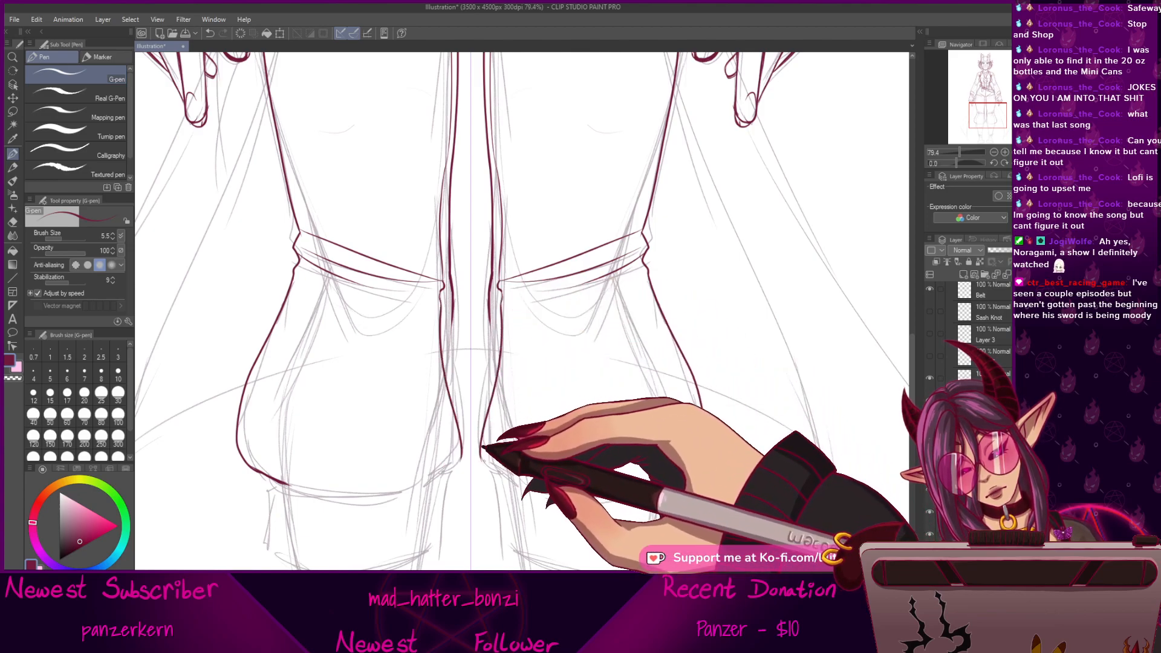
mouse_move(956, 164)
left_mouse_down()
mouse_move(968, 163)
mouse_move(962, 152)
left_mouse_up()
left_click_drag(613, 251, 743, 127)
left_click_drag(422, 297, 434, 349)
left_click_drag(421, 304, 436, 346)
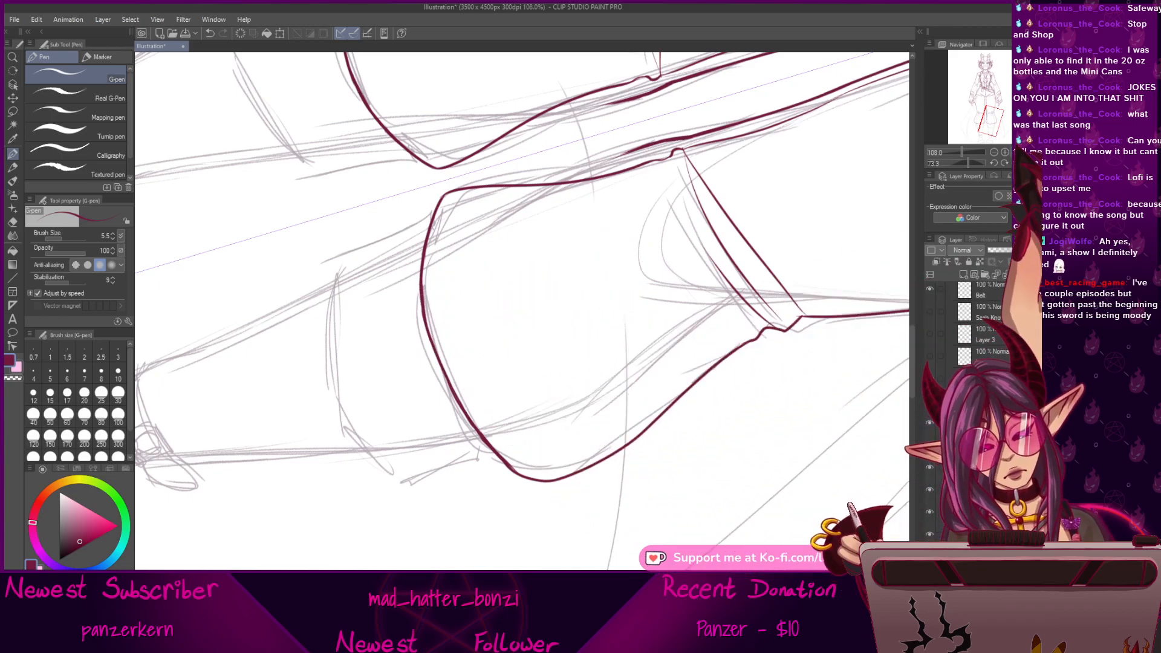
Ink mirrored fabric fold lines beneath the knee bands and across the middle of the puffed trouser legs.
left_click(1015, 164)
left_click_drag(638, 302, 721, 375)
left_click_drag(735, 313, 548, 405)
left_click_drag(531, 355, 648, 343)
left_click_drag(763, 350, 704, 450)
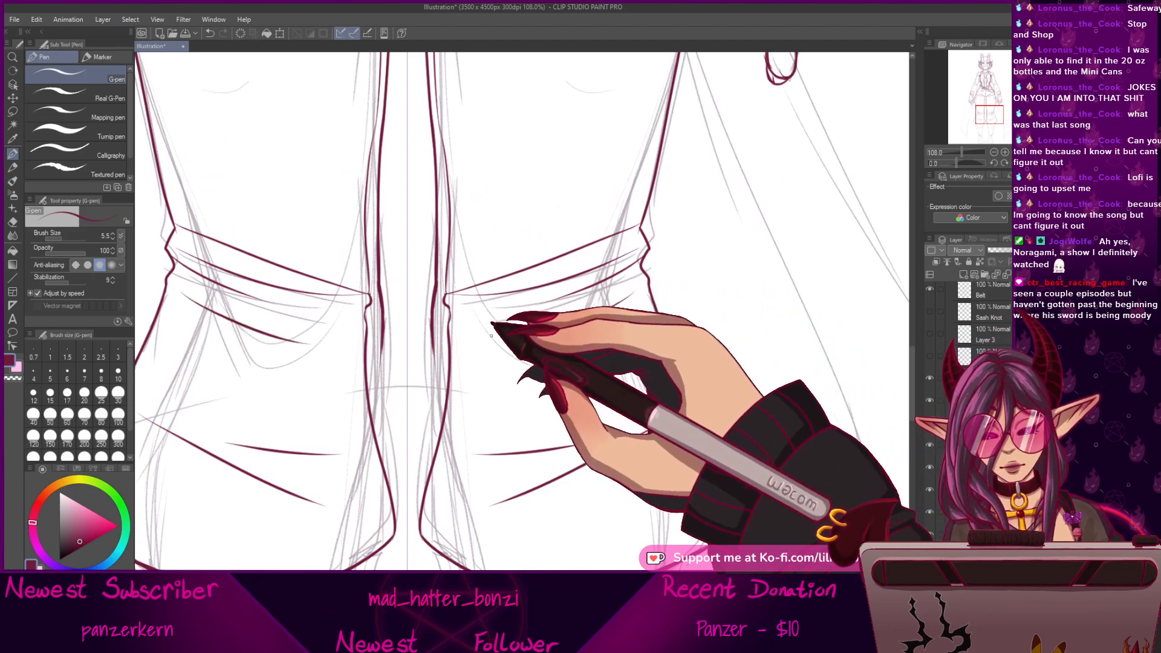
Ink the mirrored boot cuffs below the puffed hems, with straight sides and a lower edge dipping to an inner point.
scroll(643, 396, "down", 5)
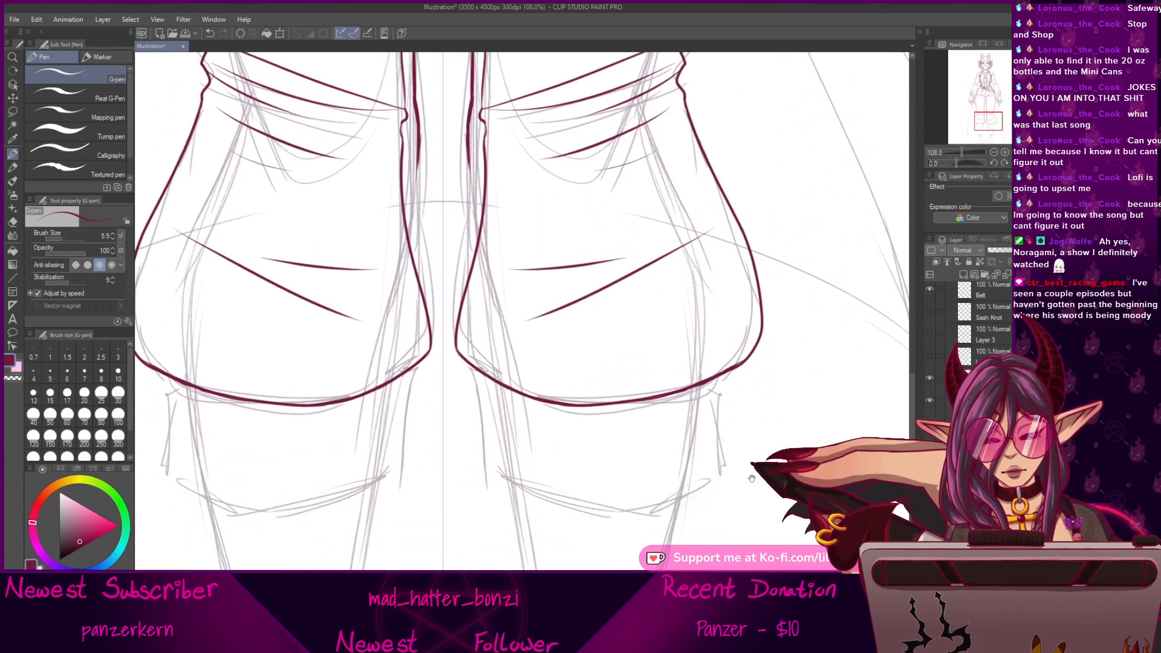
scroll(677, 532, "down", 3)
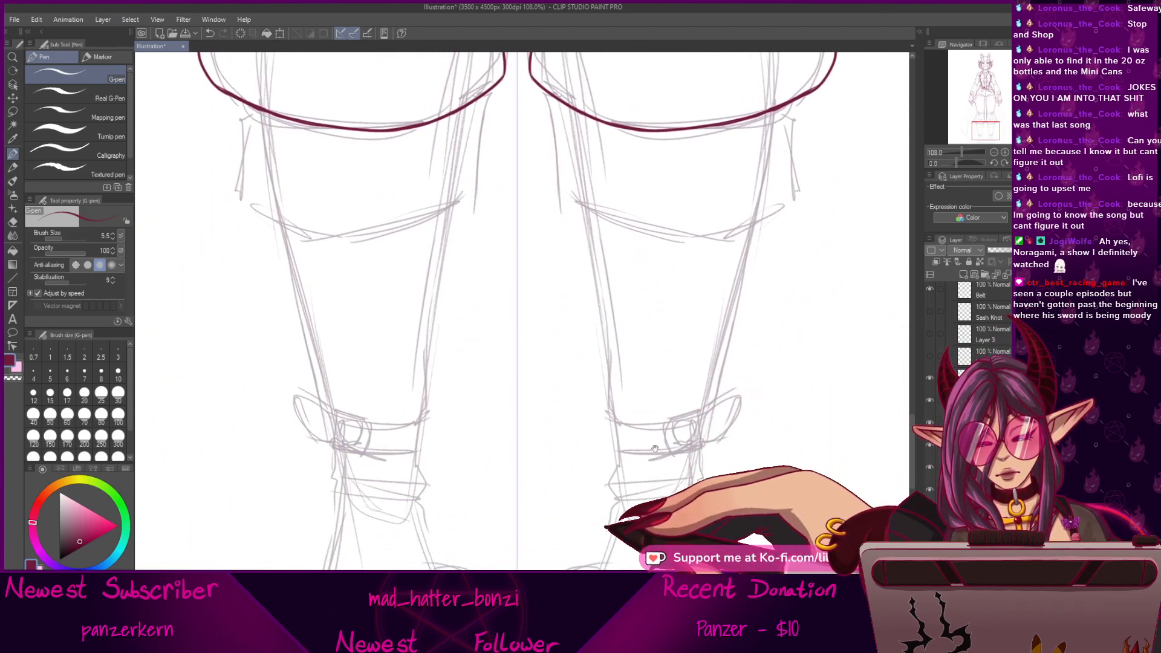
scroll(650, 470, "up", 3)
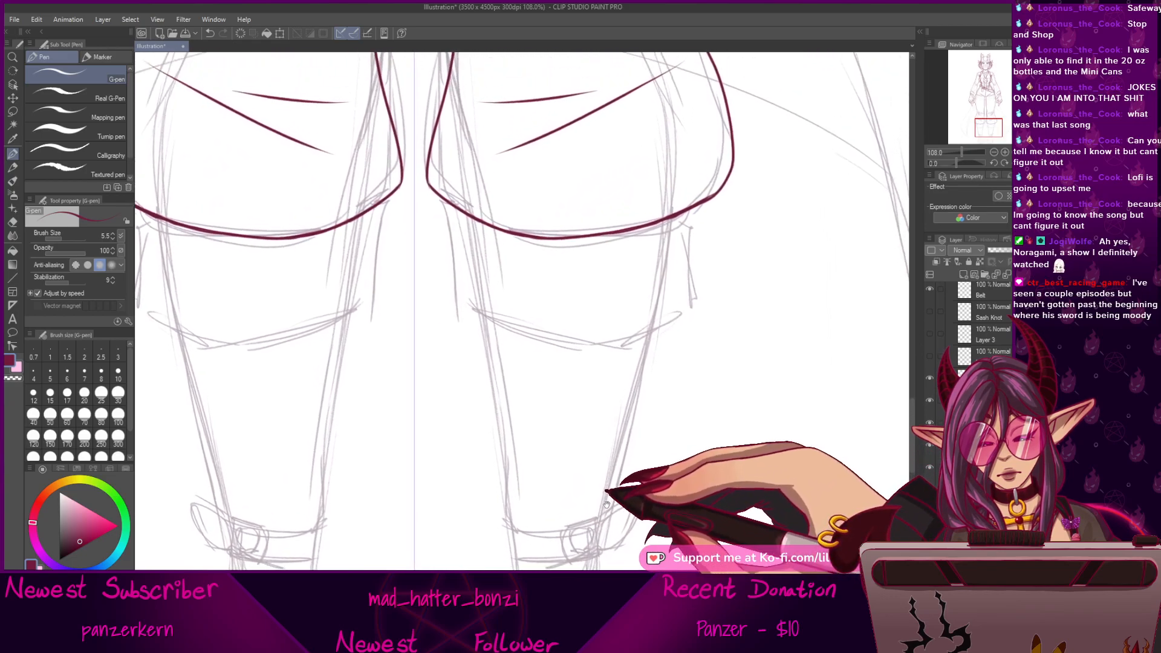
left_click_drag(607, 494, 610, 496)
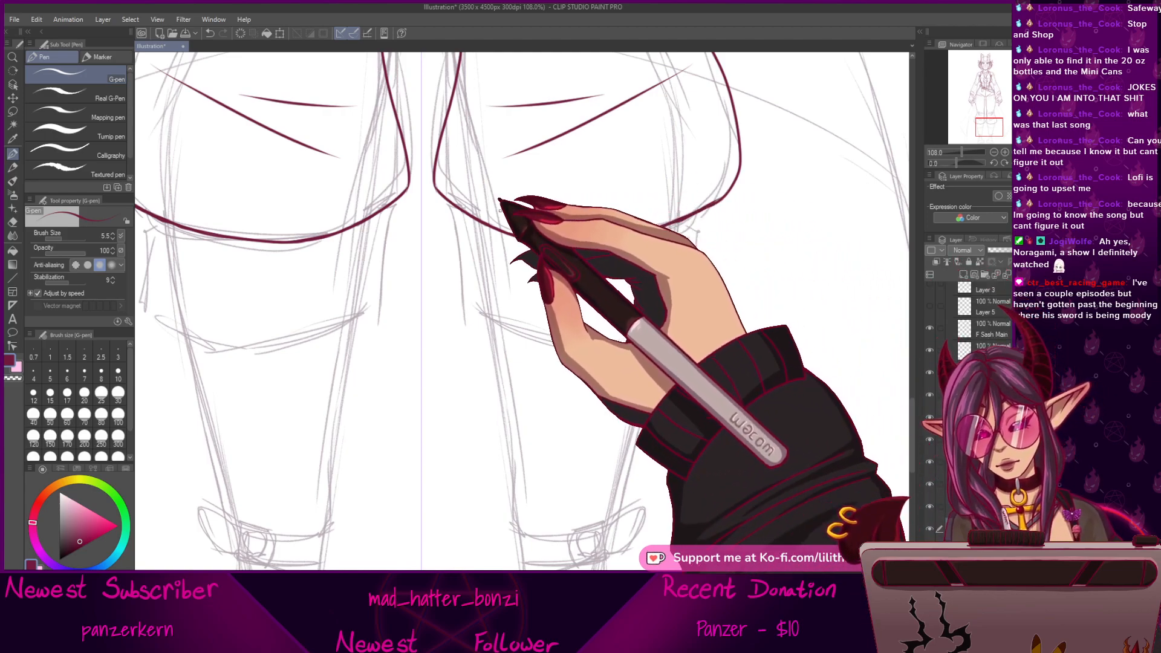
left_click_drag(459, 209, 463, 304)
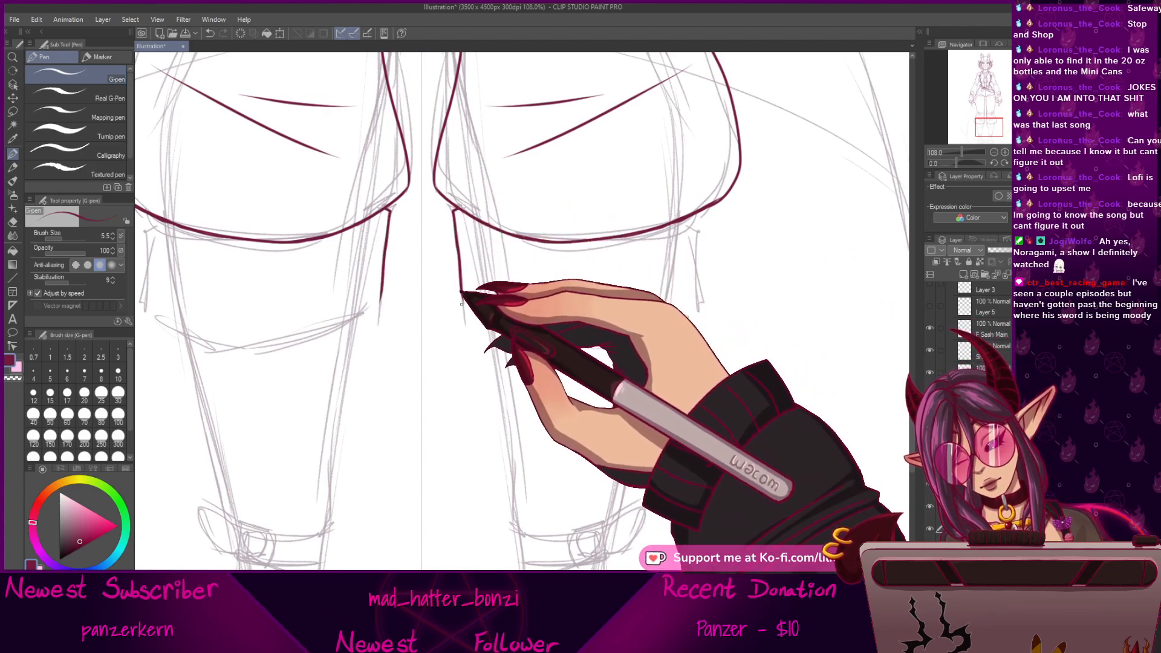
left_click_drag(692, 216, 696, 273)
mouse_move(463, 304)
left_mouse_down()
mouse_move(502, 392)
mouse_move(546, 332)
mouse_move(695, 289)
left_mouse_up()
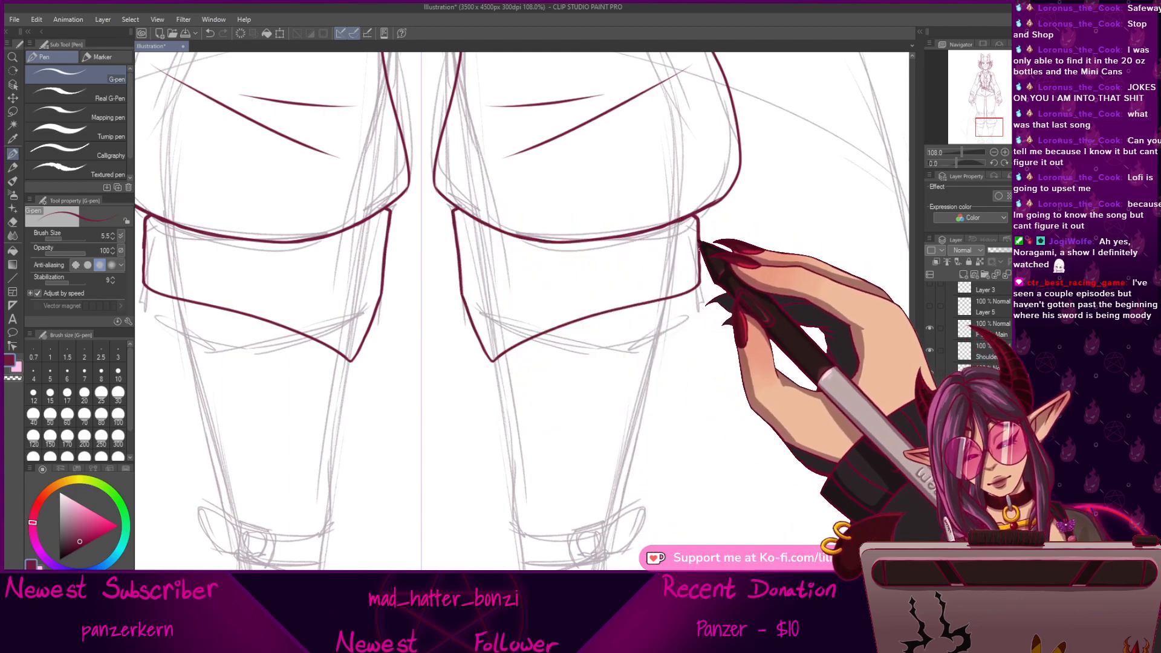
Add a trim line along the pointed lower edge of the mirrored boot cuffs and a vertical seam near their outer sides.
left_click_drag(545, 418, 566, 441)
left_click_drag(537, 356, 536, 322)
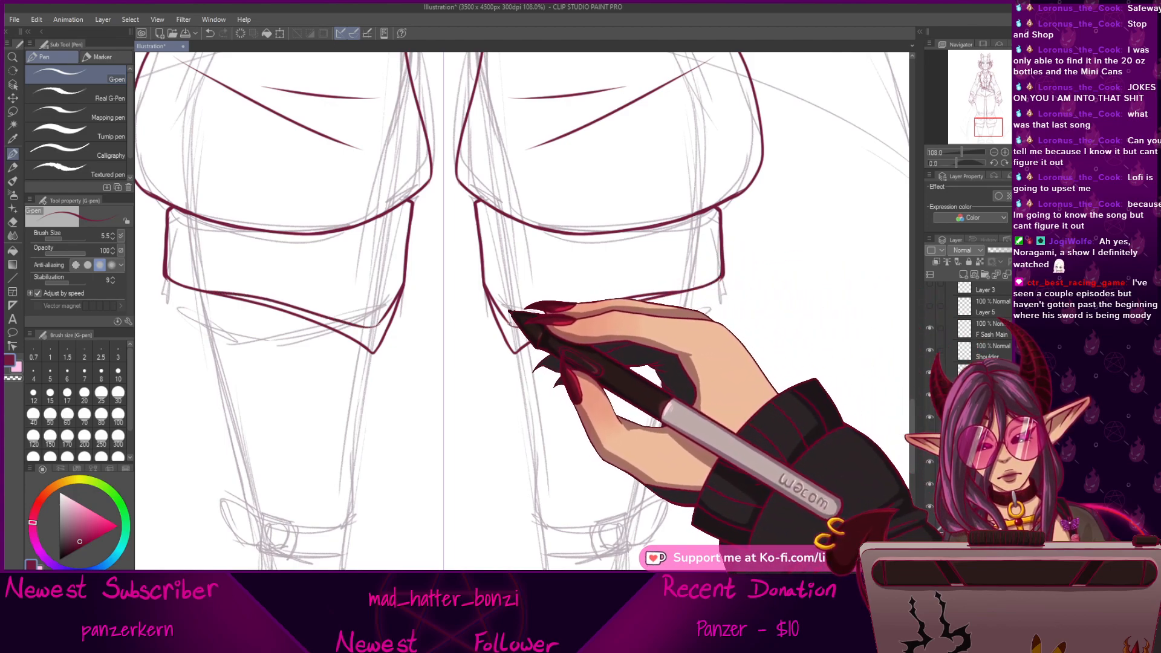
mouse_move(627, 308)
left_mouse_down()
mouse_move(606, 337)
mouse_move(611, 379)
mouse_move(619, 365)
left_mouse_up()
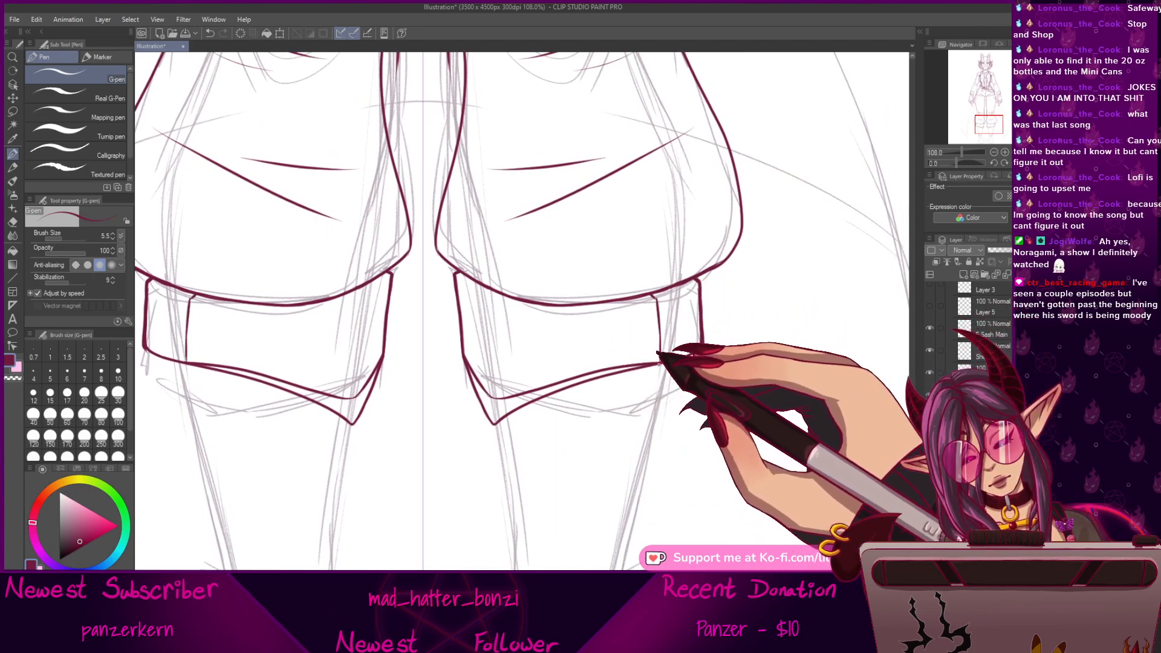
left_click_drag(653, 386, 686, 277)
mouse_move(707, 316)
left_mouse_down()
mouse_move(752, 237)
mouse_move(761, 173)
left_mouse_up()
mouse_move(738, 413)
left_mouse_down()
mouse_move(732, 337)
mouse_move(719, 481)
left_mouse_up()
left_click_drag(733, 343, 738, 452)
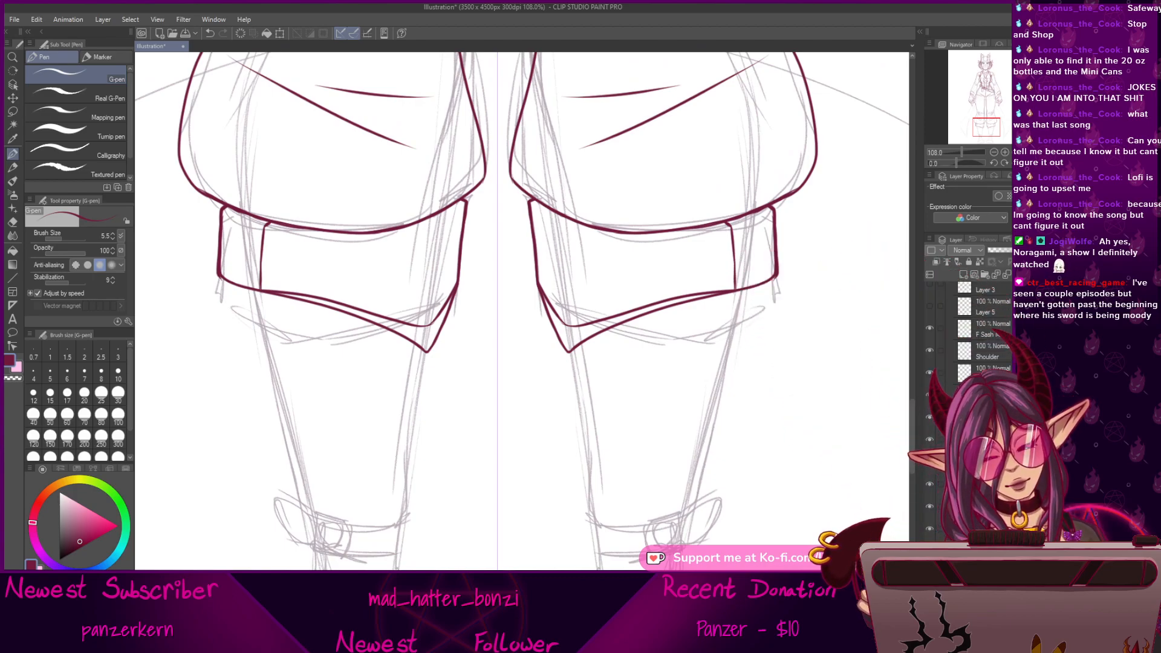
Ink the mirrored outer and inner shin contours from the boot cuffs down to the ankle straps.
mouse_move(717, 252)
left_mouse_down()
mouse_move(680, 240)
mouse_move(670, 213)
mouse_move(693, 261)
mouse_move(658, 417)
left_mouse_up()
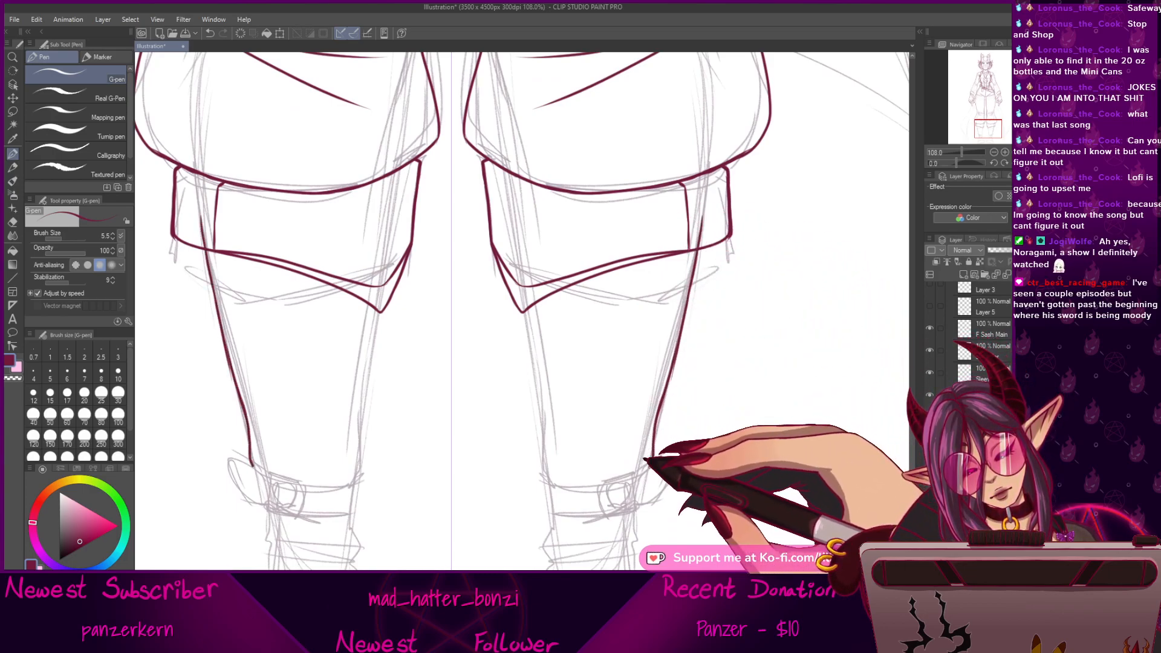
left_click_drag(650, 465, 642, 475)
left_click_drag(633, 356, 643, 301)
left_click_drag(527, 194, 553, 417)
mouse_move(642, 433)
left_mouse_down()
mouse_move(645, 401)
mouse_move(637, 419)
left_mouse_up()
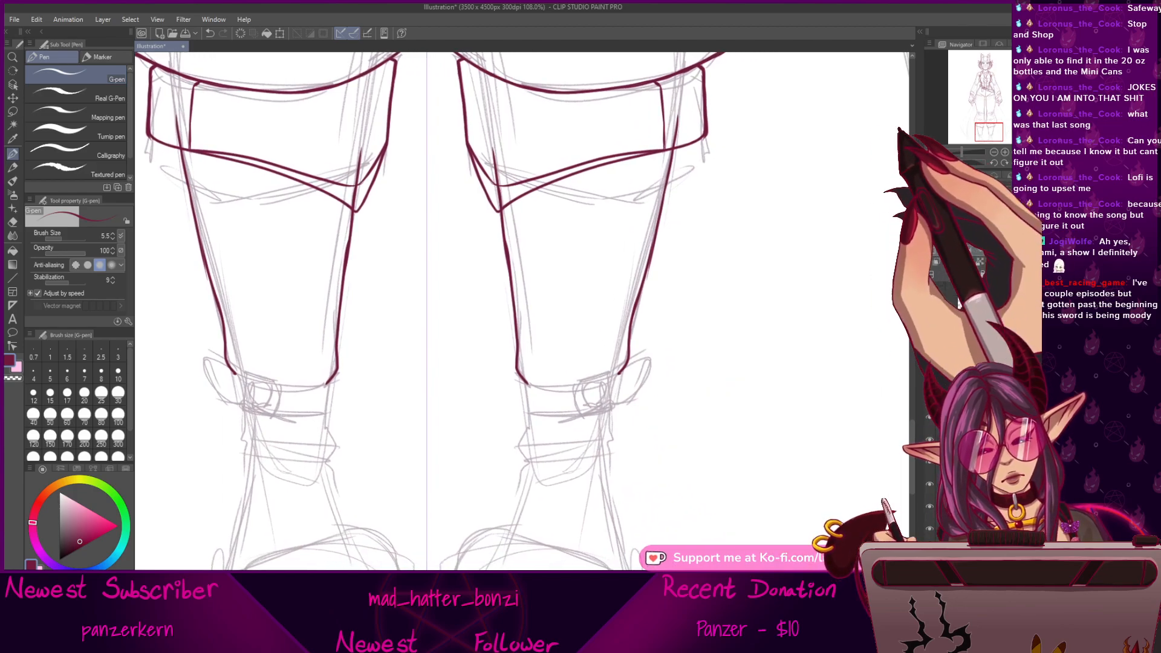
Try to ink a square buckle with an inner frame on the ankle strap.
left_click_drag(961, 152, 965, 153)
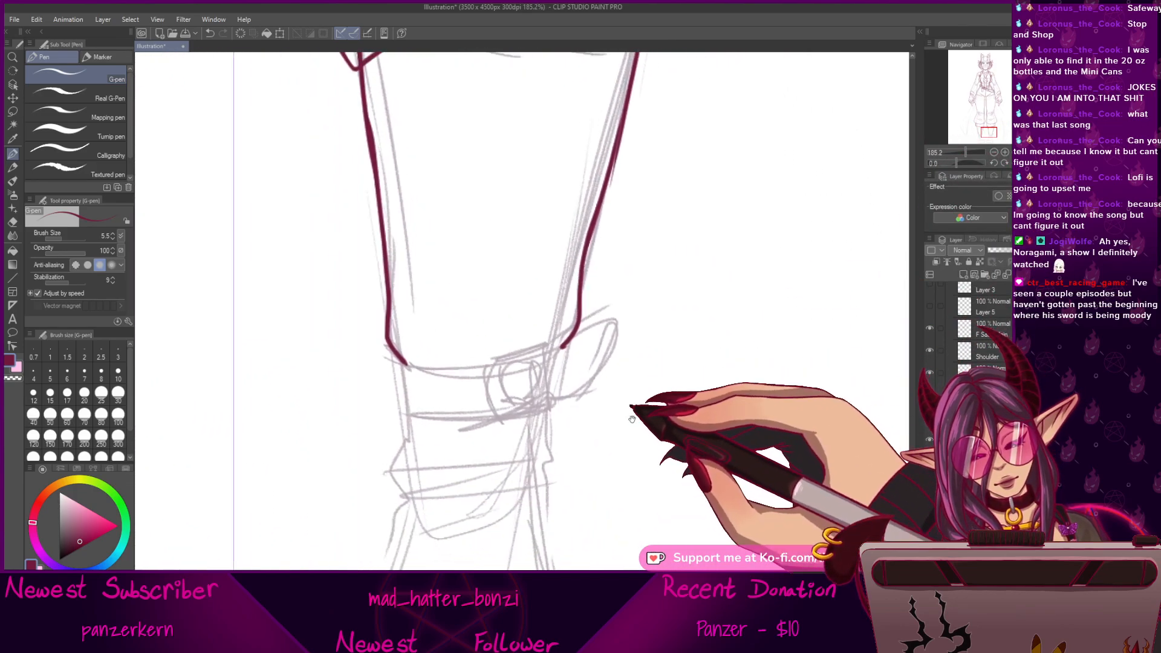
left_click_drag(531, 354, 527, 405)
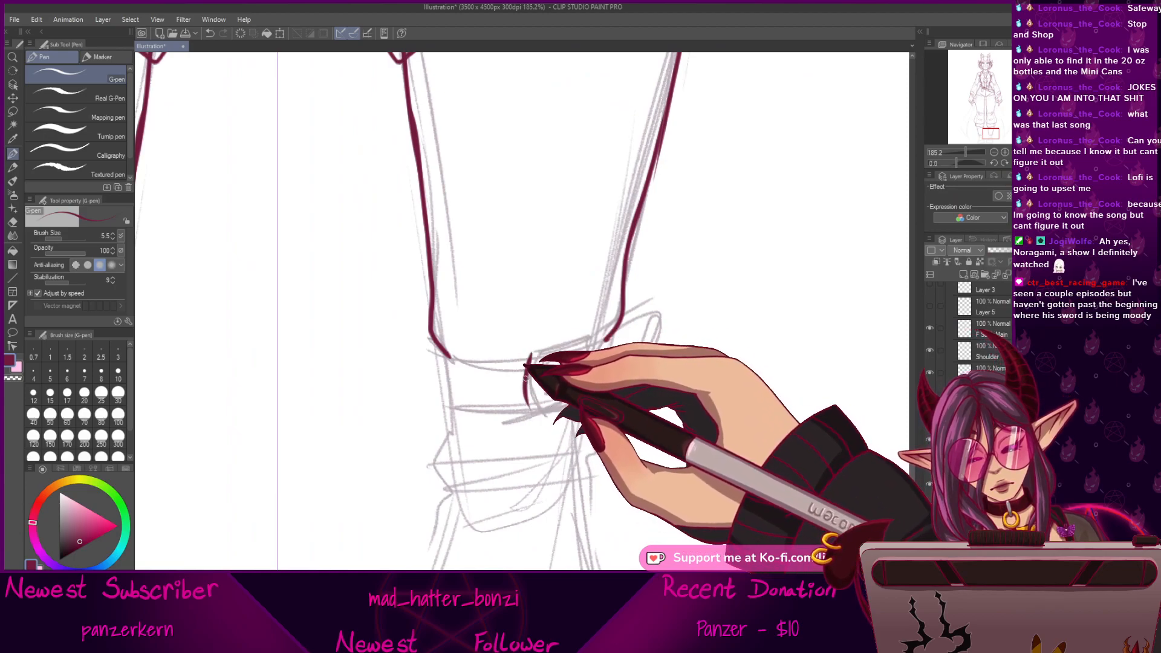
left_click_drag(530, 354, 595, 336)
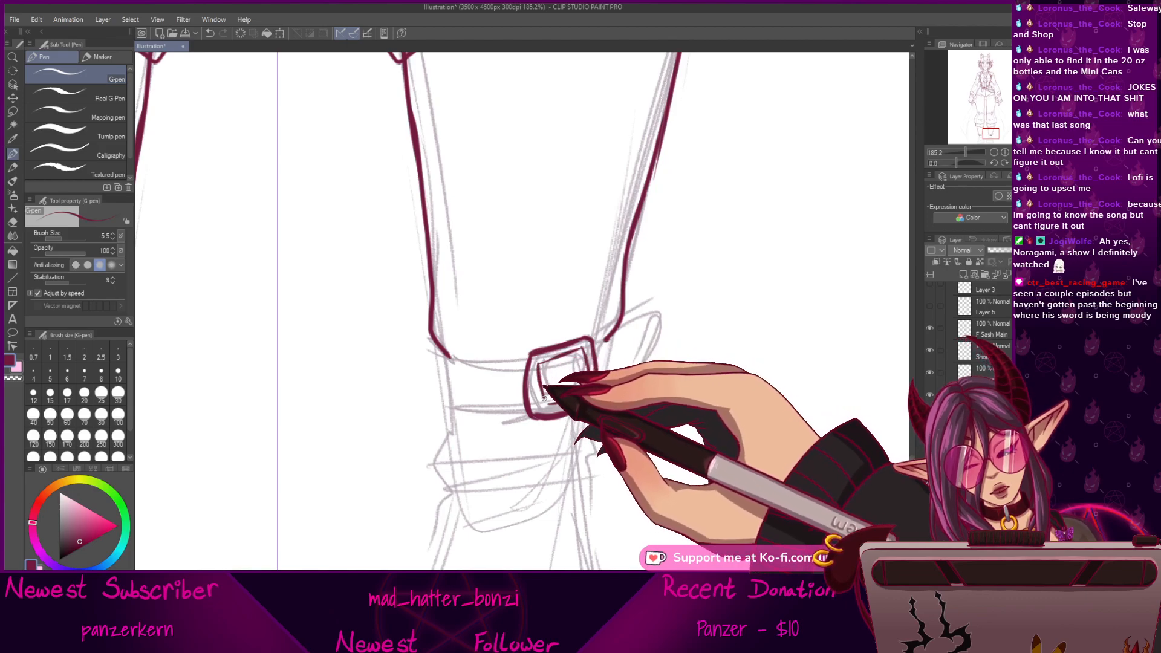
left_click_drag(563, 399, 608, 393)
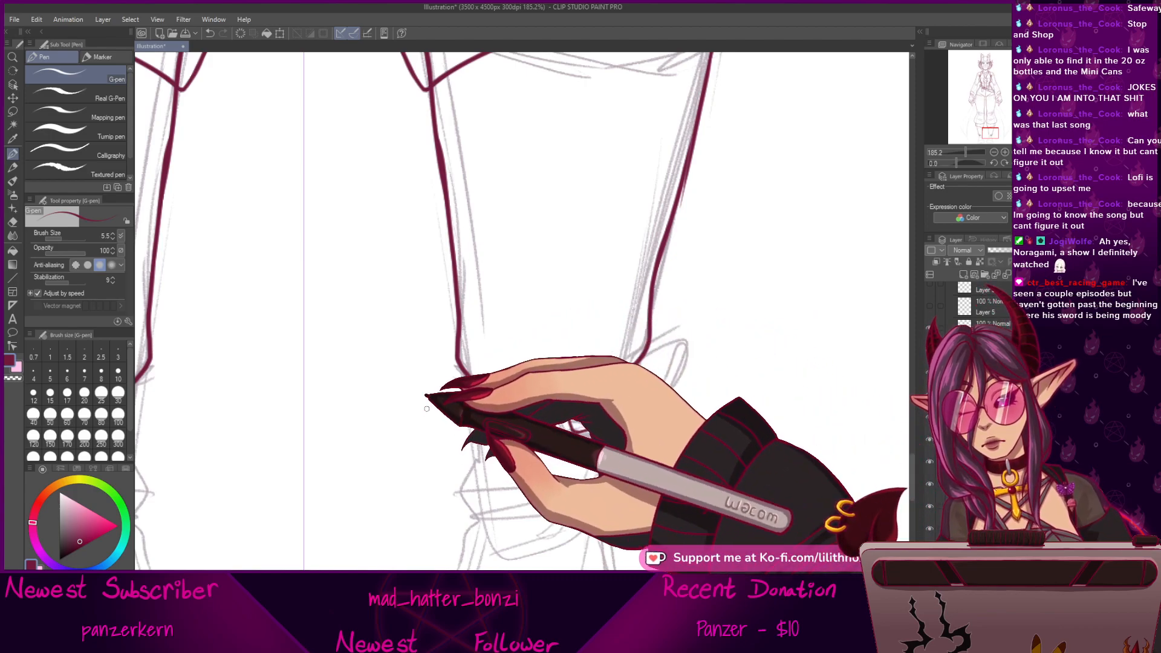
key("e")
left_click_drag(580, 417, 569, 454)
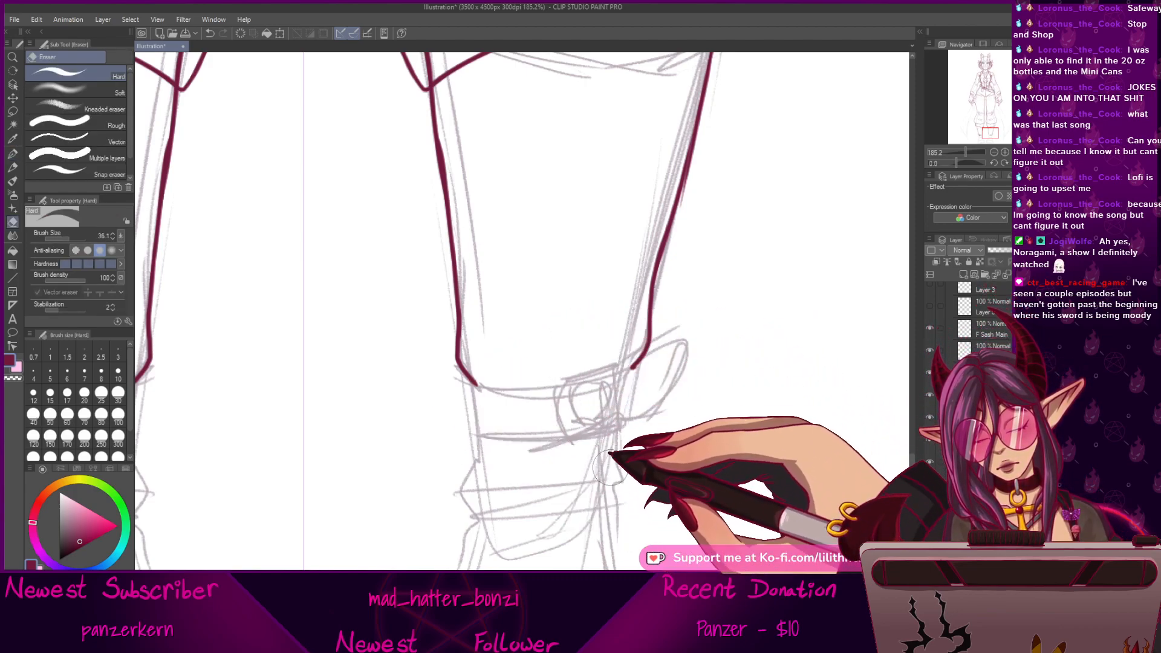
scroll(520, 308, "left", 10)
left_click_drag(441, 312, 432, 347)
left_click_drag(767, 423, 483, 383)
left_click_drag(865, 388, 532, 427)
With the G-pen, ink the four-sided outer frame of the ankle strap buckle over the sketch.
left_click(13, 155)
left_click_drag(468, 344, 548, 310)
left_click_drag(459, 284, 464, 331)
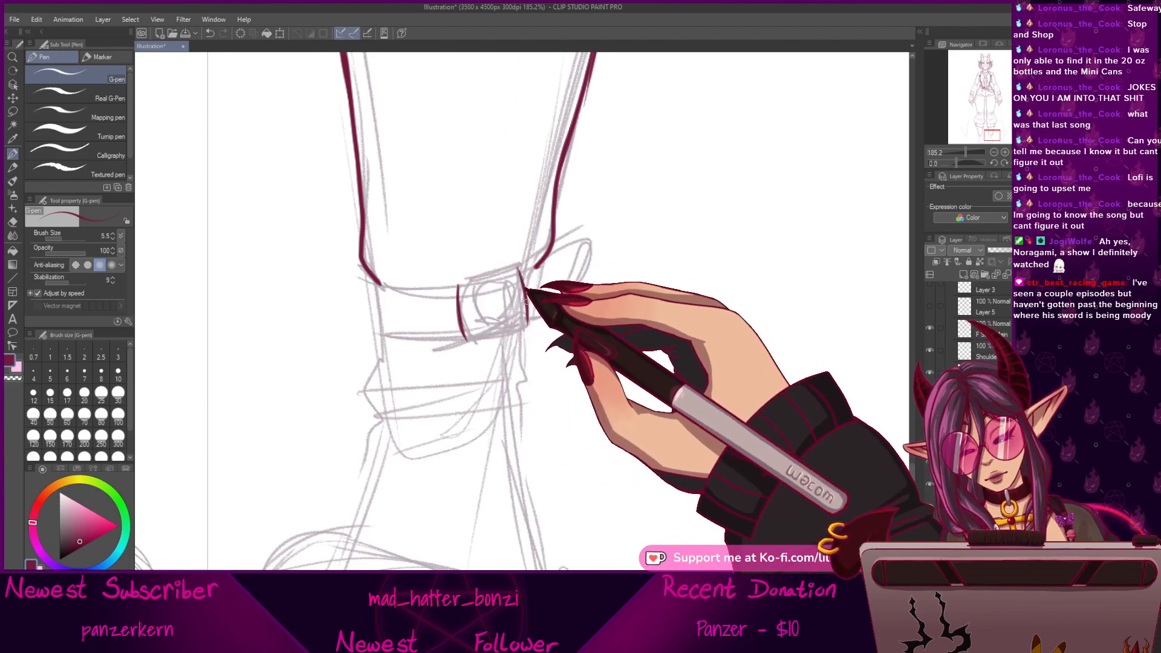
left_click_drag(956, 164, 974, 152)
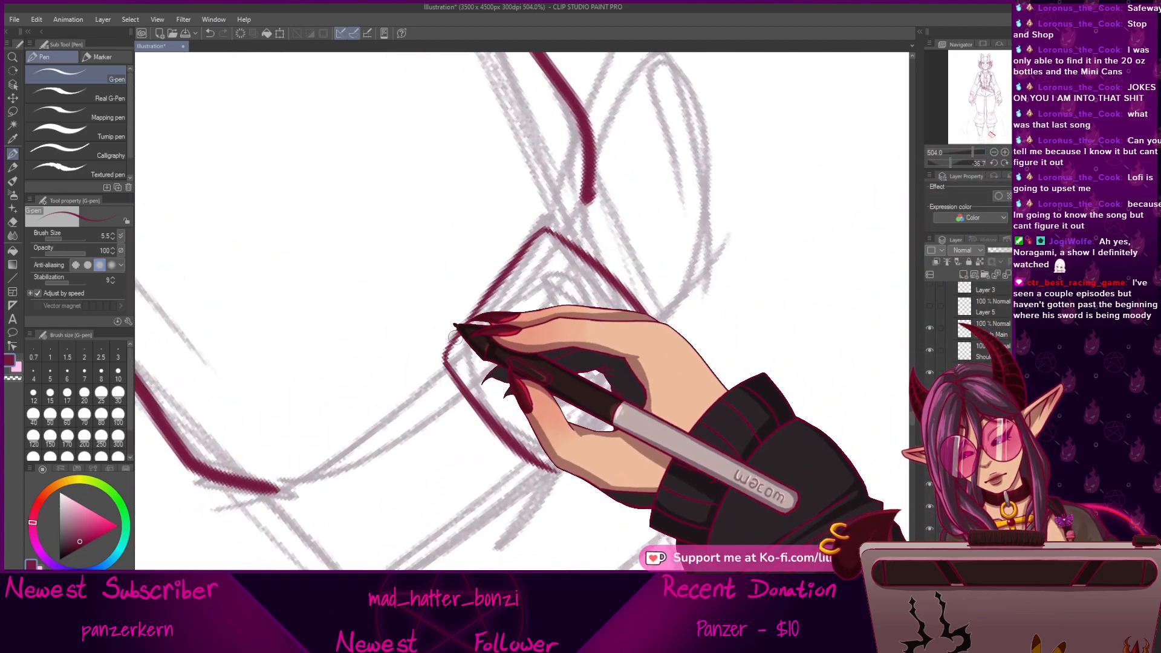
left_click_drag(949, 163, 982, 164)
mouse_move(448, 167)
left_mouse_down()
mouse_move(389, 260)
mouse_move(381, 301)
left_mouse_up()
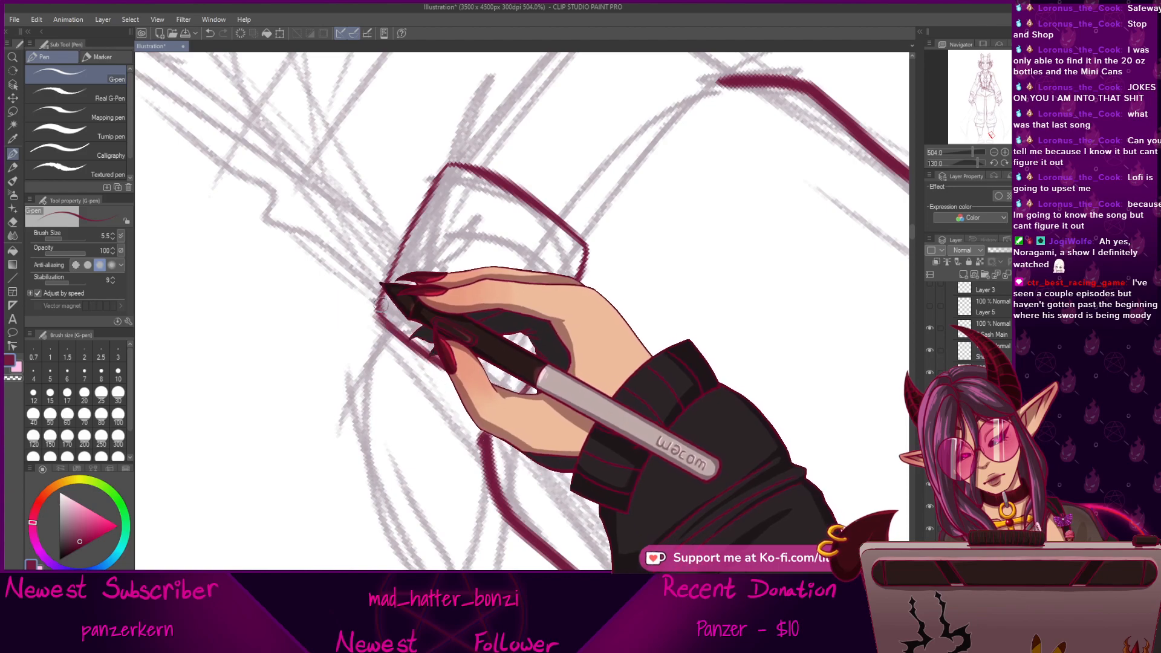
left_click_drag(448, 165, 378, 310)
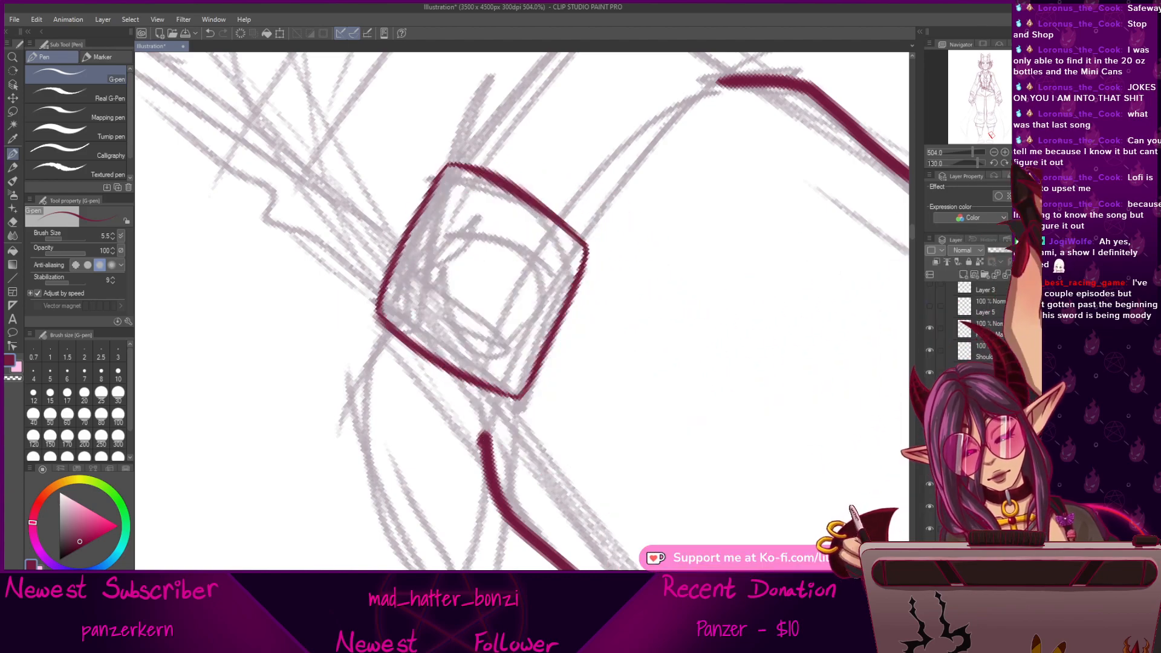
left_click(1015, 163)
Ink the inner frame of the ankle strap buckle, parallel to its outer edges.
left_click_drag(515, 297, 542, 297)
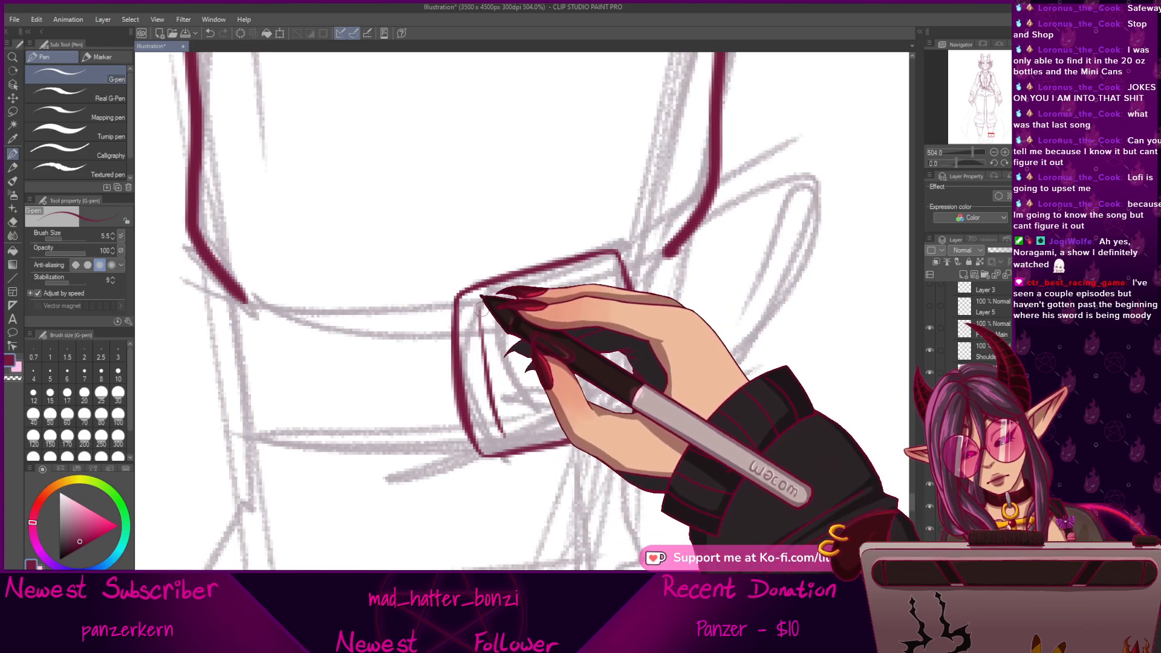
left_click_drag(596, 275, 617, 371)
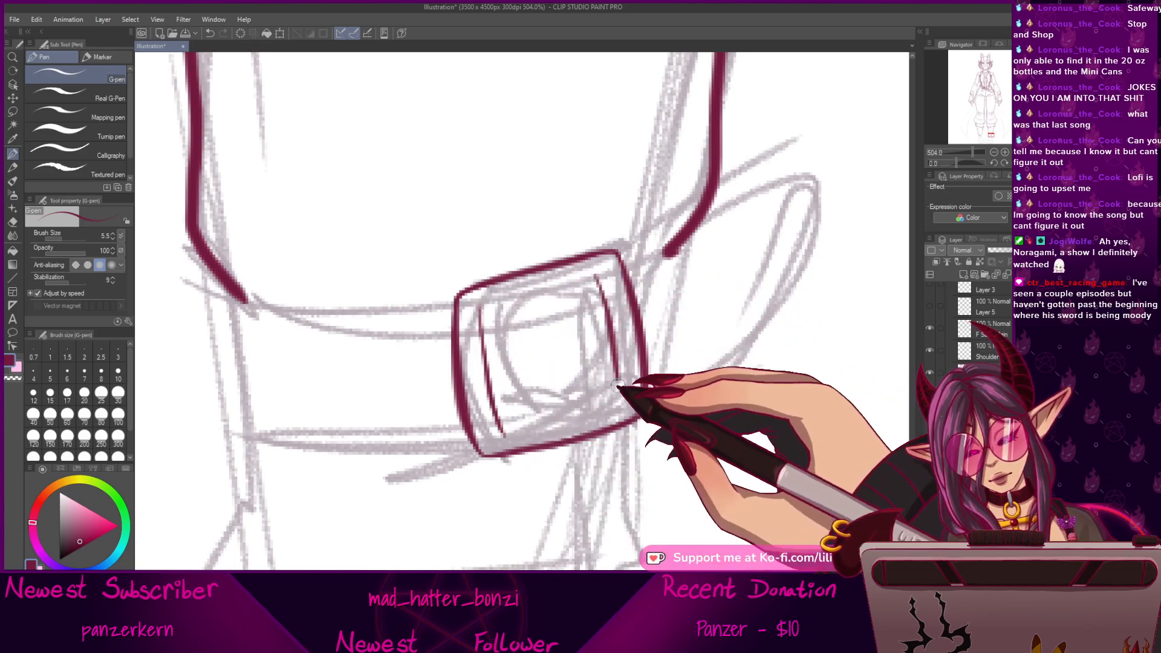
left_click_drag(493, 309, 595, 284)
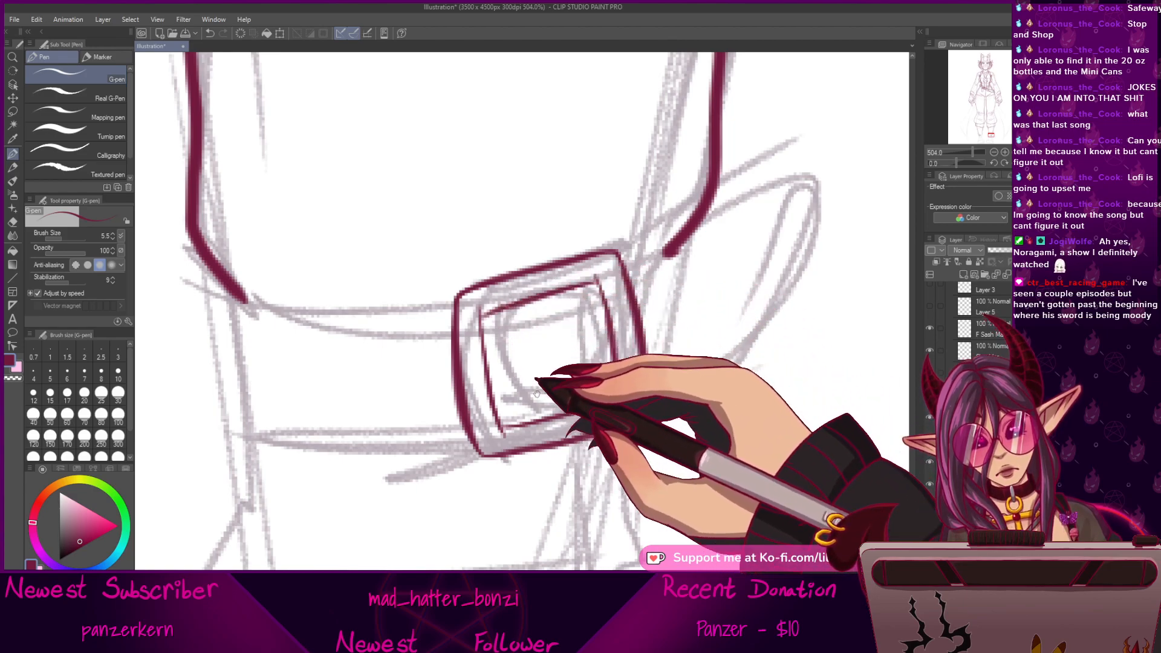
left_click_drag(533, 385, 533, 340)
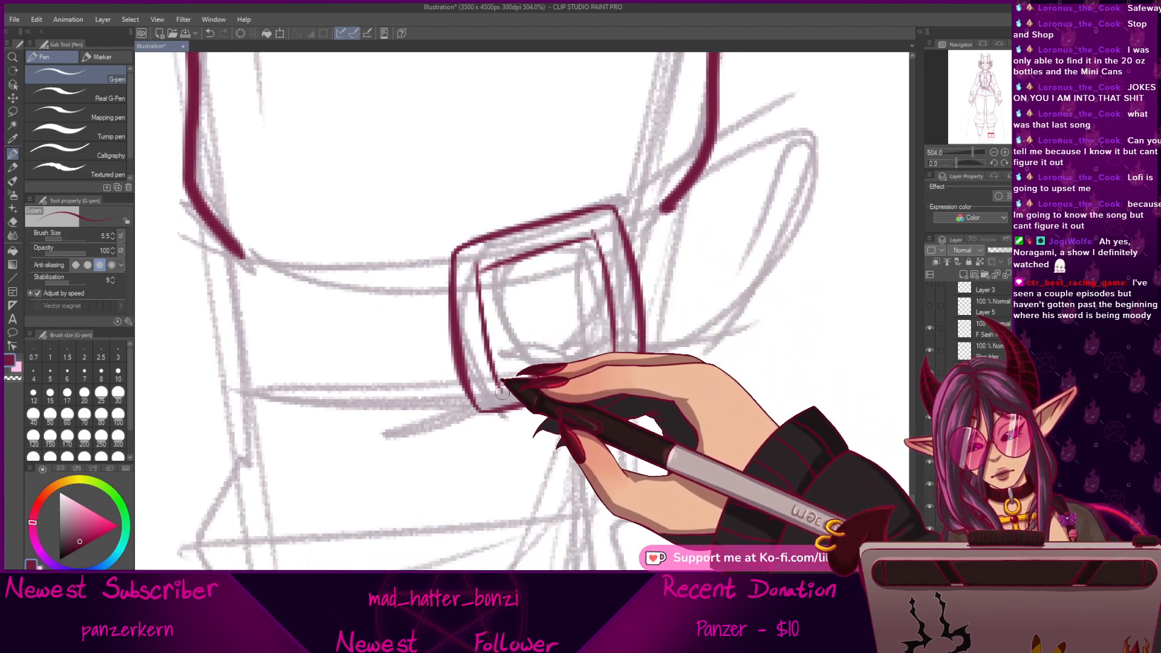
Erase a gap through the outer side of the ankle buckle's inner and outer frames to make room for the prong.
left_click_drag(558, 296, 498, 311)
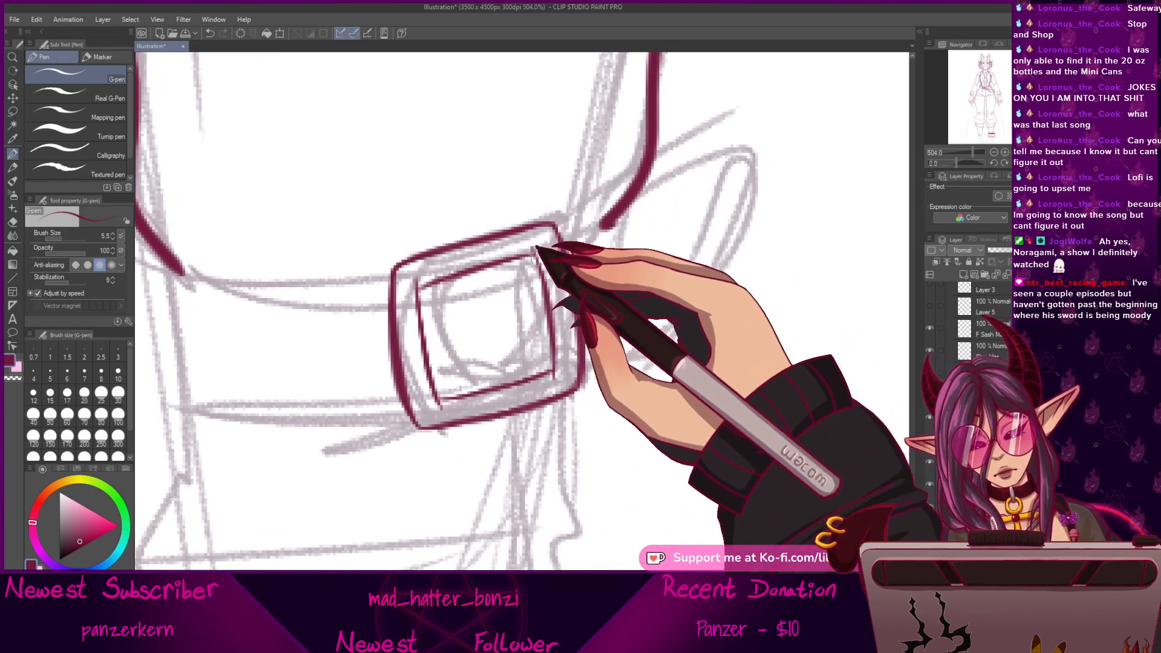
left_click_drag(552, 376, 577, 405)
left_click(13, 222)
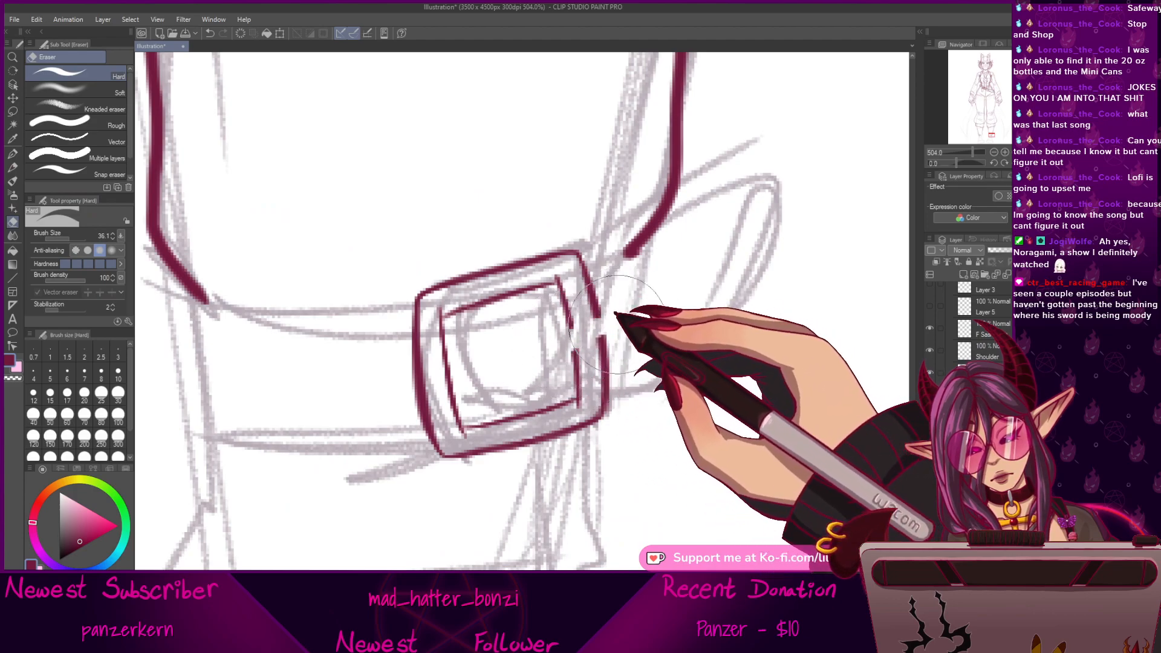
left_click_drag(527, 348, 319, 357)
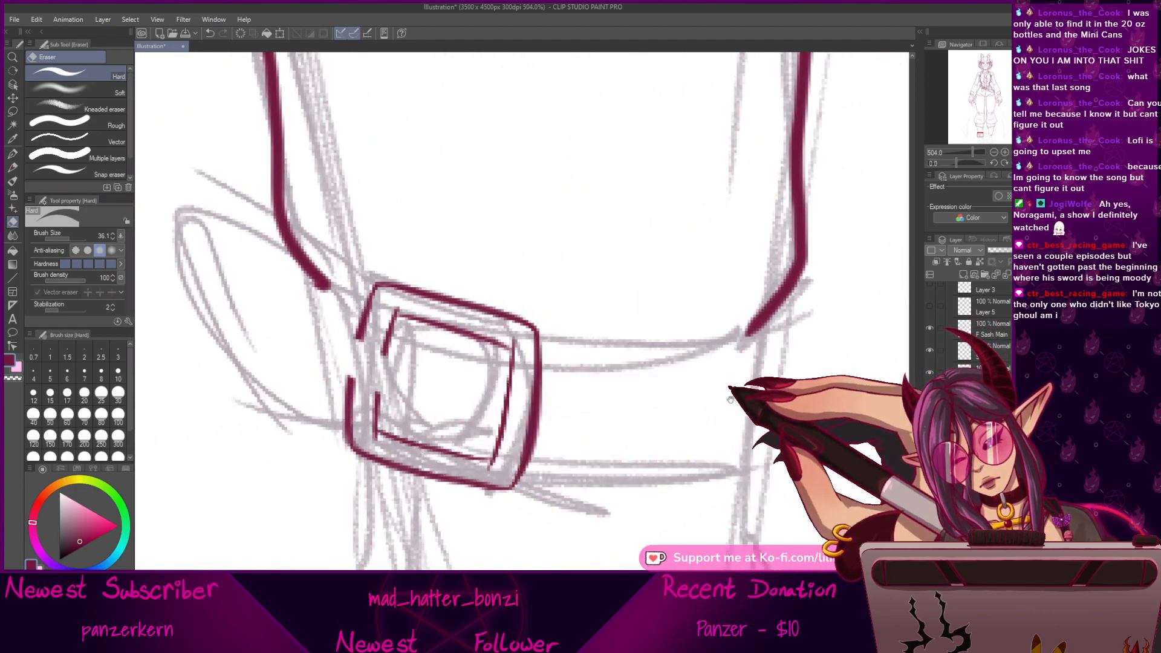
left_click_drag(847, 431, 279, 377)
left_click_drag(734, 383, 366, 357)
left_click_drag(779, 381, 425, 369)
left_click_drag(721, 331, 534, 357)
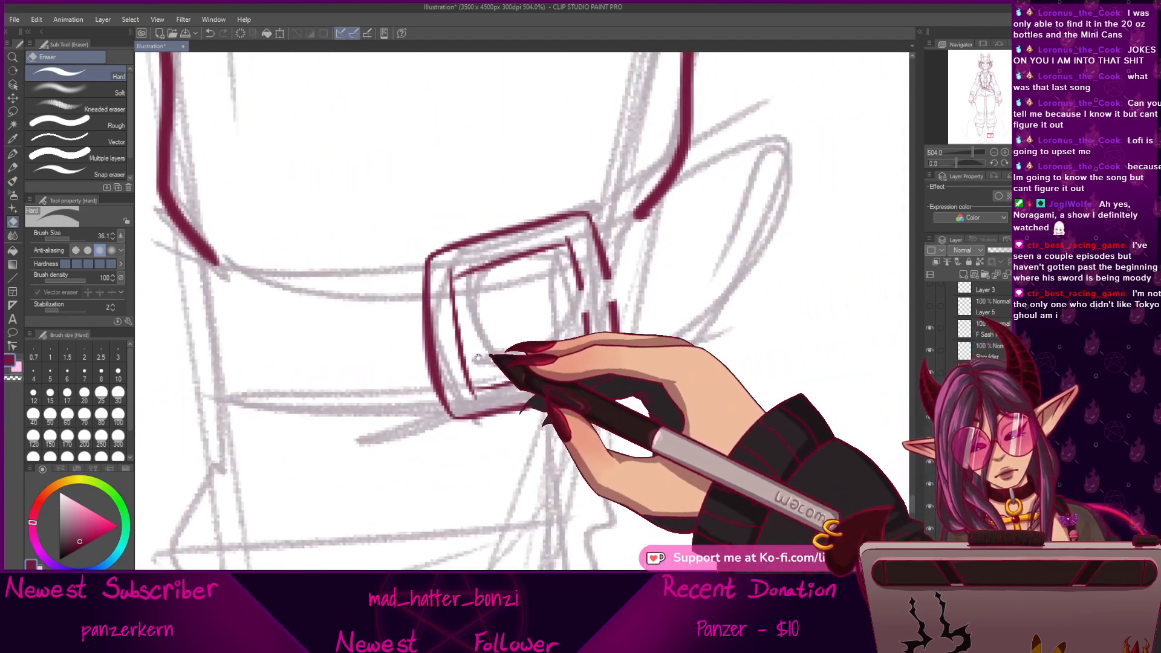
With the G-pen, ink a rounded buckle prong through the gap and rejoin the frame edges around it.
left_click(12, 153)
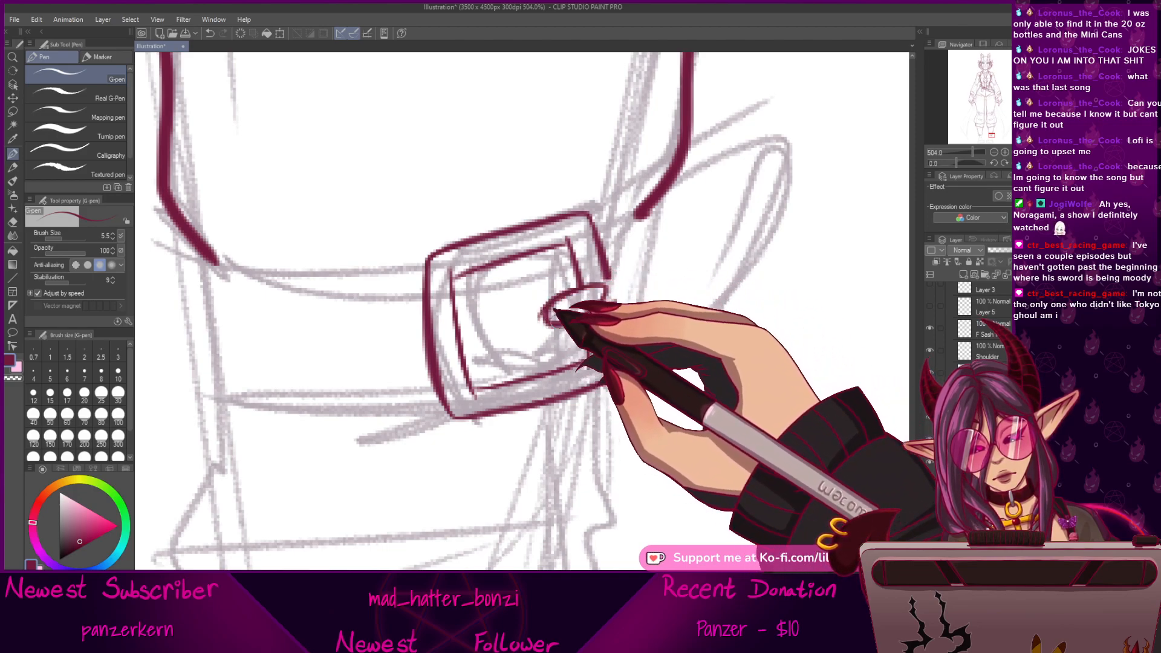
left_click_drag(546, 316, 615, 294)
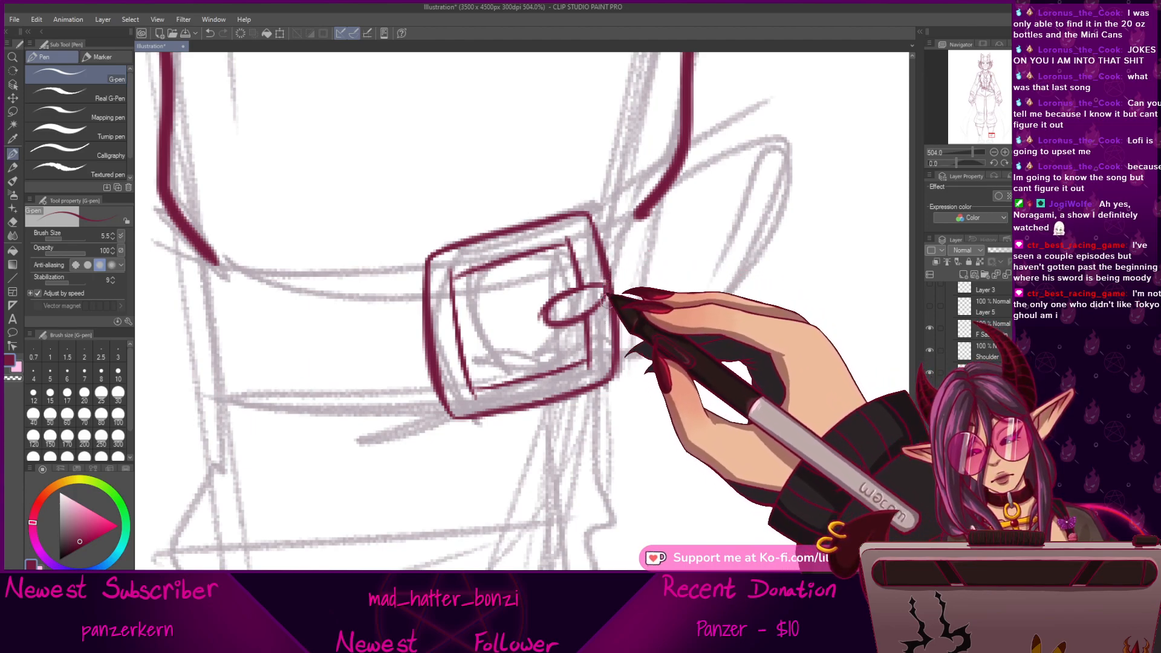
left_click_drag(387, 326, 913, 369)
key("h")
left_click_drag(424, 417, 886, 404)
left_click_drag(517, 418, 582, 403)
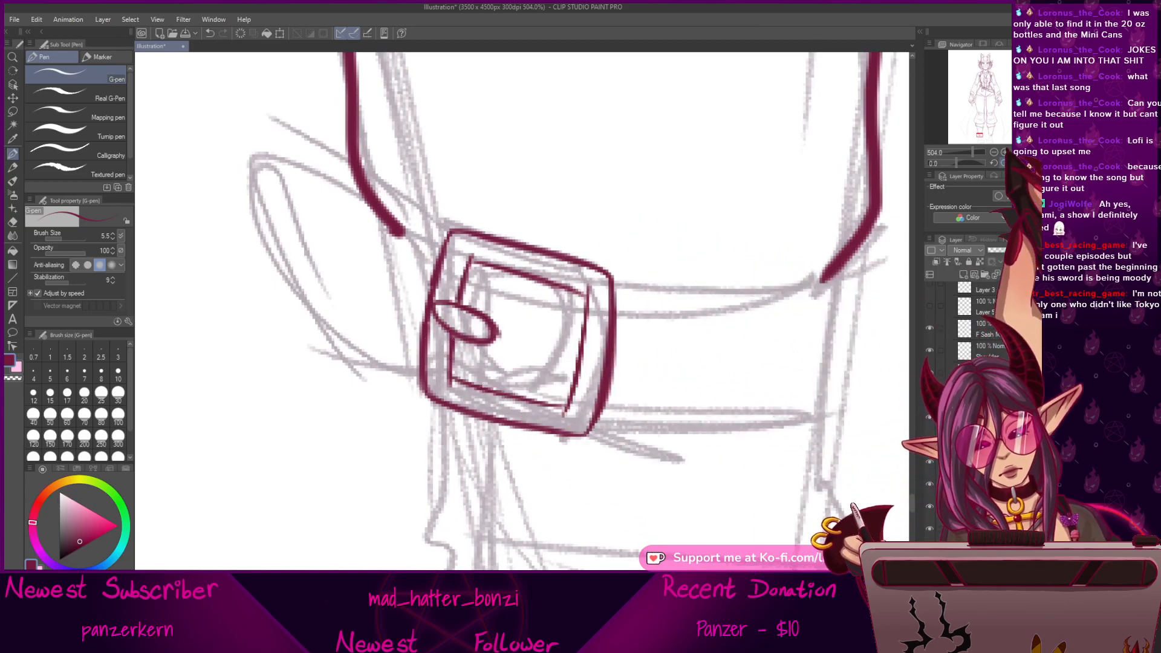
Ink two slanted crease lines across the lower shin just above the ankle strap, redoing the first attempt.
left_click_drag(972, 152, 956, 152)
left_click_drag(889, 375, 677, 413)
left_click_drag(957, 151, 965, 152)
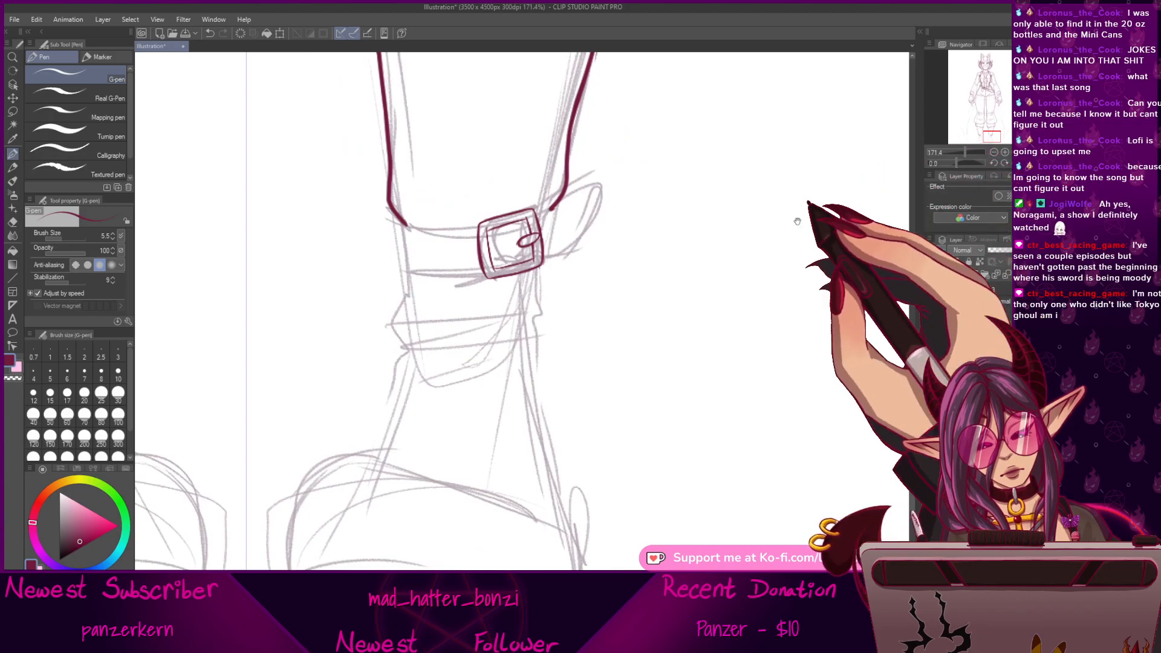
left_click_drag(524, 317, 565, 370)
mouse_move(583, 228)
left_mouse_down()
mouse_move(471, 261)
mouse_move(562, 224)
left_mouse_up()
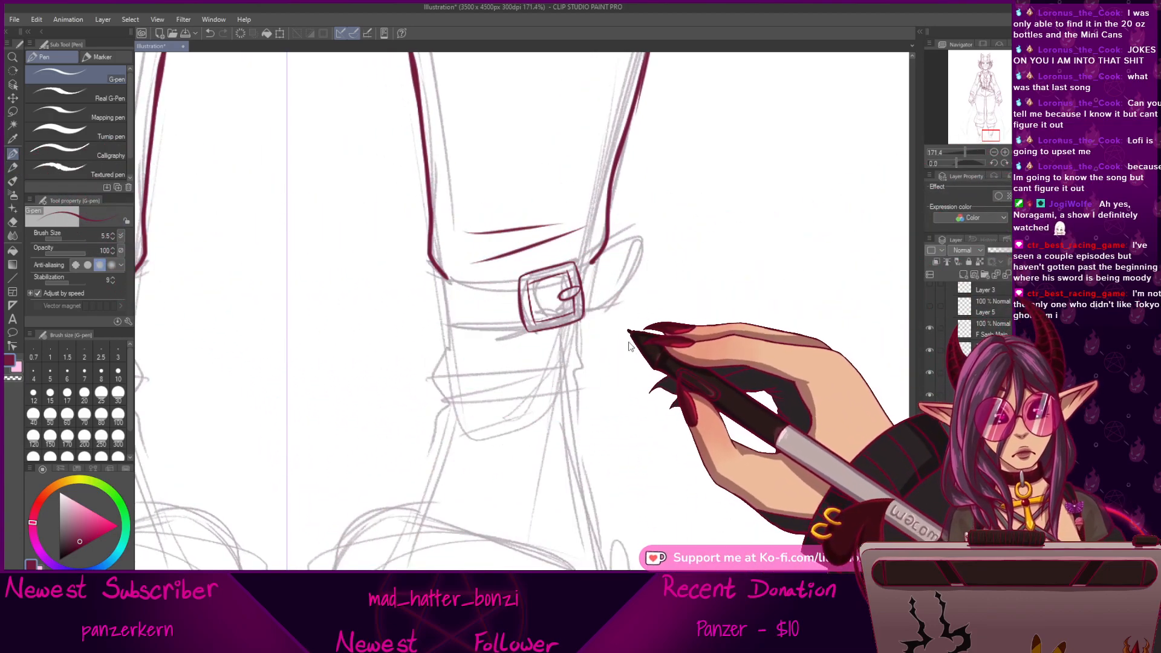
key("ctrl+z")
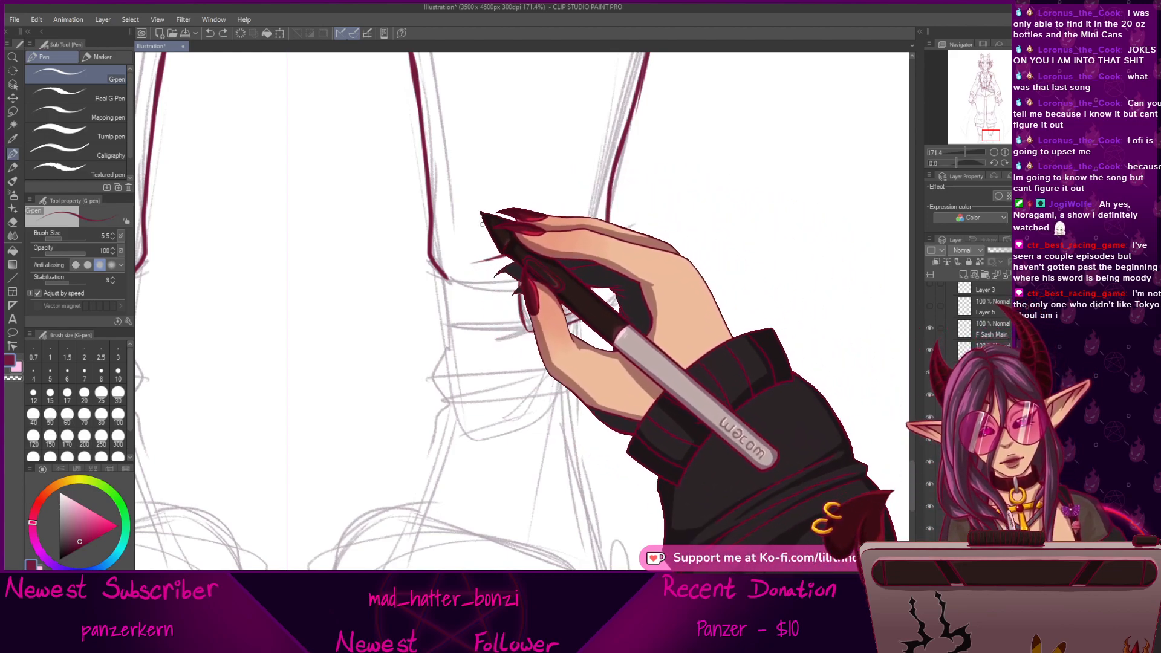
left_click_drag(457, 227, 541, 232)
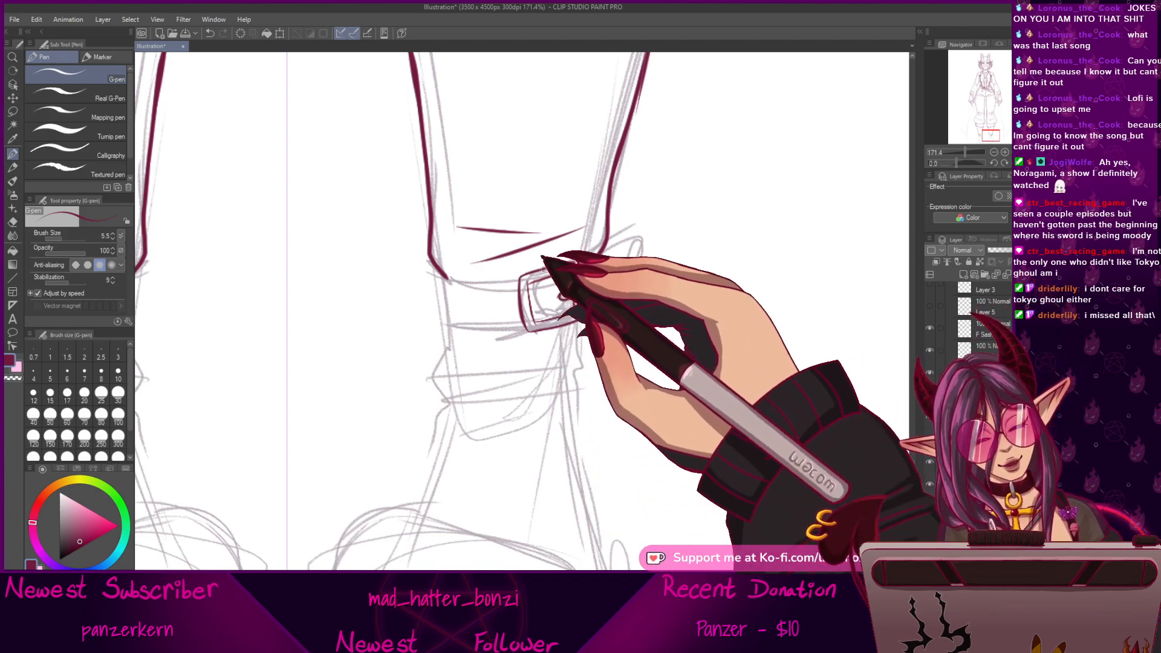
left_click_drag(553, 301, 587, 354)
Ink the ankle strap's inner-leg end and its curved upper and lower edges running to the buckle.
left_click_drag(958, 152, 967, 153)
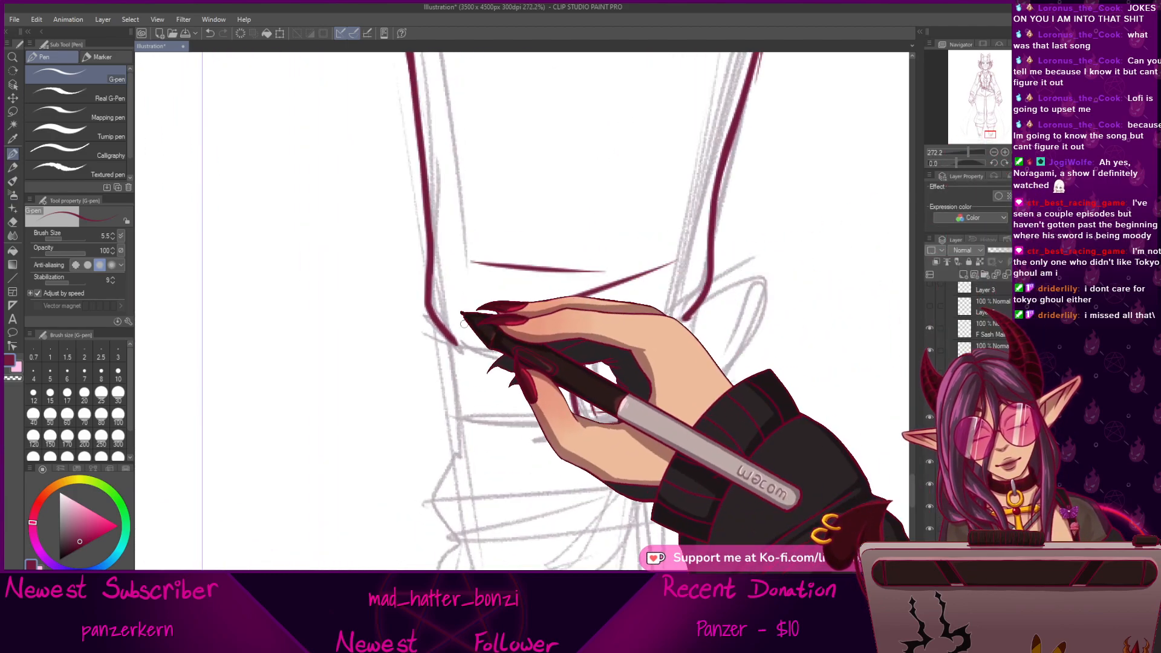
left_click_drag(441, 343, 507, 418)
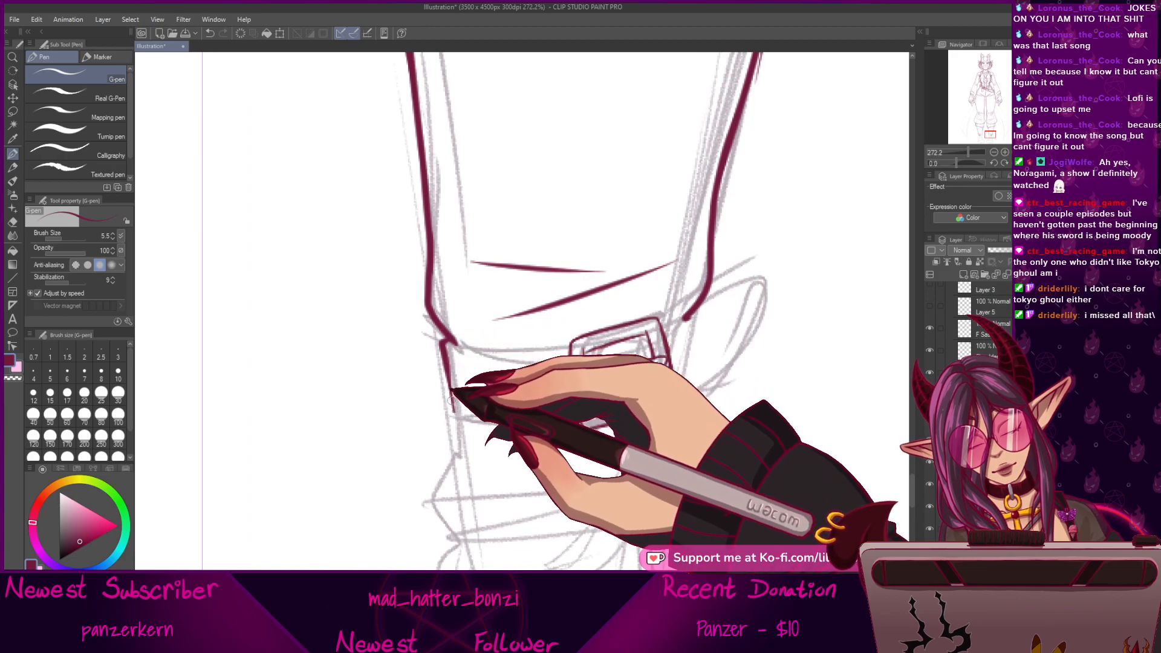
left_click_drag(955, 164, 975, 164)
mouse_move(528, 237)
left_mouse_down()
mouse_move(468, 331)
mouse_move(497, 272)
left_mouse_up()
key("ctrl+z")
left_click_drag(404, 306, 462, 204)
left_click_drag(398, 307, 463, 204)
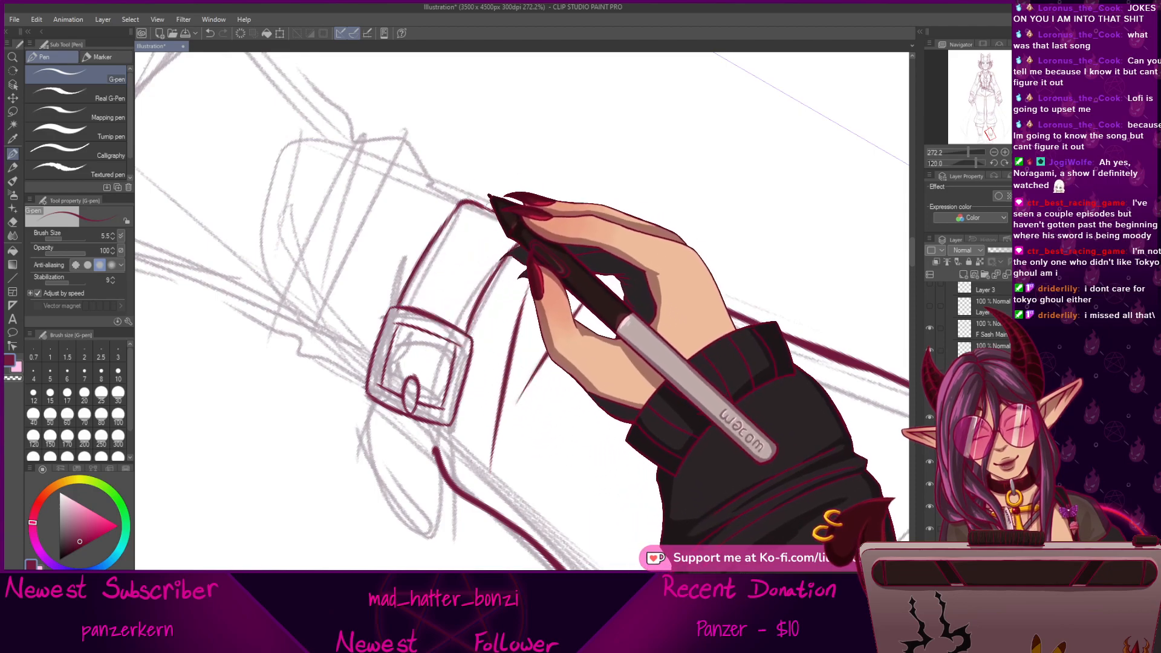
left_click(1016, 162)
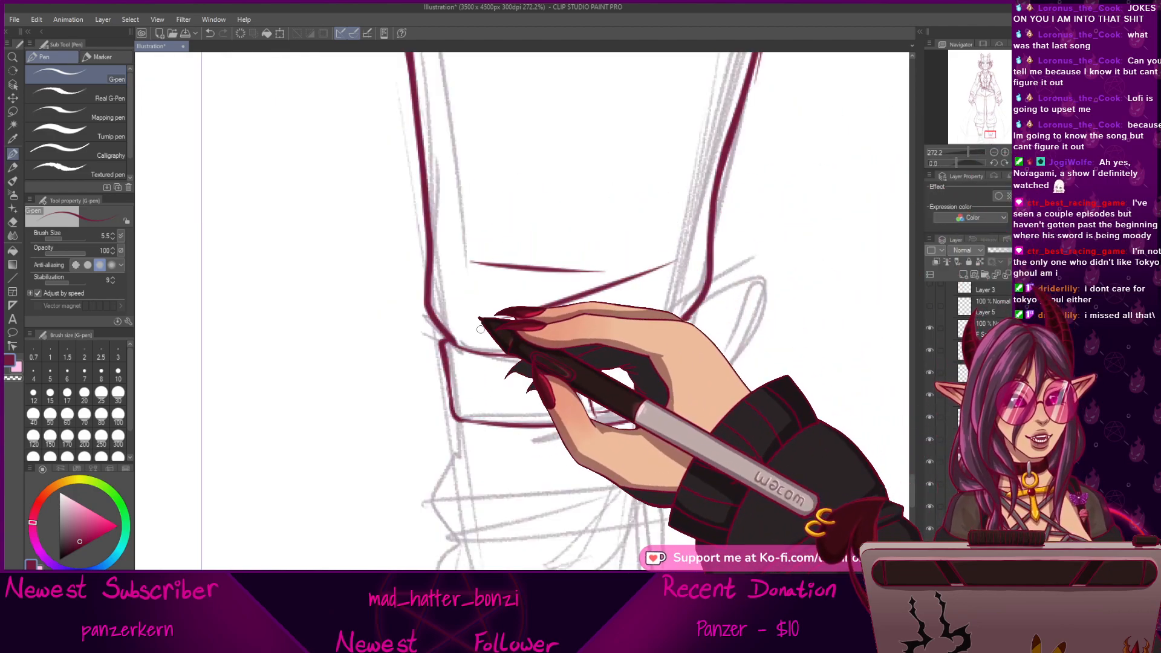
Strengthen the strap's short inner-leg edge and close its corners against the upper edge and shin contour.
left_click_drag(444, 353, 455, 411)
left_click_drag(955, 163, 970, 163)
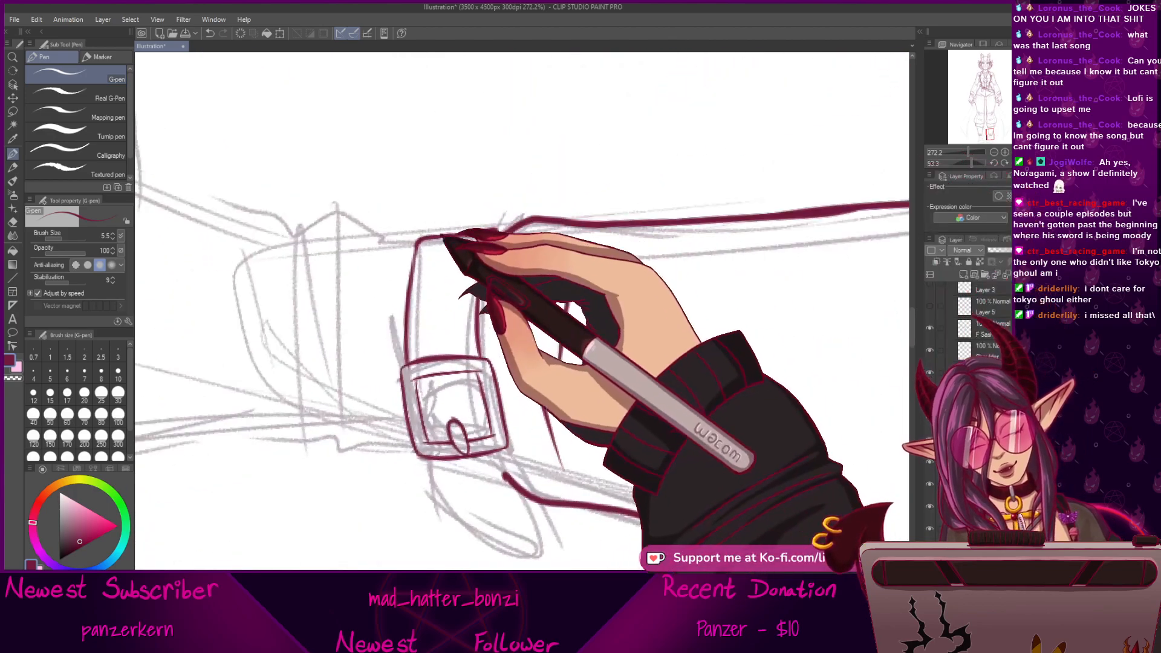
mouse_move(415, 243)
left_mouse_down()
mouse_move(454, 283)
mouse_move(494, 231)
mouse_move(478, 296)
left_mouse_up()
left_click_drag(492, 244, 483, 359)
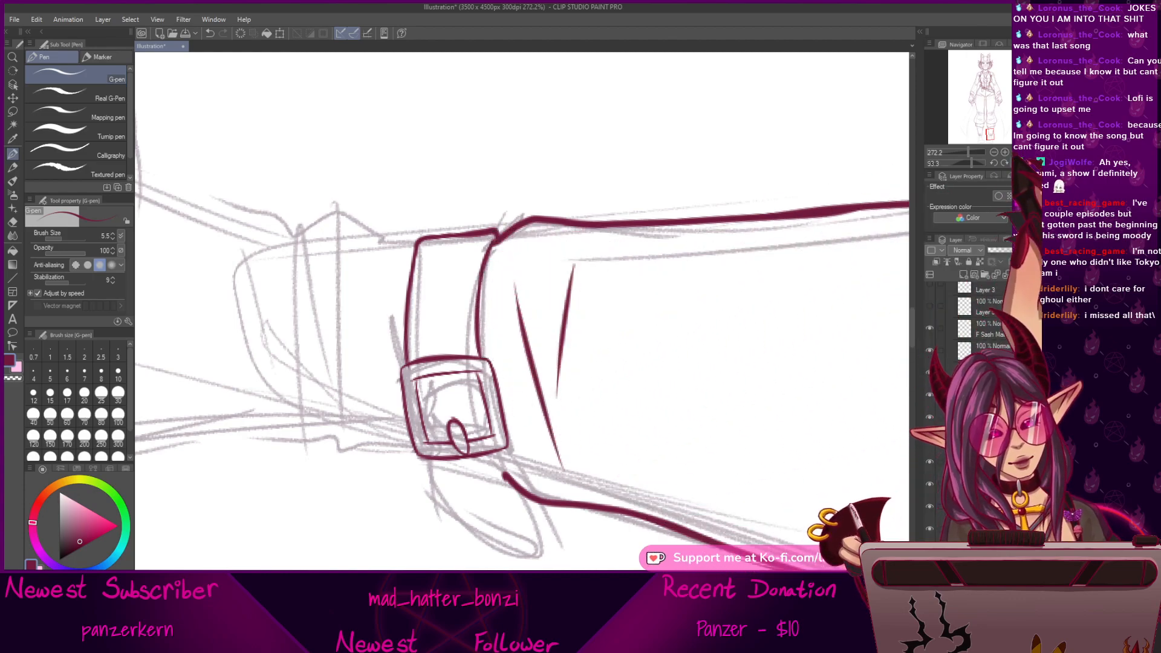
Ink the loose strap end as a rounded loop extending outward behind the buckle, with its inner fold line.
left_click(1015, 162)
left_click_drag(717, 378, 623, 384)
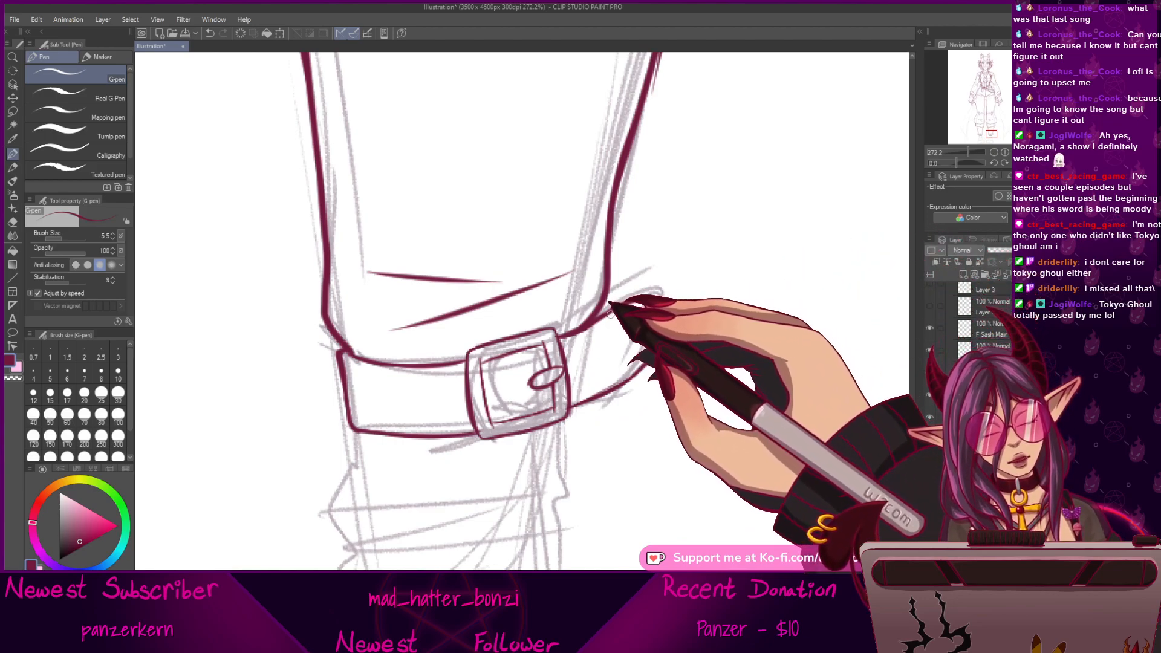
mouse_move(609, 306)
left_mouse_down()
mouse_move(647, 308)
mouse_move(629, 381)
left_mouse_up()
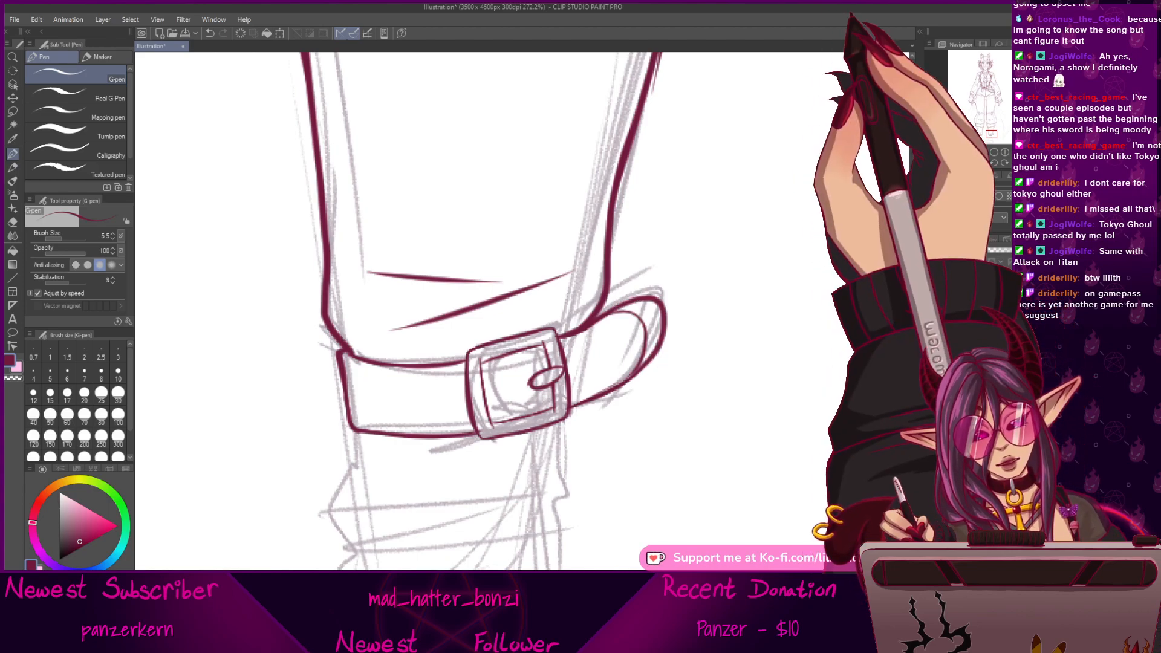
Ink the zigzag fabric folds below the ankle strap on both sides of the ankle, redoing the outer one.
left_click_drag(967, 152, 963, 152)
left_click_drag(478, 275, 471, 356)
mouse_move(628, 379)
left_mouse_down()
mouse_move(629, 349)
mouse_move(632, 383)
left_mouse_up()
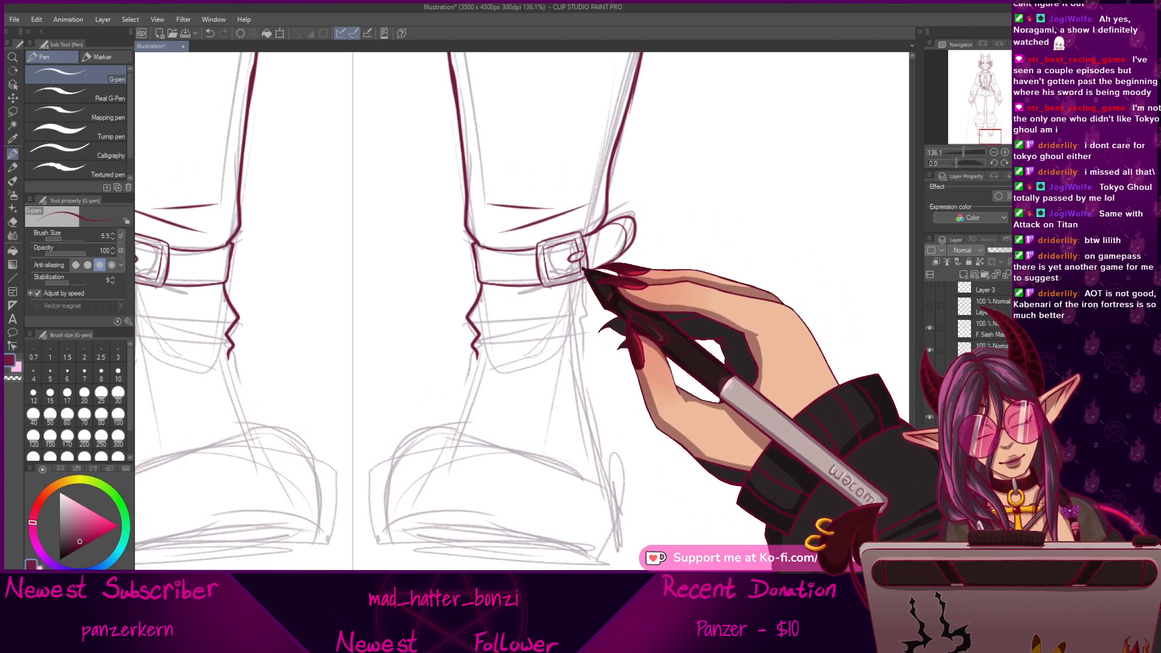
mouse_move(587, 307)
left_mouse_down()
mouse_move(590, 277)
mouse_move(596, 361)
left_mouse_up()
key("ctrl+z")
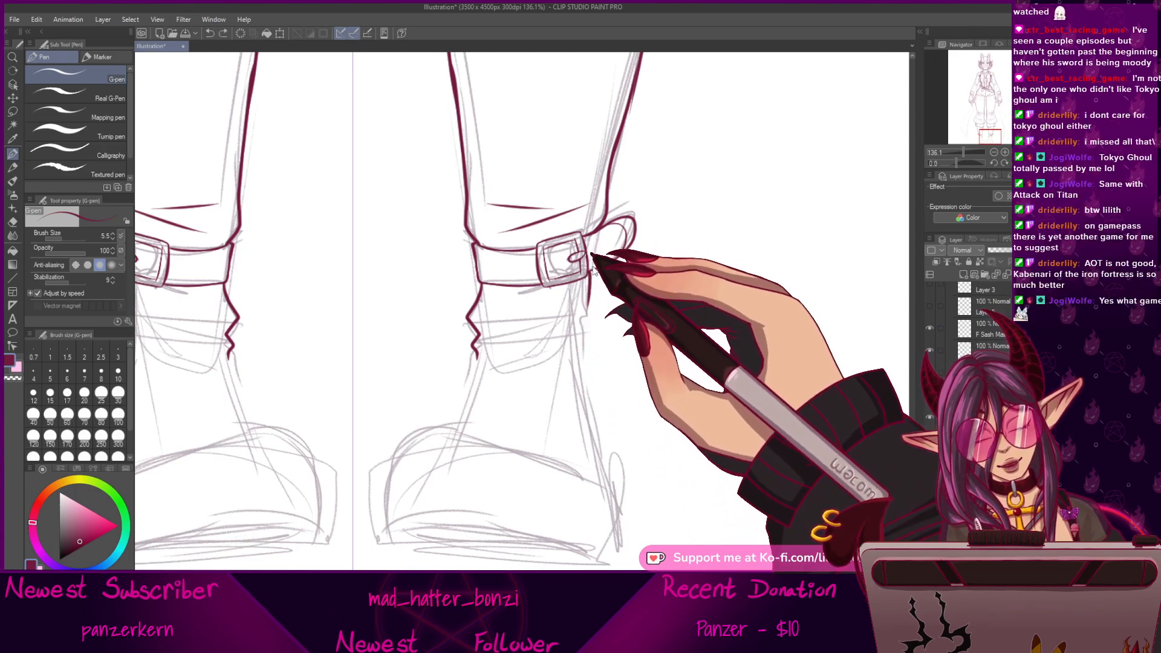
left_click_drag(592, 274, 587, 348)
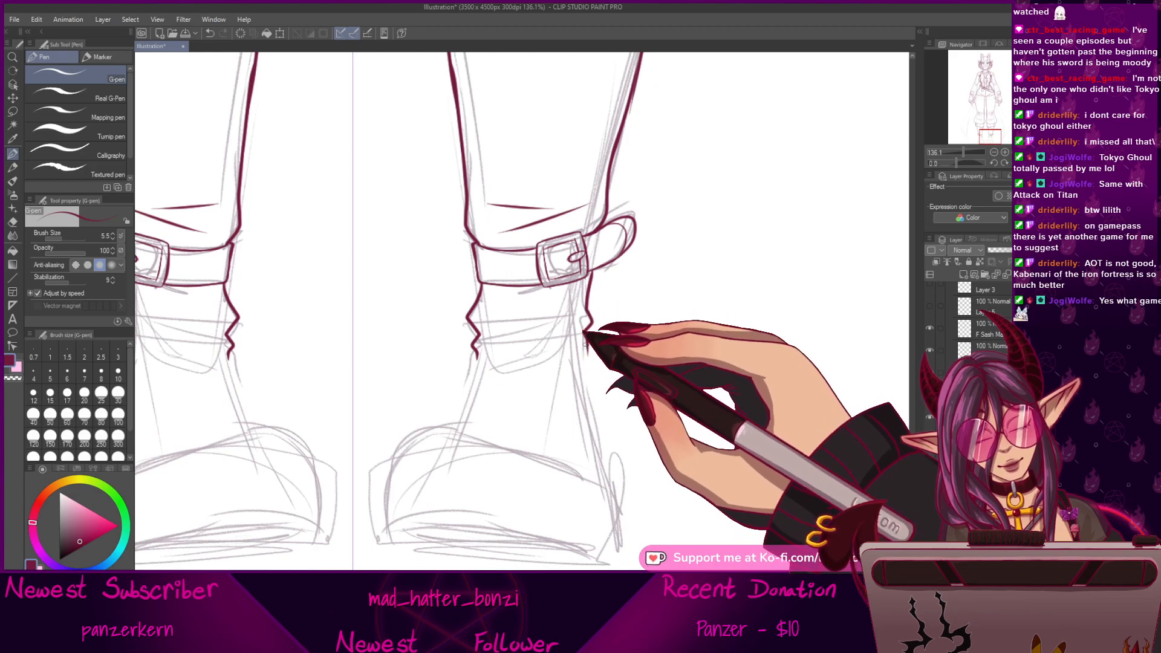
Ink the inner and outer ankle contours from the zigzag folds down into the foot.
mouse_move(496, 389)
left_mouse_down()
mouse_move(589, 282)
mouse_move(521, 405)
left_mouse_up()
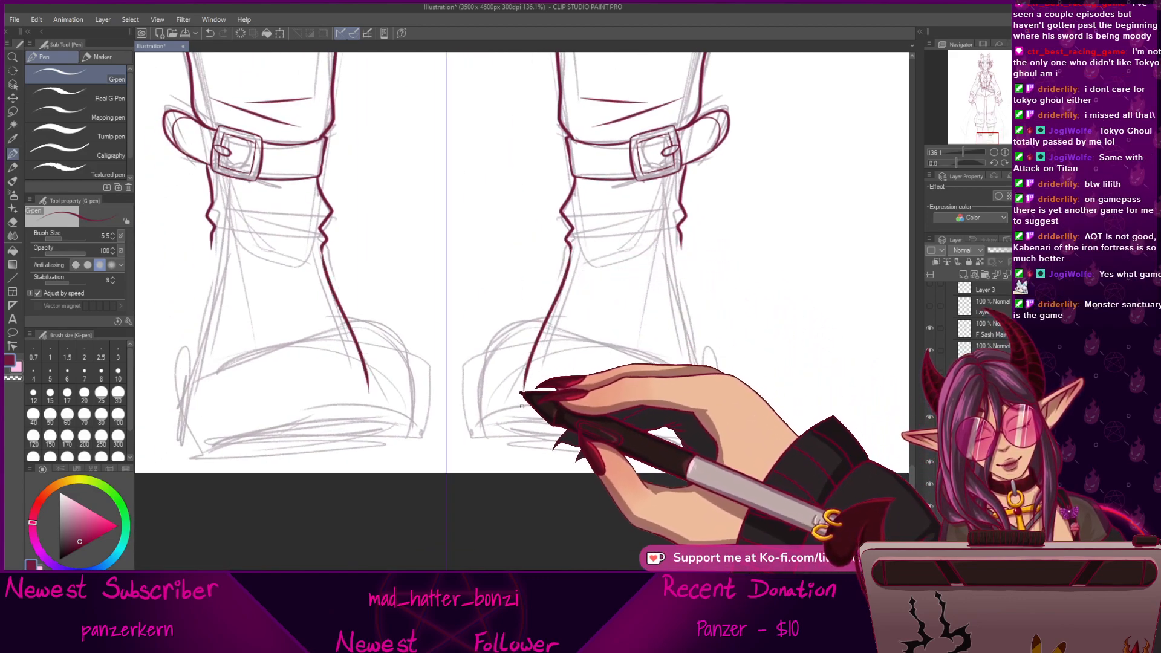
left_click_drag(678, 237, 700, 413)
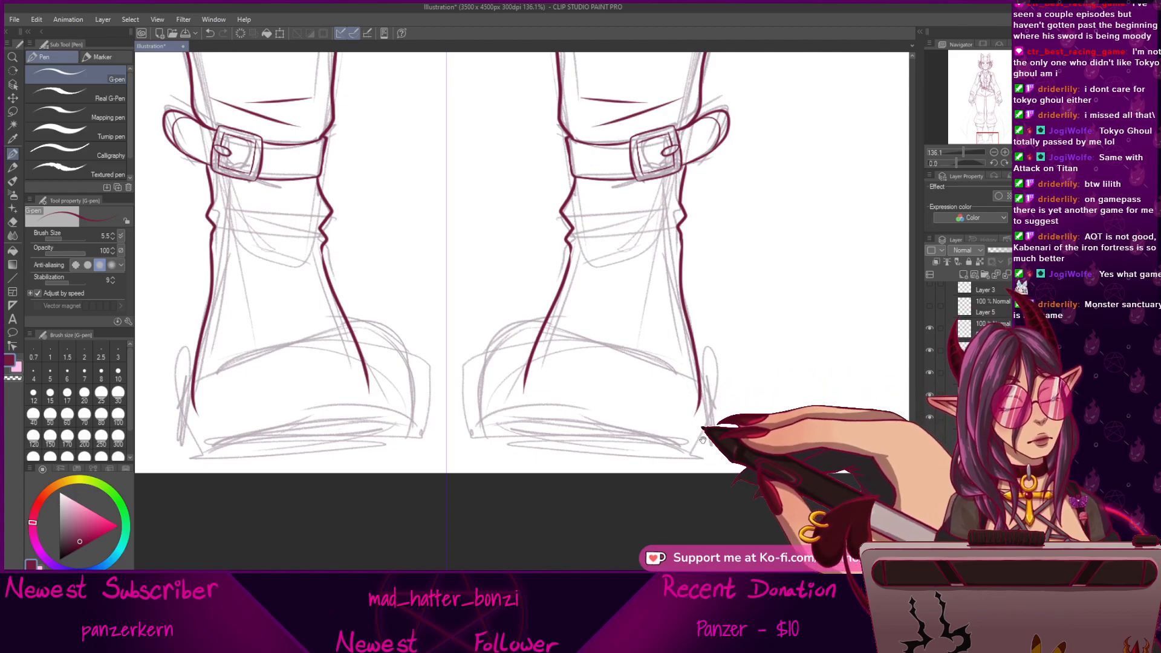
left_click_drag(703, 440, 696, 466)
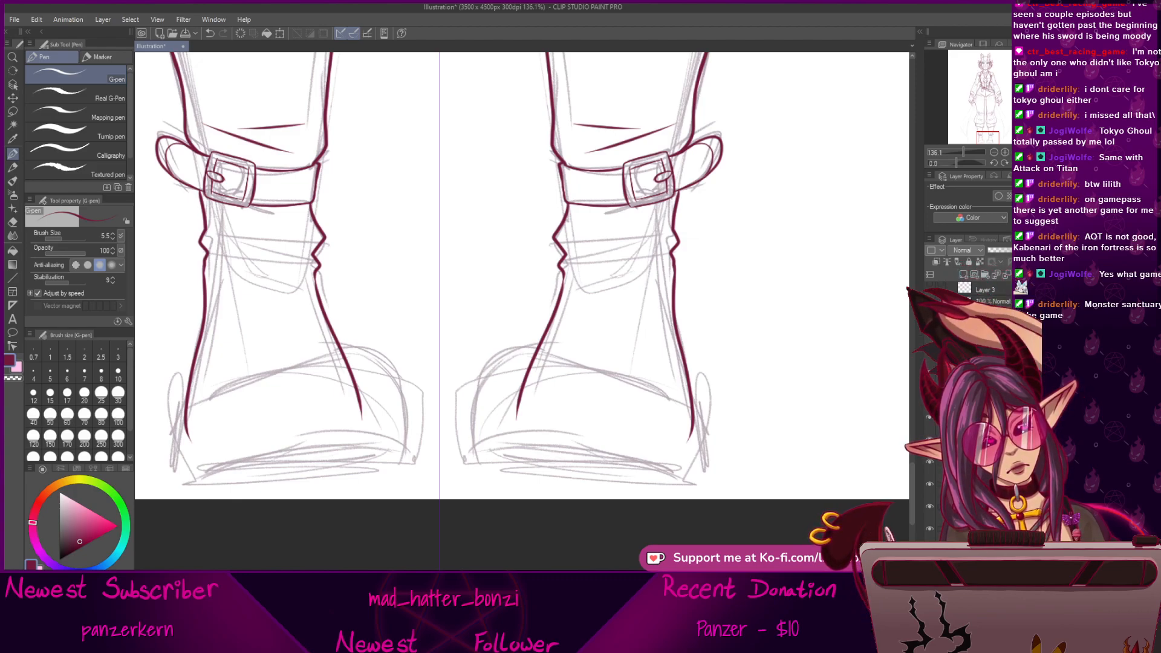
Ink the rounded toe outline of the boots and the curved line across the top of the foot.
left_click_drag(617, 479, 671, 463)
mouse_move(528, 440)
left_mouse_down()
mouse_move(541, 356)
mouse_move(582, 328)
left_mouse_up()
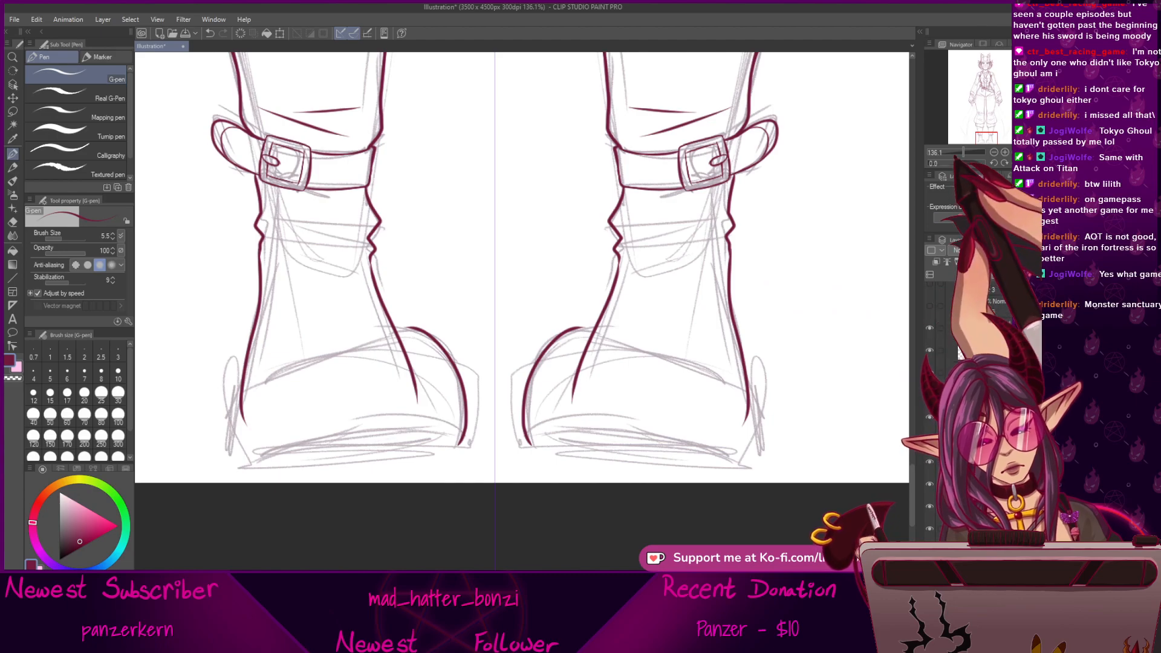
left_click_drag(956, 163, 944, 163)
left_click_drag(674, 250, 610, 381)
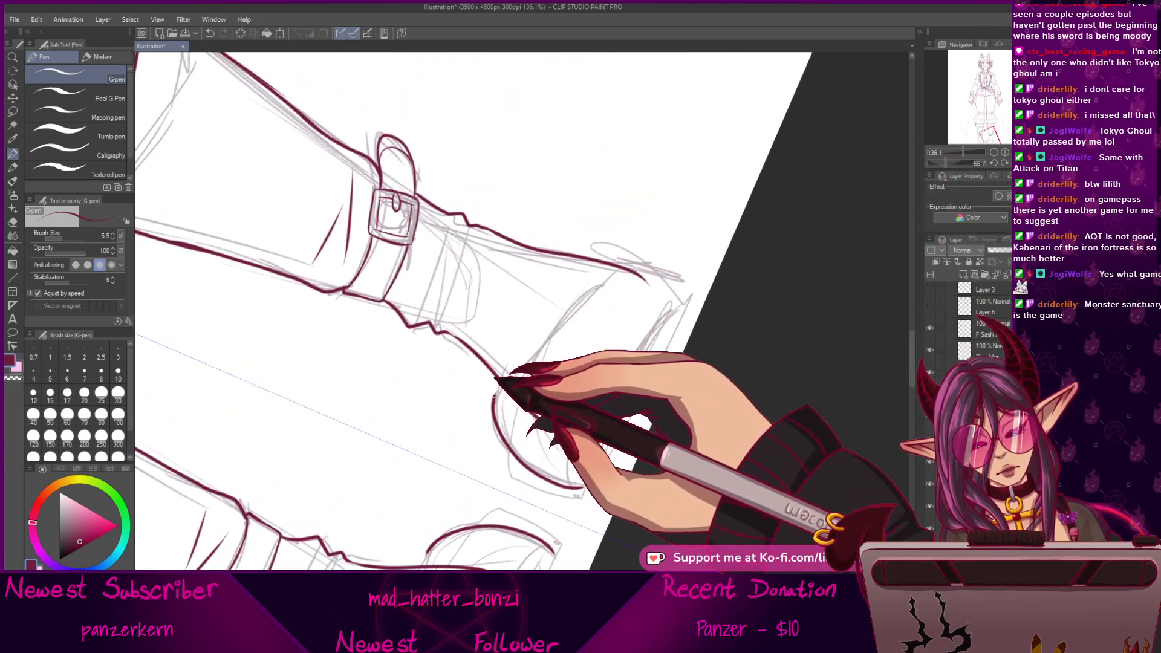
left_click_drag(496, 381, 617, 271)
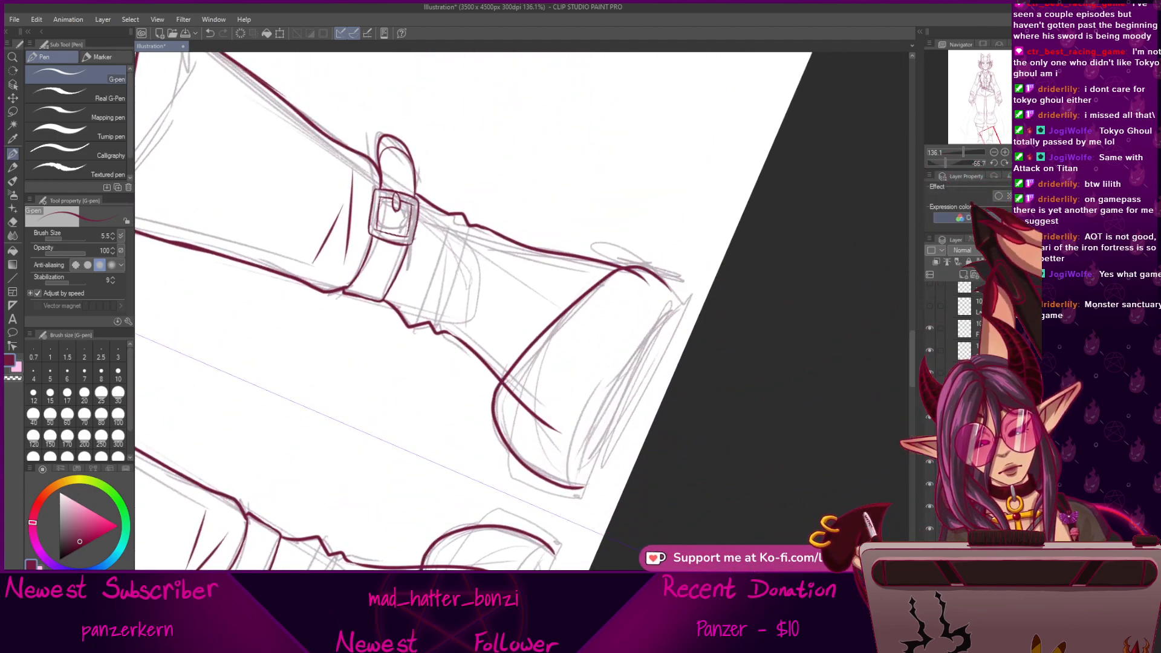
left_click(1016, 163)
Ink the boot's outer side down to the ground and its bottom edge along the sole to the toe.
left_click_drag(609, 427, 658, 393)
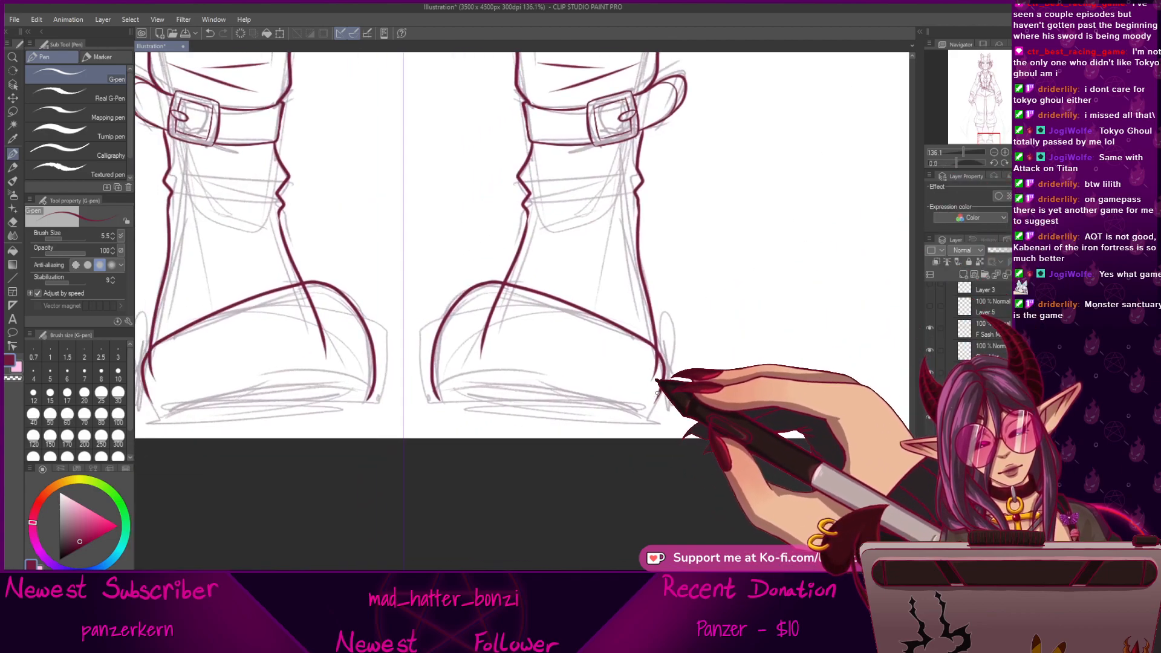
mouse_move(422, 403)
left_mouse_down()
mouse_move(561, 390)
mouse_move(671, 399)
left_mouse_up()
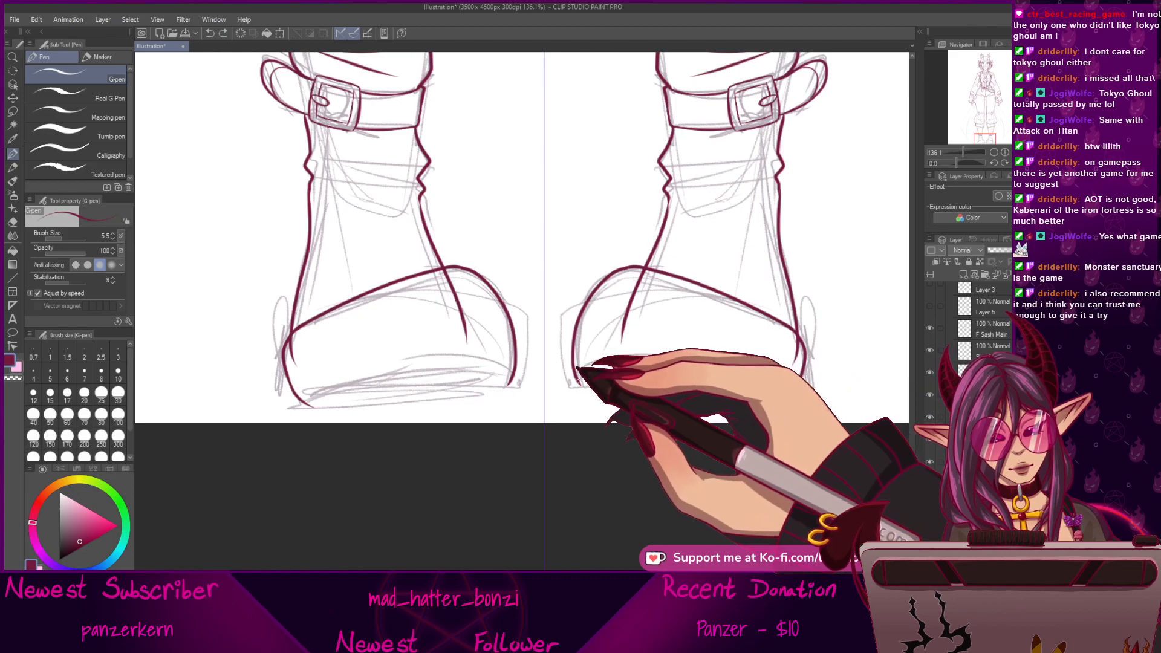
left_click_drag(956, 163, 977, 164)
left_click_drag(535, 328, 705, 270)
left_click_drag(594, 253, 469, 364)
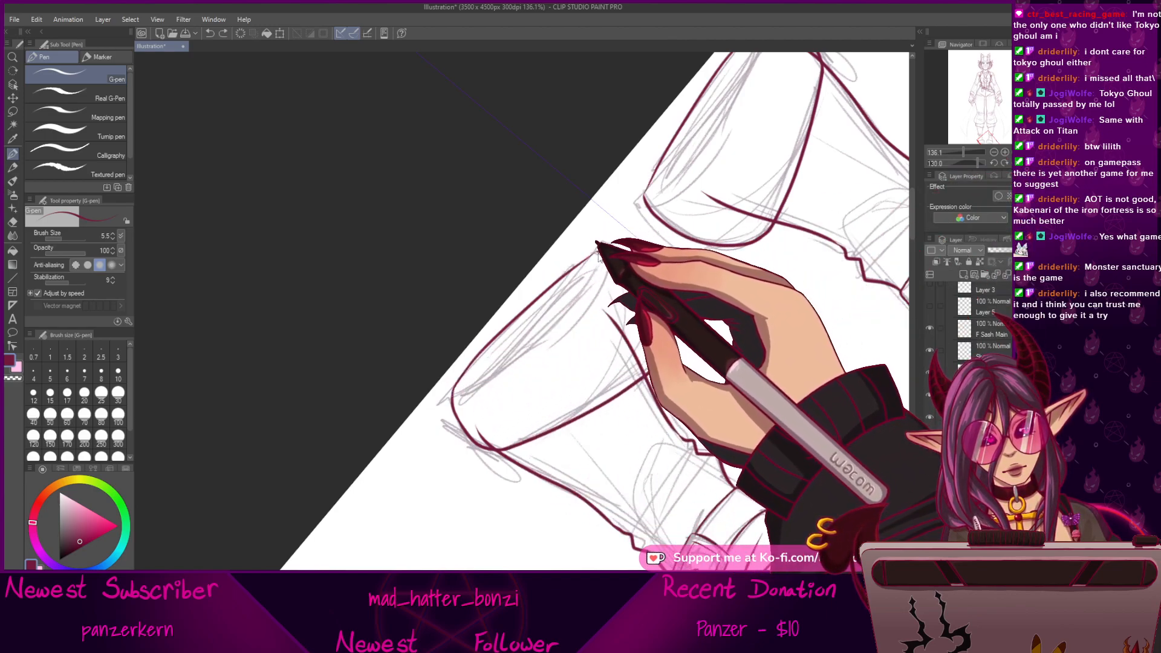
left_click_drag(593, 253, 559, 278)
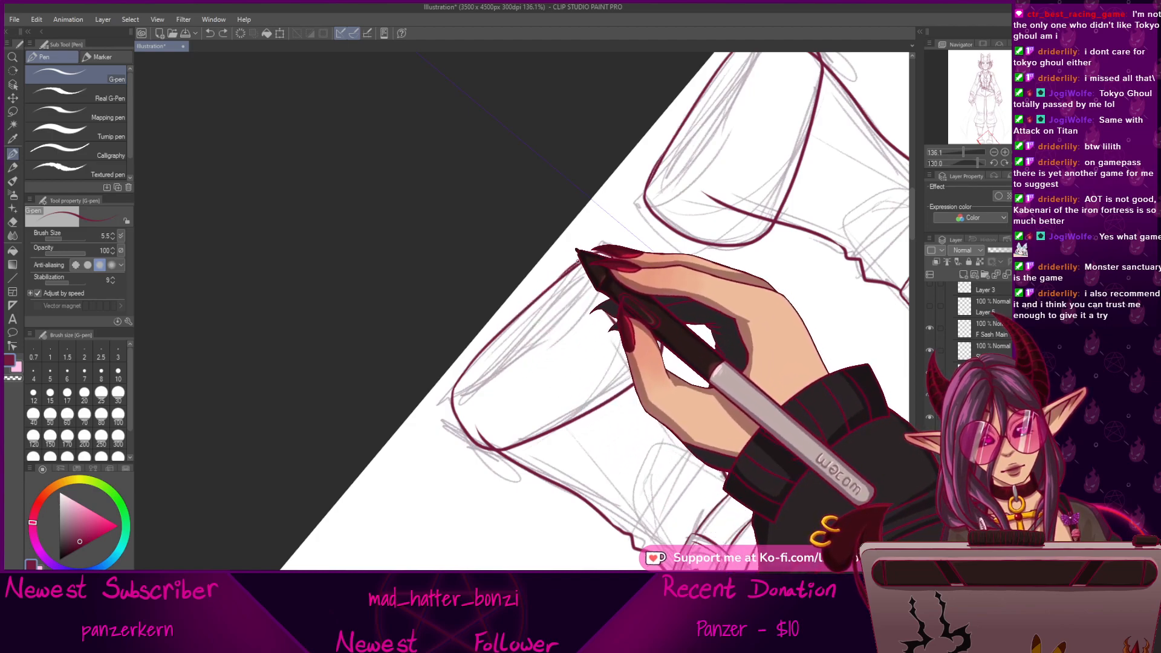
left_click_drag(588, 258, 558, 281)
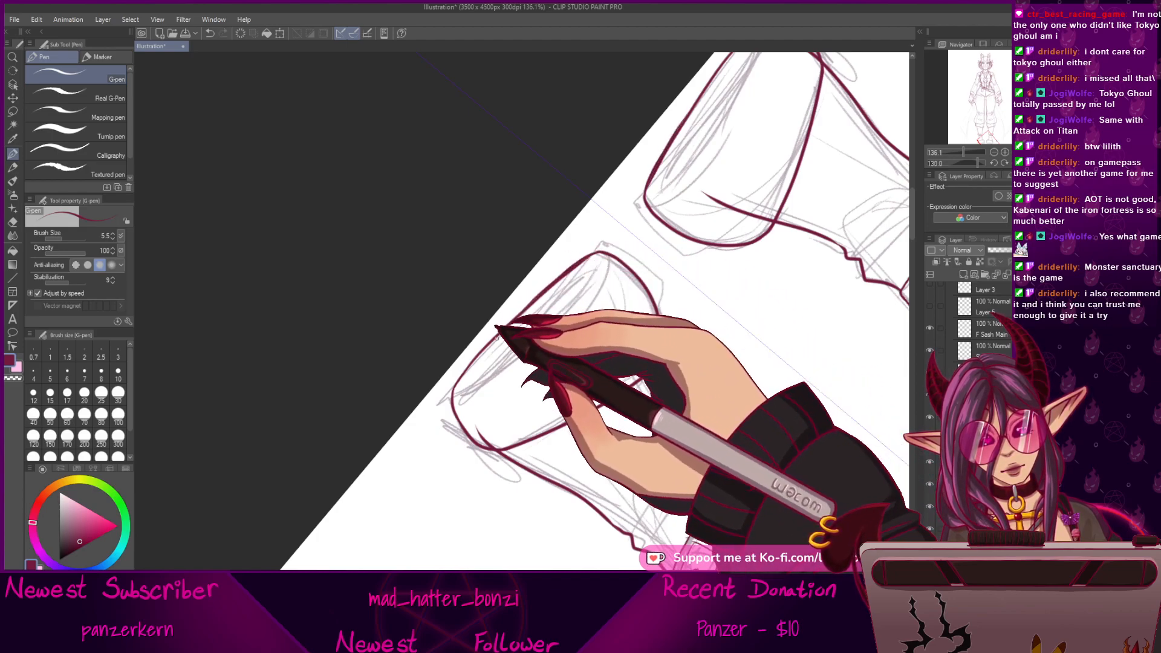
Undo the last sole stroke and re-ink the curved upper line of the sole from the toe to the outer side.
key("ctrl+at")
left_click_drag(628, 360, 762, 375)
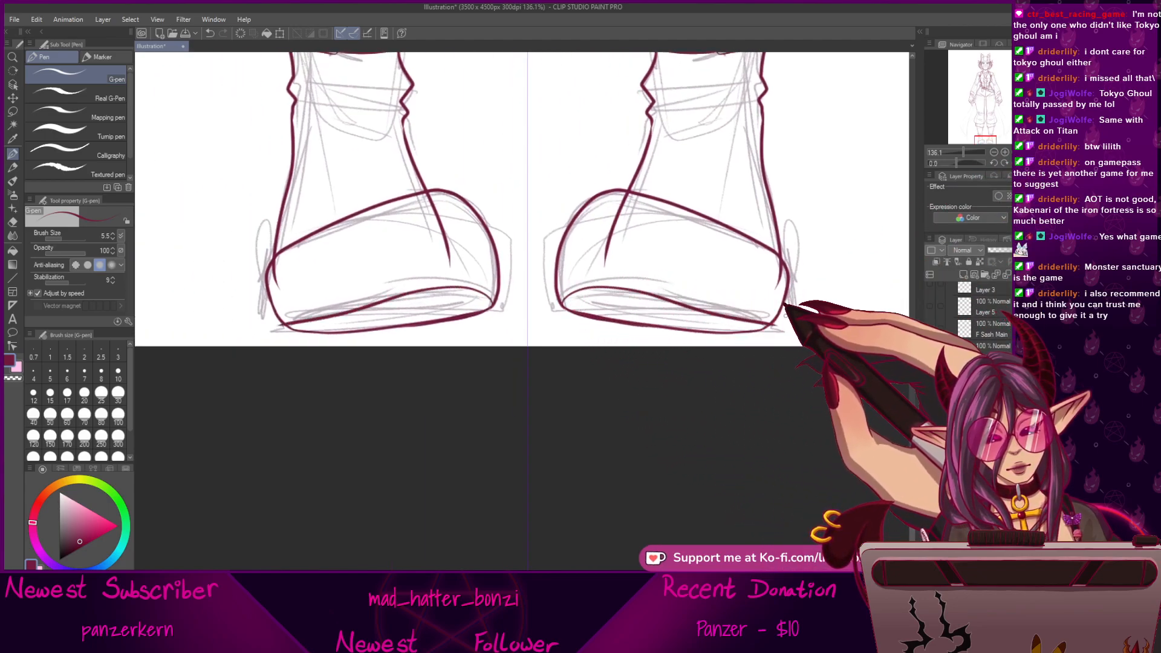
key("ctrl+z")
mouse_move(563, 307)
left_mouse_down()
mouse_move(601, 287)
mouse_move(772, 323)
left_mouse_up()
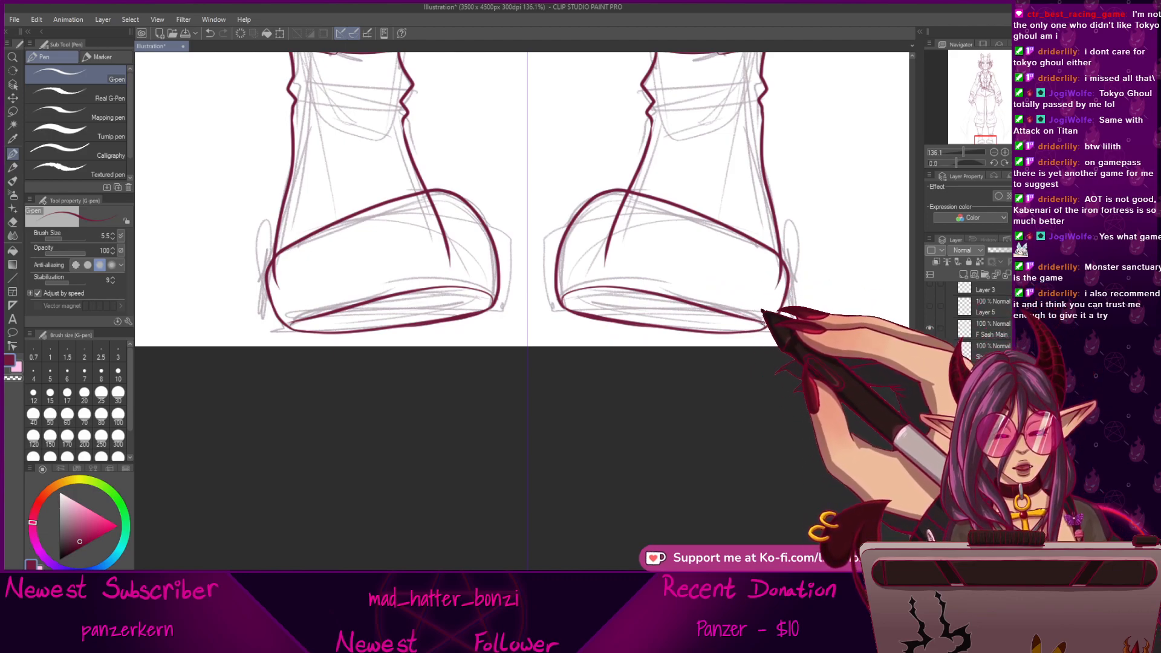
Ink the curved crease lines across both ankles between the lower points of the zigzag folds.
mouse_move(678, 338)
left_mouse_down()
mouse_move(714, 337)
mouse_move(645, 387)
left_mouse_up()
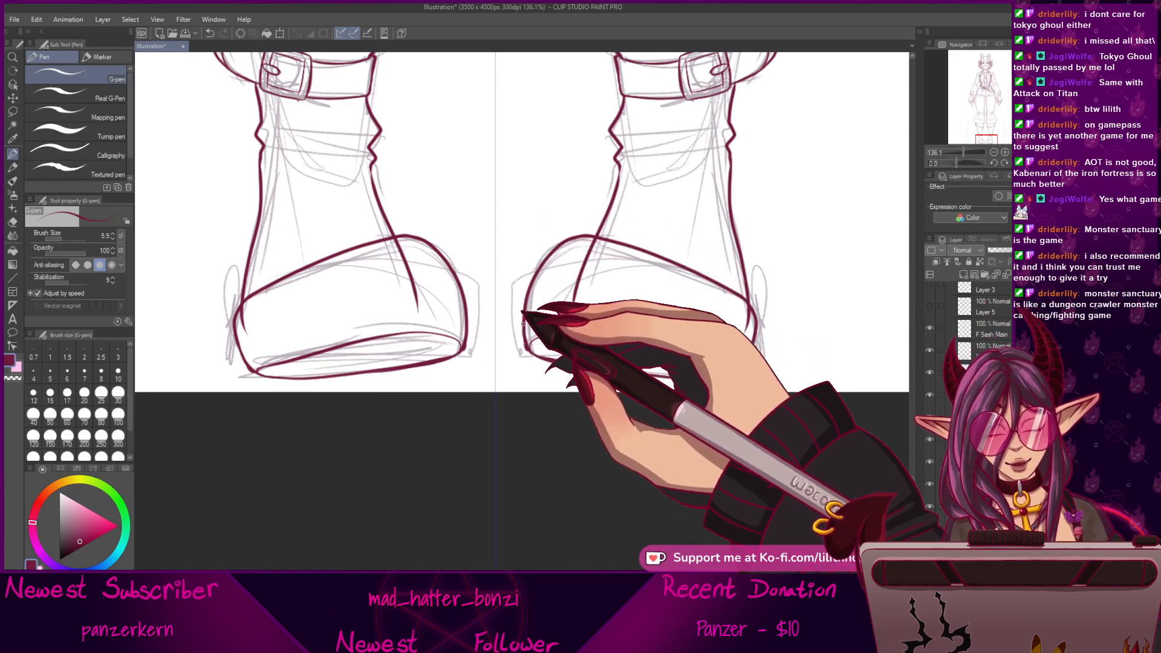
left_click_drag(673, 421, 643, 451)
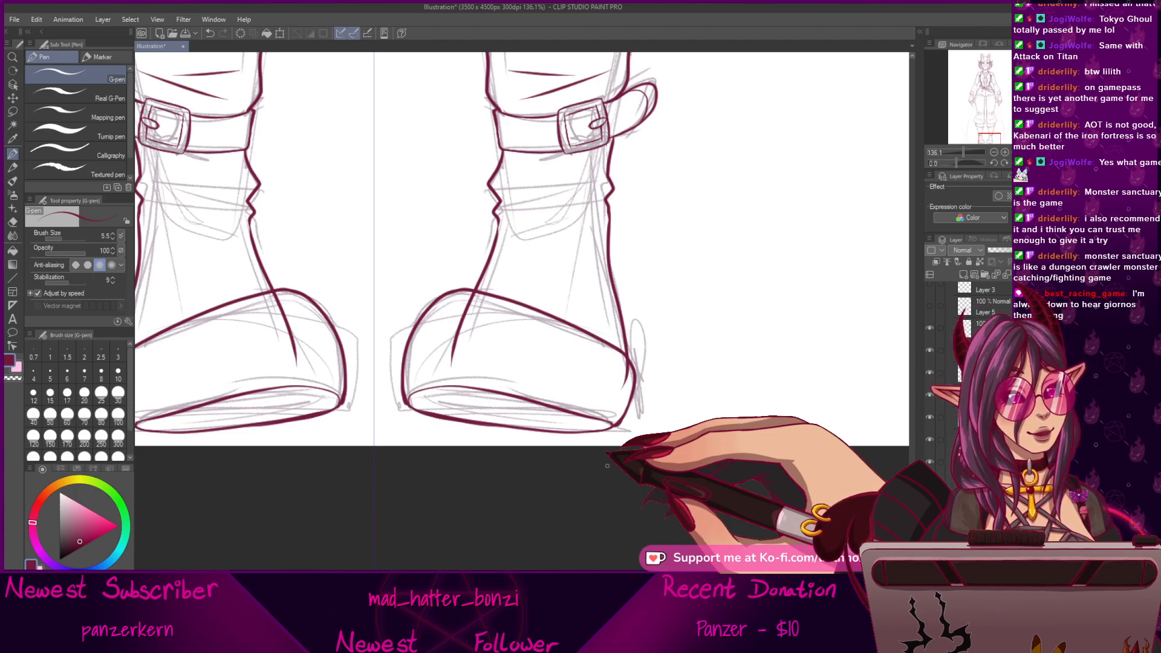
left_click_drag(643, 422, 674, 553)
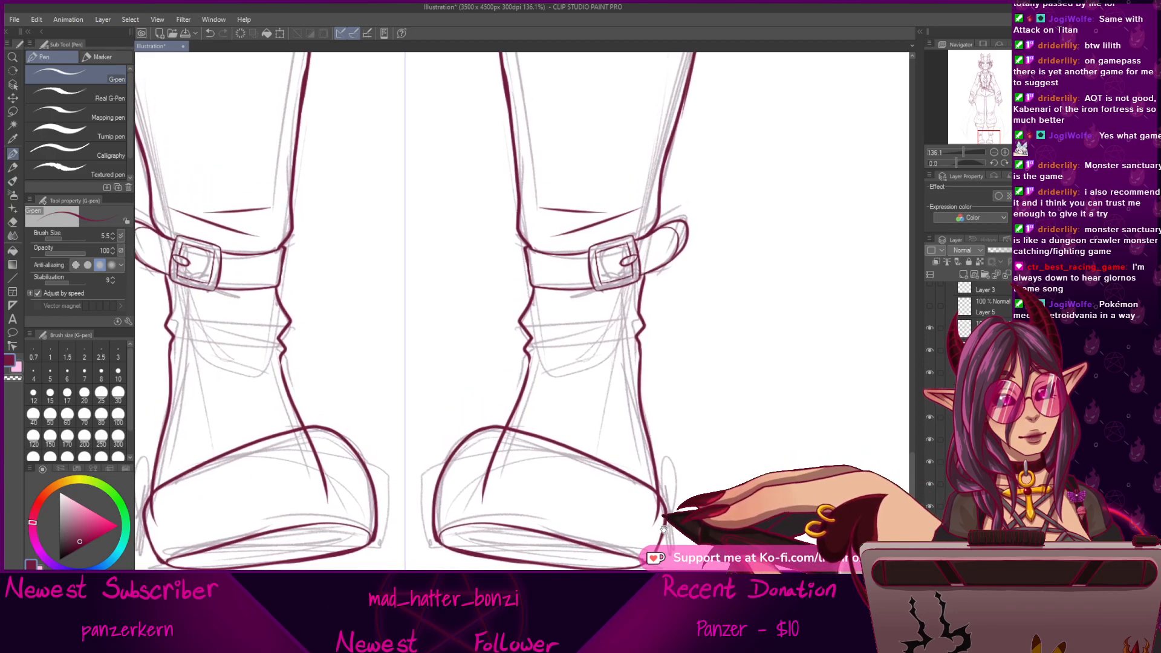
left_click_drag(647, 450, 677, 529)
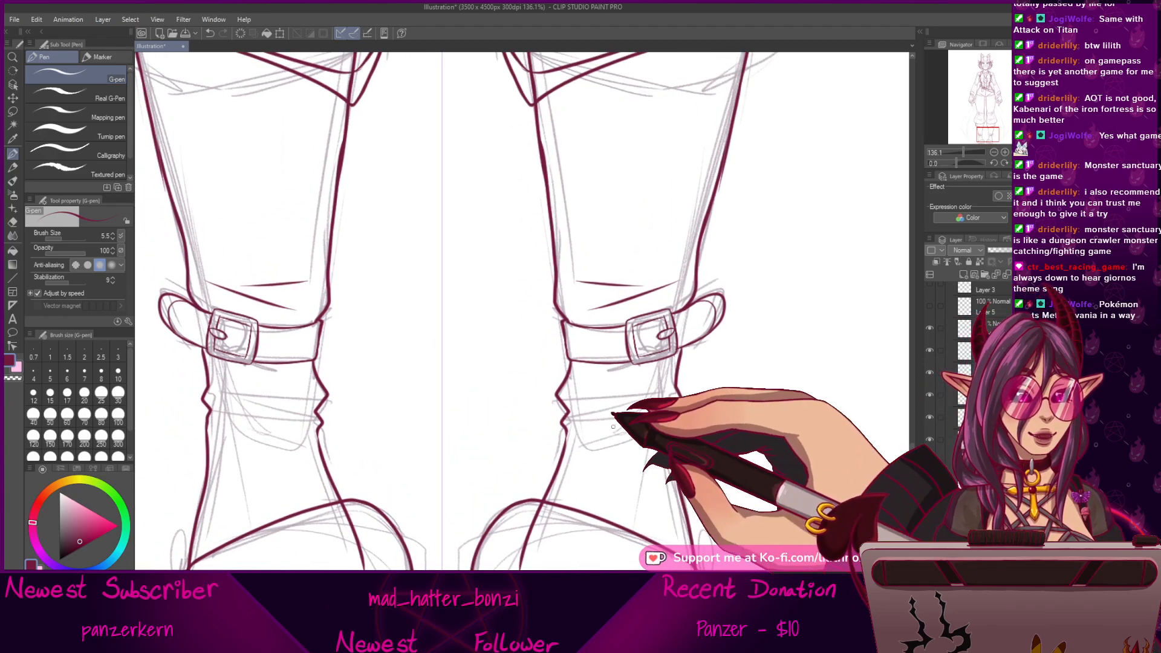
left_click_drag(636, 434, 708, 444)
left_click_drag(705, 492, 658, 428)
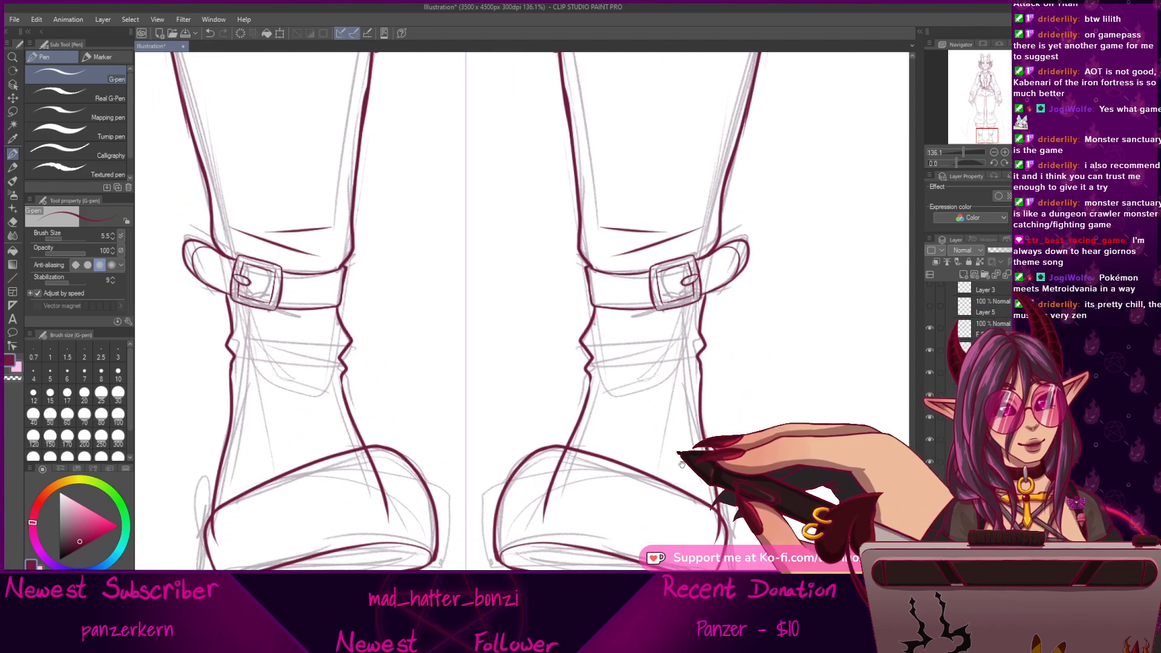
scroll(518, 309, "down", 3)
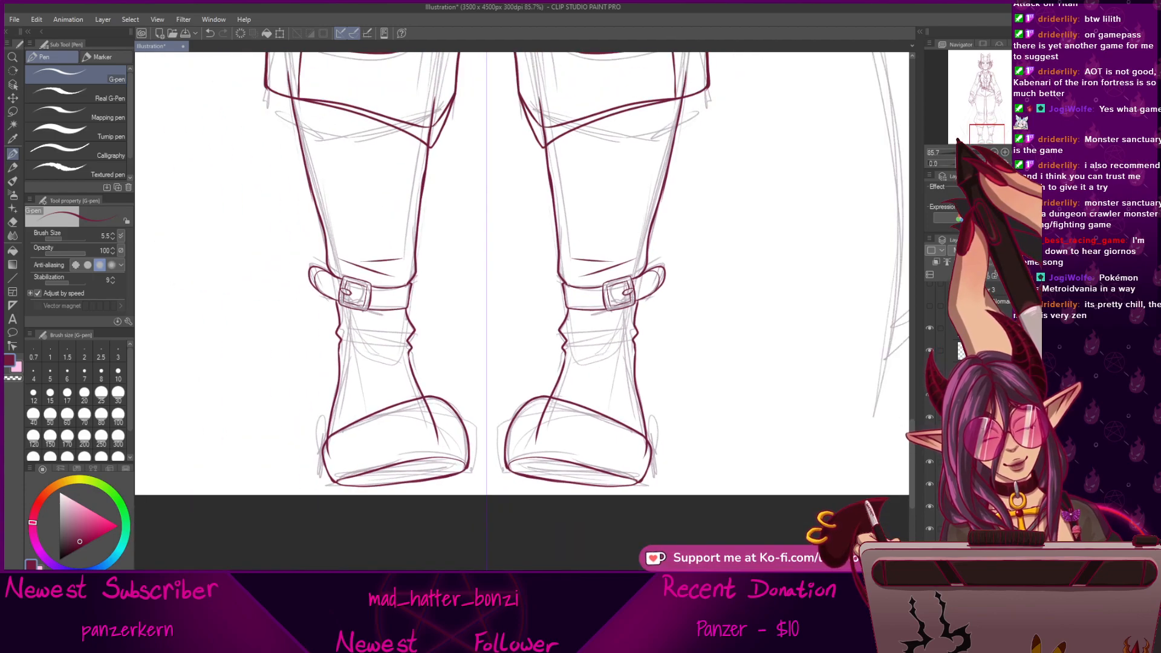
left_click_drag(819, 226, 790, 224)
left_click(964, 152)
mouse_move(564, 365)
left_mouse_down()
mouse_move(726, 324)
mouse_move(625, 327)
left_mouse_up()
key("ctrl+z")
key("ctrl+z")
left_click_drag(733, 321, 626, 328)
left_click_drag(625, 328, 727, 322)
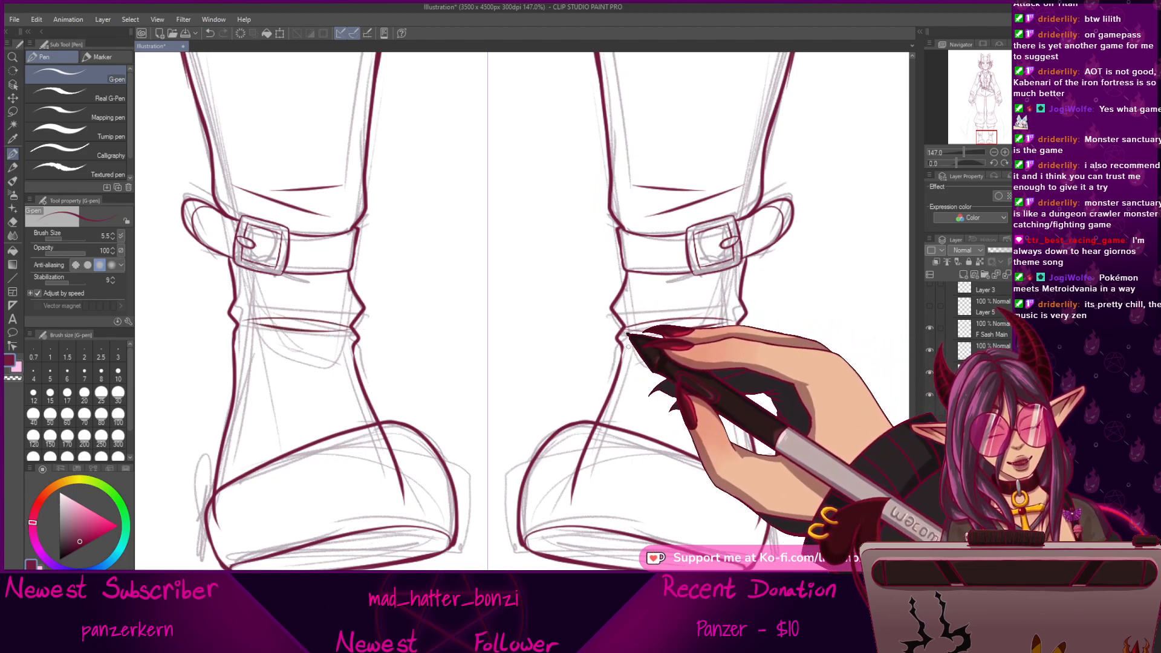
left_click_drag(643, 295, 715, 306)
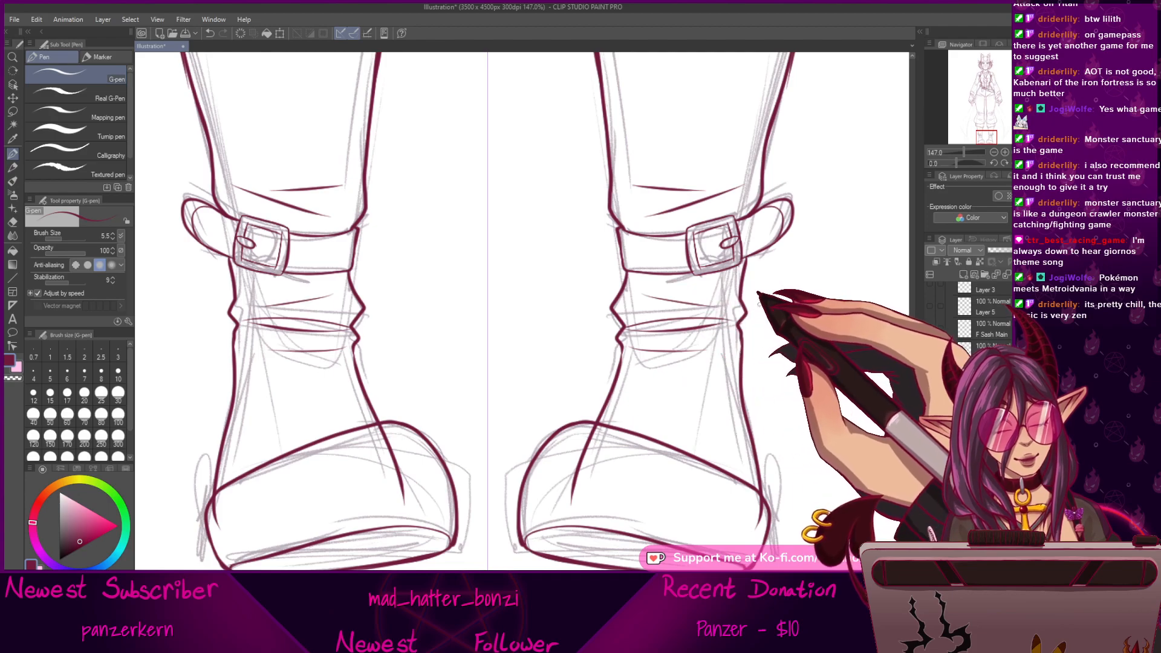
key("ctrl+z")
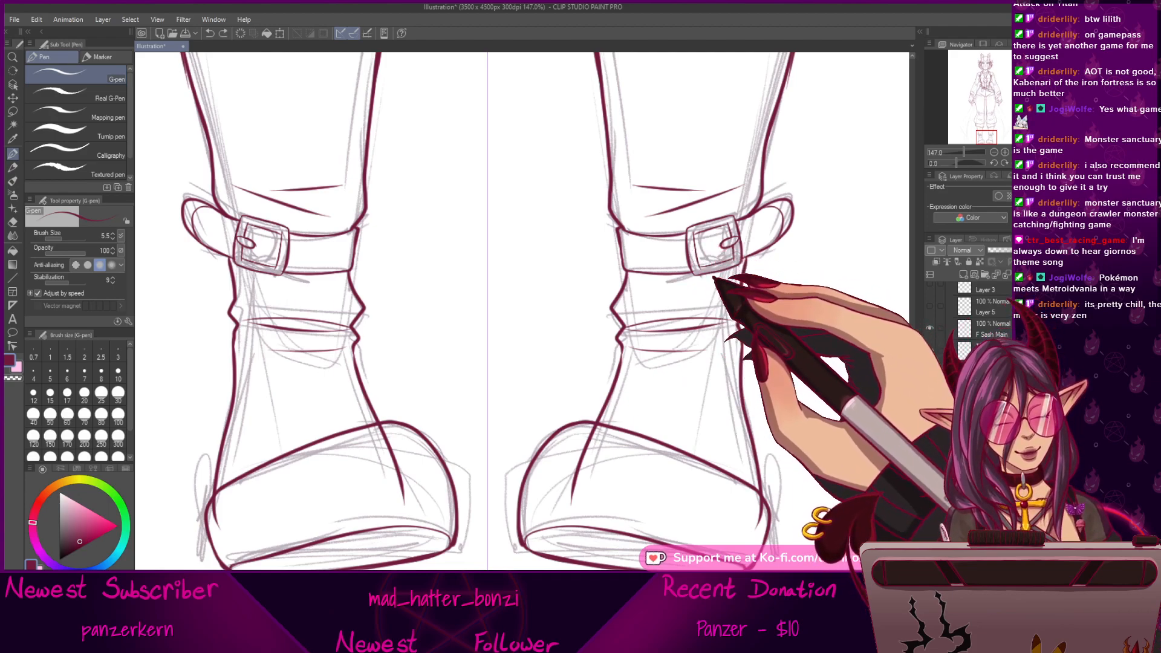
left_click_drag(735, 295, 650, 303)
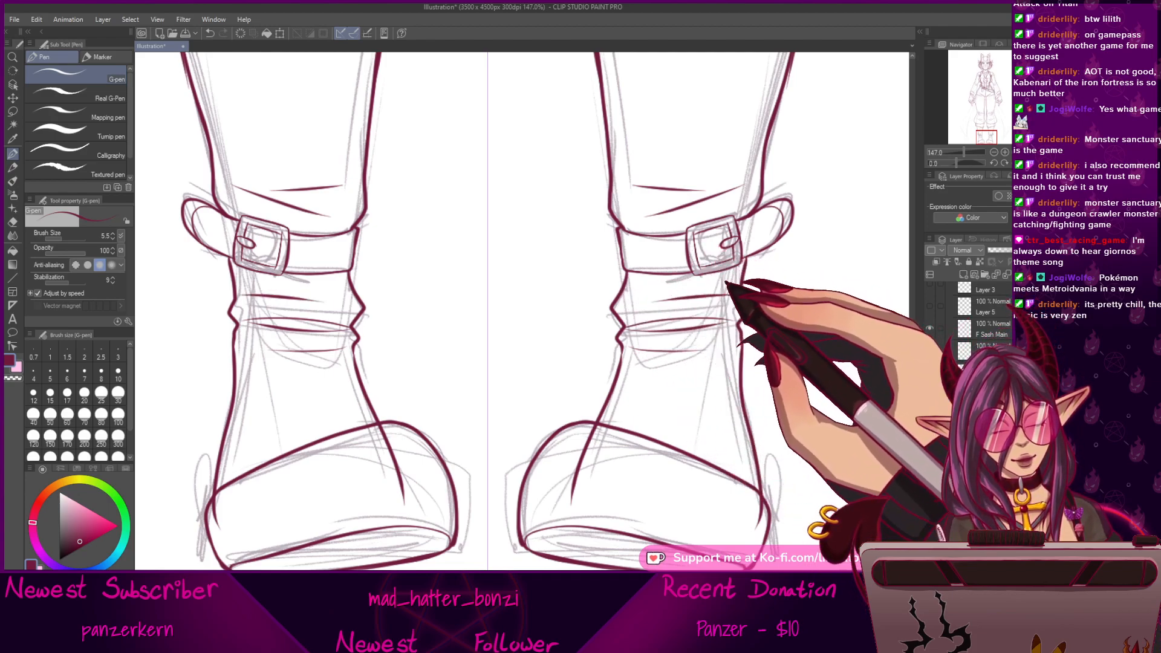
key("ctrl+z")
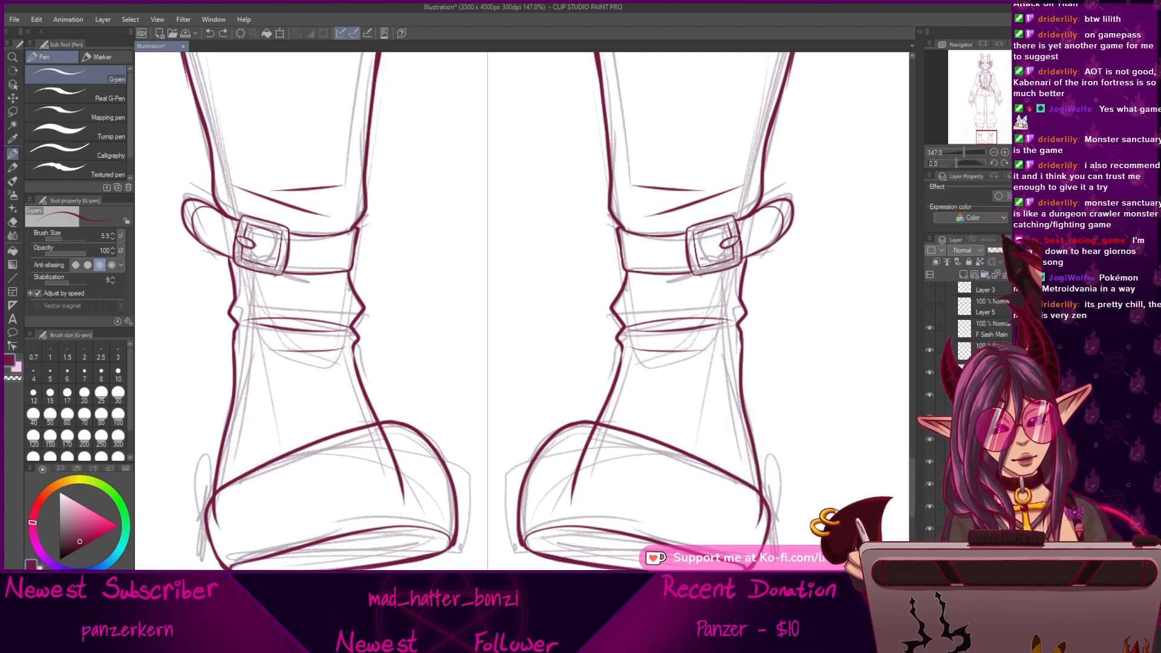
Examine the inked line art of the whole figure, from the boots and trousers up to the belts, torso and head.
left_click_drag(708, 233, 746, 560)
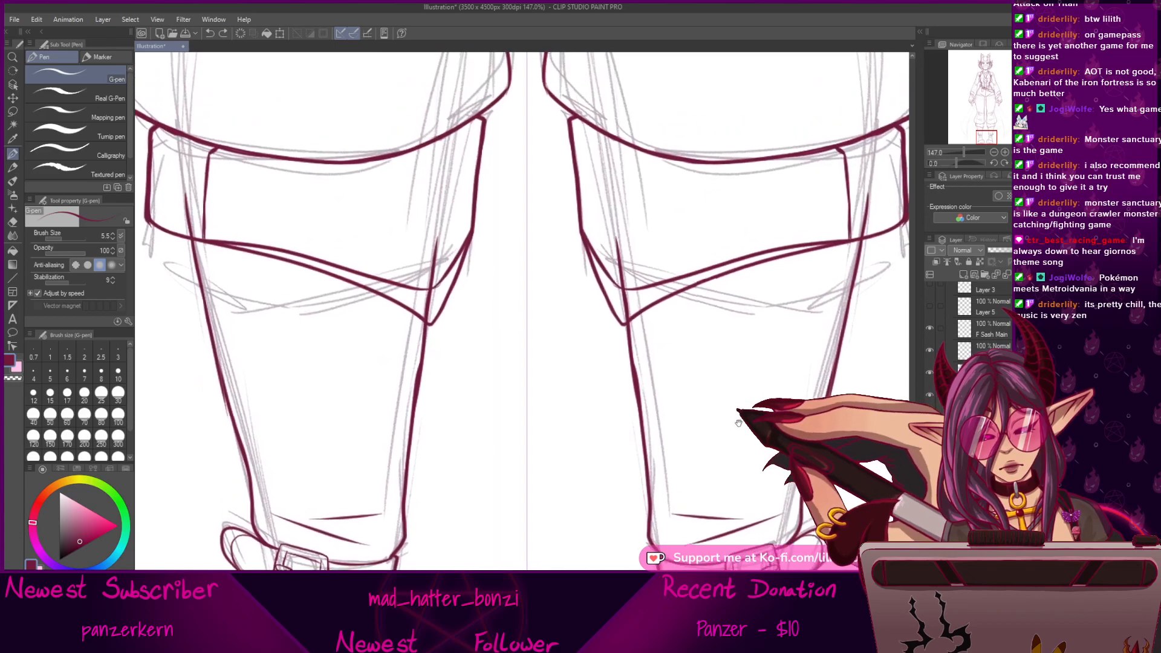
mouse_move(964, 153)
left_mouse_down()
mouse_move(947, 152)
mouse_move(962, 153)
left_mouse_up()
left_click_drag(775, 428, 769, 278)
left_click_drag(726, 424, 777, 365)
left_click_drag(761, 260, 777, 417)
left_click_drag(744, 339, 729, 511)
left_click_drag(743, 260, 743, 501)
scroll(763, 427, "down", 6)
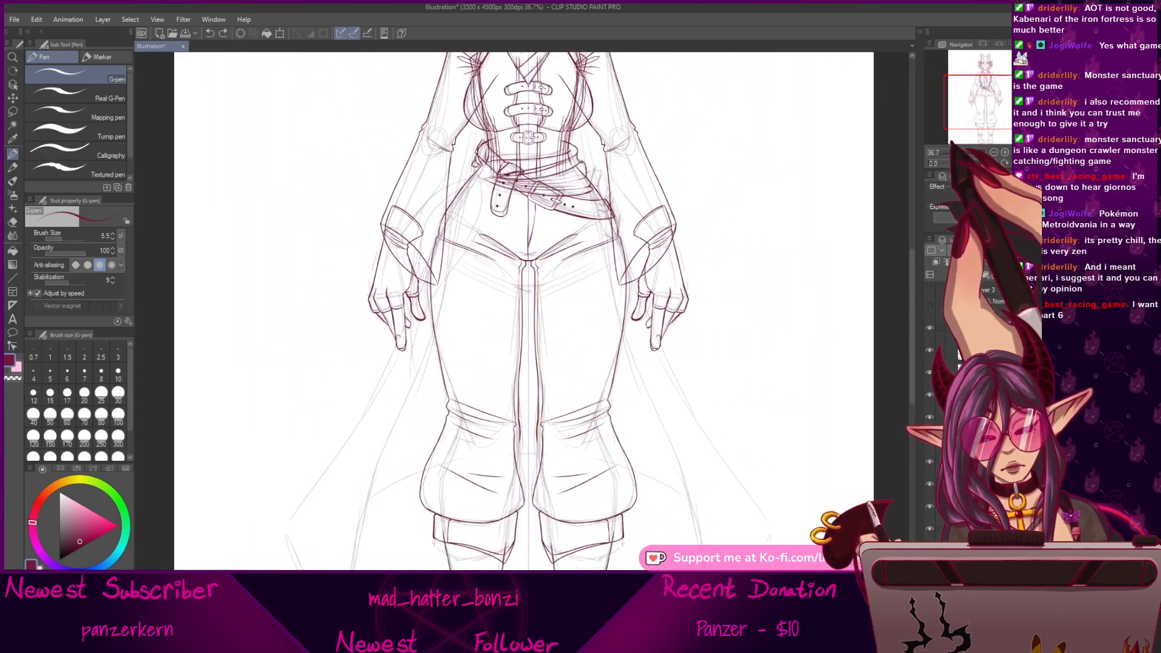
left_click_drag(763, 427, 761, 426)
scroll(761, 425, "down", 6)
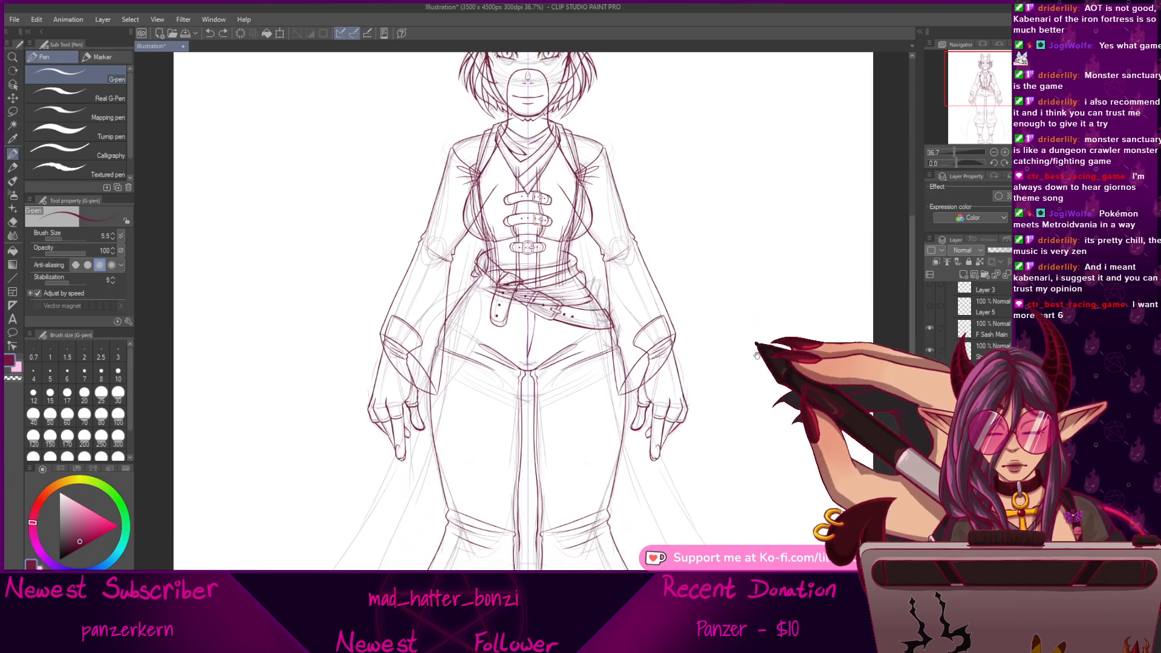
scroll(743, 352, "down", 3)
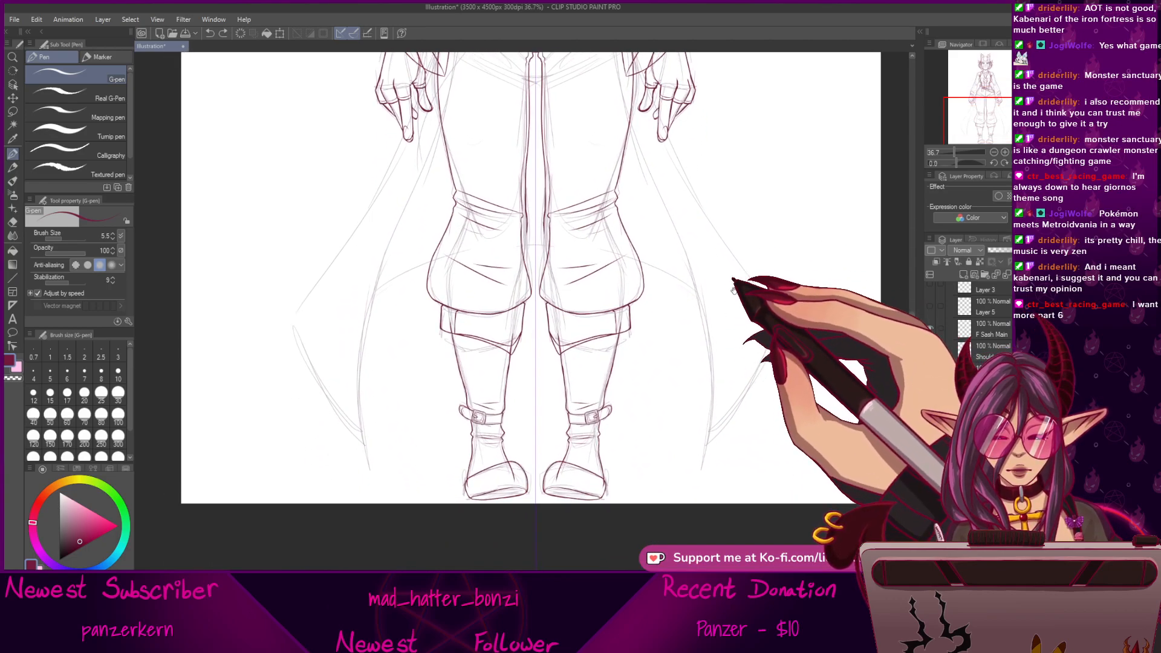
left_click_drag(730, 283, 718, 460)
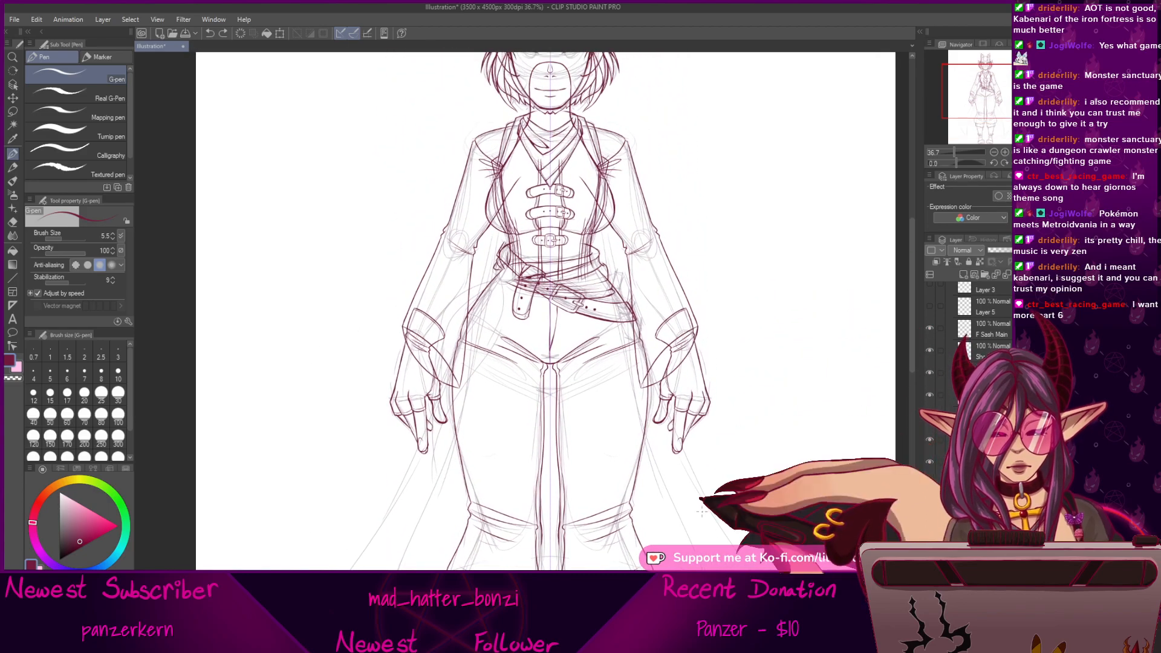
mouse_move(733, 532)
left_mouse_down()
mouse_move(752, 443)
mouse_move(742, 547)
mouse_move(770, 473)
mouse_move(802, 451)
mouse_move(780, 474)
left_mouse_up()
left_click_drag(767, 387, 756, 486)
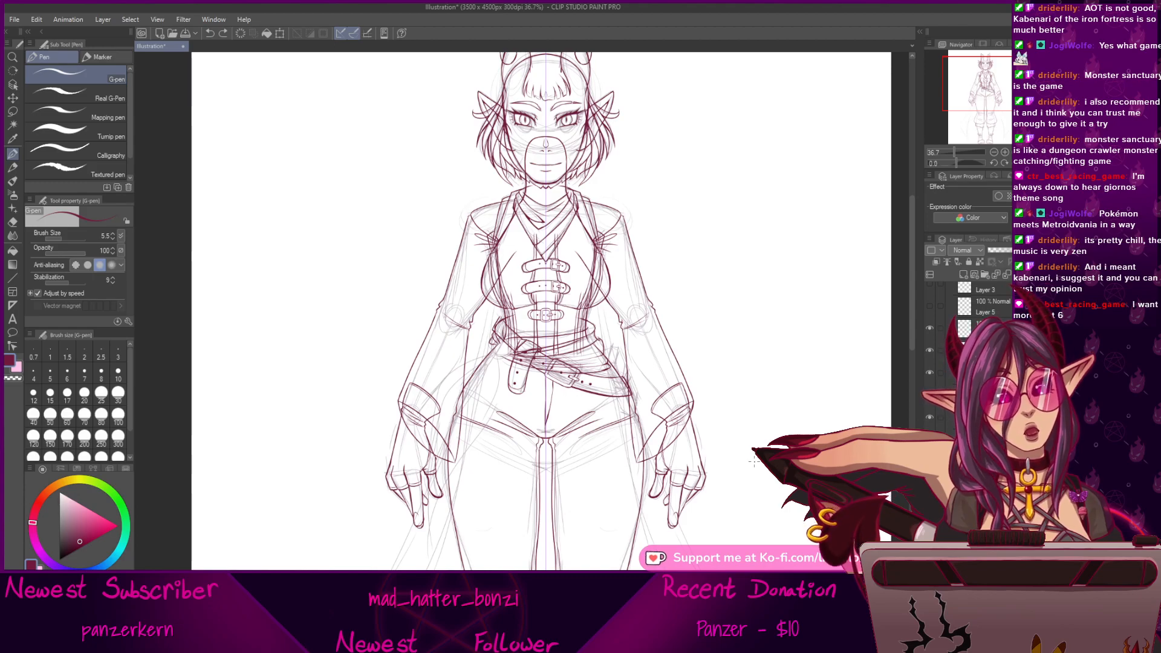
mouse_move(689, 366)
left_mouse_down()
mouse_move(690, 389)
mouse_move(680, 347)
left_mouse_up()
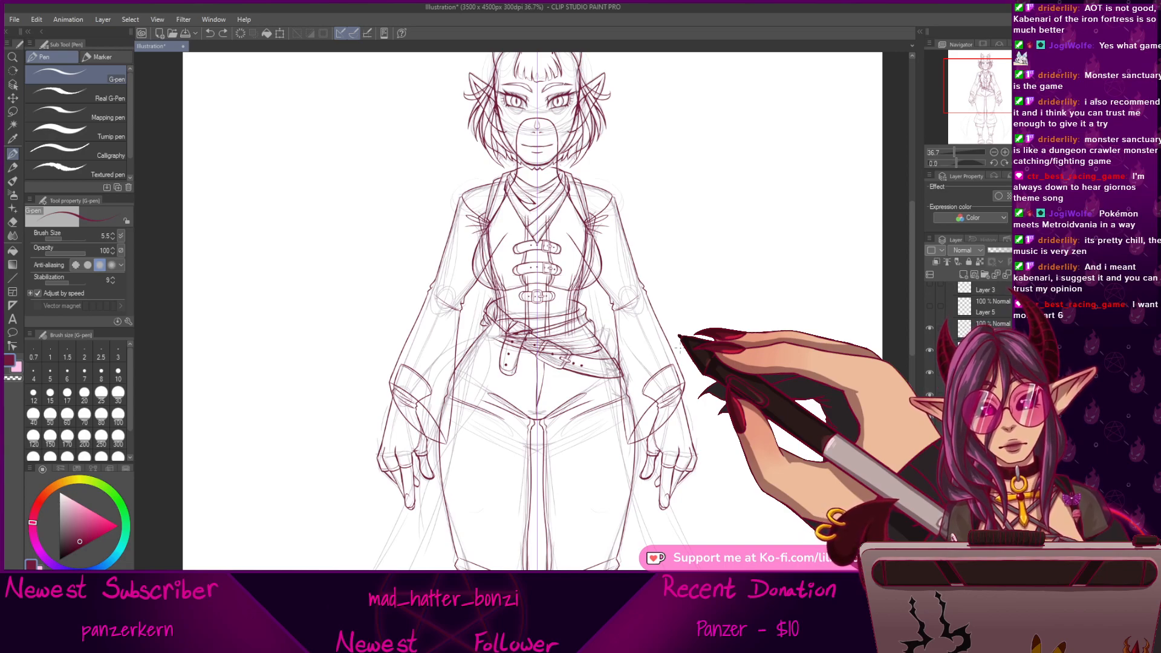
scroll(907, 321, "down", 5)
scroll(907, 320, "down", 2)
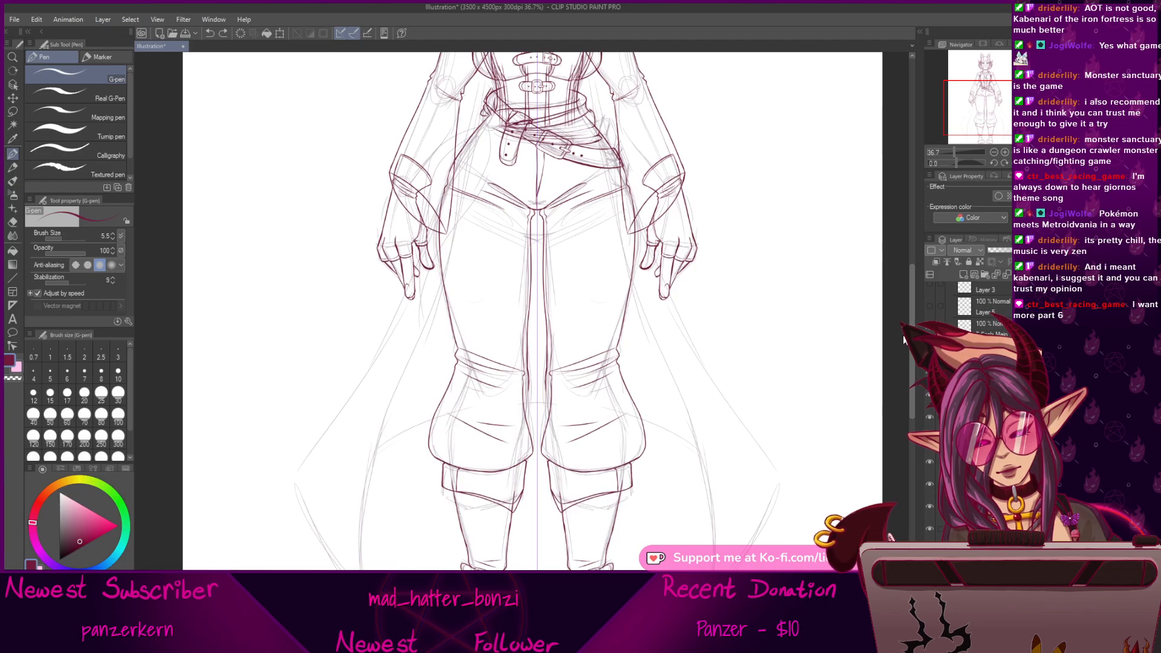
scroll(903, 340, "up", 6)
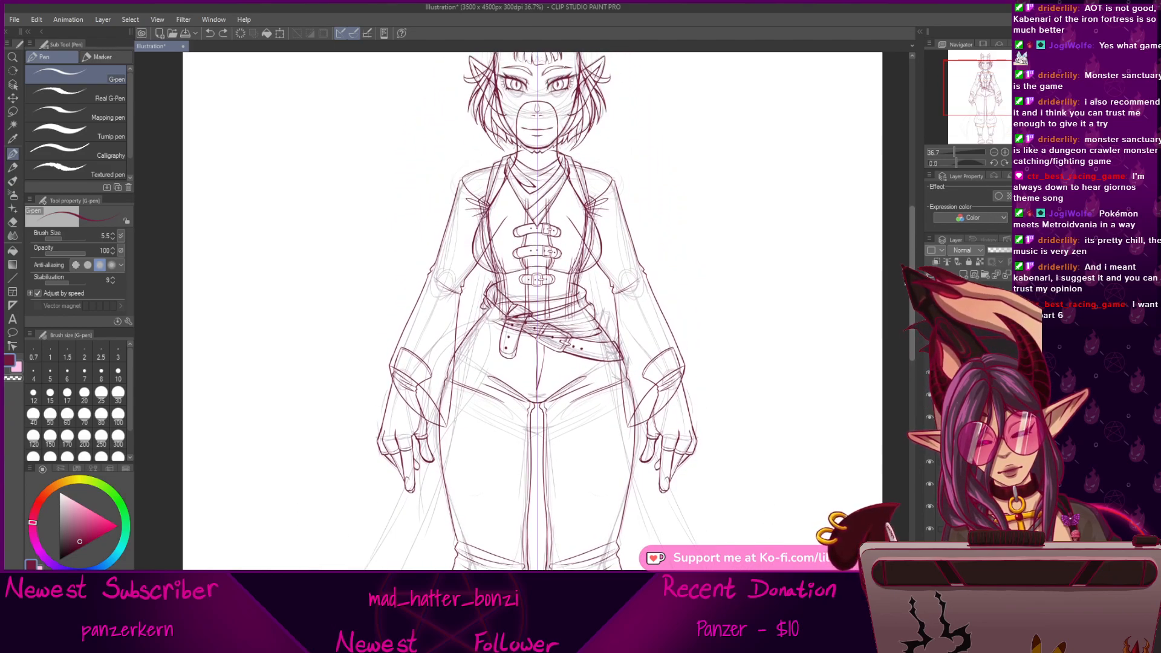
scroll(905, 283, "up", 2)
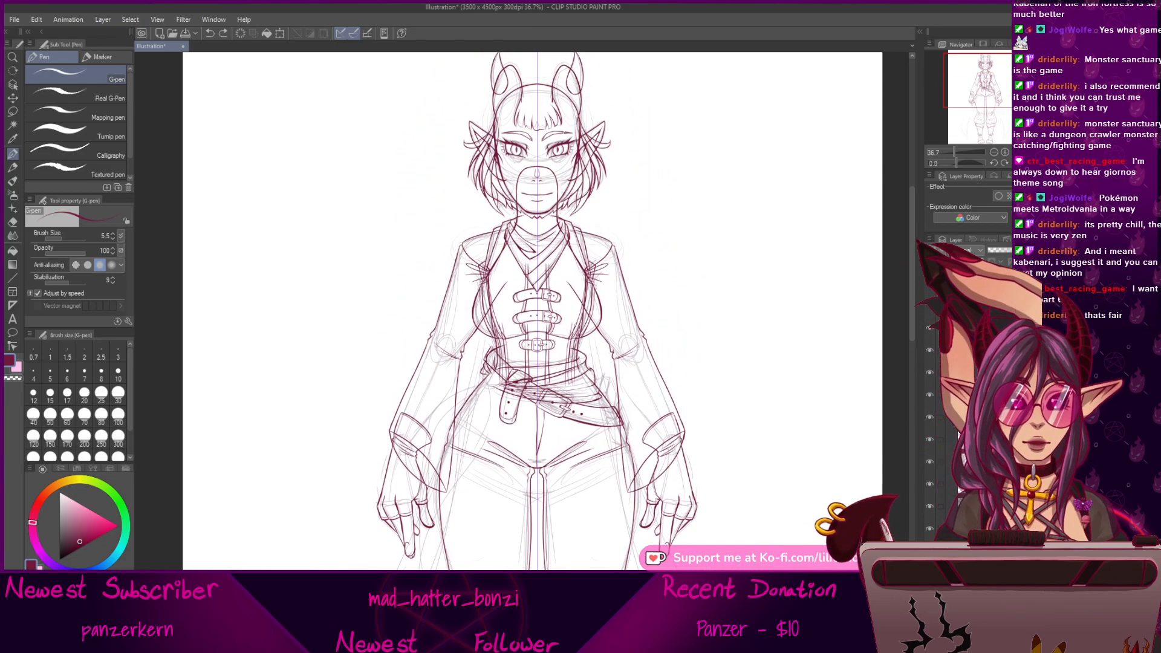